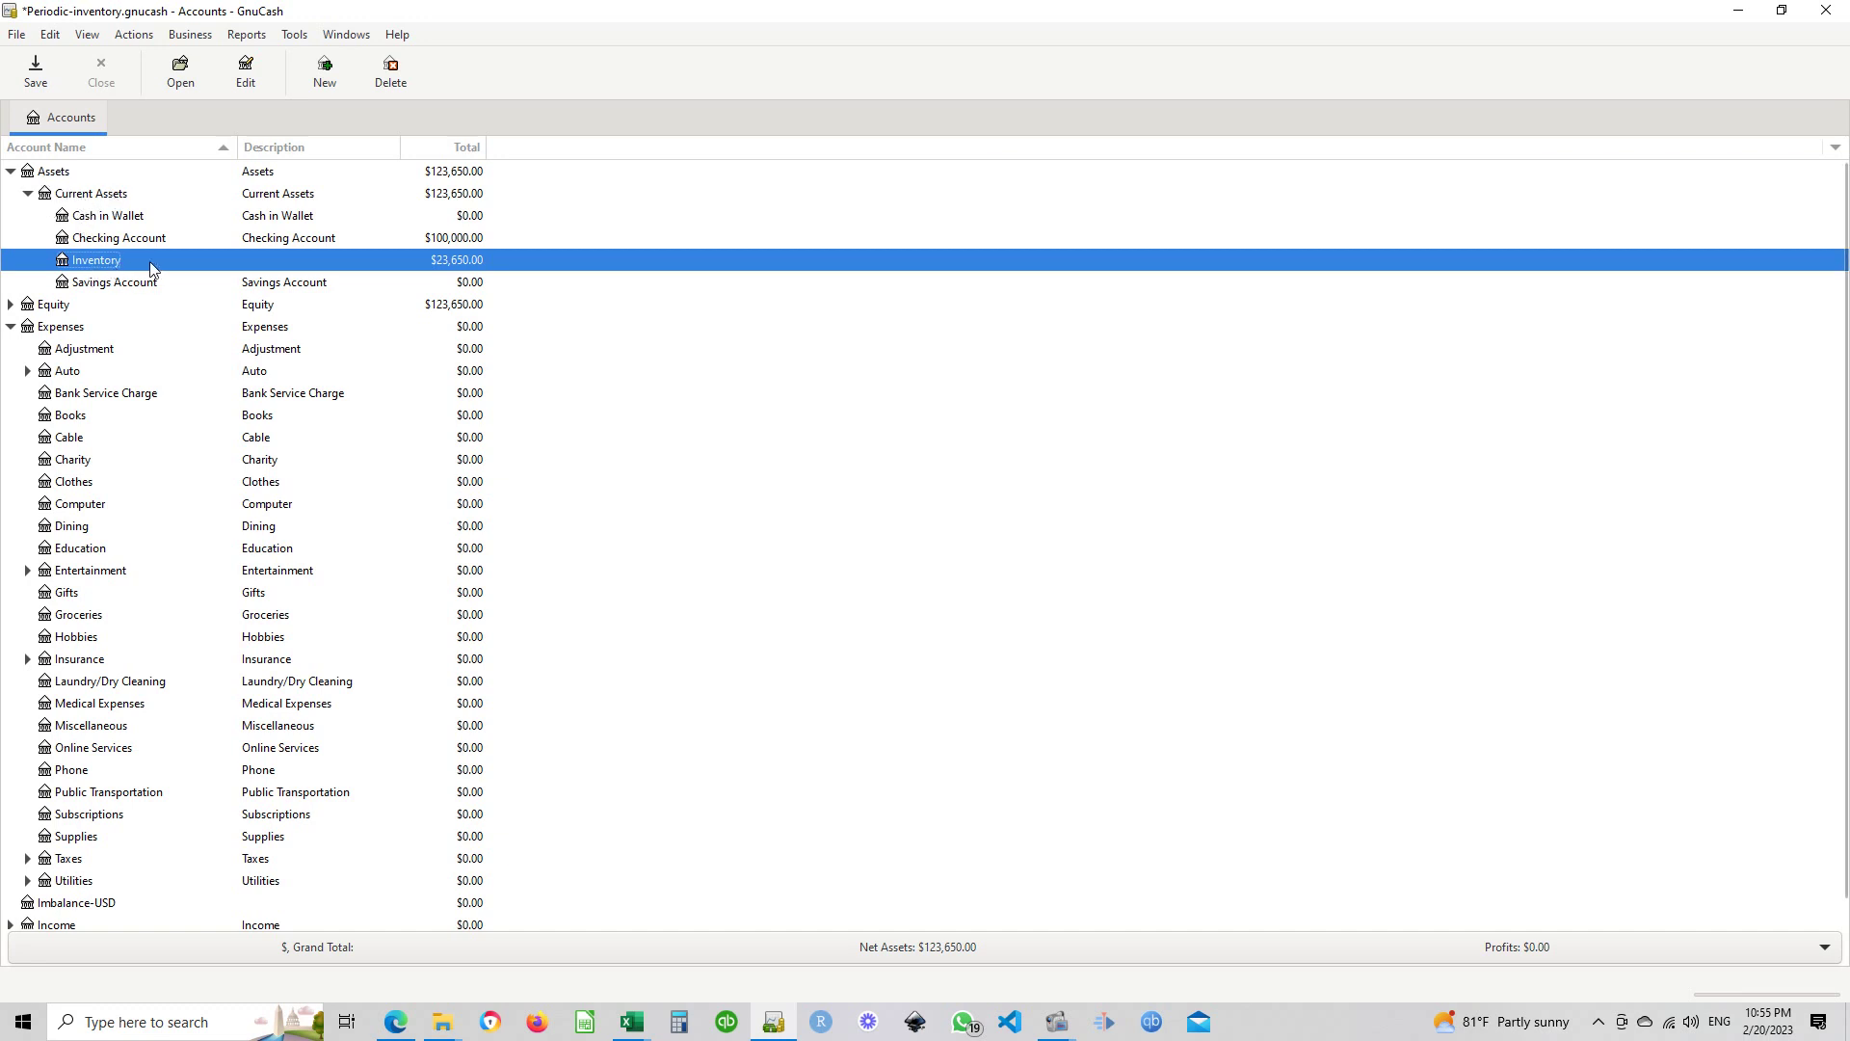
Review the Inventory account's register and close it
double_click(106, 268)
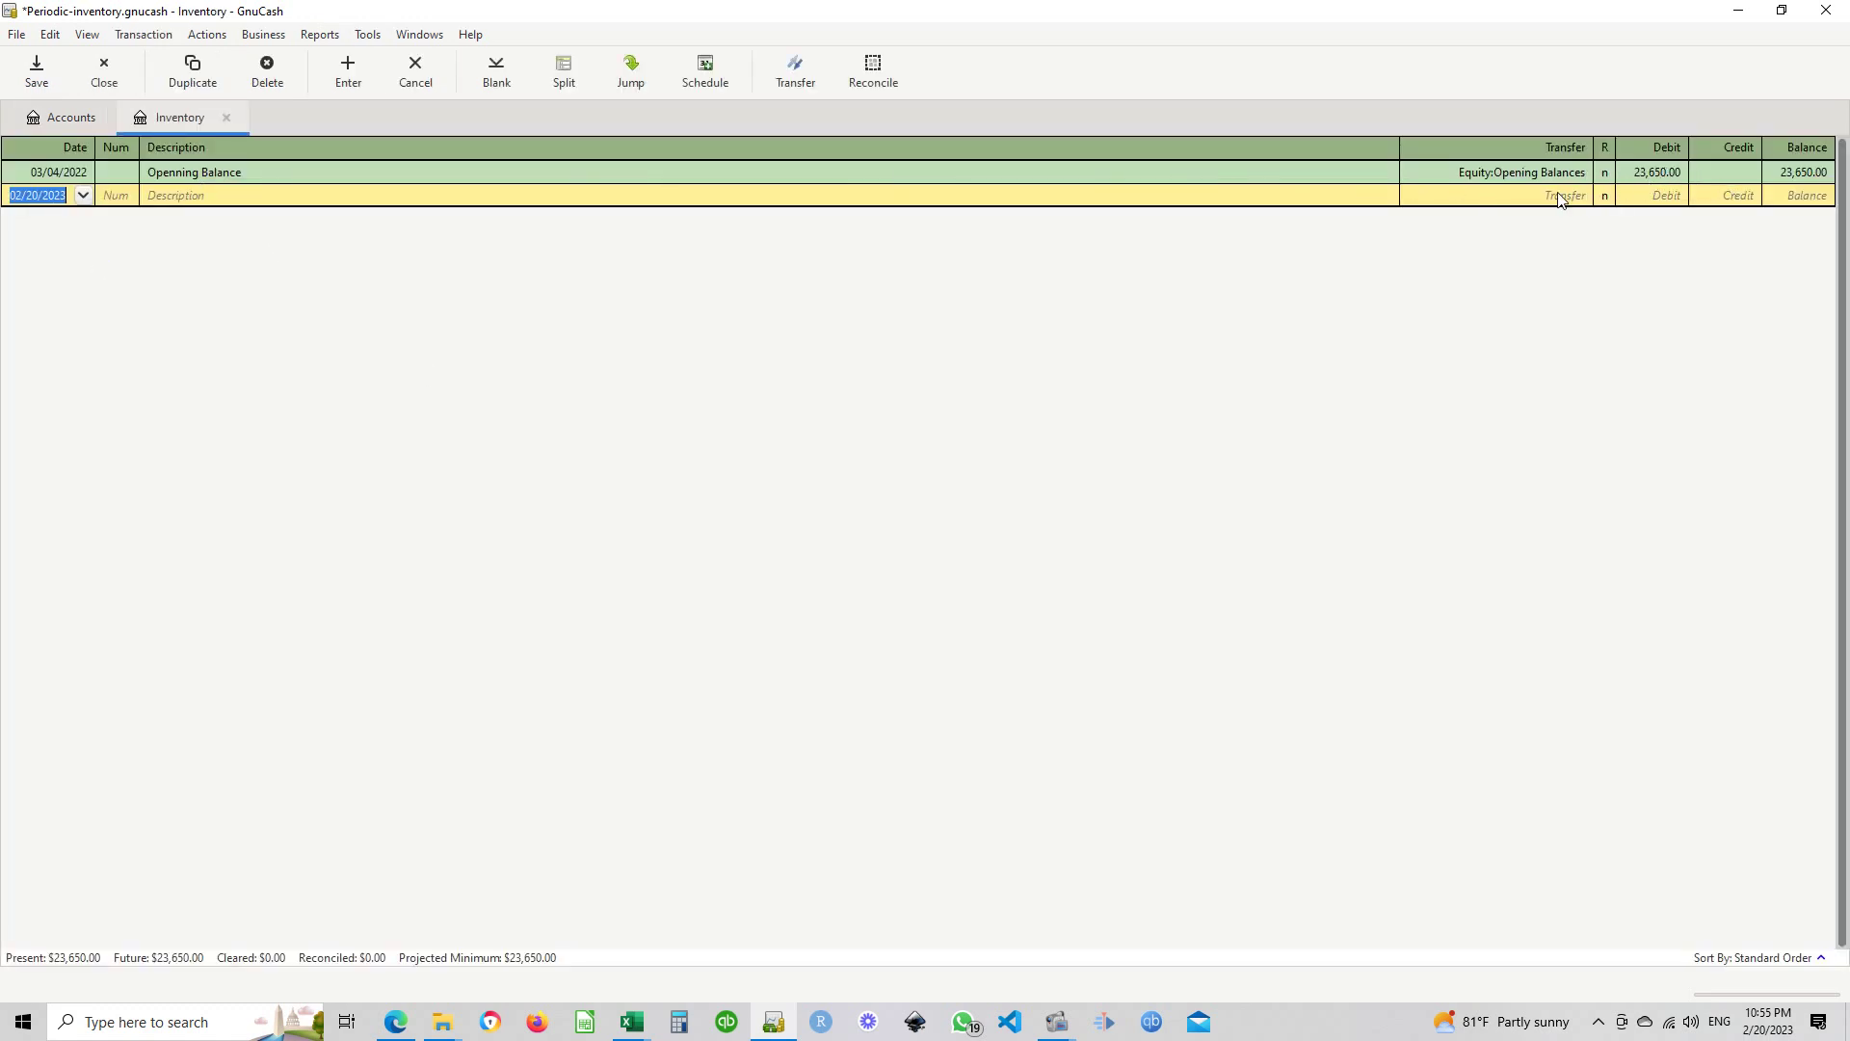
left_click(226, 117)
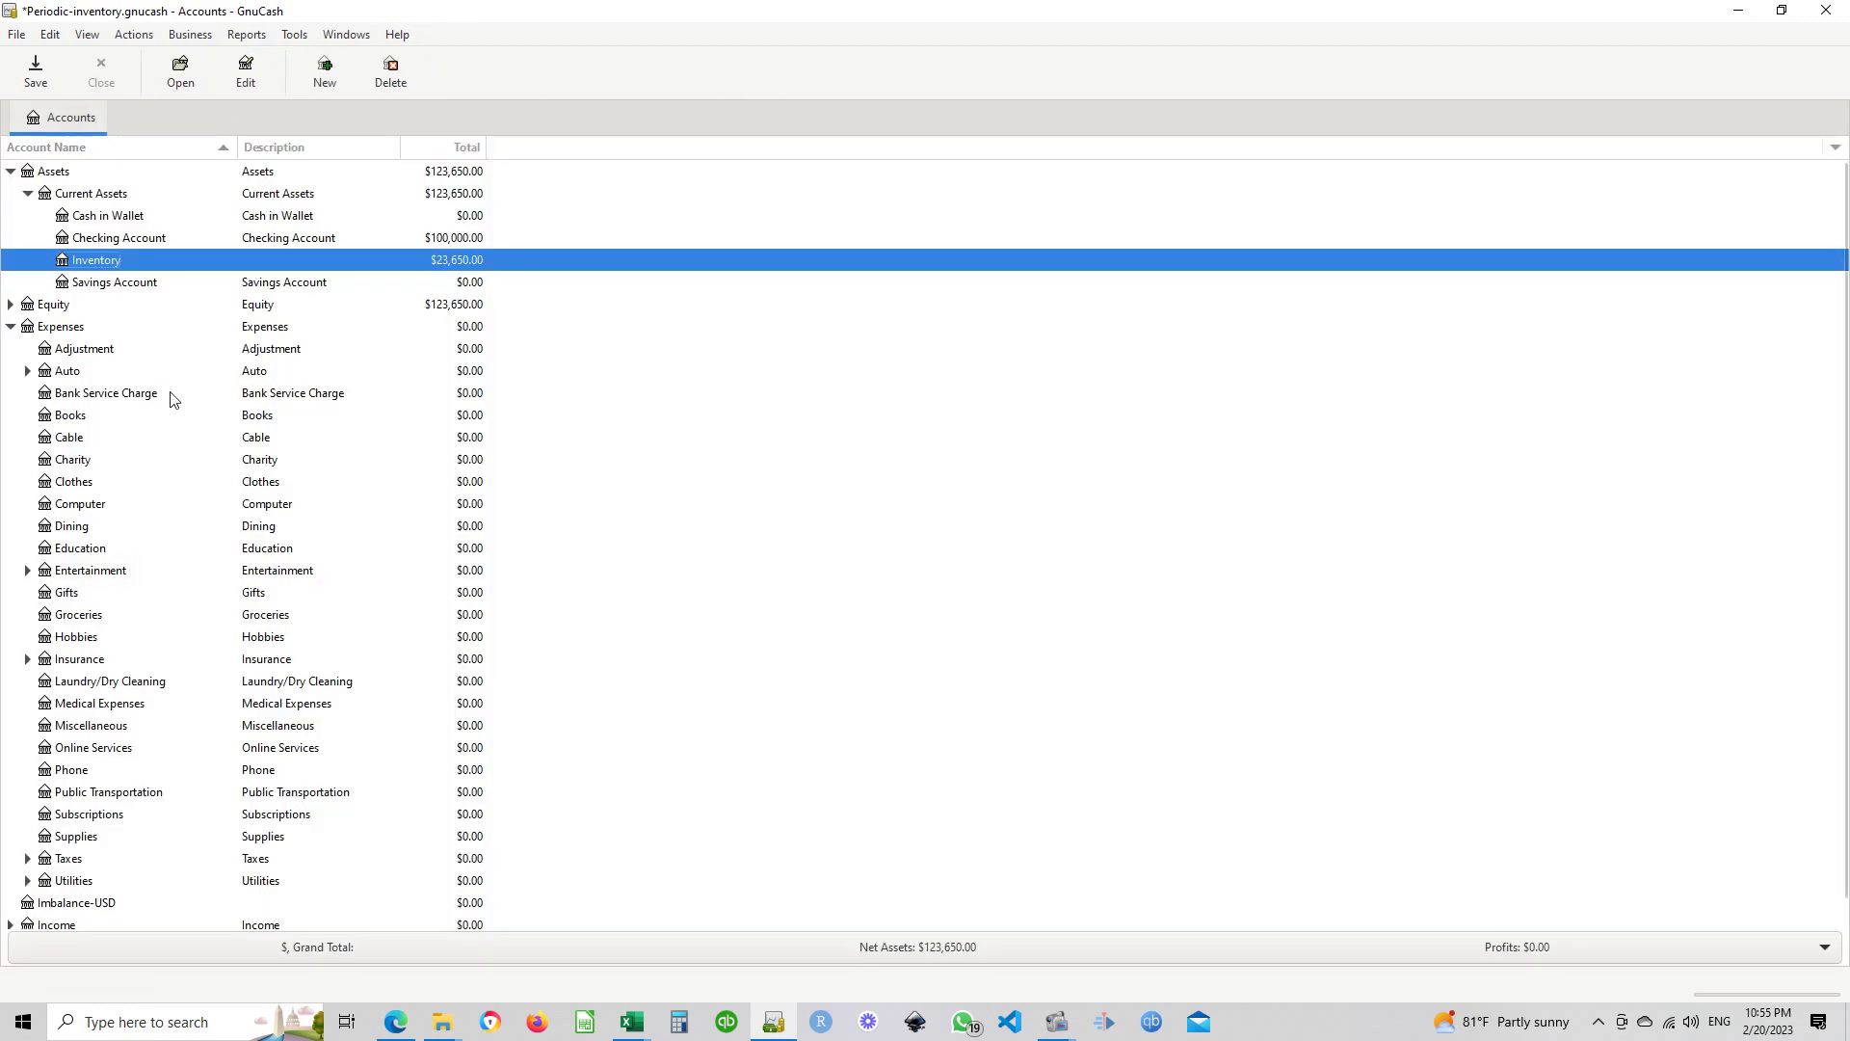
Create an expense account named Cost Of Goods Sold under the Expenses parent account
left_click(61, 333)
right_click(60, 335)
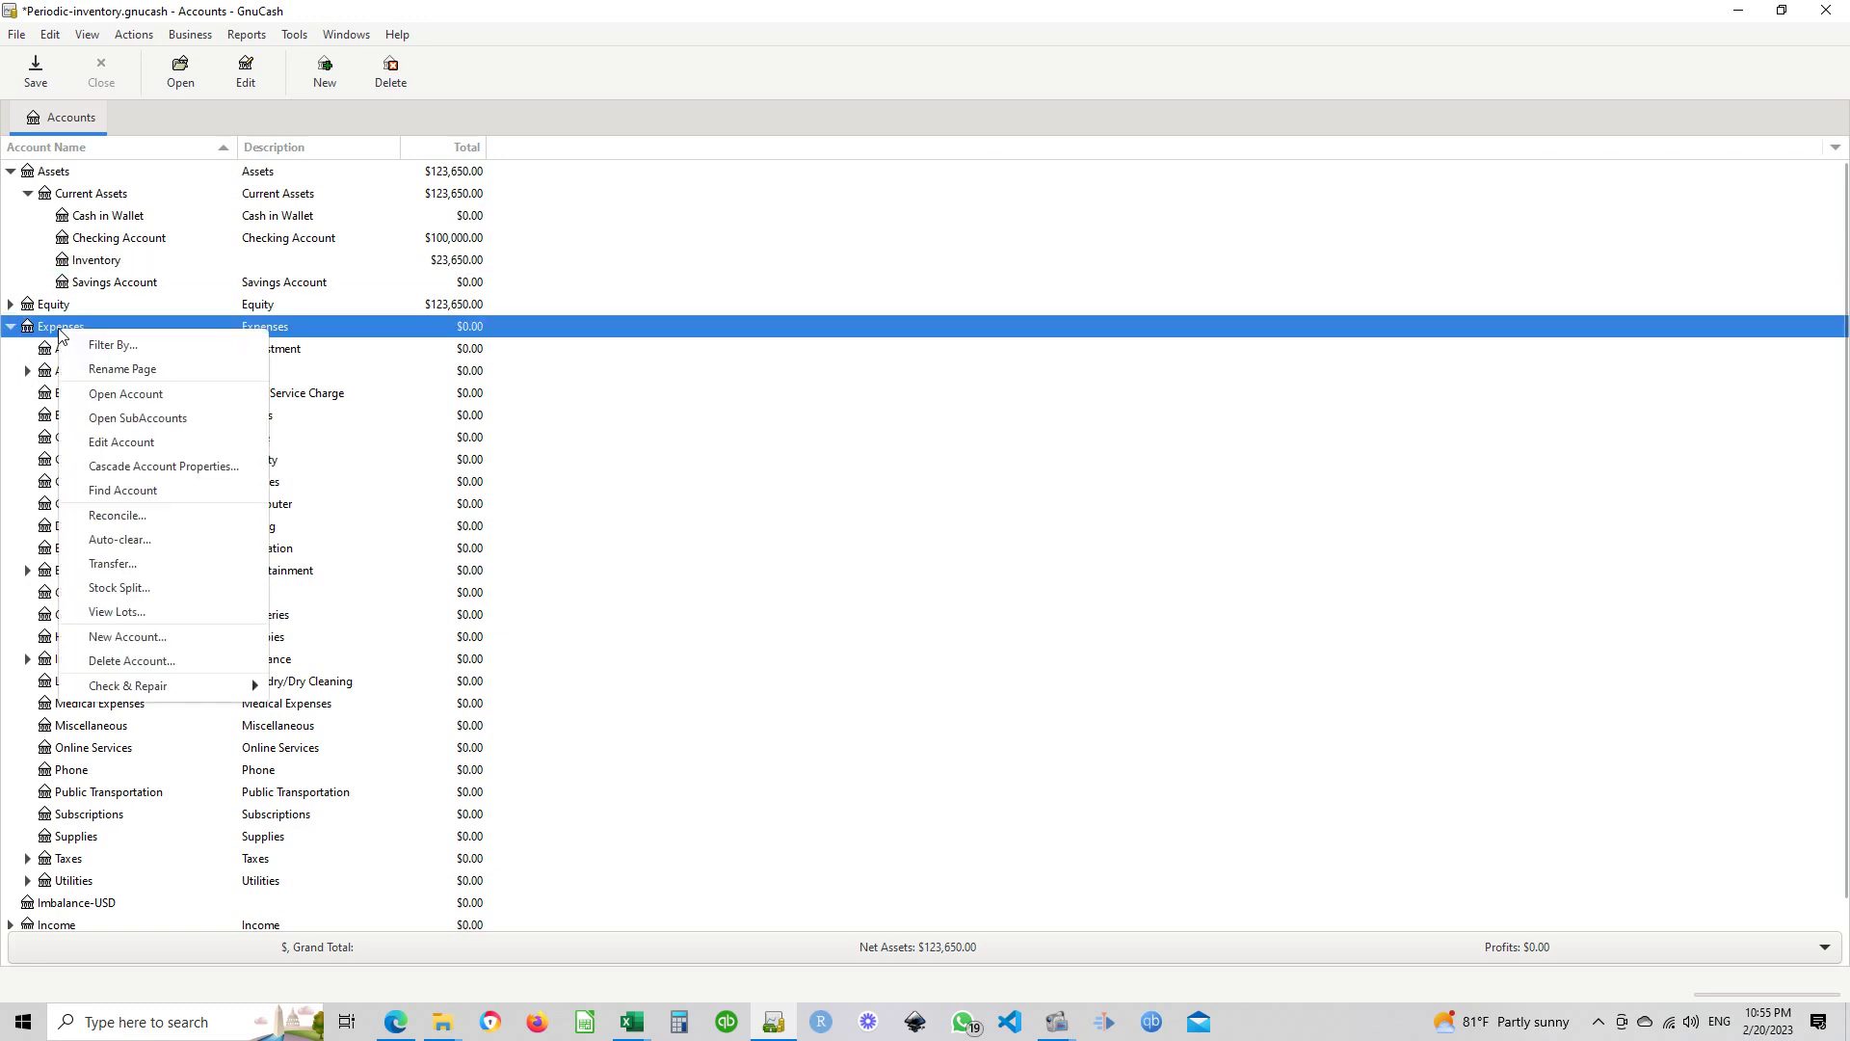
left_click(171, 639)
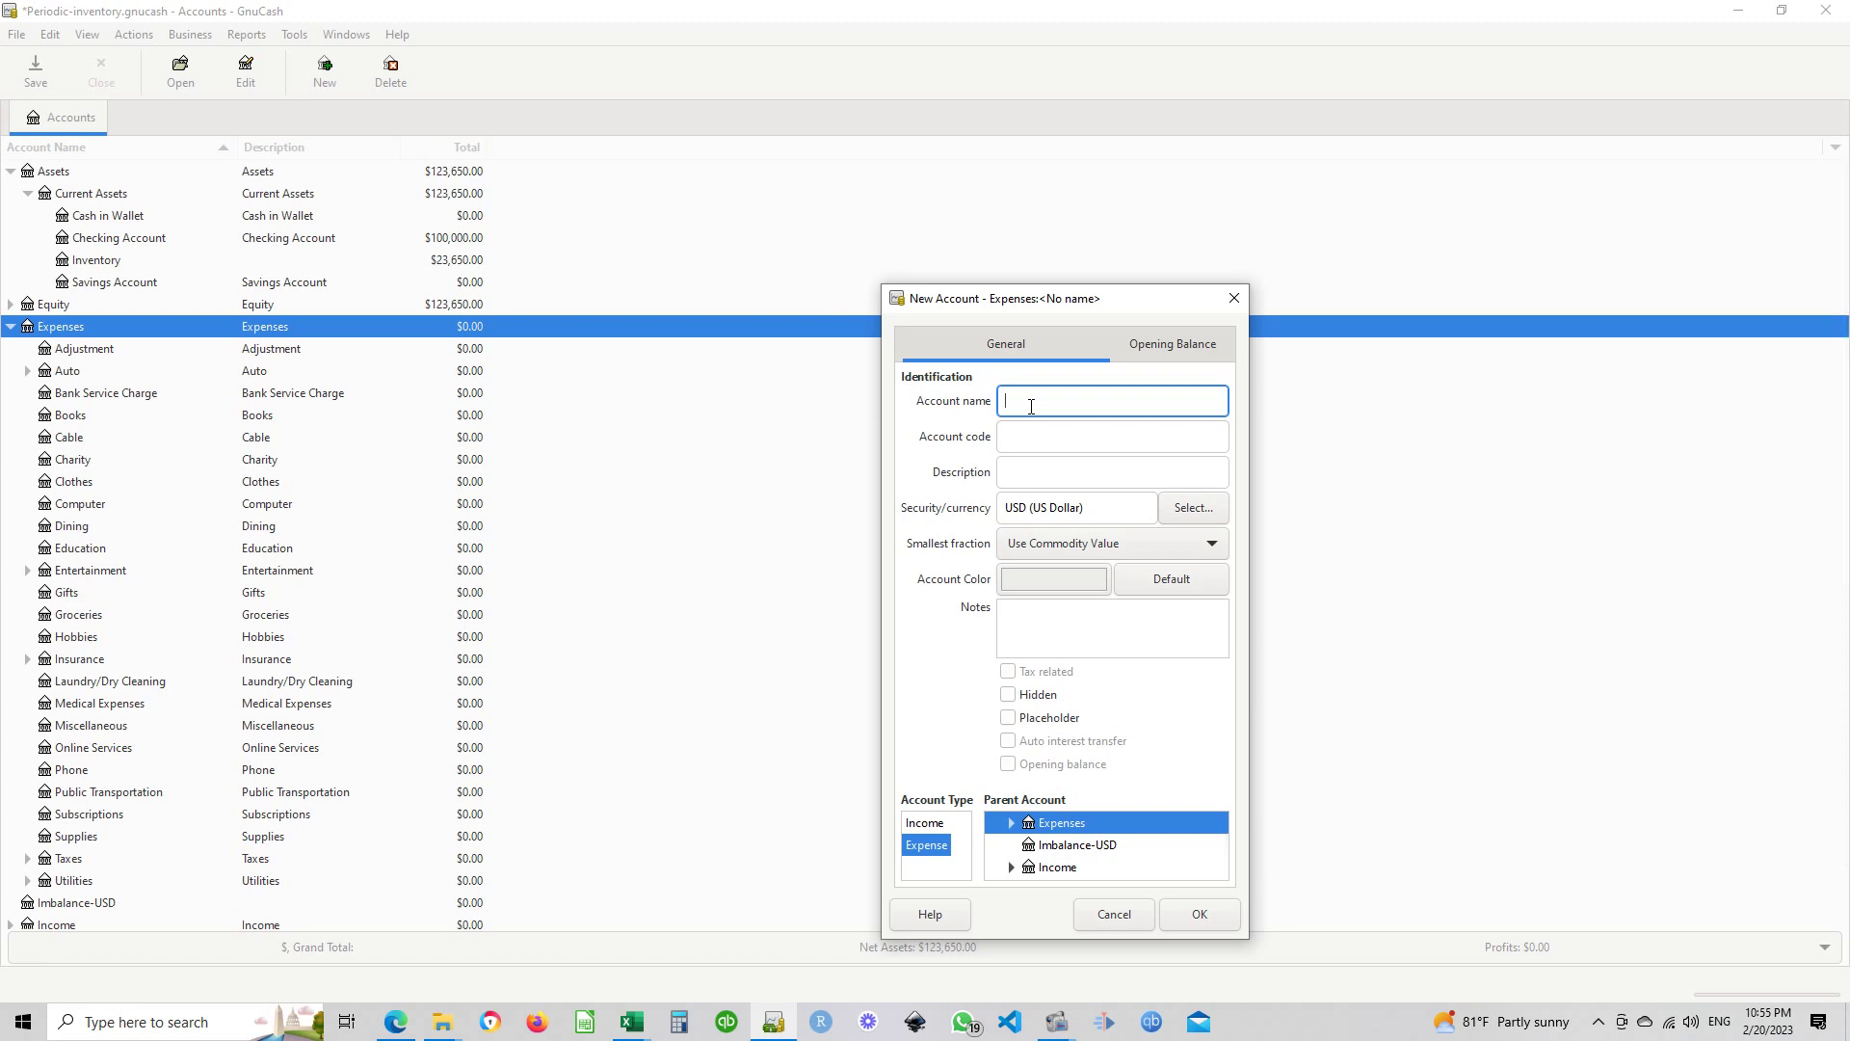
type("Cost Of Goods Sold")
left_click(1186, 915)
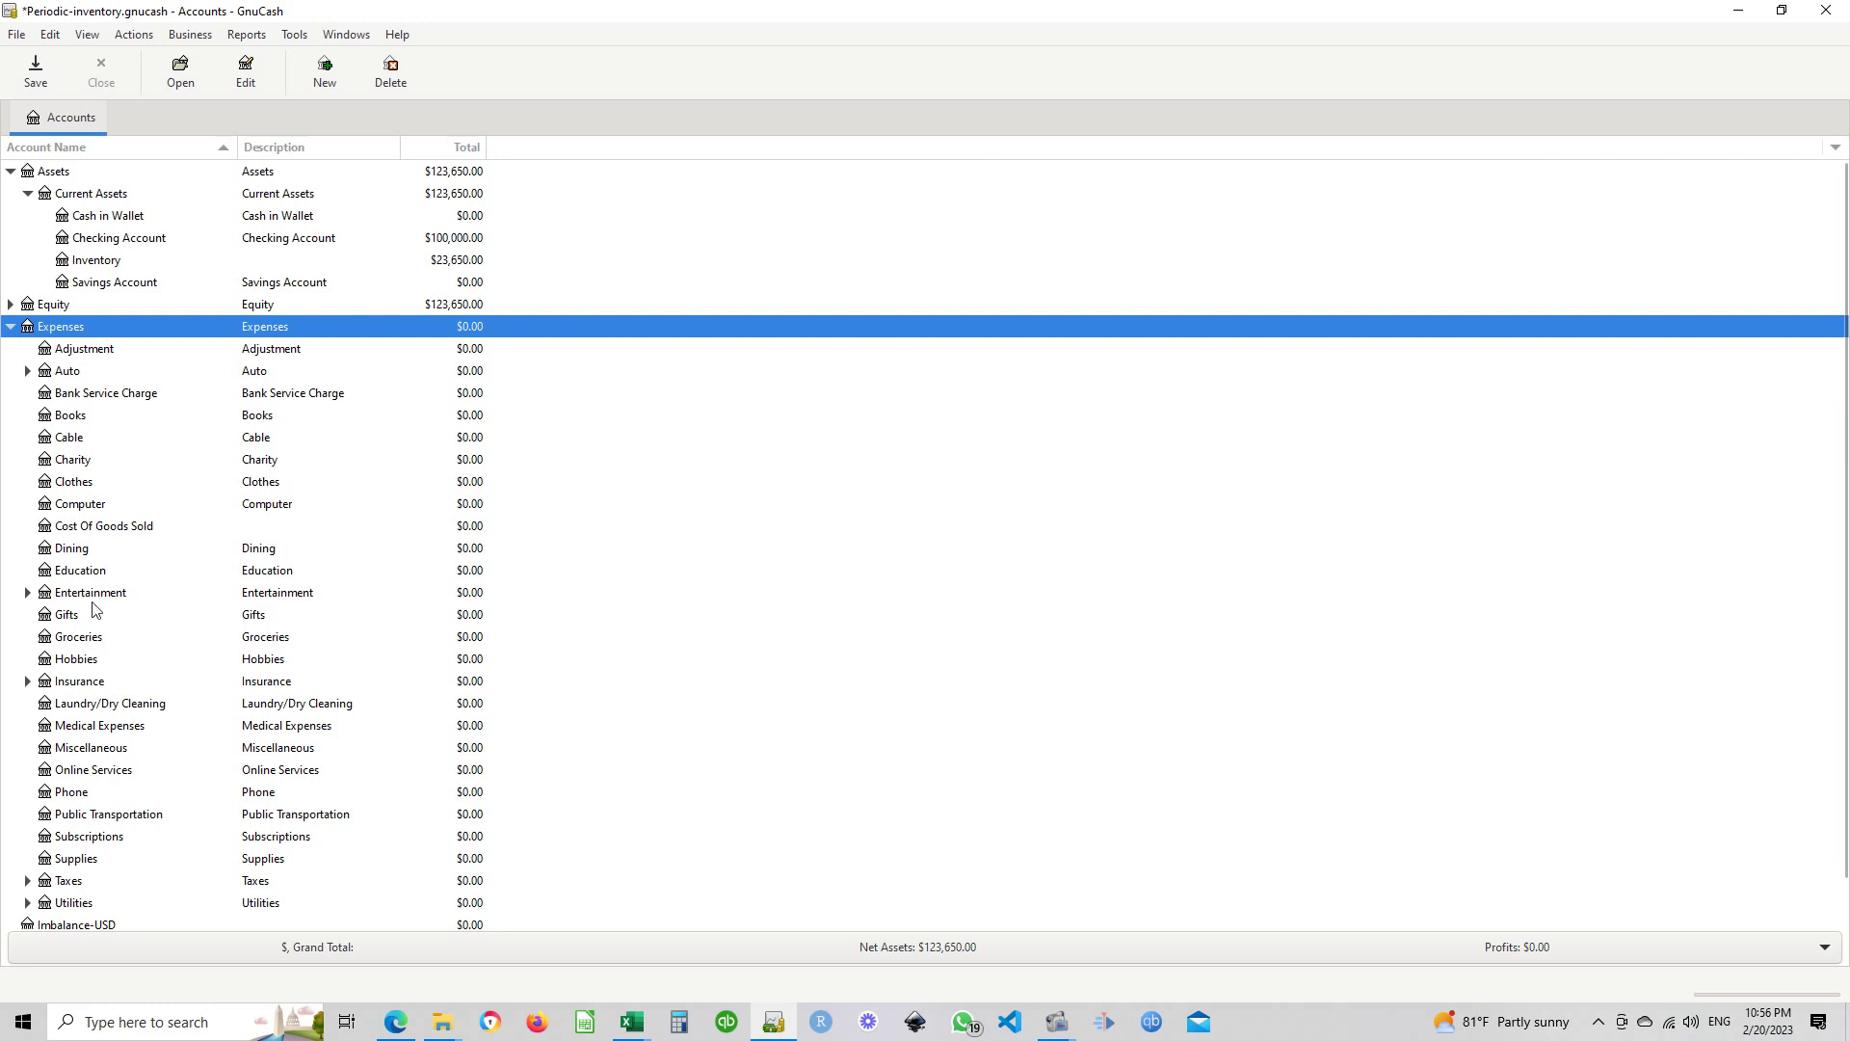
Add a Beginning Inventory subaccount under Cost Of Goods Sold and expand the parent account
left_click(101, 529)
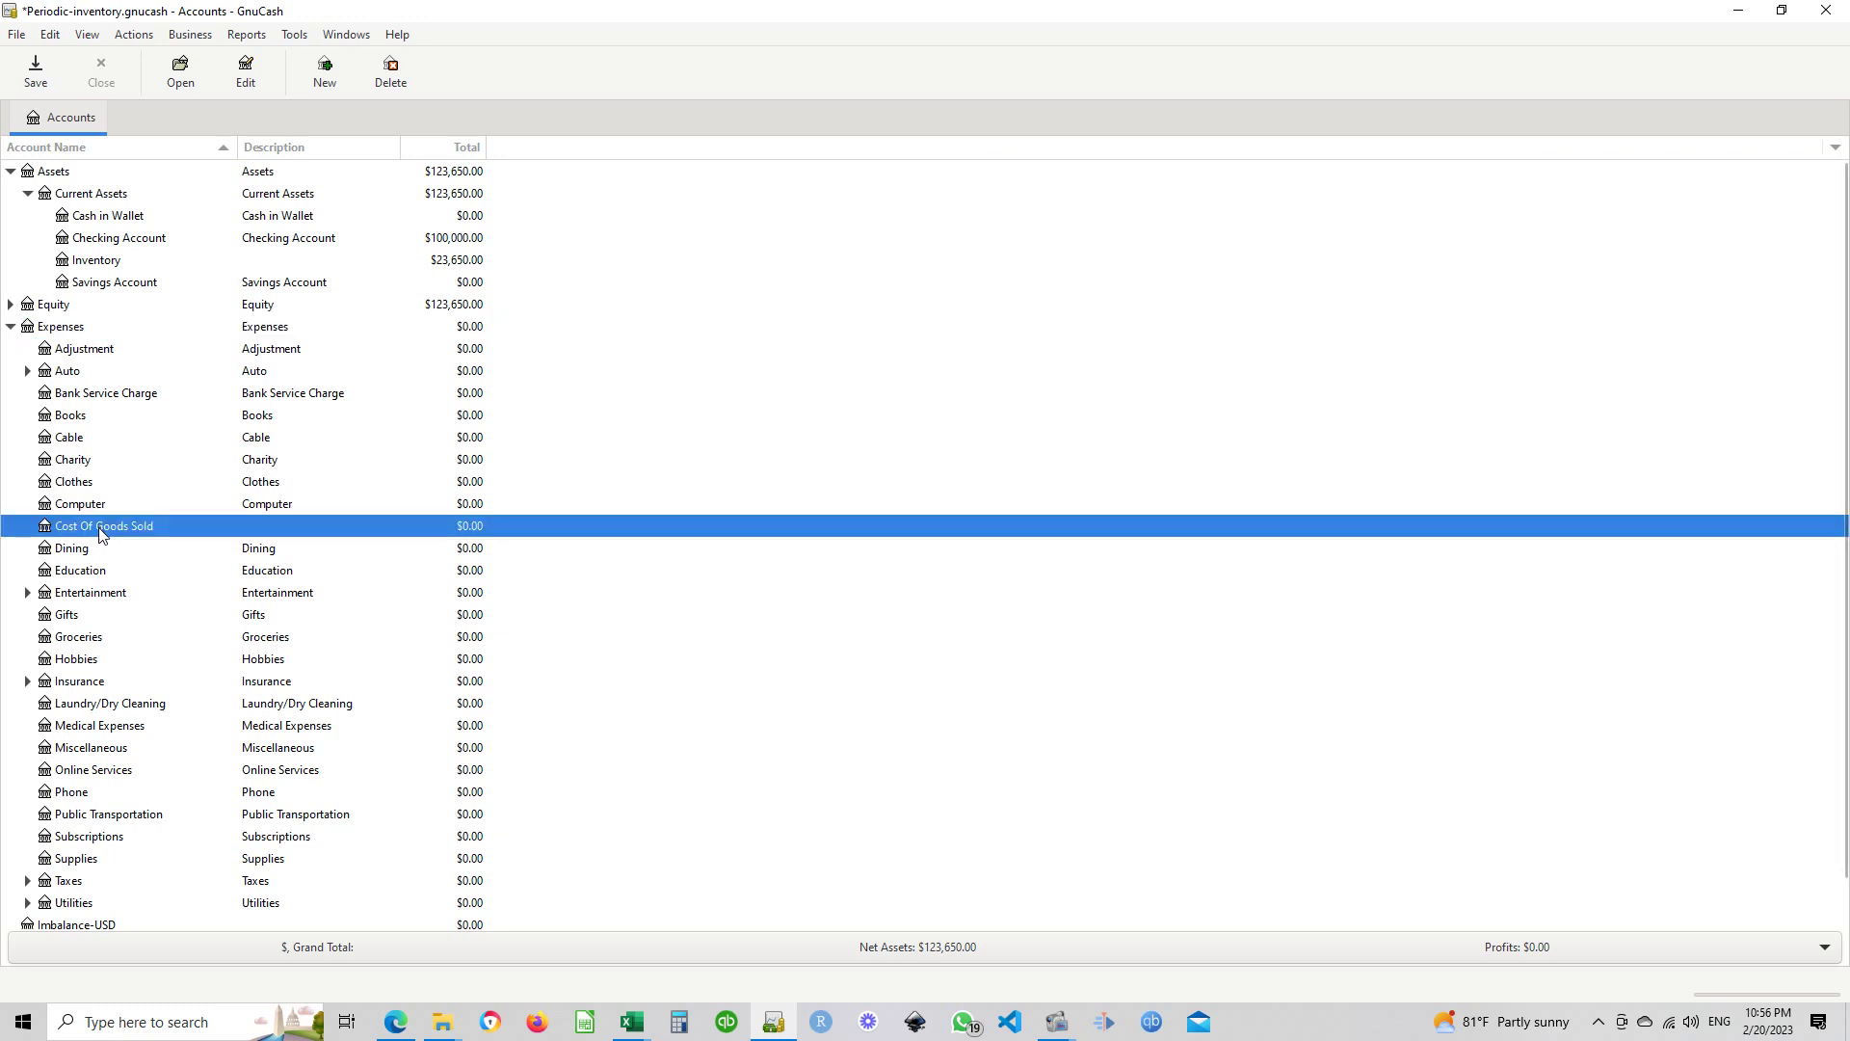
right_click(101, 536)
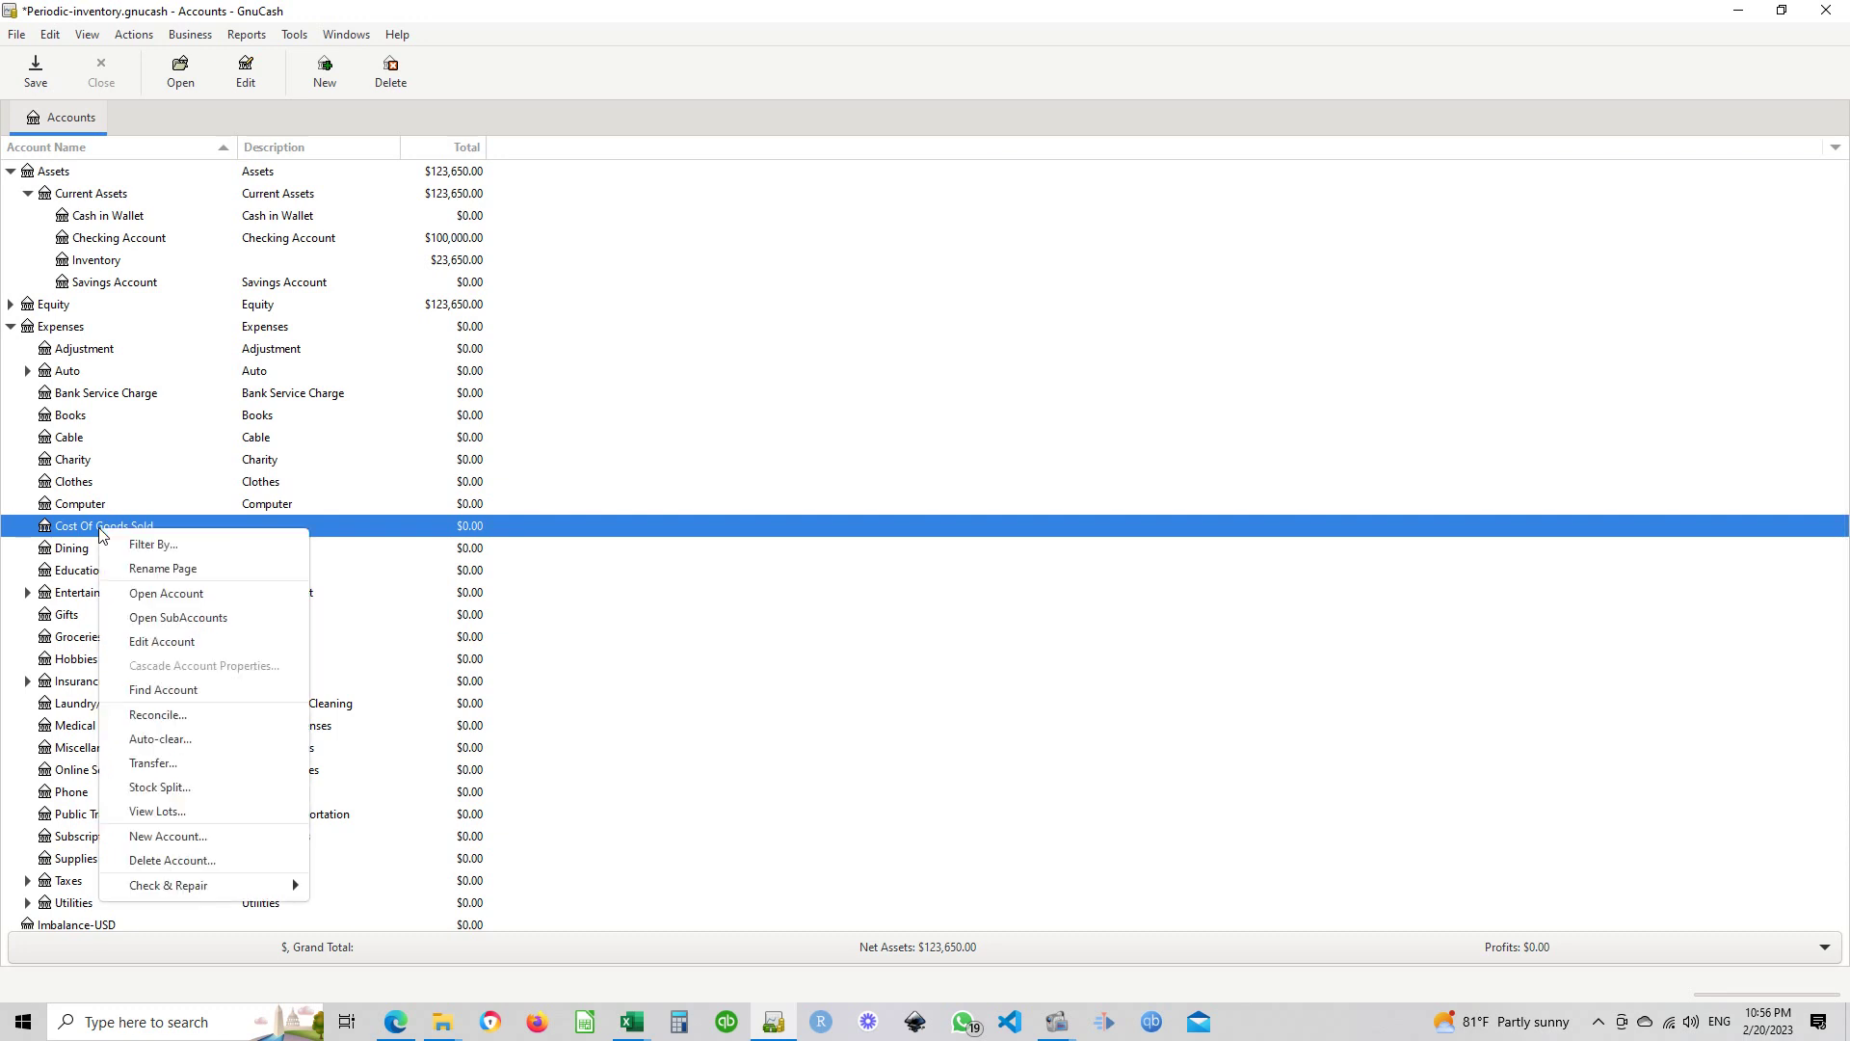
left_click(166, 836)
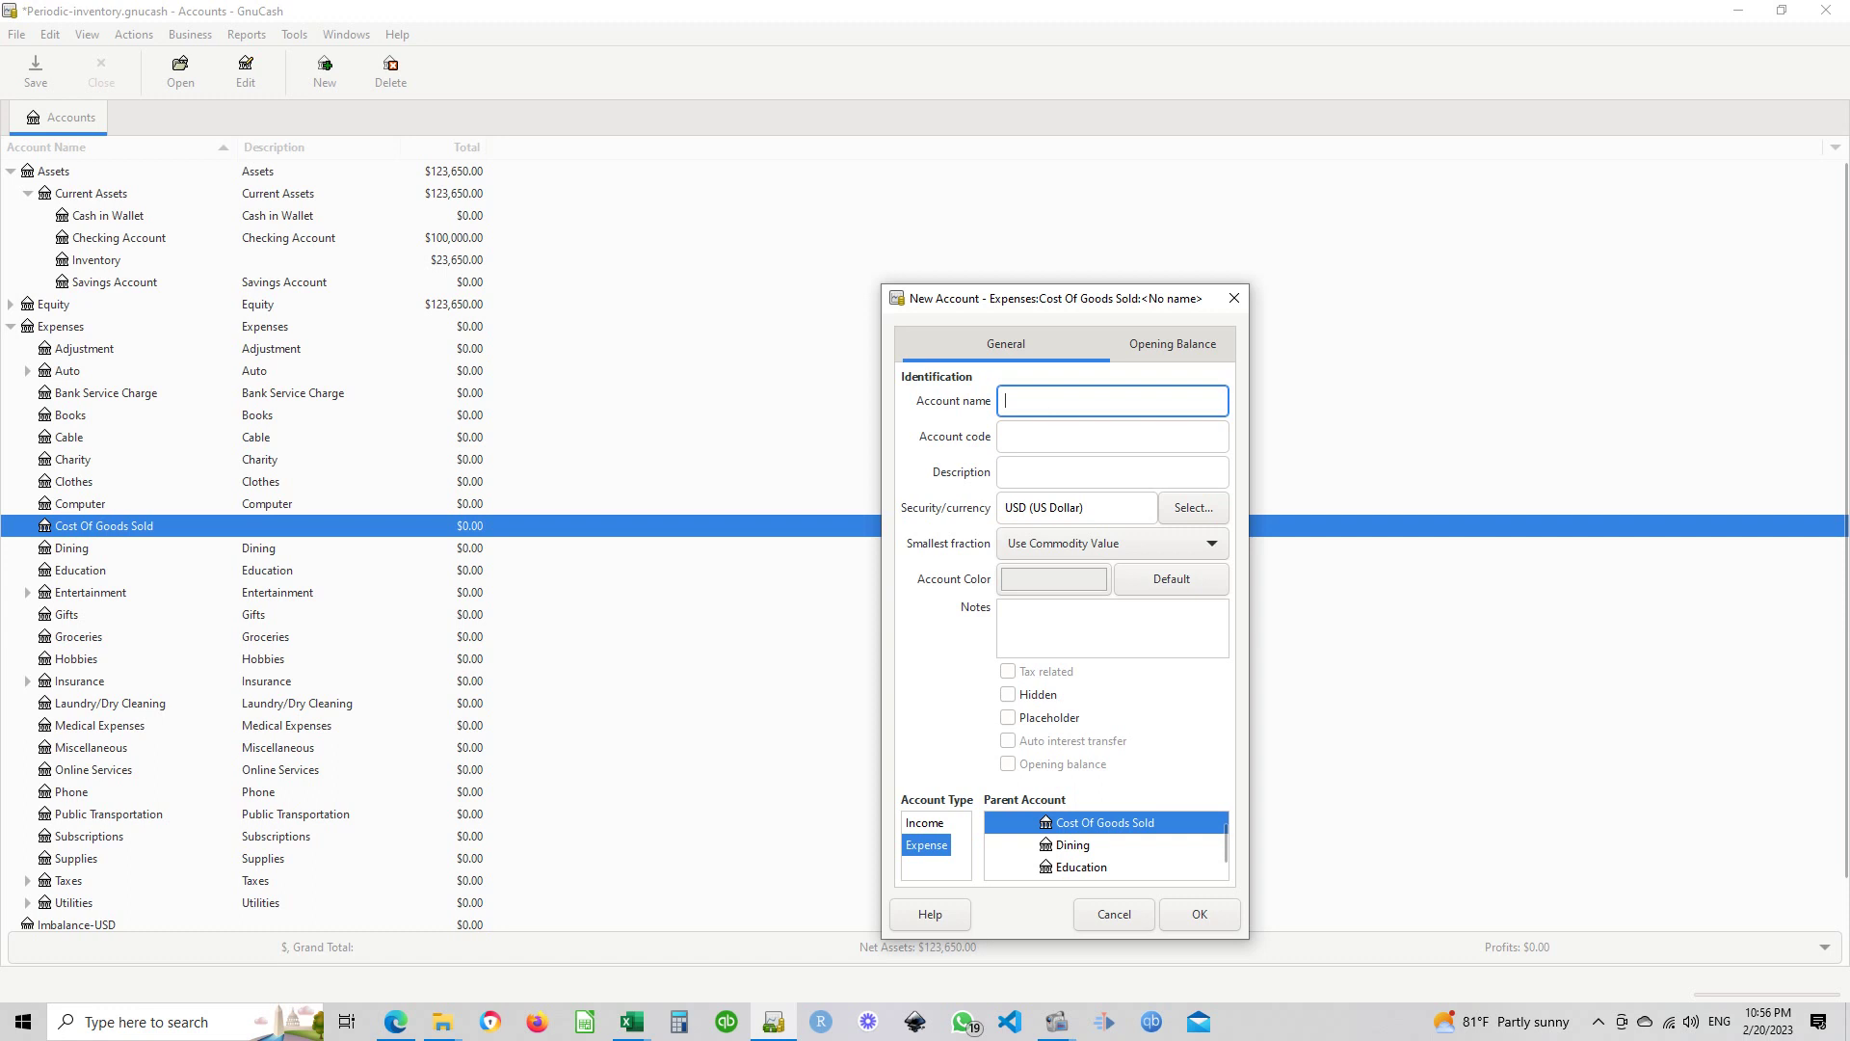
type("Begi")
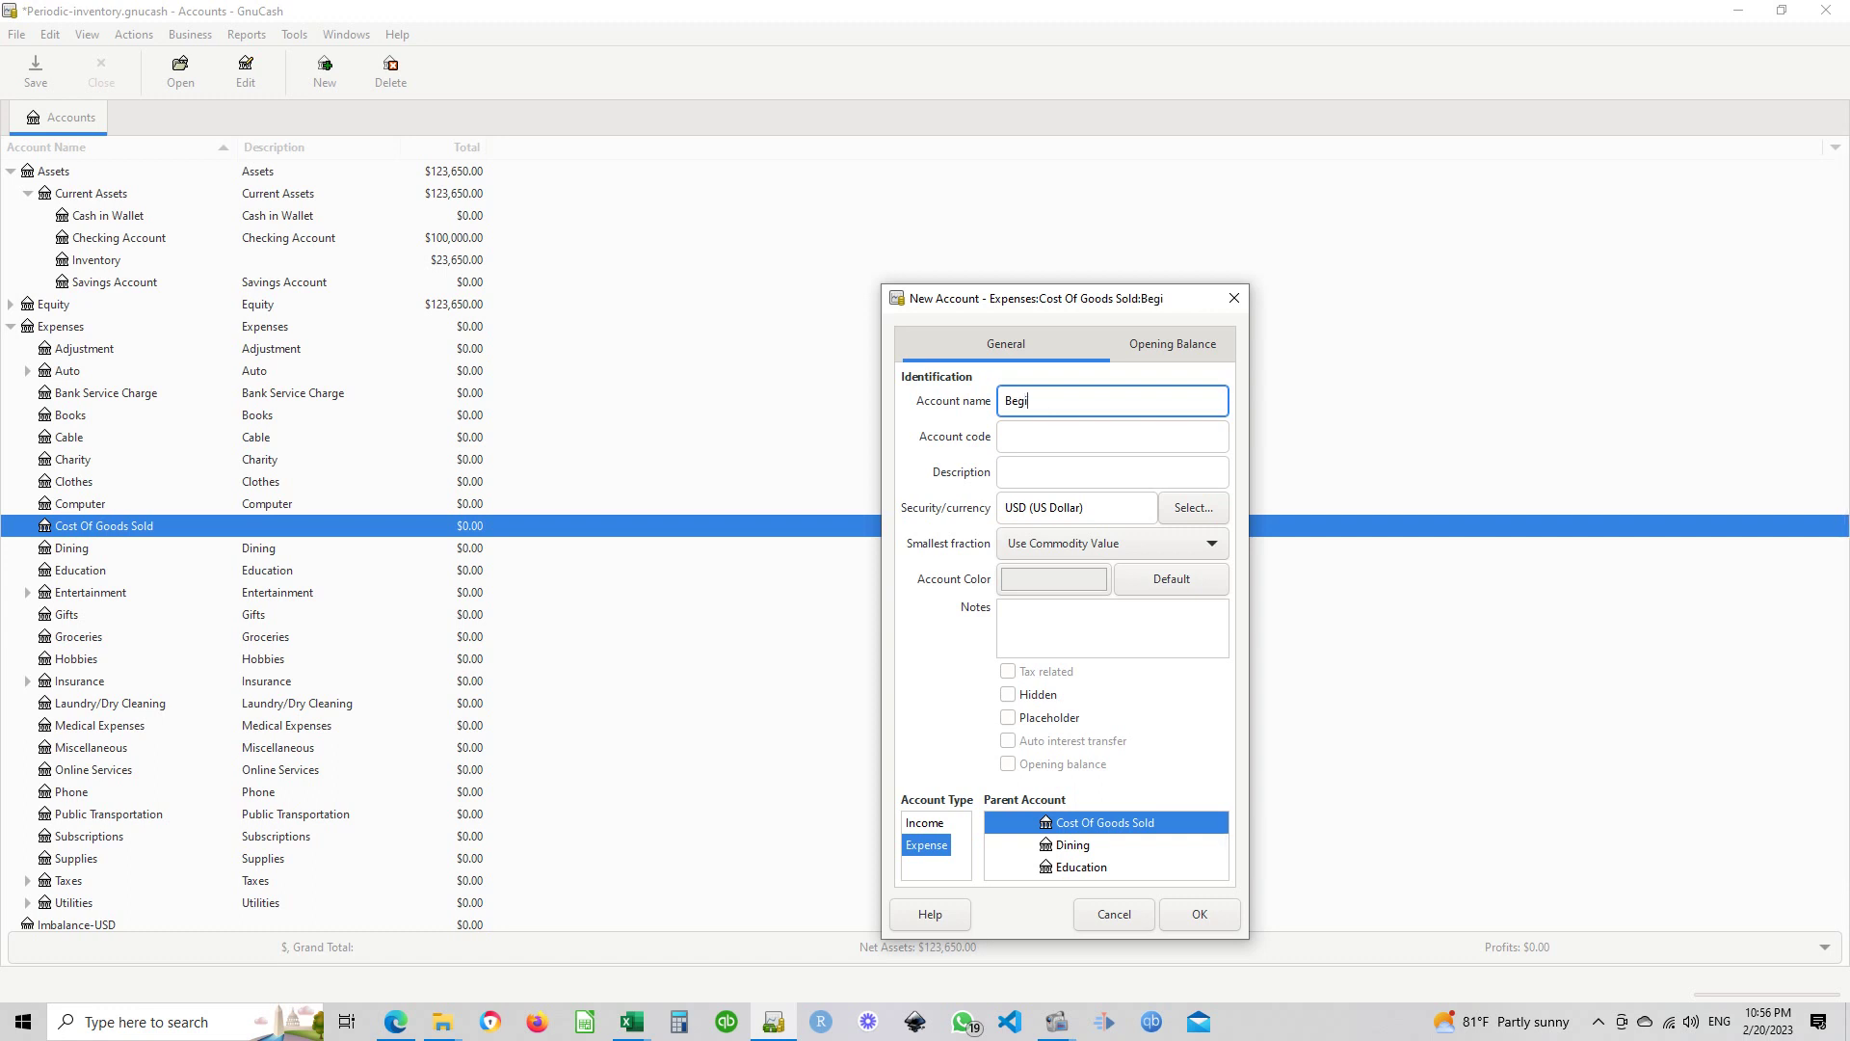
type("nning Inventory")
left_click(1216, 916)
left_click(27, 526)
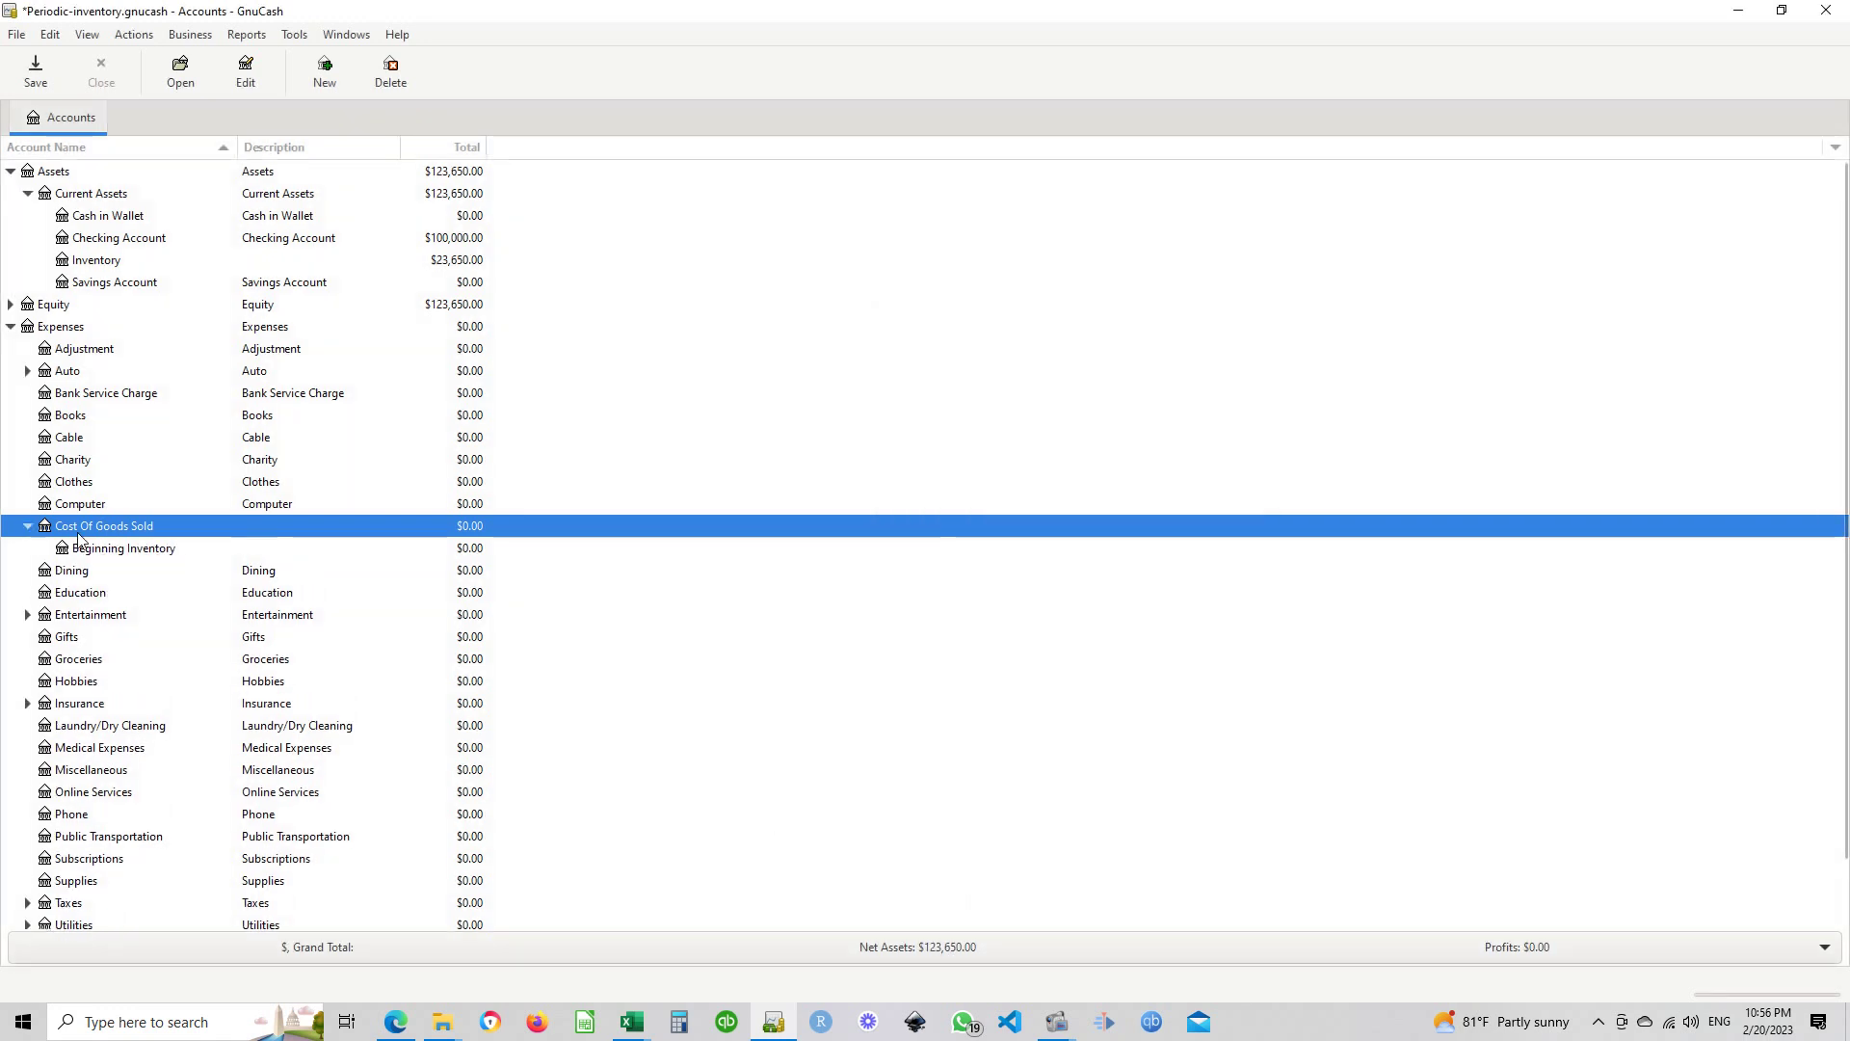
Add a Purchases subaccount under Cost Of Goods Sold
right_click(94, 535)
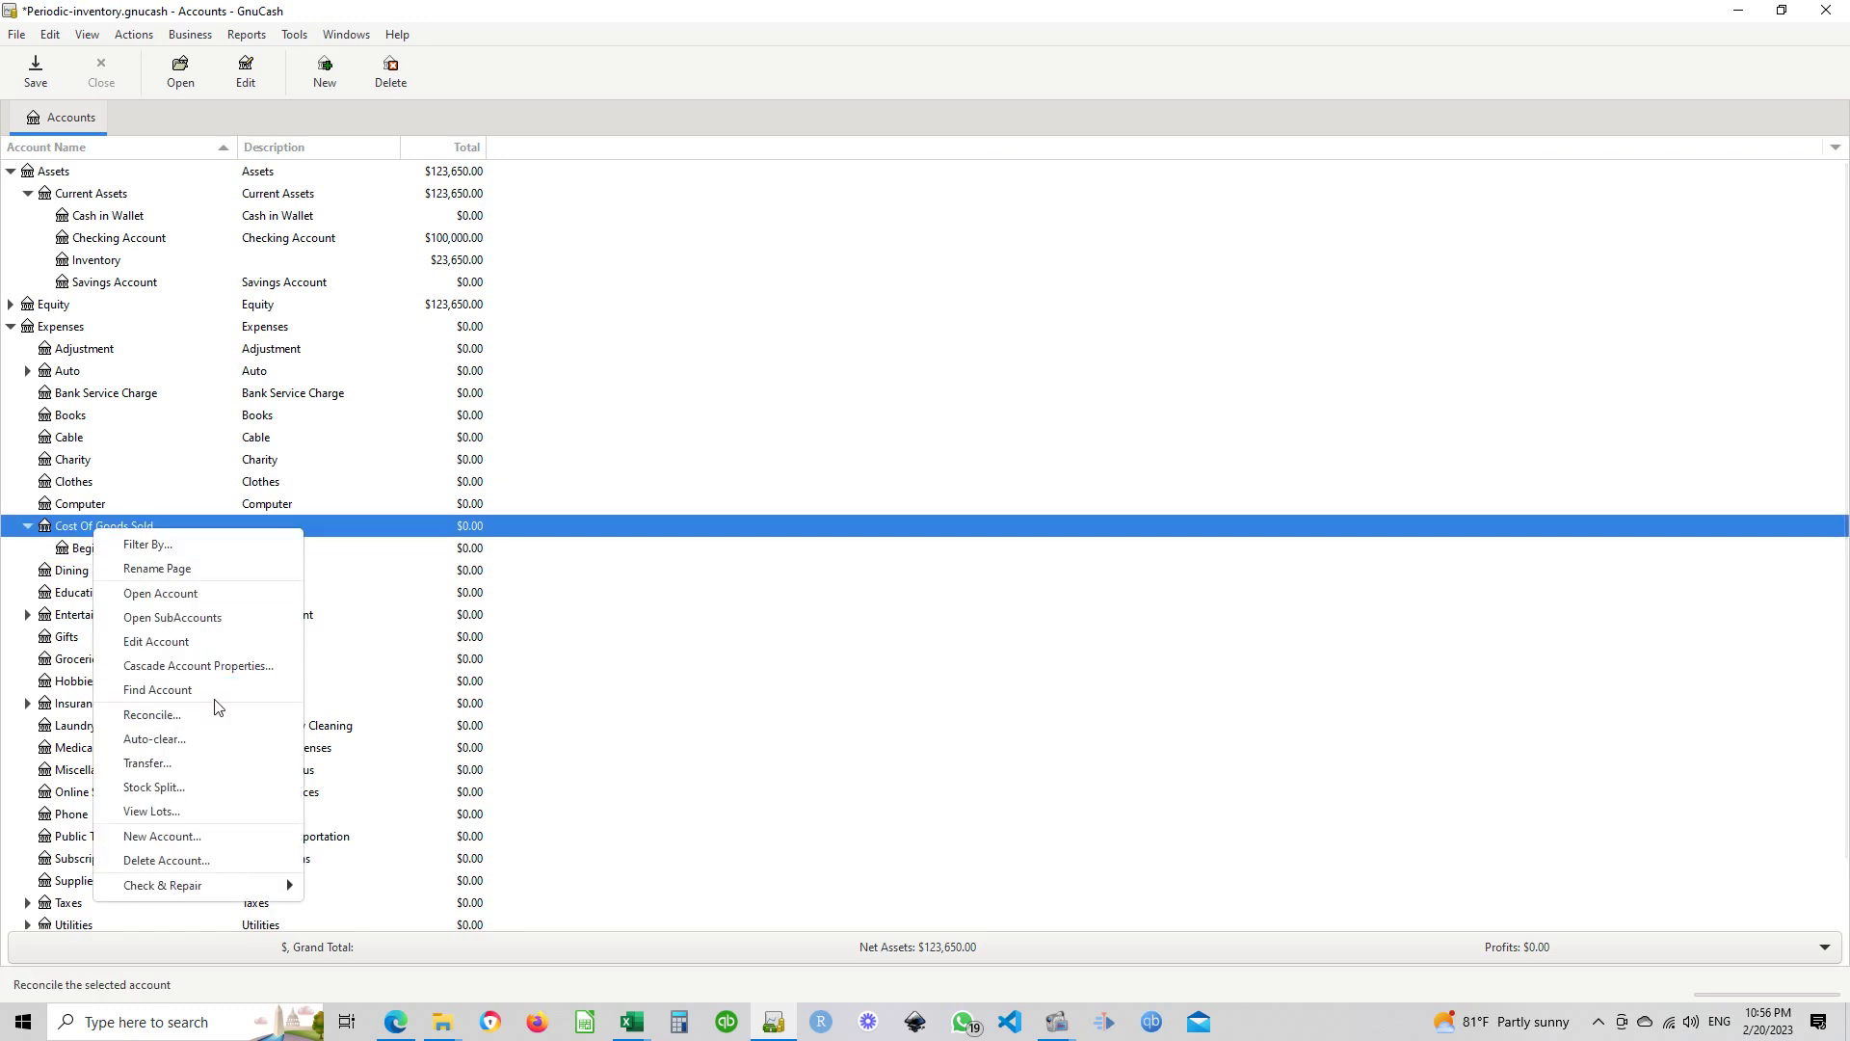
left_click(196, 836)
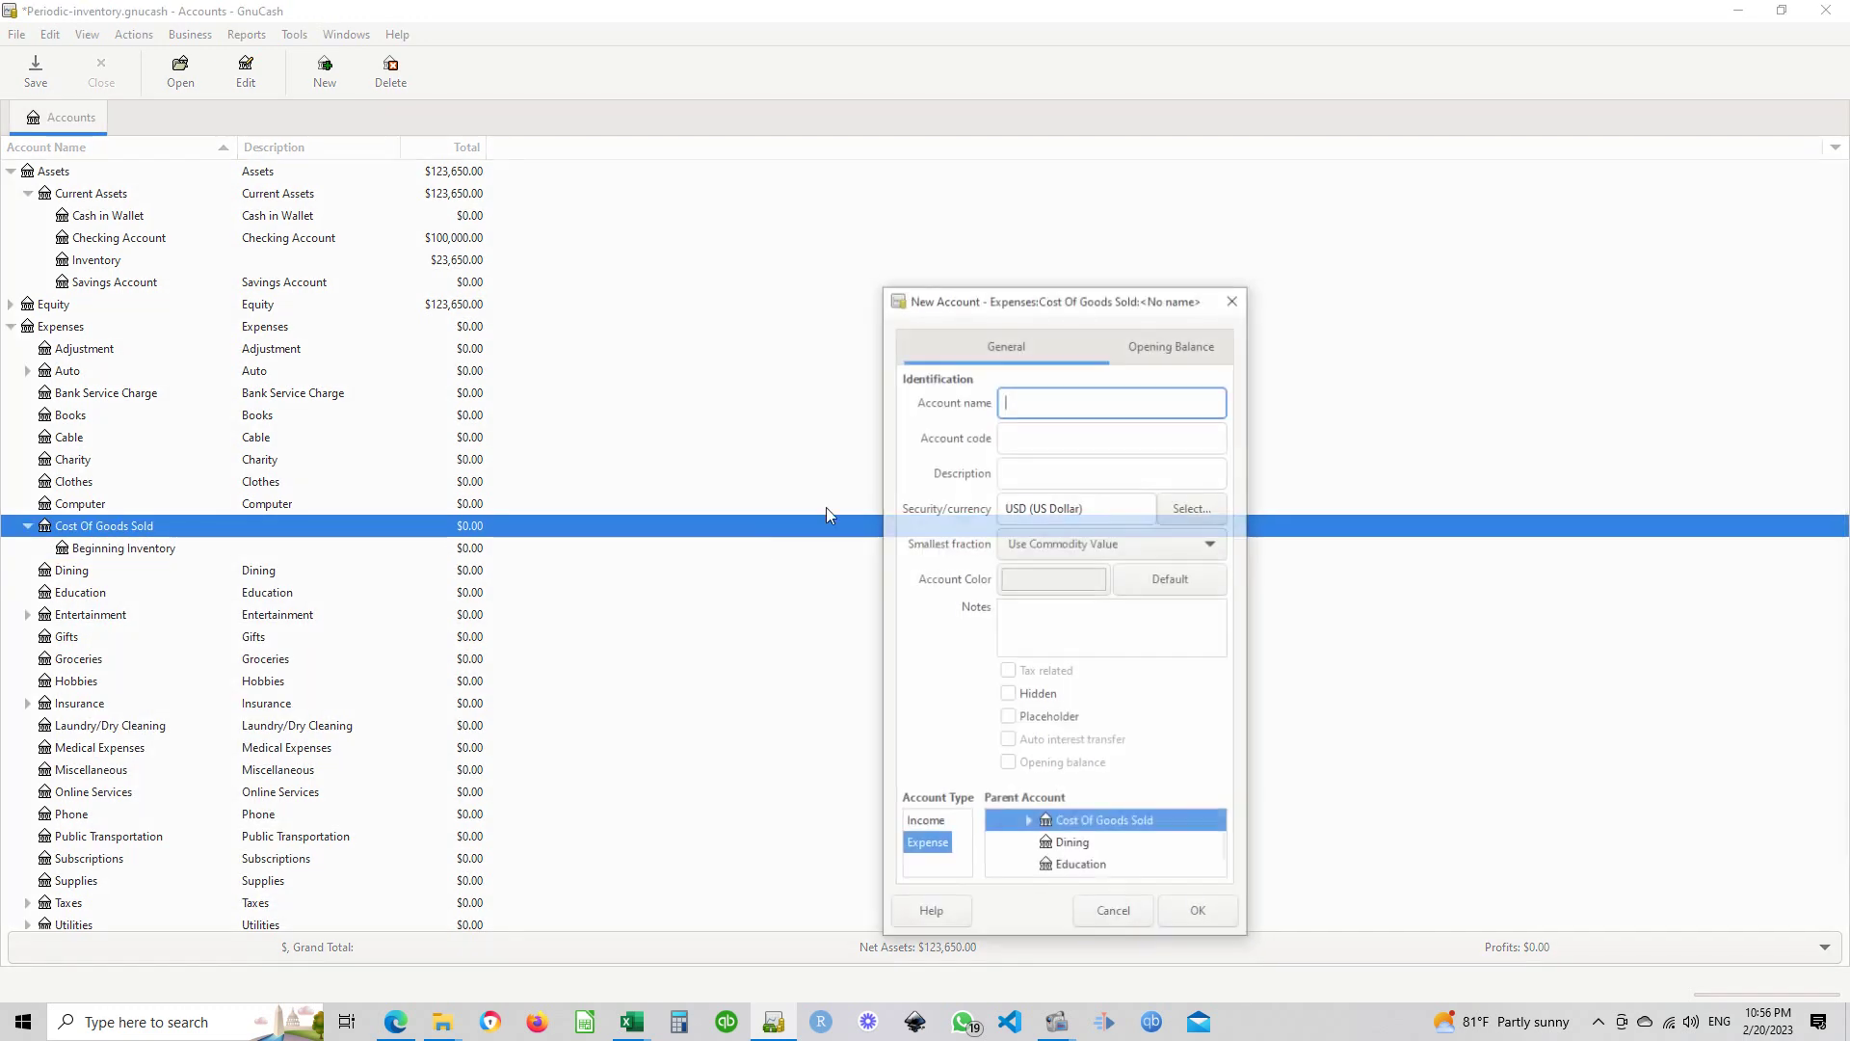
type("P")
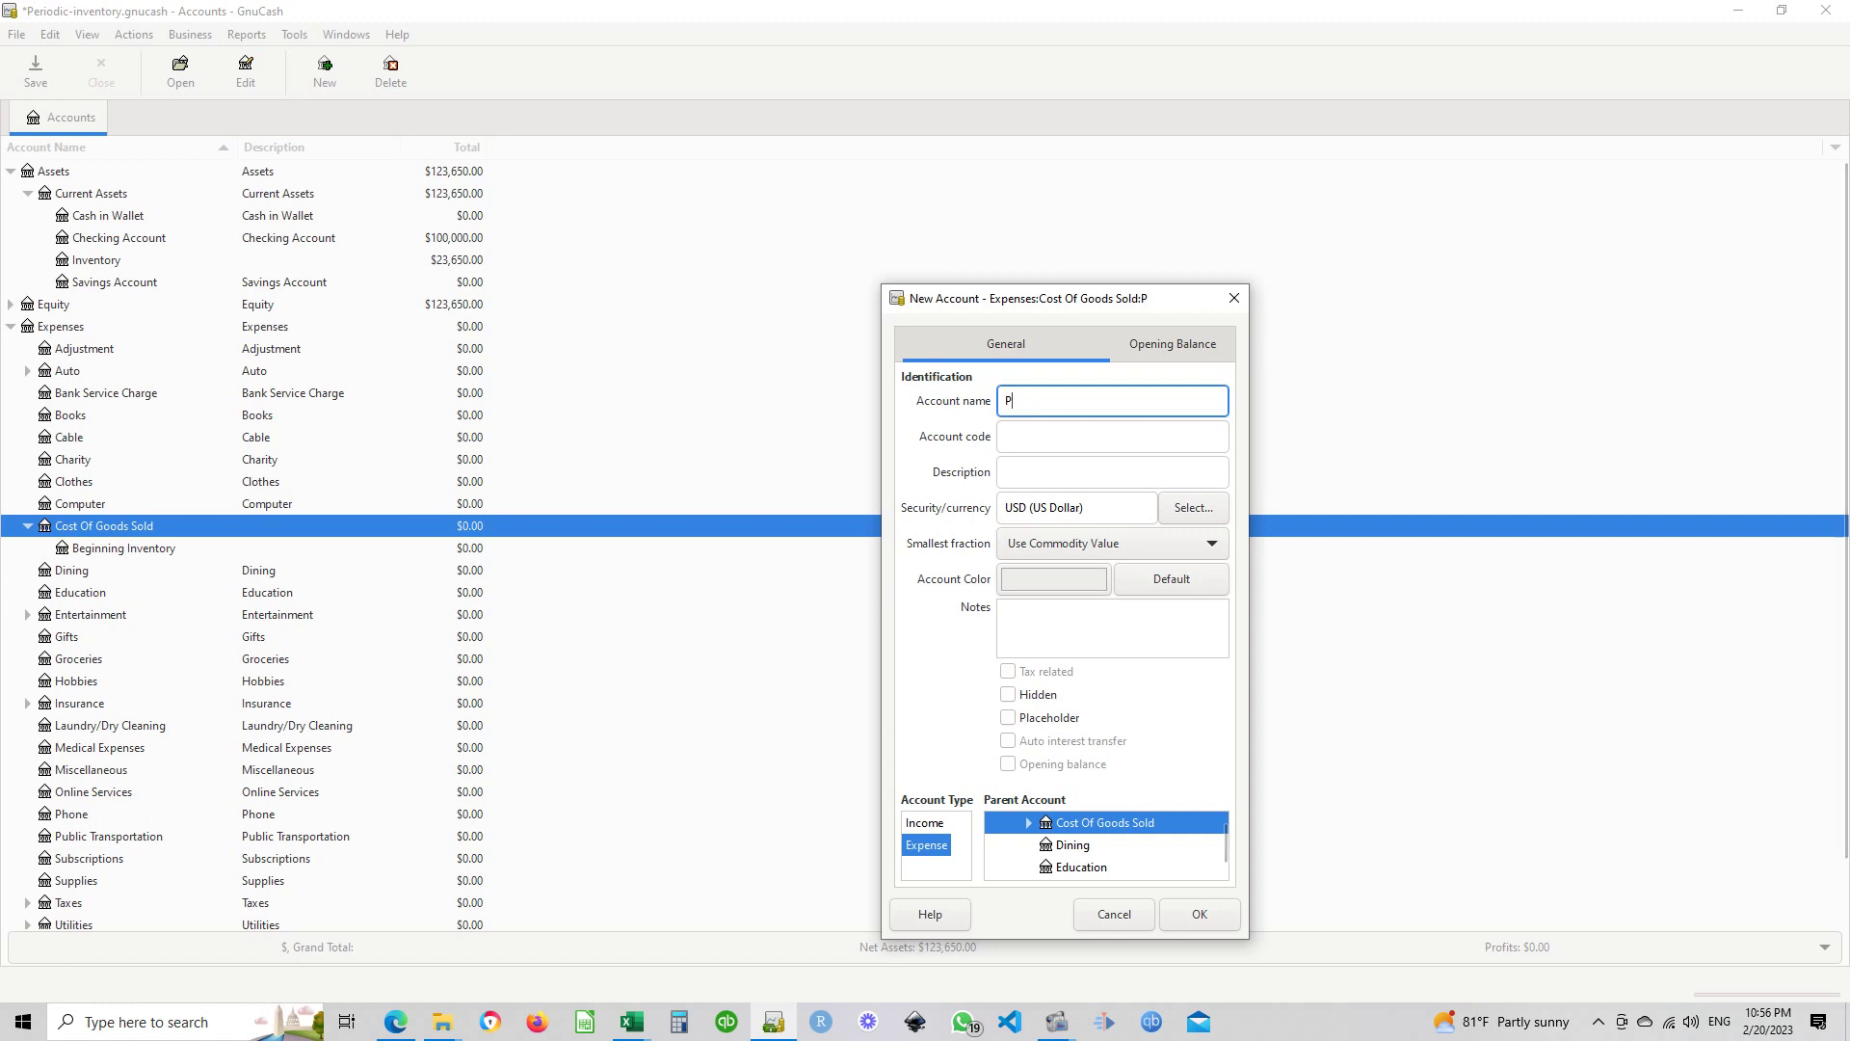
type("urchases")
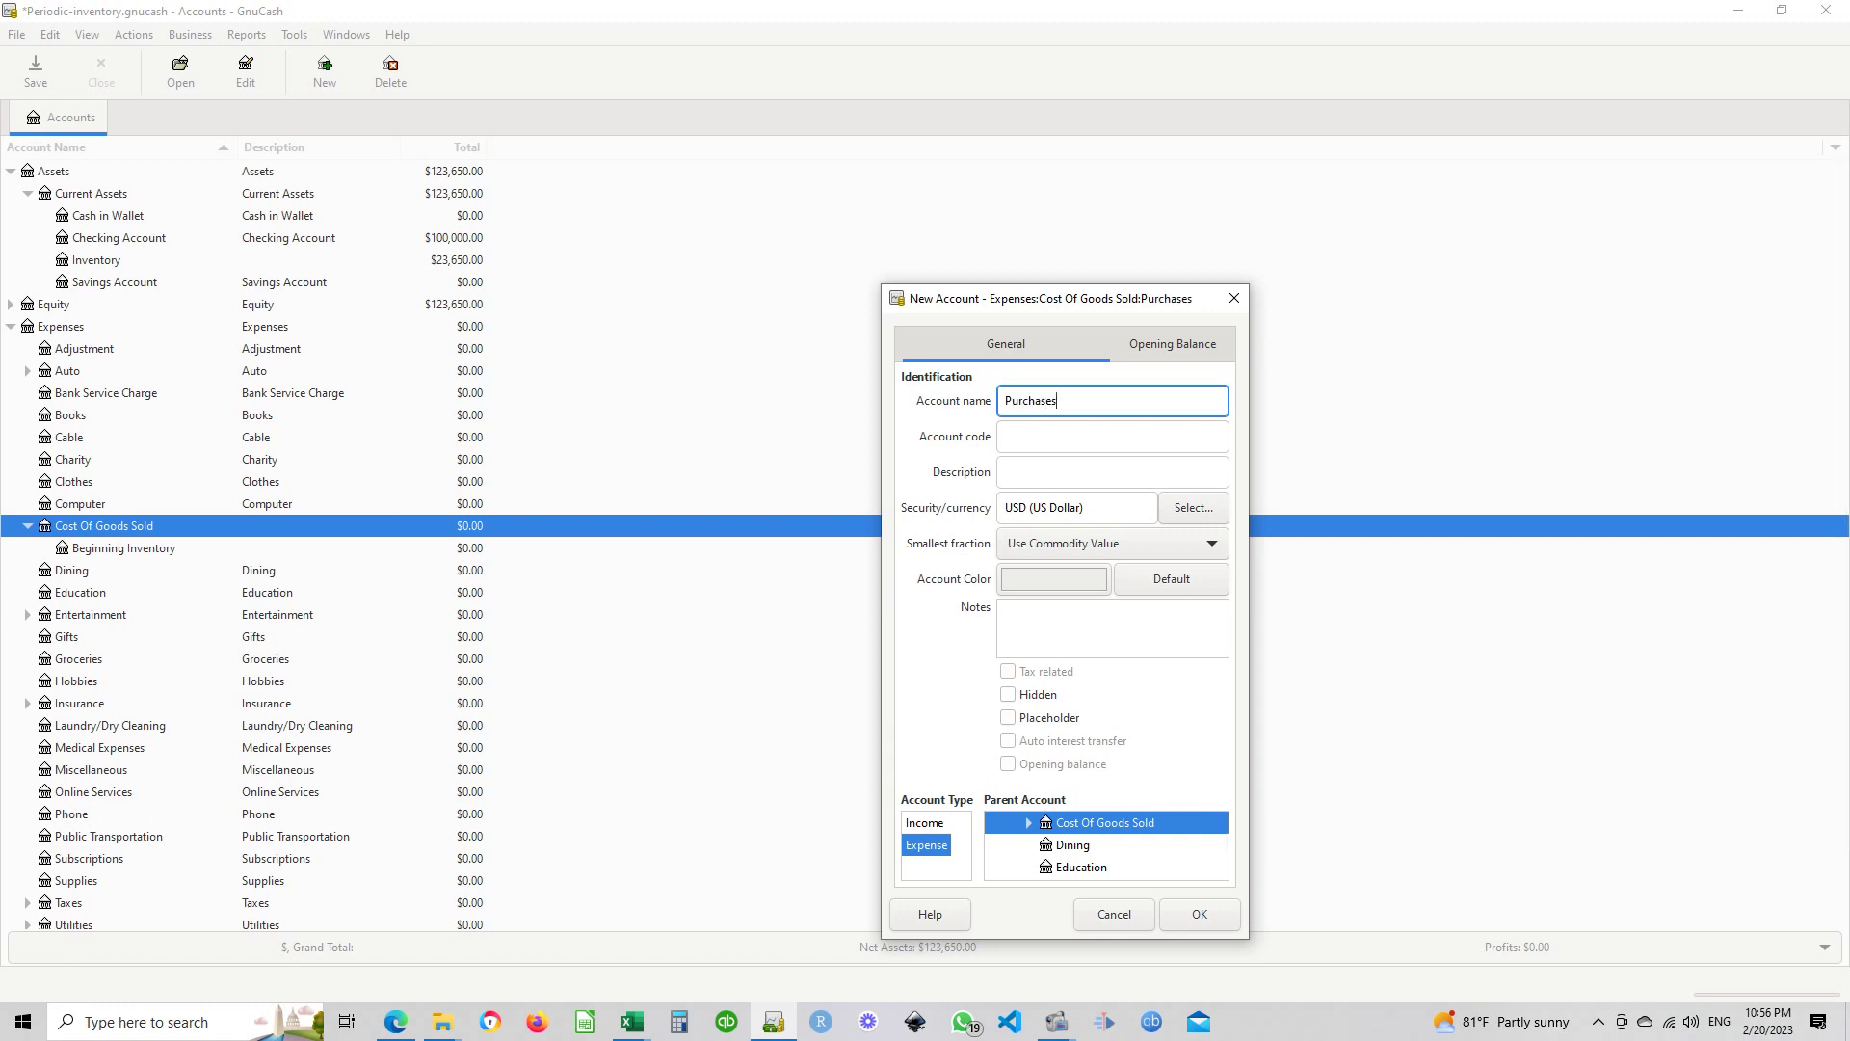
left_click(1191, 917)
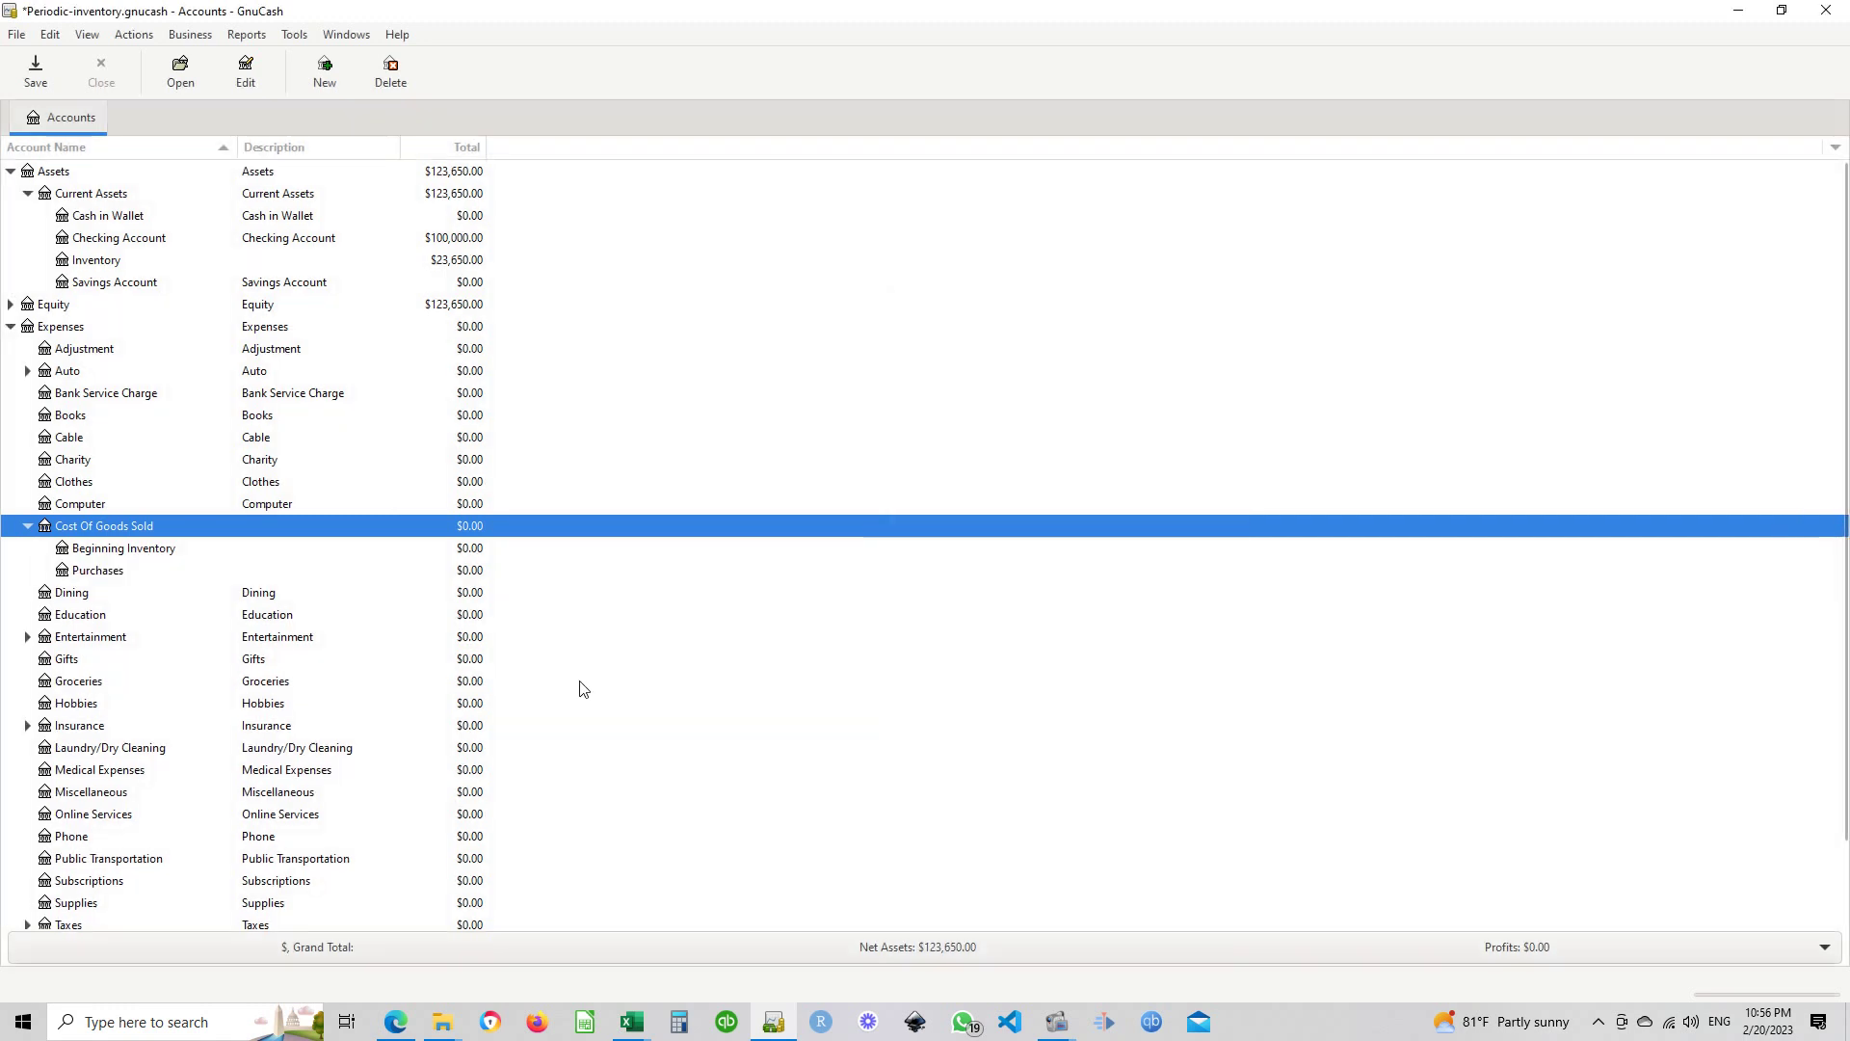
Add an Ending Inventory subaccount under Cost Of Goods Sold
right_click(100, 530)
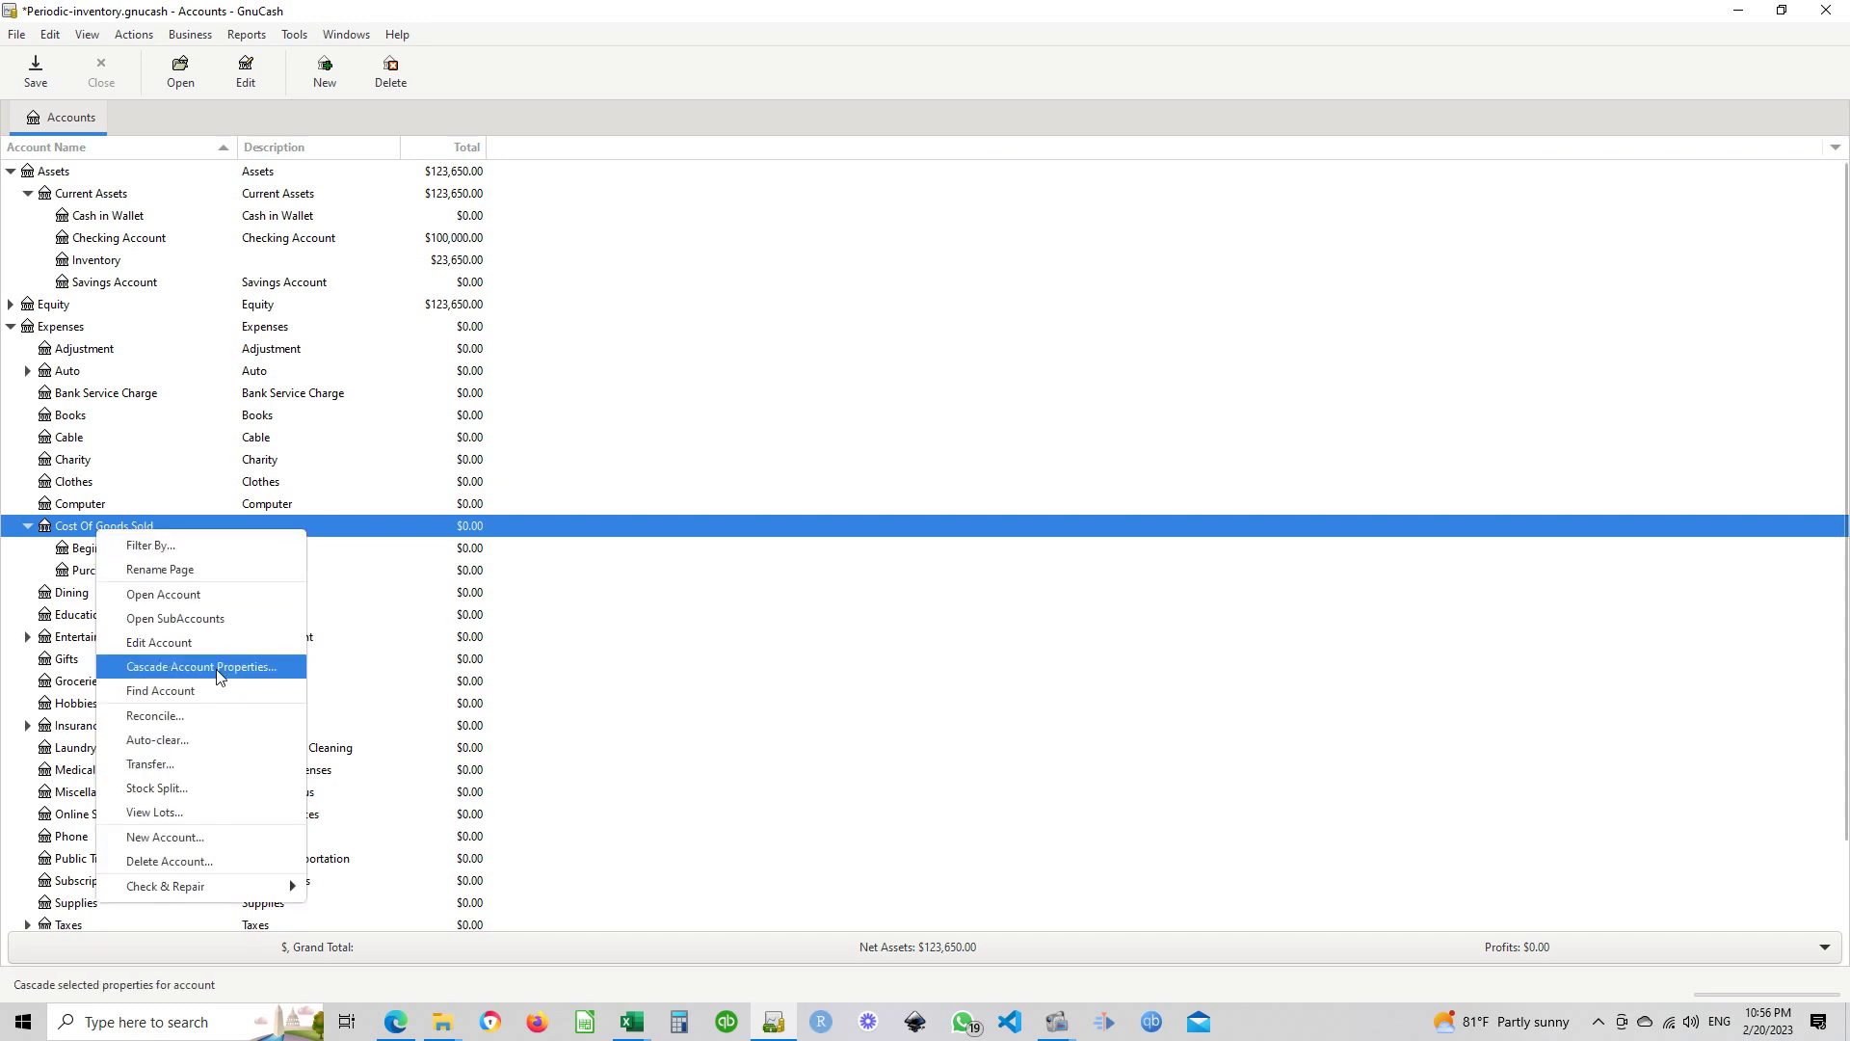
left_click(214, 837)
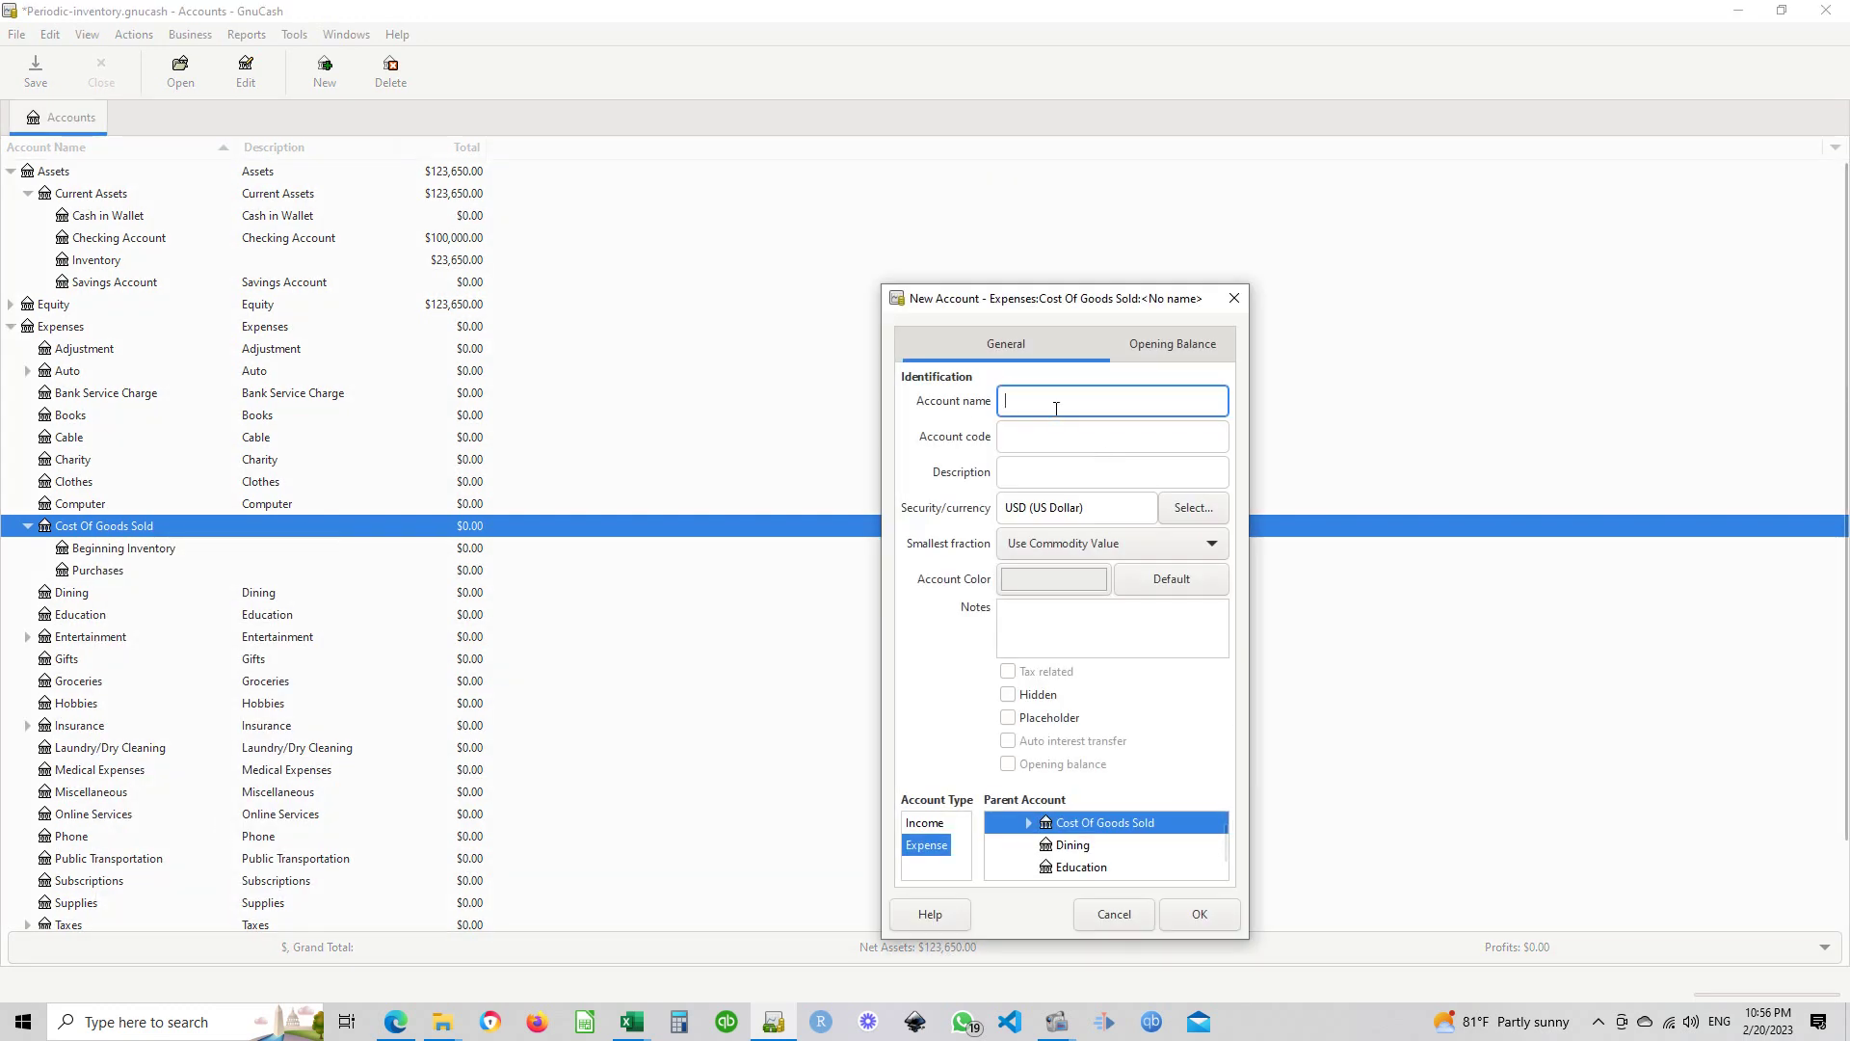
type("Ending I")
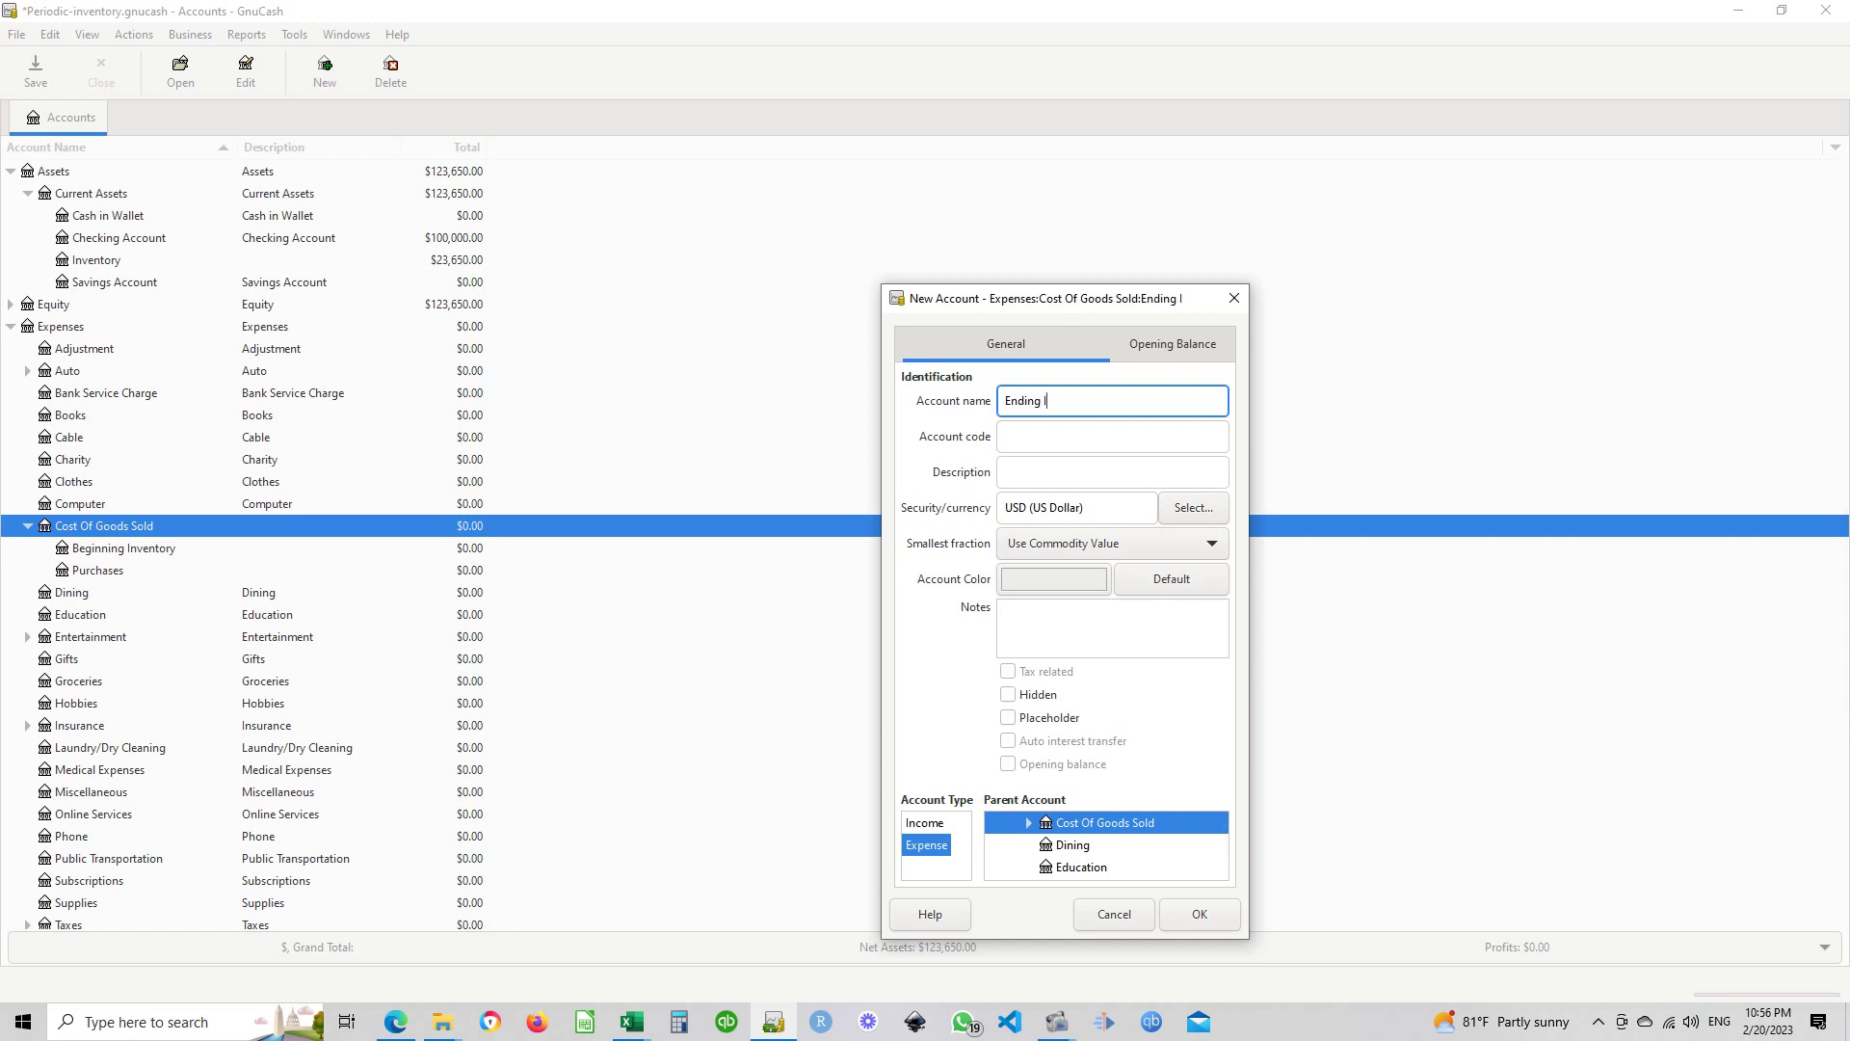
type("nventory")
left_click(1199, 914)
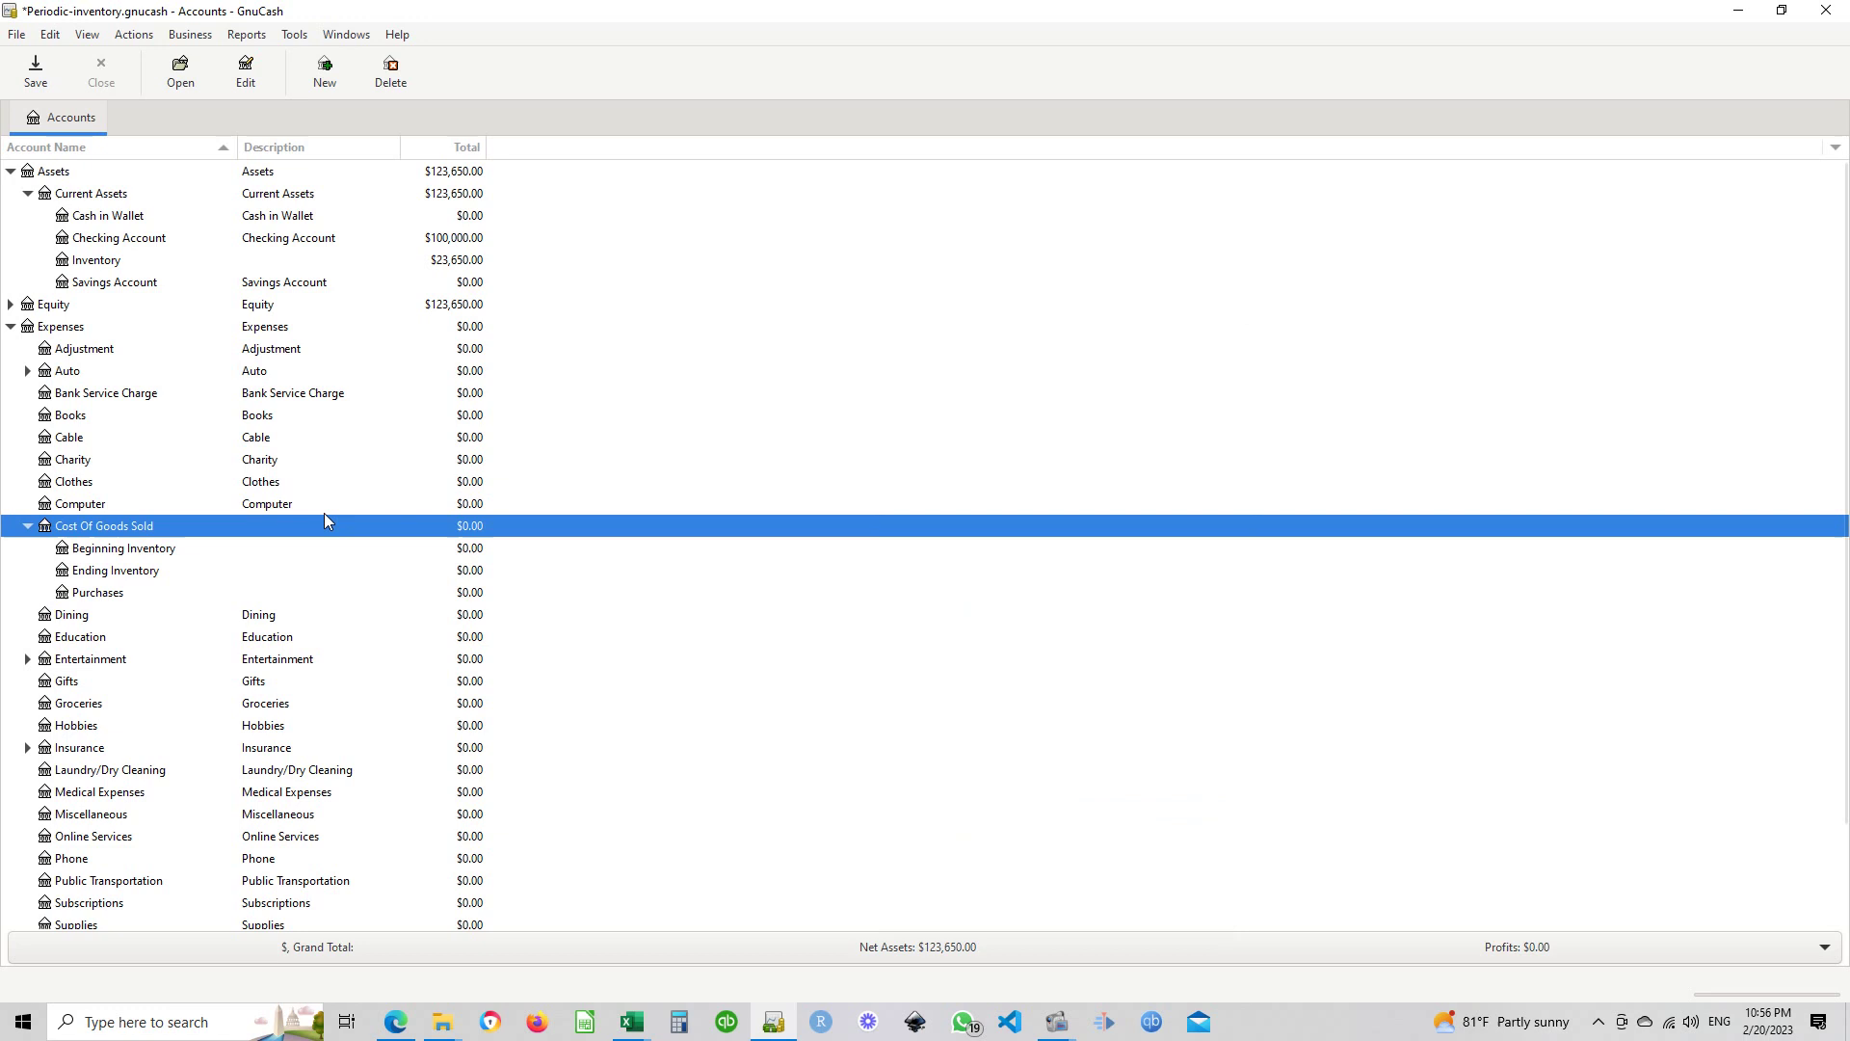
Add a Purchases Return and Allowance subaccount under Cost Of Goods Sold
right_click(64, 530)
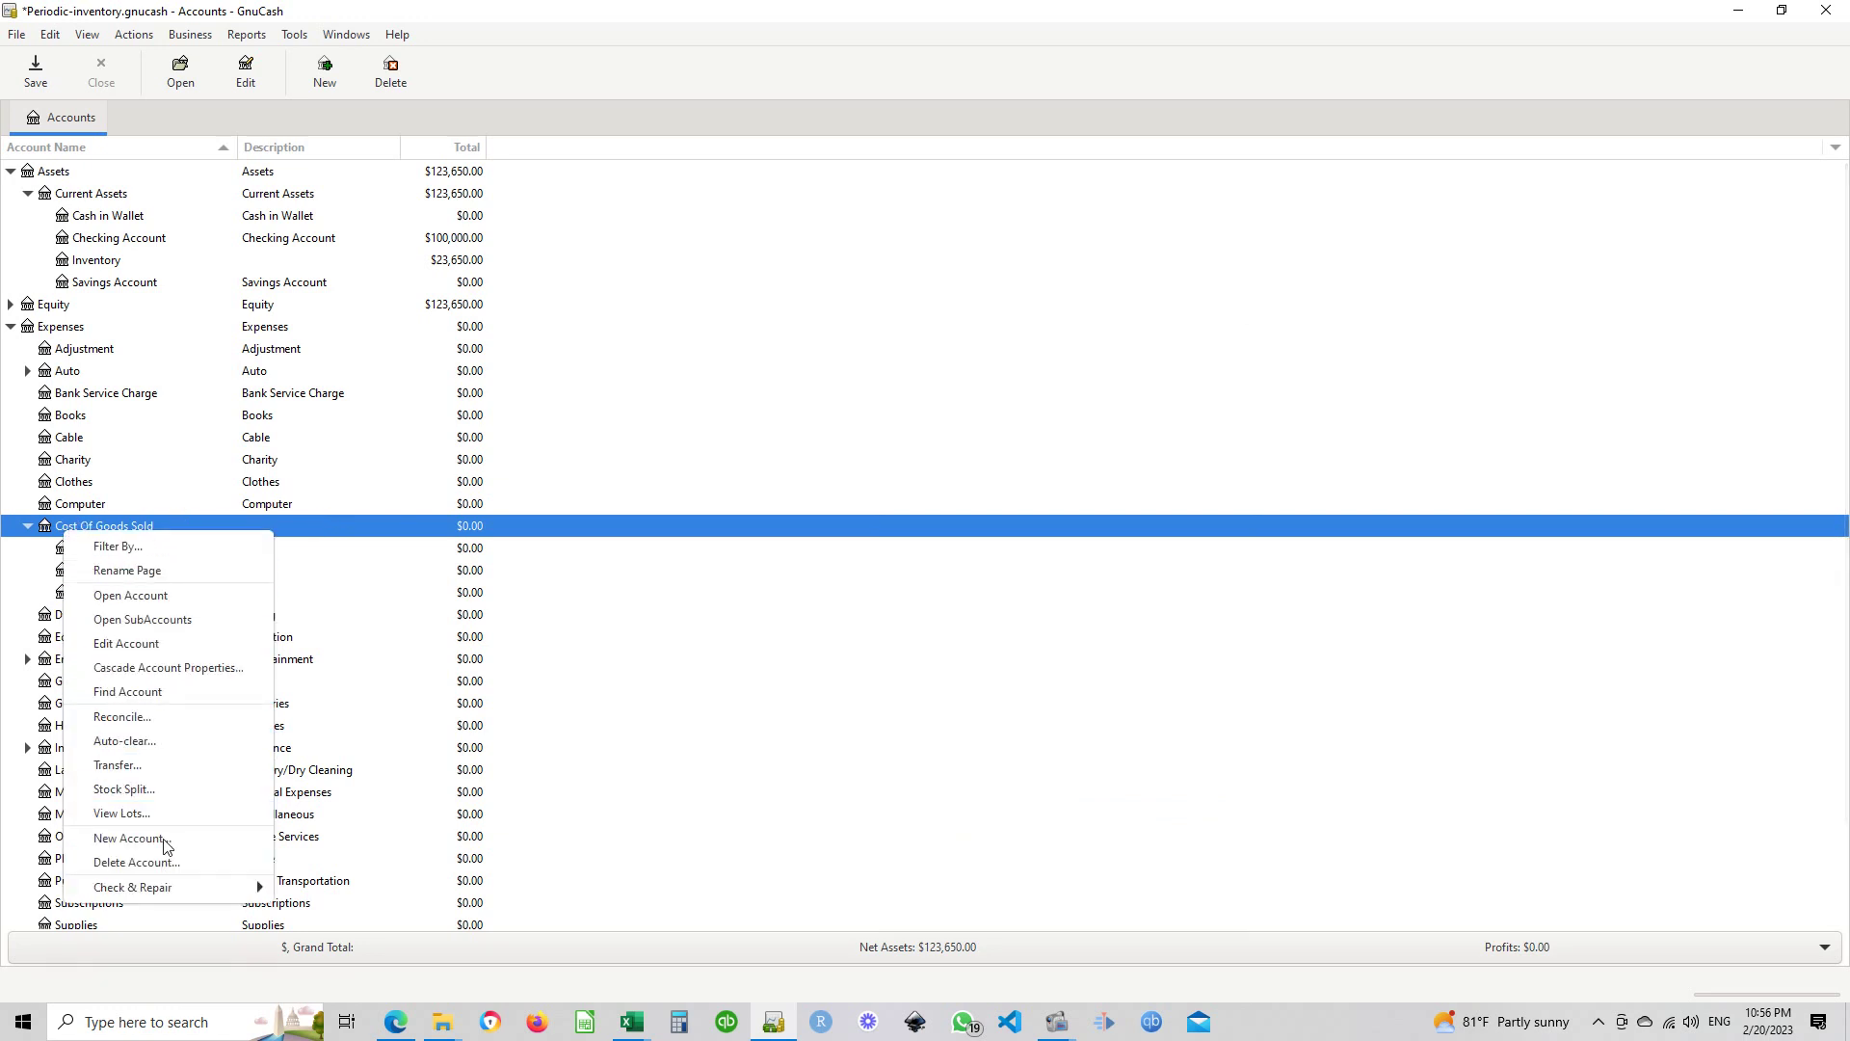
left_click(130, 839)
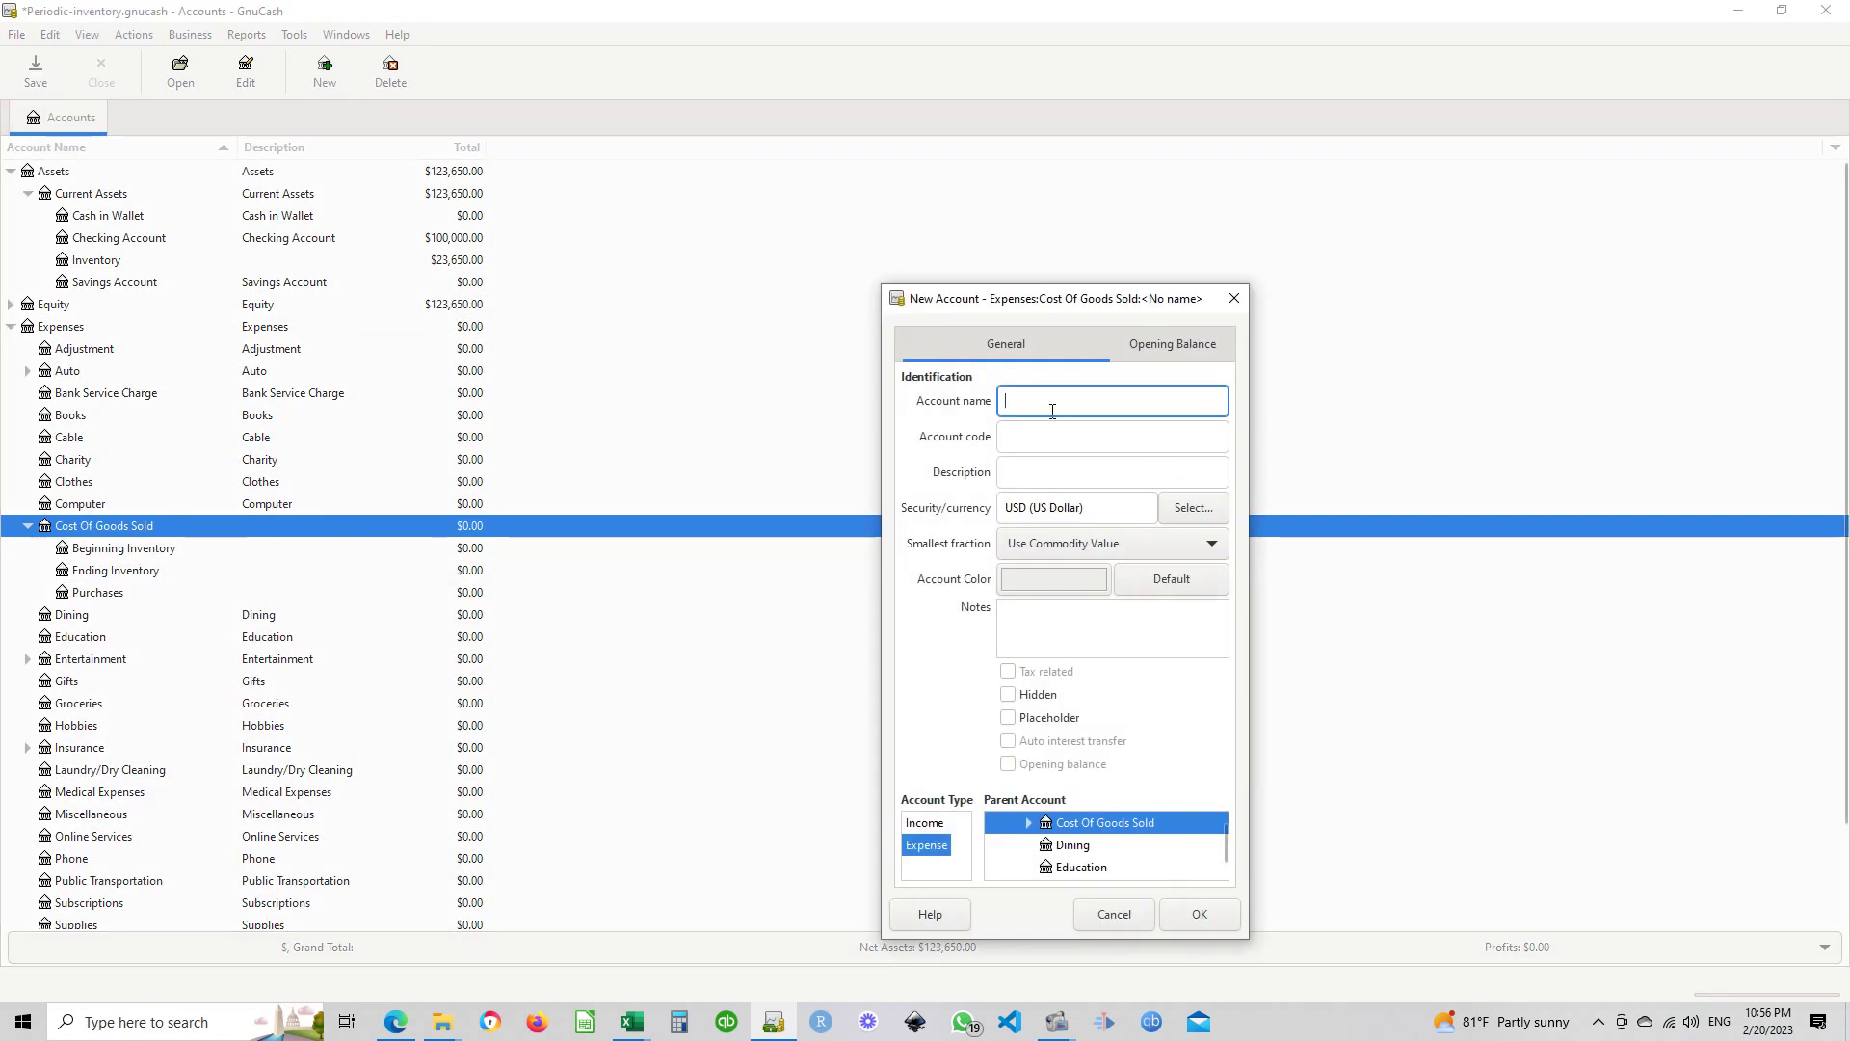
type("P")
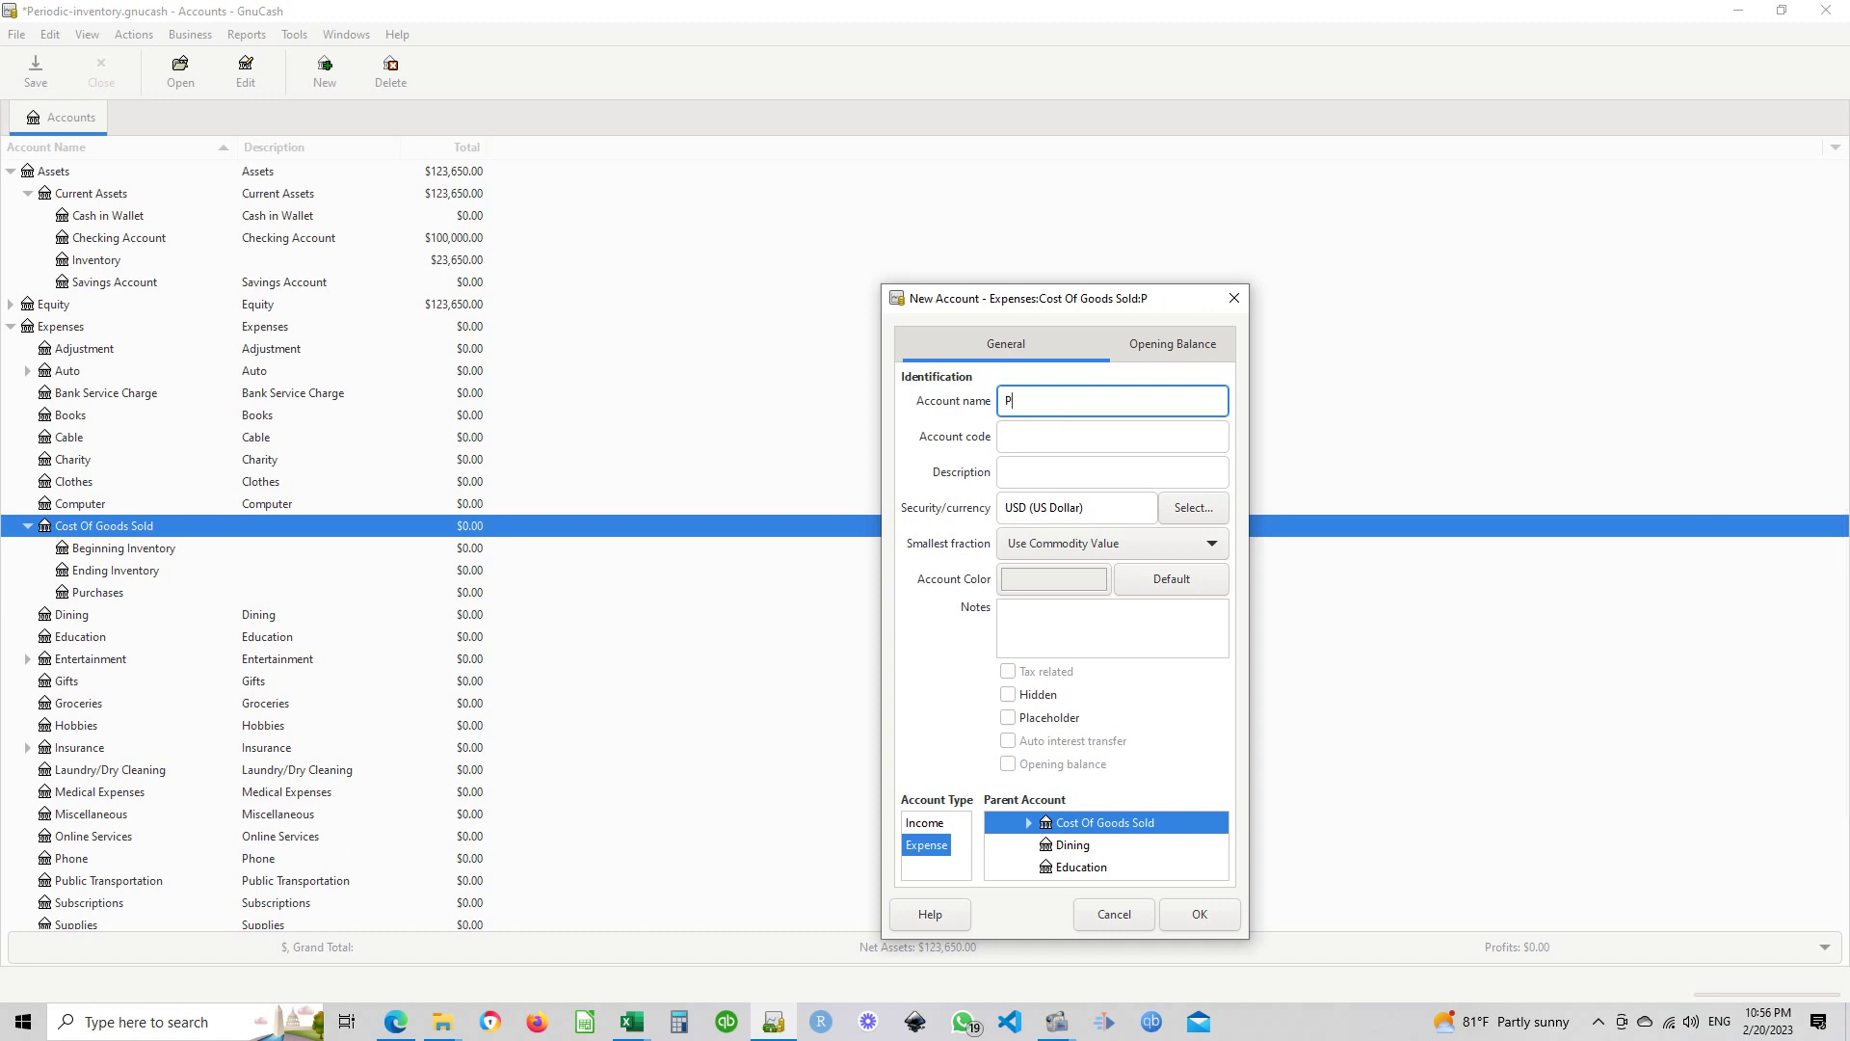
type("urchases Return and Allawances")
left_click(1207, 916)
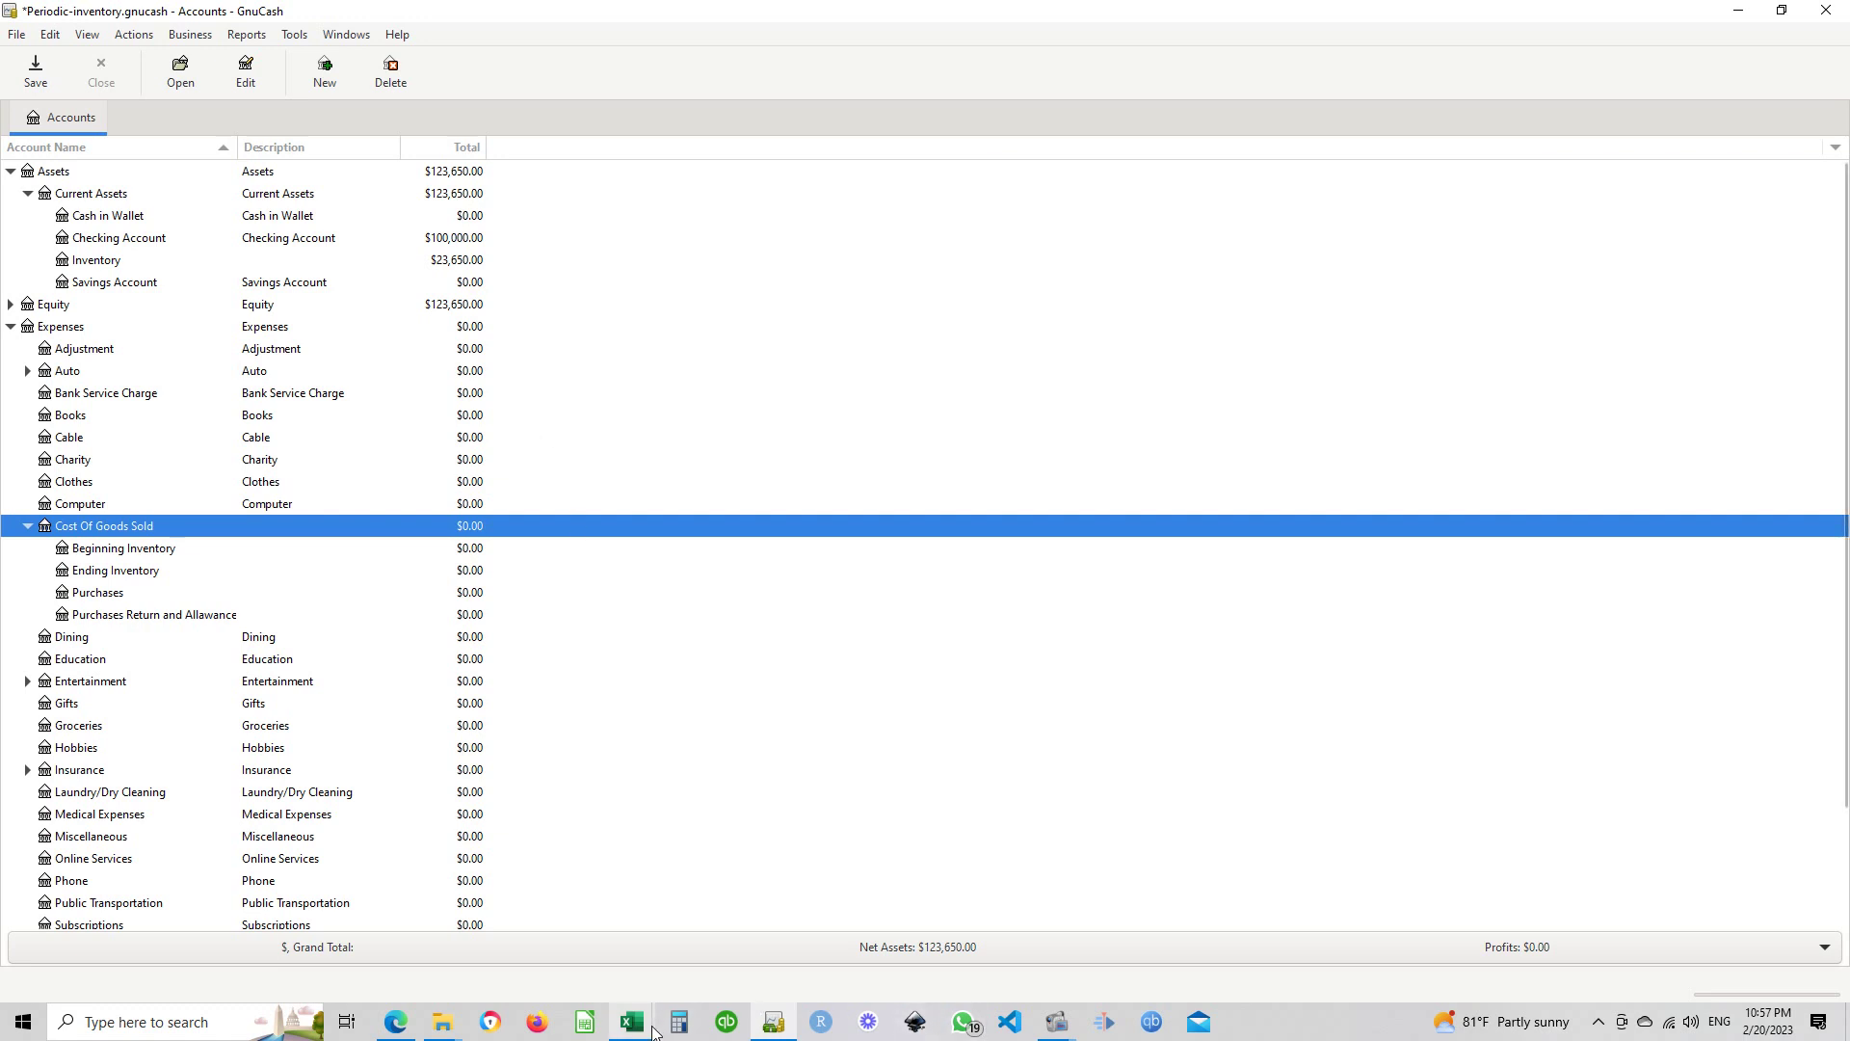
Switch to Excel and bring up both workbook windows, one with the Entries sheet and one with the Kardex sheet
mouse_move(653, 1032)
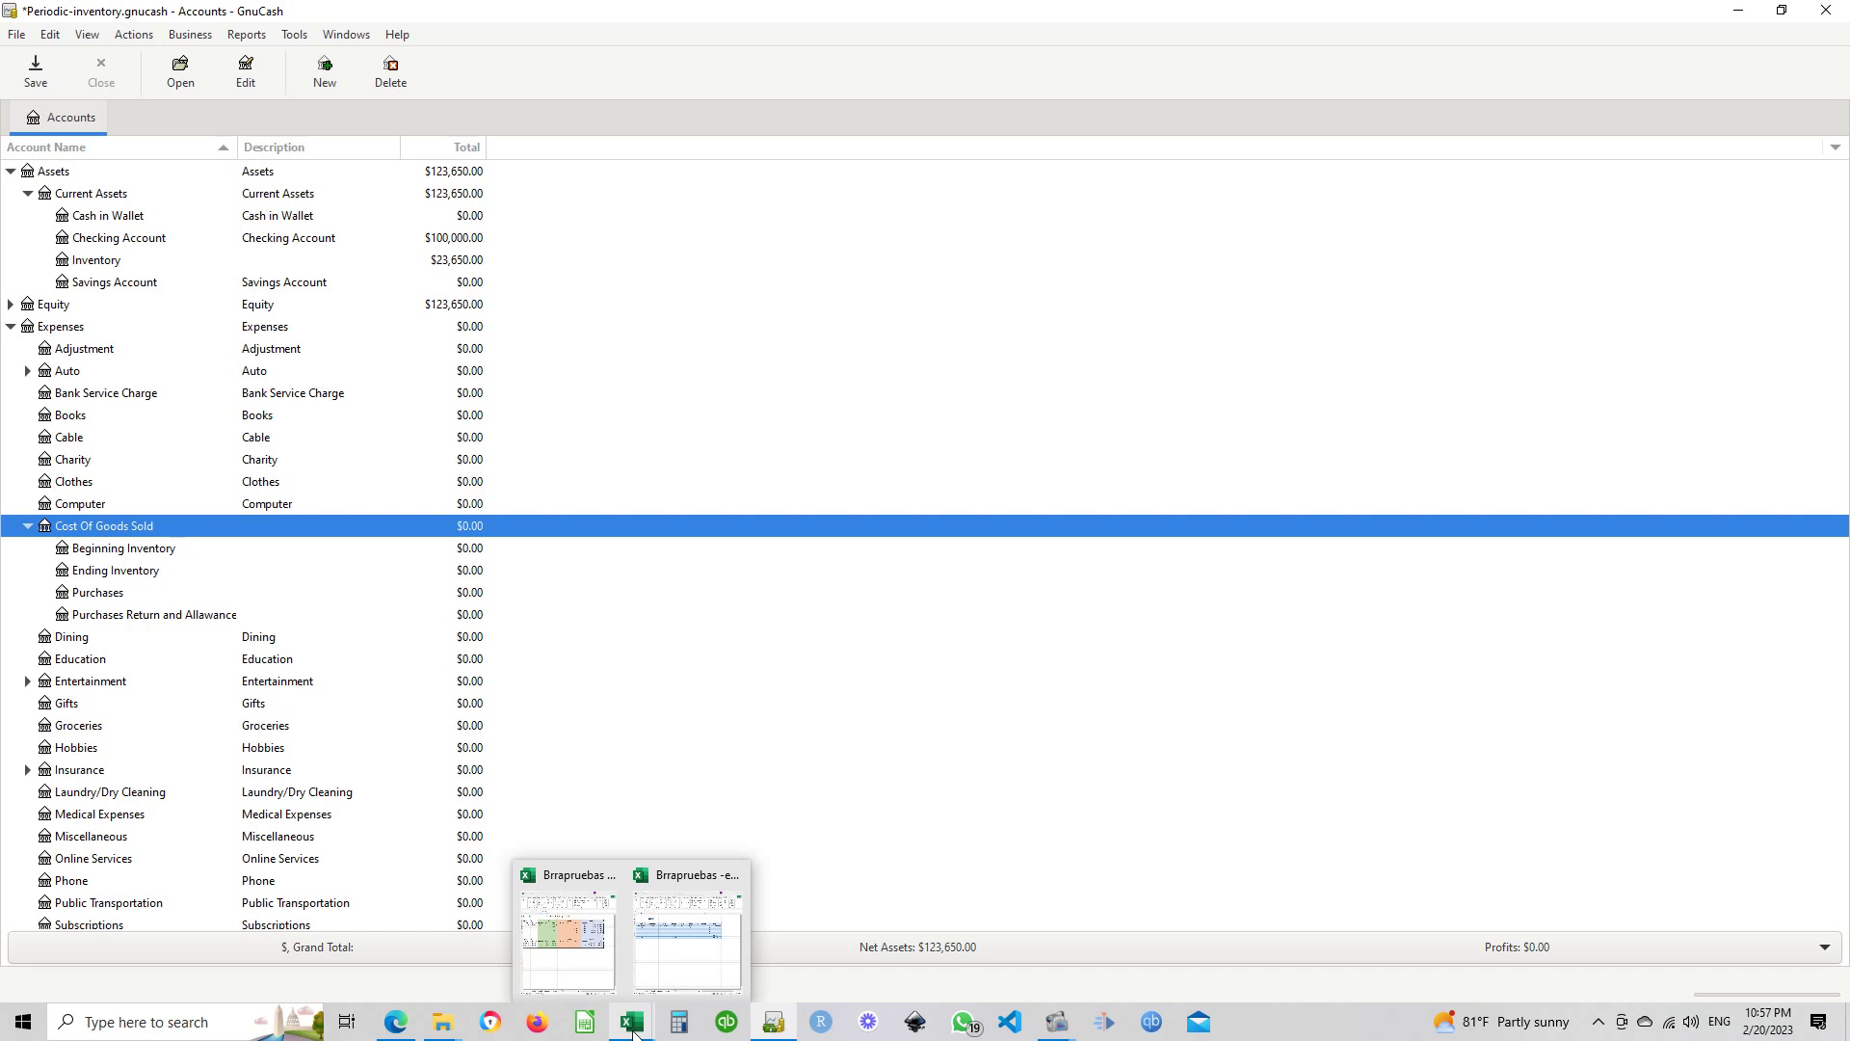
left_click(633, 1031)
left_click(633, 1029)
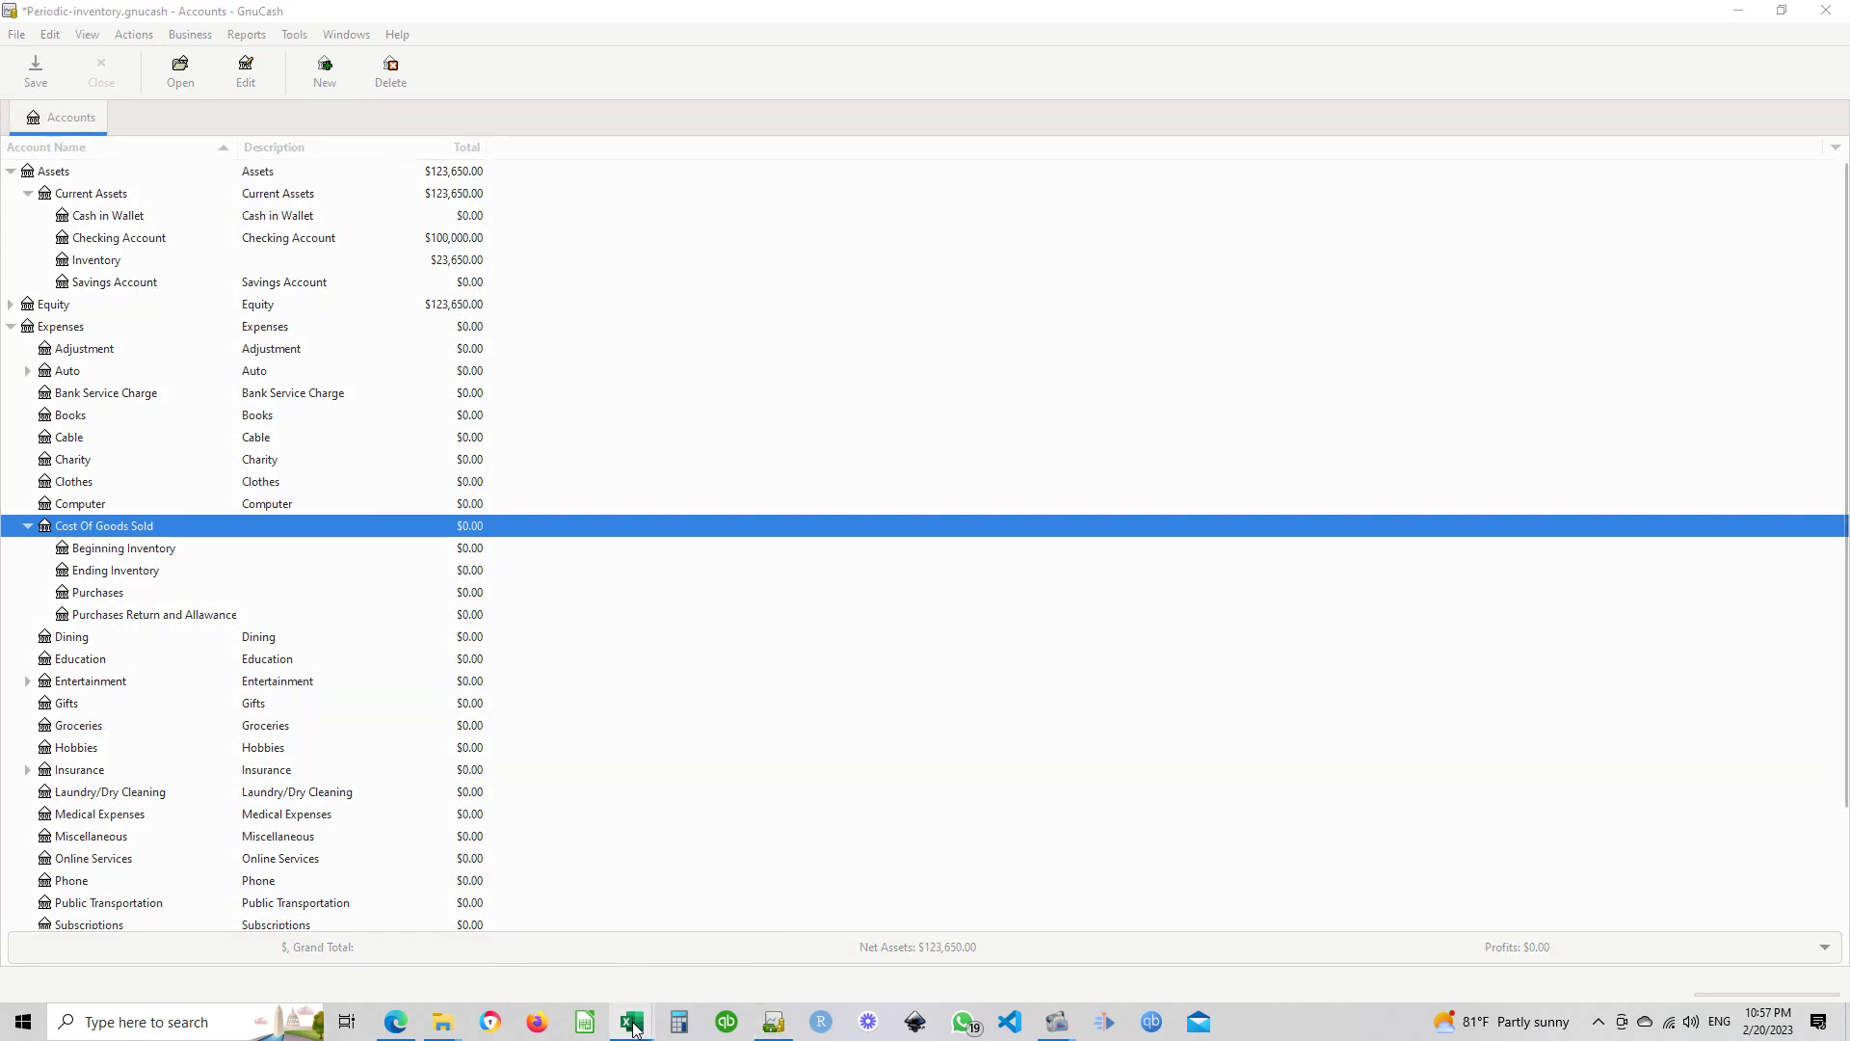
left_click(633, 1029)
left_click(674, 954)
mouse_move(607, 1030)
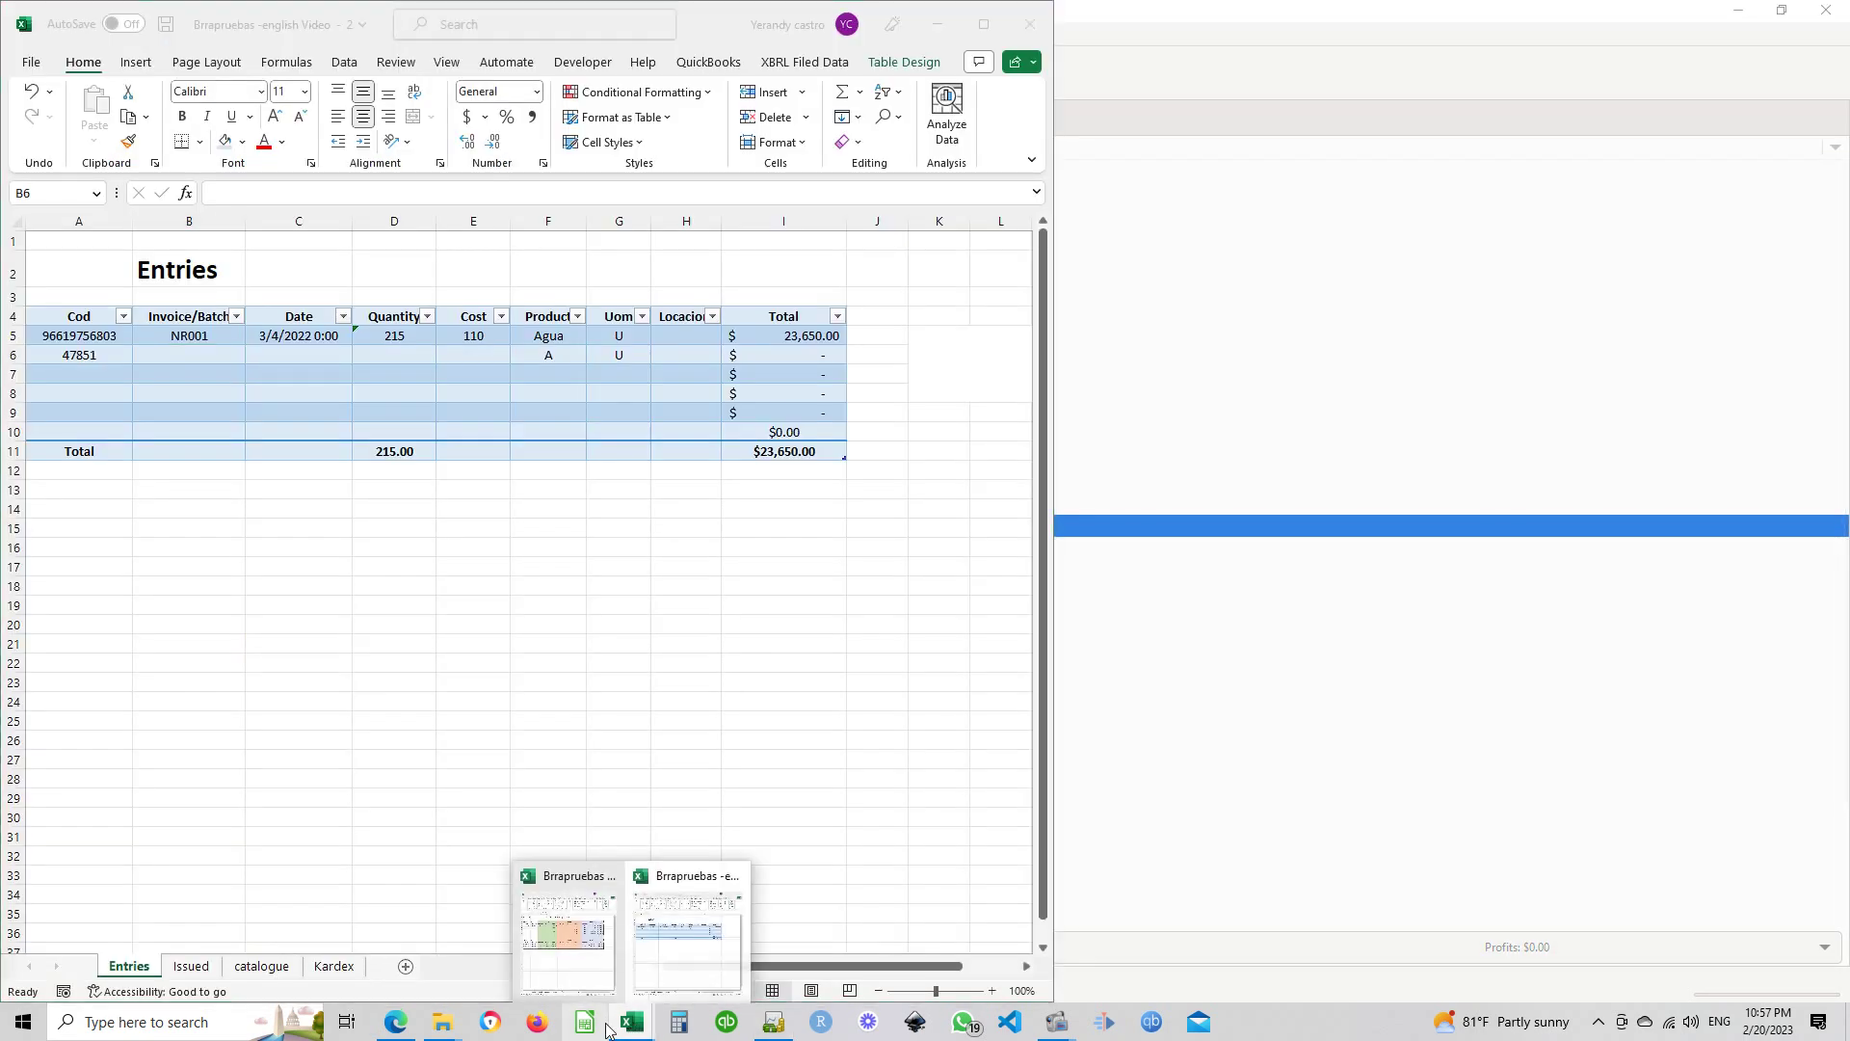
left_click(588, 956)
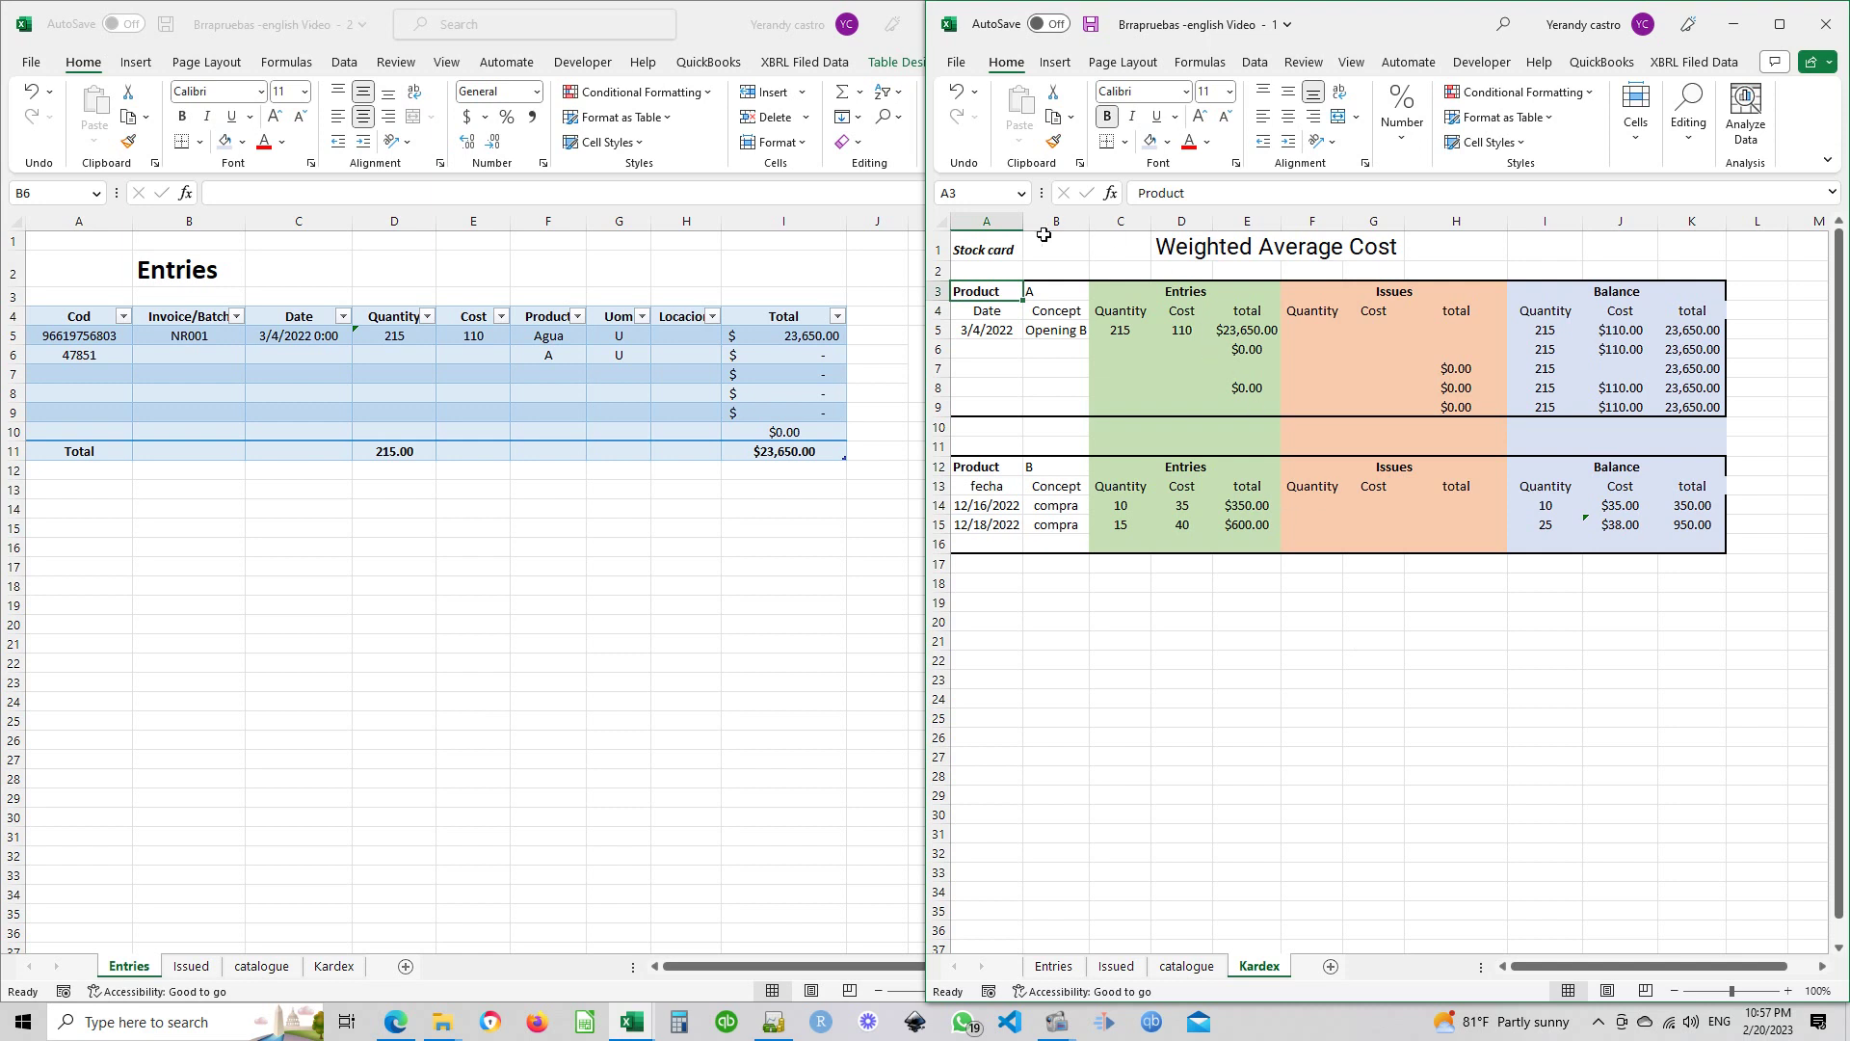
Examine product A's weighted average cost stock card on the Kardex sheet, including its entries, issues and balance sections
left_click(1047, 294)
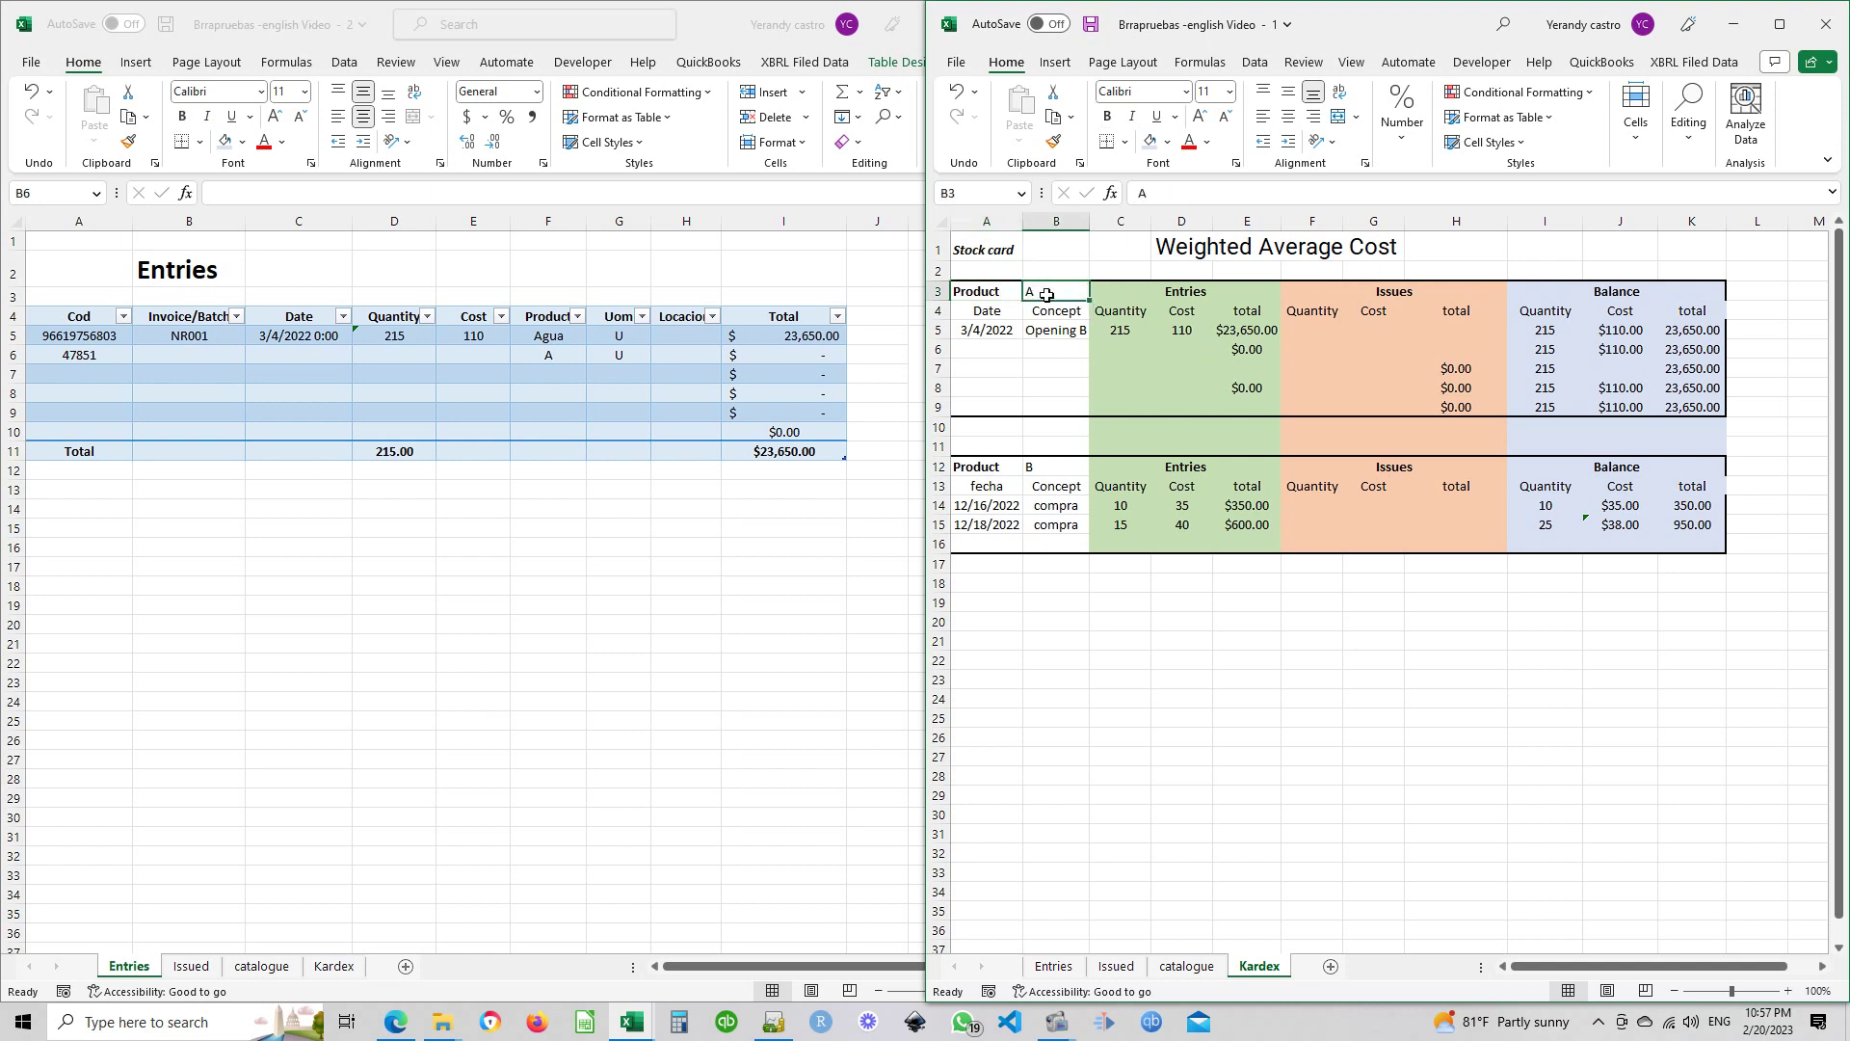
left_click_drag(1004, 294, 1036, 293)
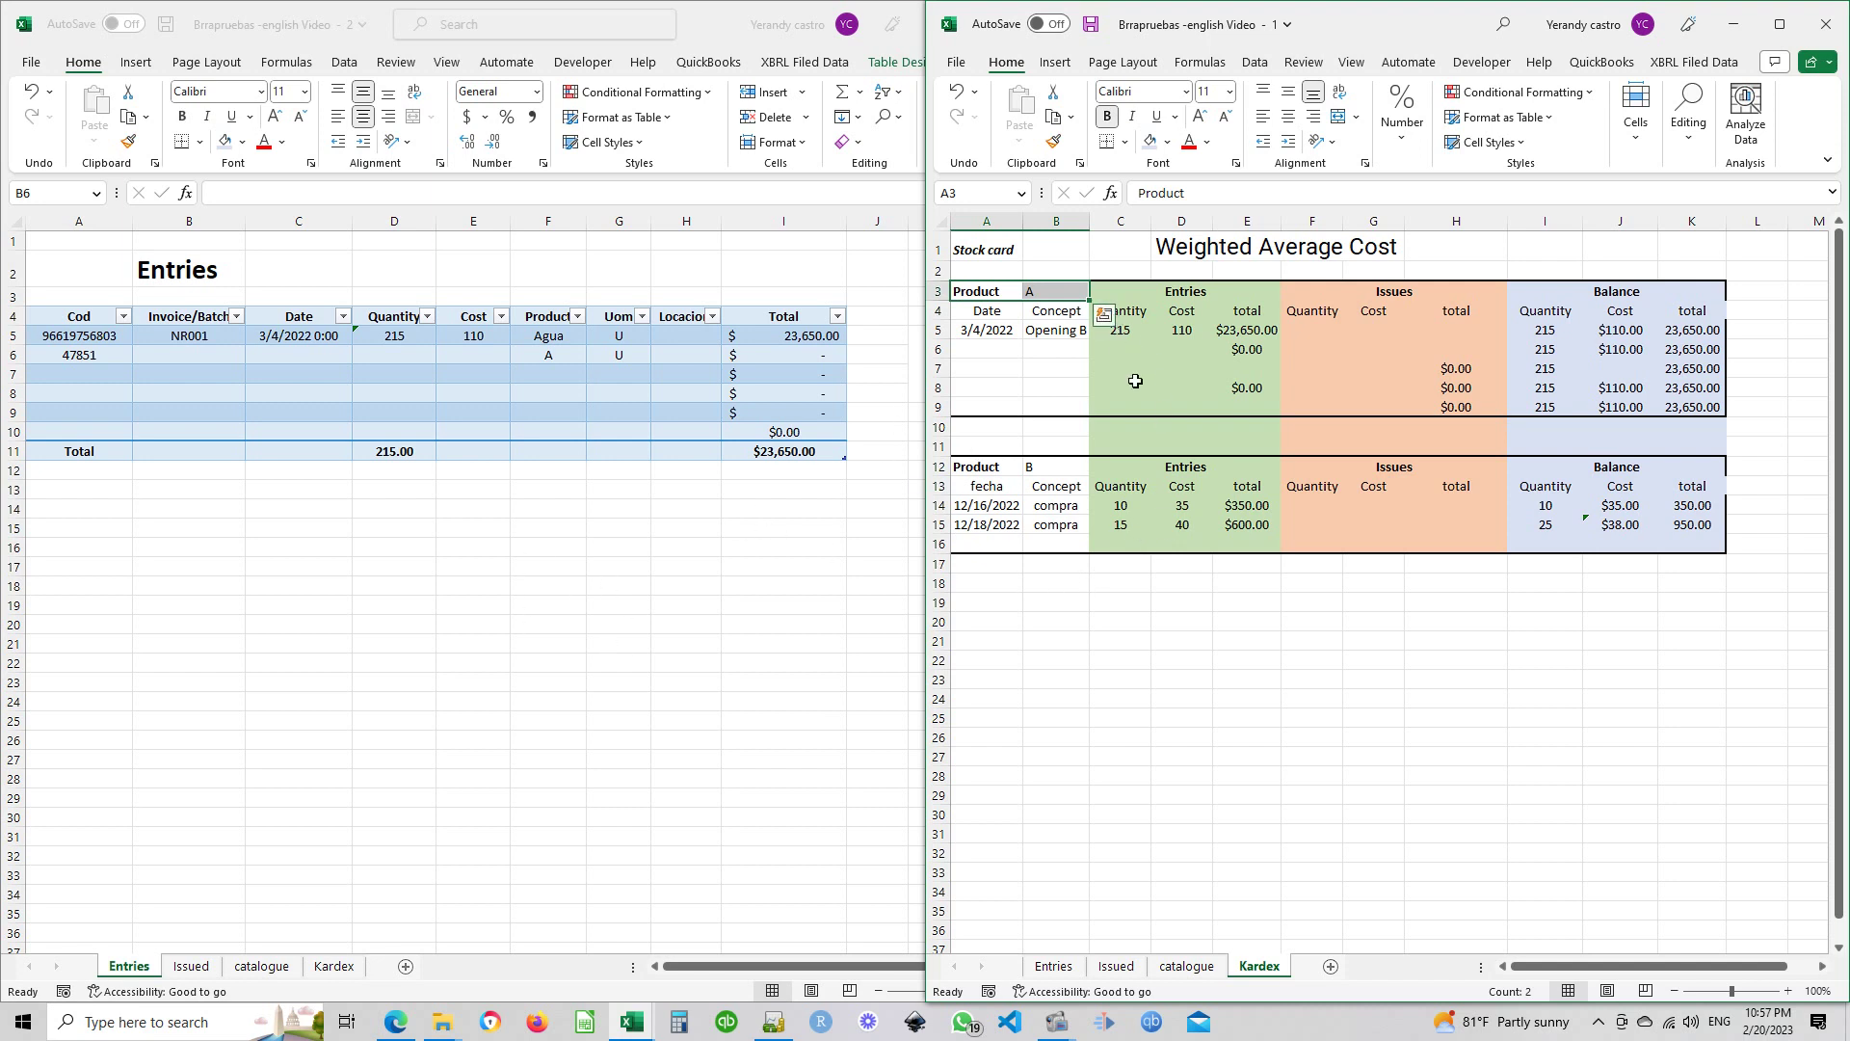
left_click(989, 289)
left_click_drag(989, 289, 1455, 477)
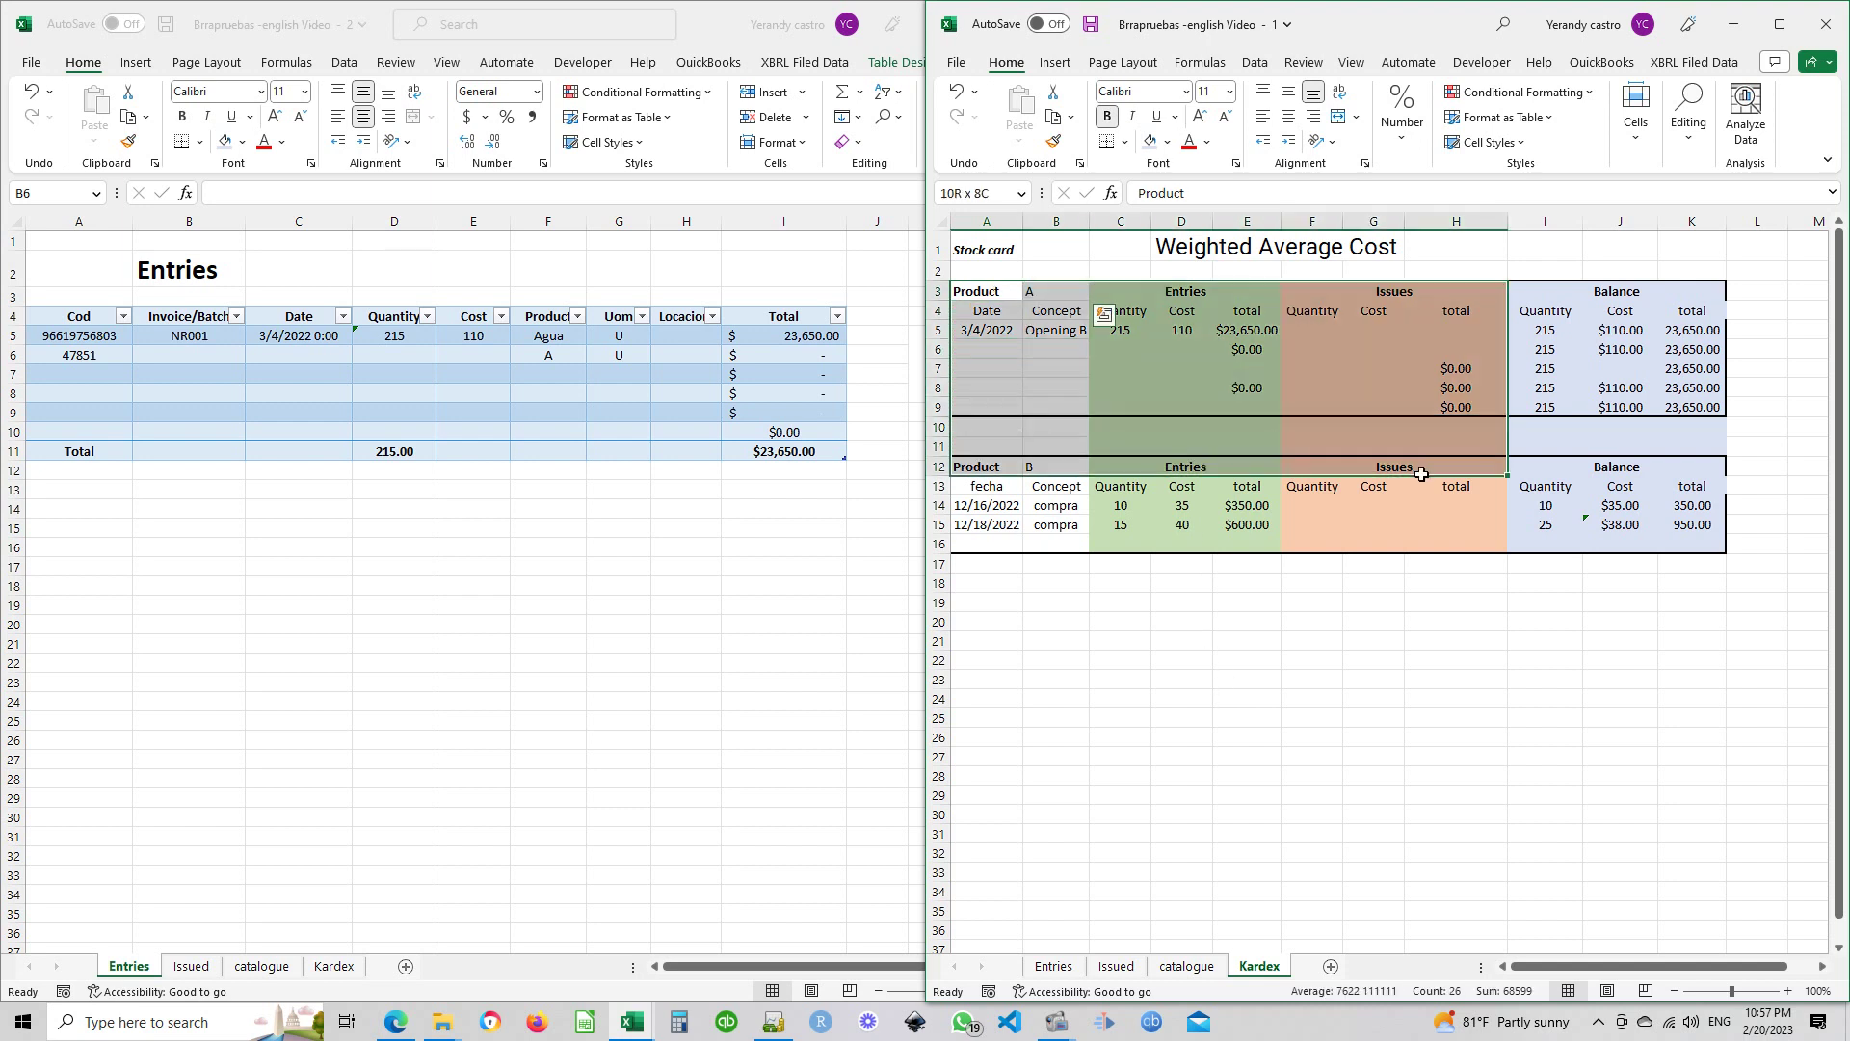
left_click(1698, 294)
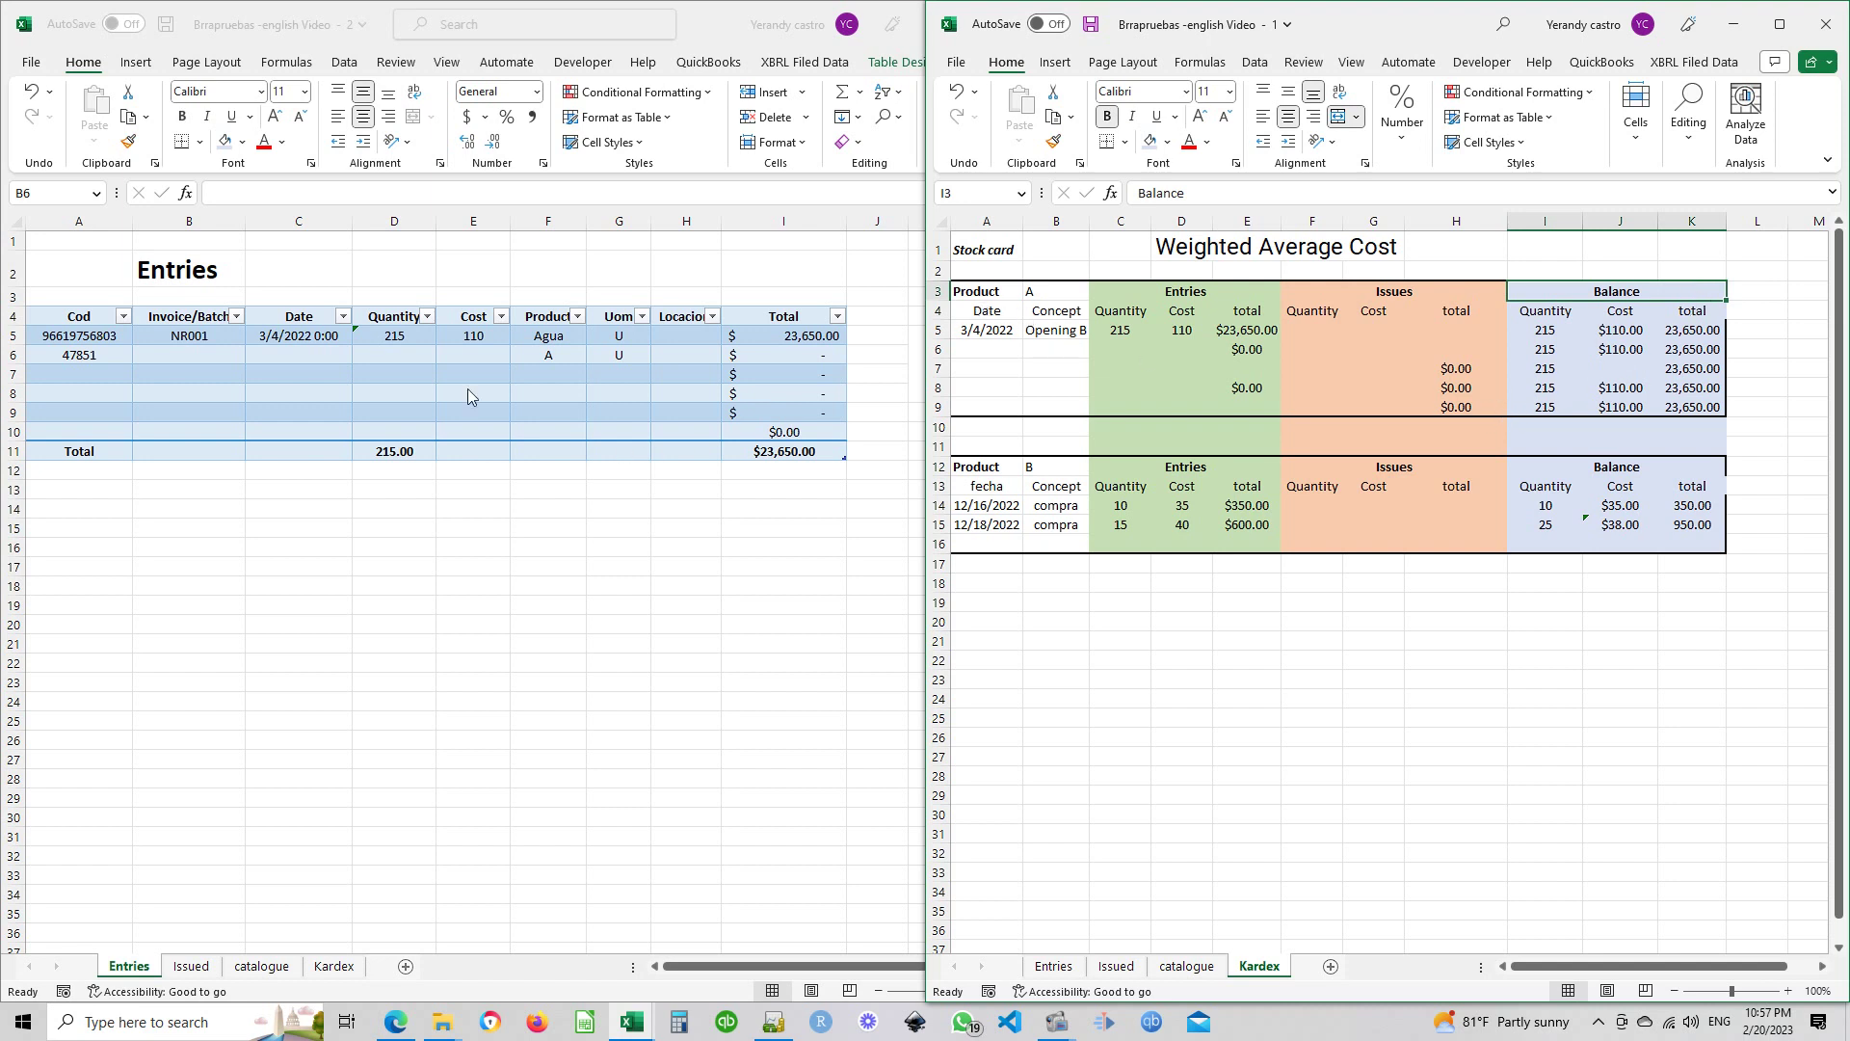
Examine the table on the Entries sheet from its first entry to the total row, and return to GnuCash
left_click(277, 397)
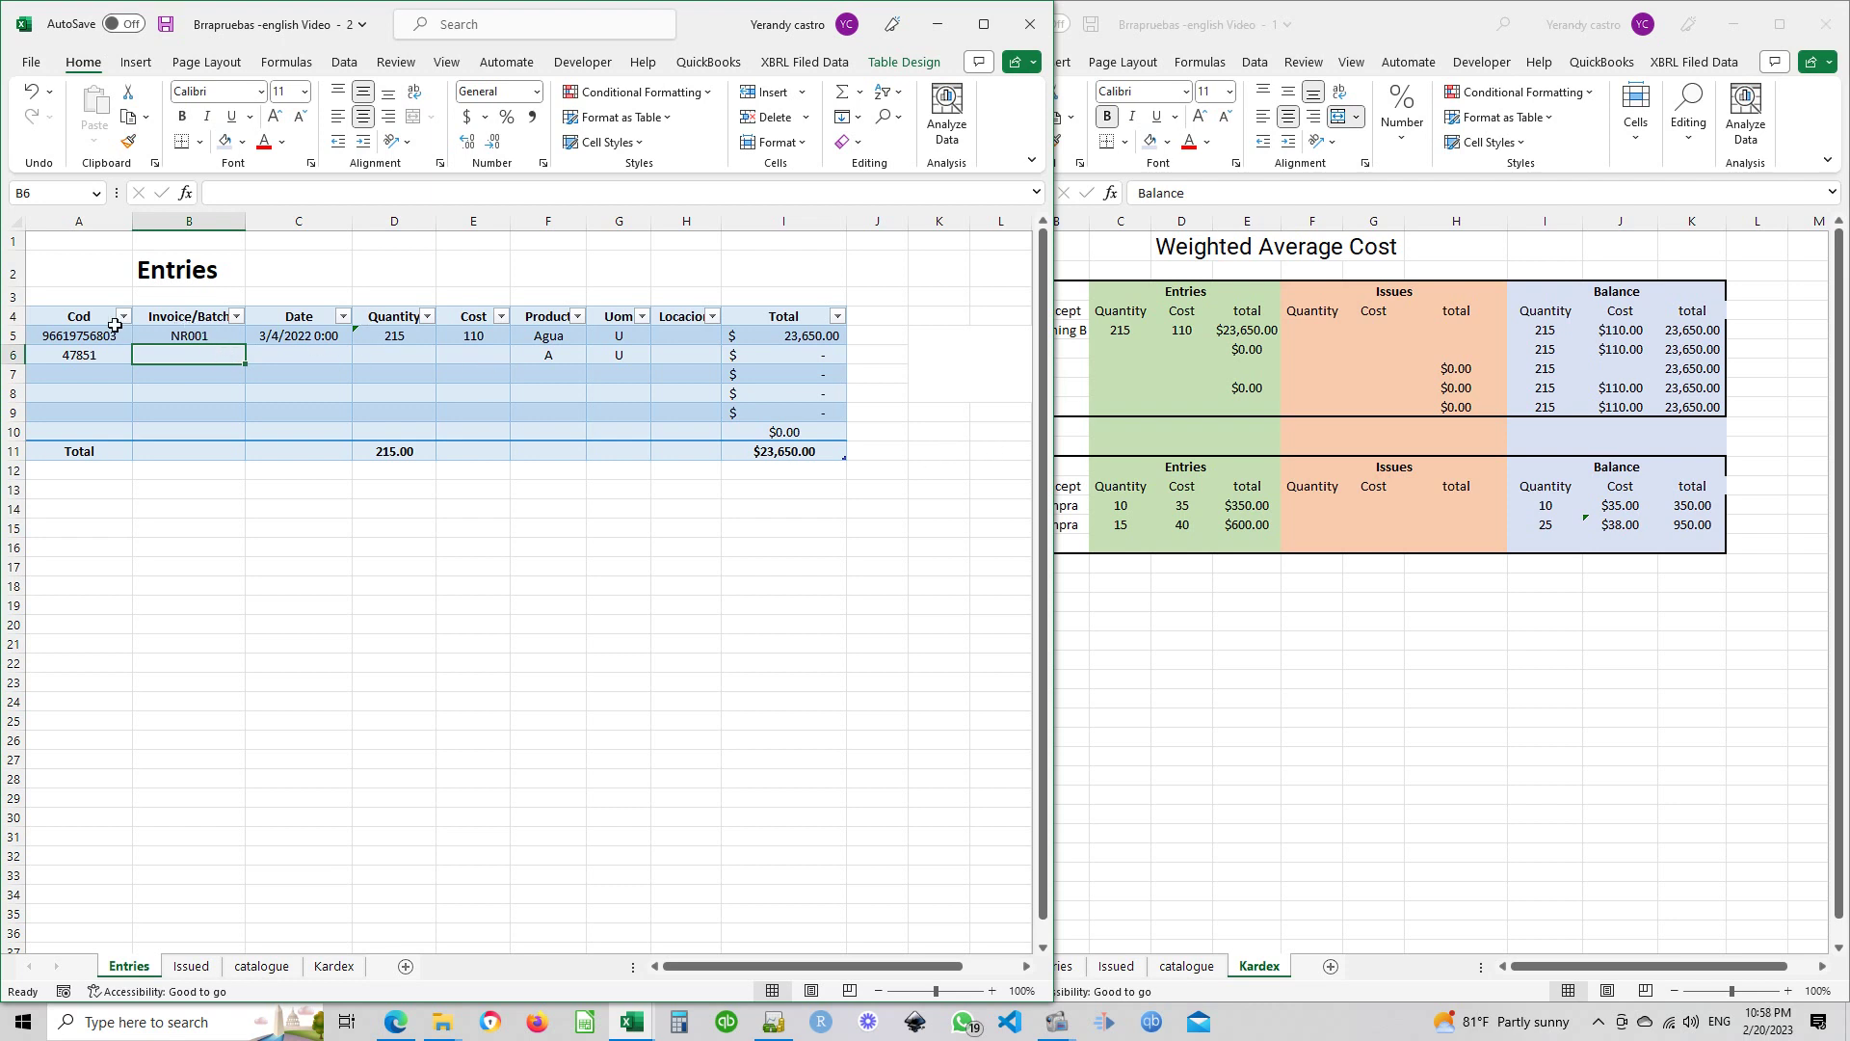
left_click_drag(82, 339, 784, 454)
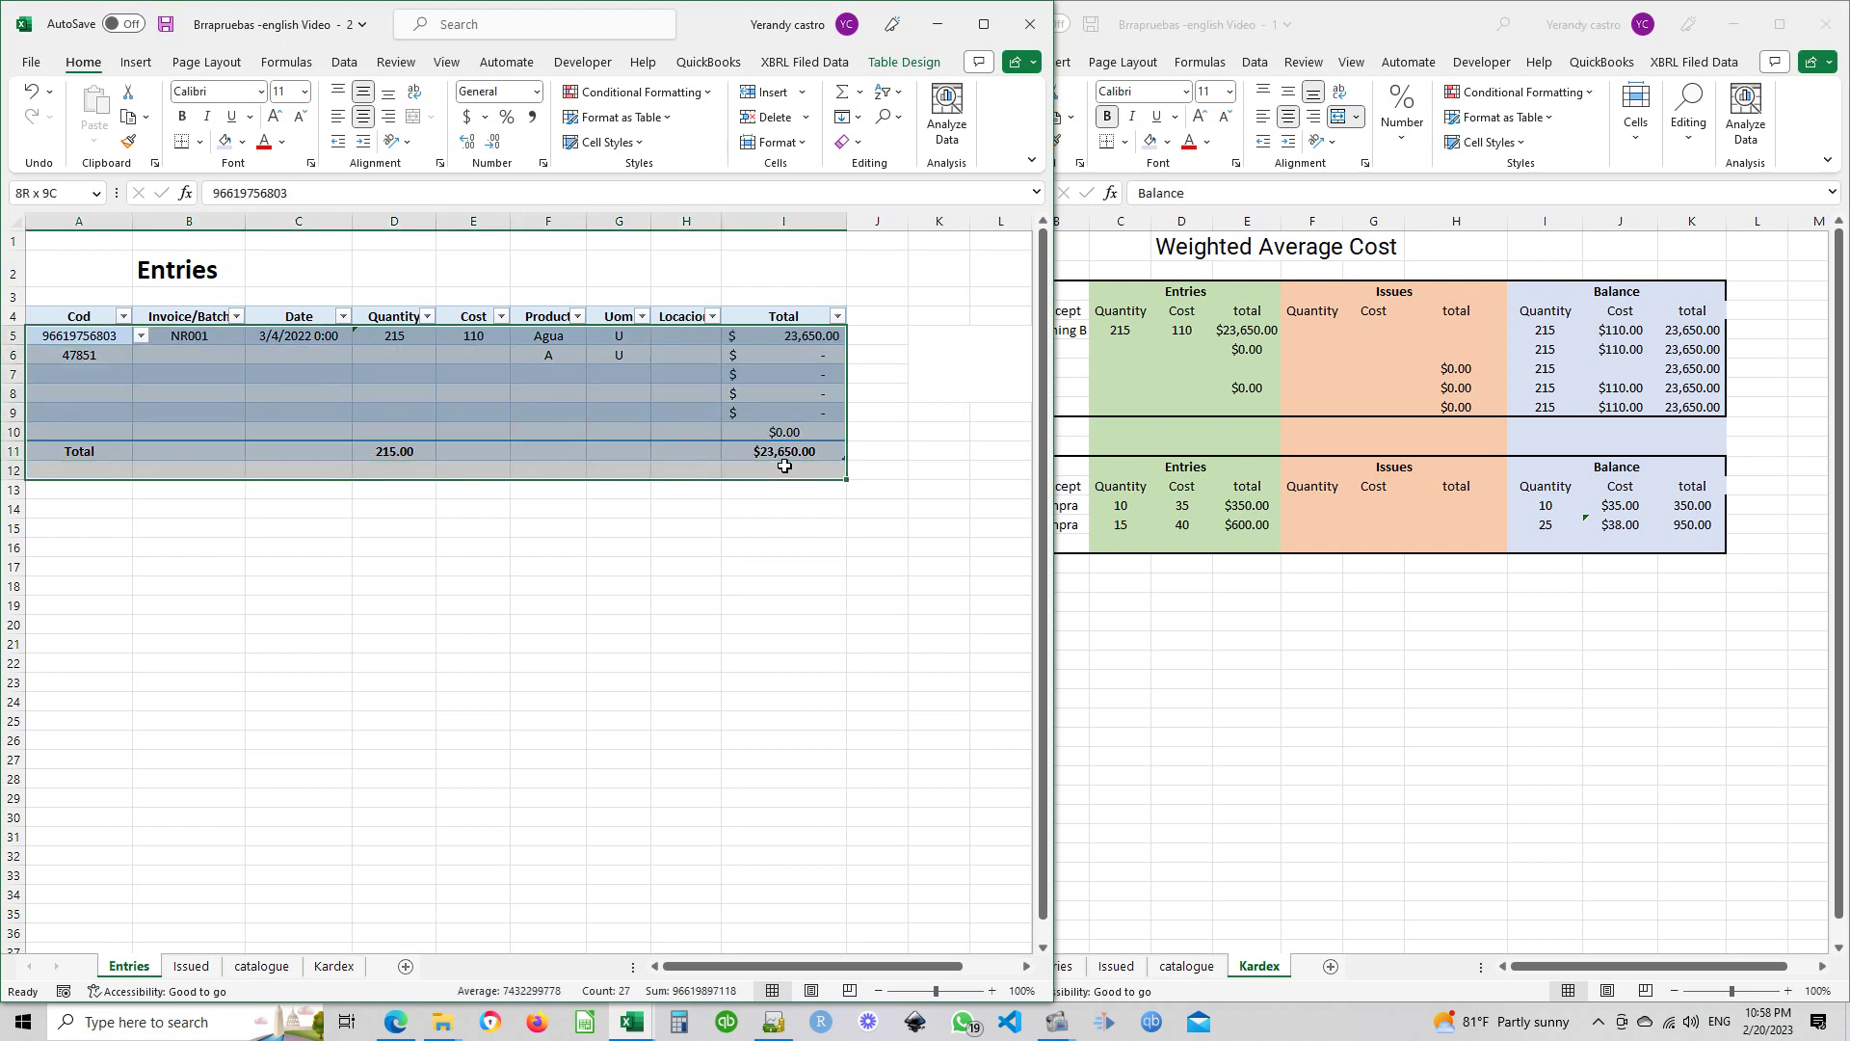
left_click(945, 585)
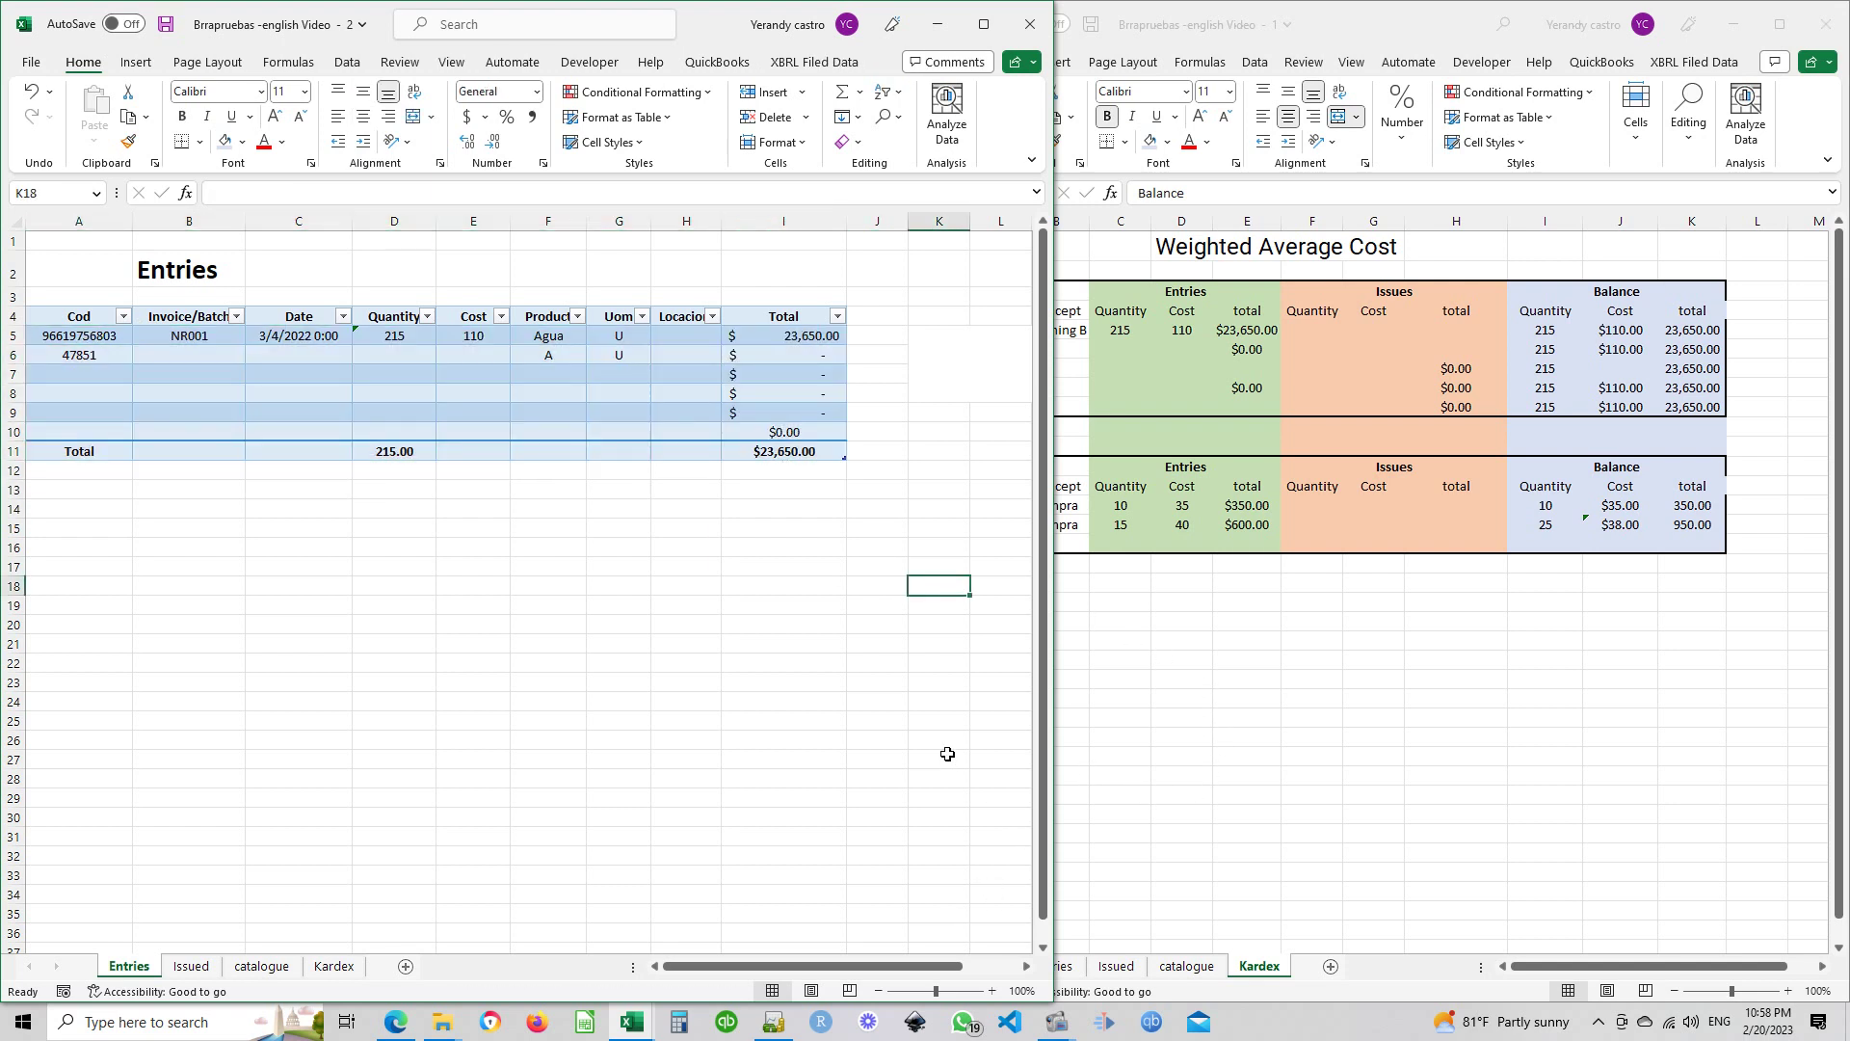
left_click(775, 1024)
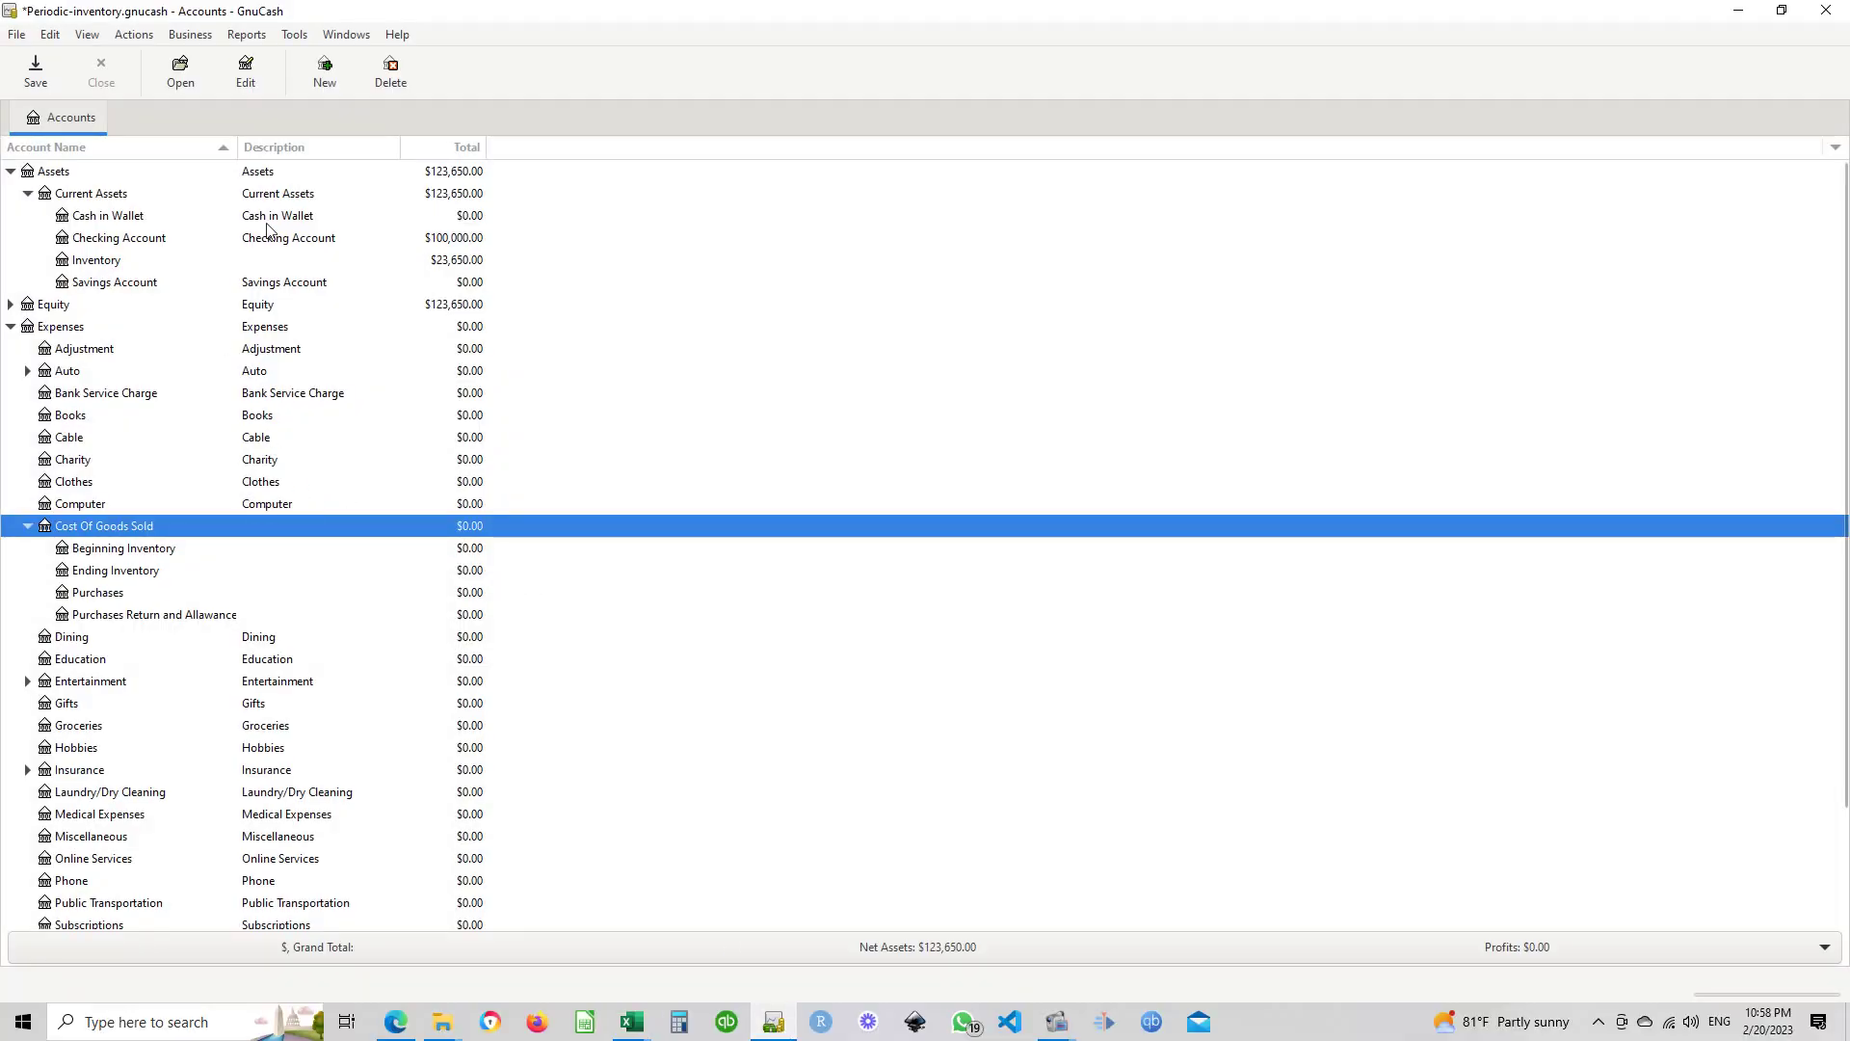
Examine the Inventory, Cost Of Goods Sold and Purchases accounts in the account tree
left_click(119, 266)
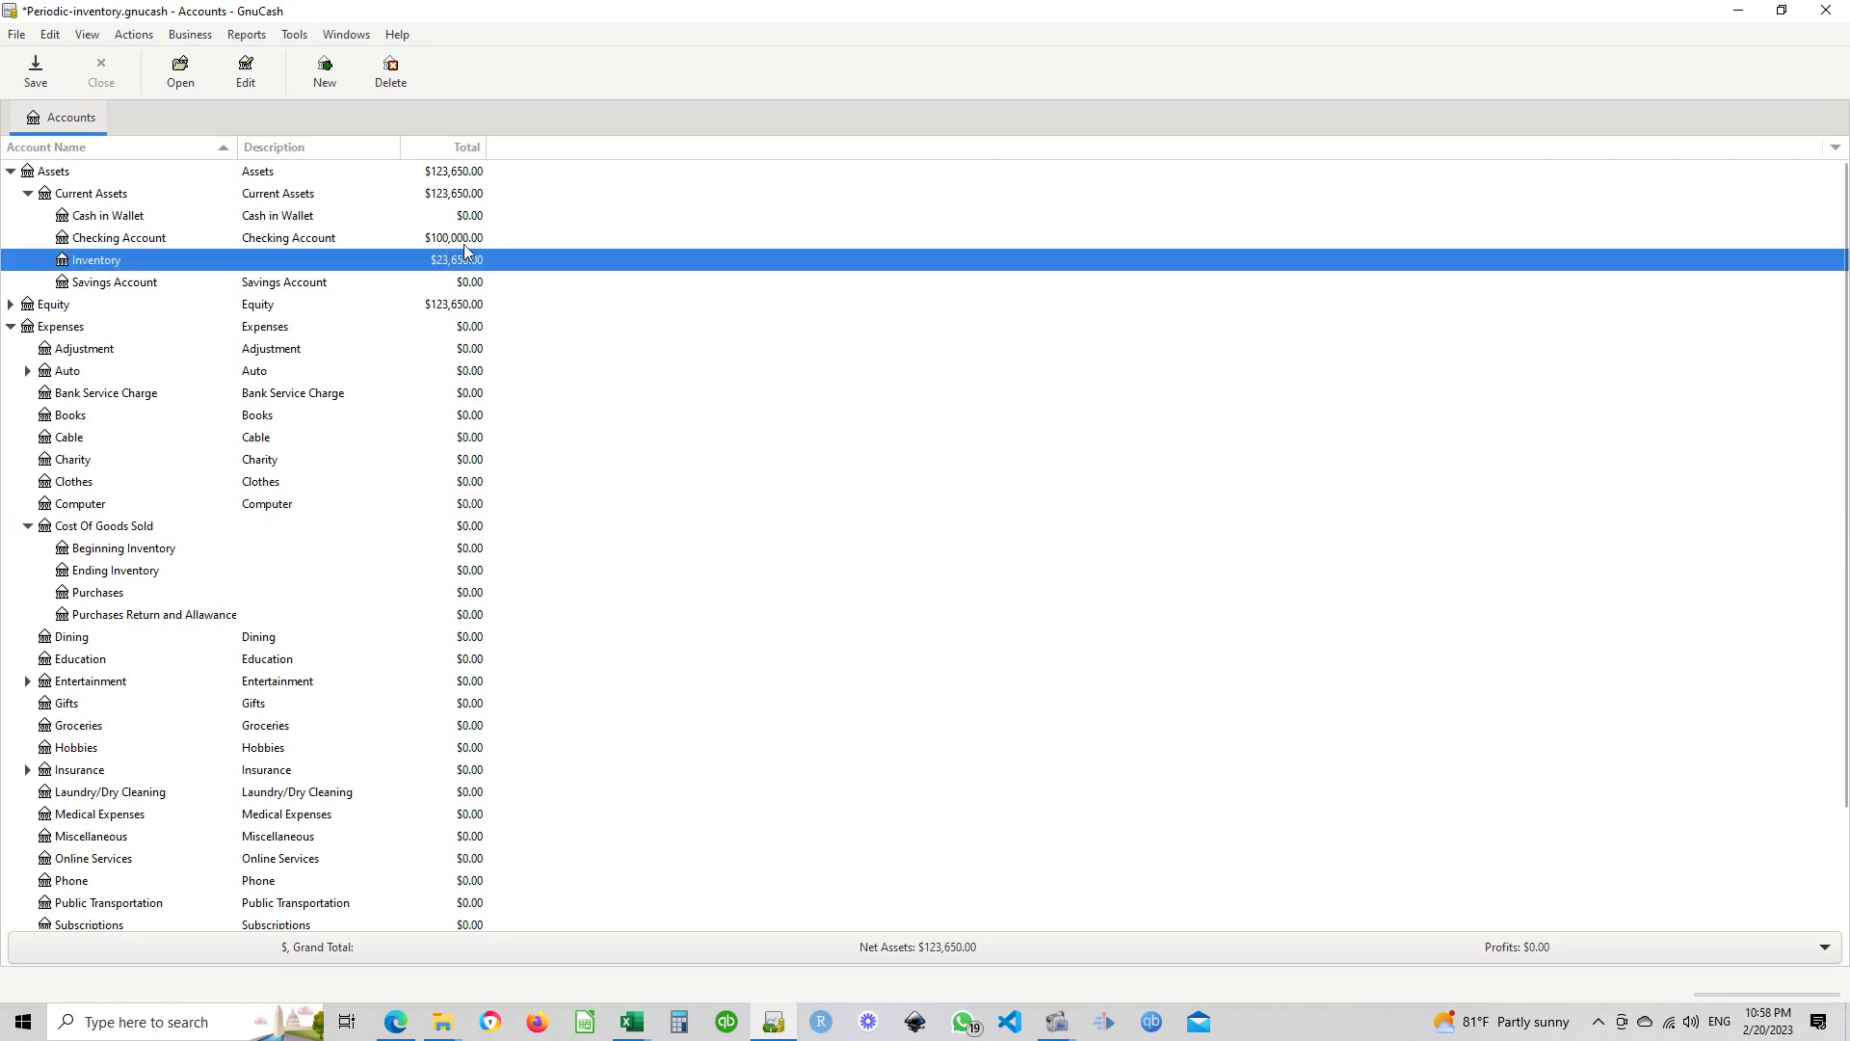
left_click(117, 533)
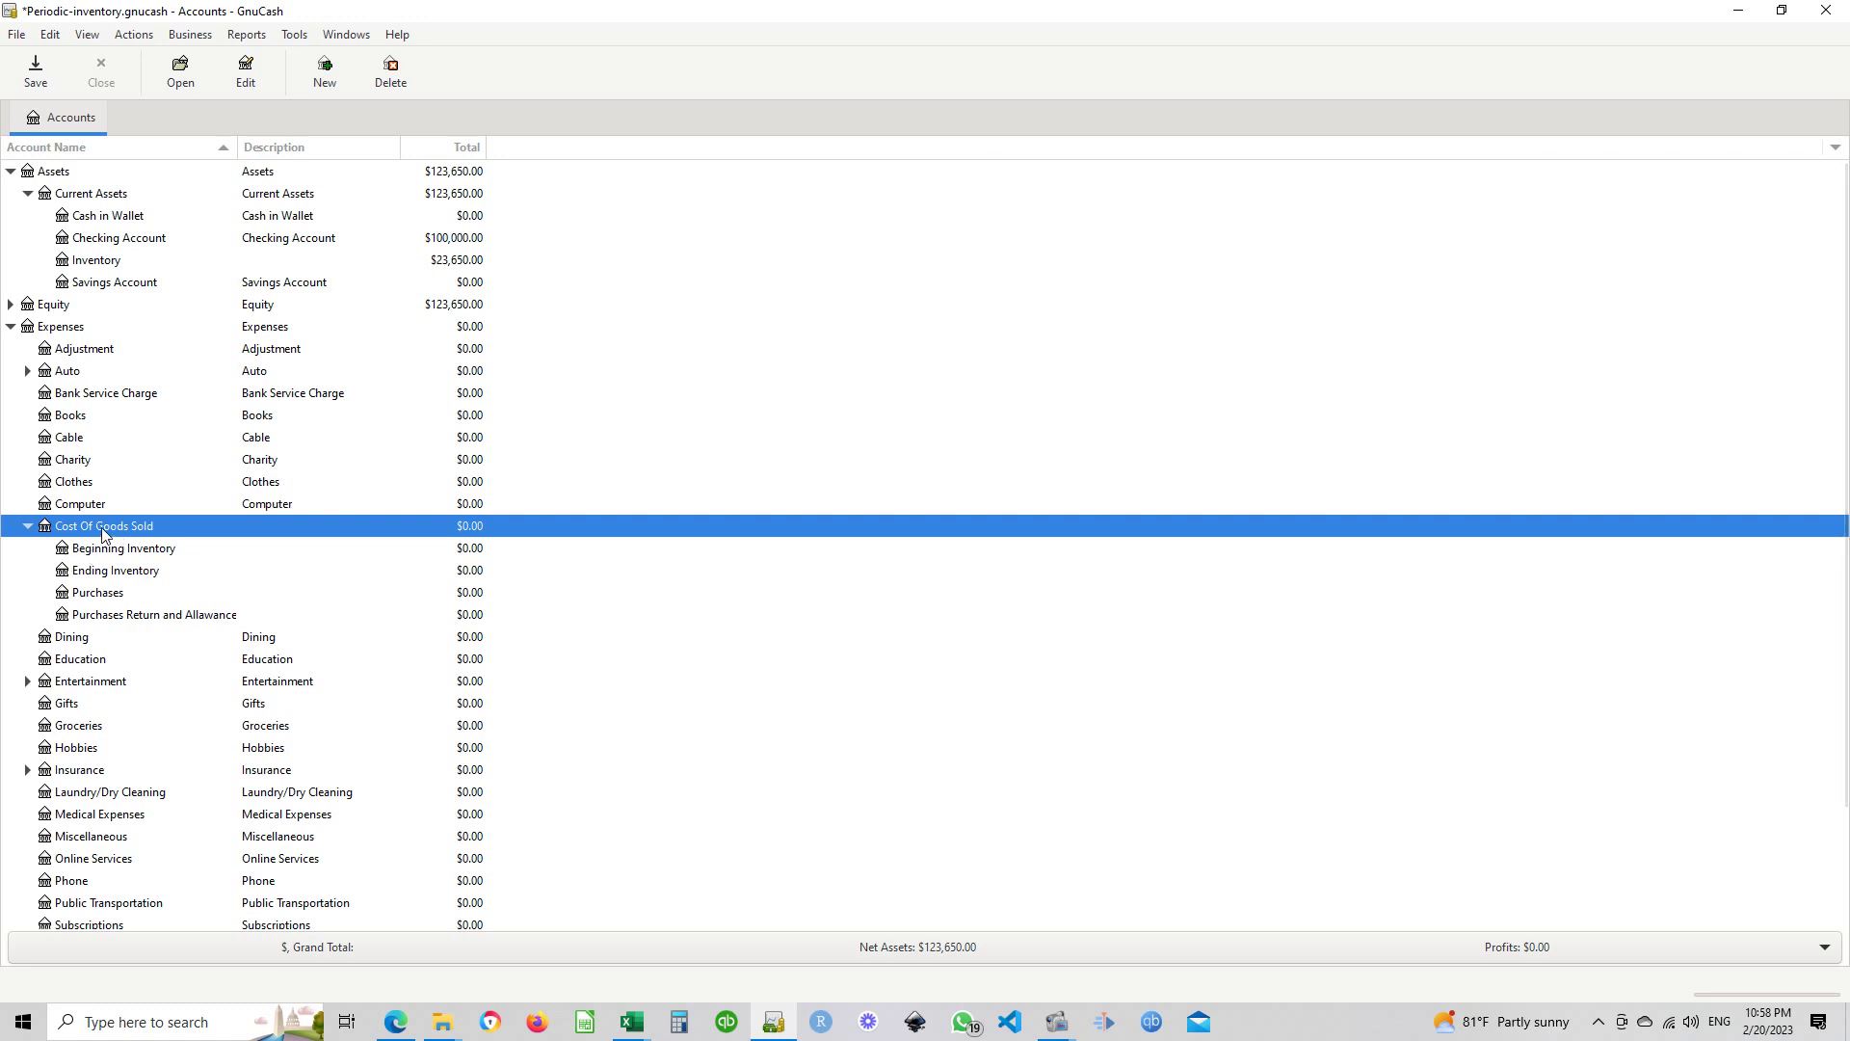
left_click(116, 594)
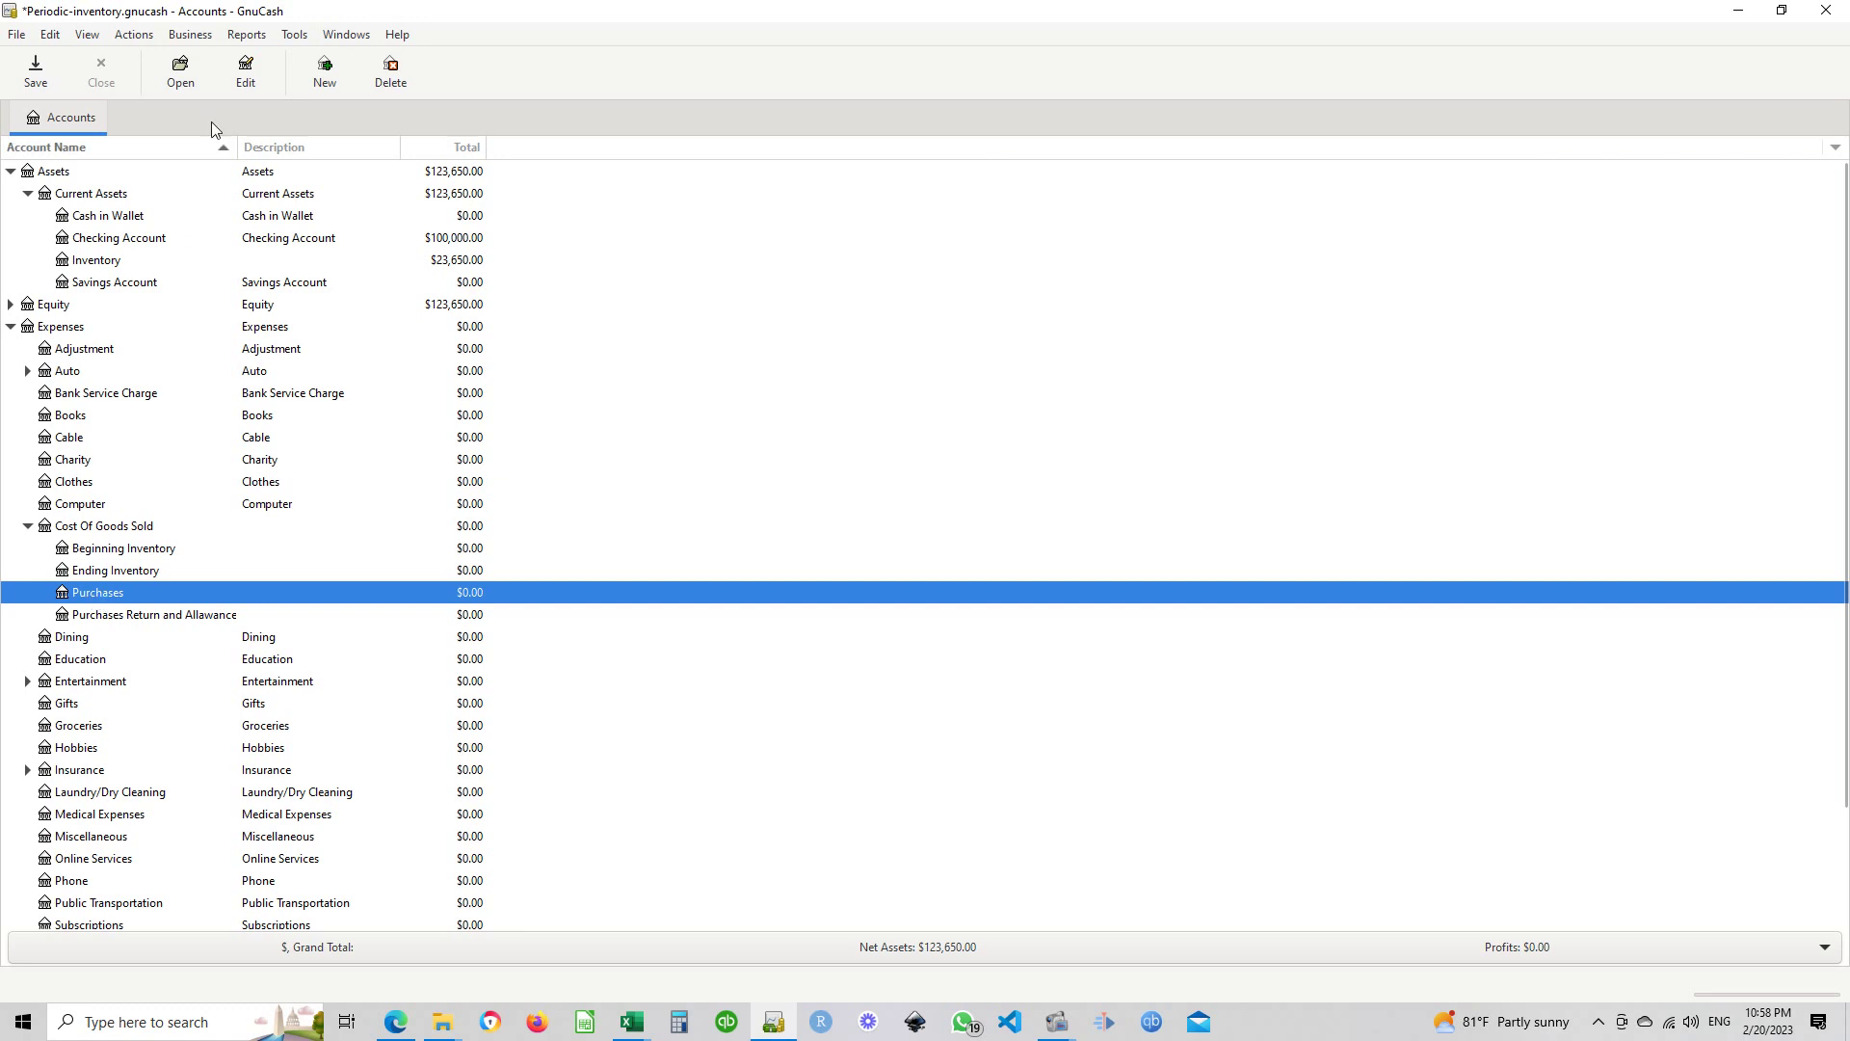
Start a new vendor bill with the opening date 03/08/2022
left_click(288, 40)
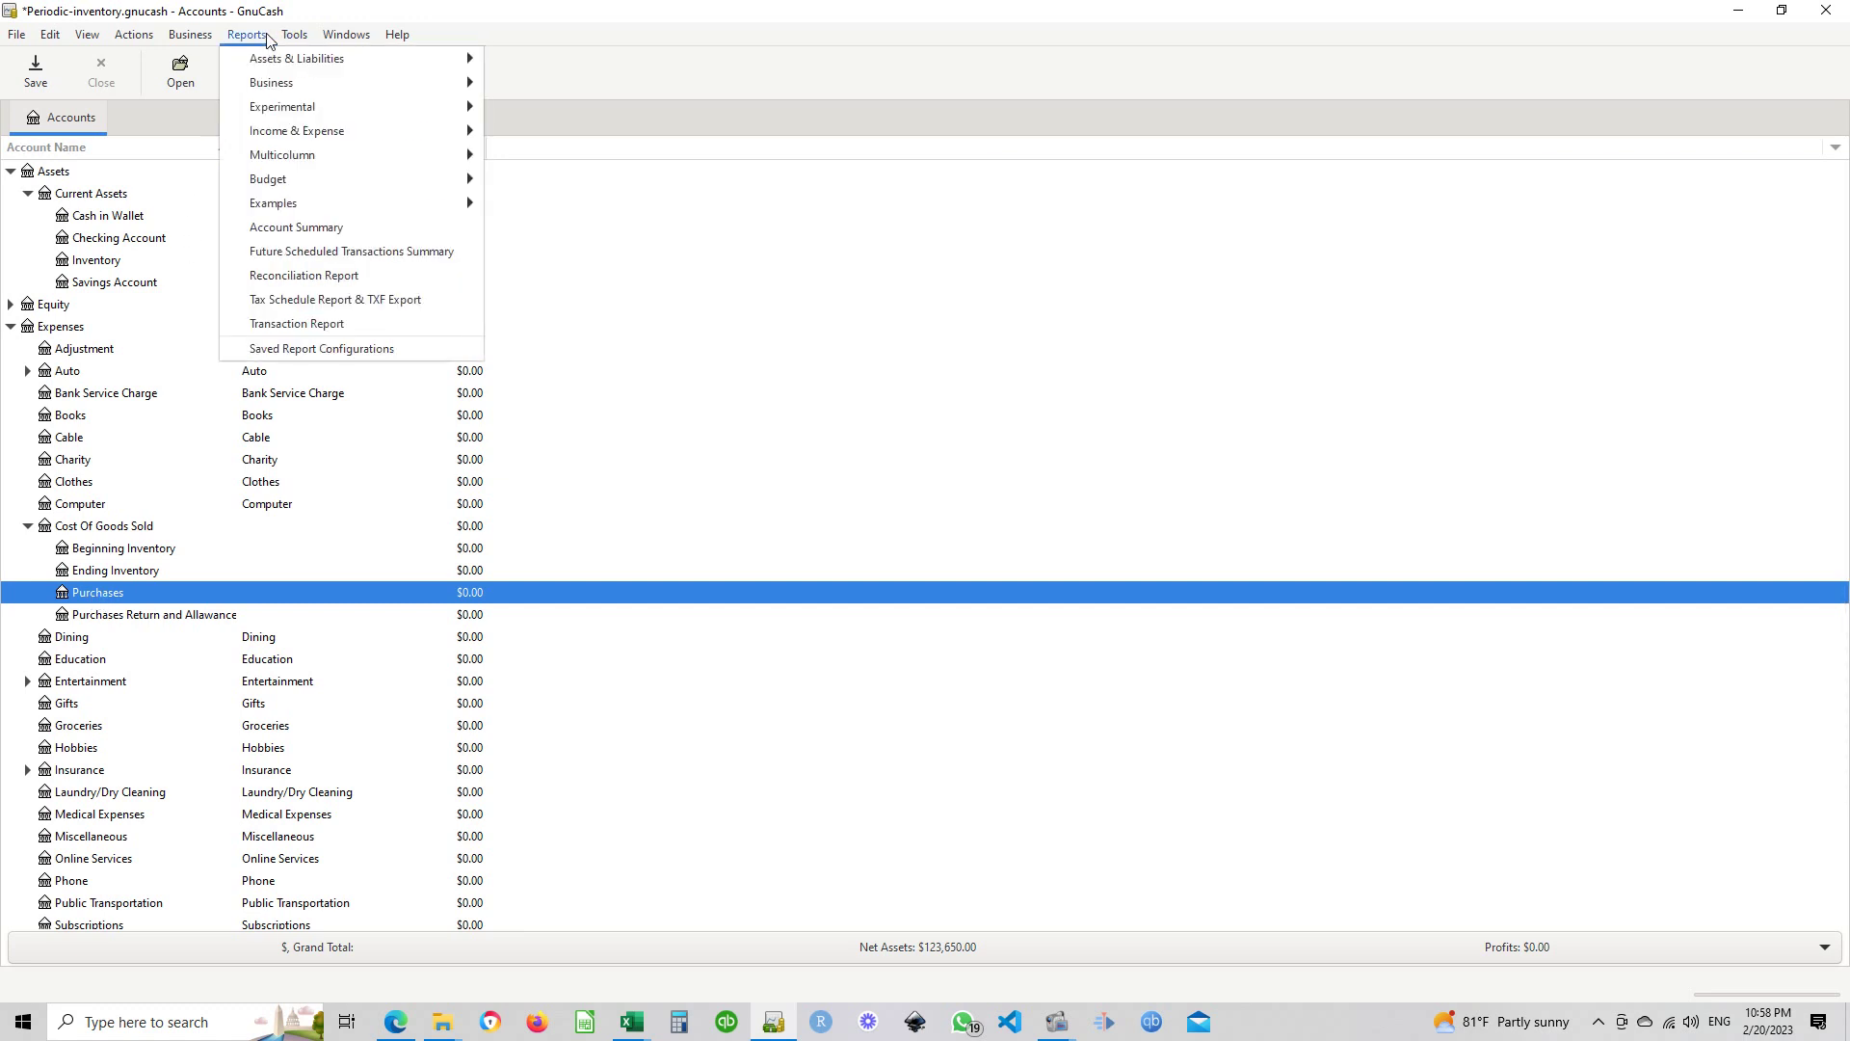
mouse_move(238, 41)
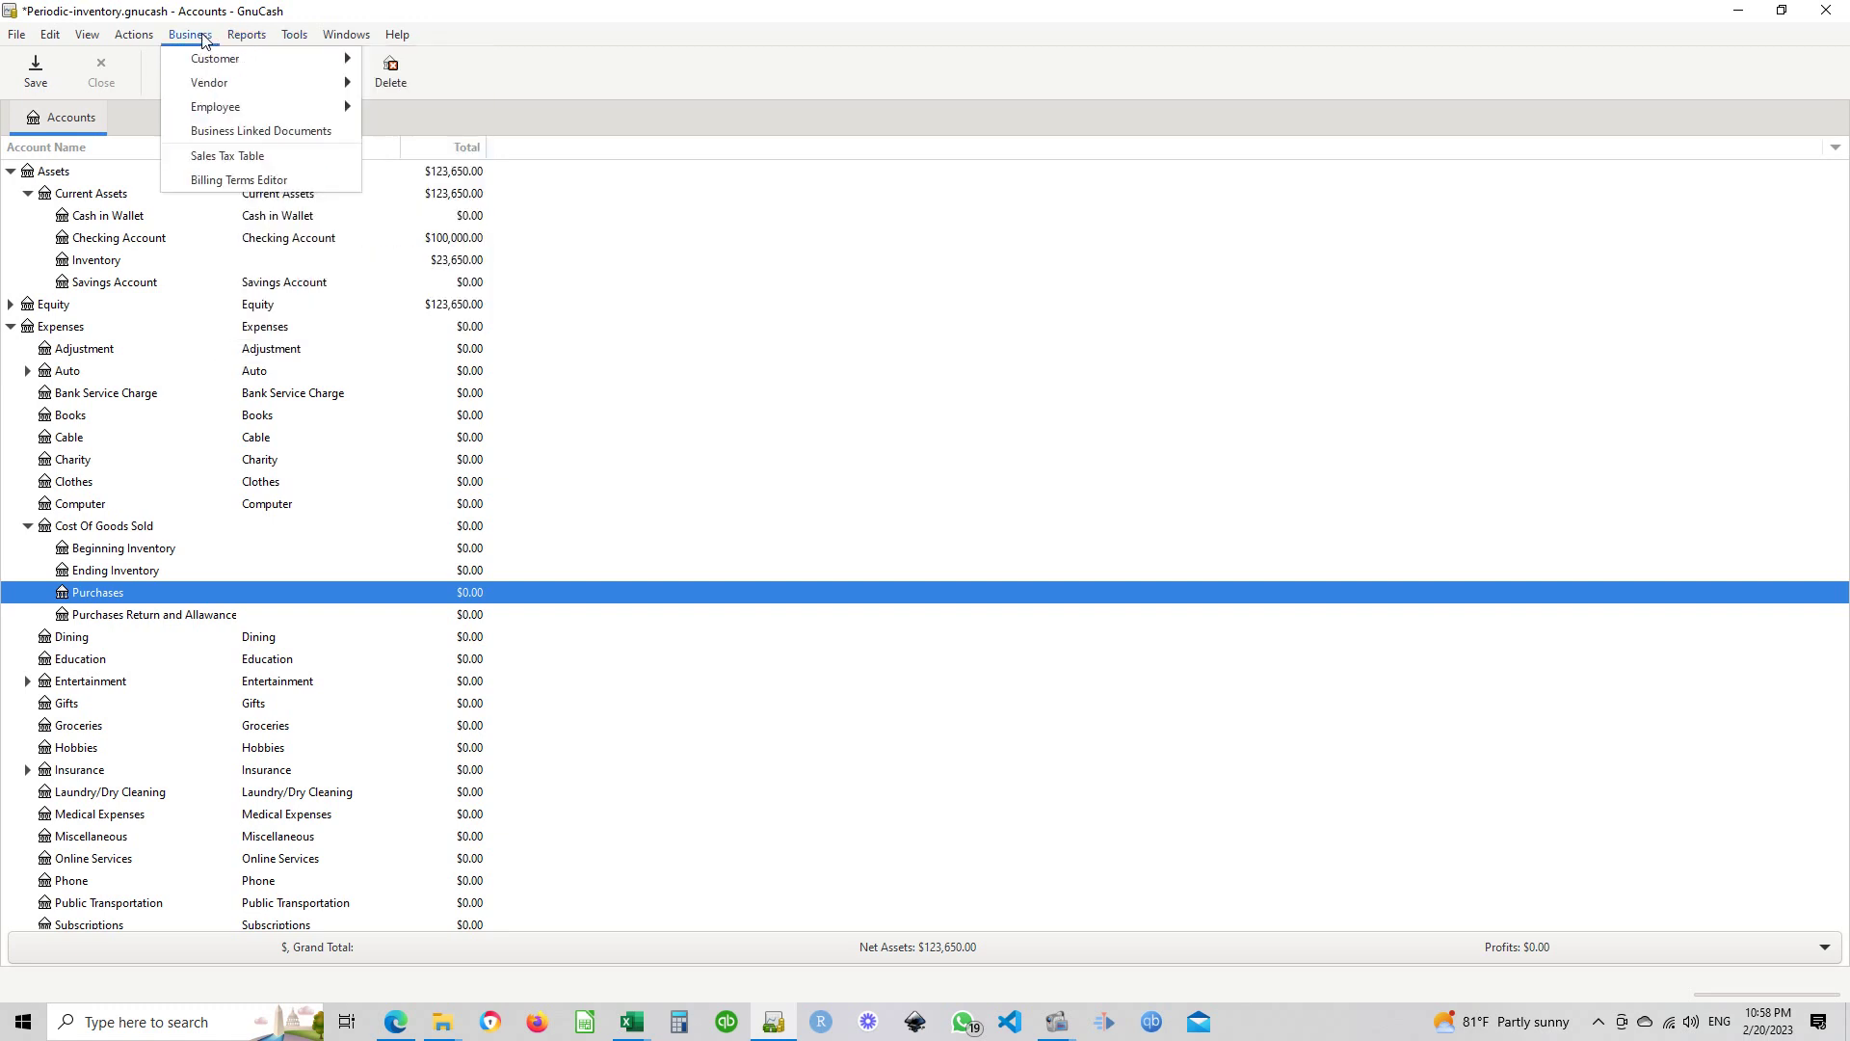
mouse_move(231, 85)
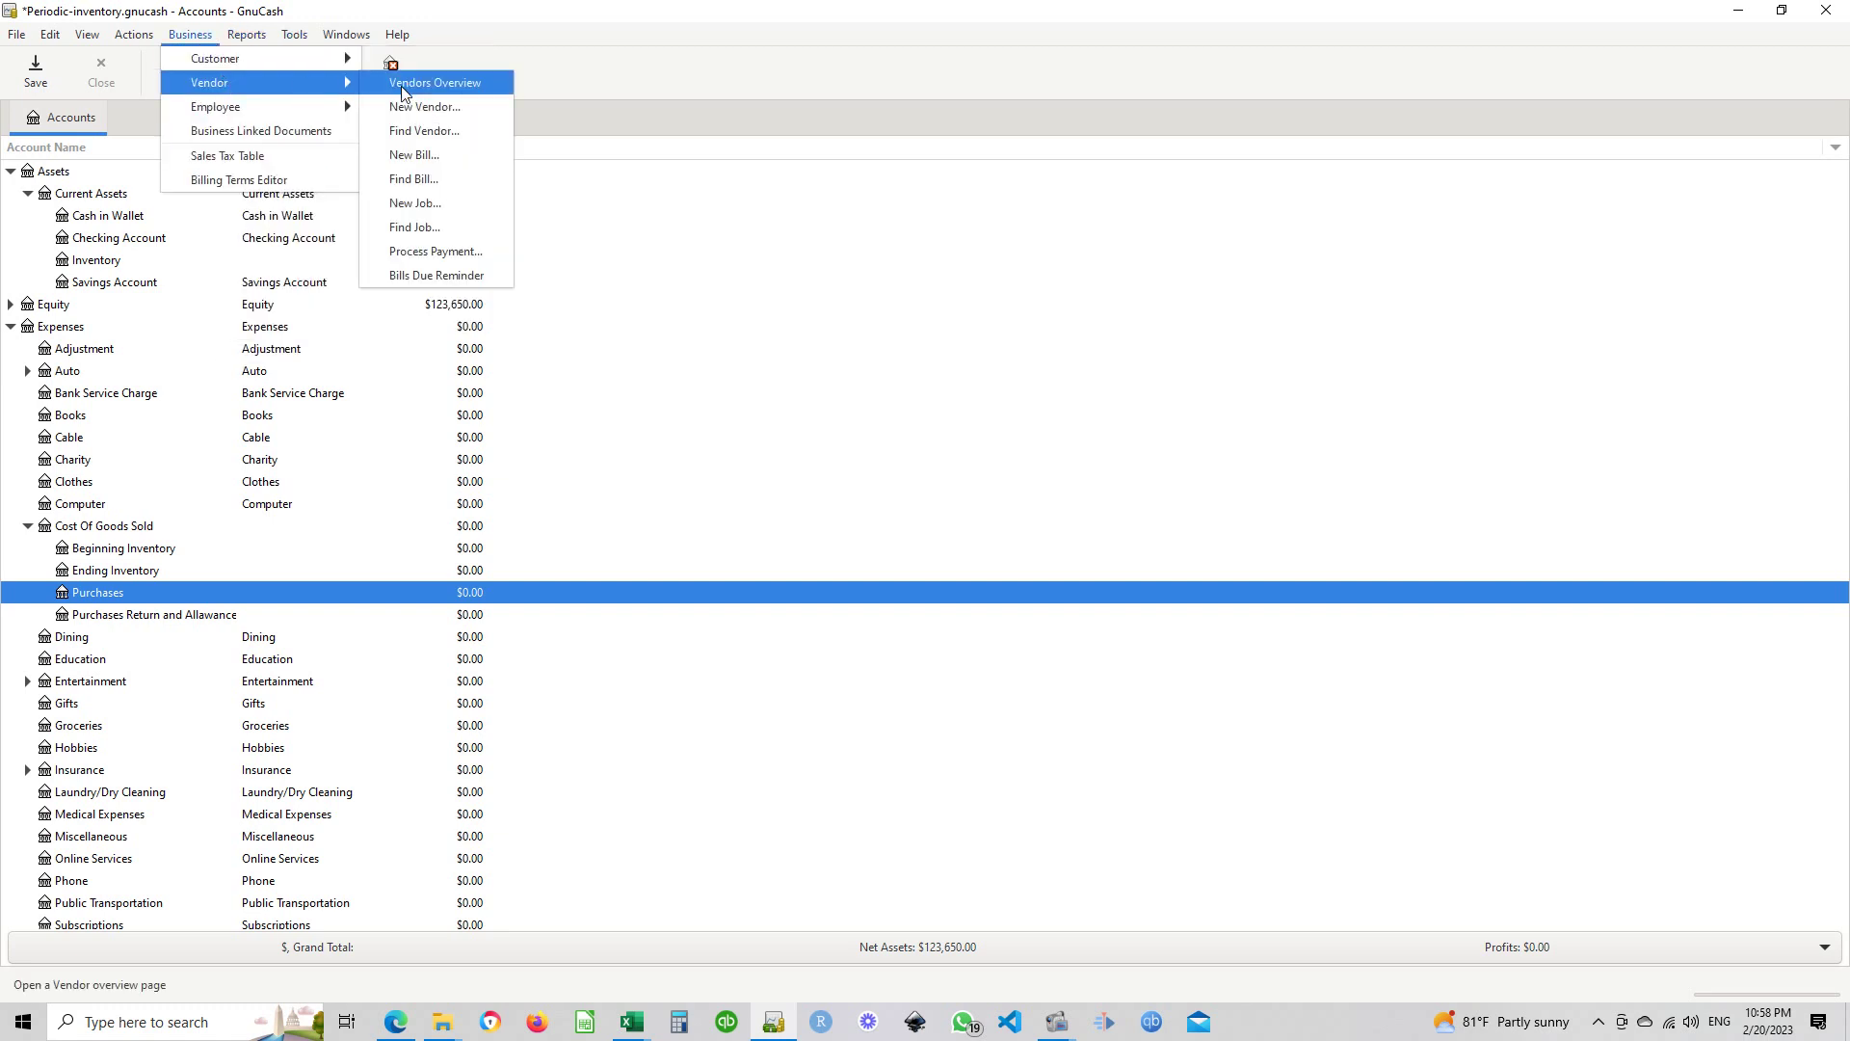
left_click(465, 156)
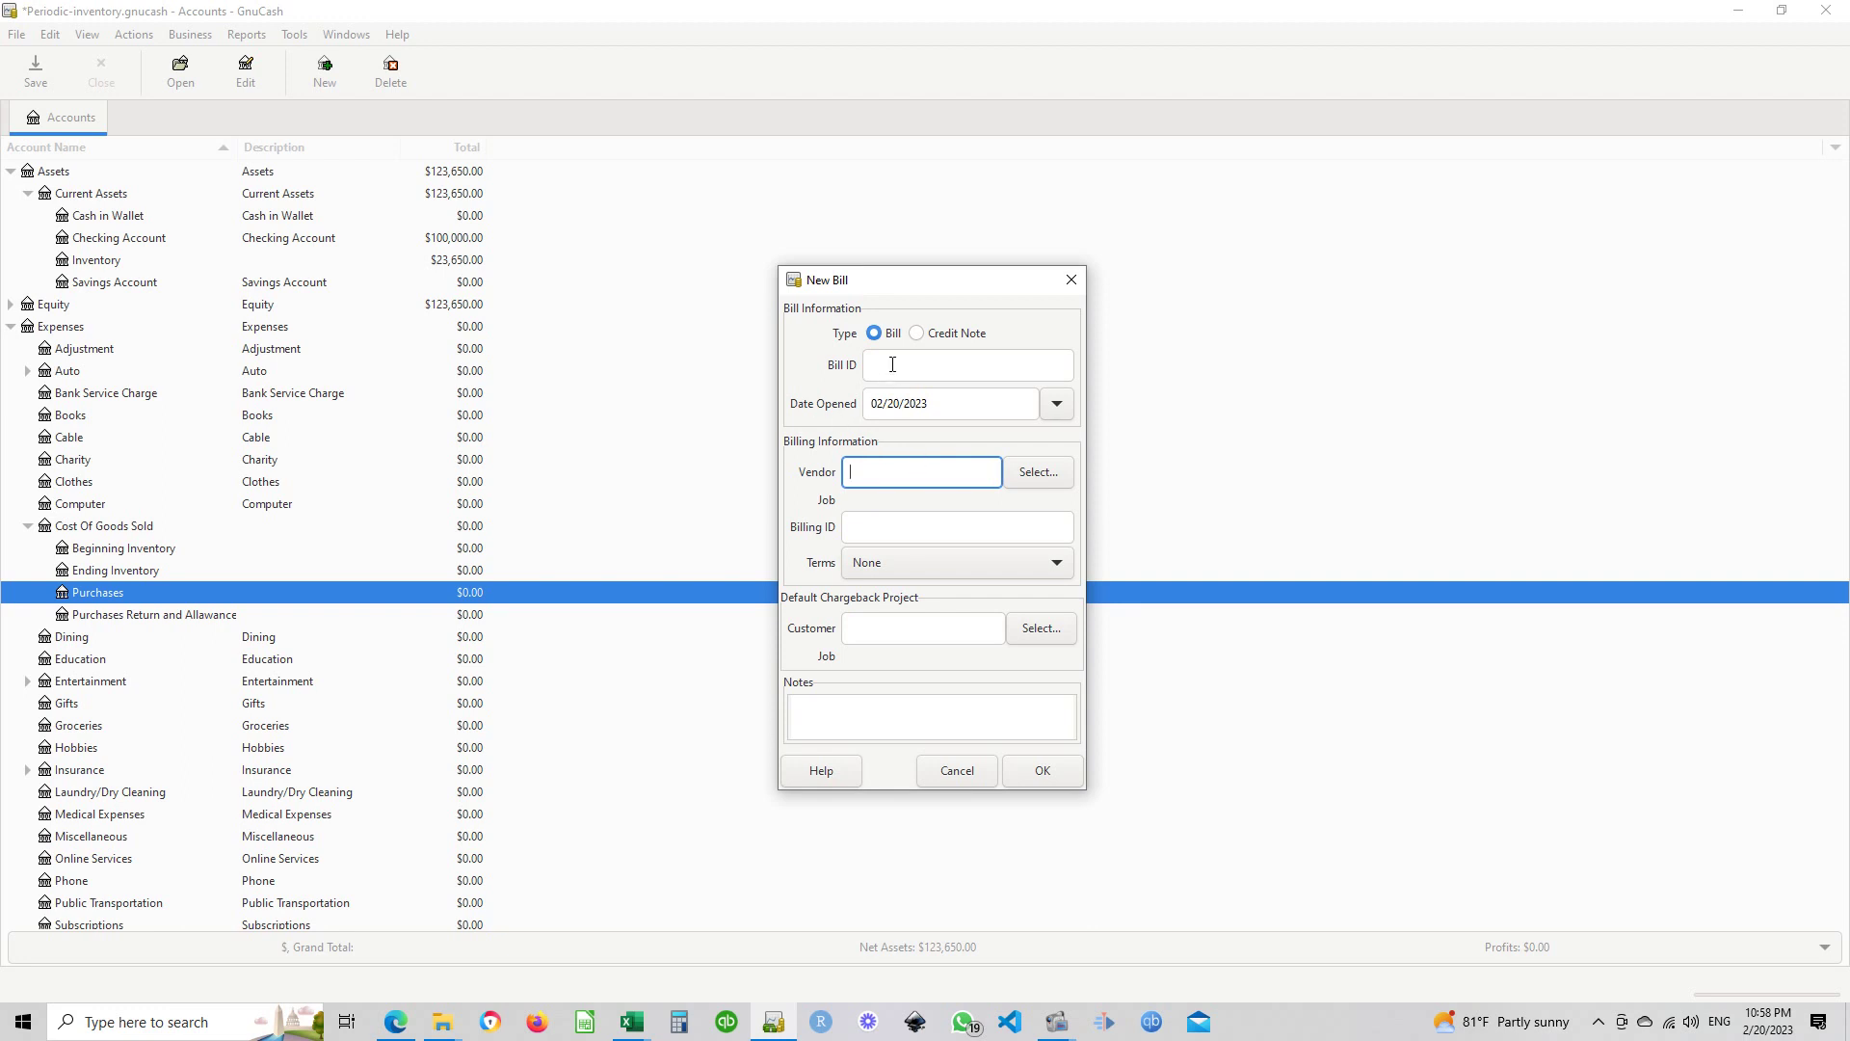
triple_click(976, 402)
type("03/")
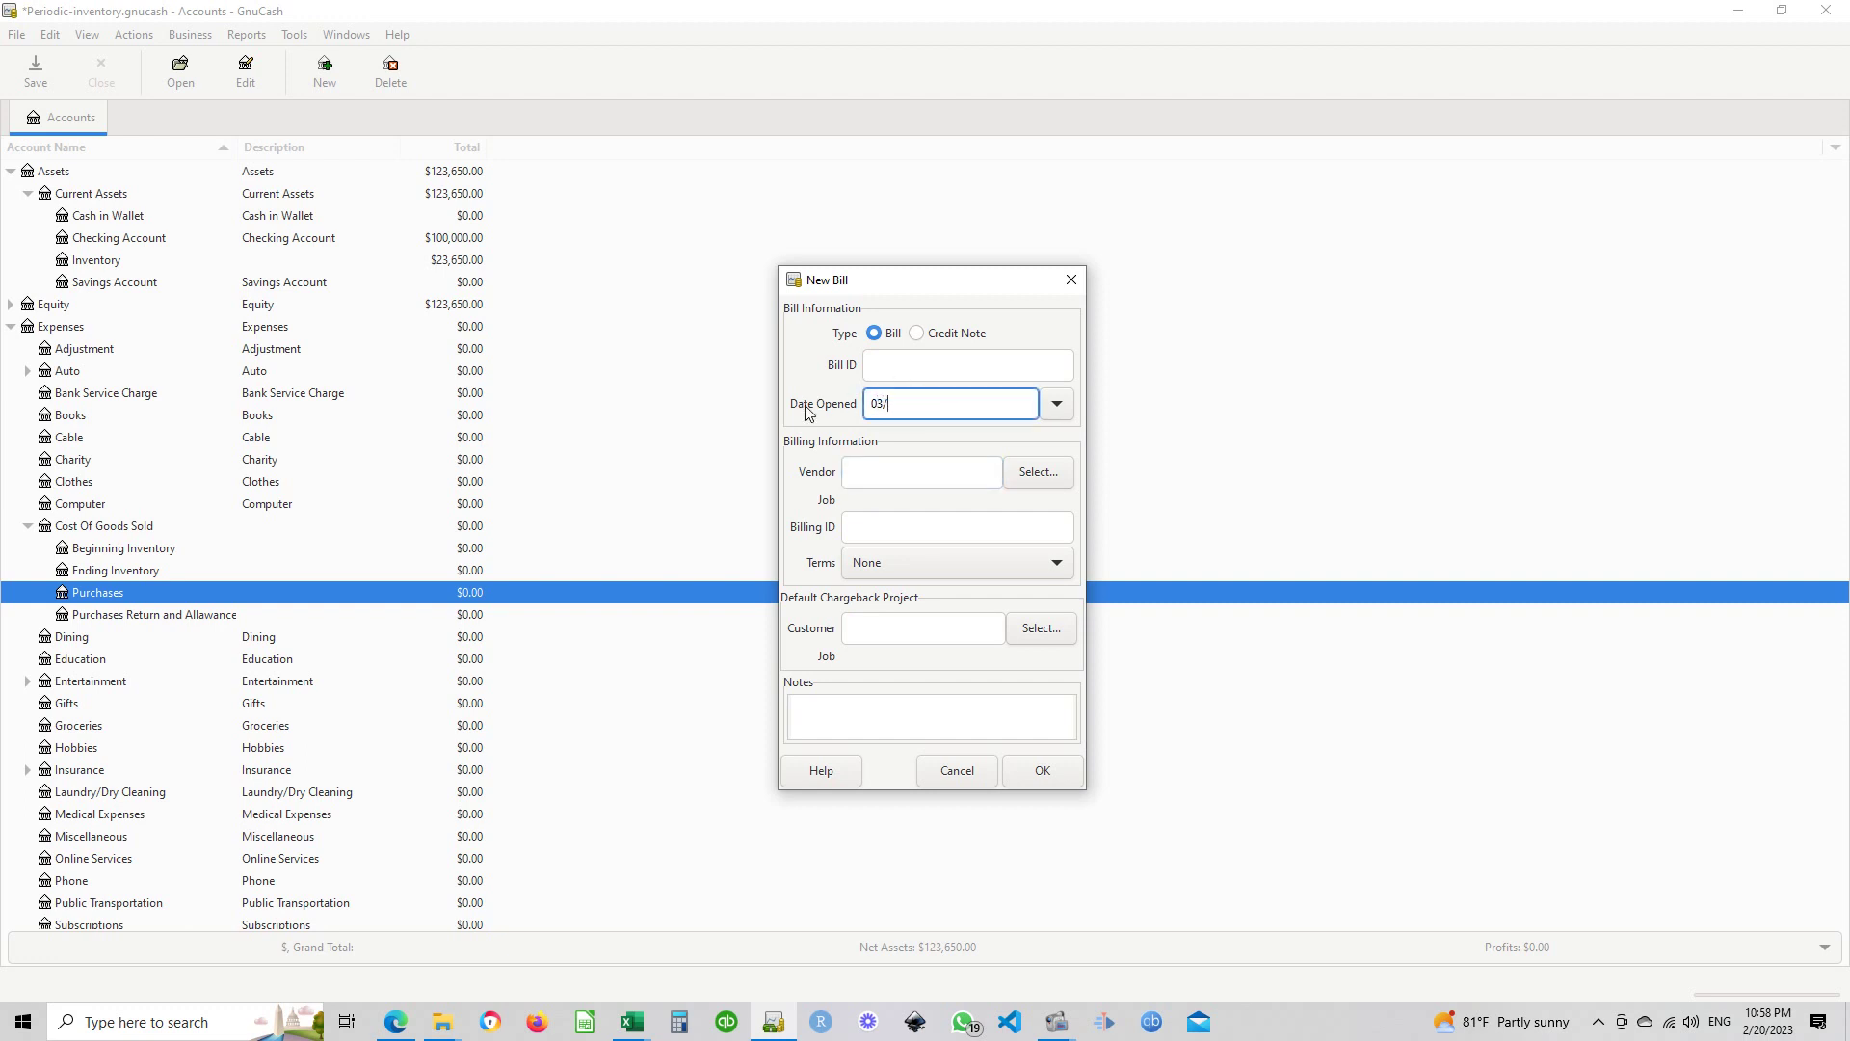
type("08/2022")
Assign Vendor A to the new bill and create it
left_click(865, 474)
type("v")
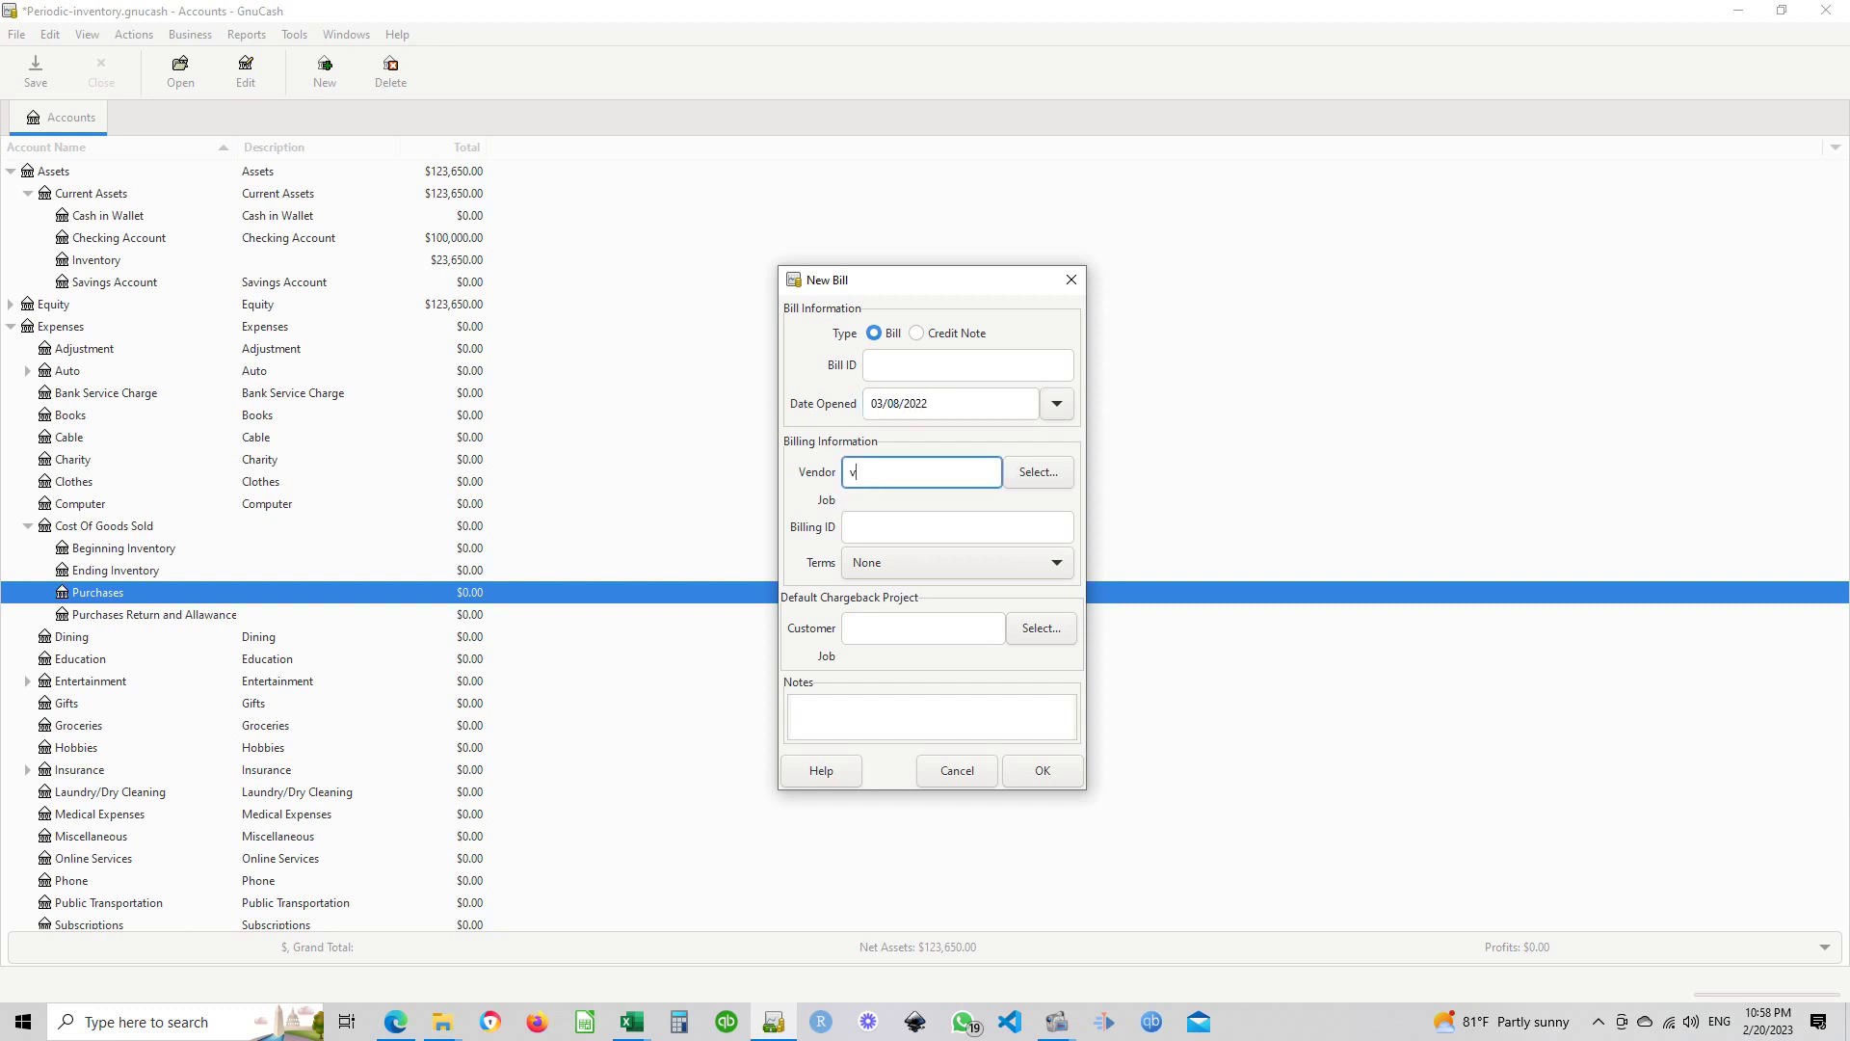
type("en")
left_click(868, 503)
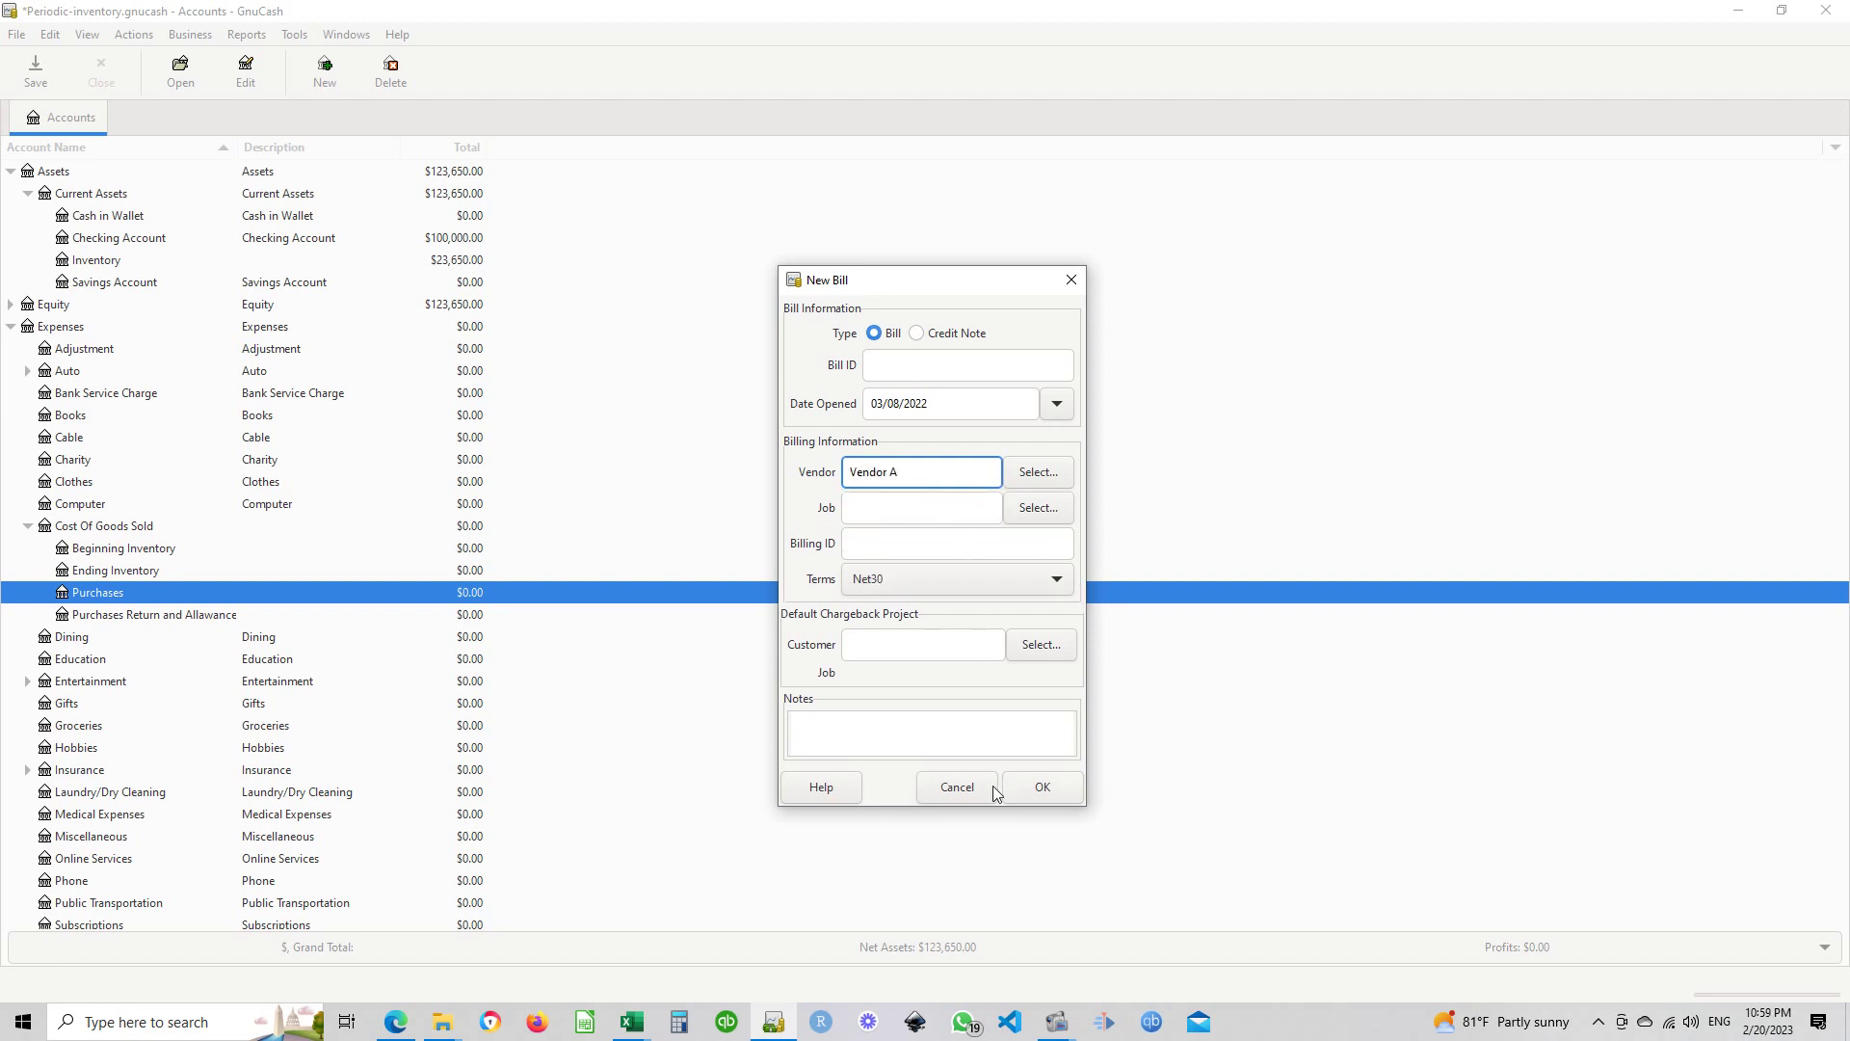
left_click(1050, 792)
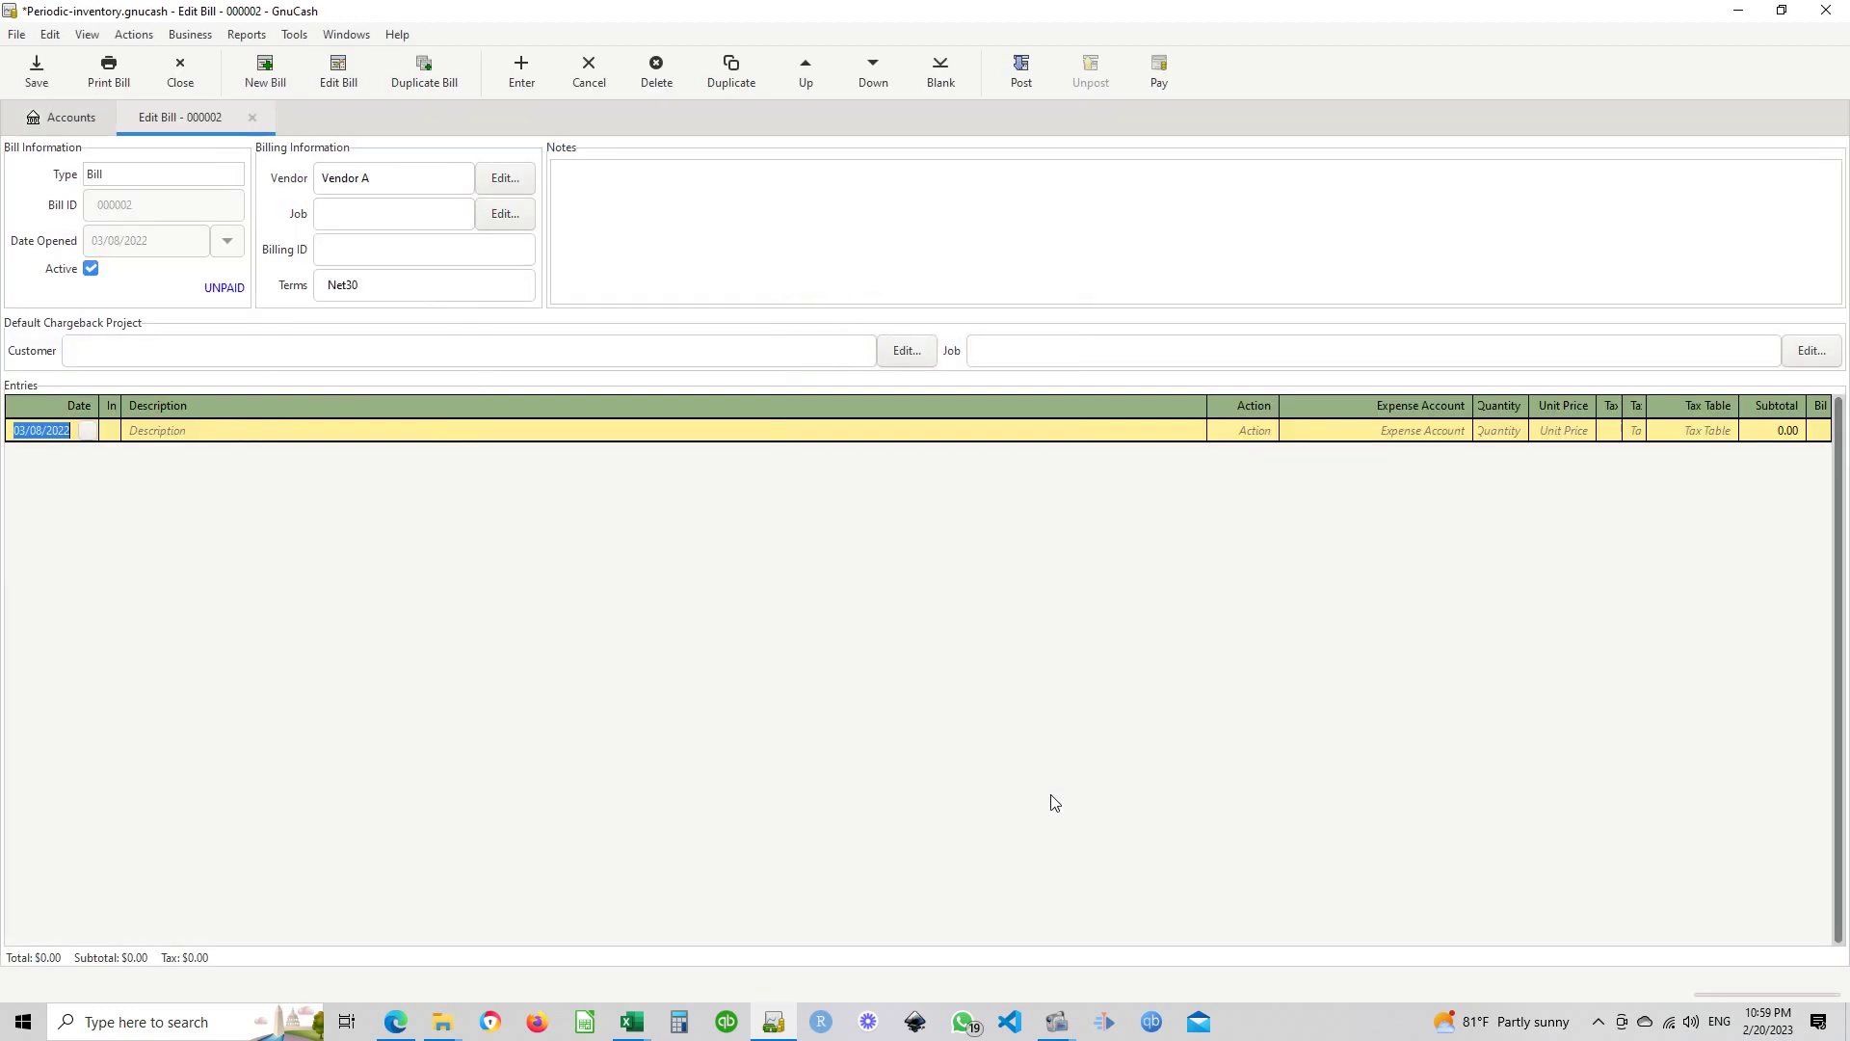
Describe the bill's first entry as "Purcahses Product A ,400 to $100" and assign it to the Expenses:Cost Of Goods Sold:Purchases account
left_click(165, 430)
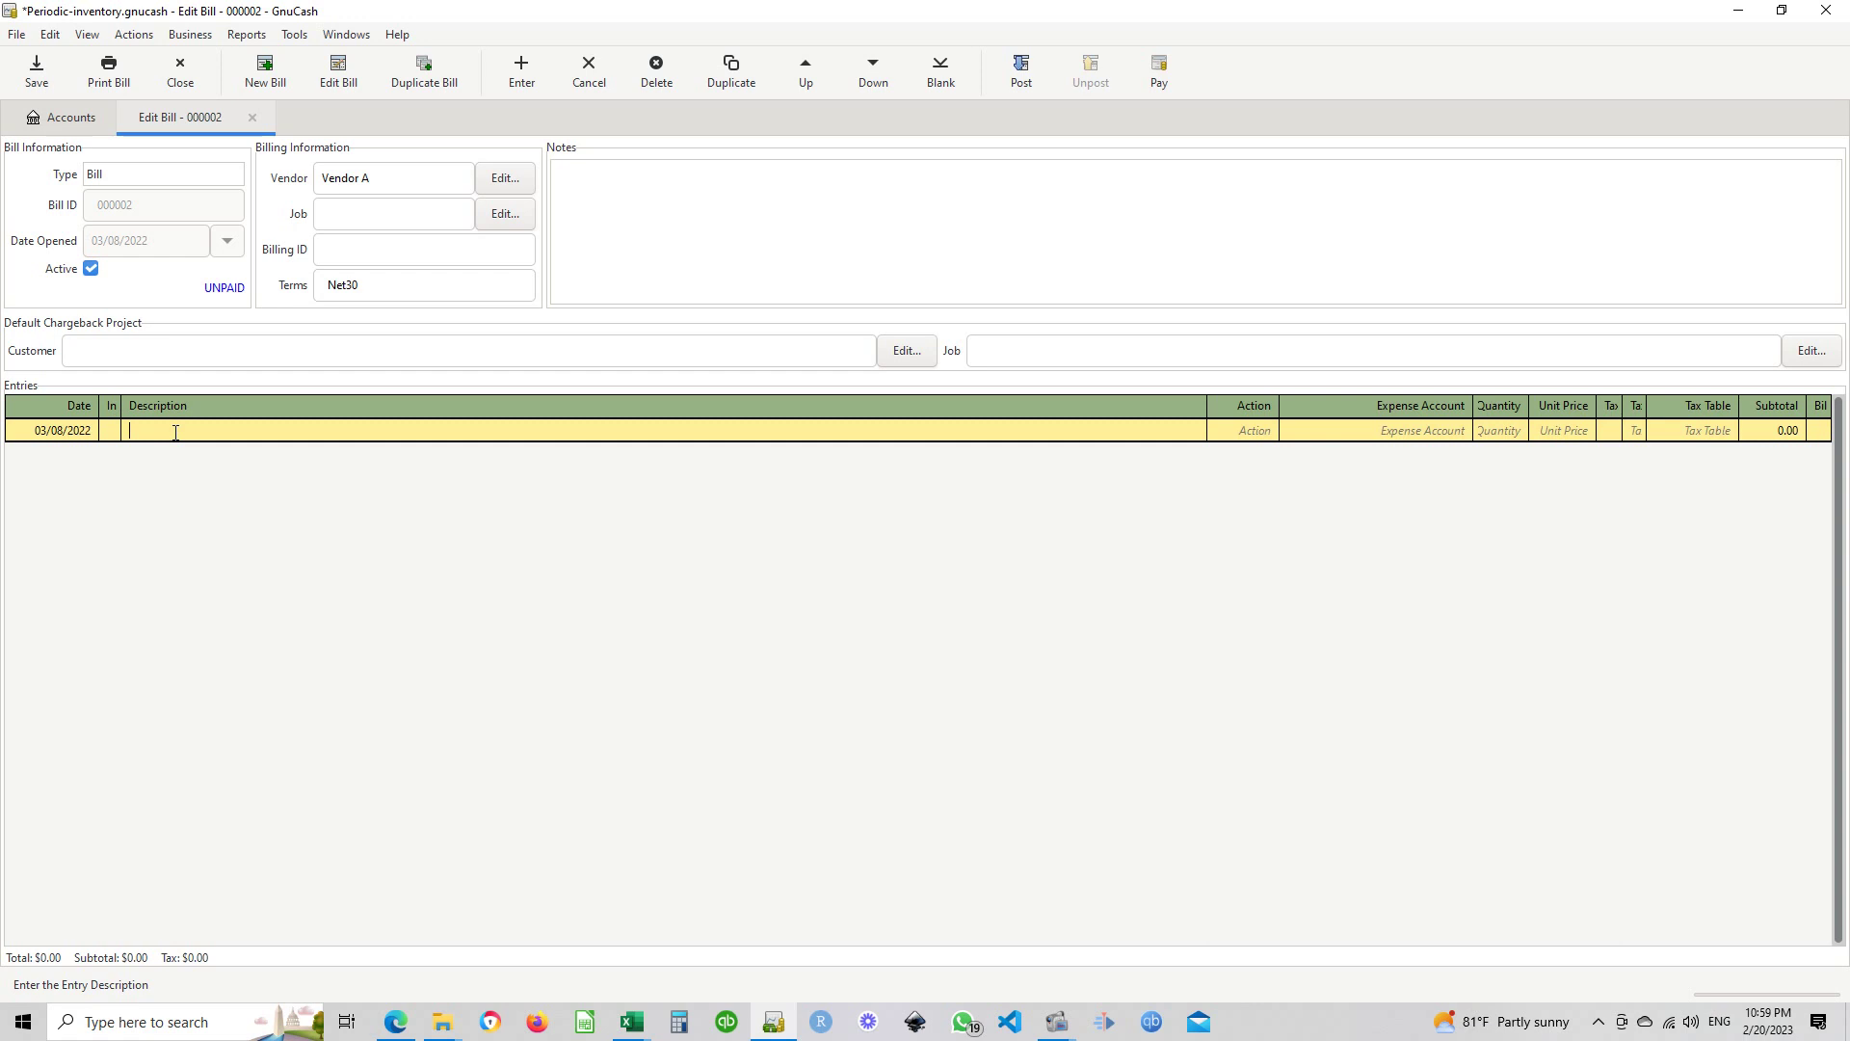
type("Purcahses Product A")
type(",400")
type("to $100")
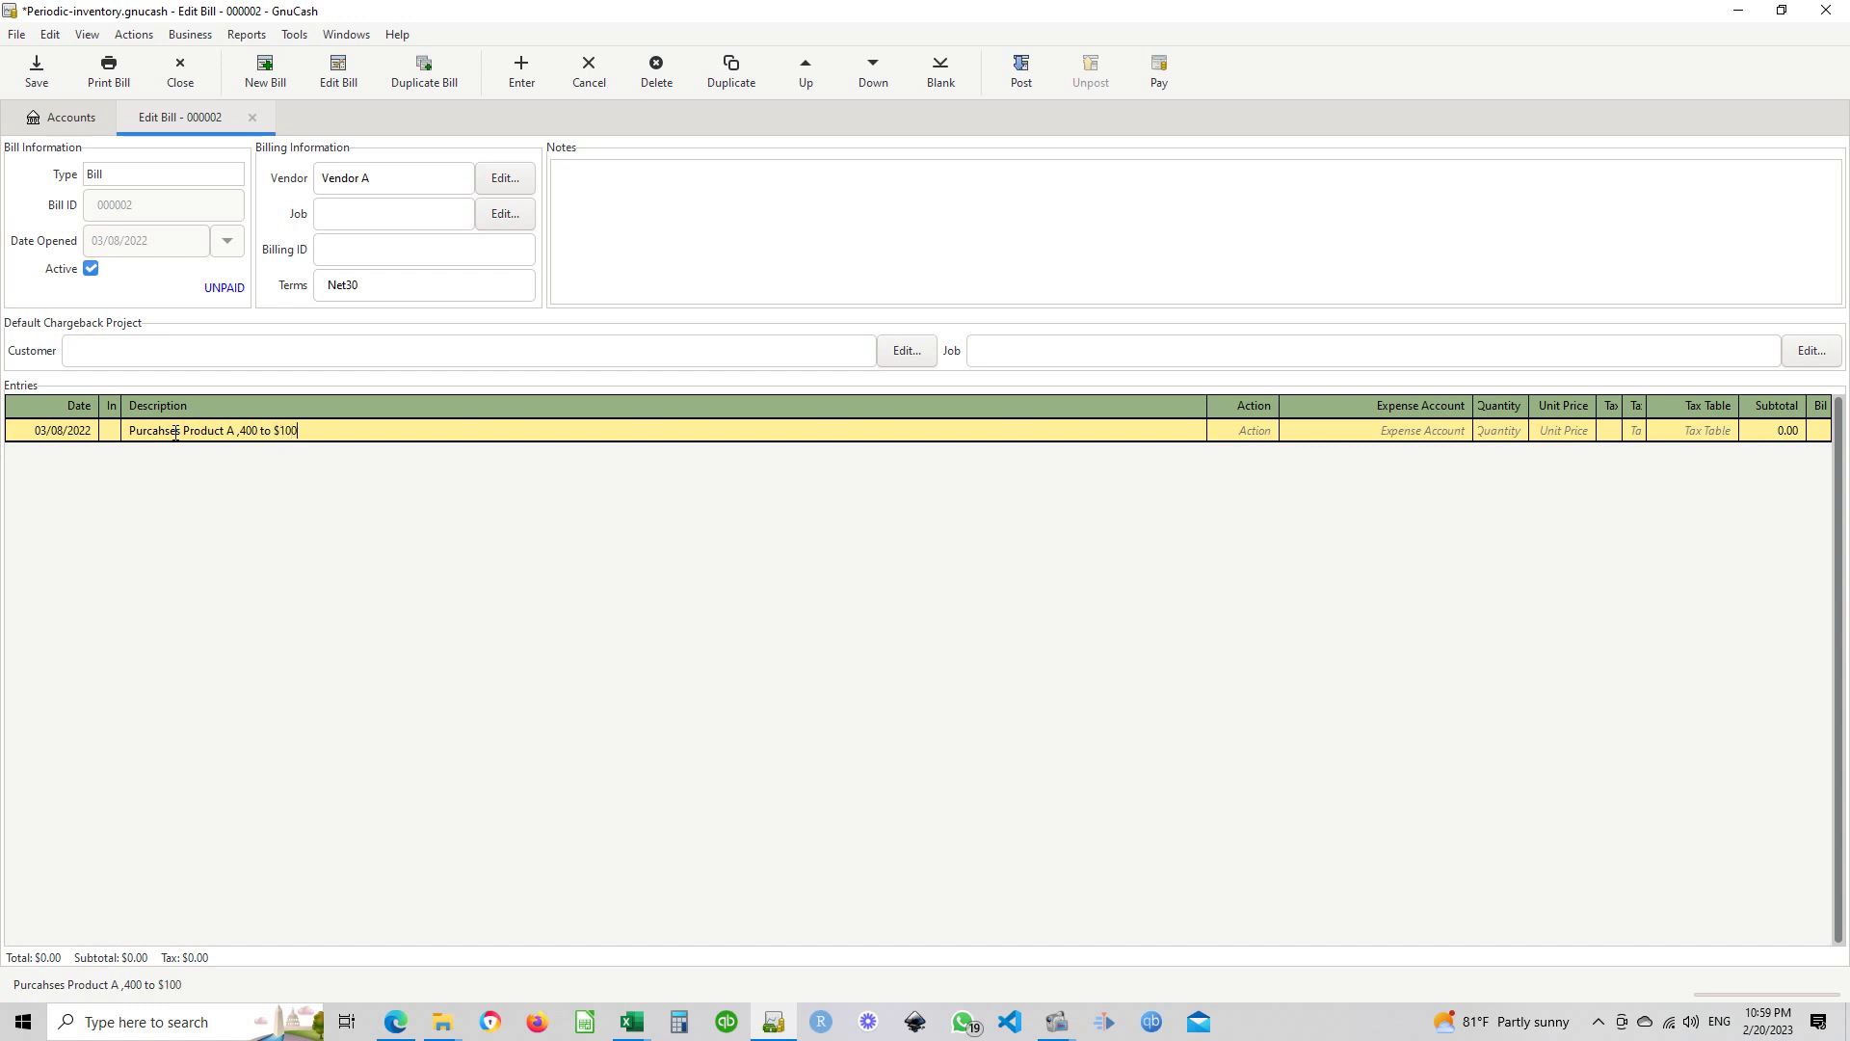
left_click(1417, 431)
left_click(1461, 431)
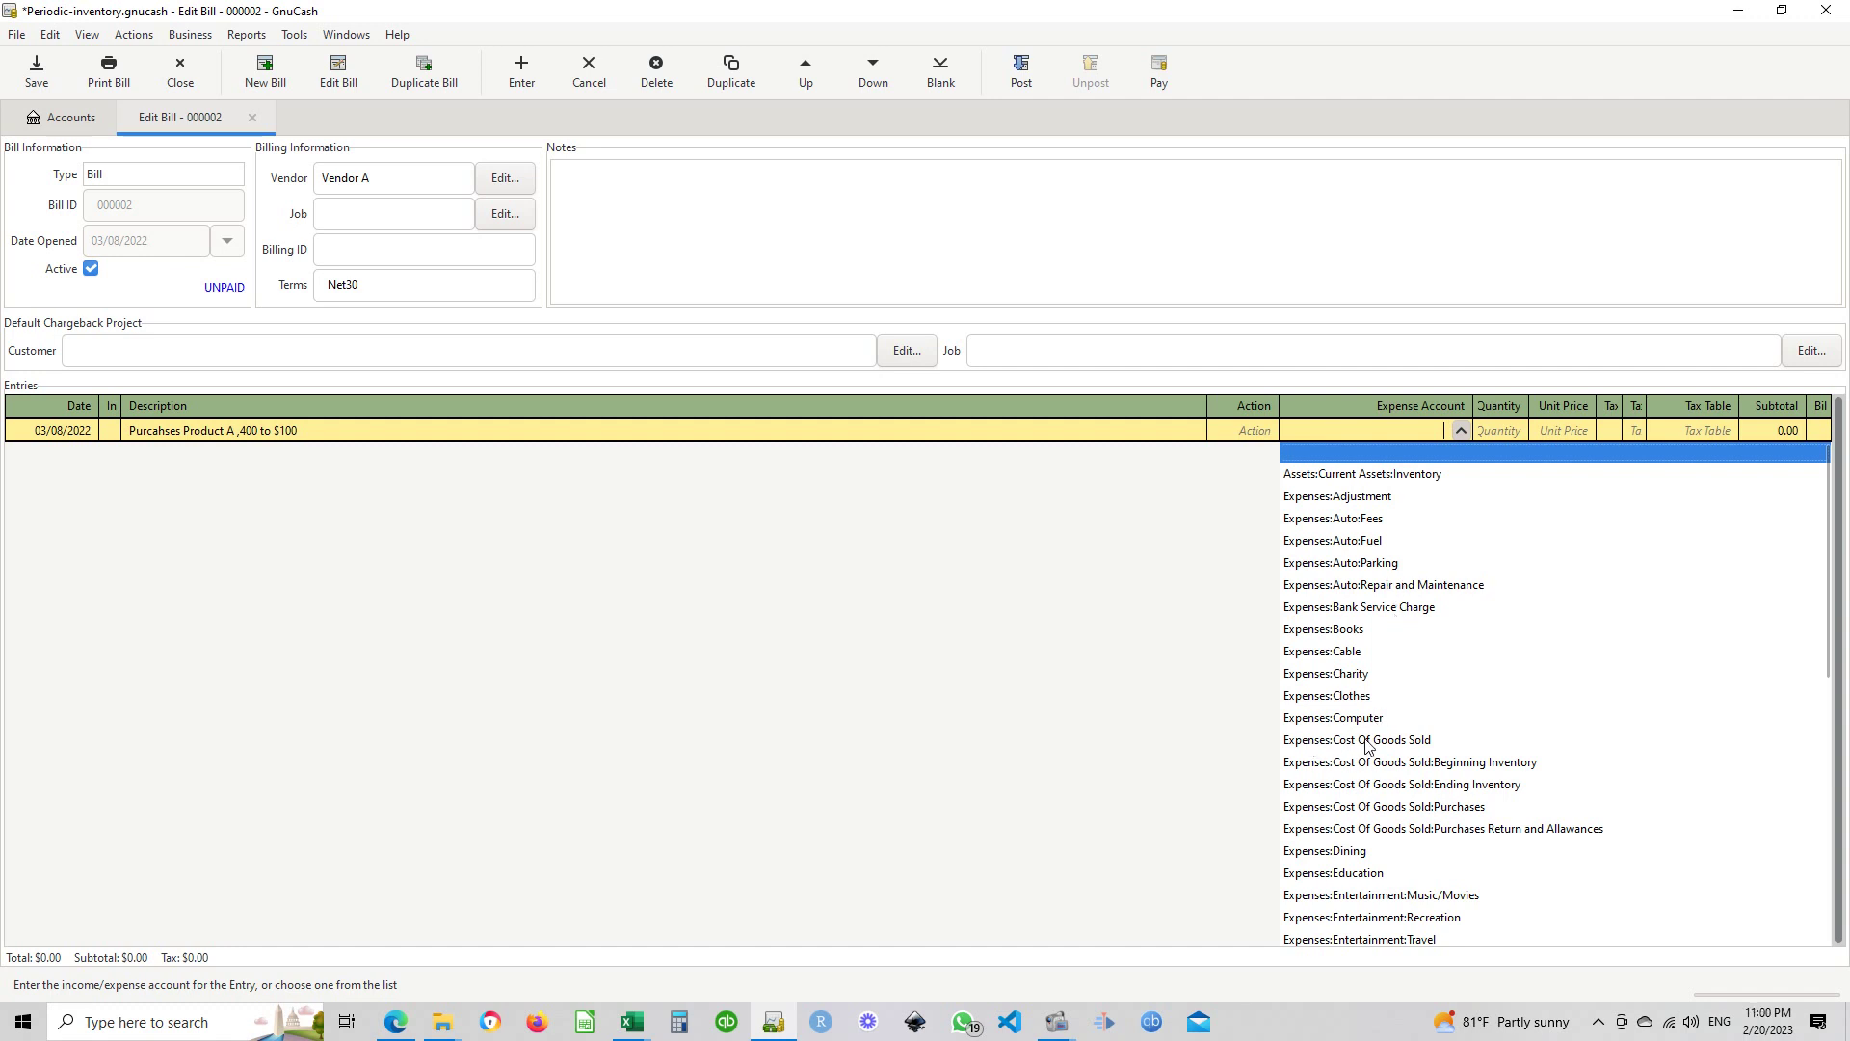
left_click(1390, 807)
Record the bill entry with quantity 400 and unit price 100, and check the Entries sheet in Excel
left_click(1517, 429)
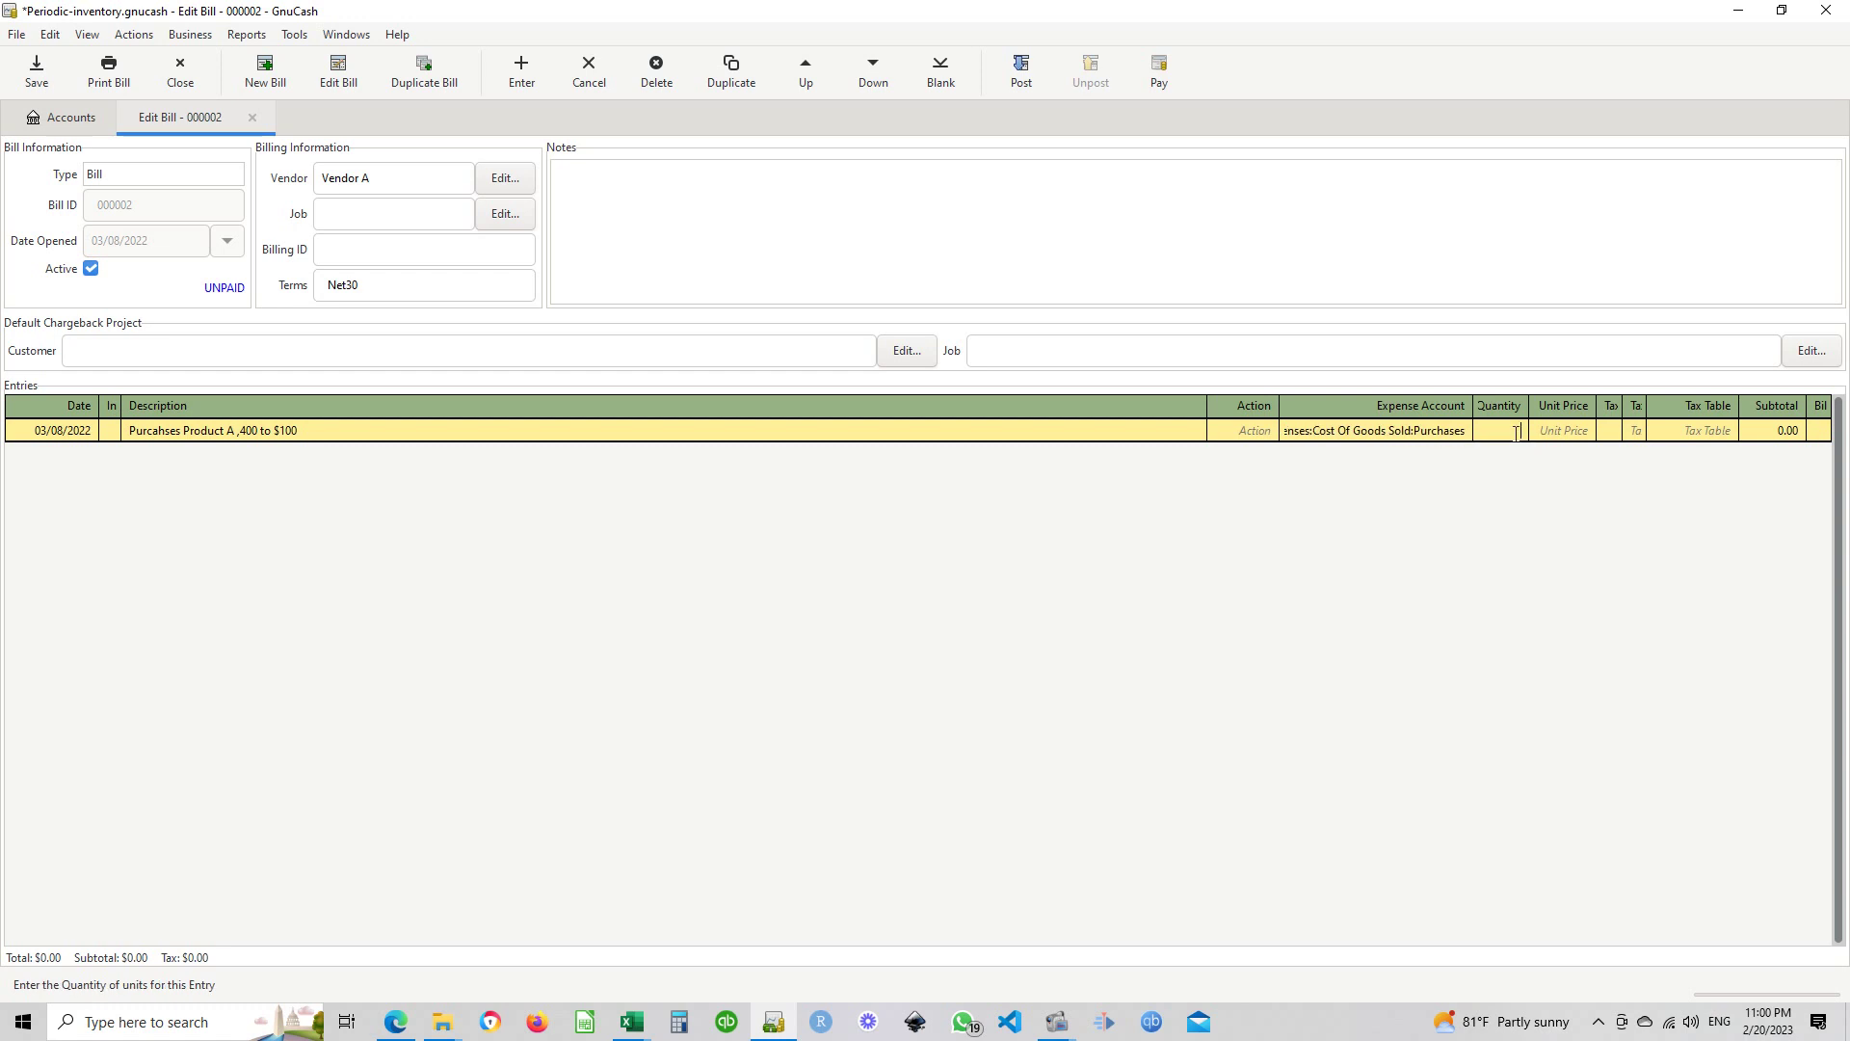
type("400")
key("Tab")
type("100")
key("Return")
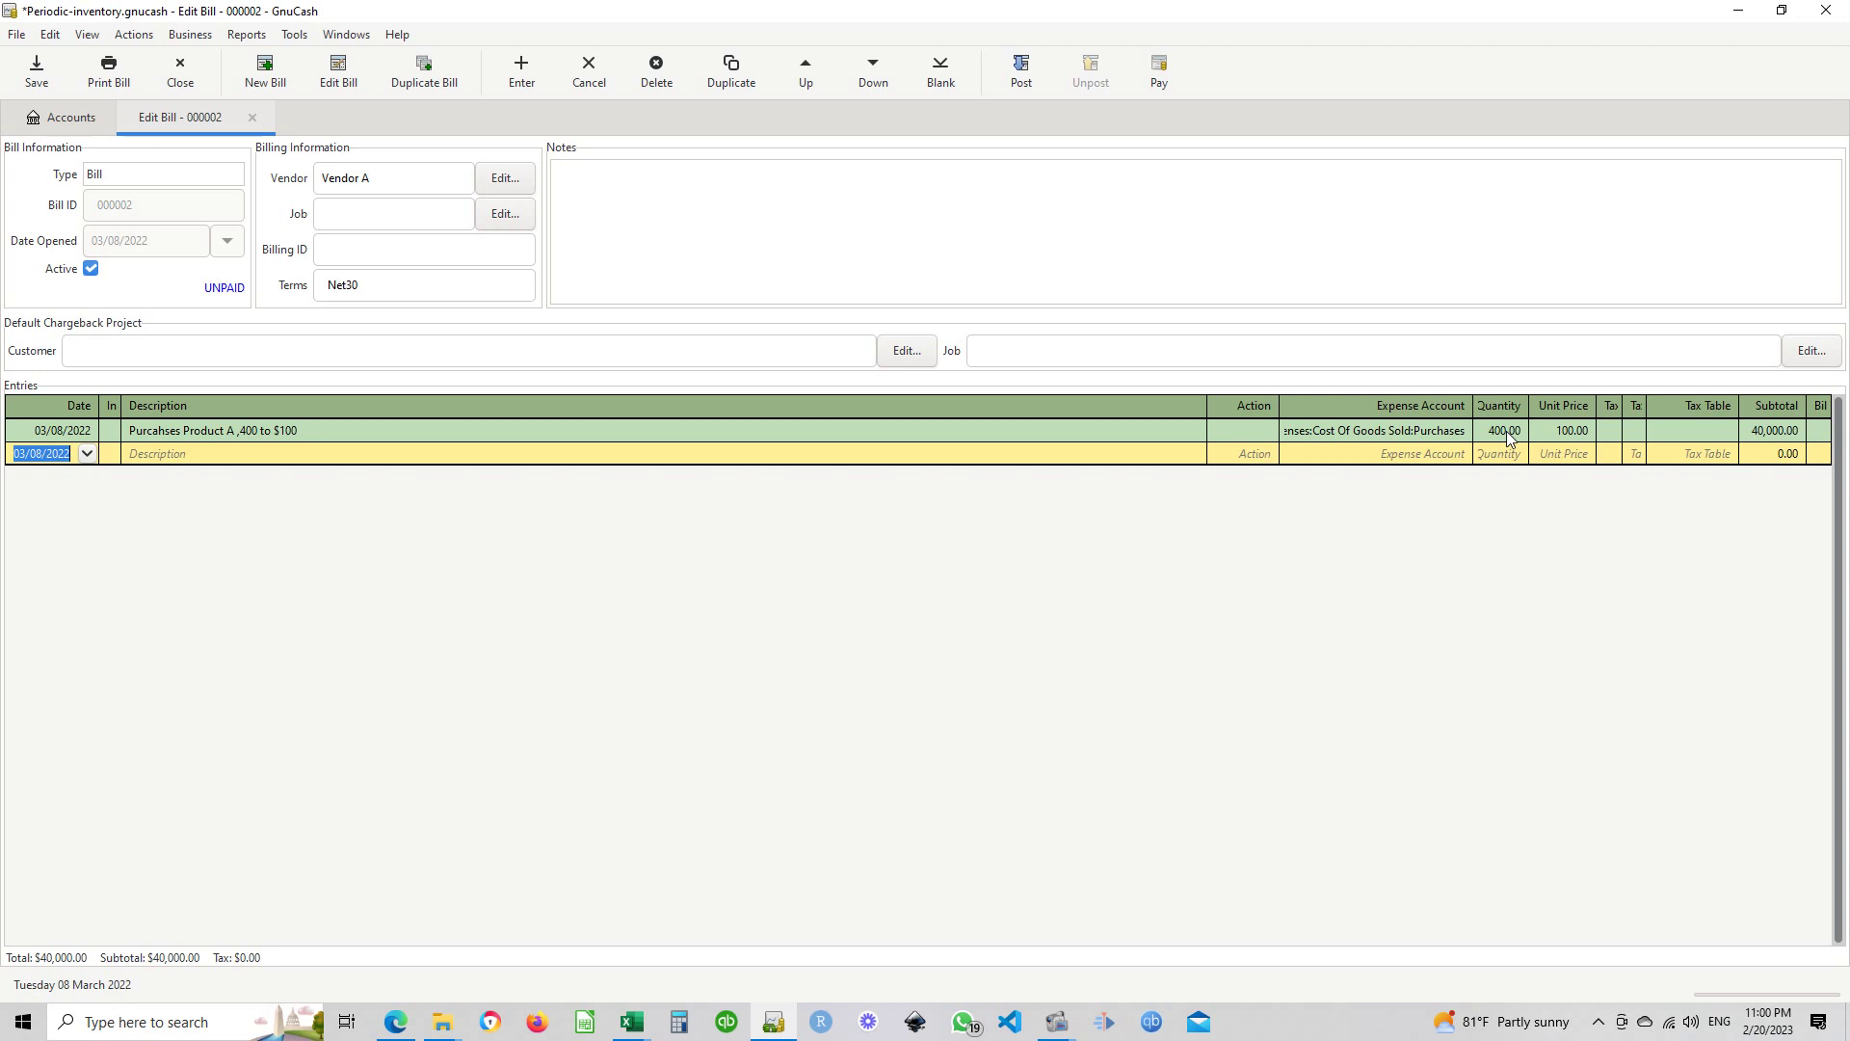
key("alt+Tab")
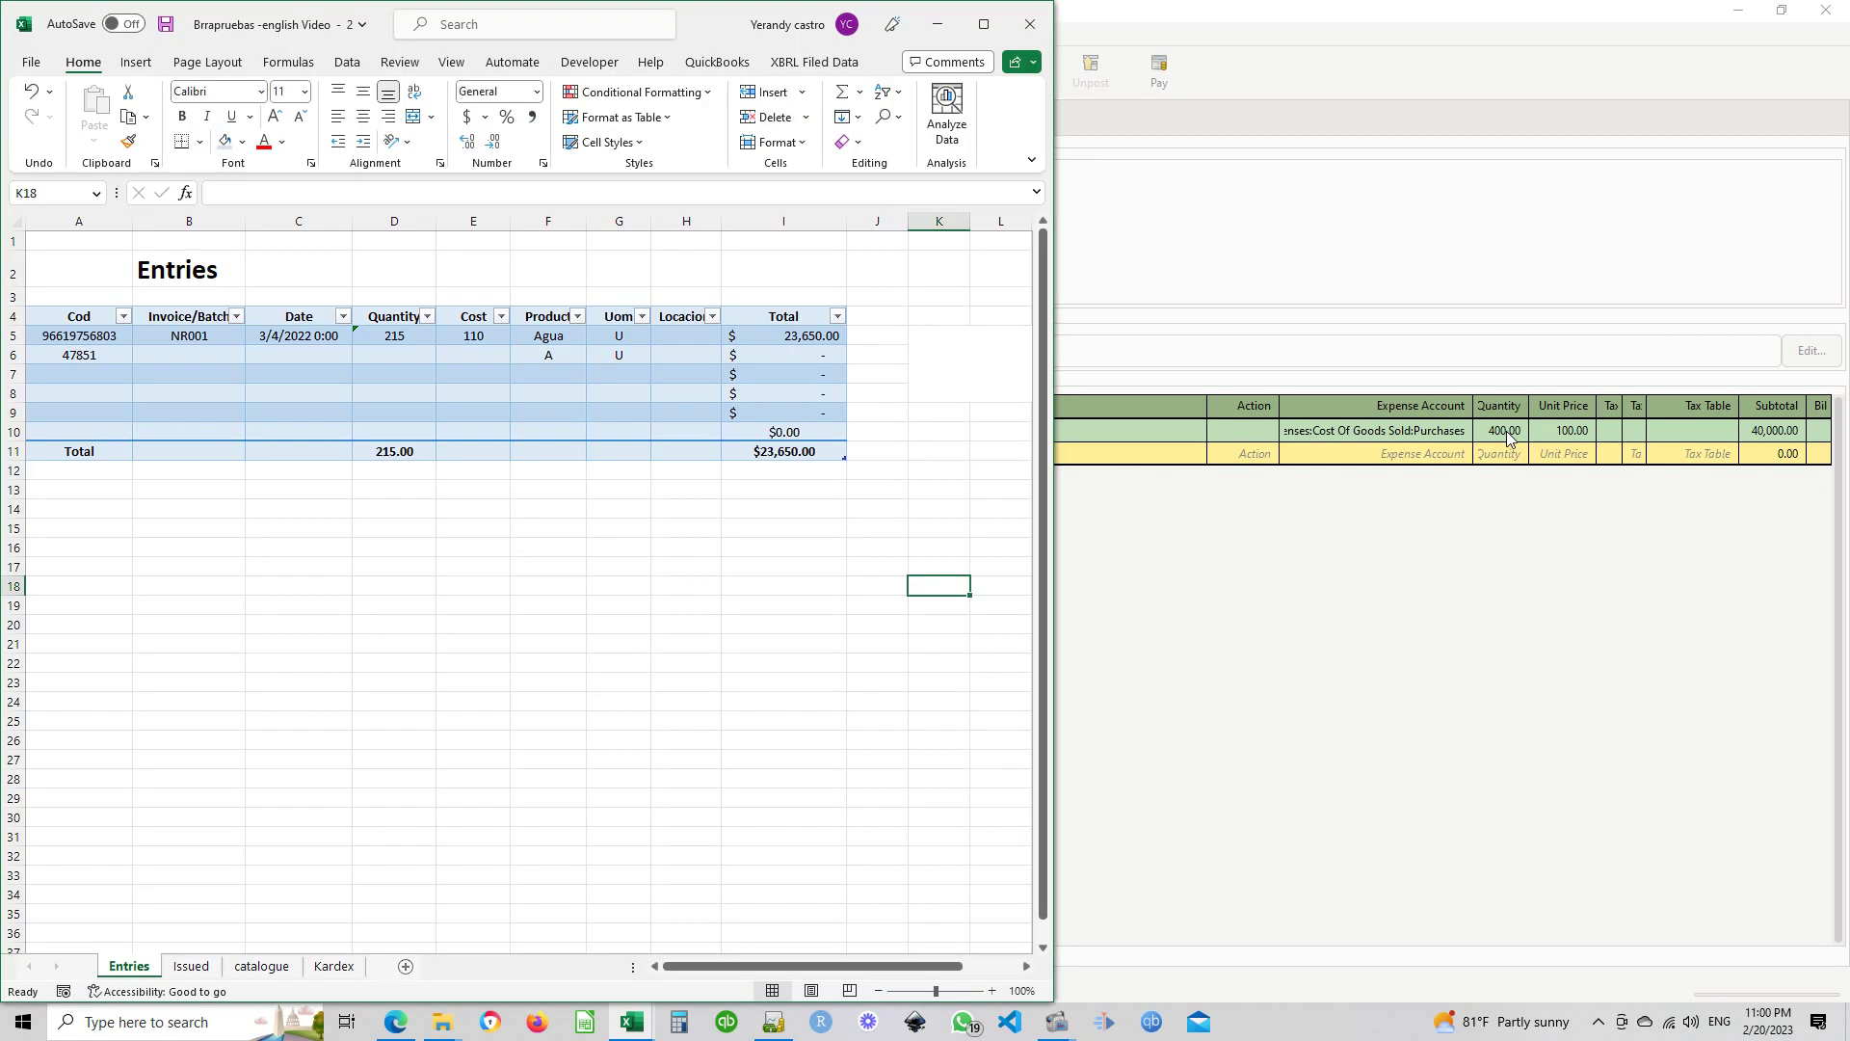
key("alt+Tab")
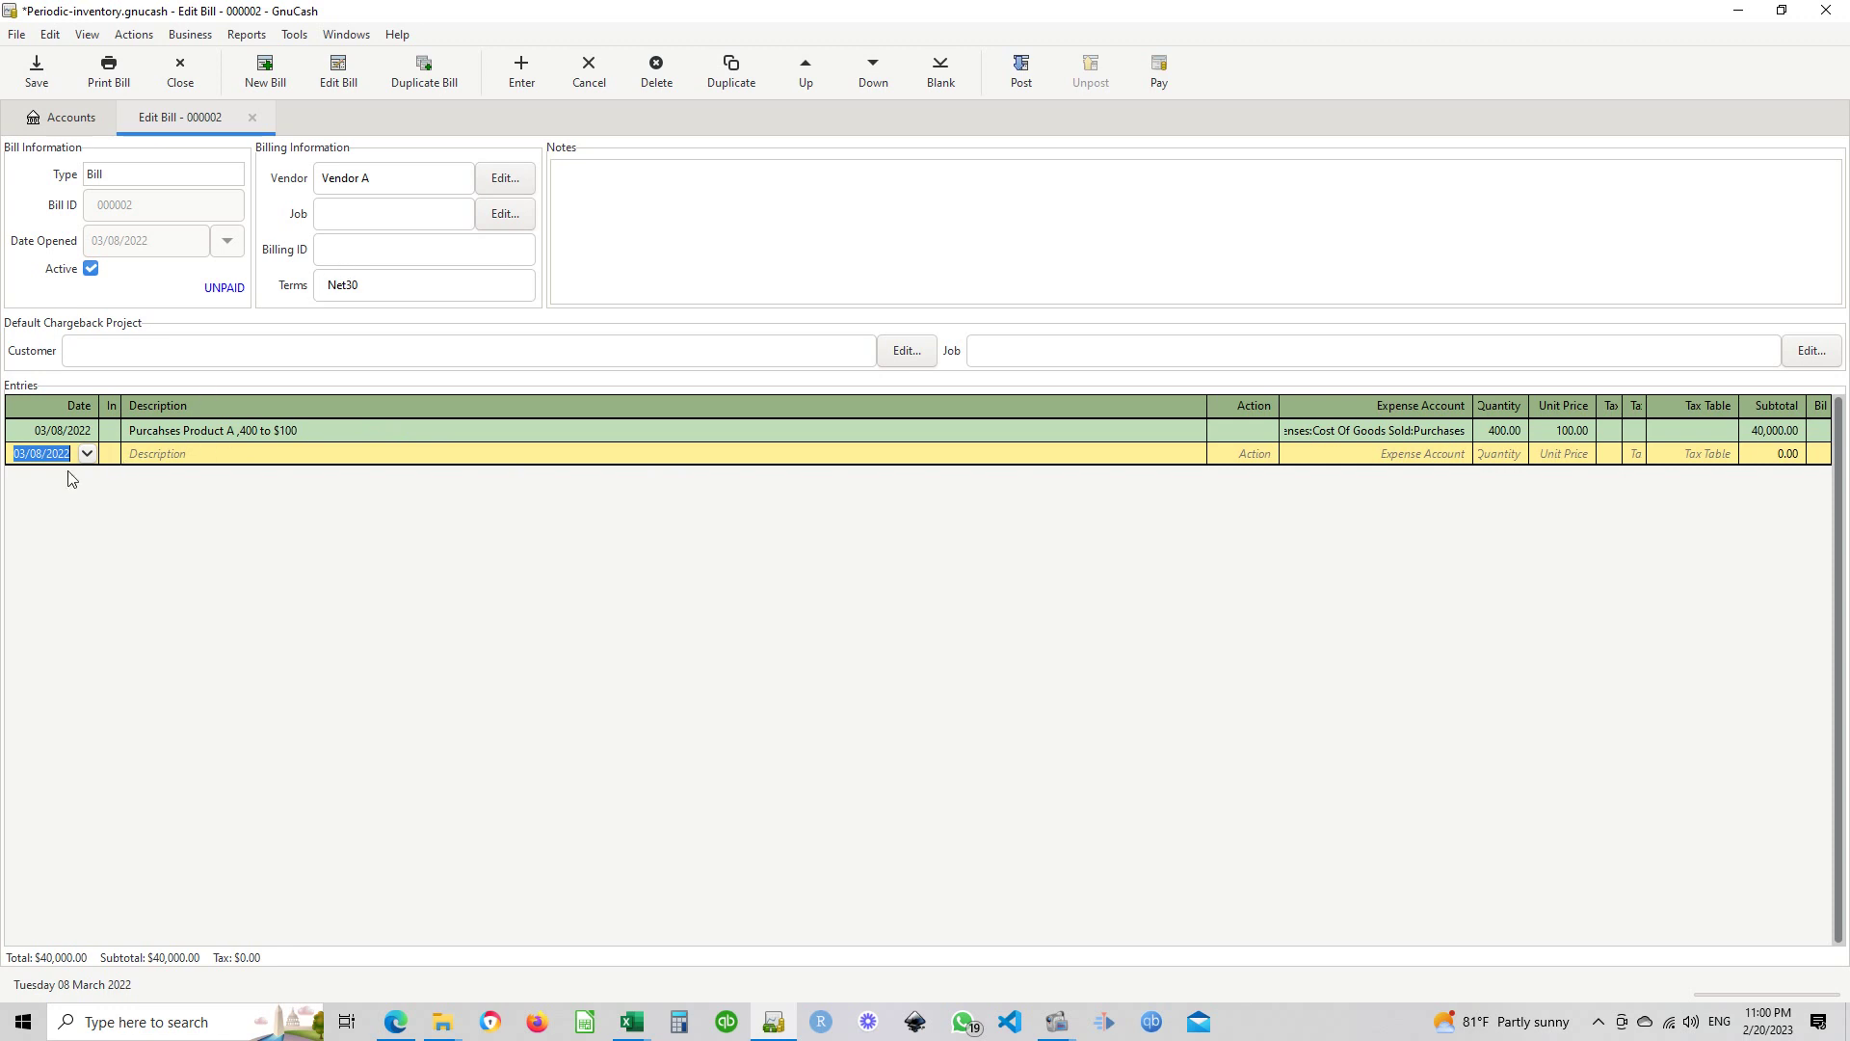
Post the bill to a new top-level accounts payable account named Vendor A, keeping the post date 03/08/2022
left_click(1025, 79)
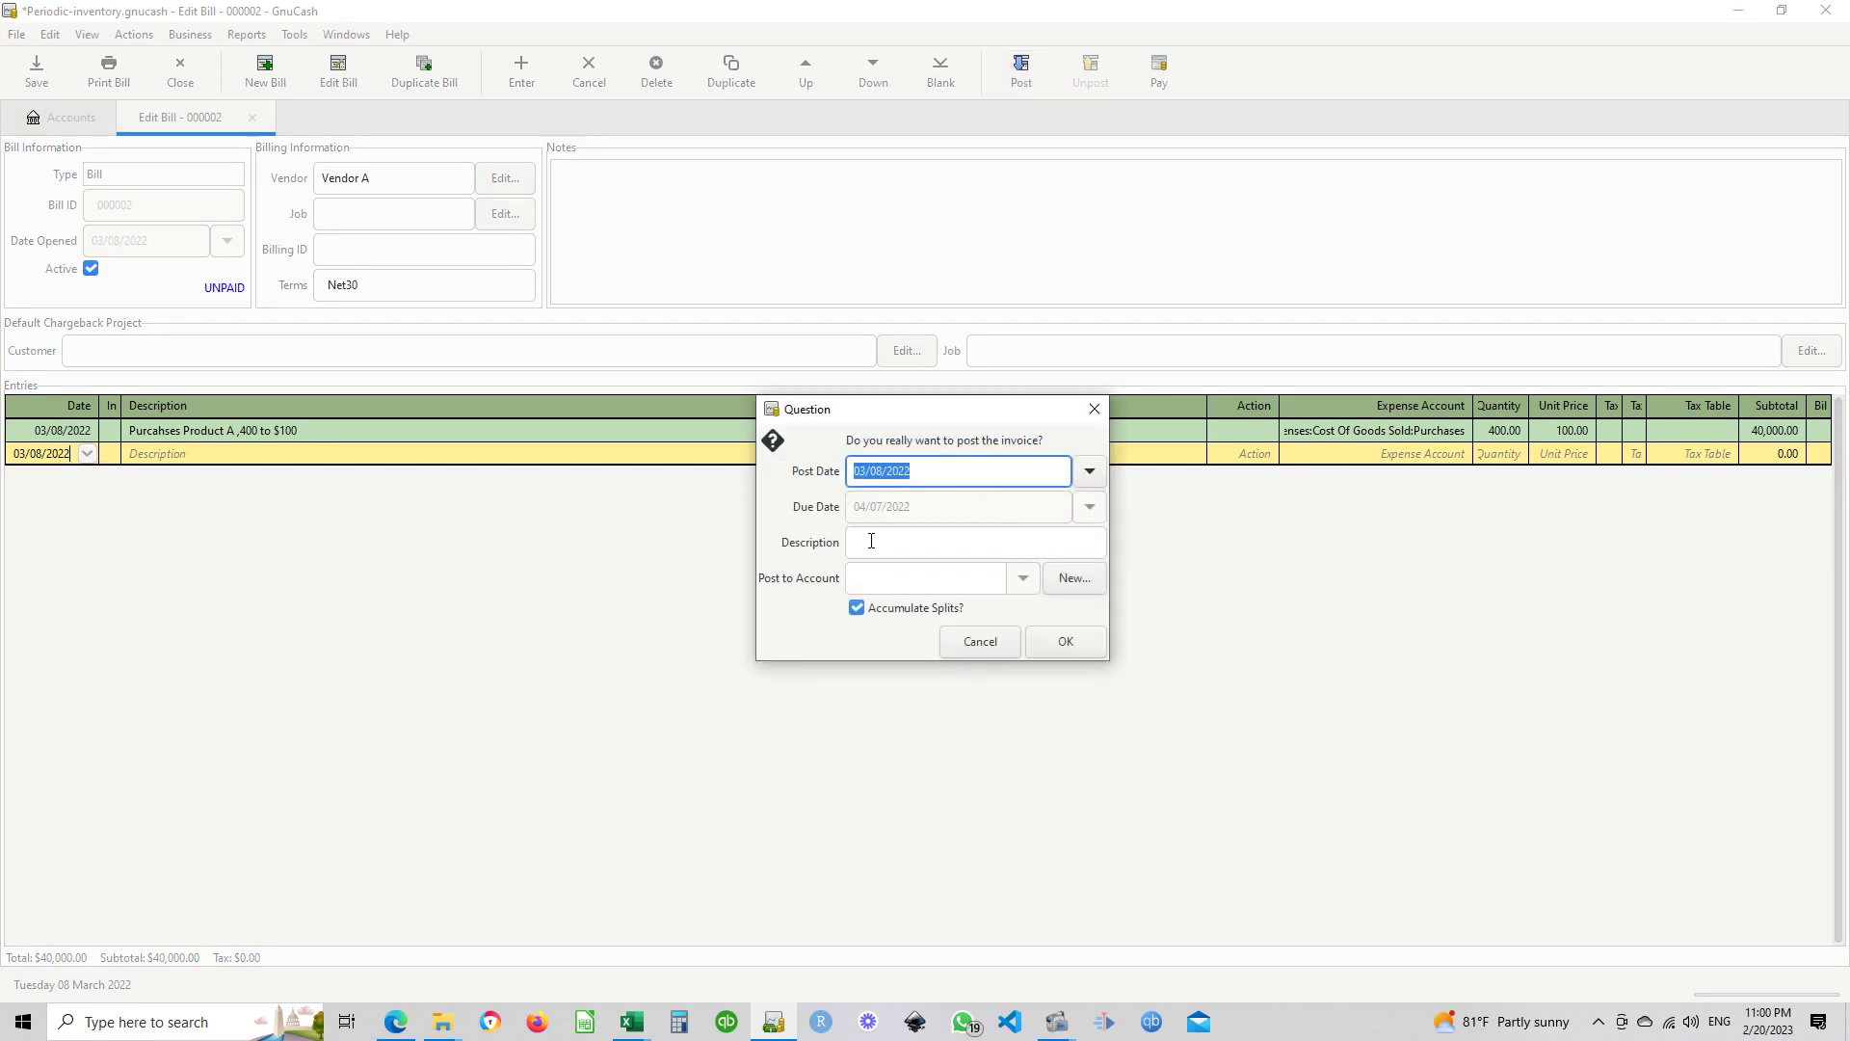
left_click(893, 578)
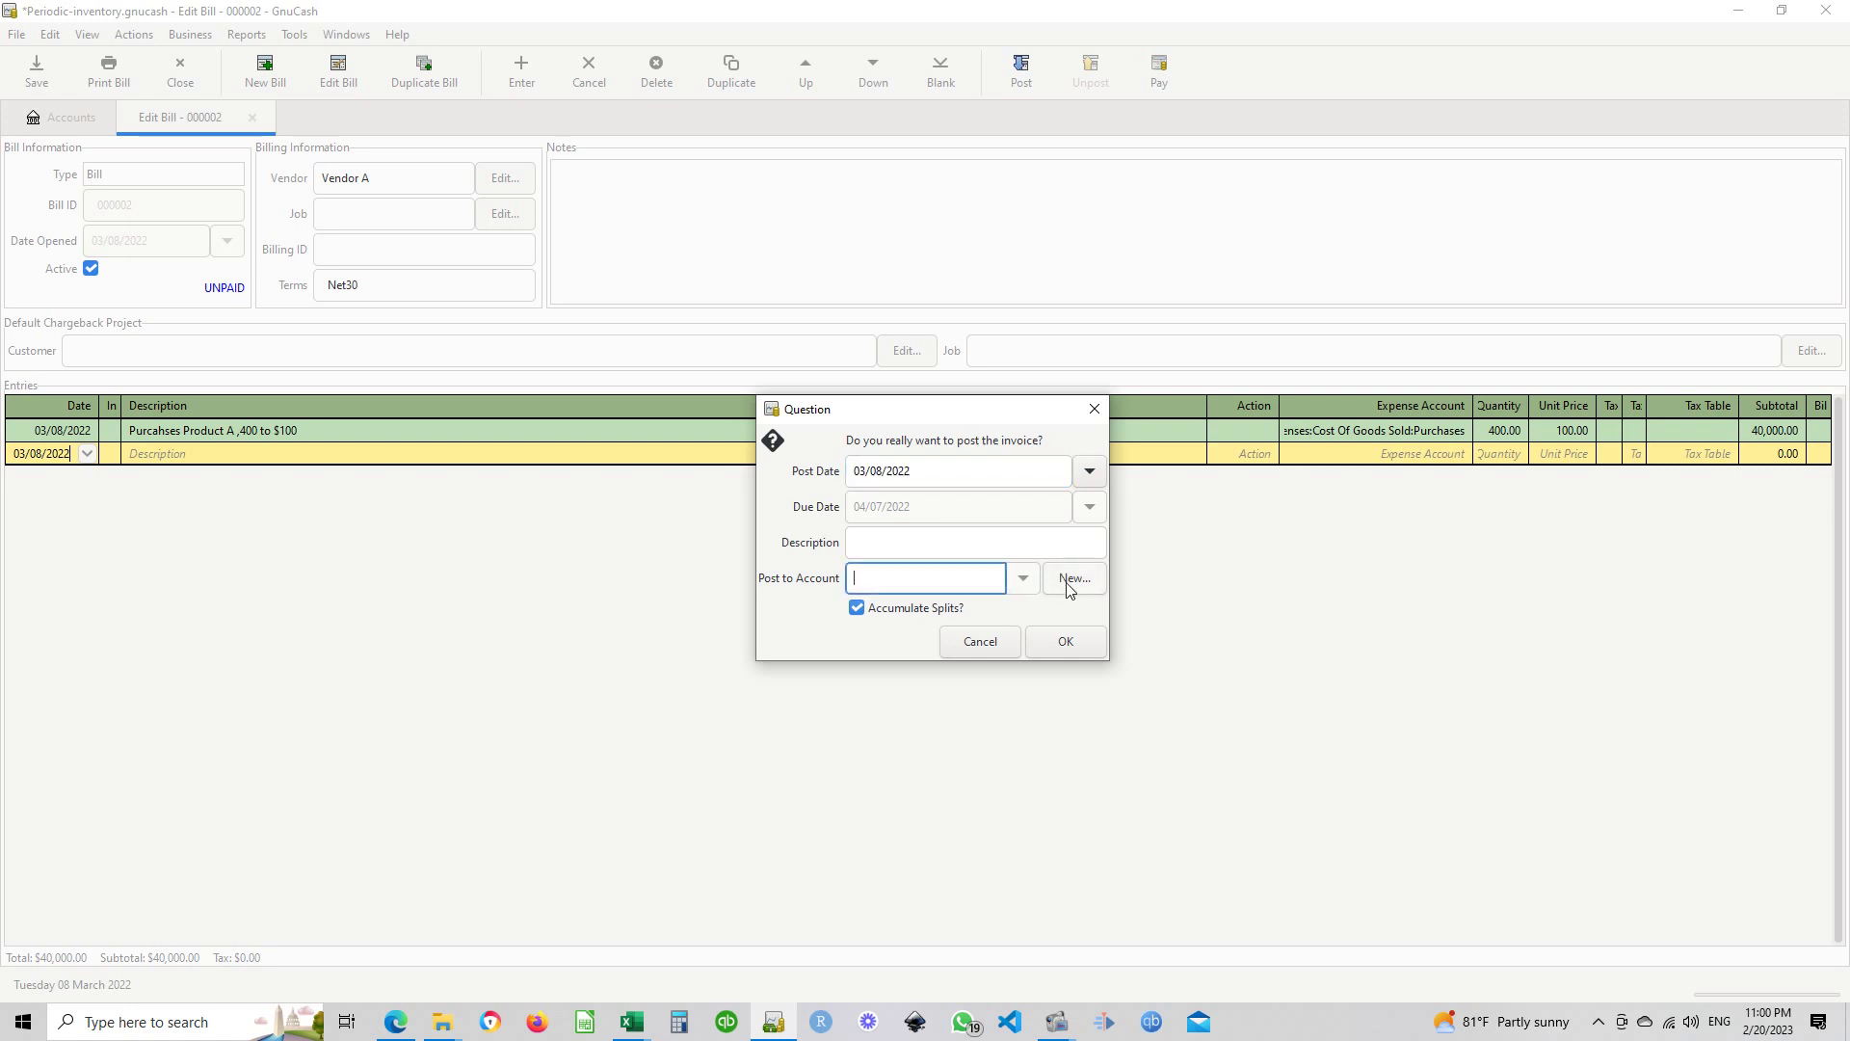
left_click(1070, 583)
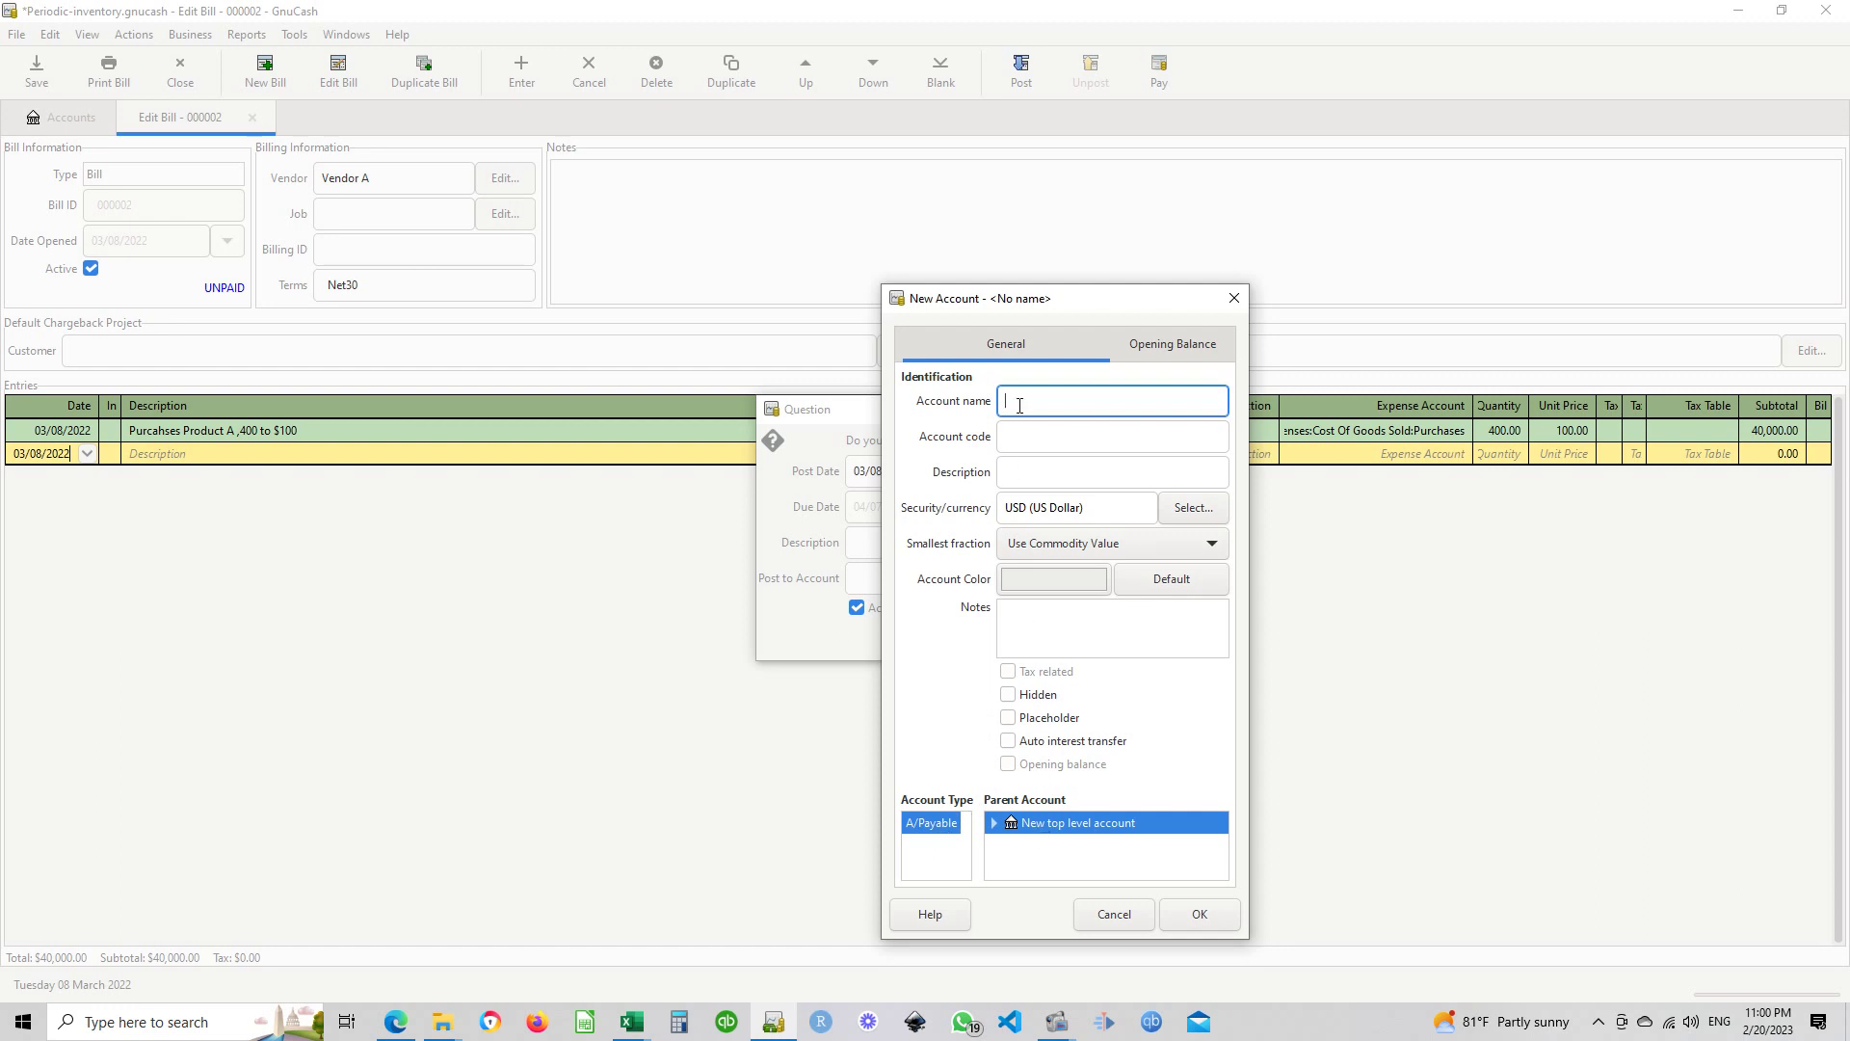
type("Vendor A")
left_click(1193, 916)
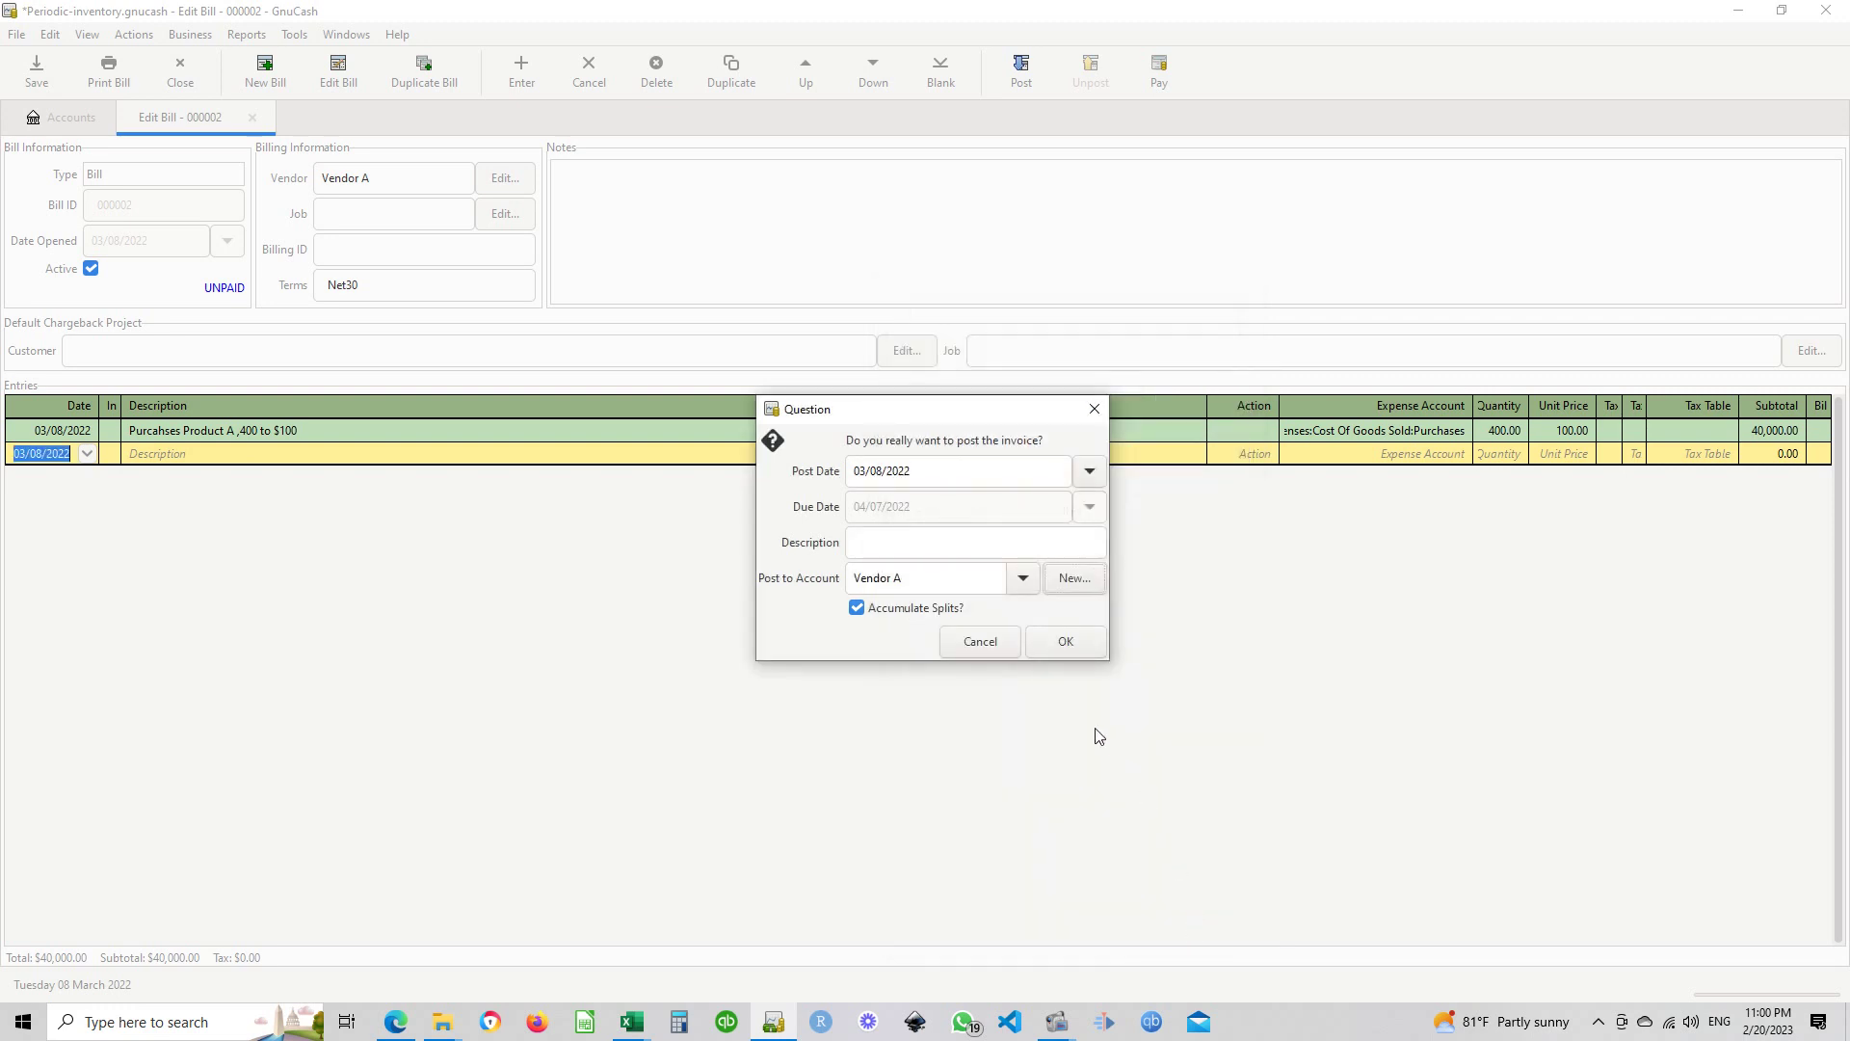
left_click(1066, 640)
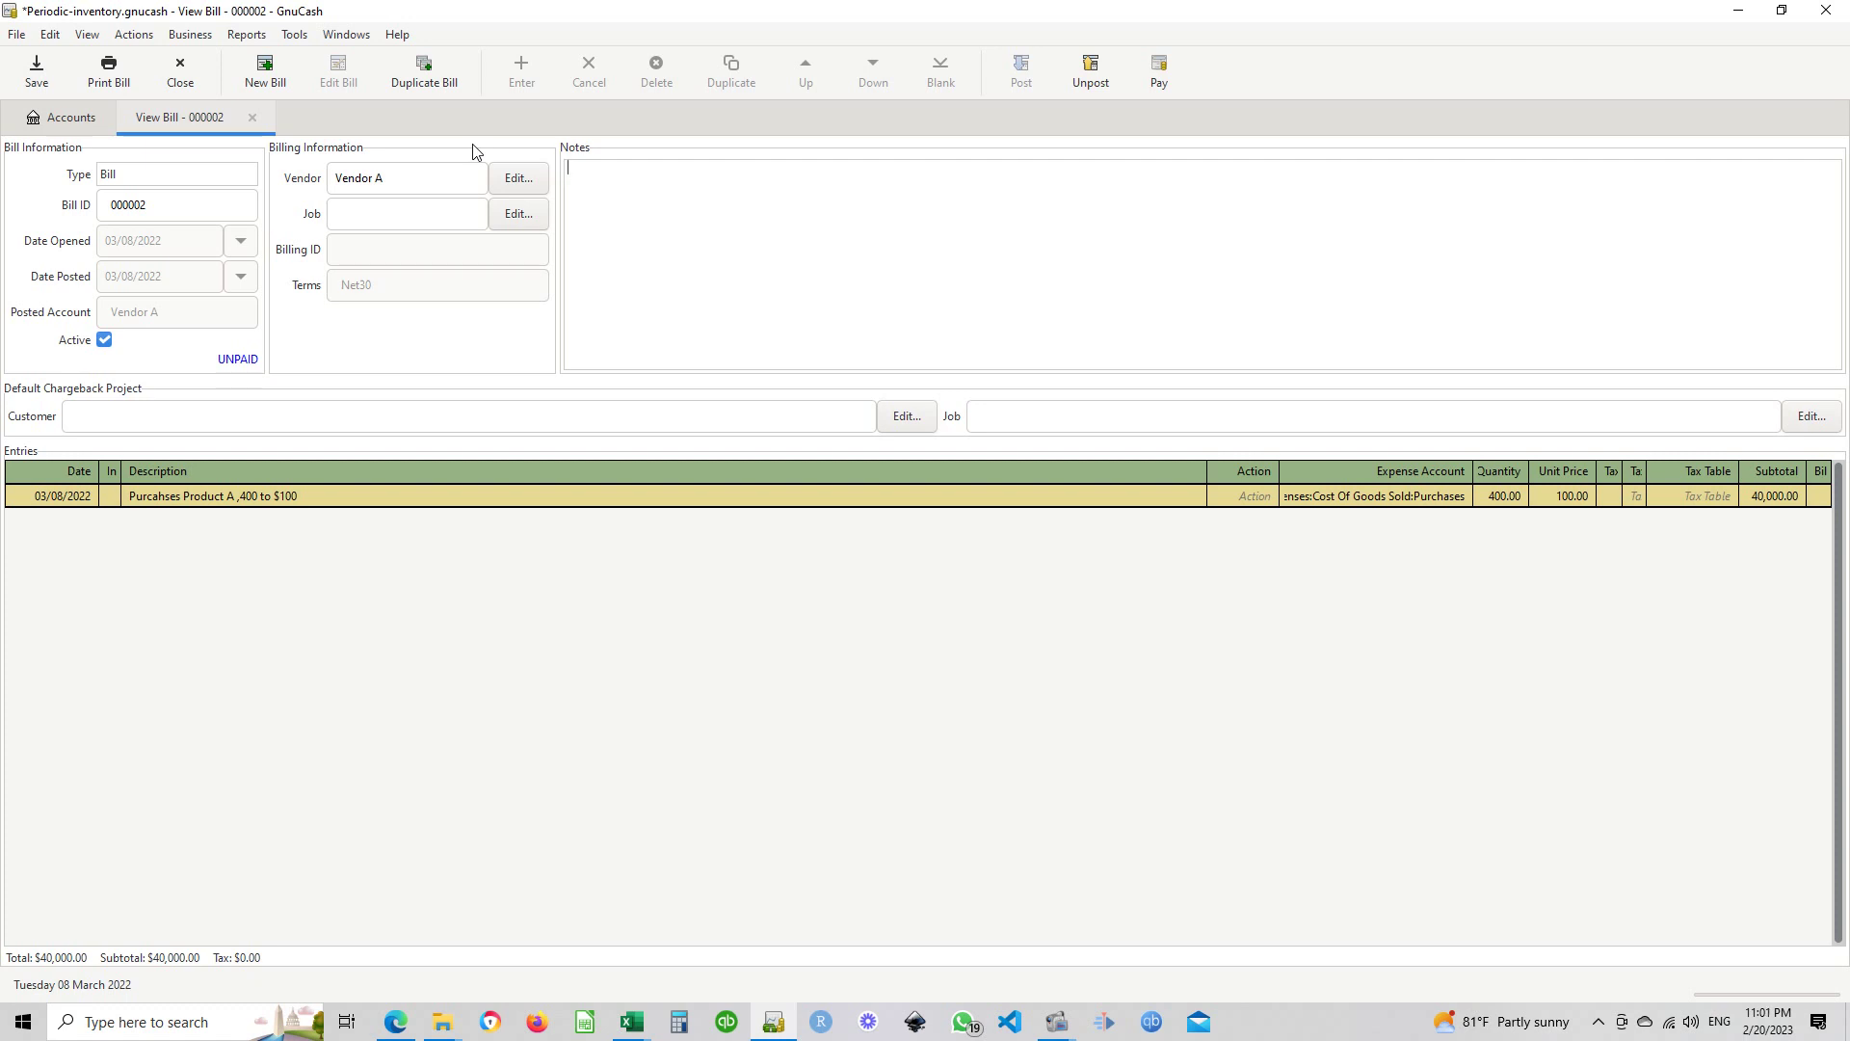
Save the GnuCash file and close the posted bill
key("ctrl+s")
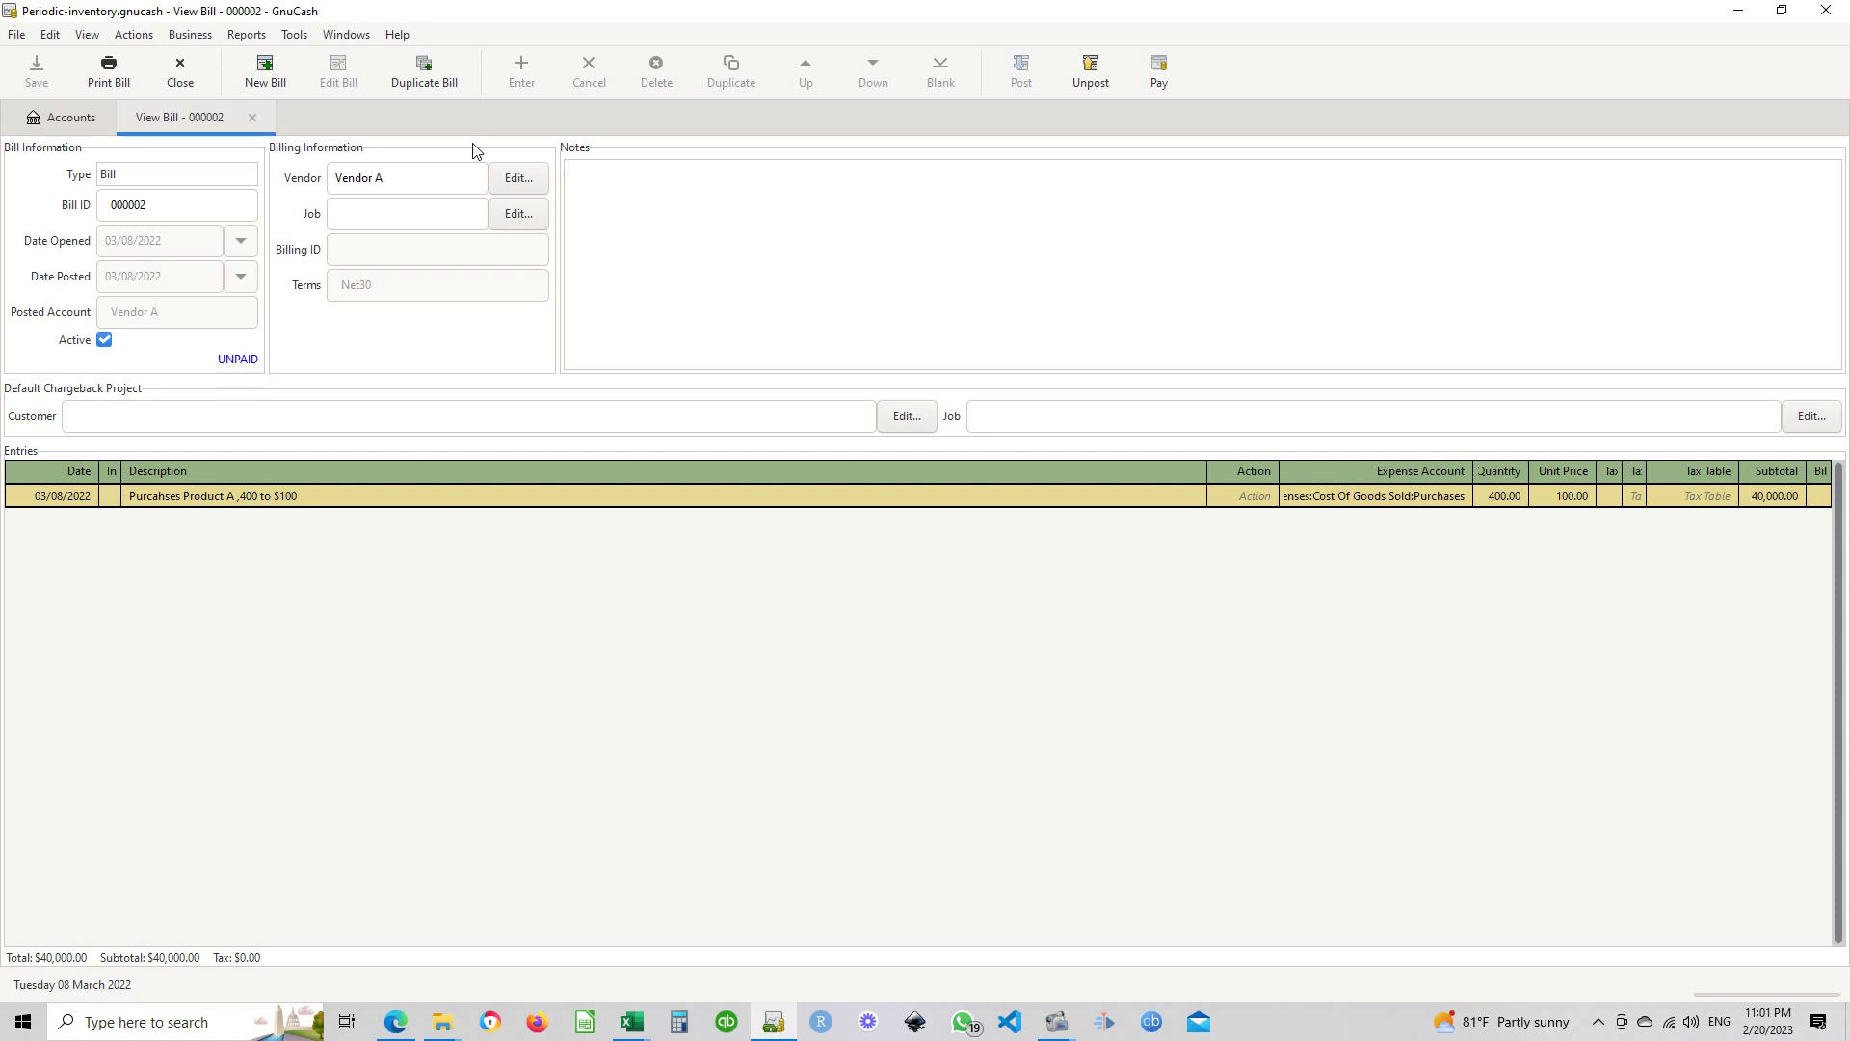
left_click(253, 118)
left_click(254, 118)
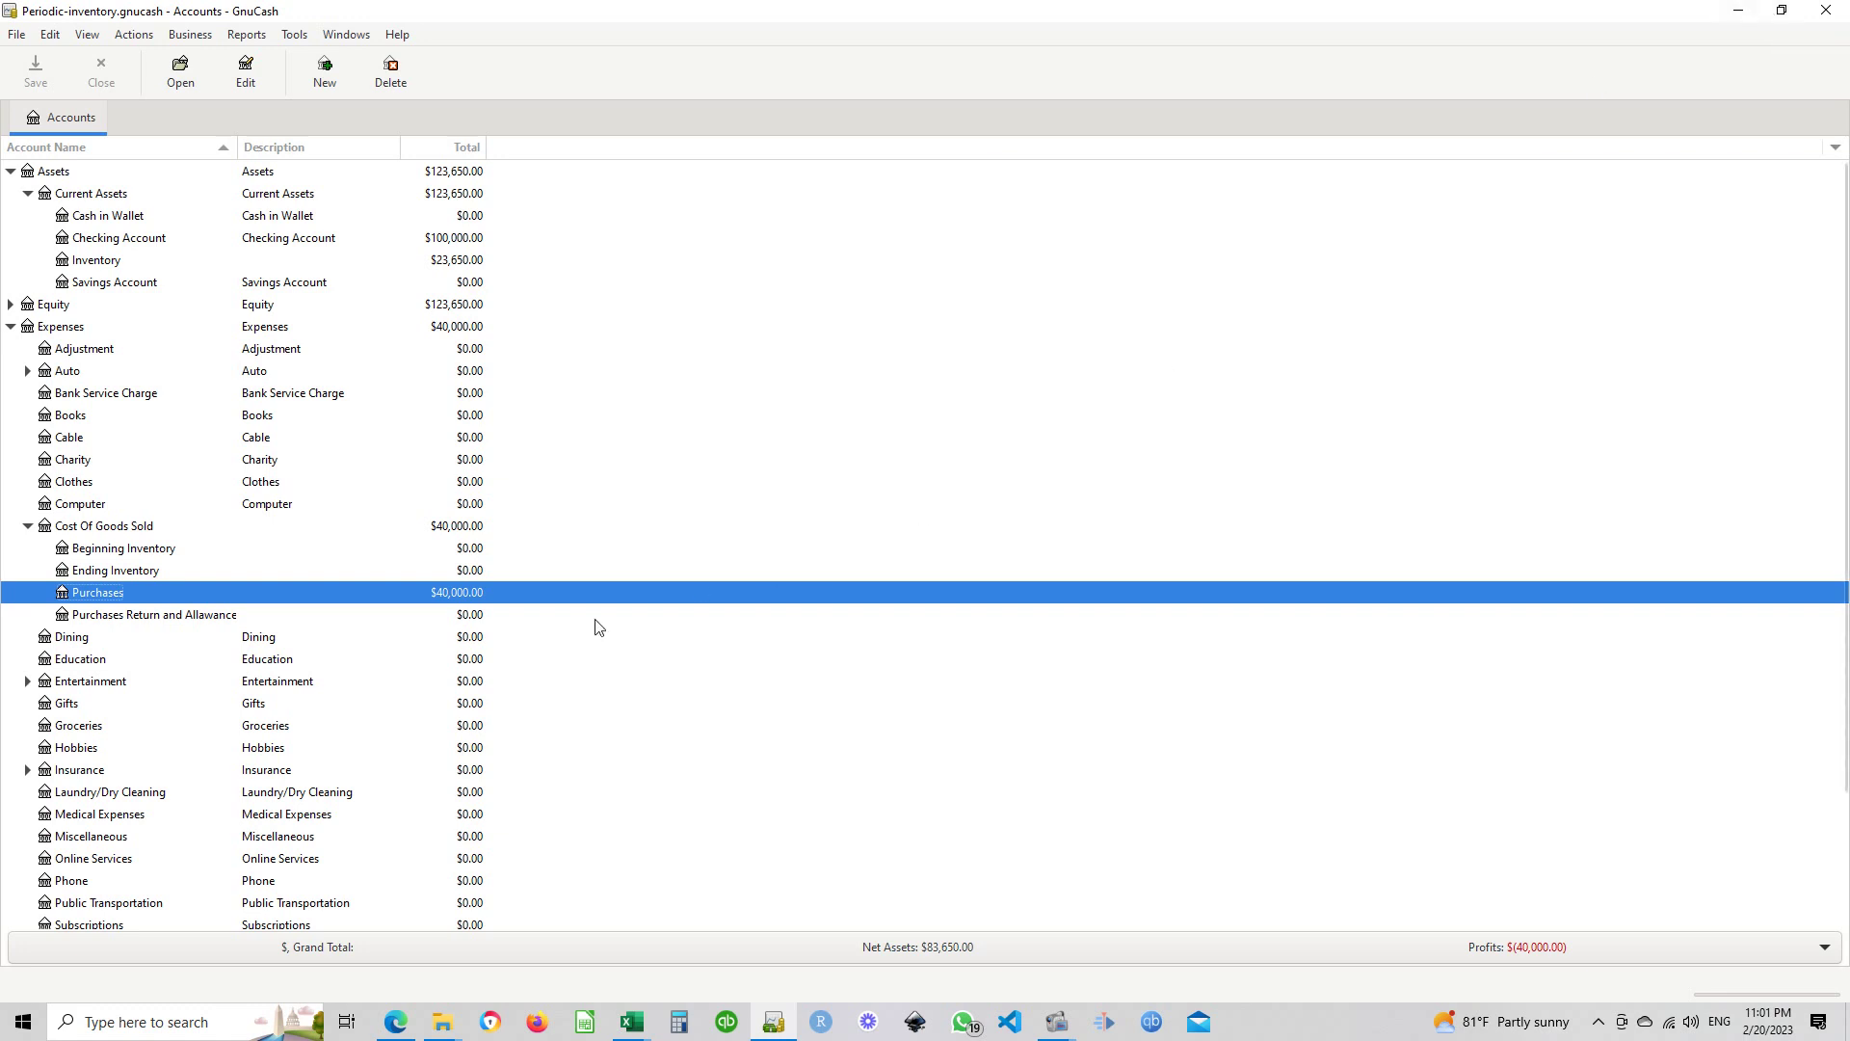
Examine the account tree down to the Vendor A account, including the expanded Liabilities subaccounts and the Cost Of Goods Sold balances
scroll(289, 828, "down", 5)
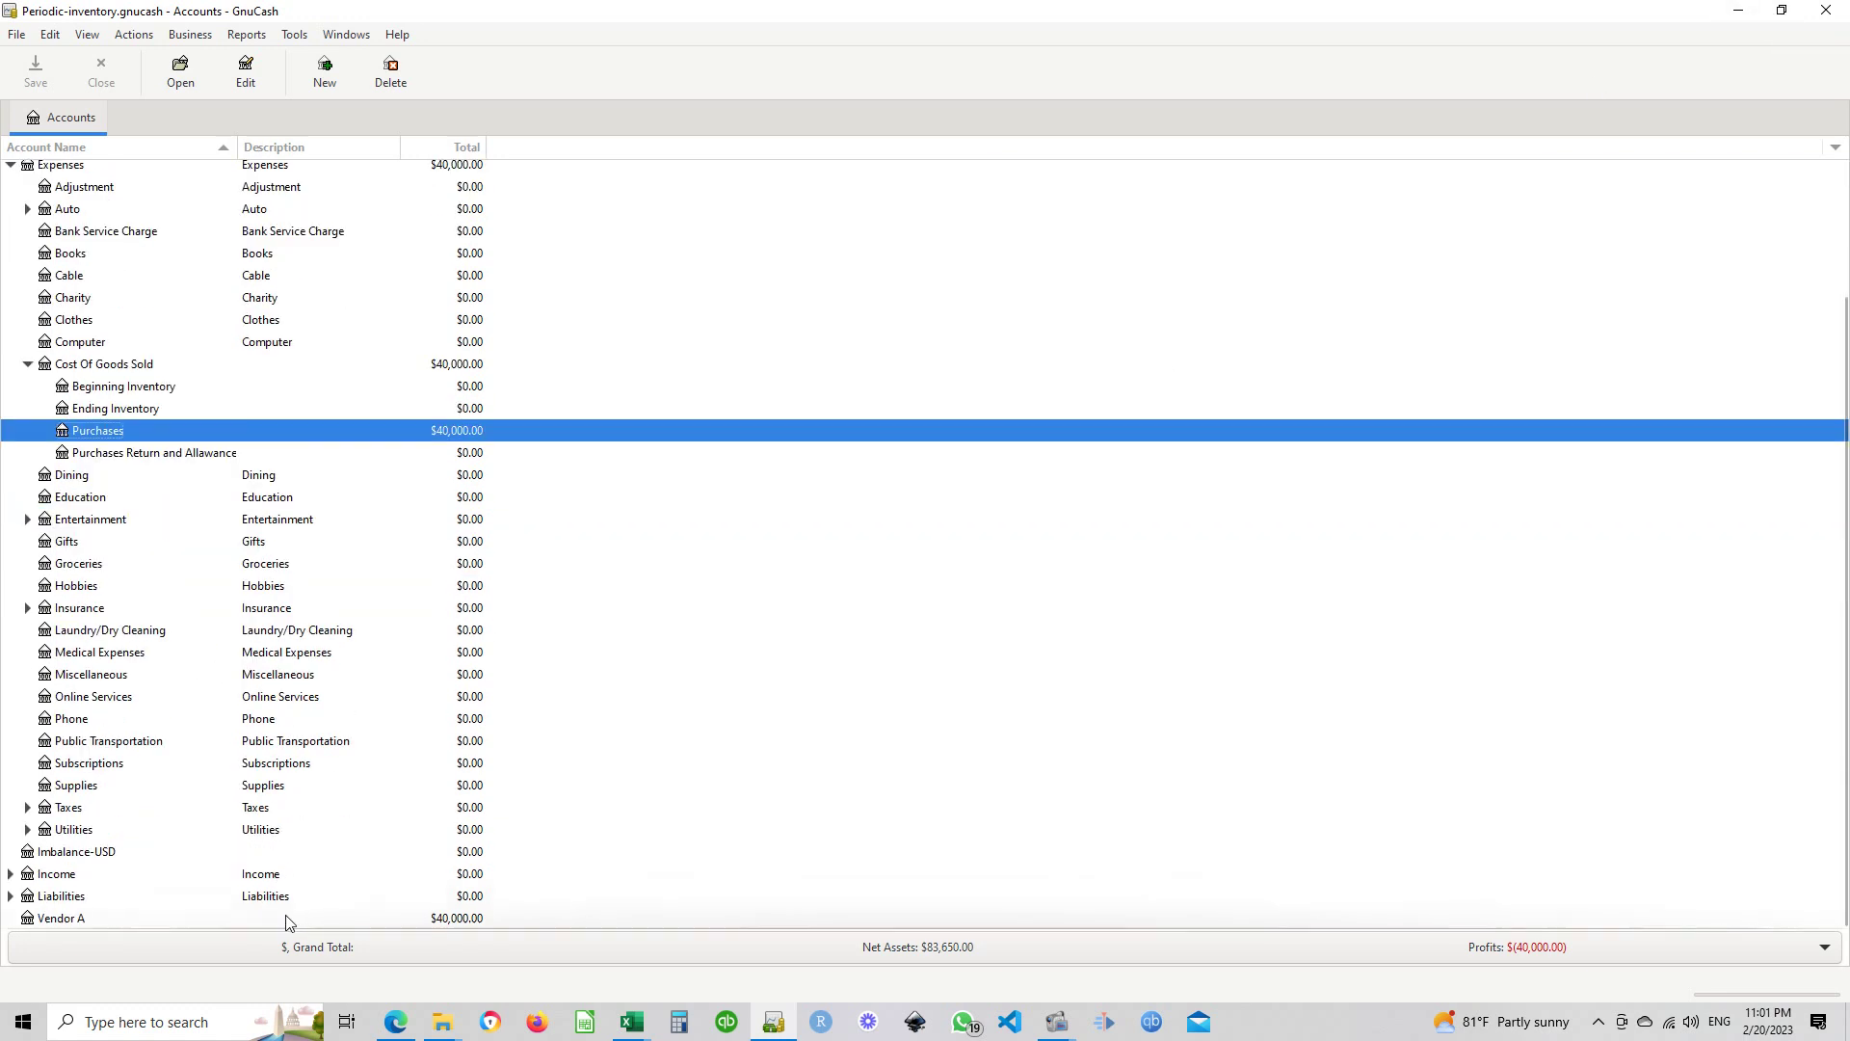
left_click(360, 896)
left_click(64, 919)
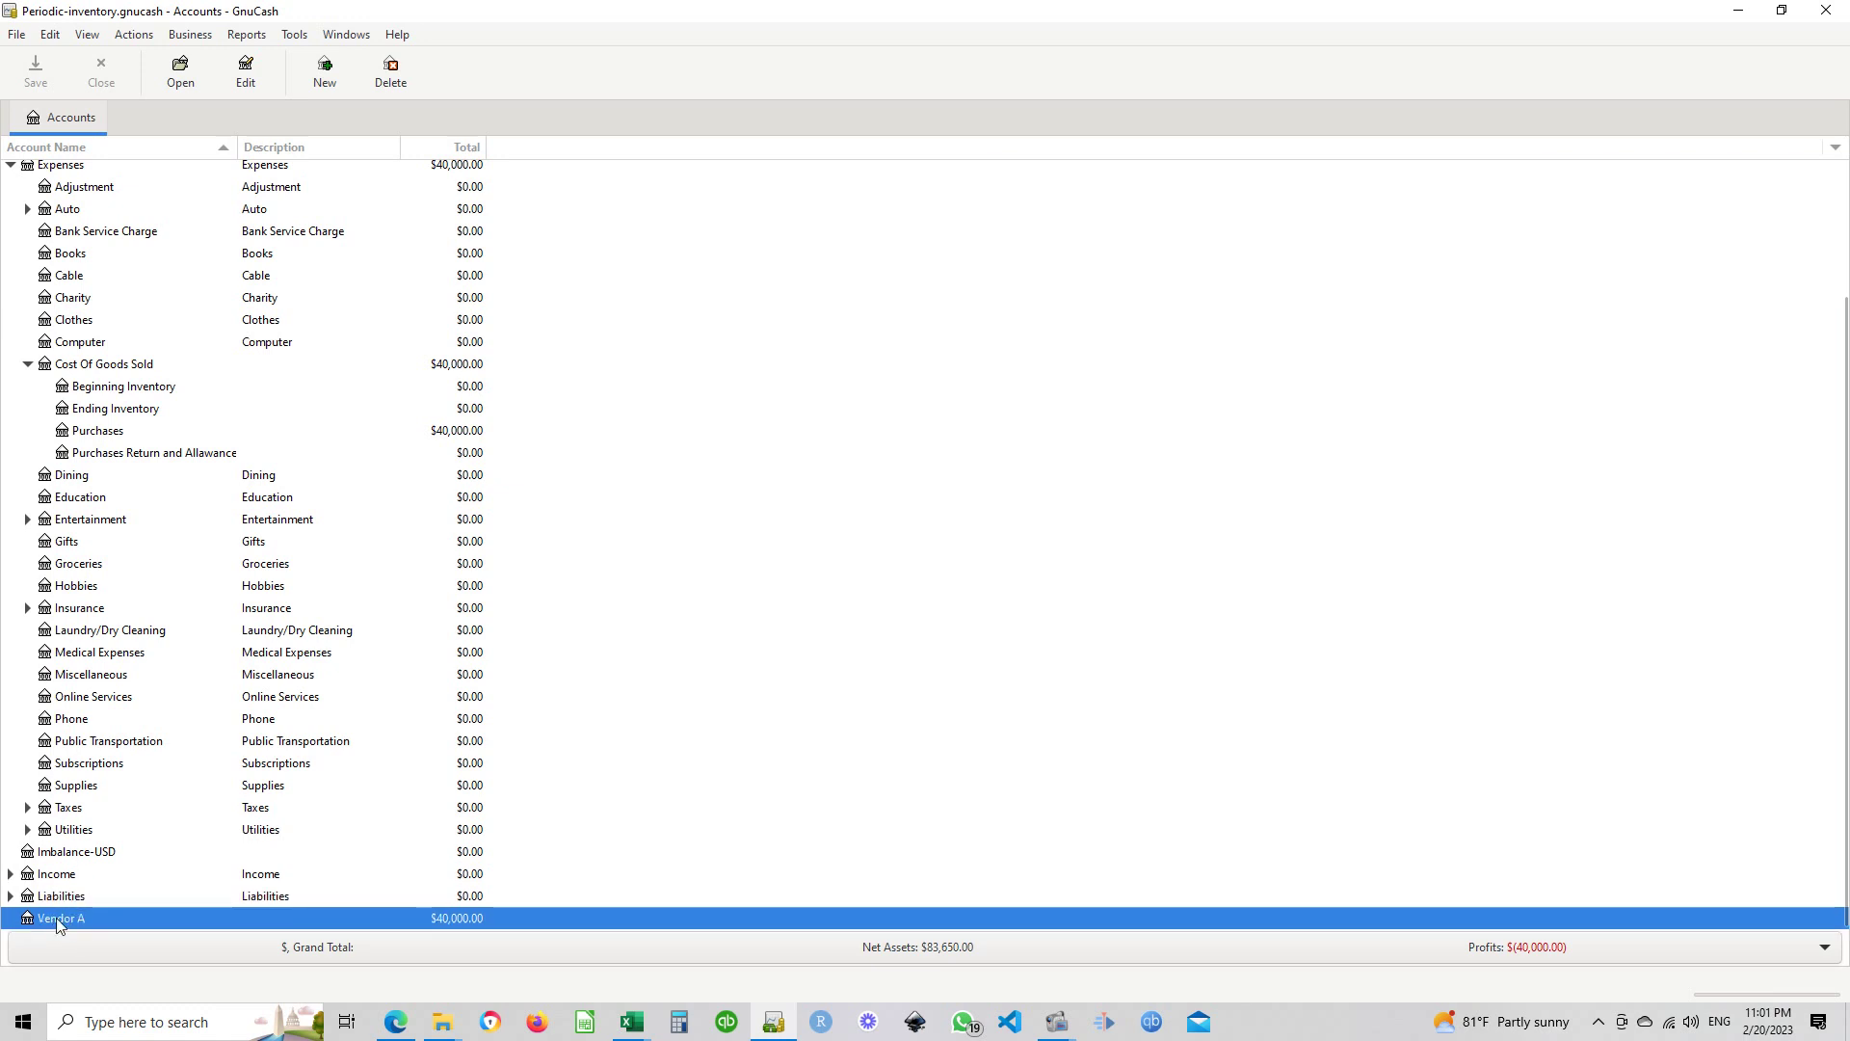
left_click(11, 896)
left_click(136, 919)
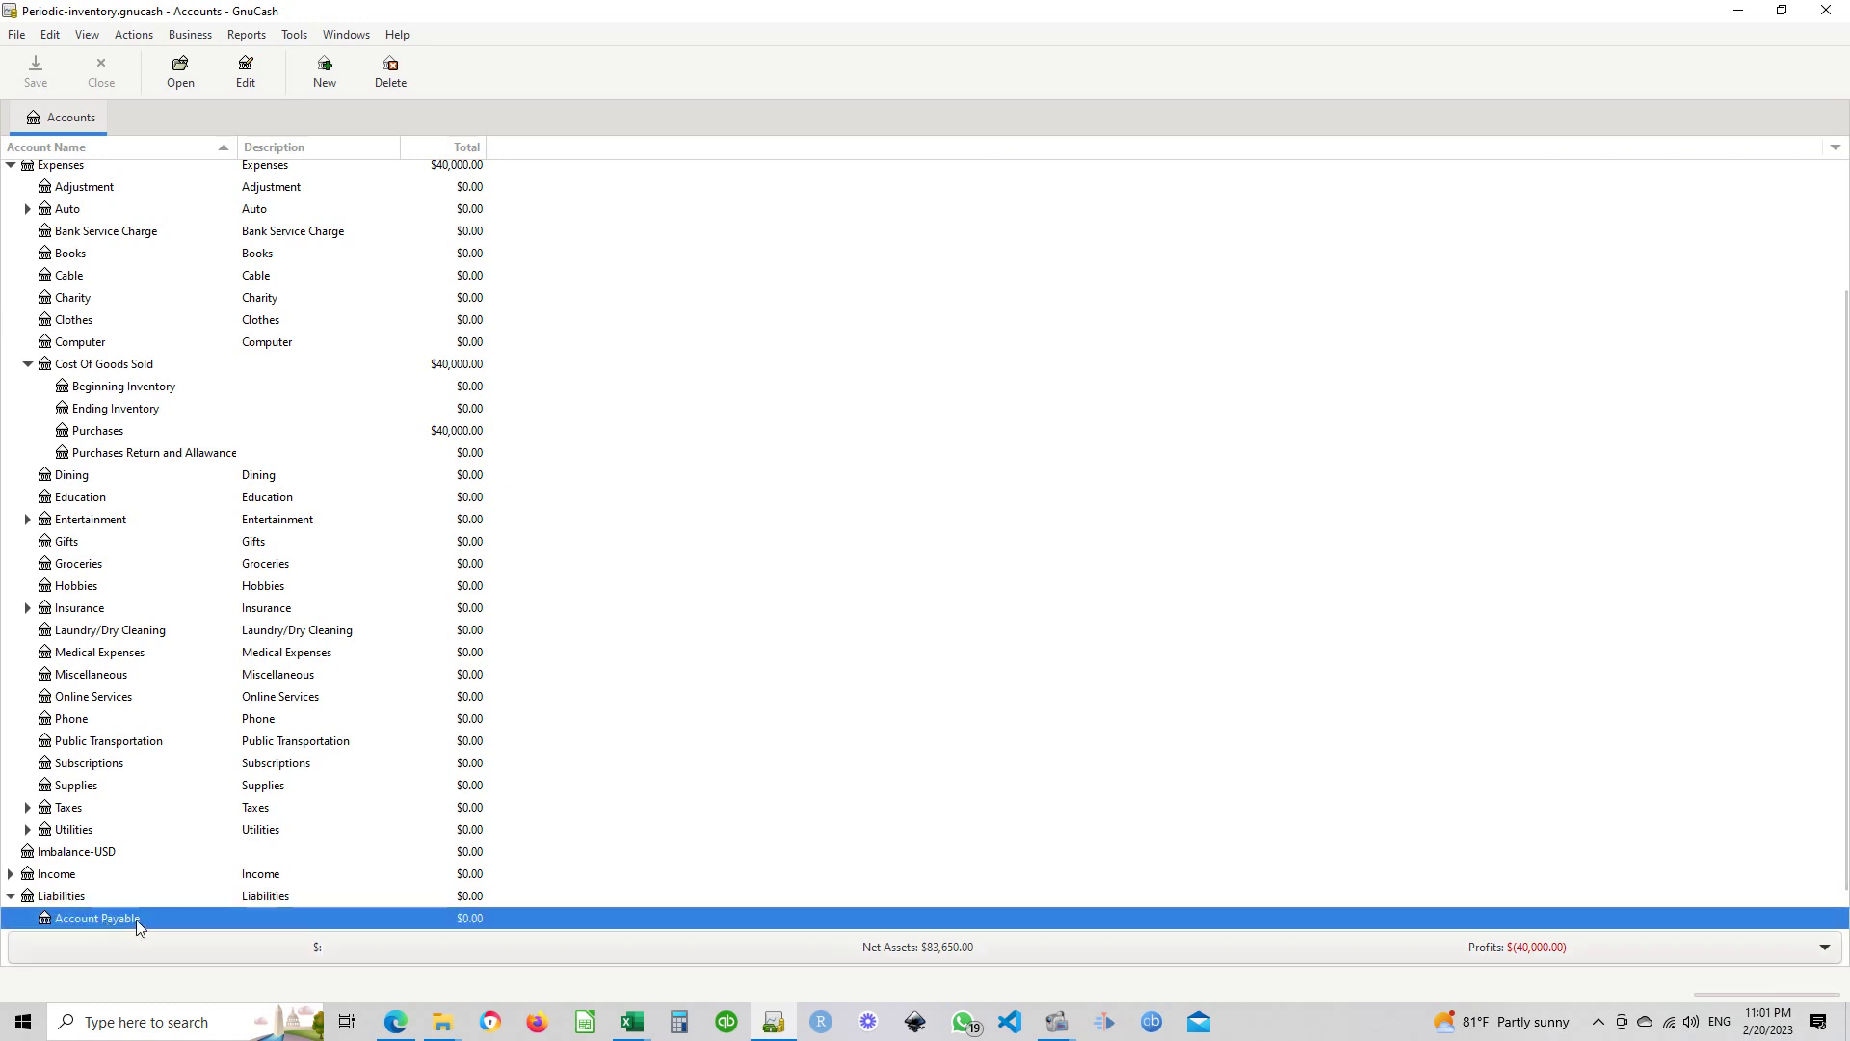
scroll(144, 923, "down", 1)
left_click(108, 898)
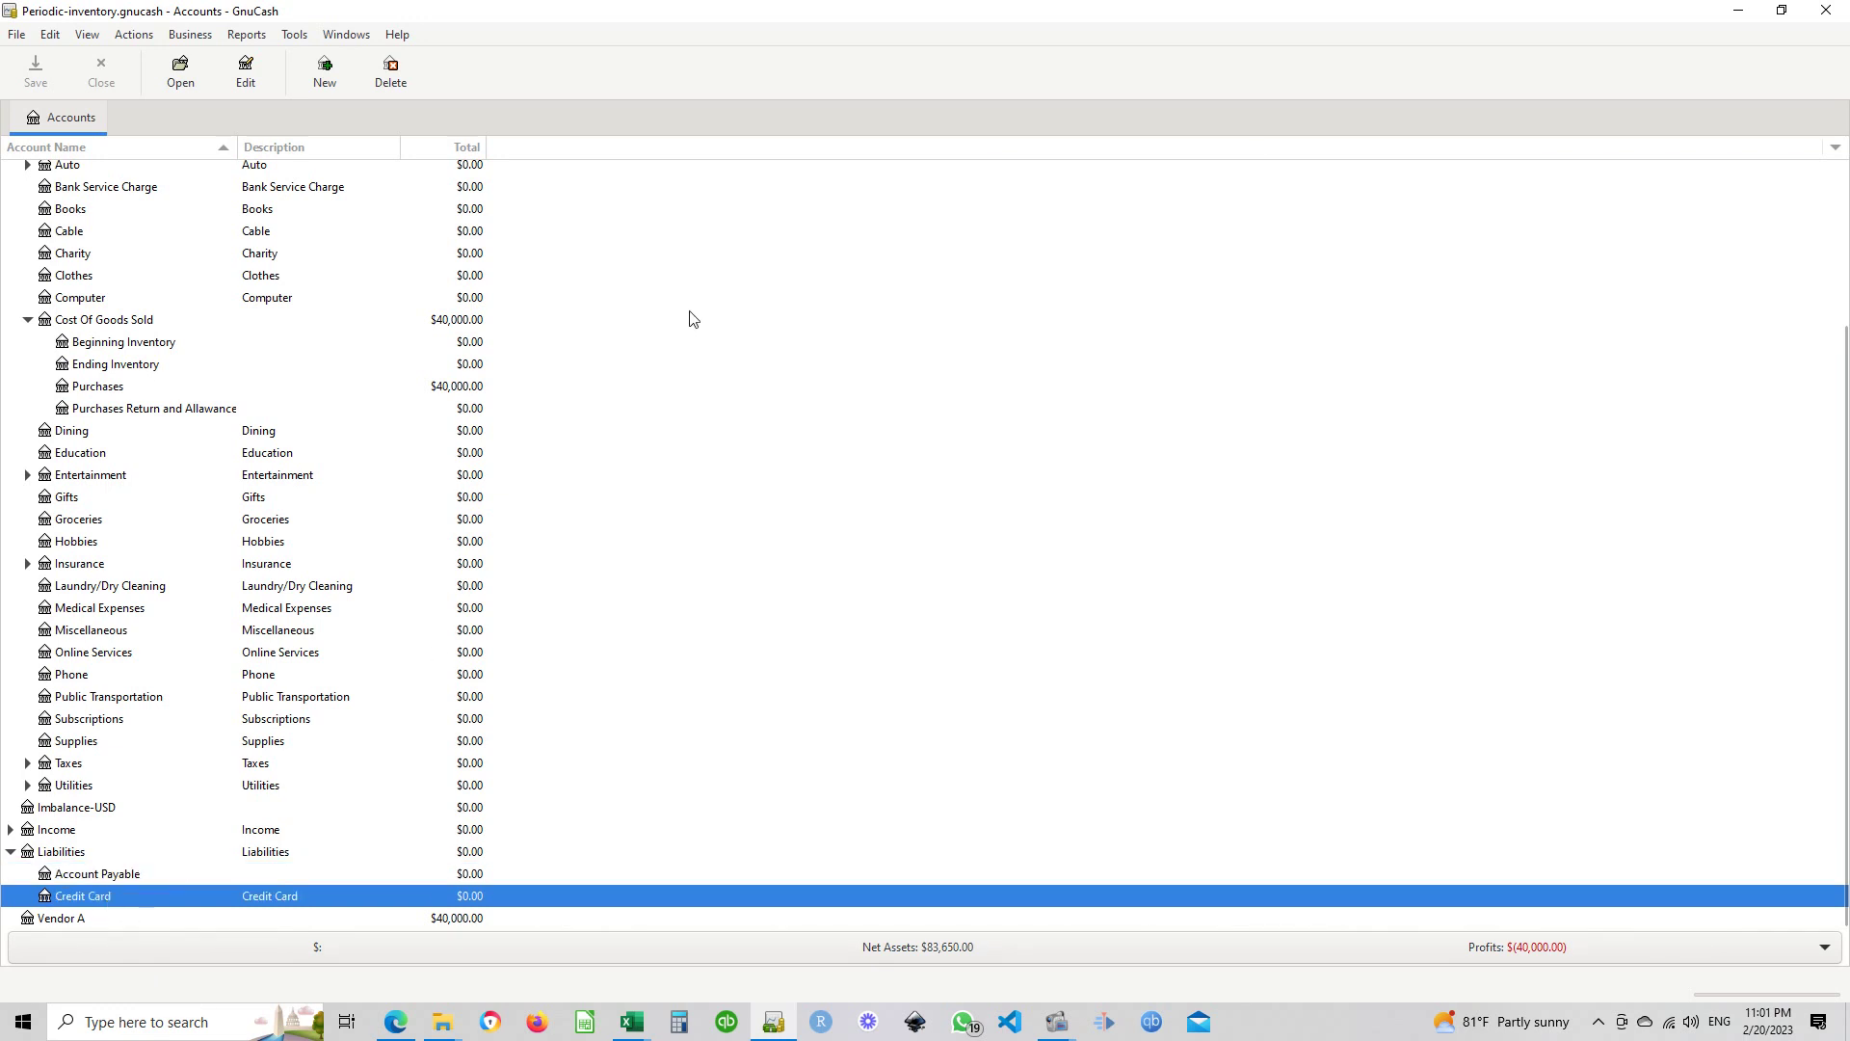
left_click(1739, 14)
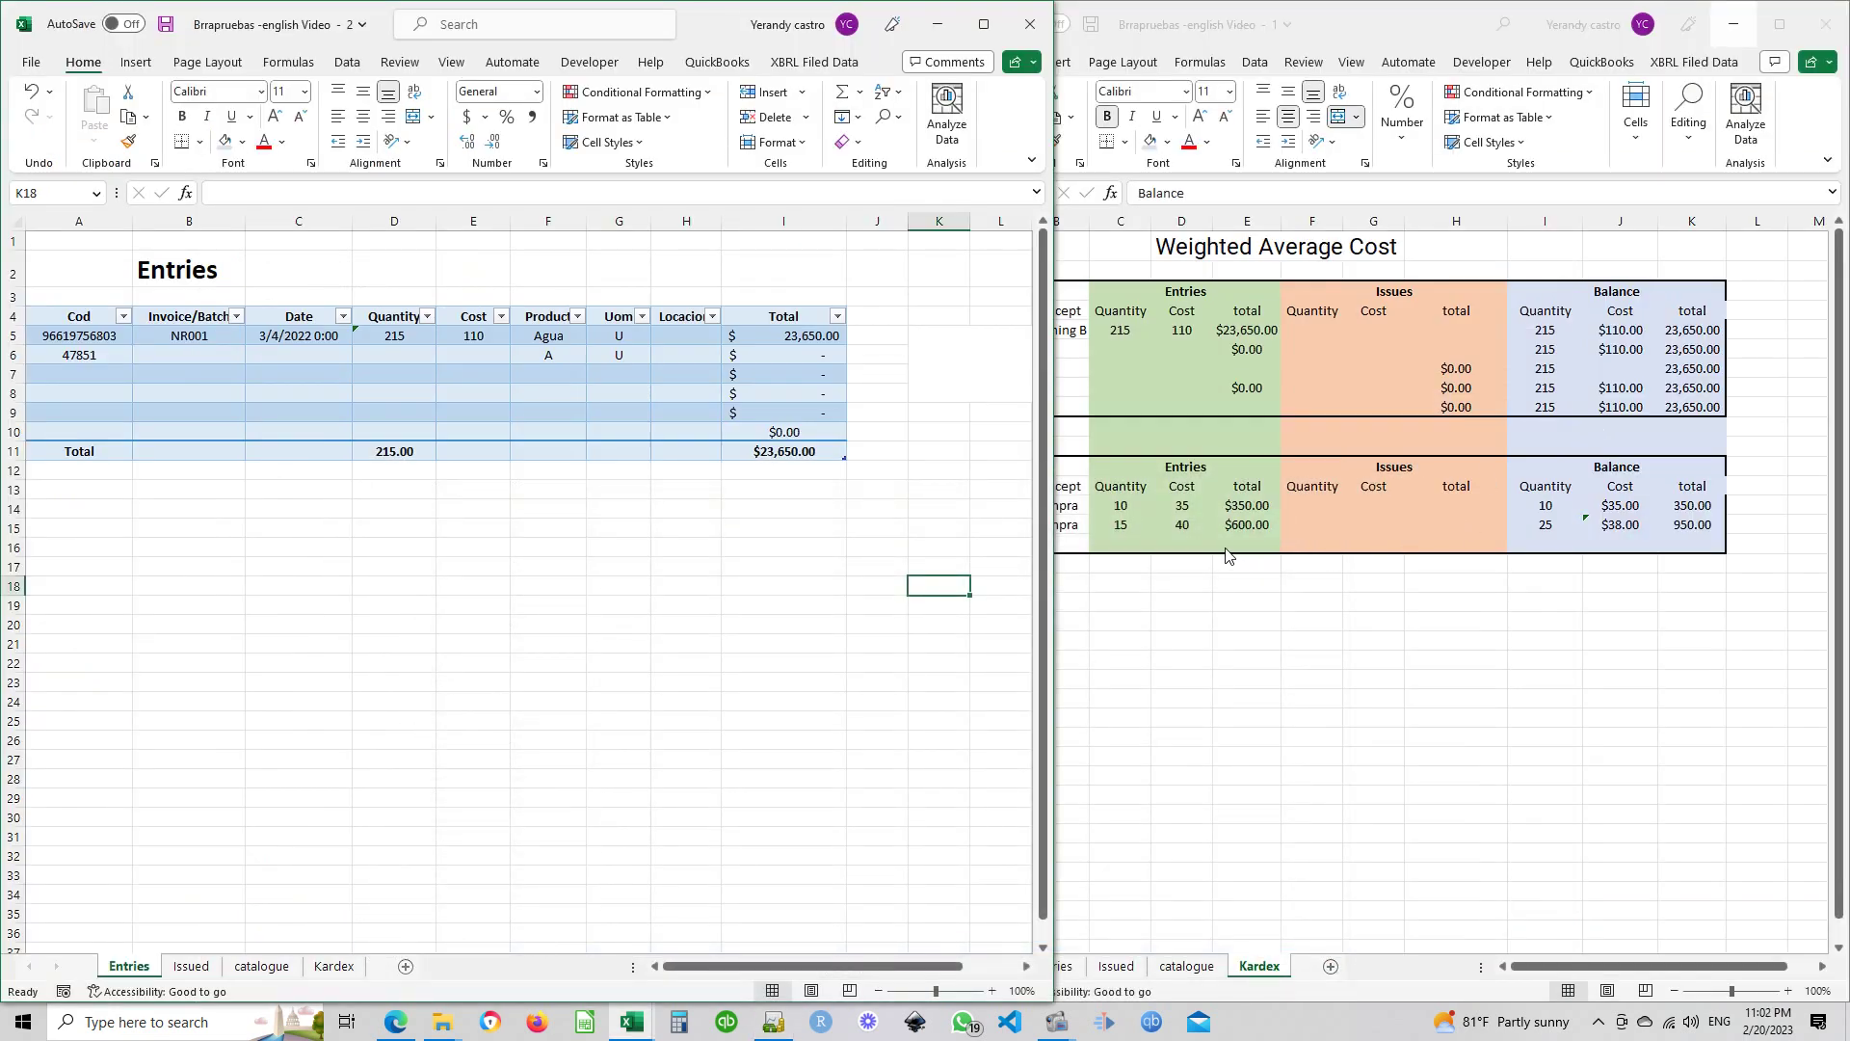
key("alt+Tab")
scroll(724, 762, "up", 3)
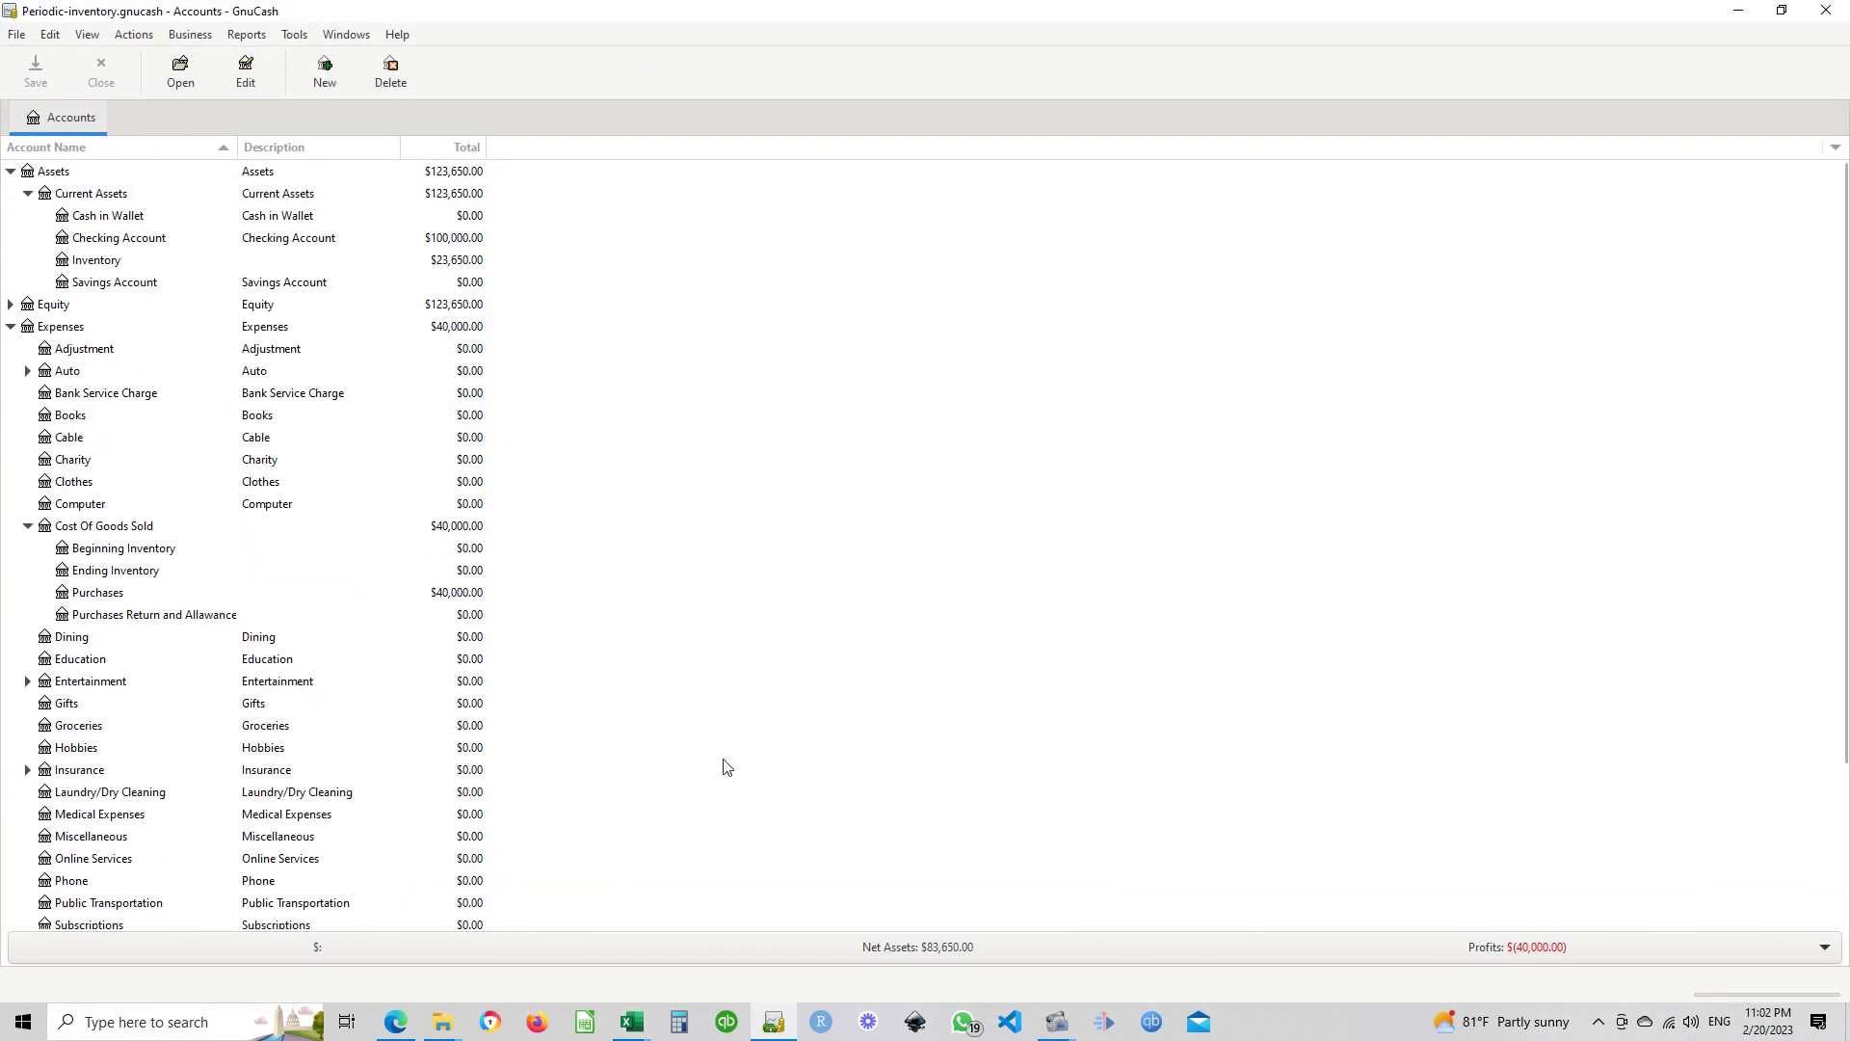
scroll(826, 533, "down", 3)
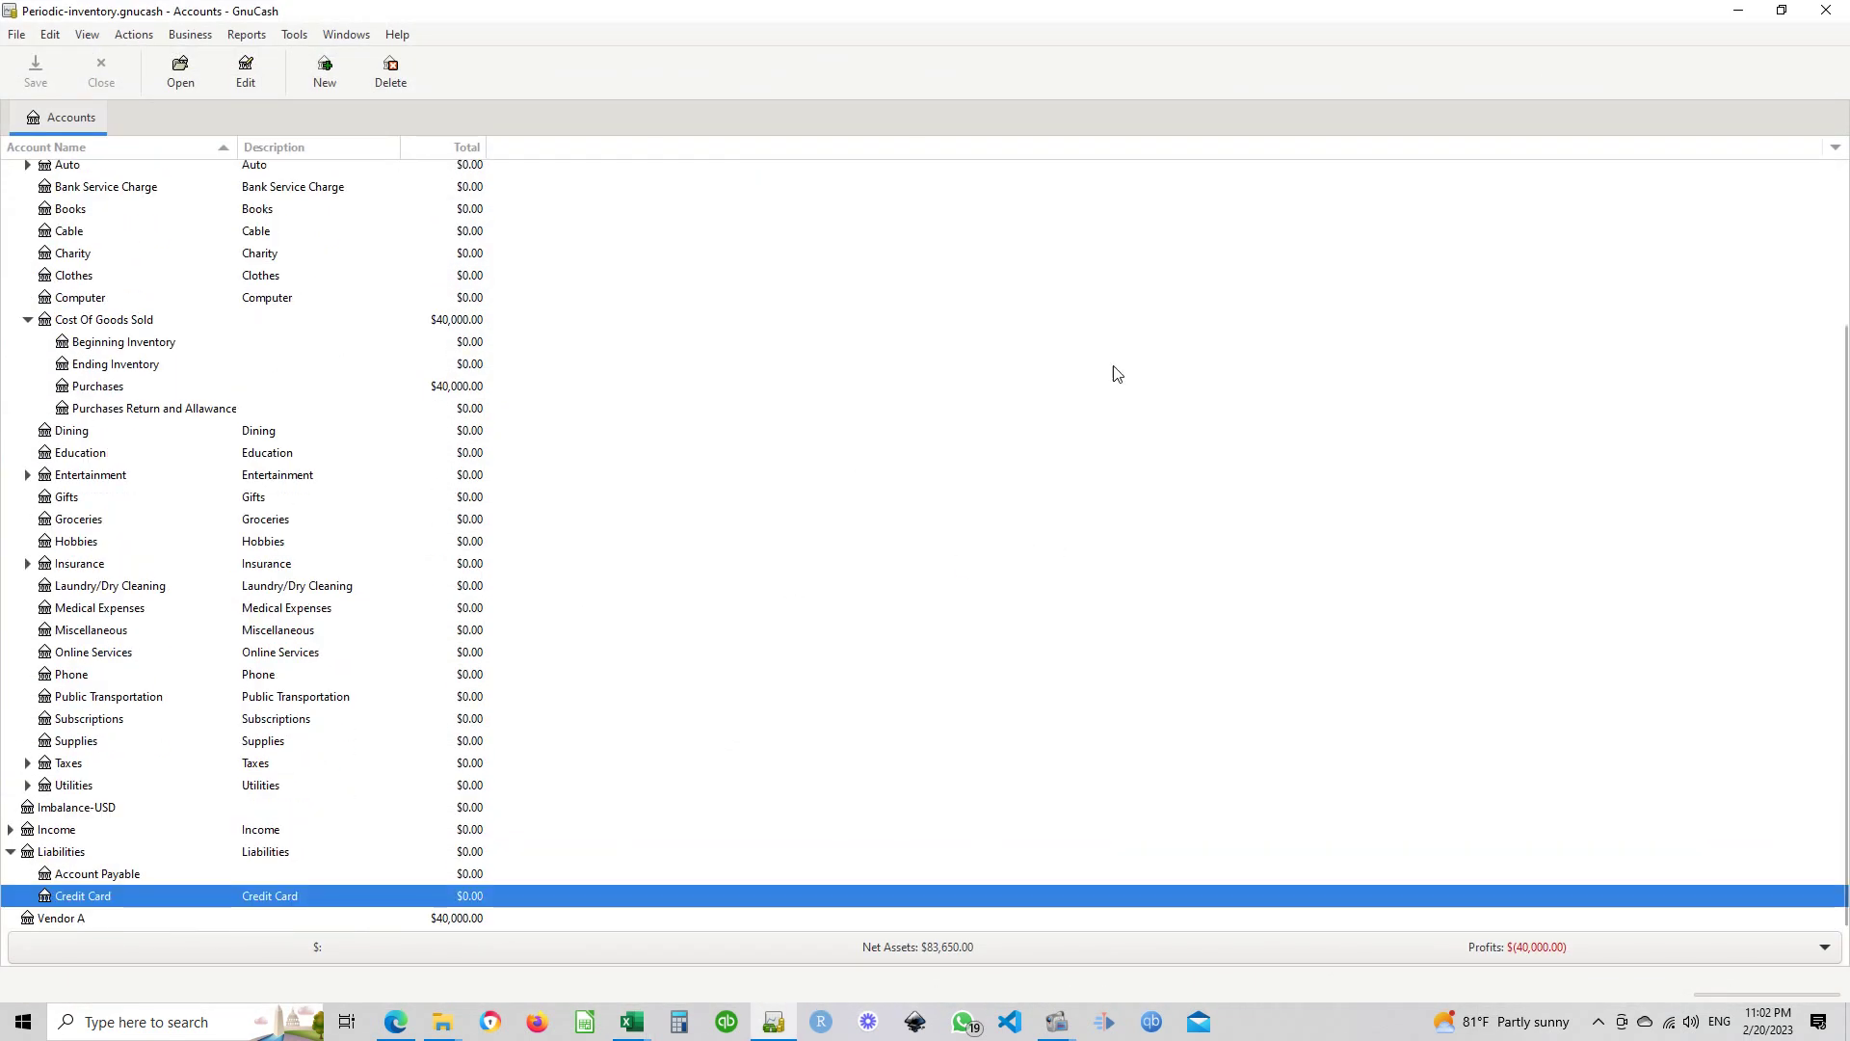
Switch to the Excel stock card and enter the date 3/8/2022 in product A's row below the opening balance
left_click(1740, 11)
left_click(1228, 356)
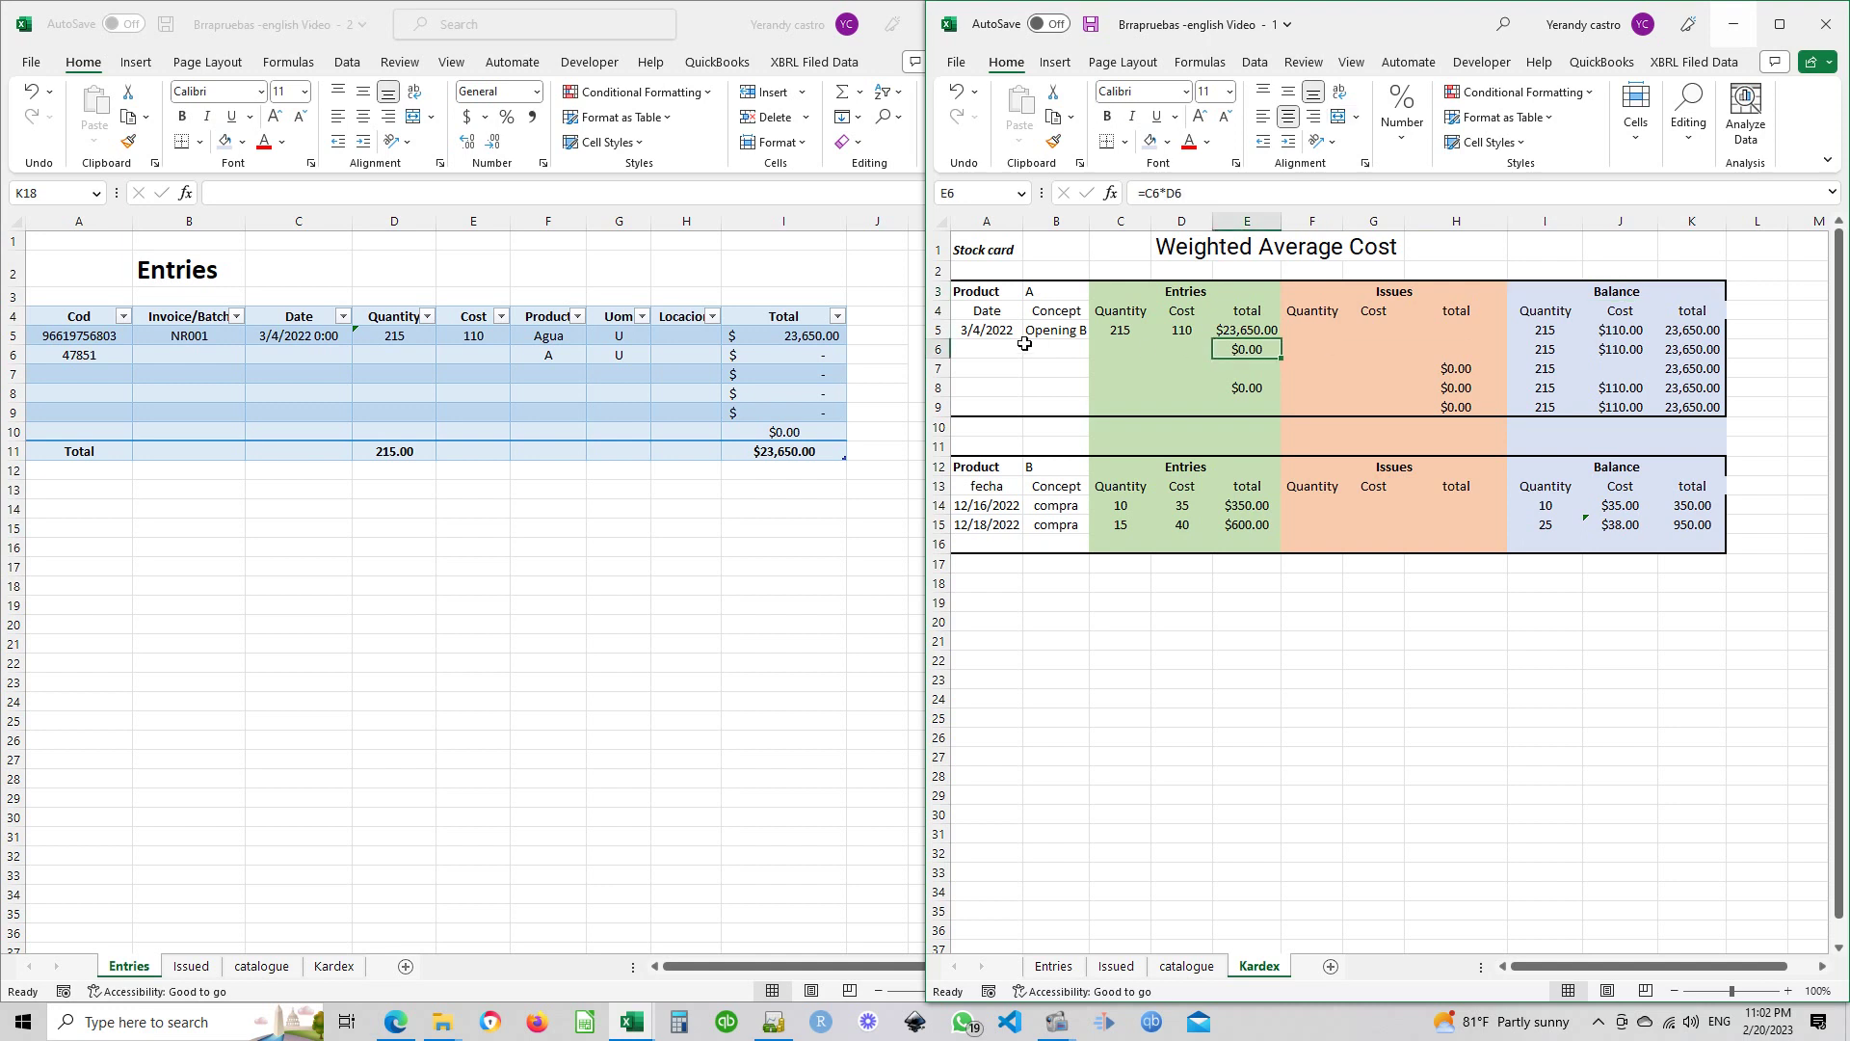
left_click(1012, 349)
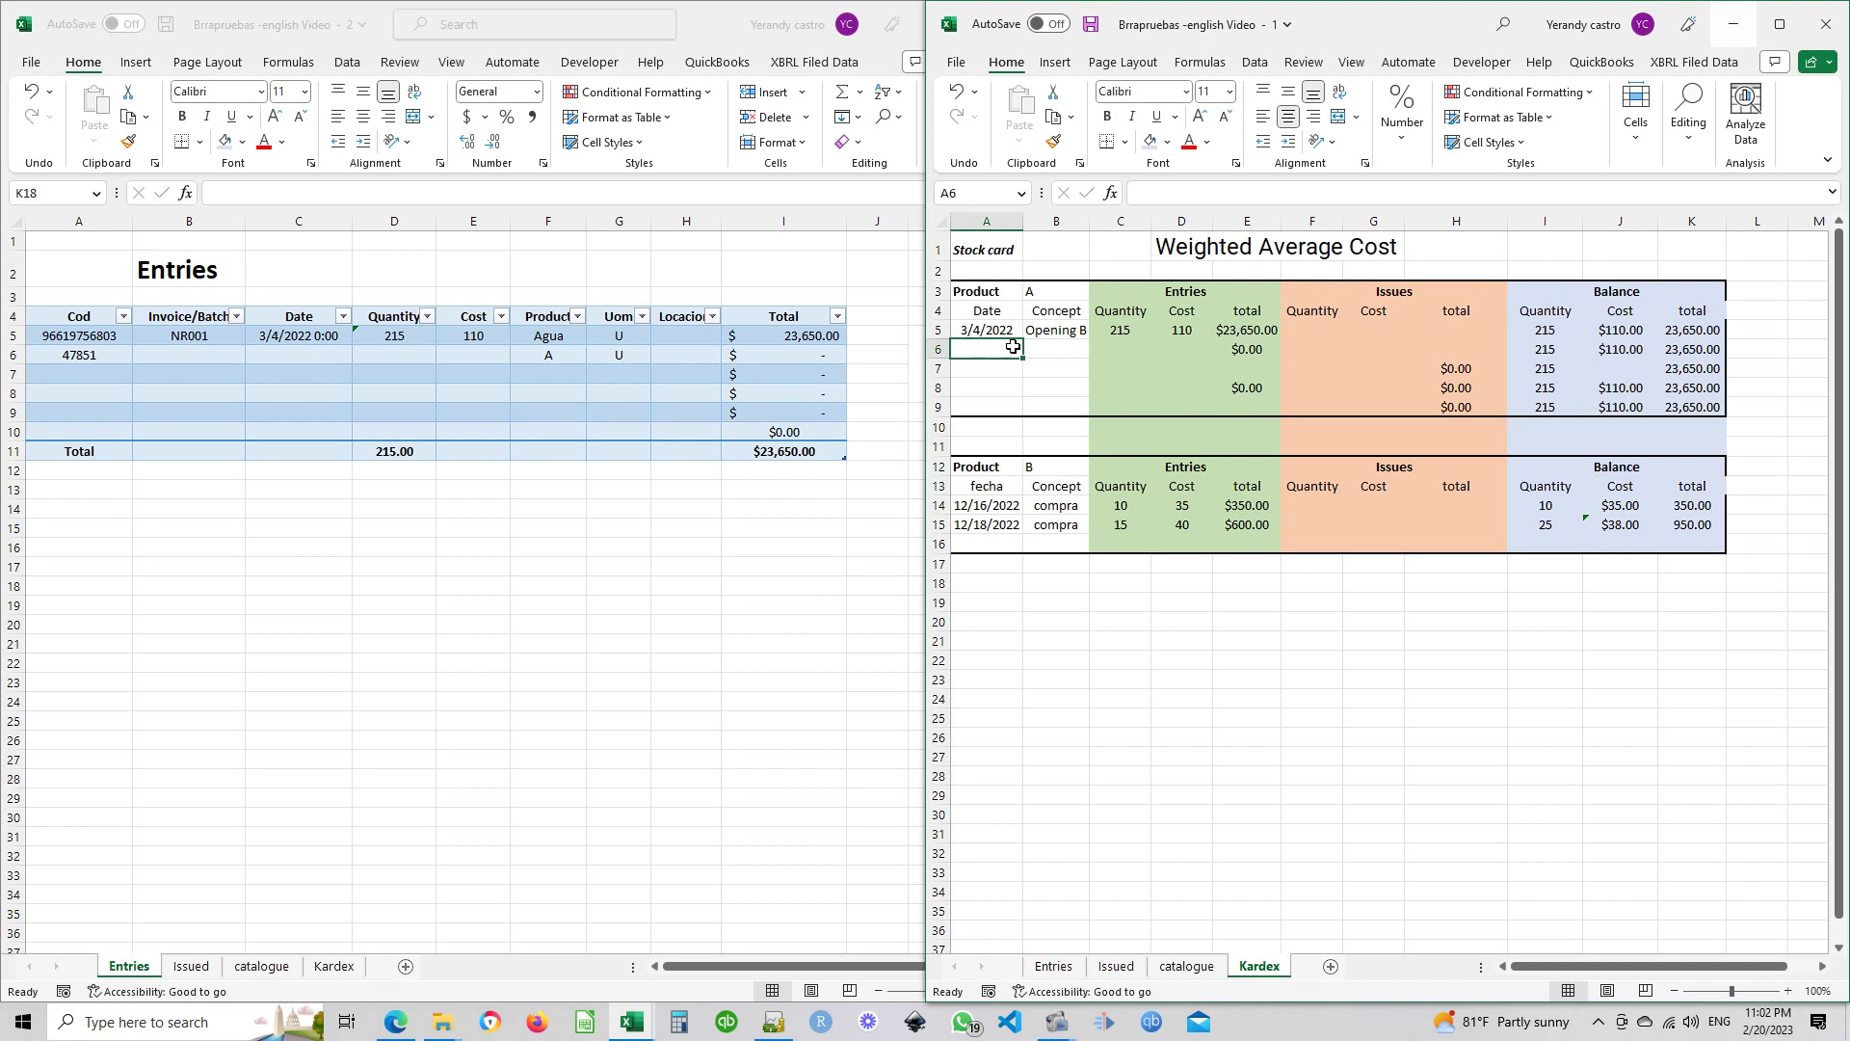
type("3")
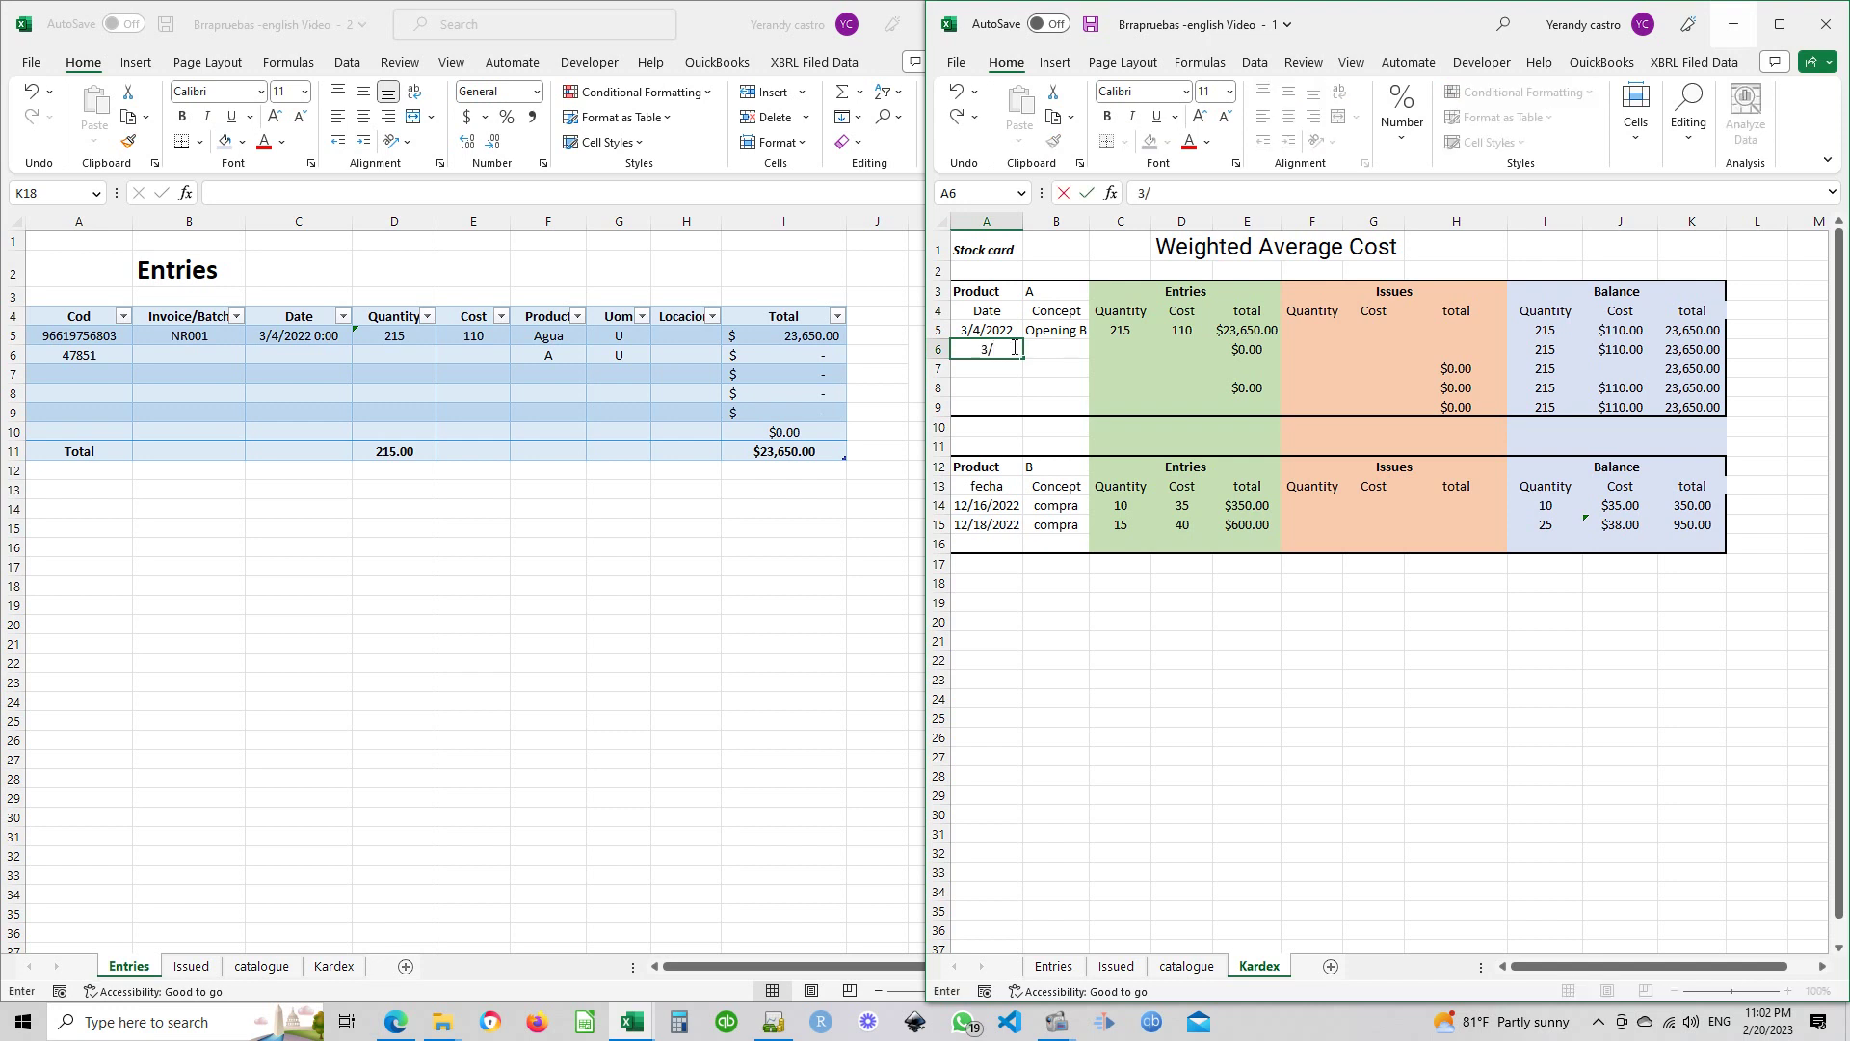
type("/8/2022")
key("Tab")
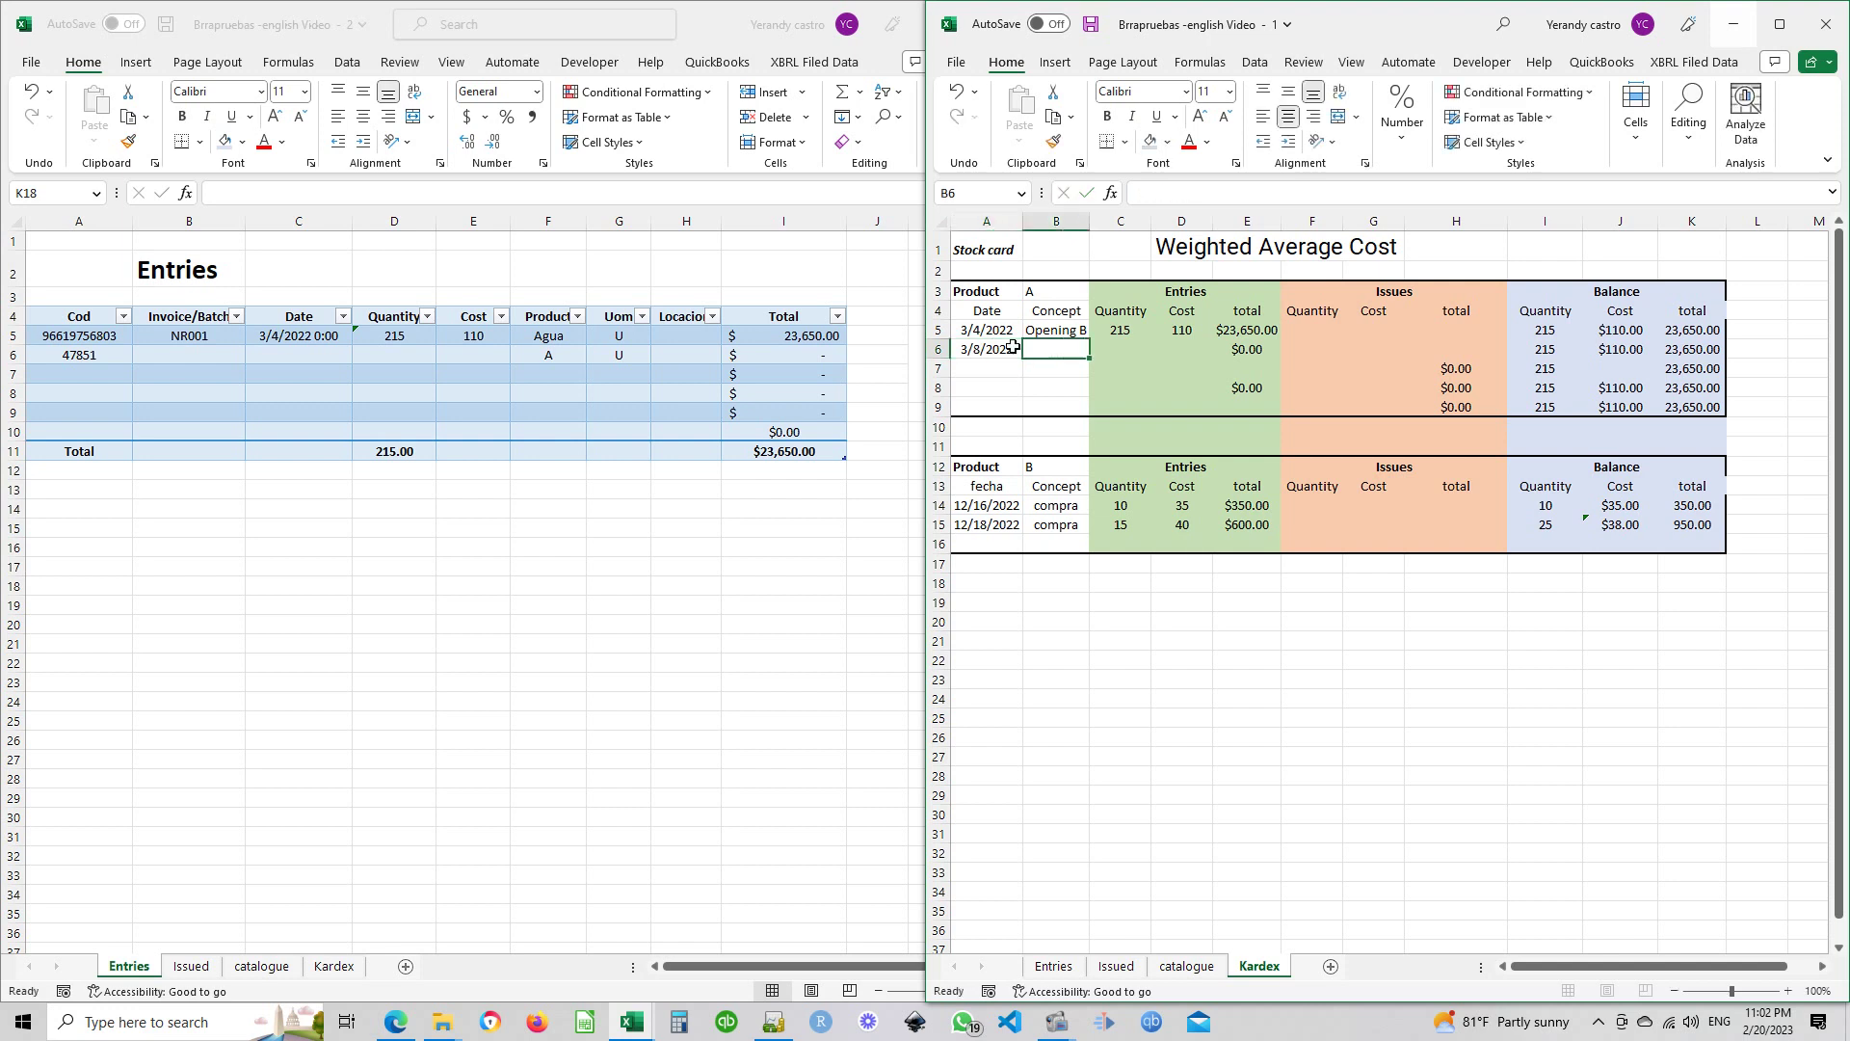
Enter Purchases as the concept of product A's 3/8/2022 stock card row
type("{P")
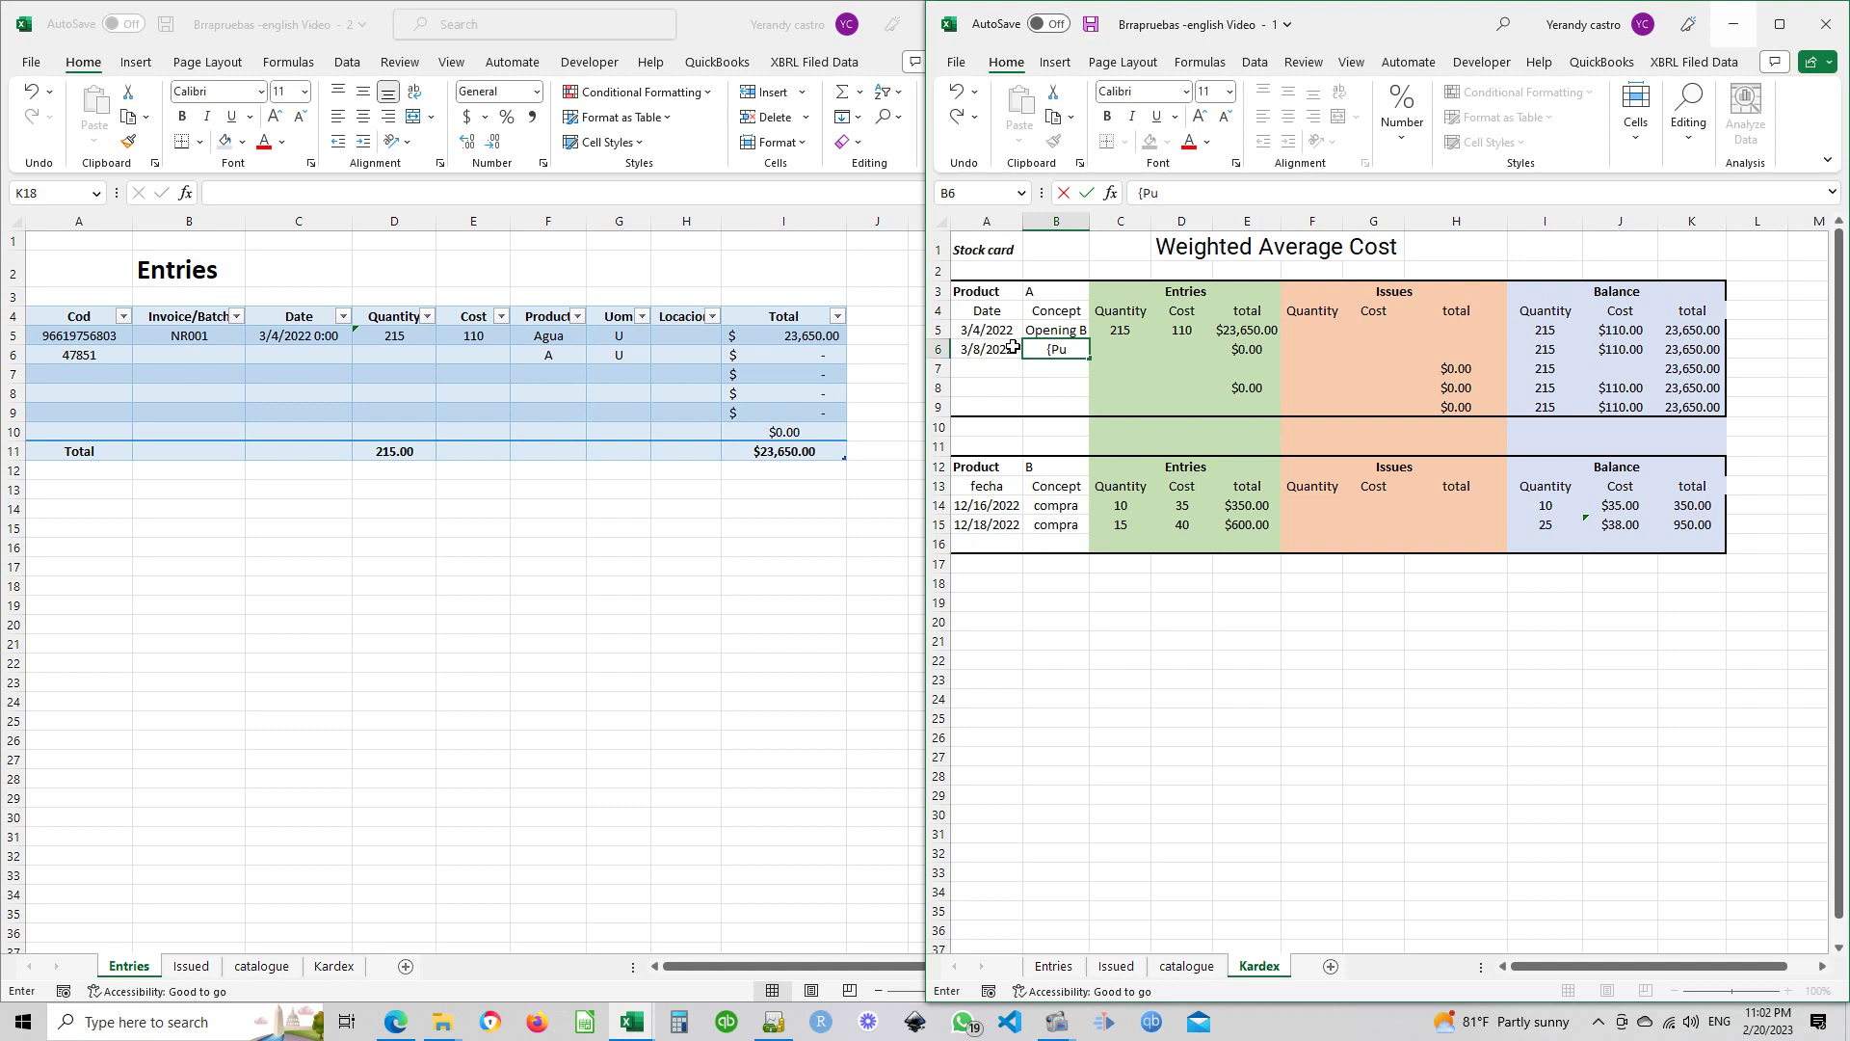
type("u")
key("BackSpace")
key("BackSpace")
type("chases")
key("Tab")
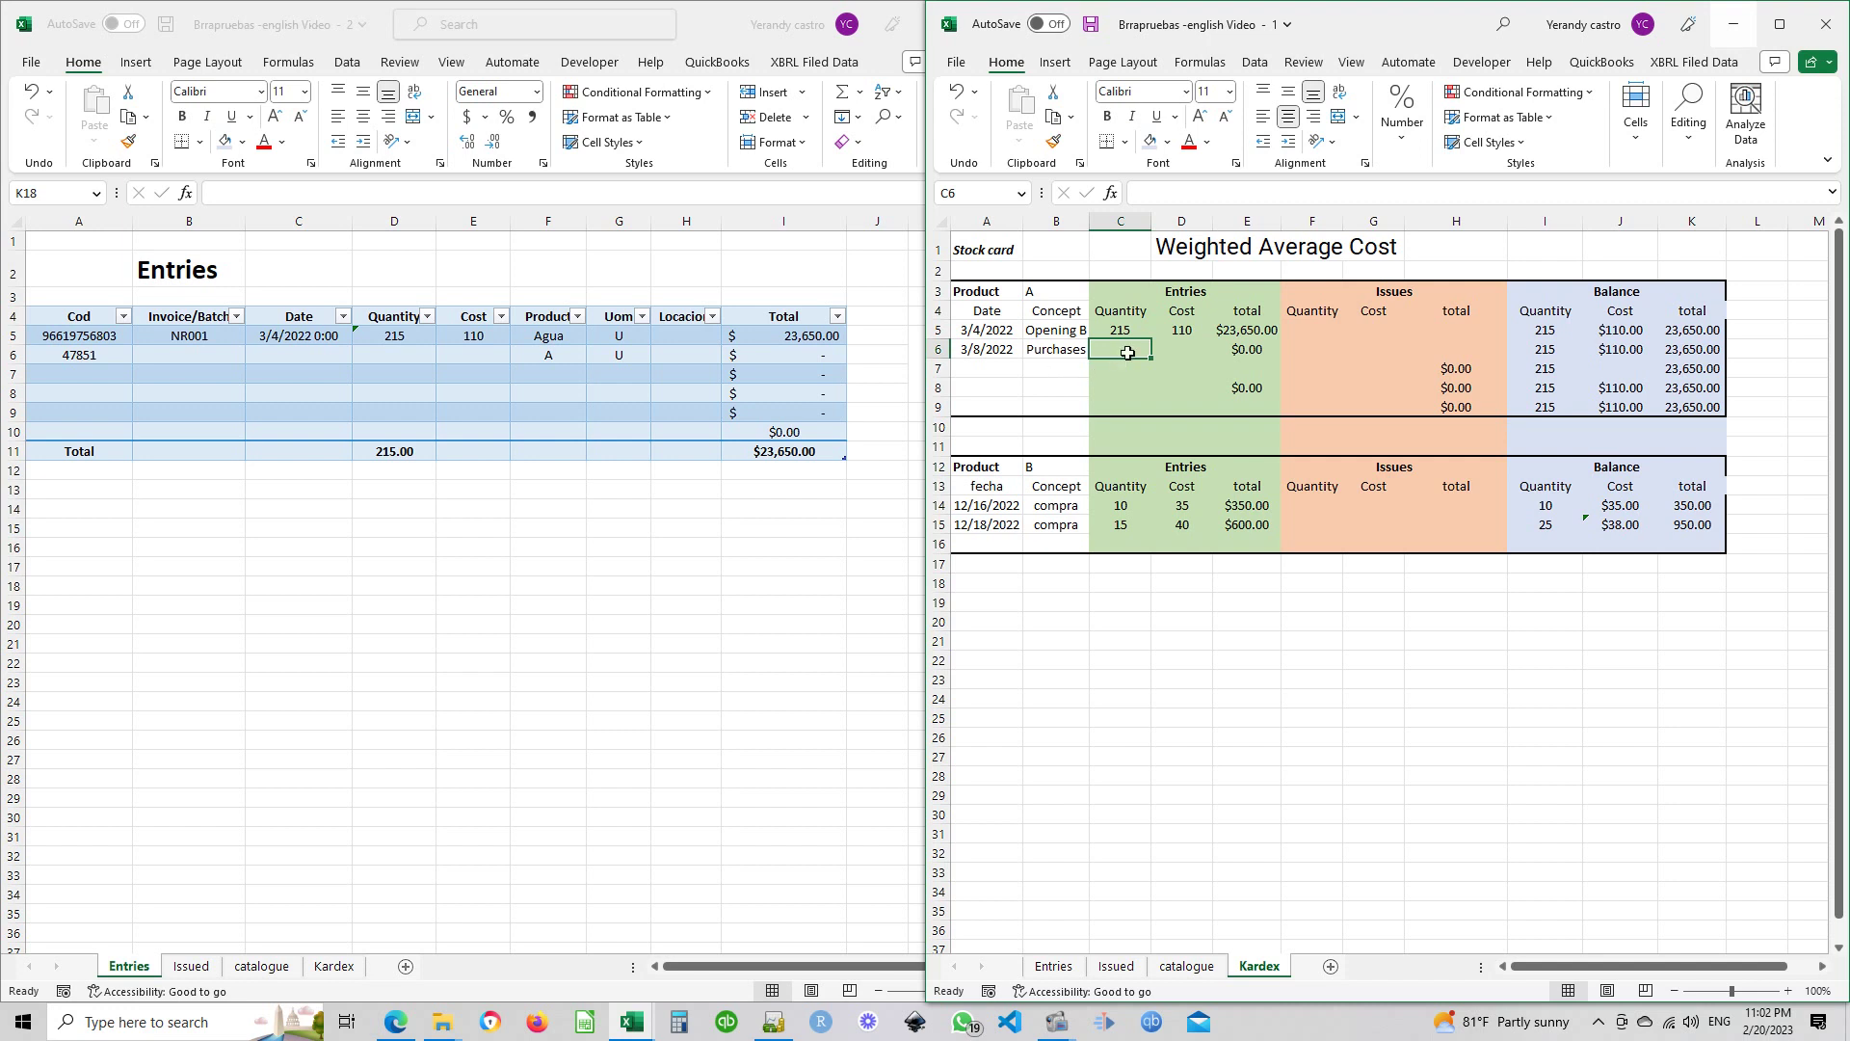
Enter an entries quantity of 400 and a cost of 100 in the 3/8/2022 purchases row
type("400")
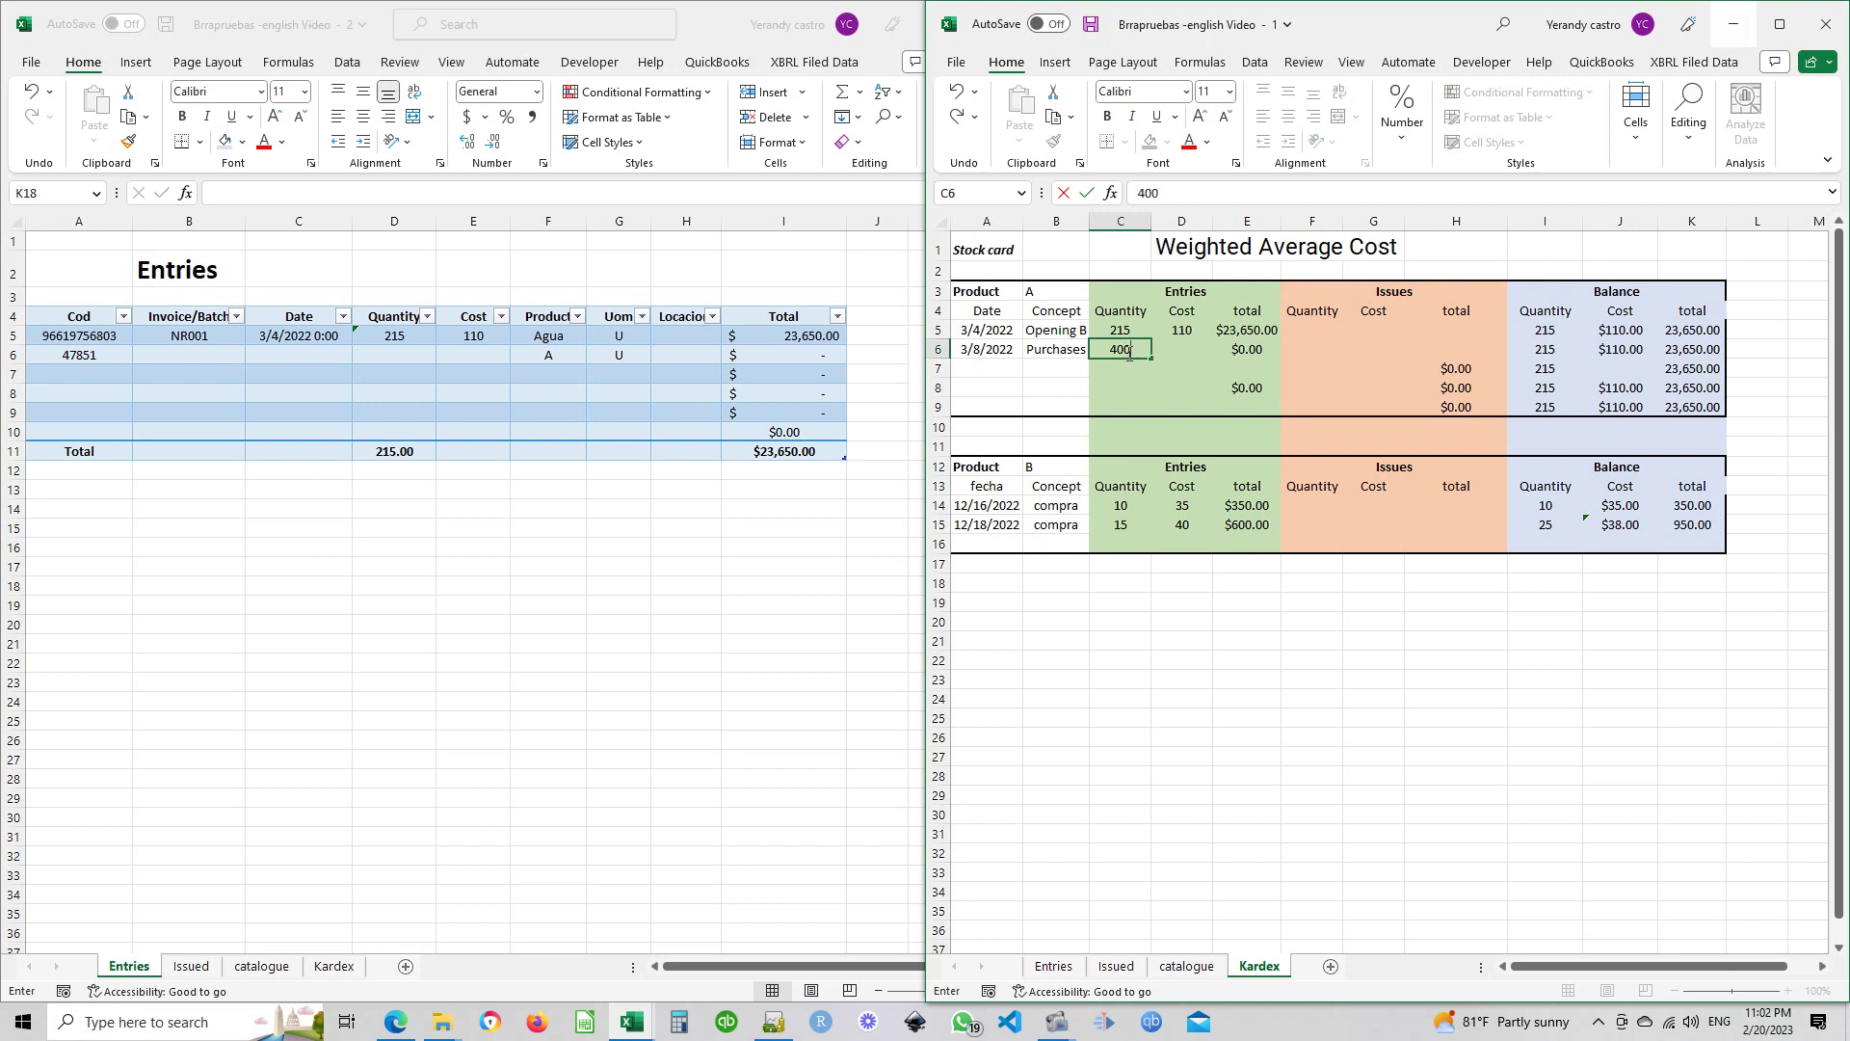
key("Tab")
type("10")
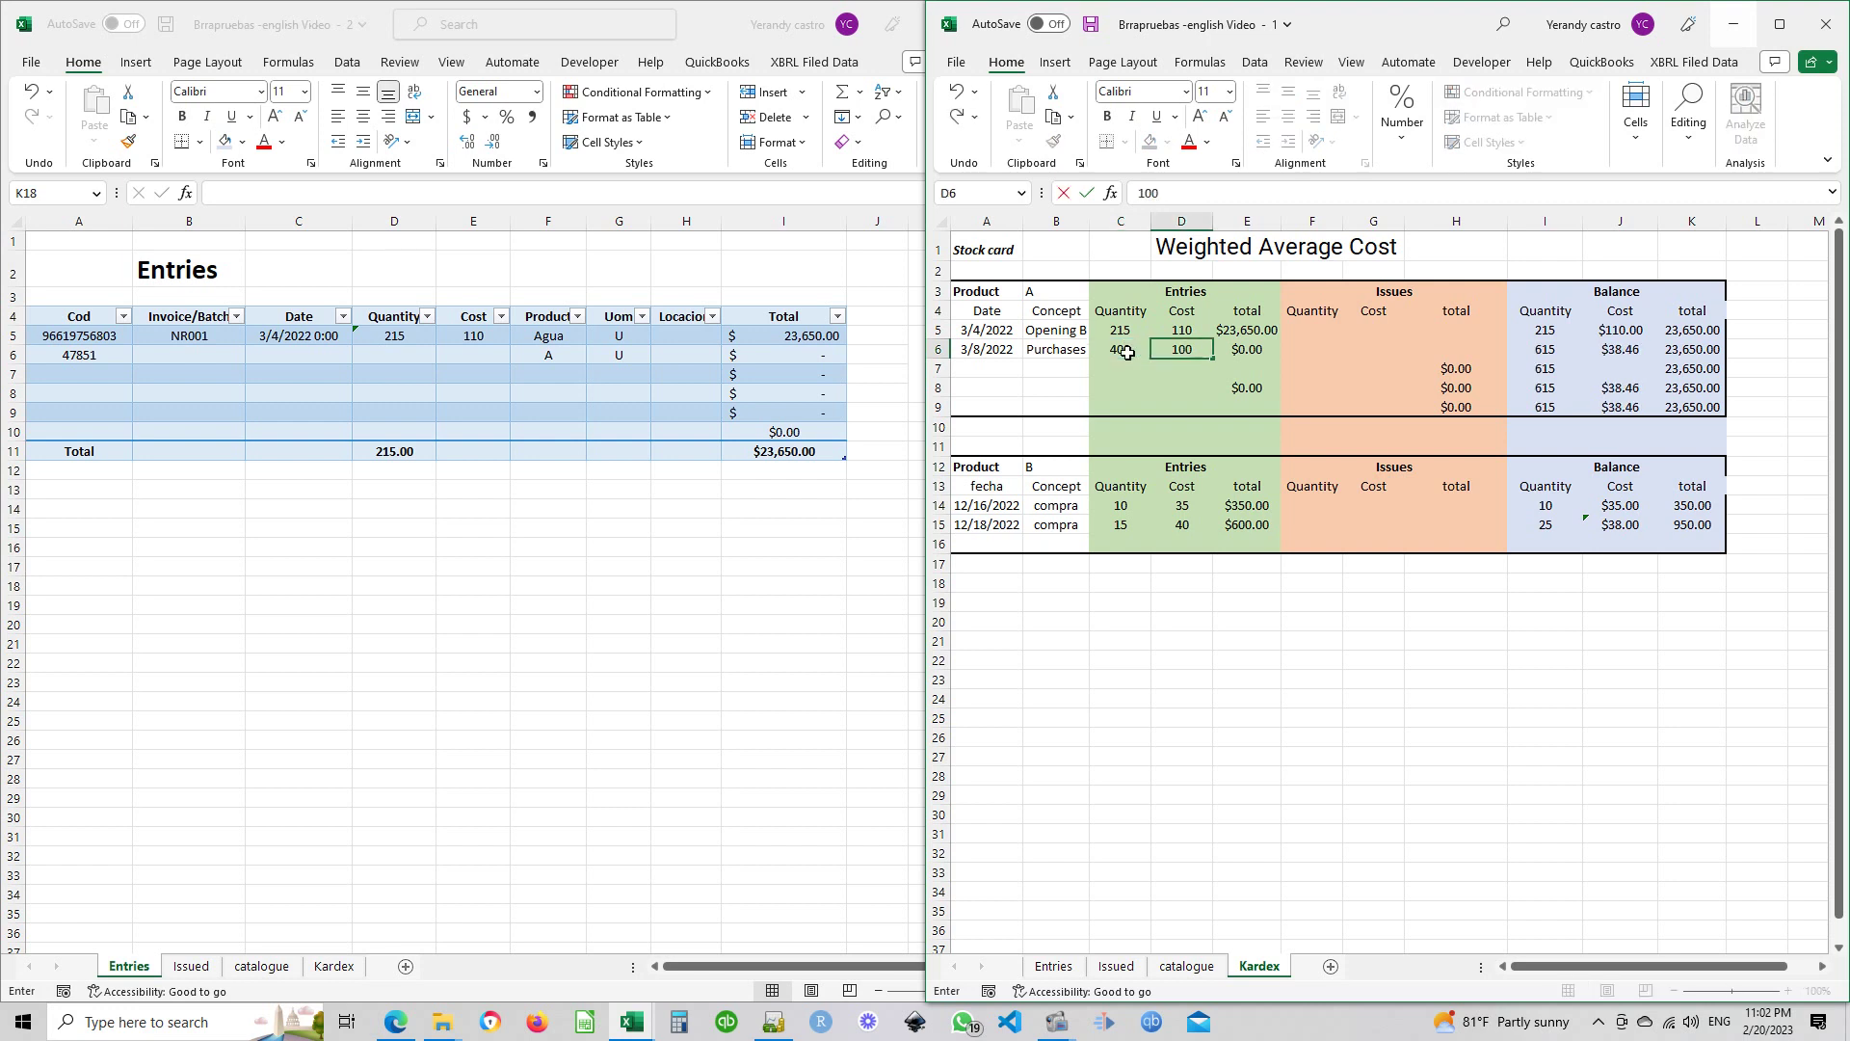
key("Tab")
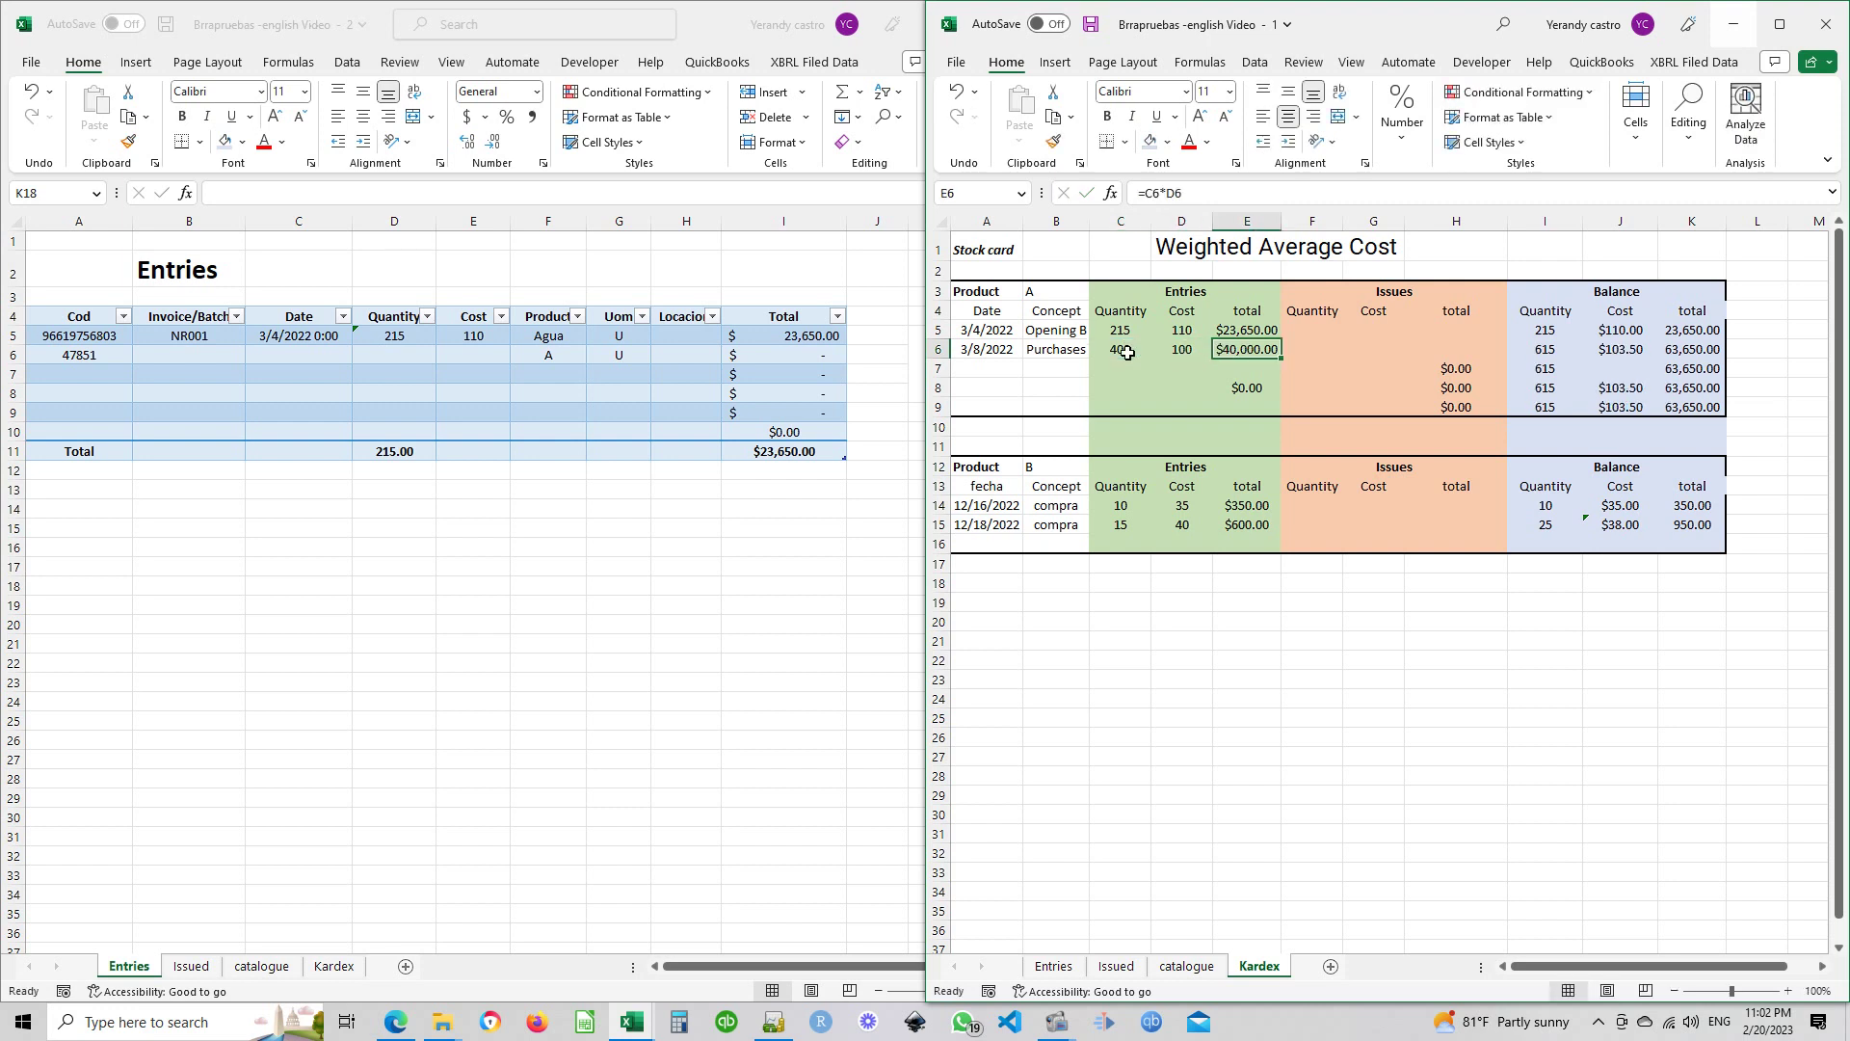
Examine the balance quantity, cost and total formulas in product A's 3/8/2022 row
left_click(1620, 355)
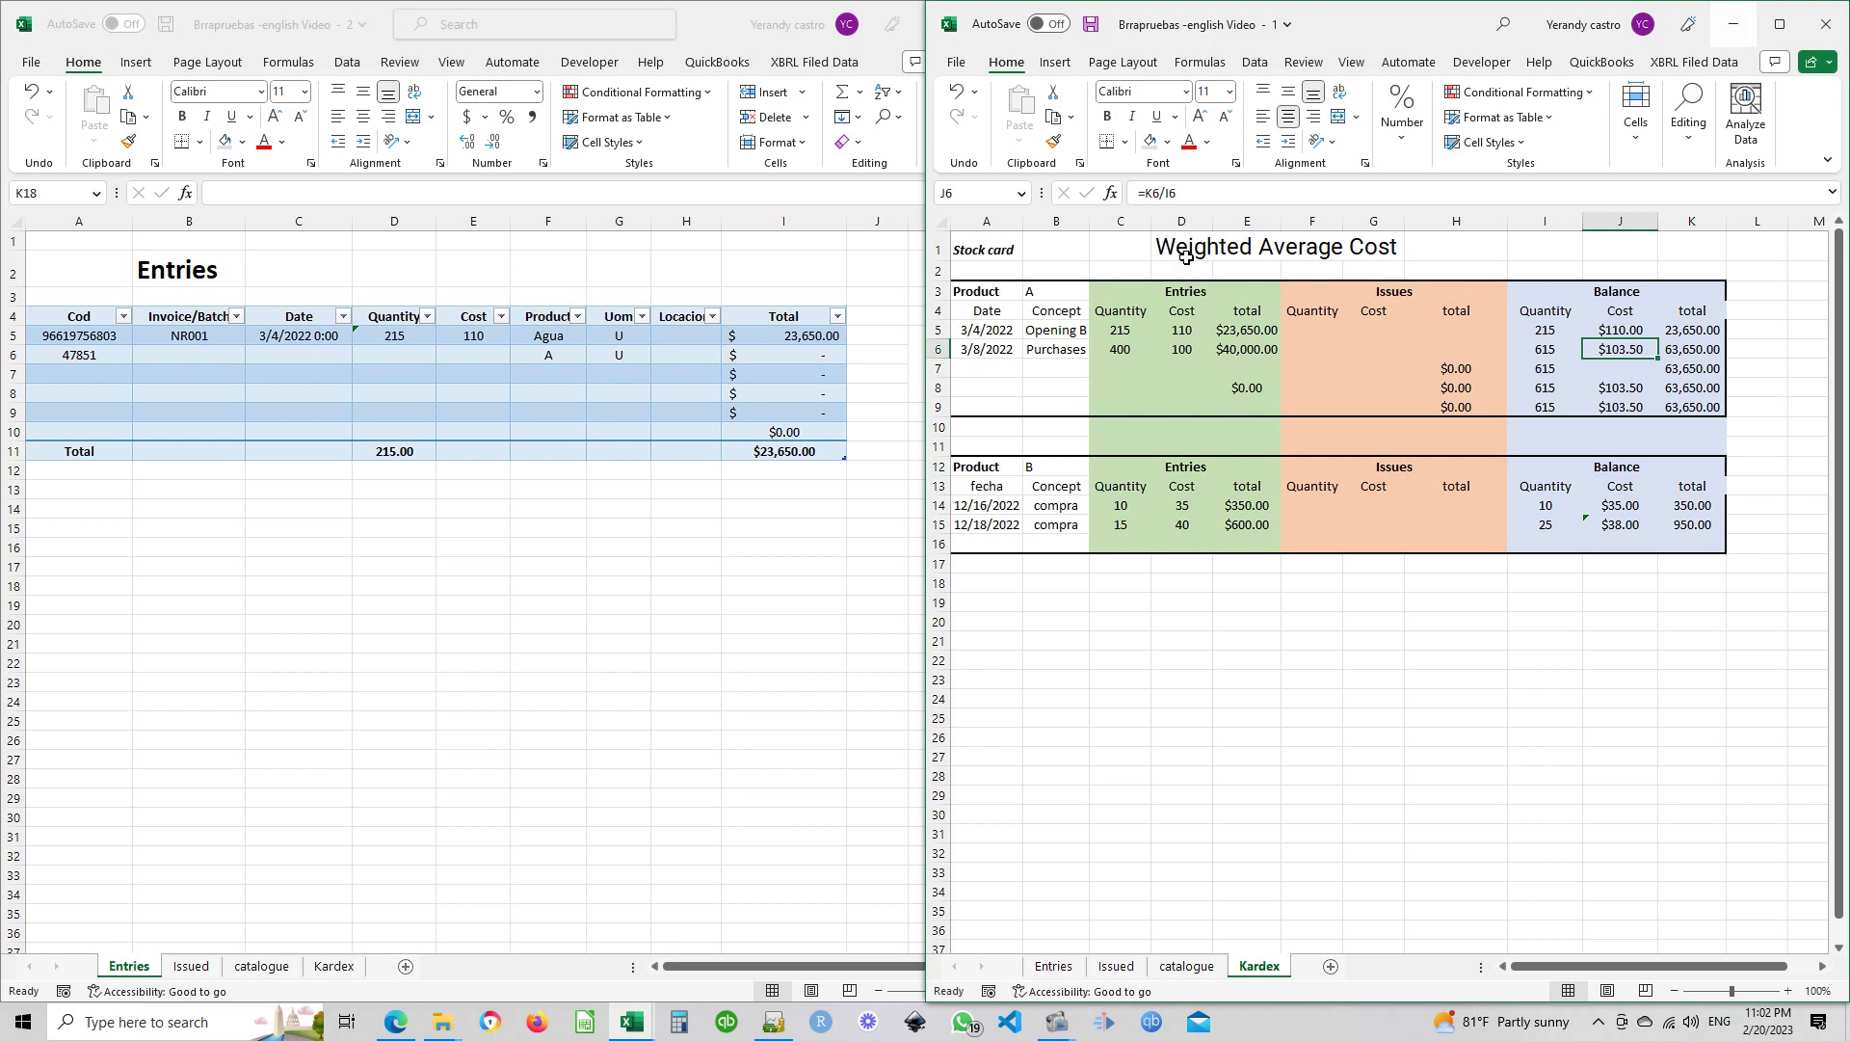
left_click(1677, 351)
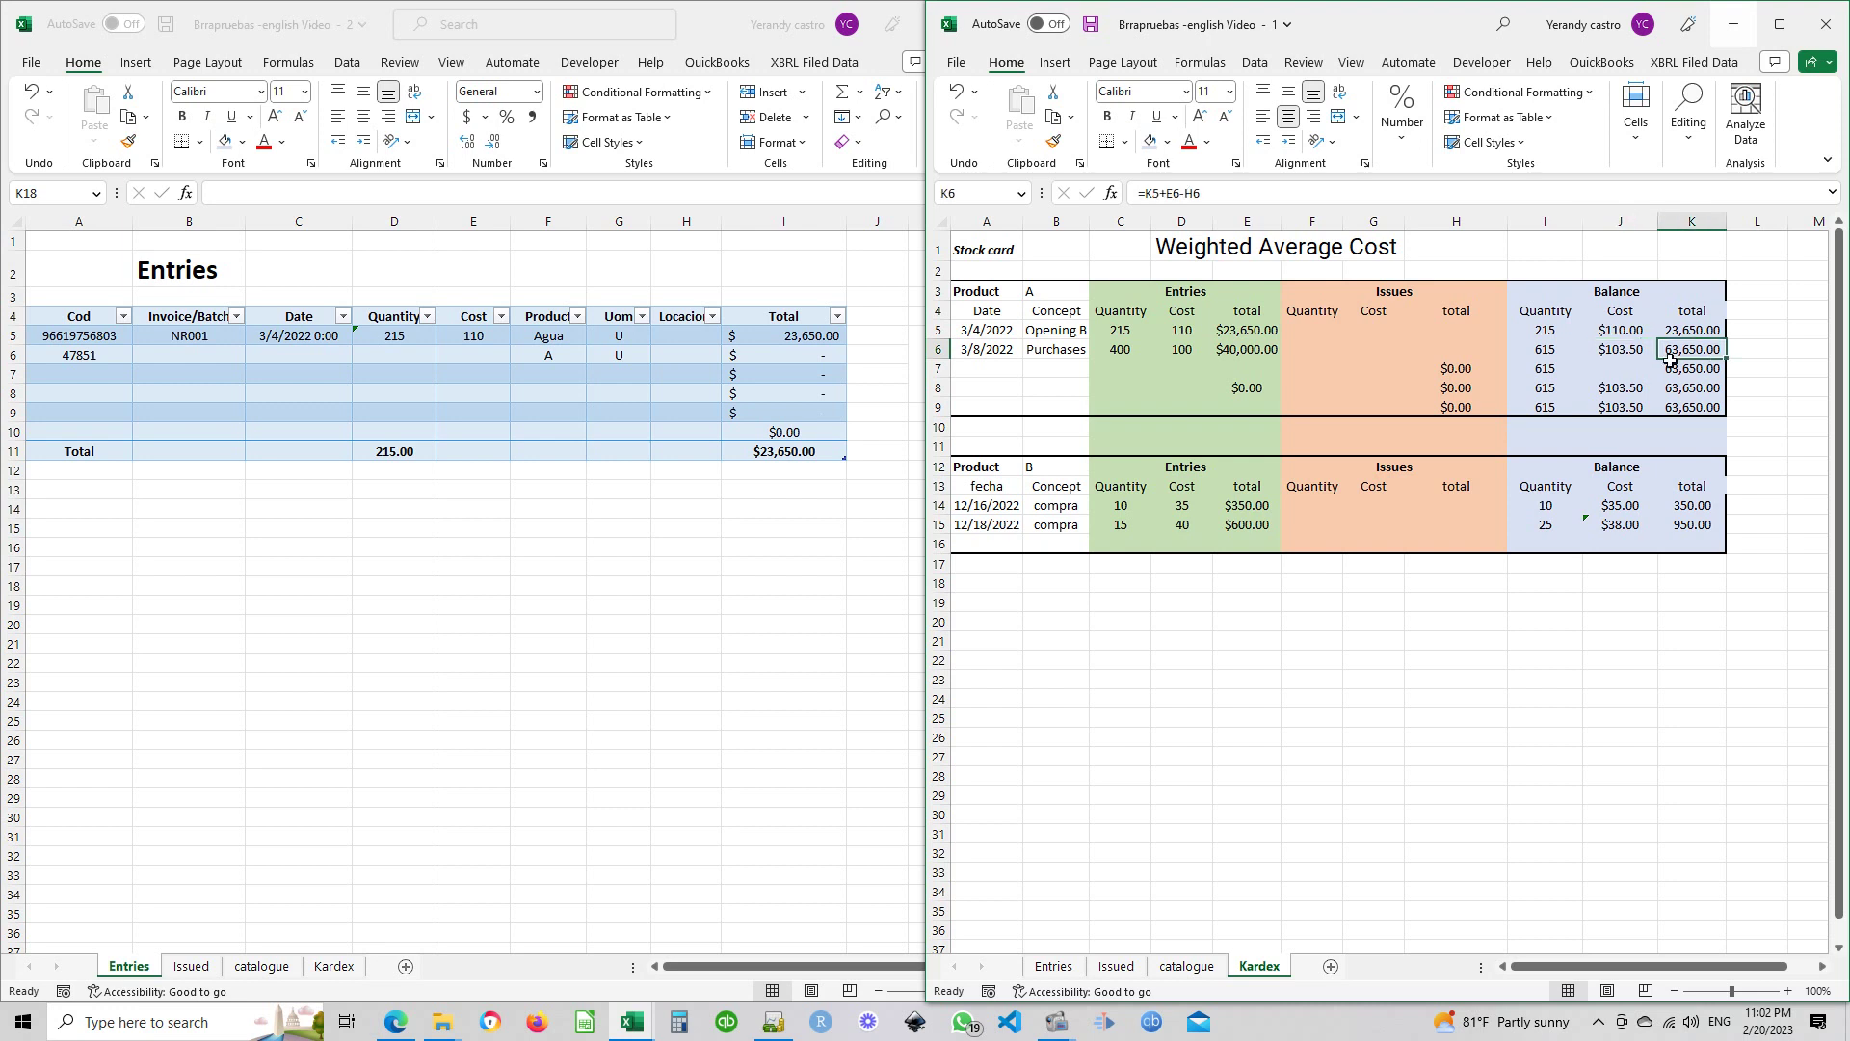
left_click(1561, 351)
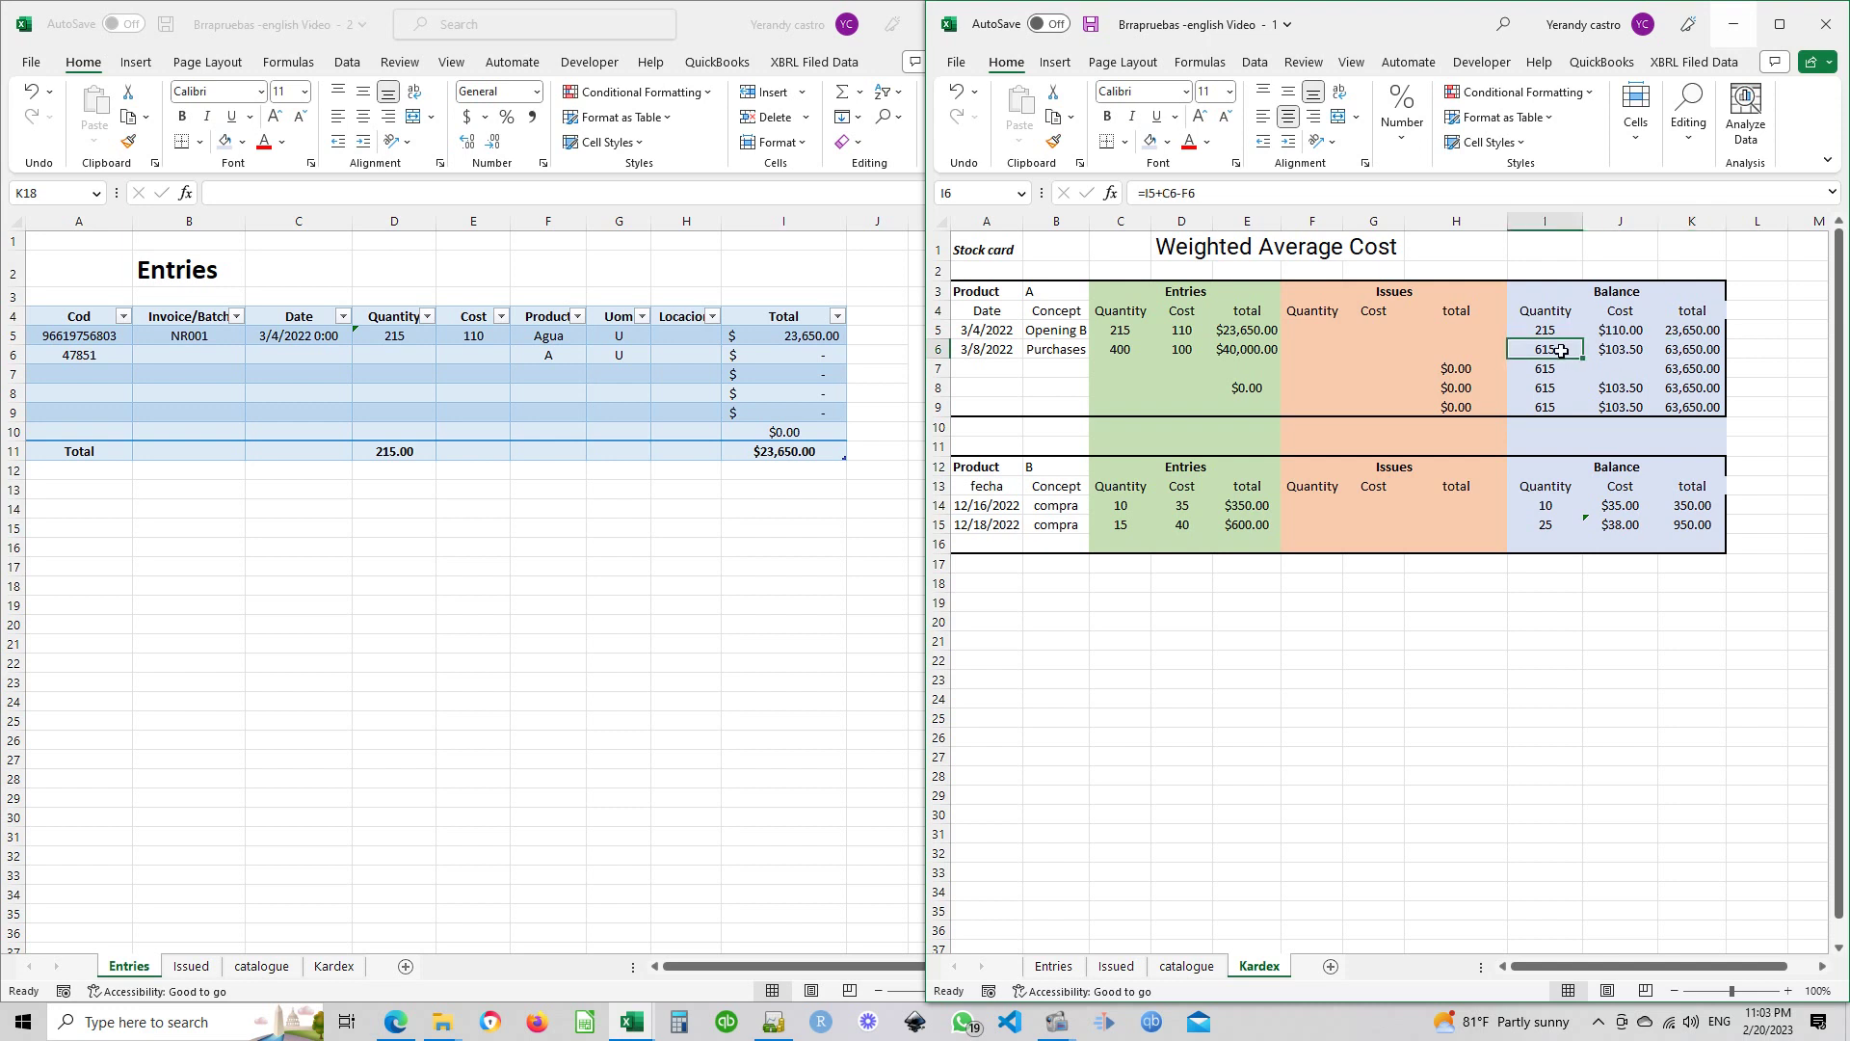
left_click(1611, 352)
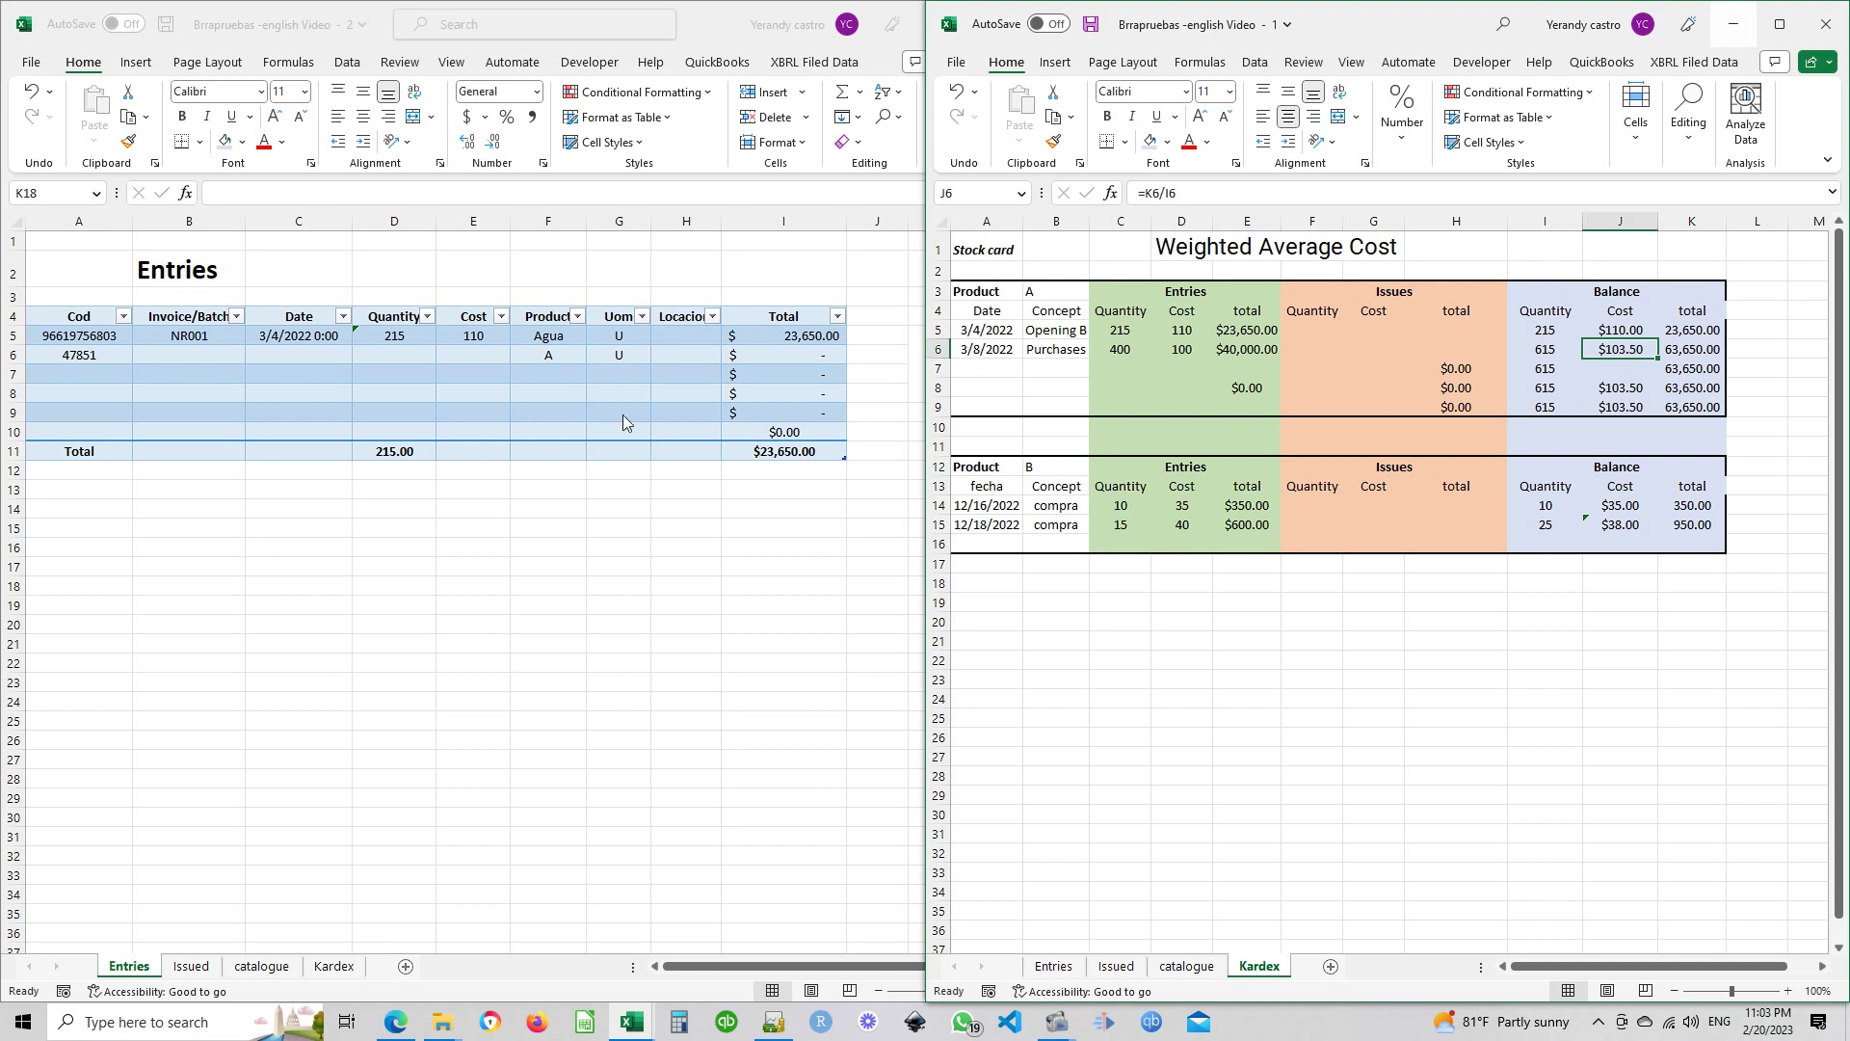
Check product A's code, name and vendor on the catalogue sheet in the other workbook window
left_click(485, 388)
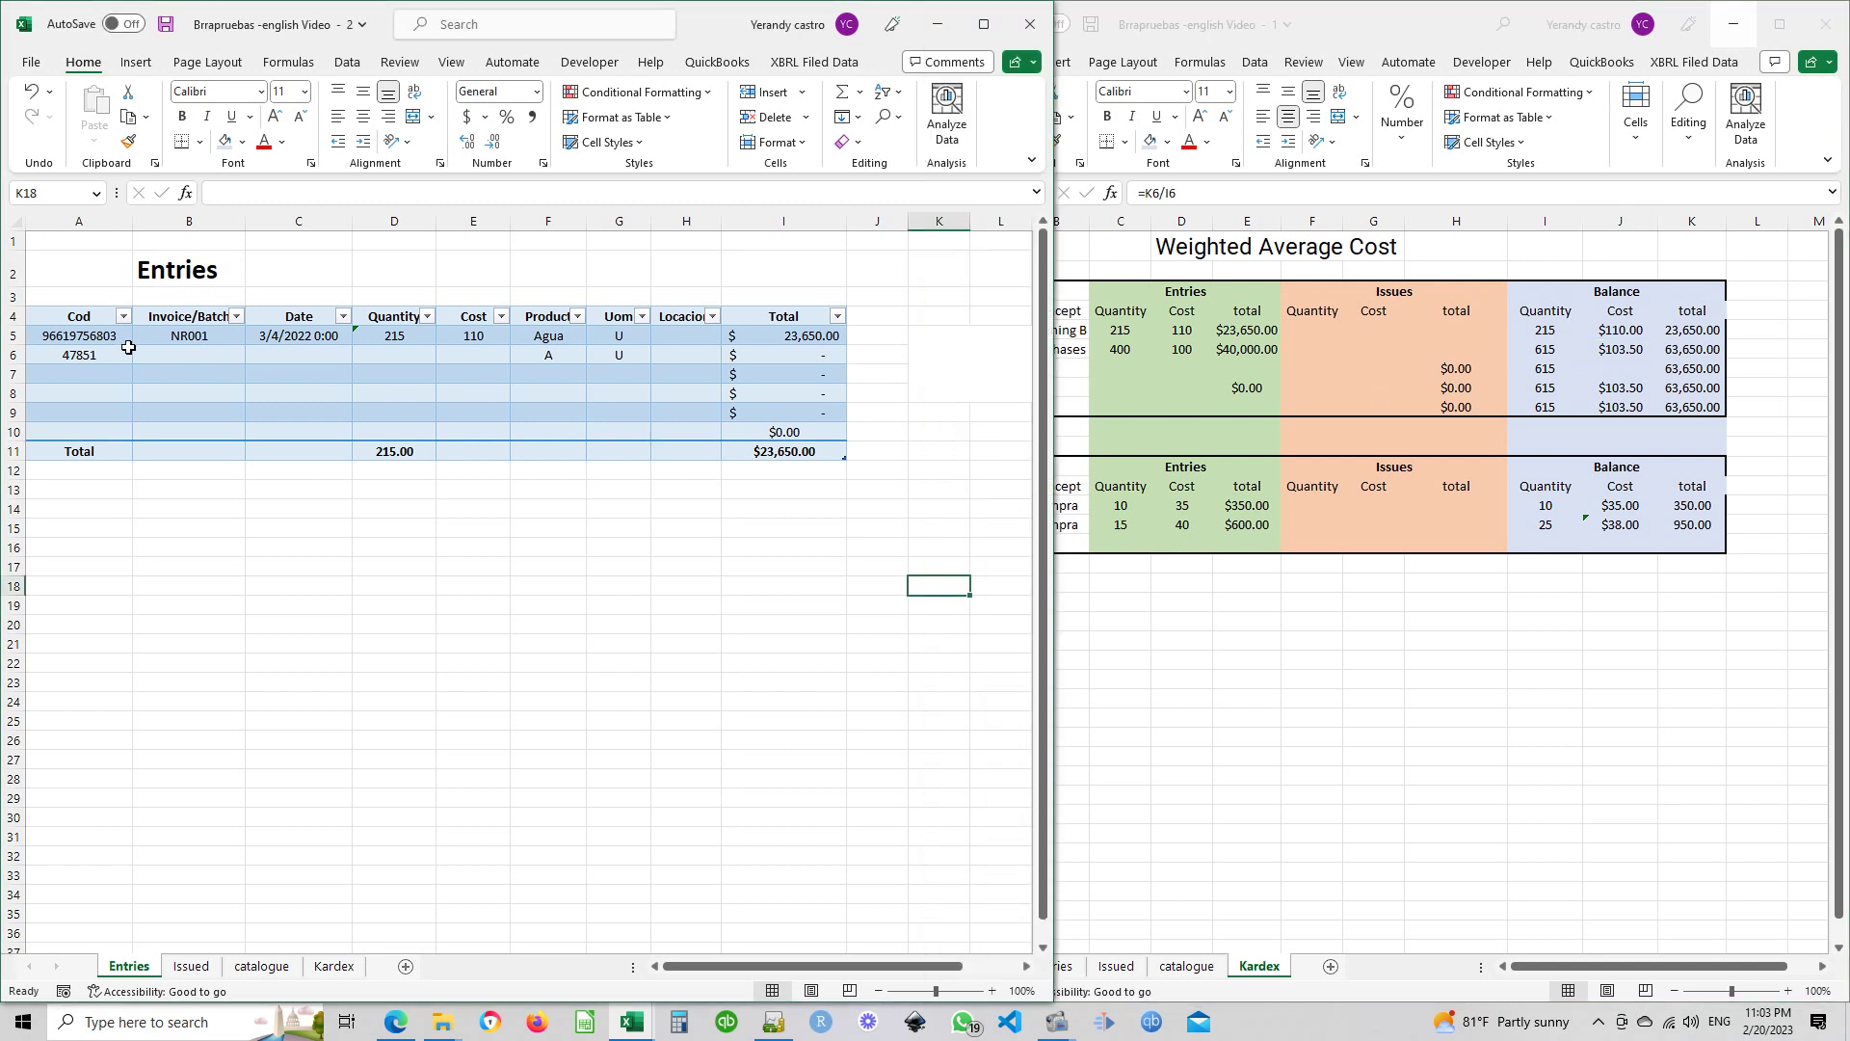
left_click(253, 968)
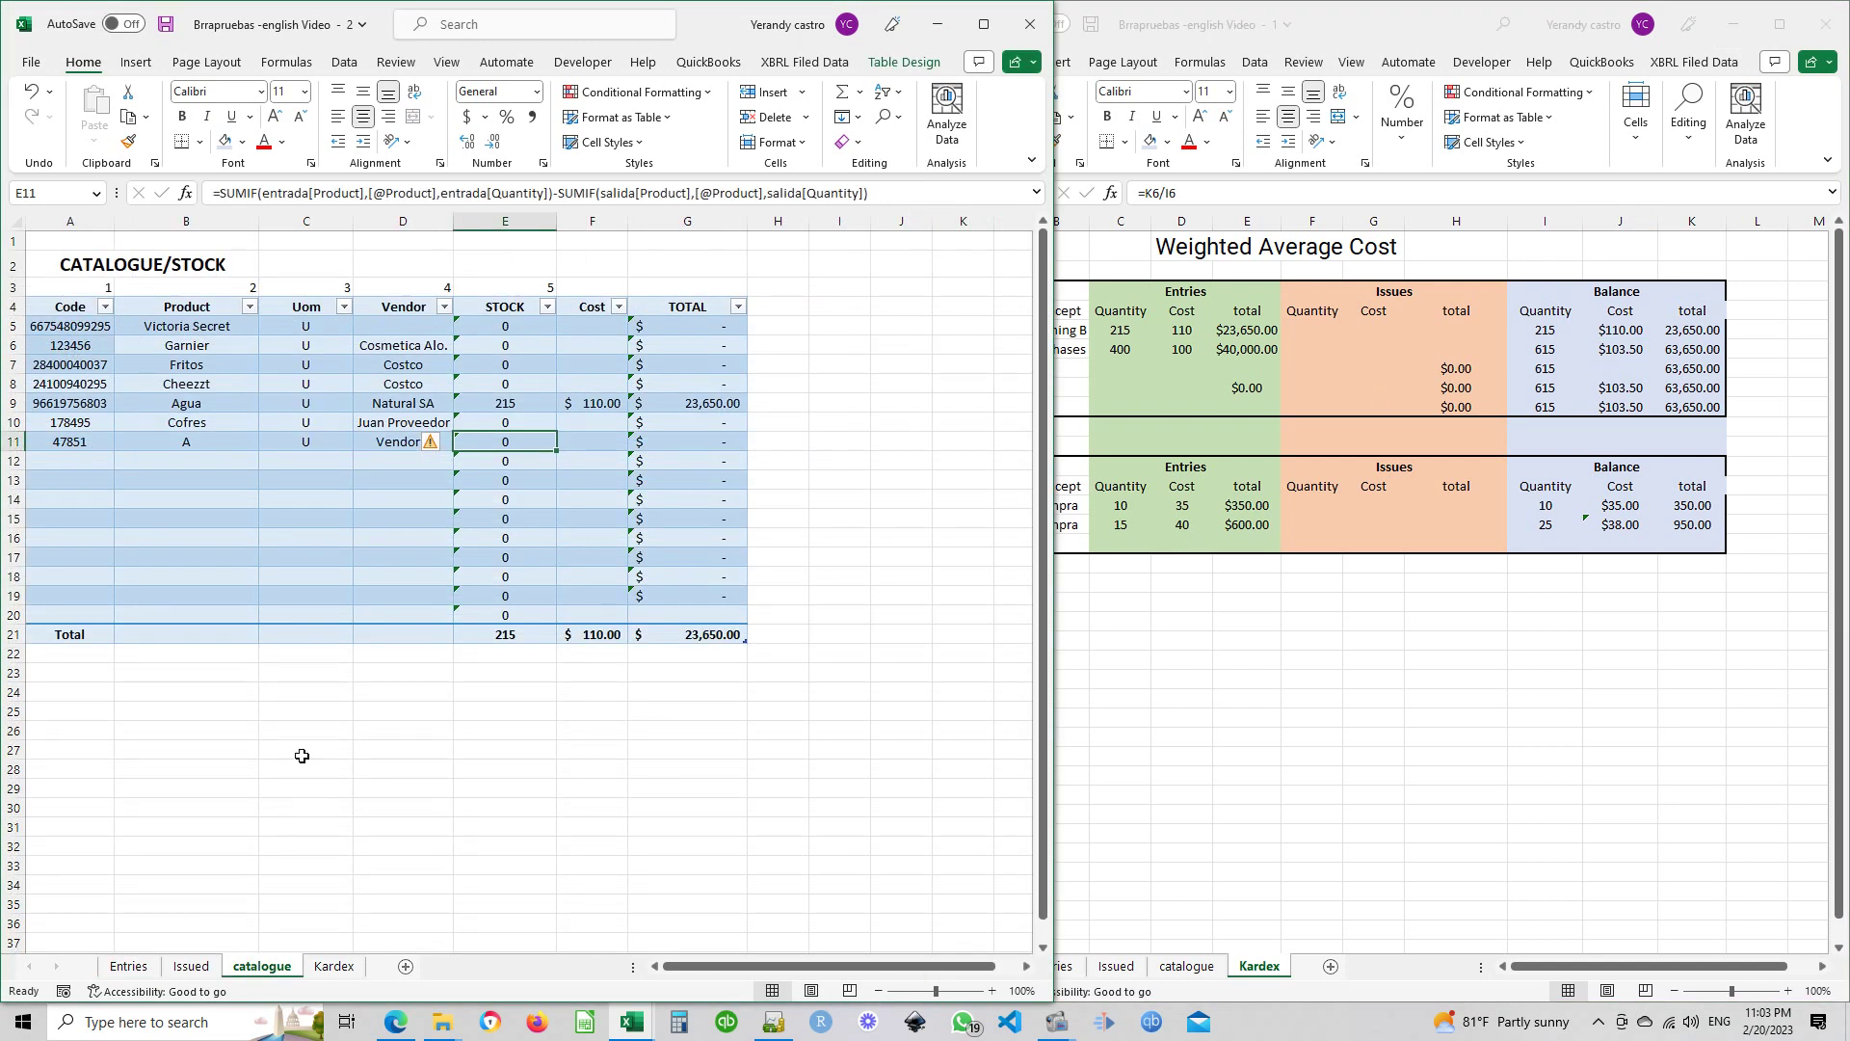
left_click(301, 607)
left_click(89, 444)
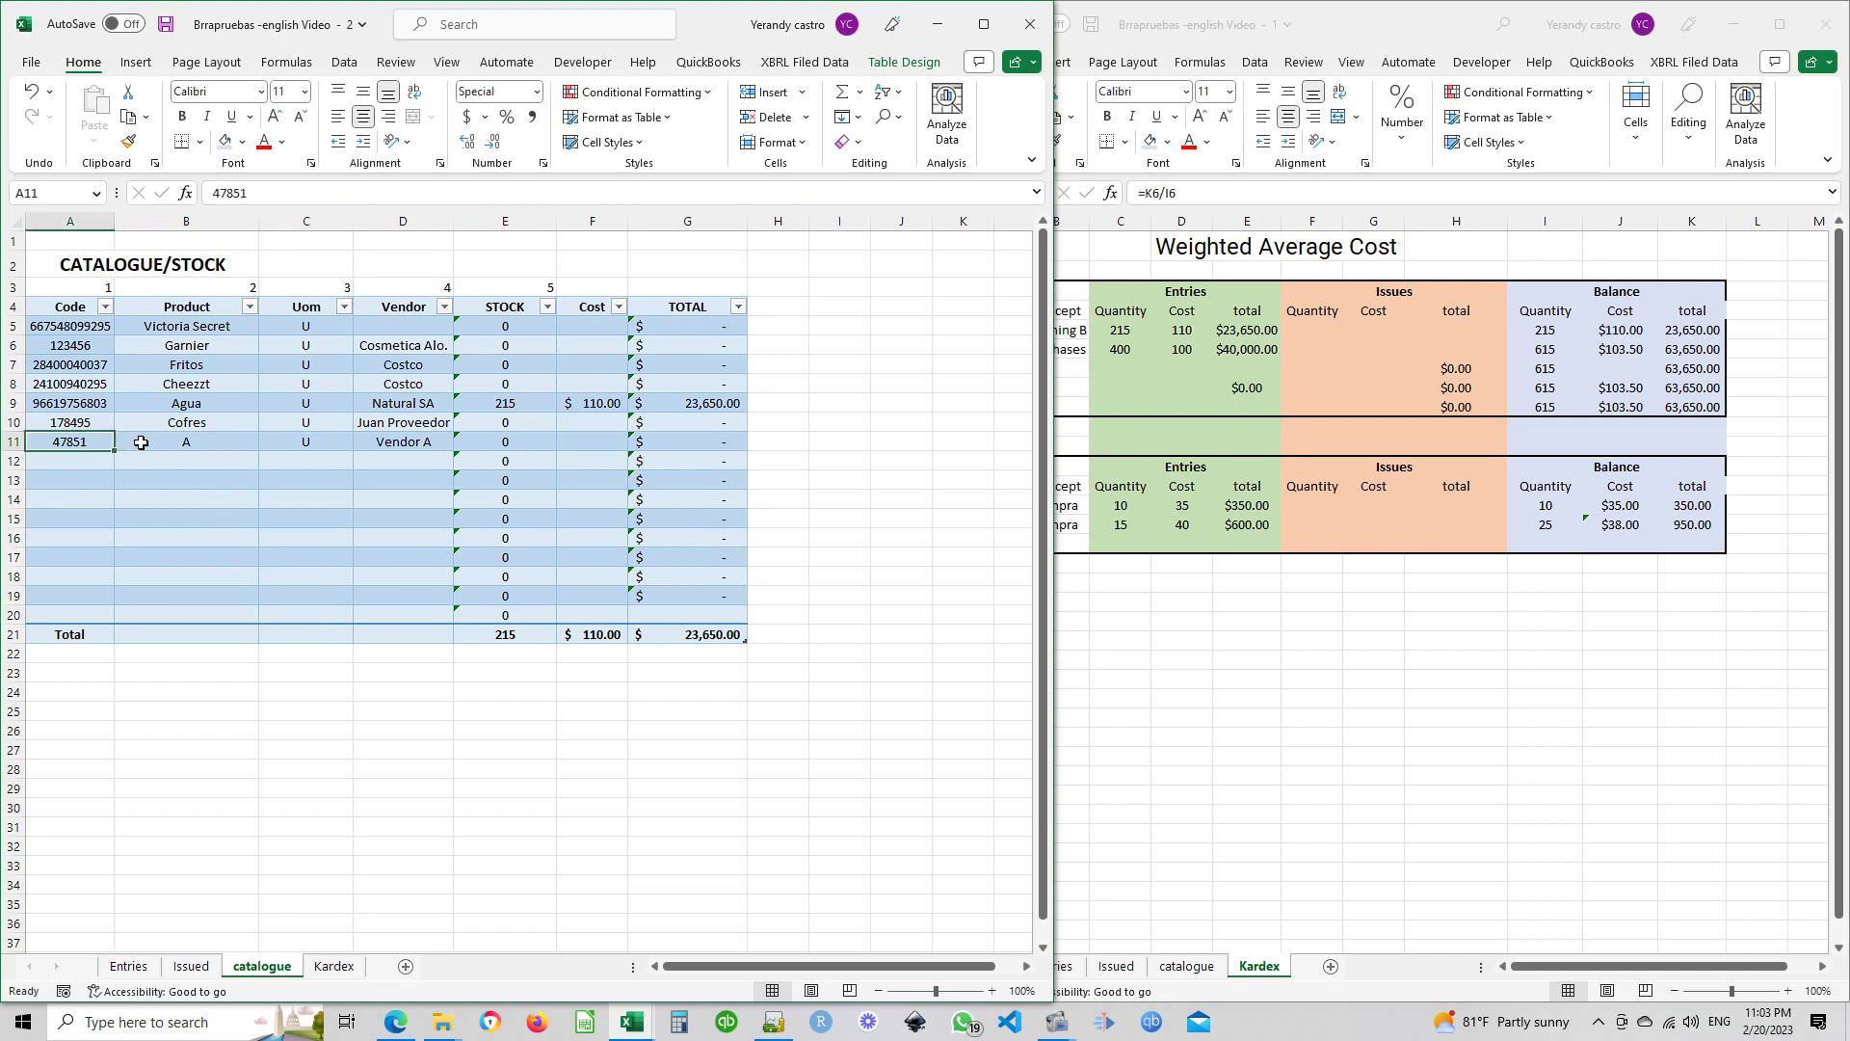
left_click(159, 442)
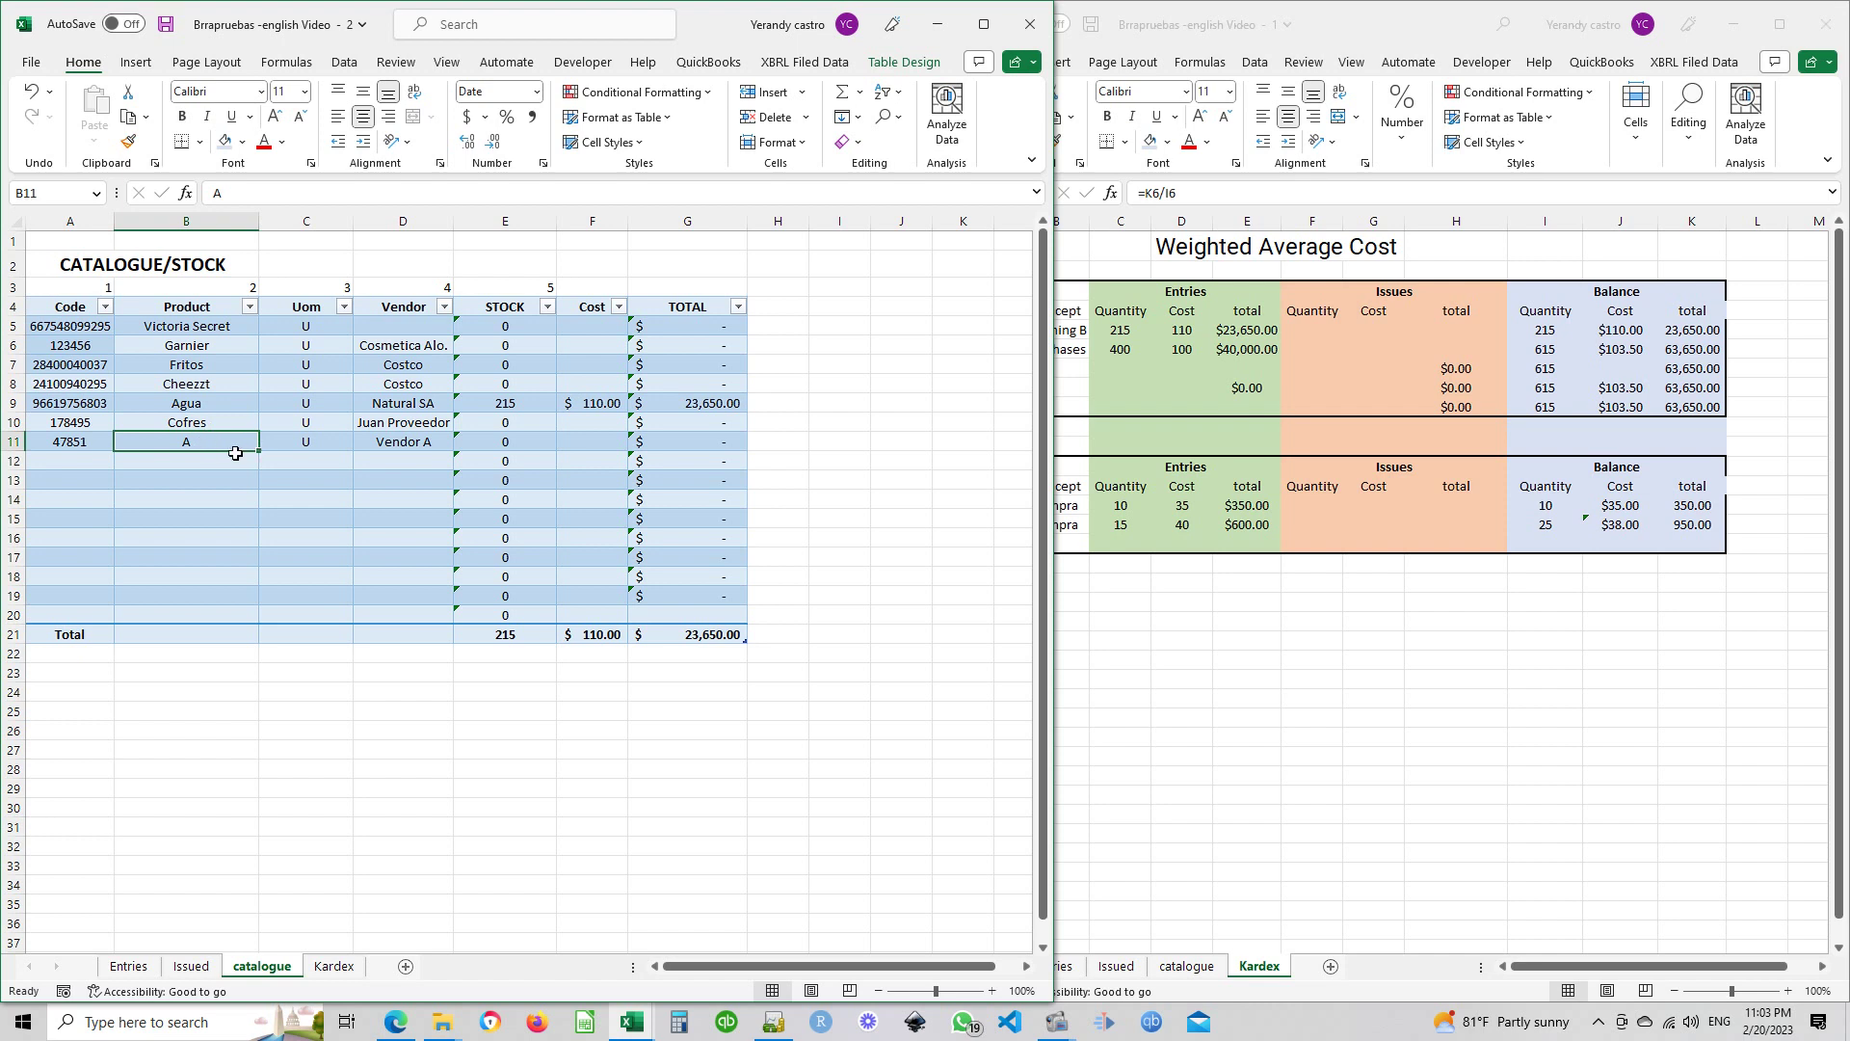
left_click(386, 442)
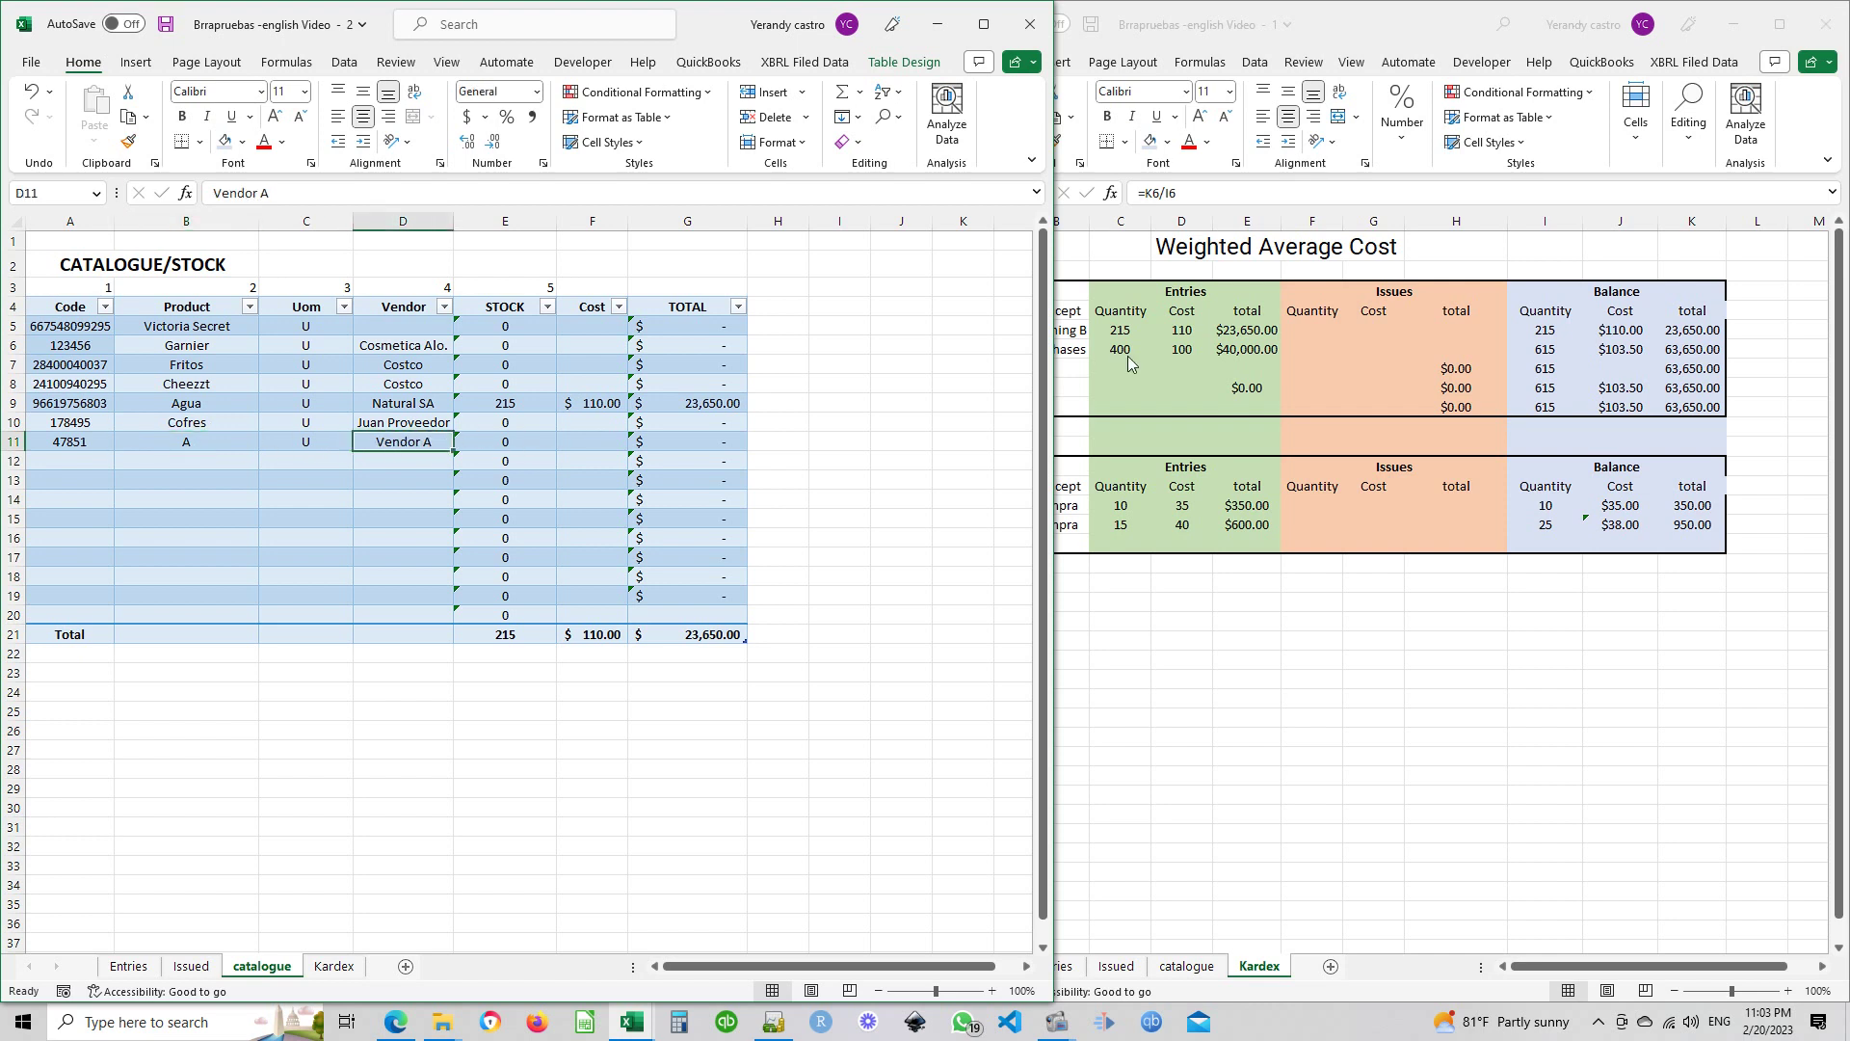
Place the Kardex stock card window beside the other workbook window and show the Entries sheet in the latter
left_click(1096, 332)
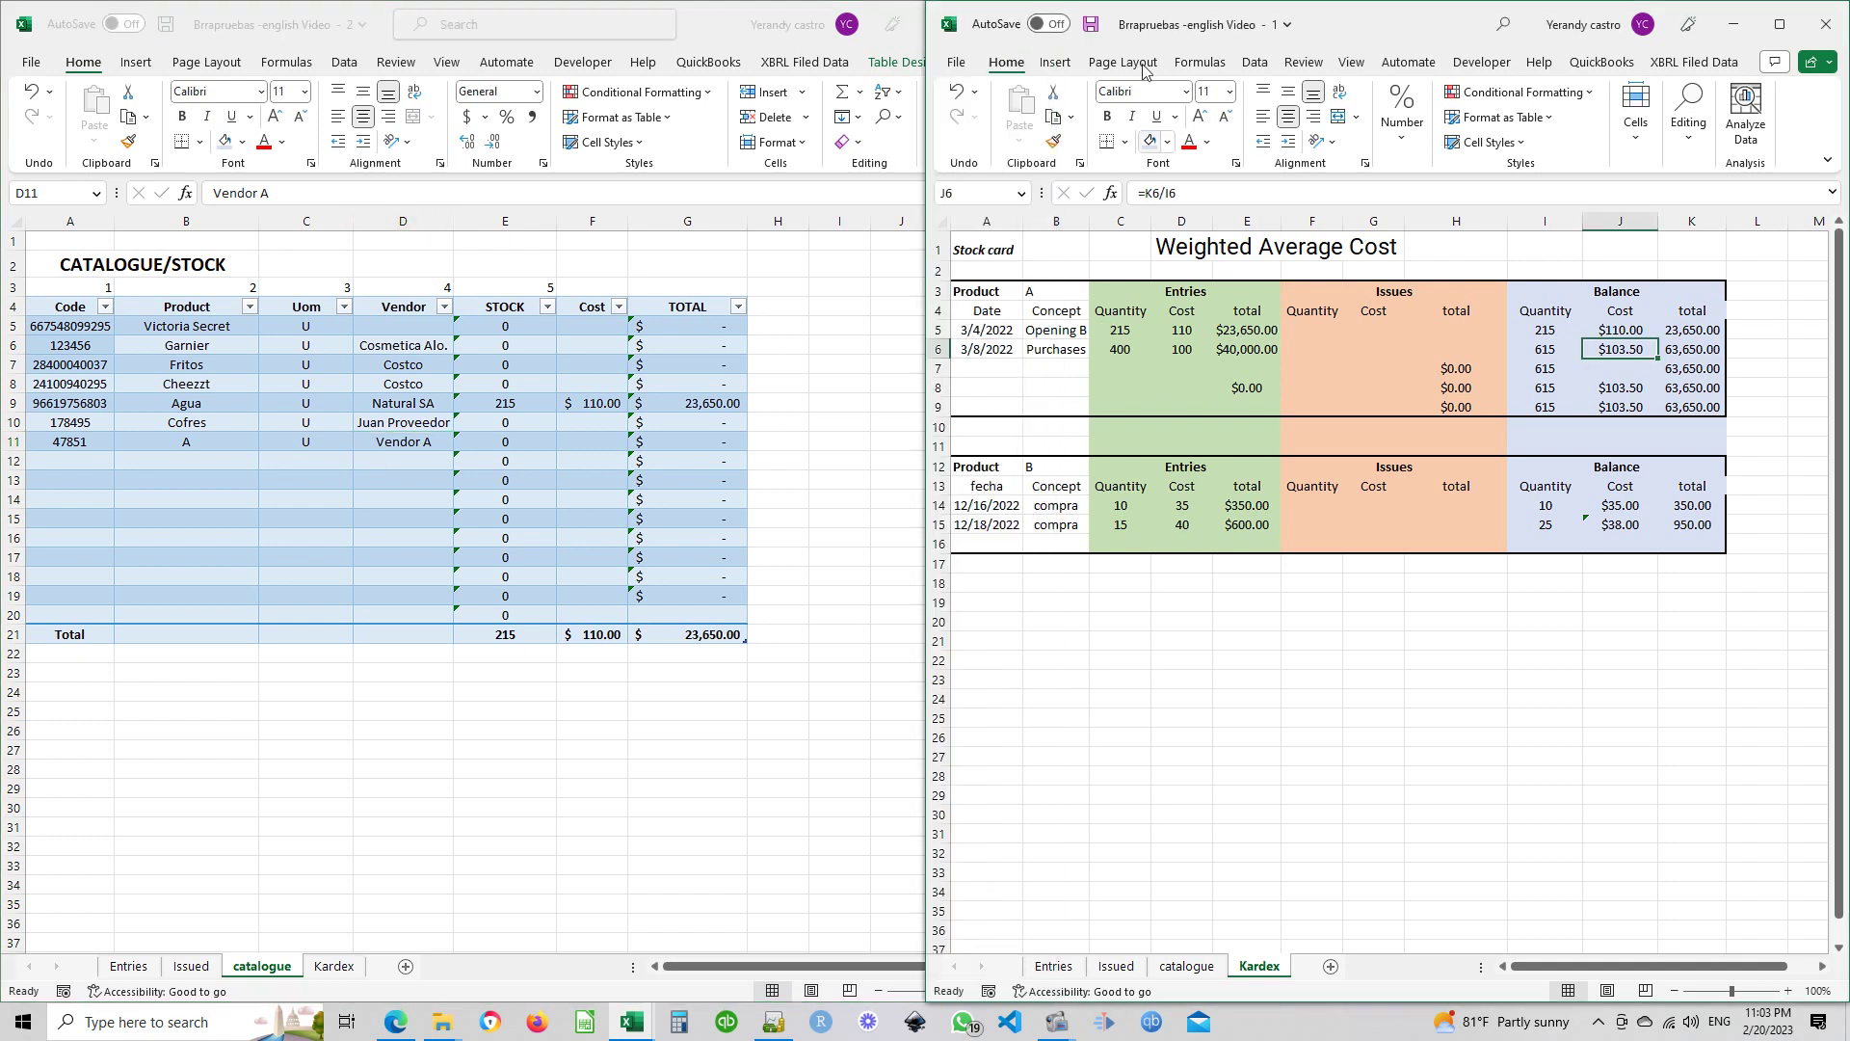
left_click_drag(1251, 24, 1845, 29)
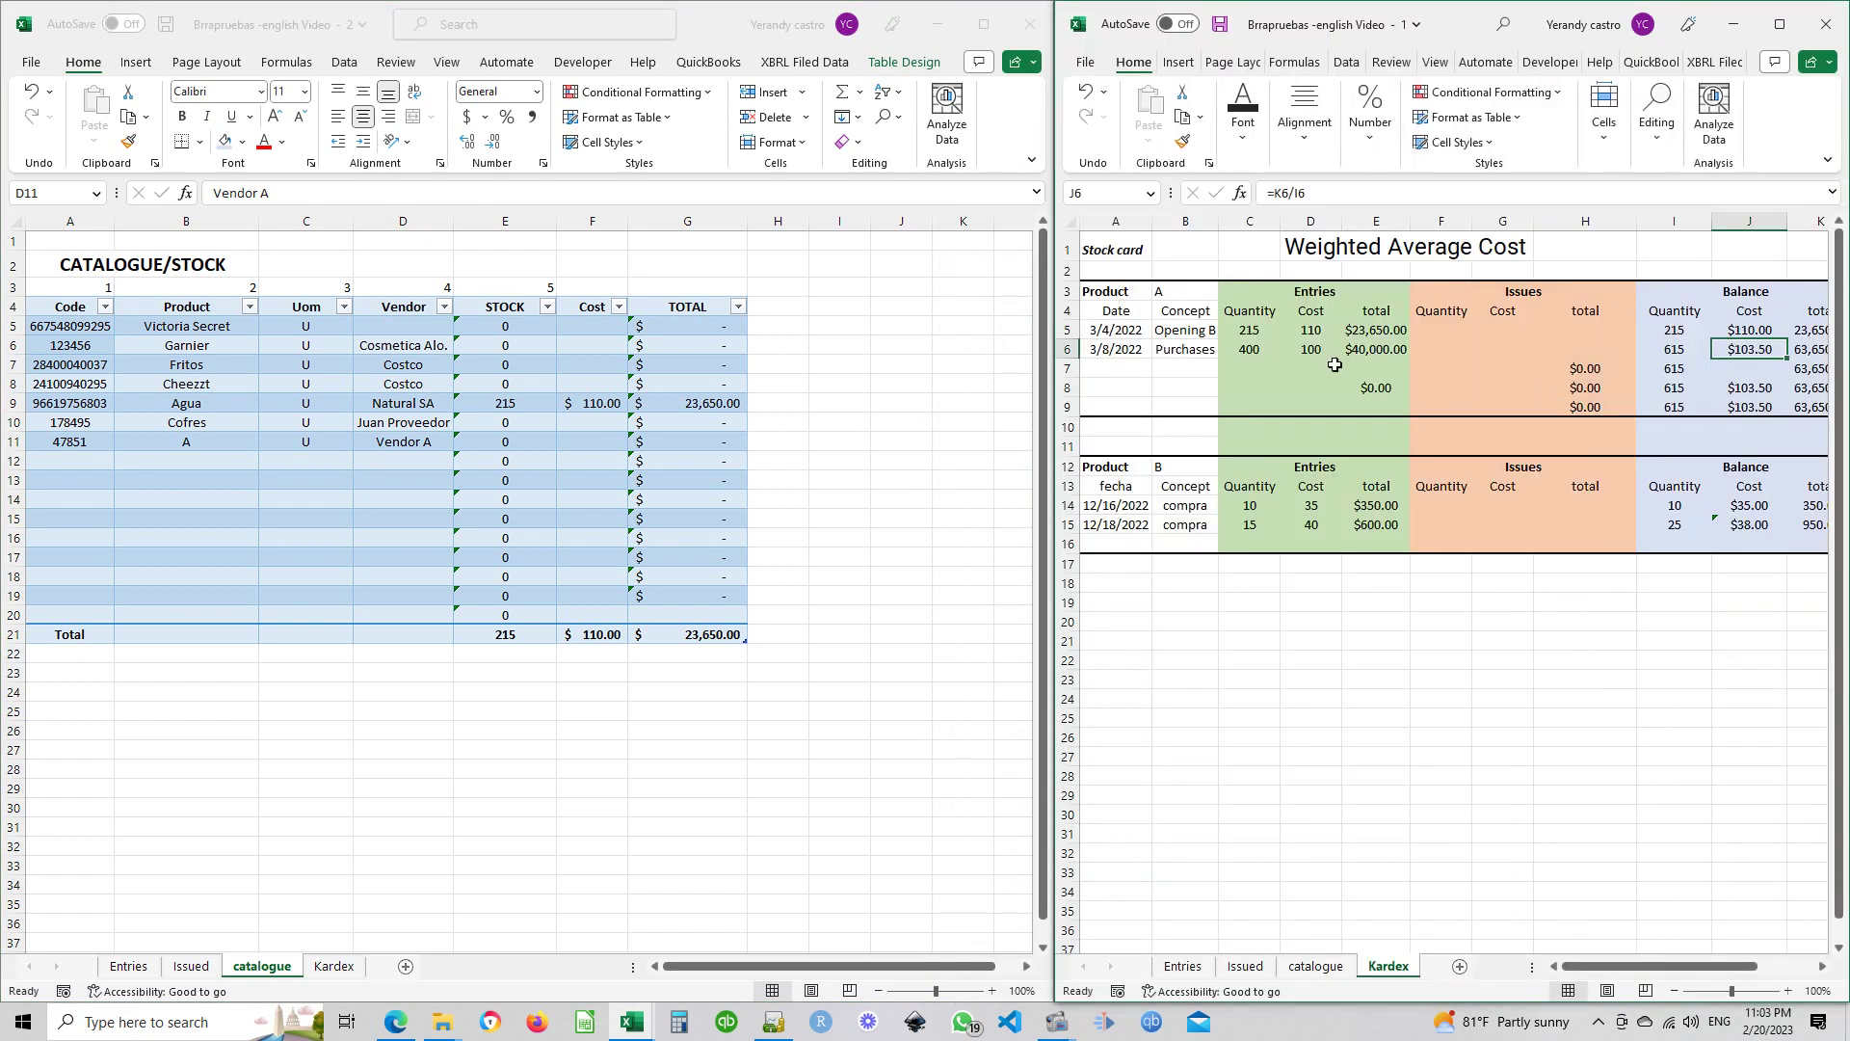
left_click_drag(1129, 331, 1798, 328)
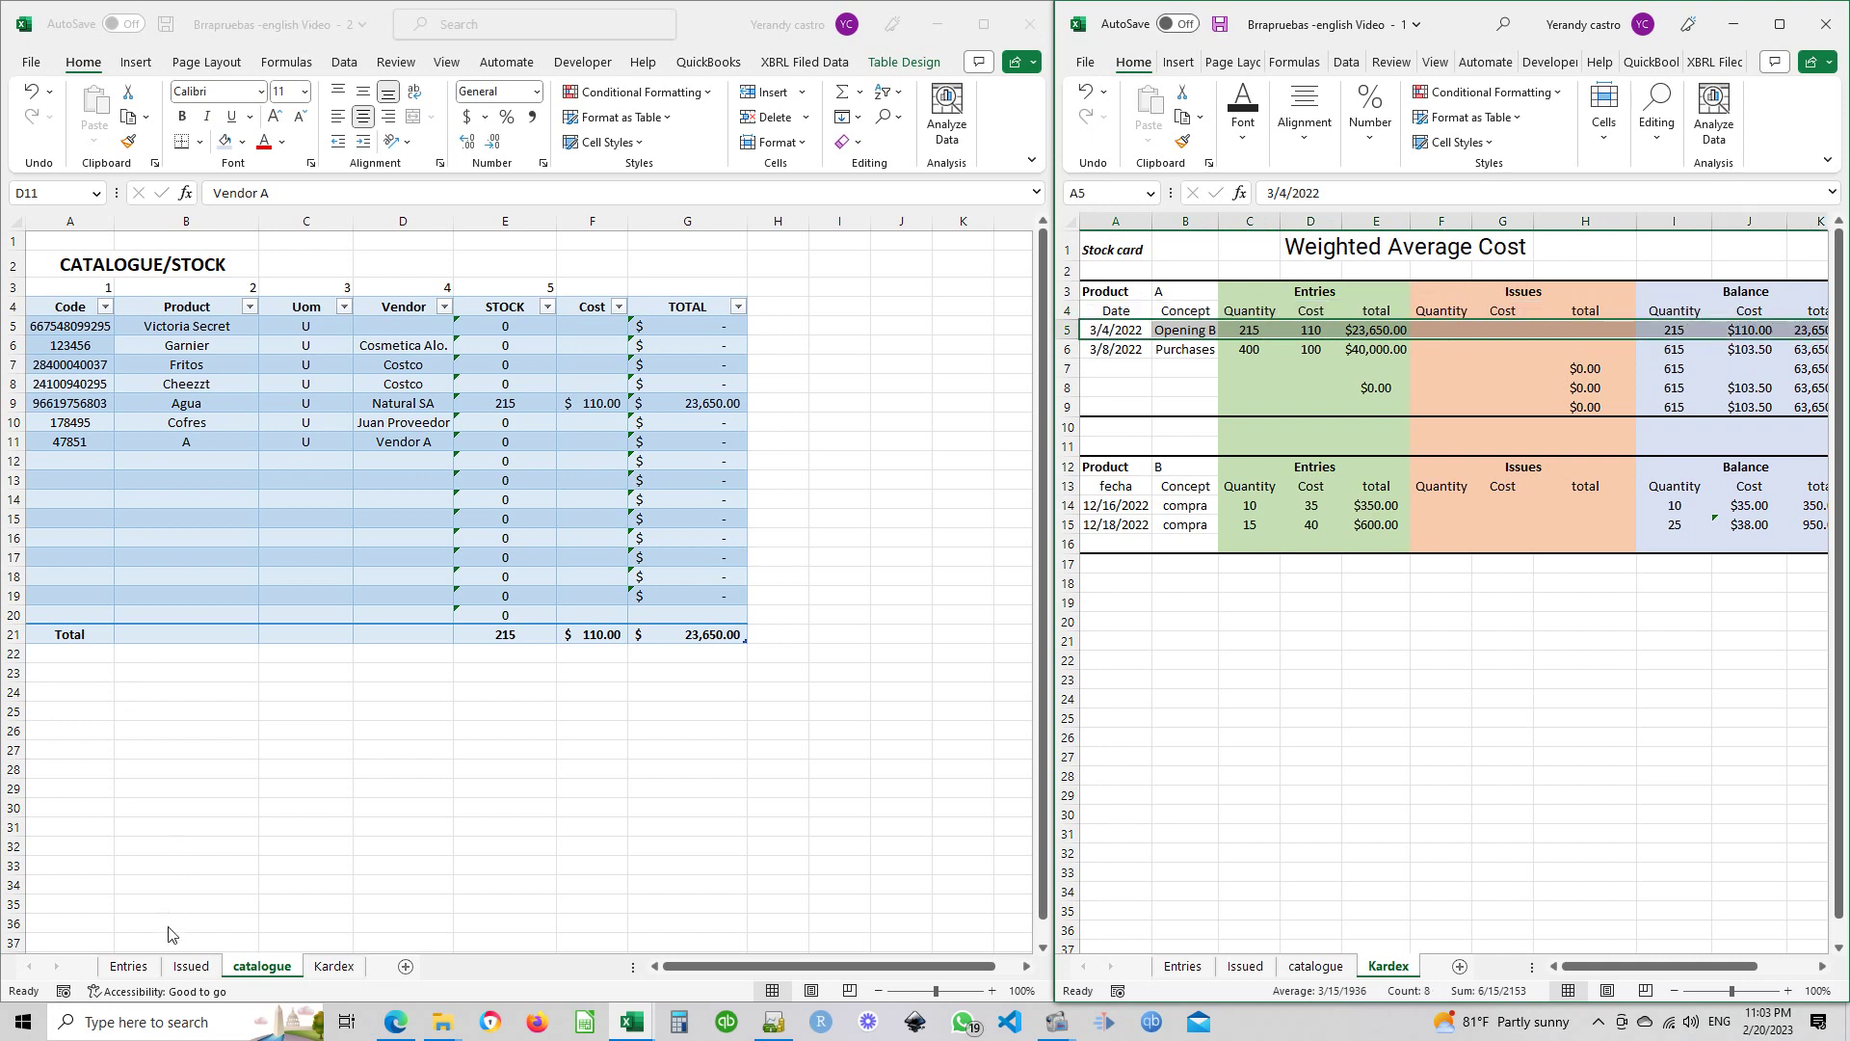
left_click(129, 965)
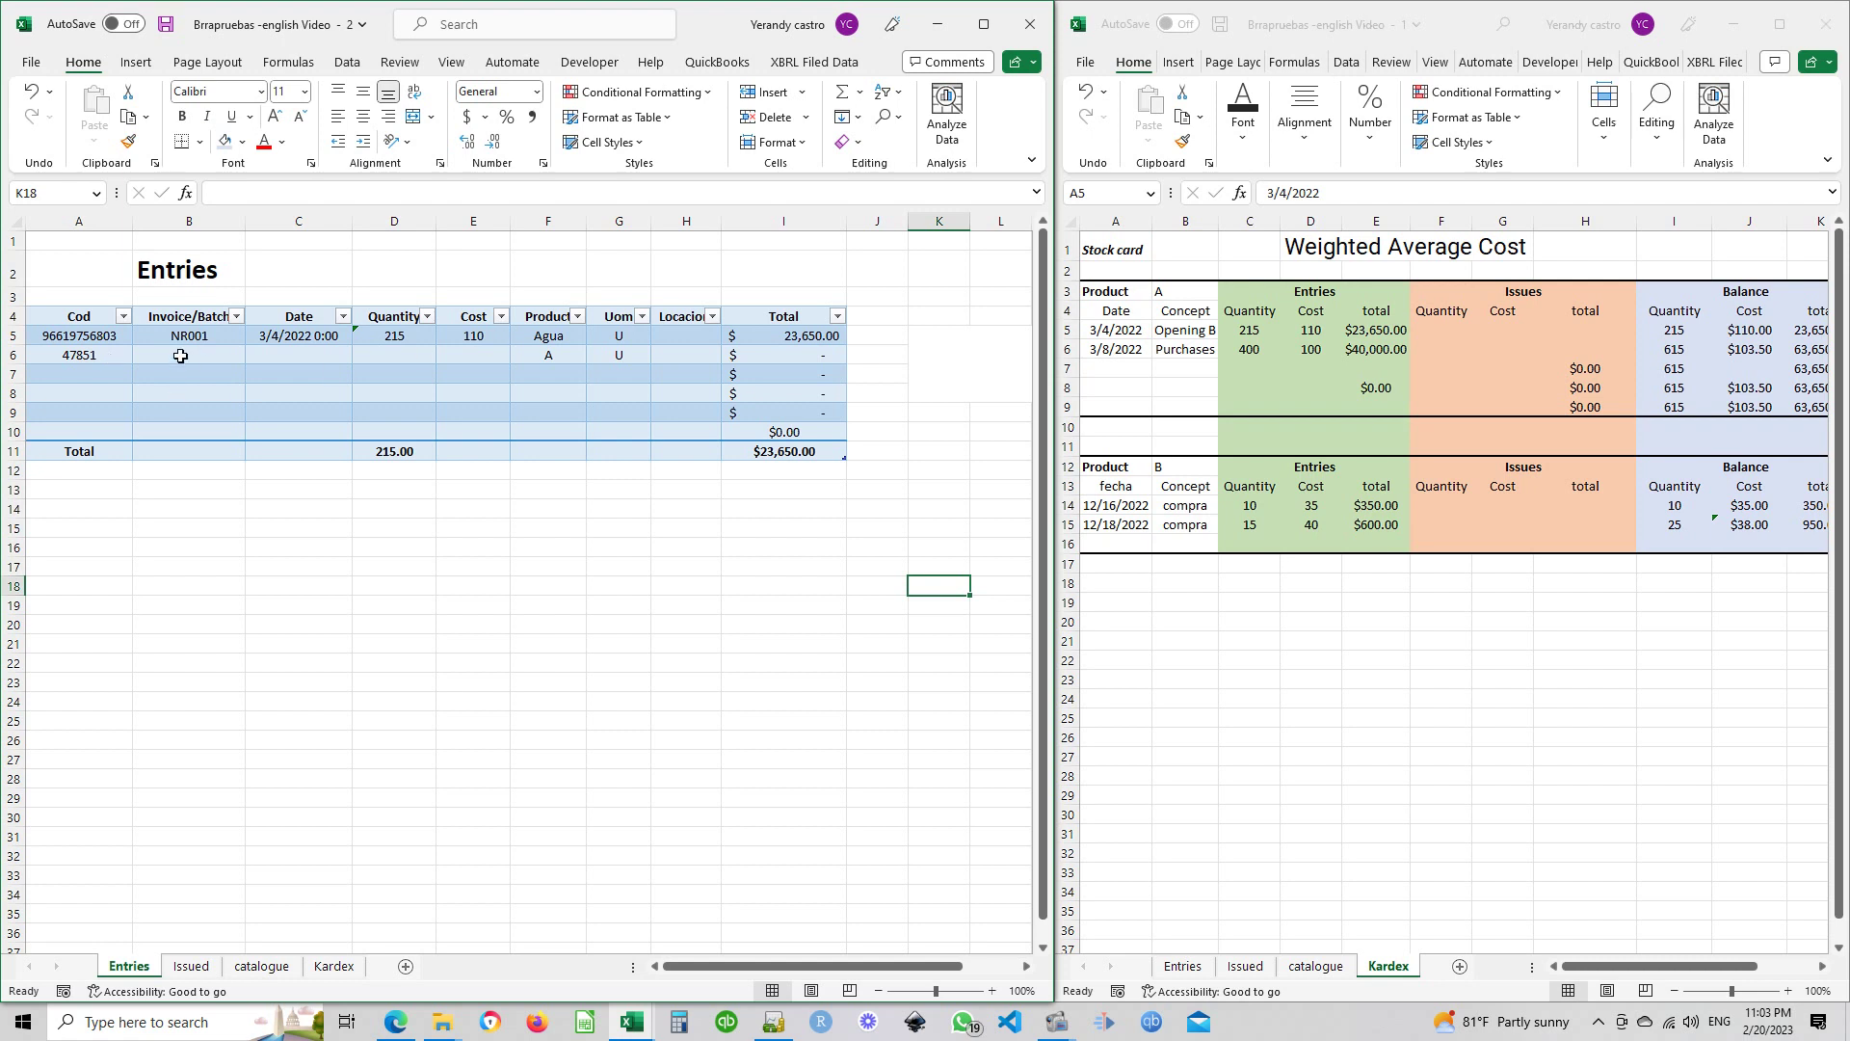
Switch to GnuCash and list the existing vendor bills with the bill search
left_click(774, 1023)
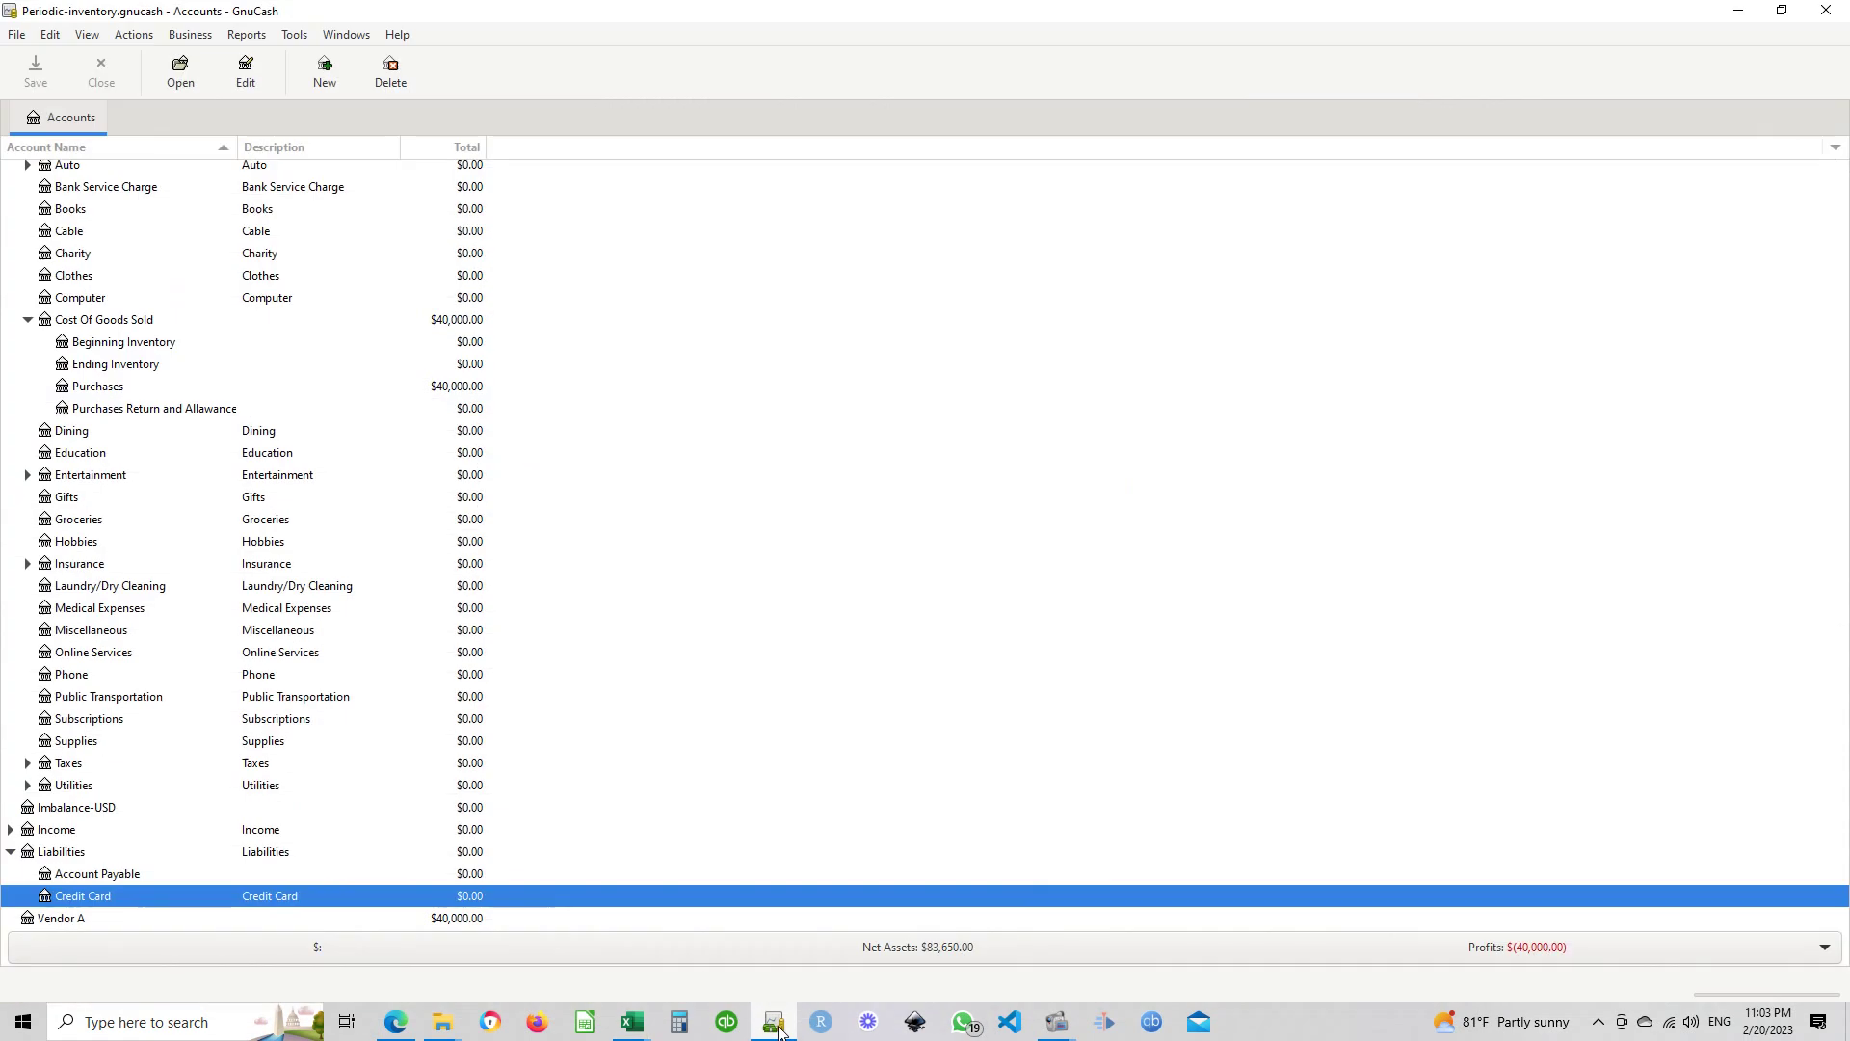
left_click(199, 37)
mouse_move(308, 83)
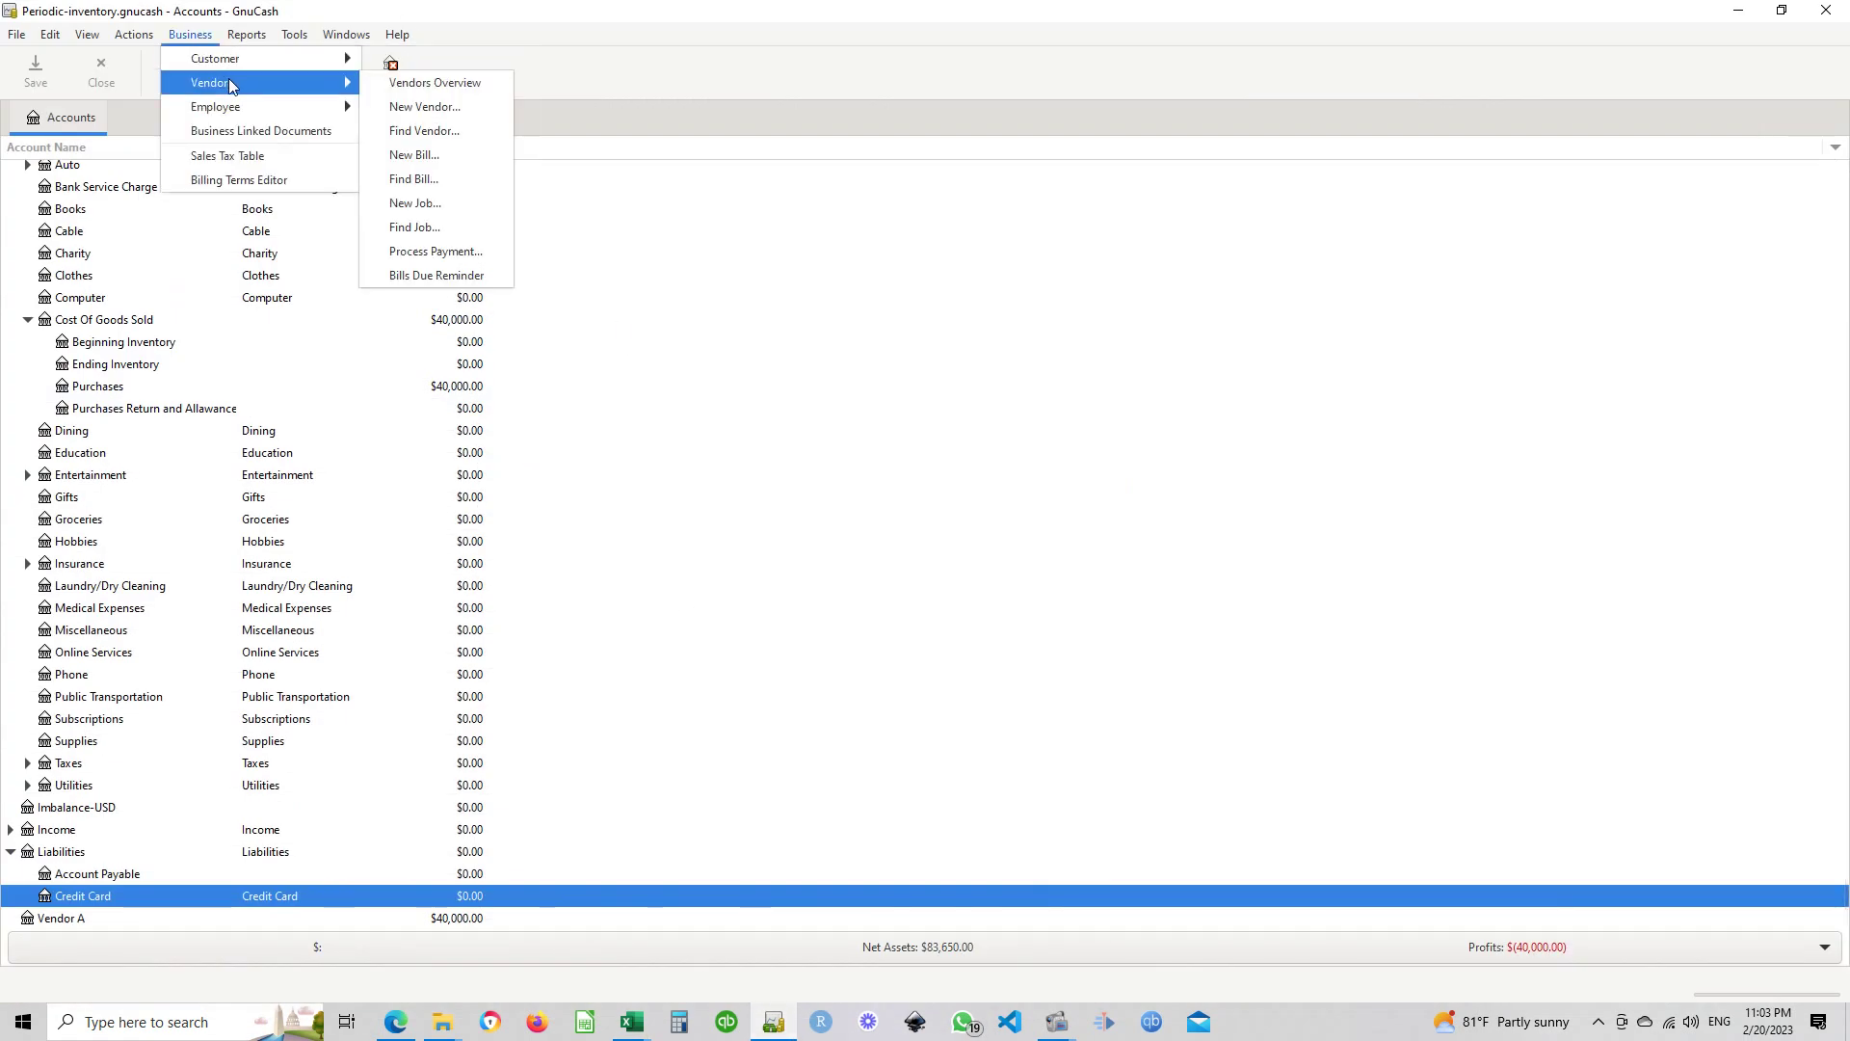
left_click(443, 181)
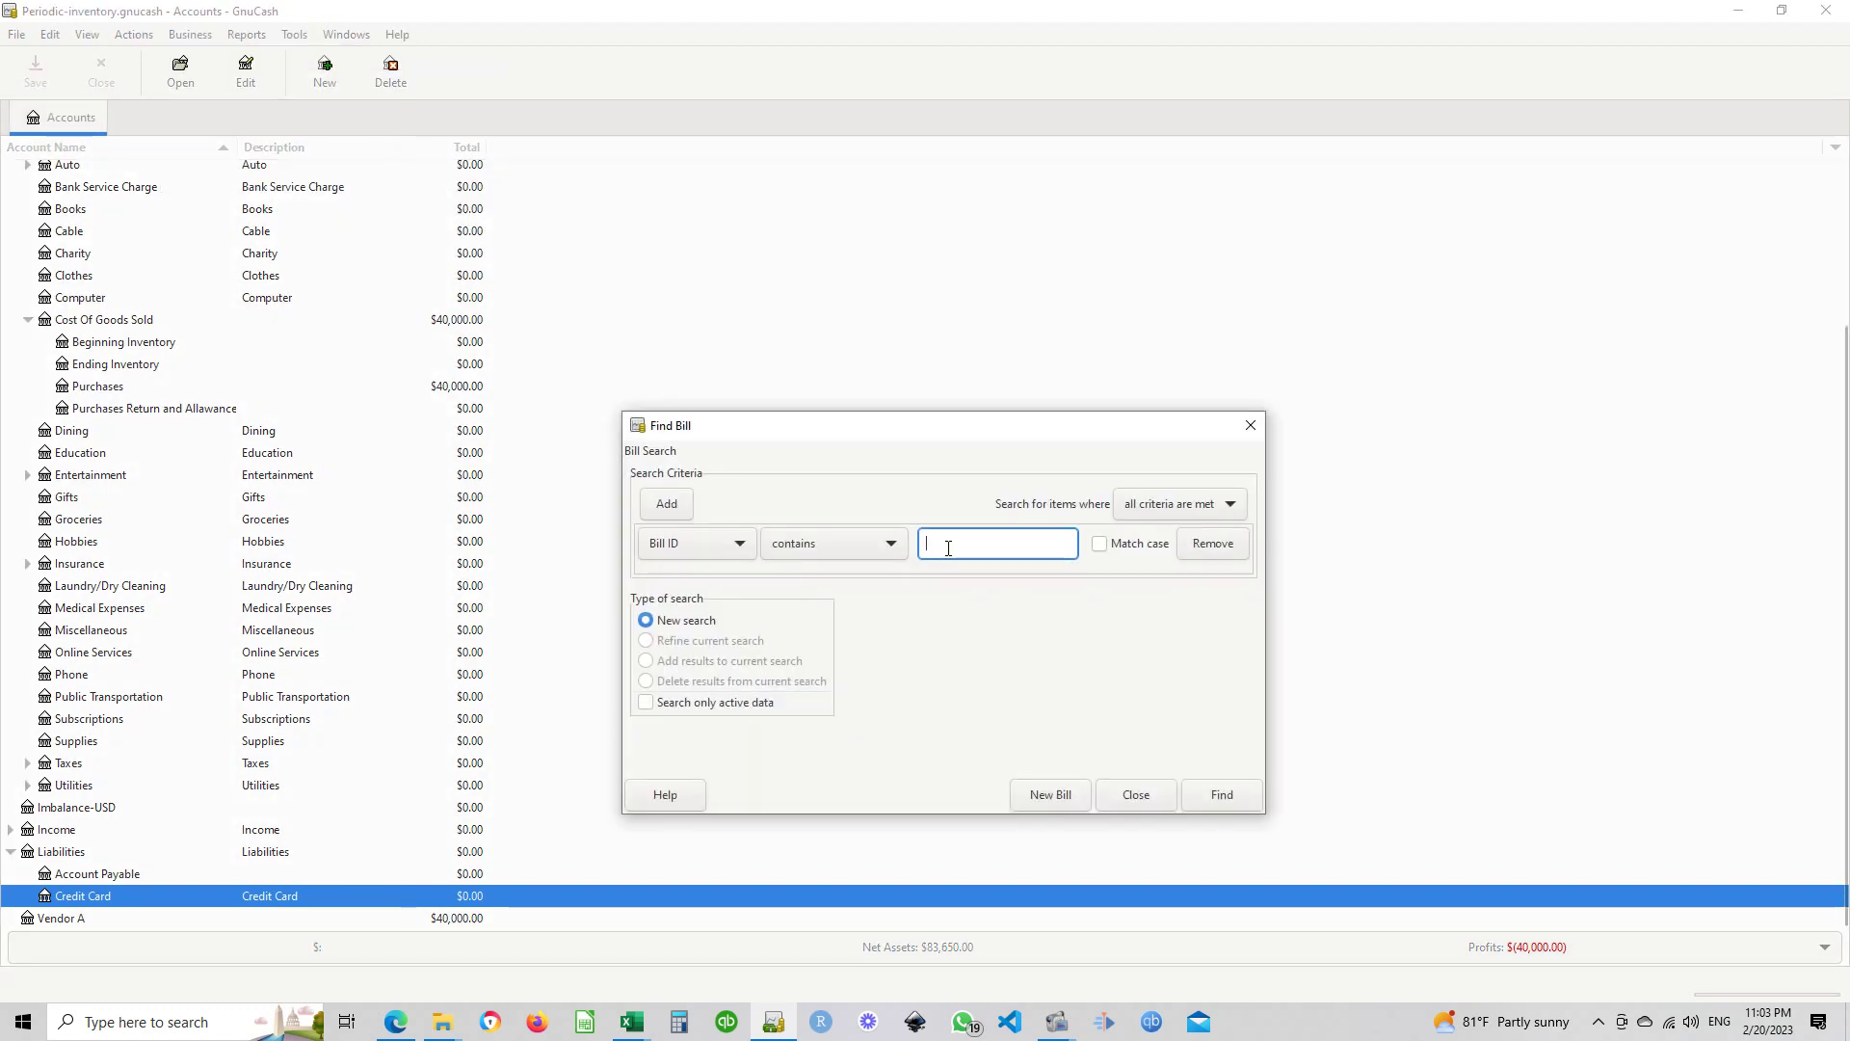
left_click(1222, 799)
left_click(946, 674)
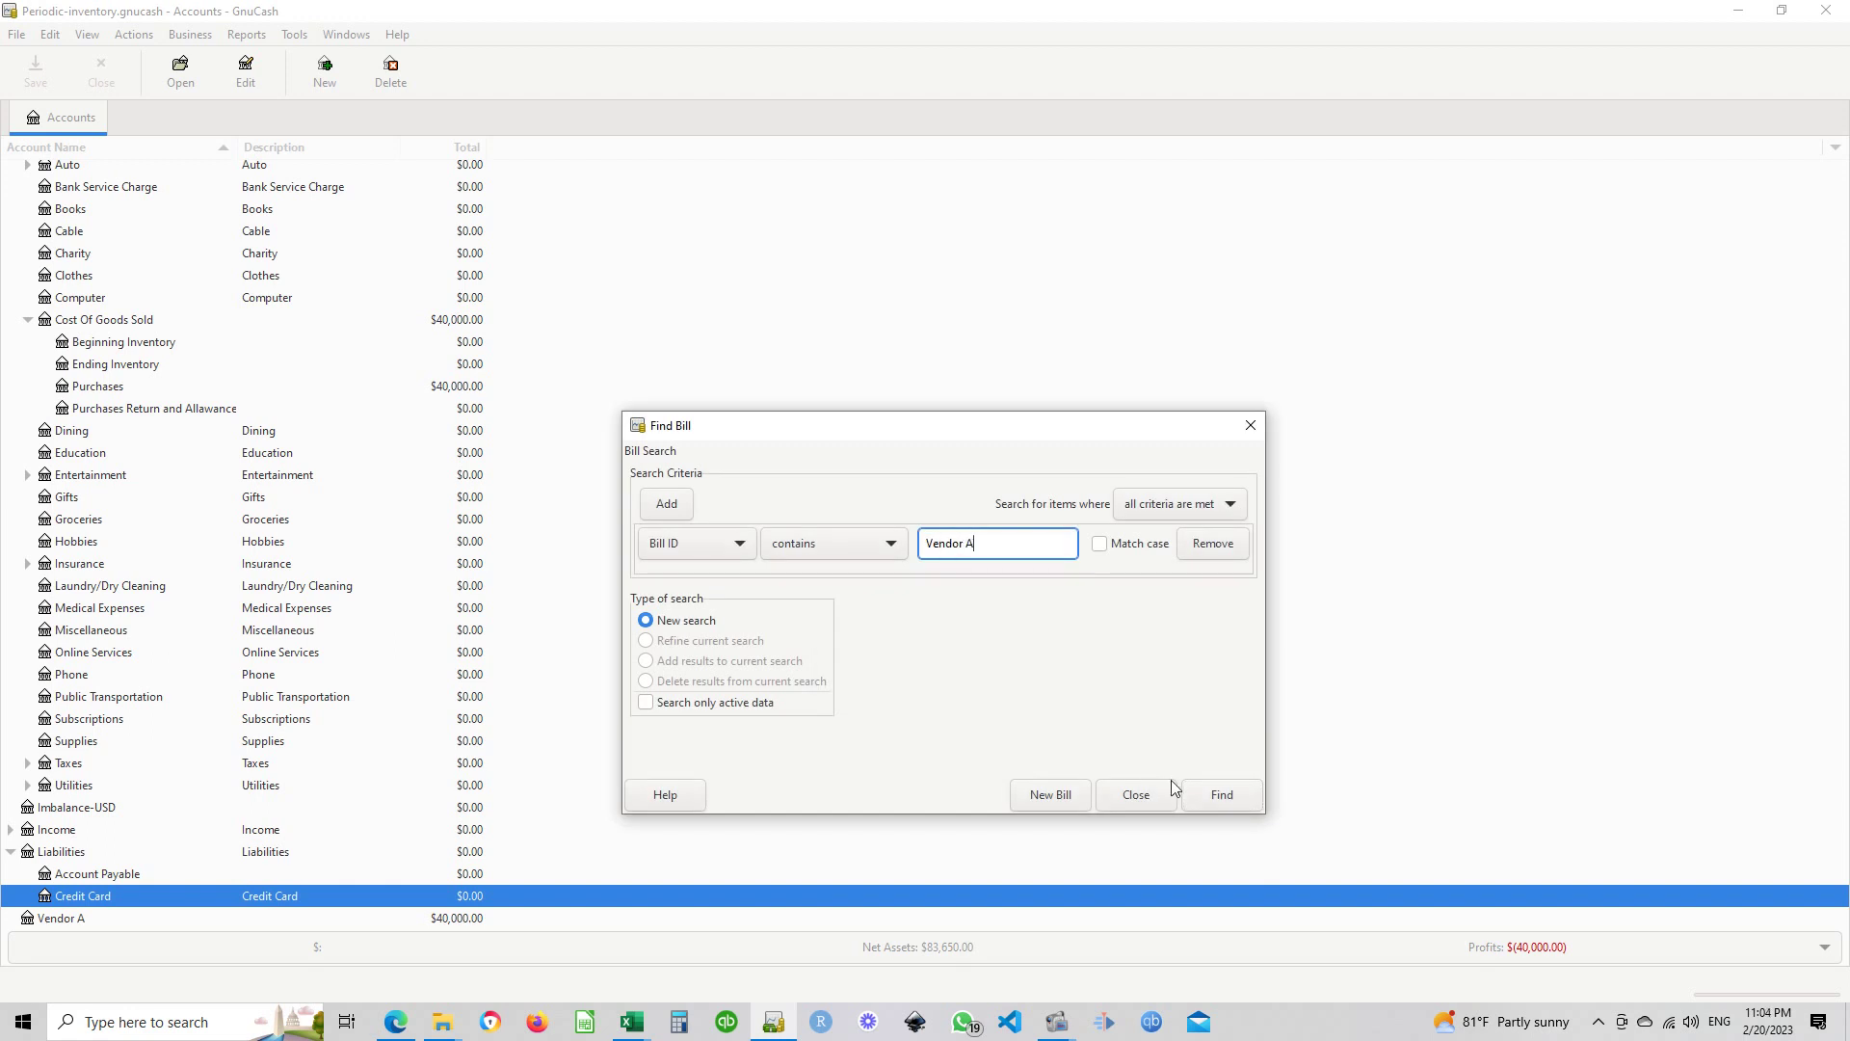
left_click(1199, 794)
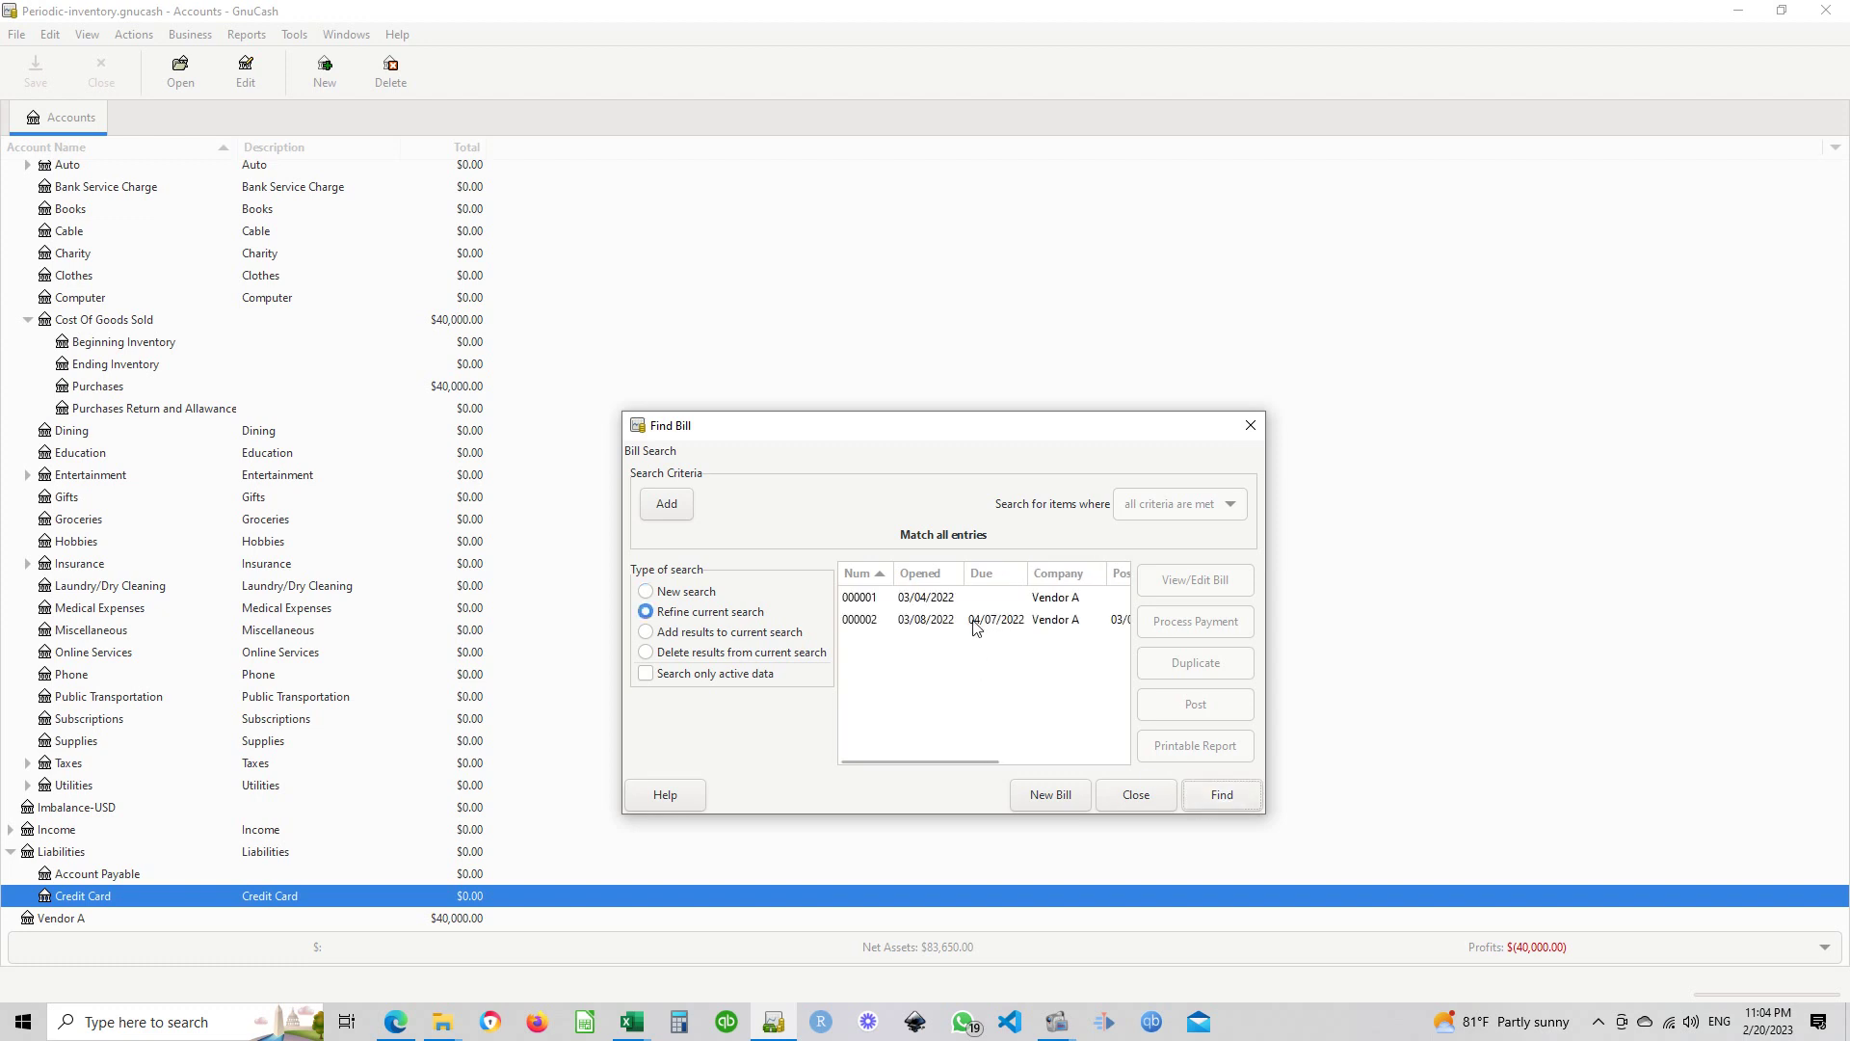
Open Vendor A's 03/08/2022 bill from the search results and close the bill search
left_click(978, 621)
mouse_move(967, 757)
left_mouse_down()
mouse_move(1098, 757)
mouse_move(958, 751)
left_mouse_up()
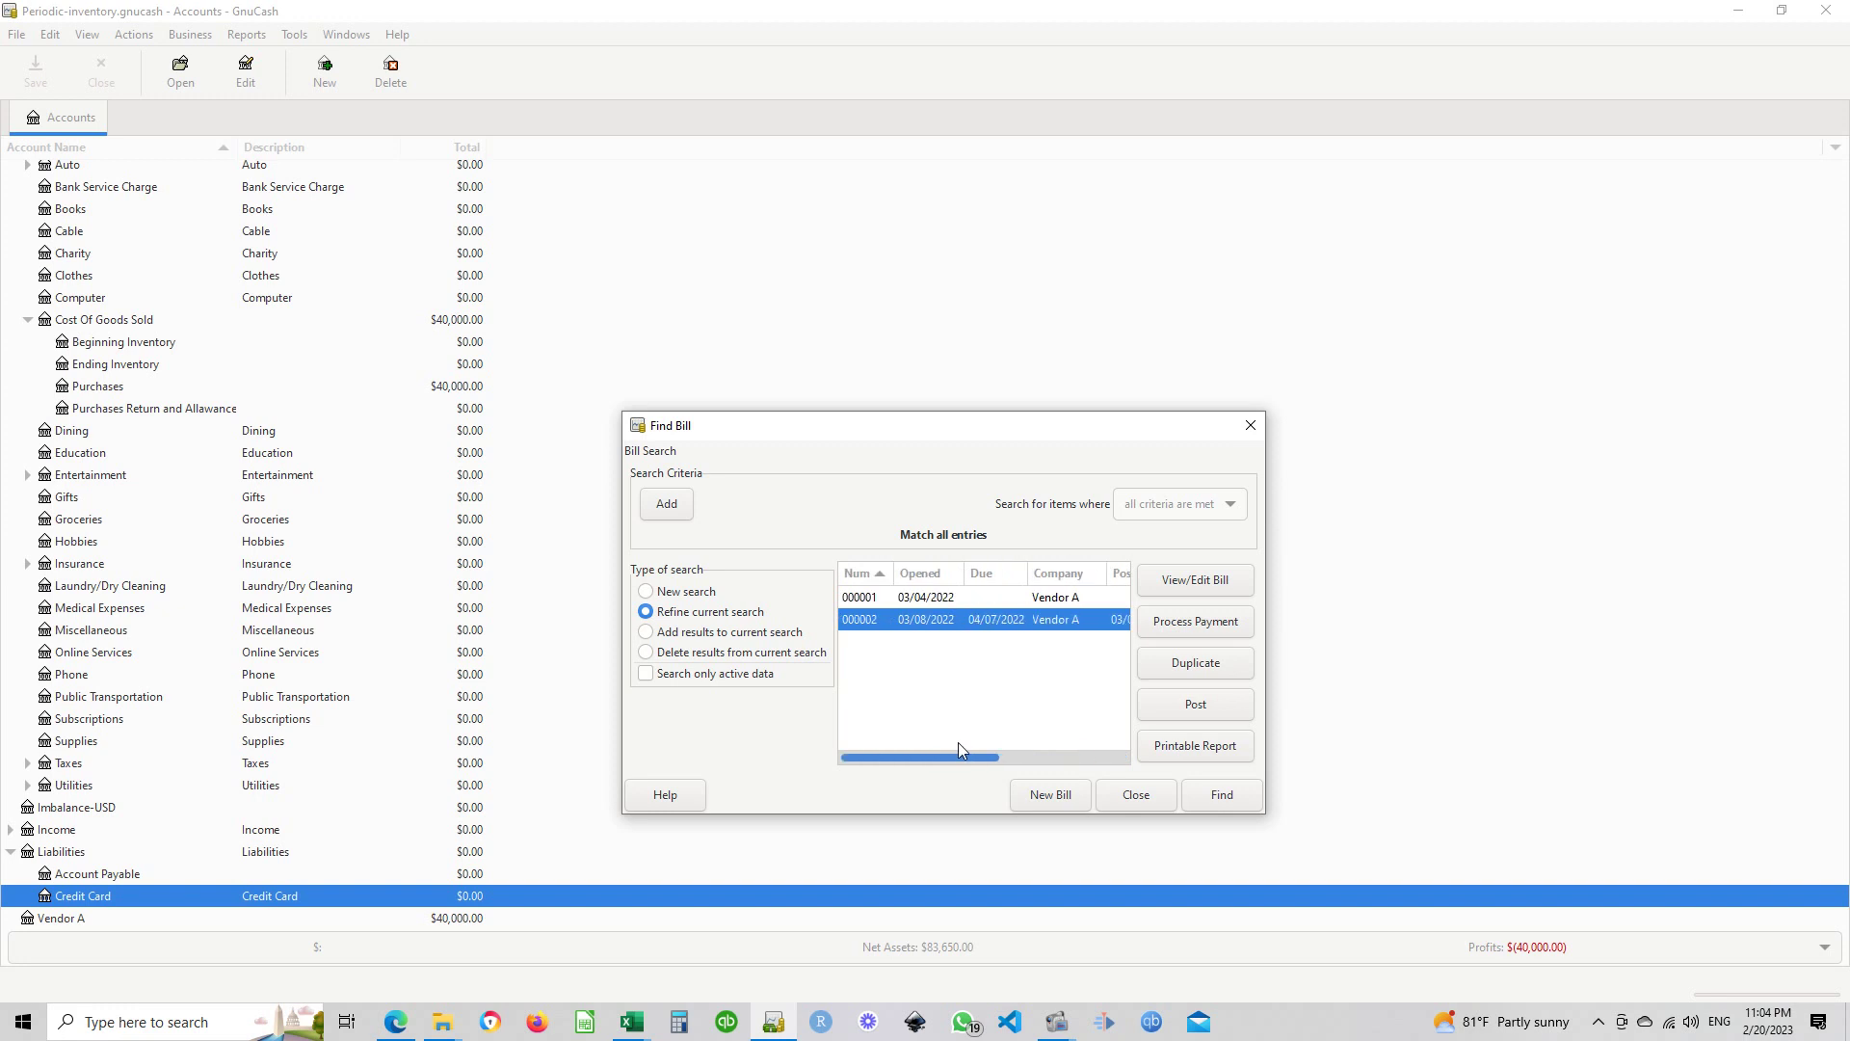
double_click(920, 627)
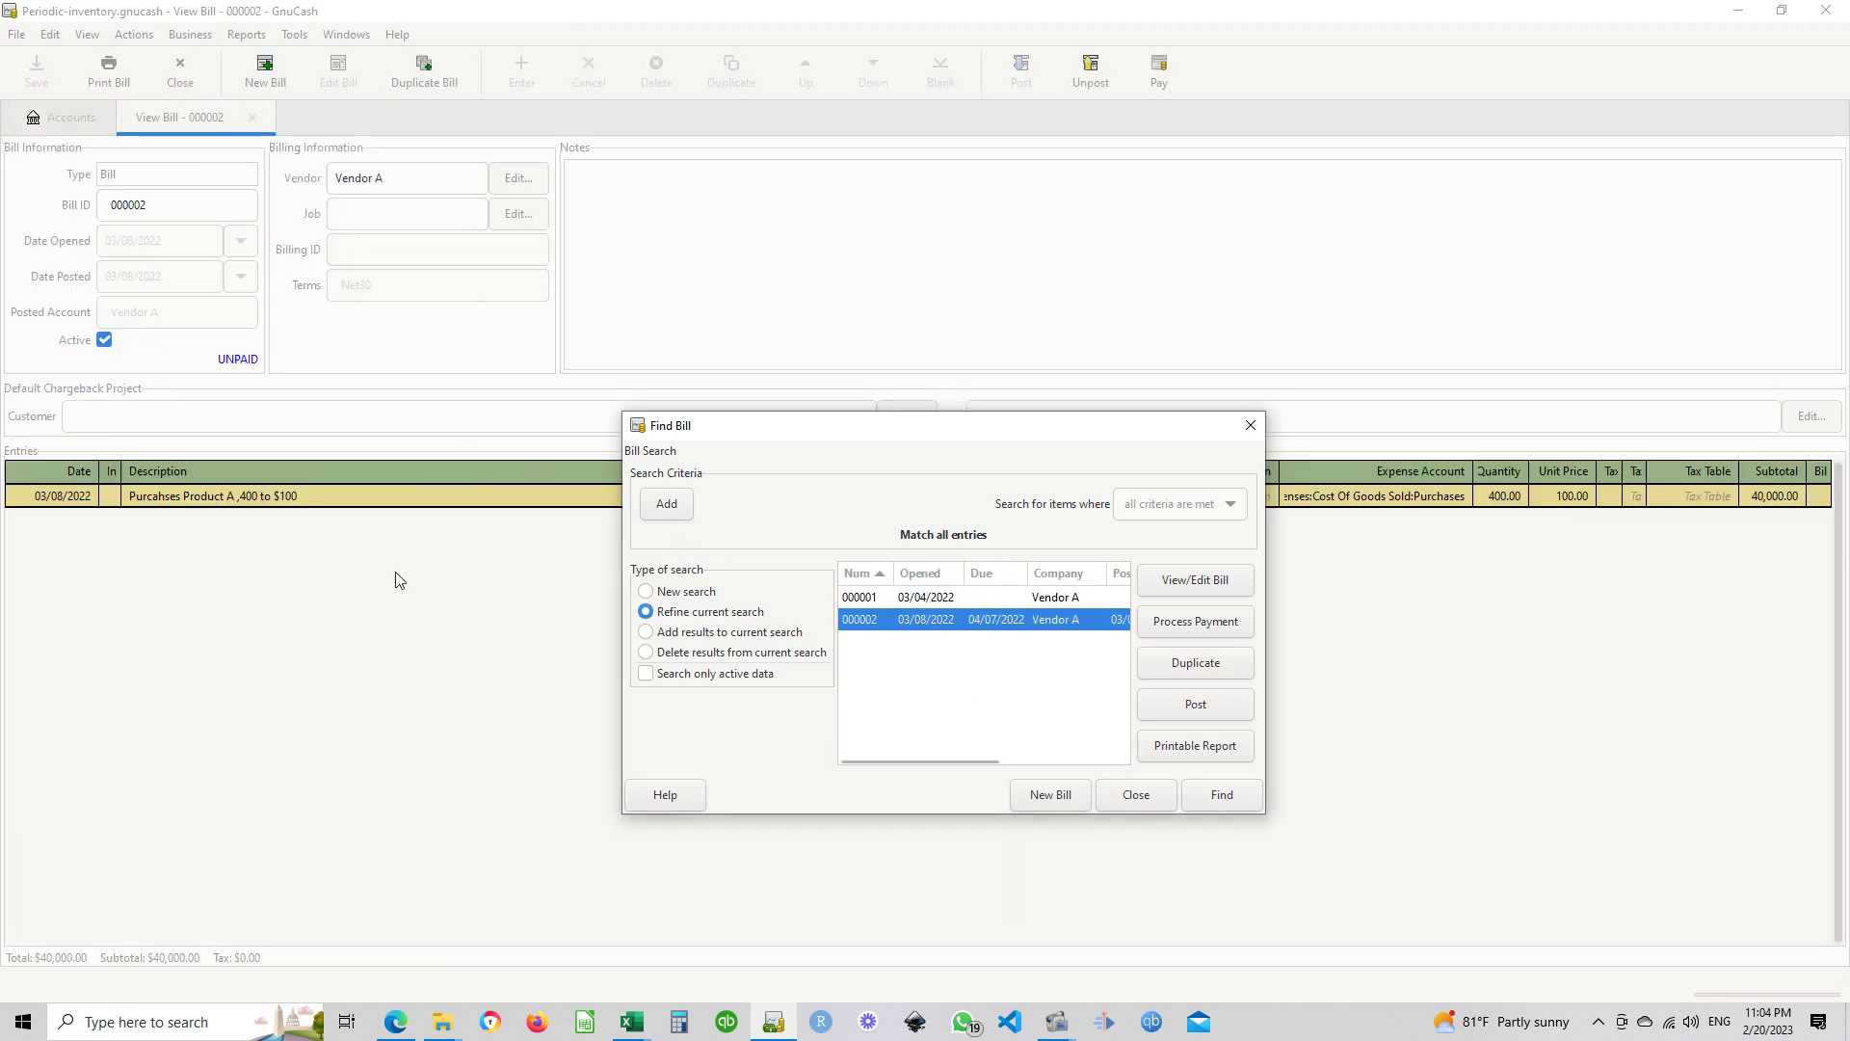
left_click(1251, 426)
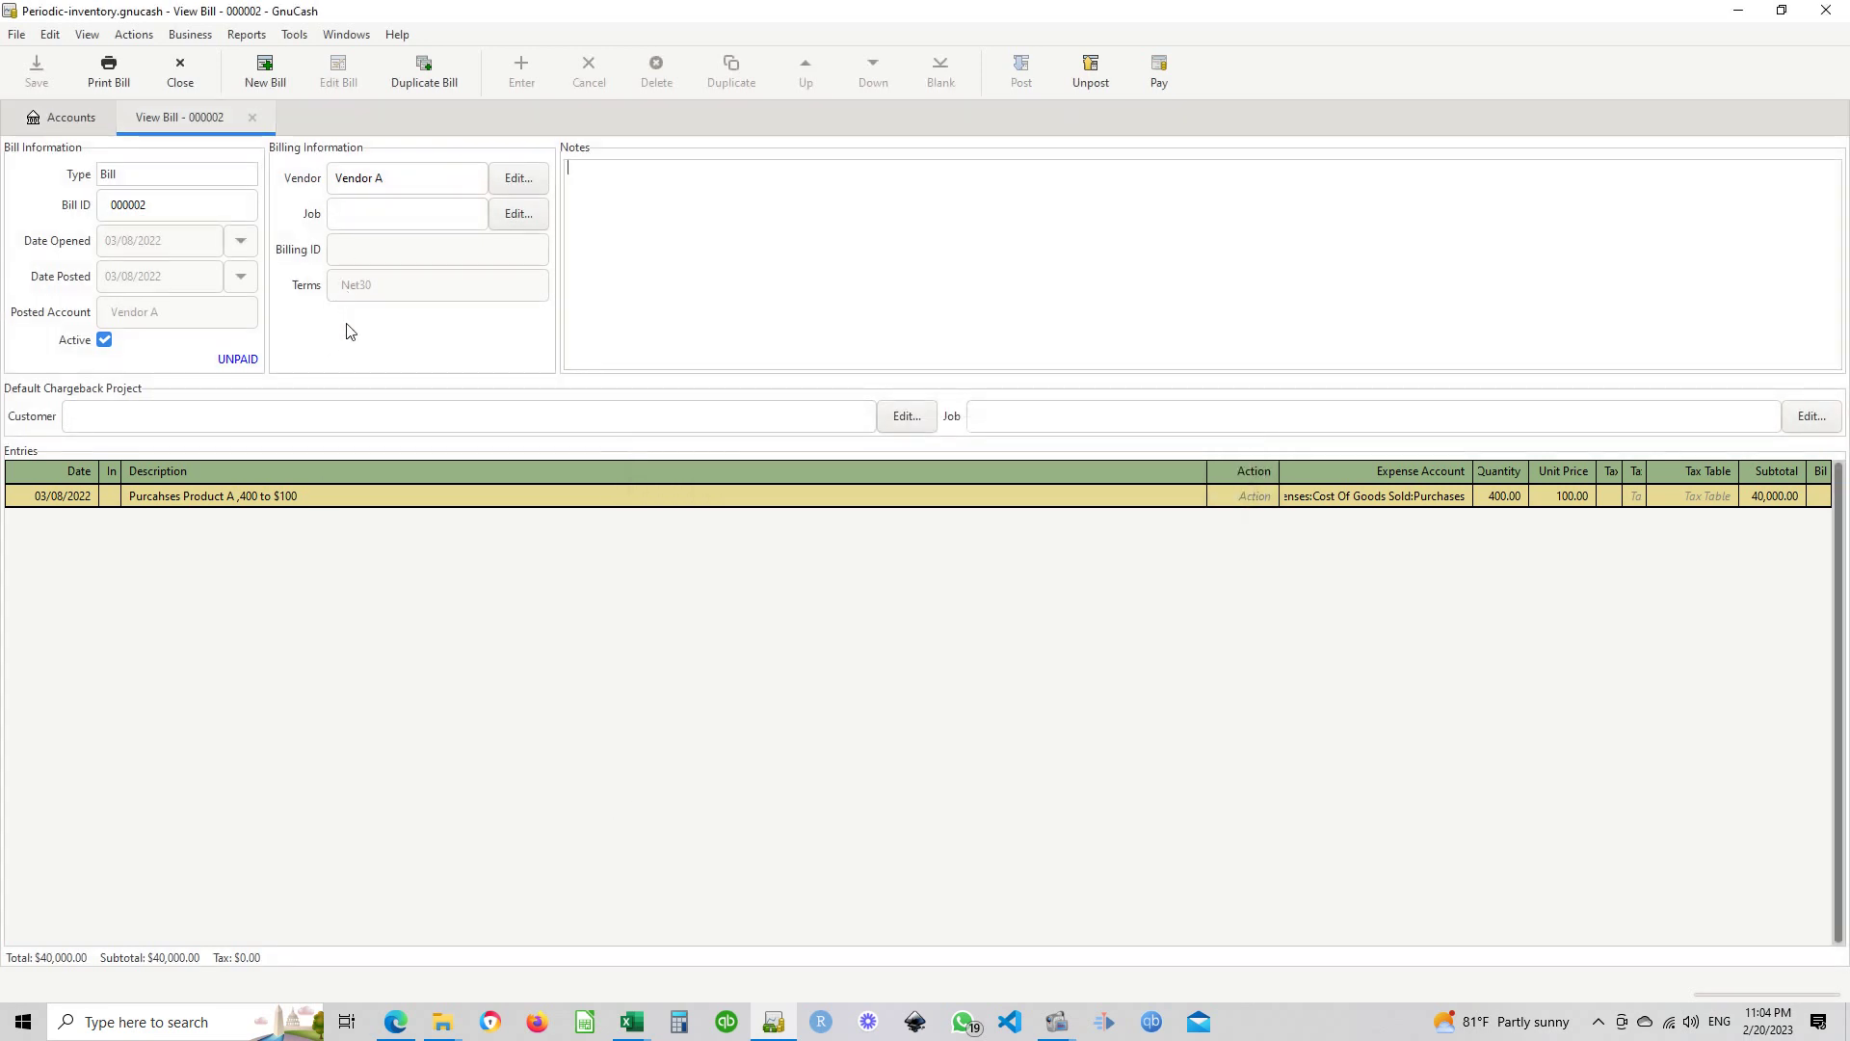
Copy the bill ID from Vendor A's 03/08/2022 bill and switch to the Entries sheet in Excel
left_click_drag(158, 217, 68, 220)
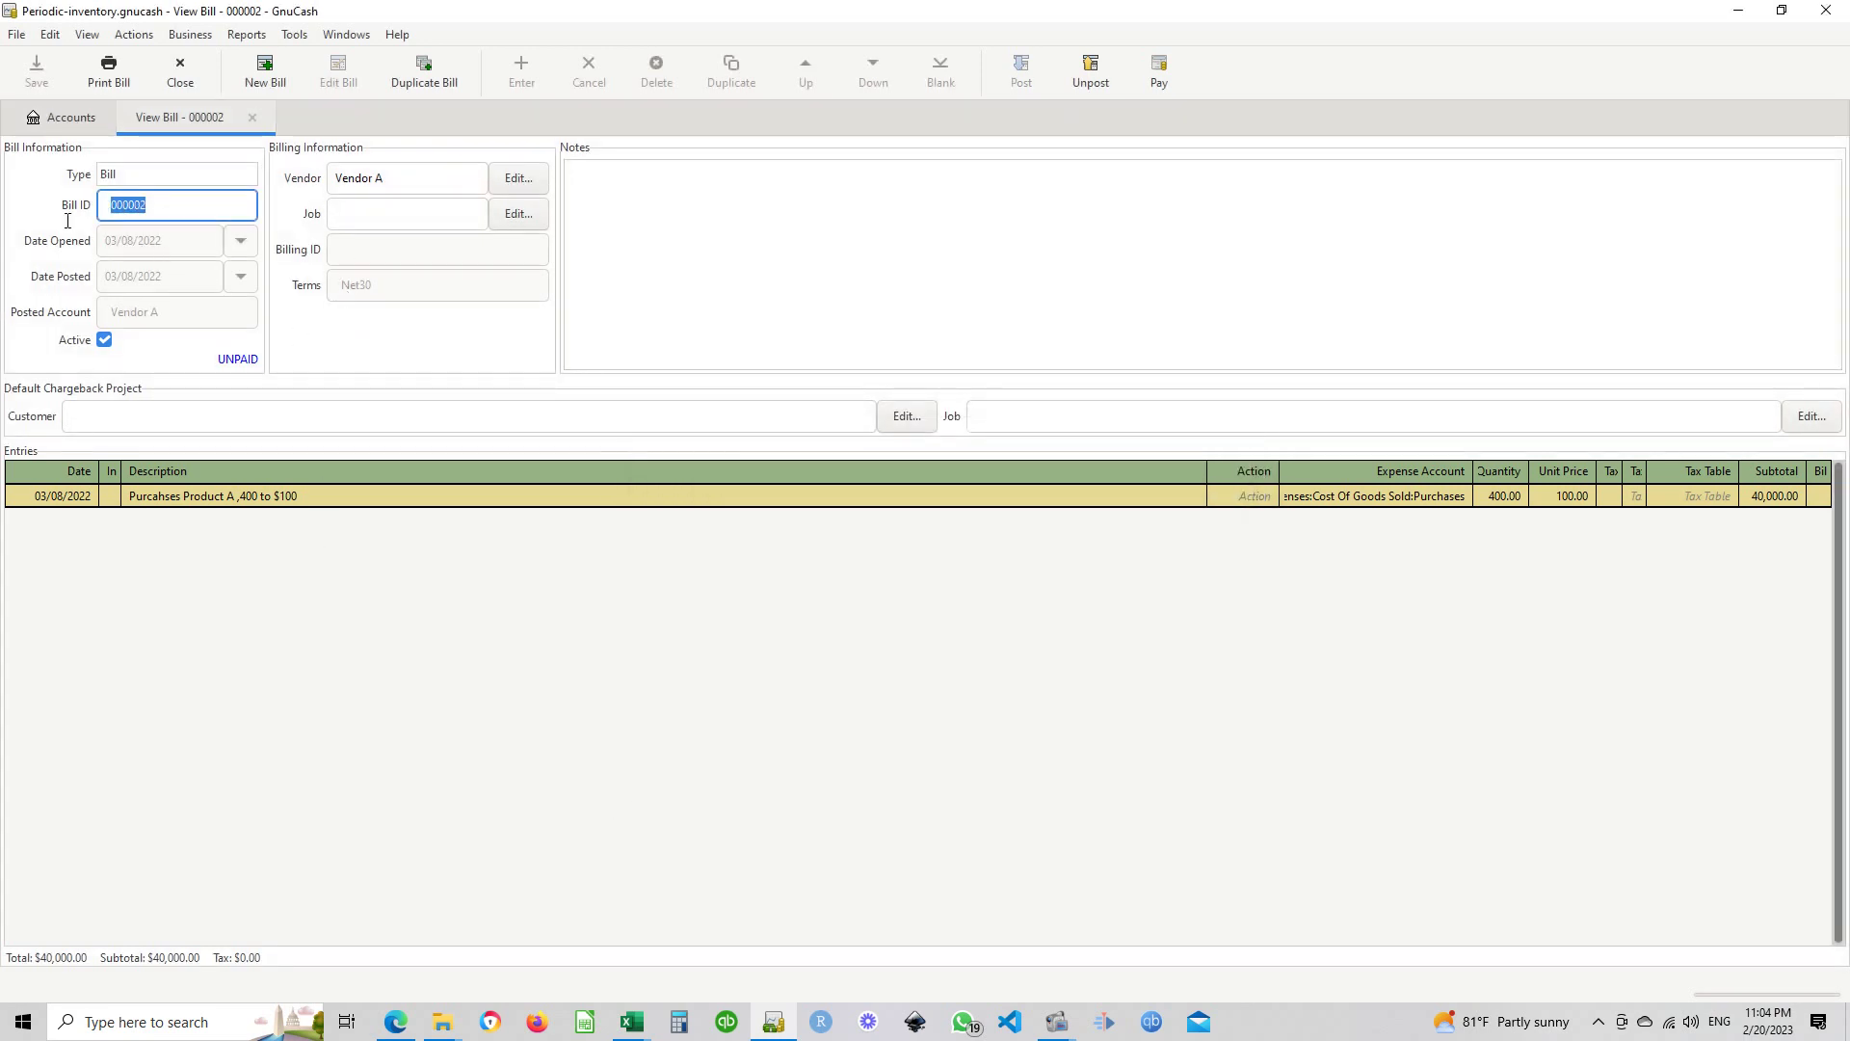
right_click(125, 217)
left_click(193, 252)
left_click(636, 1028)
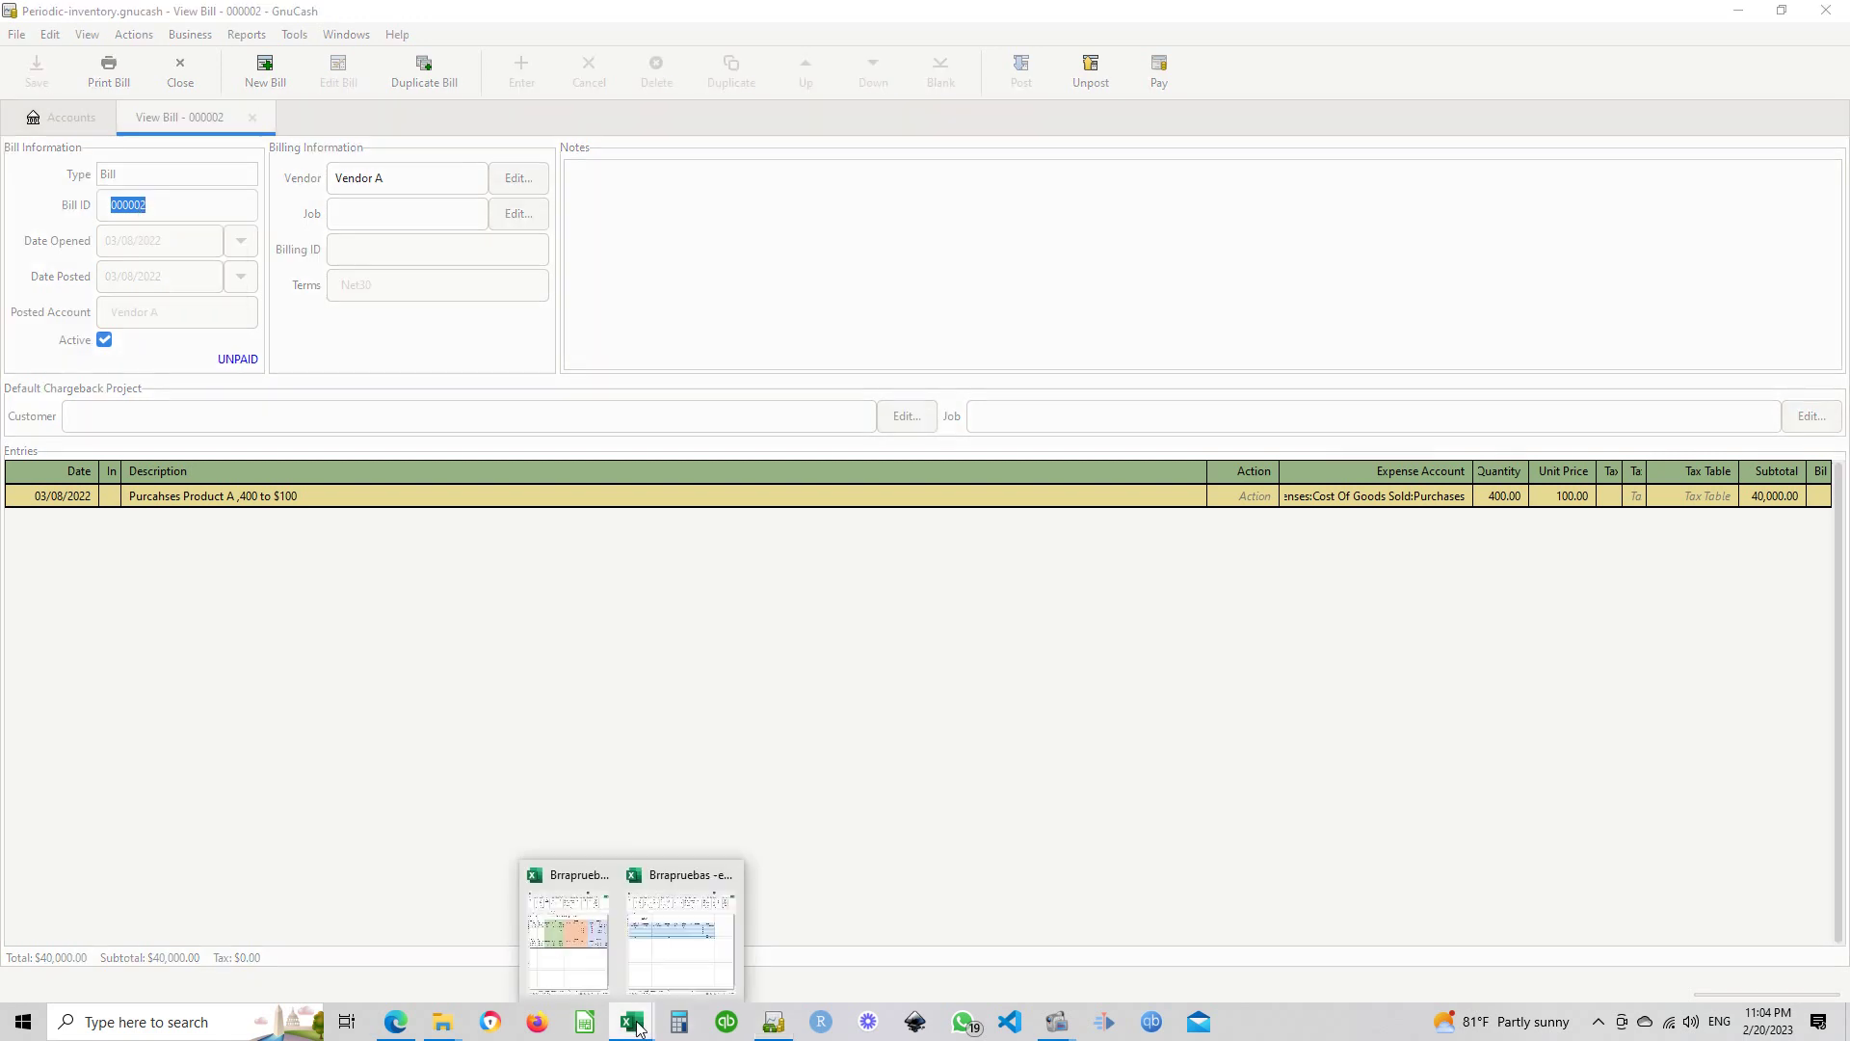
left_click(651, 959)
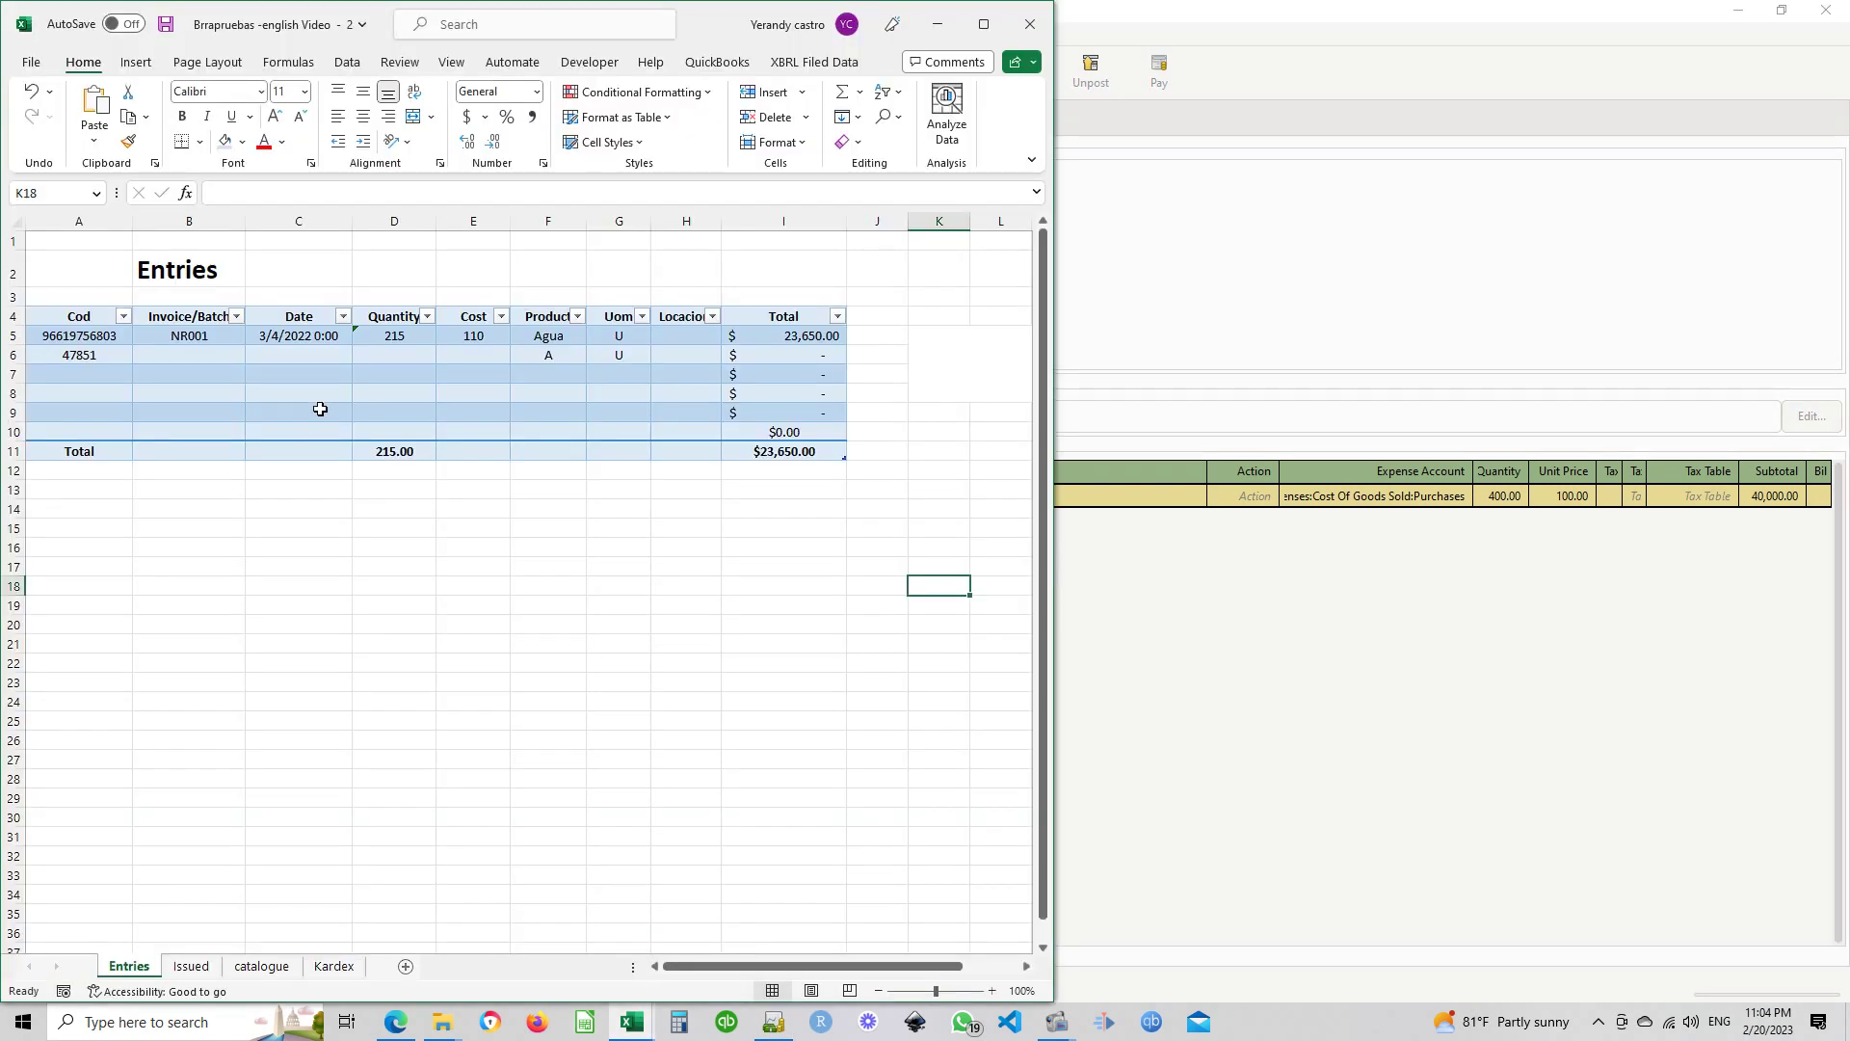
left_click(187, 355)
right_click(190, 353)
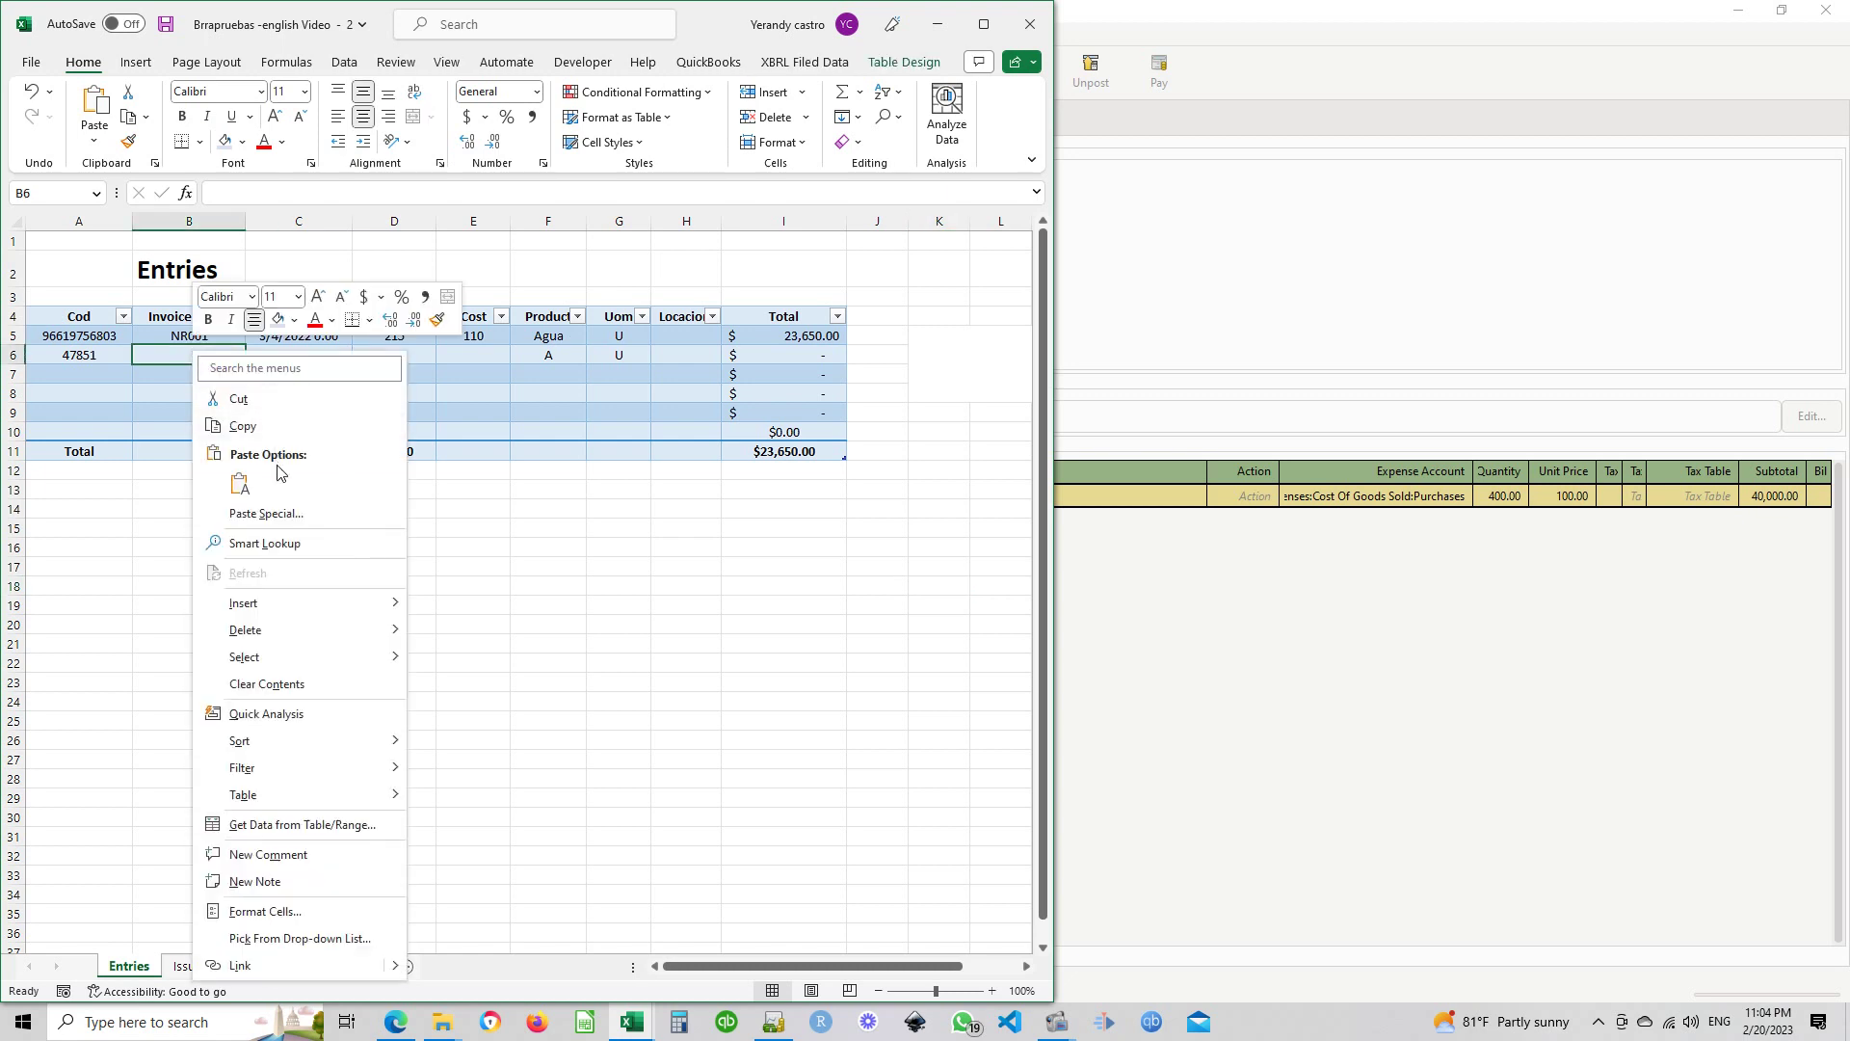
mouse_move(271, 615)
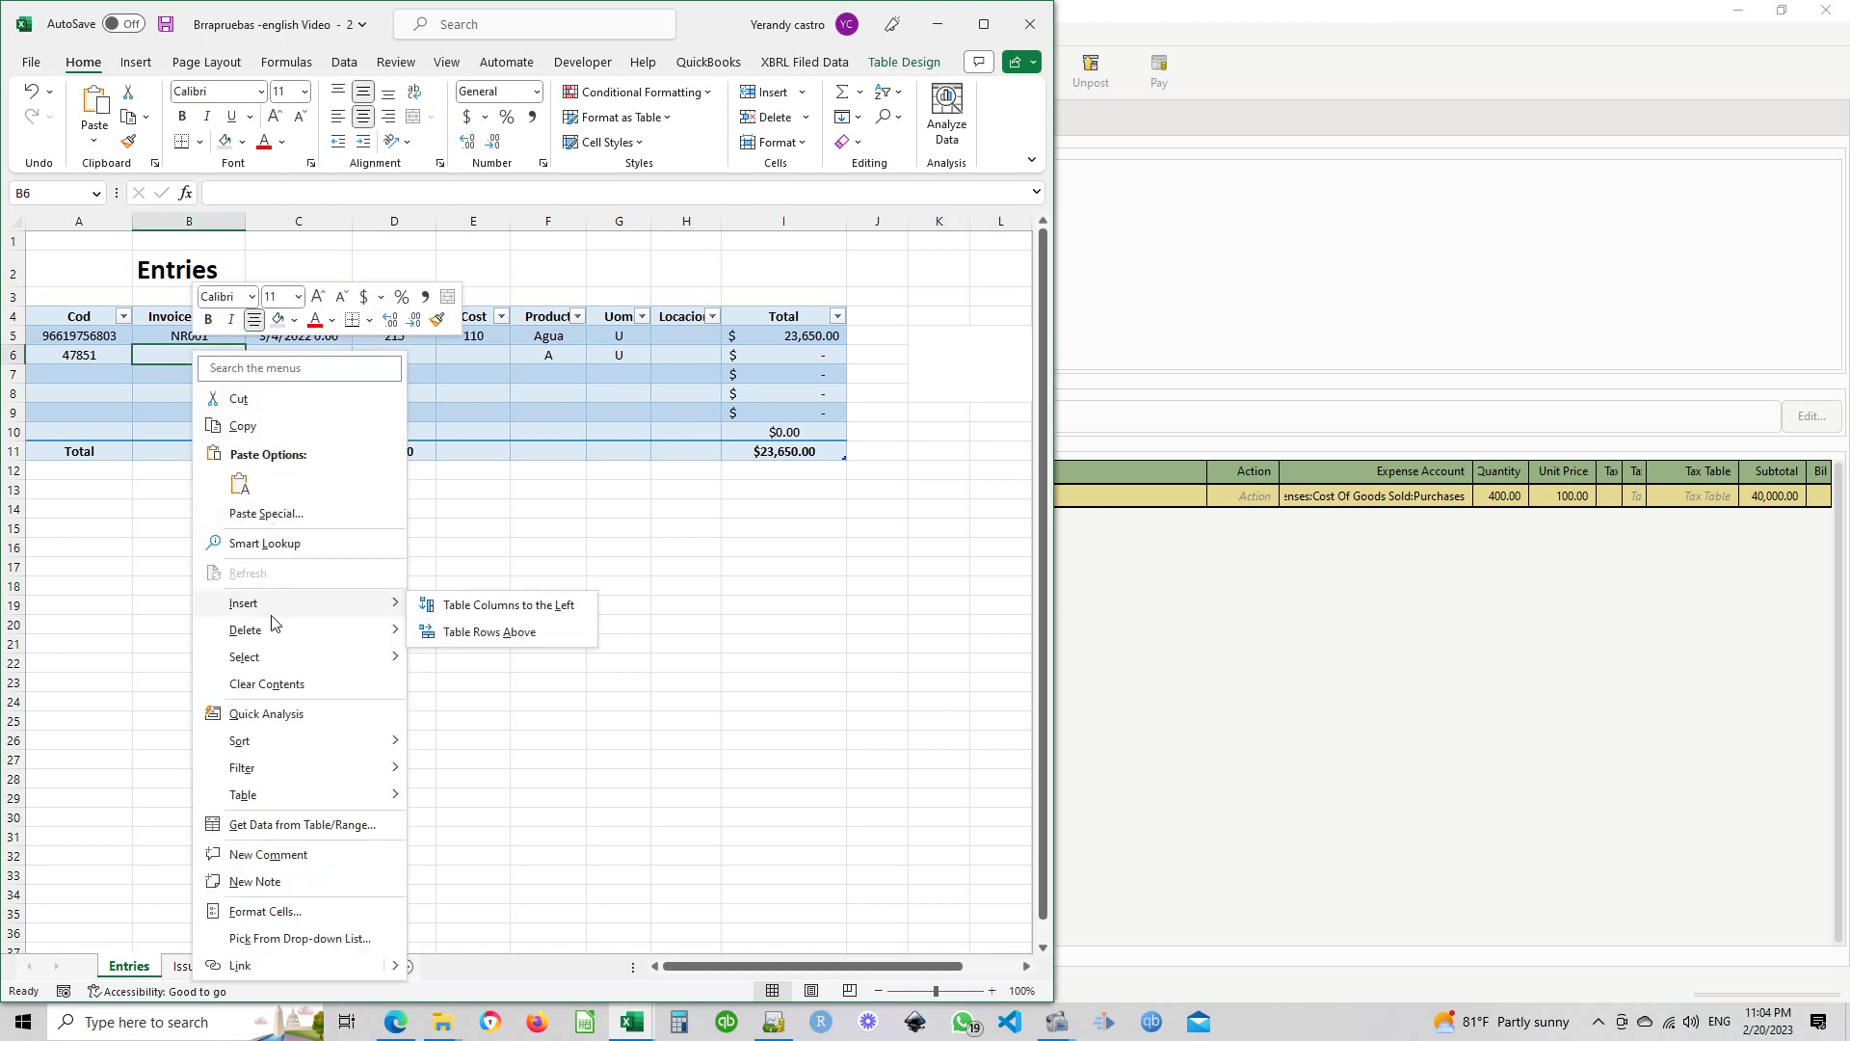
left_click(500, 518)
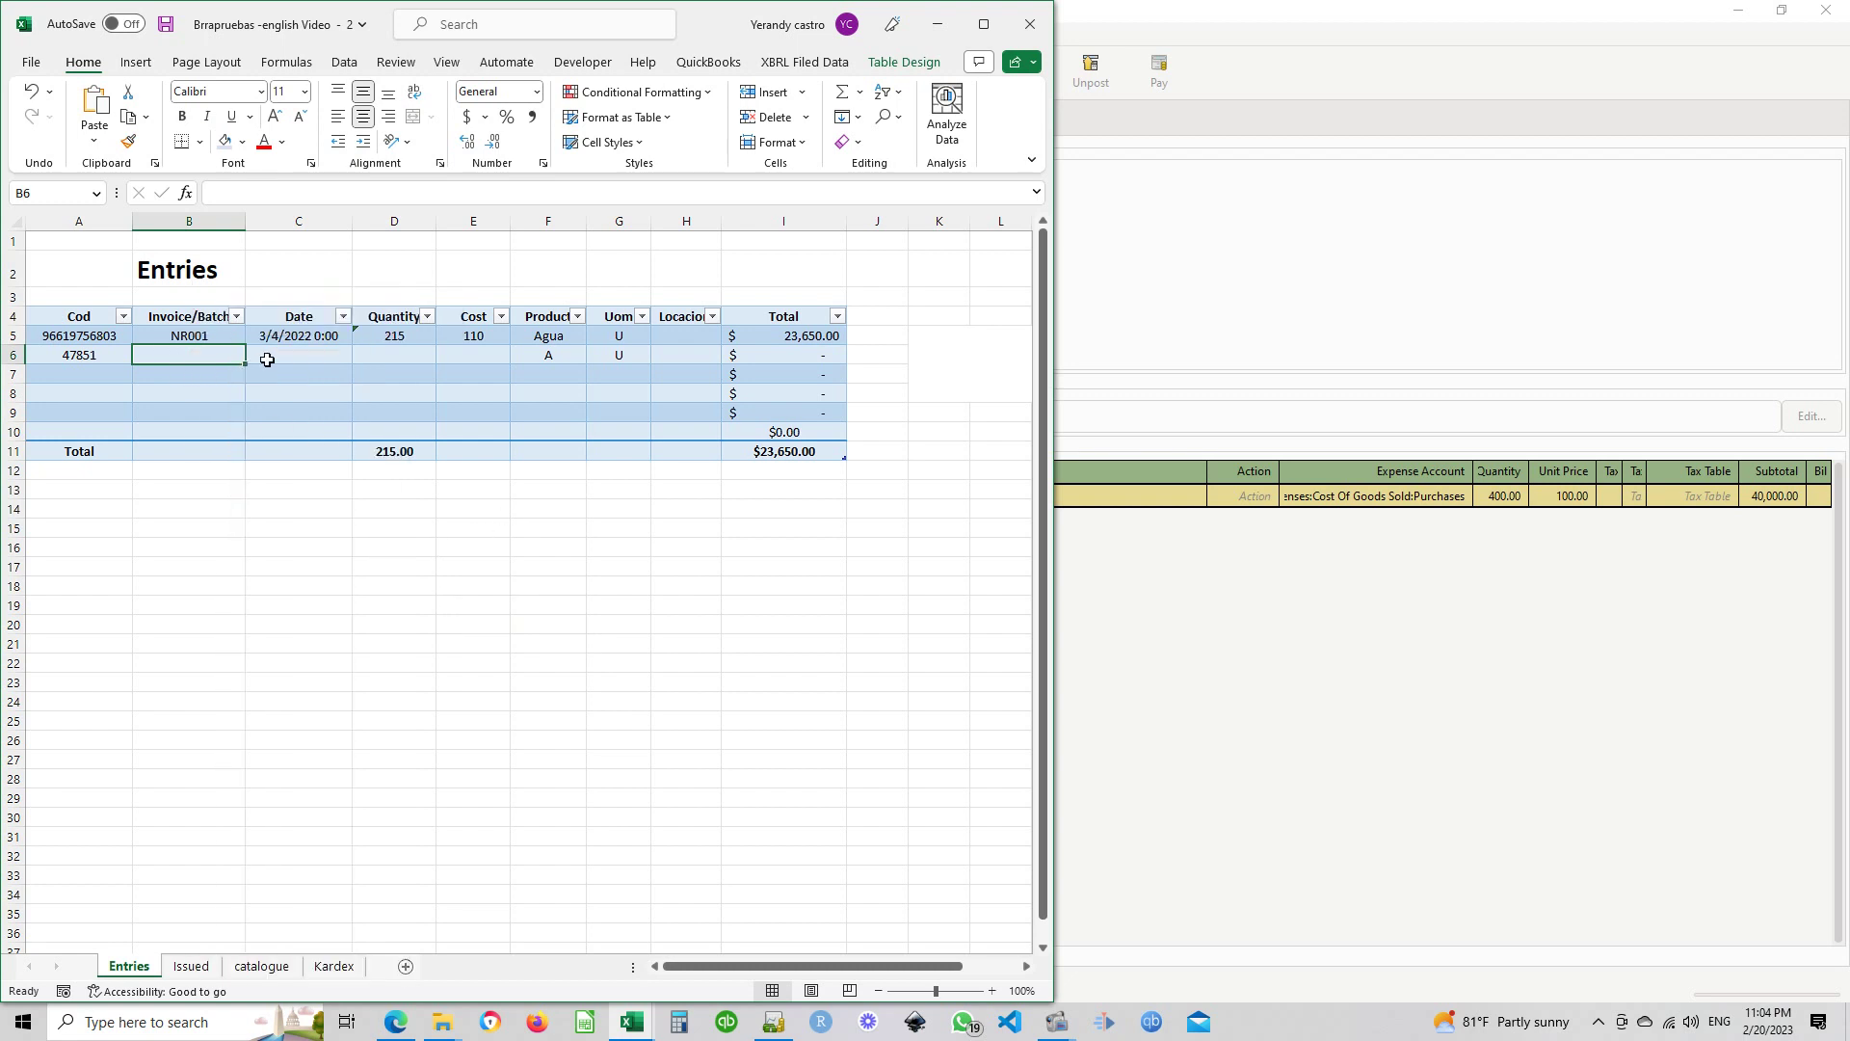
Paste the copied bill ID as plain text into the Invoice/Batch cell of row 7, below product A's row
right_click(183, 374)
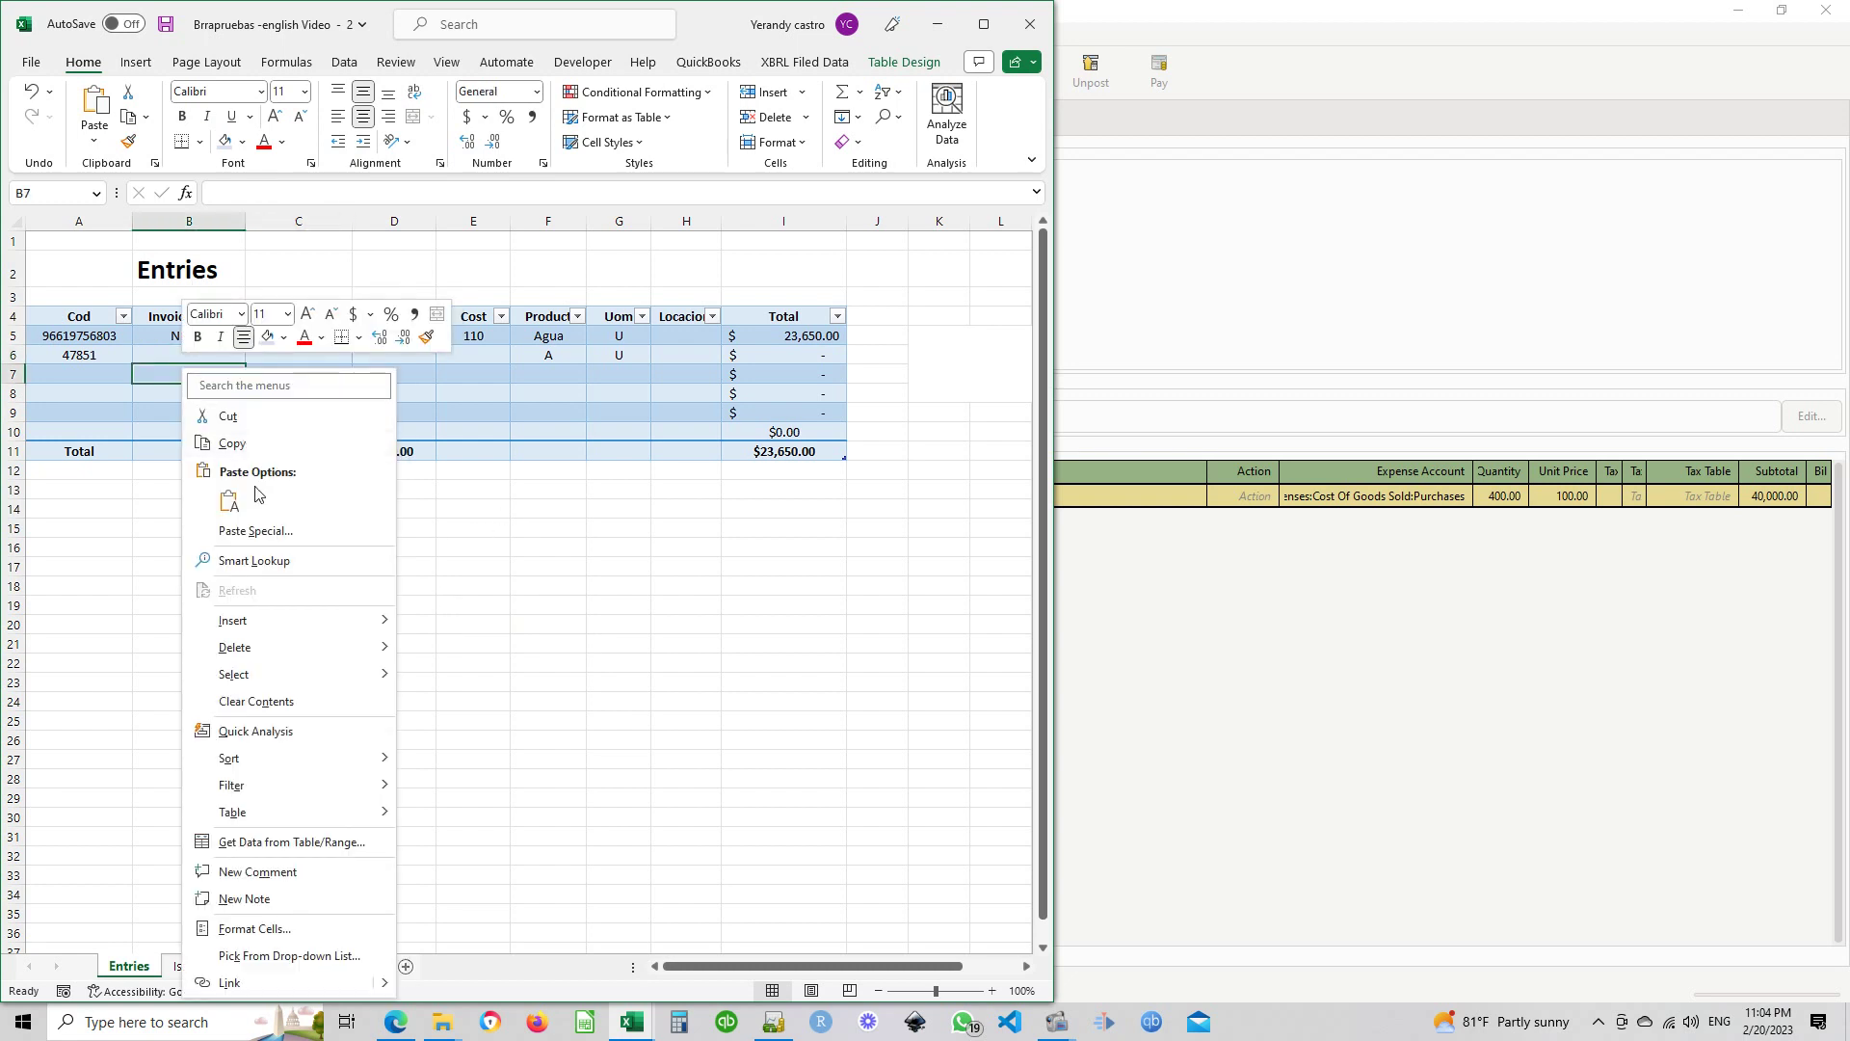
left_click(231, 507)
left_click(256, 531)
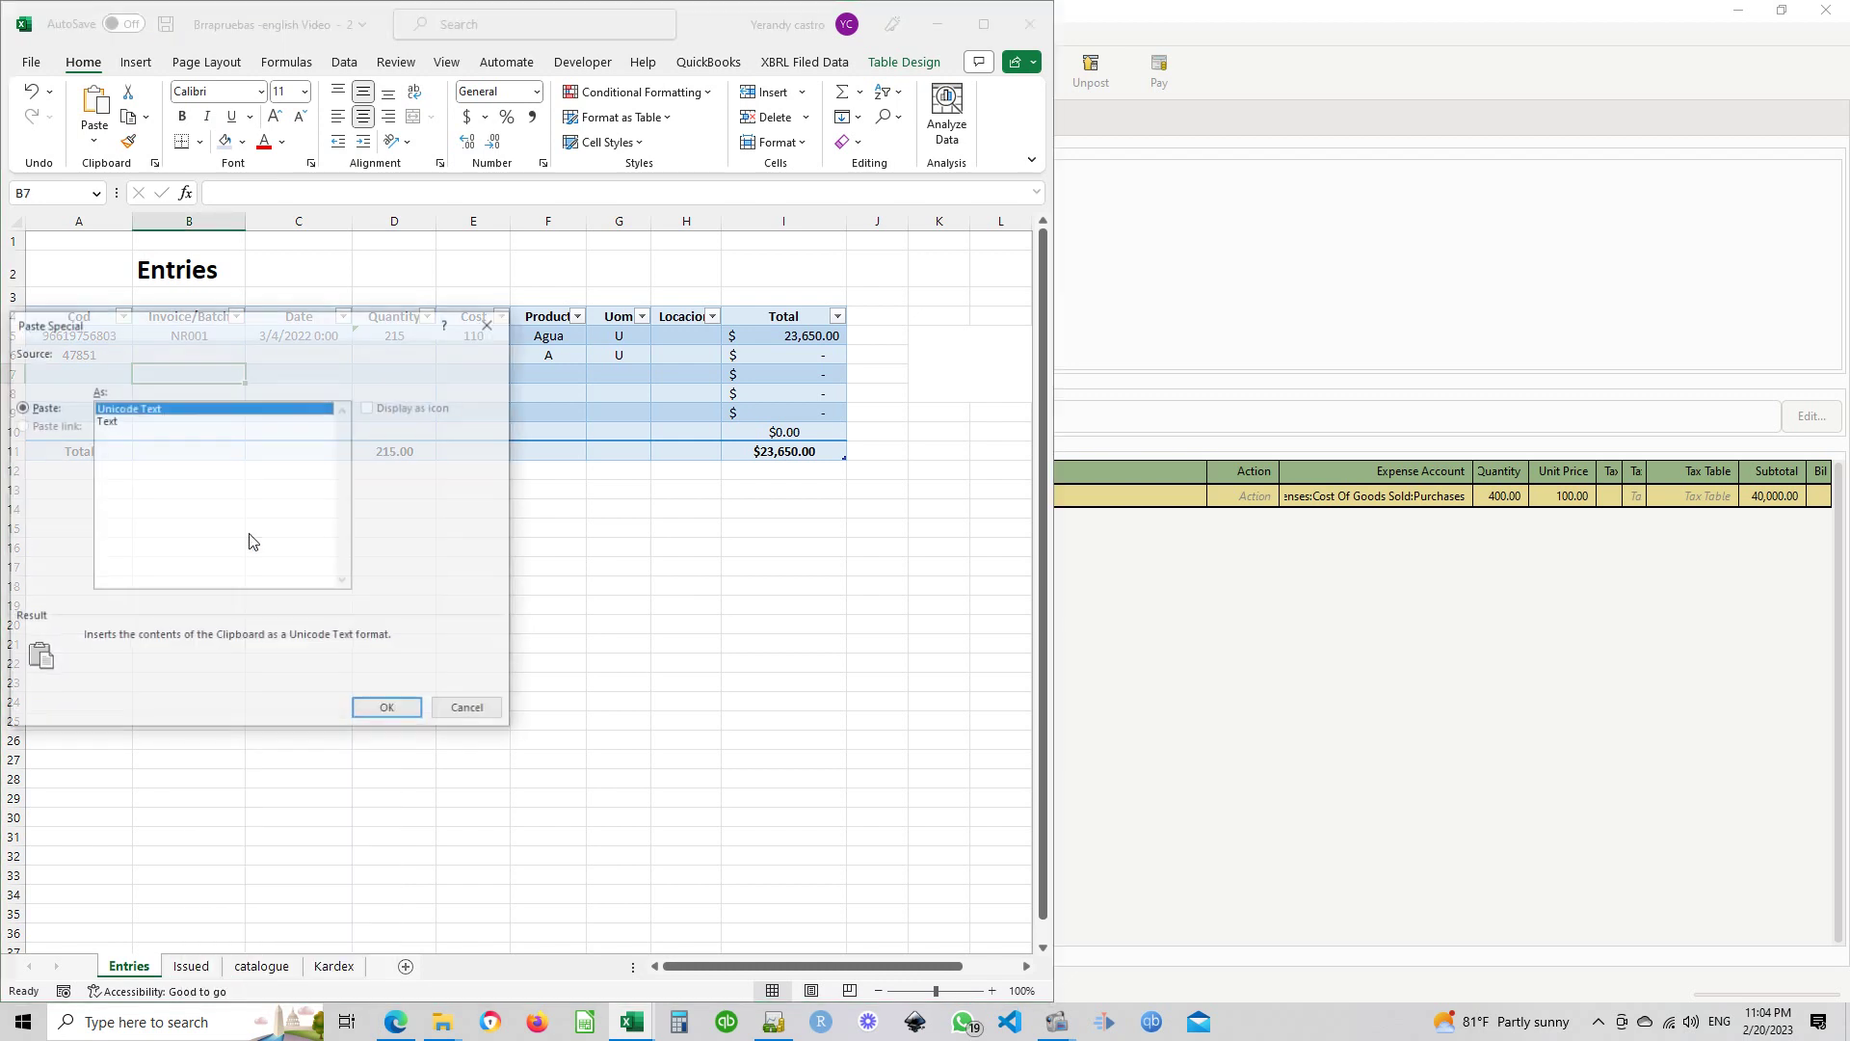
left_click(157, 421)
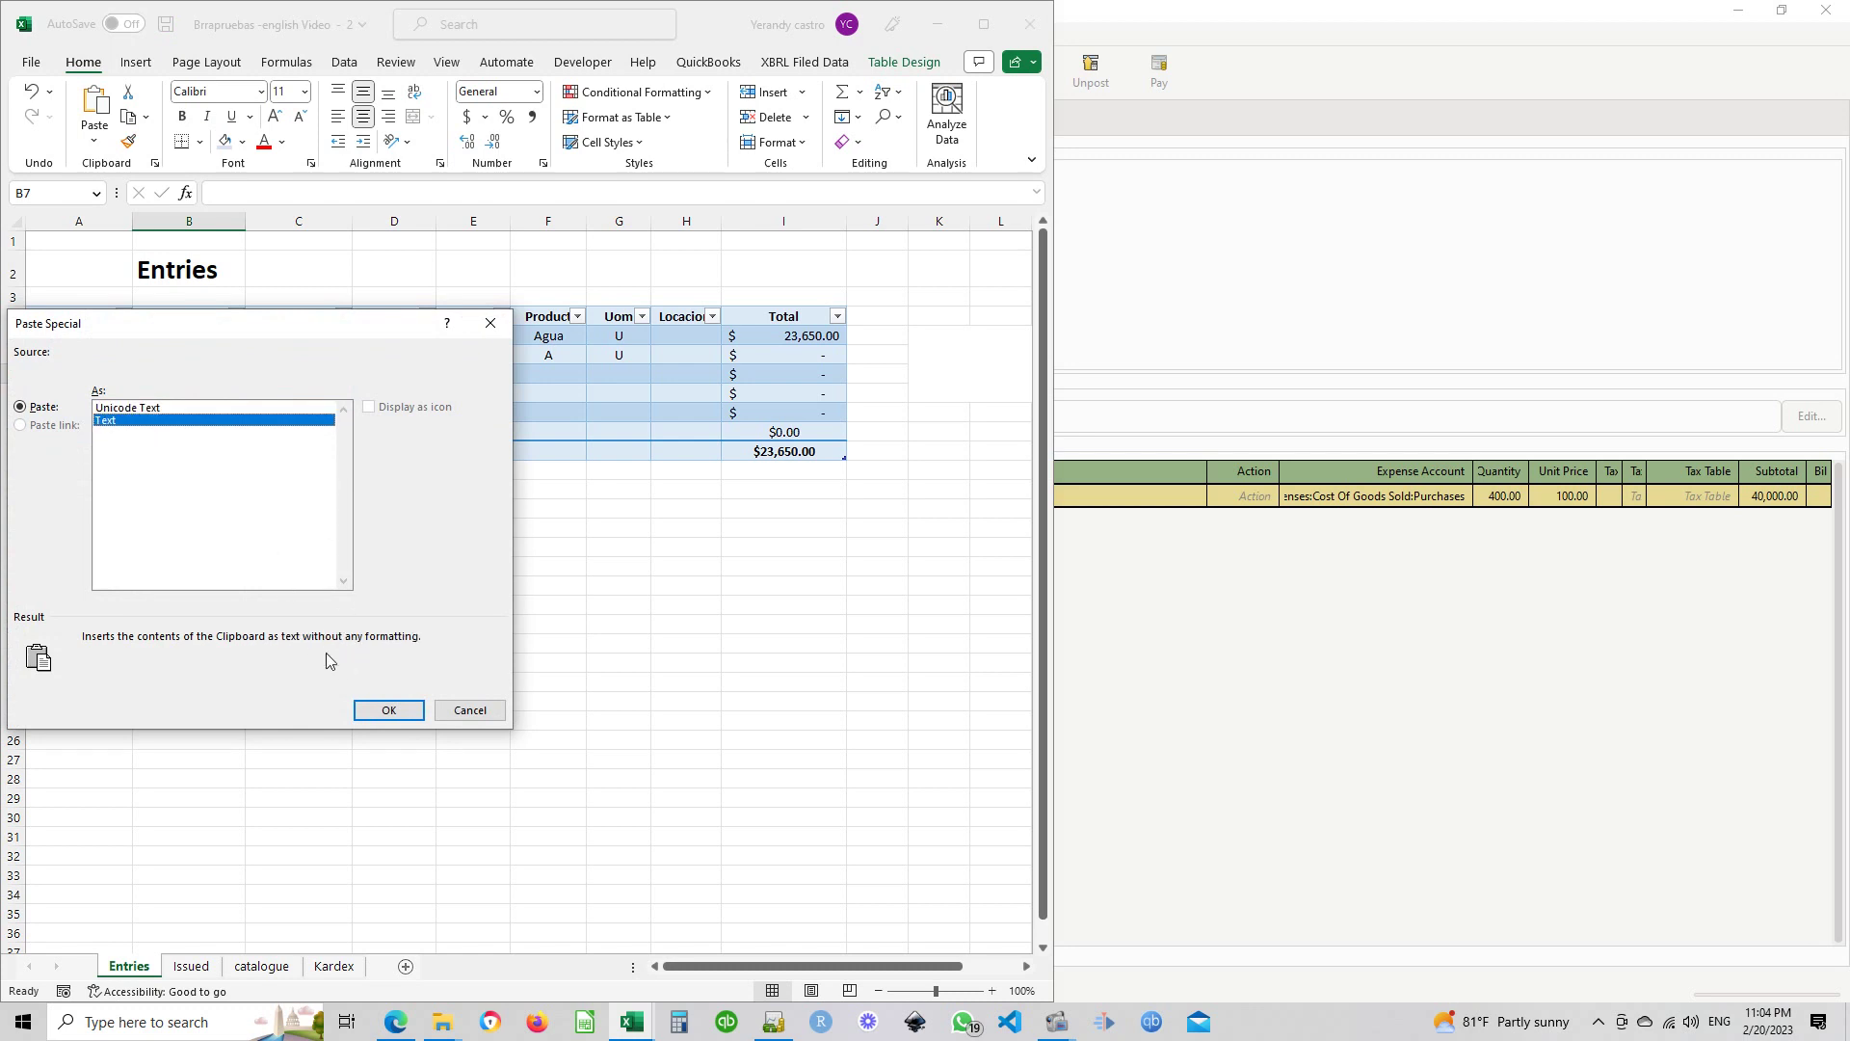
left_click(376, 710)
left_click(253, 394)
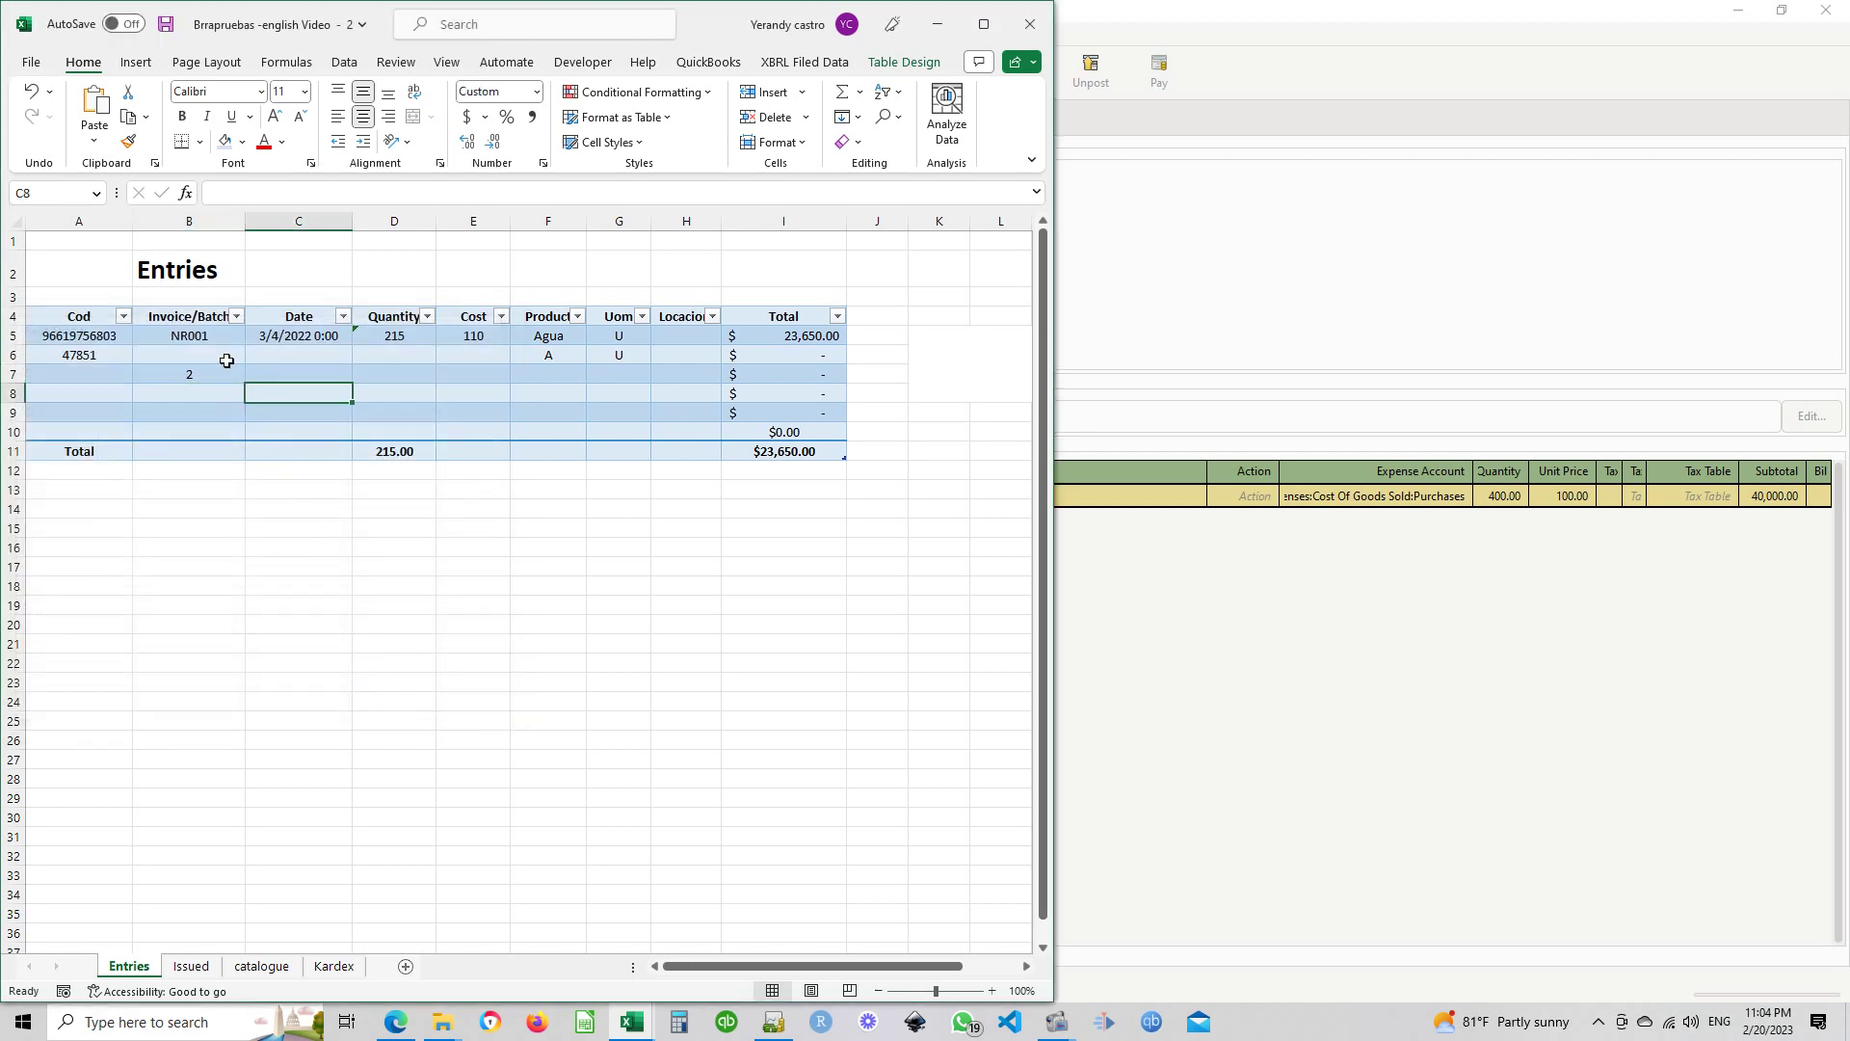
Enter "Opening Balance" as the Invoice/Batch of product A's row with code 47851
left_click(227, 357)
left_click(229, 379)
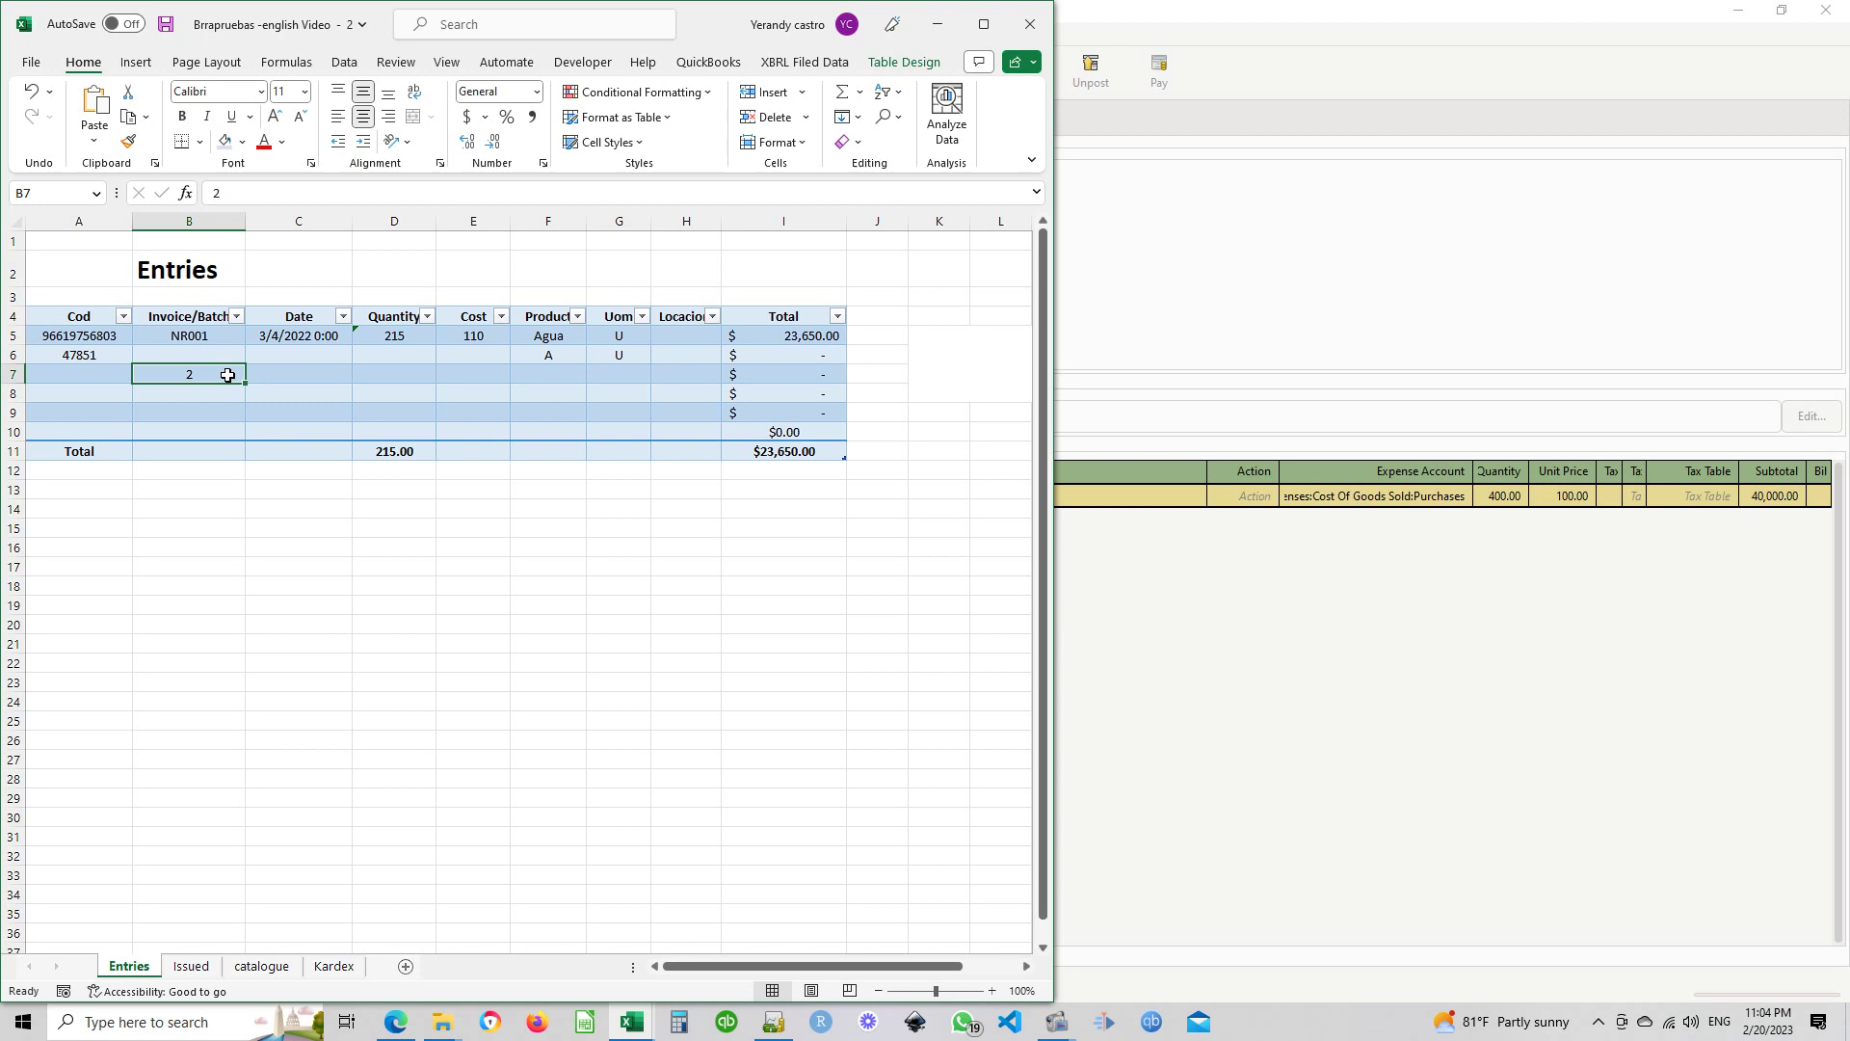
left_click(211, 356)
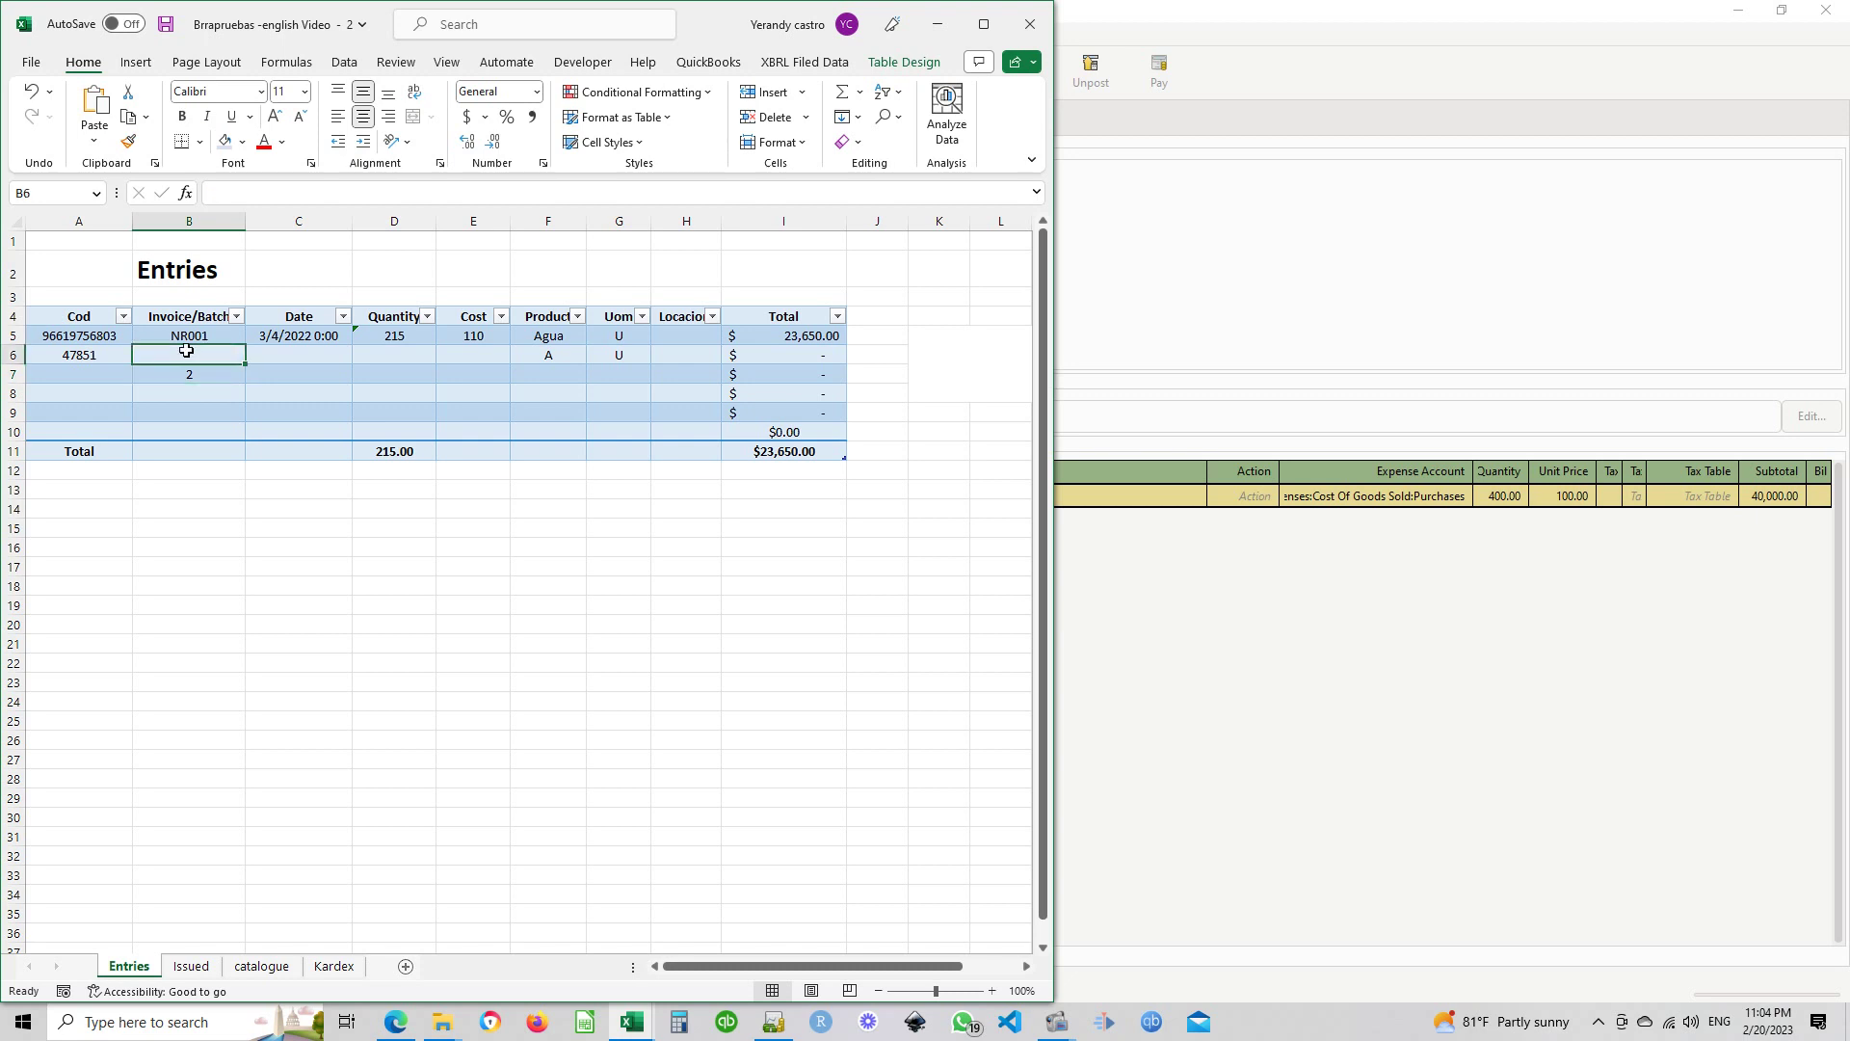
type("Open")
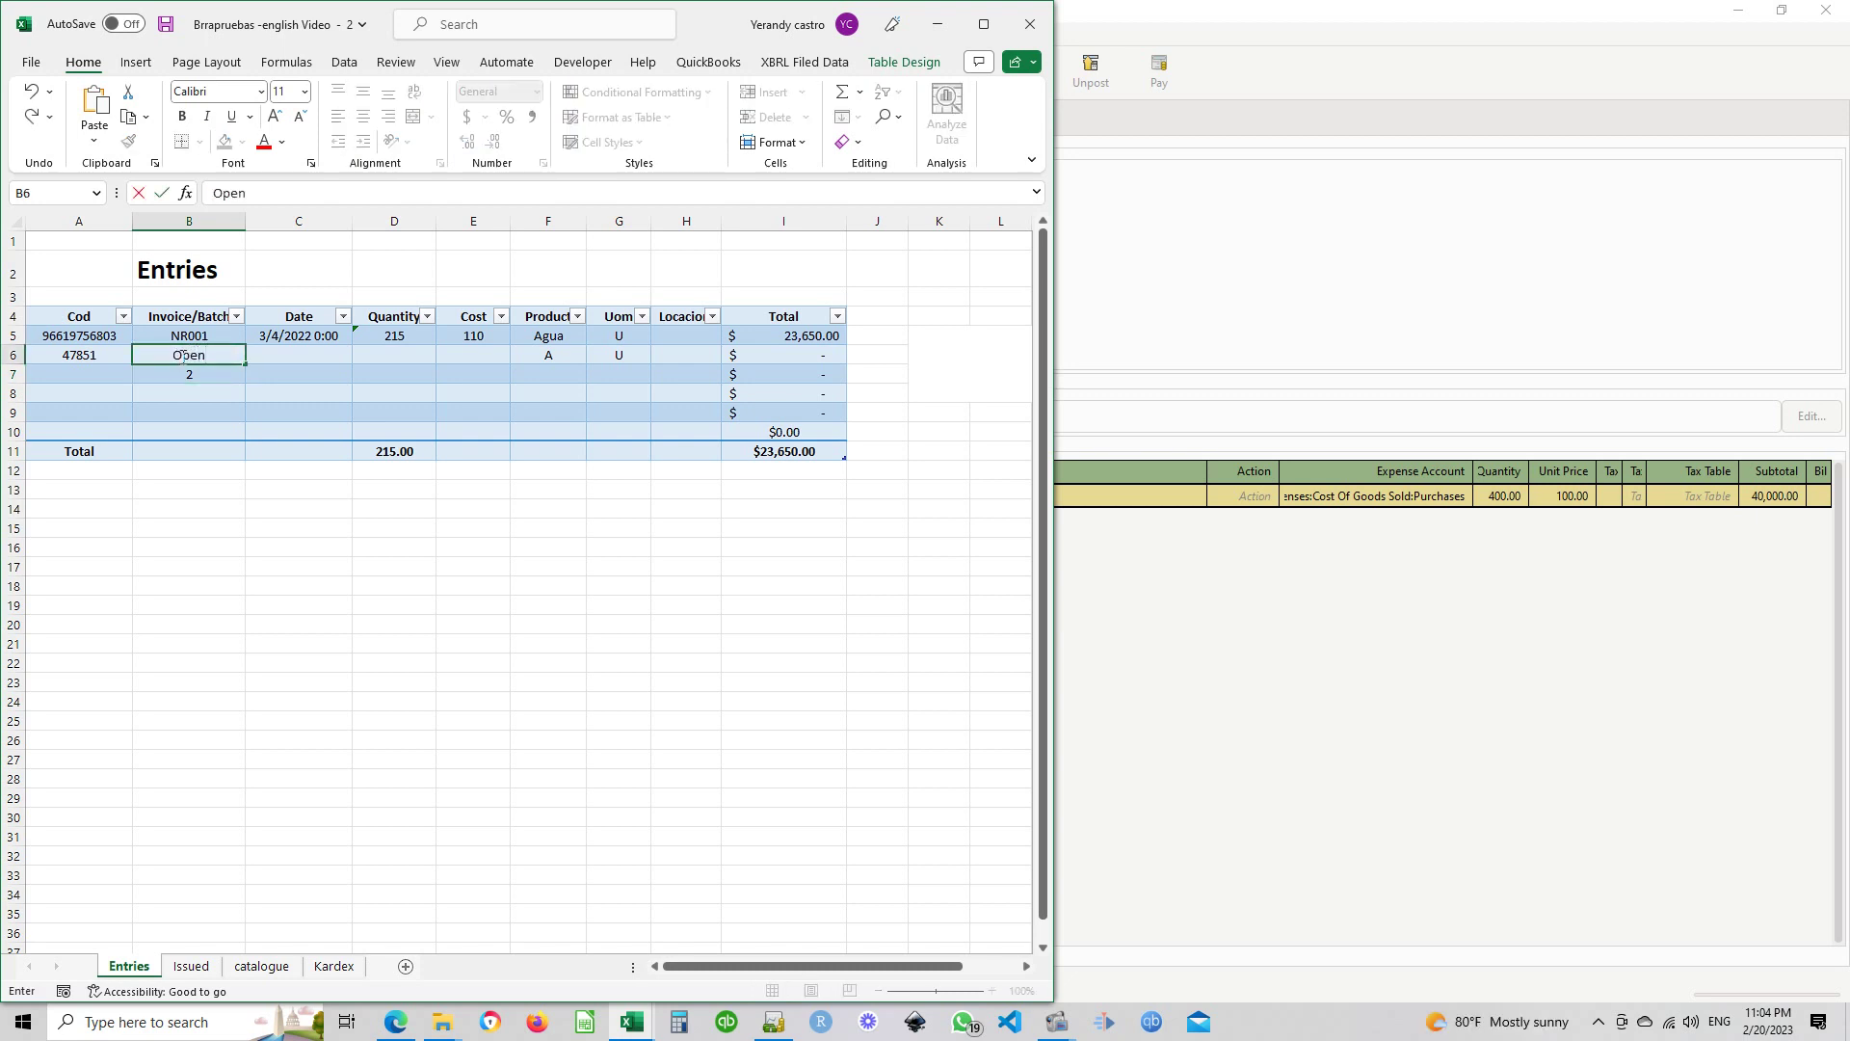
type("ing Balance")
Set the date of product A's opening balance row to 3/4/2022
left_click(273, 356)
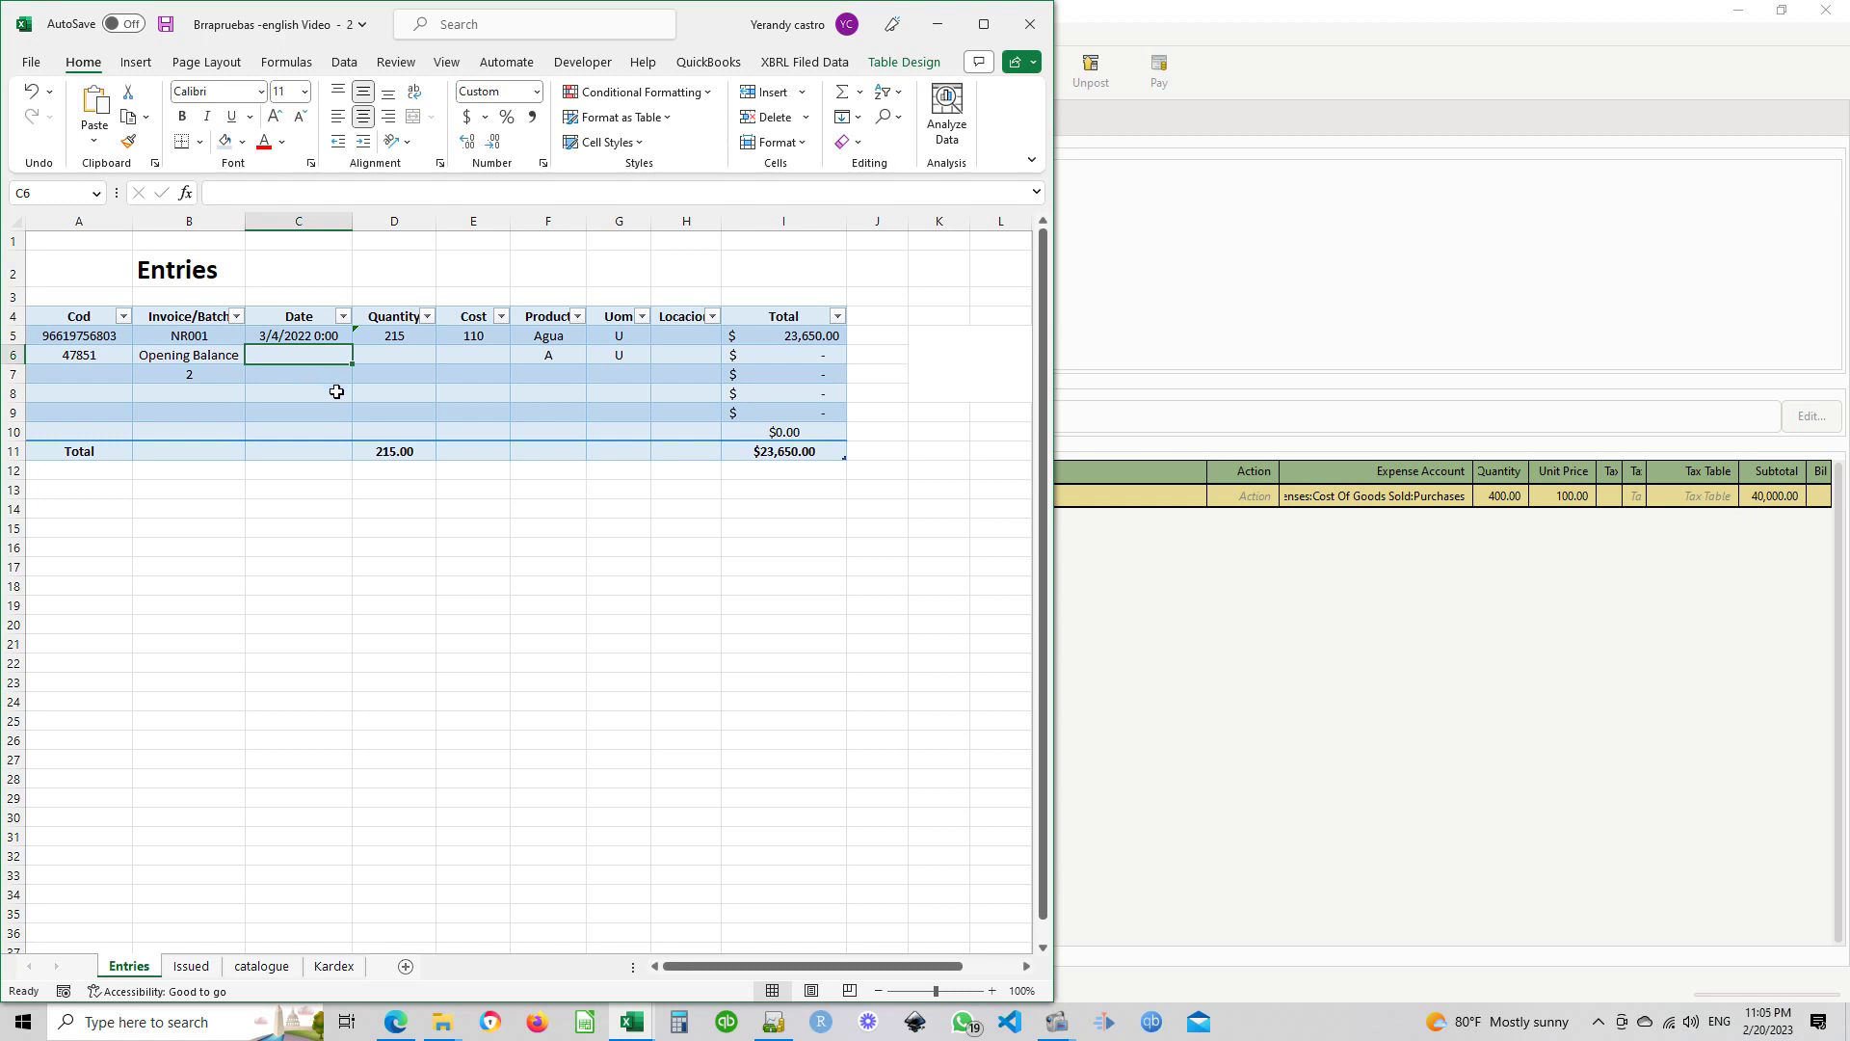
type("3/4/")
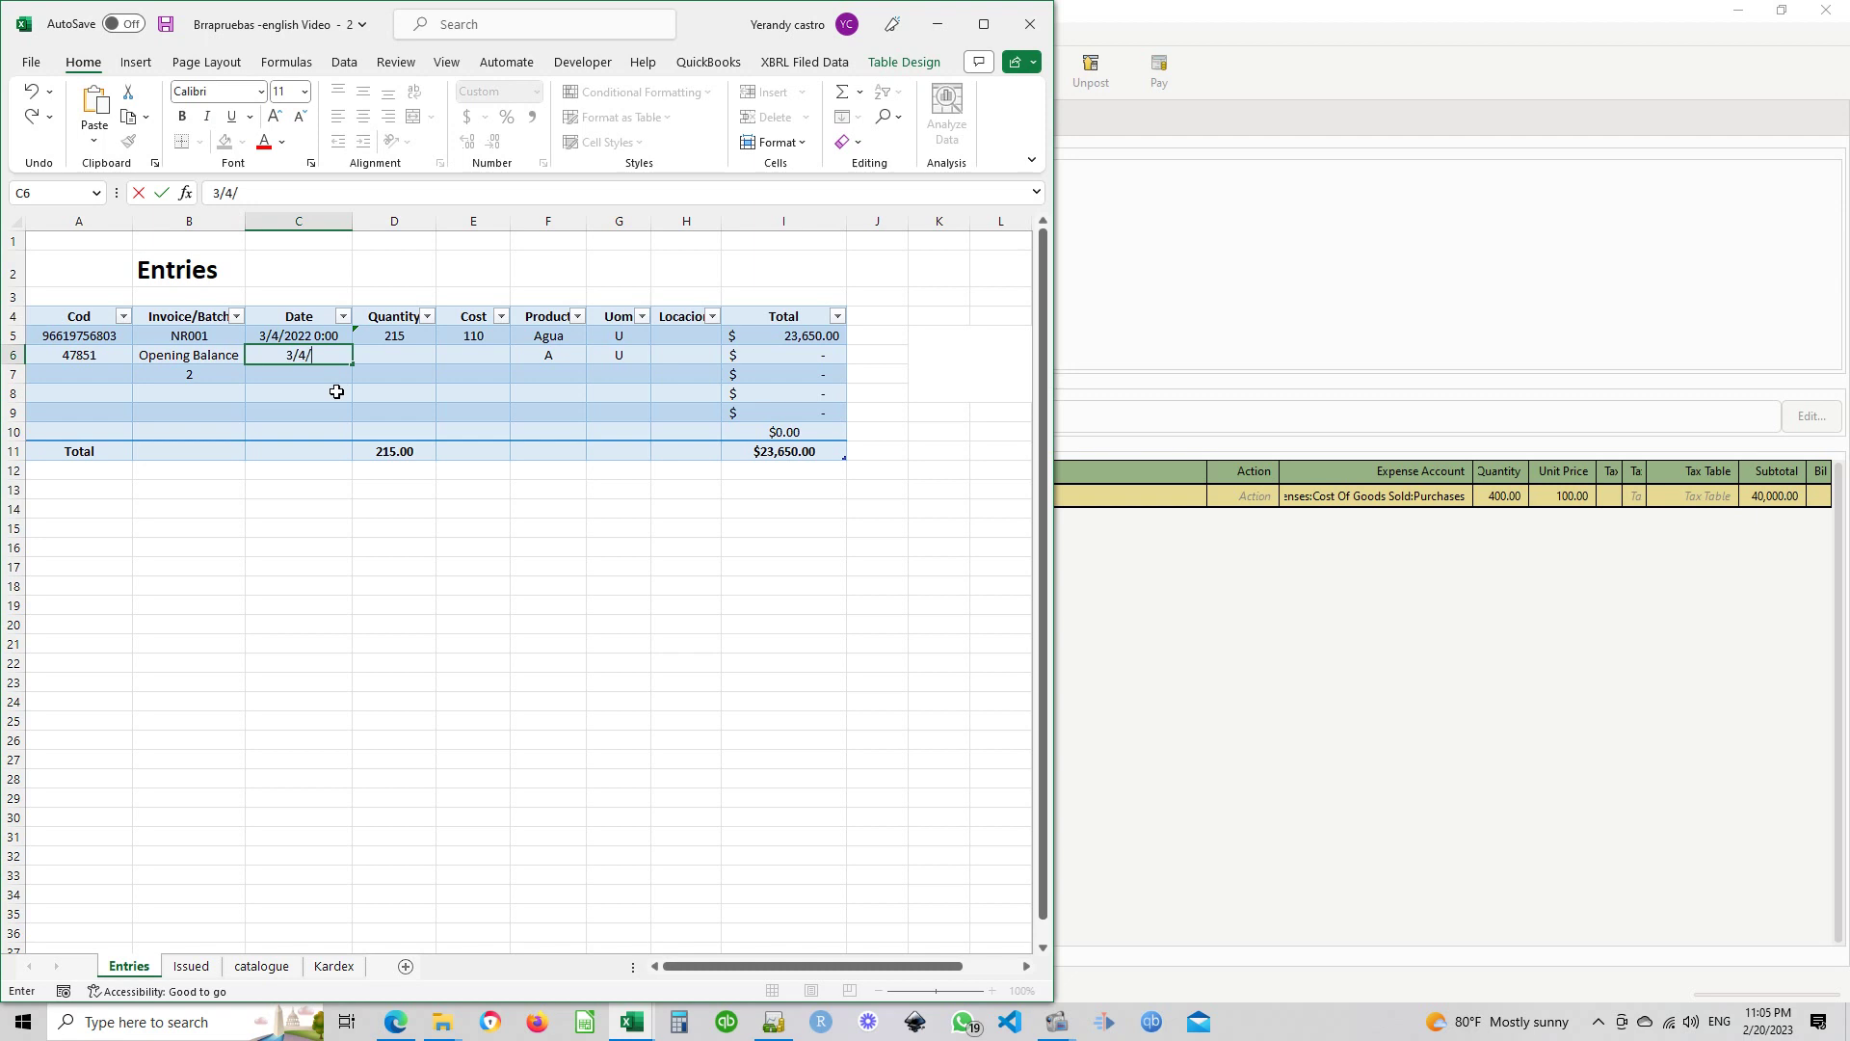
type("2022")
key("Tab")
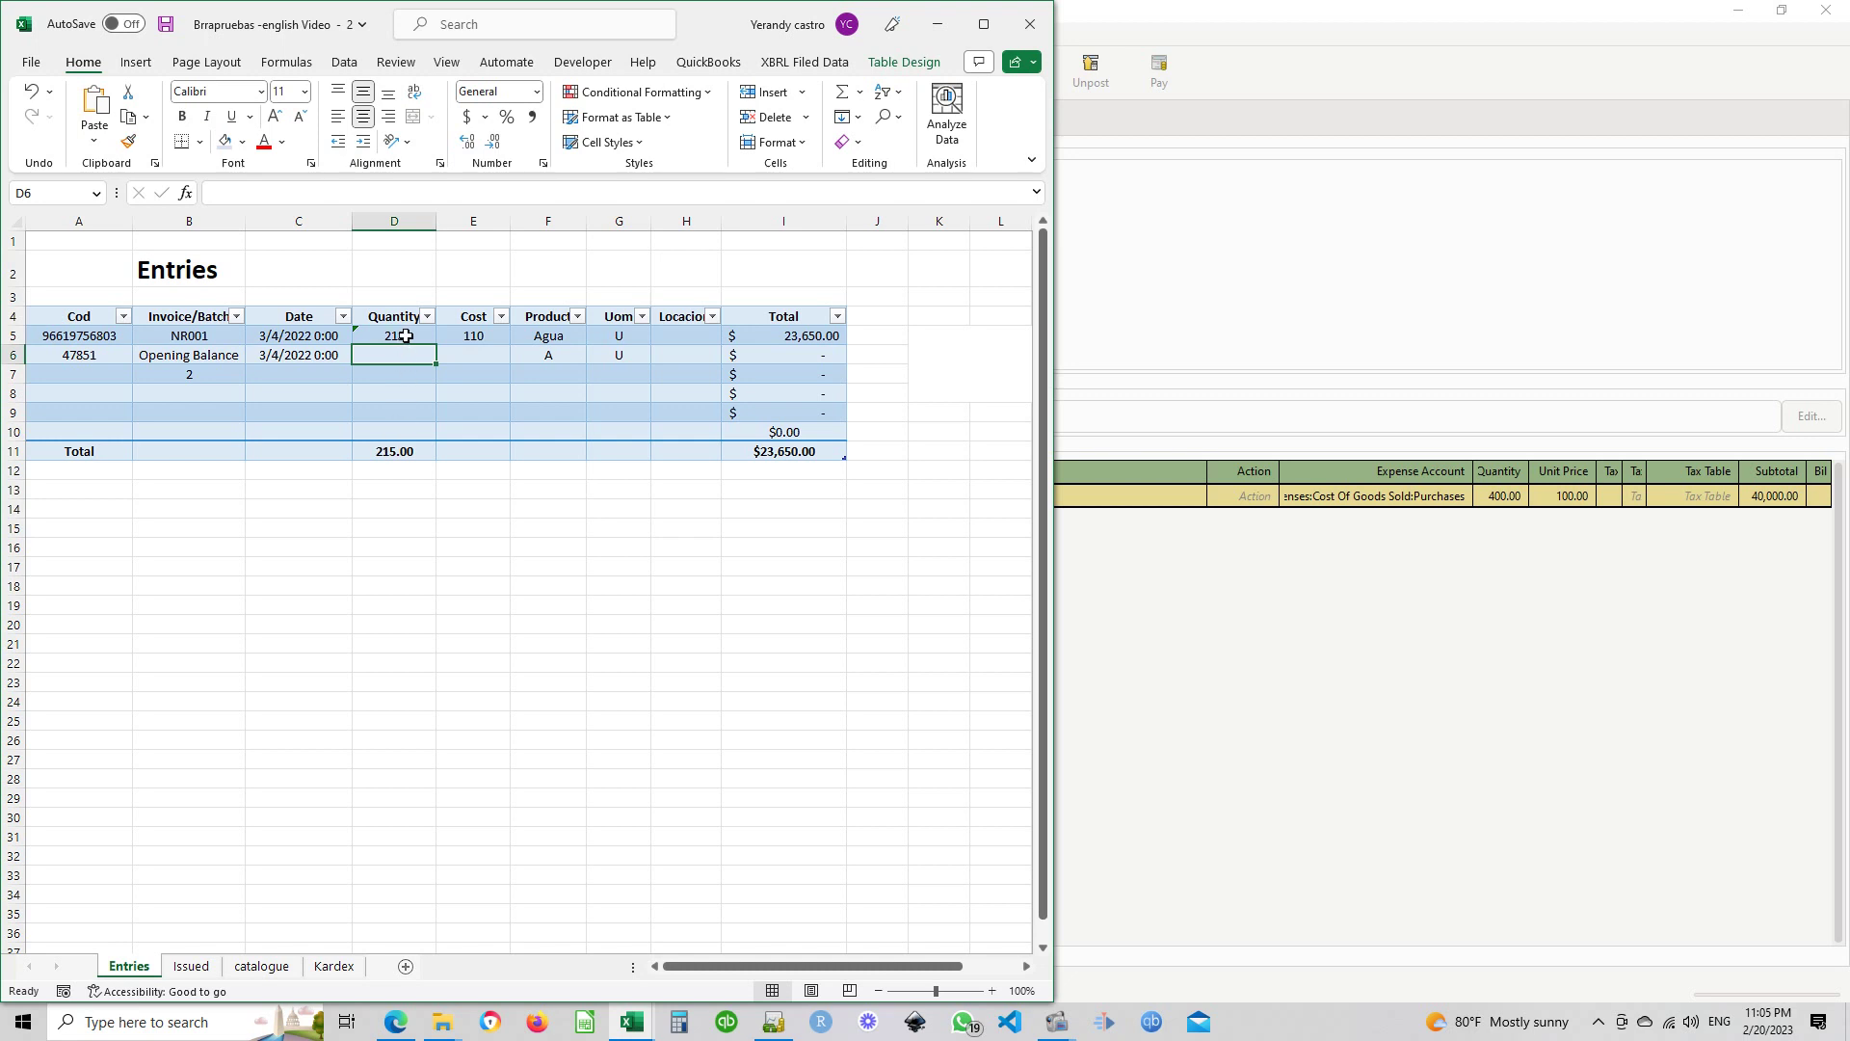
Enter a quantity of 215 and a cost of 110 in the opening balance row, matching the Agua row
left_click_drag(407, 335, 468, 337)
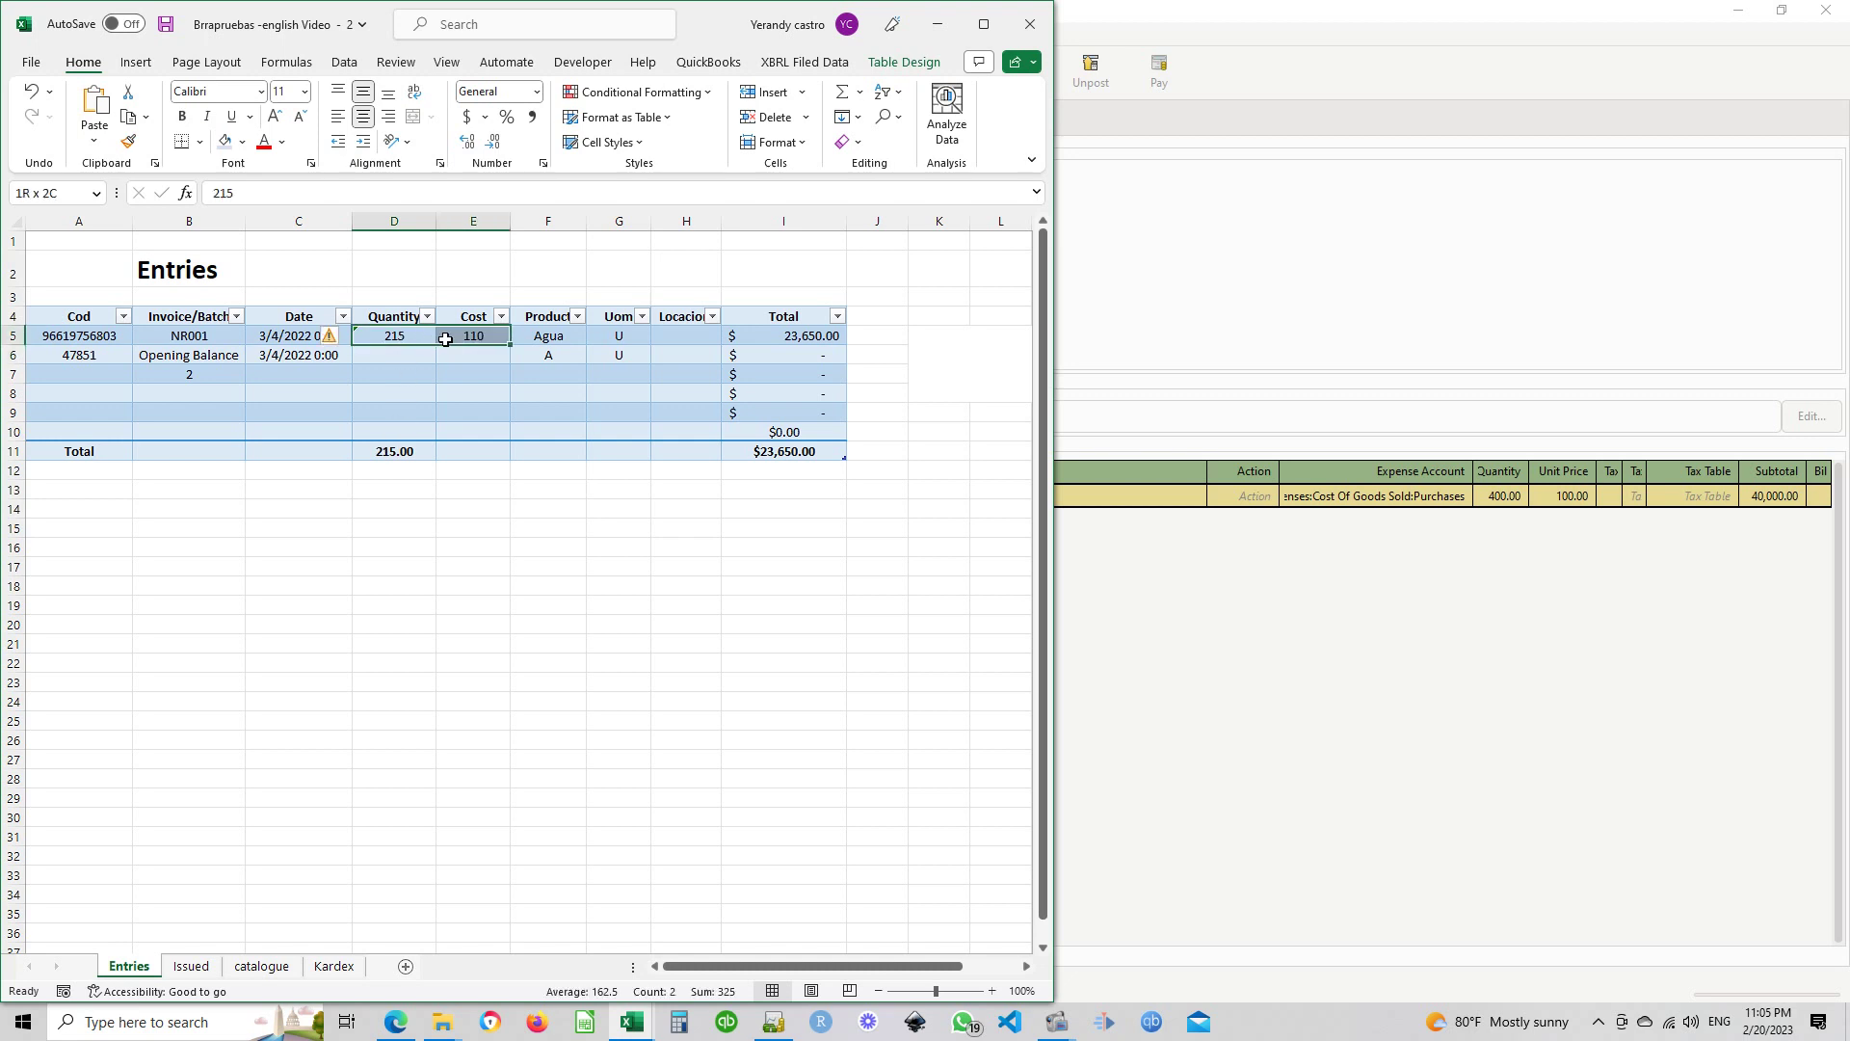
left_click(424, 357)
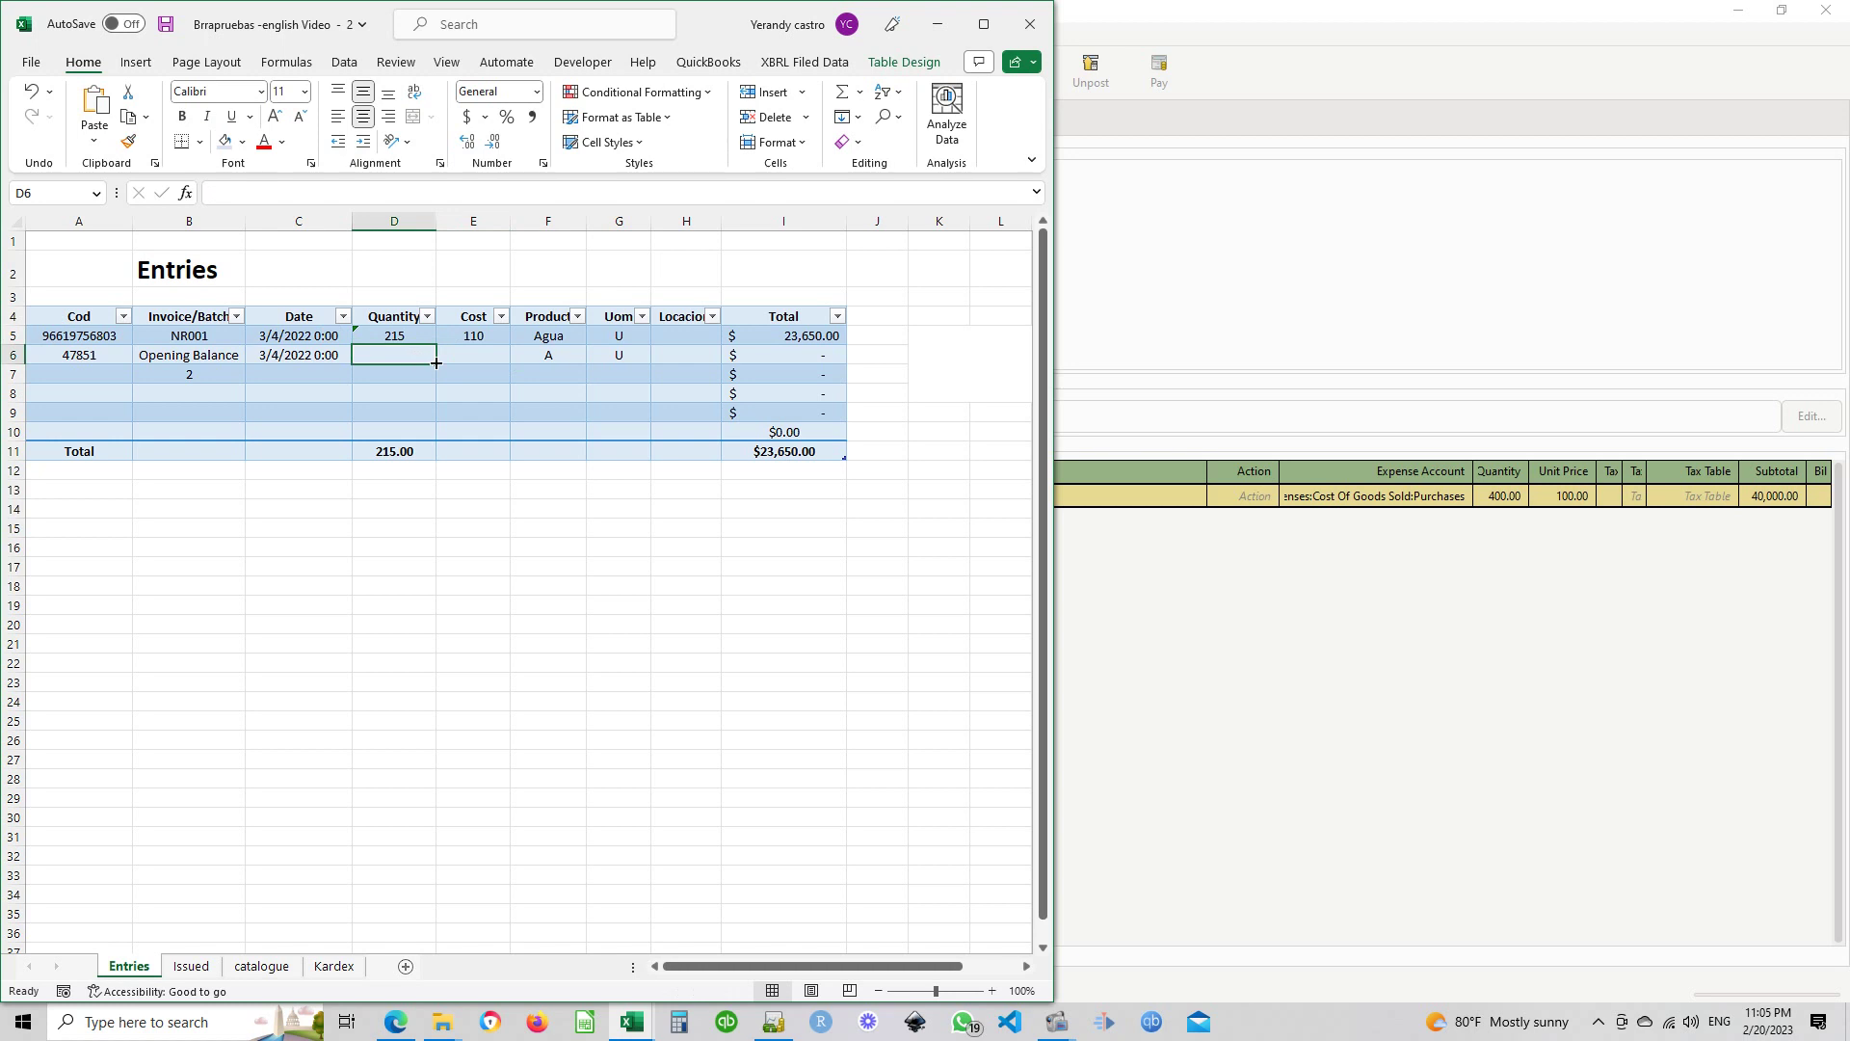
type("215")
key("Tab")
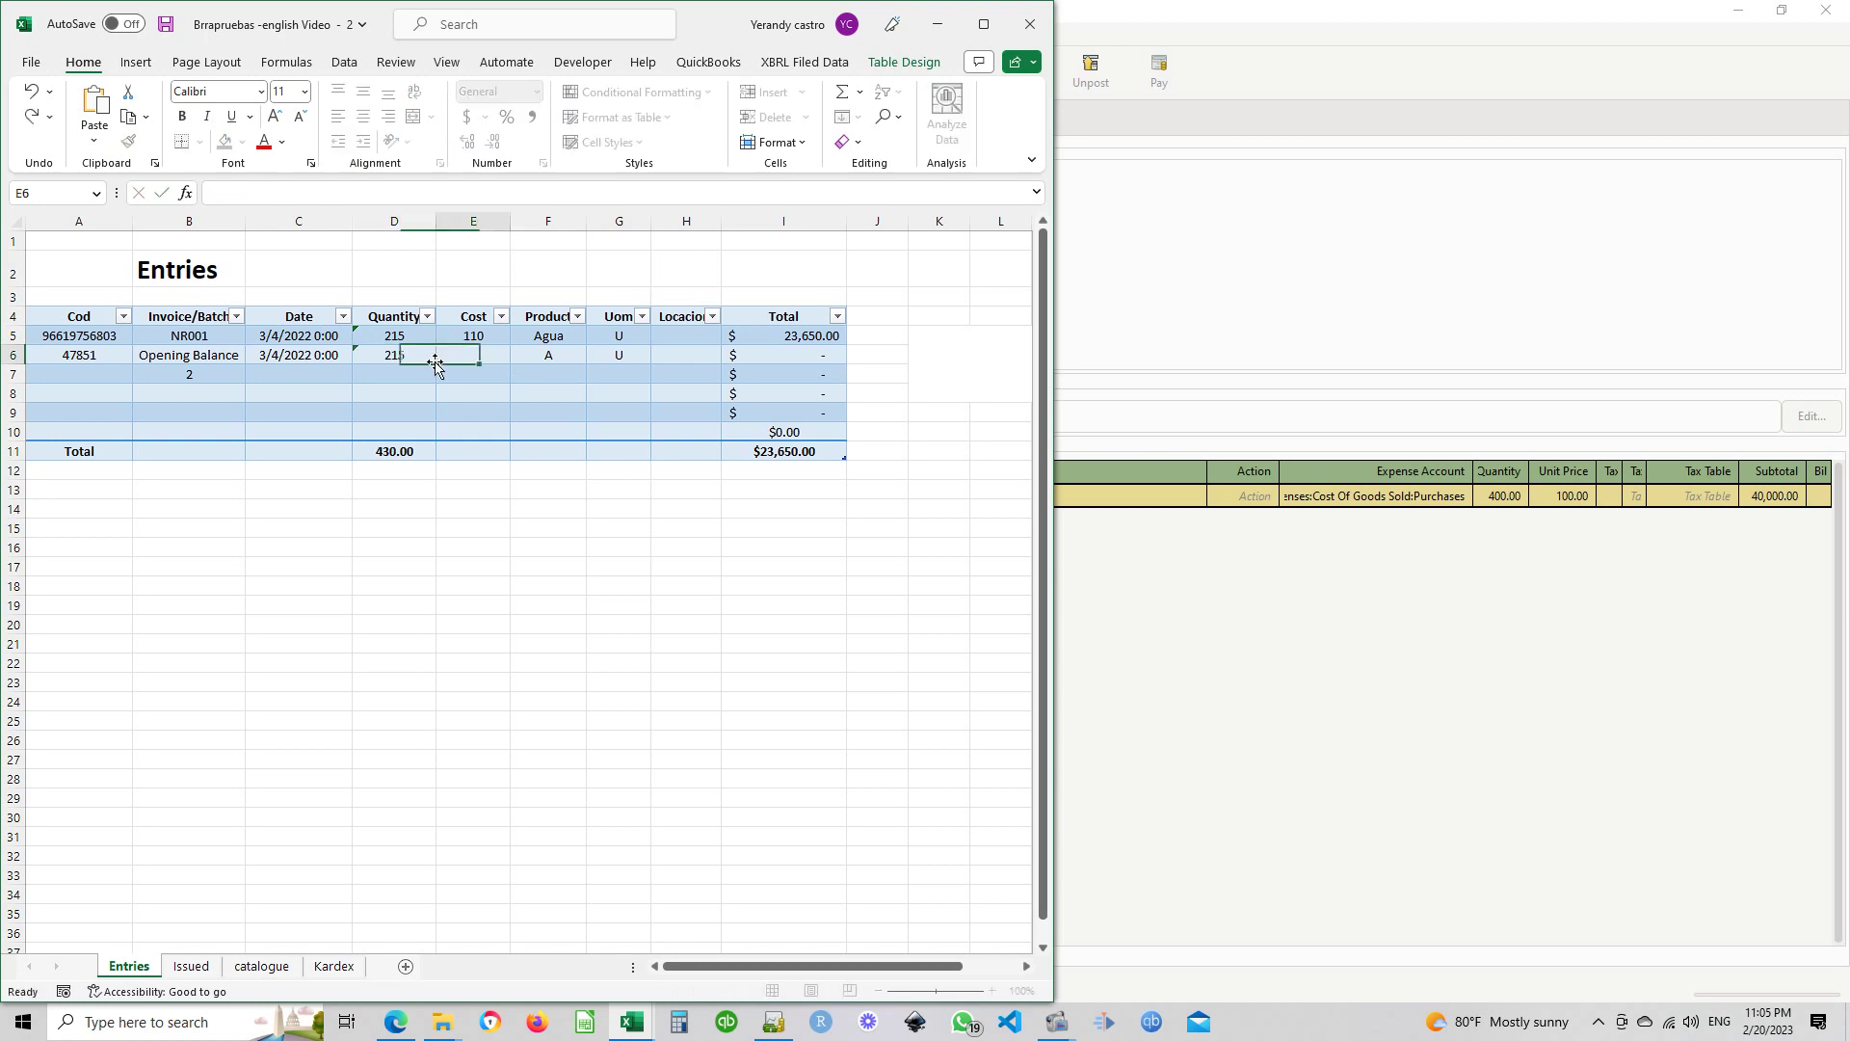
type("110")
key("Tab")
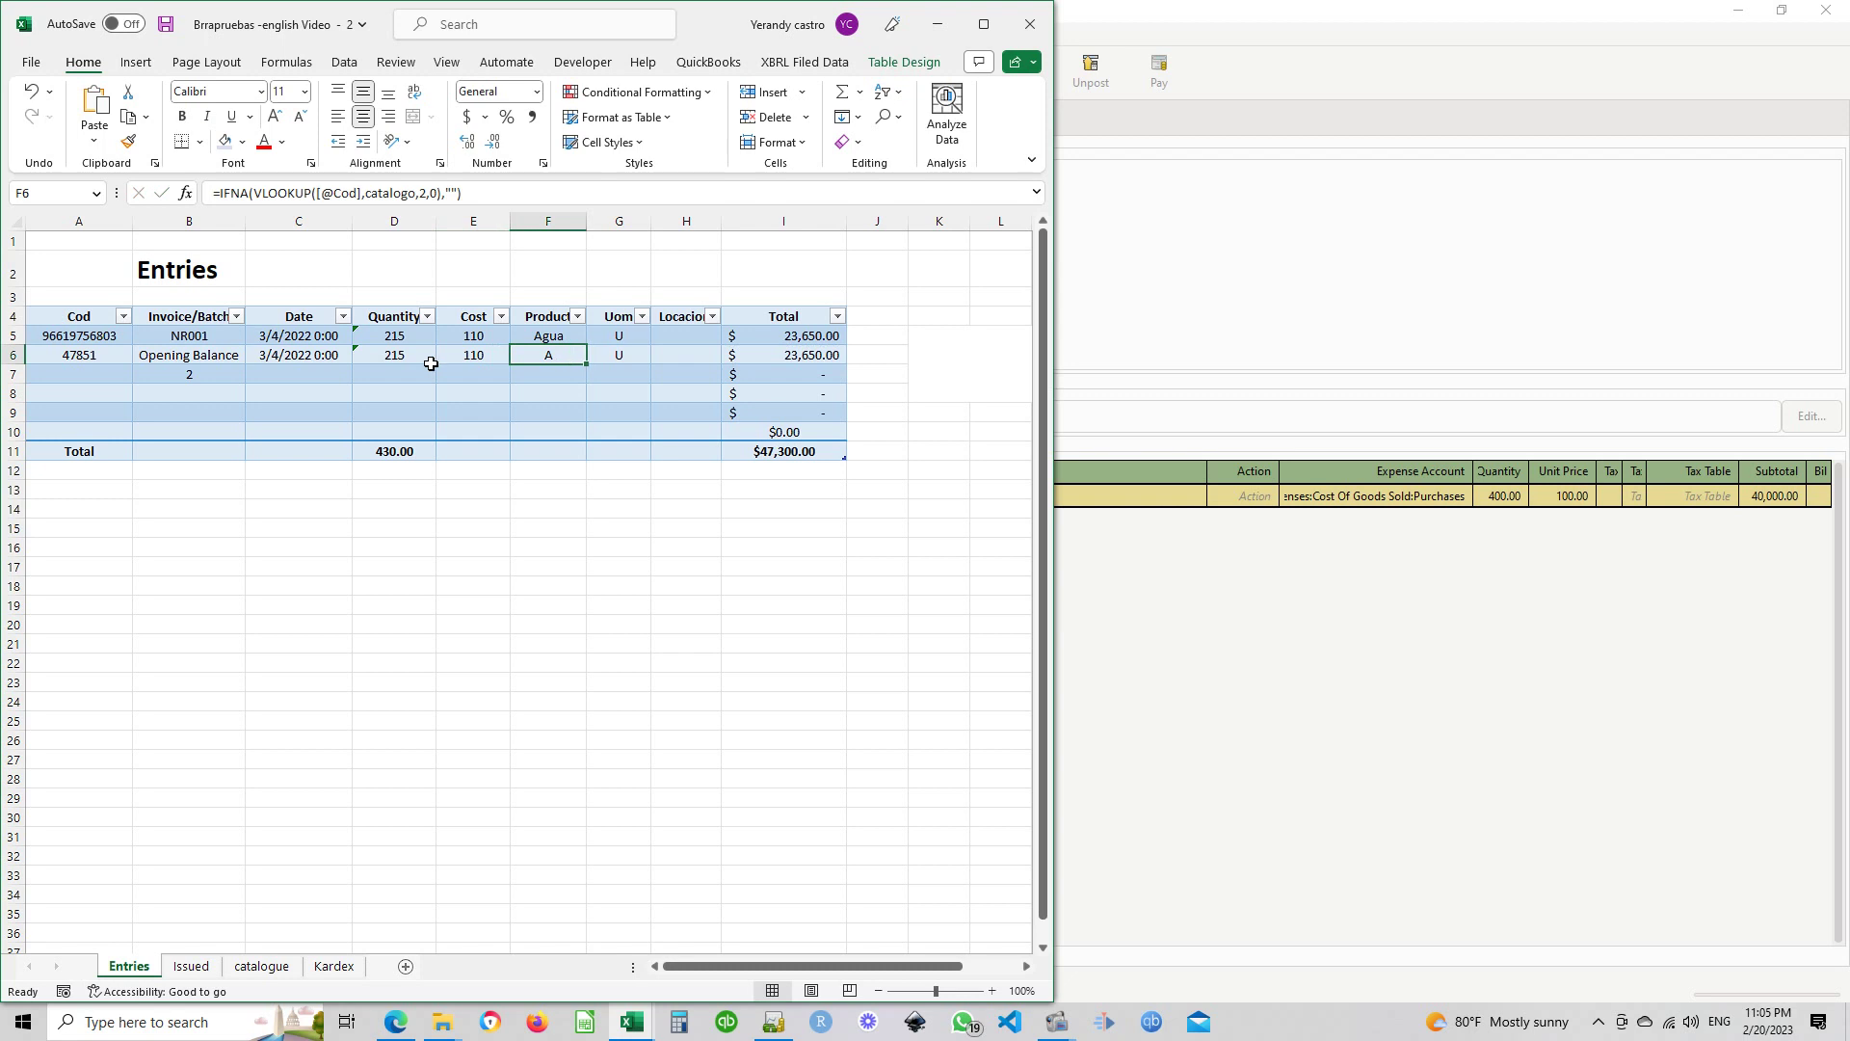
Enter W1 as the location of product A's opening balance row
left_click(101, 337)
left_click_drag(101, 337, 812, 333)
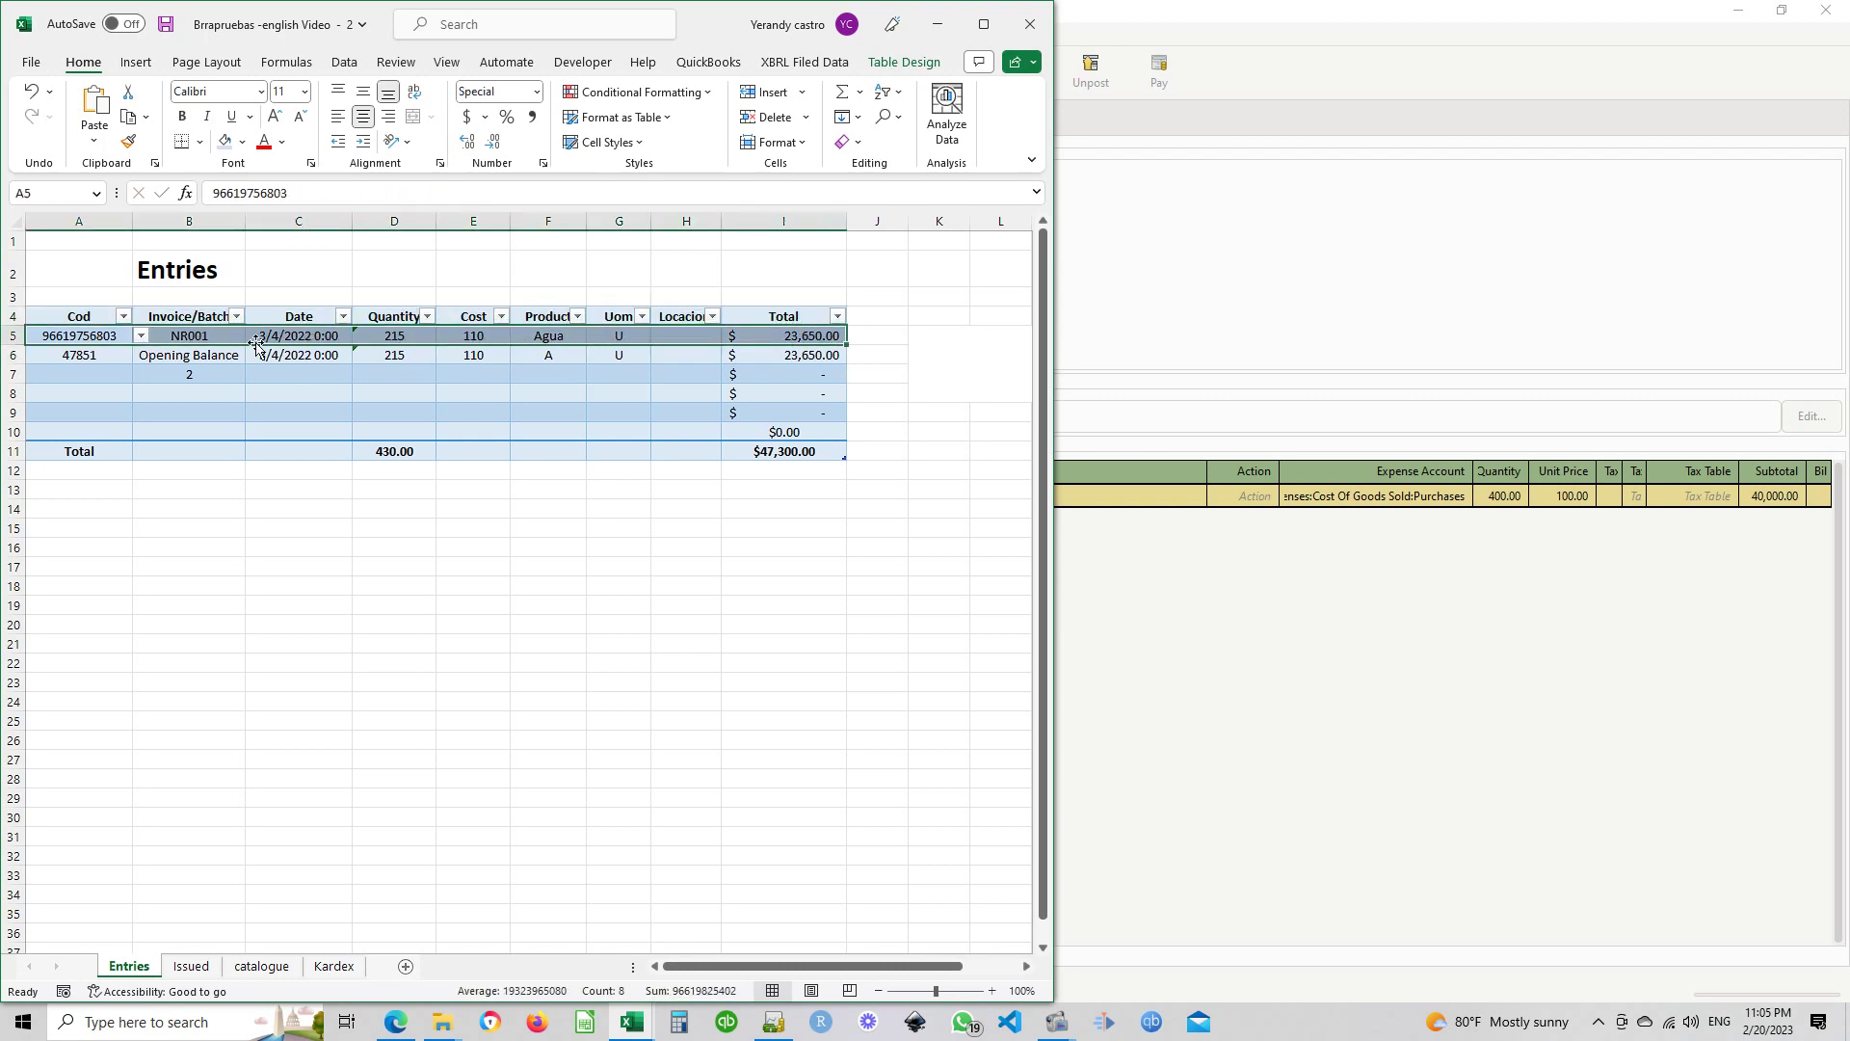
left_click(516, 361)
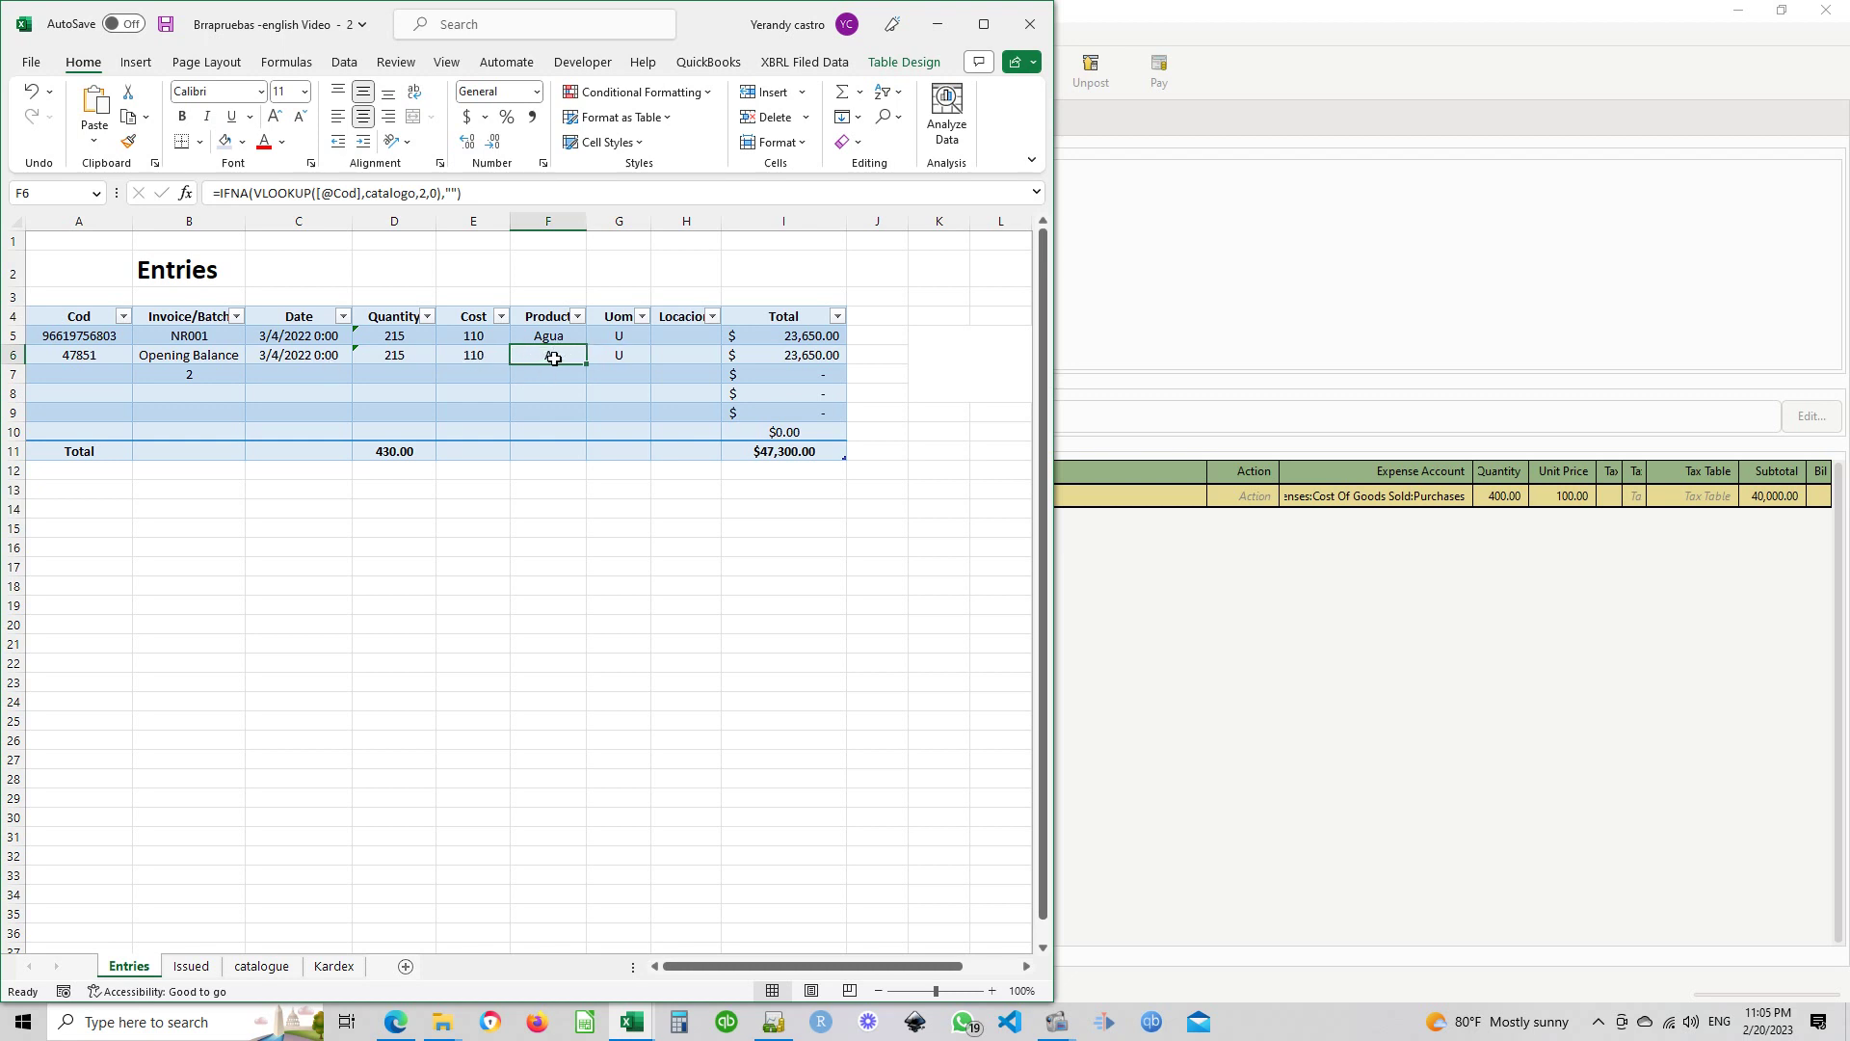
left_click(678, 355)
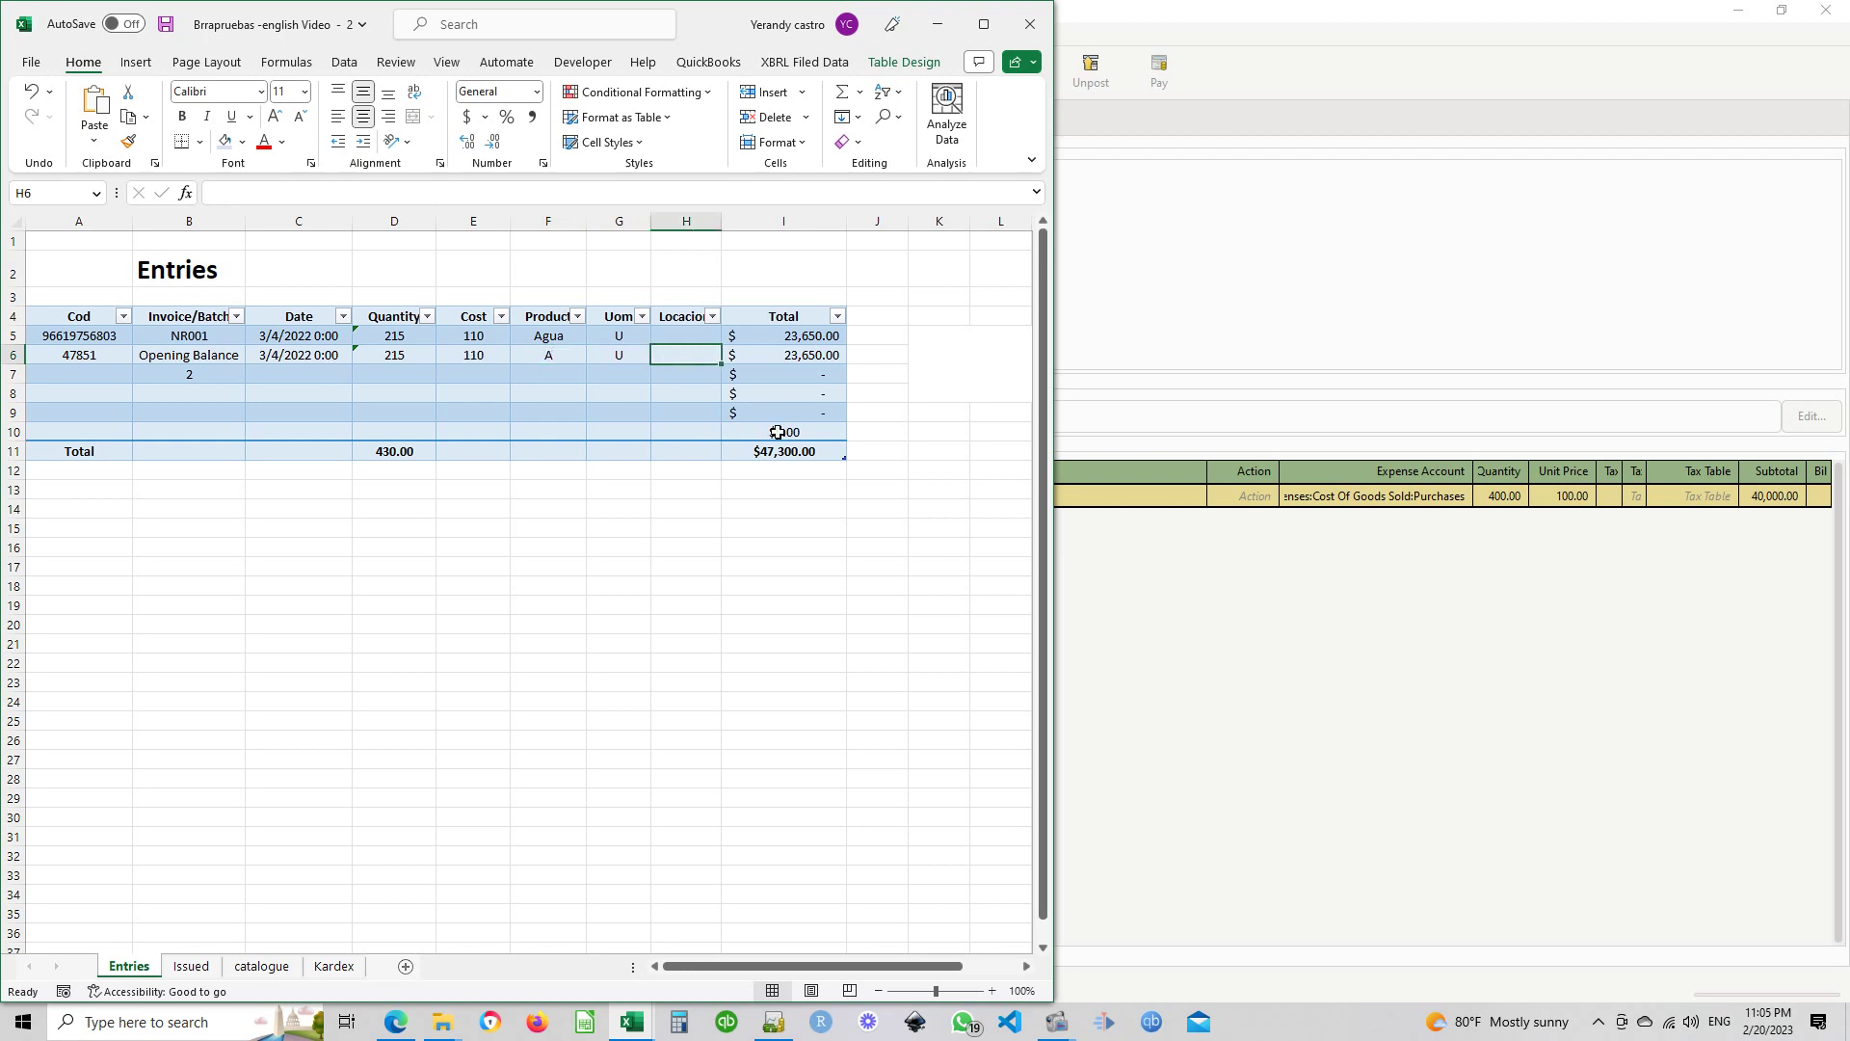
type("W1")
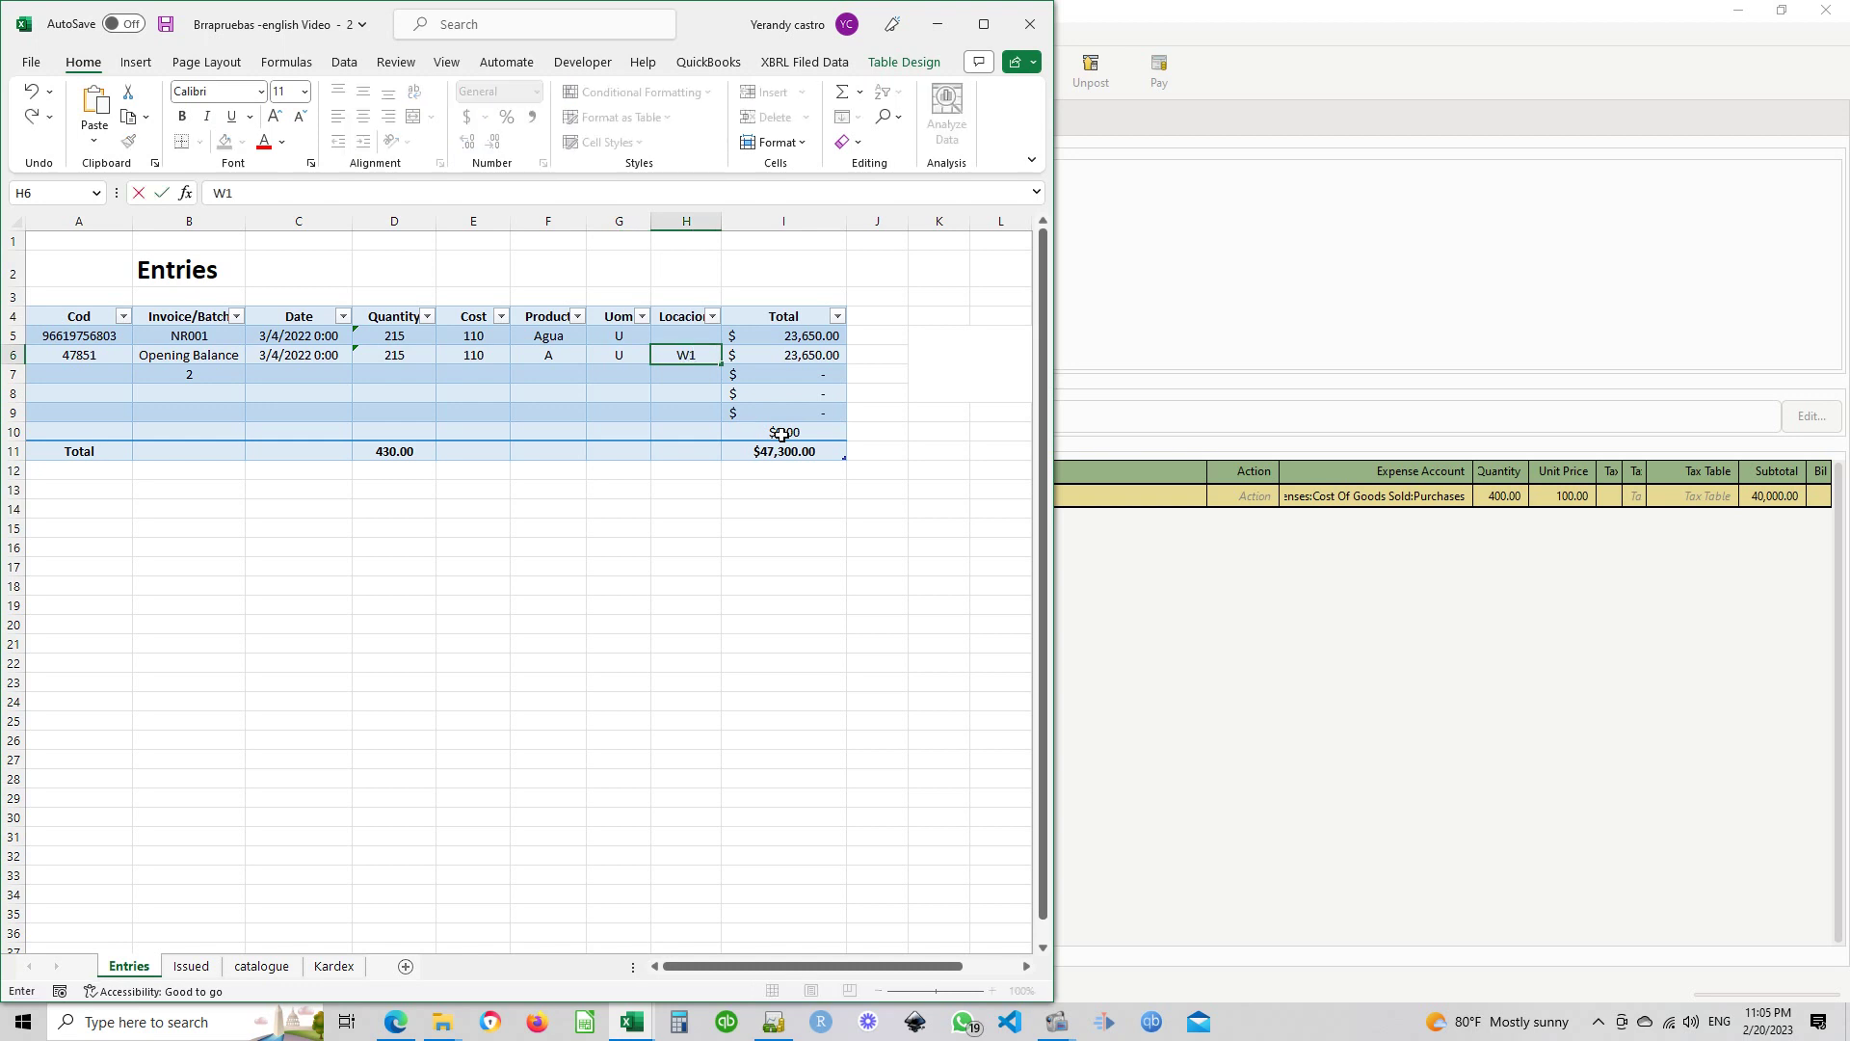
left_click(755, 558)
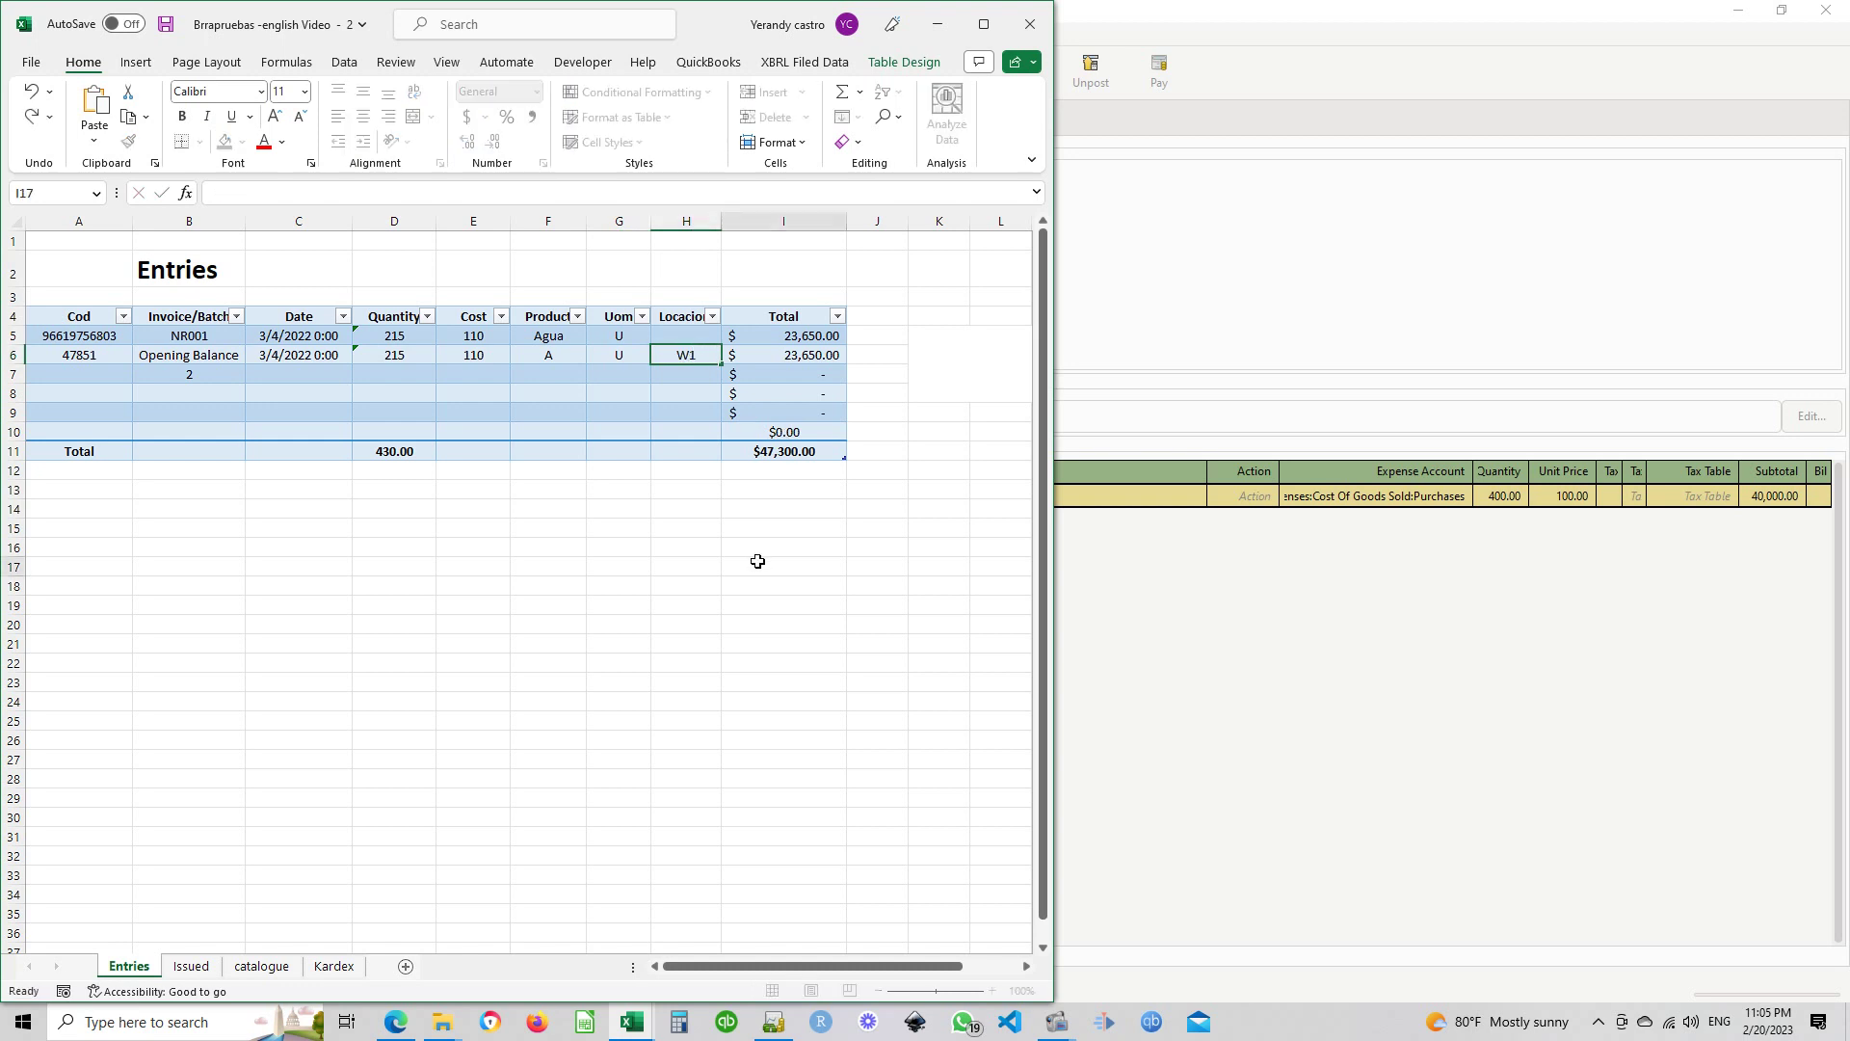
Delete the whole sheet row holding the Agua entry above the opening balance
left_click(810, 337)
left_click_drag(97, 337, 769, 335)
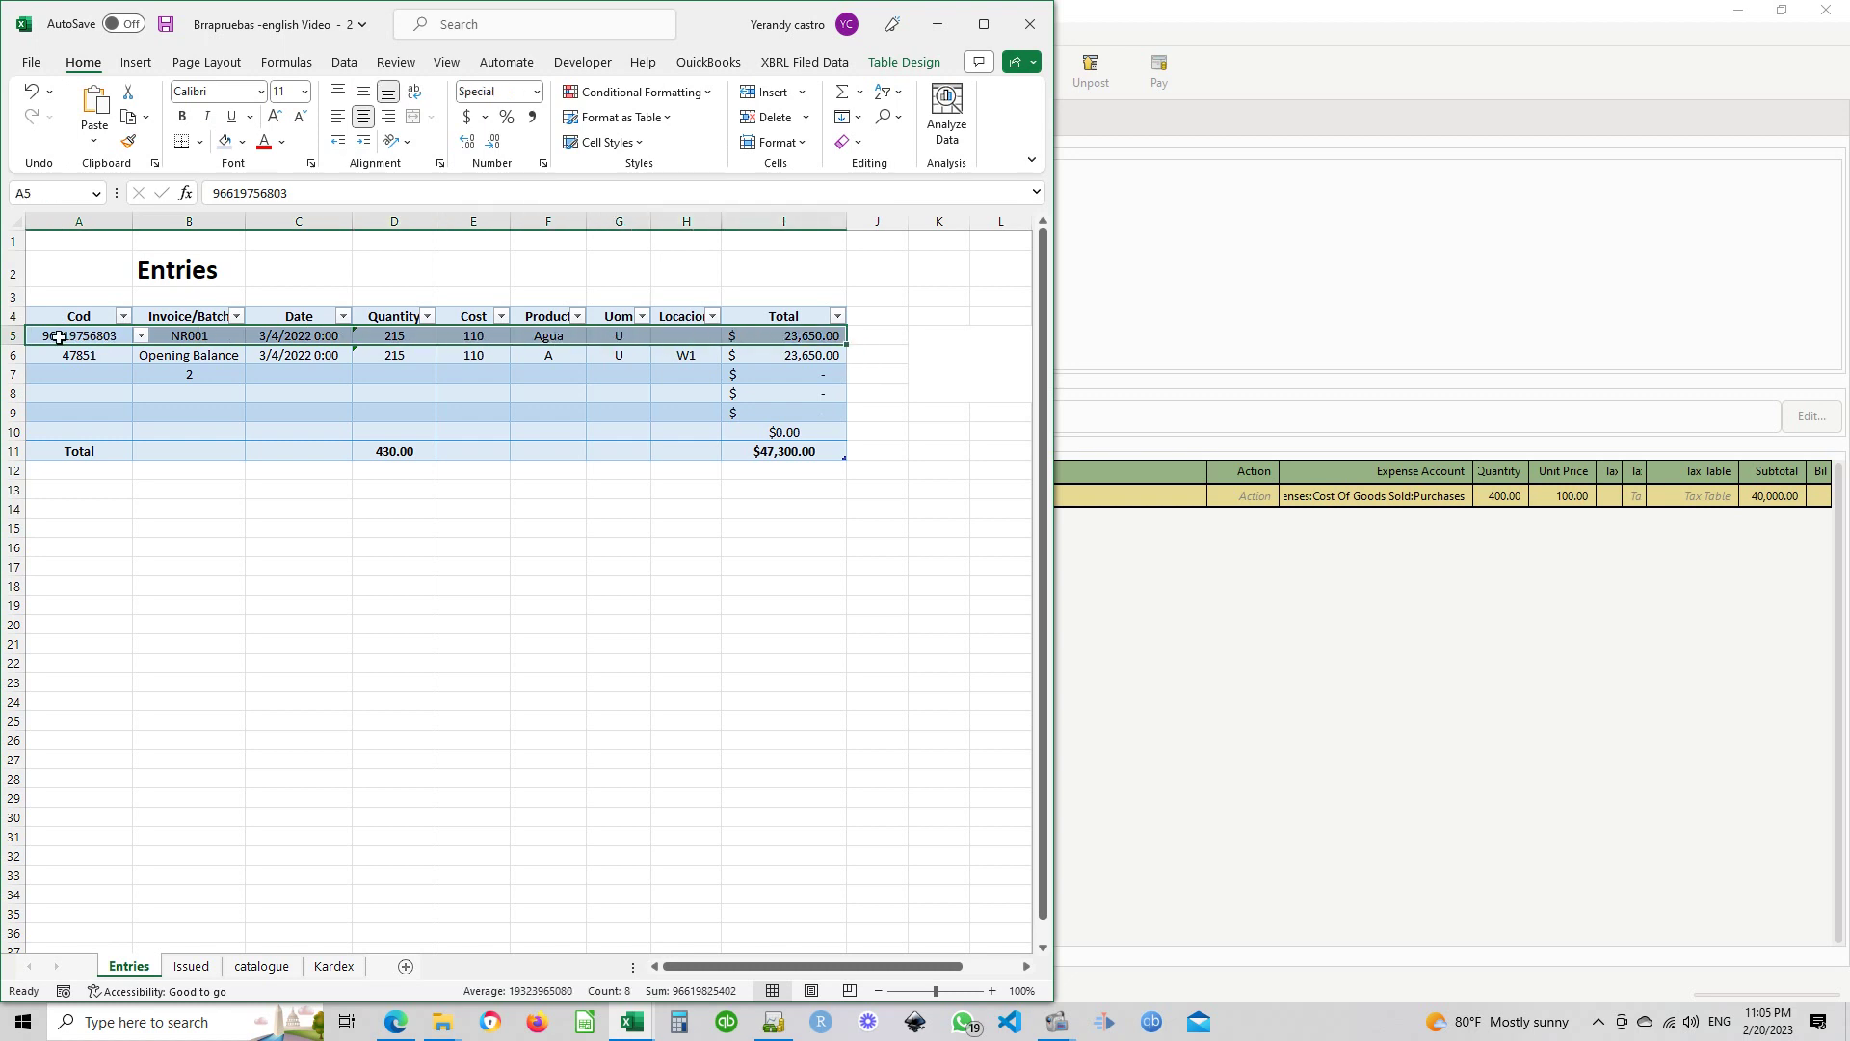
right_click(13, 337)
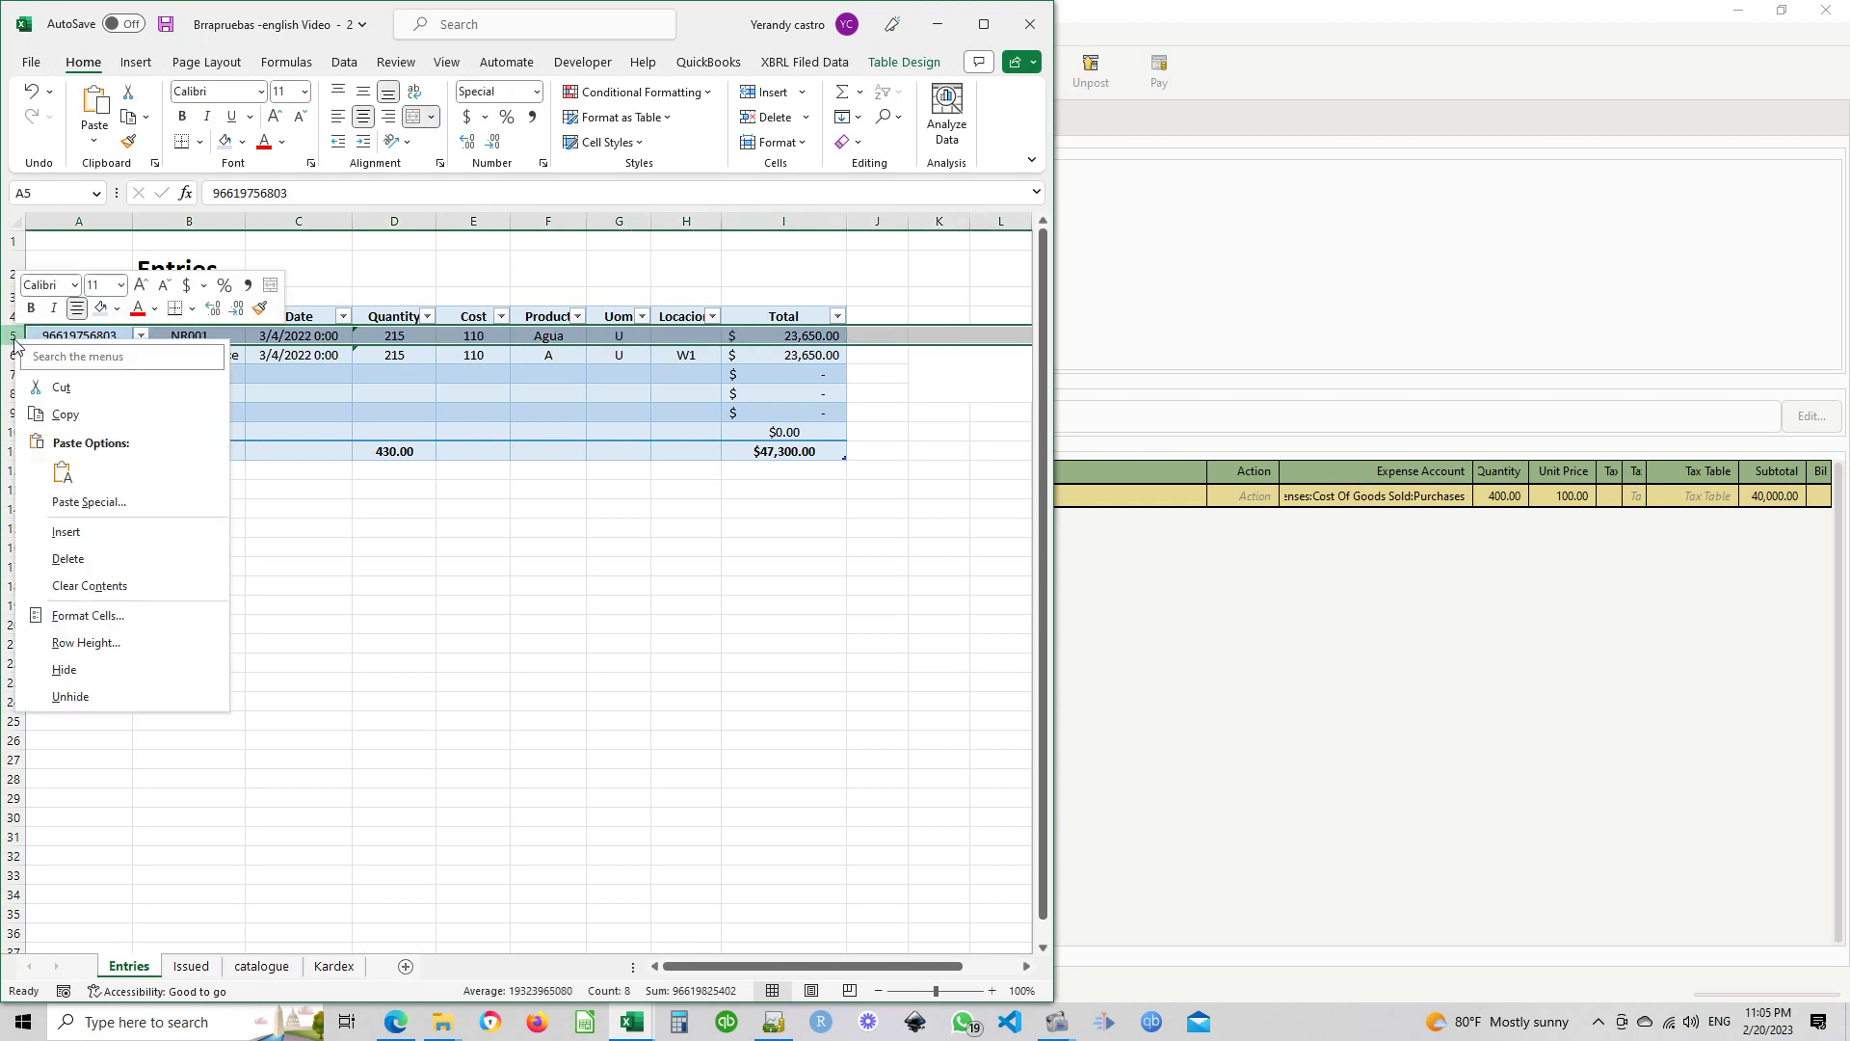
left_click(100, 567)
left_click(525, 508)
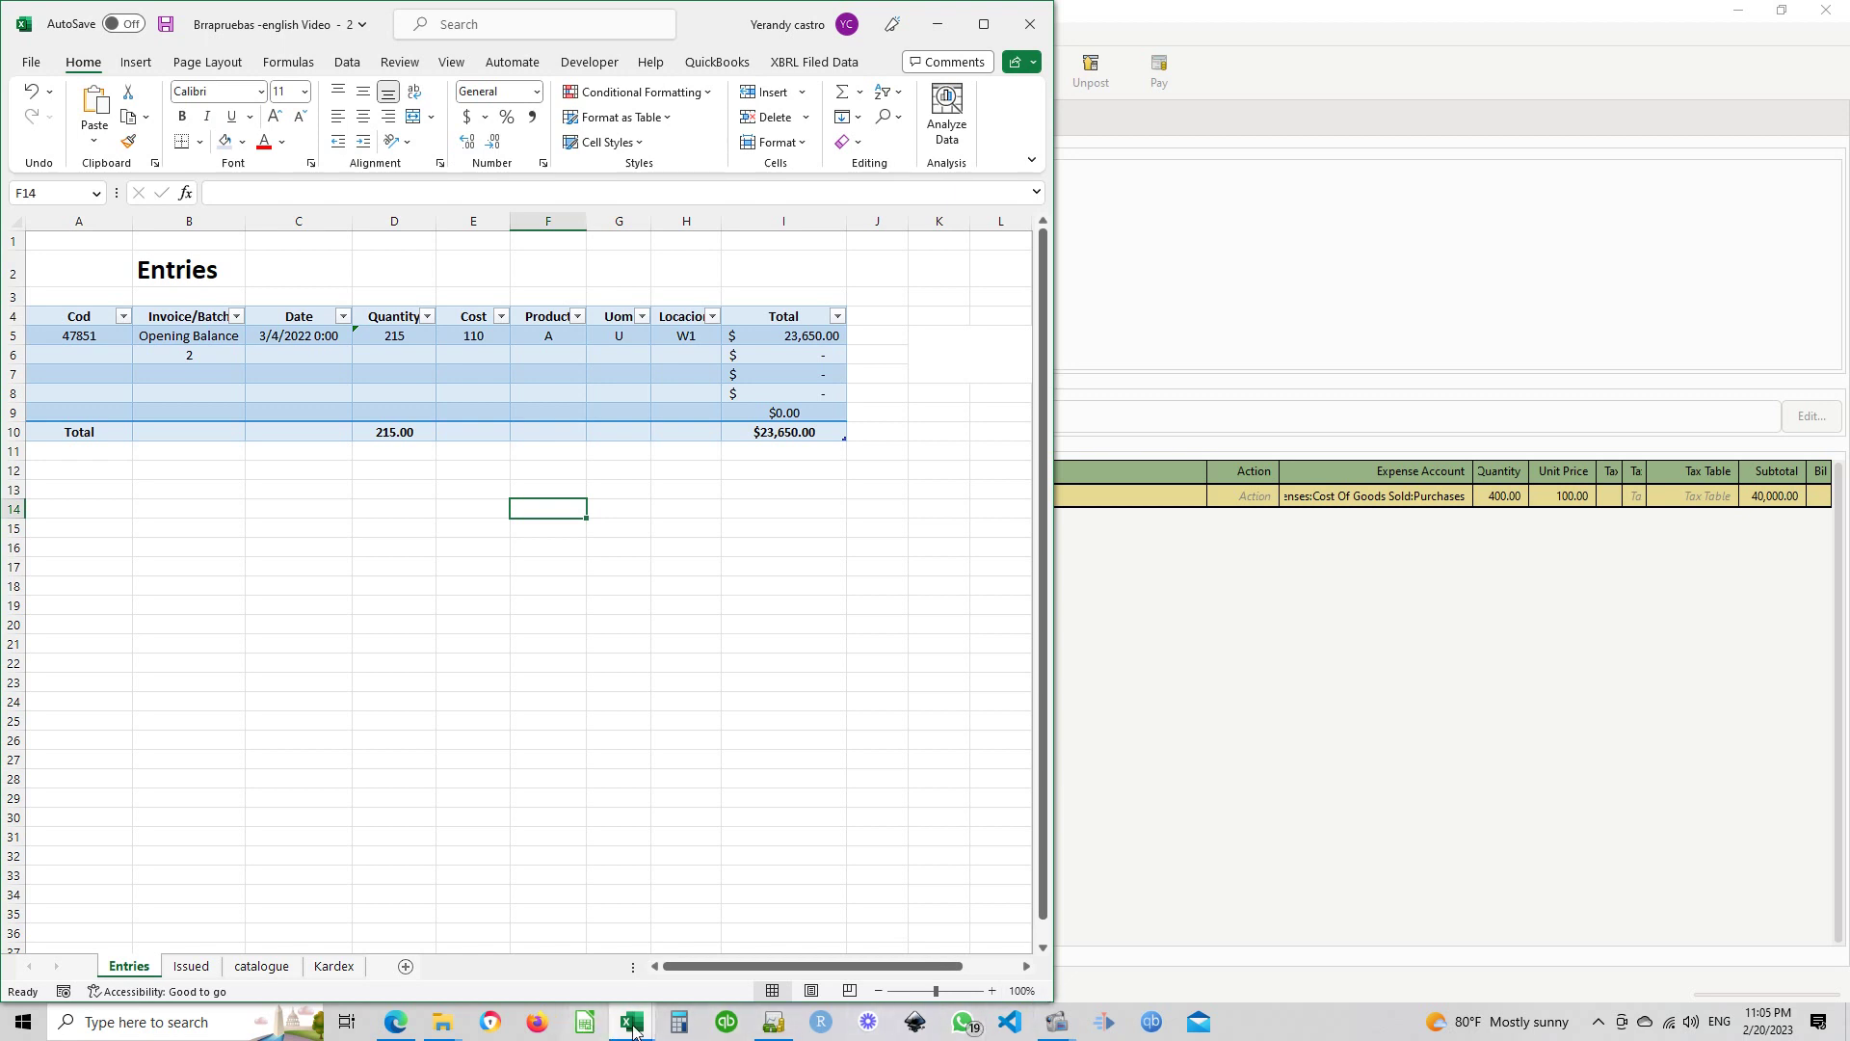
Close the vendor bill in GnuCash and place the accounts window beside the Entries sheet with the Inventory account selected
left_click(773, 1022)
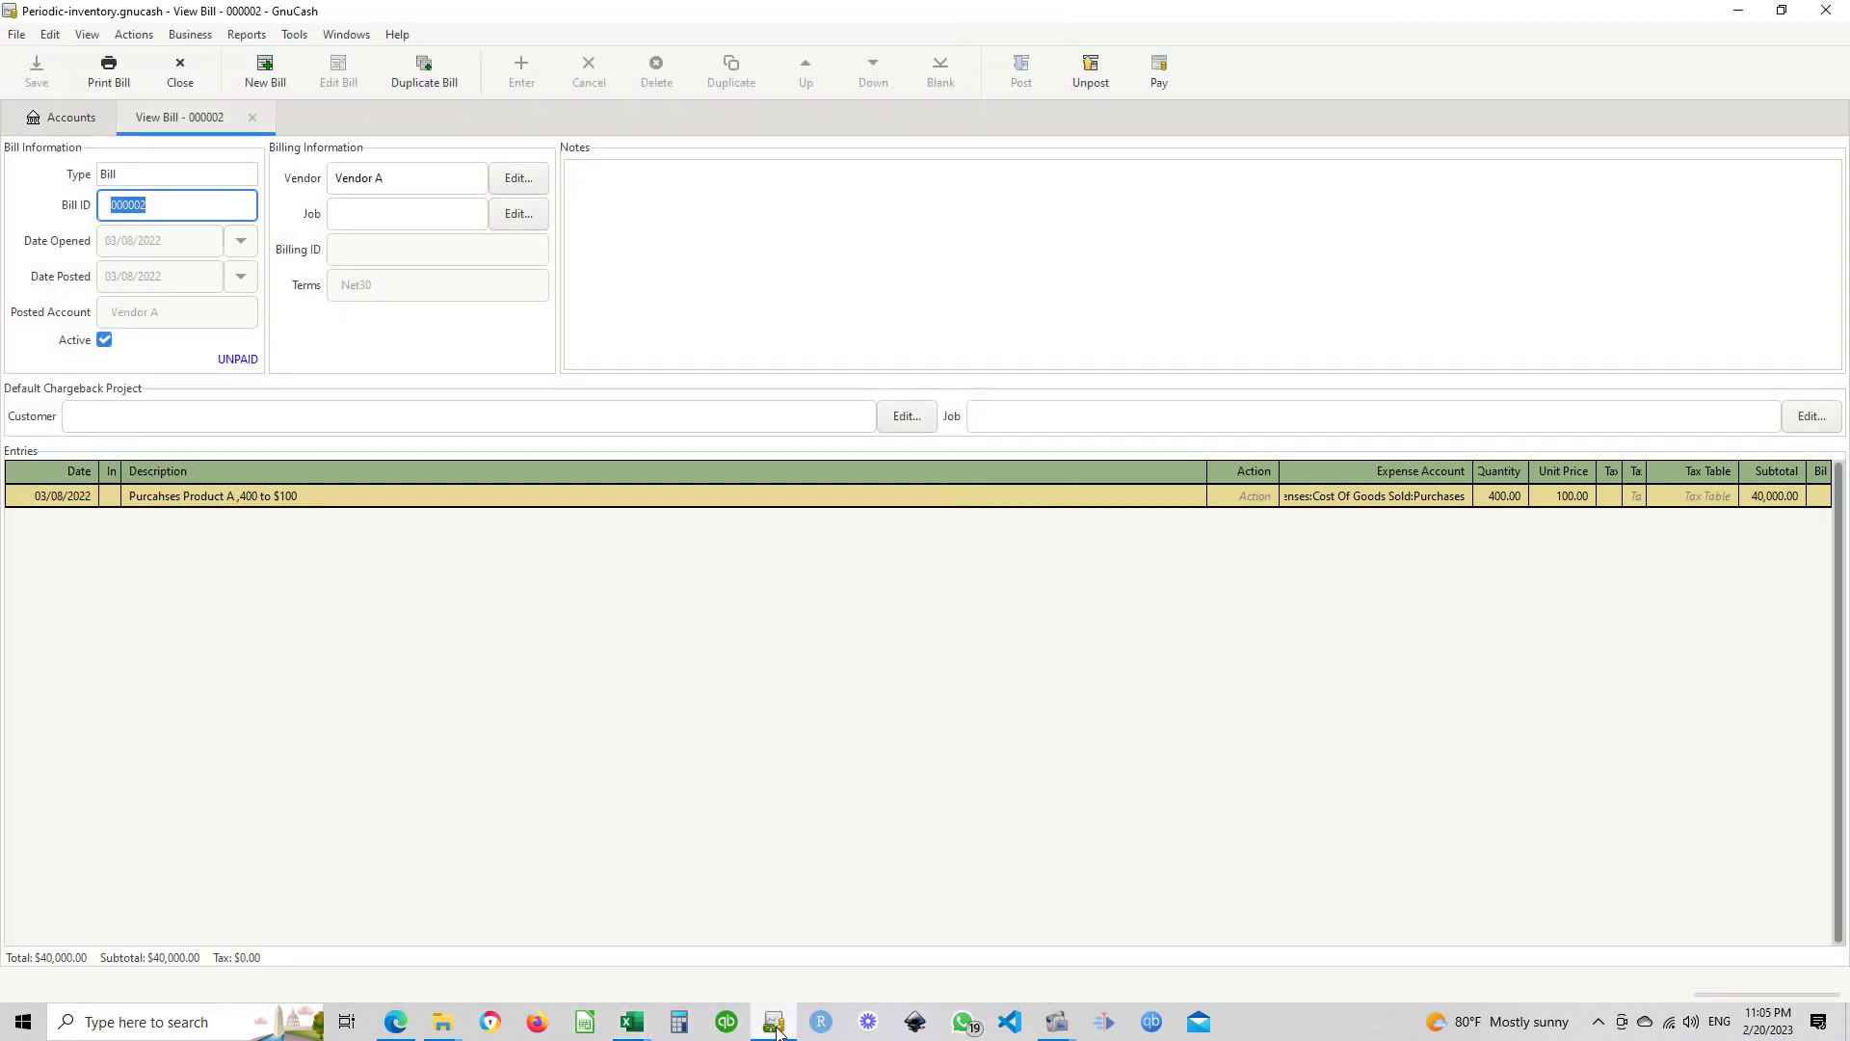
left_click(251, 117)
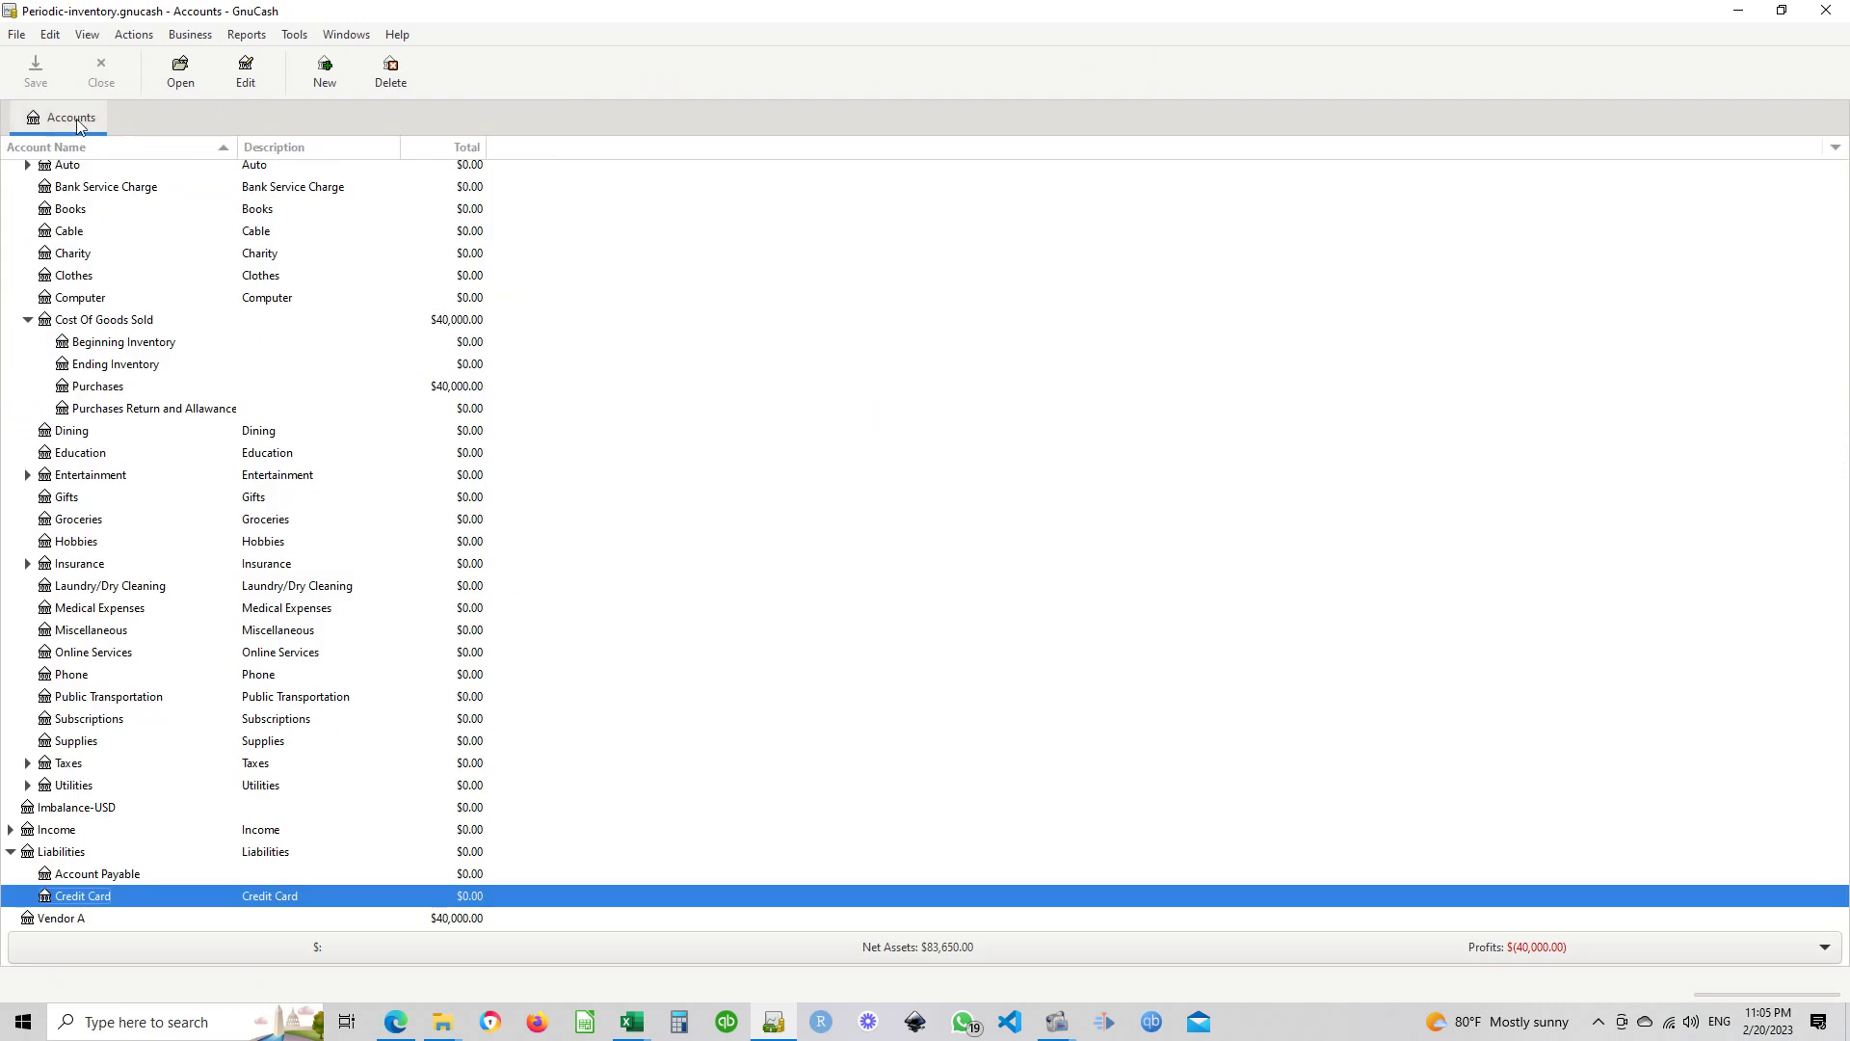
scroll(323, 275, "up", 3)
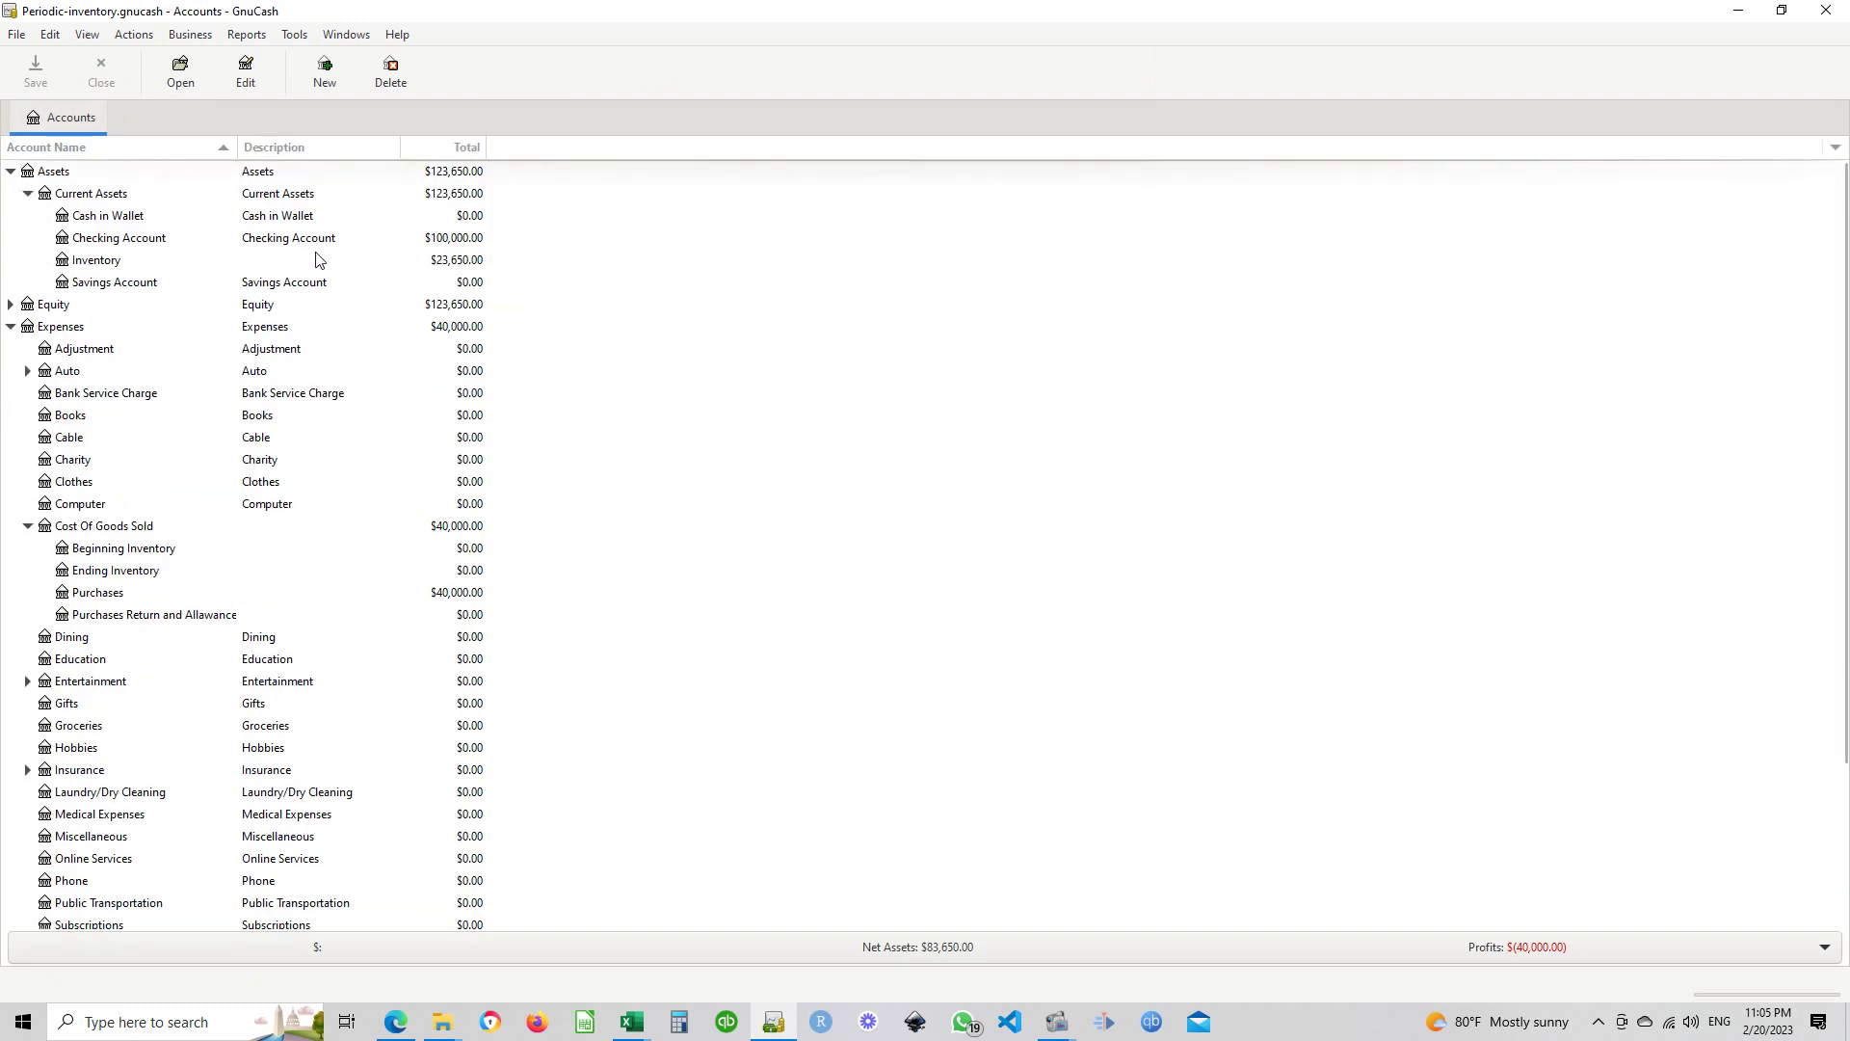
left_click(108, 267)
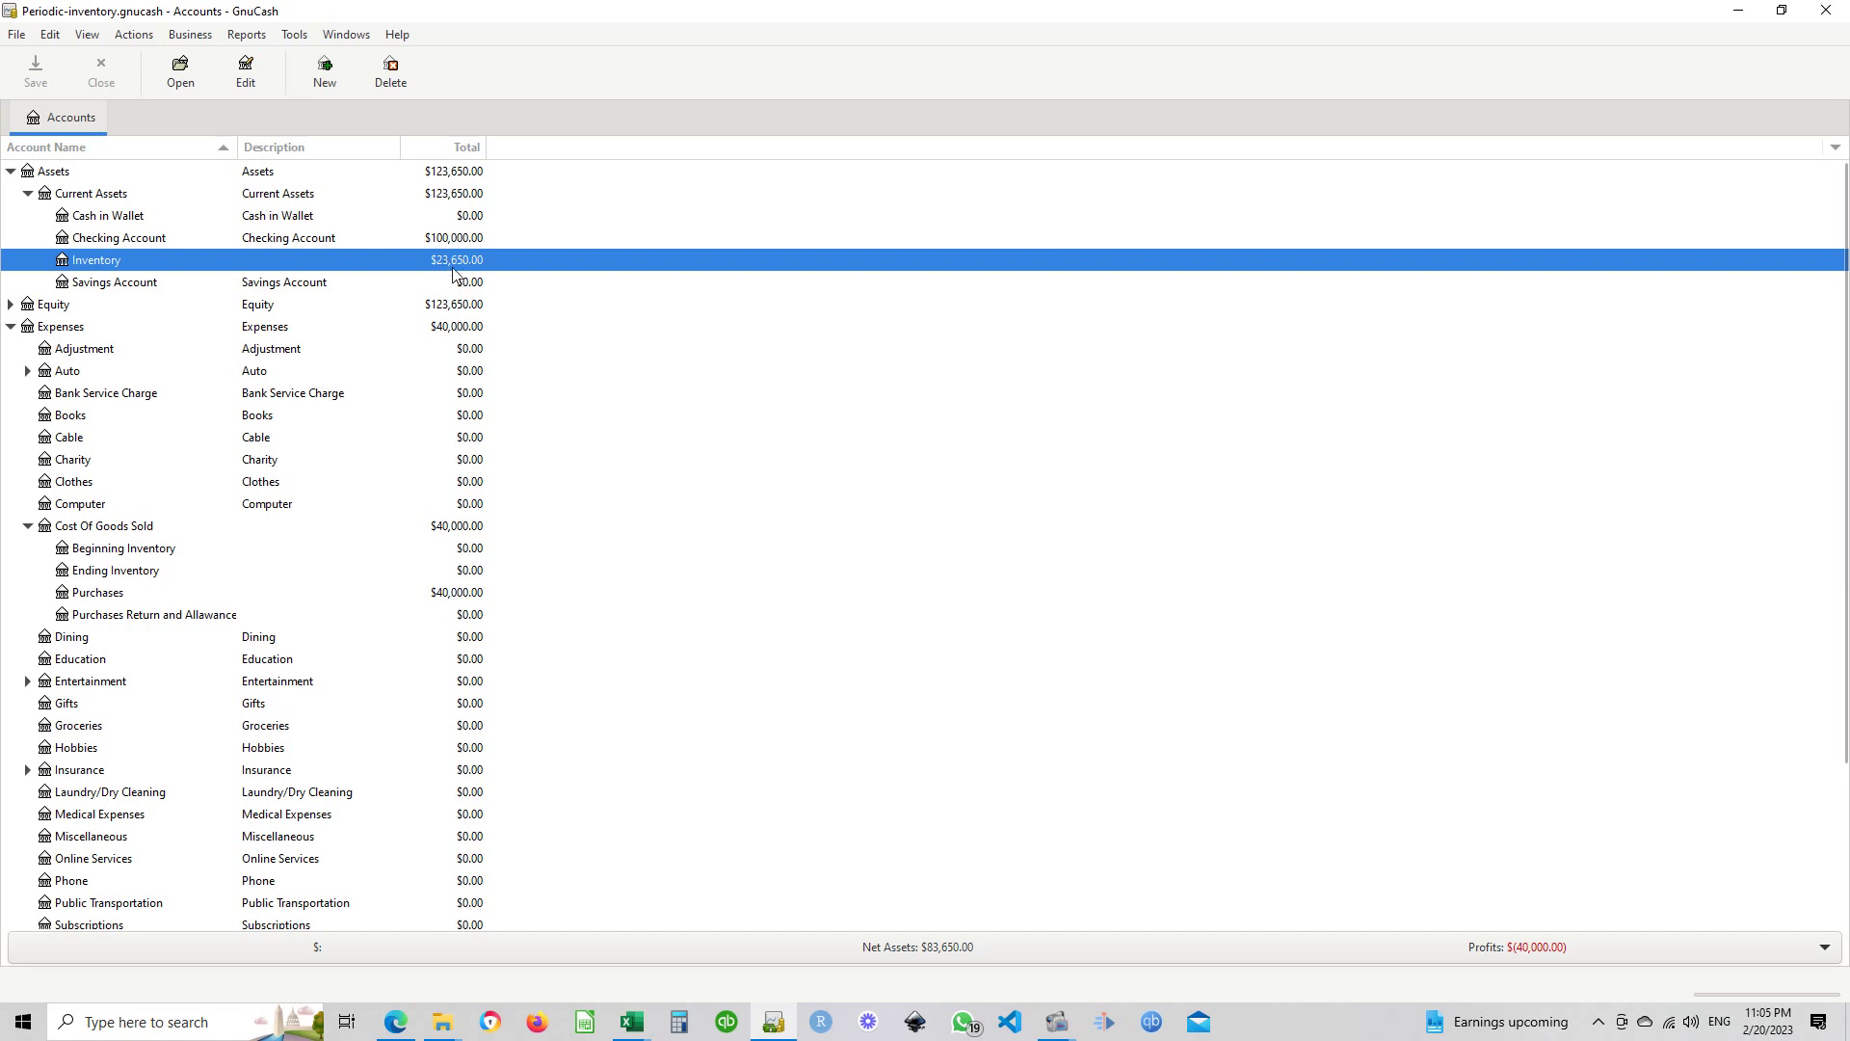
left_click(1781, 11)
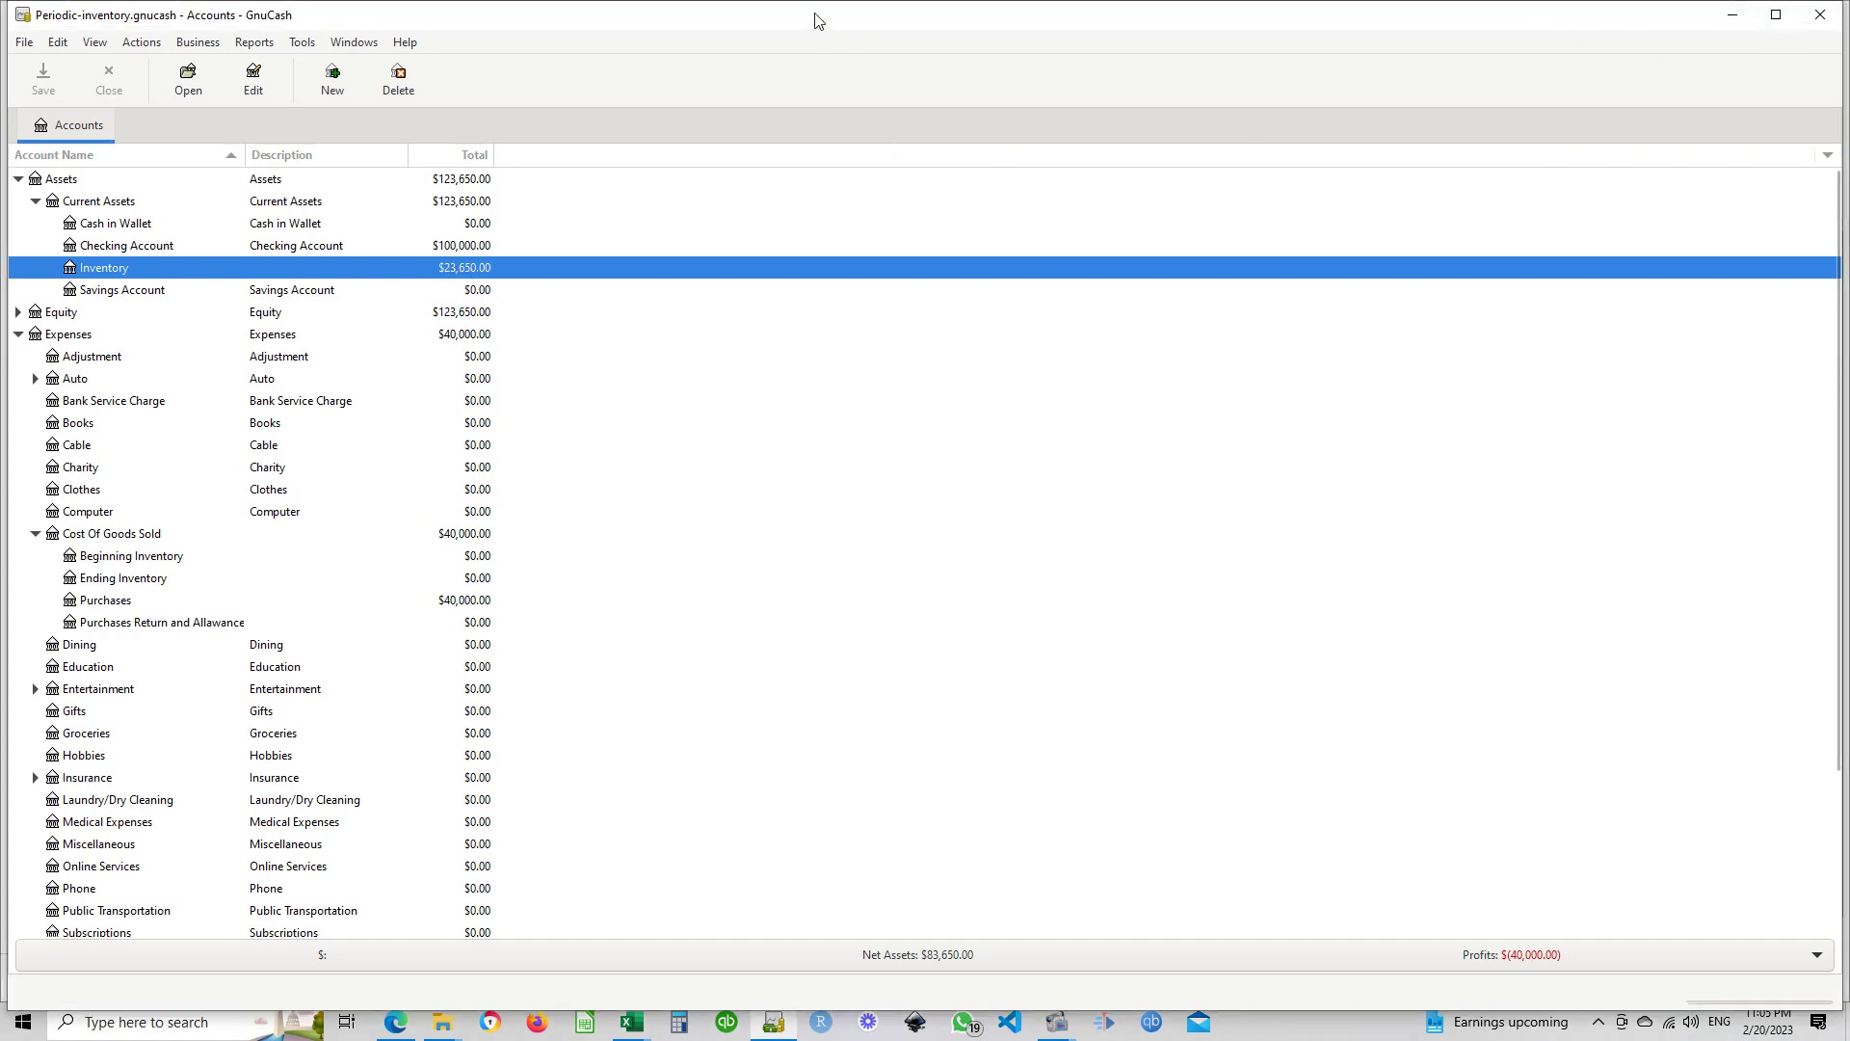
left_click_drag(814, 20, 1845, 347)
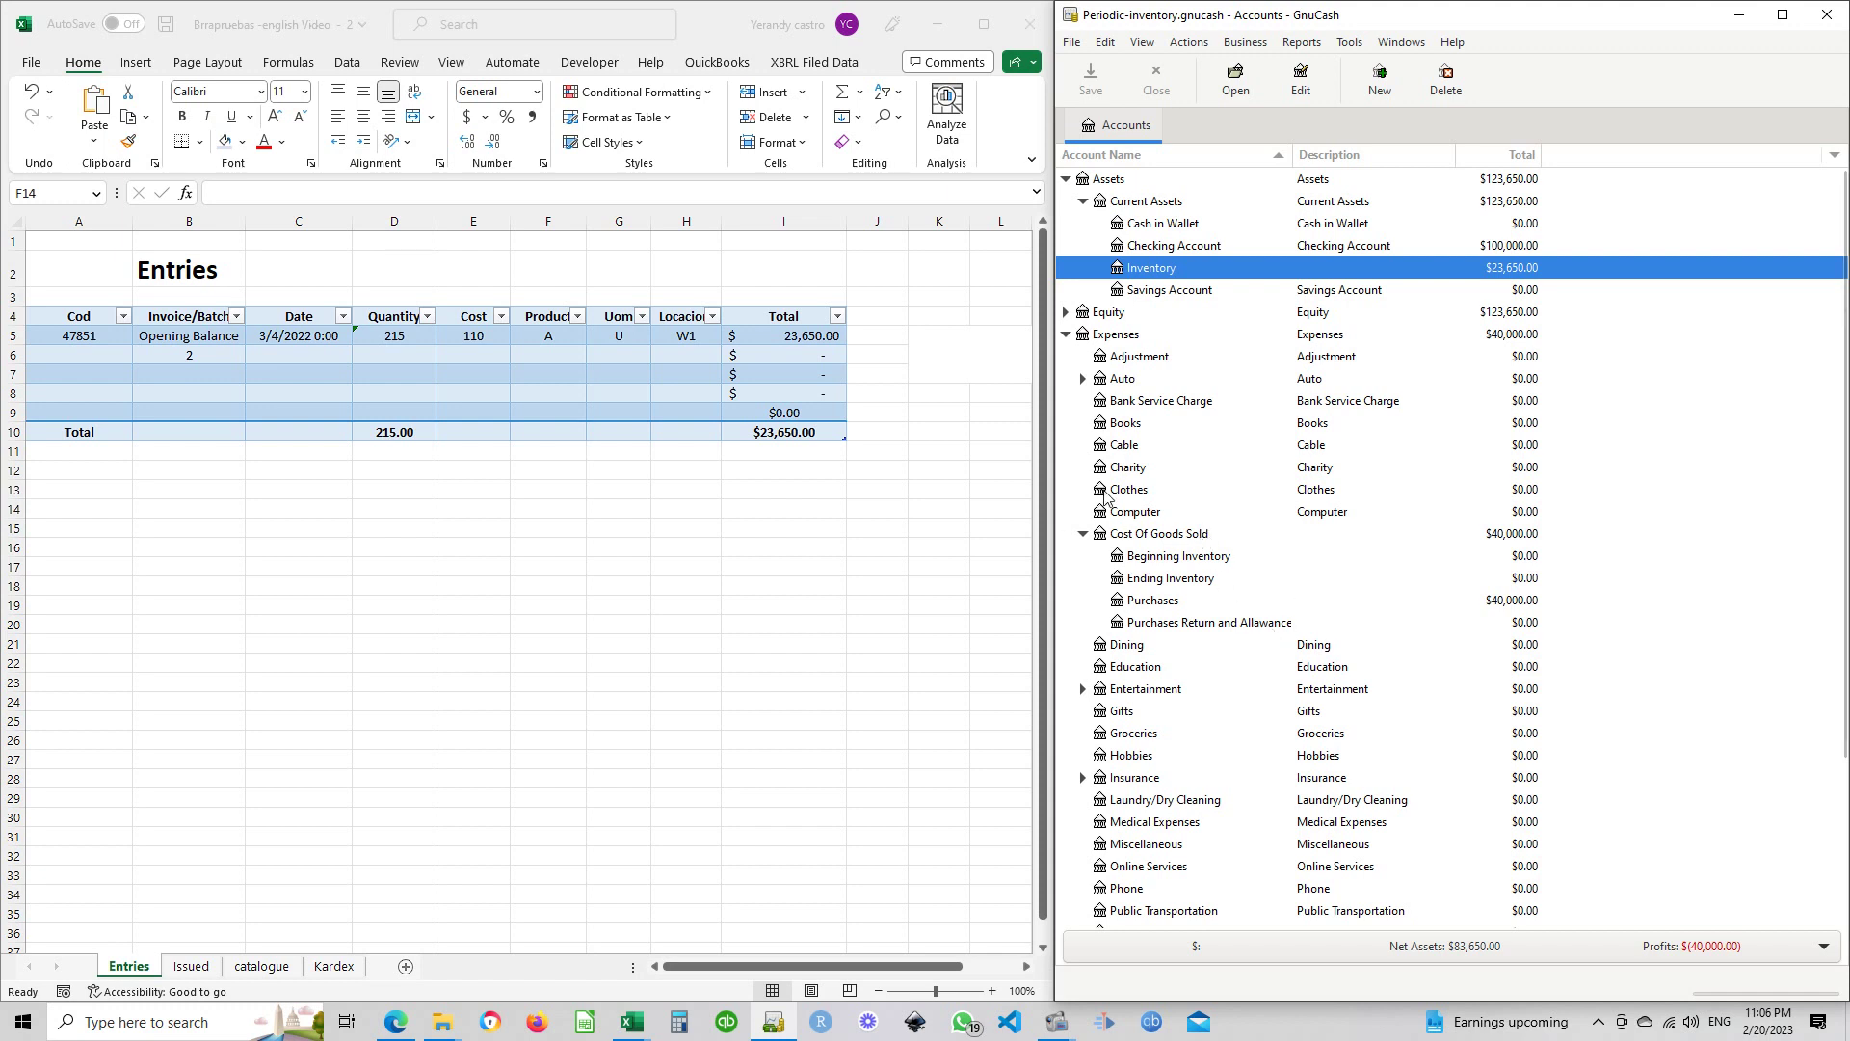
Choose product code 47851 for the row below the opening balance in the Entries table
left_click(90, 357)
left_click(92, 358)
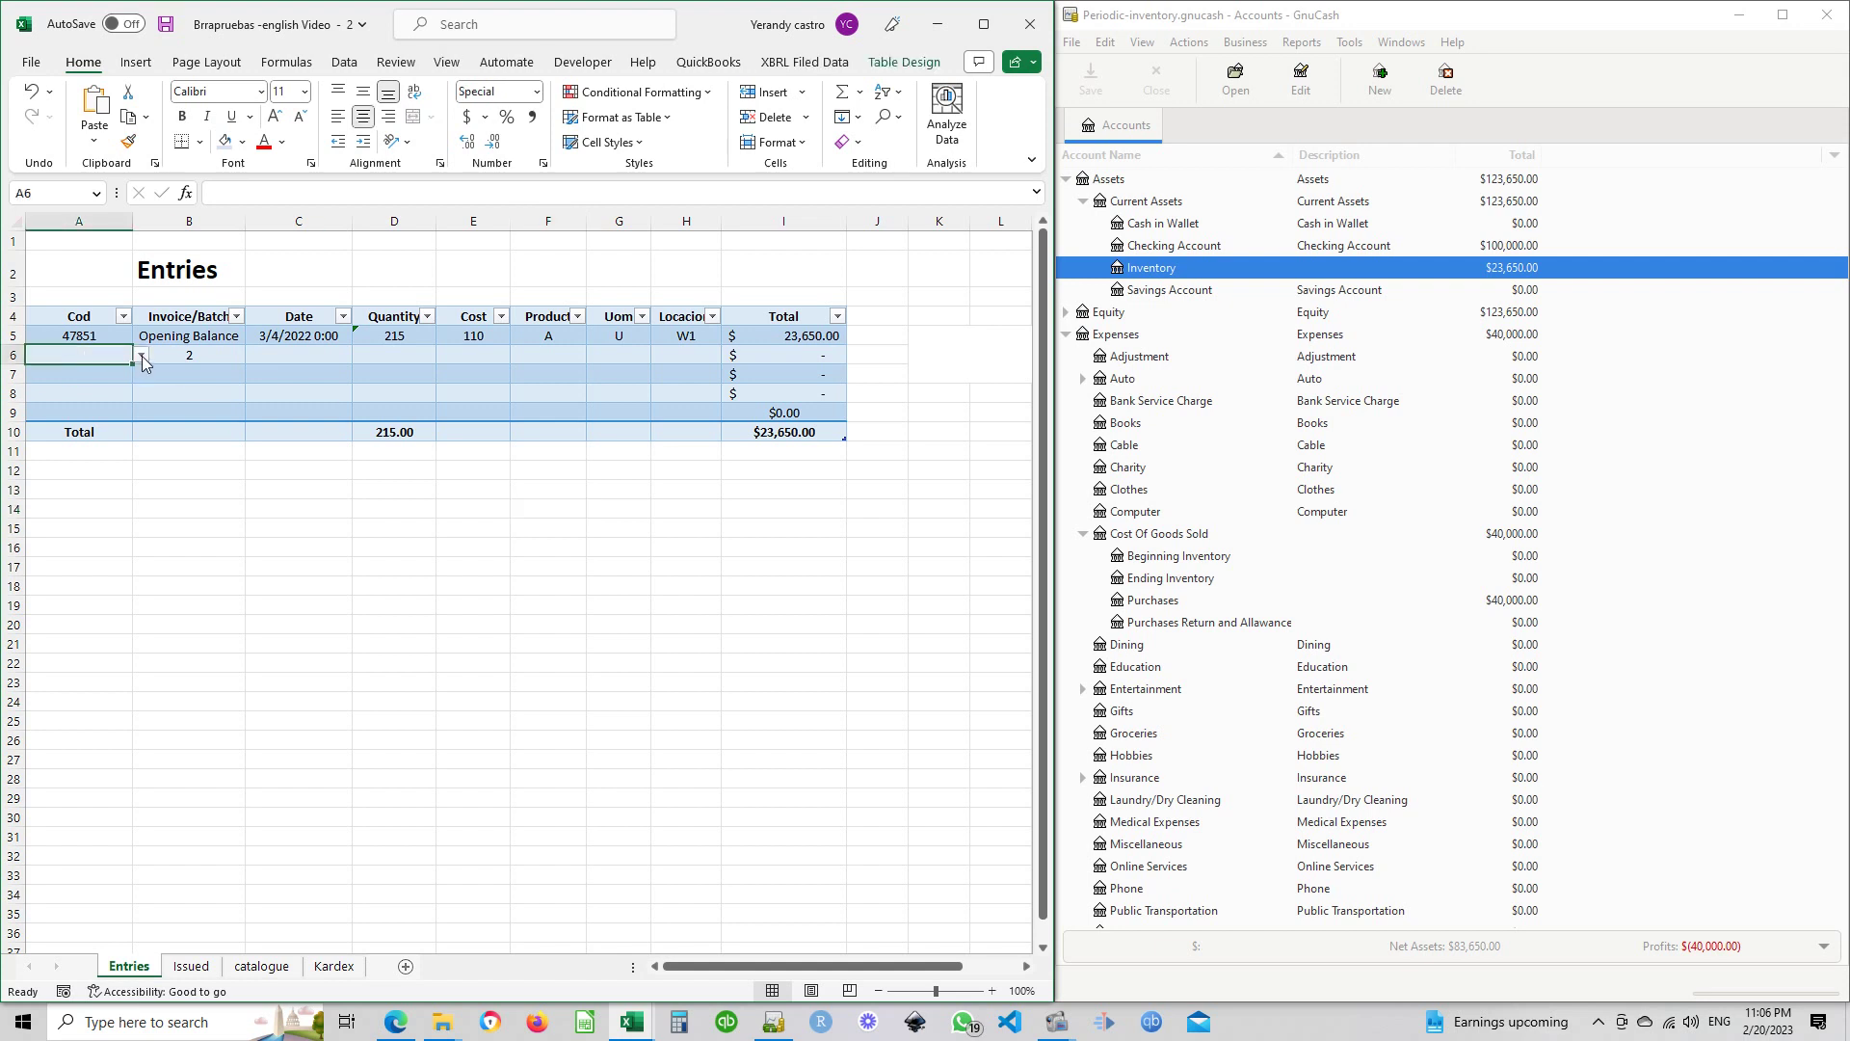
left_click(141, 355)
scroll(145, 420, "up", 3)
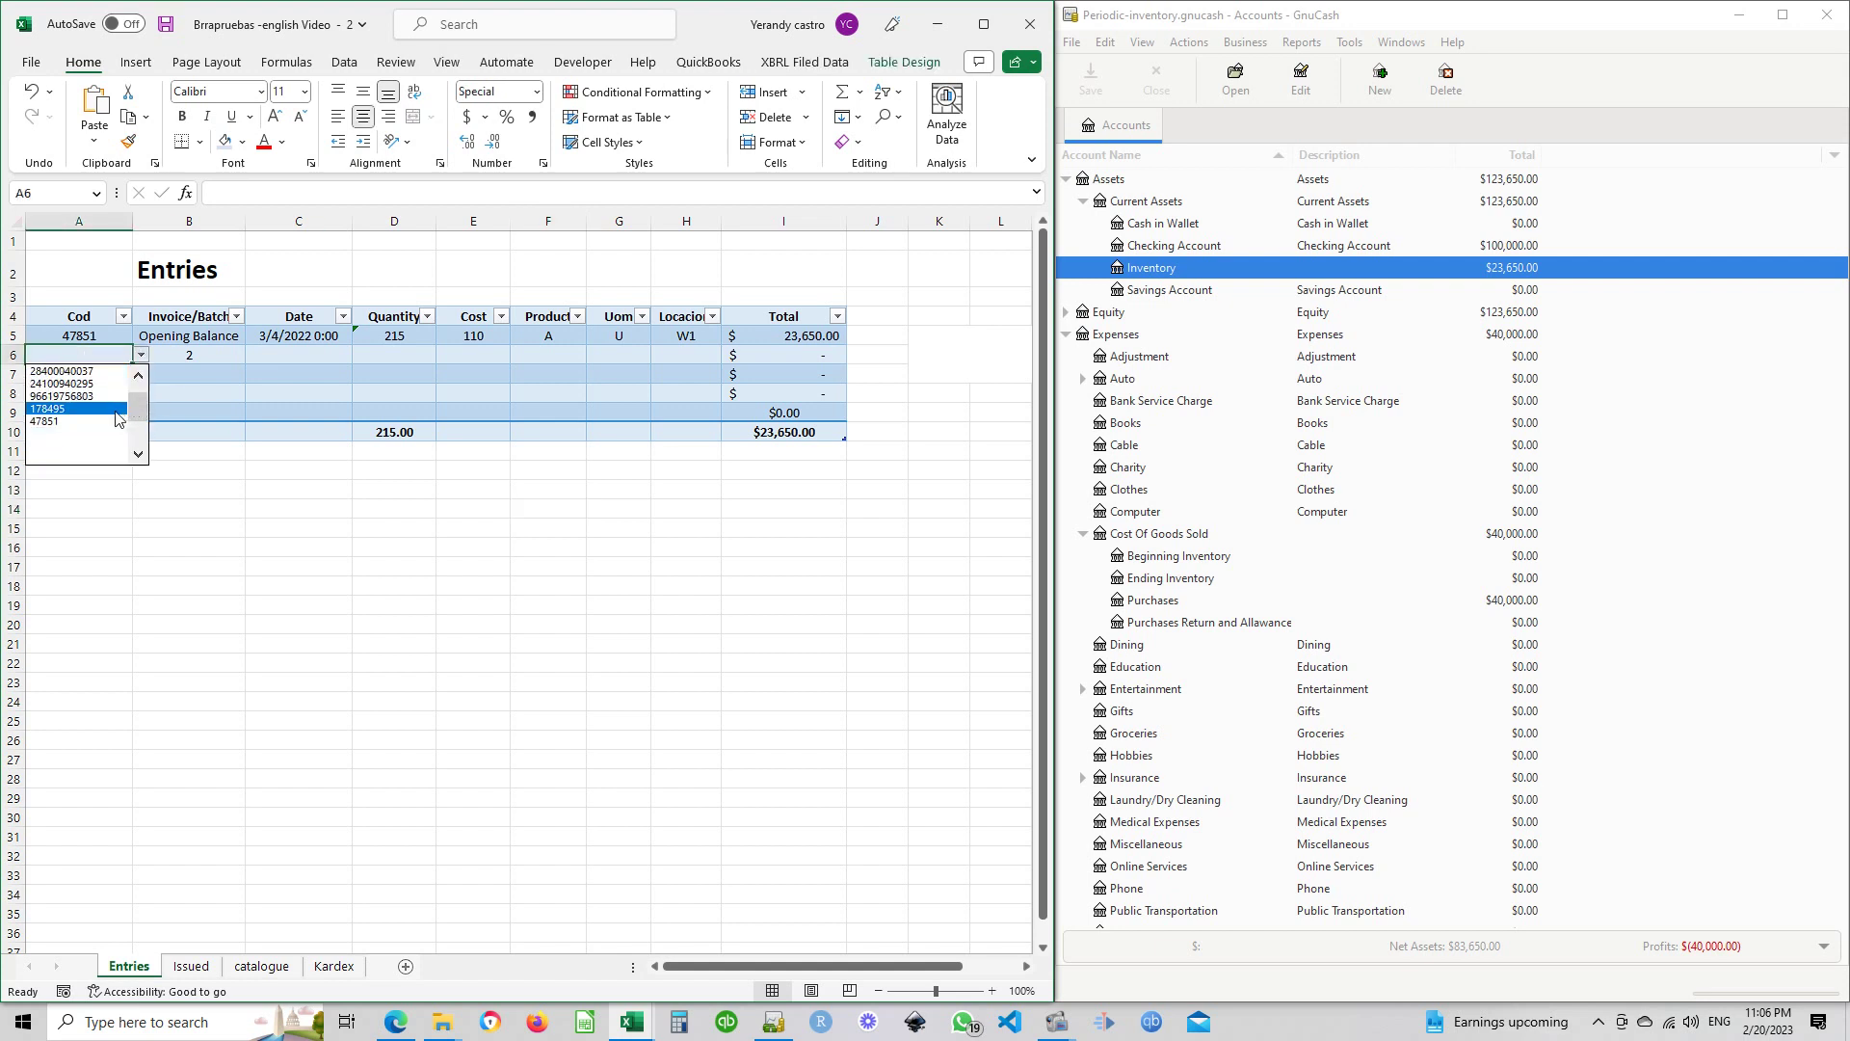
left_click(77, 396)
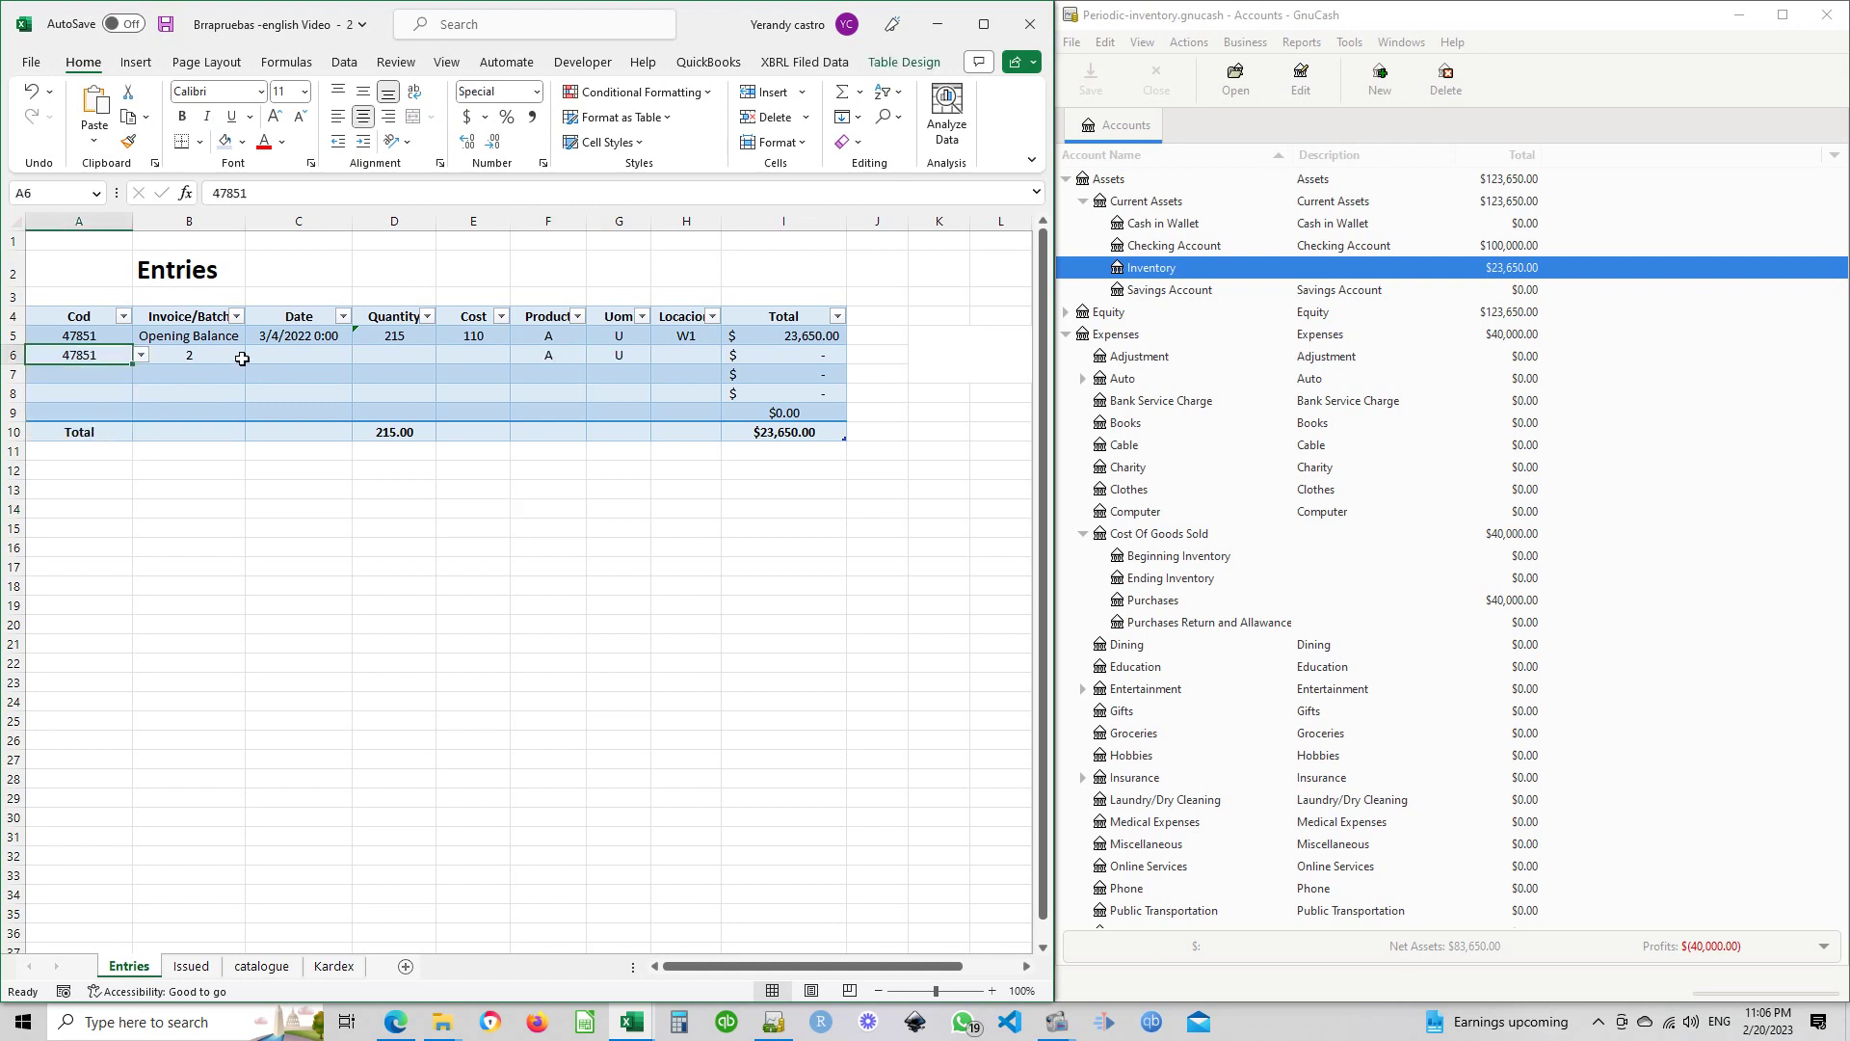
Format the new row's Invoice/Batch cell as Text and enter 00002 as the bill number
left_click(214, 354)
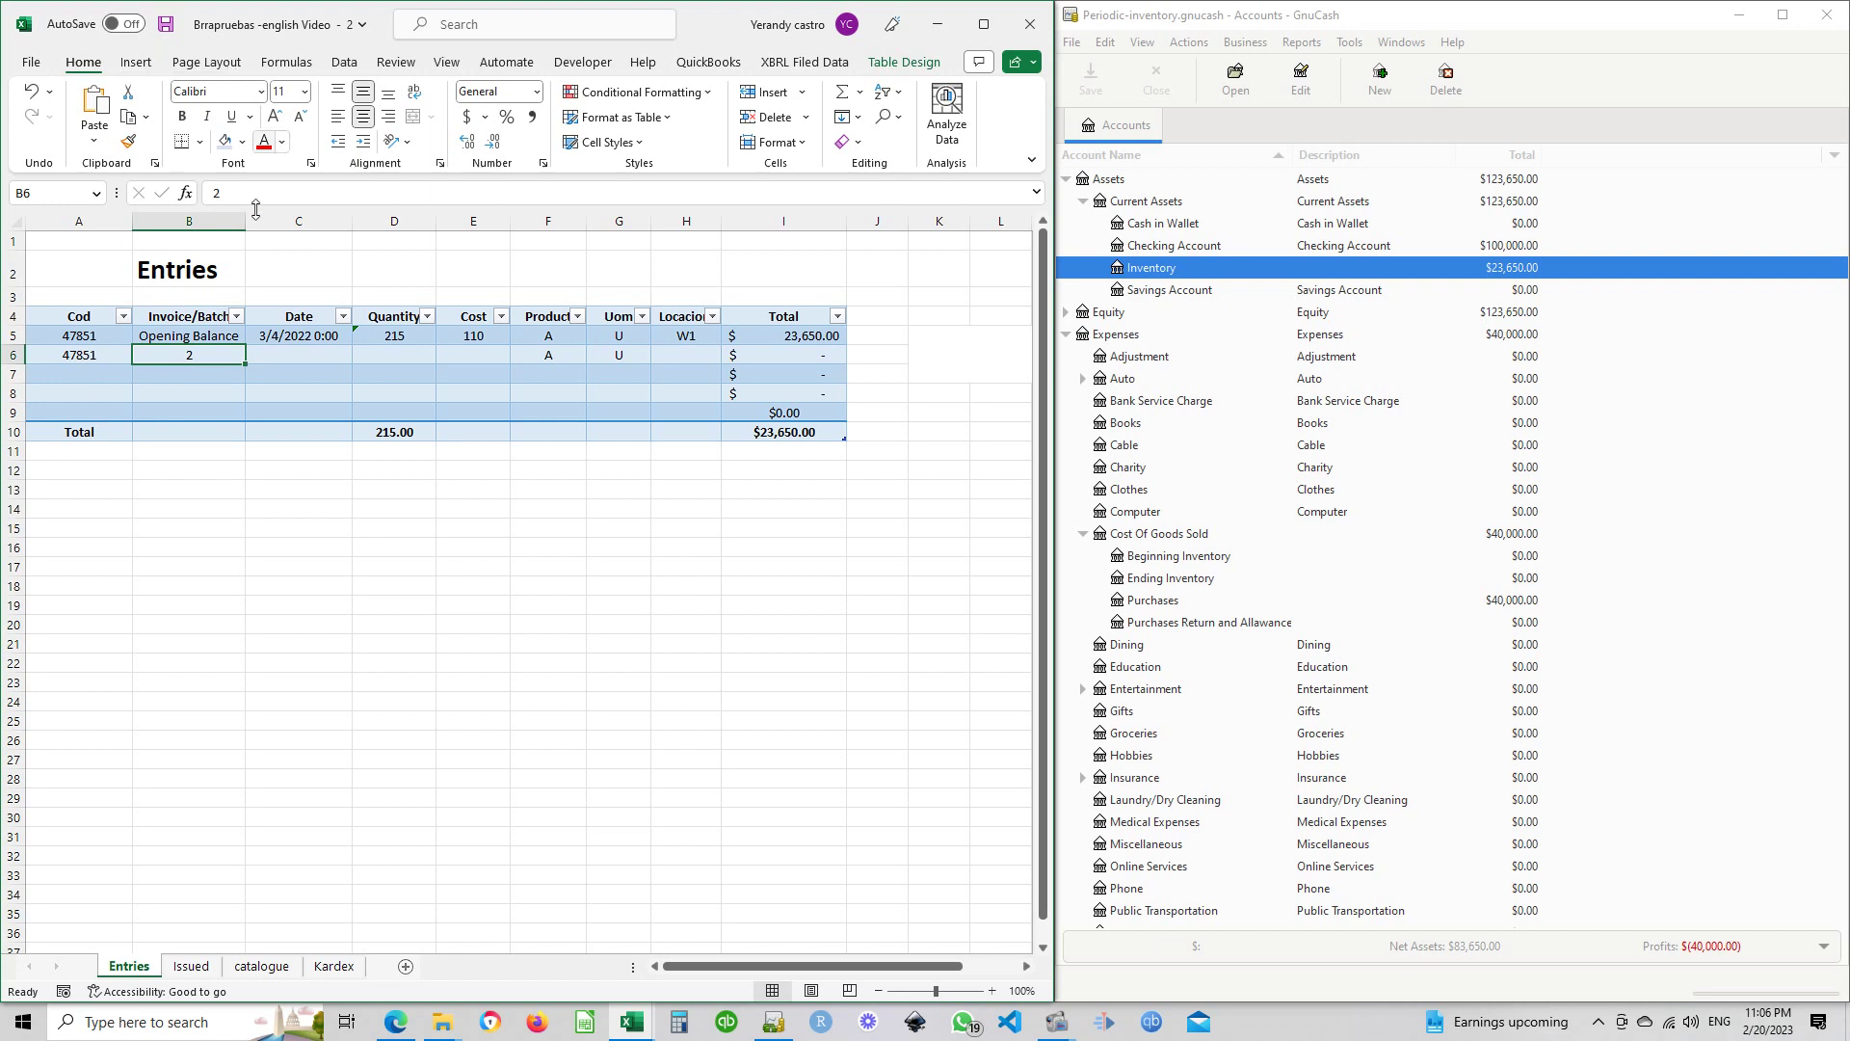
key("ctrl+1")
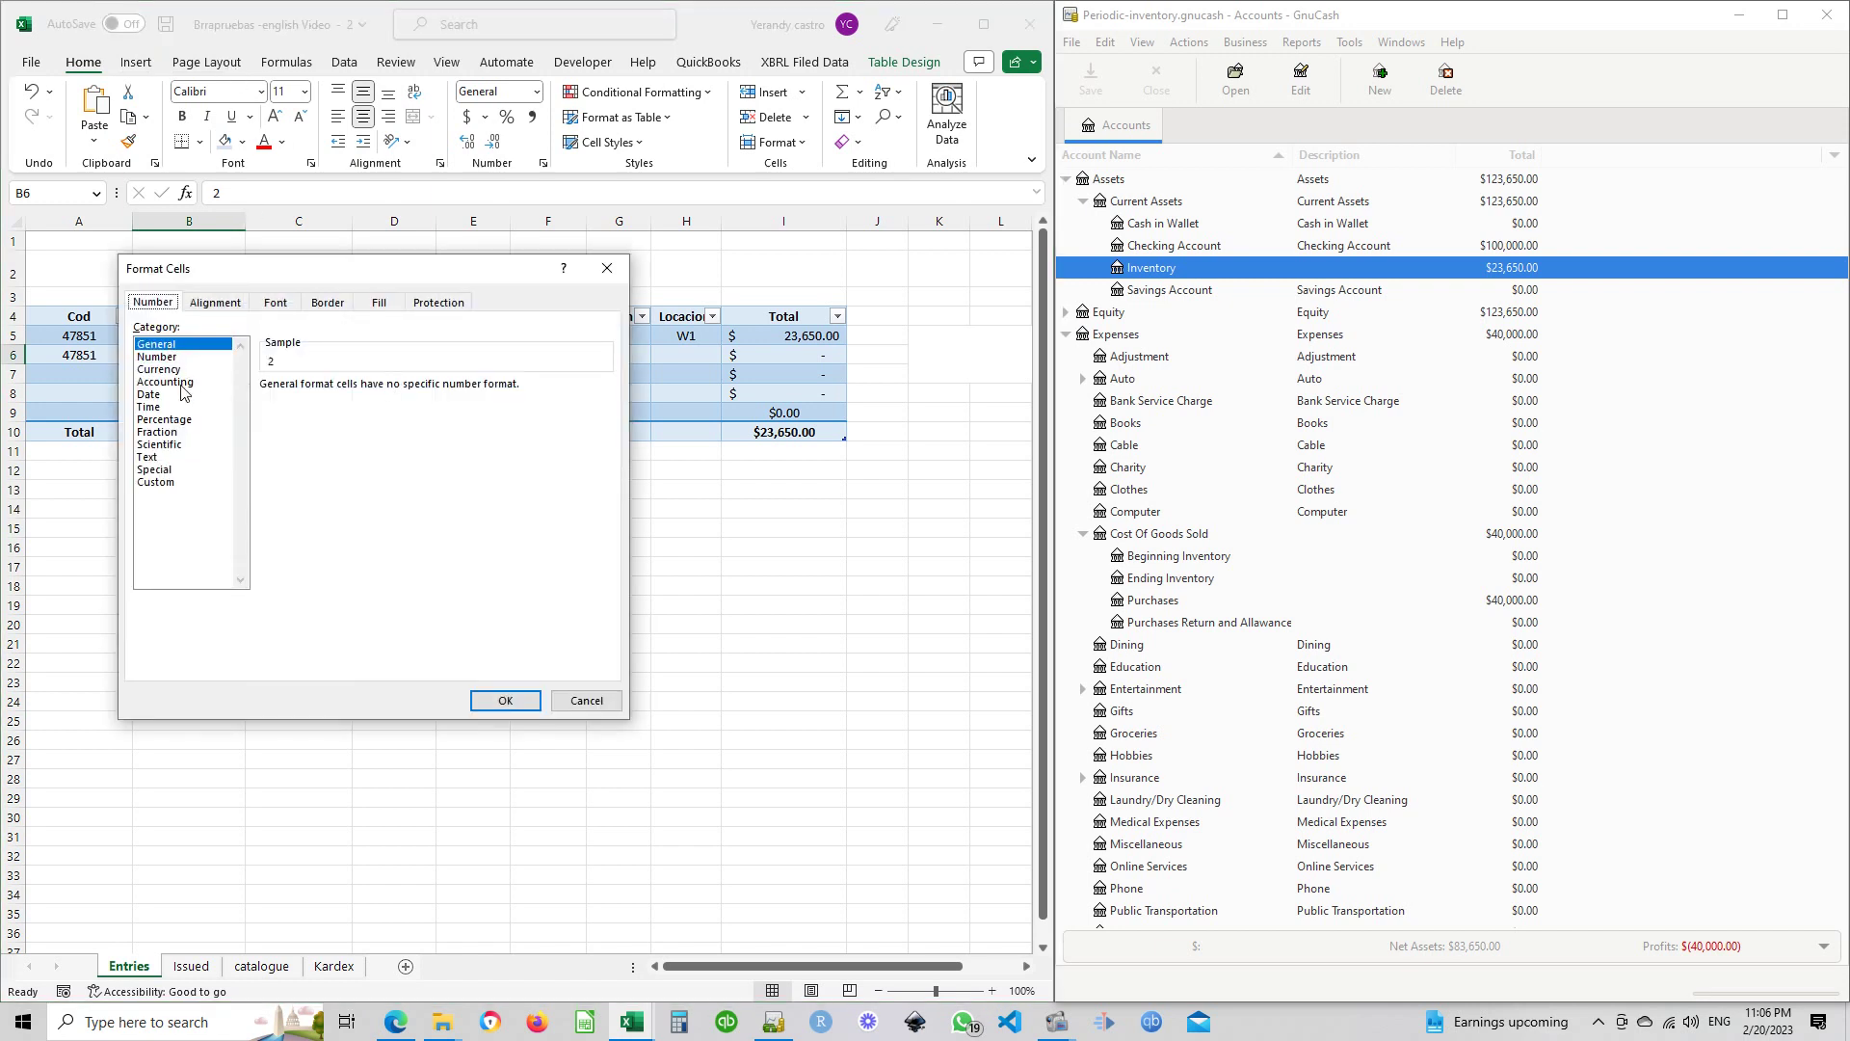
left_click(164, 457)
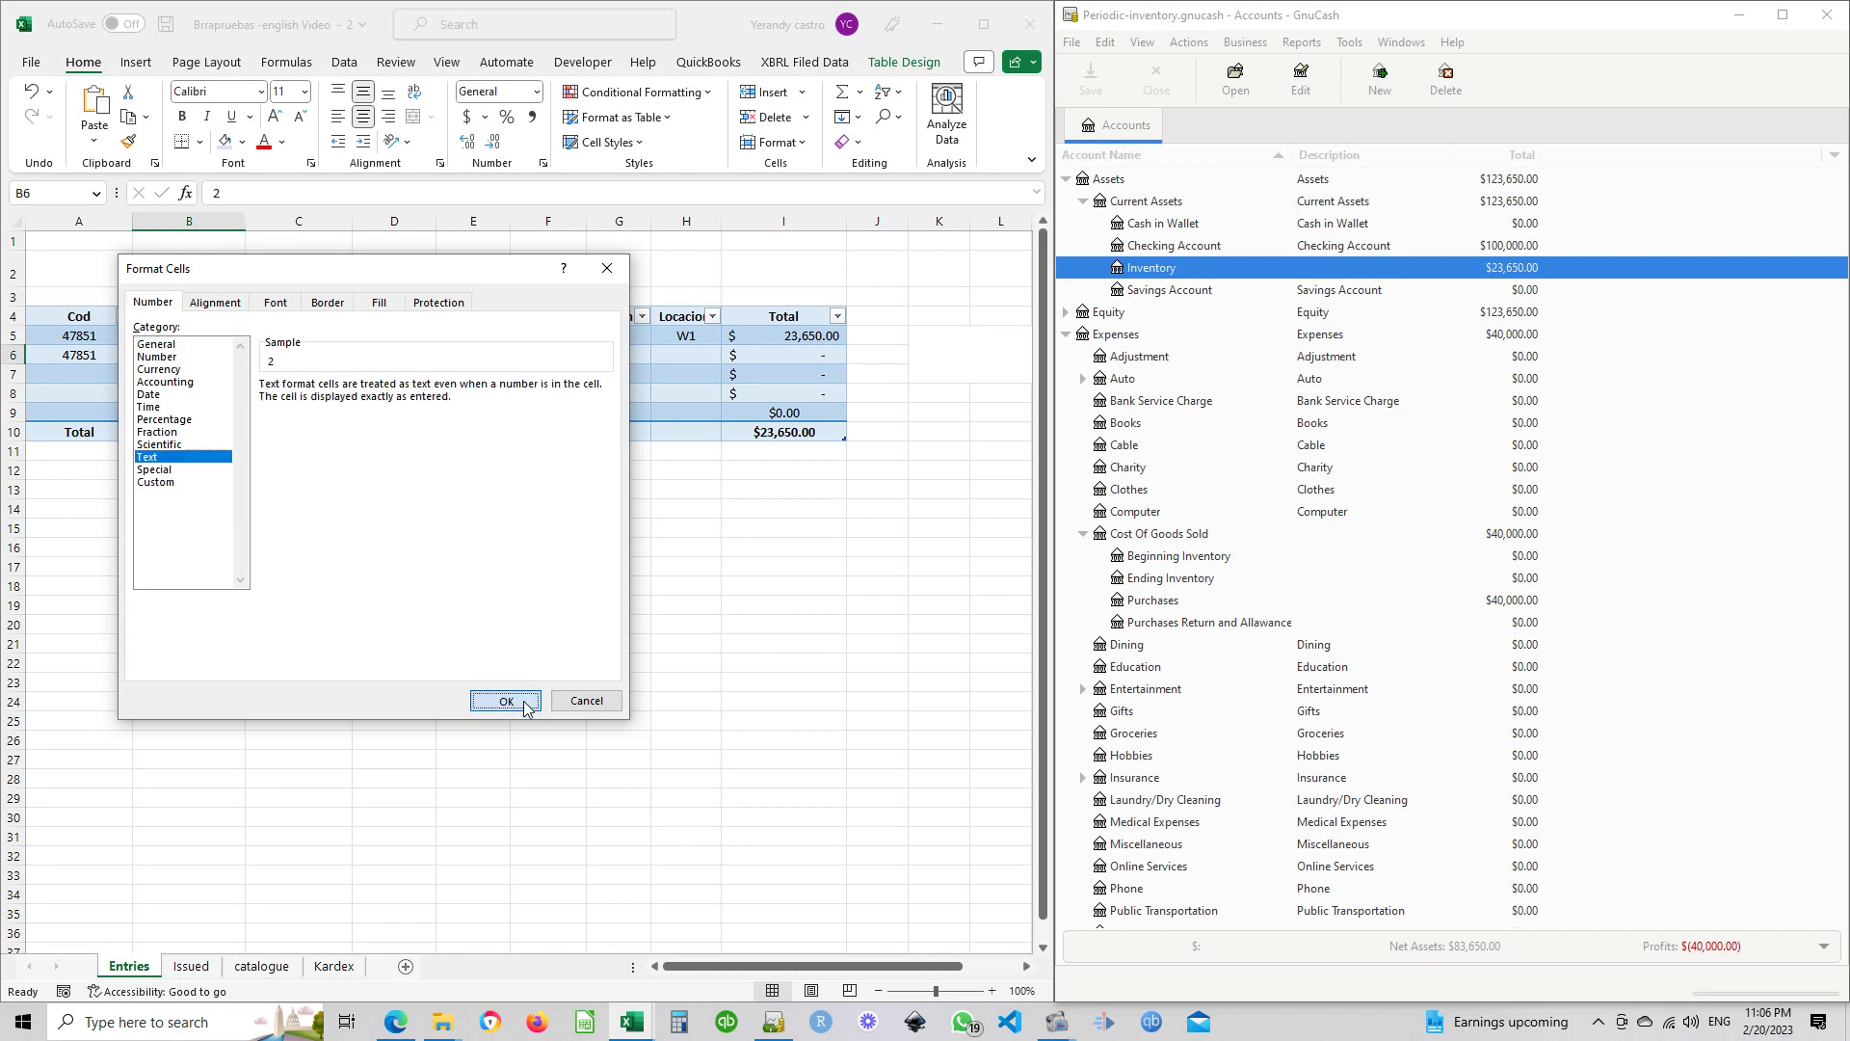
left_click(503, 700)
type("0")
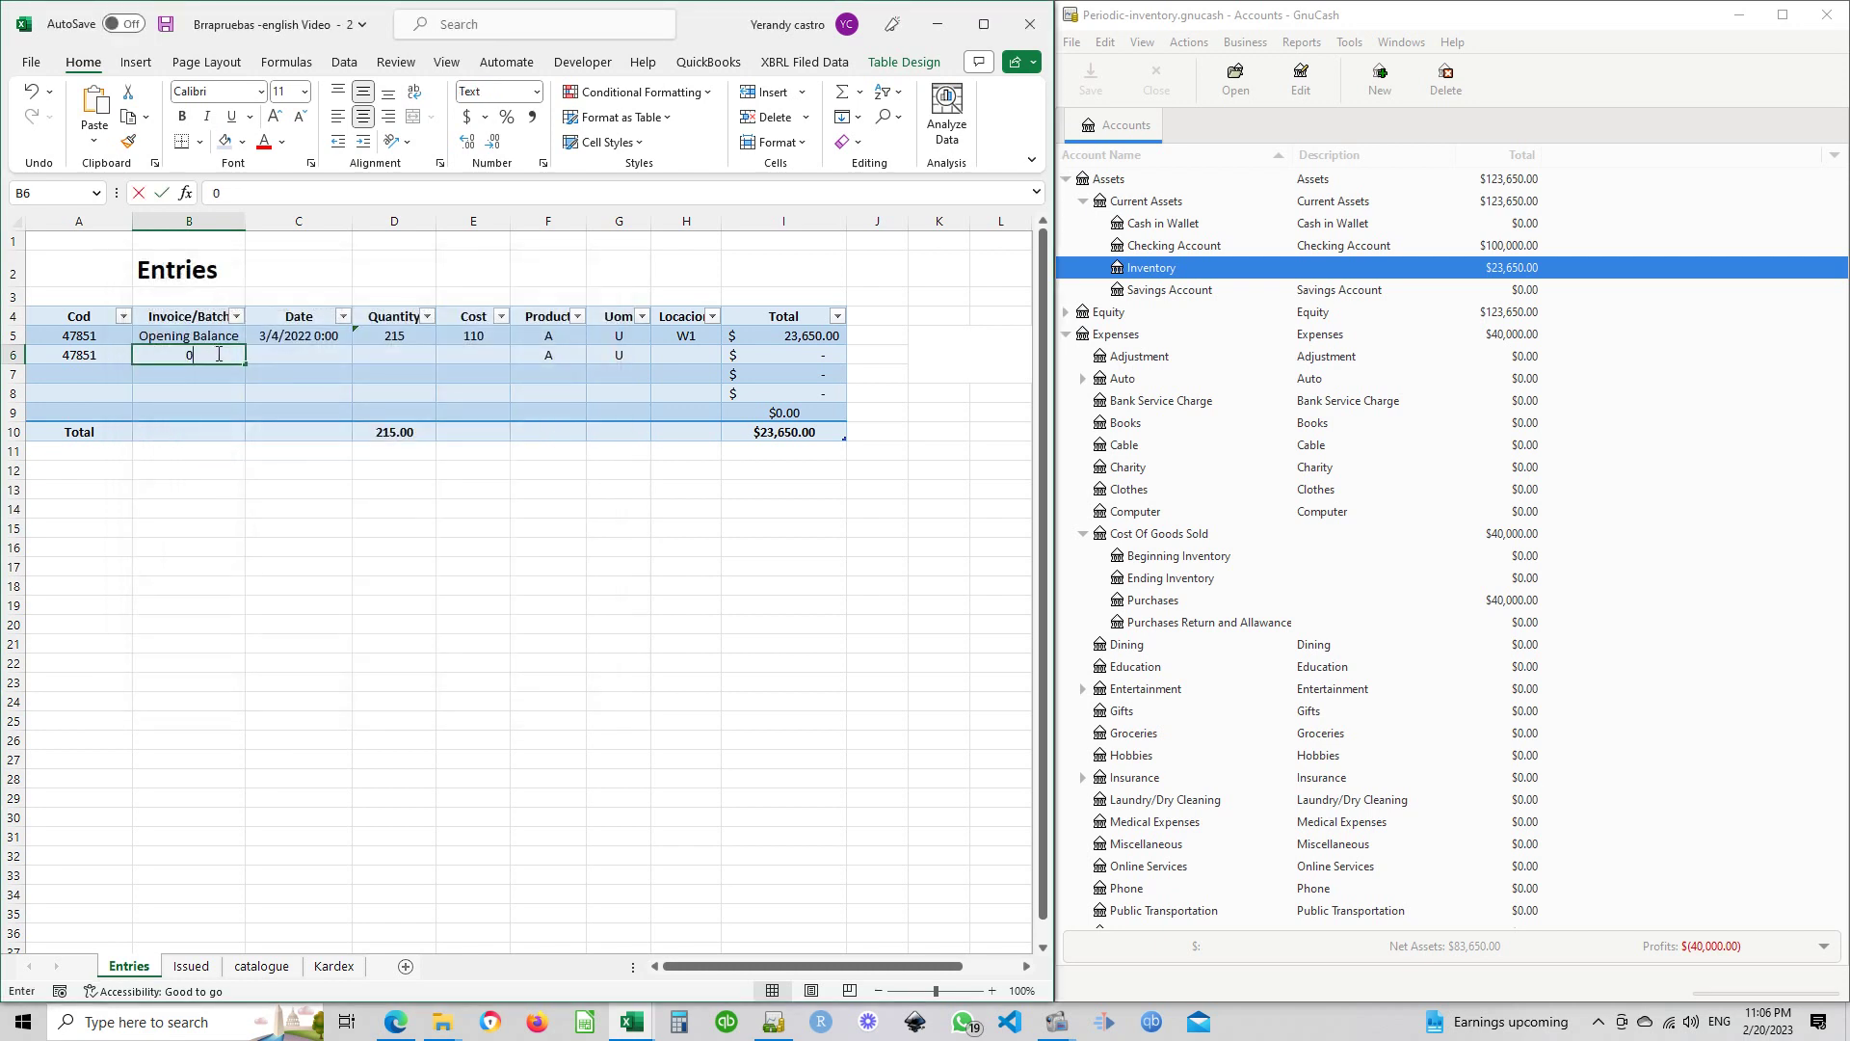
type("0002")
key("Tab")
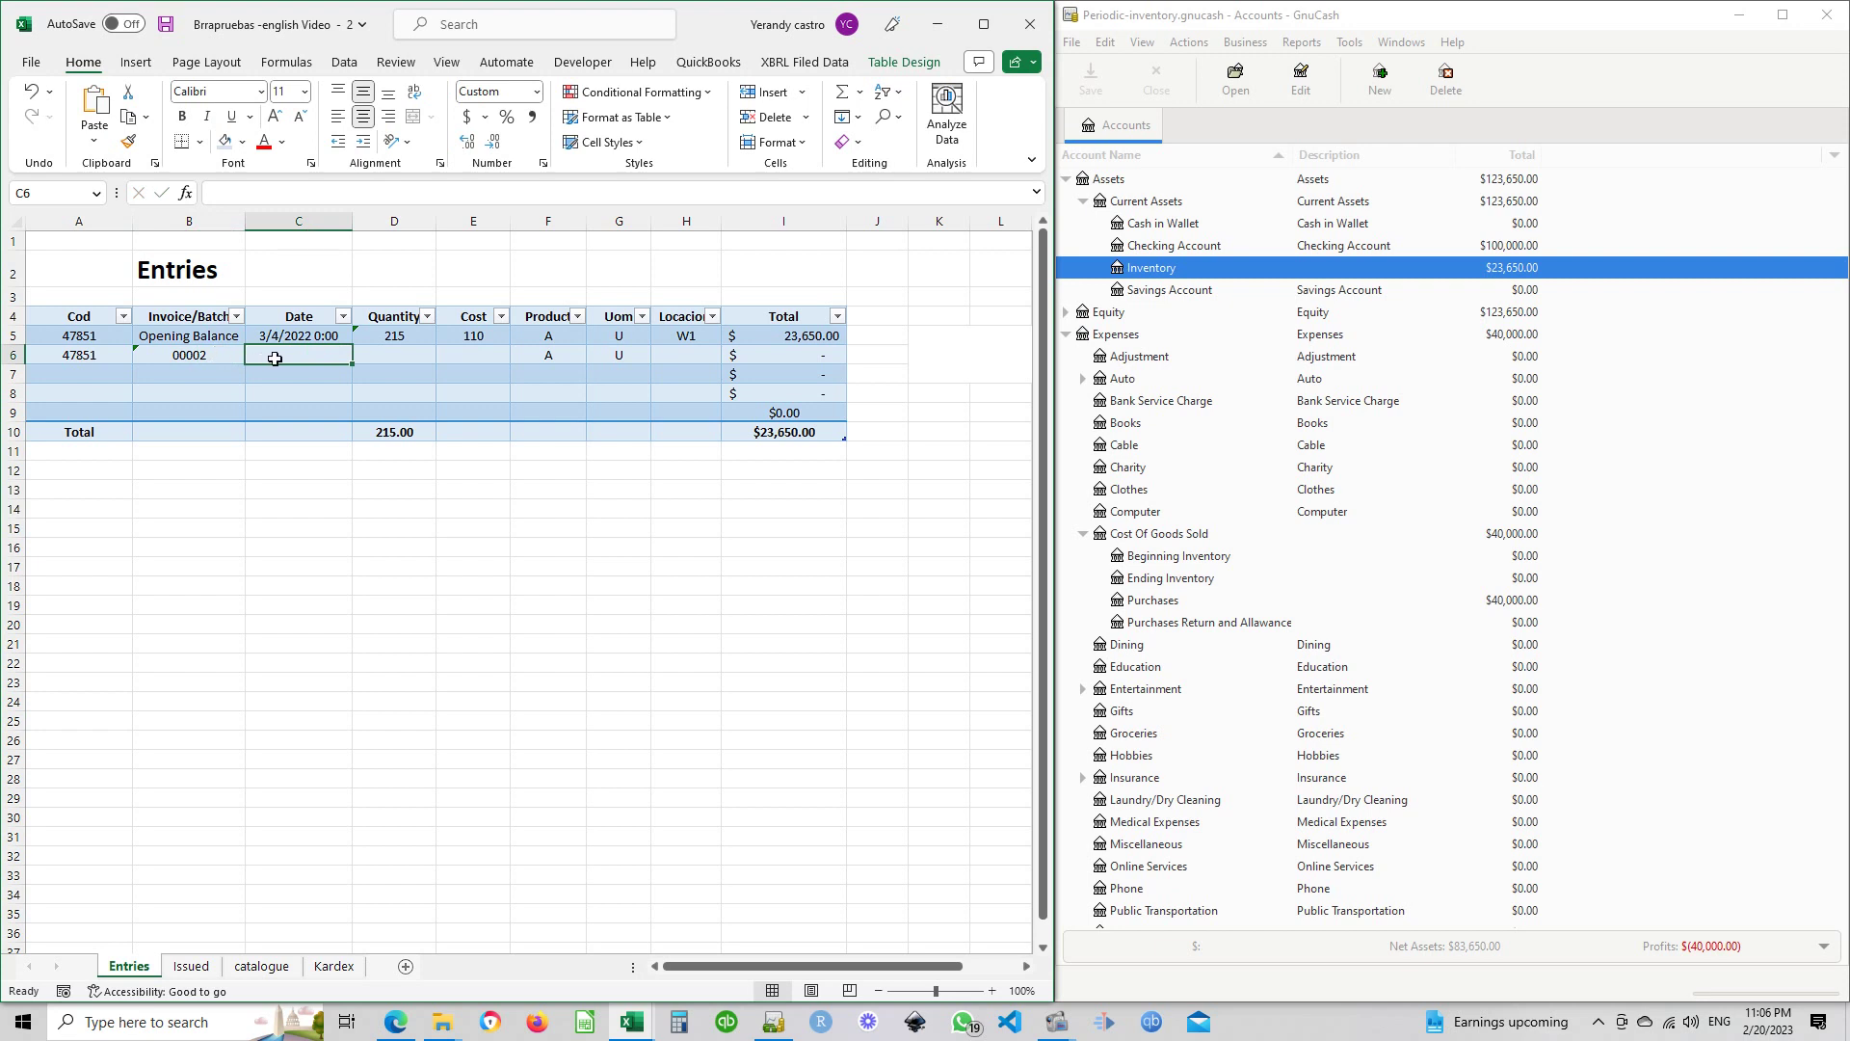
Enter 3/8/2022 as the date of bill 00002's row
type("3/8/")
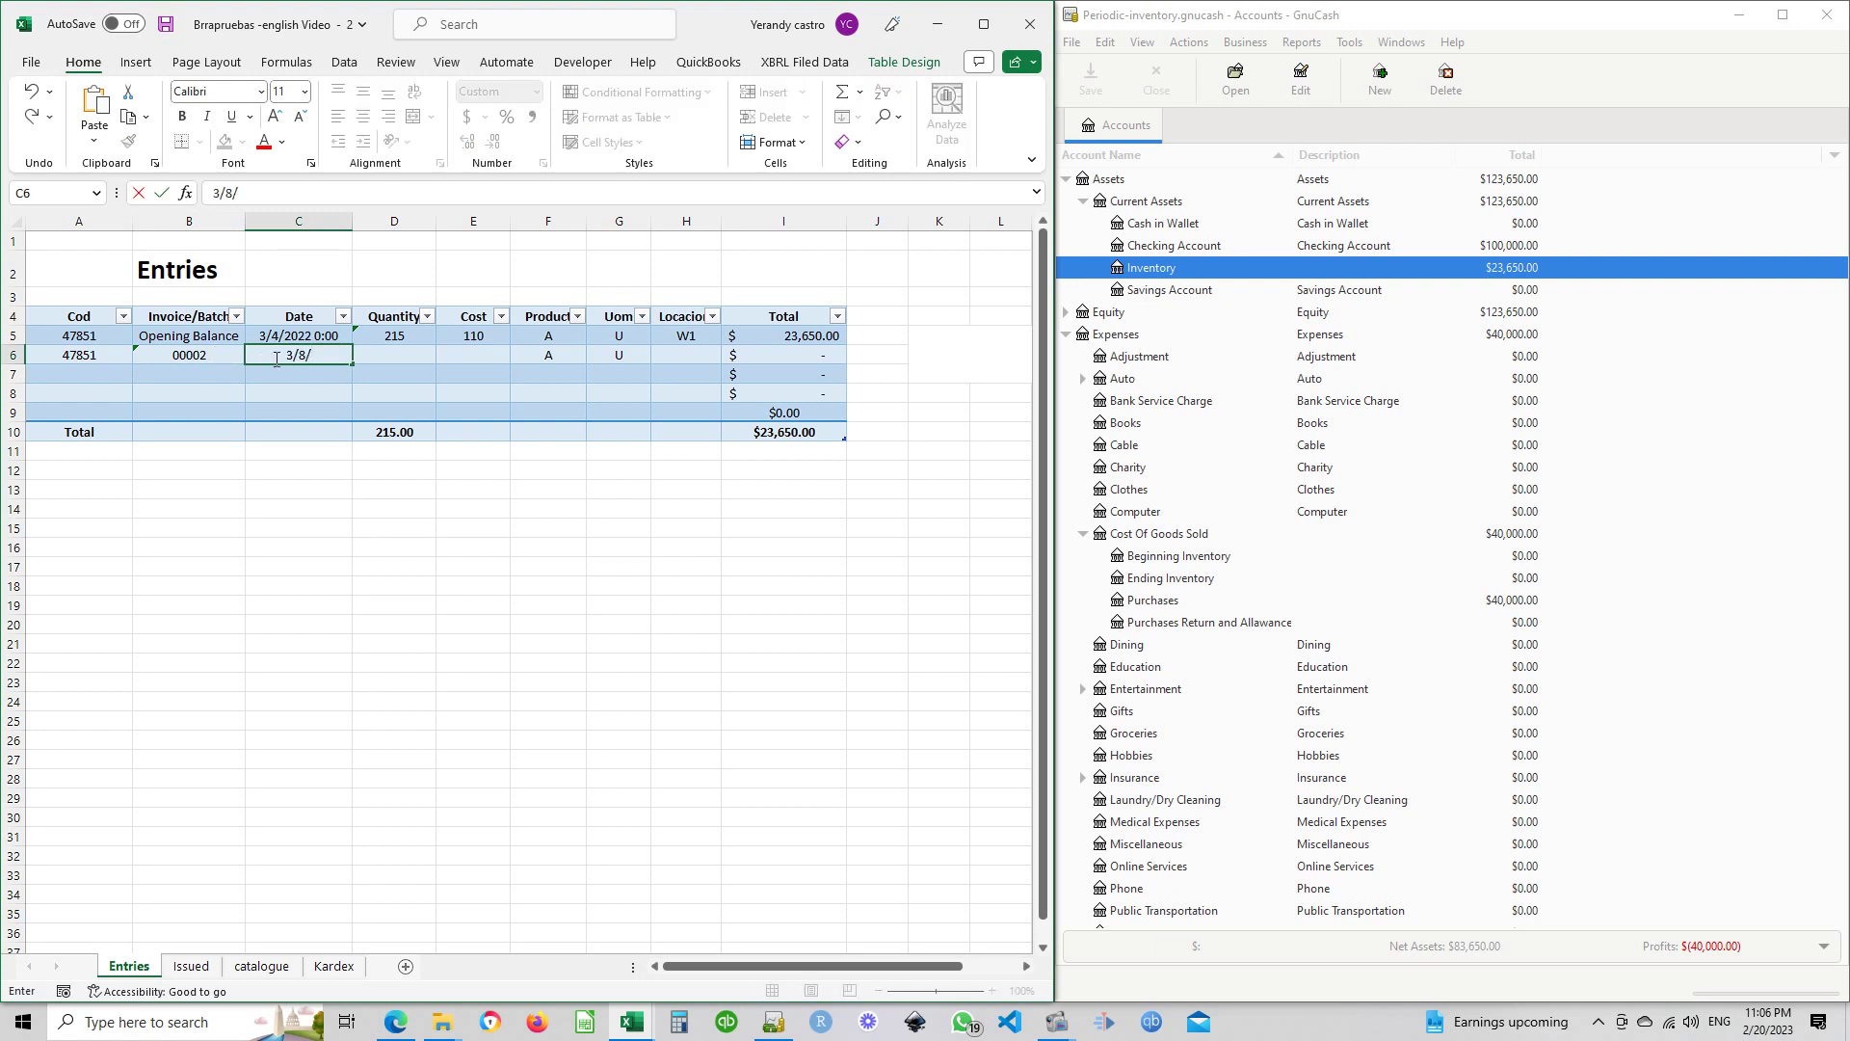
type("2022")
key("Tab")
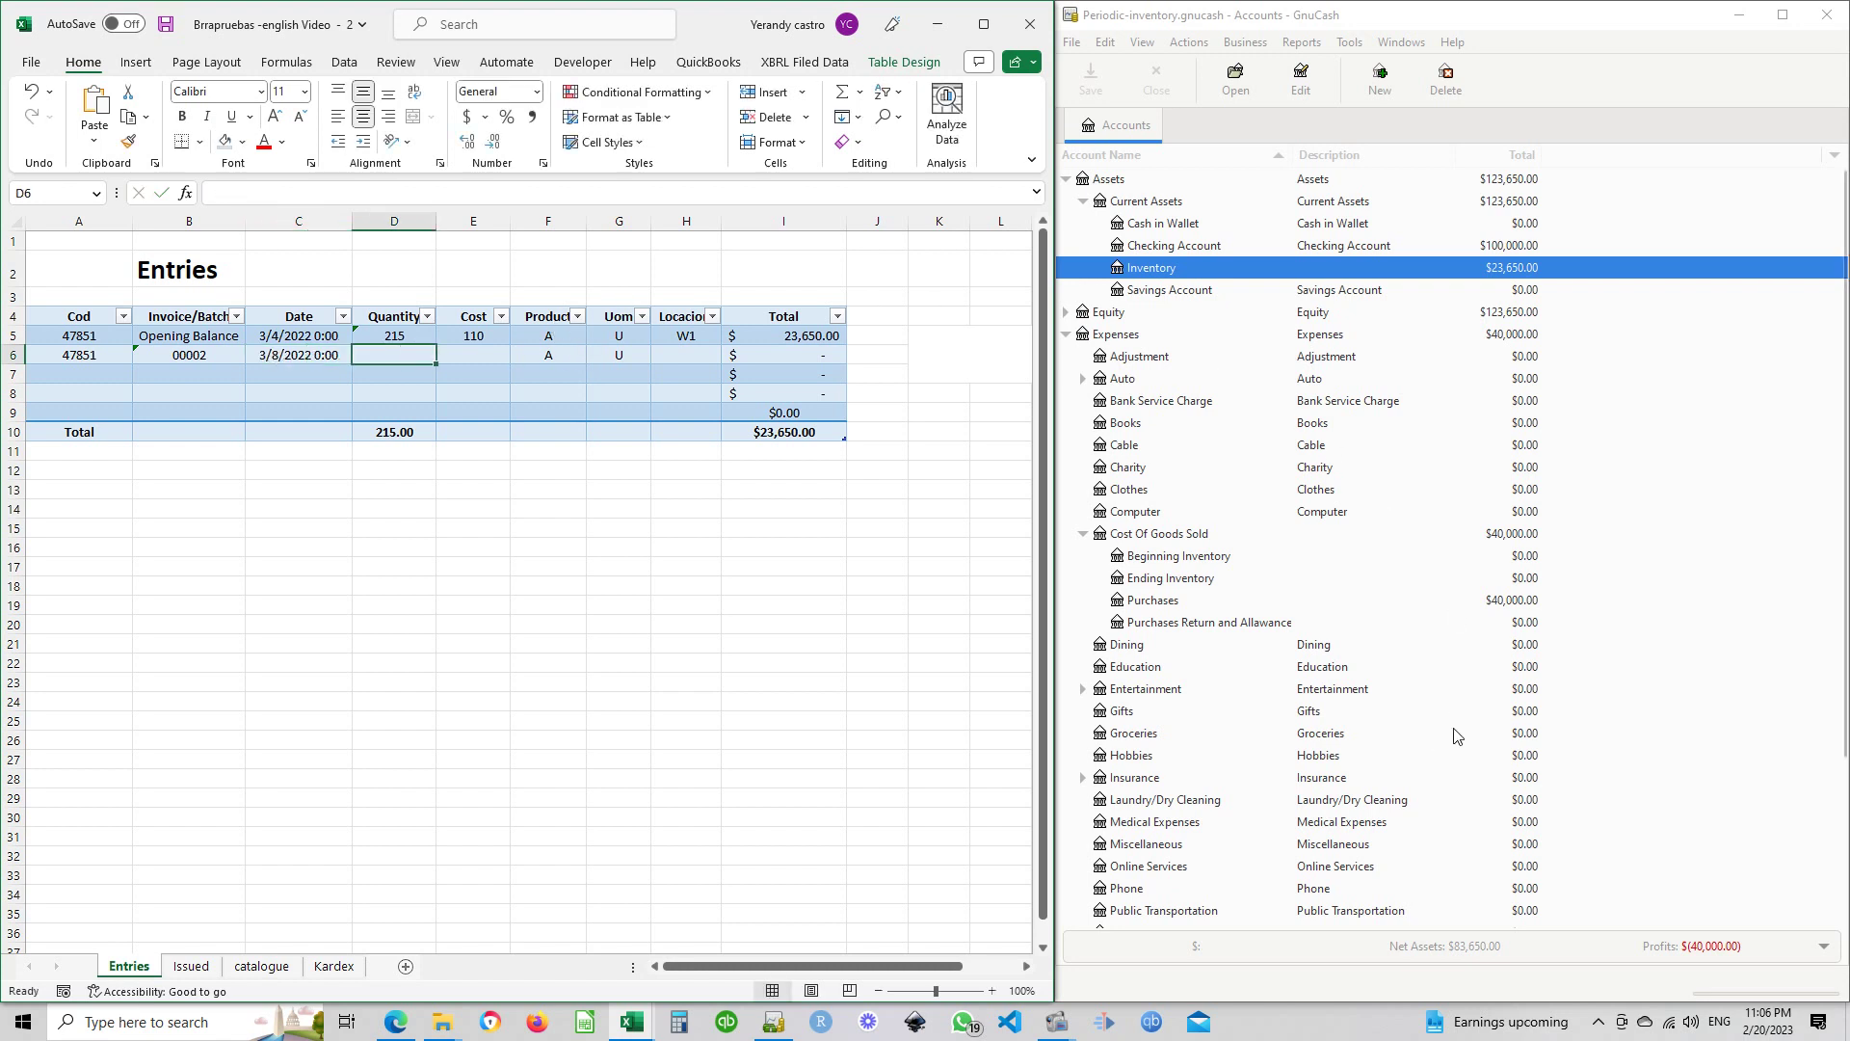
Enter a quantity of 400 and a cost of 100 for bill 00002's row
scroll(1434, 741, "down", 1)
scroll(1427, 747, "down", 1)
scroll(1436, 690, "down", 1)
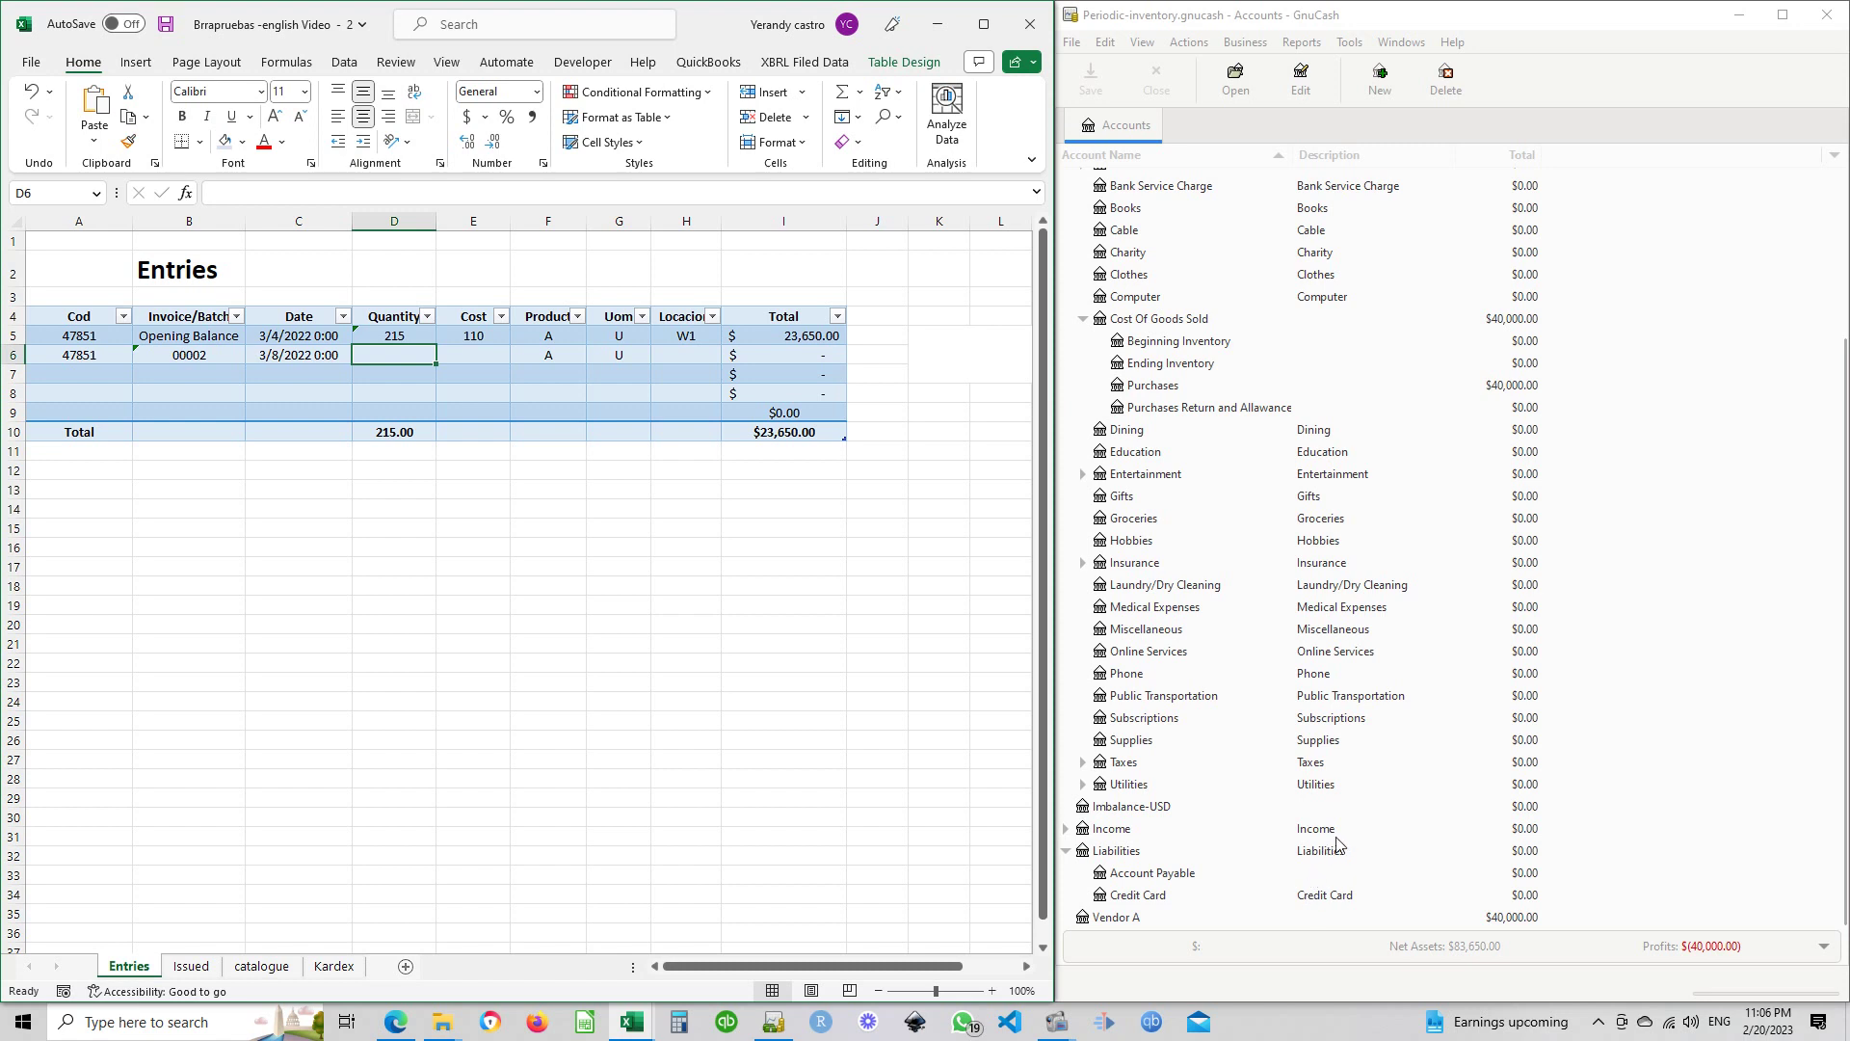
scroll(1338, 845, "up", 3)
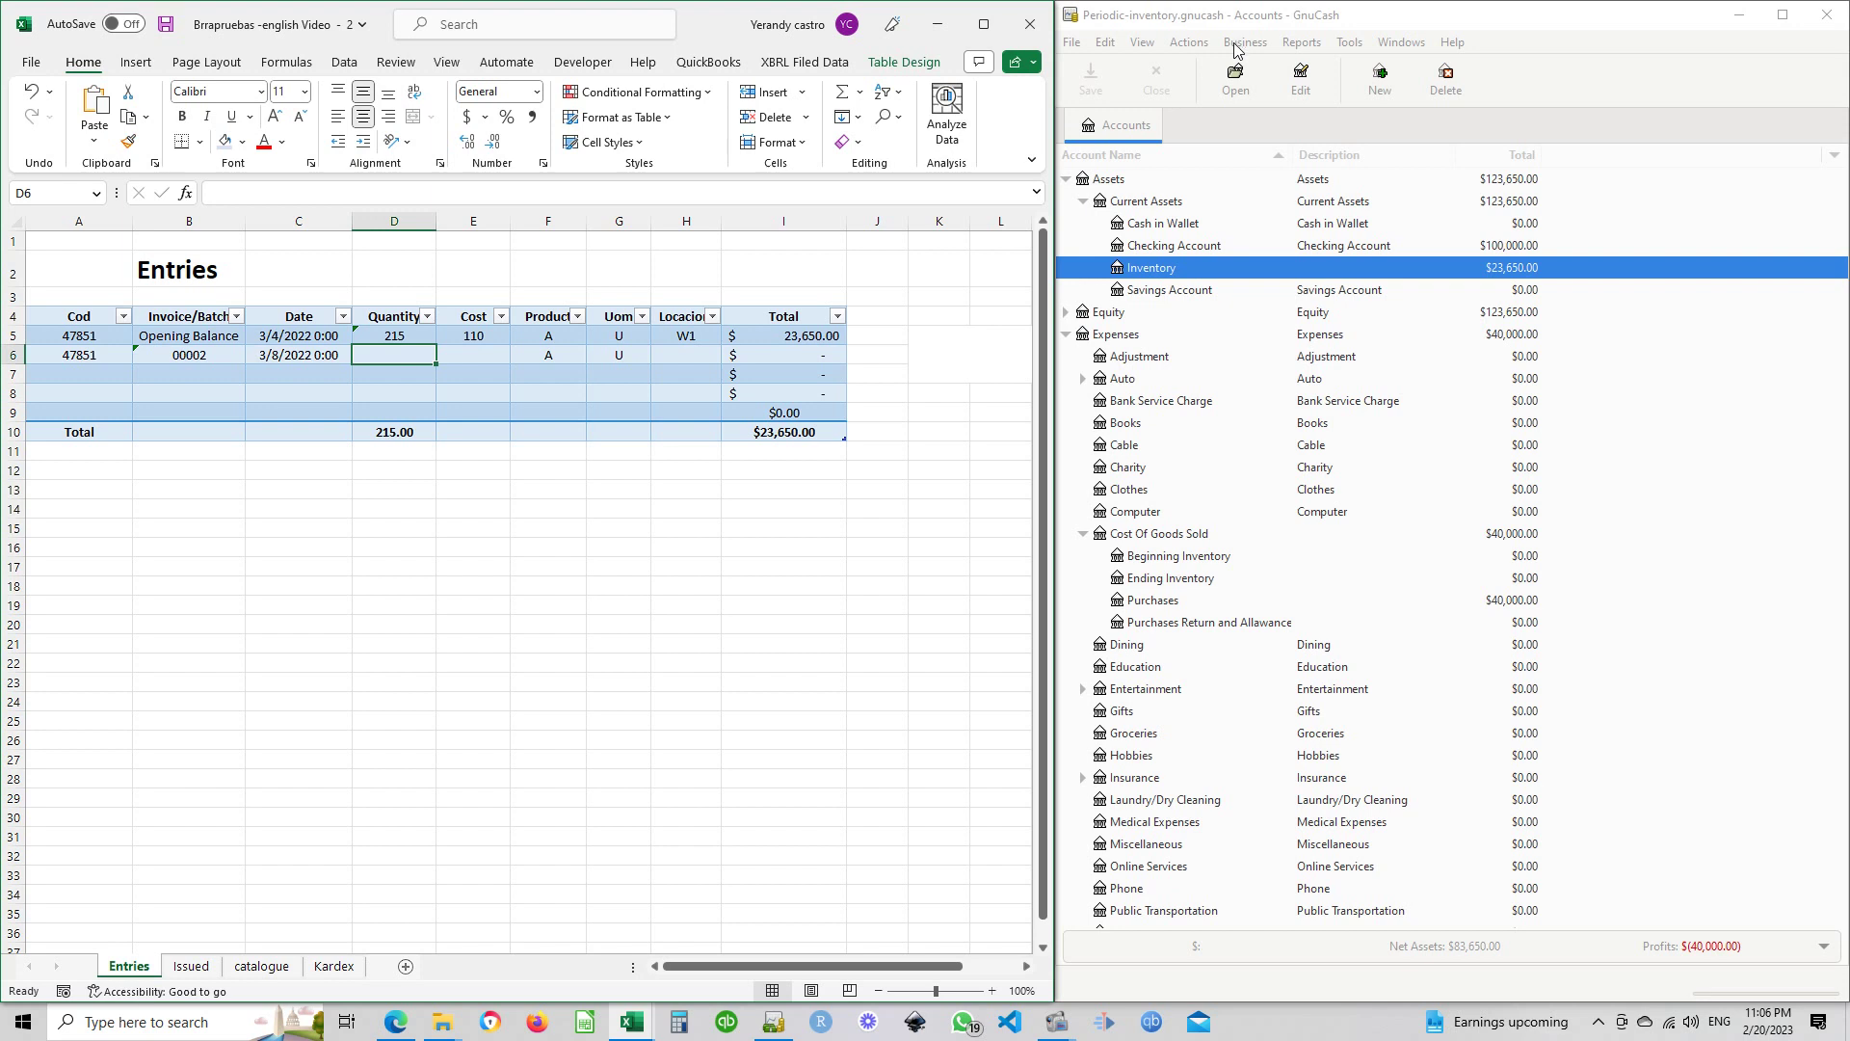
type("400")
key("Tab")
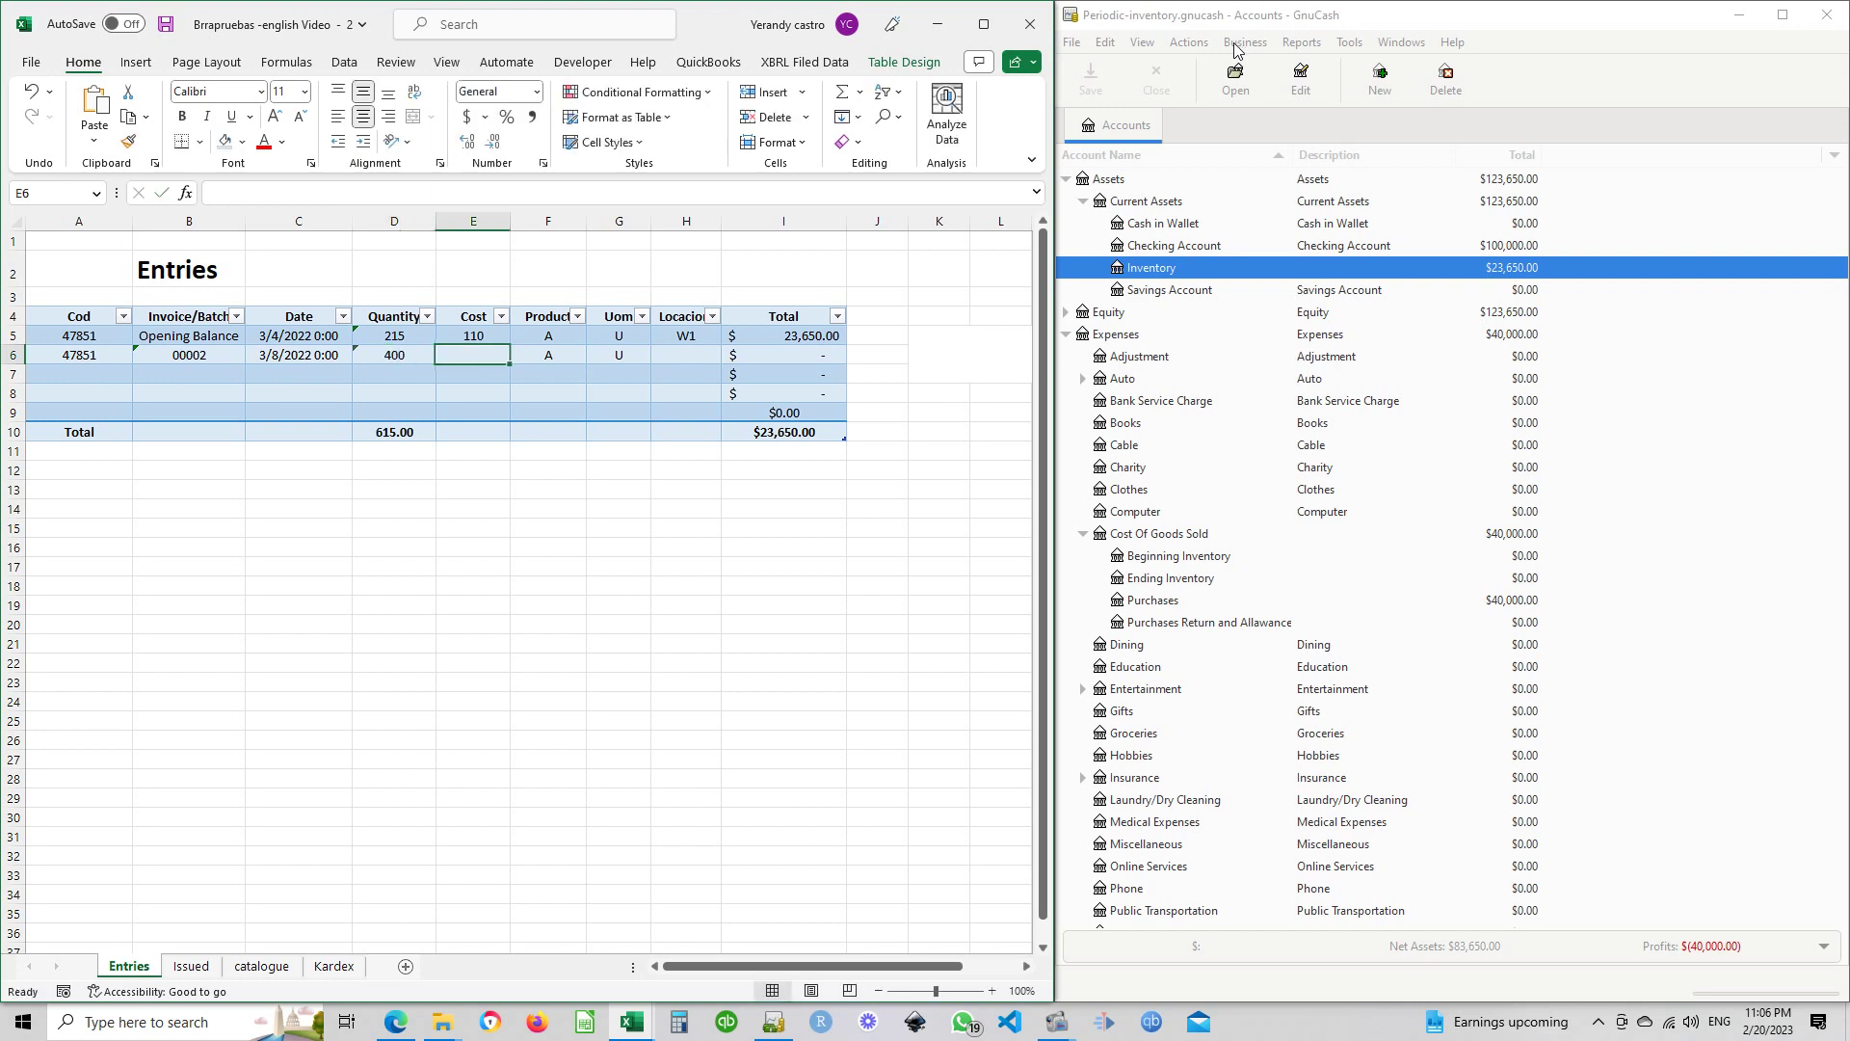
type("100")
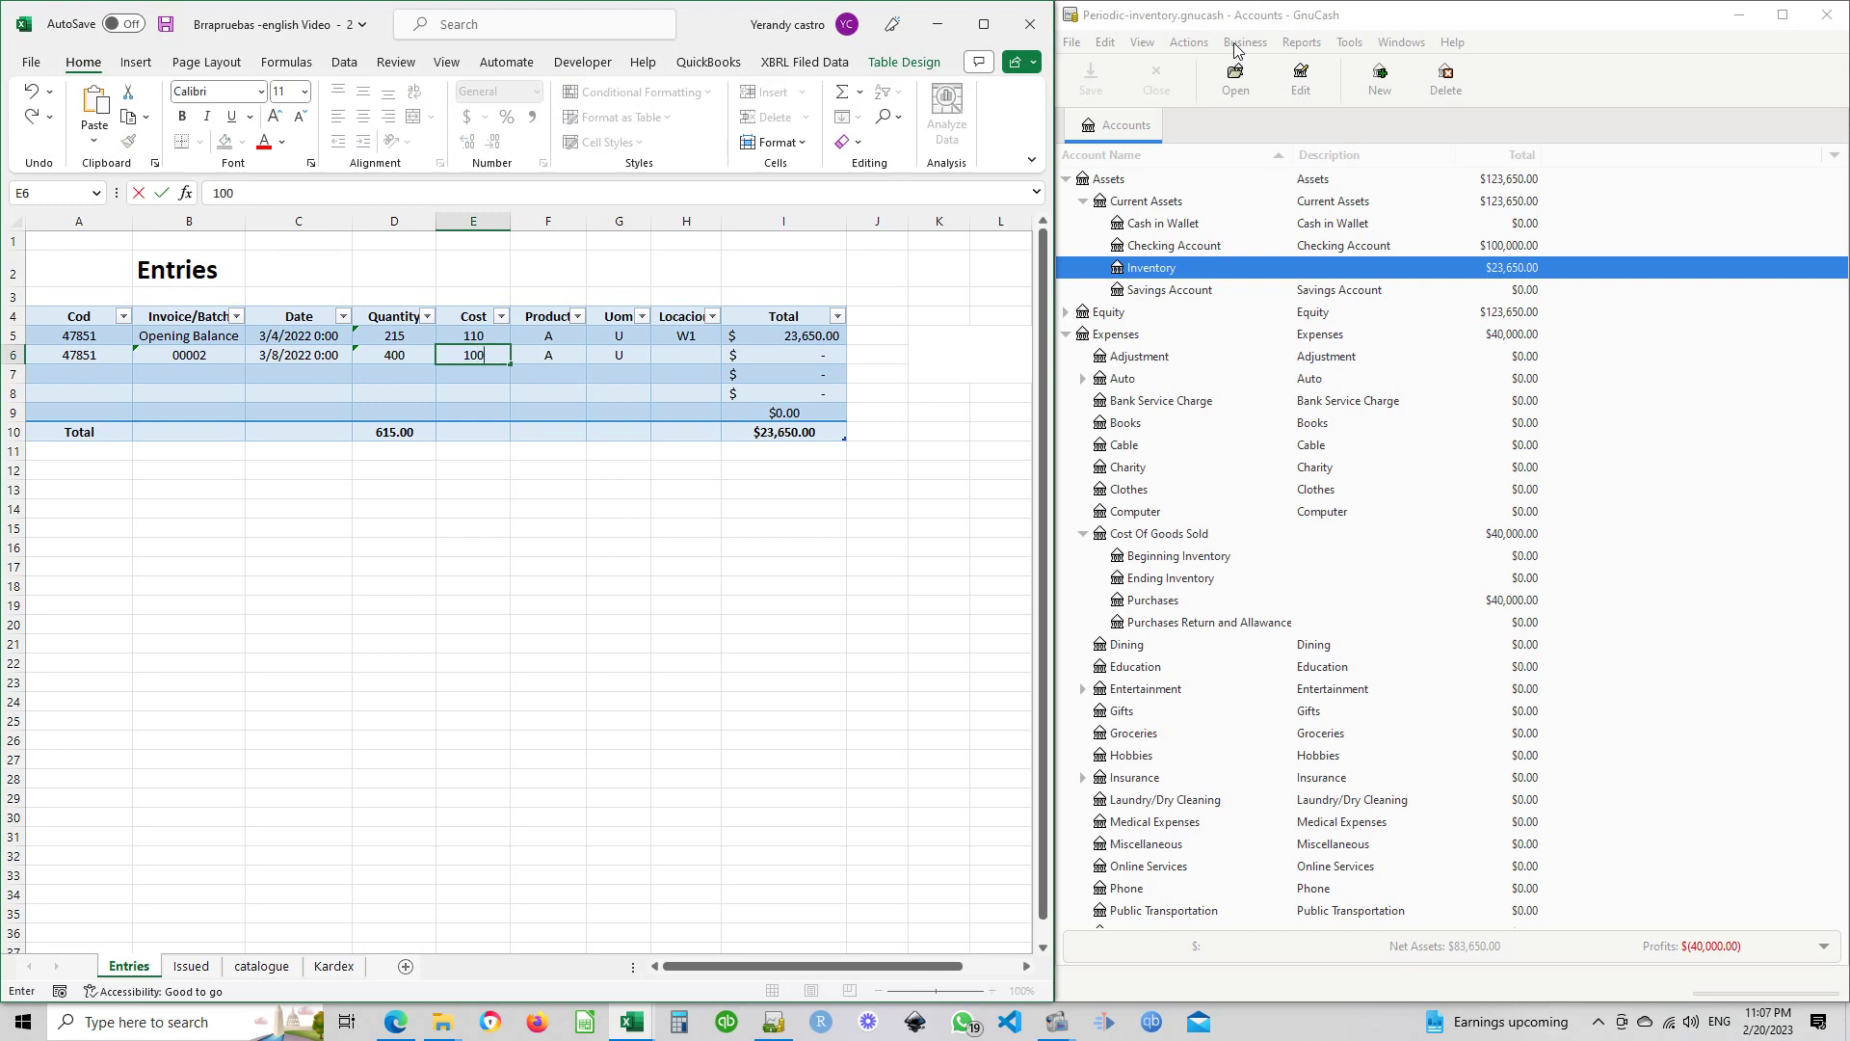
key("Tab")
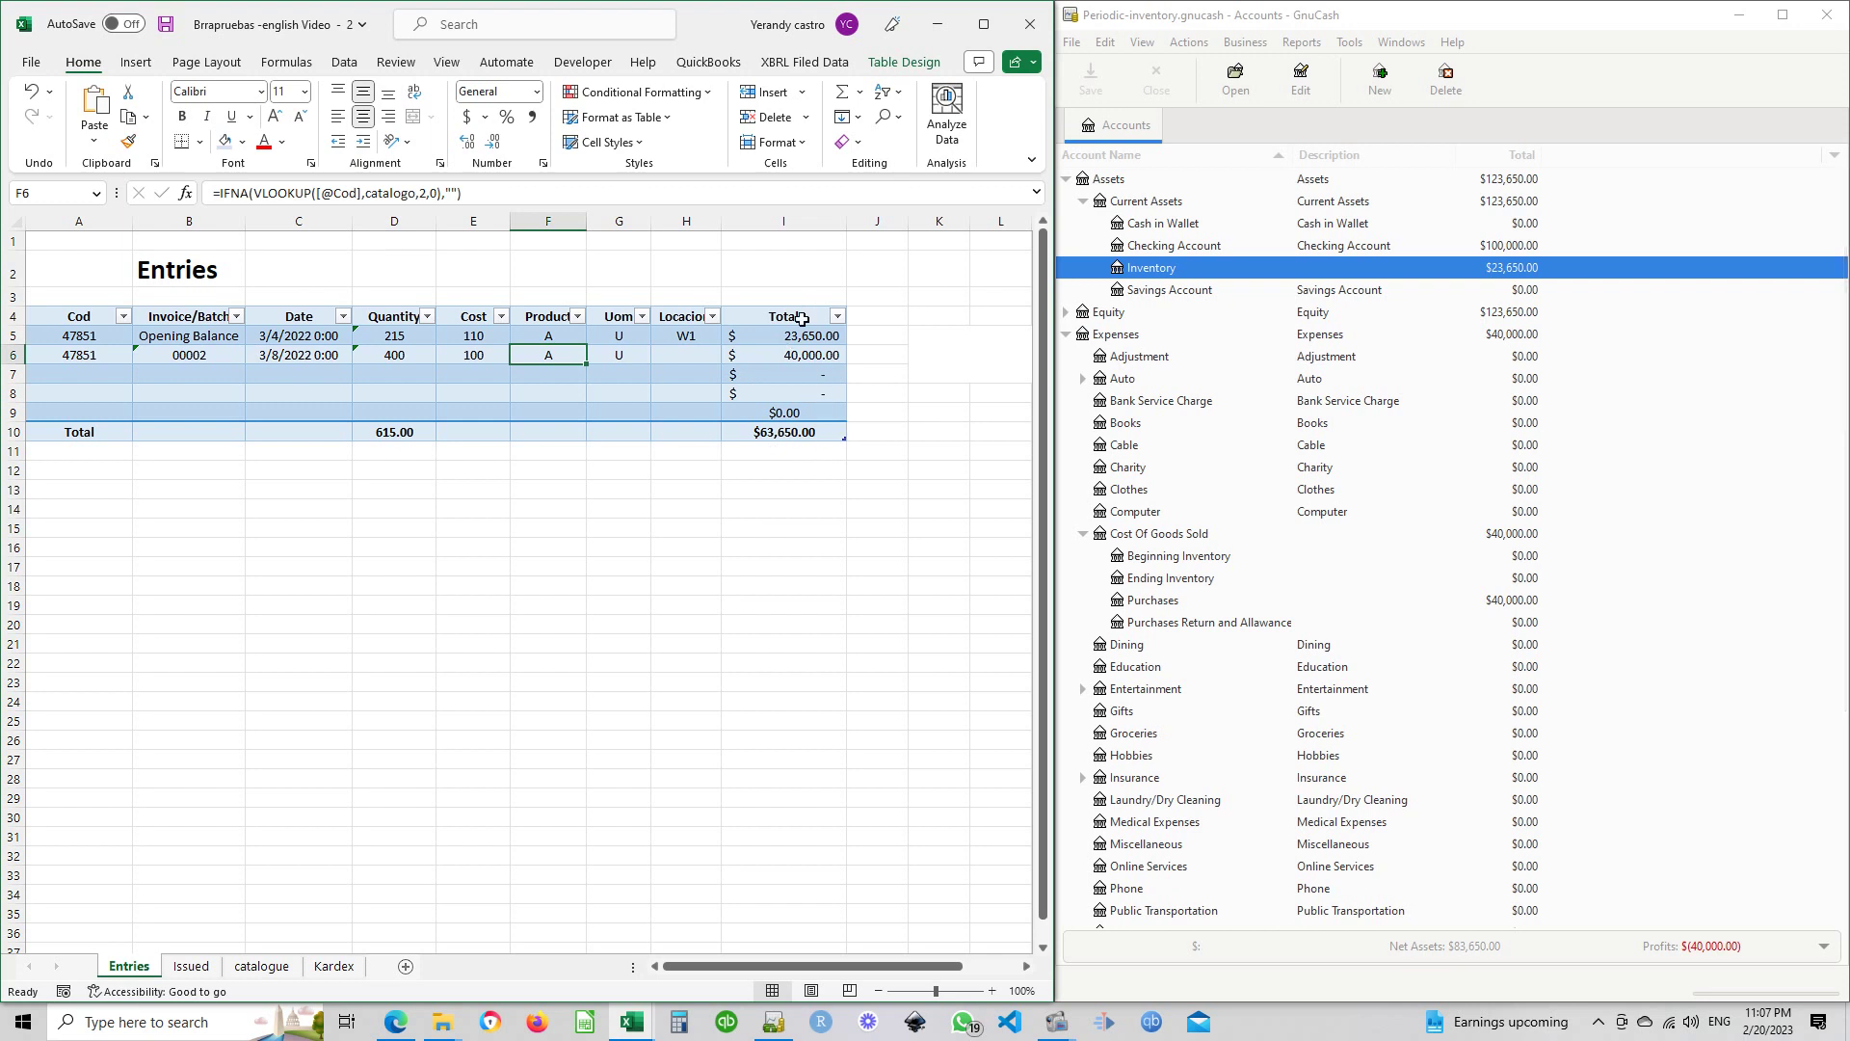
Compare product A's stock and total in the catalogue sheet with its quantities and totals in the Entries sheet
left_click(260, 967)
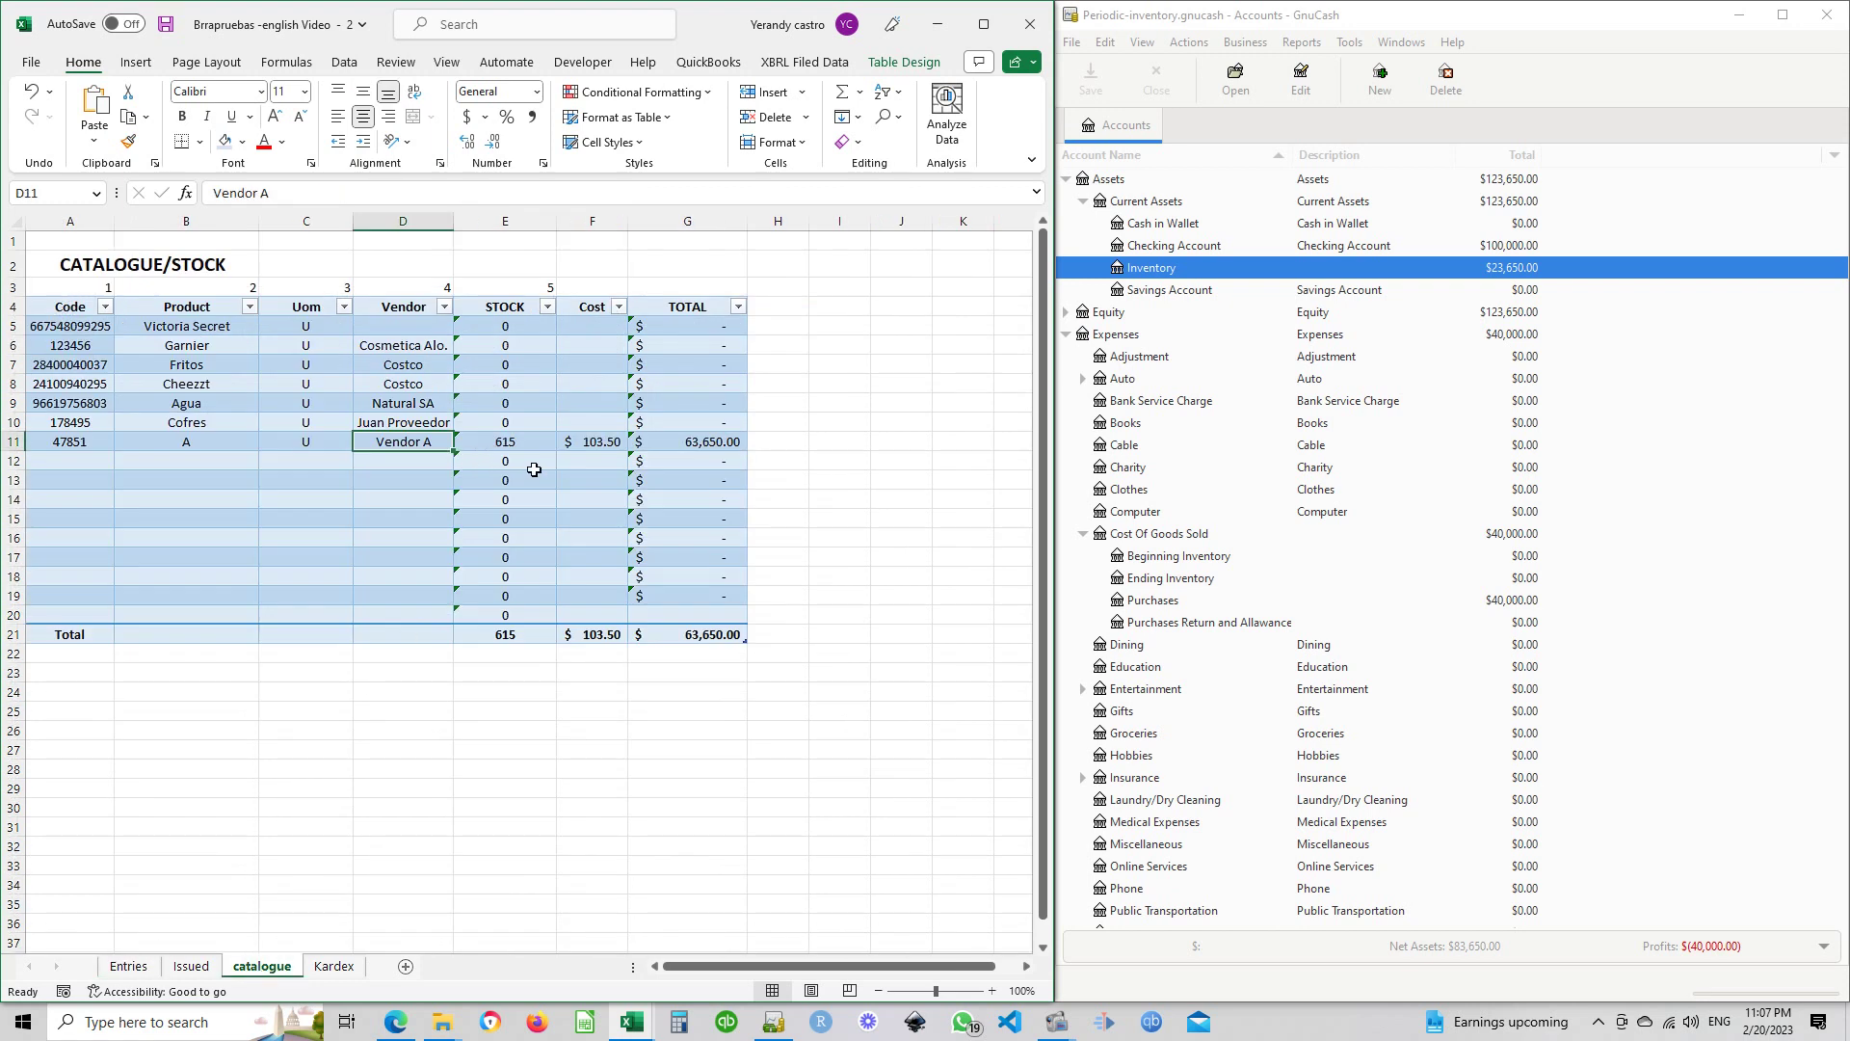
left_click(682, 445)
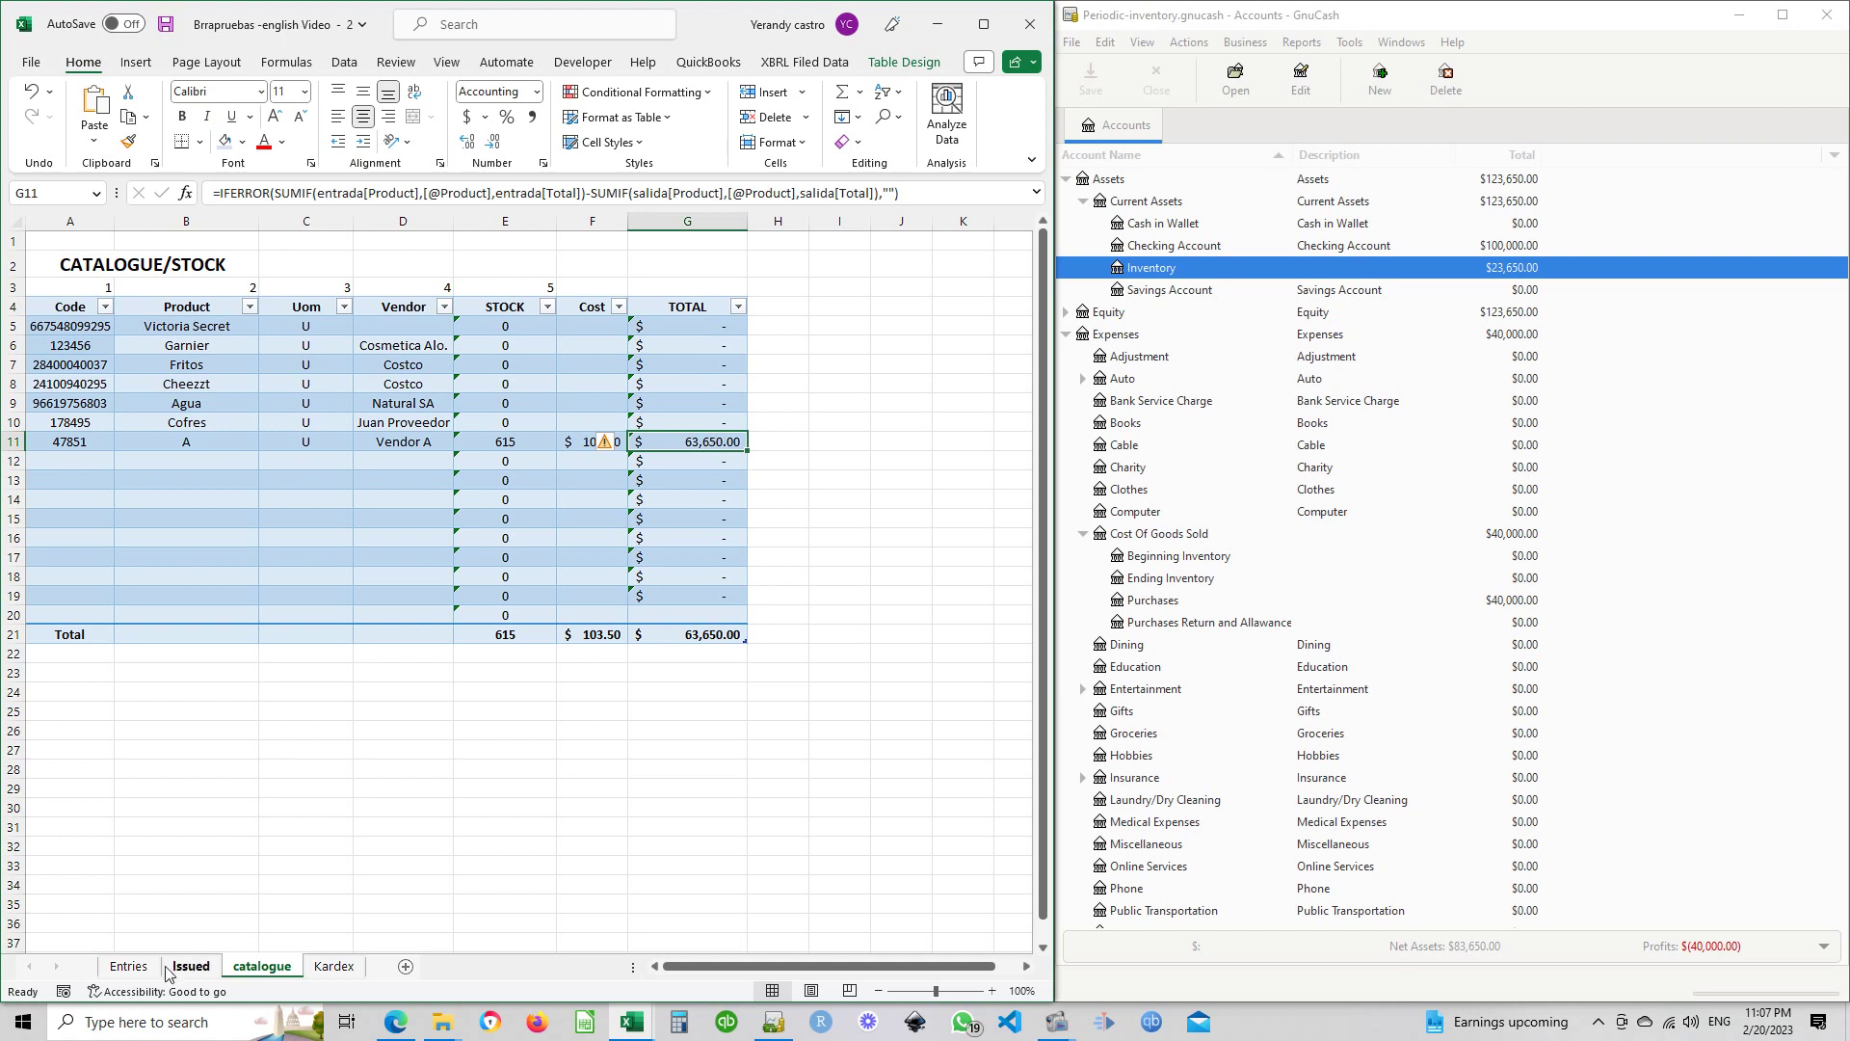
left_click(128, 965)
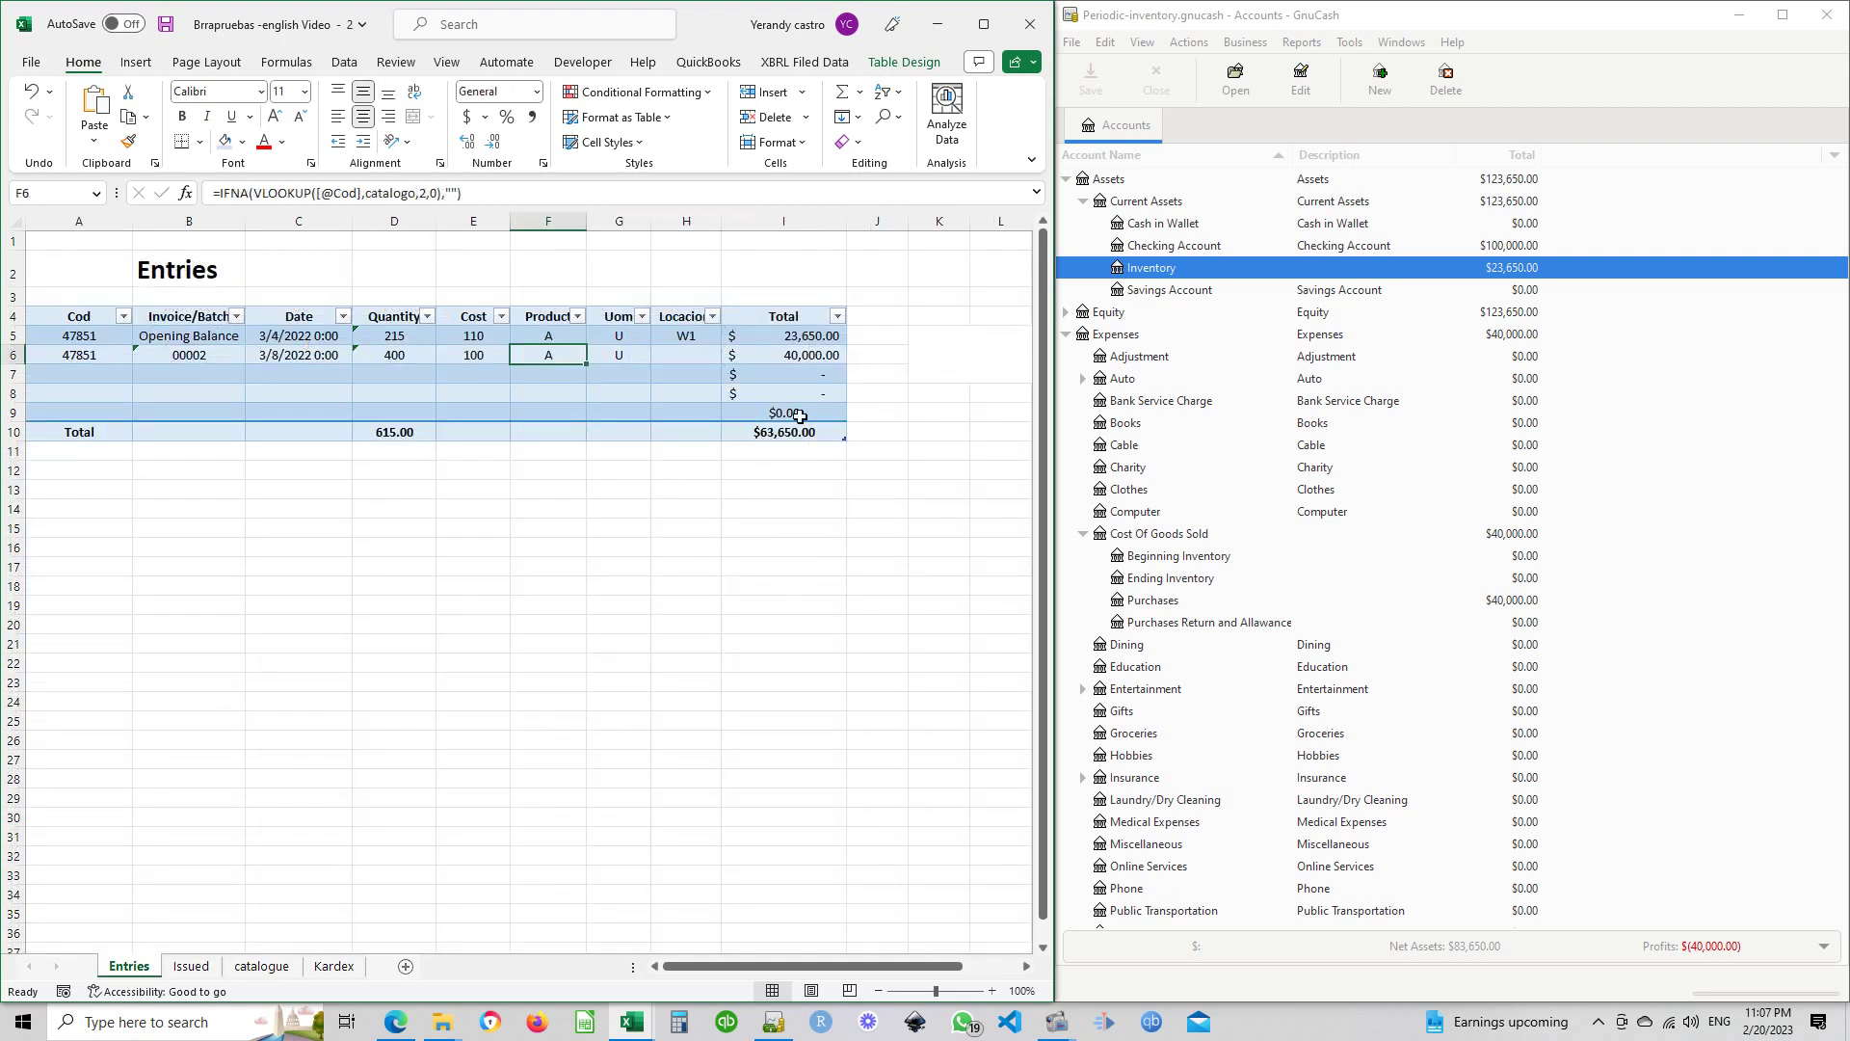
left_click(261, 966)
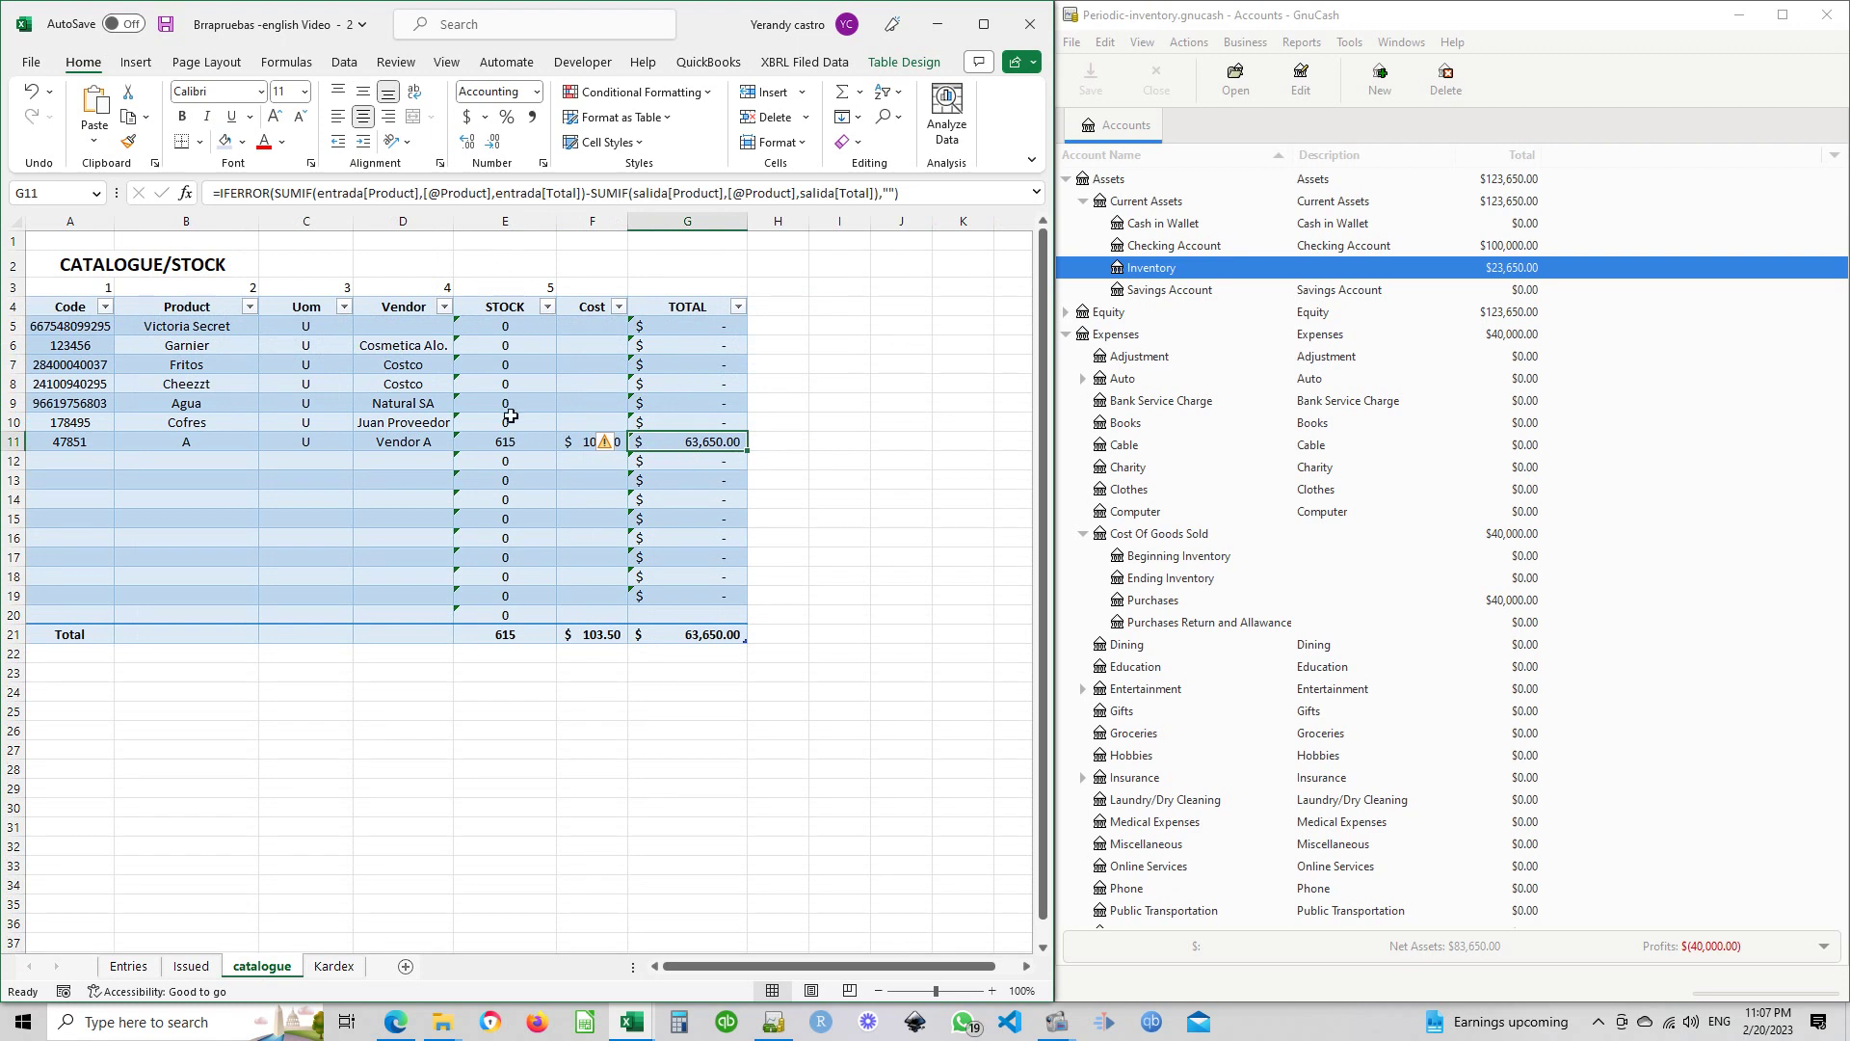
left_click(528, 440)
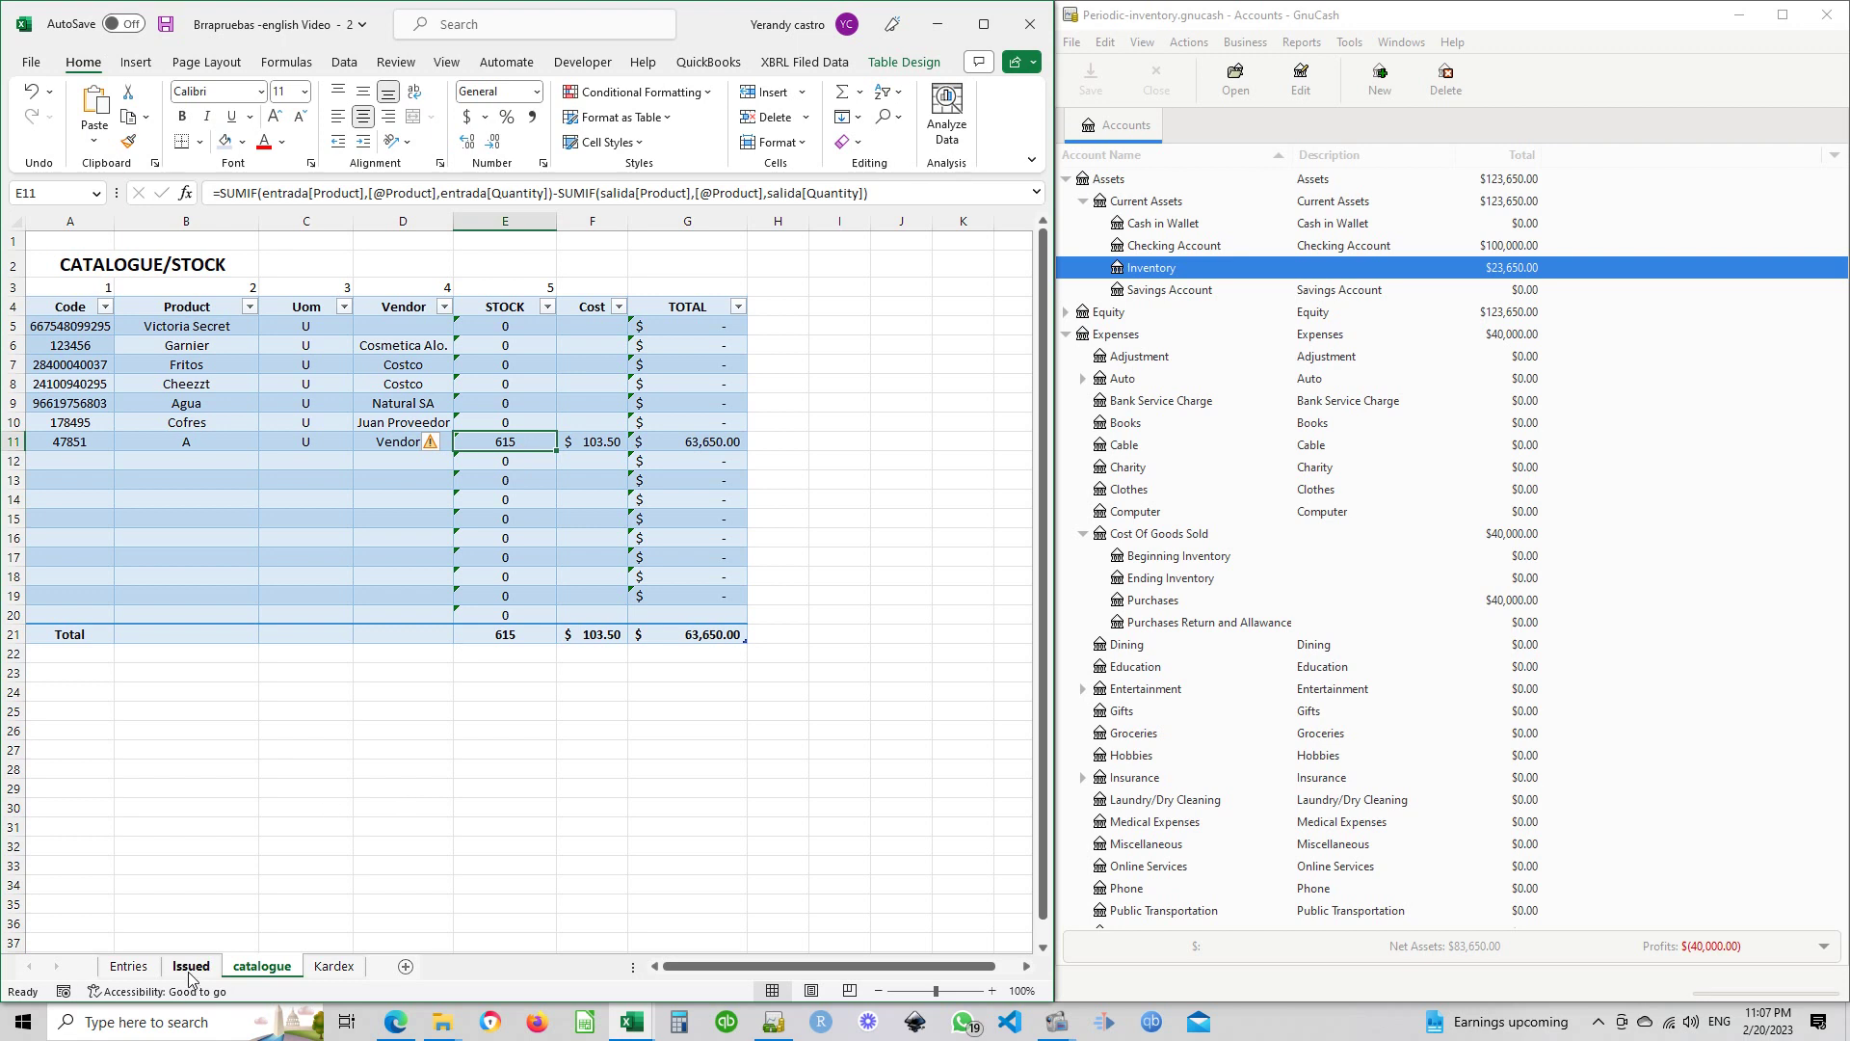
left_click(146, 975)
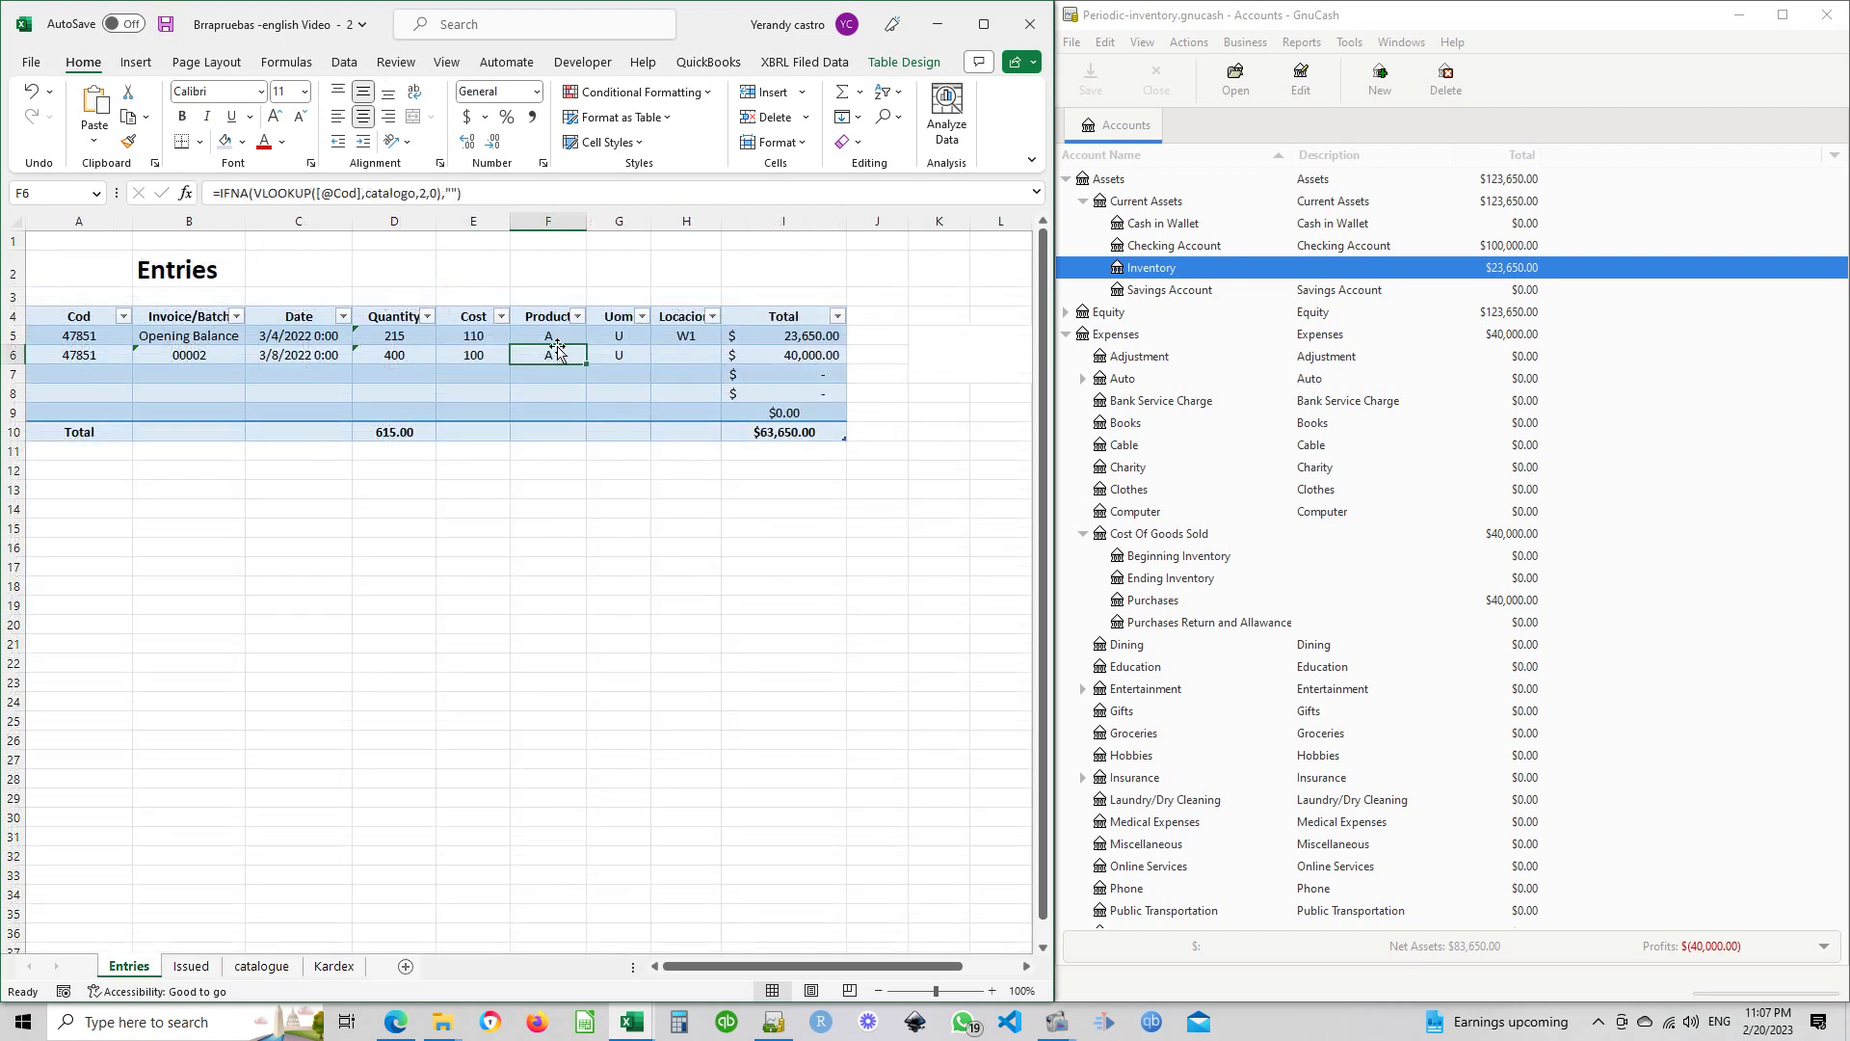
left_click(405, 337)
left_click(406, 356)
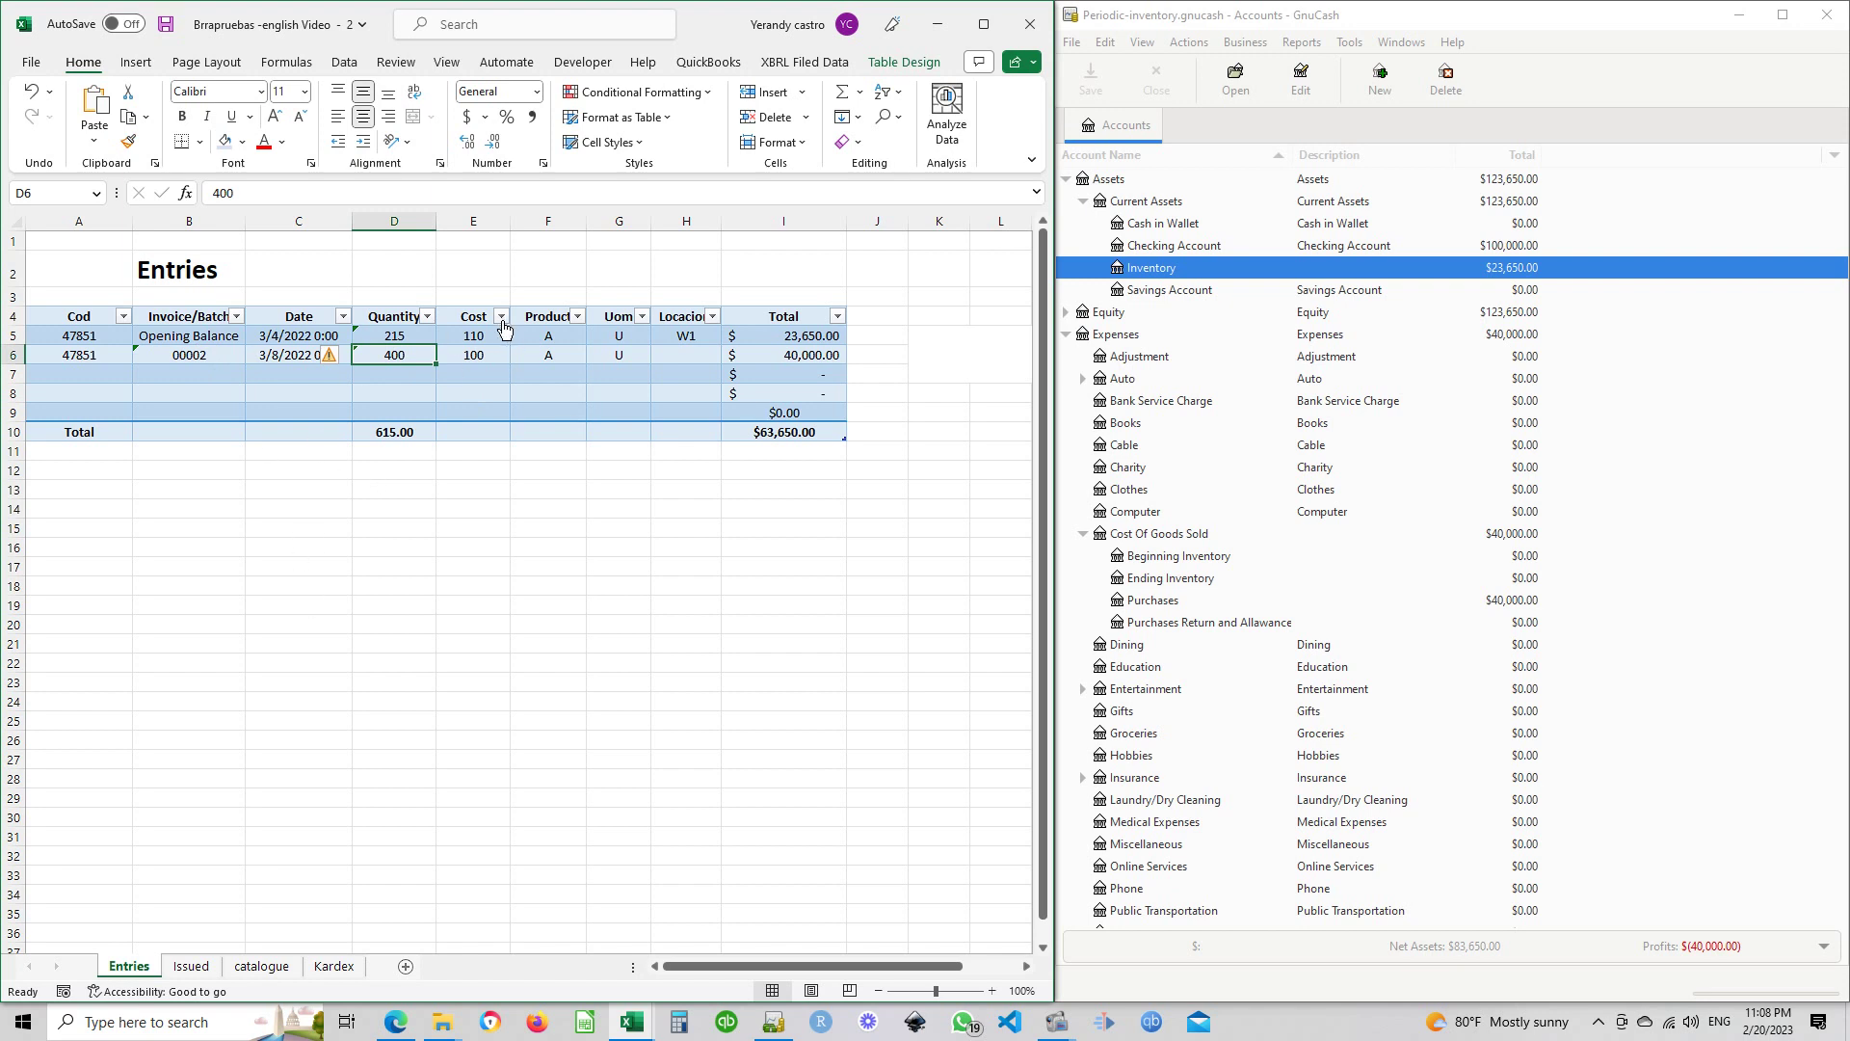
left_click(403, 571)
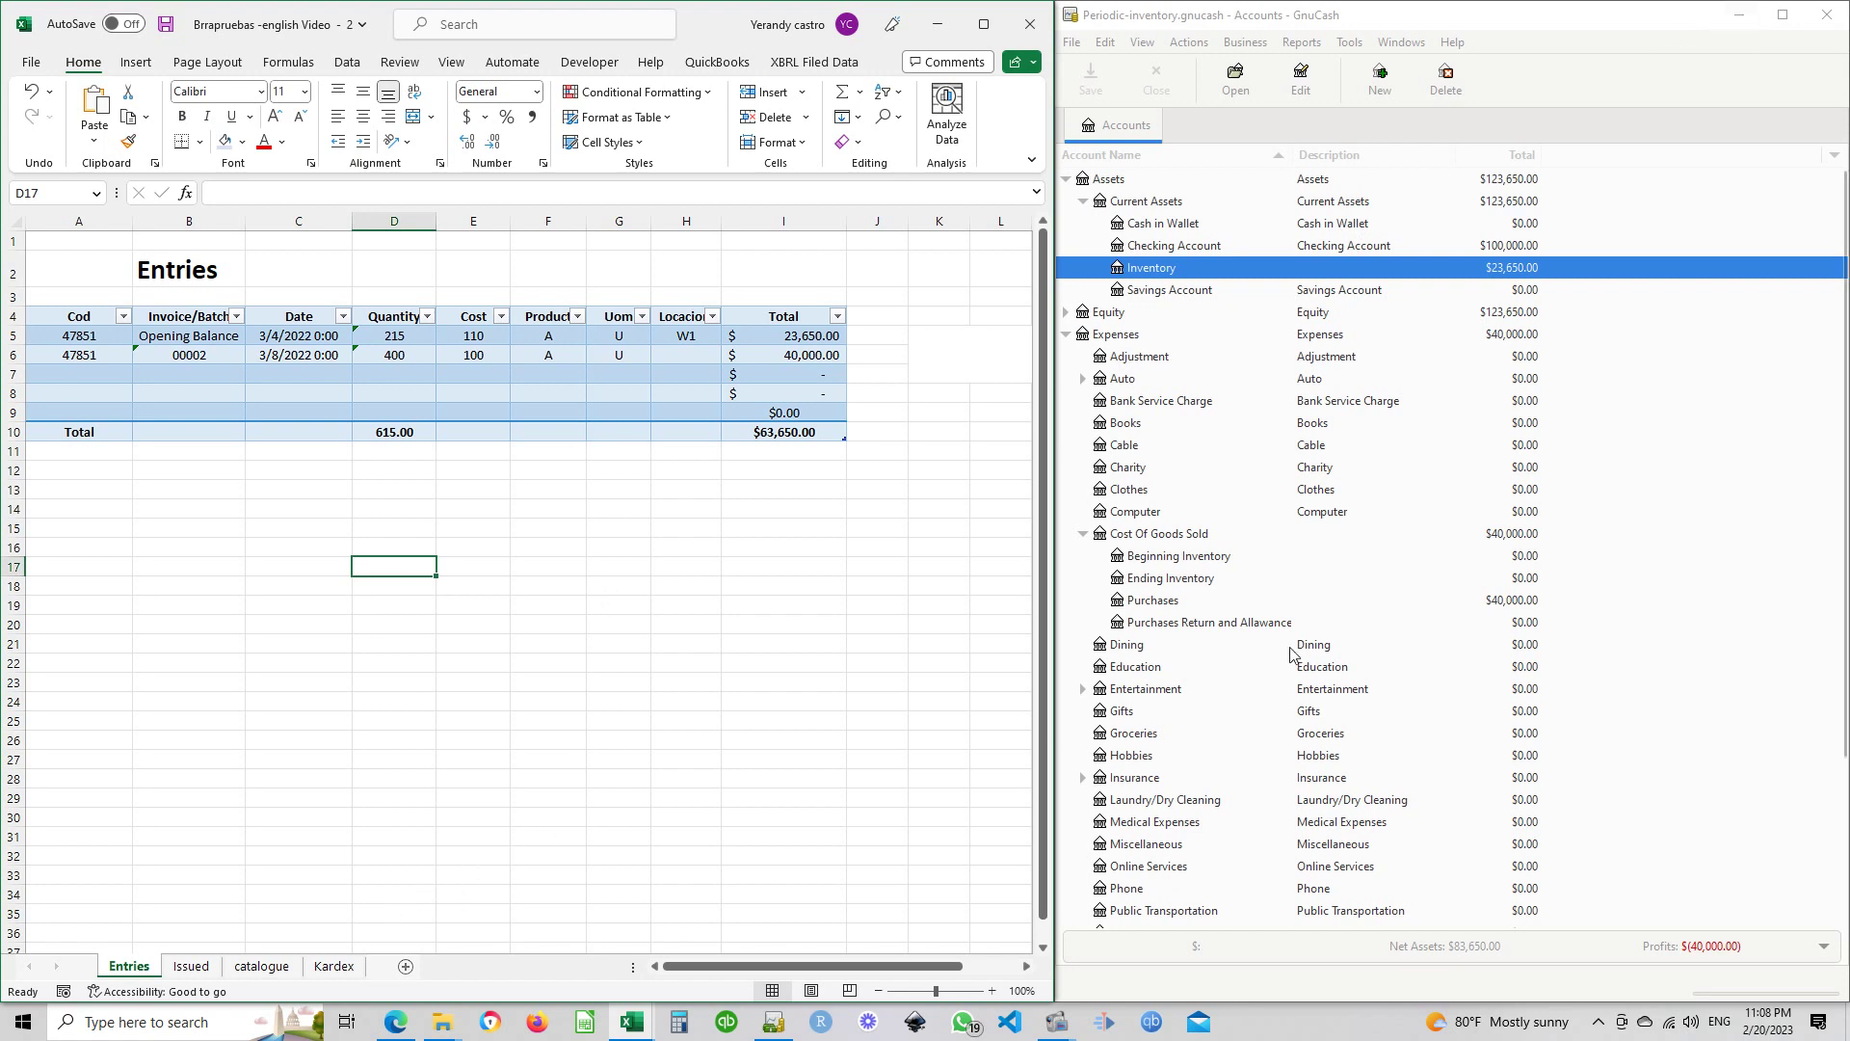
left_click(1189, 292)
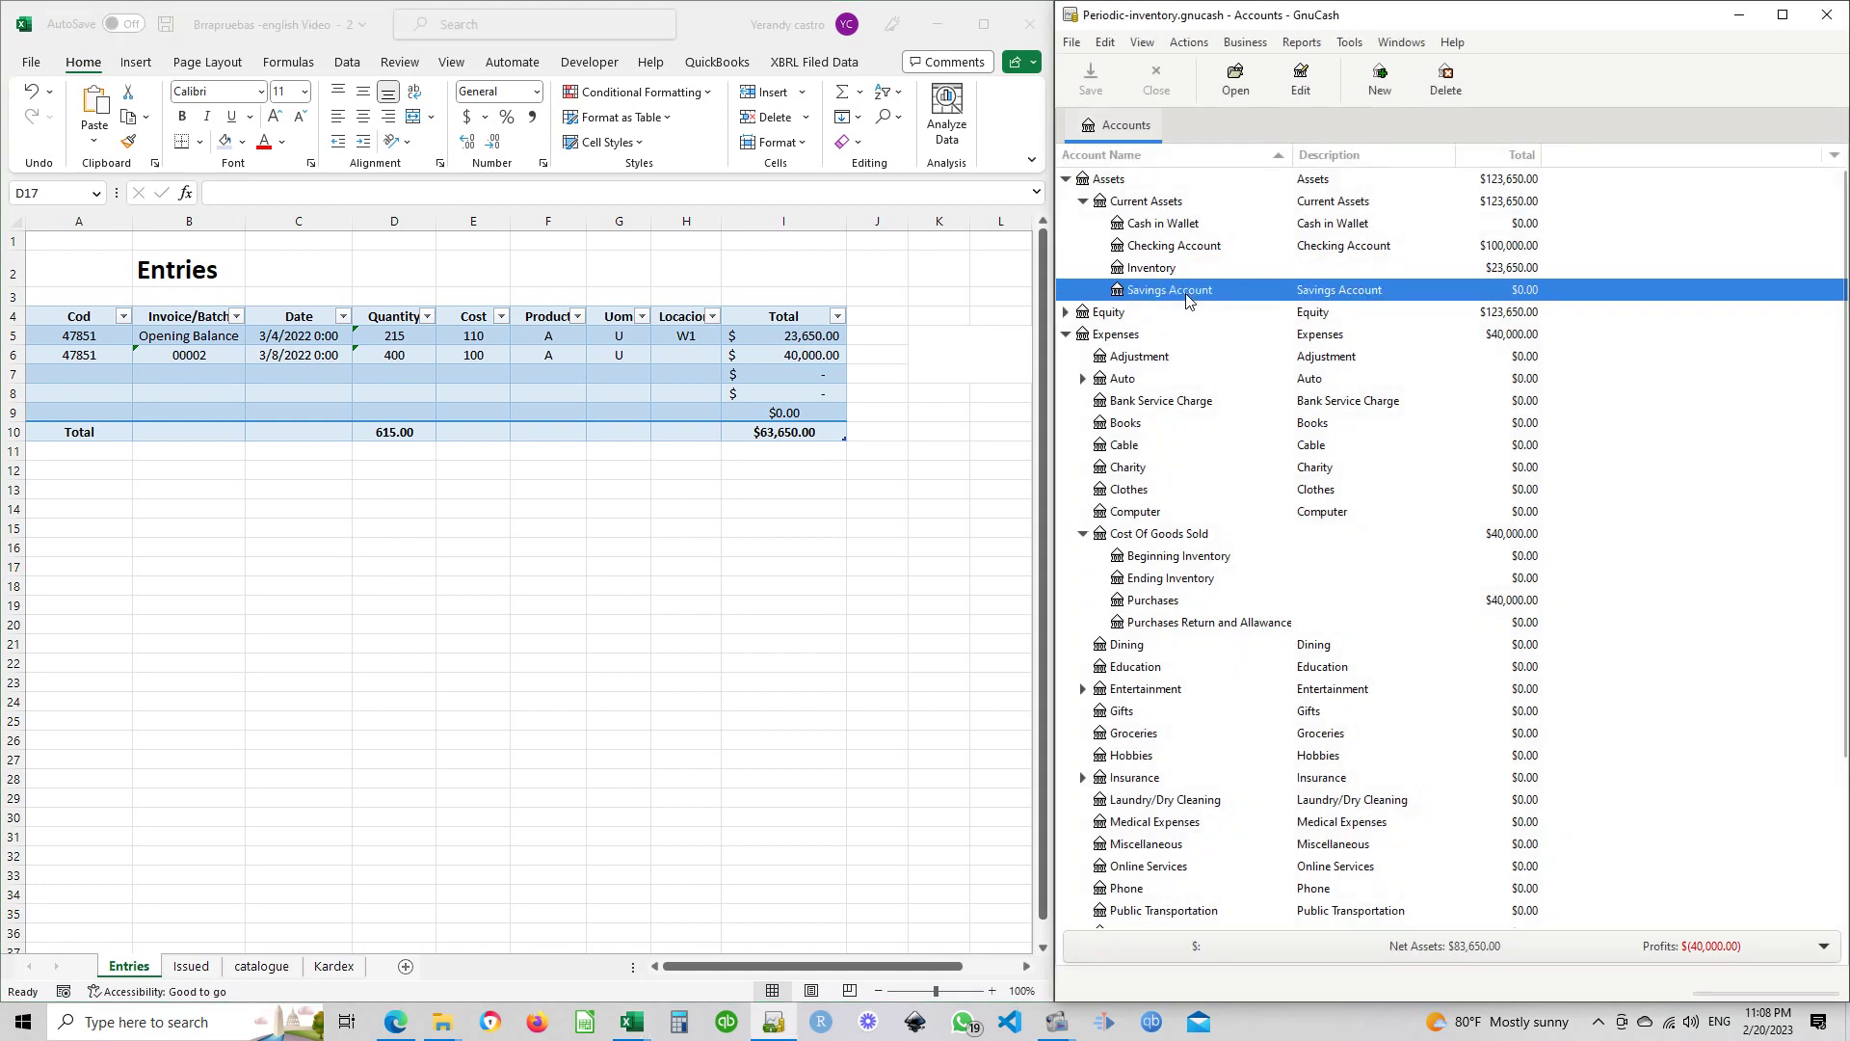
left_click(1067, 312)
left_click(1067, 313)
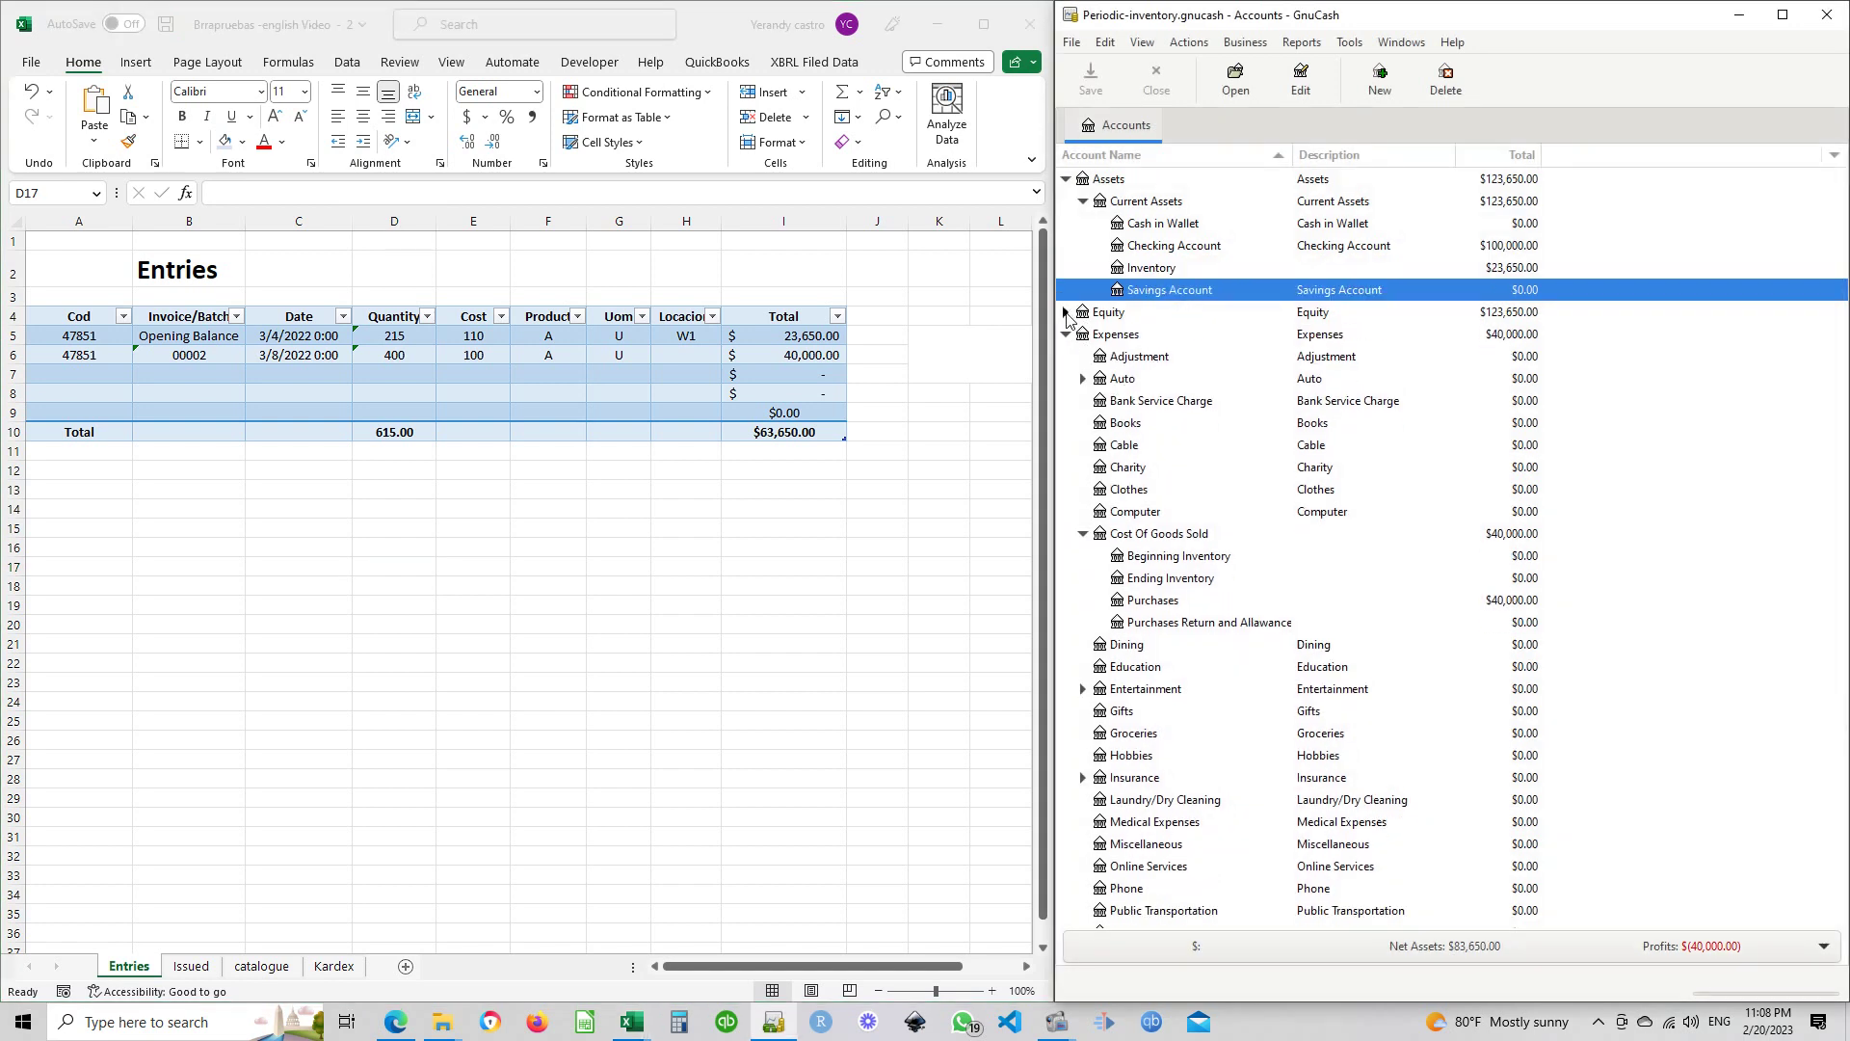
left_click(1298, 46)
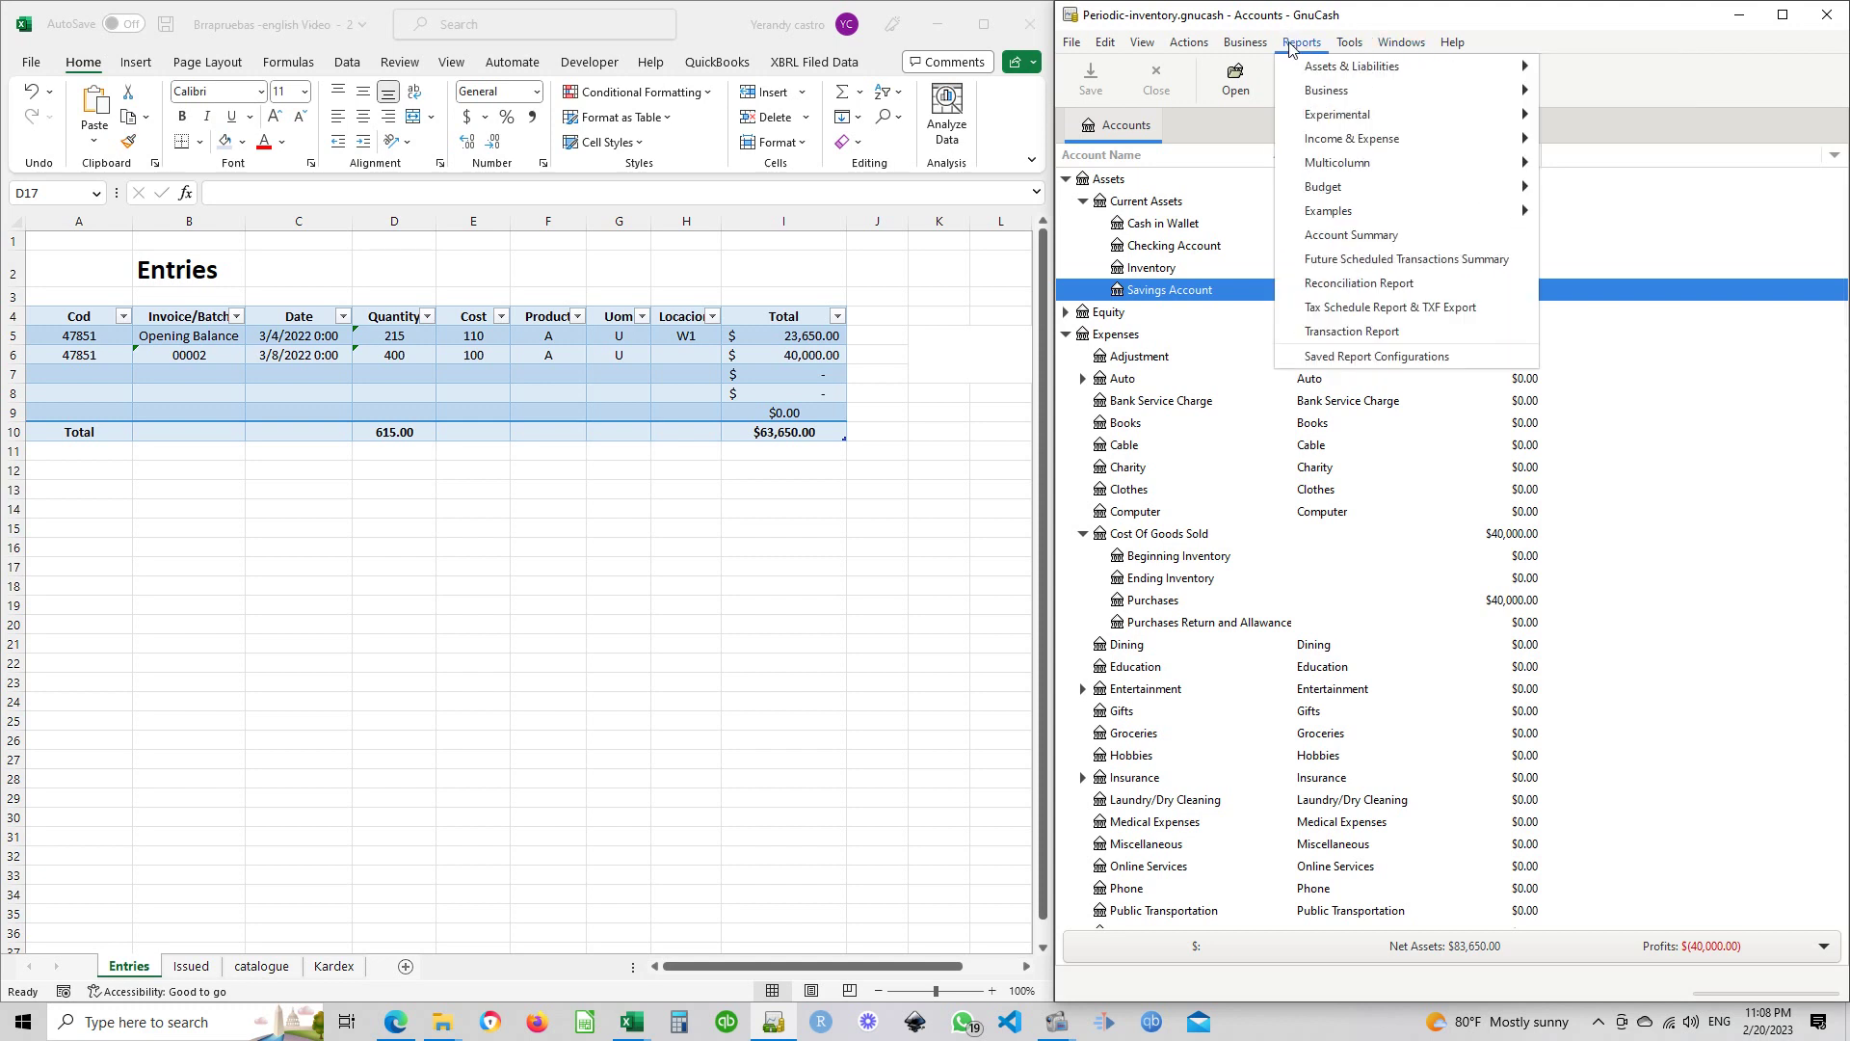
mouse_move(1314, 199)
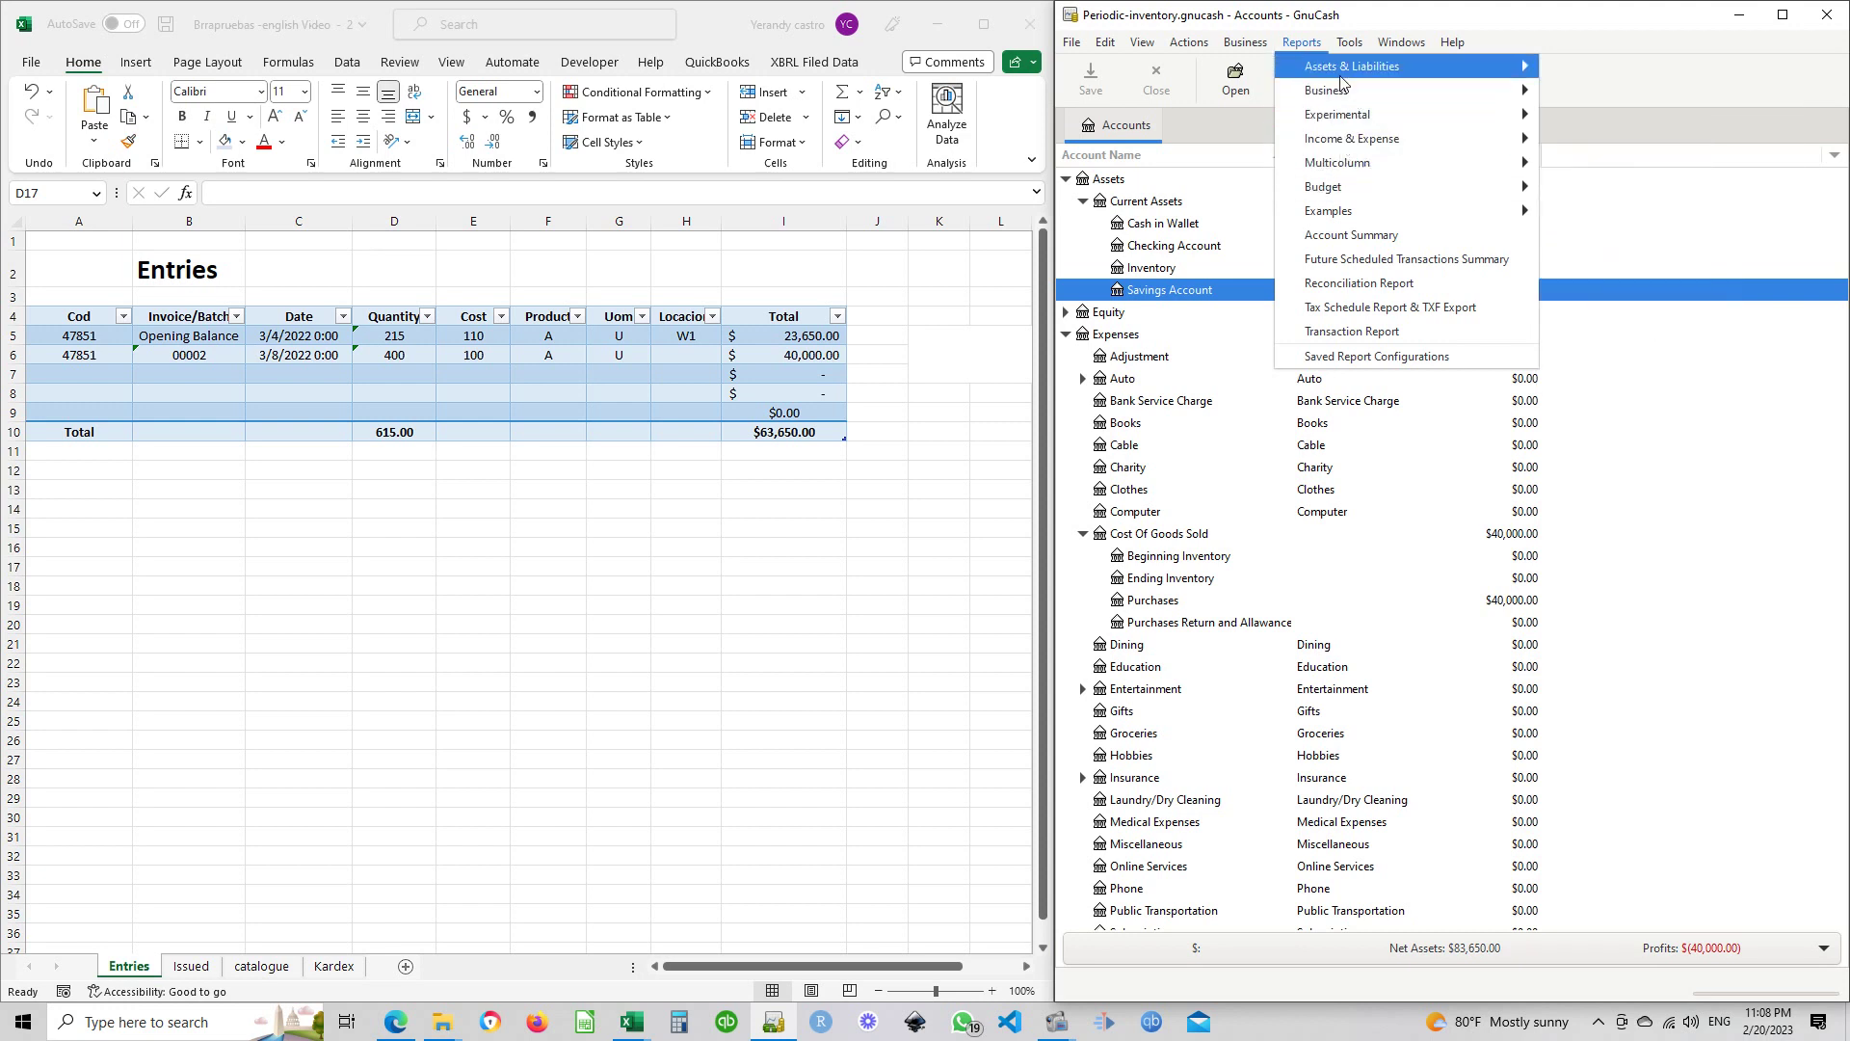
Start a new customer record in GnuCash with the company name Costumer B
mouse_move(1273, 75)
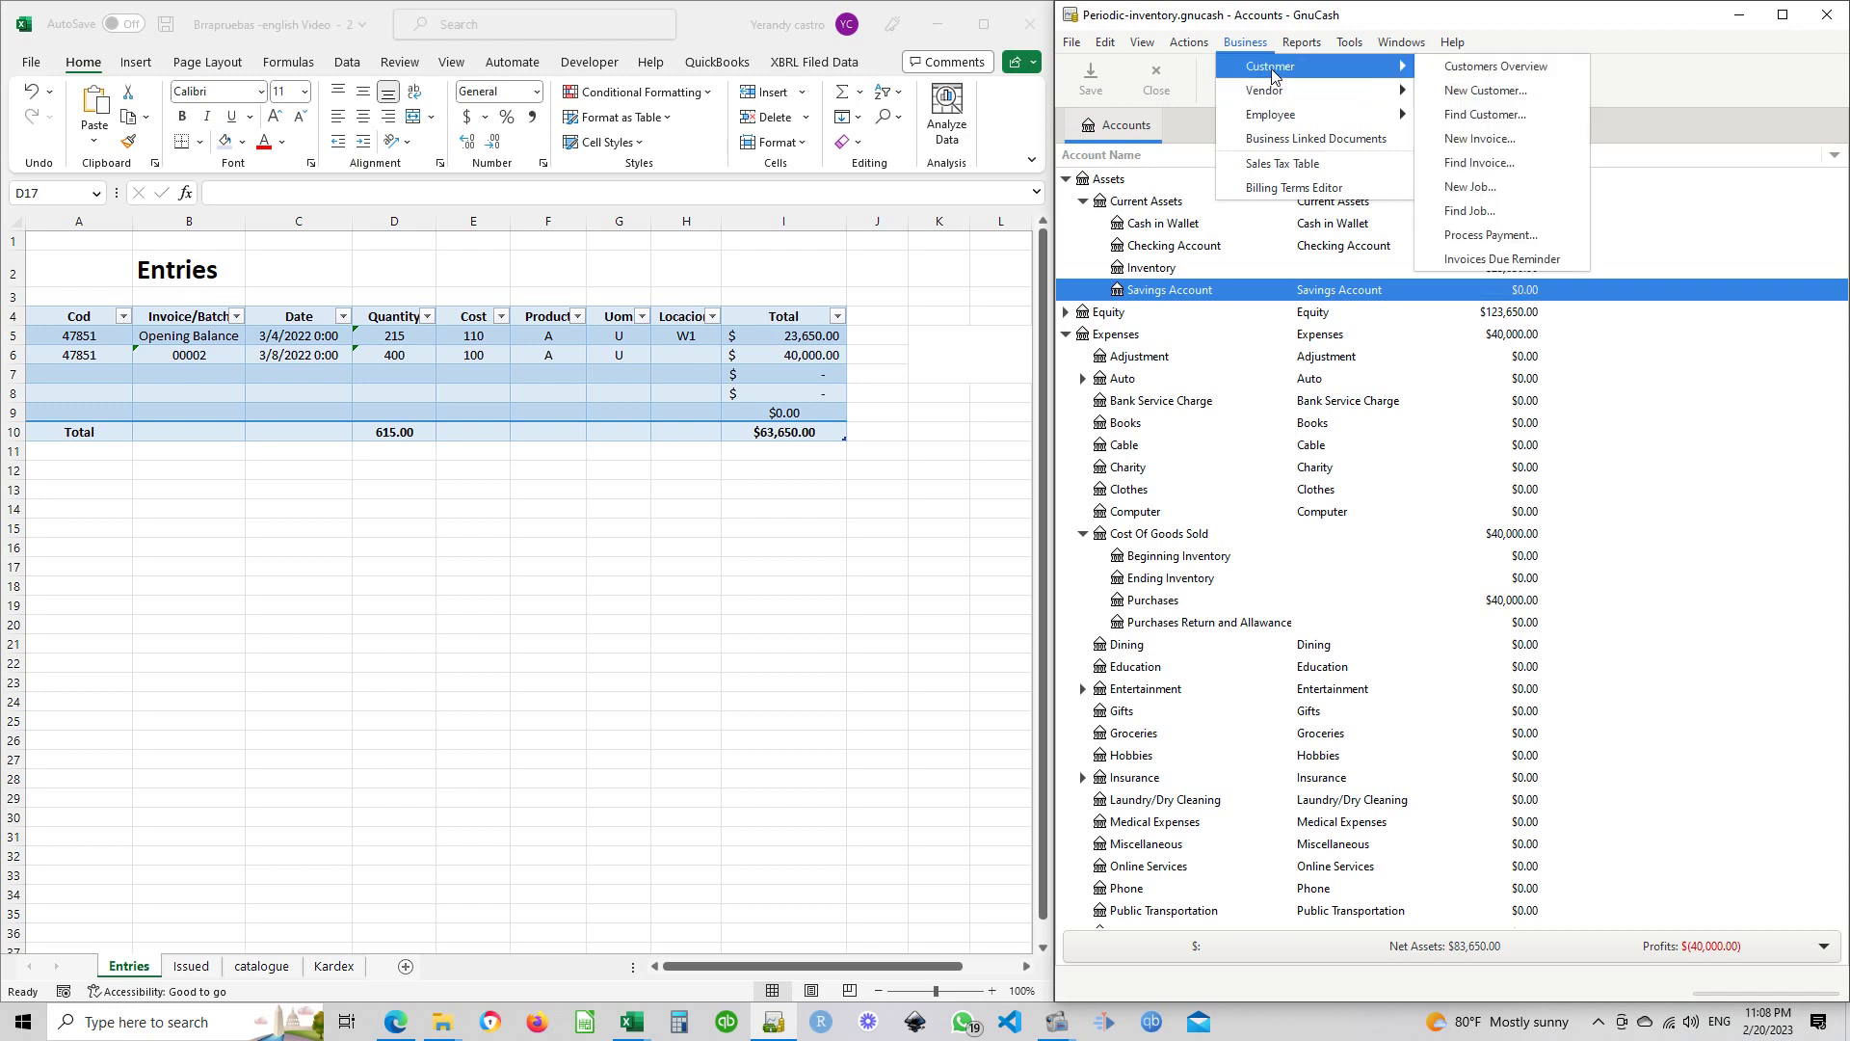
left_click(1489, 96)
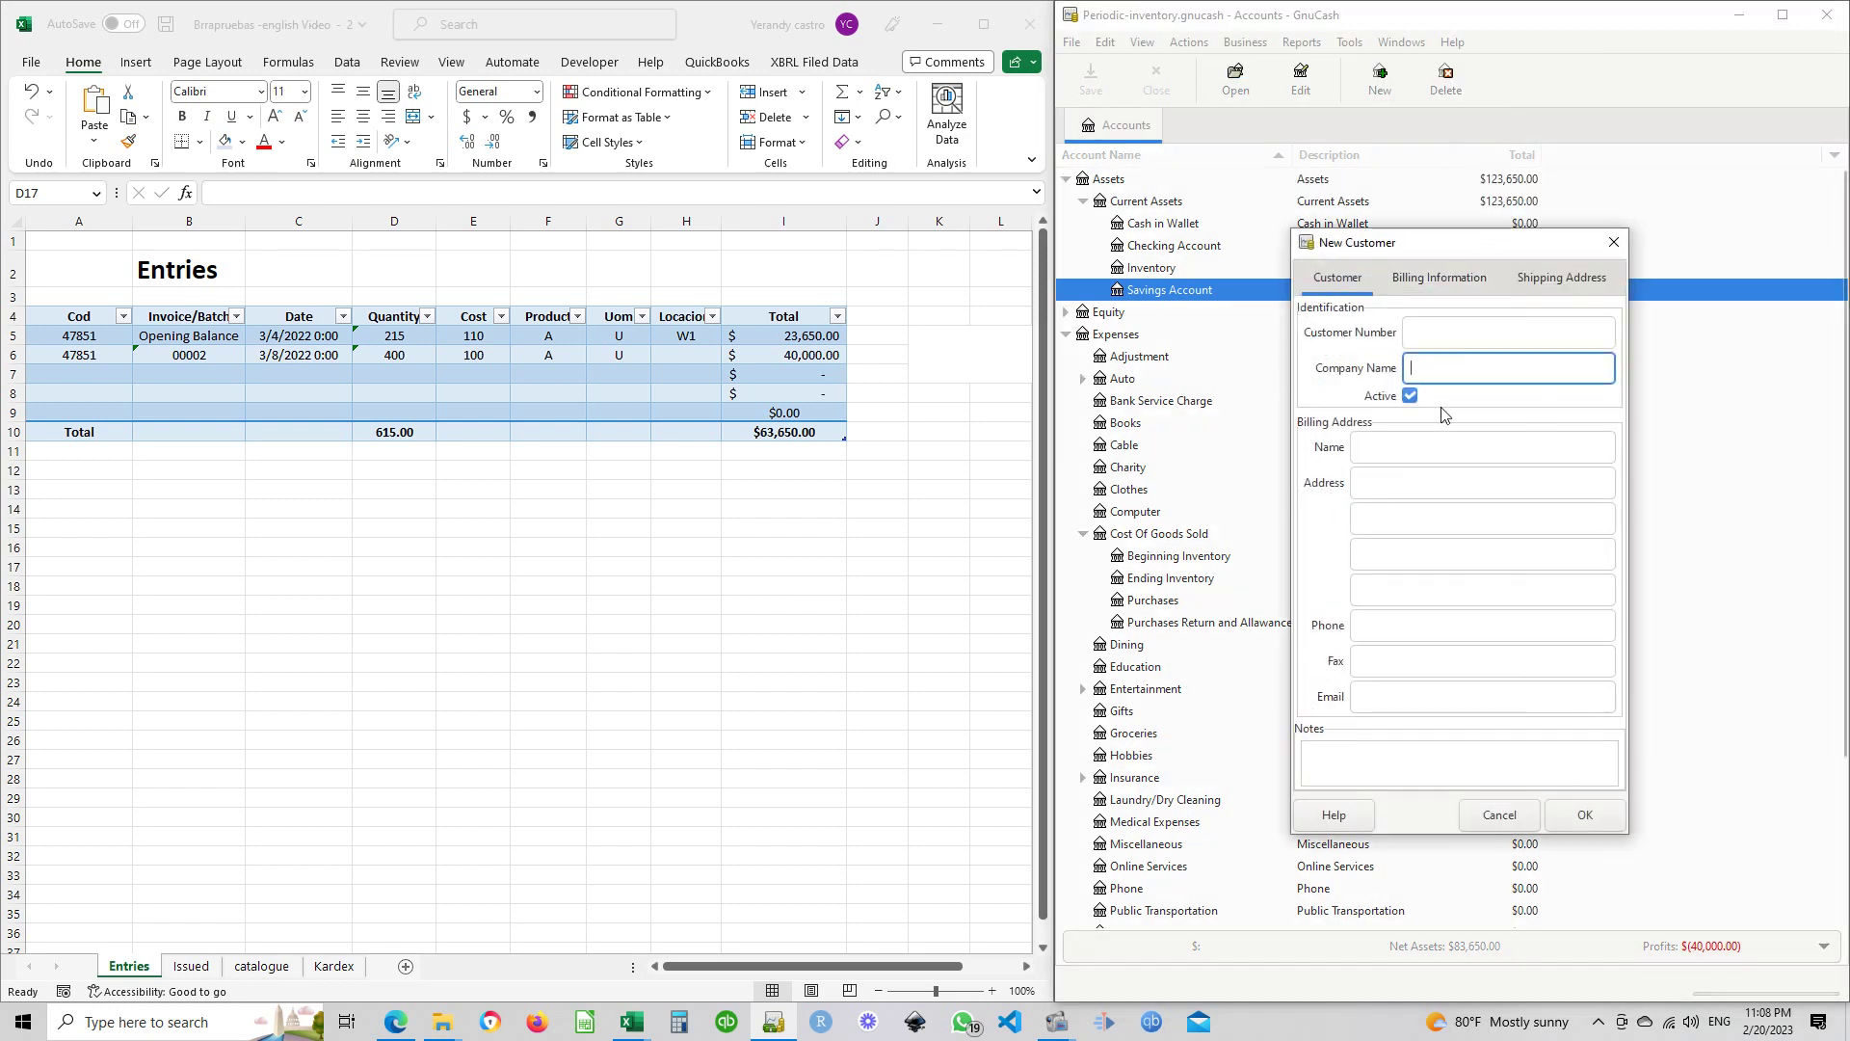
type("Cos")
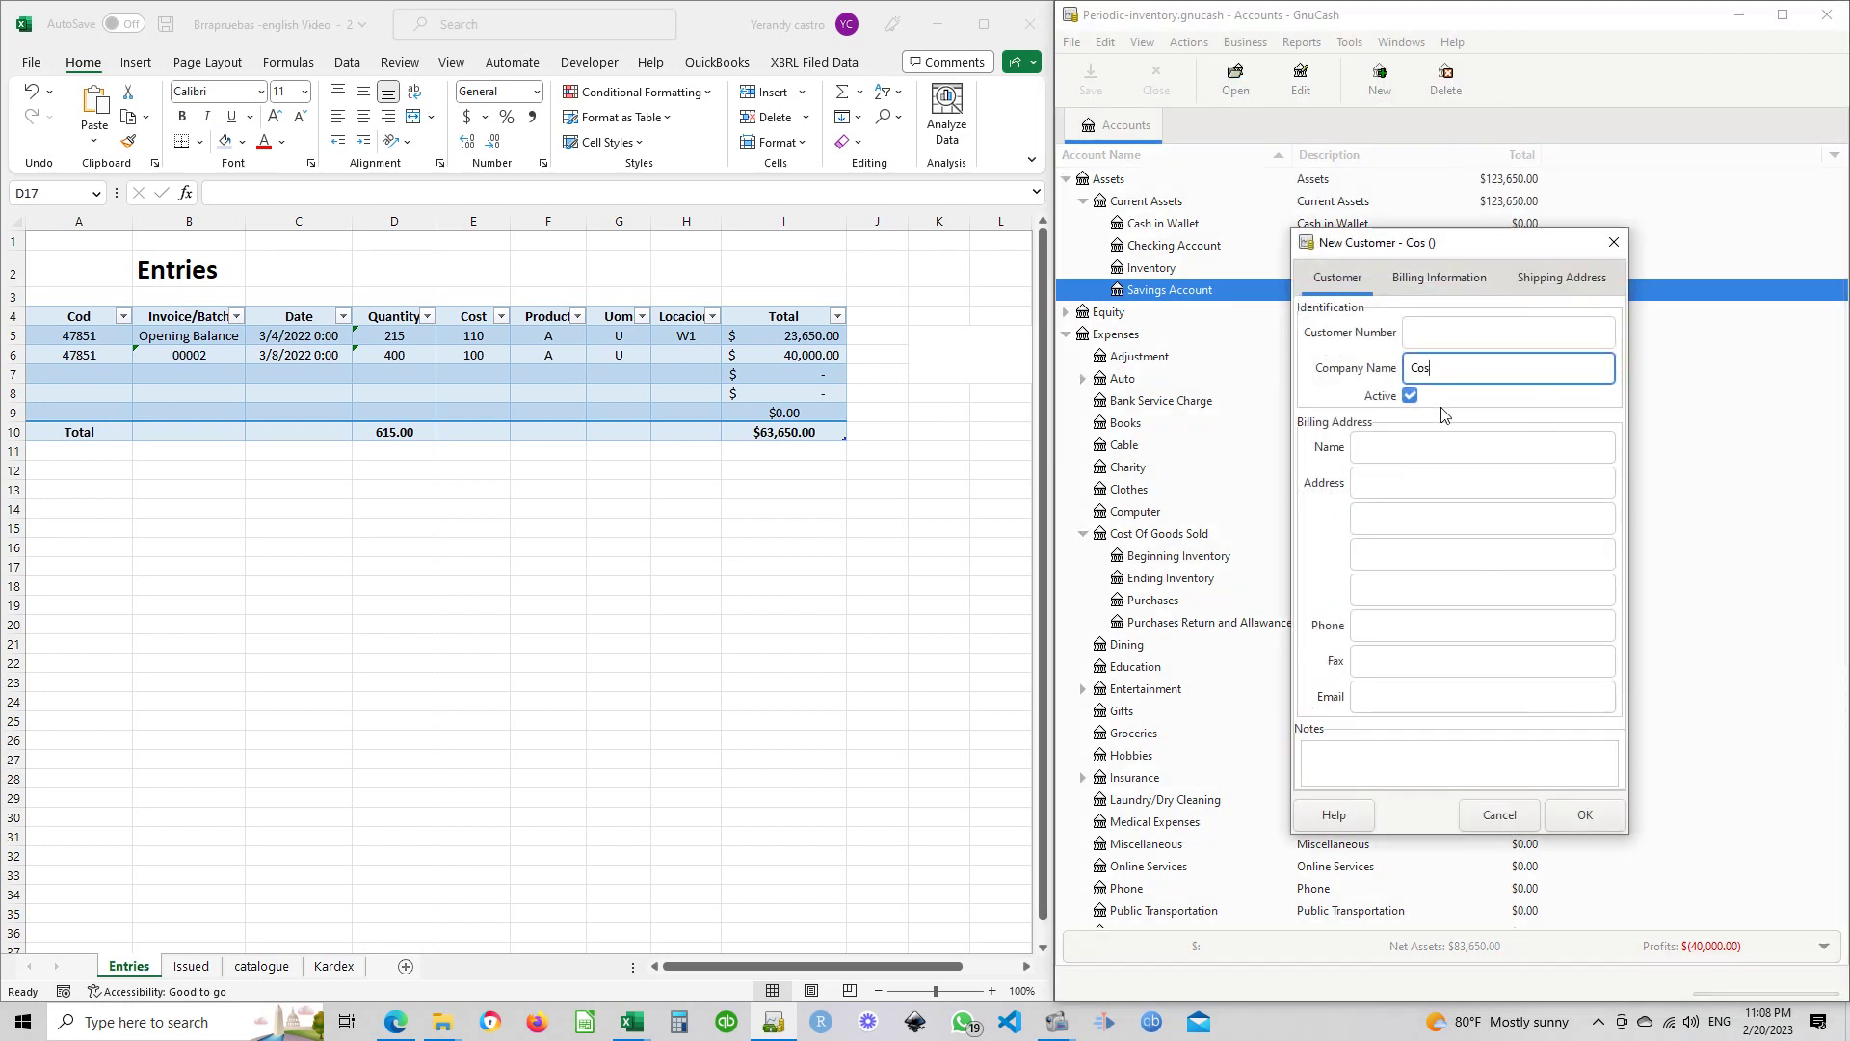
type("tumer B")
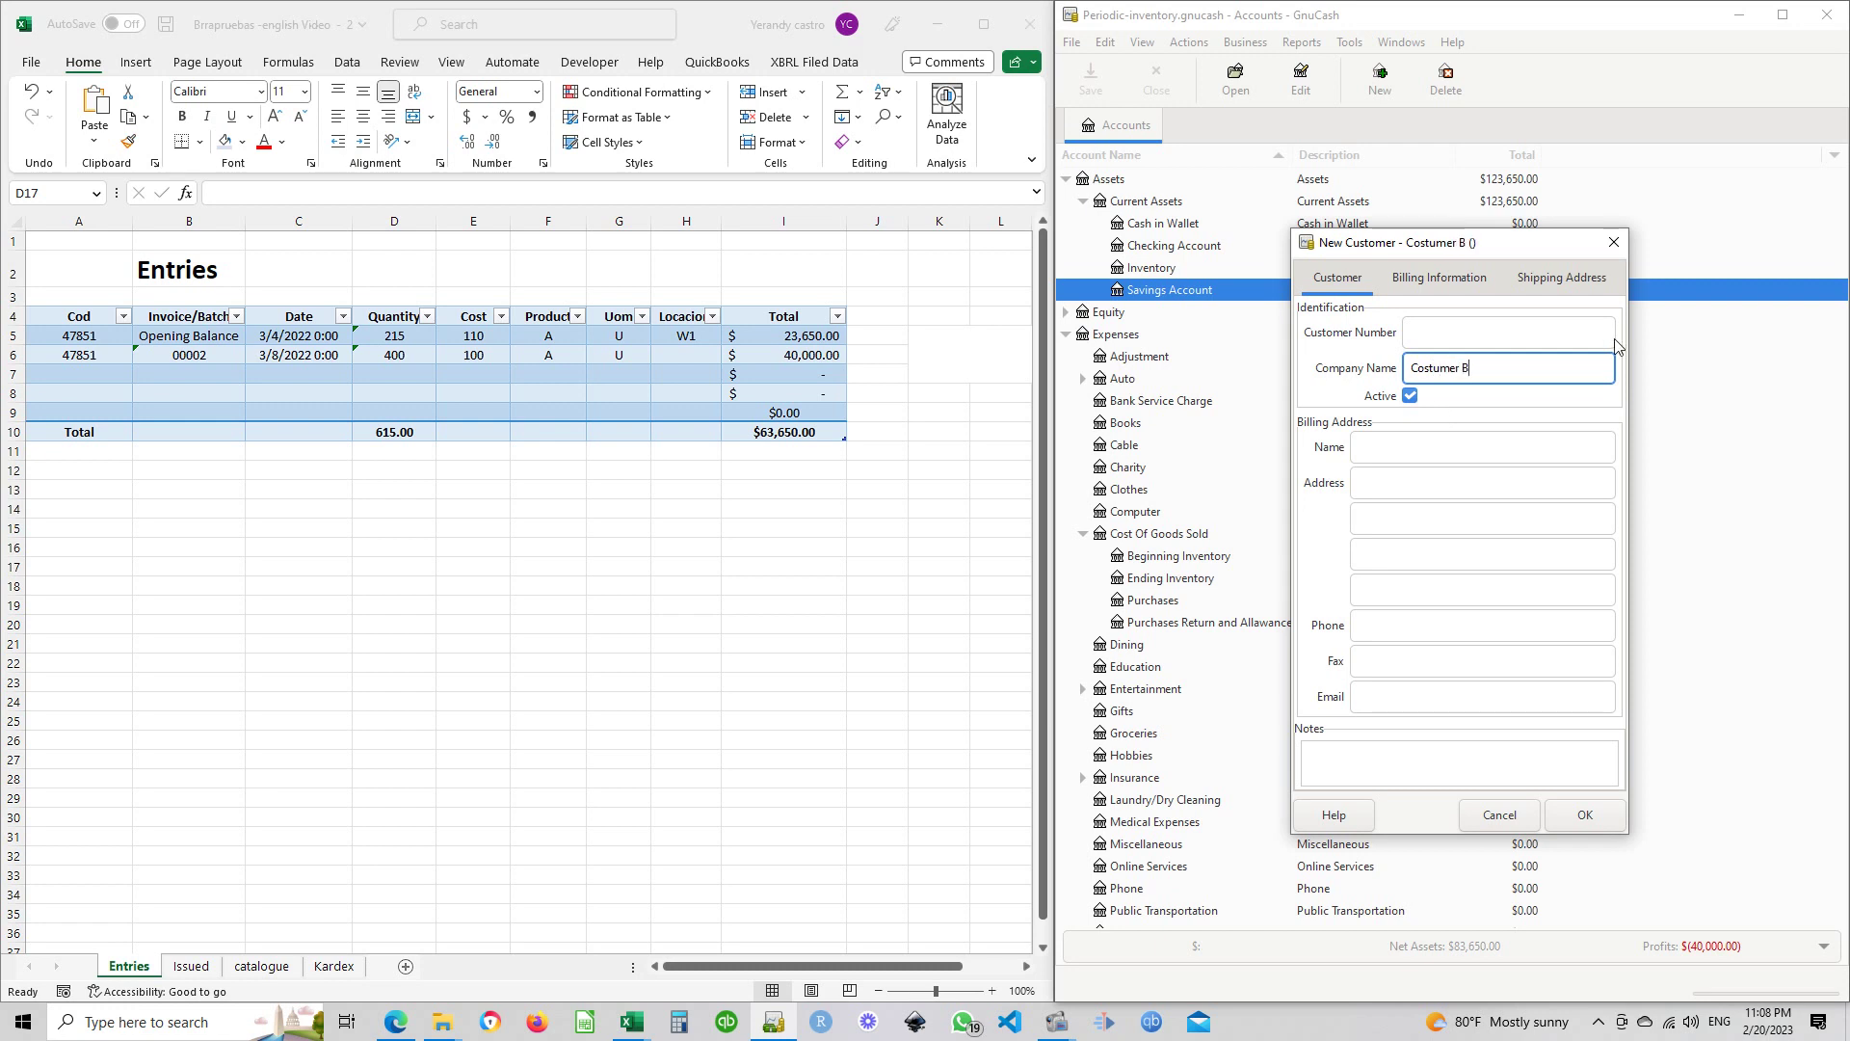
Set Costumer B's billing terms to Net30 and save the new customer
left_click(1451, 280)
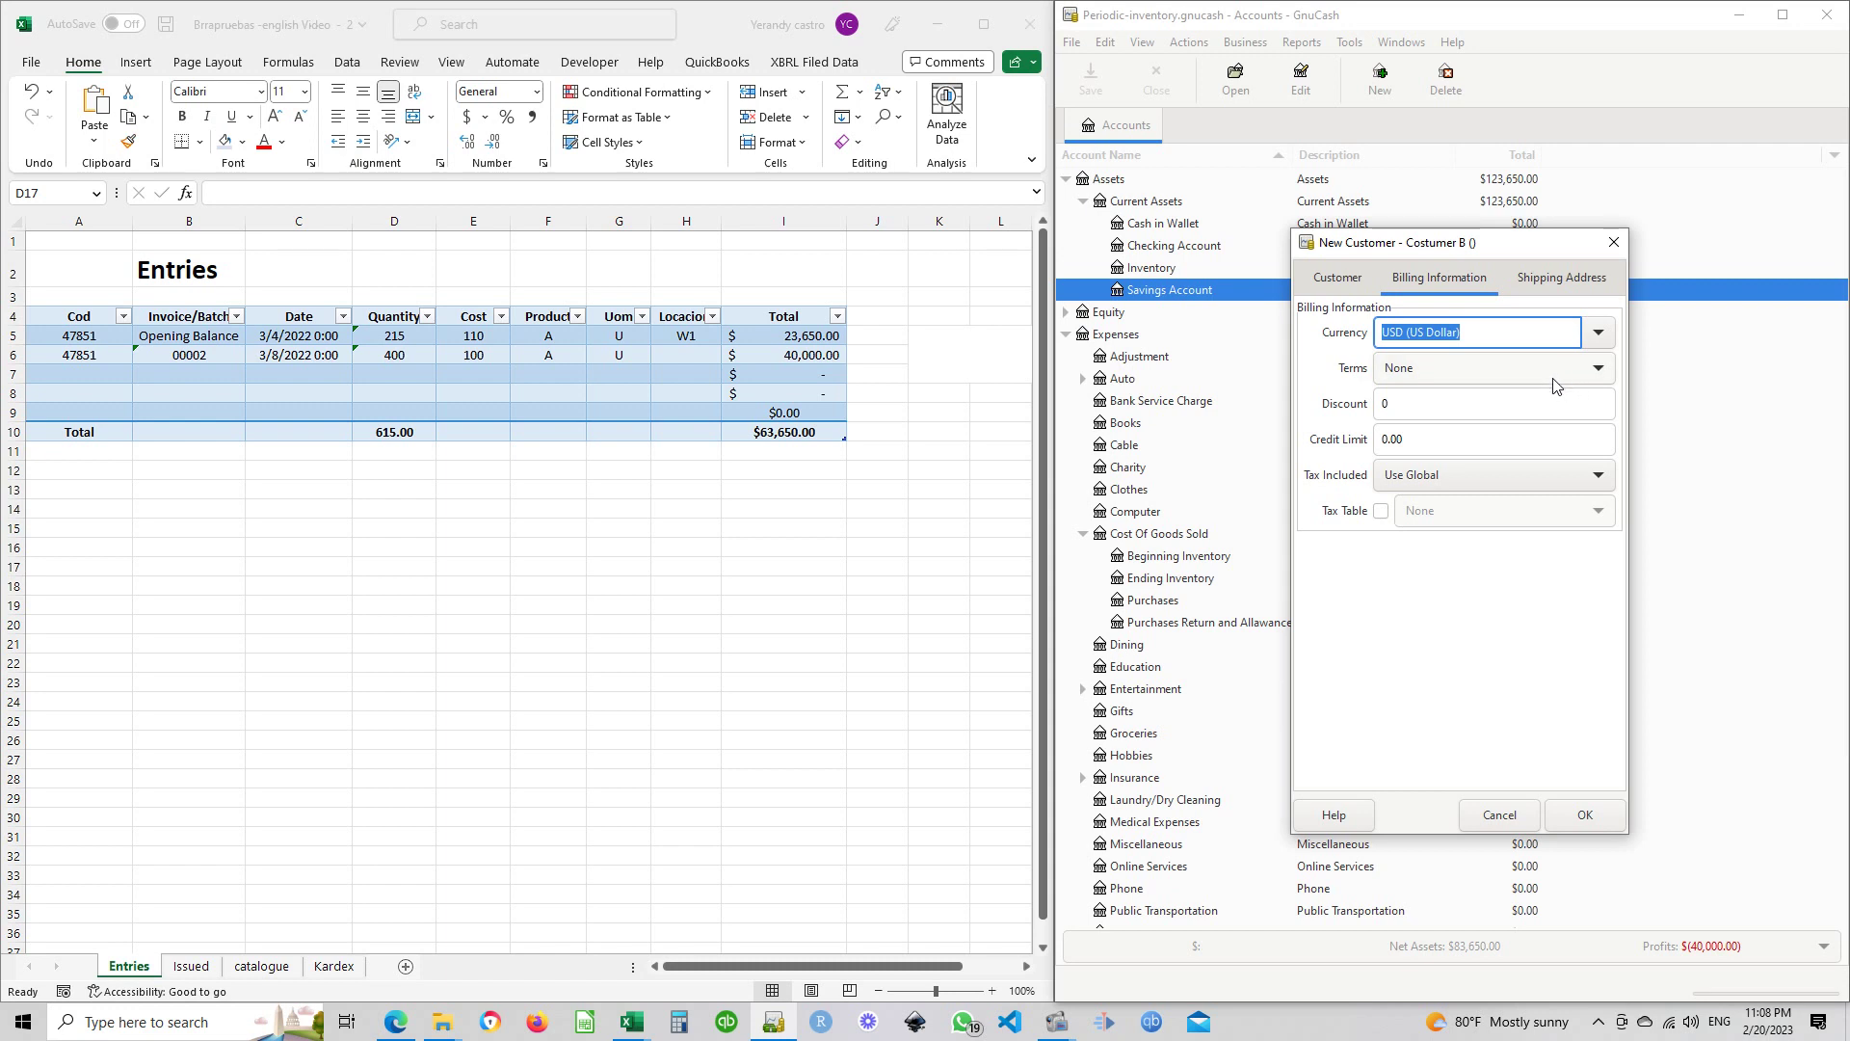
left_click(1602, 370)
left_click(1549, 403)
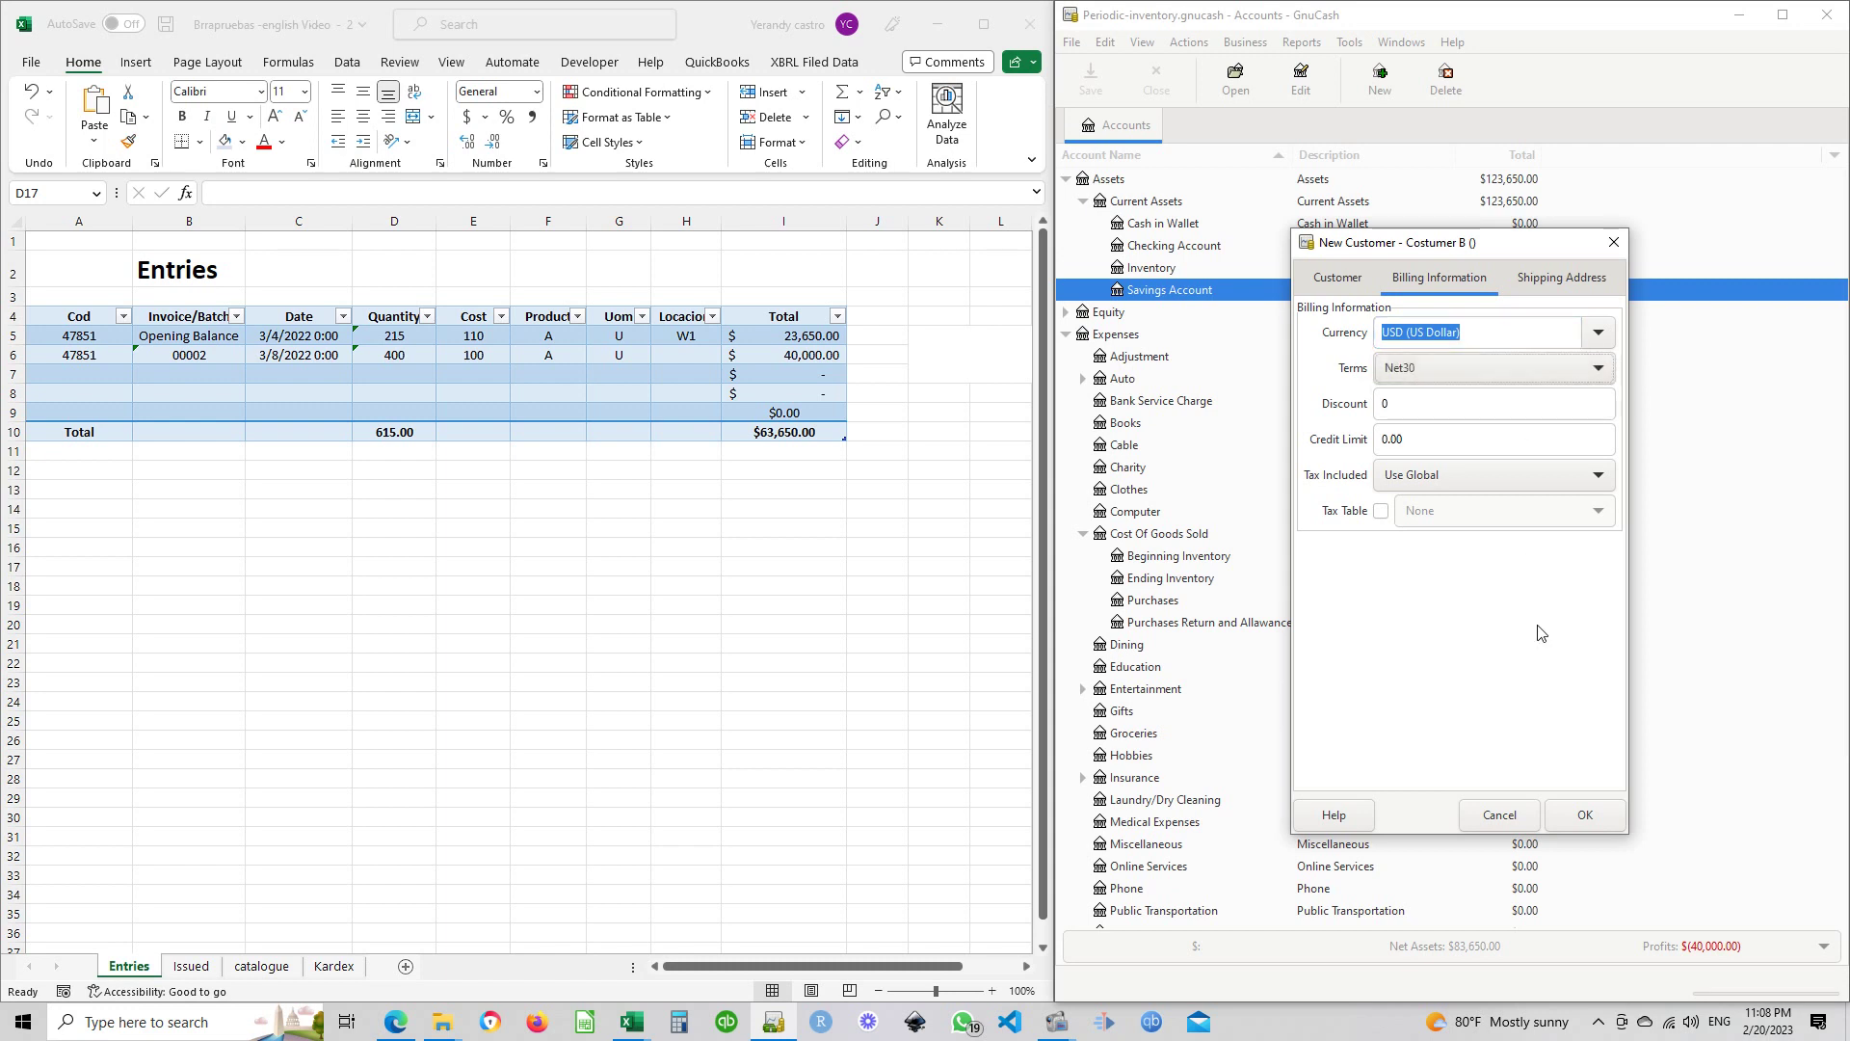
left_click(1582, 811)
left_click(1366, 314)
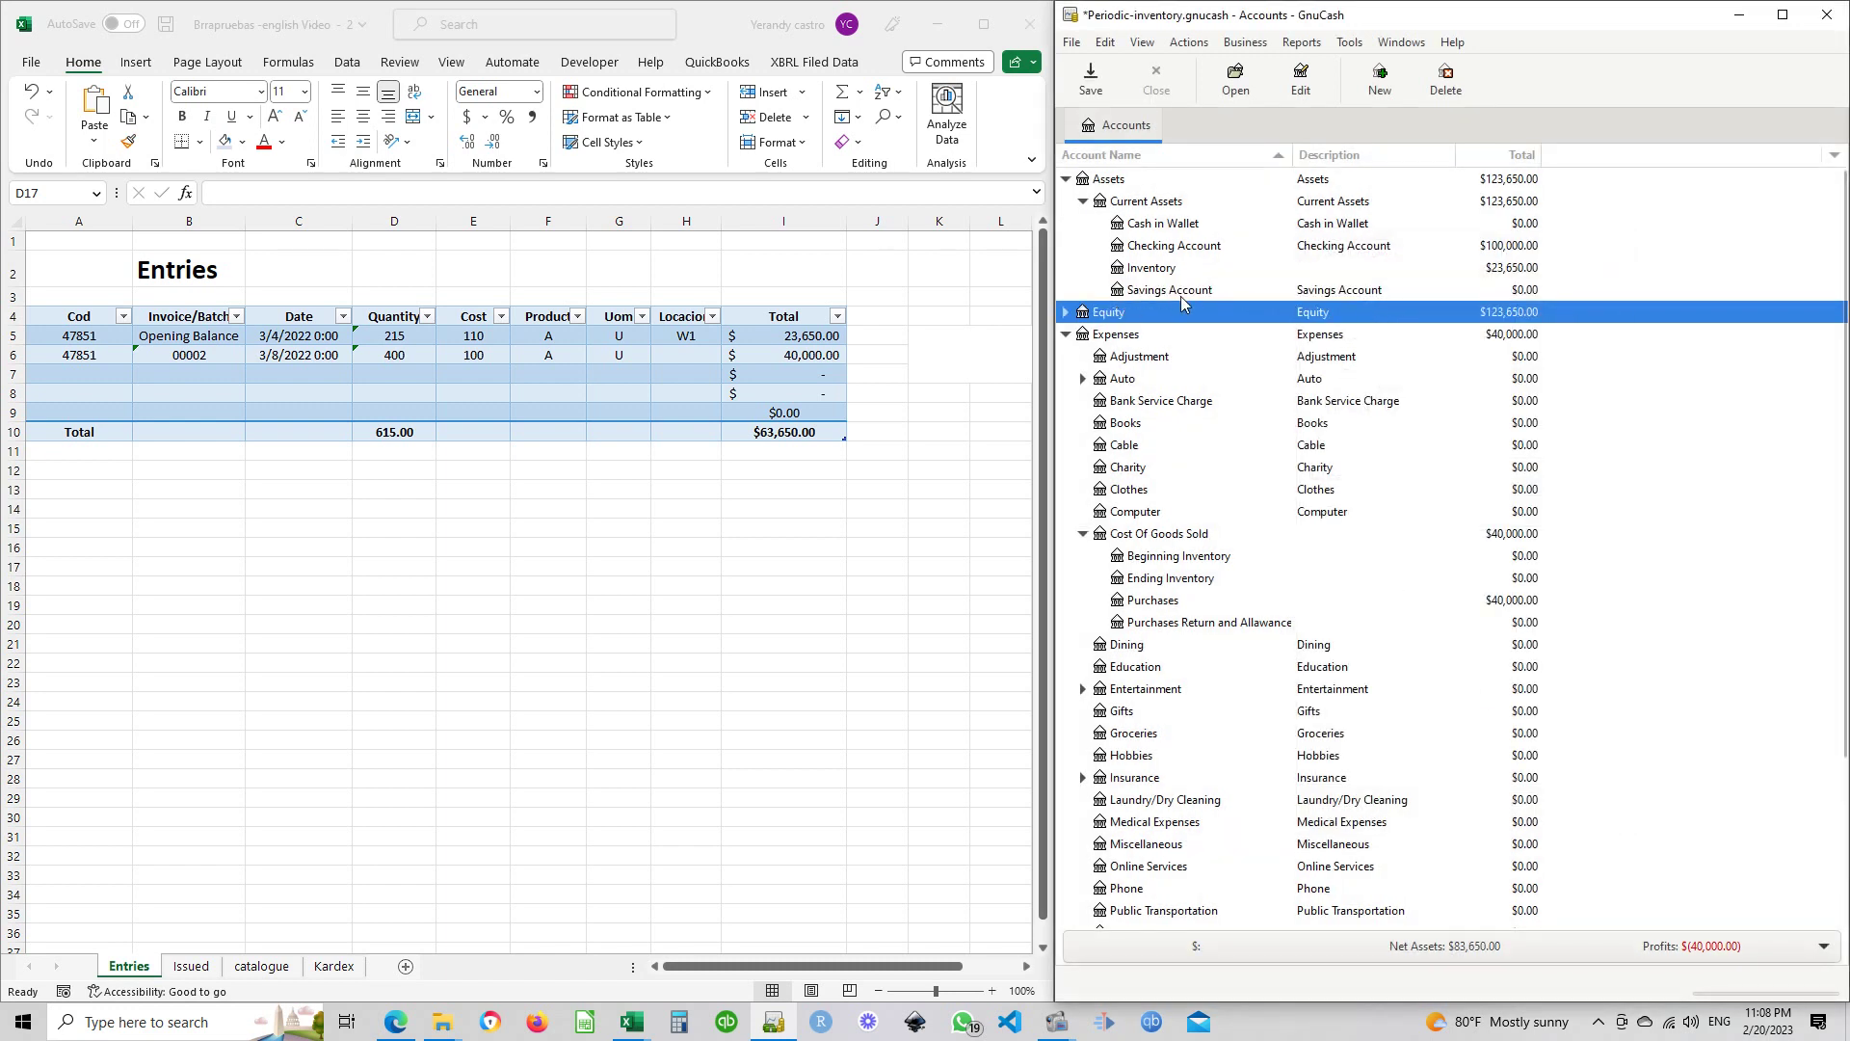
Start a new customer invoice in GnuCash with invoice ID I001 and an opening date of 03/17/2022
left_click(1253, 42)
mouse_move(1261, 77)
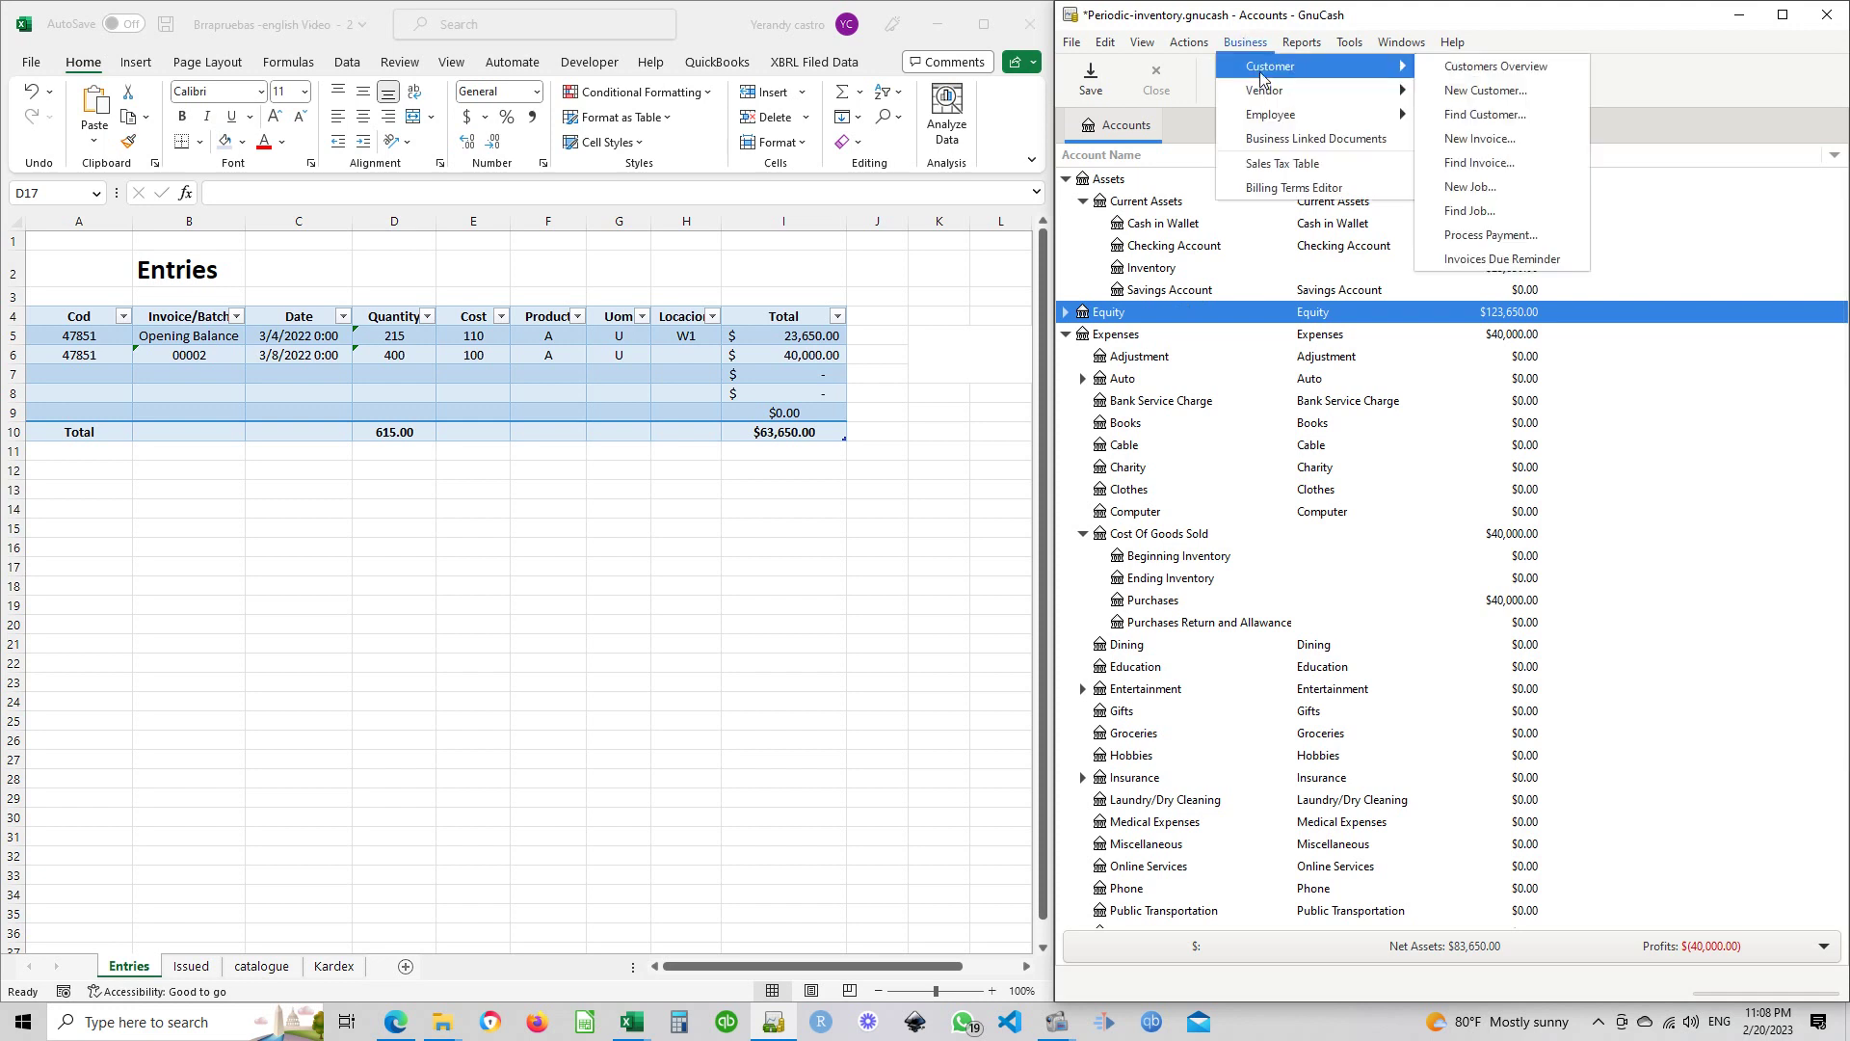
left_click(1479, 139)
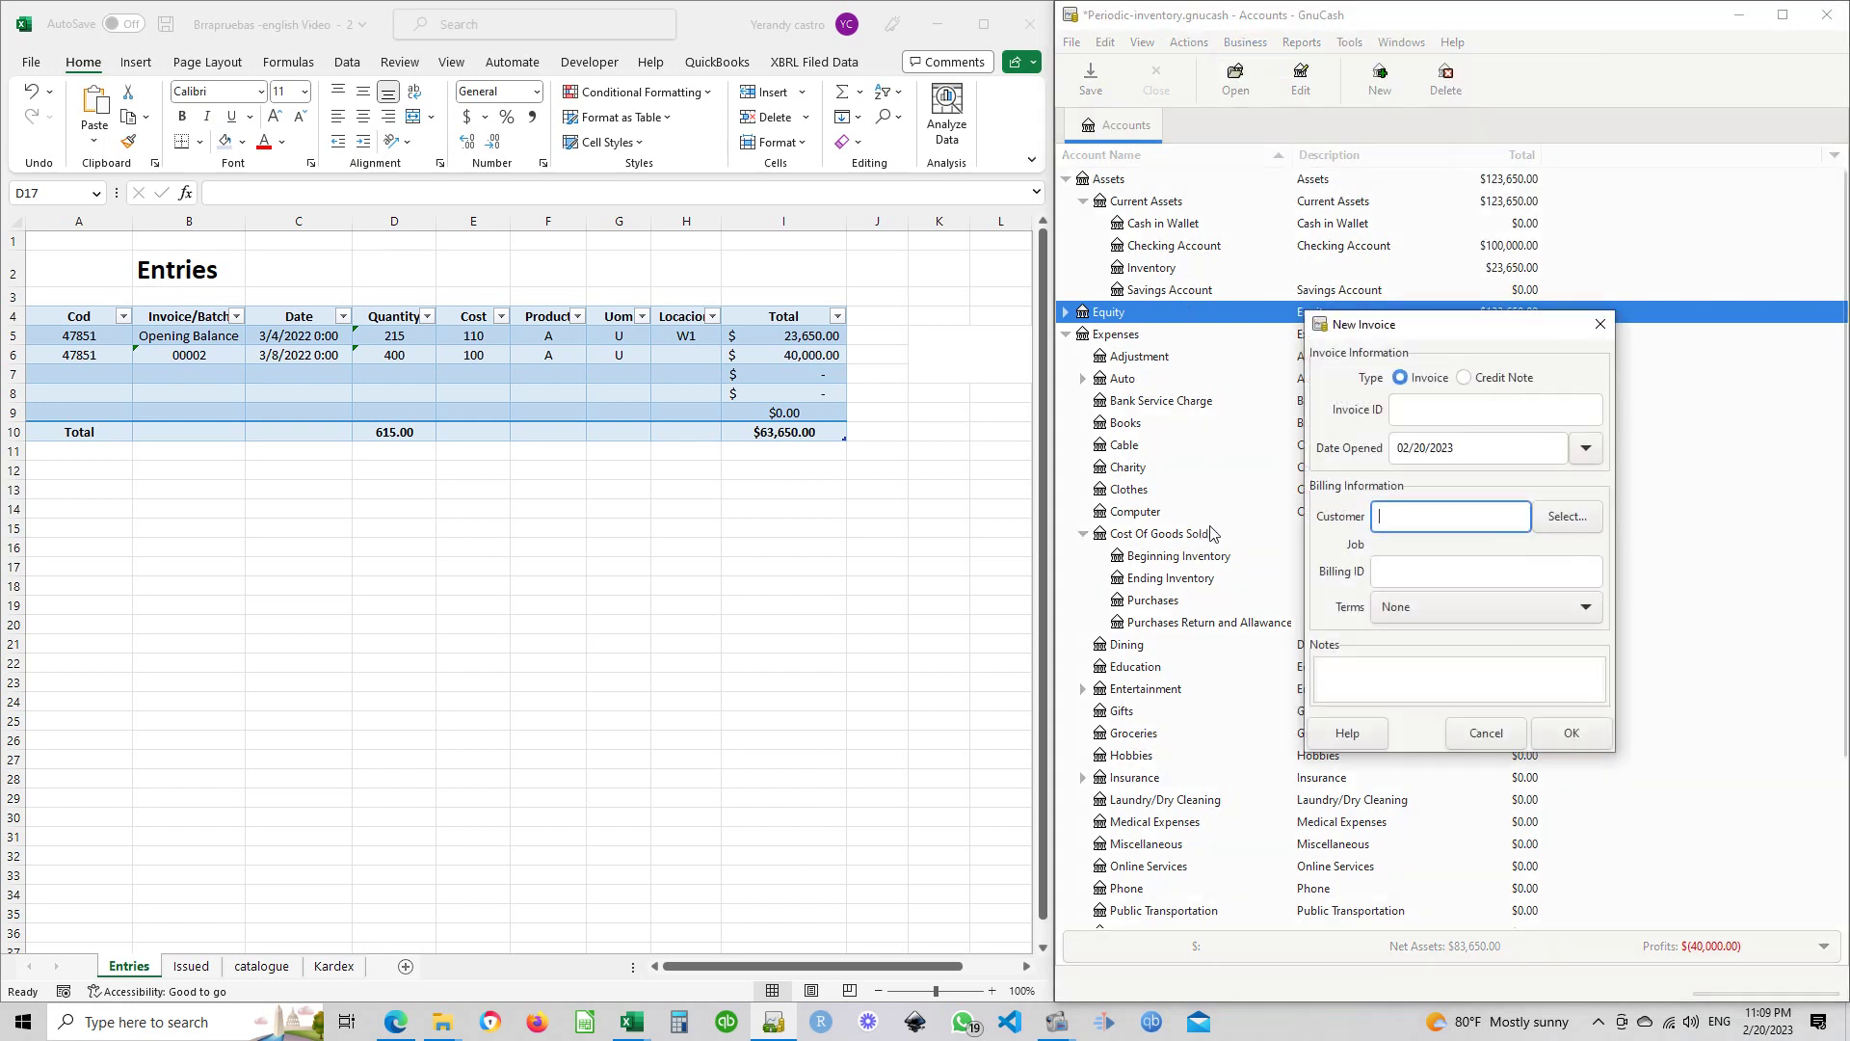
left_click(1411, 408)
type("I")
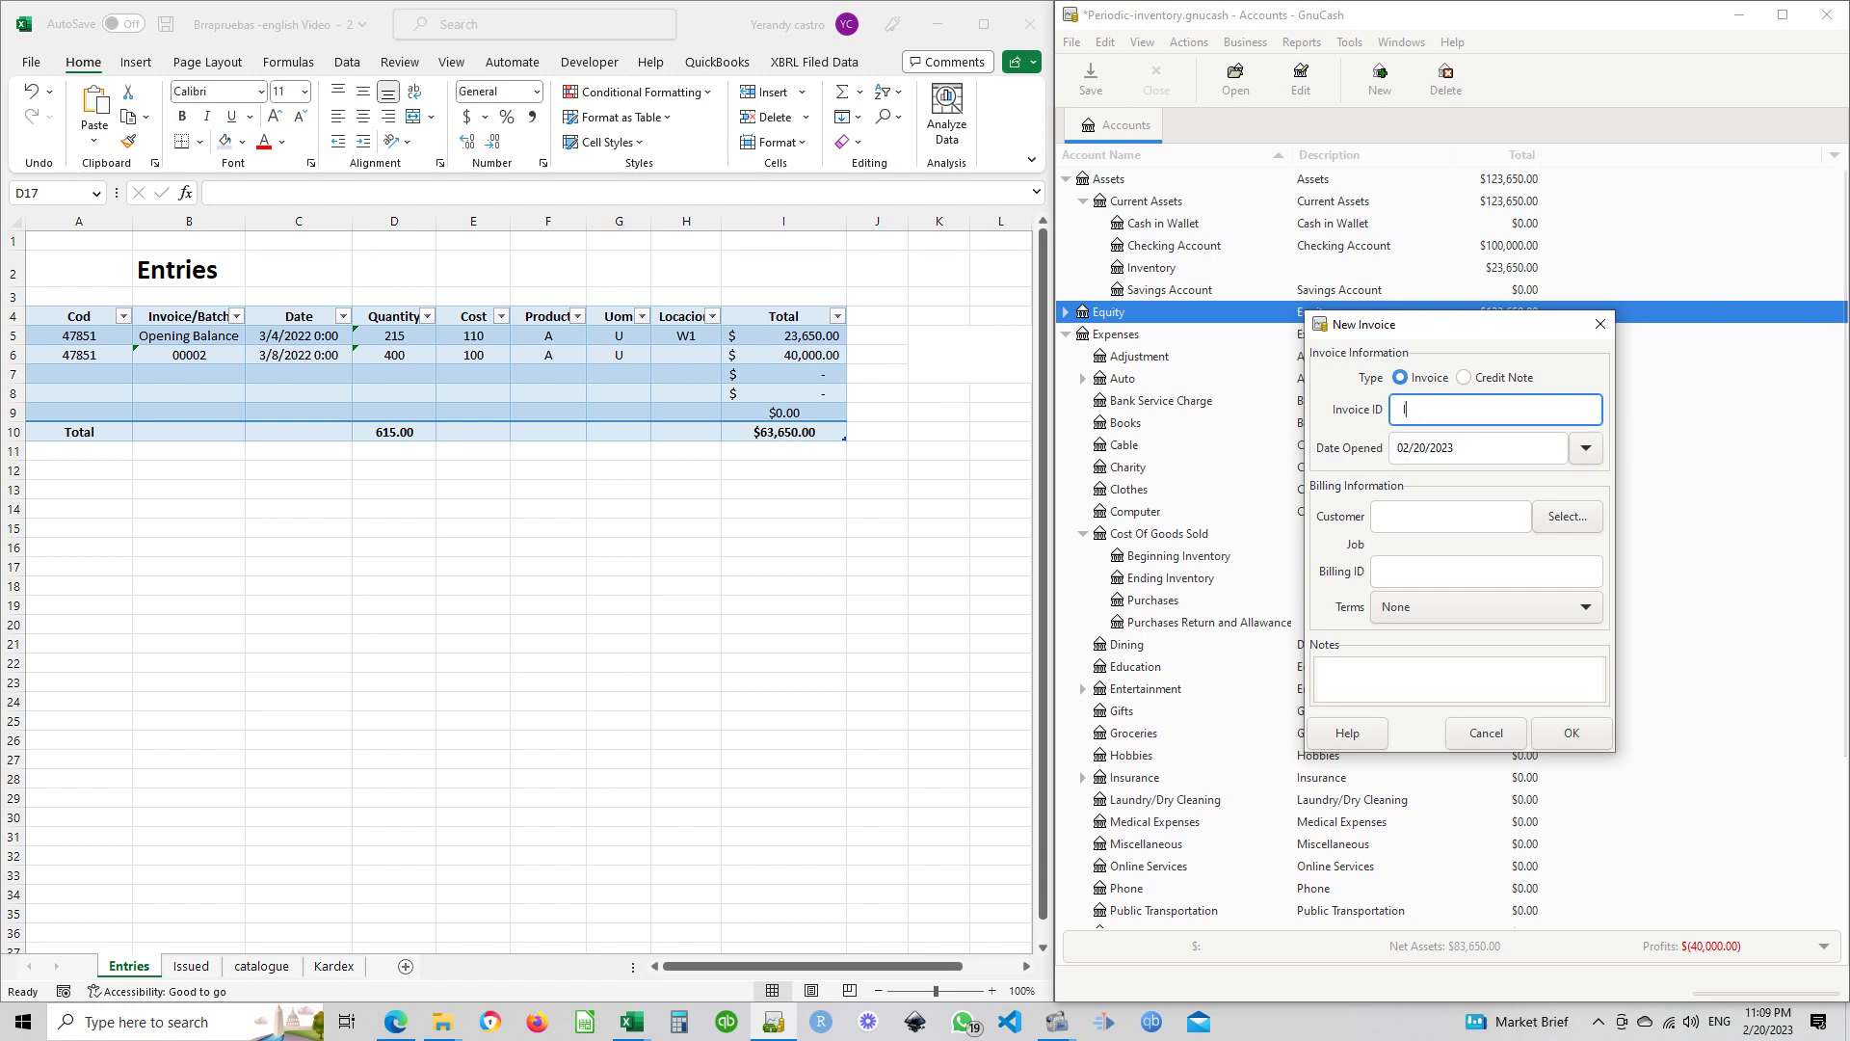
type("001")
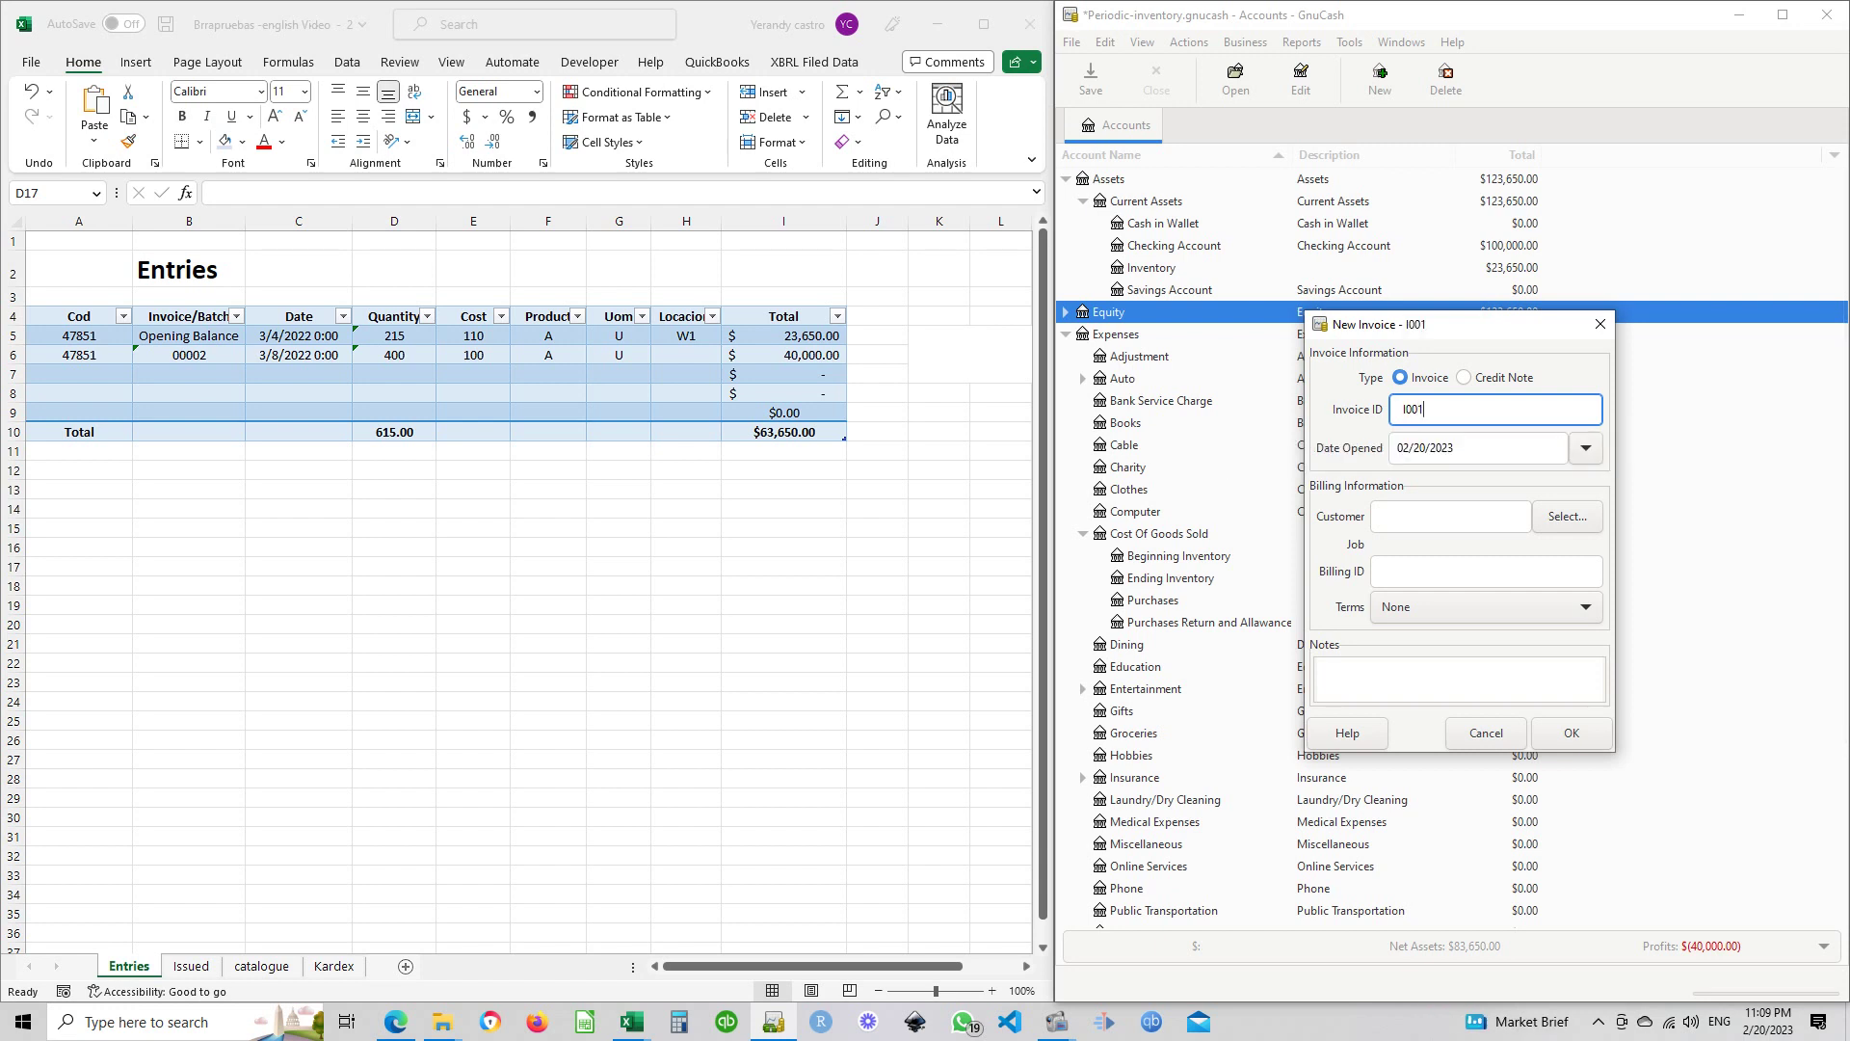
left_click(1427, 447)
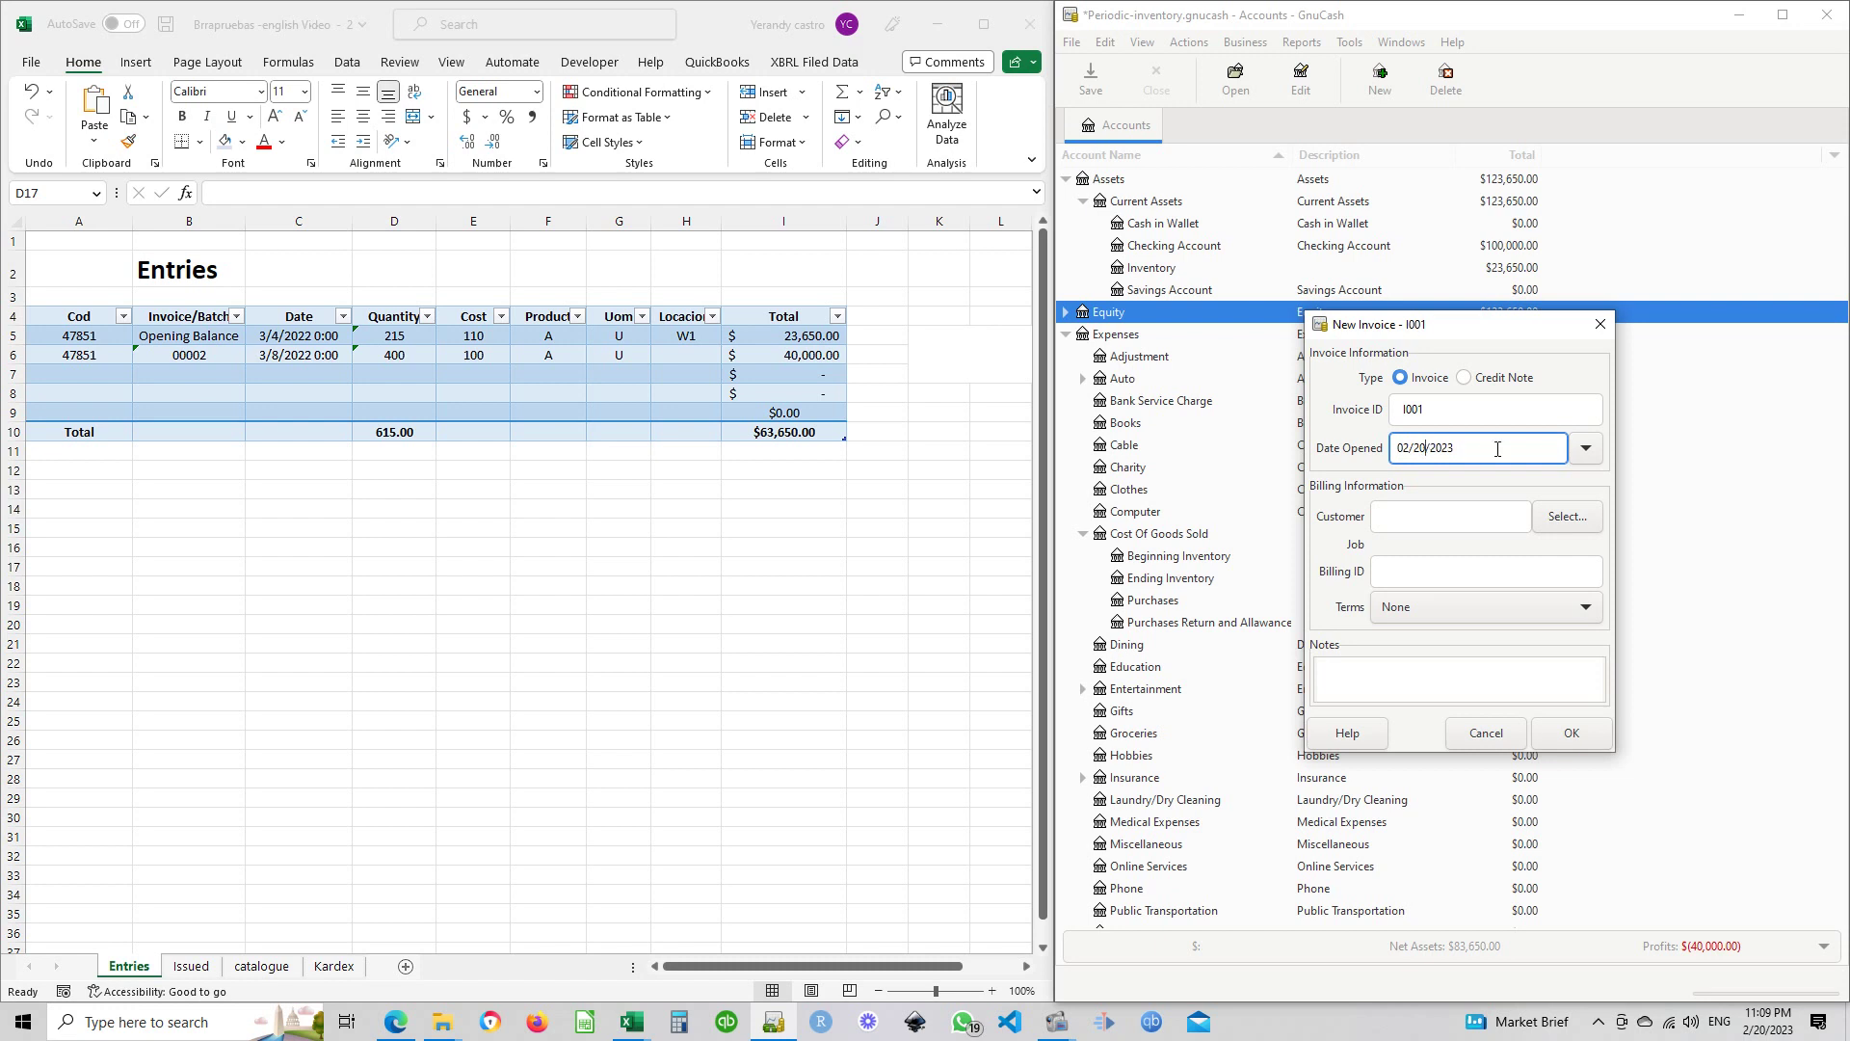
triple_click(1443, 449)
type("03/")
left_click(1421, 520)
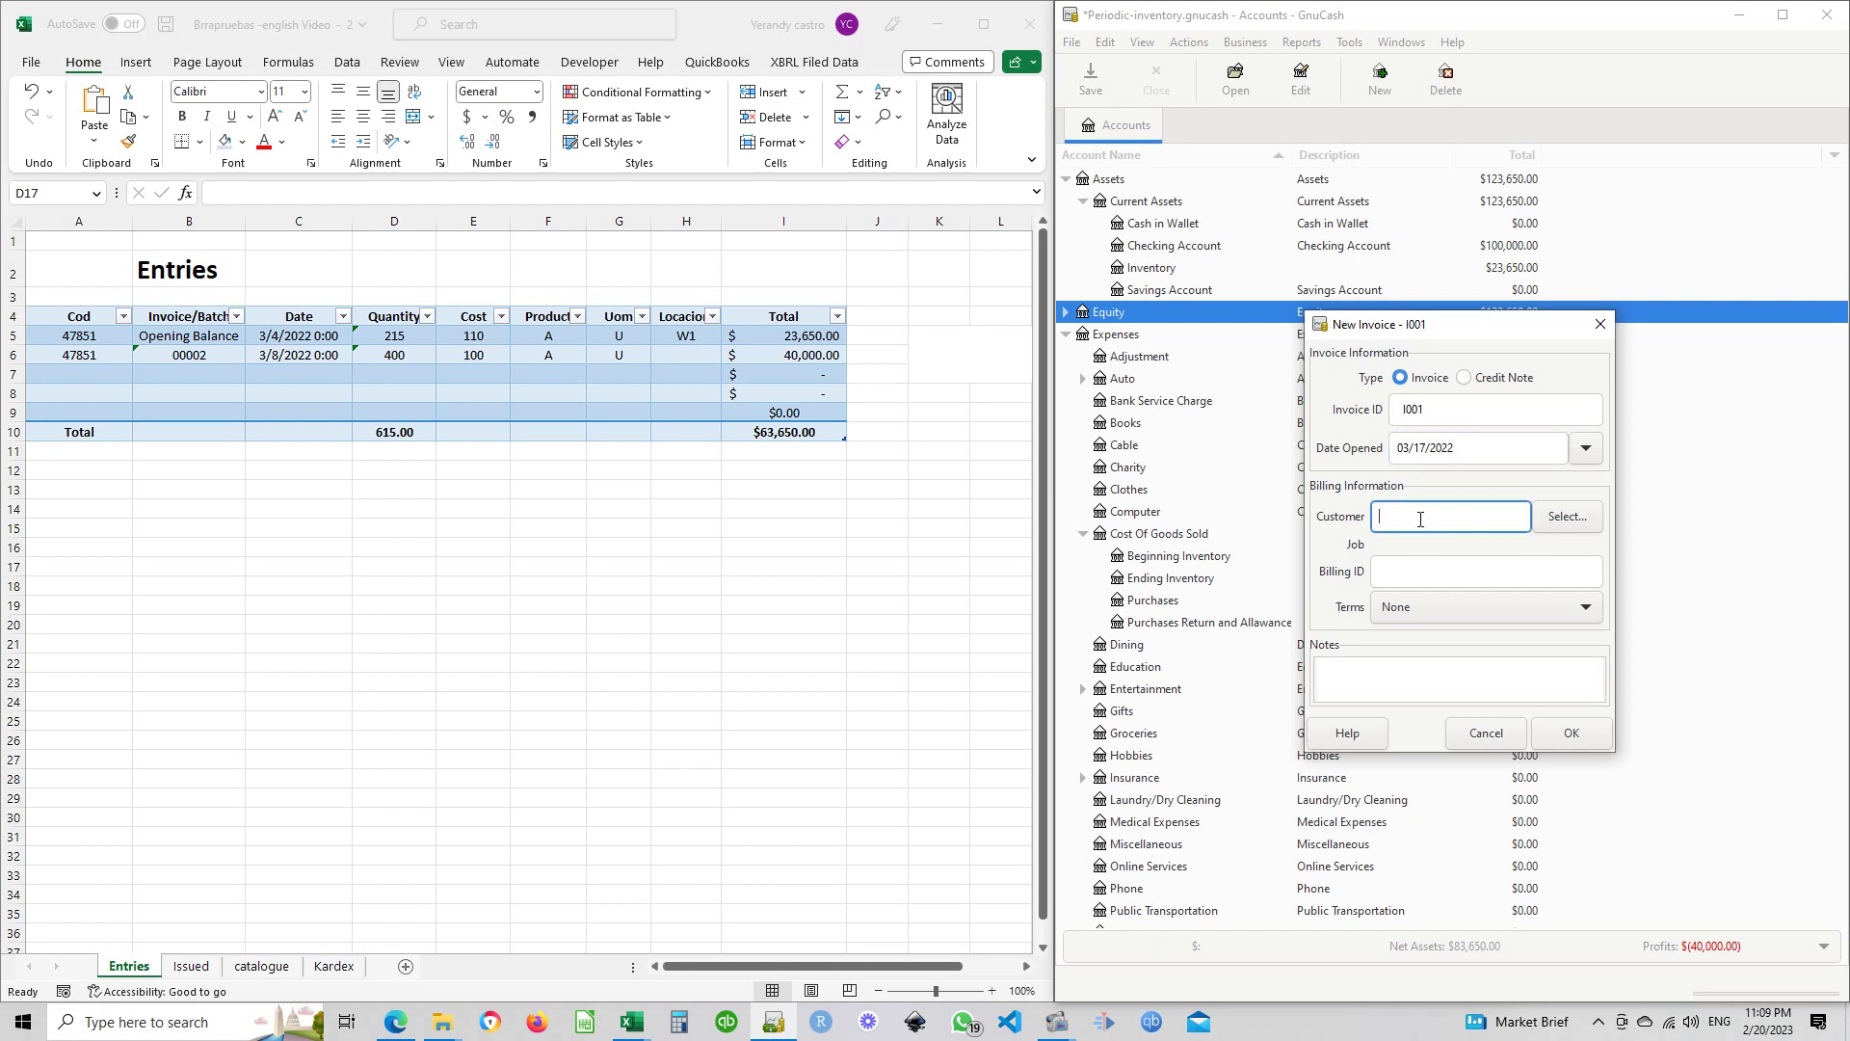
type("C")
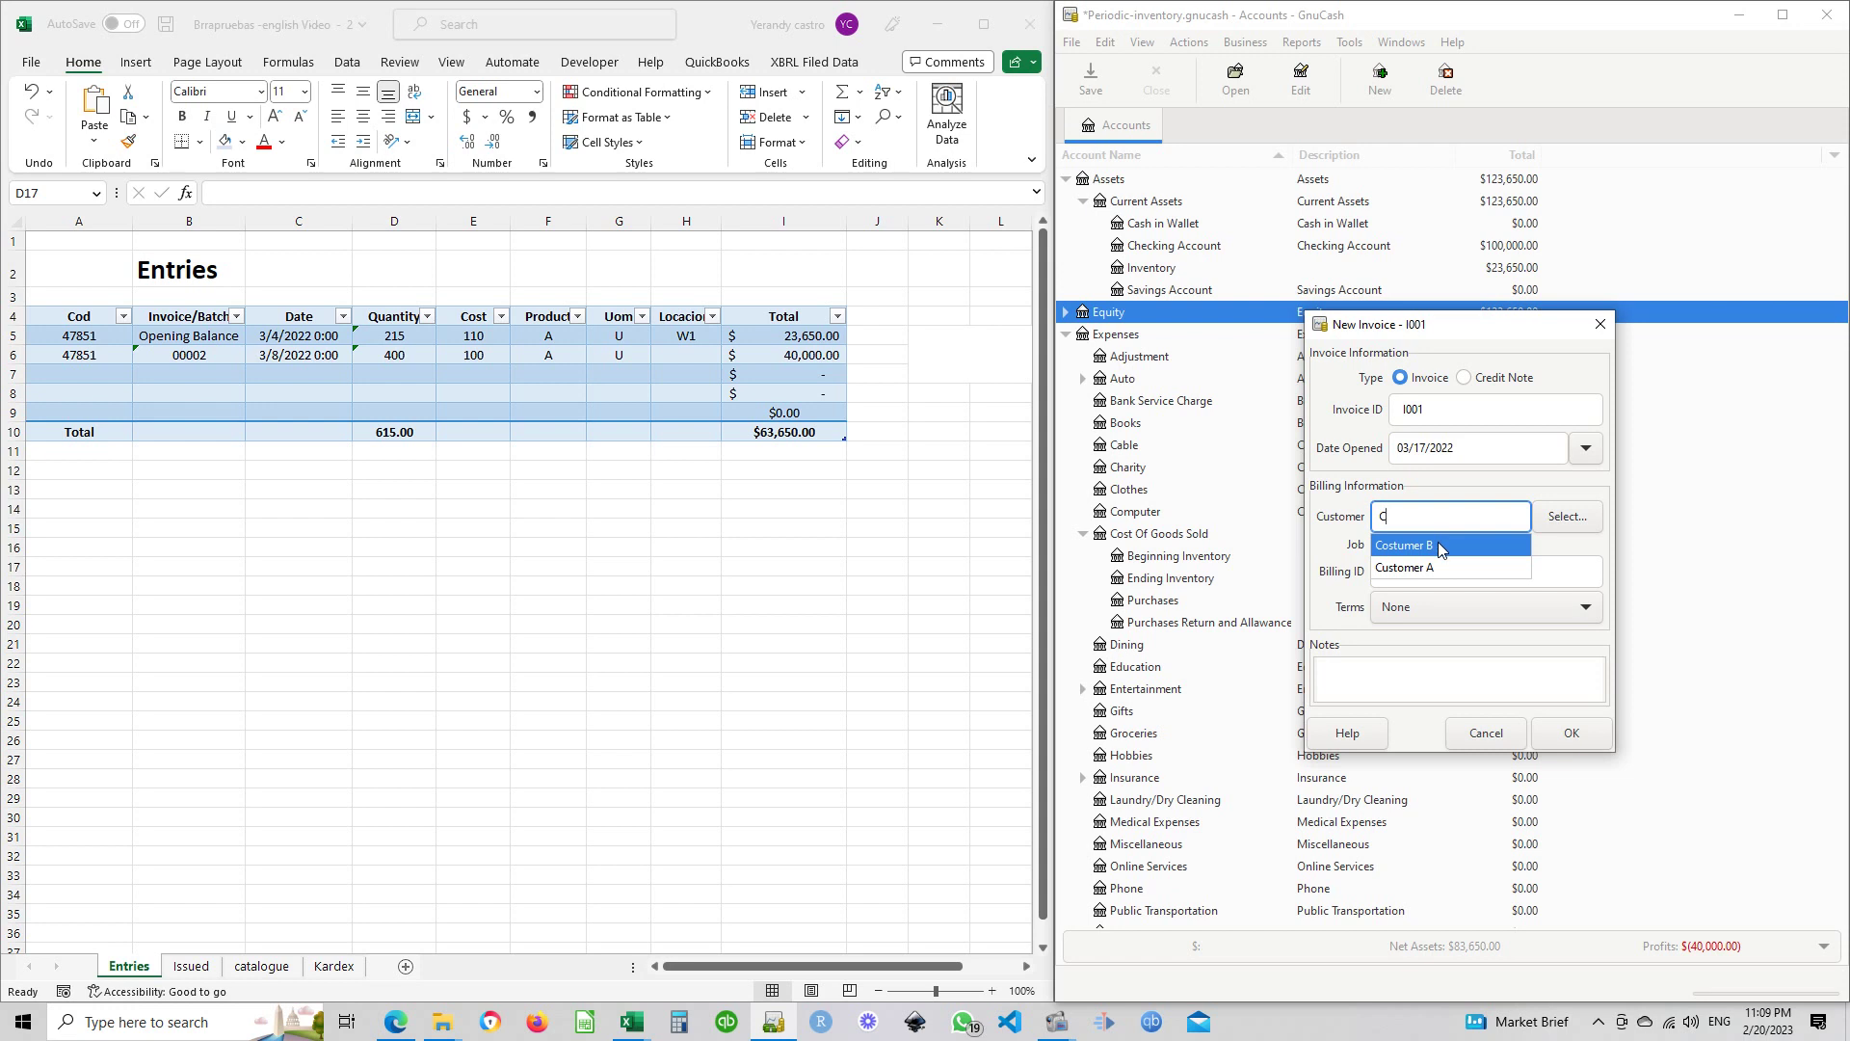
left_click(1441, 548)
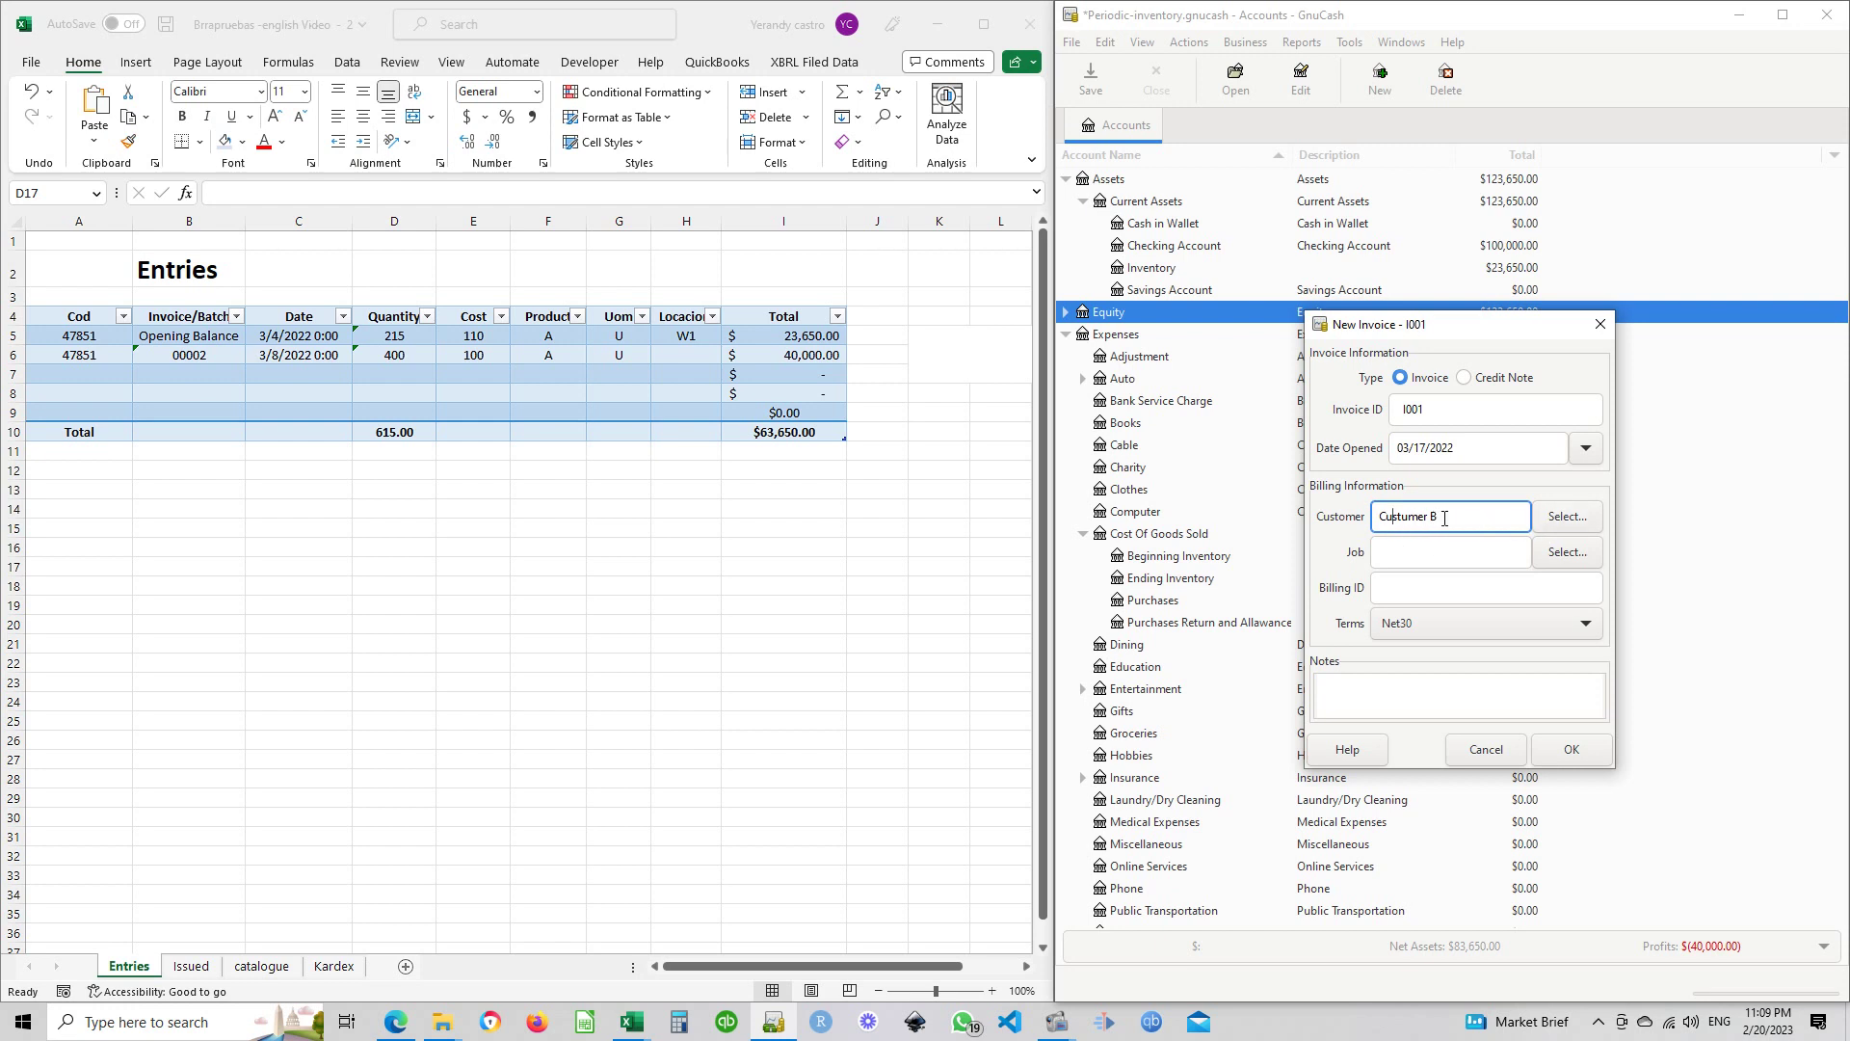
Assign Customer A as the customer of invoice I001 and create the invoice
left_click_drag(1500, 521, 1314, 521)
type("C")
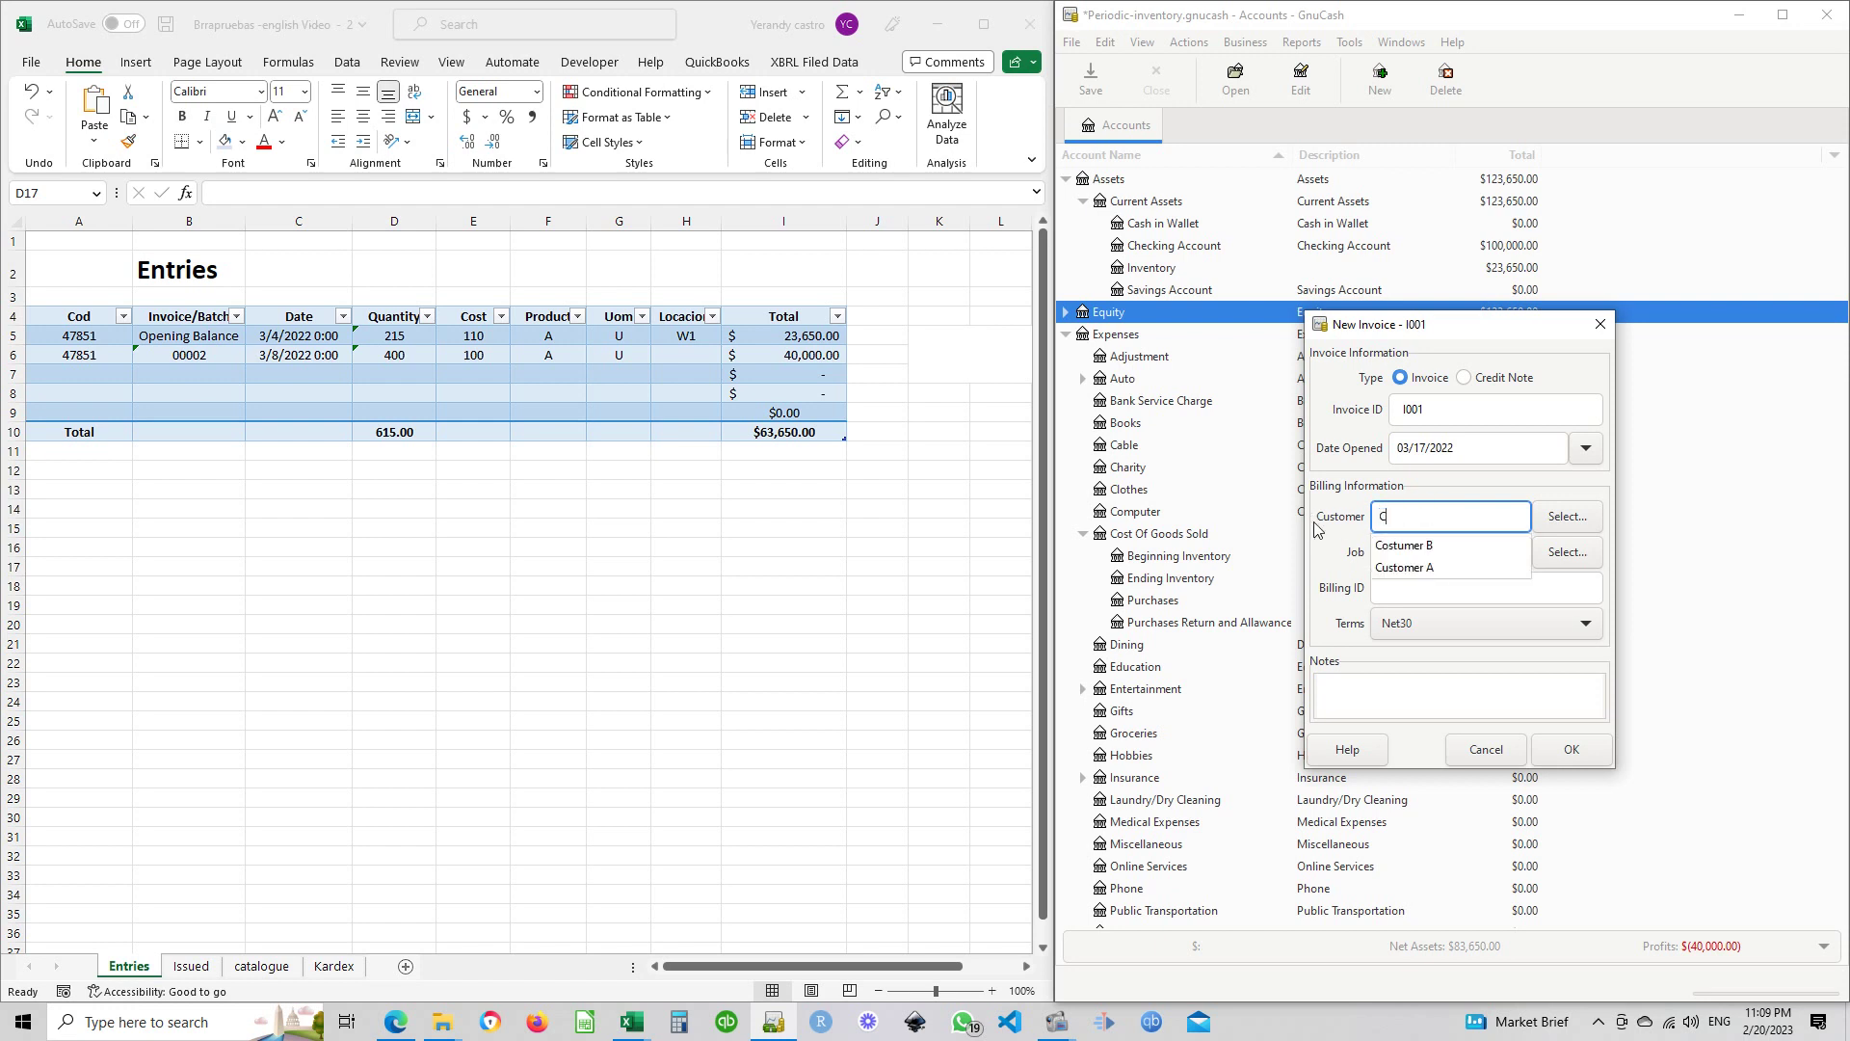
left_click(1391, 569)
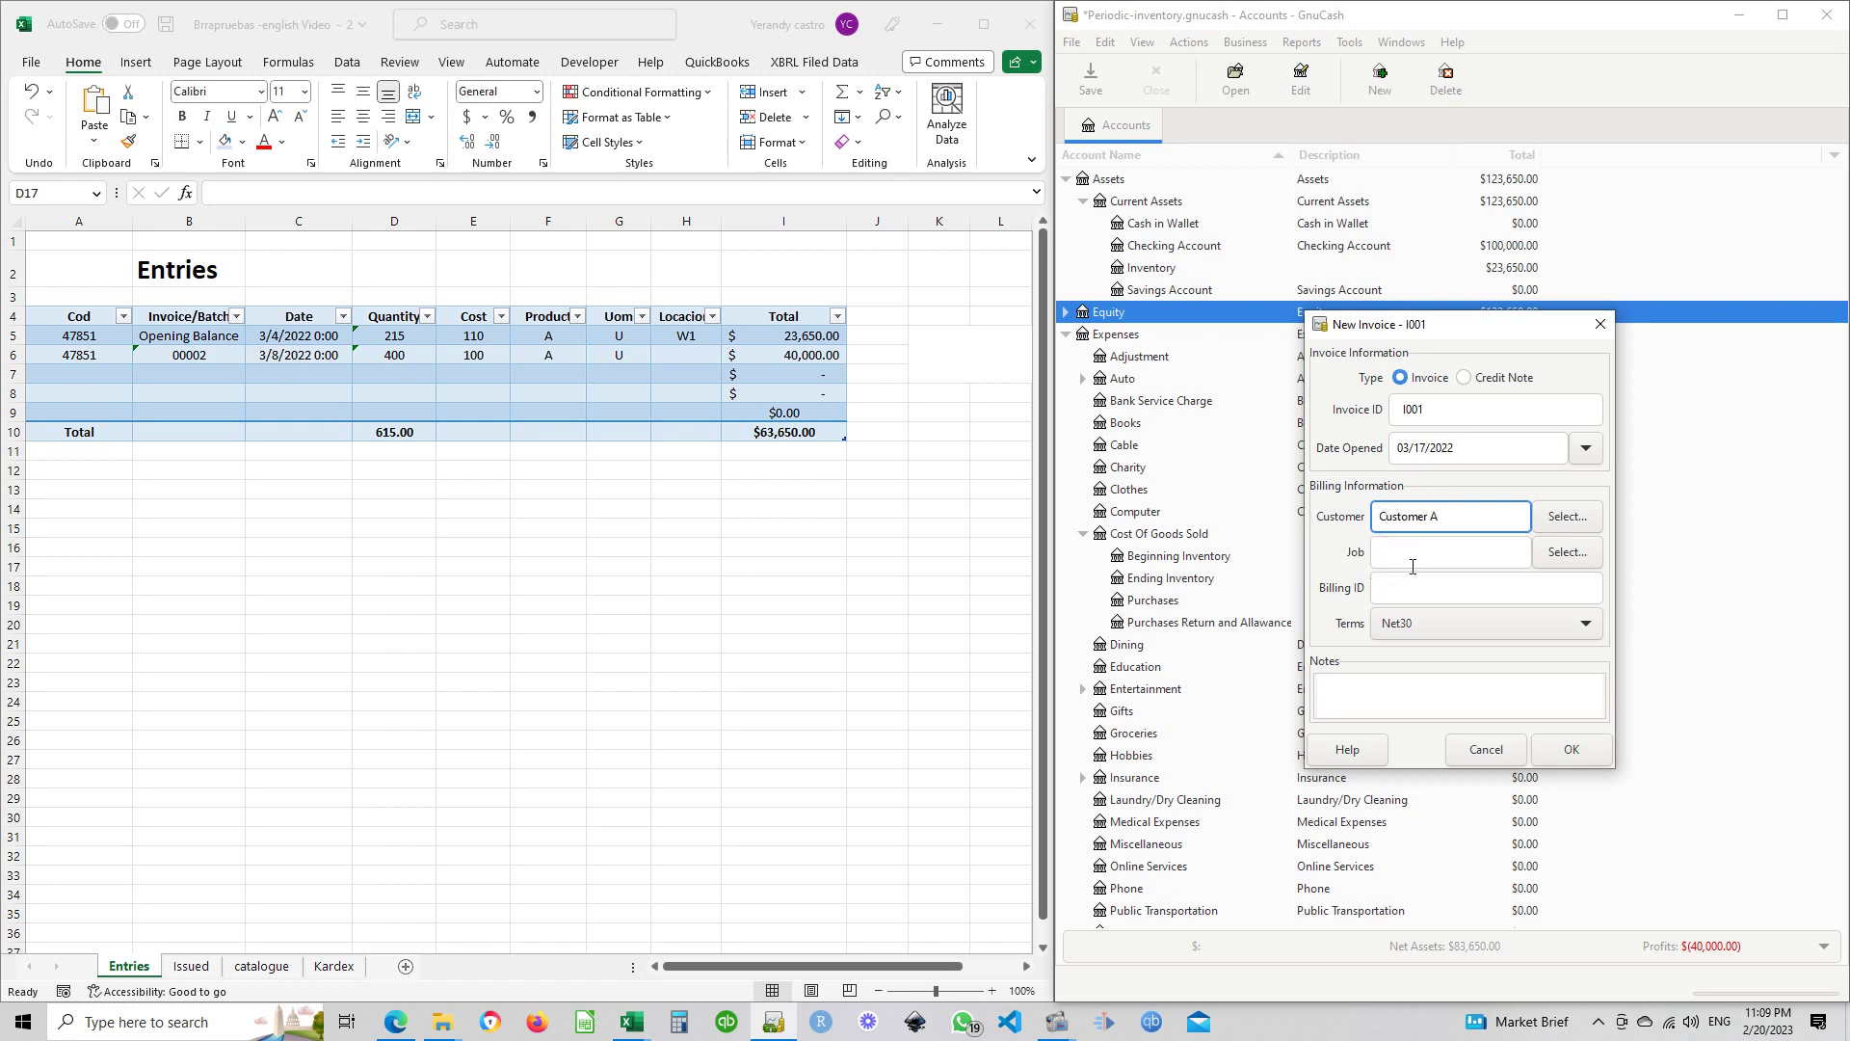
left_click(1566, 750)
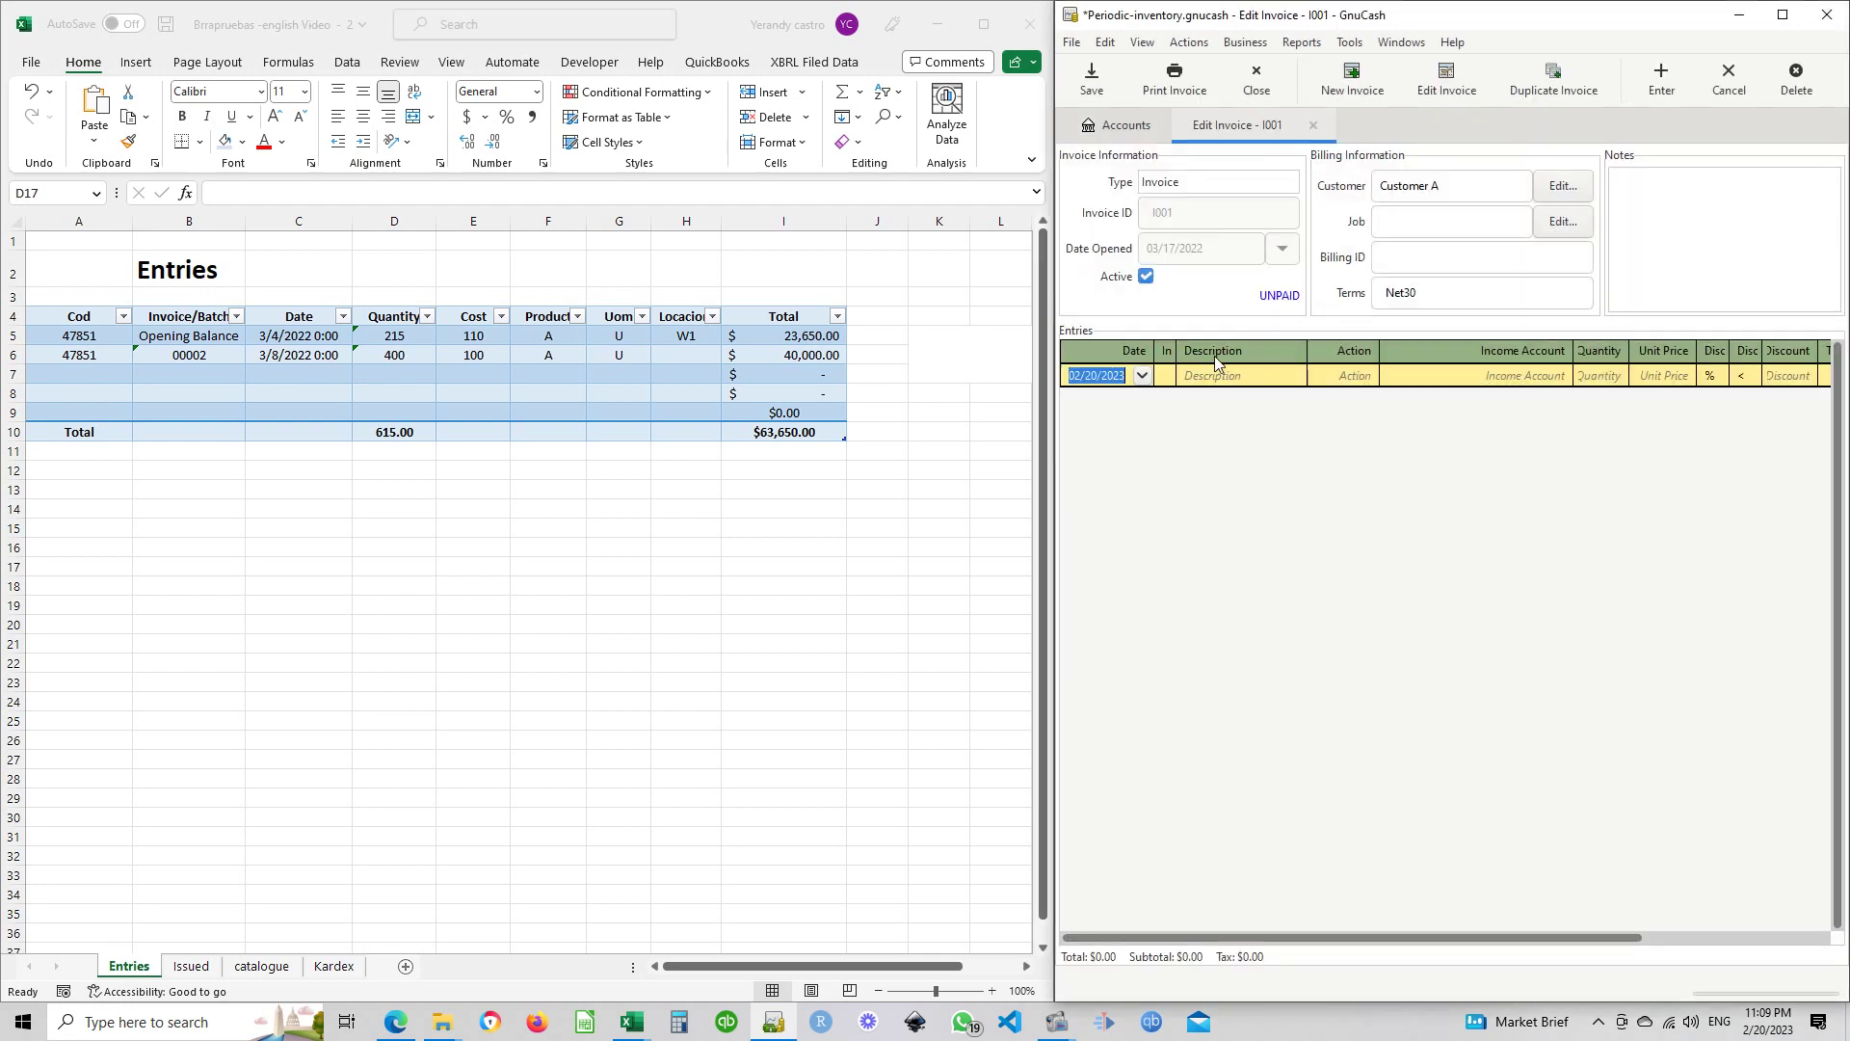
Describe the first invoice line as Sale and open its choice of income accounts
left_click(1235, 378)
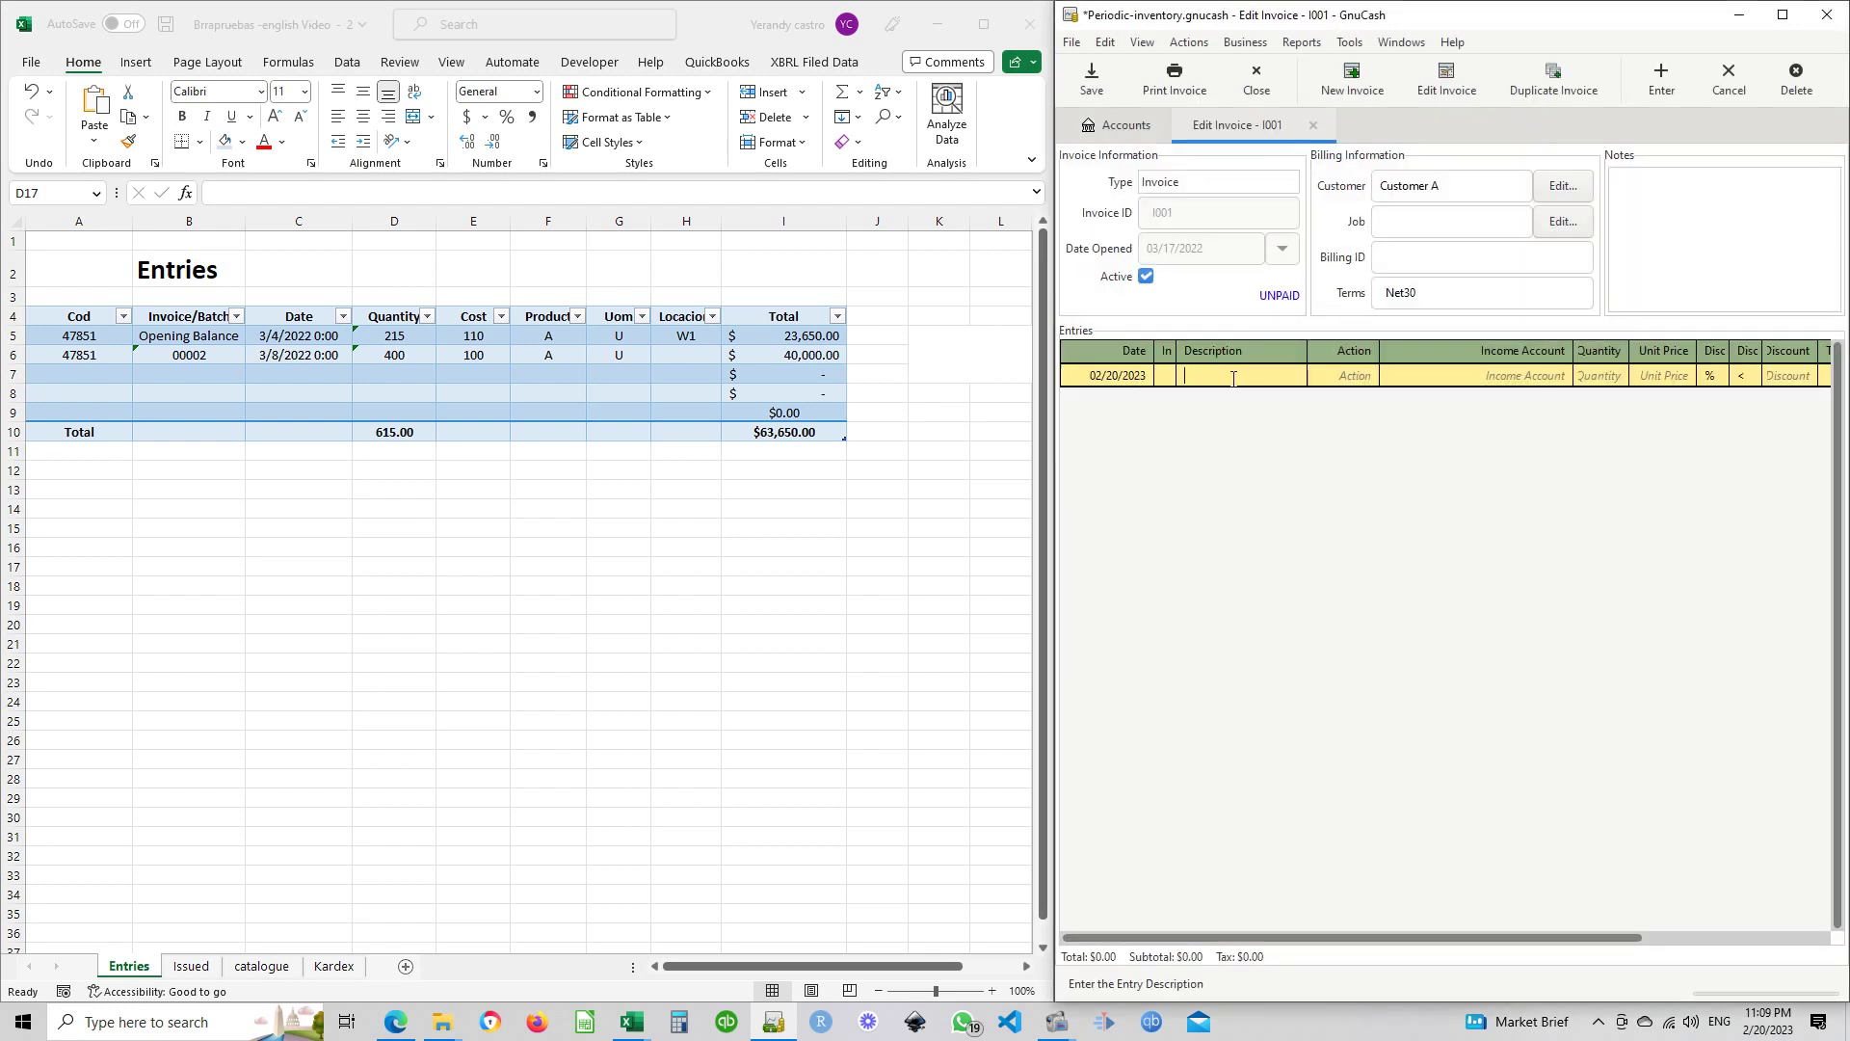
type("Sa")
key("Tab")
key("Tab")
key("Tab")
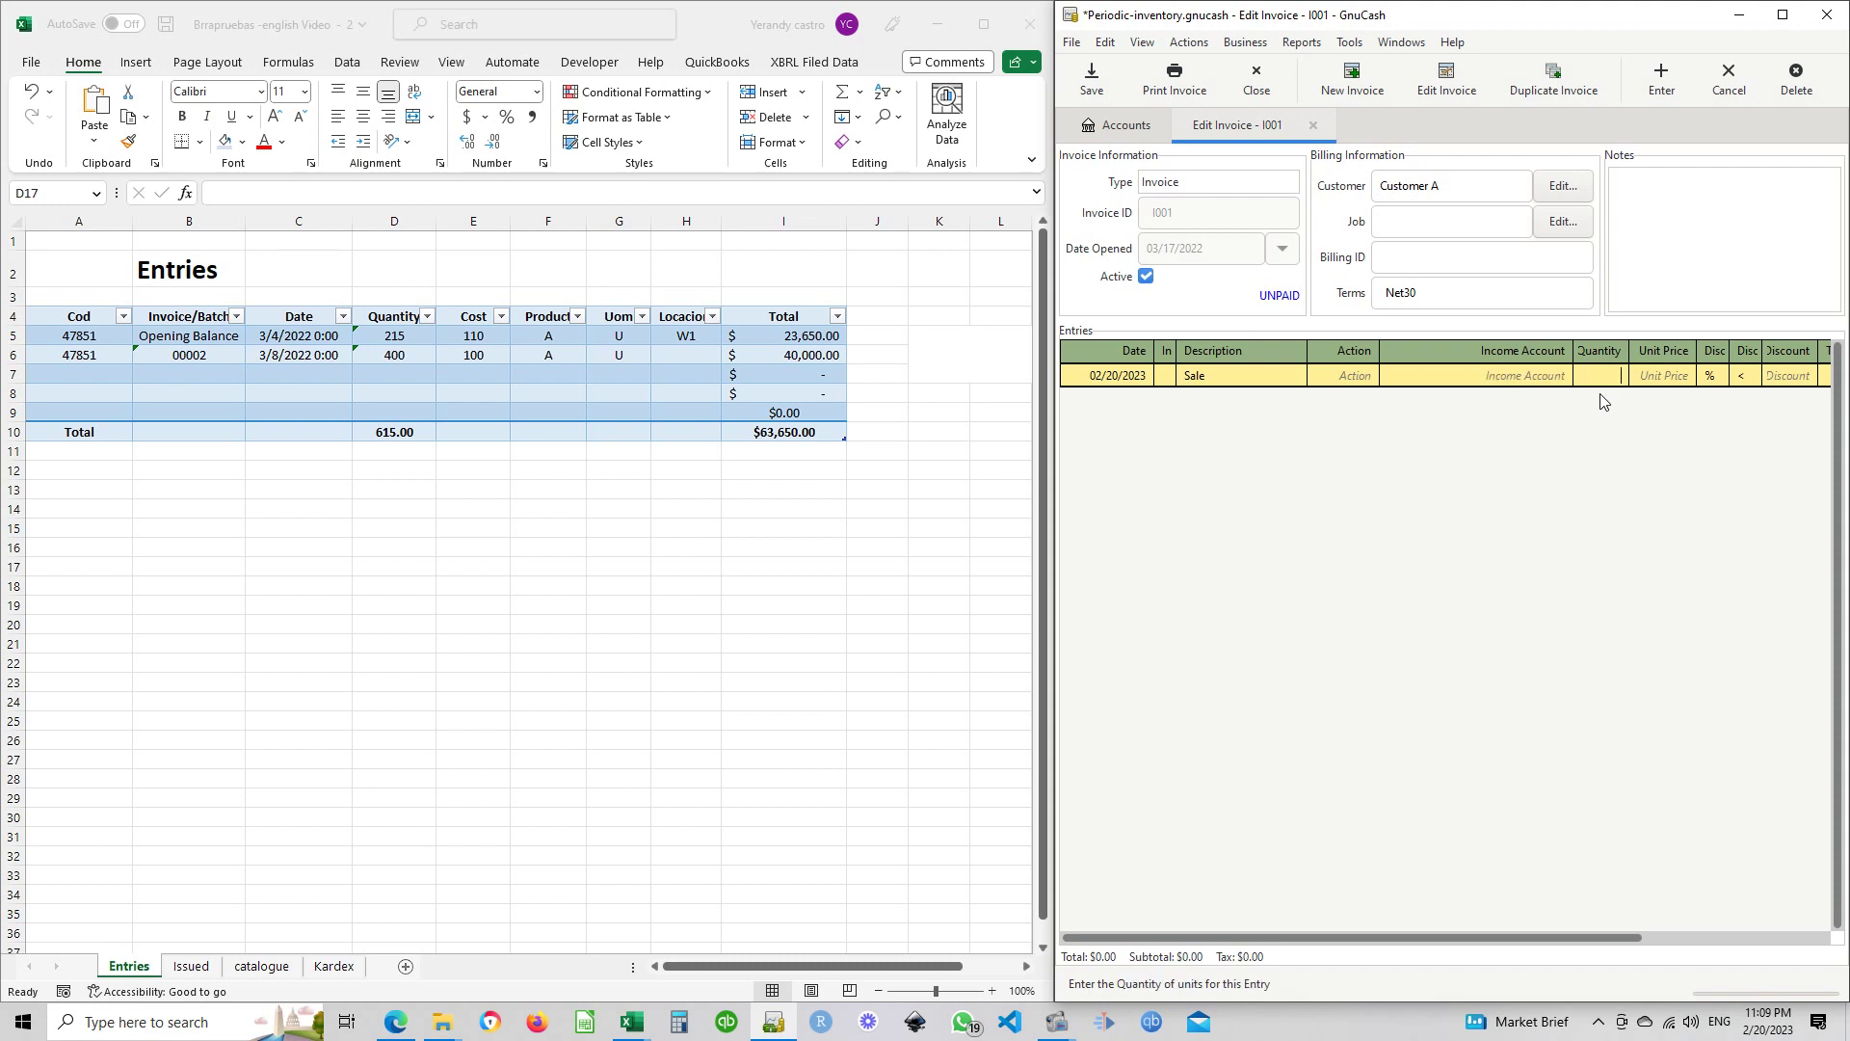
left_click(1550, 380)
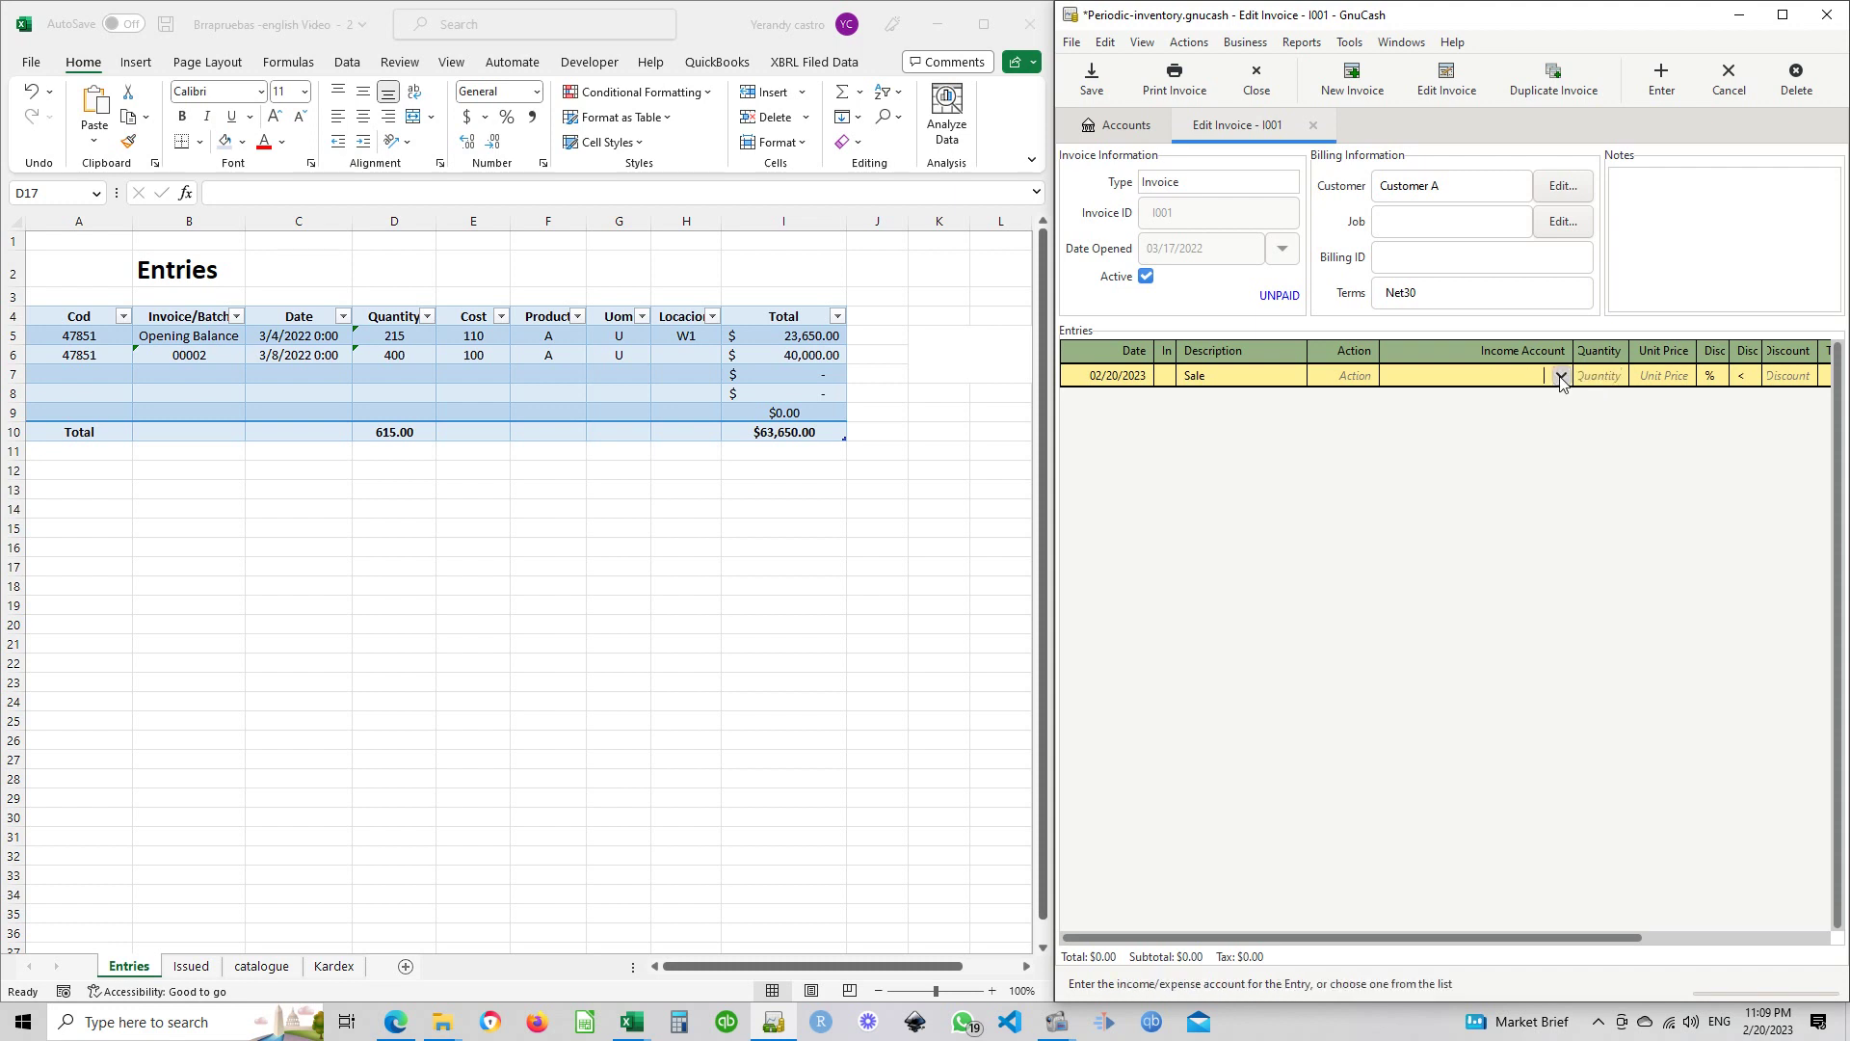
left_click(1561, 377)
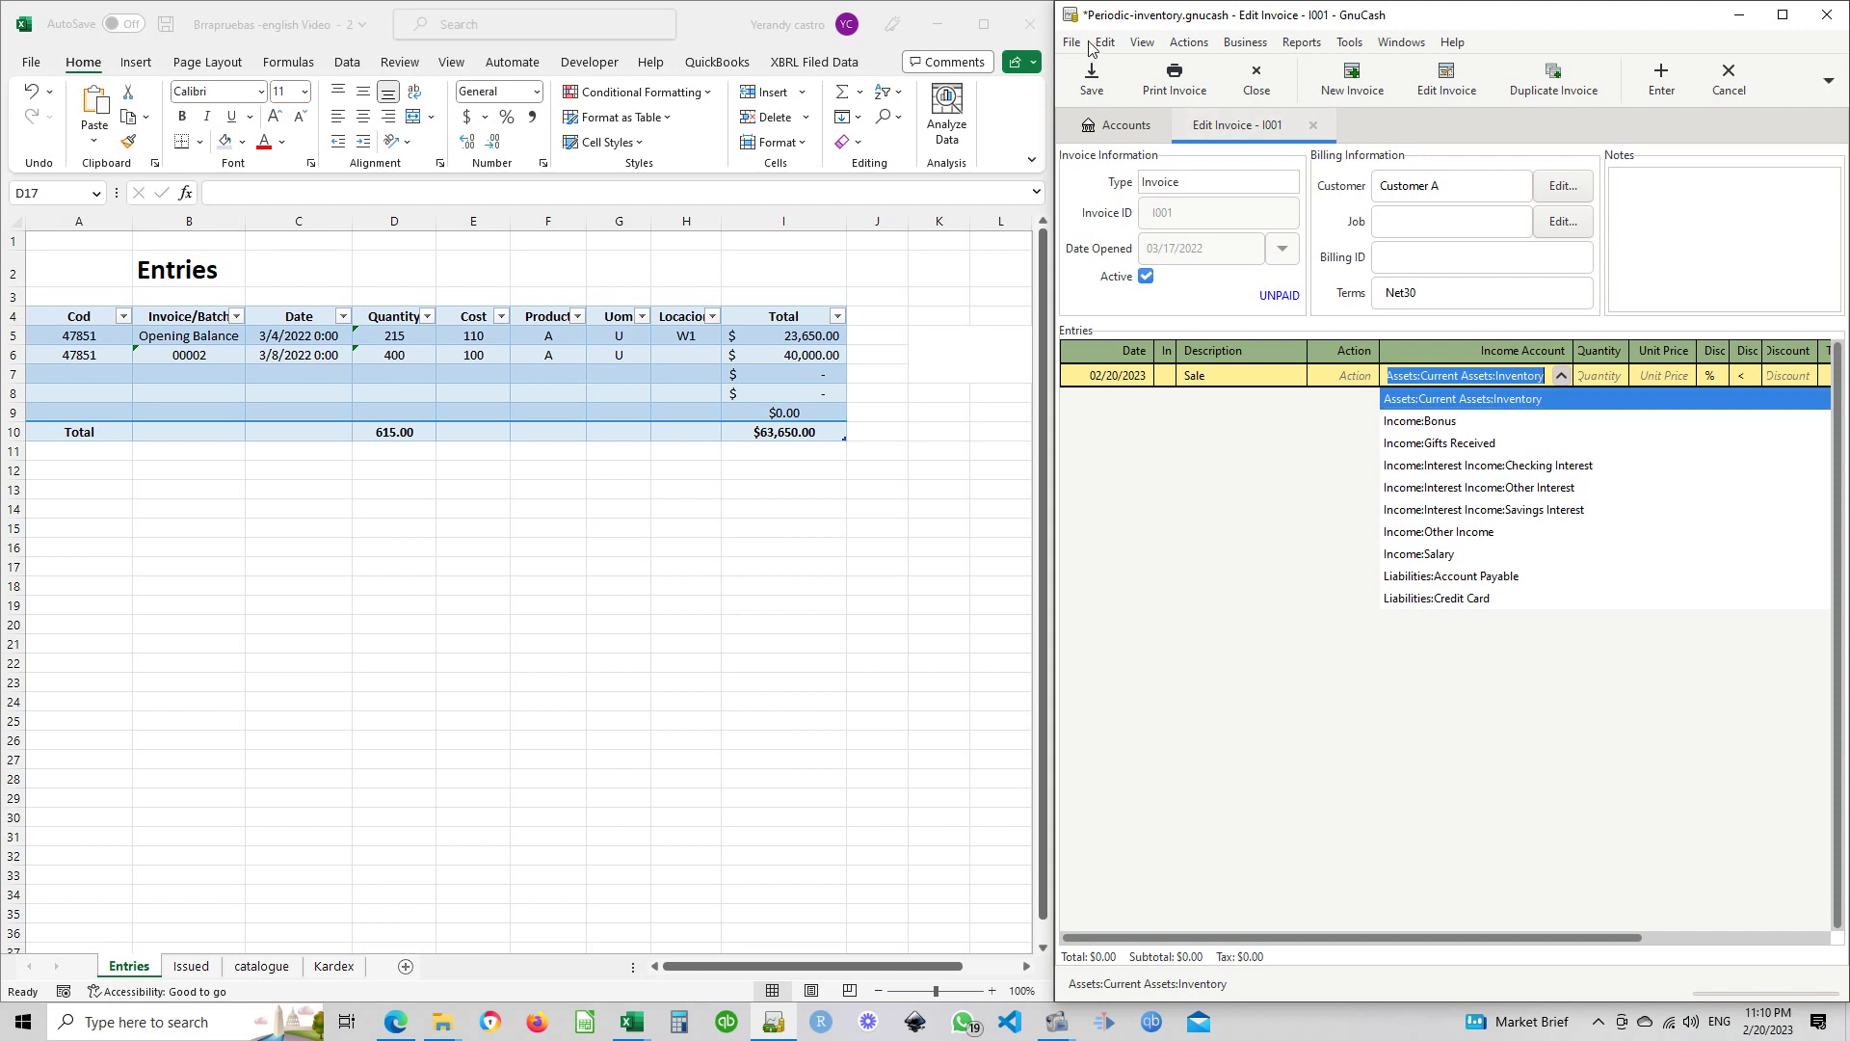
Create a new account named Sales under the Income account in the chart of accounts
left_click(1118, 126)
scroll(1239, 764, "down", 4)
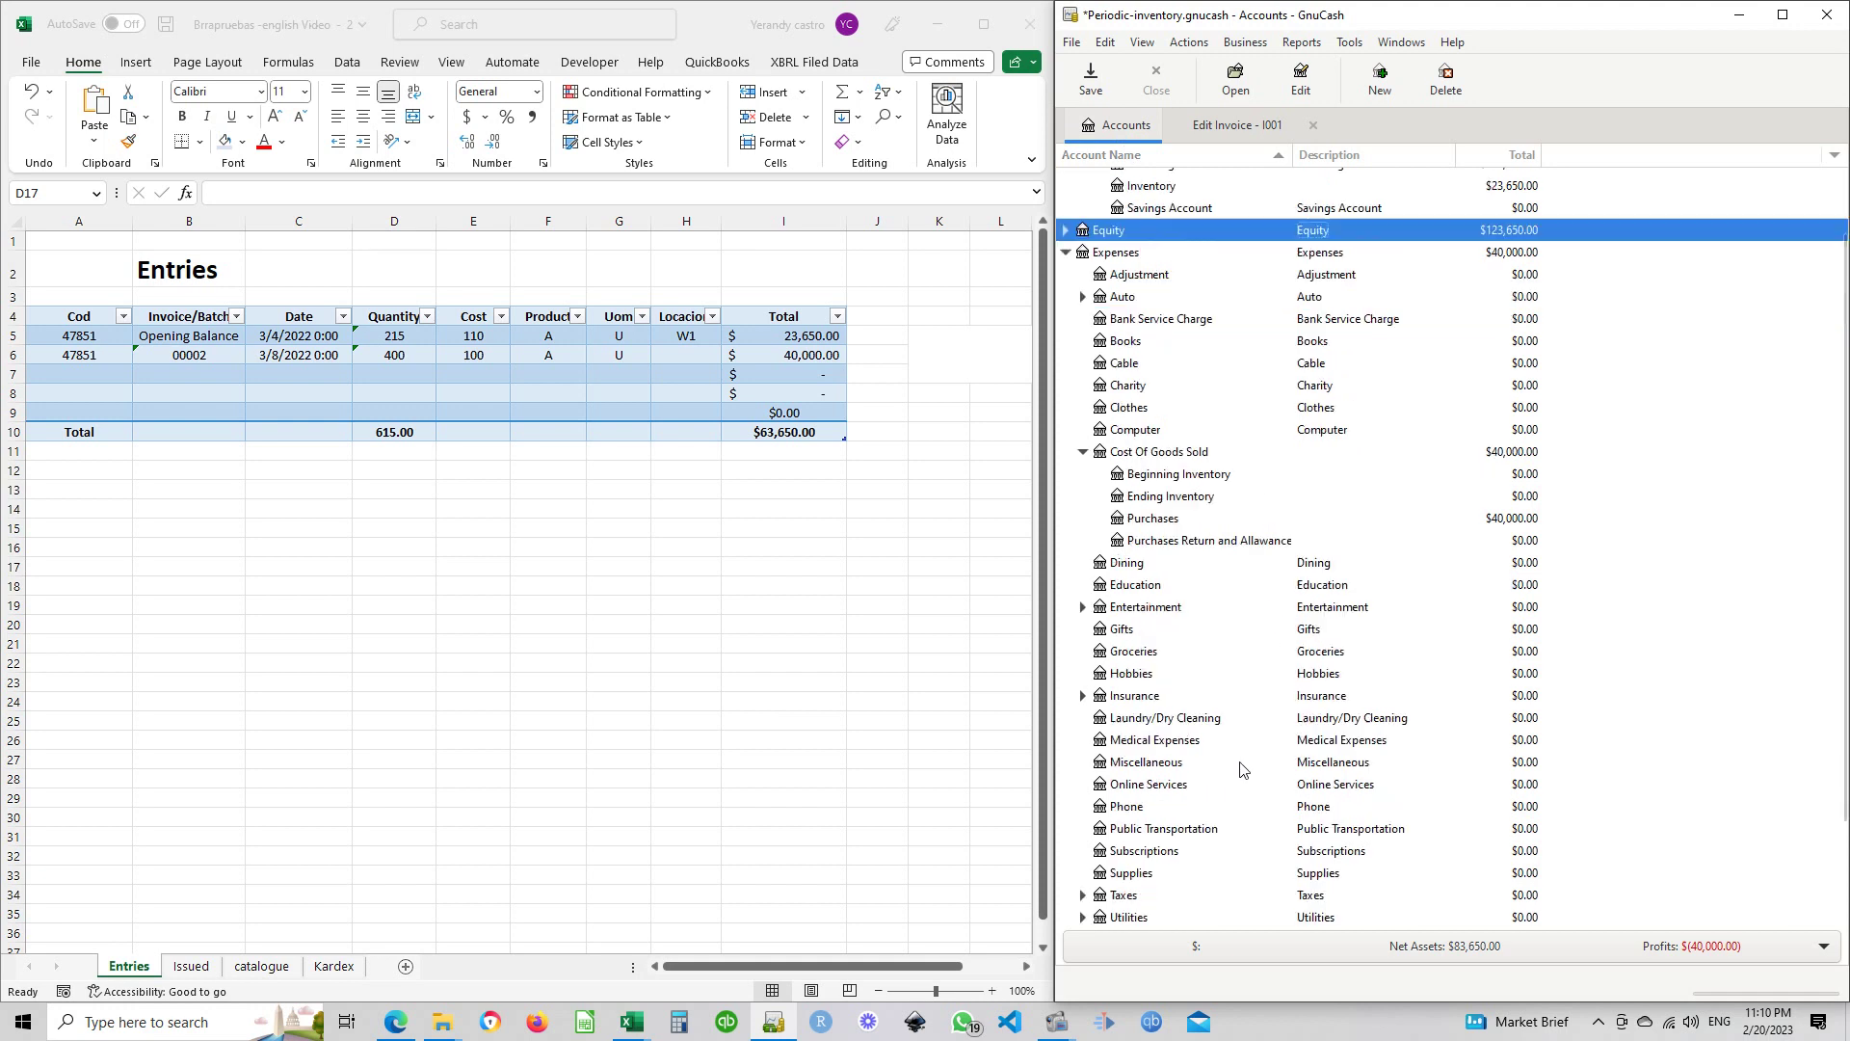
left_click(1066, 829)
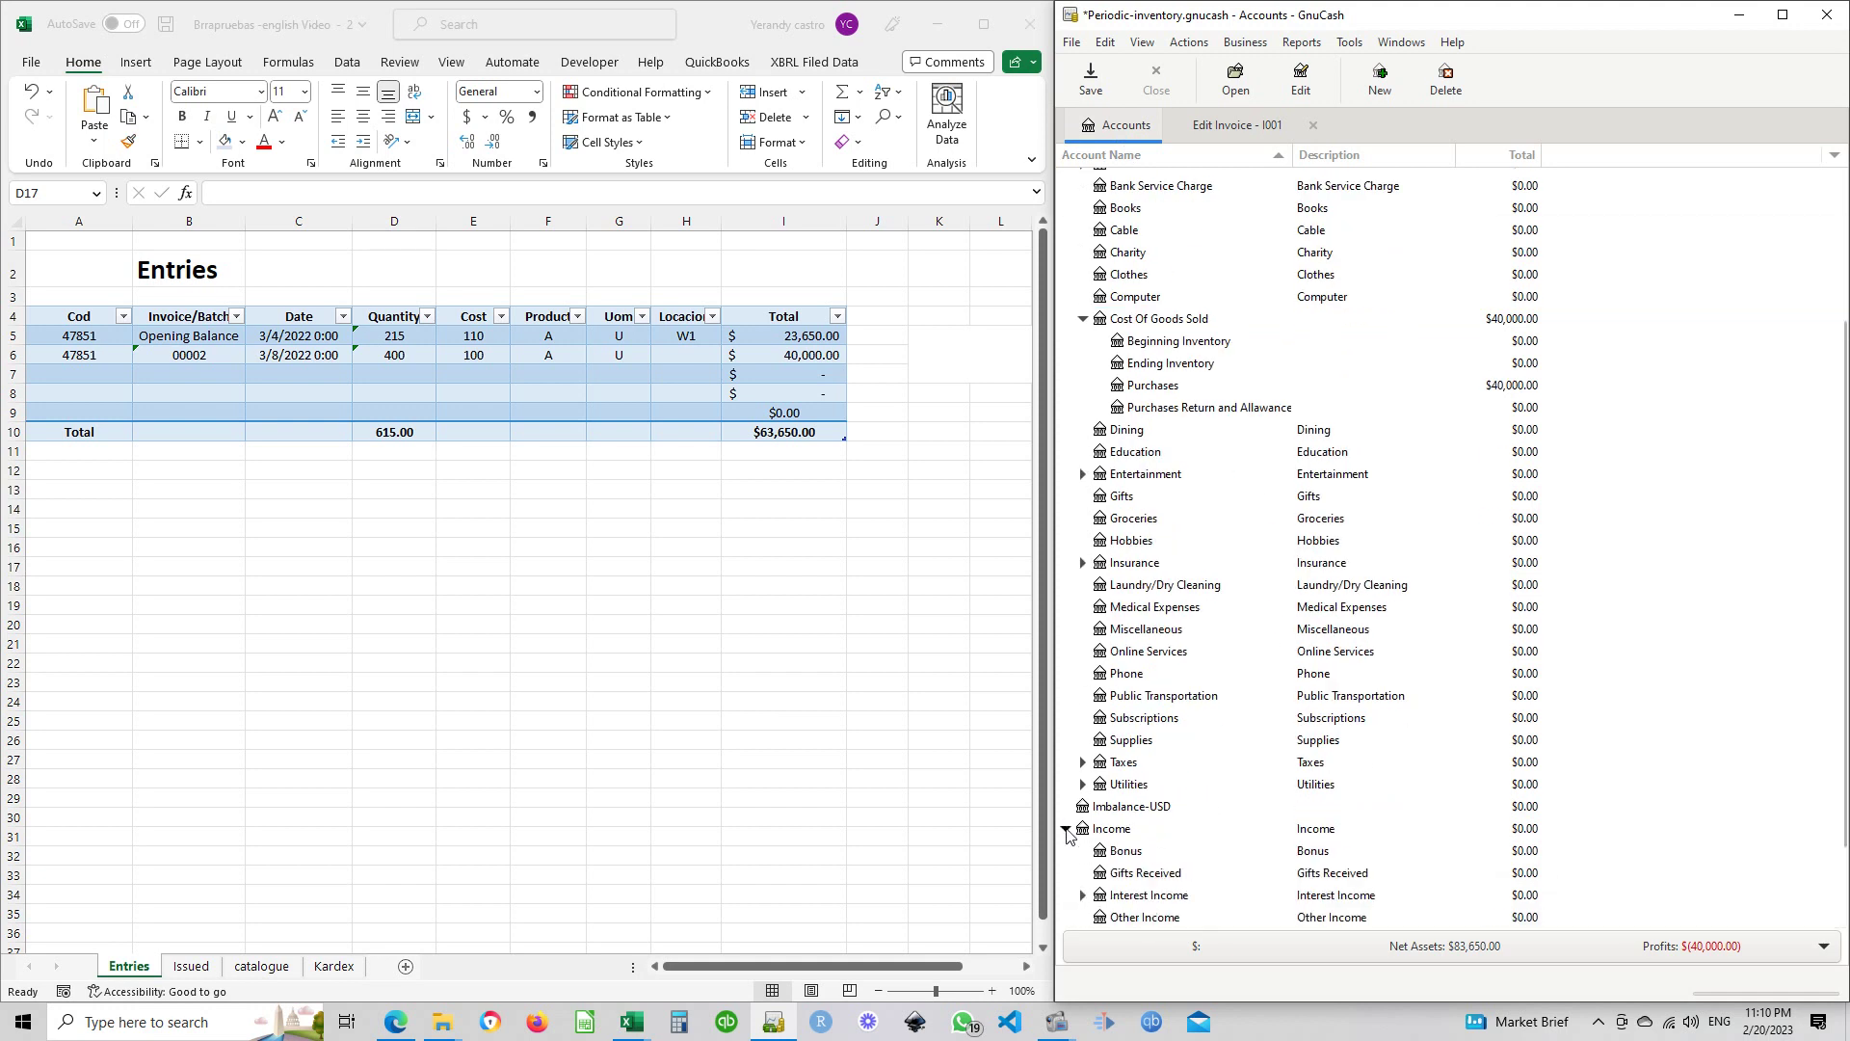
scroll(1152, 882, "down", 2)
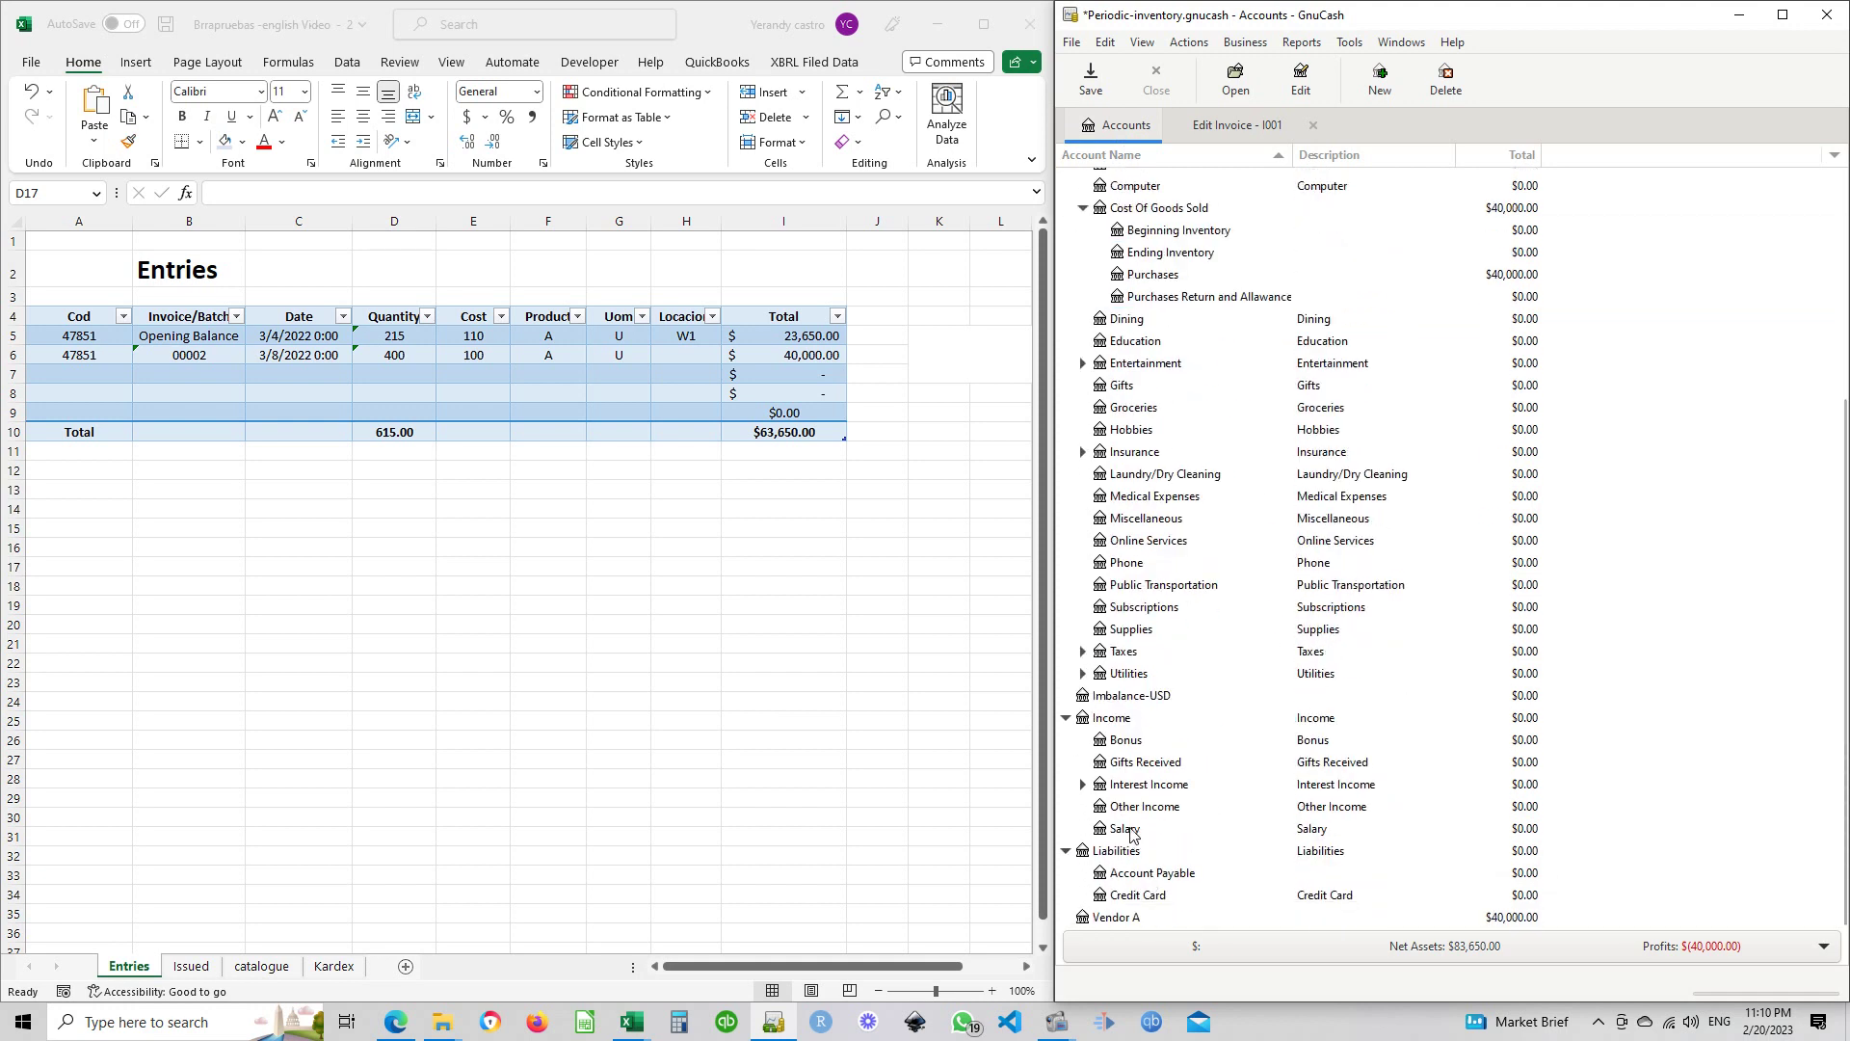
right_click(1114, 719)
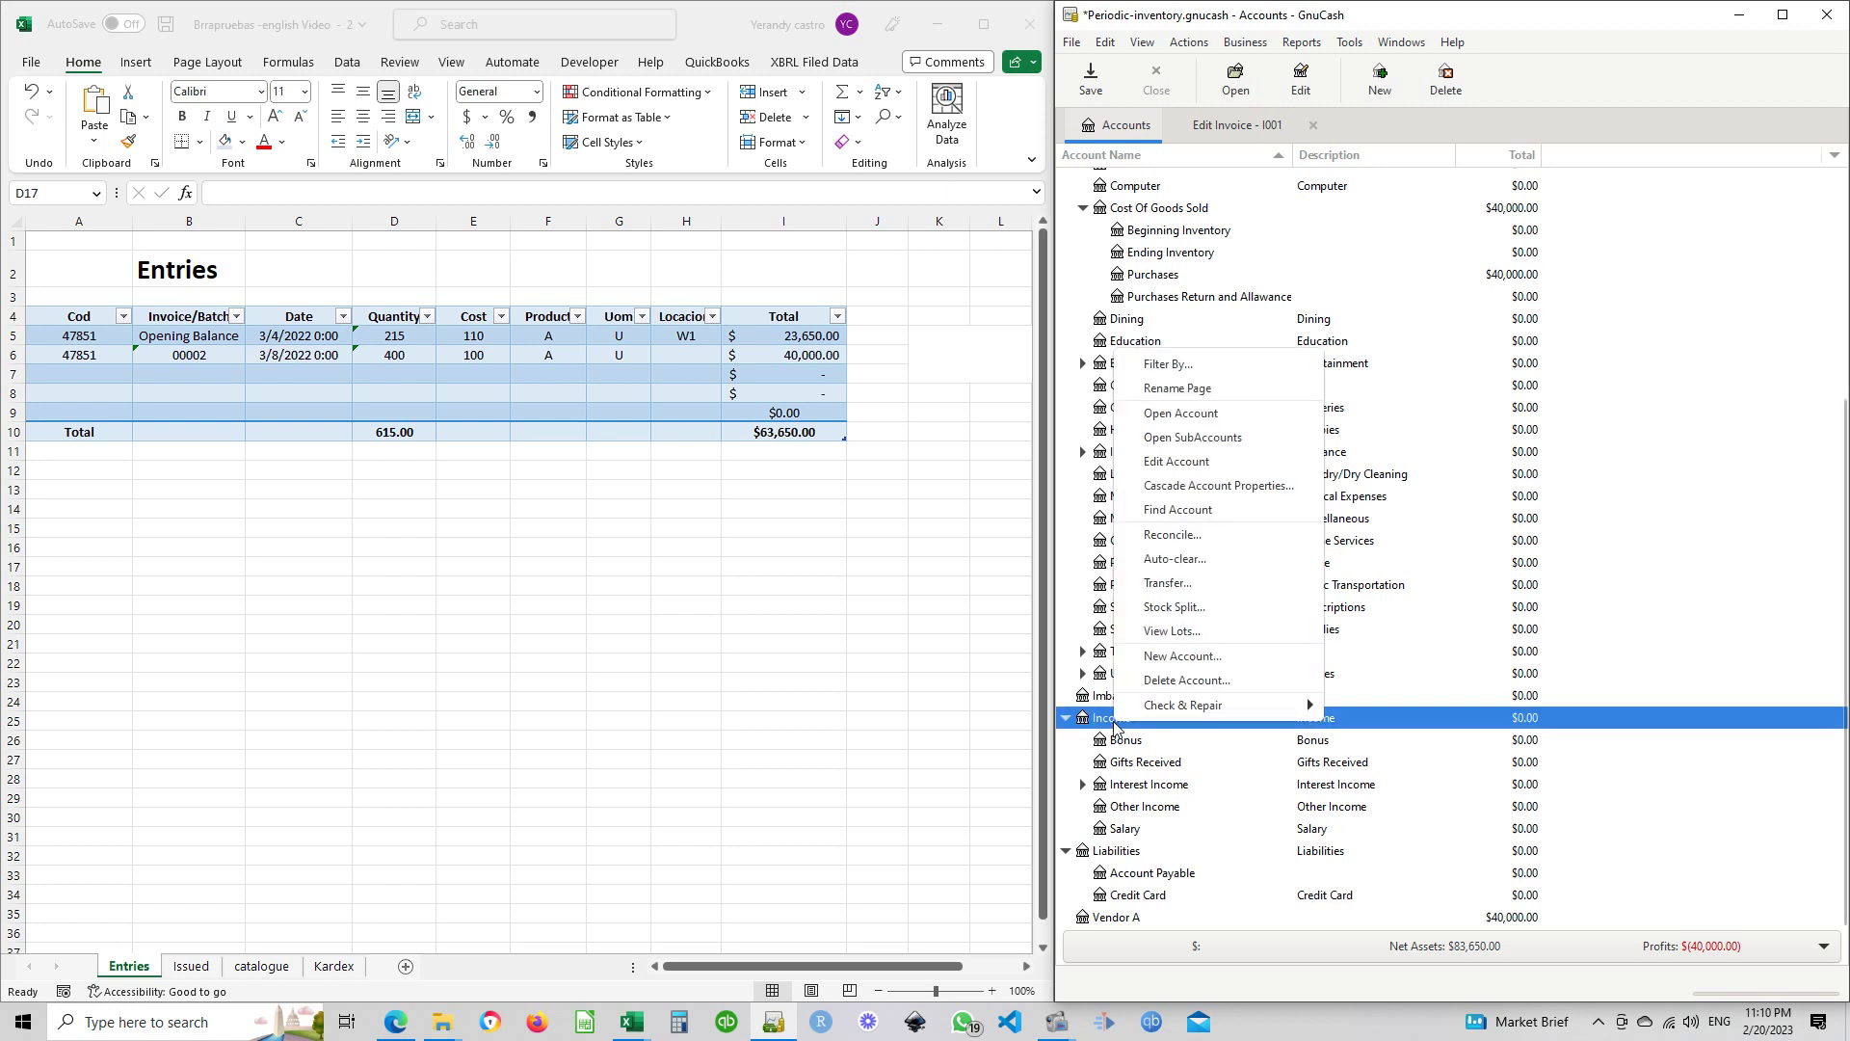
left_click(1223, 657)
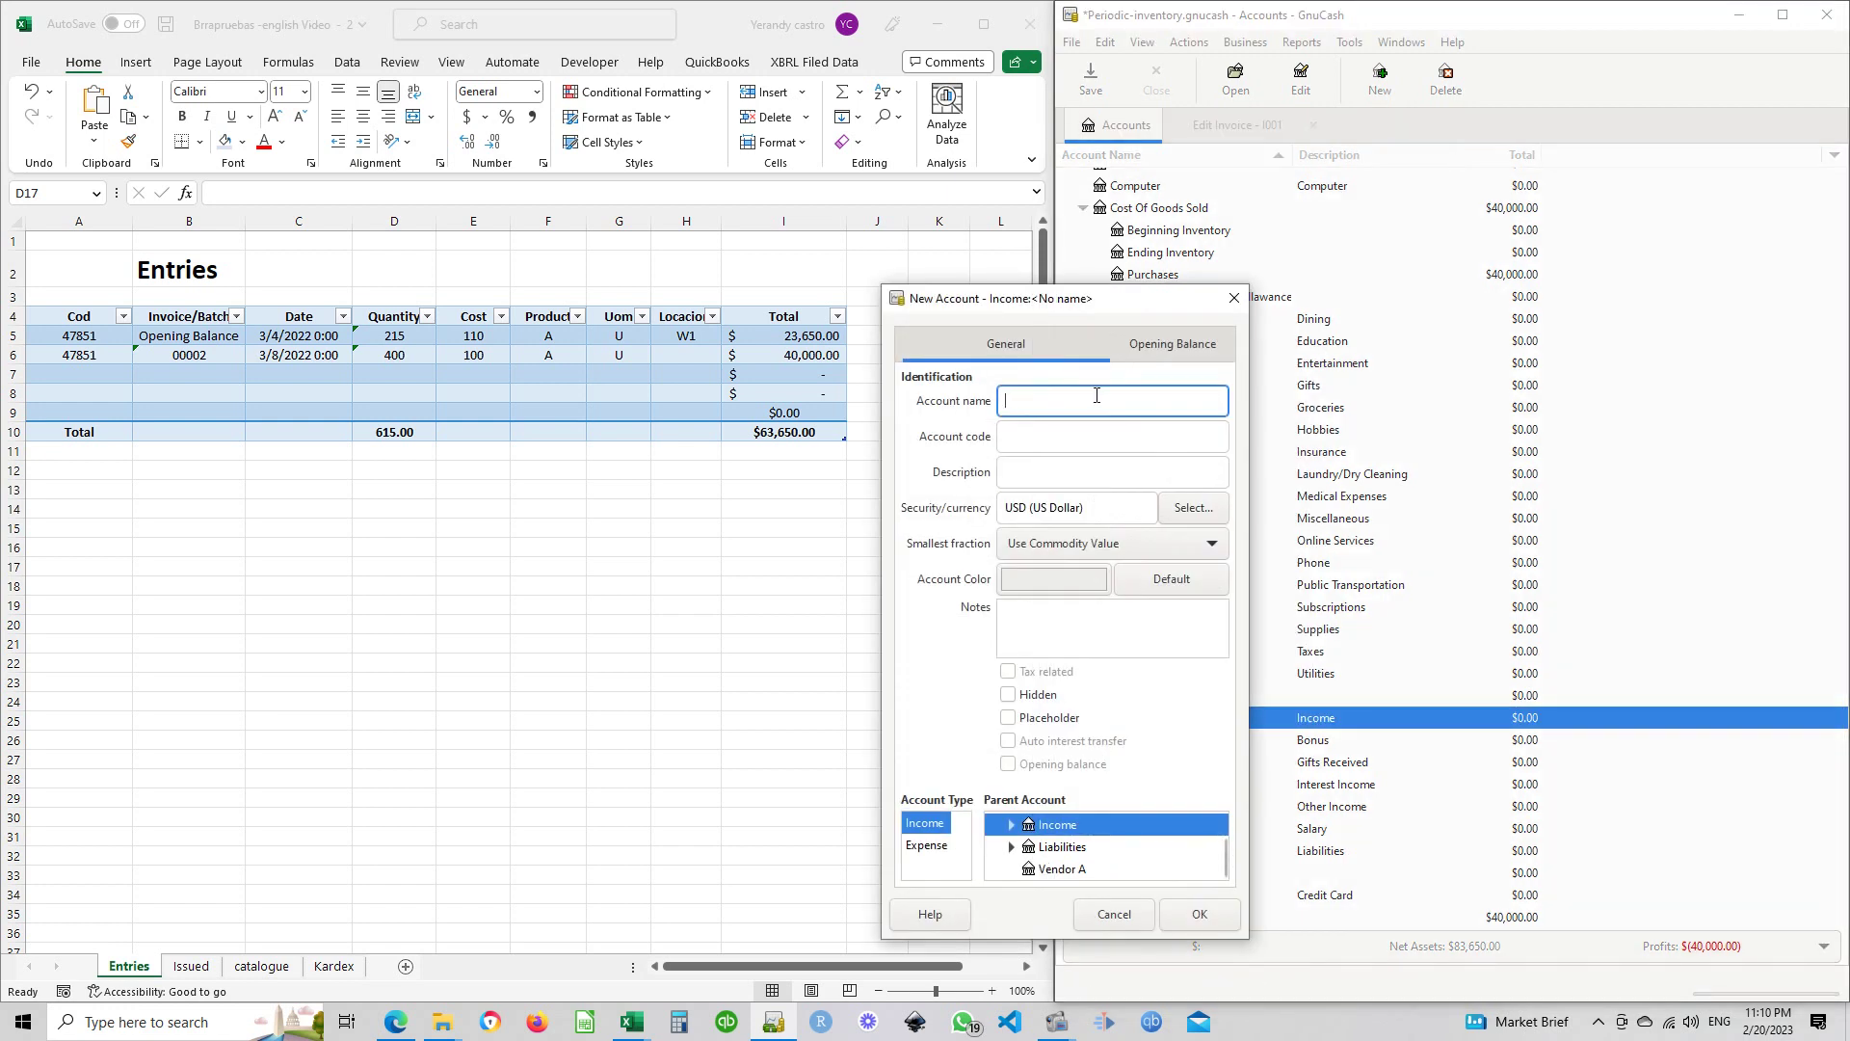
type("Sales")
left_click(1197, 913)
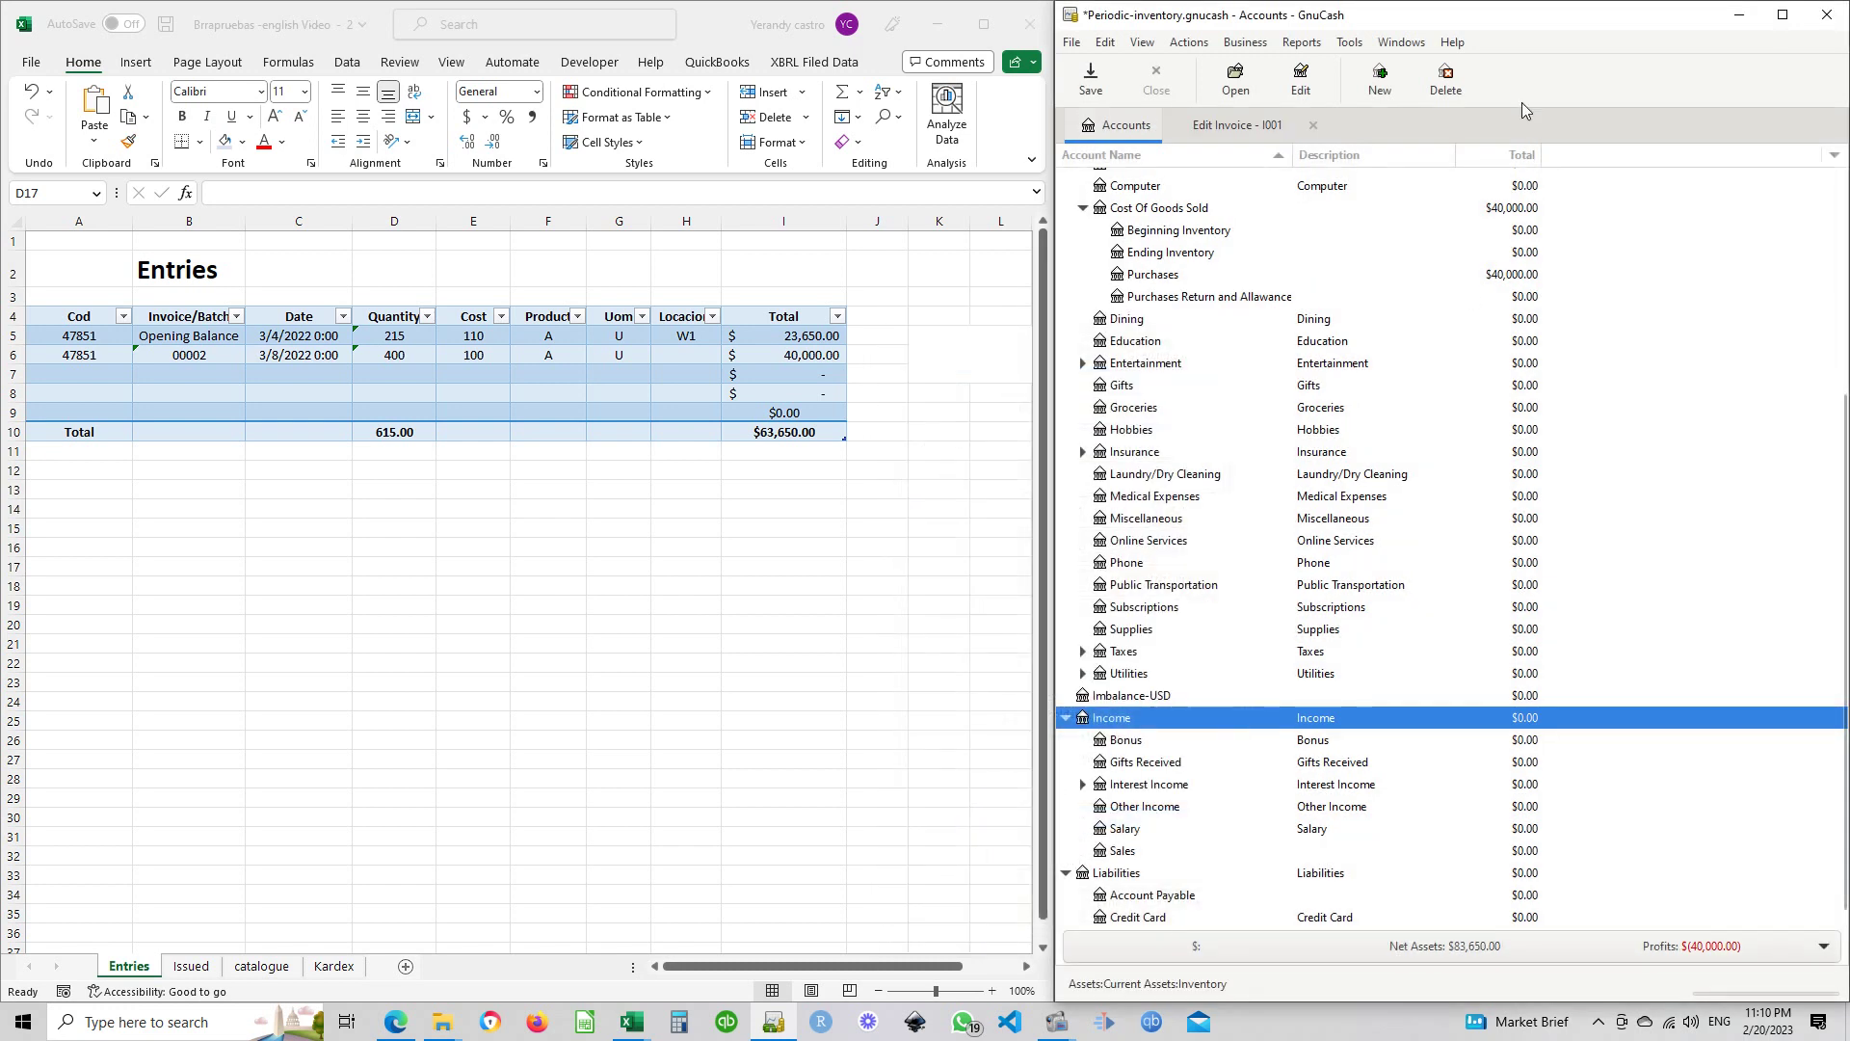
Set the income account of invoice I001's Sale line to Income:Sales and its quantity to 590
left_click(1253, 125)
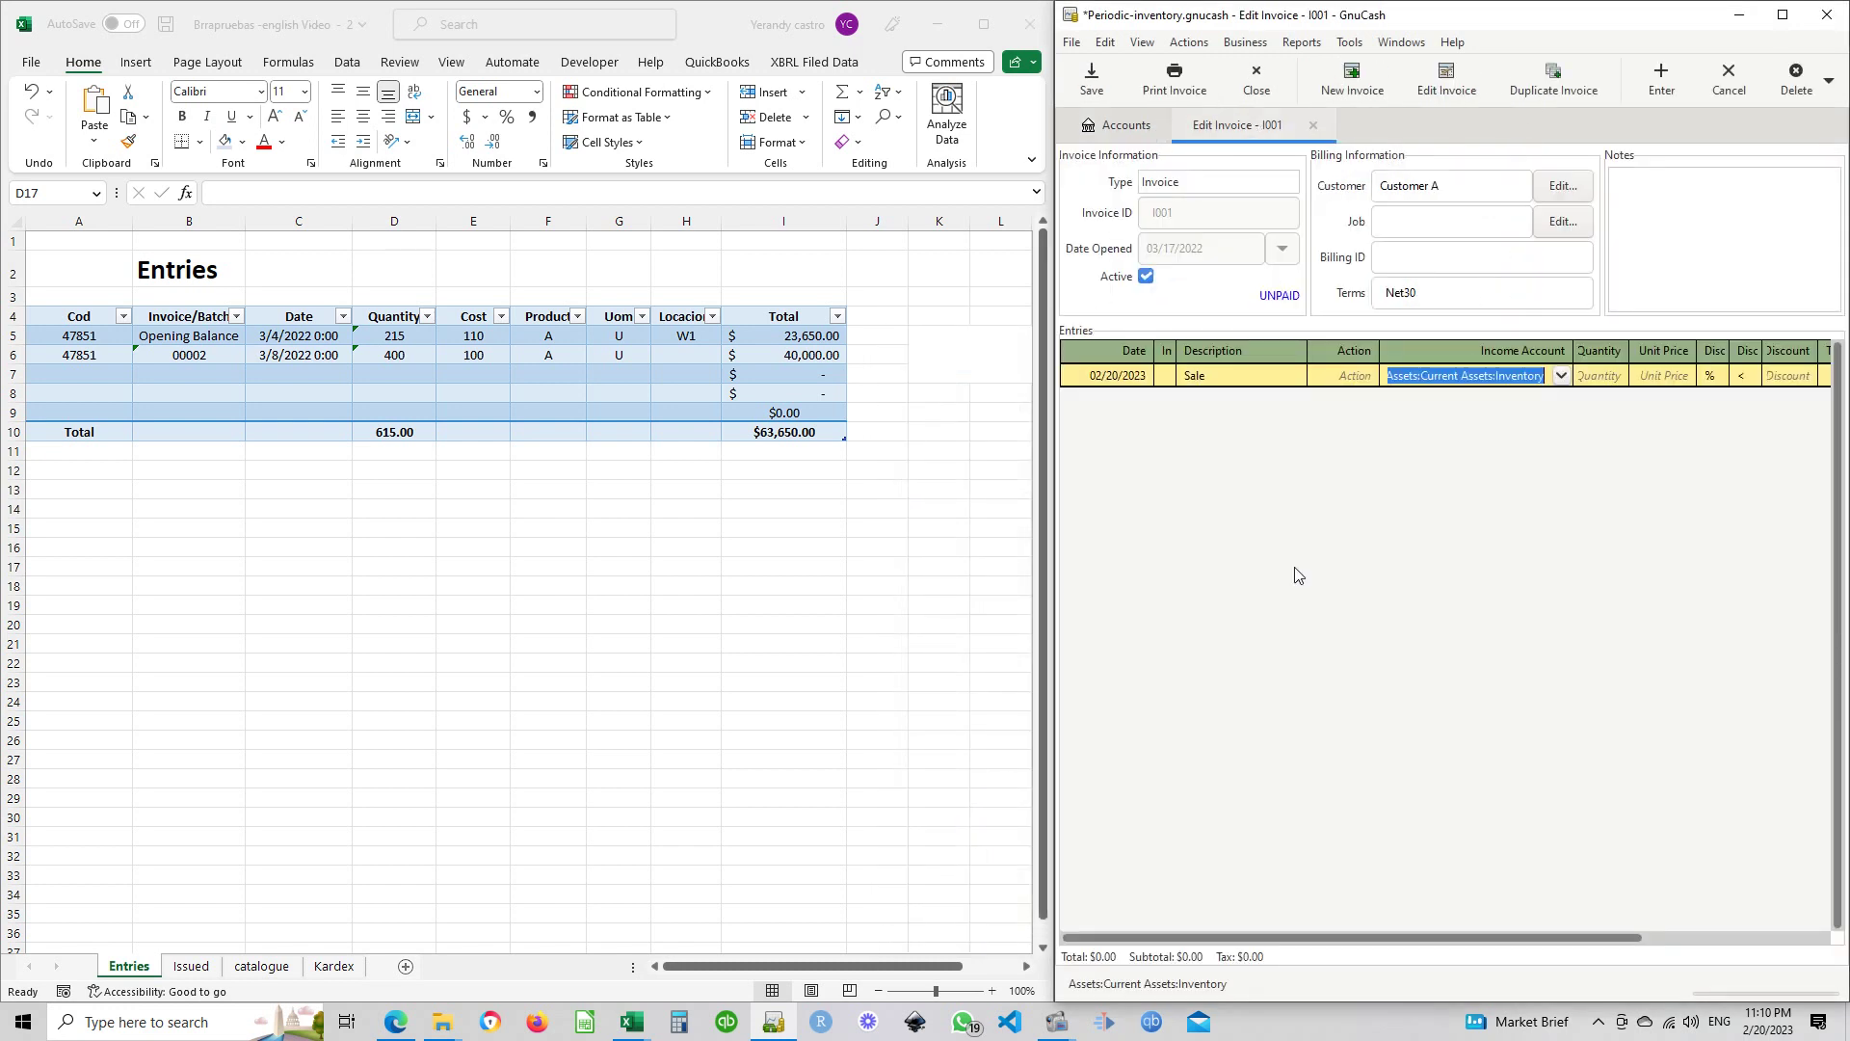
left_click(1561, 375)
left_click(1452, 576)
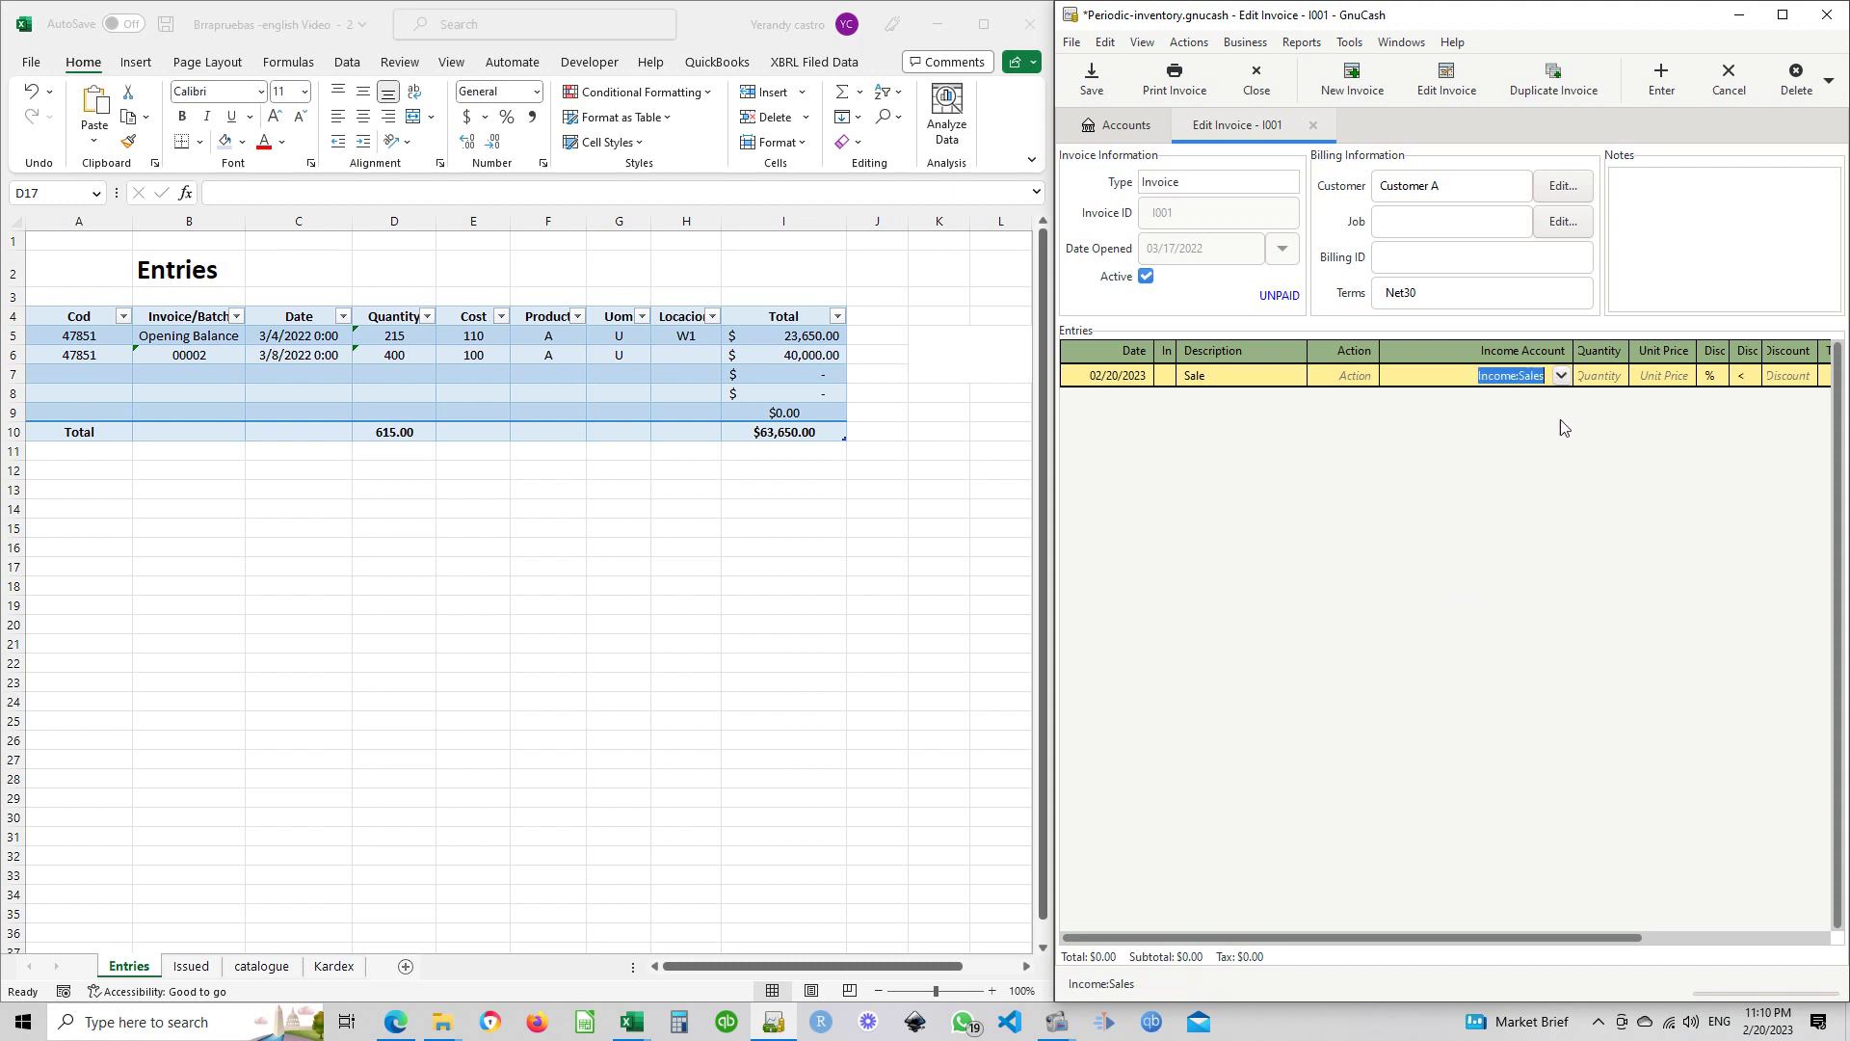
left_click(1606, 380)
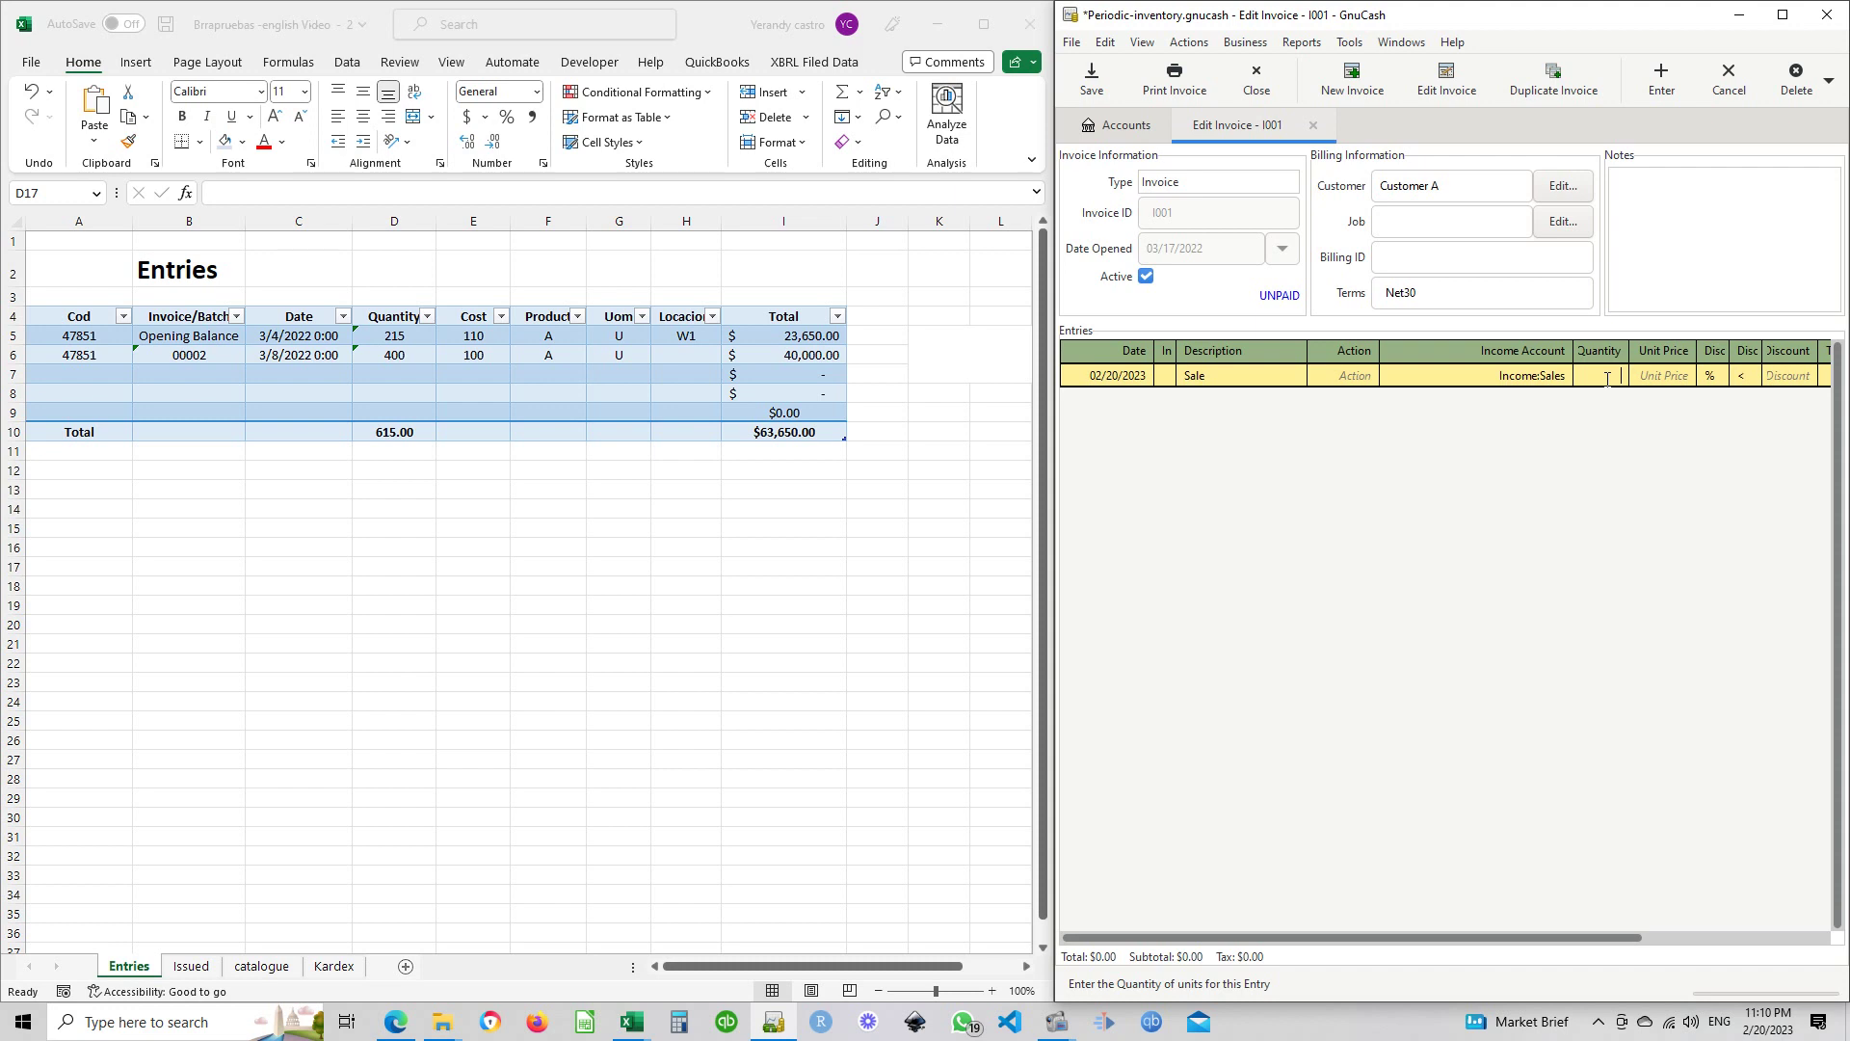
type("590")
key("Tab")
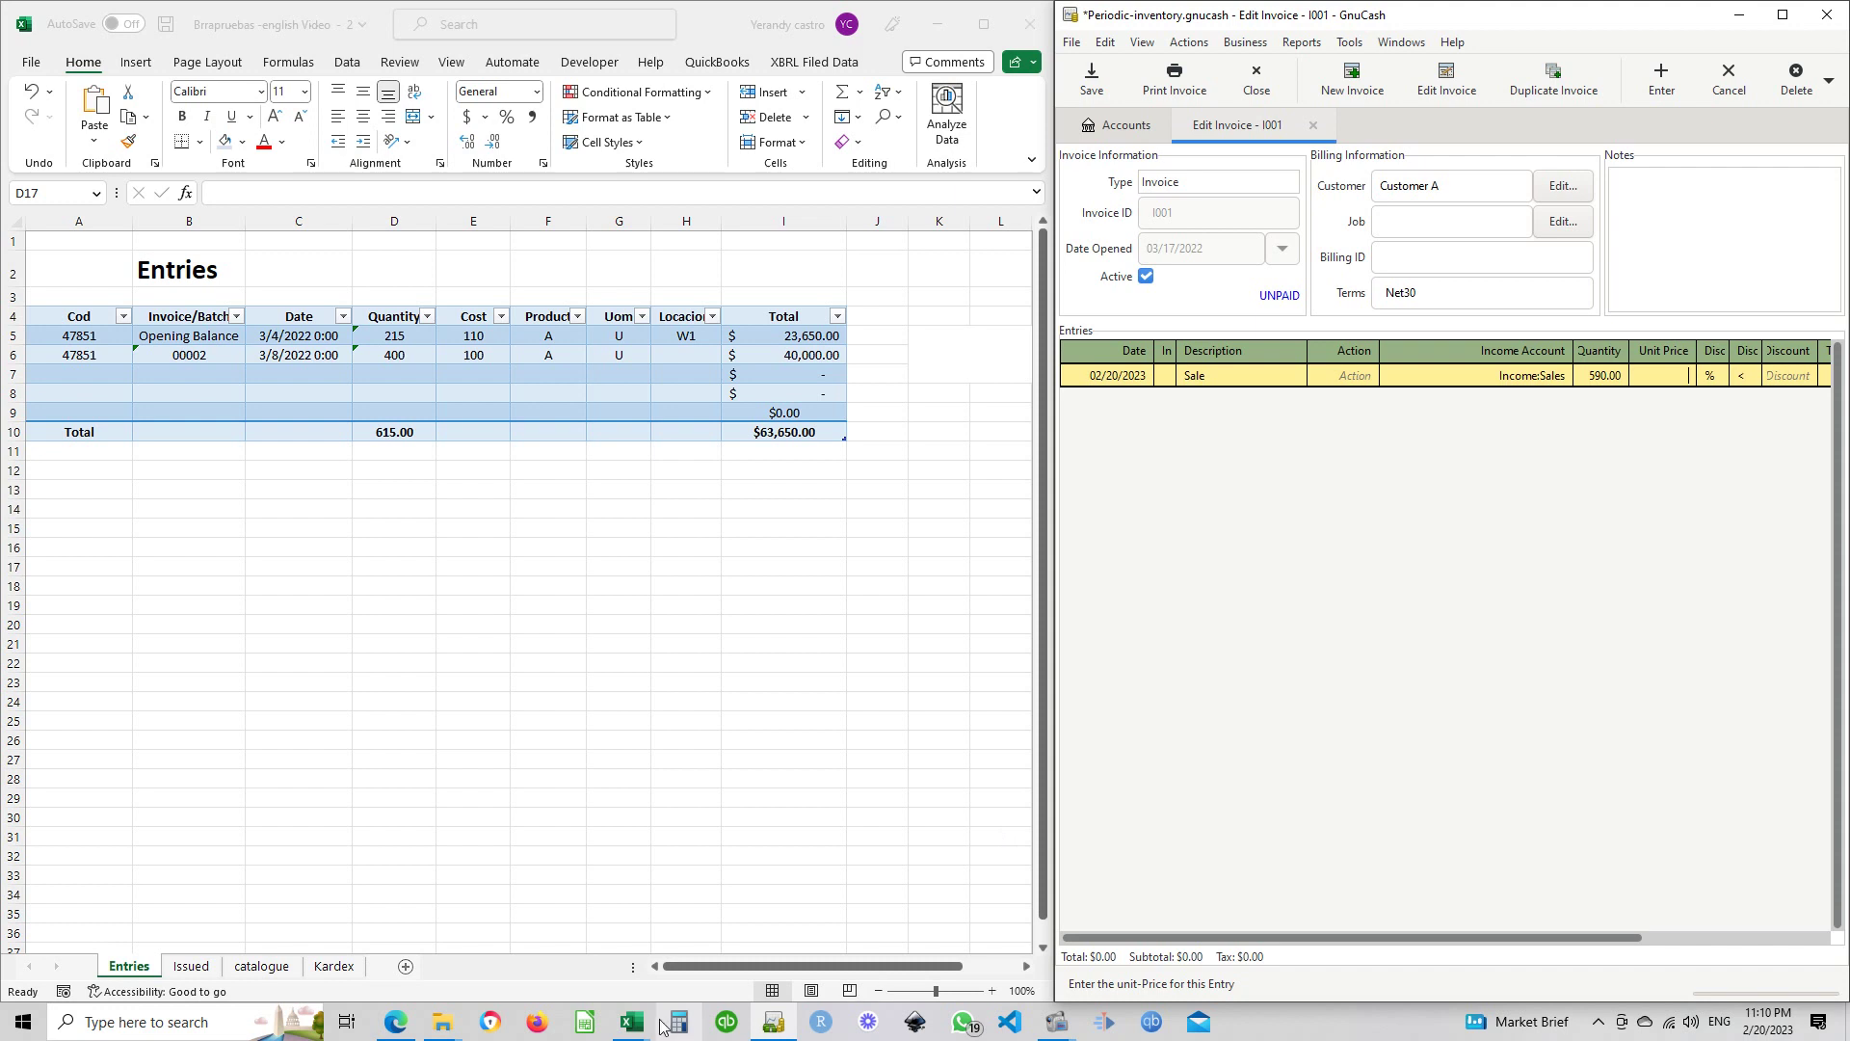
left_click(584, 1029)
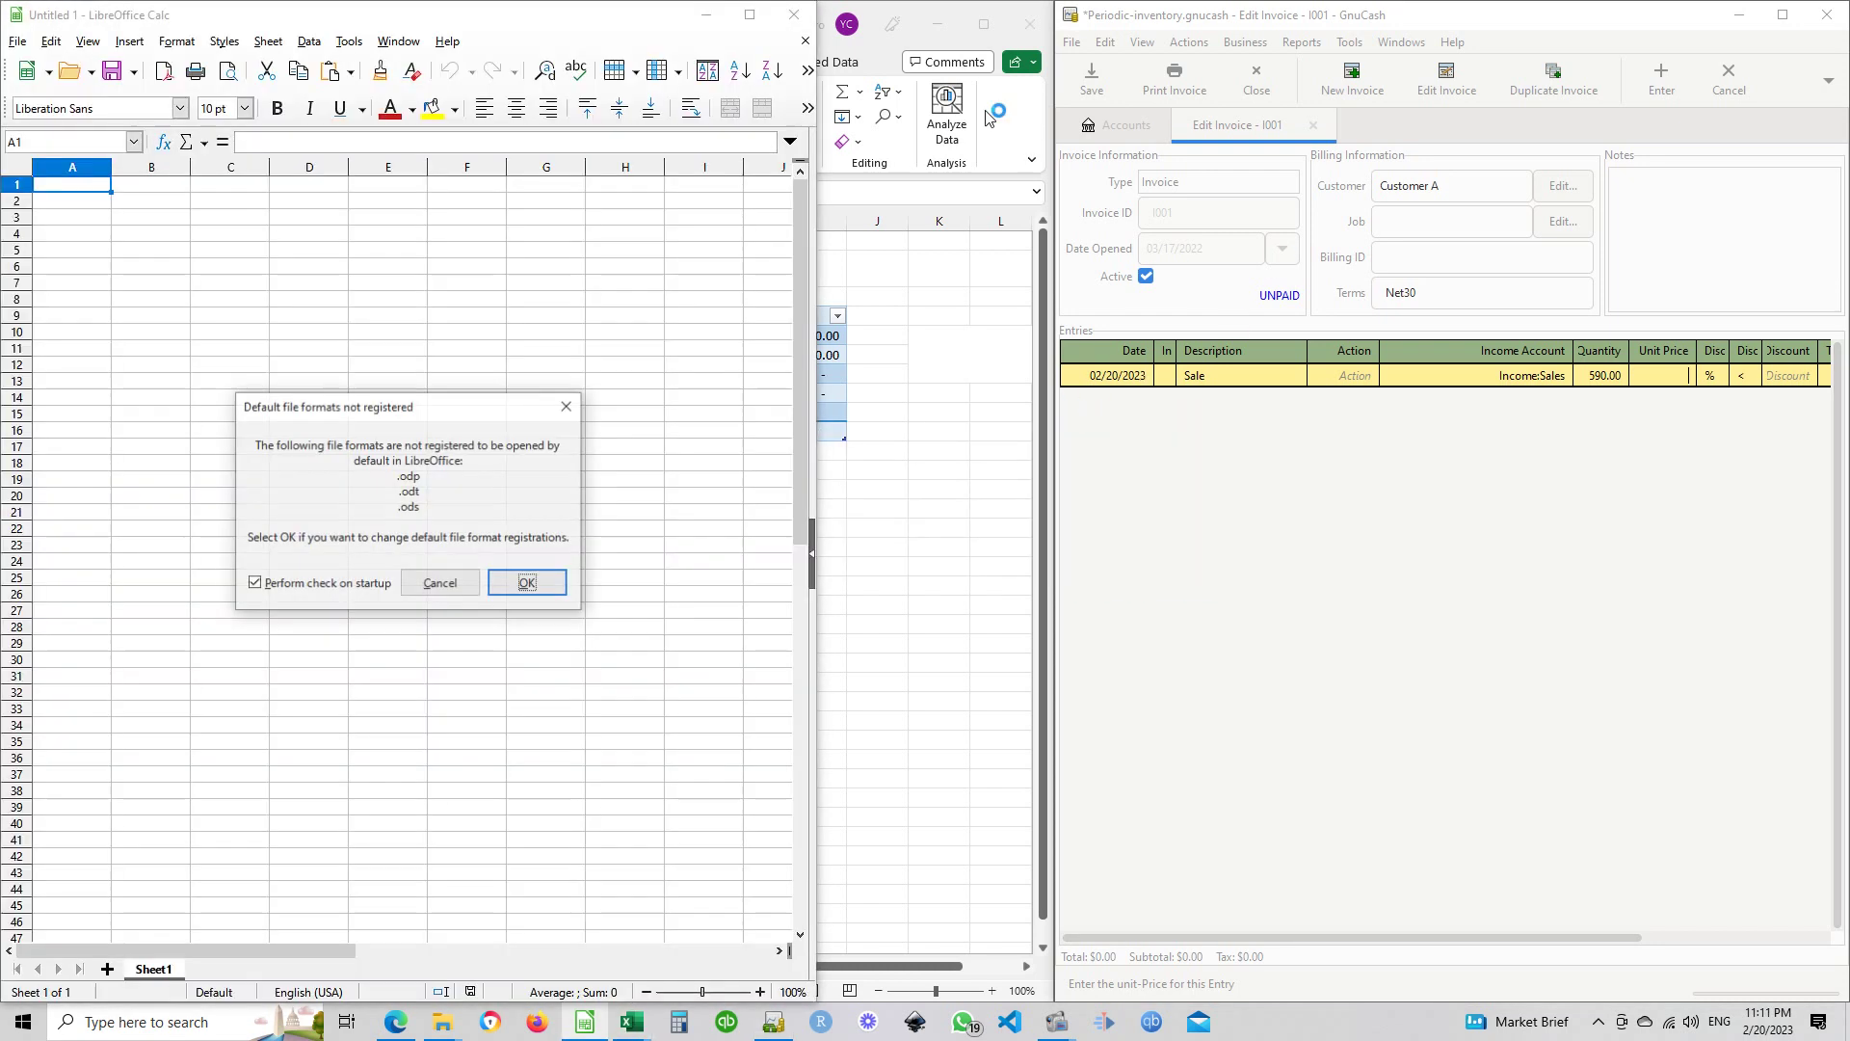
left_click(511, 585)
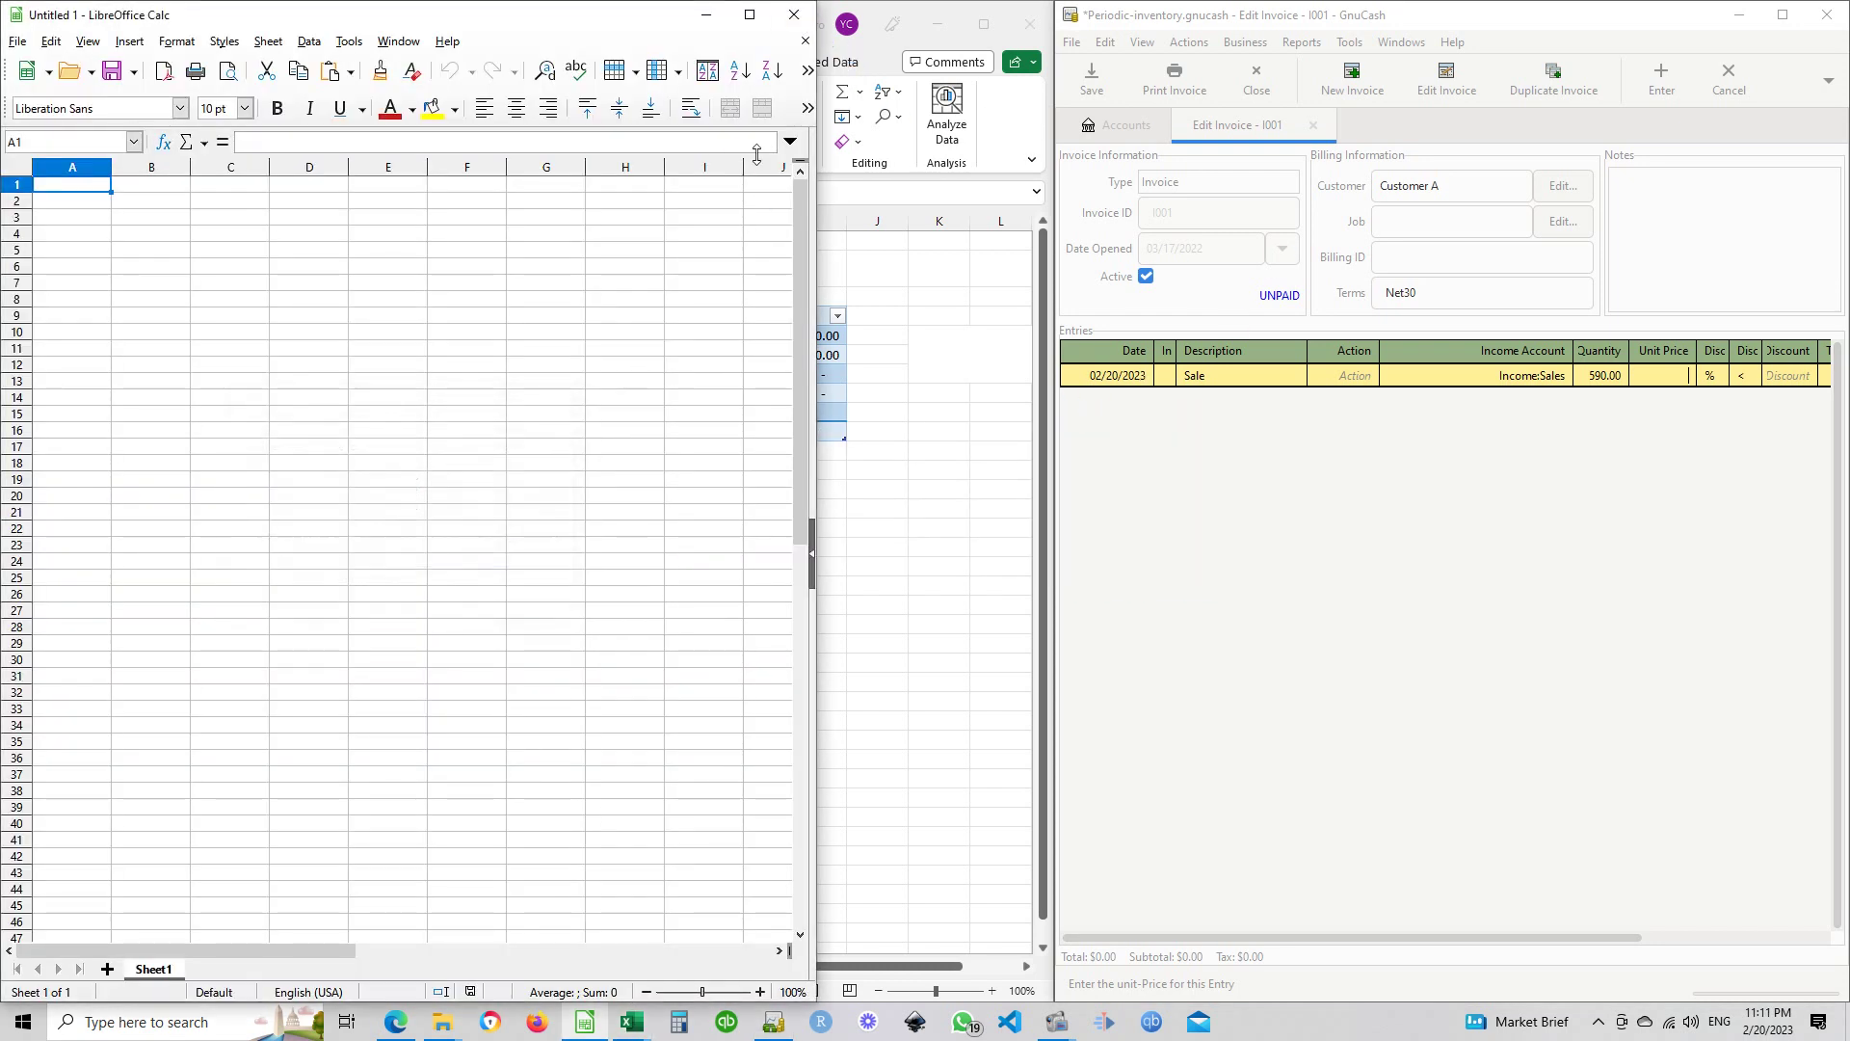
left_click(793, 14)
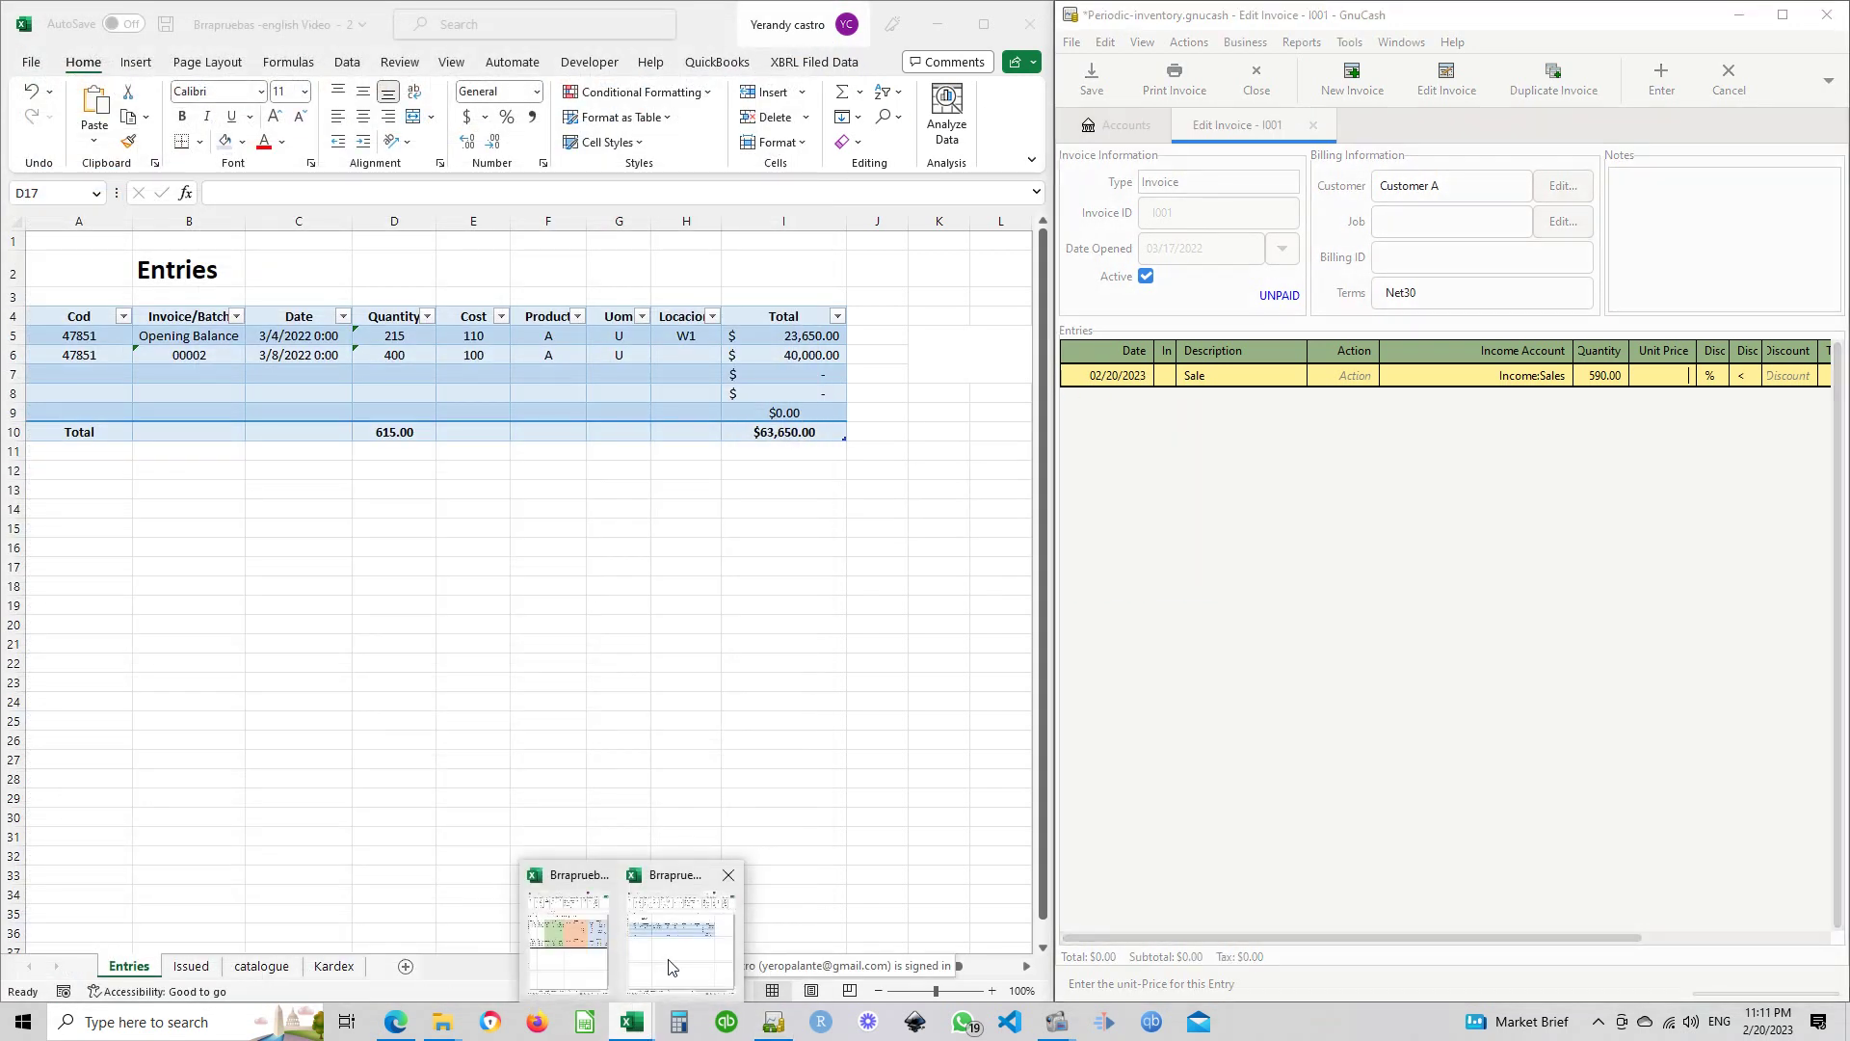
Switch to the second Excel window and check product A's weighted average cost in the Kardex sheet's balance section
mouse_move(631, 1021)
left_click(598, 940)
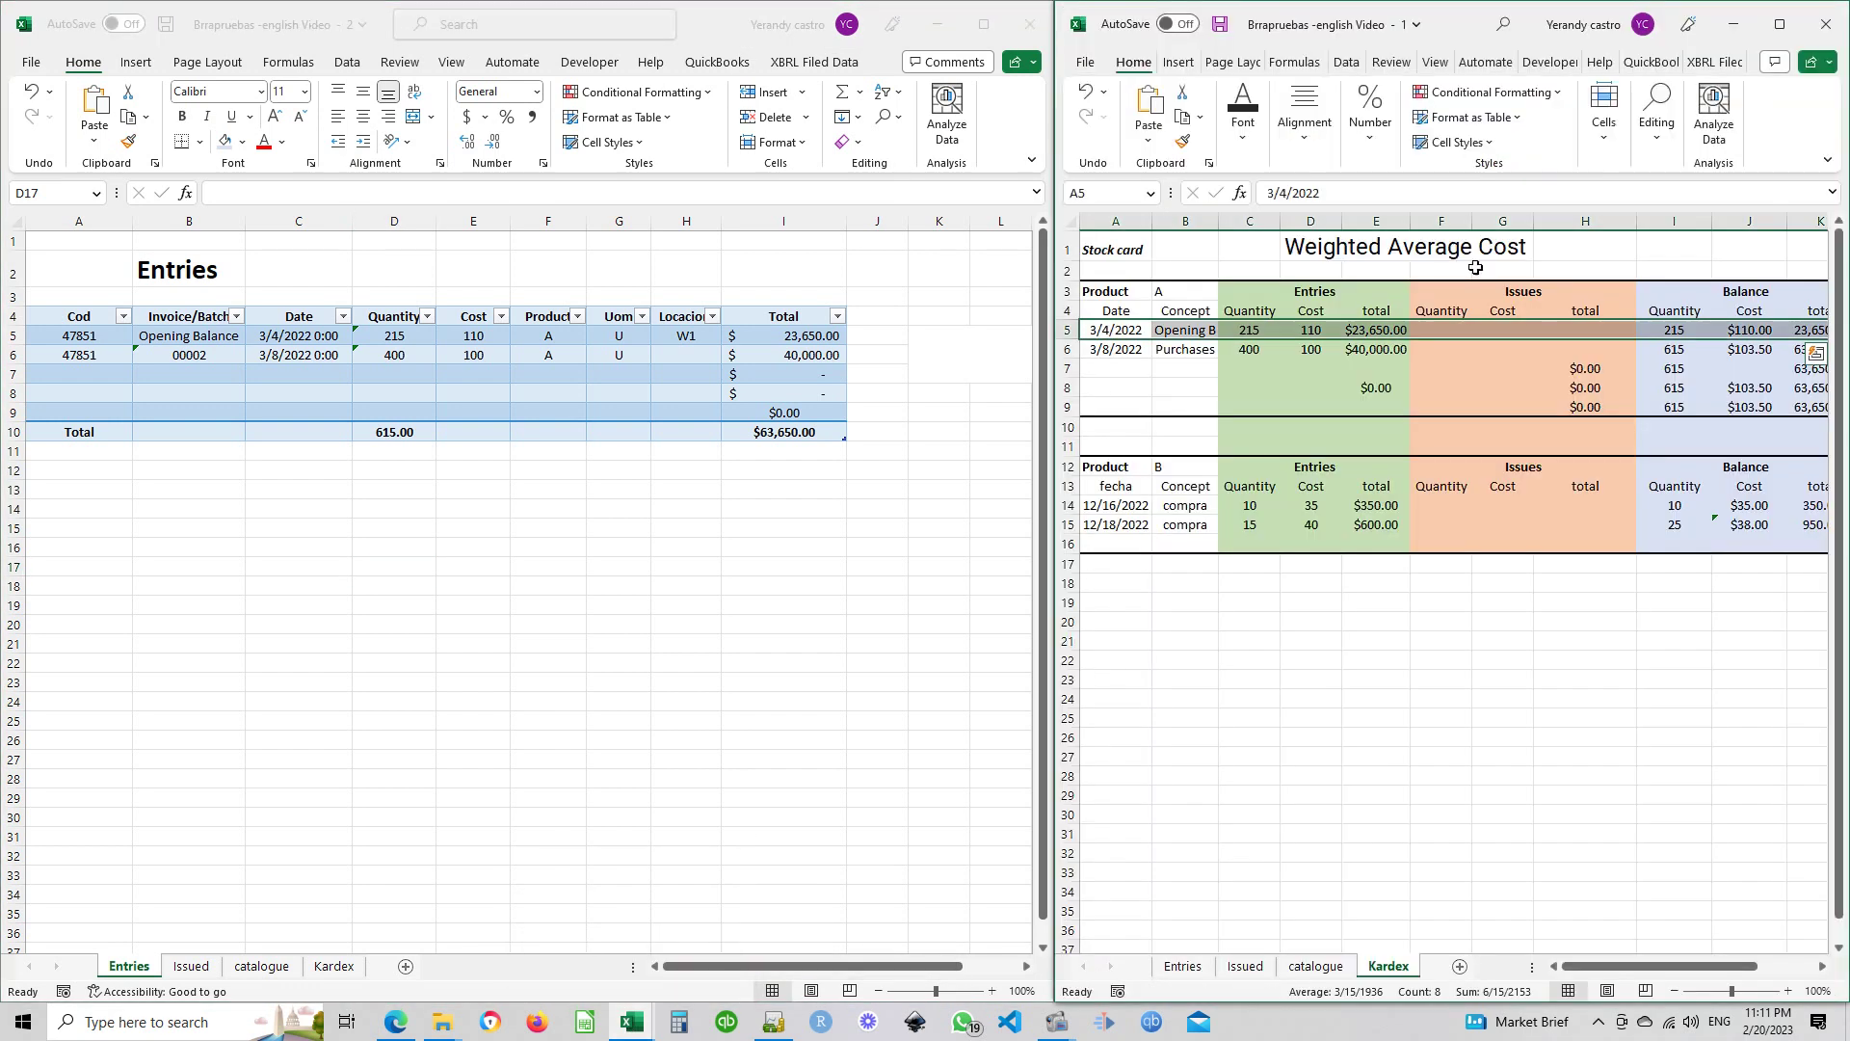
mouse_move(1600, 966)
left_mouse_down()
mouse_move(1652, 965)
mouse_move(1629, 965)
left_mouse_up()
left_click(1646, 354)
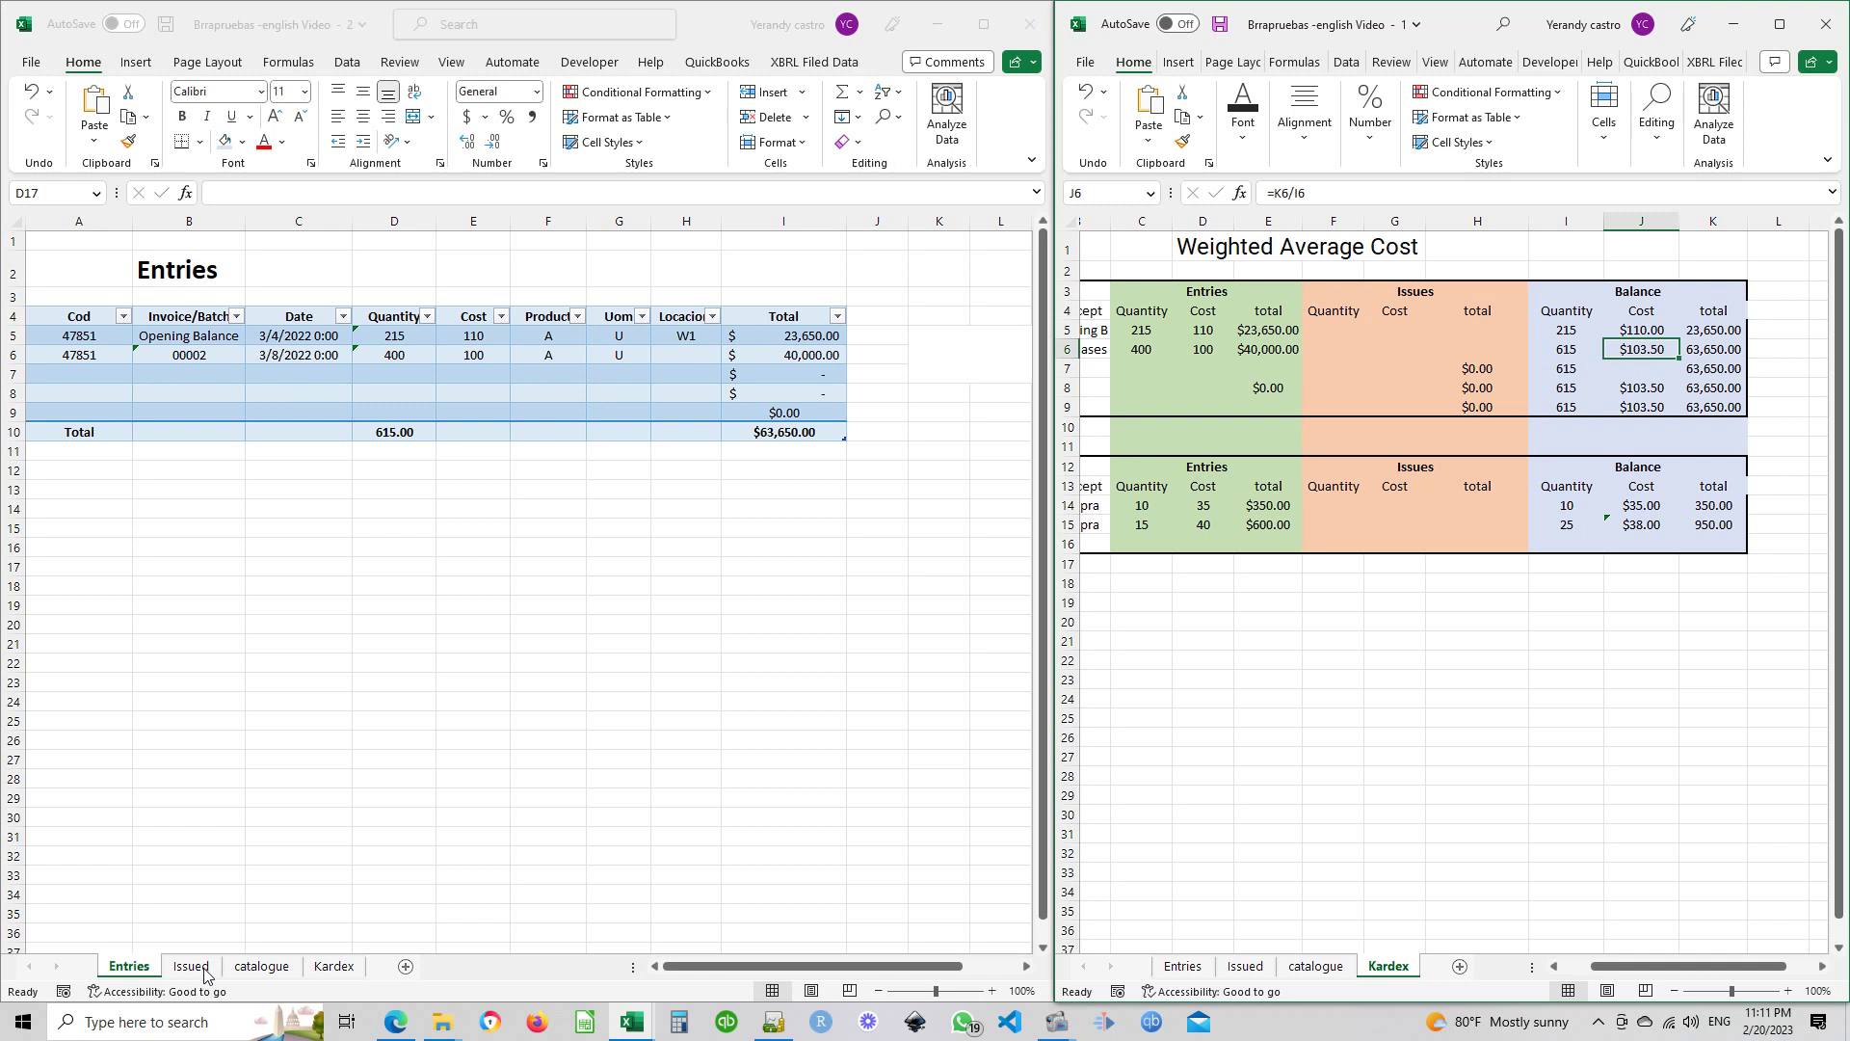
Examine product A's unit cost in the catalogue sheet of the other Excel window
left_click(258, 975)
left_click(259, 967)
left_click(596, 445)
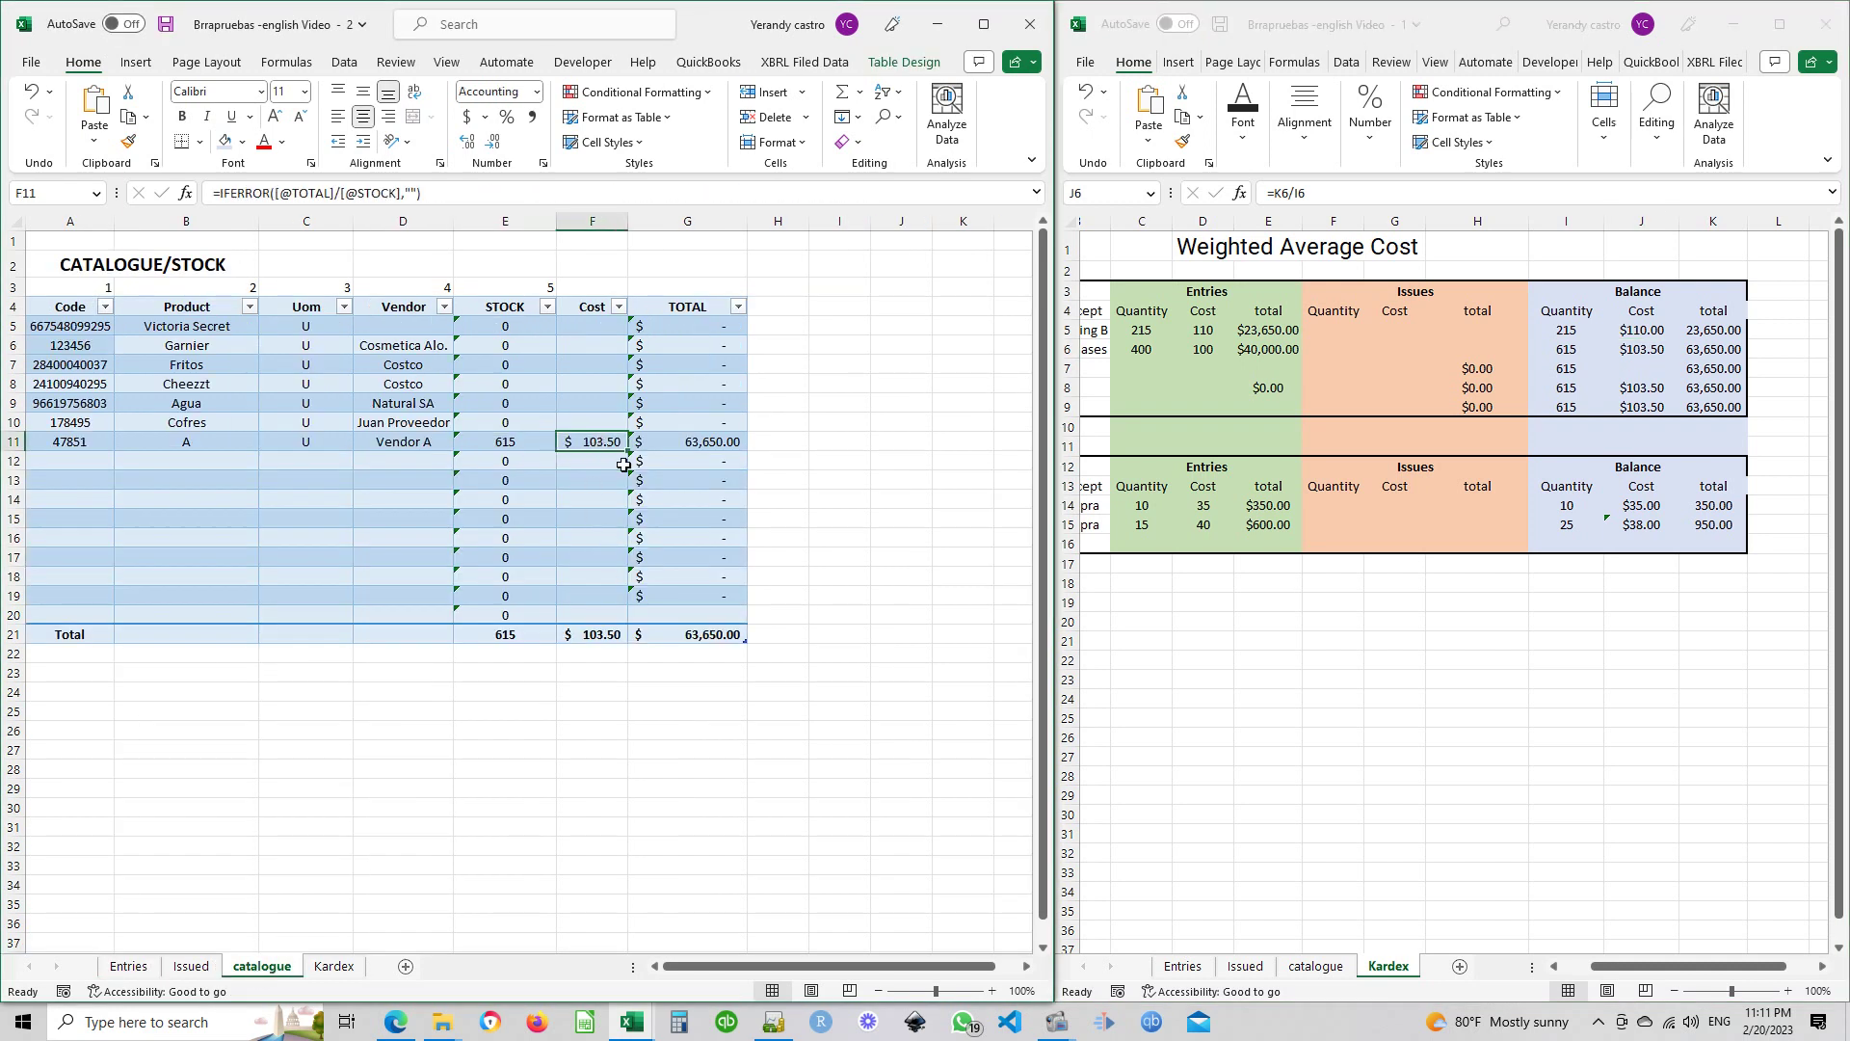
left_click(844, 441)
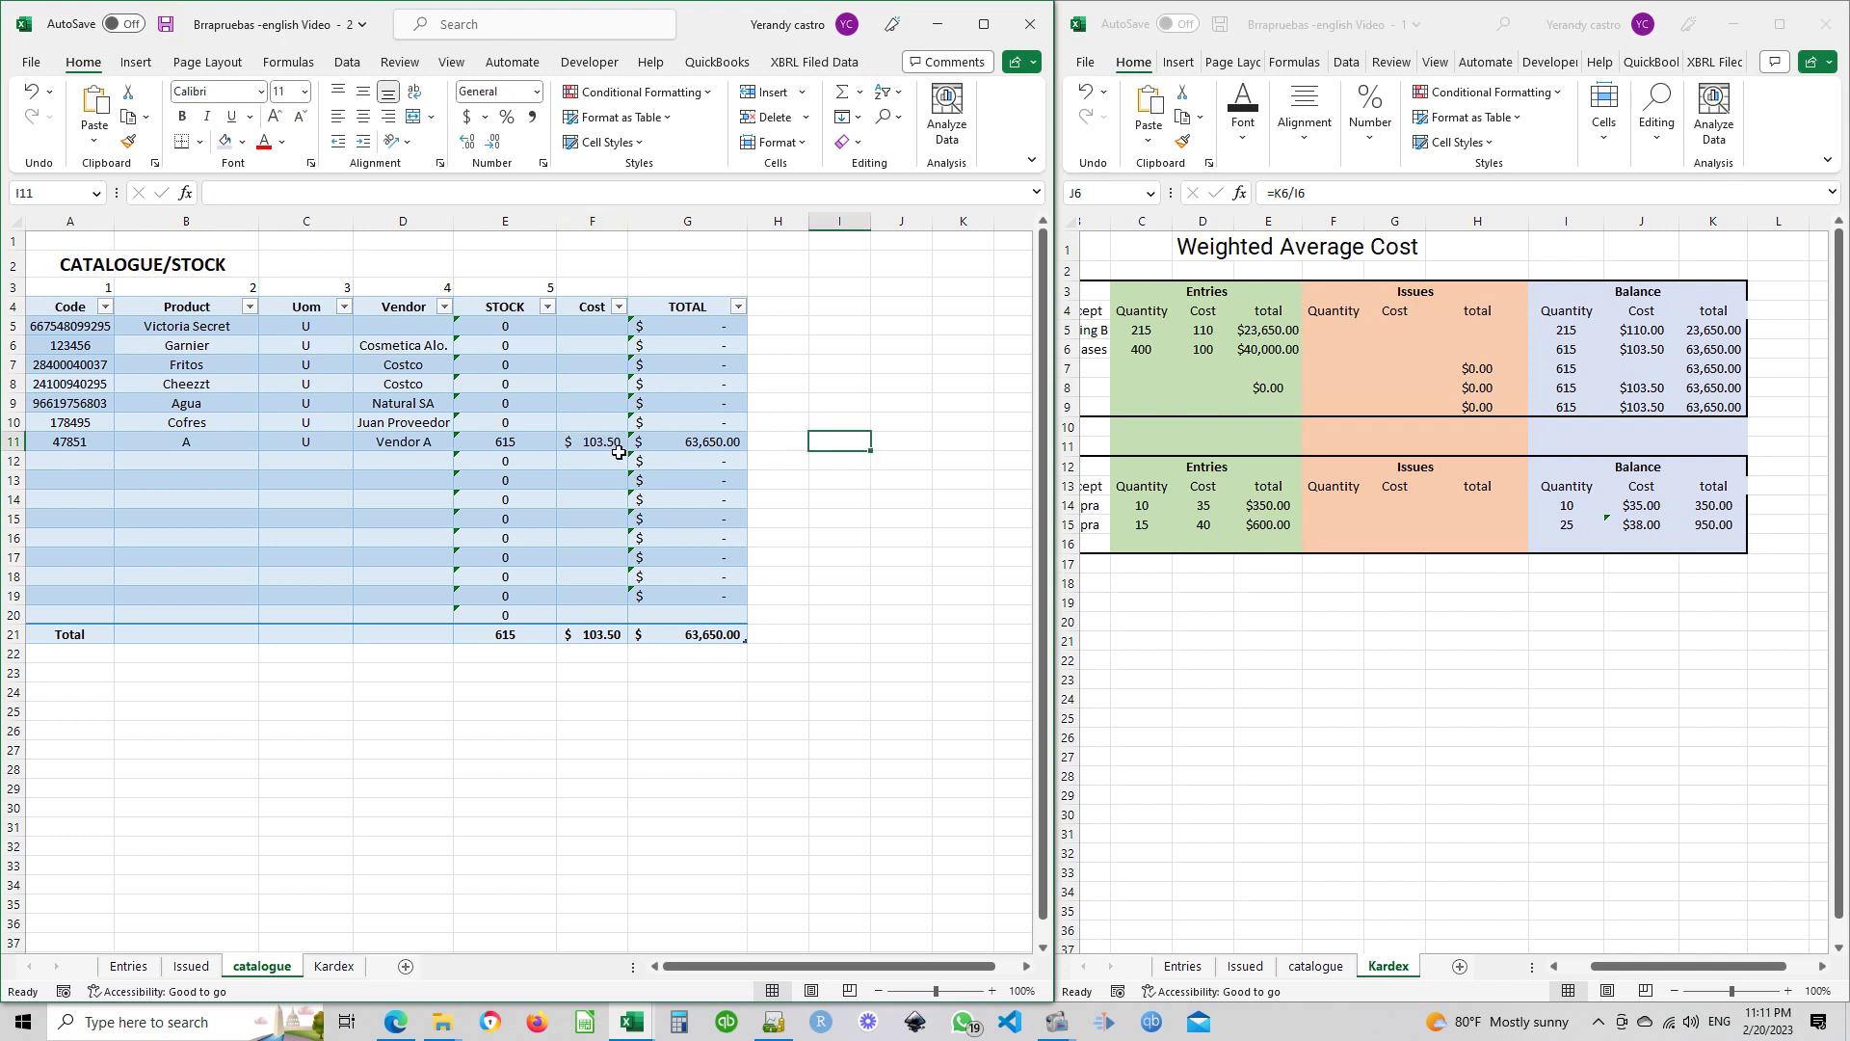
left_click(840, 477)
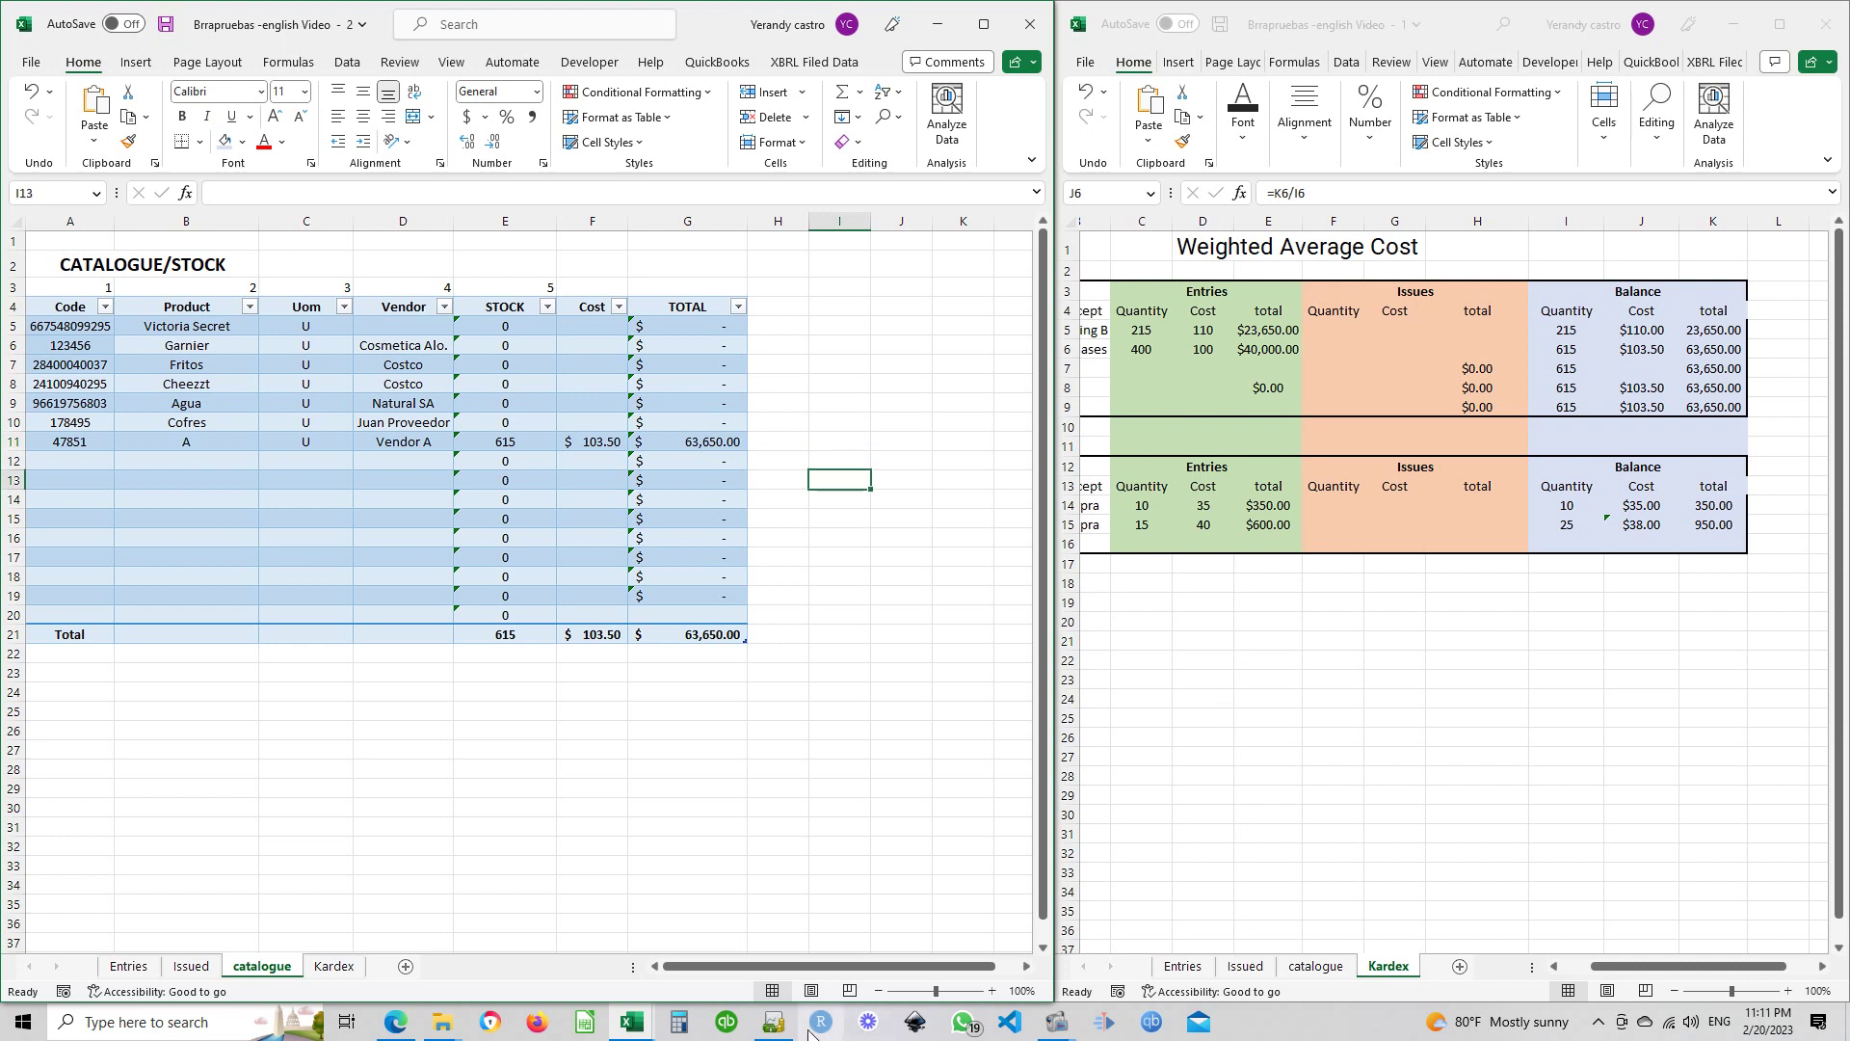
Return to GnuCash, set the Sale line's unit price to 150 and bring the line's subtotal into view
left_click(773, 1022)
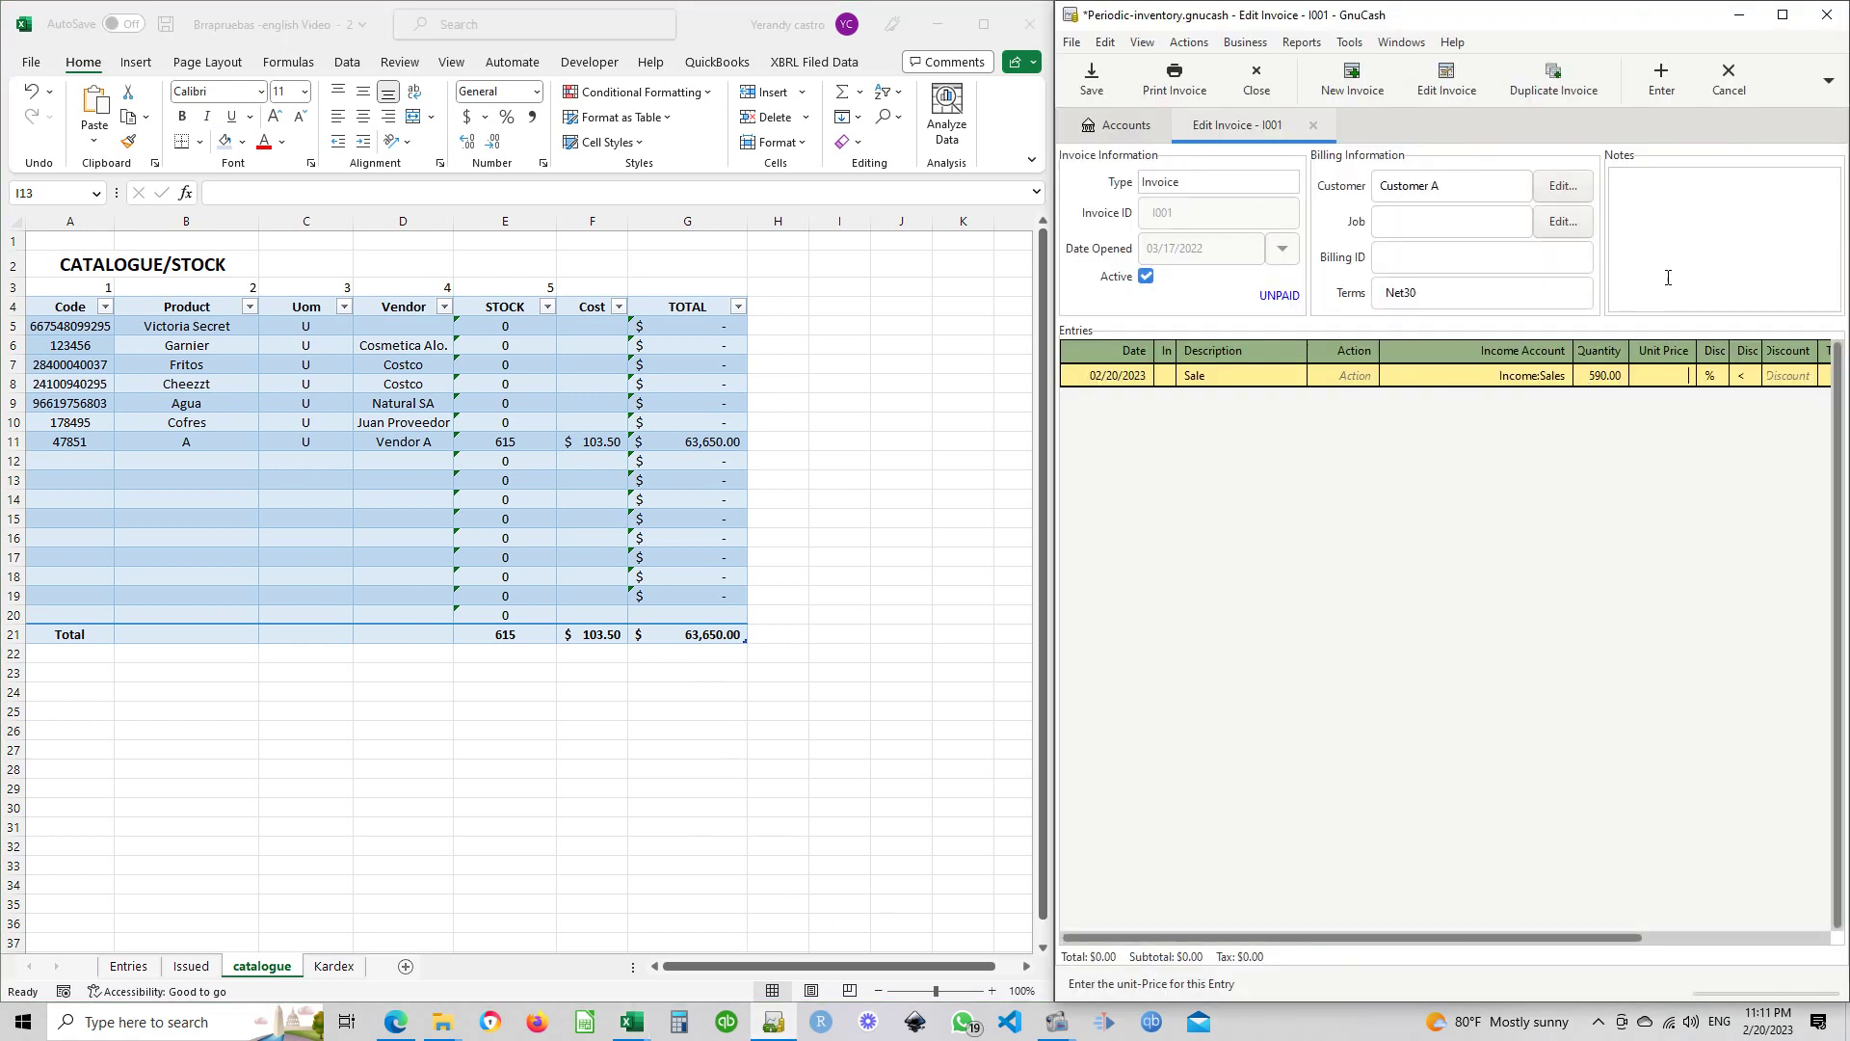
type("150")
key("Tab")
left_click_drag(1591, 29, 1464, 31)
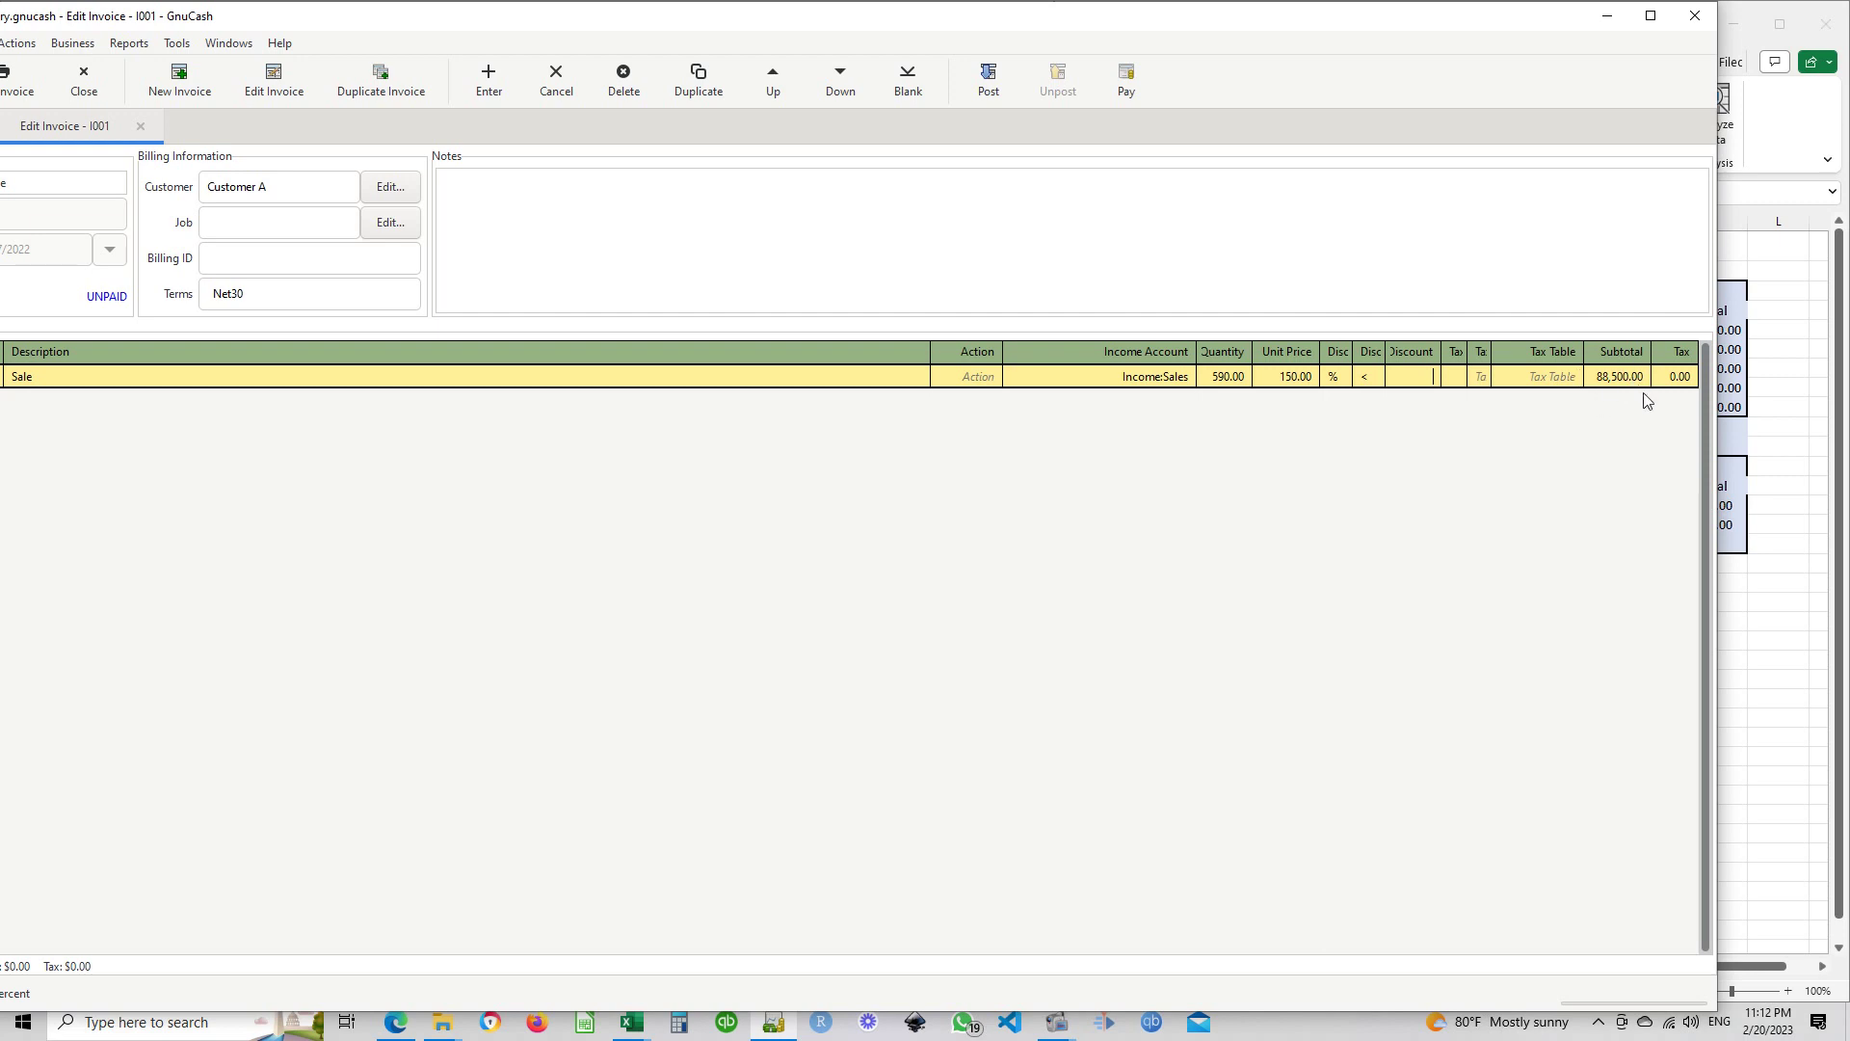
Try to post invoice I001, dismissing the request to save the changed Sale line
left_click_drag(622, 23, 719, 41)
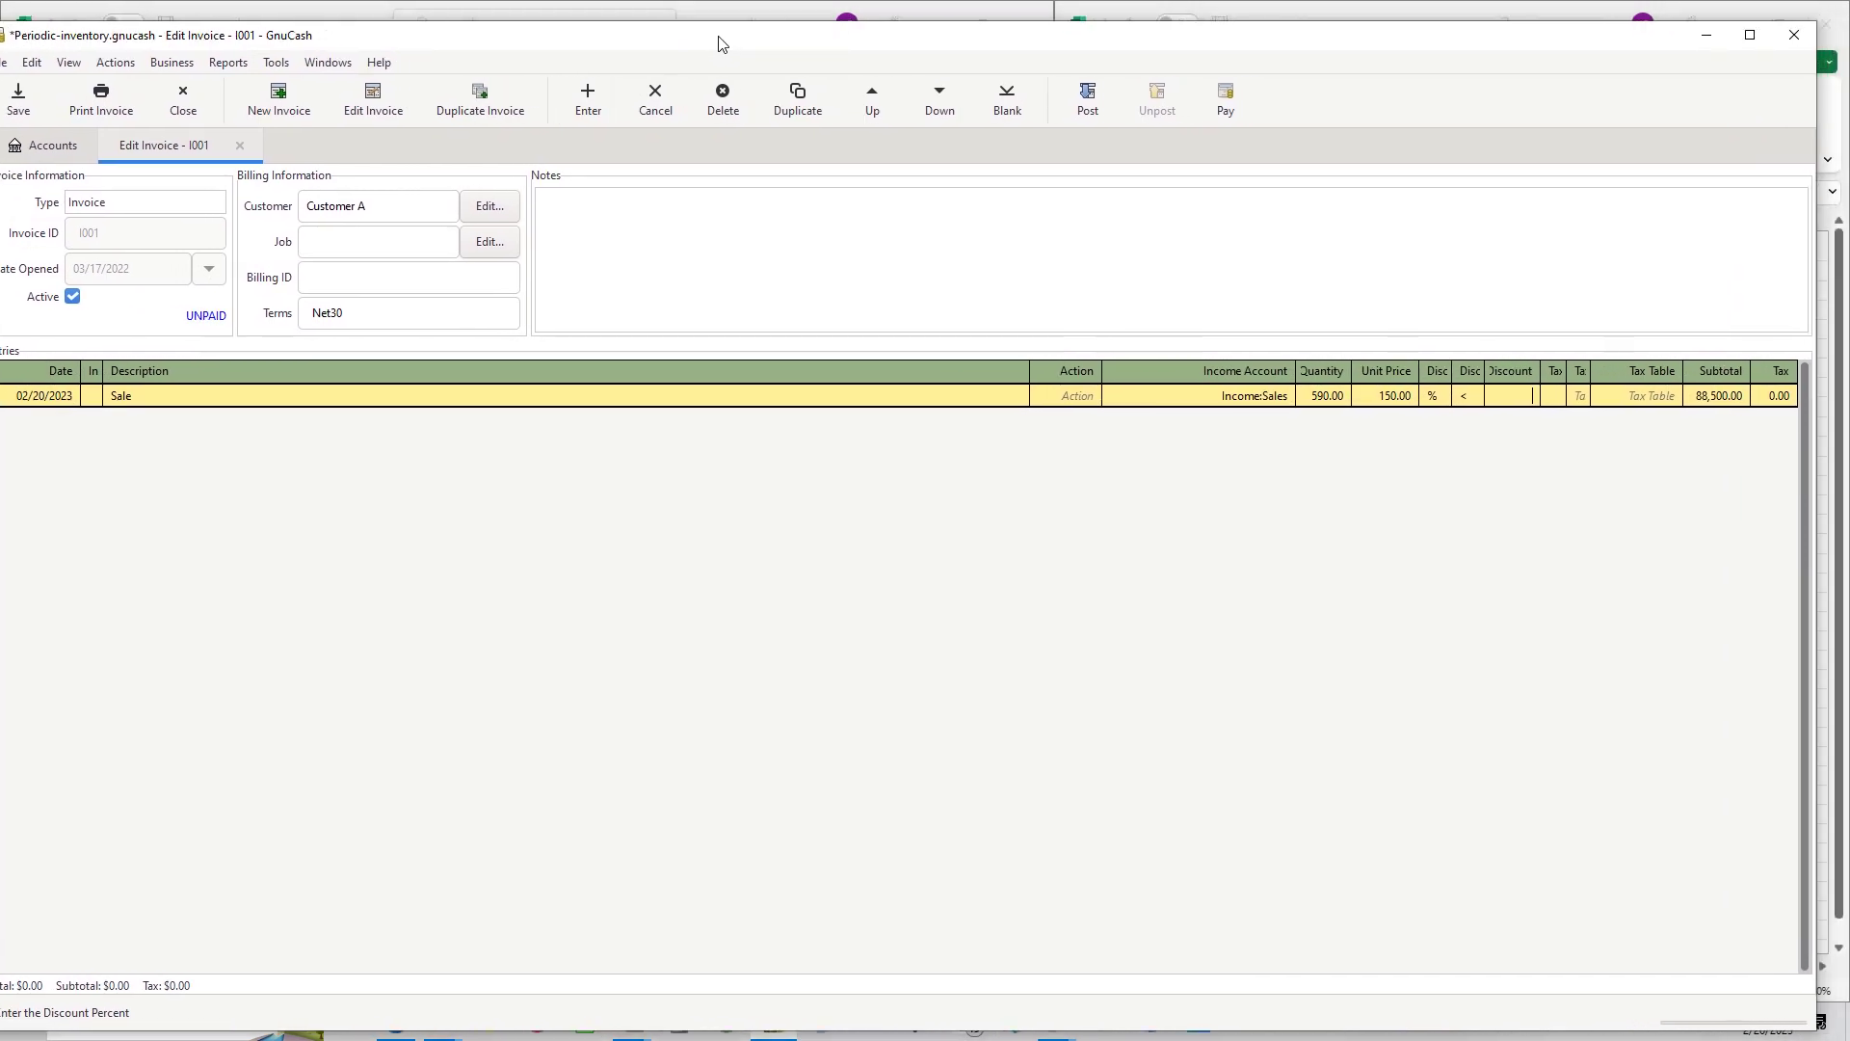
left_click(1086, 109)
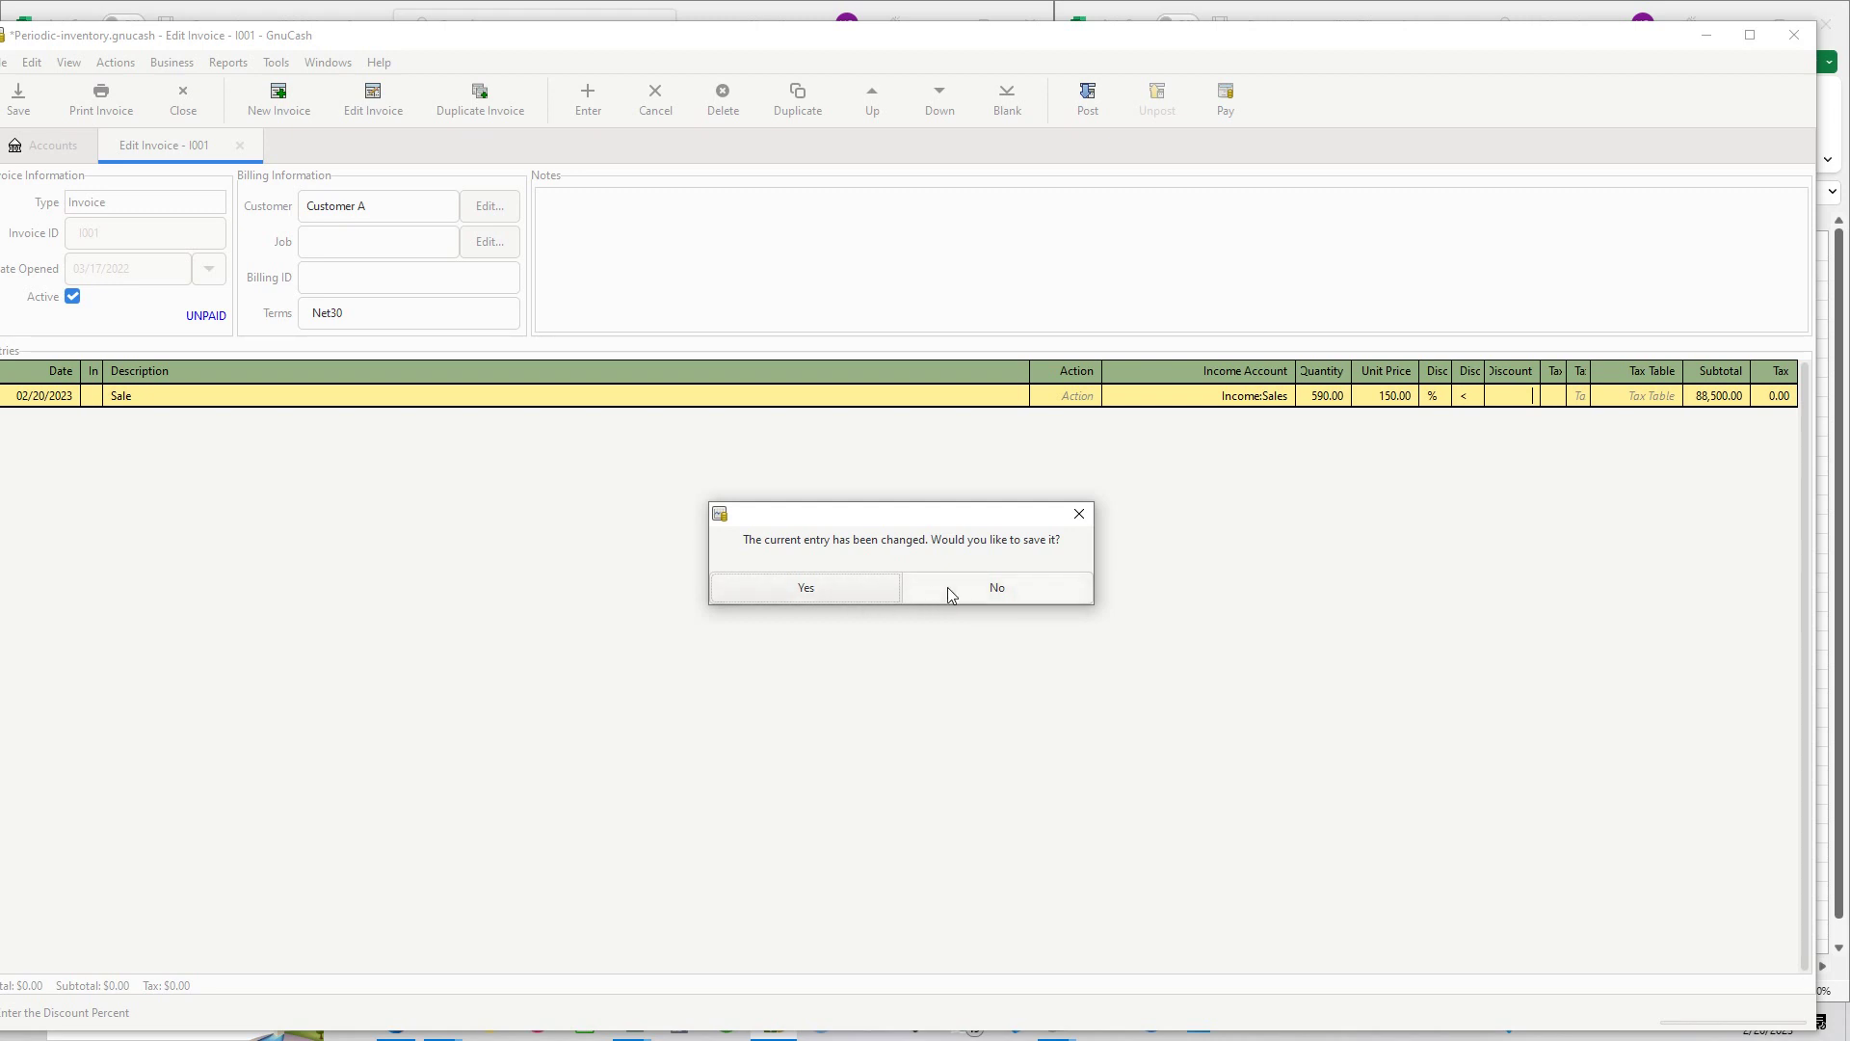
left_click(1076, 517)
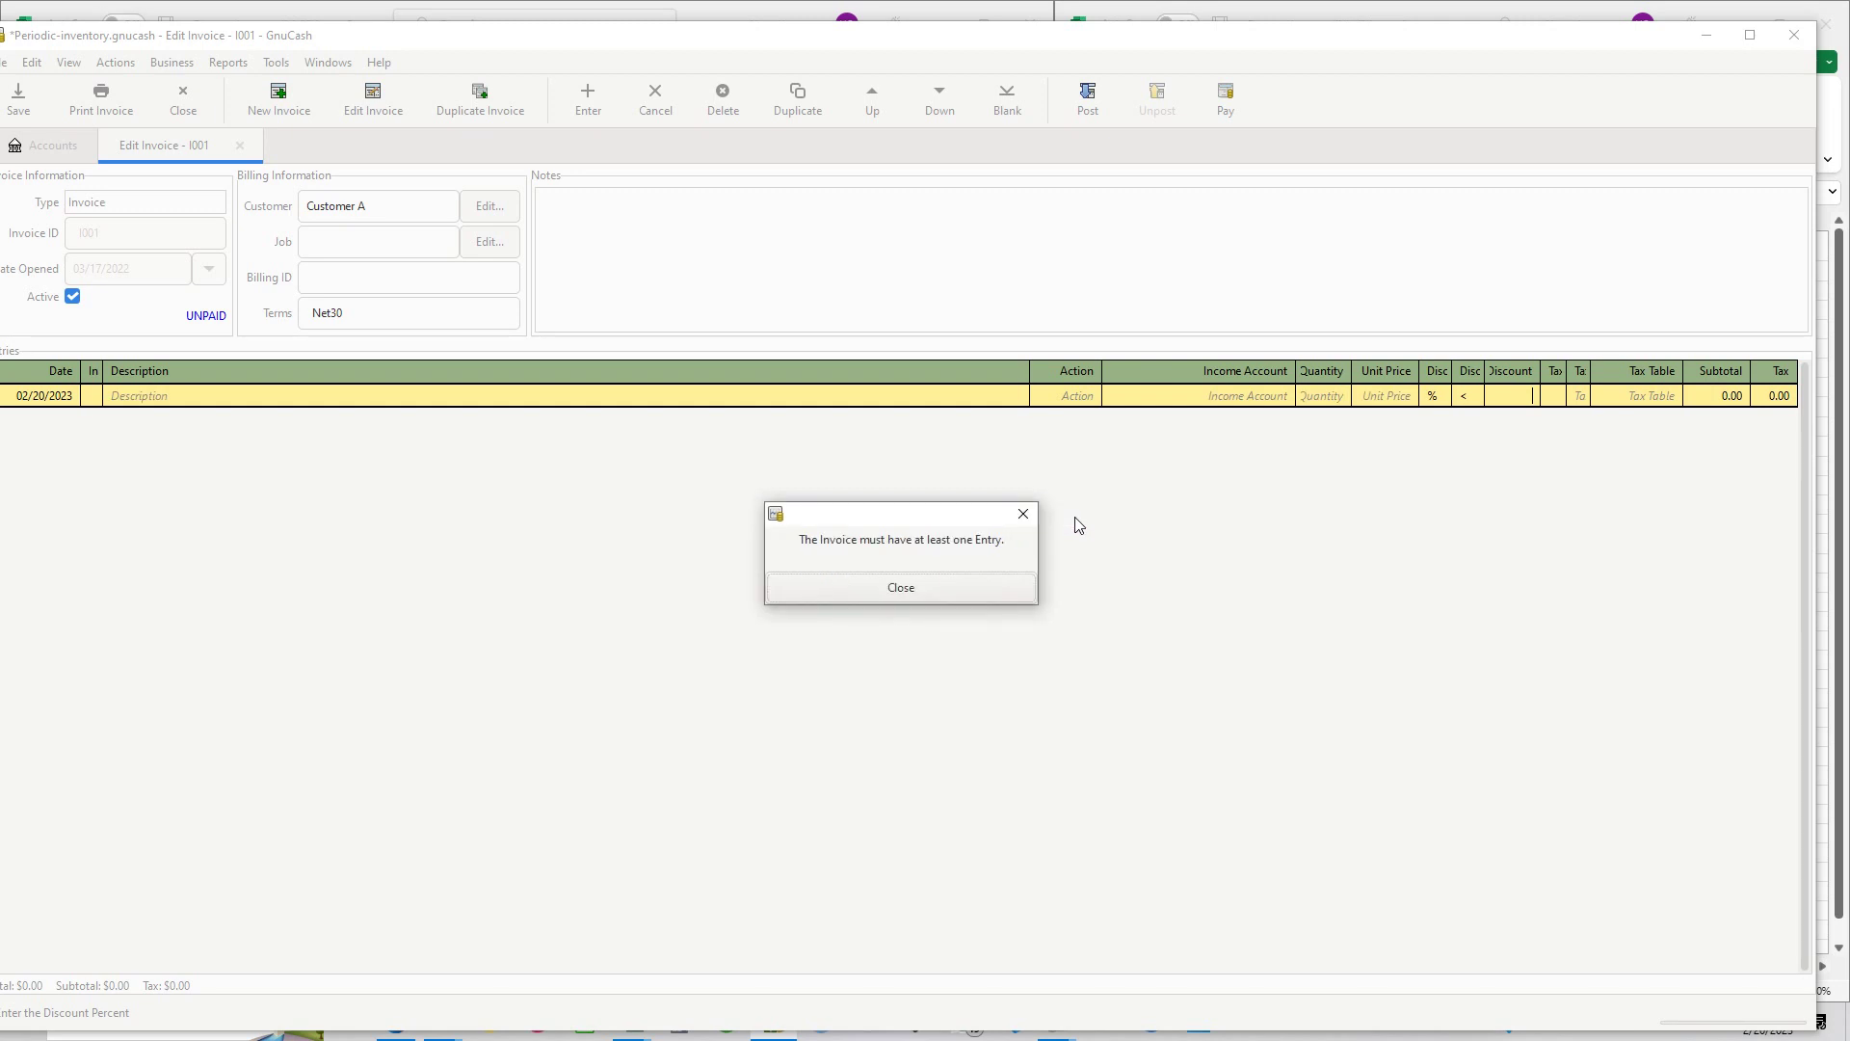
left_click(983, 586)
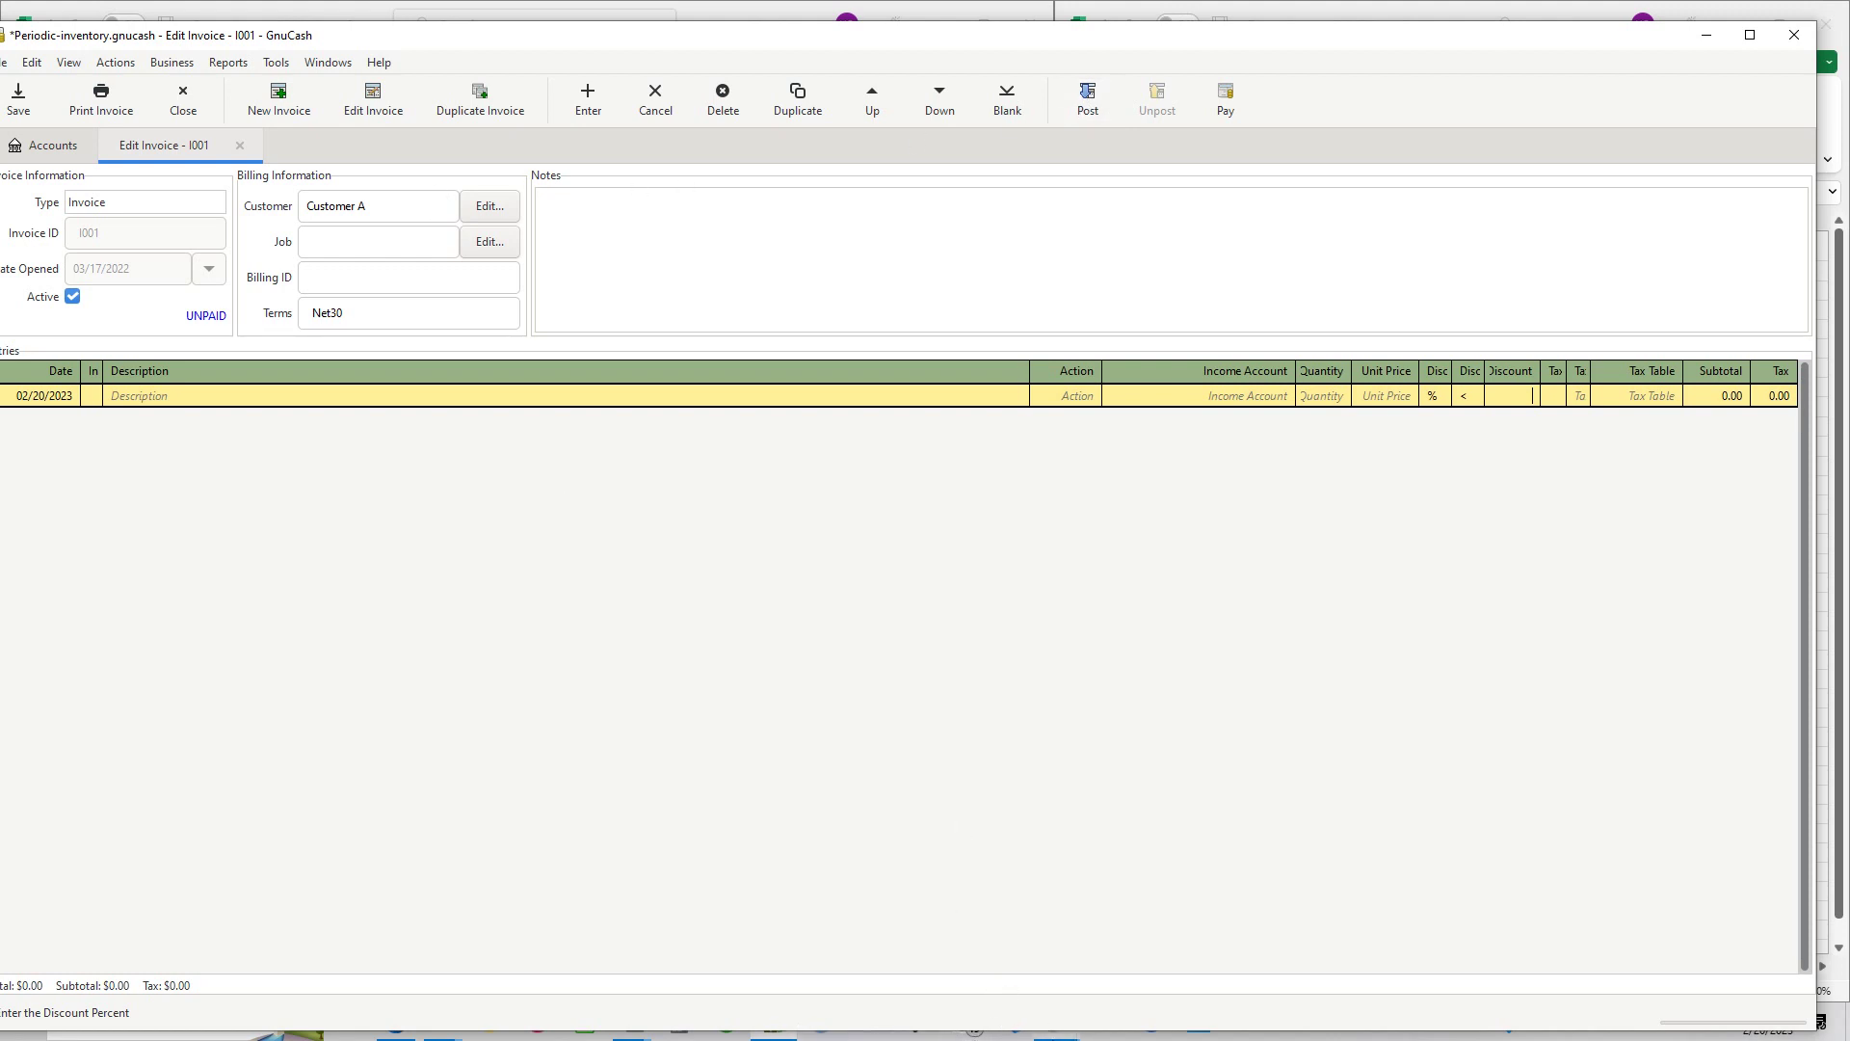
key("super")
mouse_move(1056, 1022)
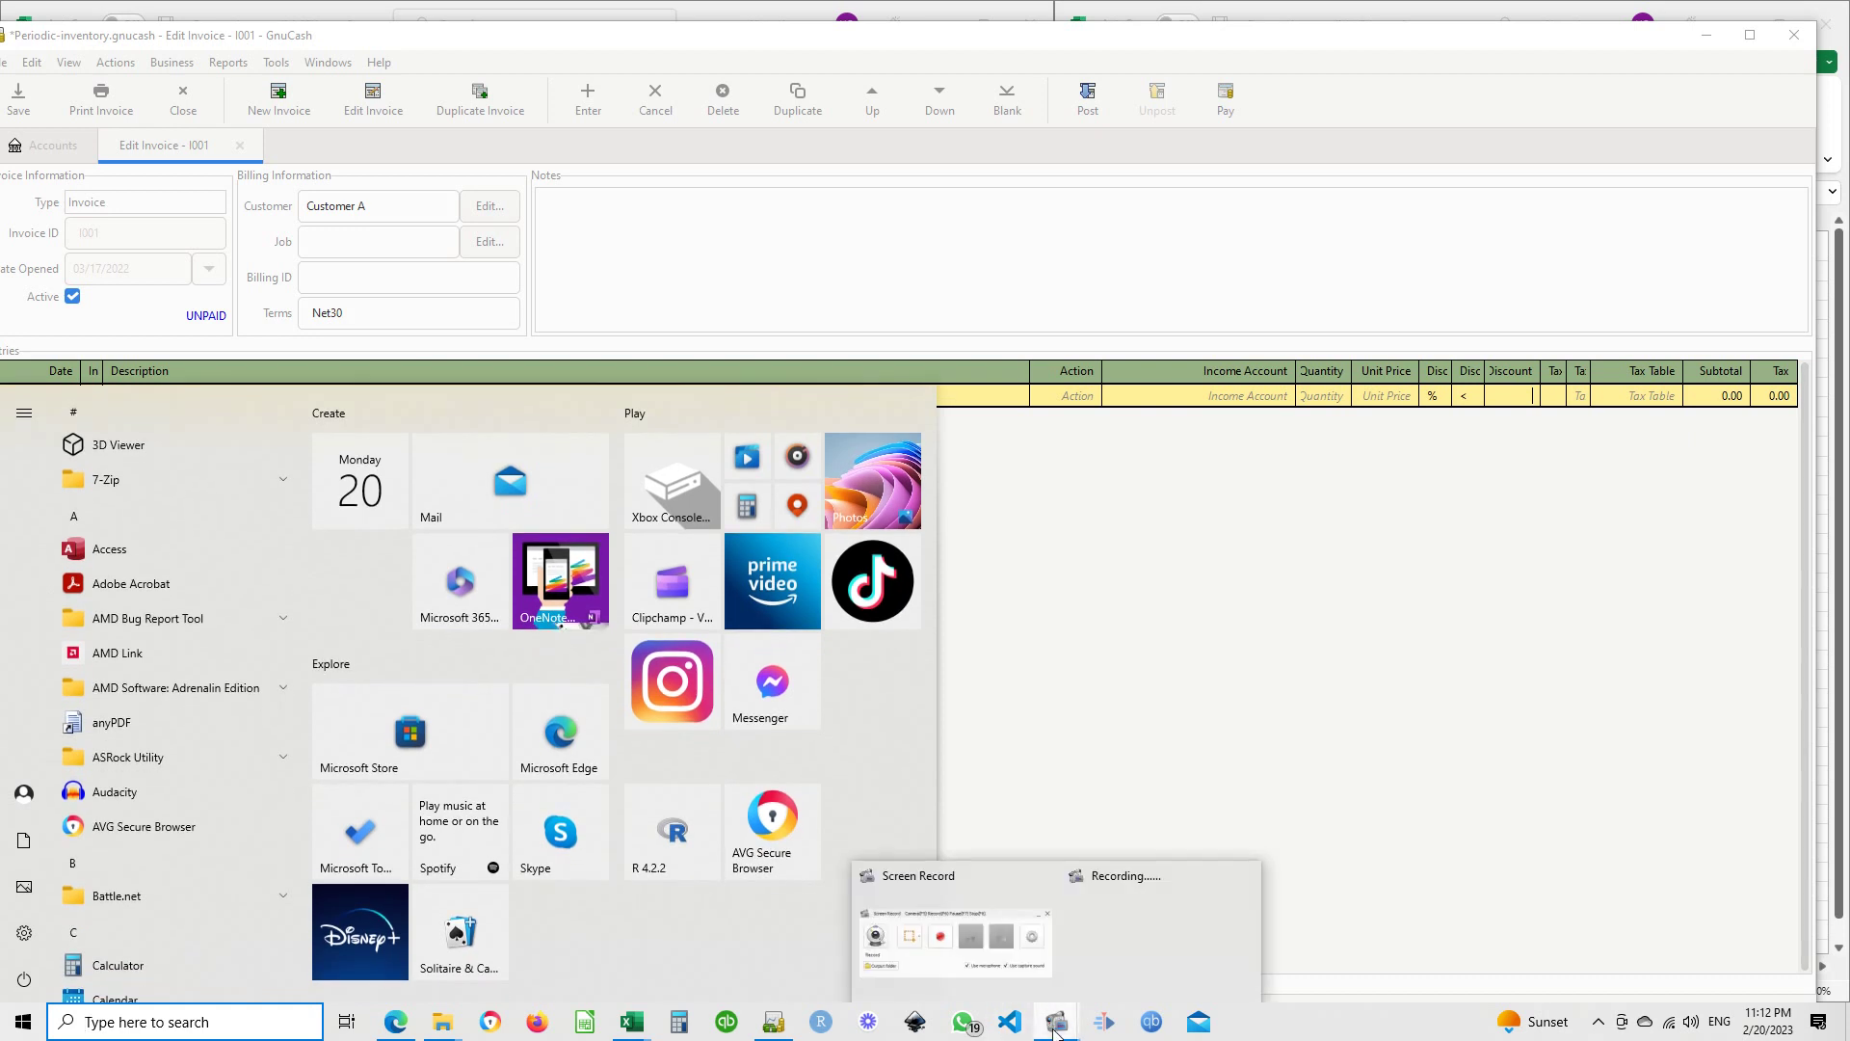
left_click(1019, 943)
left_click(959, 455)
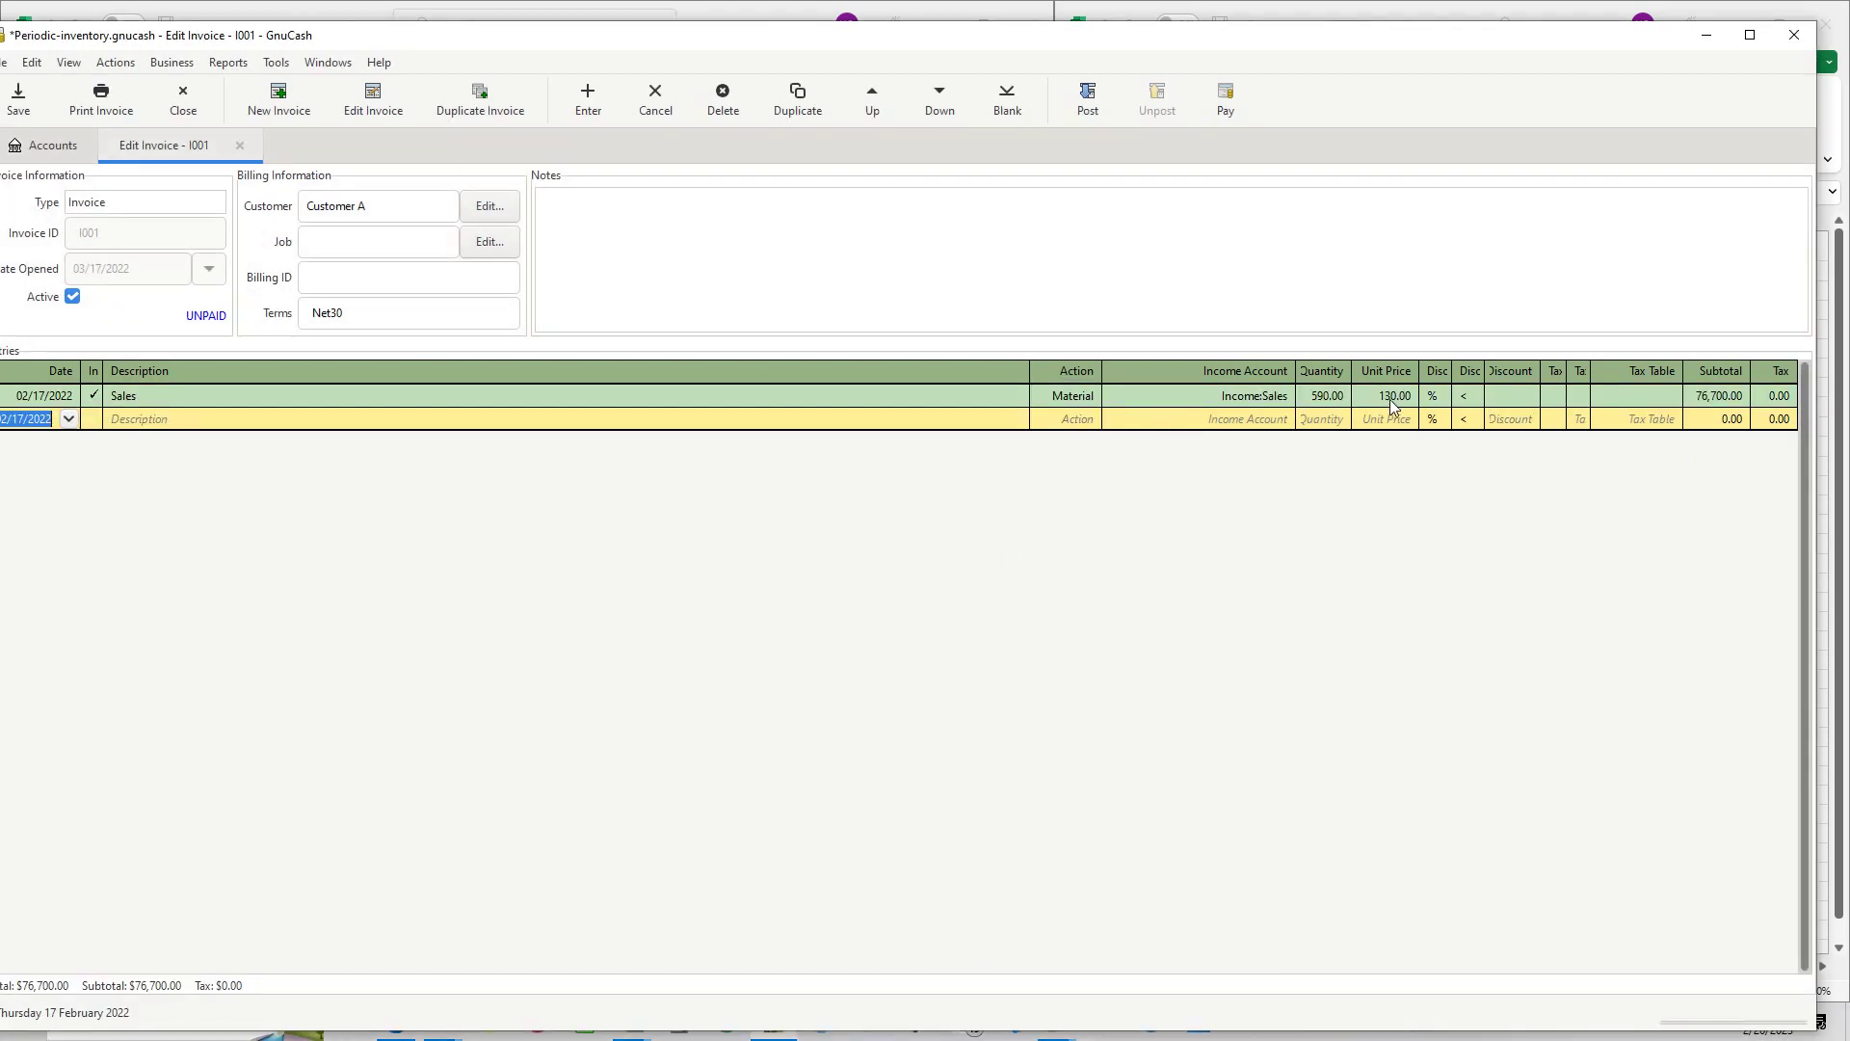
left_click(1086, 112)
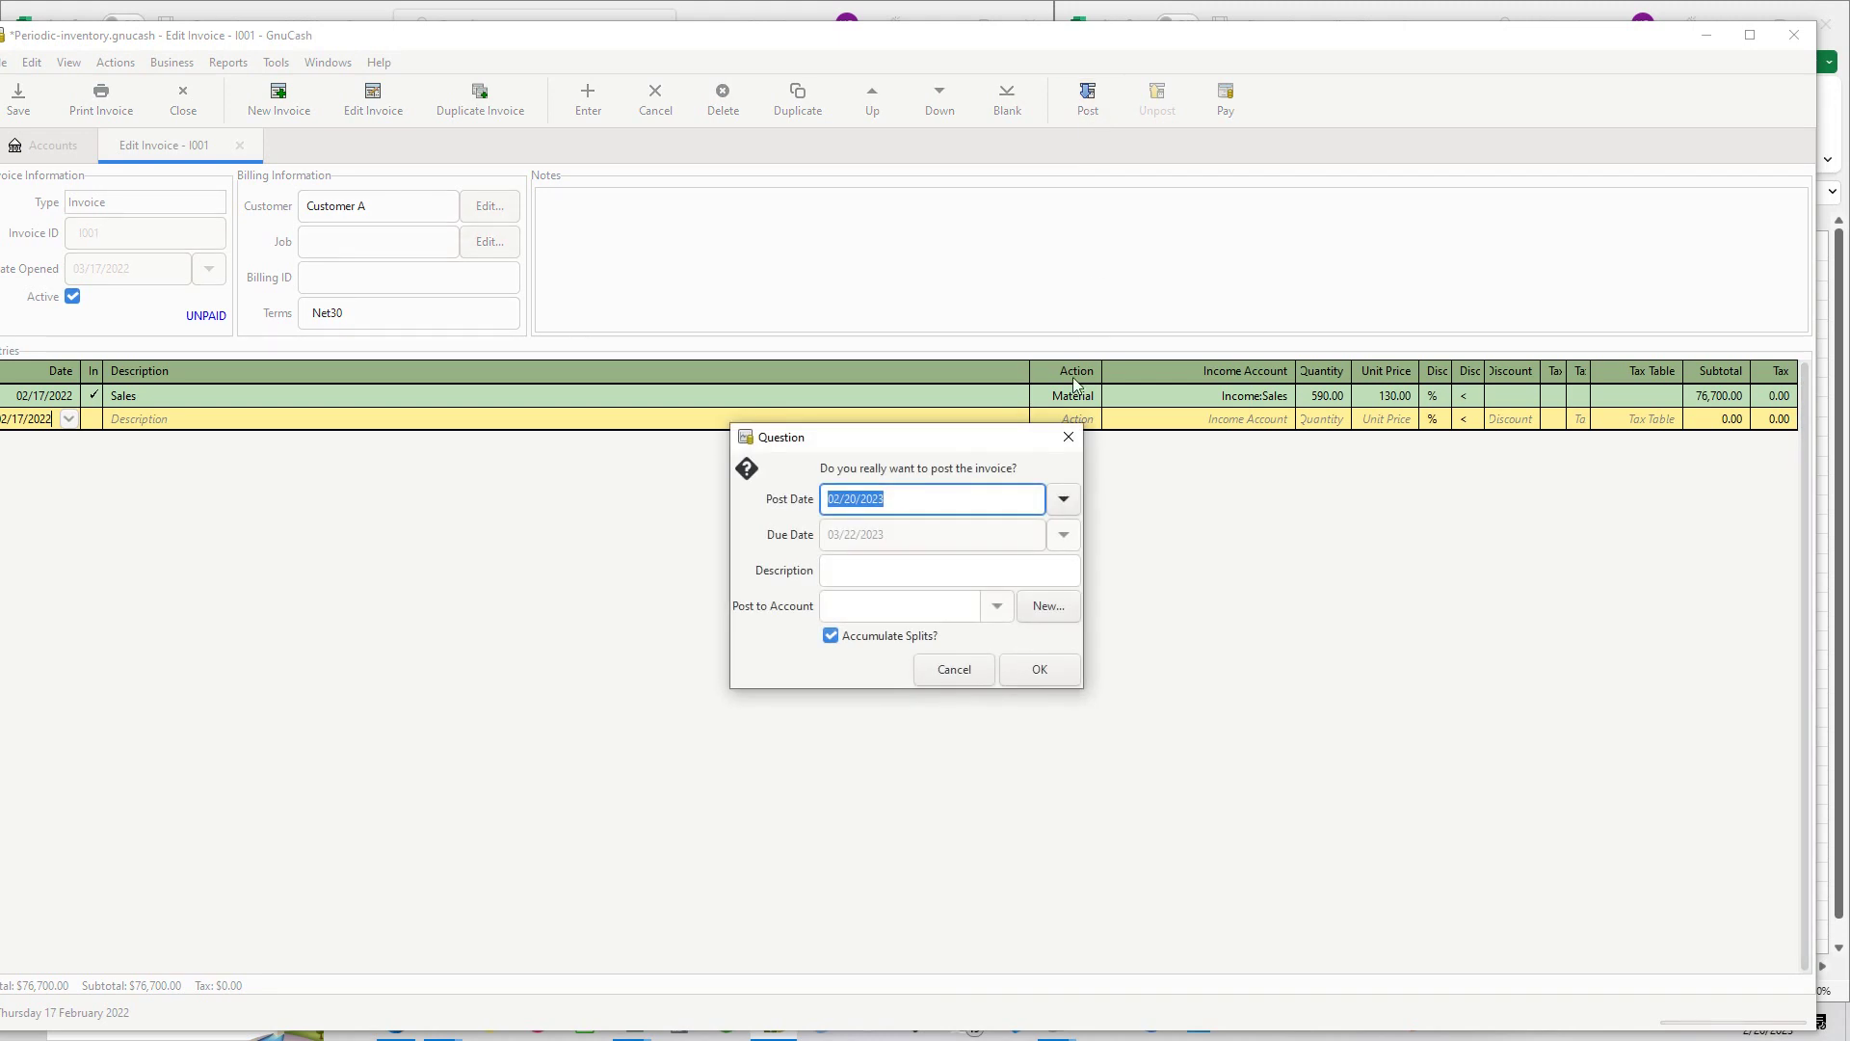
left_click_drag(905, 503, 824, 500)
left_click(912, 498)
left_click_drag(912, 498, 788, 498)
left_click(968, 669)
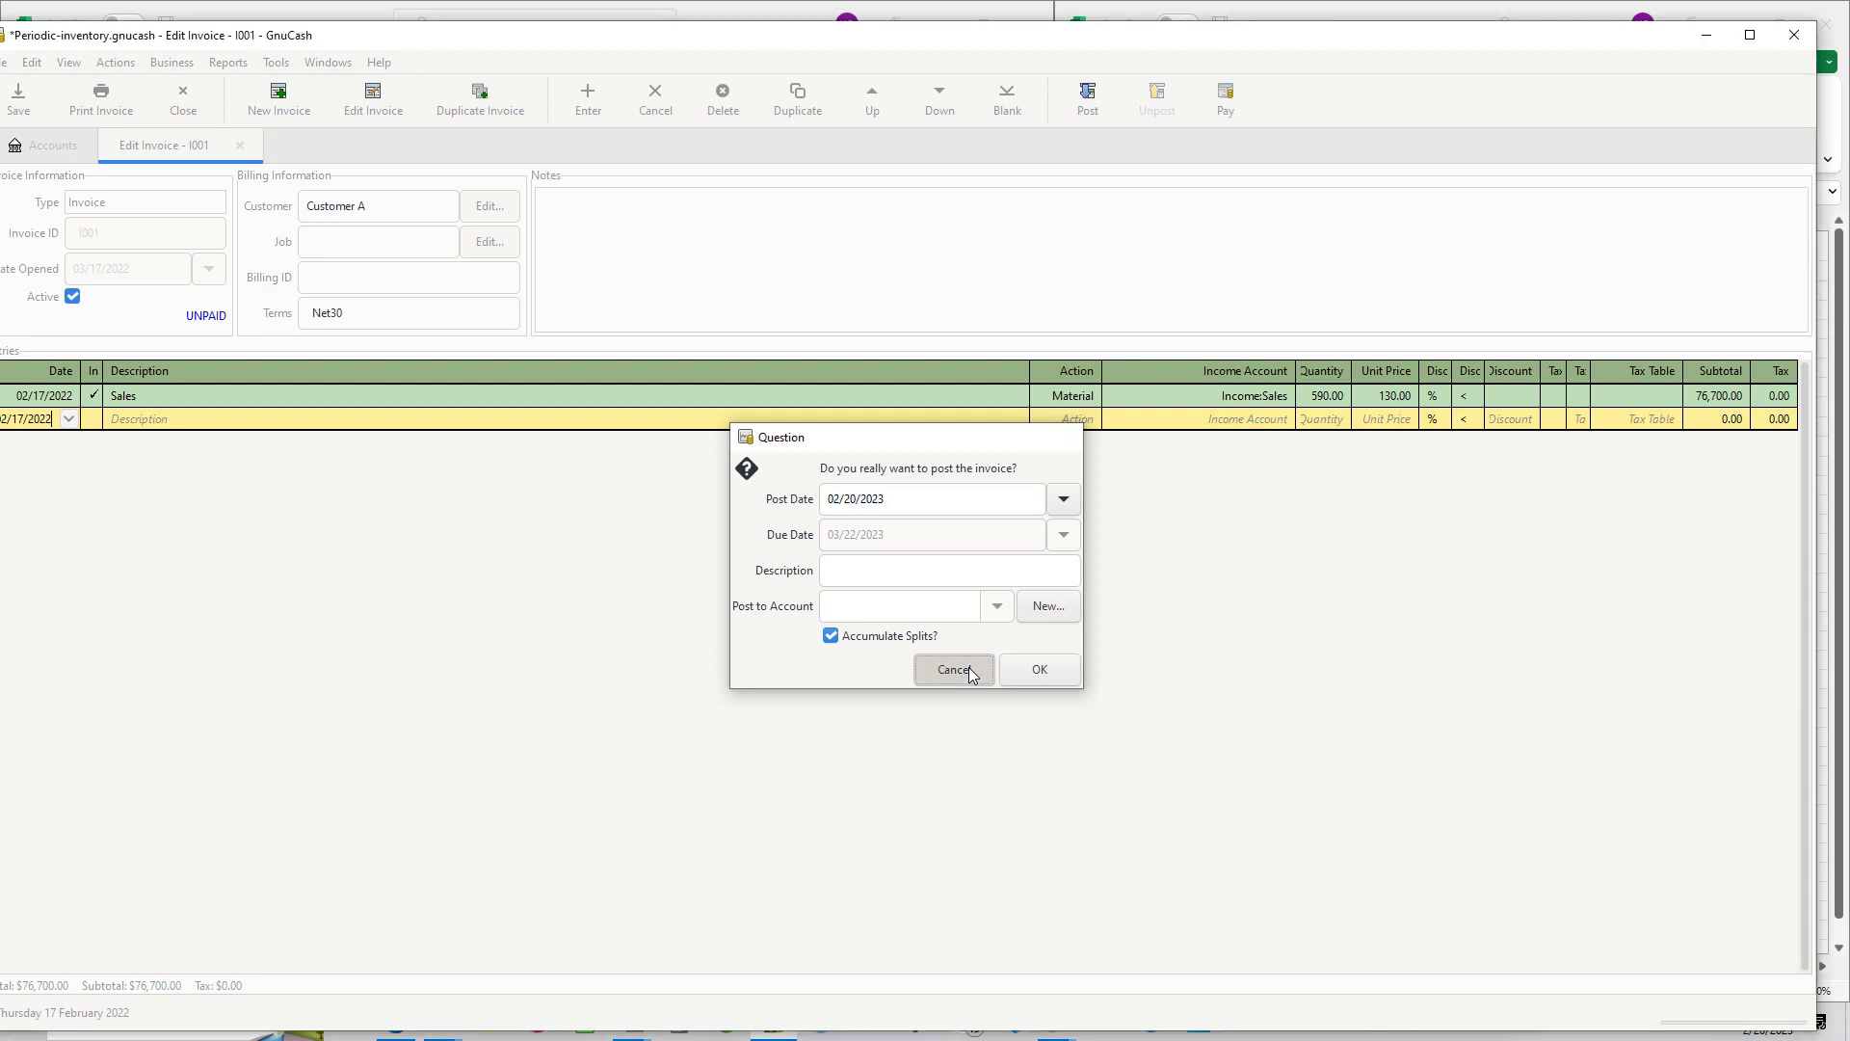
Set the date of the invoice's Sales line to 03/17/2022 and commit the line
left_click(39, 395)
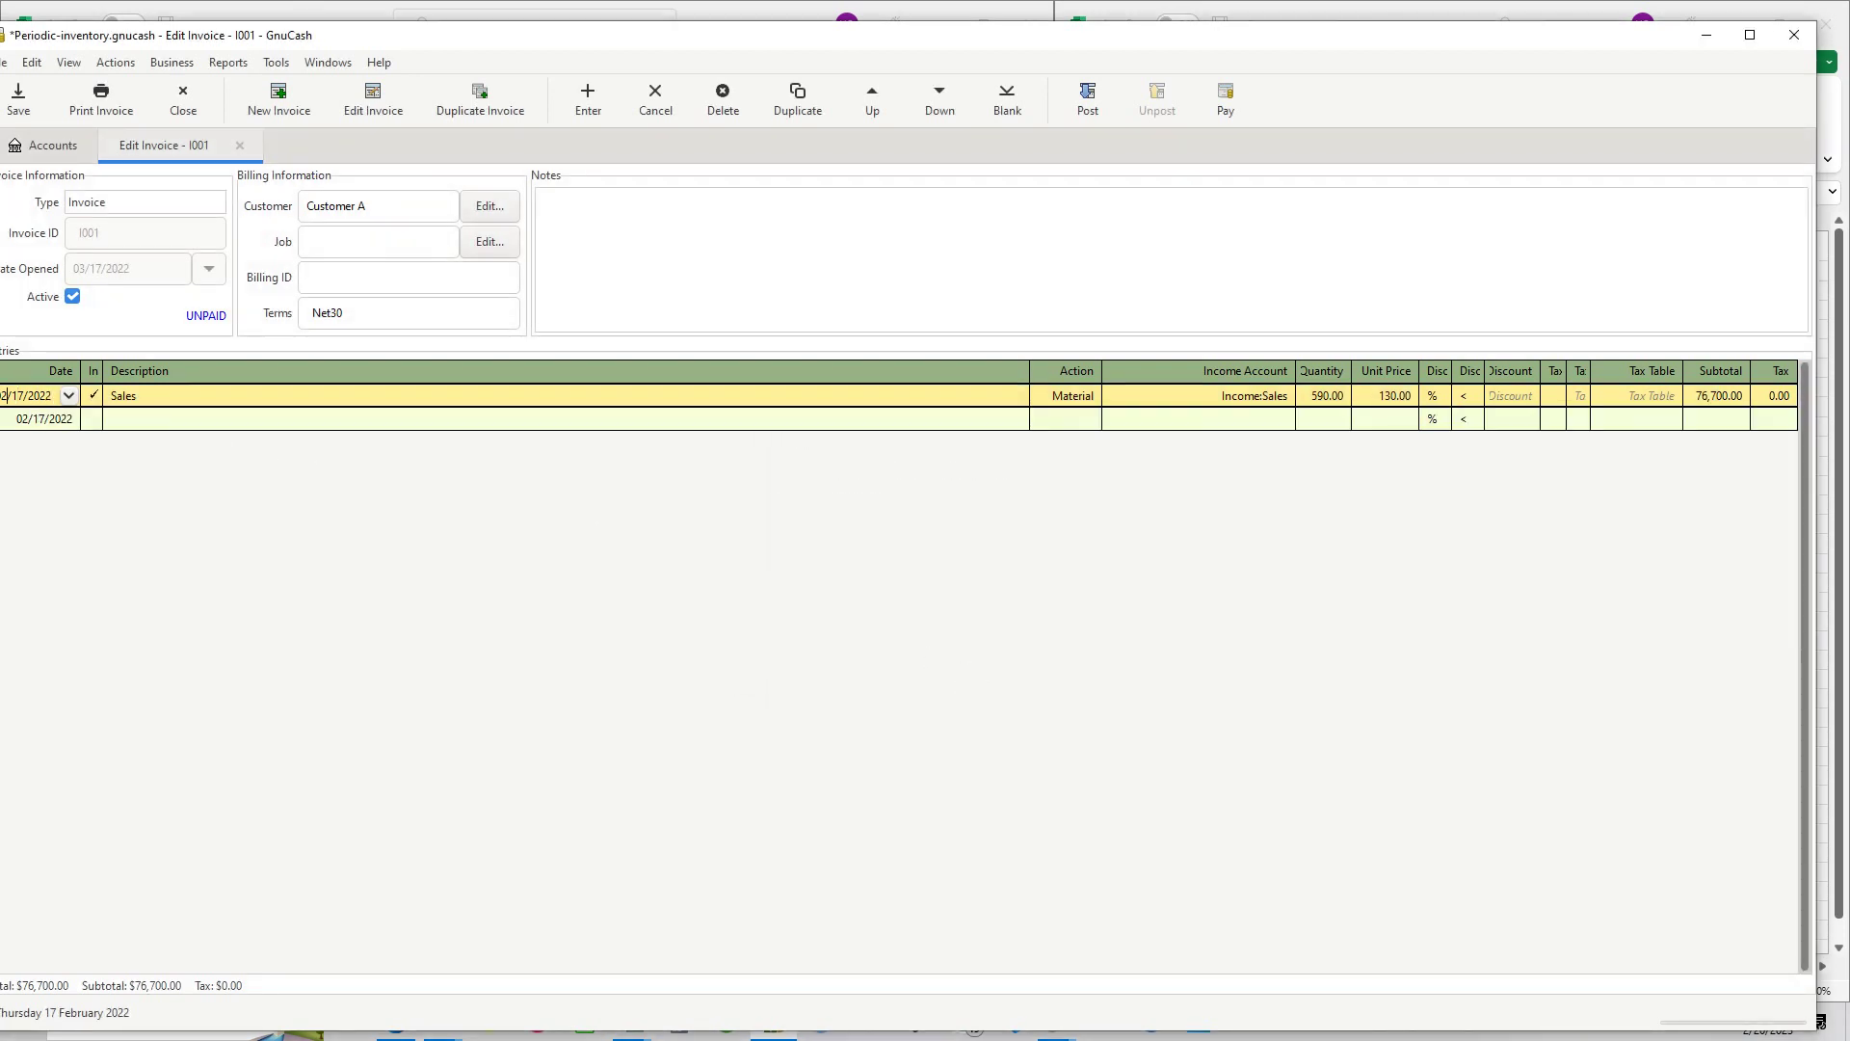
key("BackSpace")
type("3")
key("Tab")
key("Tab")
key("Tab")
key("Tab")
key("Tab")
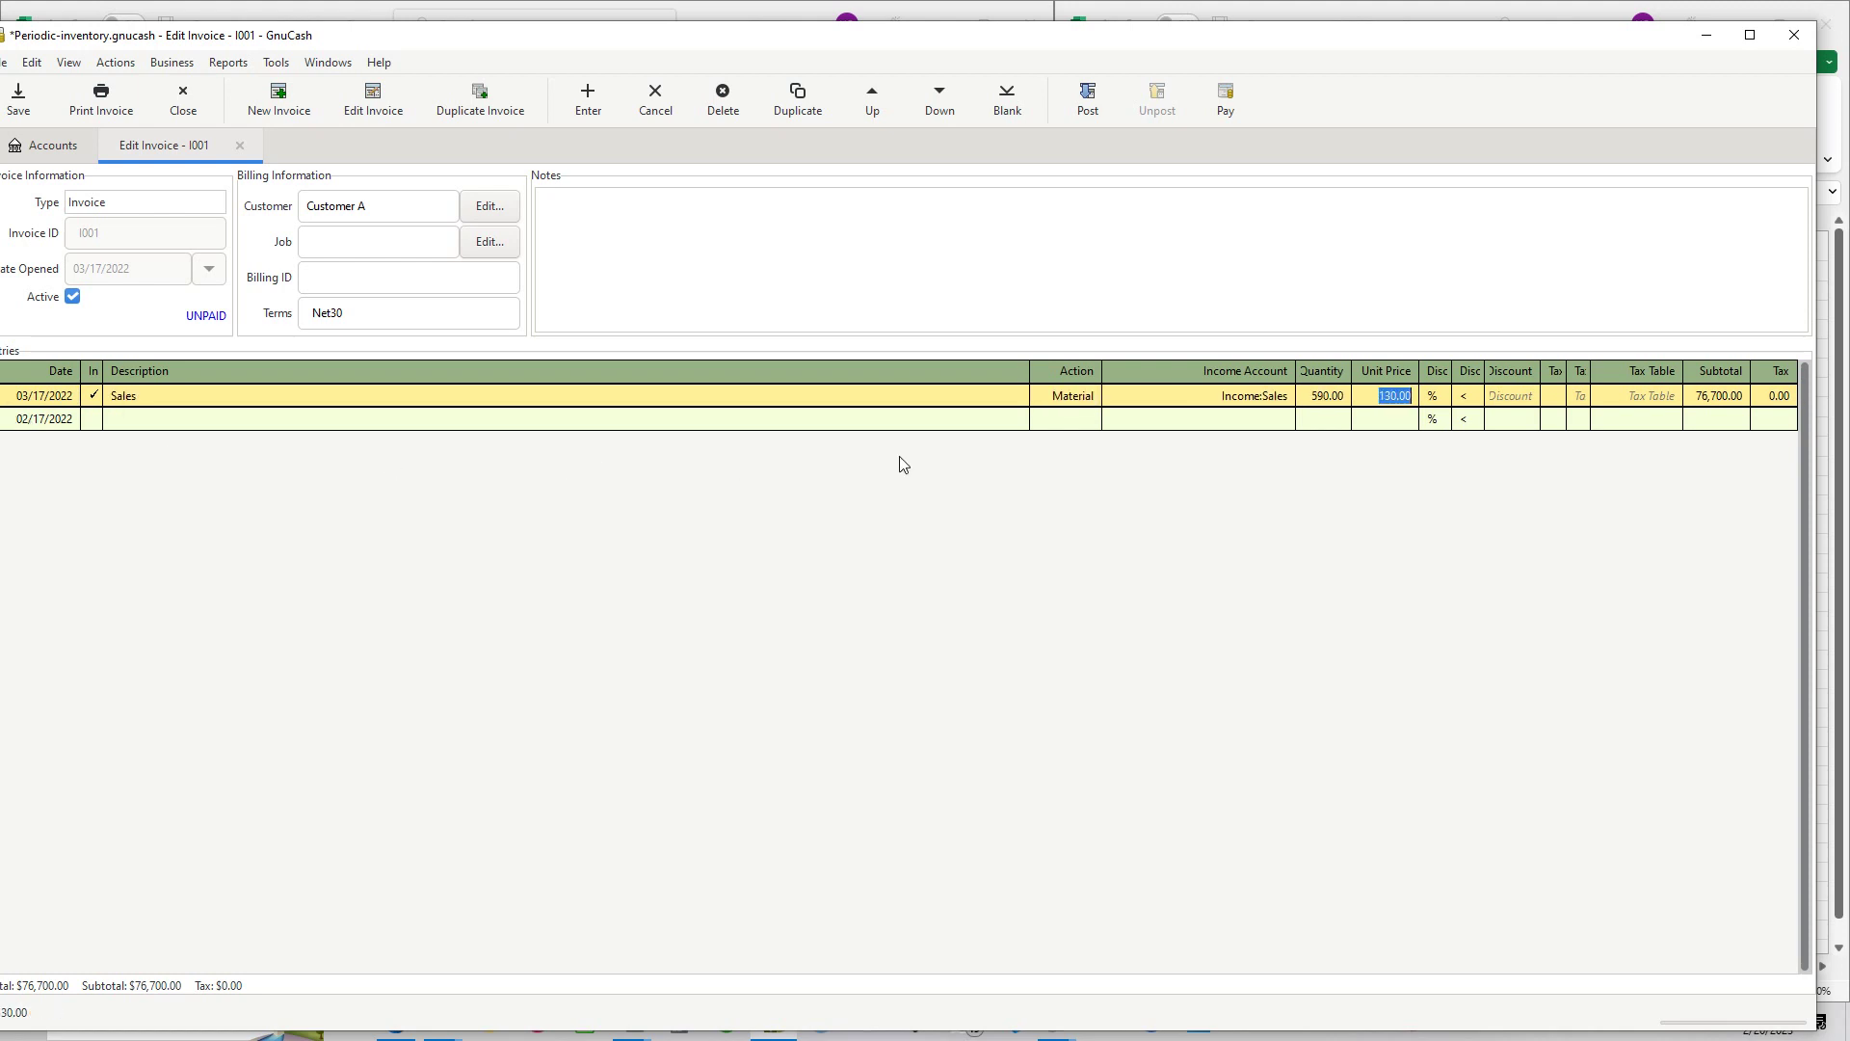
key("Return")
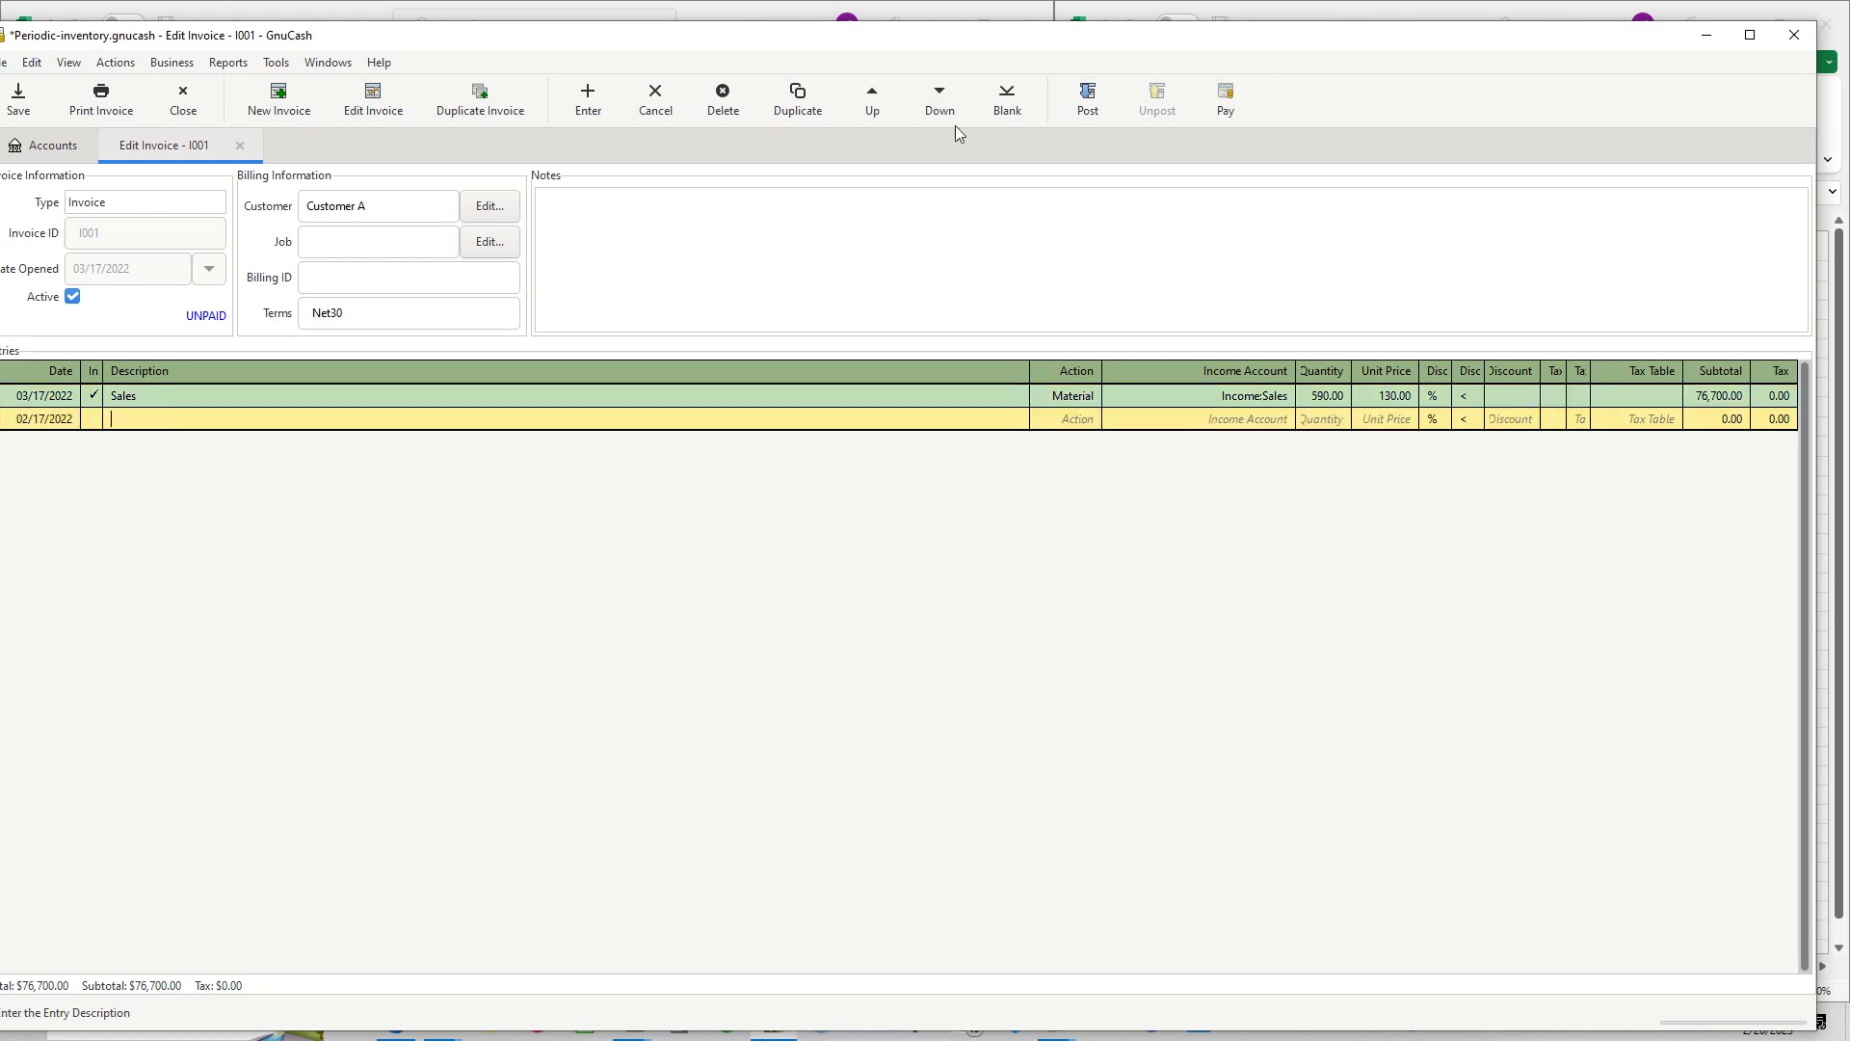
Post invoice I001 with post date 03/17/2022 to a new top-level A/Receivable account named Costumer A
left_click(1089, 97)
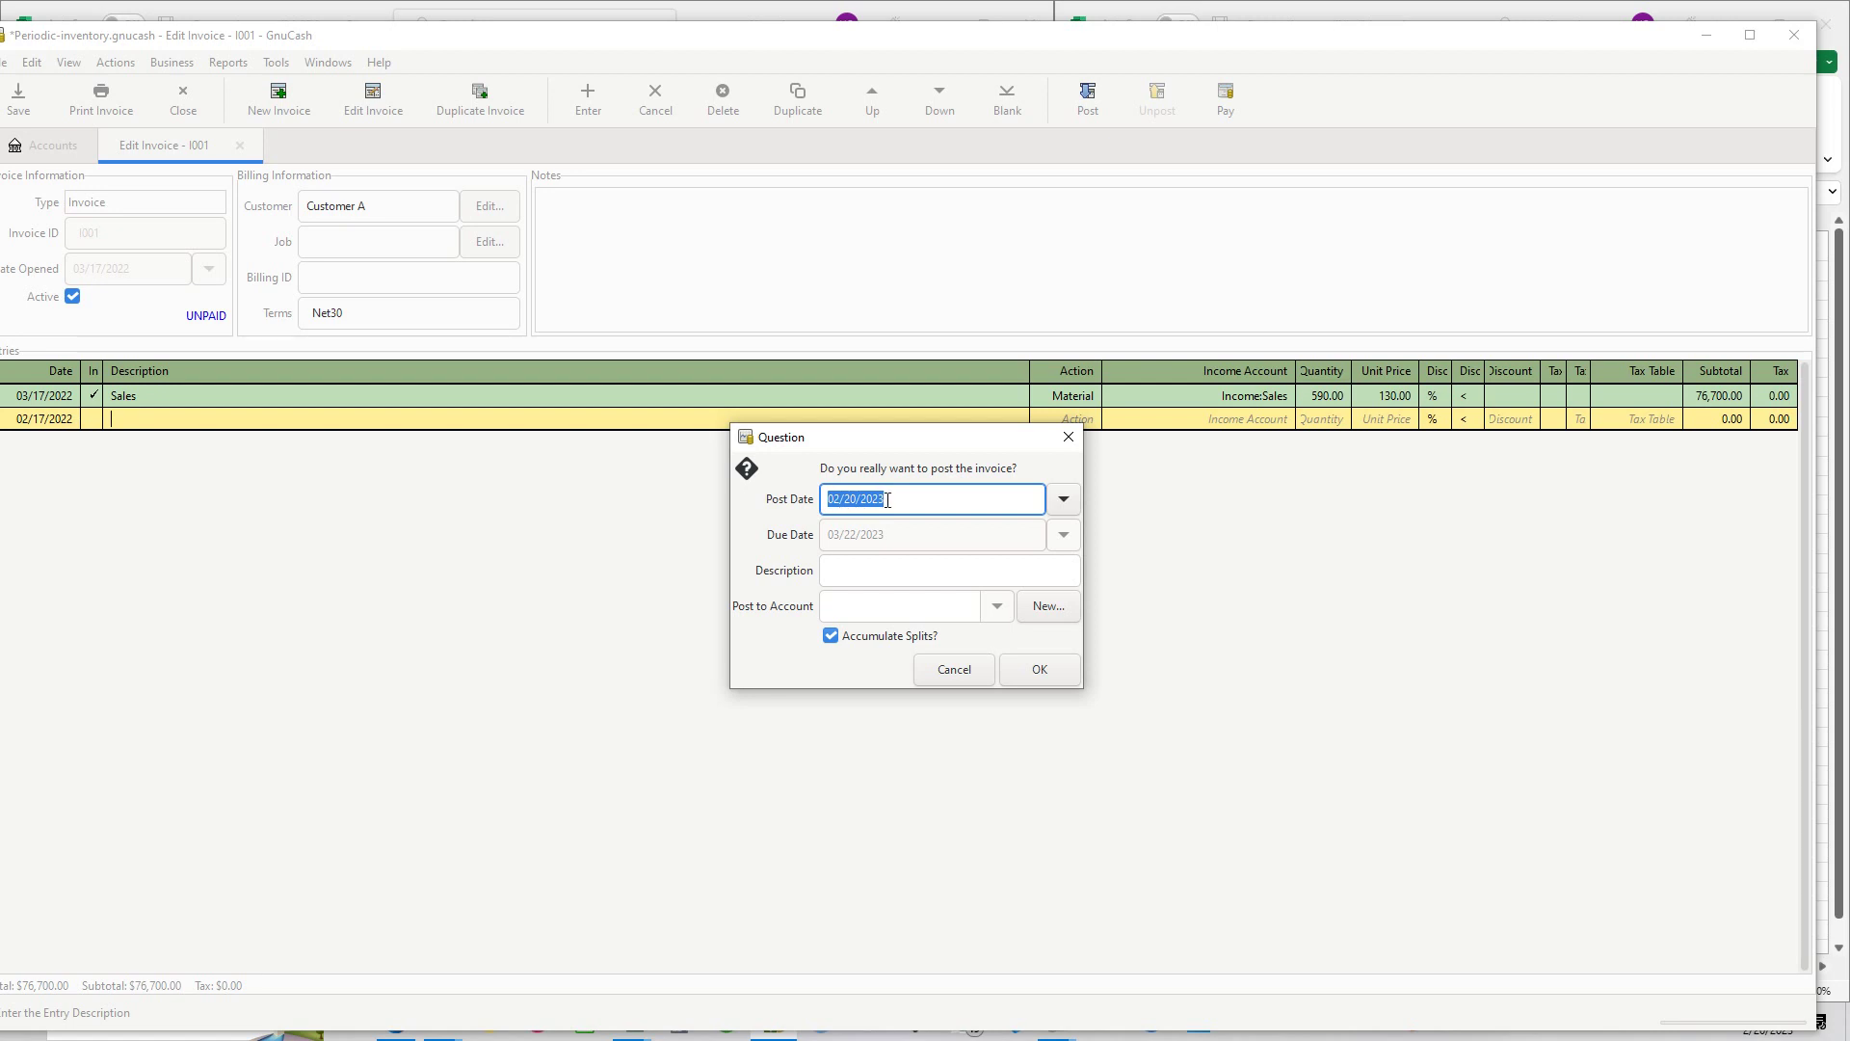
type("03/")
key("Tab")
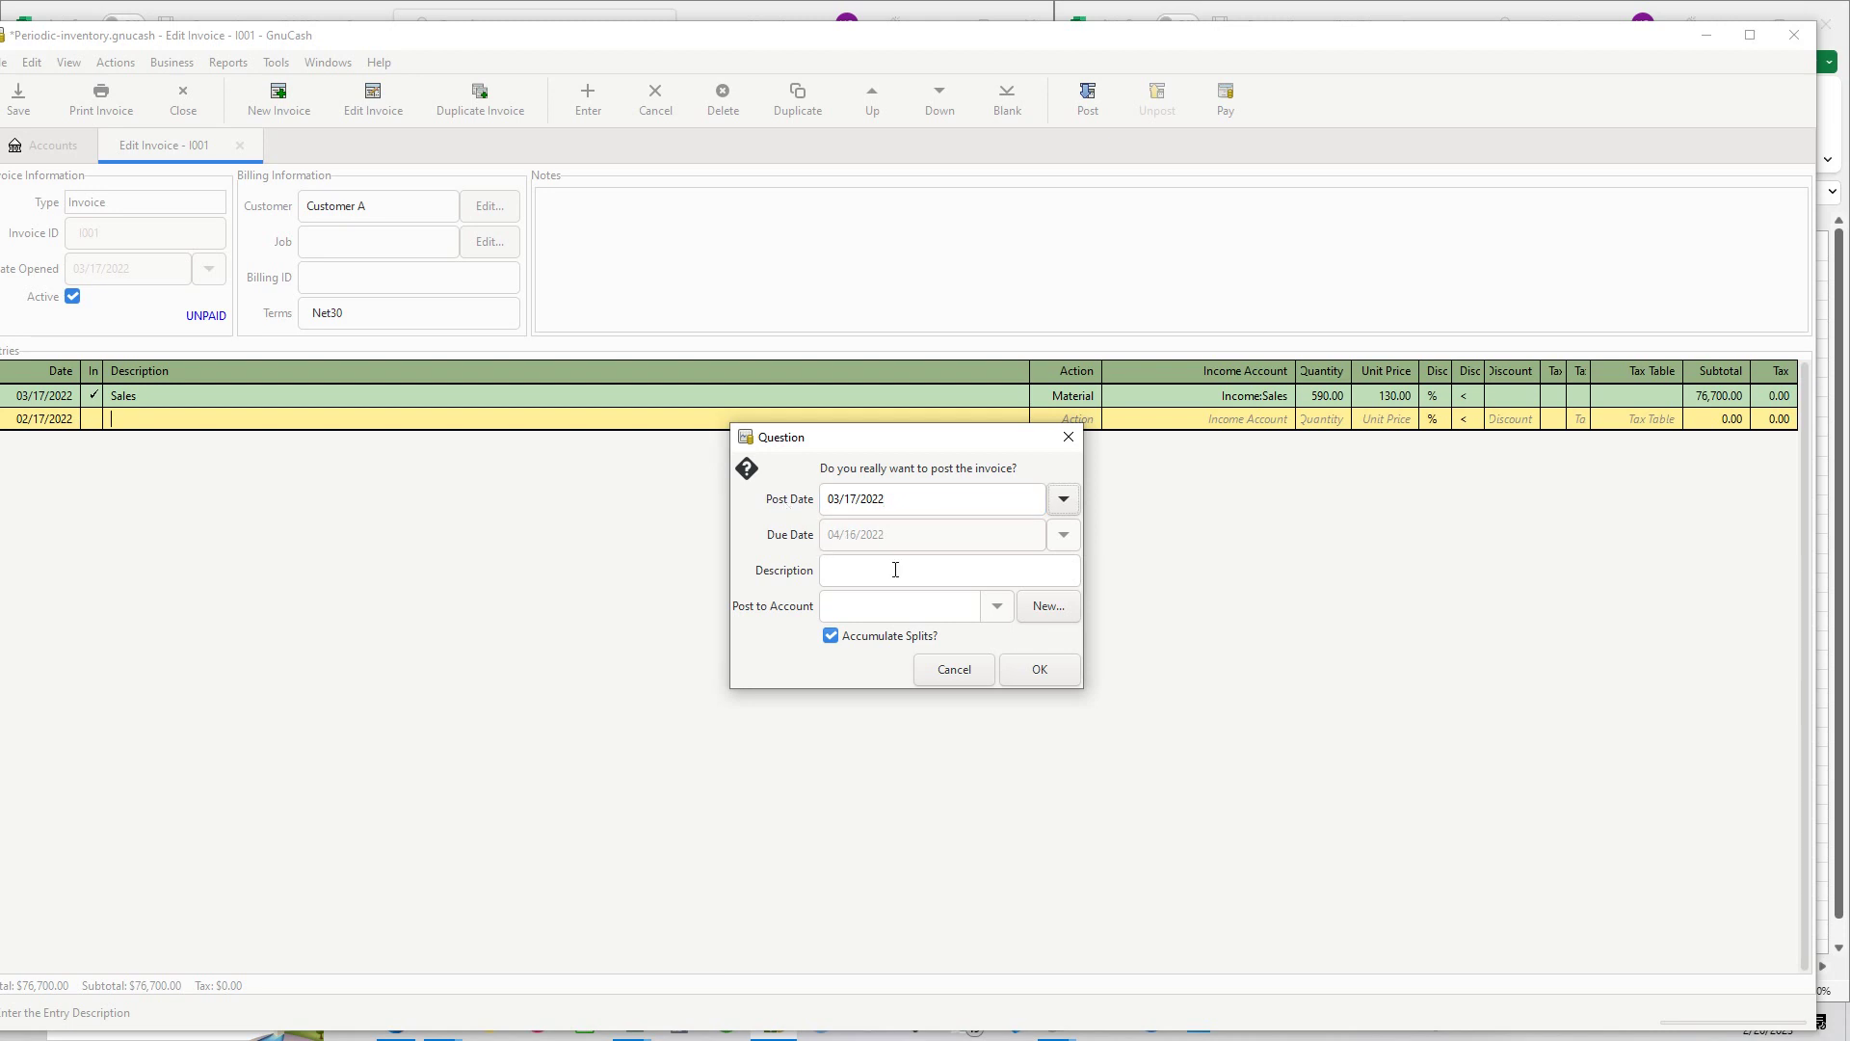
left_click(1045, 607)
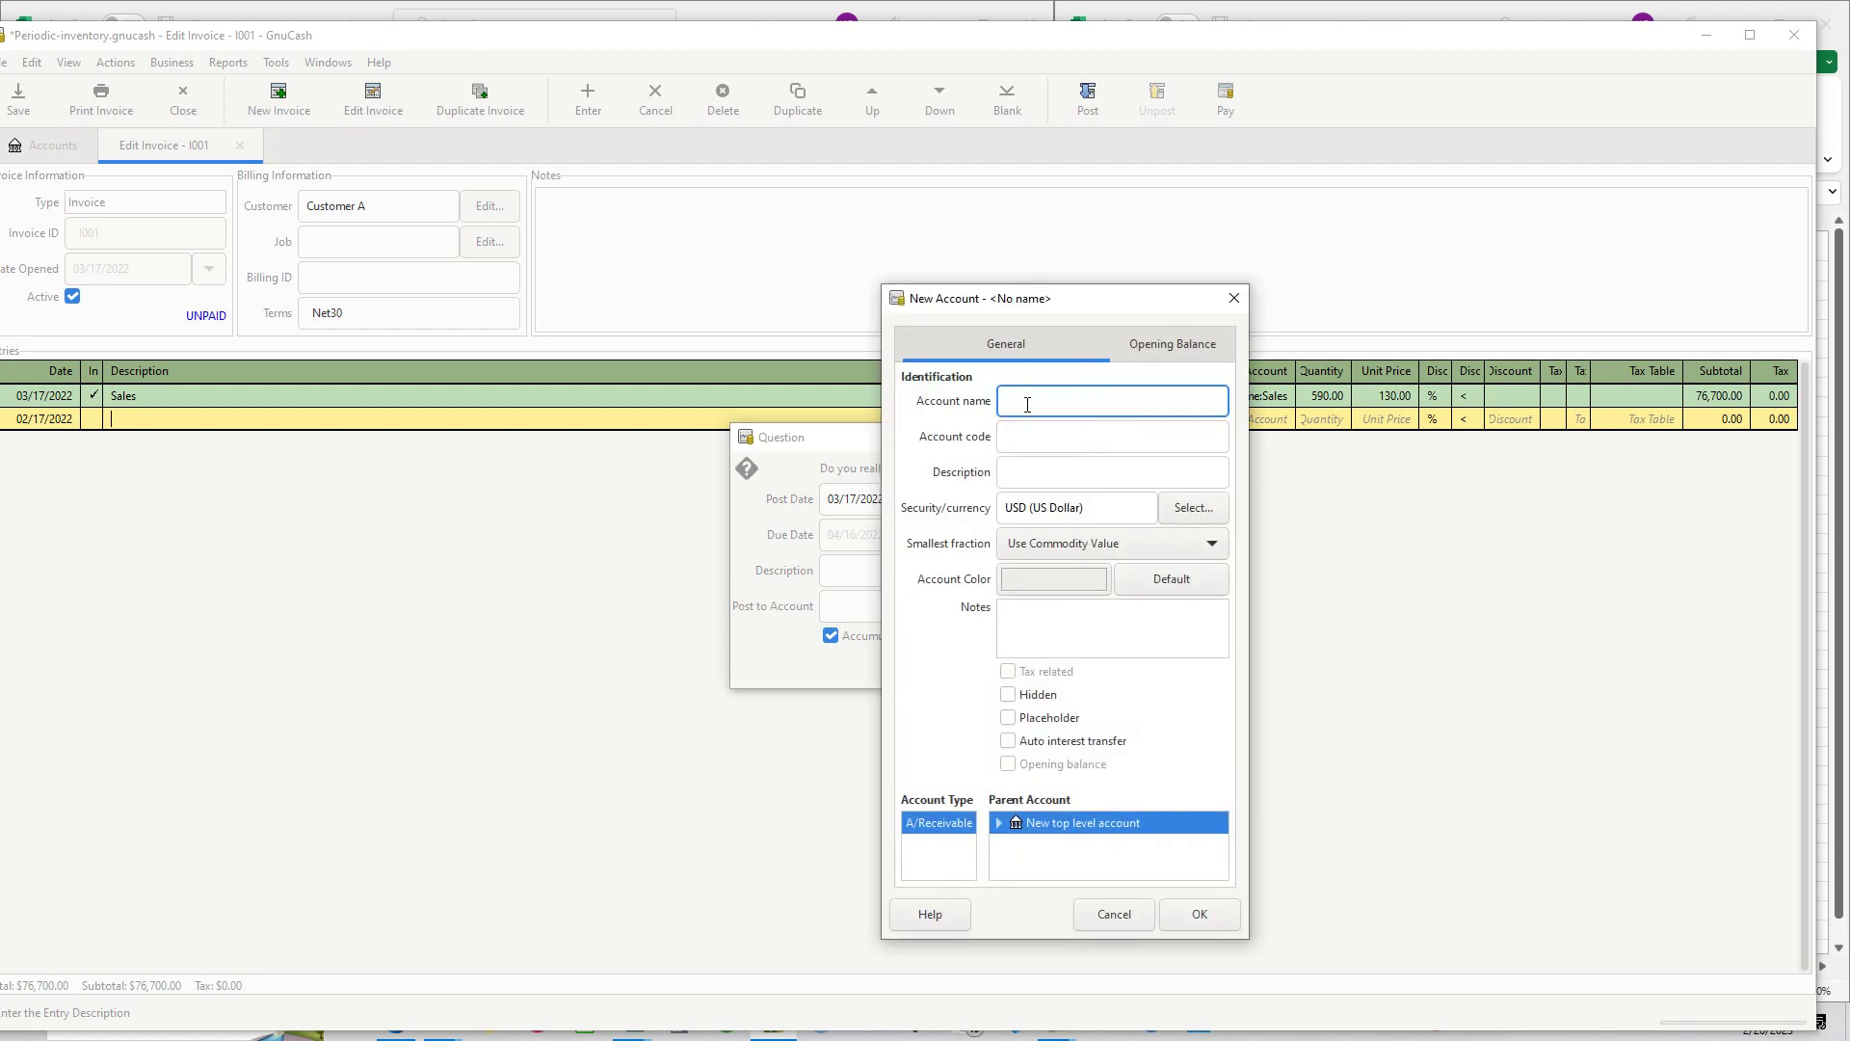
type("Costumer A")
left_click(1195, 916)
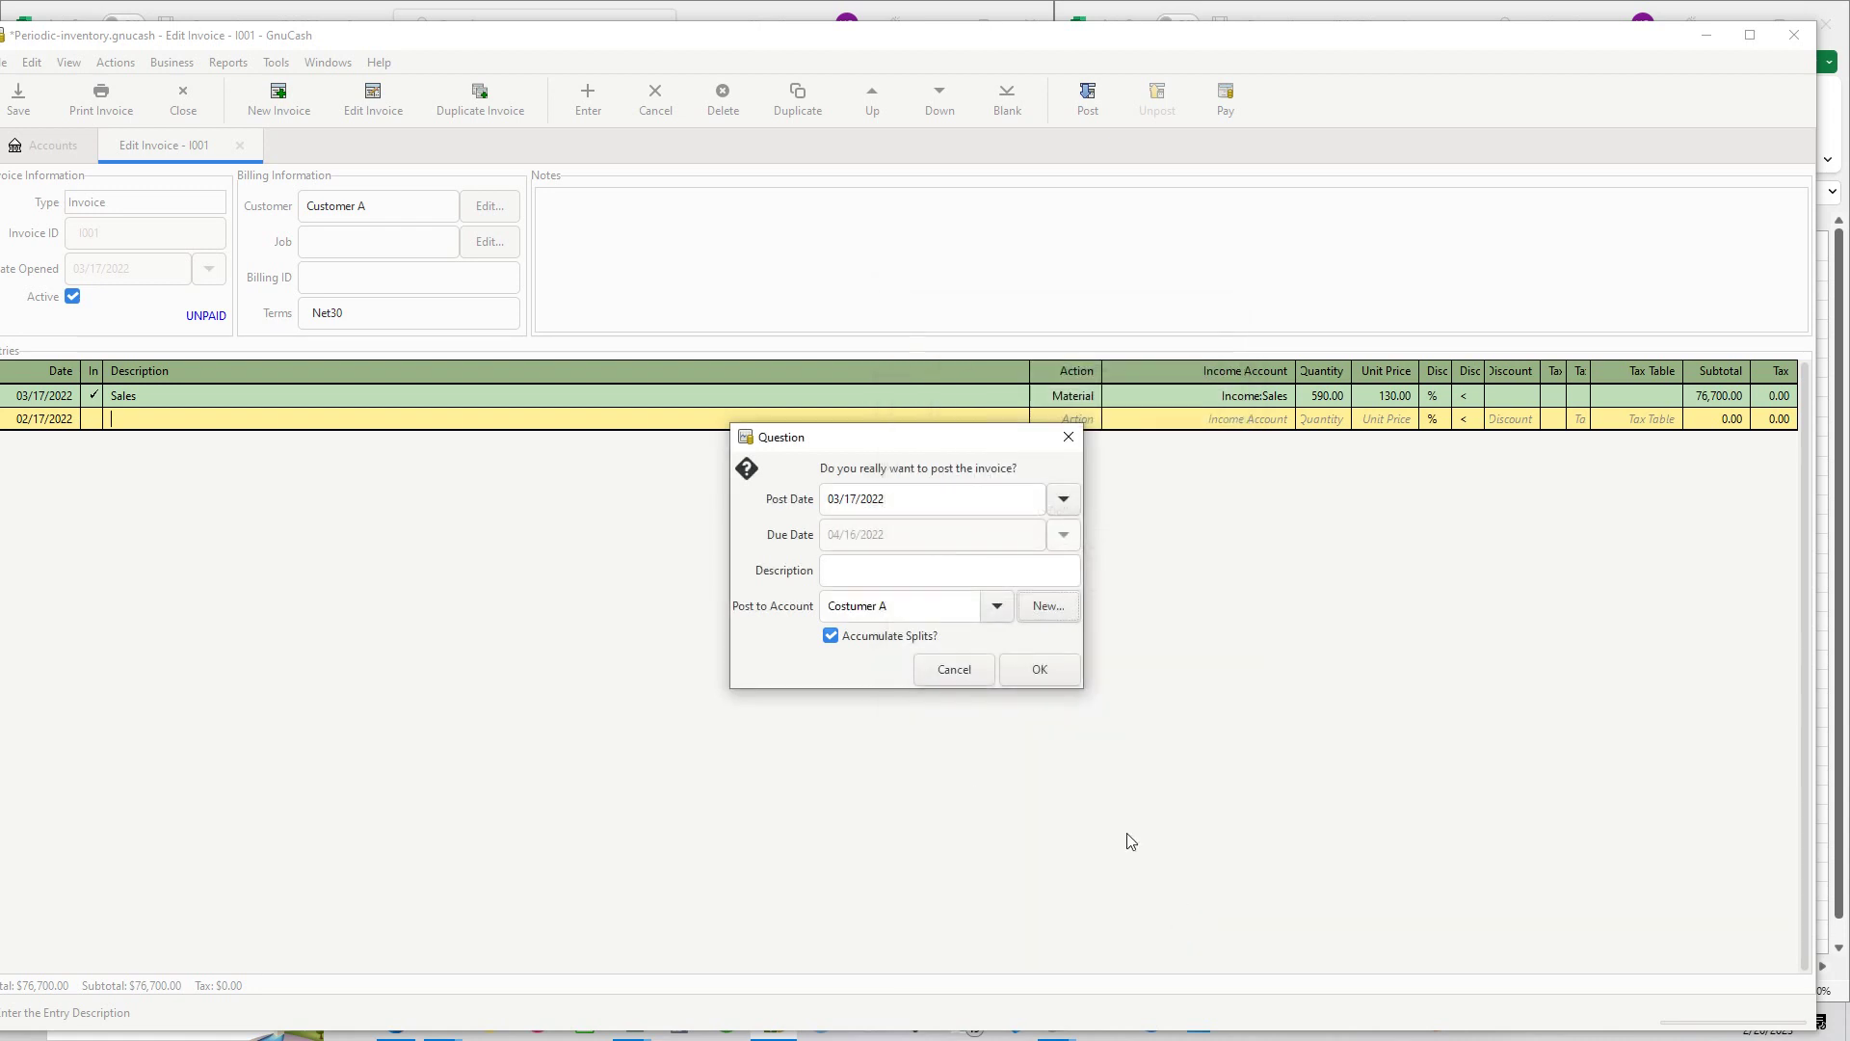
left_click(1043, 675)
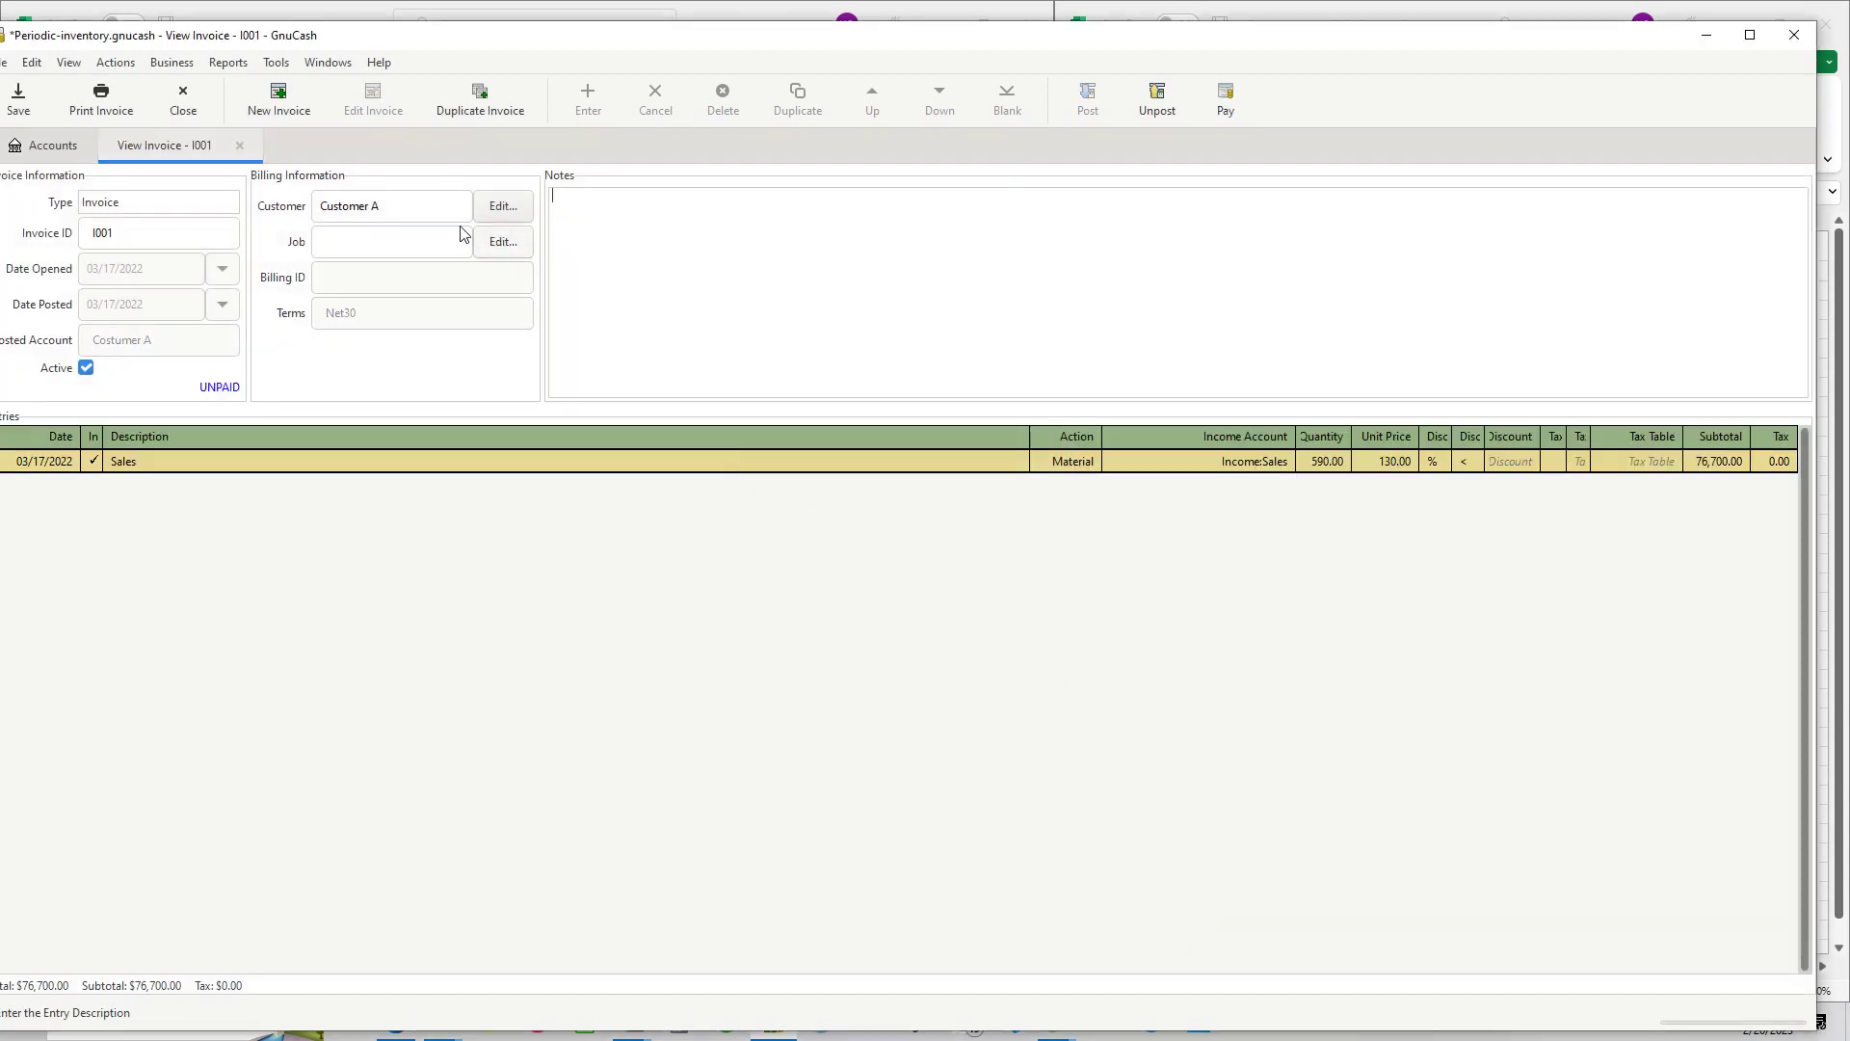
Close the invoice and examine the Vendor A, Sales and Costumer A balances in the account list
left_click(239, 145)
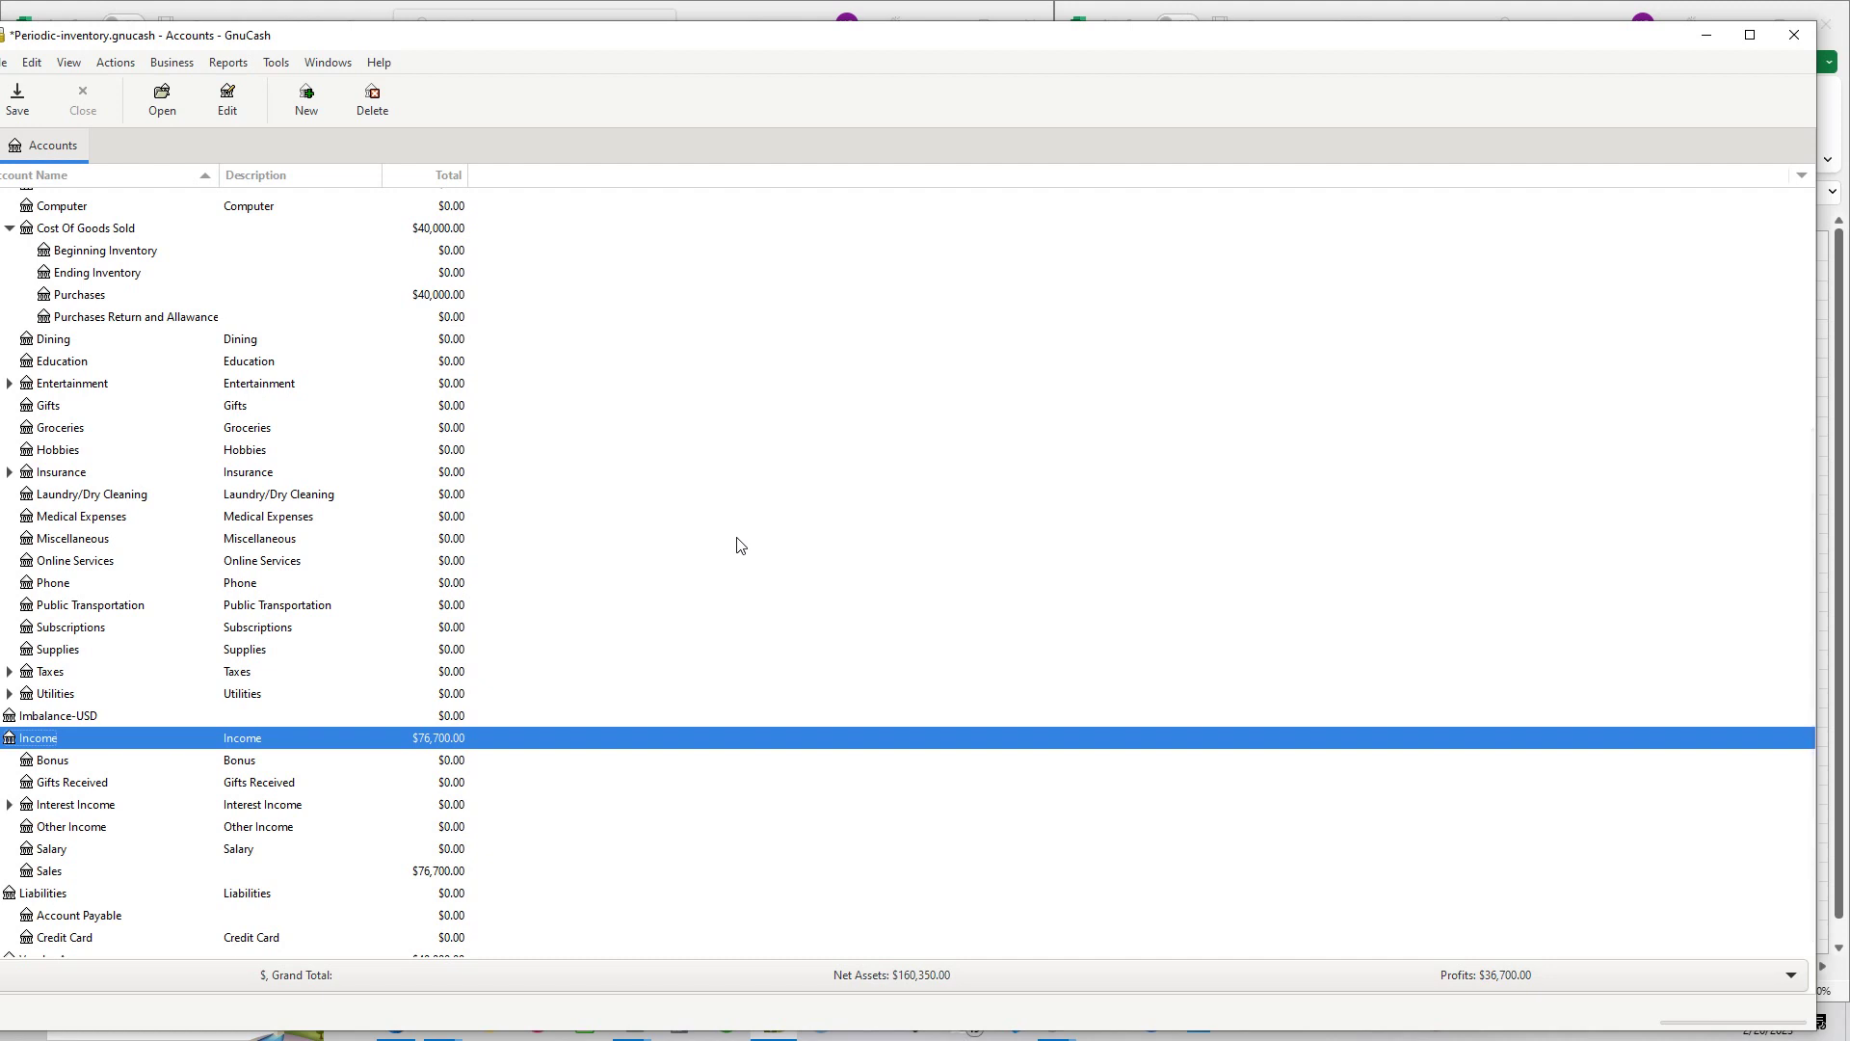
scroll(550, 725, "down", 1)
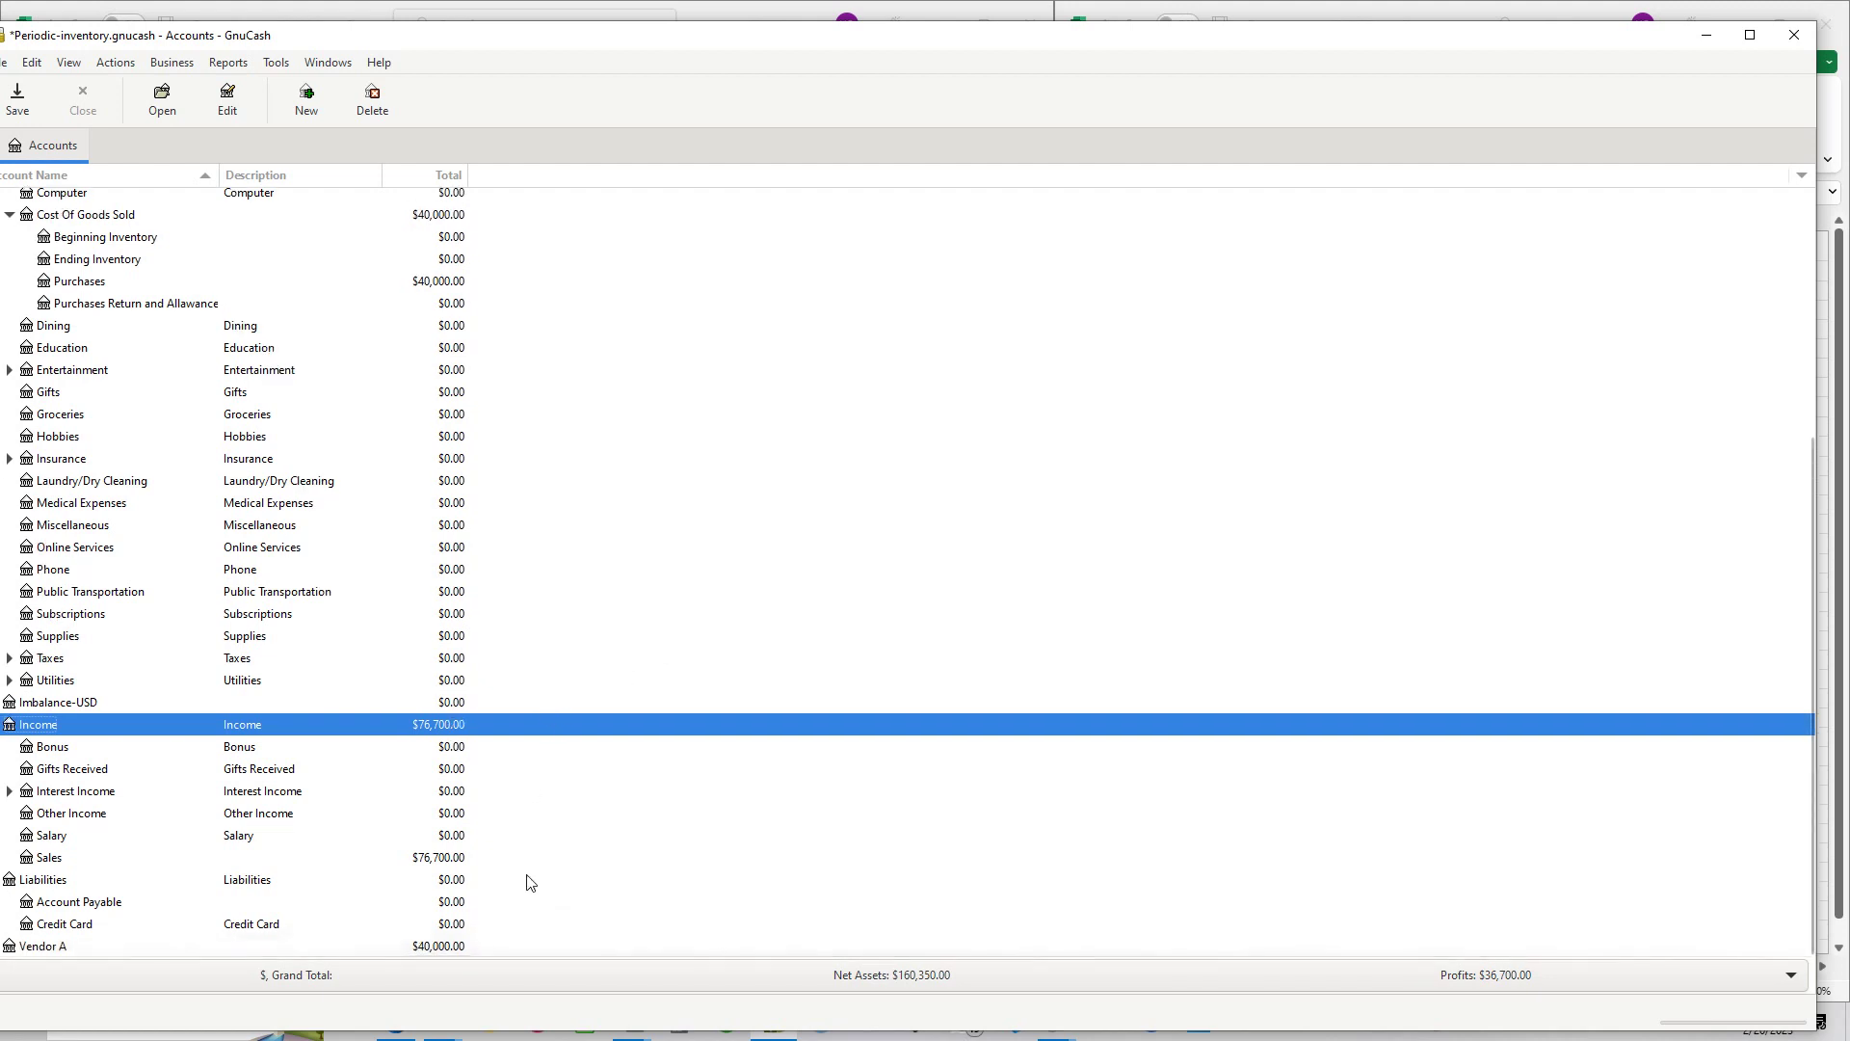
left_click(61, 948)
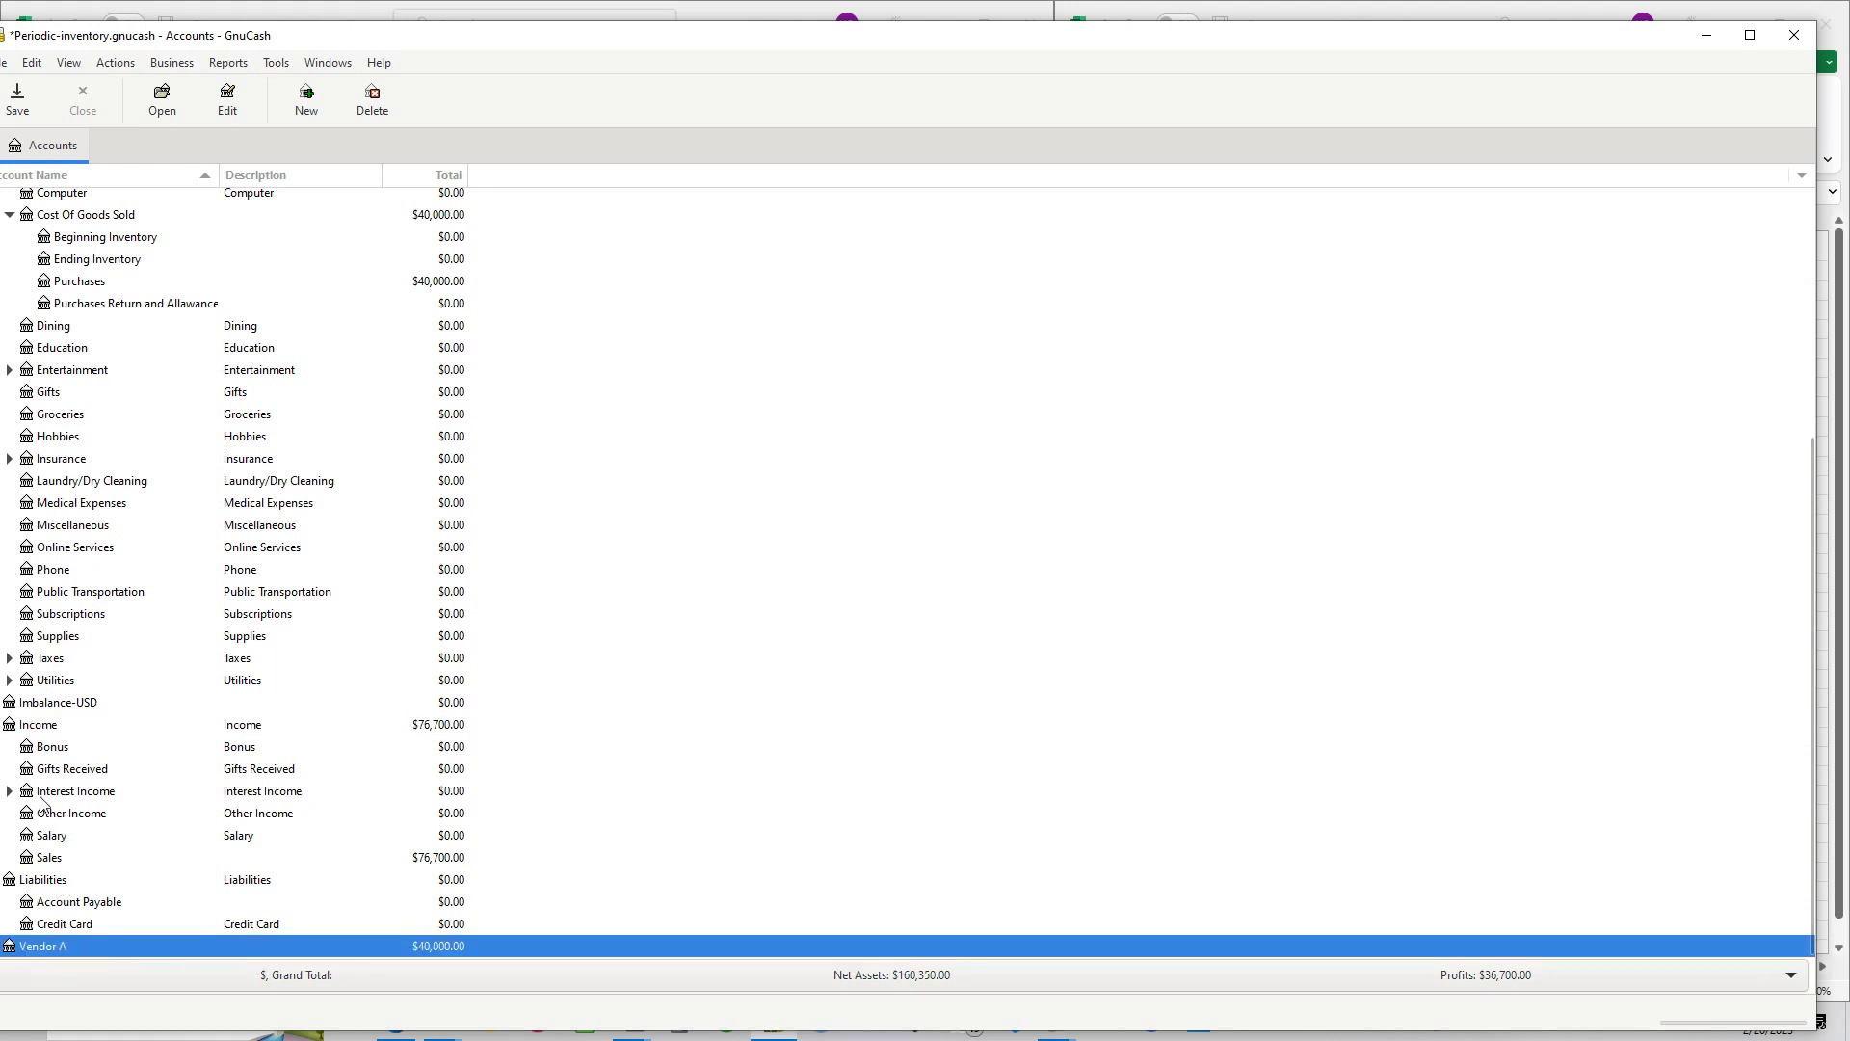
scroll(58, 433, "up", 5)
left_click(57, 353)
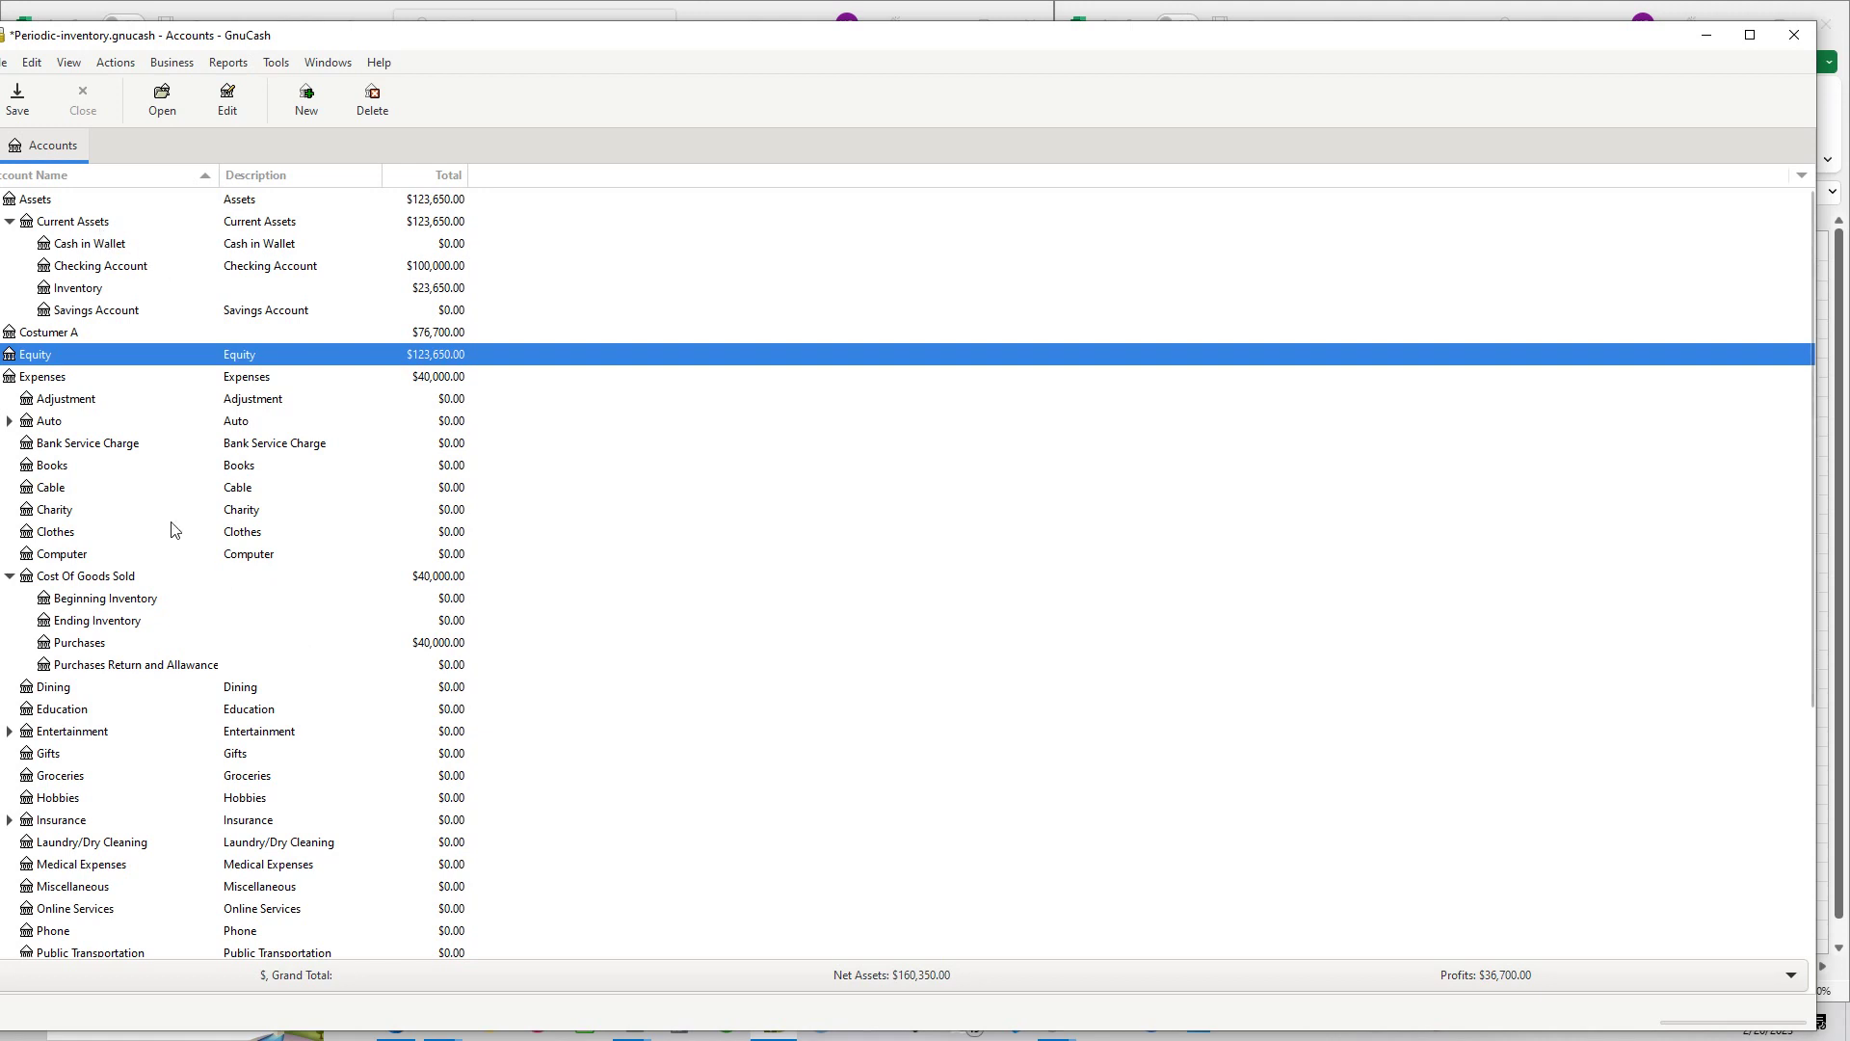
scroll(186, 714, "down", 5)
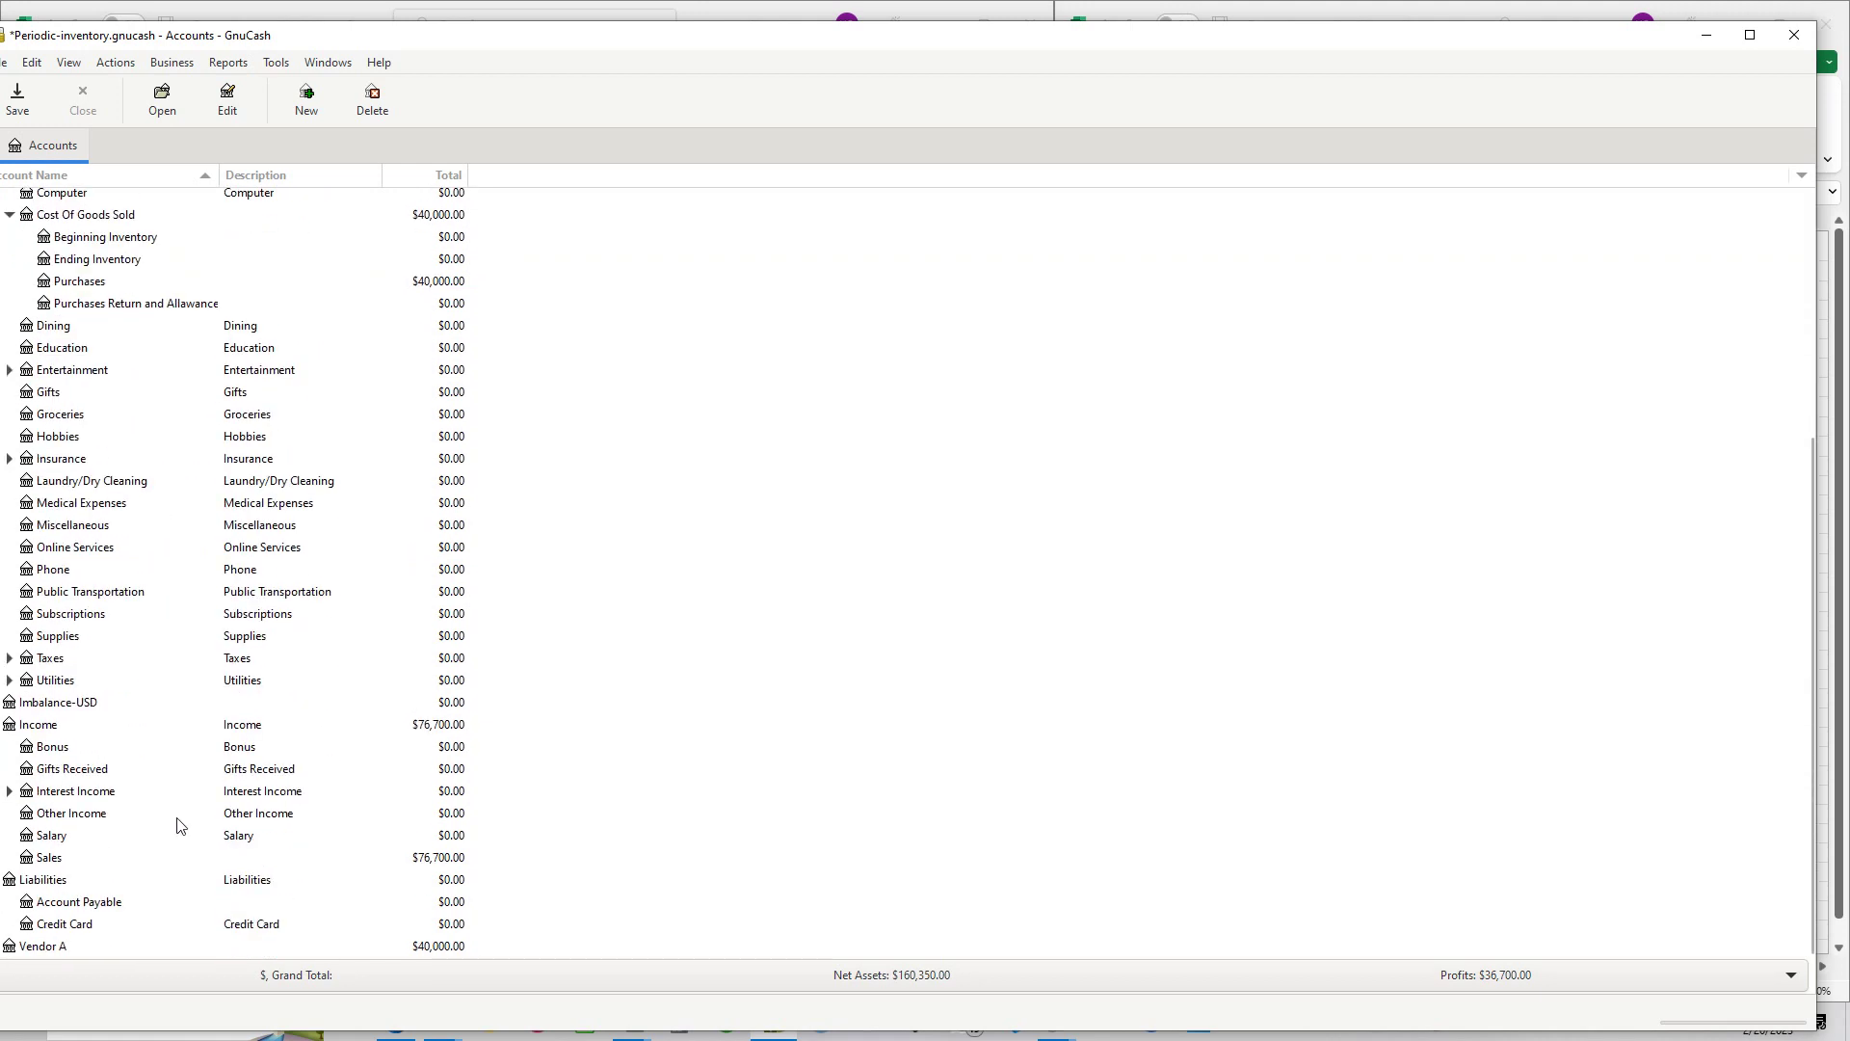
left_click(60, 857)
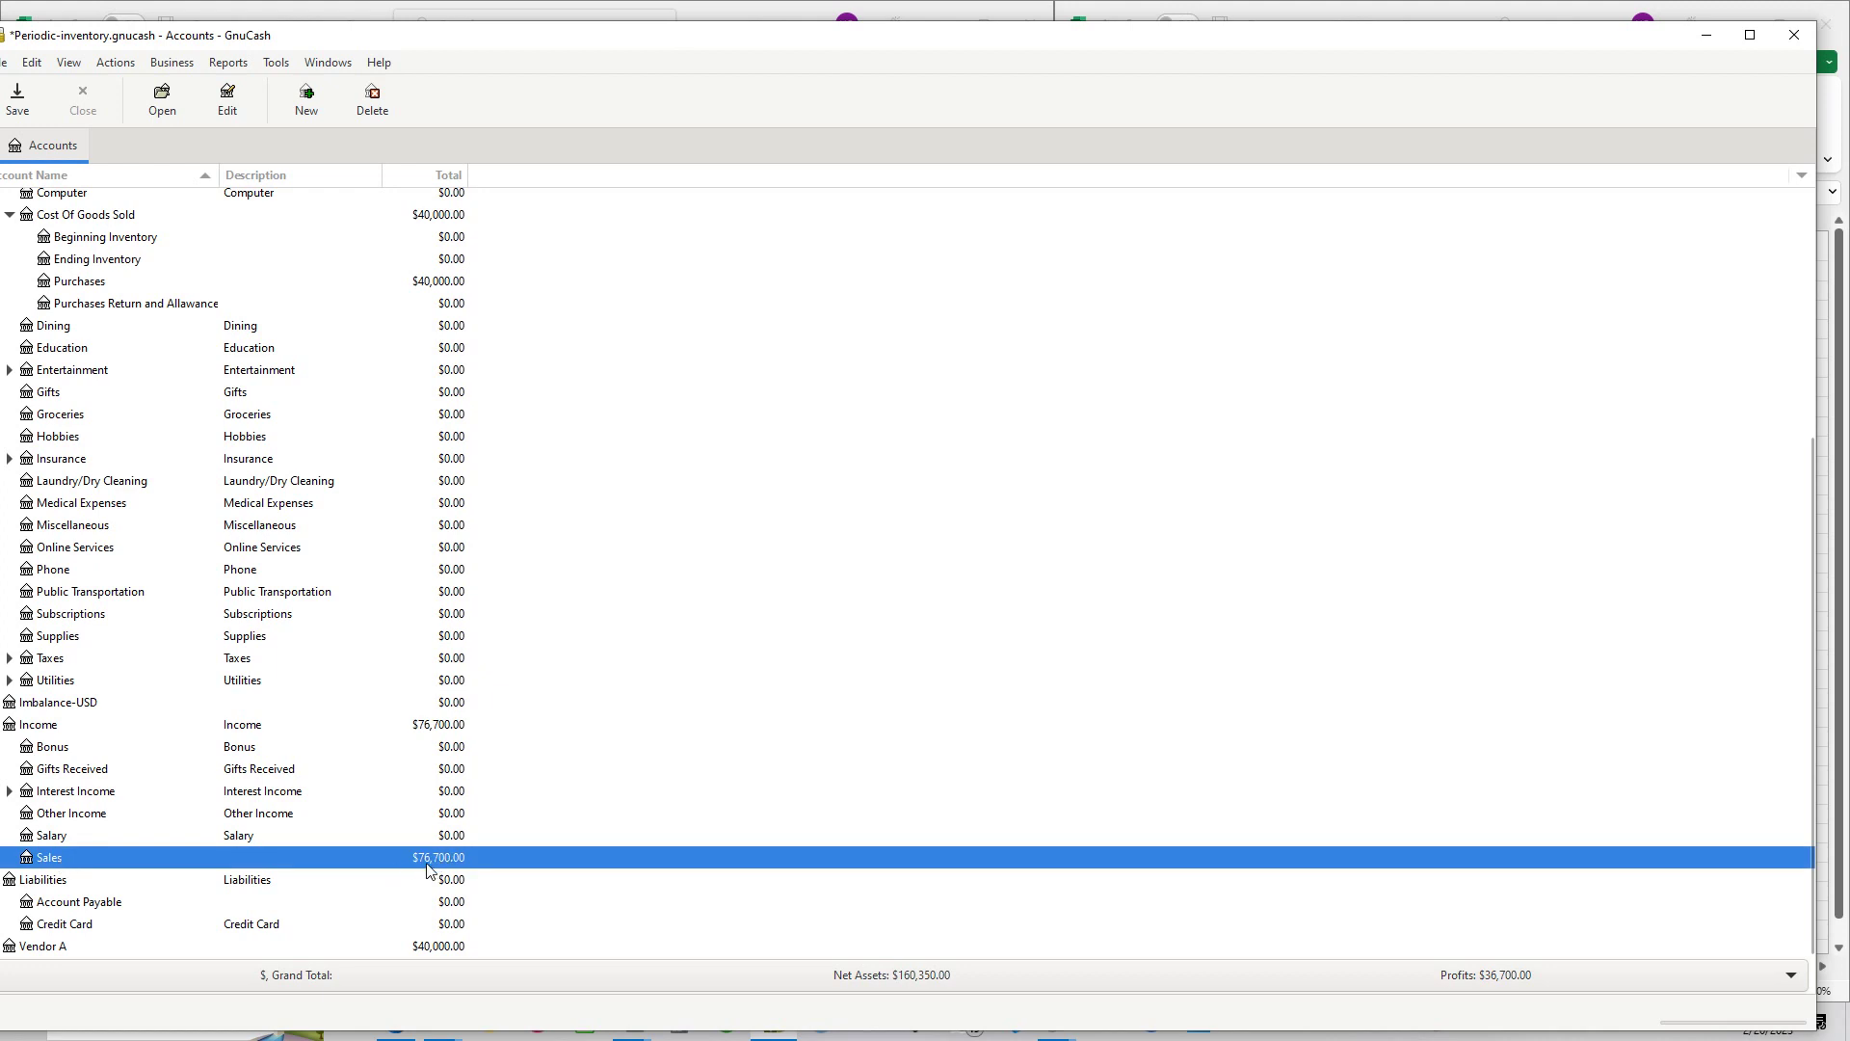
scroll(343, 594, "up", 5)
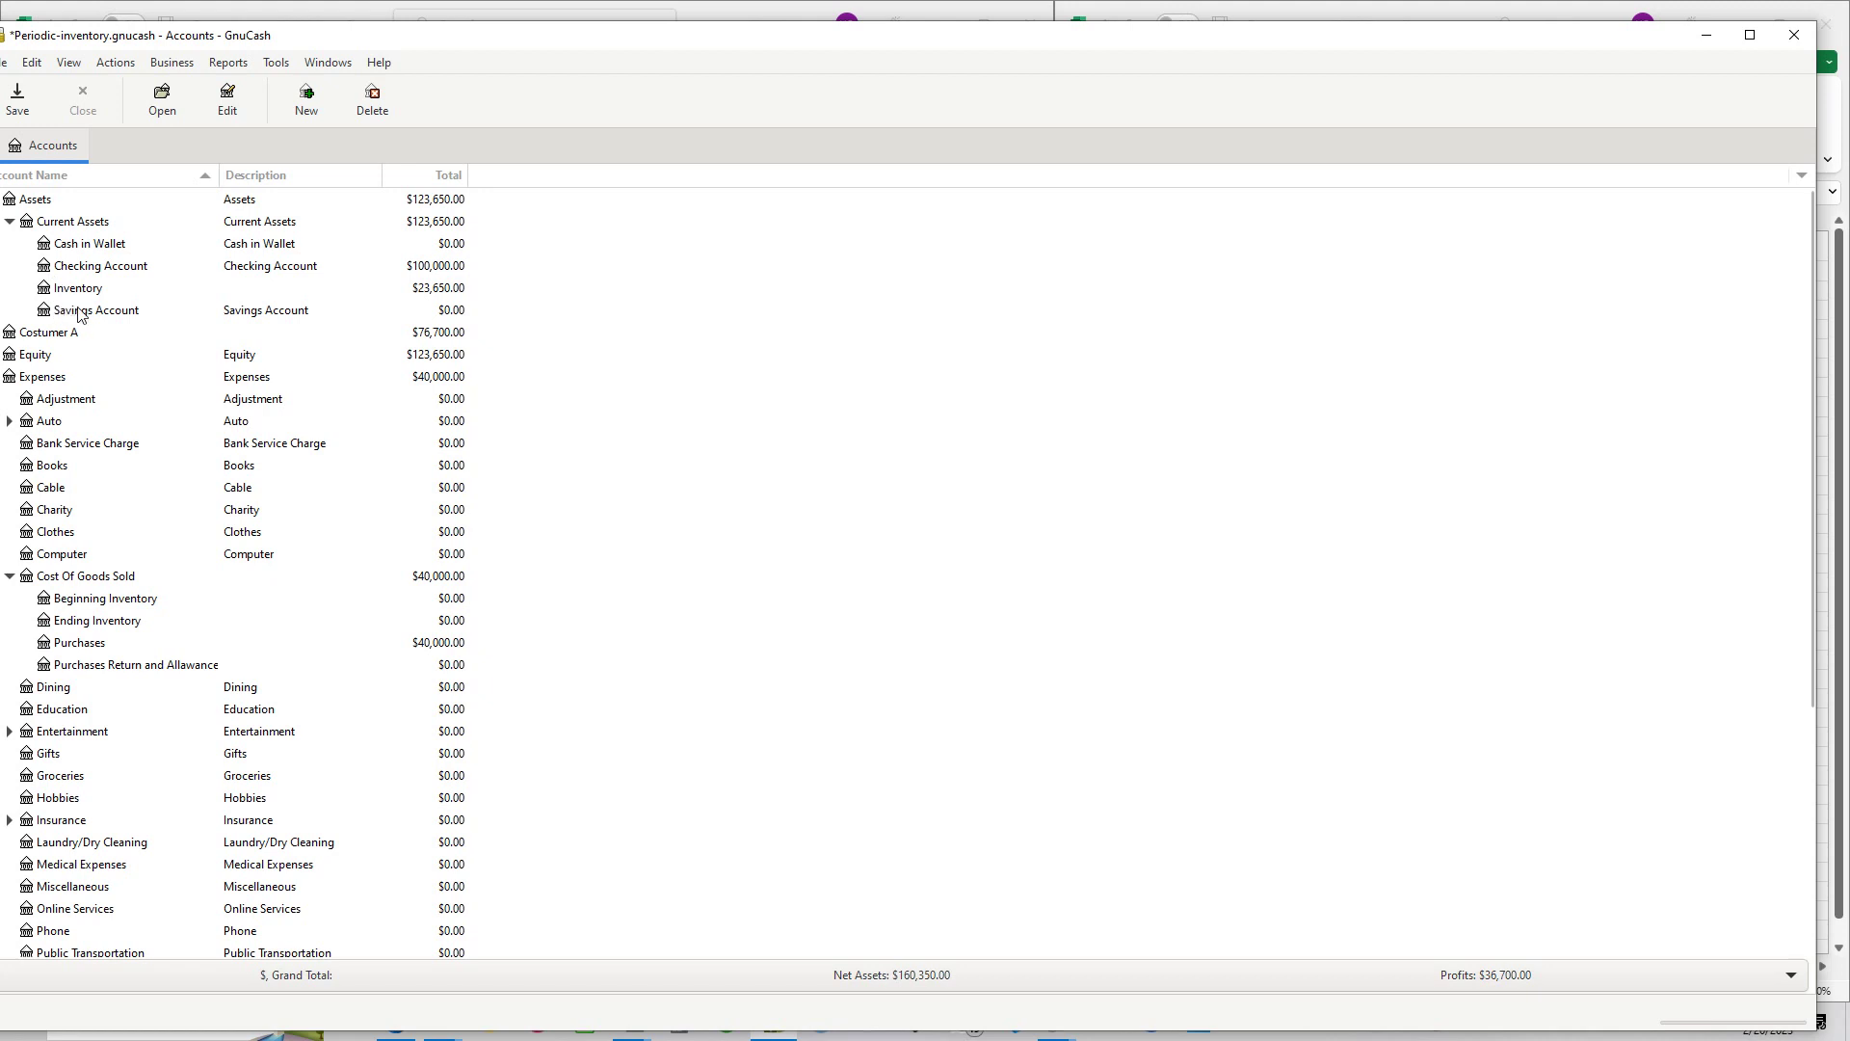
left_click(59, 333)
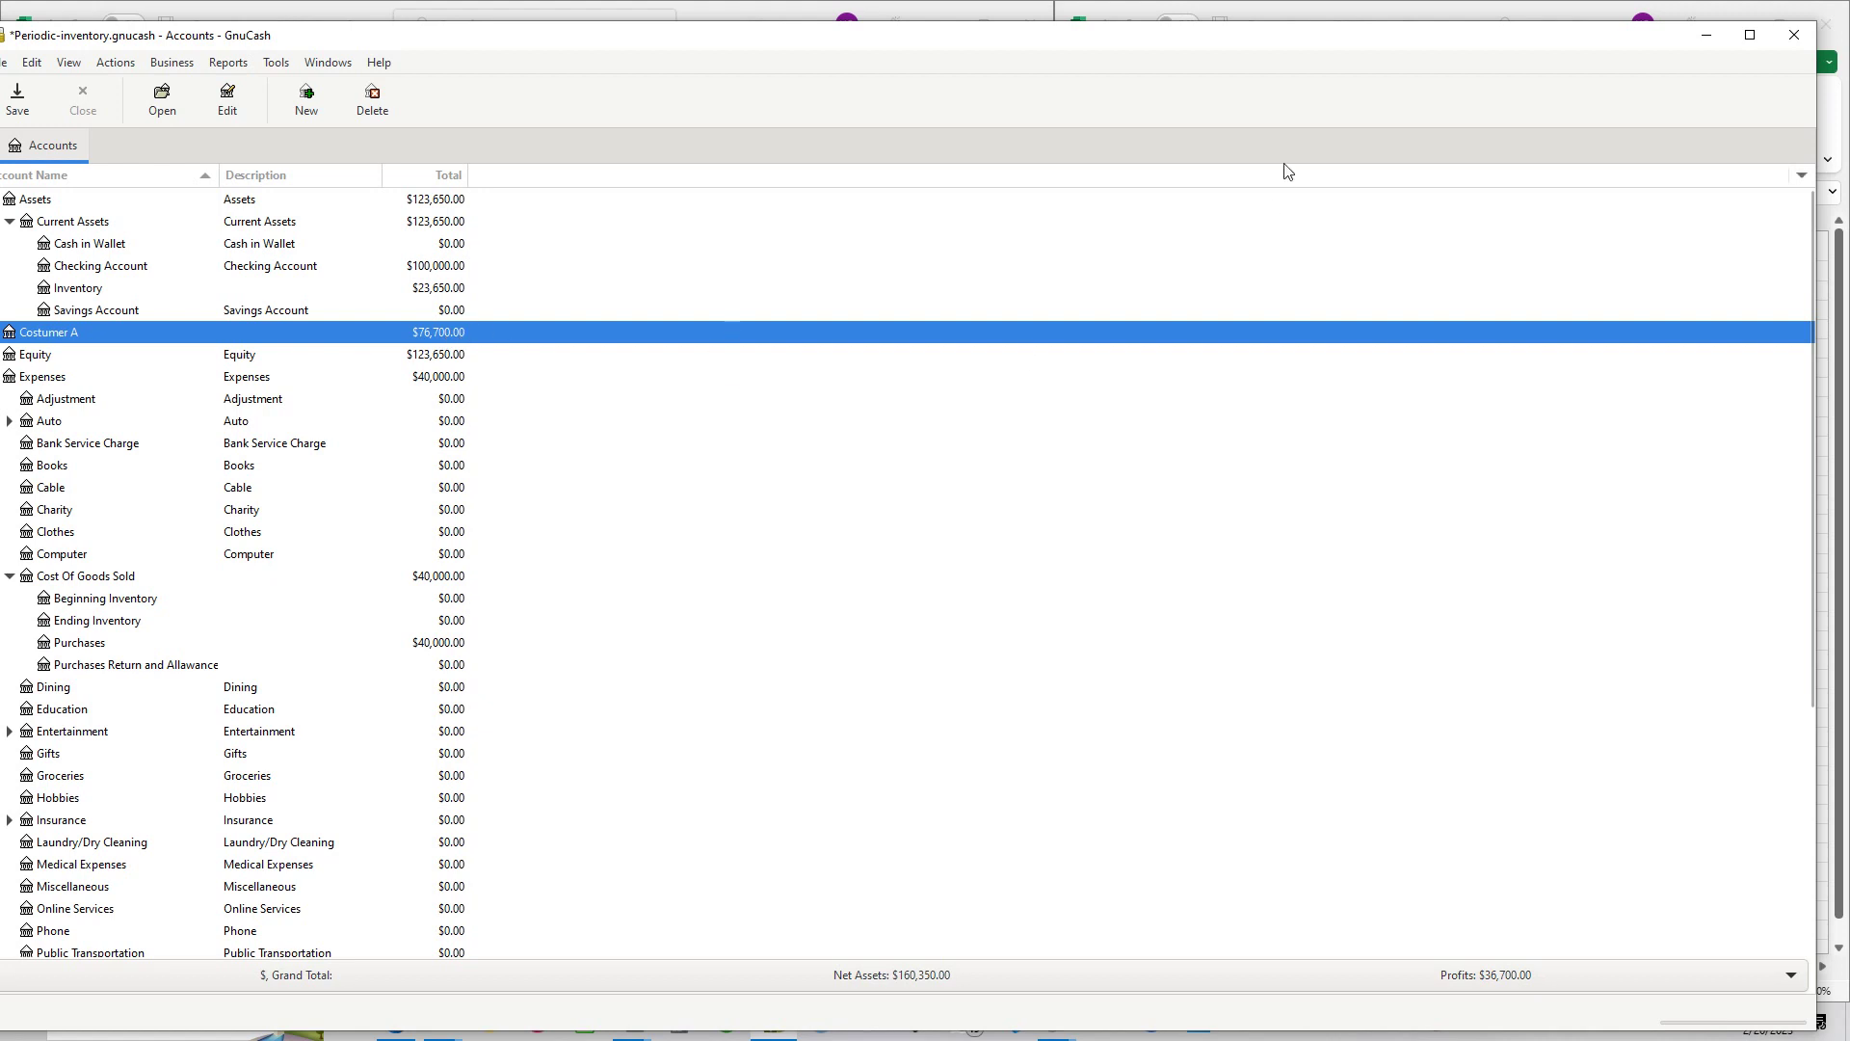
Switch to Excel and enter the date 3/17/2022 in row 7 of product A's card on the Kardex sheet
left_click(1705, 39)
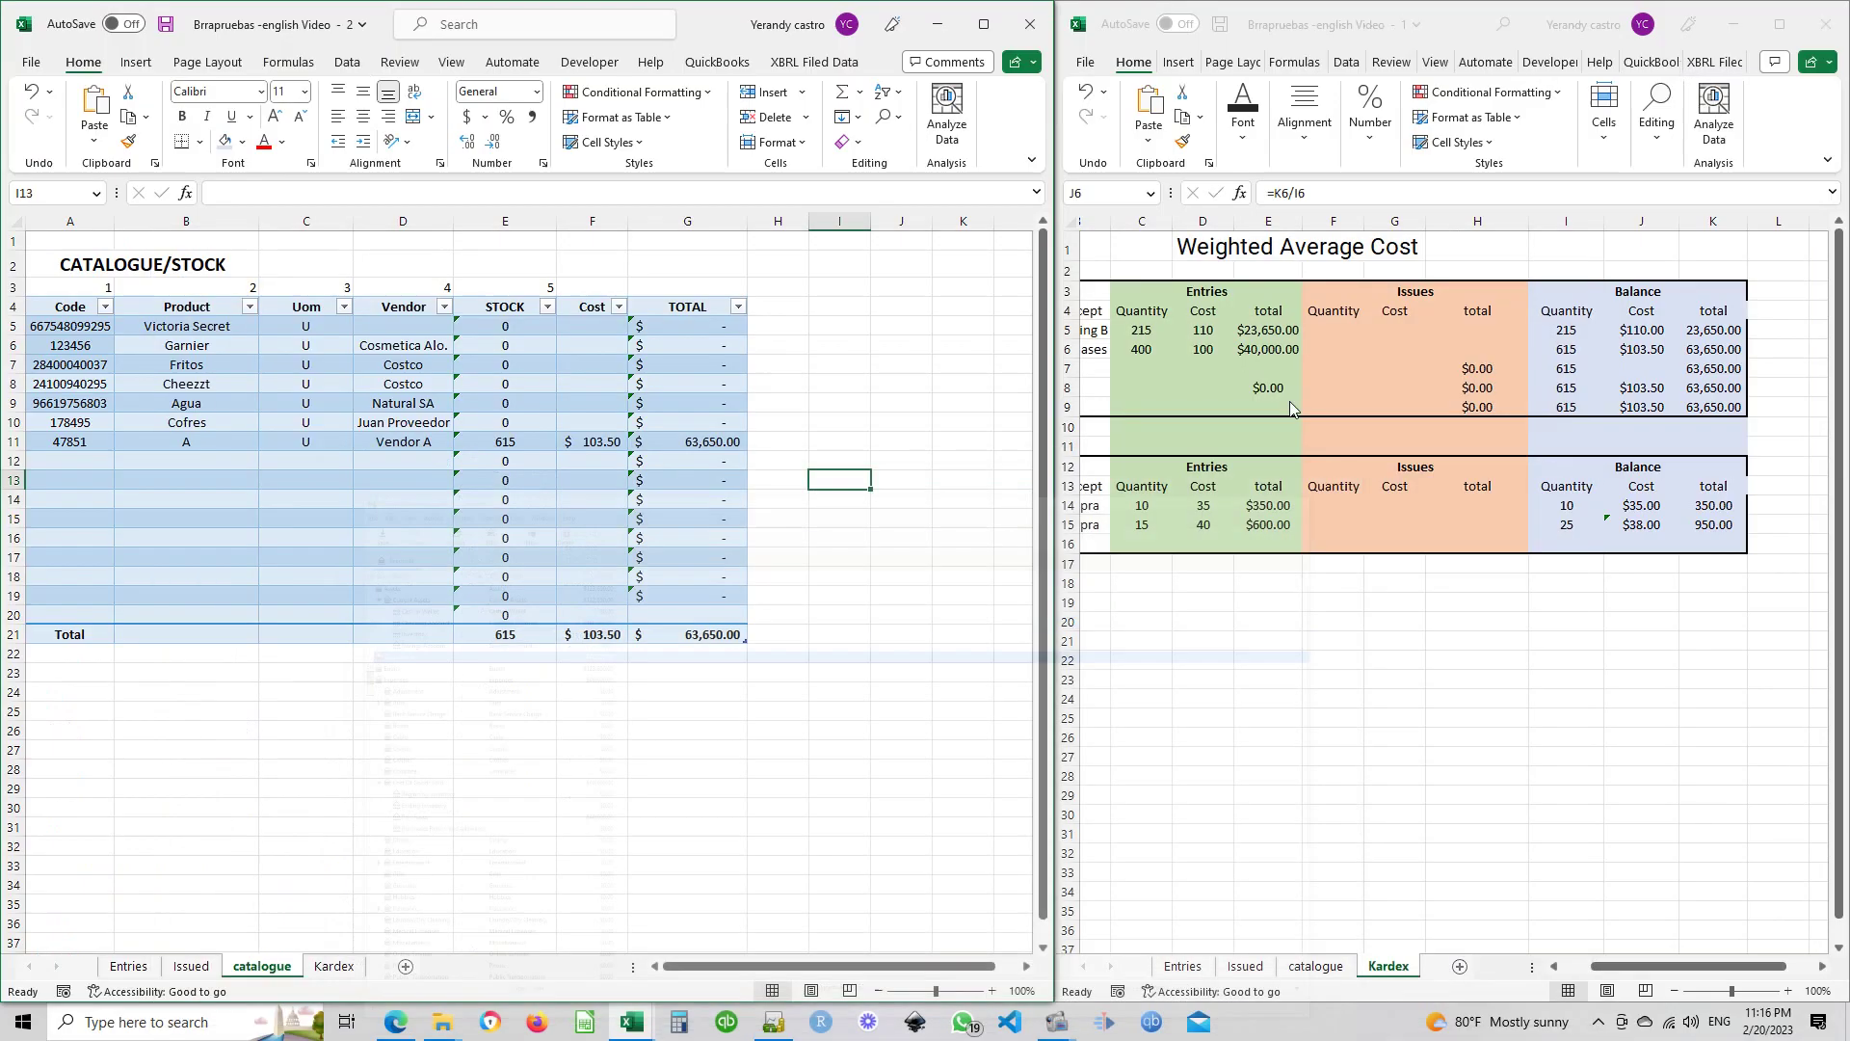
left_click(1638, 972)
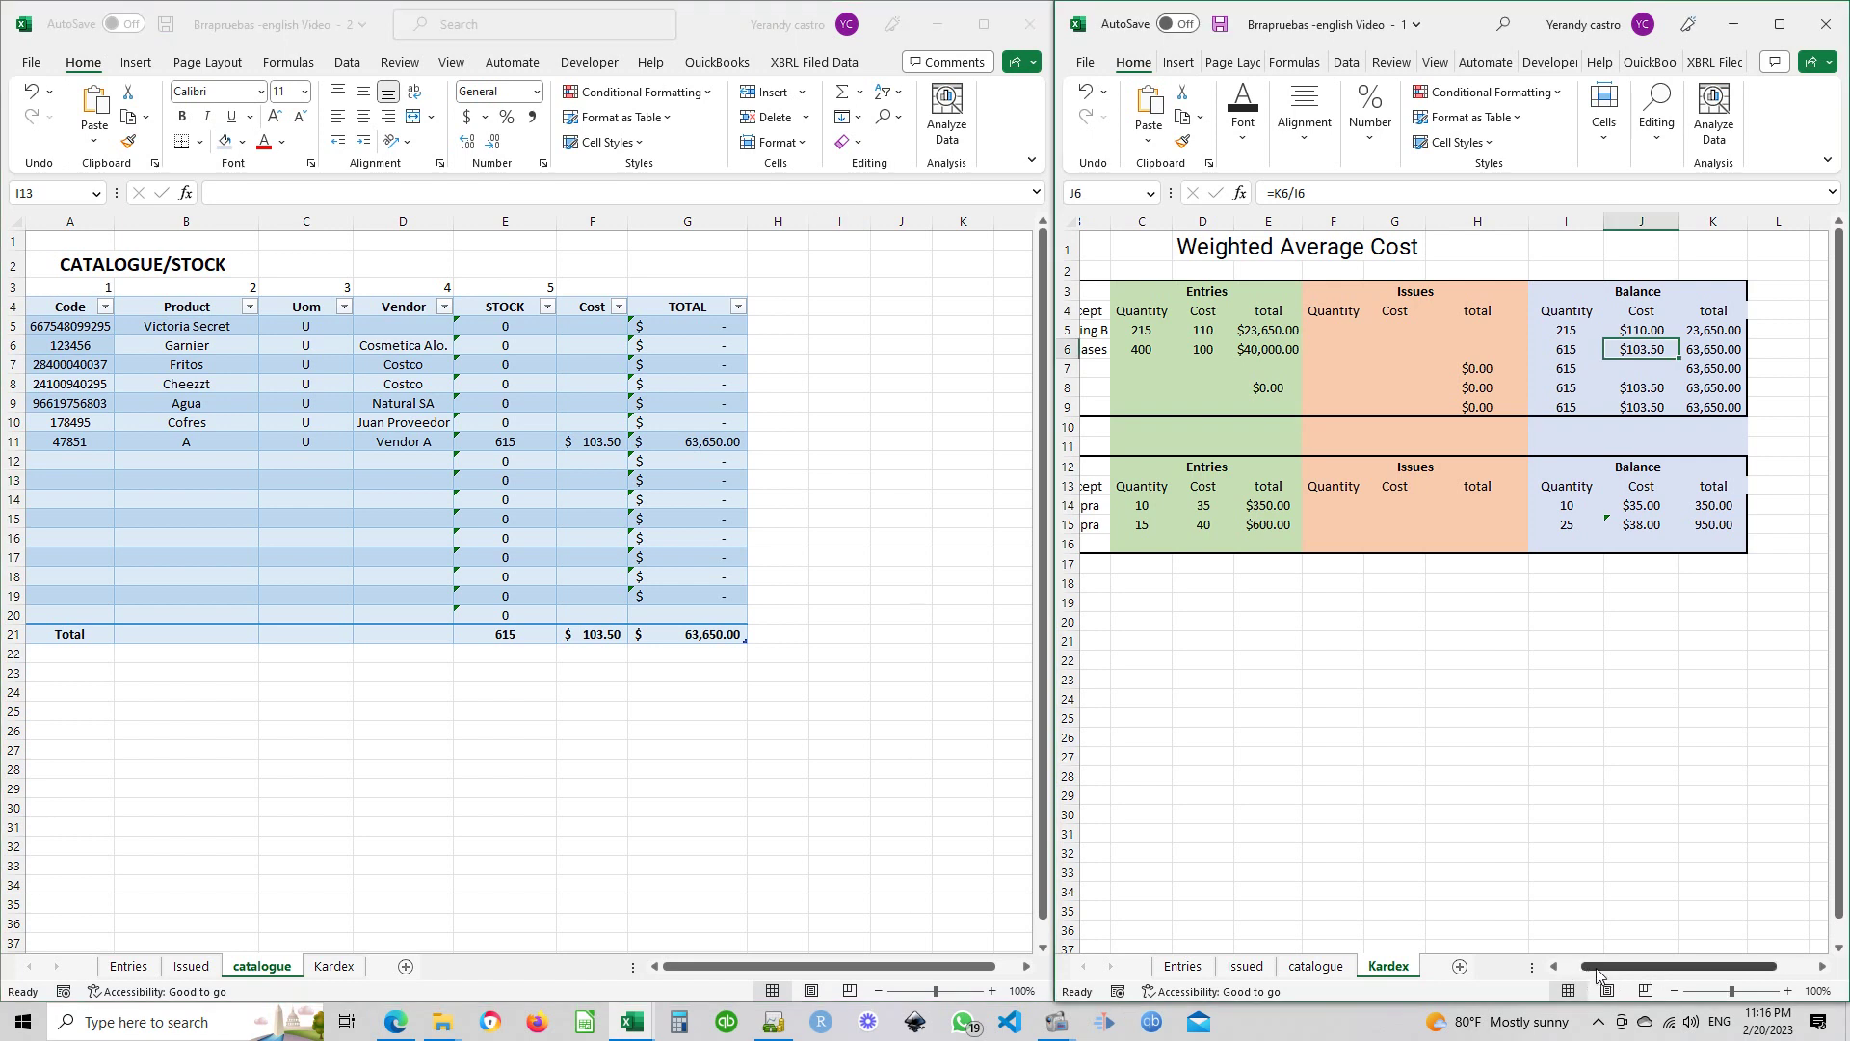
left_click_drag(1590, 966, 1571, 966)
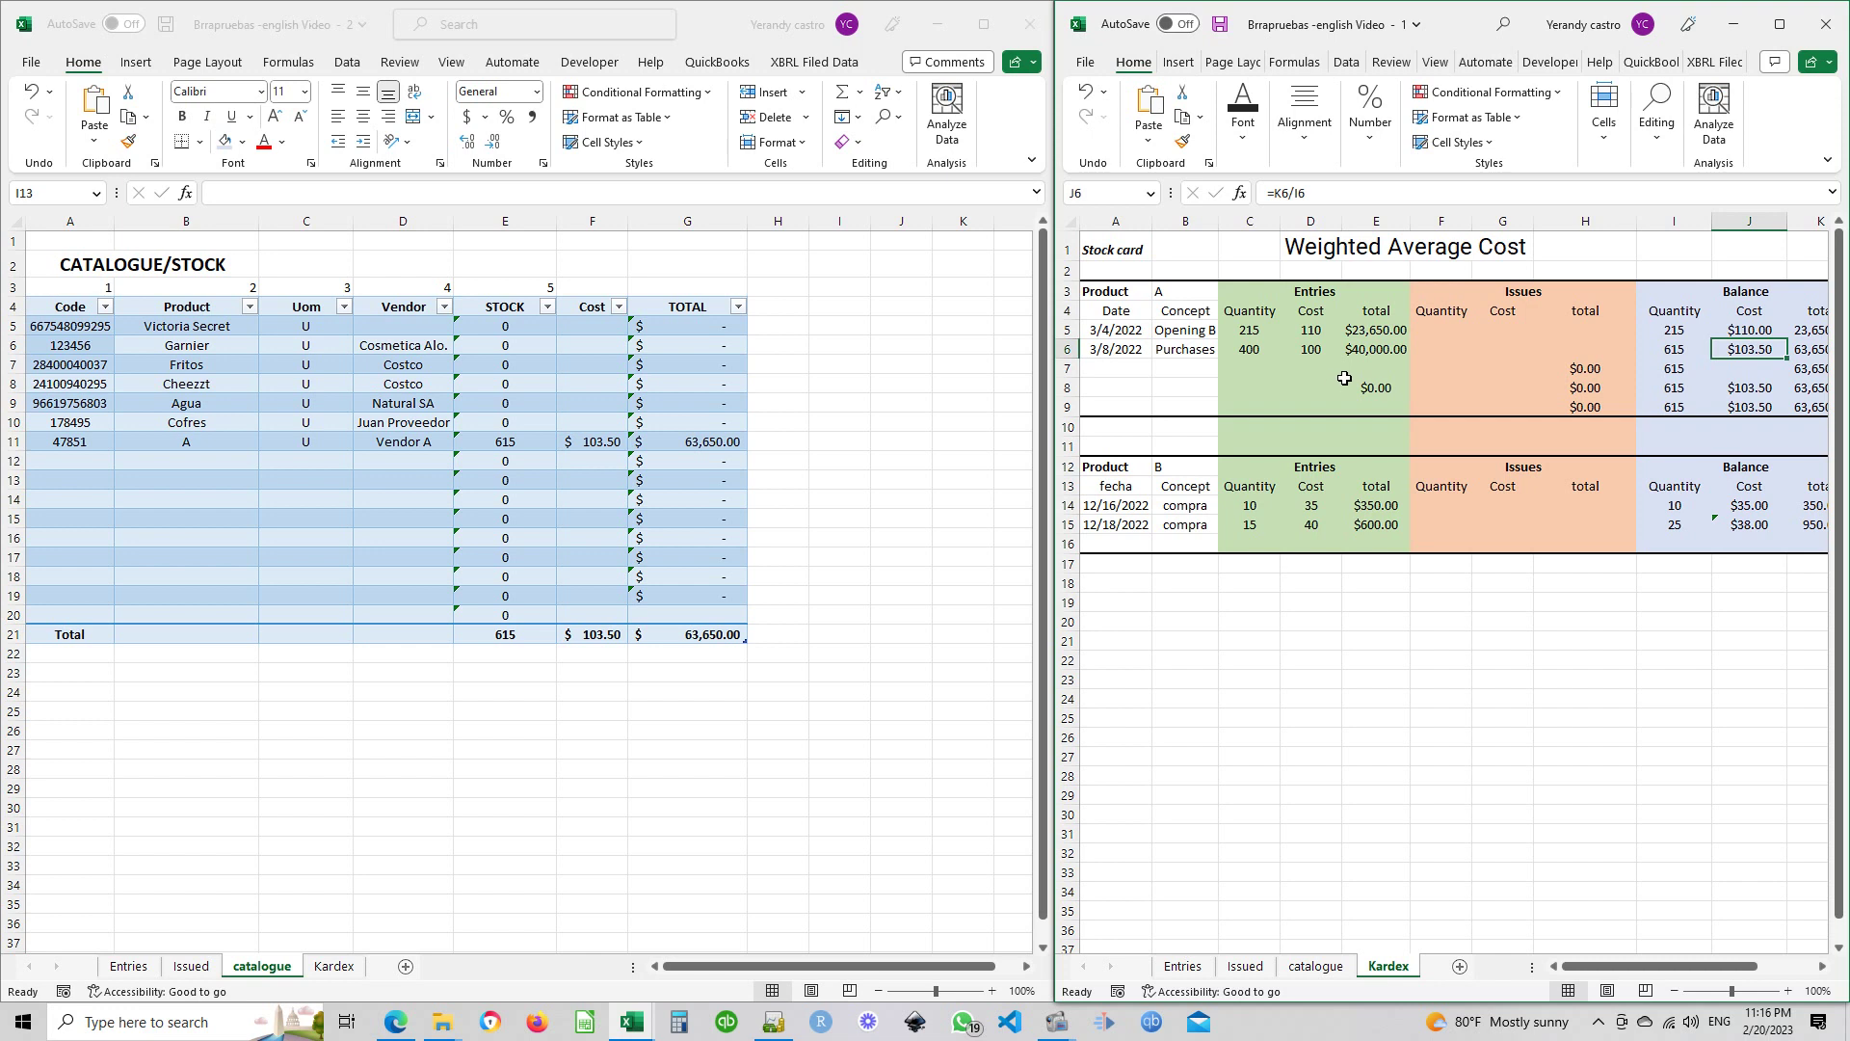
left_click_drag(1610, 968, 1556, 964)
left_click(1114, 372)
type("3/")
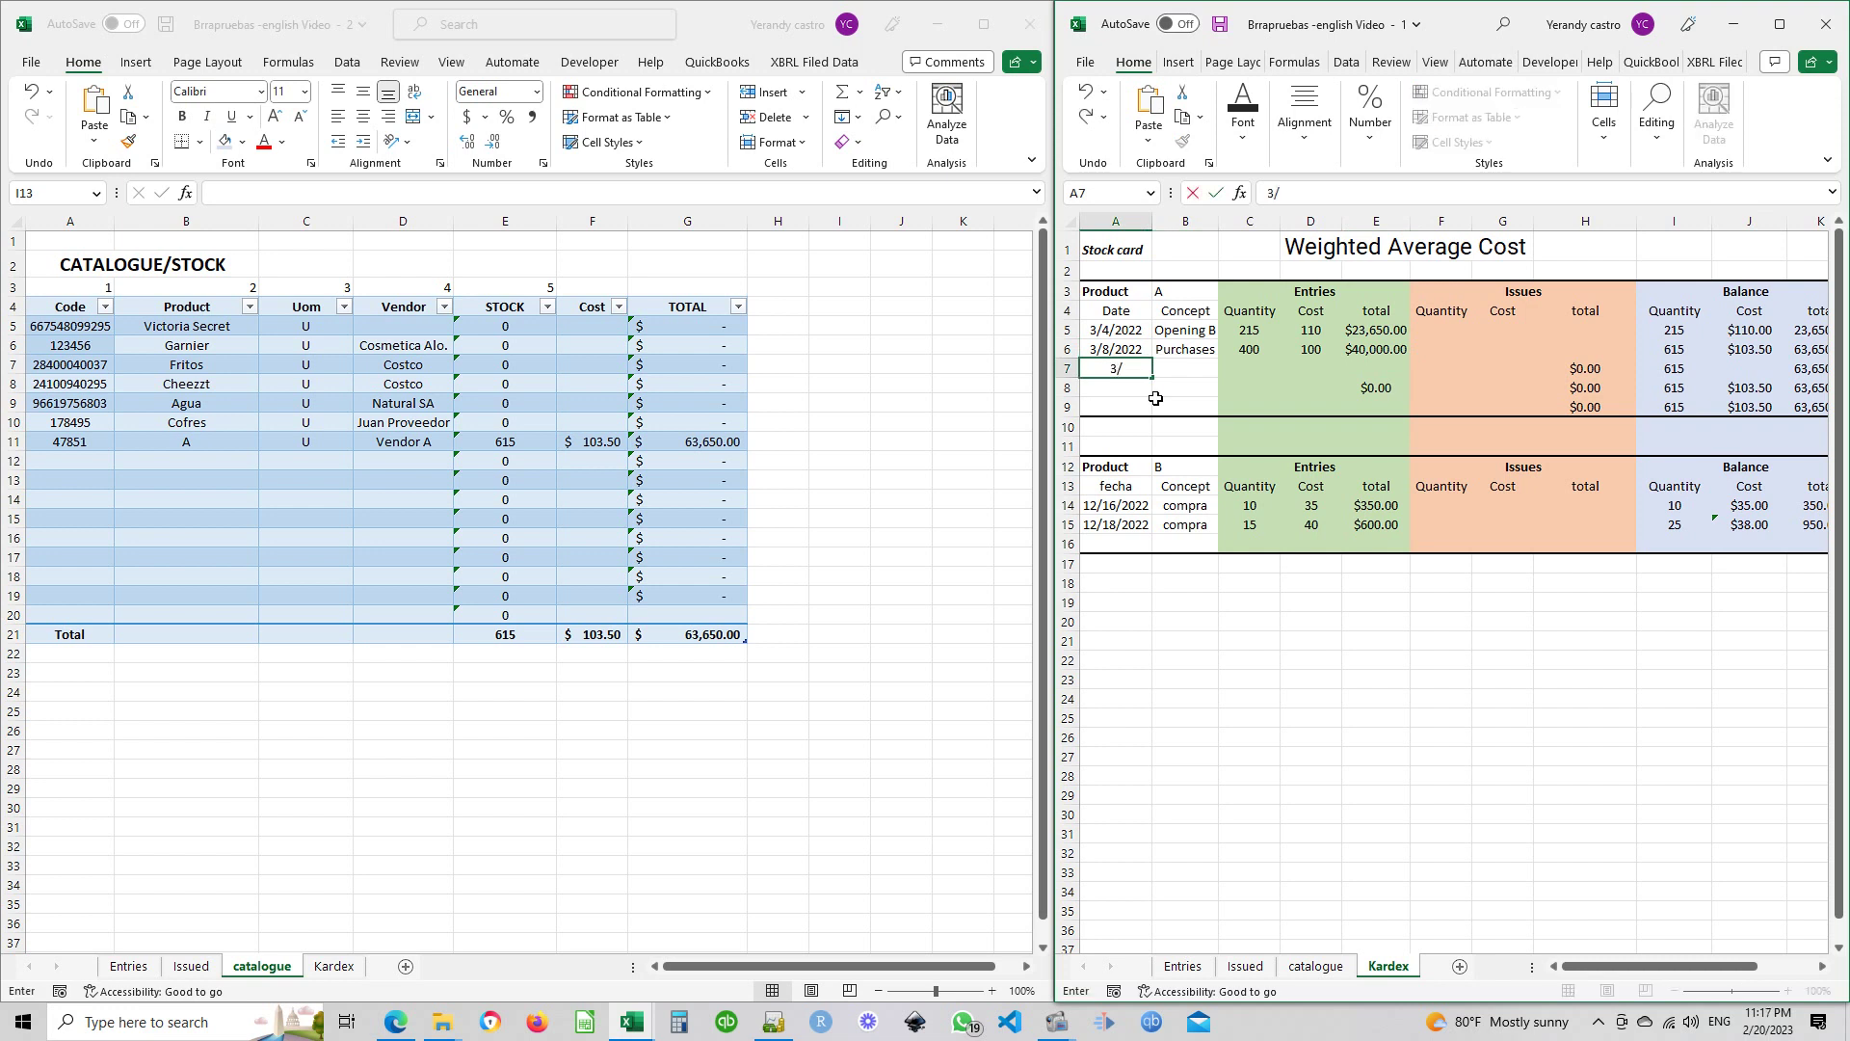
type("17/202")
key("Tab")
Enter an issued quantity of 590 for product A's 3/17/2022 row in the Kardex
key("Tab")
key("Tab")
key("Tab")
key("Tab")
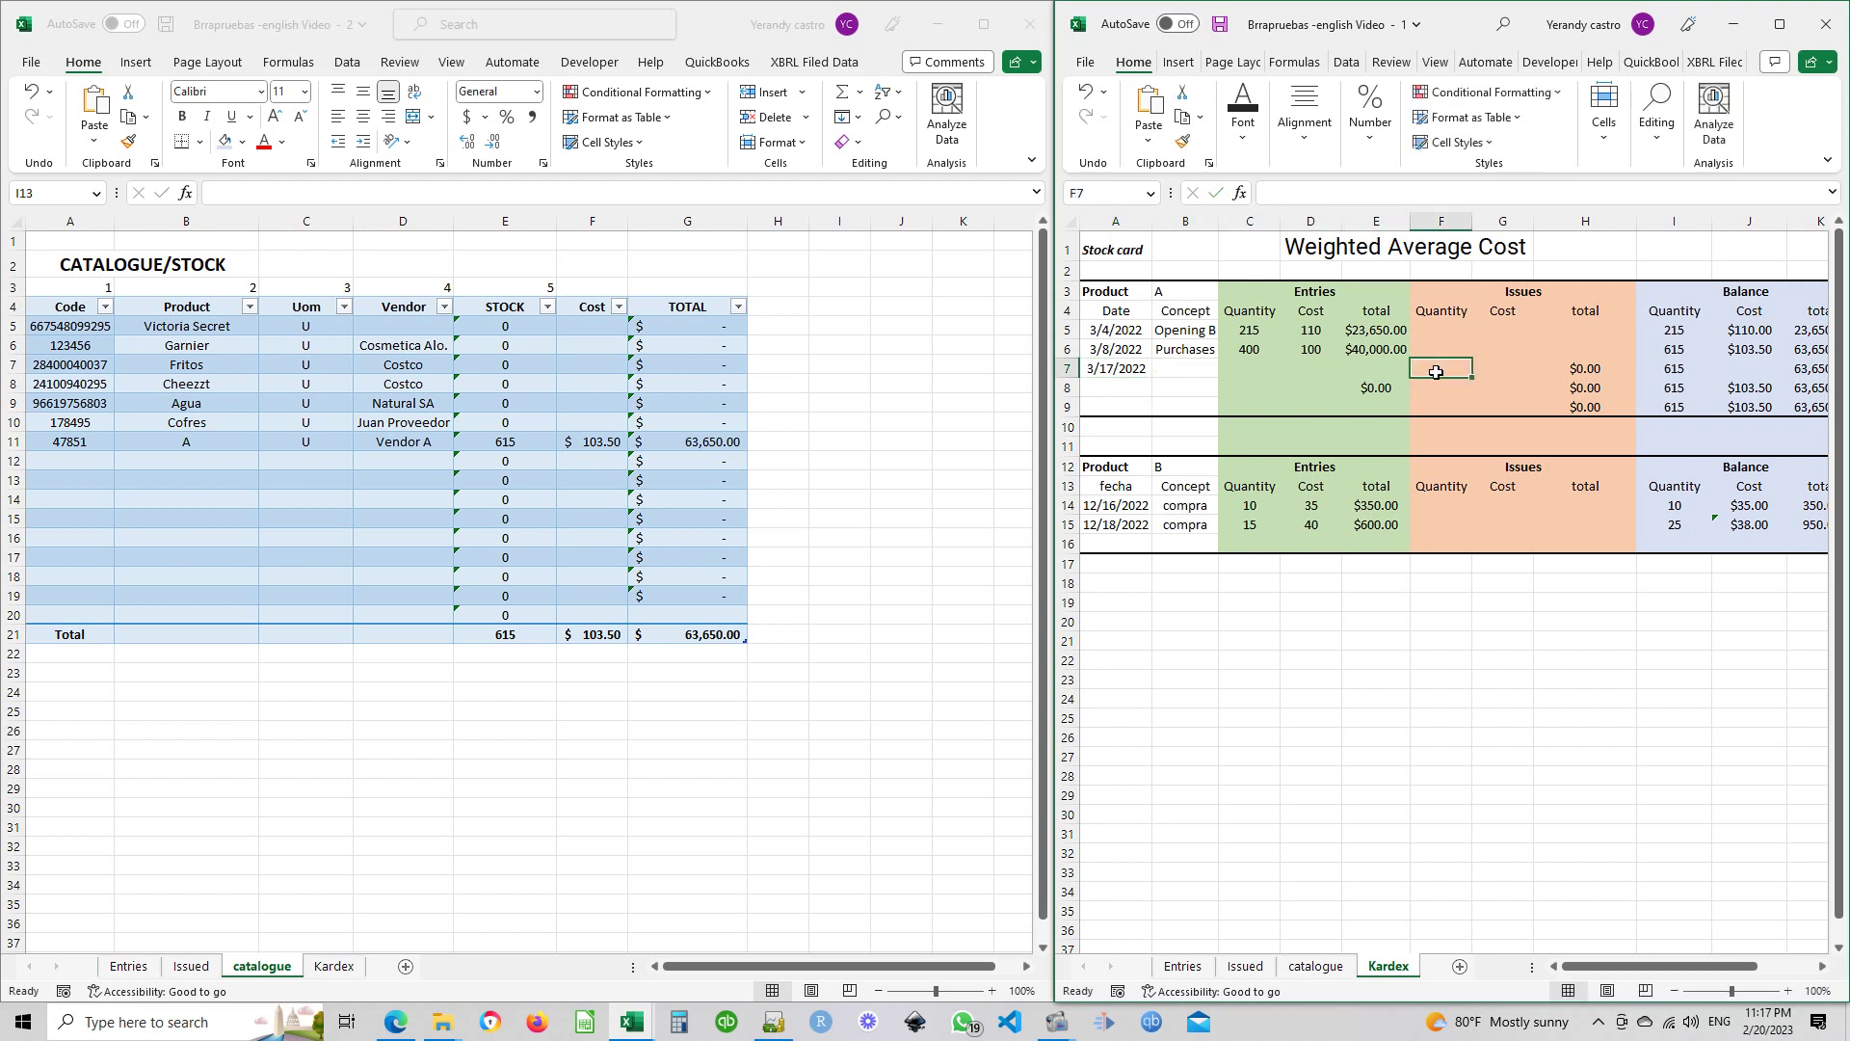
type("590")
key("Tab")
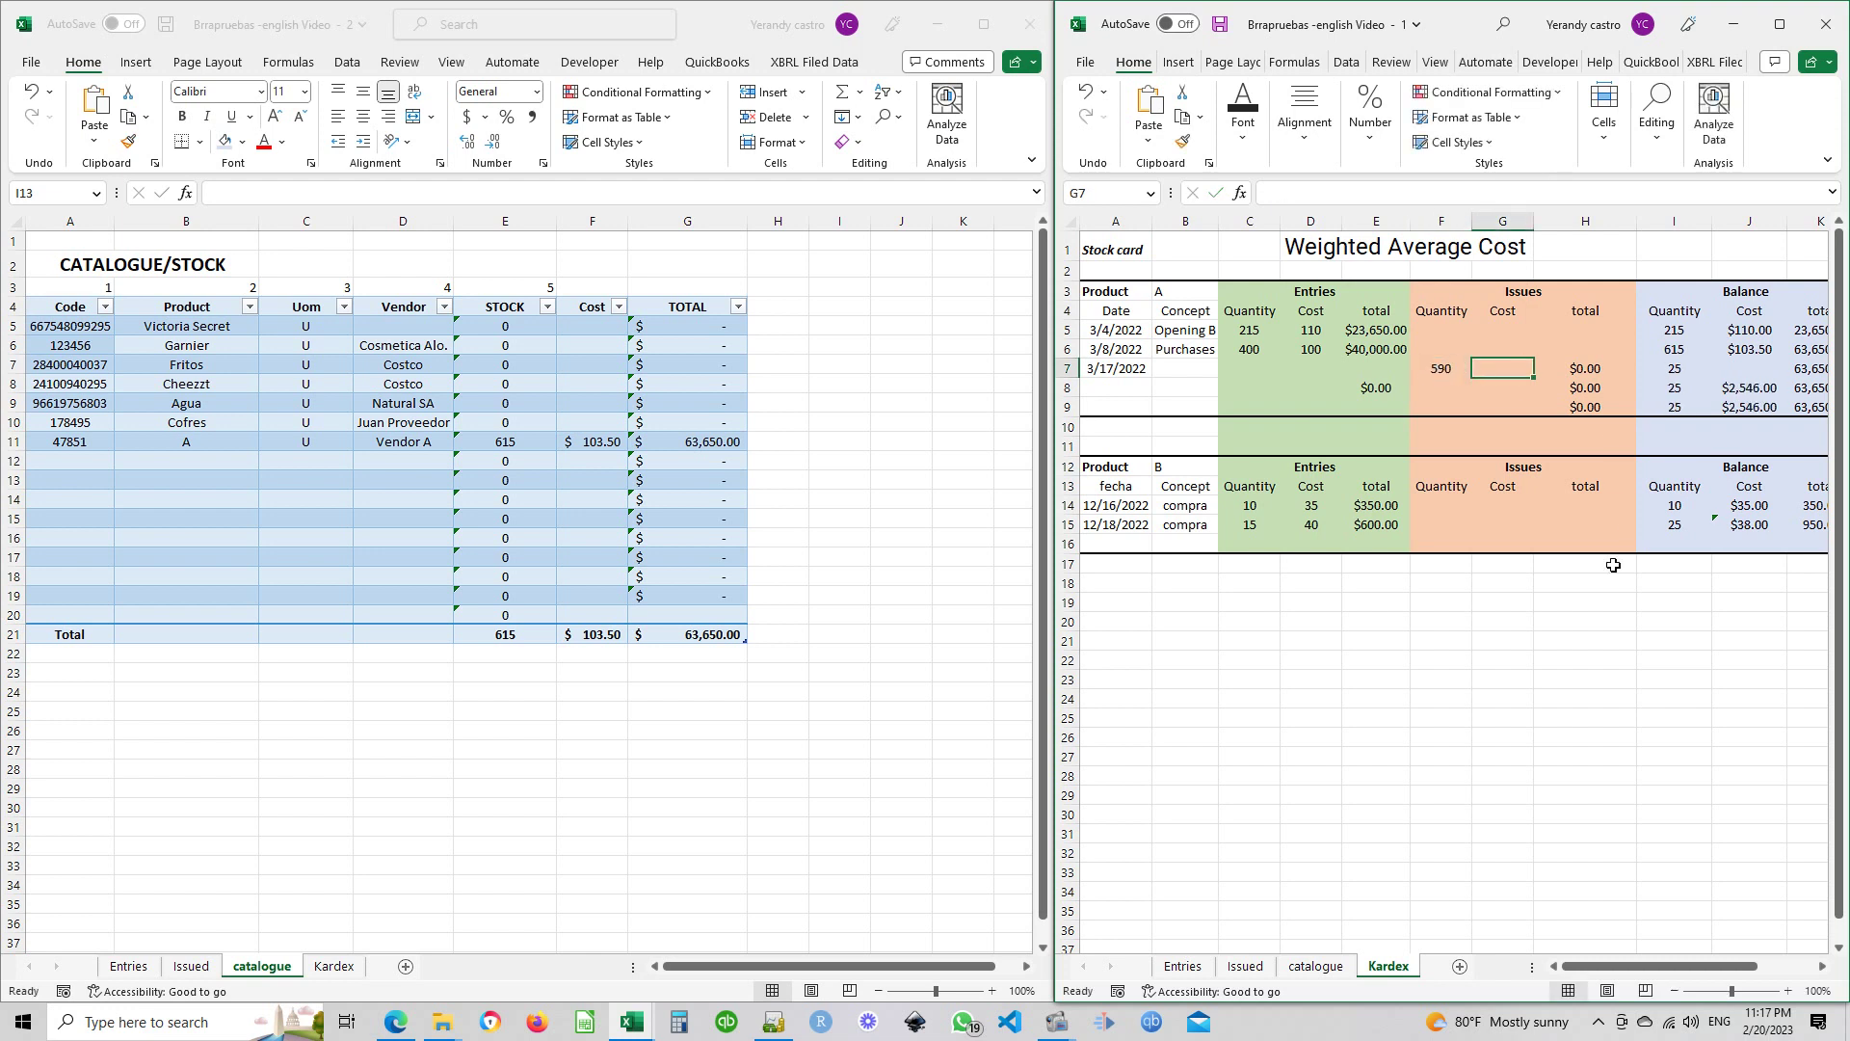
Check product A's average cost after the purchase and enter 103.50 as the issue cost in the 3/17/2022 row
left_click_drag(1651, 975, 1609, 925)
left_click(1747, 349)
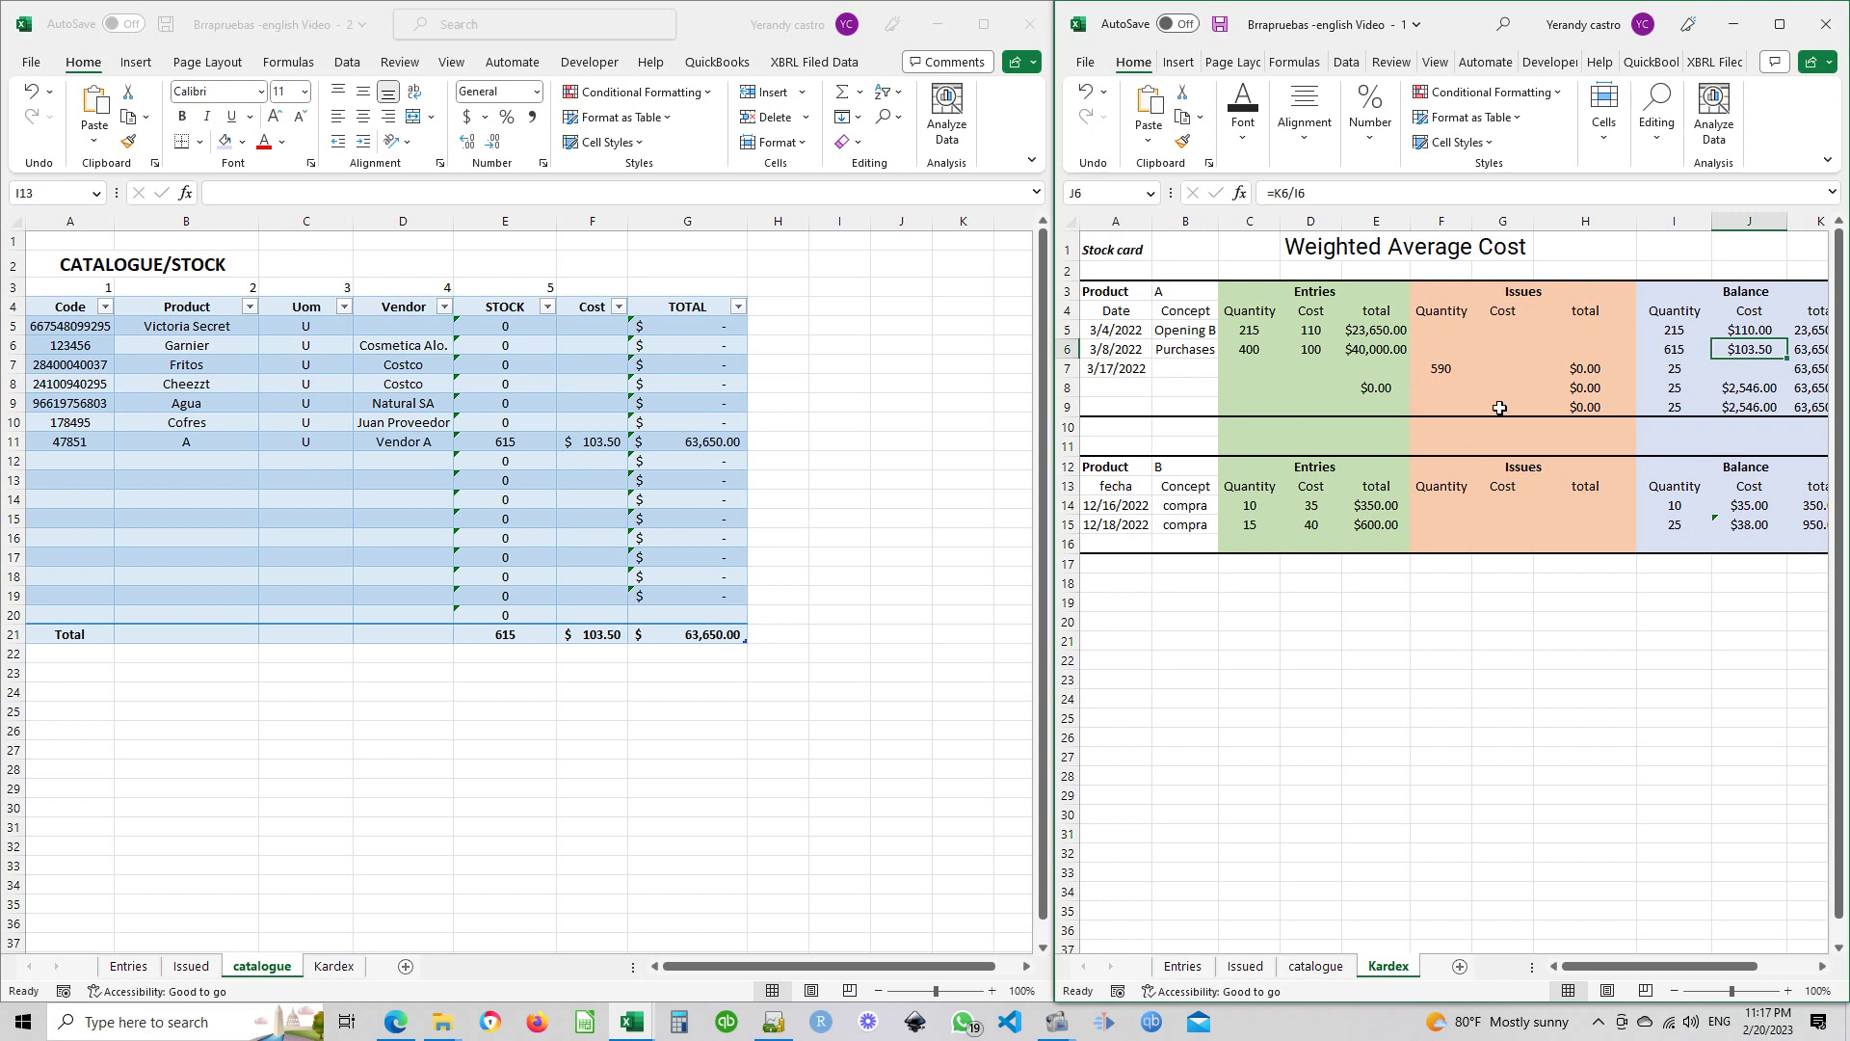
left_click(1458, 394)
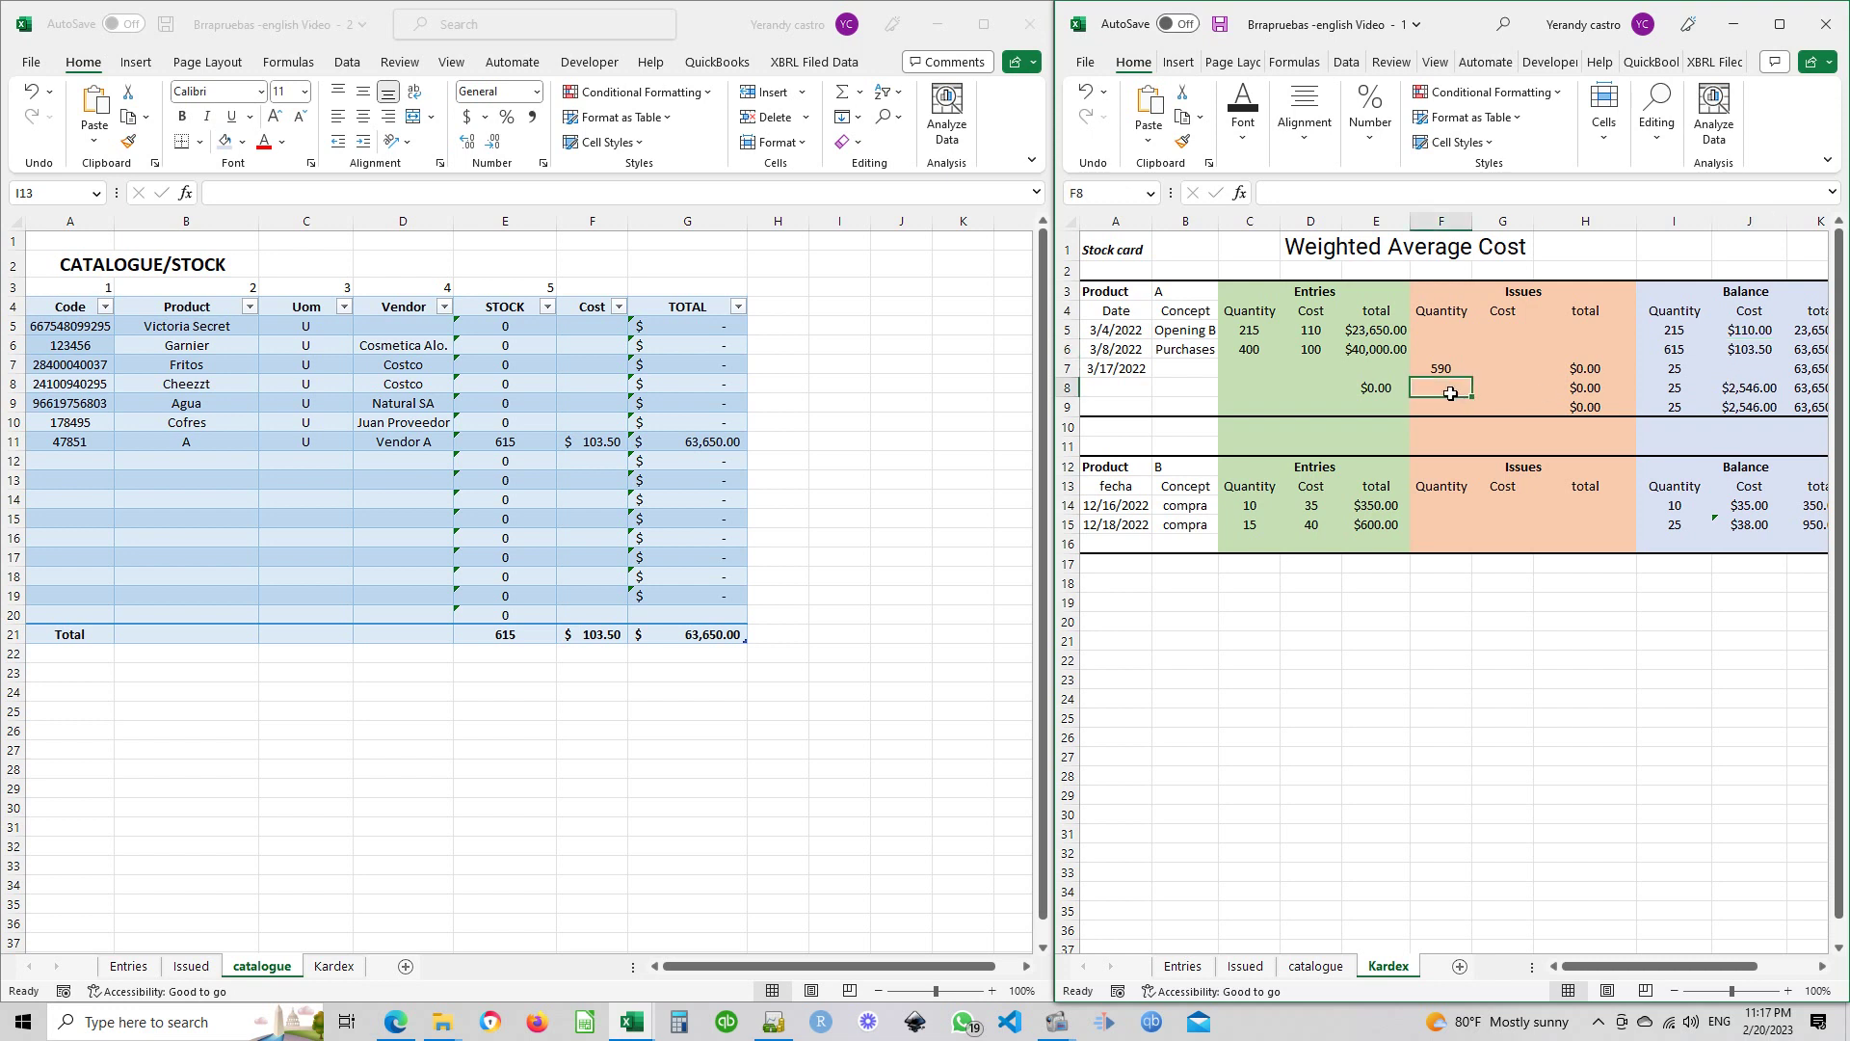
left_click(1501, 387)
left_click(1440, 391)
left_click(1507, 371)
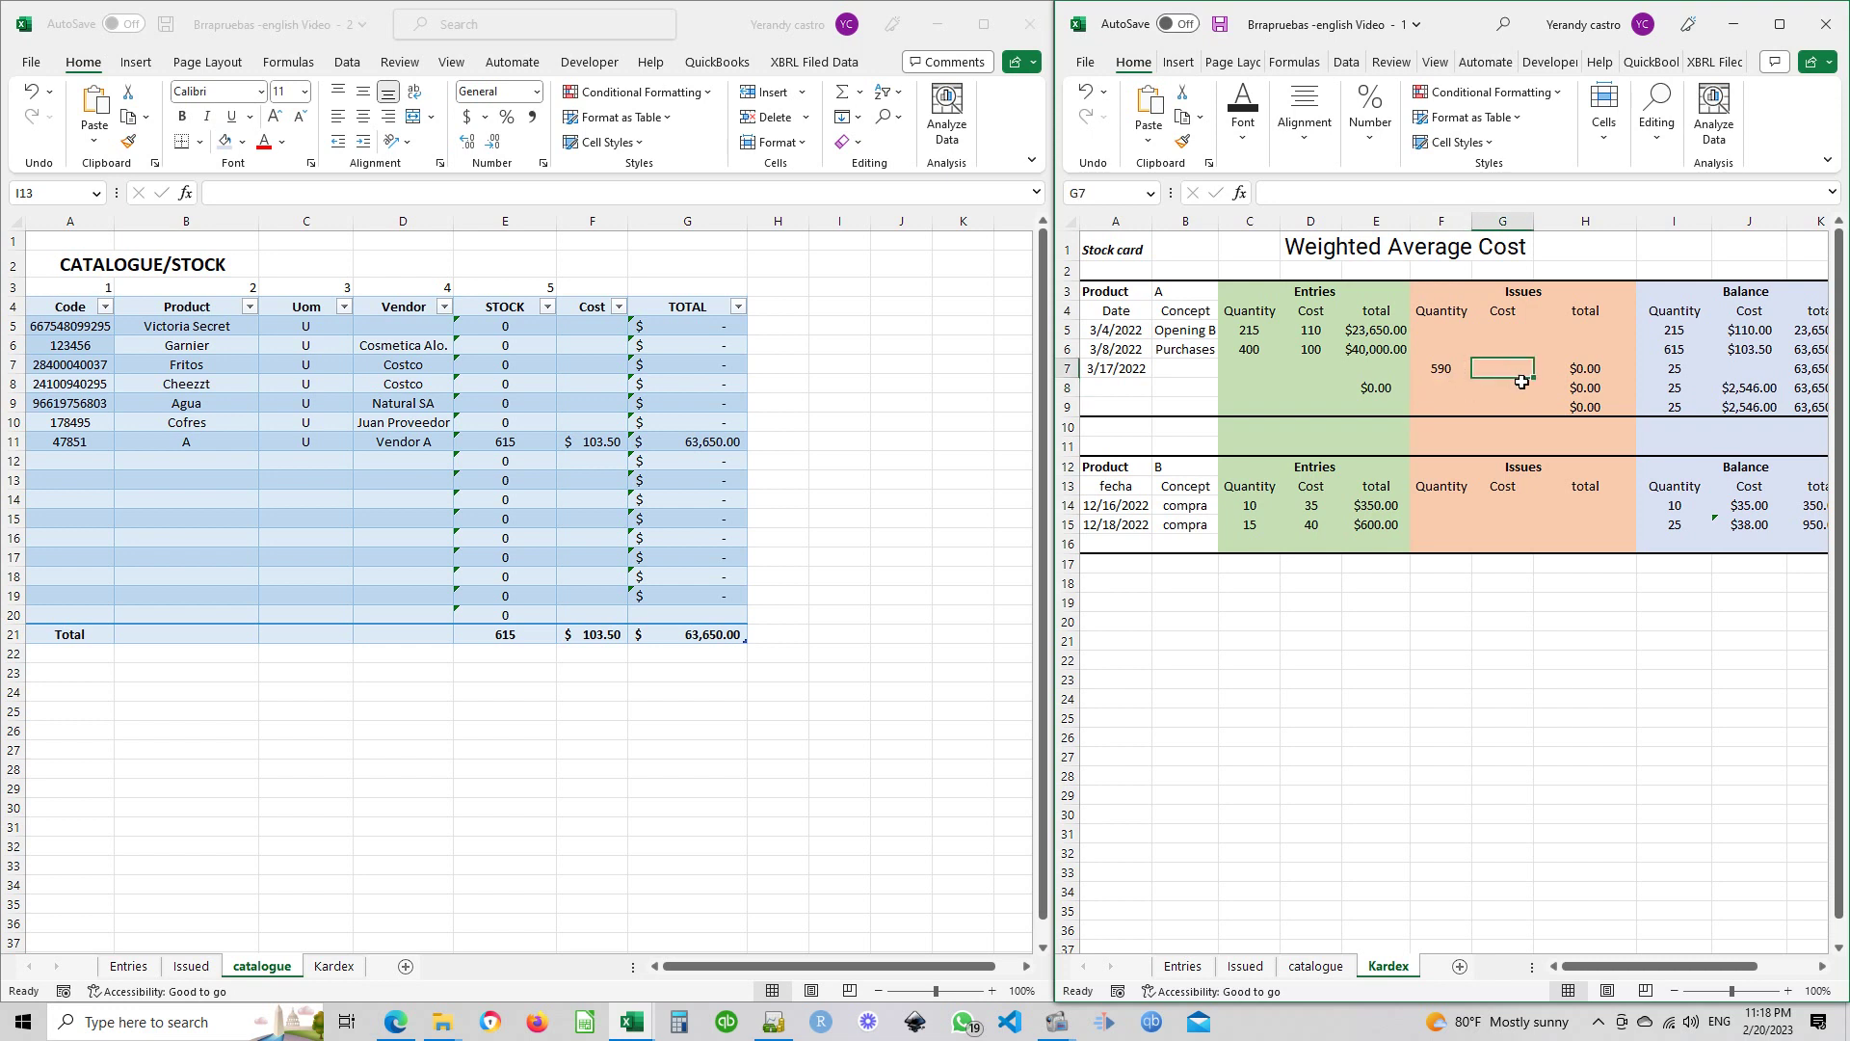
type("103")
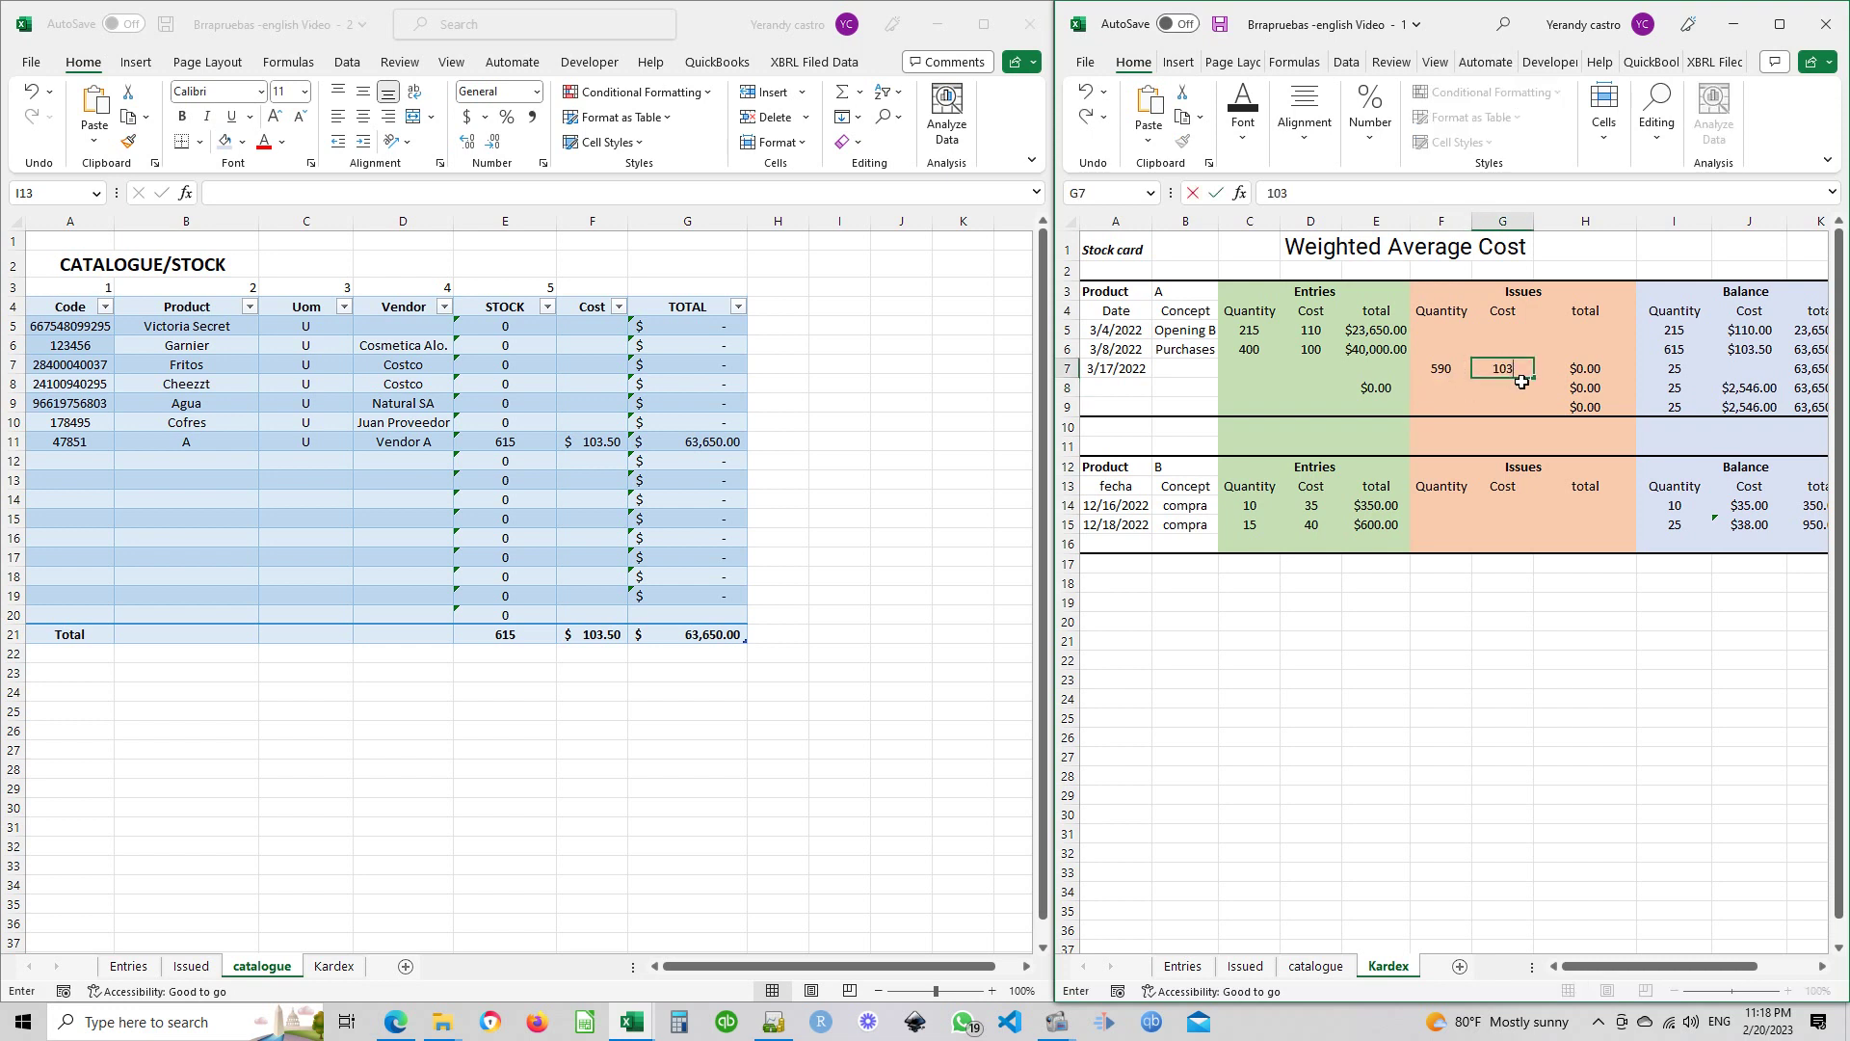
type(".50")
key("Tab")
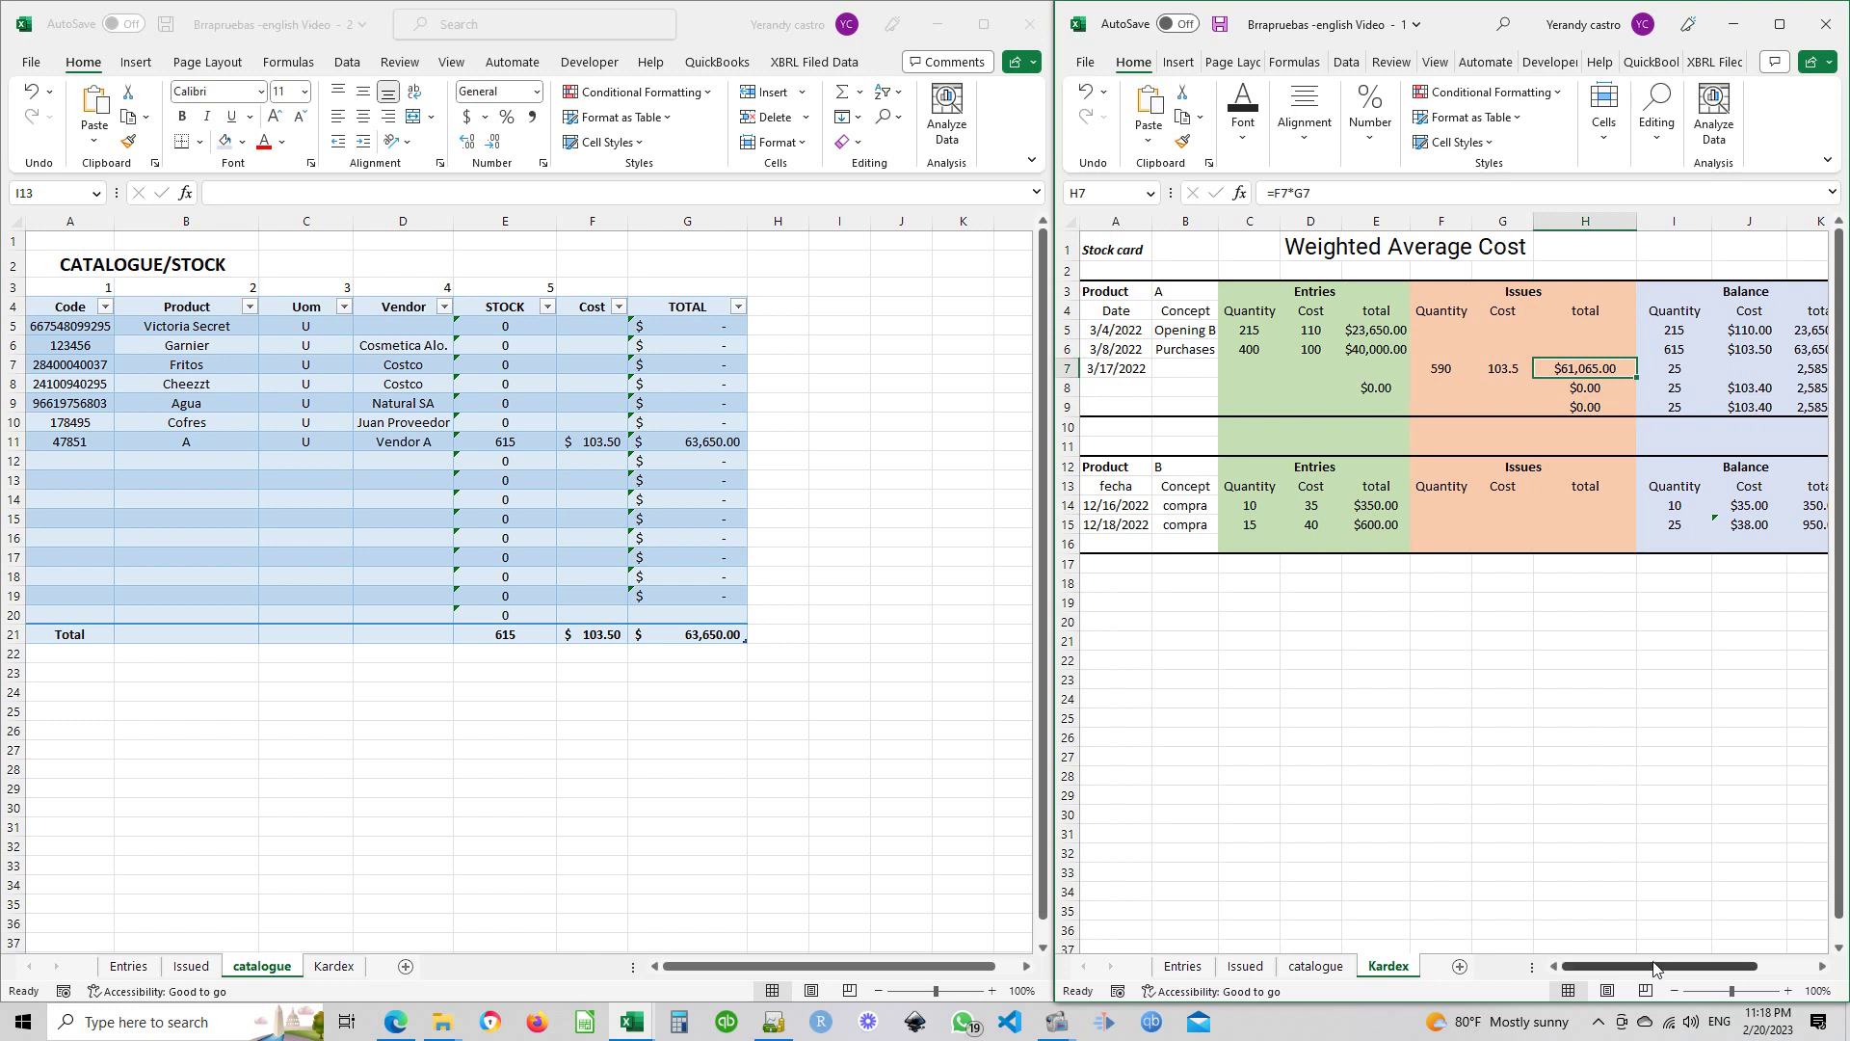
Examine the balance quantity, cost and total of the 3/17/2022 row in product A's card on the Kardex sheet
left_click_drag(1657, 971, 1702, 964)
left_click(1587, 370)
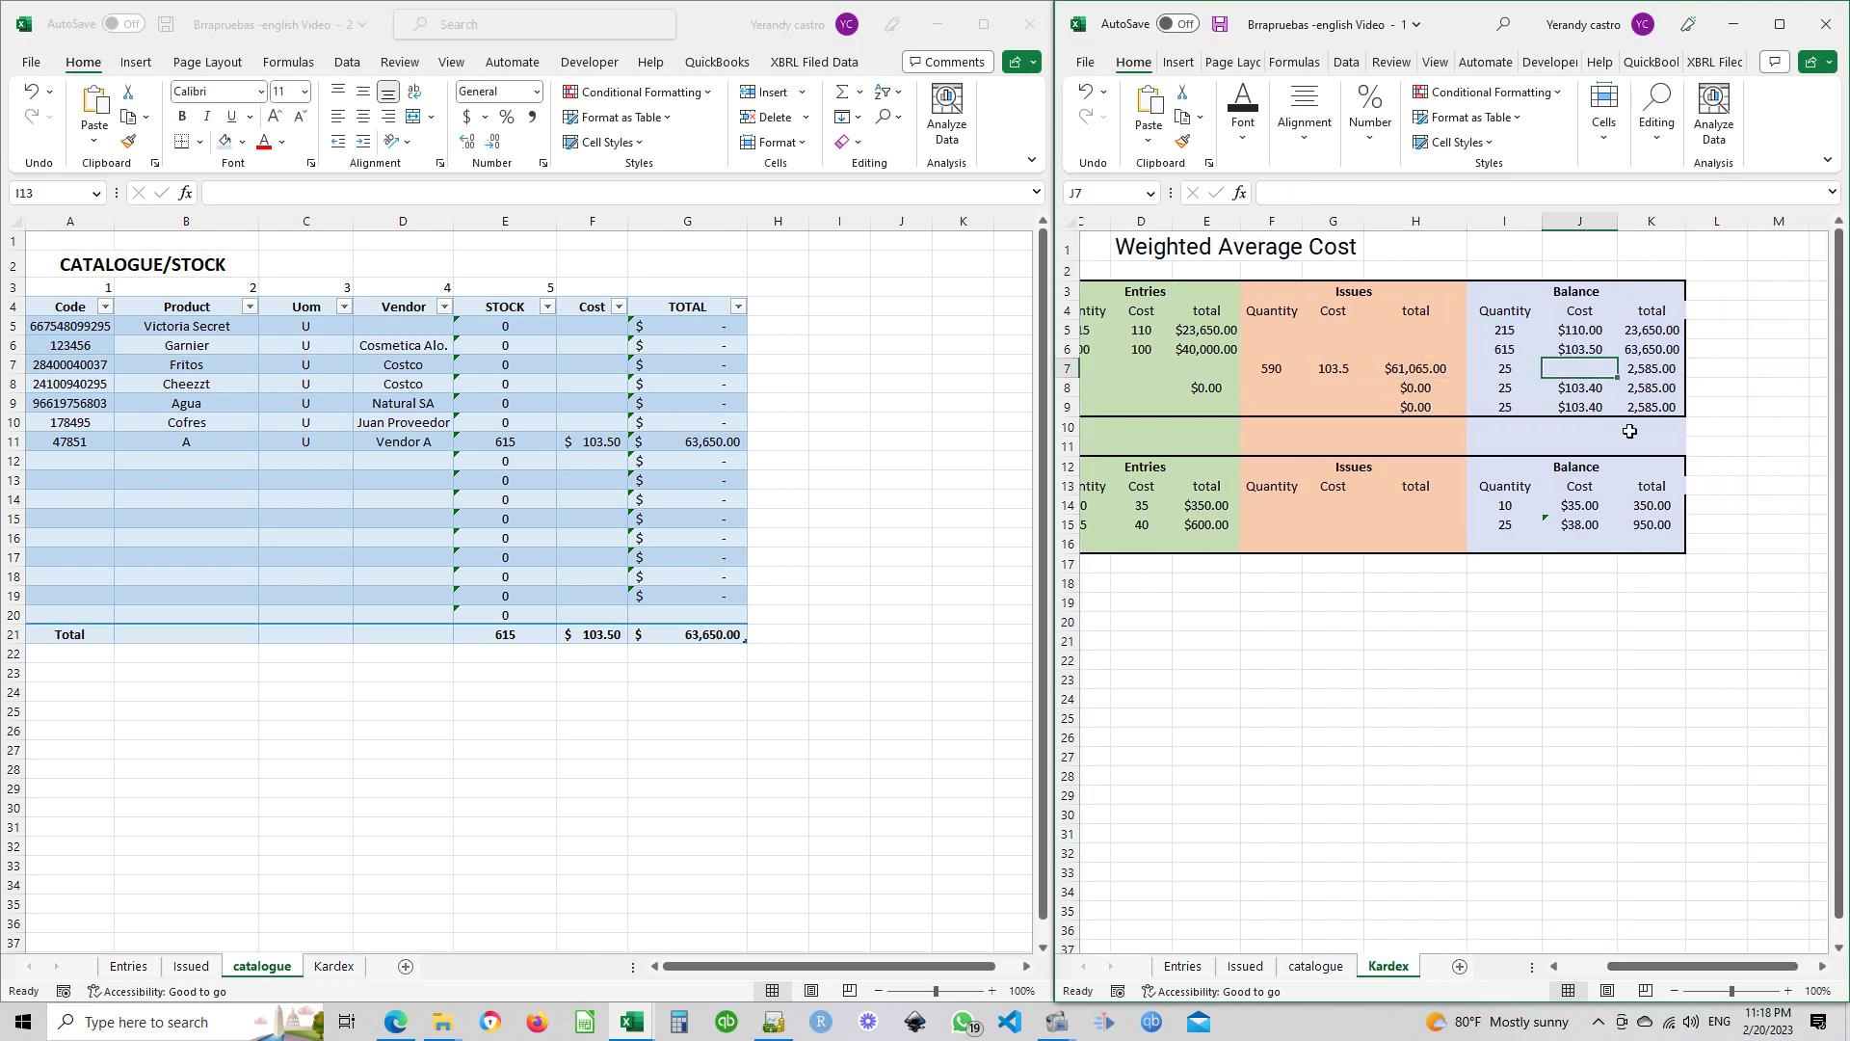
left_click(1638, 369)
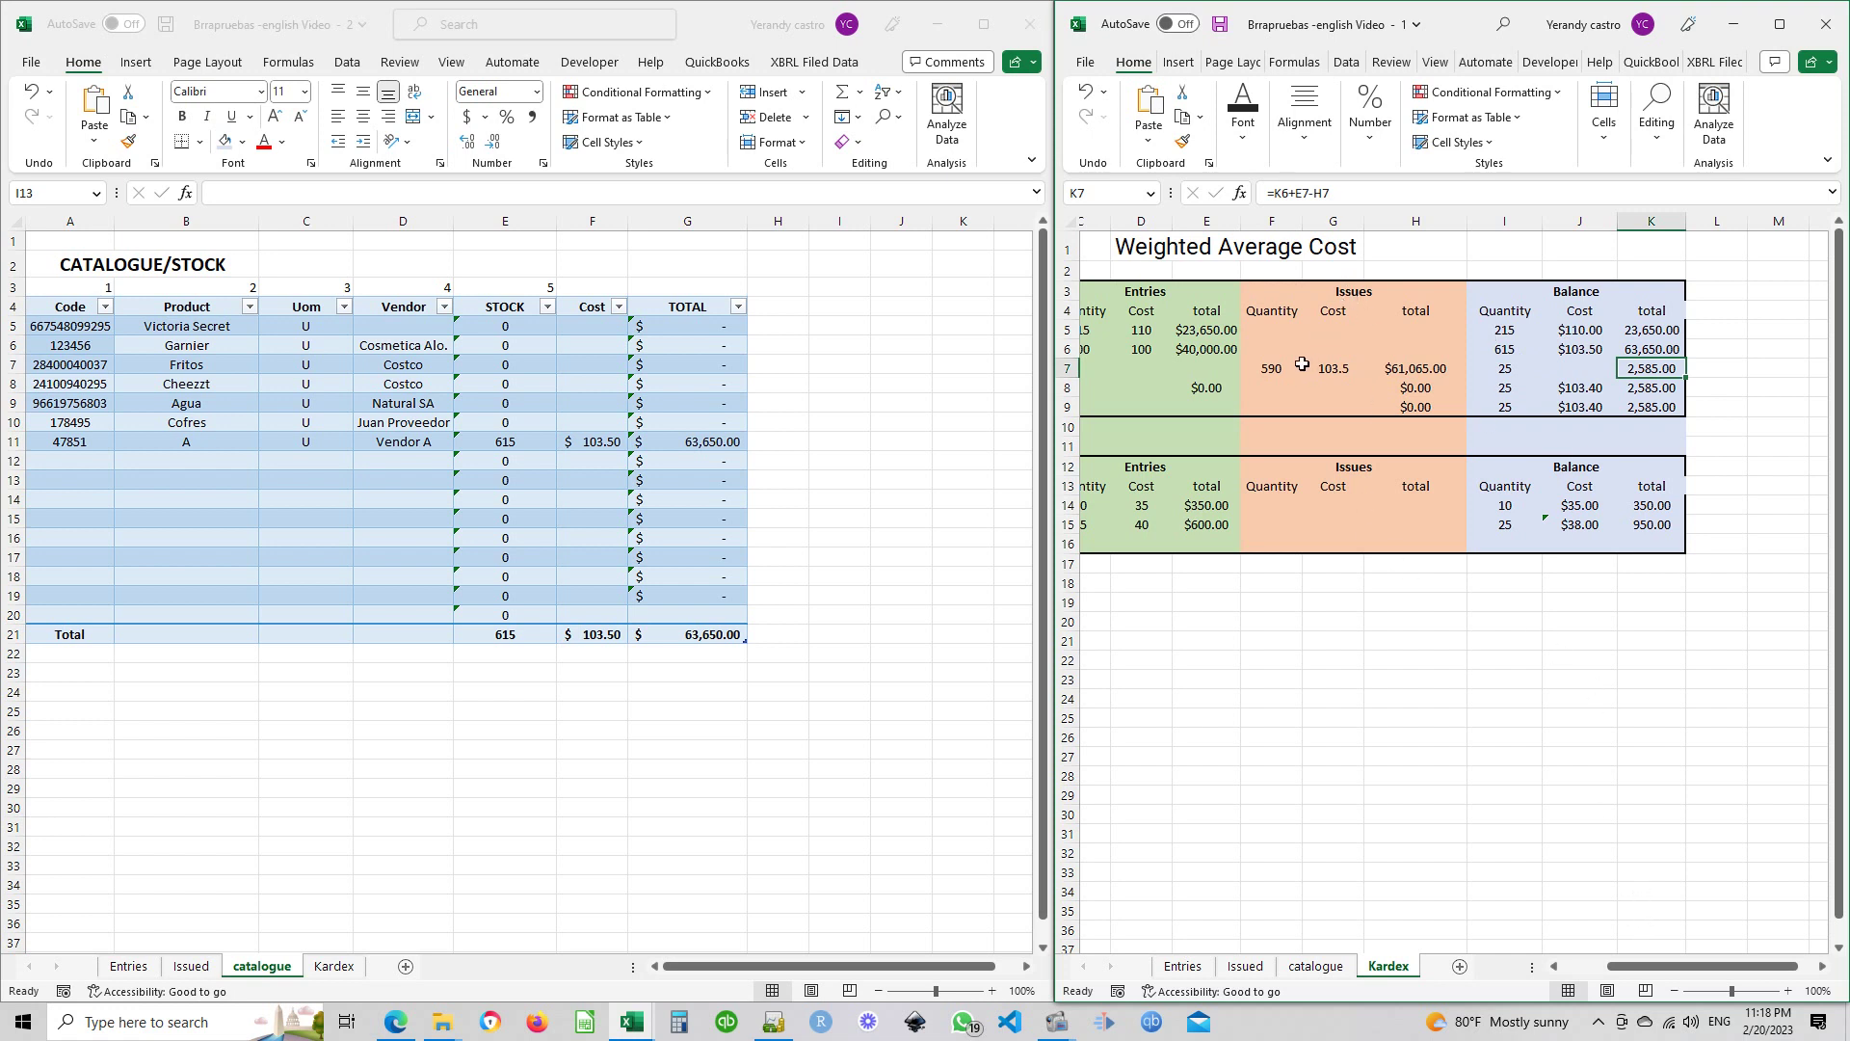
left_click(1511, 372)
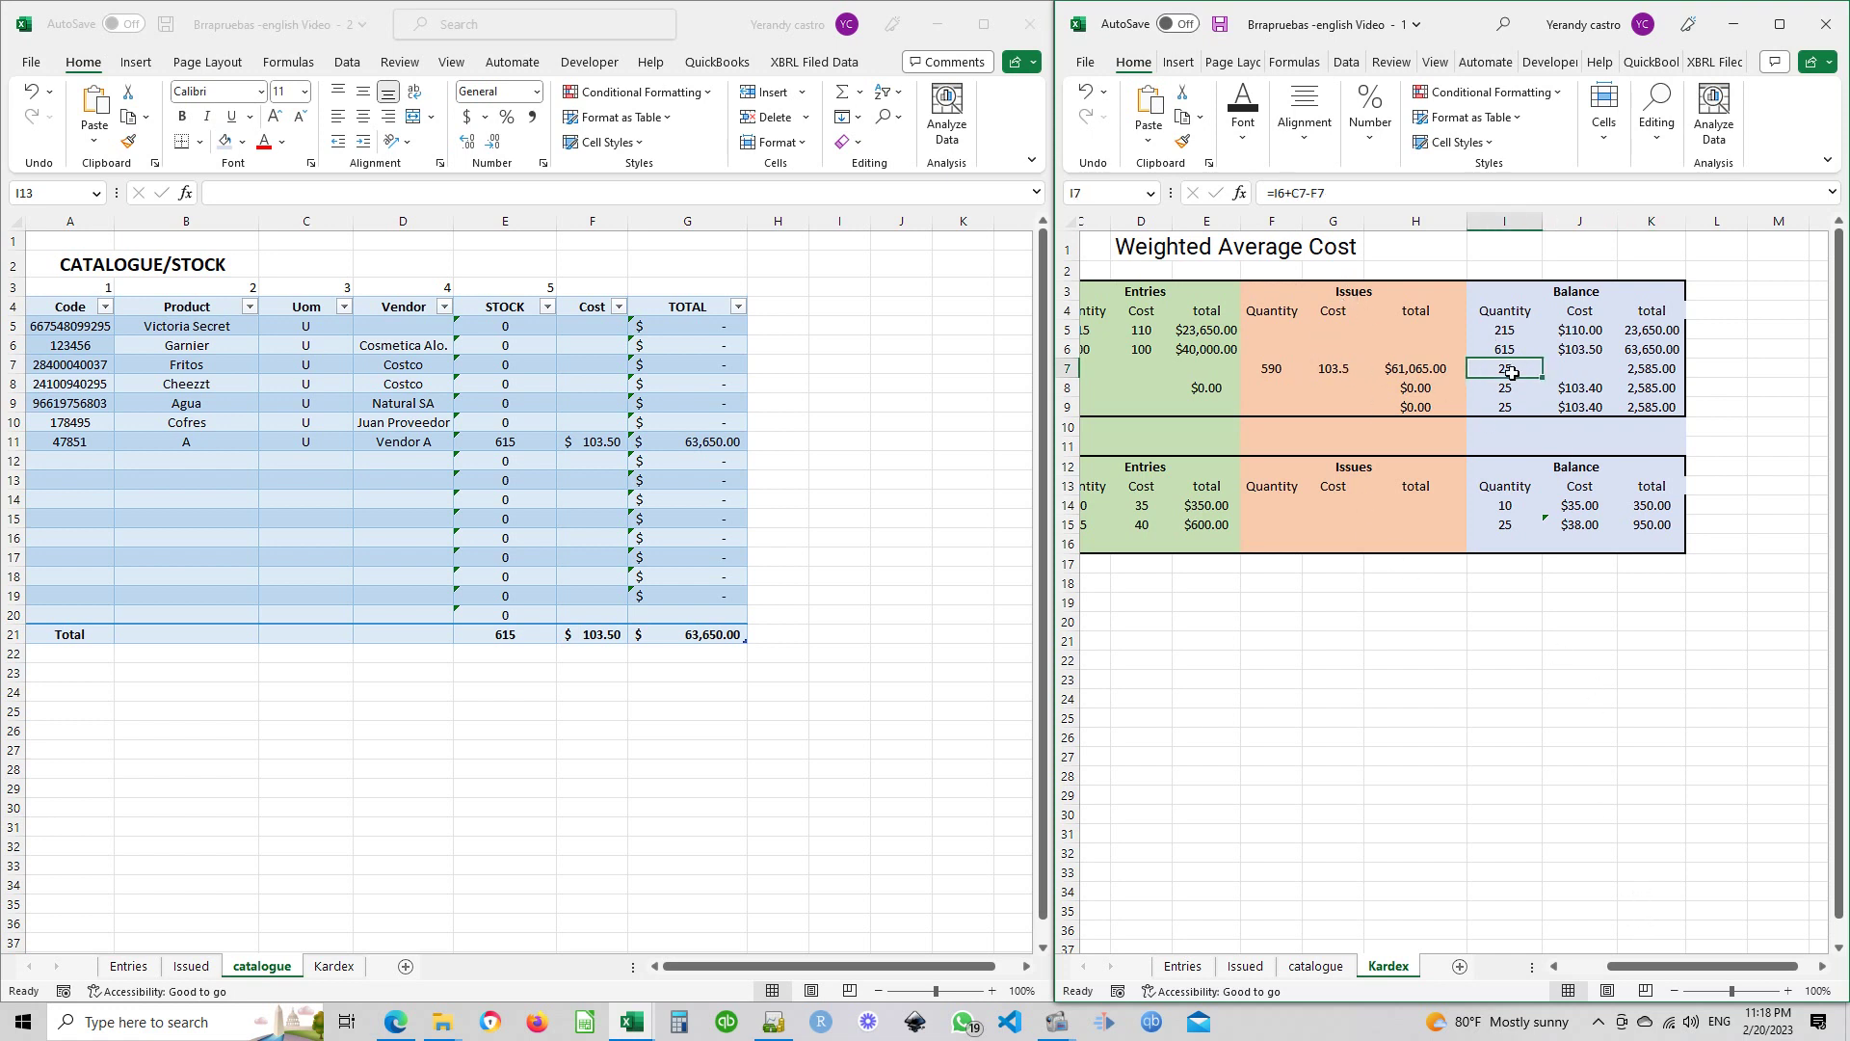
left_click(1643, 372)
left_click(1647, 310)
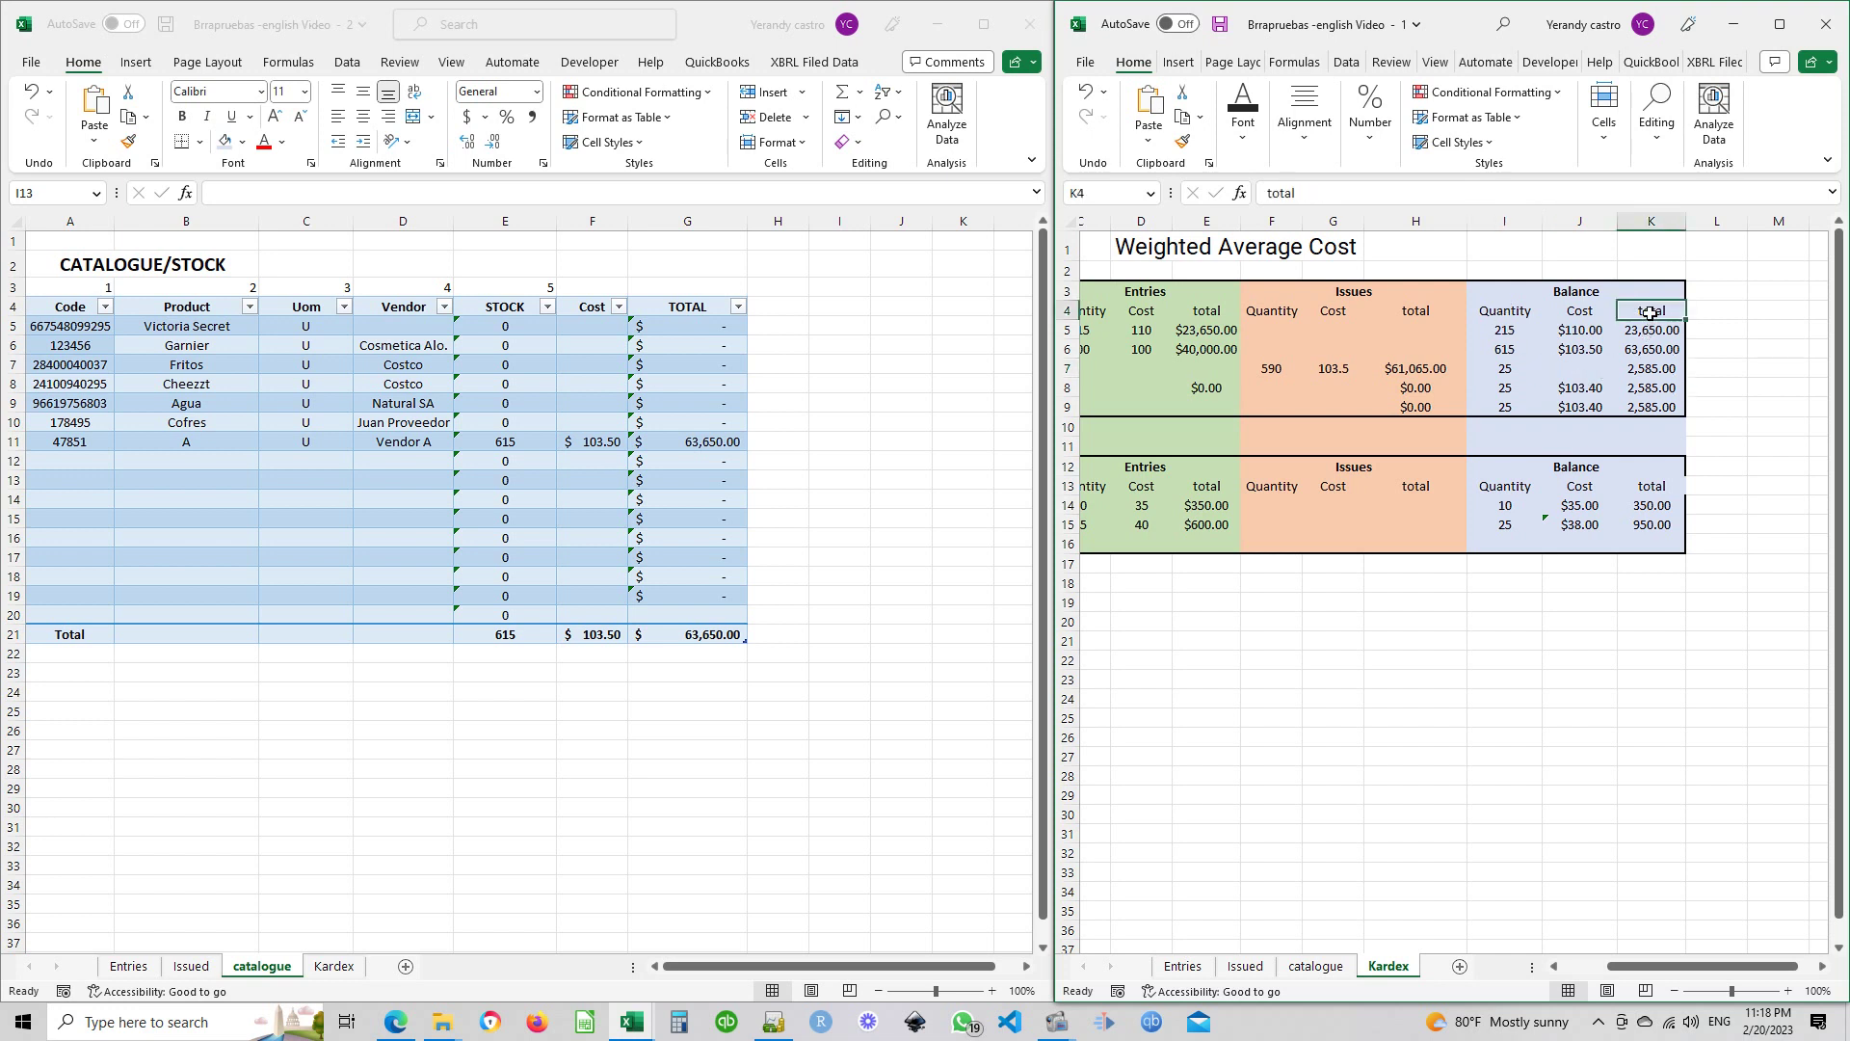
left_click(1662, 367)
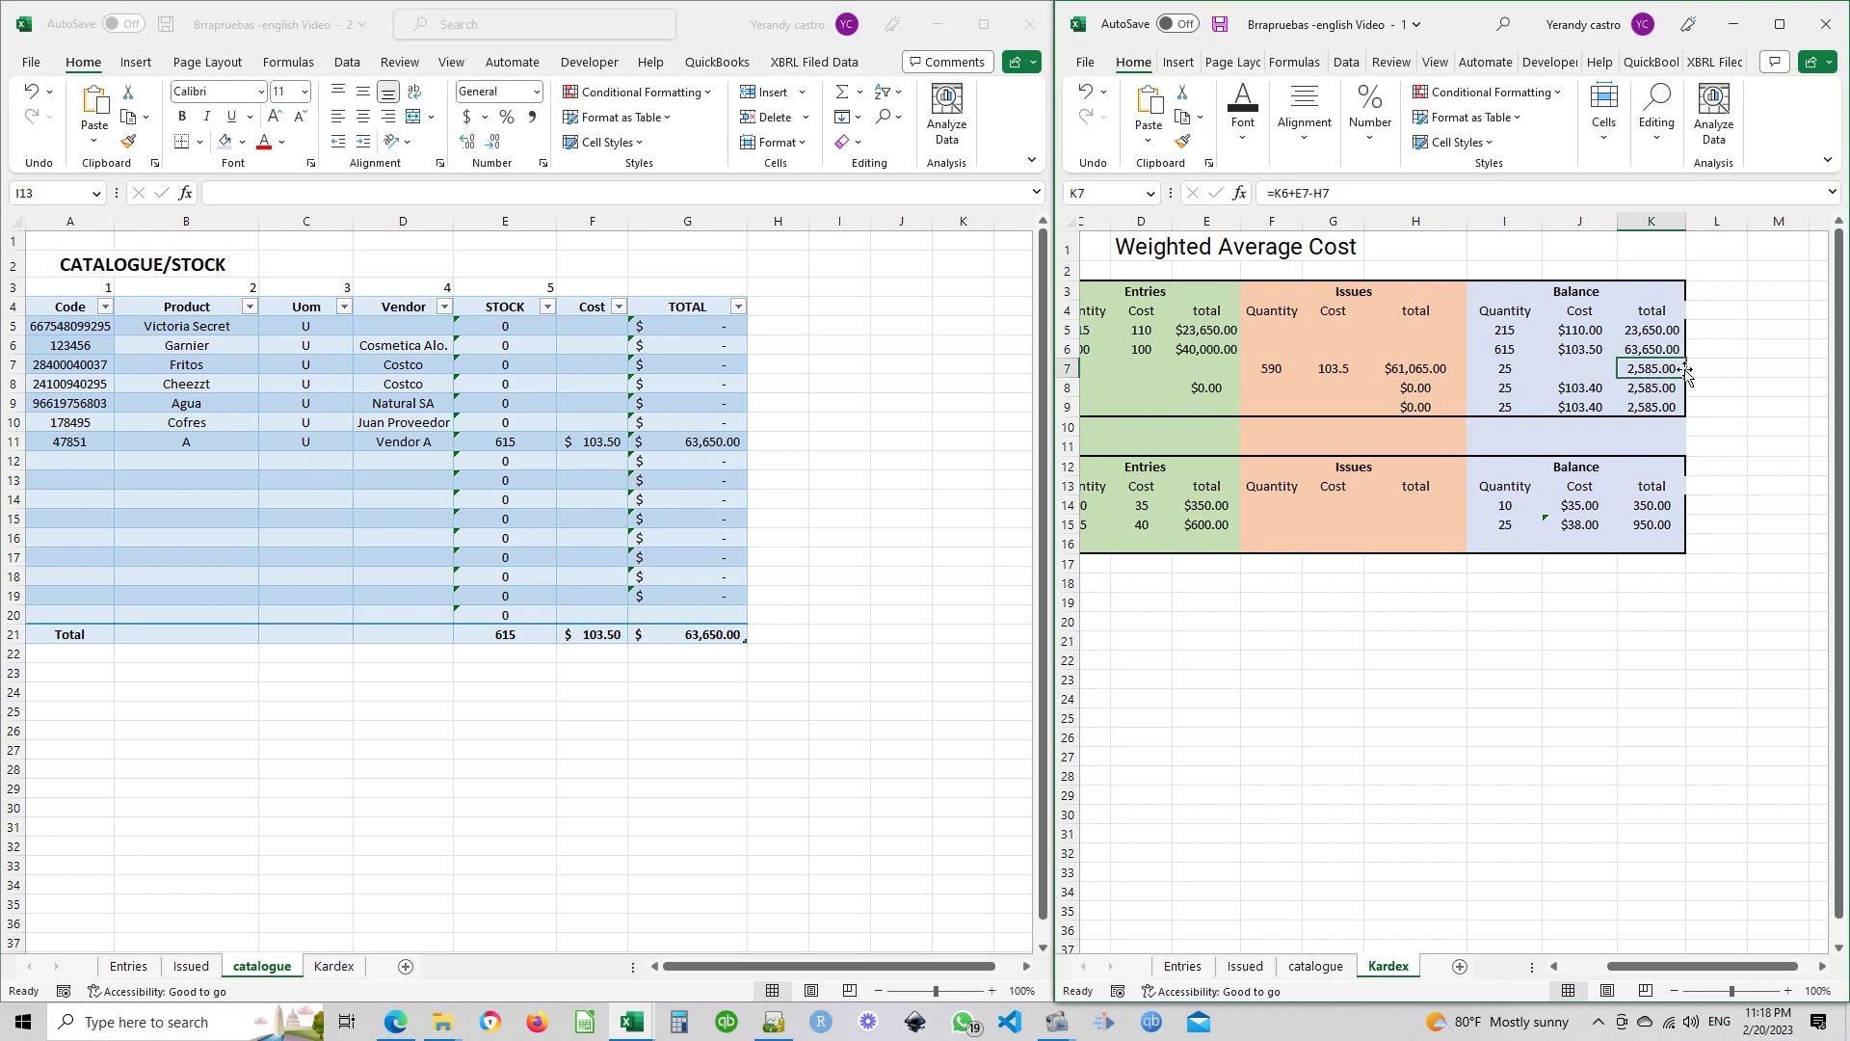
In the other workbook window's Issued sheet, choose product code 47851 for row 6 of the Issues table
left_click(837, 484)
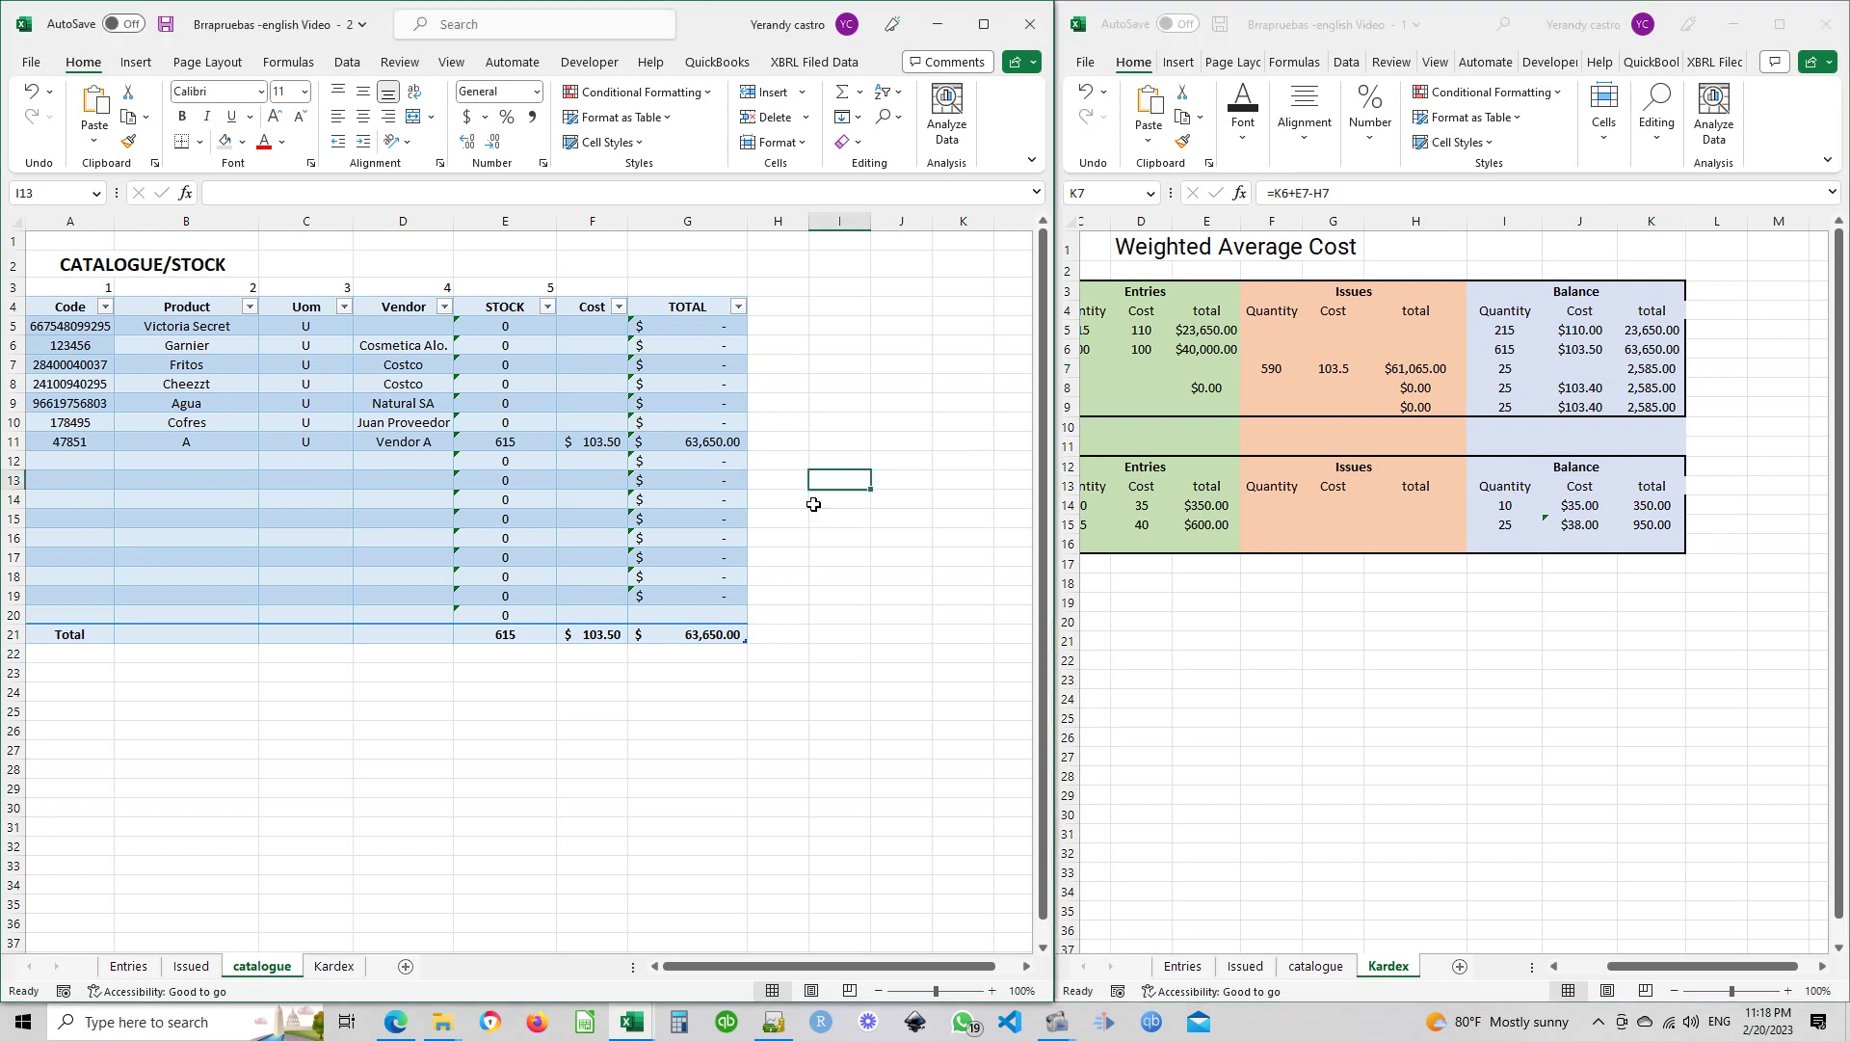
left_click(192, 967)
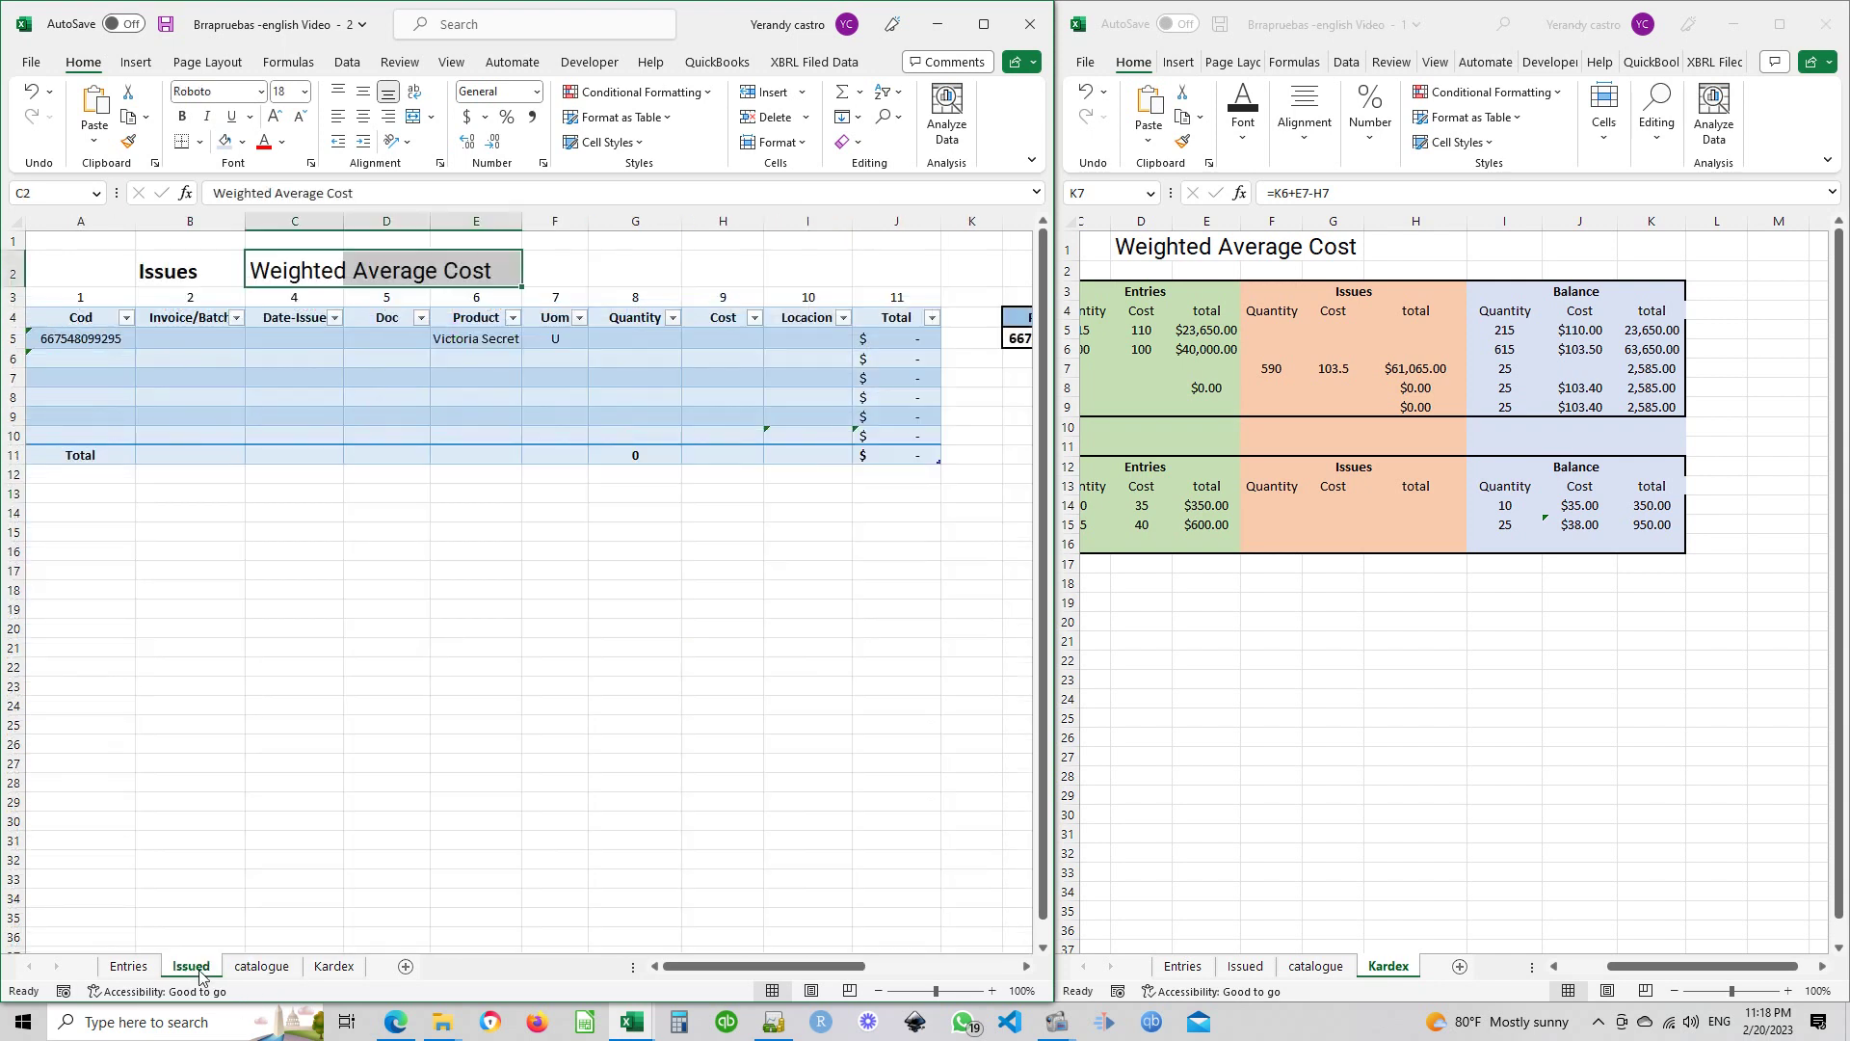
left_click(92, 357)
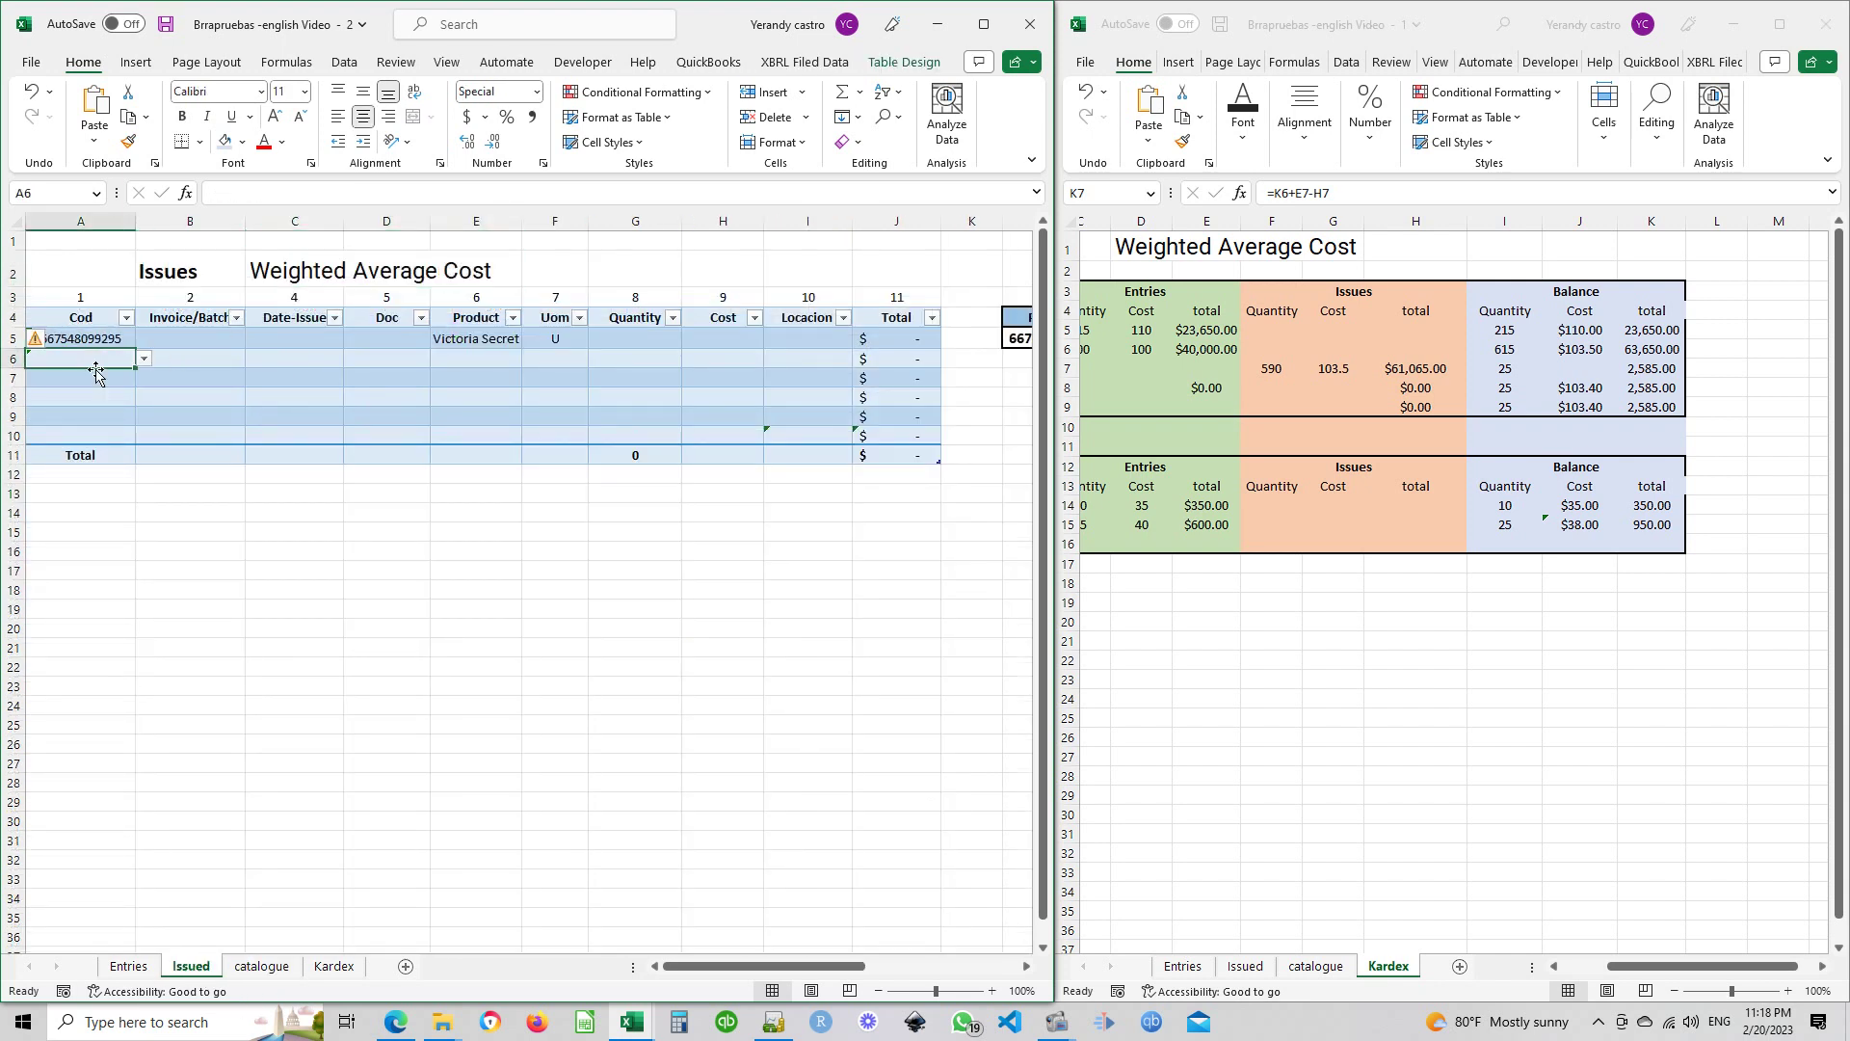
left_click(144, 359)
scroll(135, 410, "down", 2)
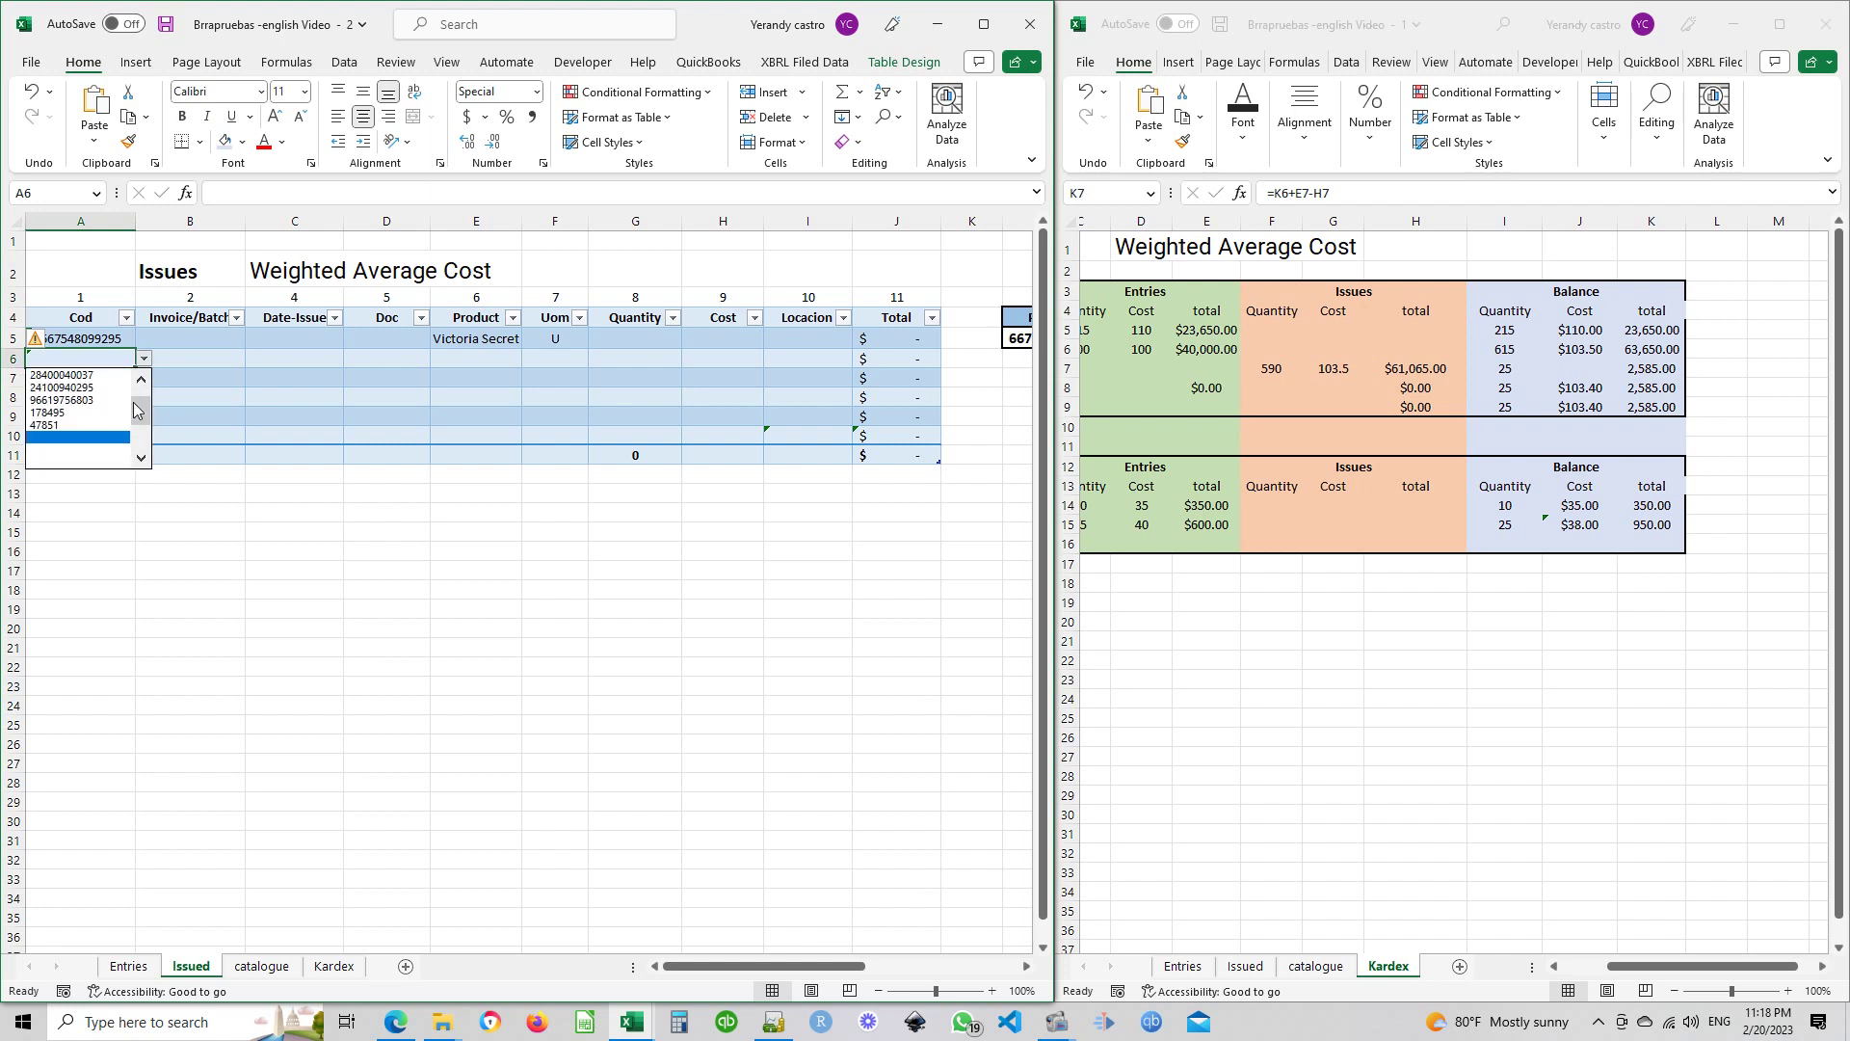
left_click(67, 424)
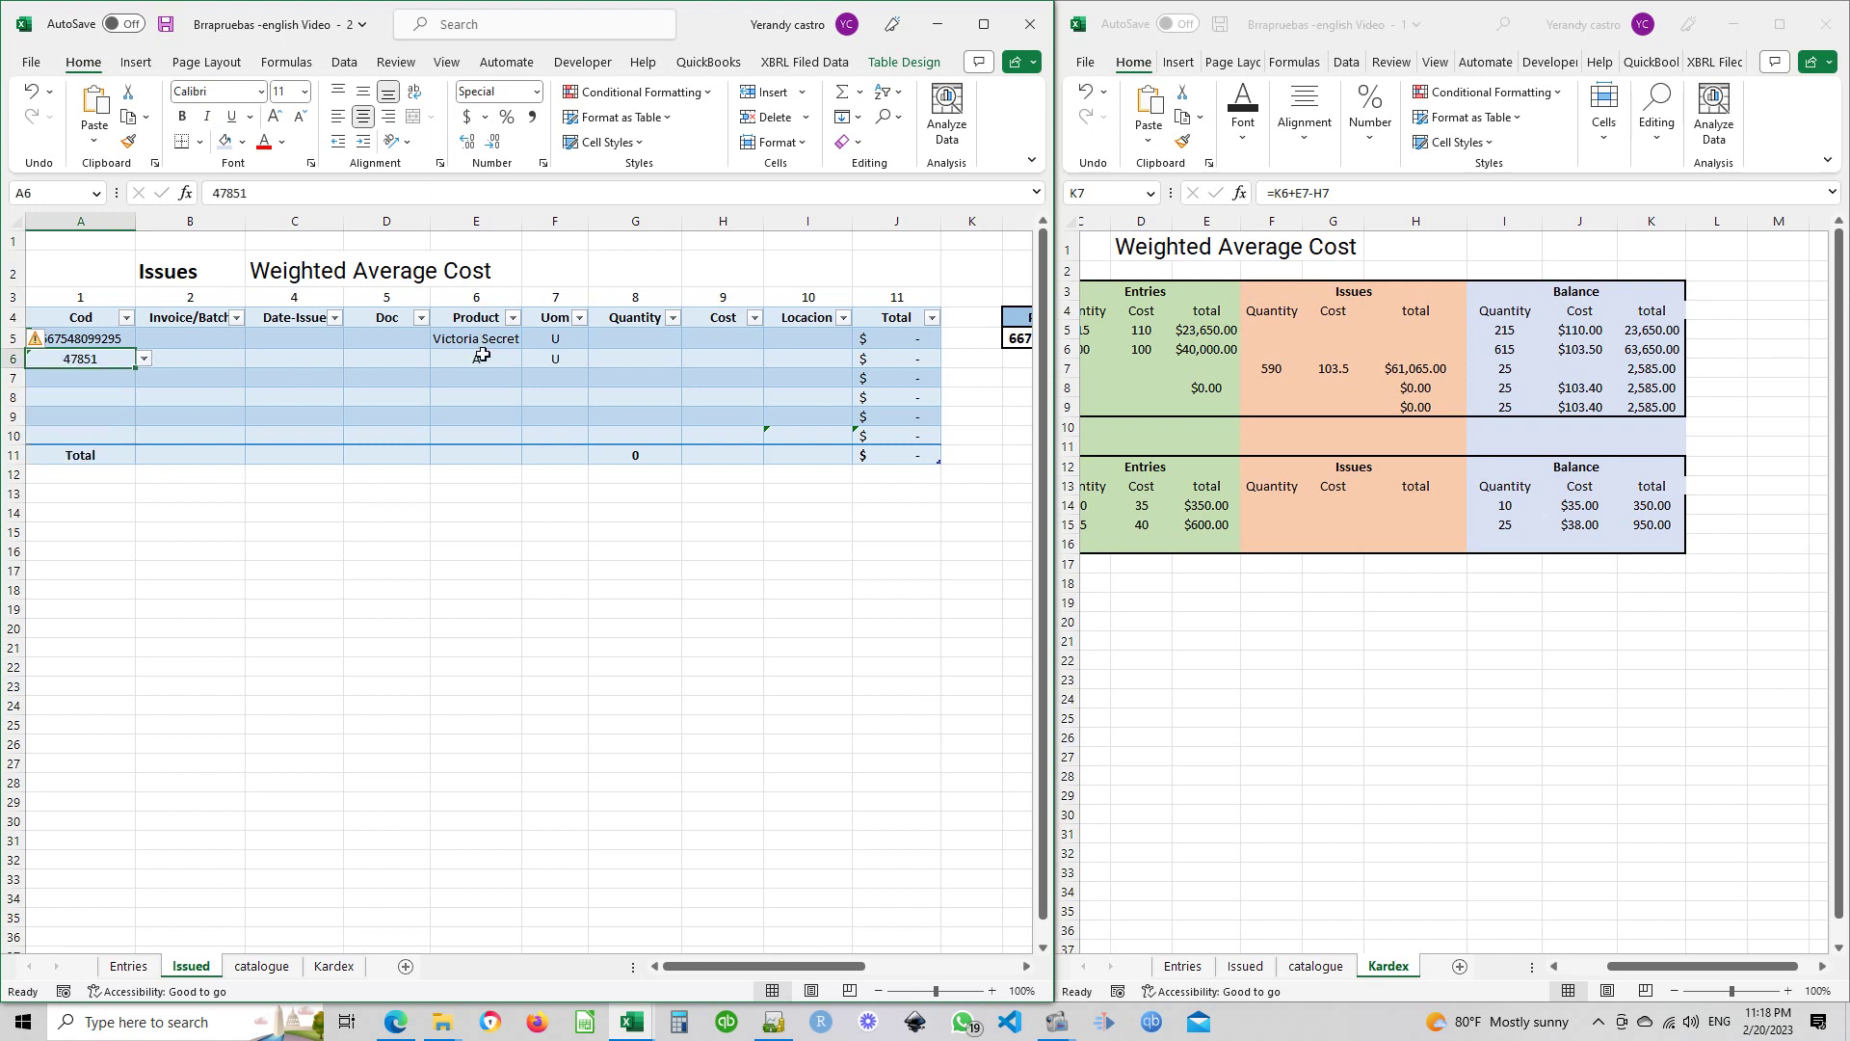
Enter invoice/batch I0002 and issue date 03/17/2022 for product A in row 6 of the Issues table
left_click(208, 363)
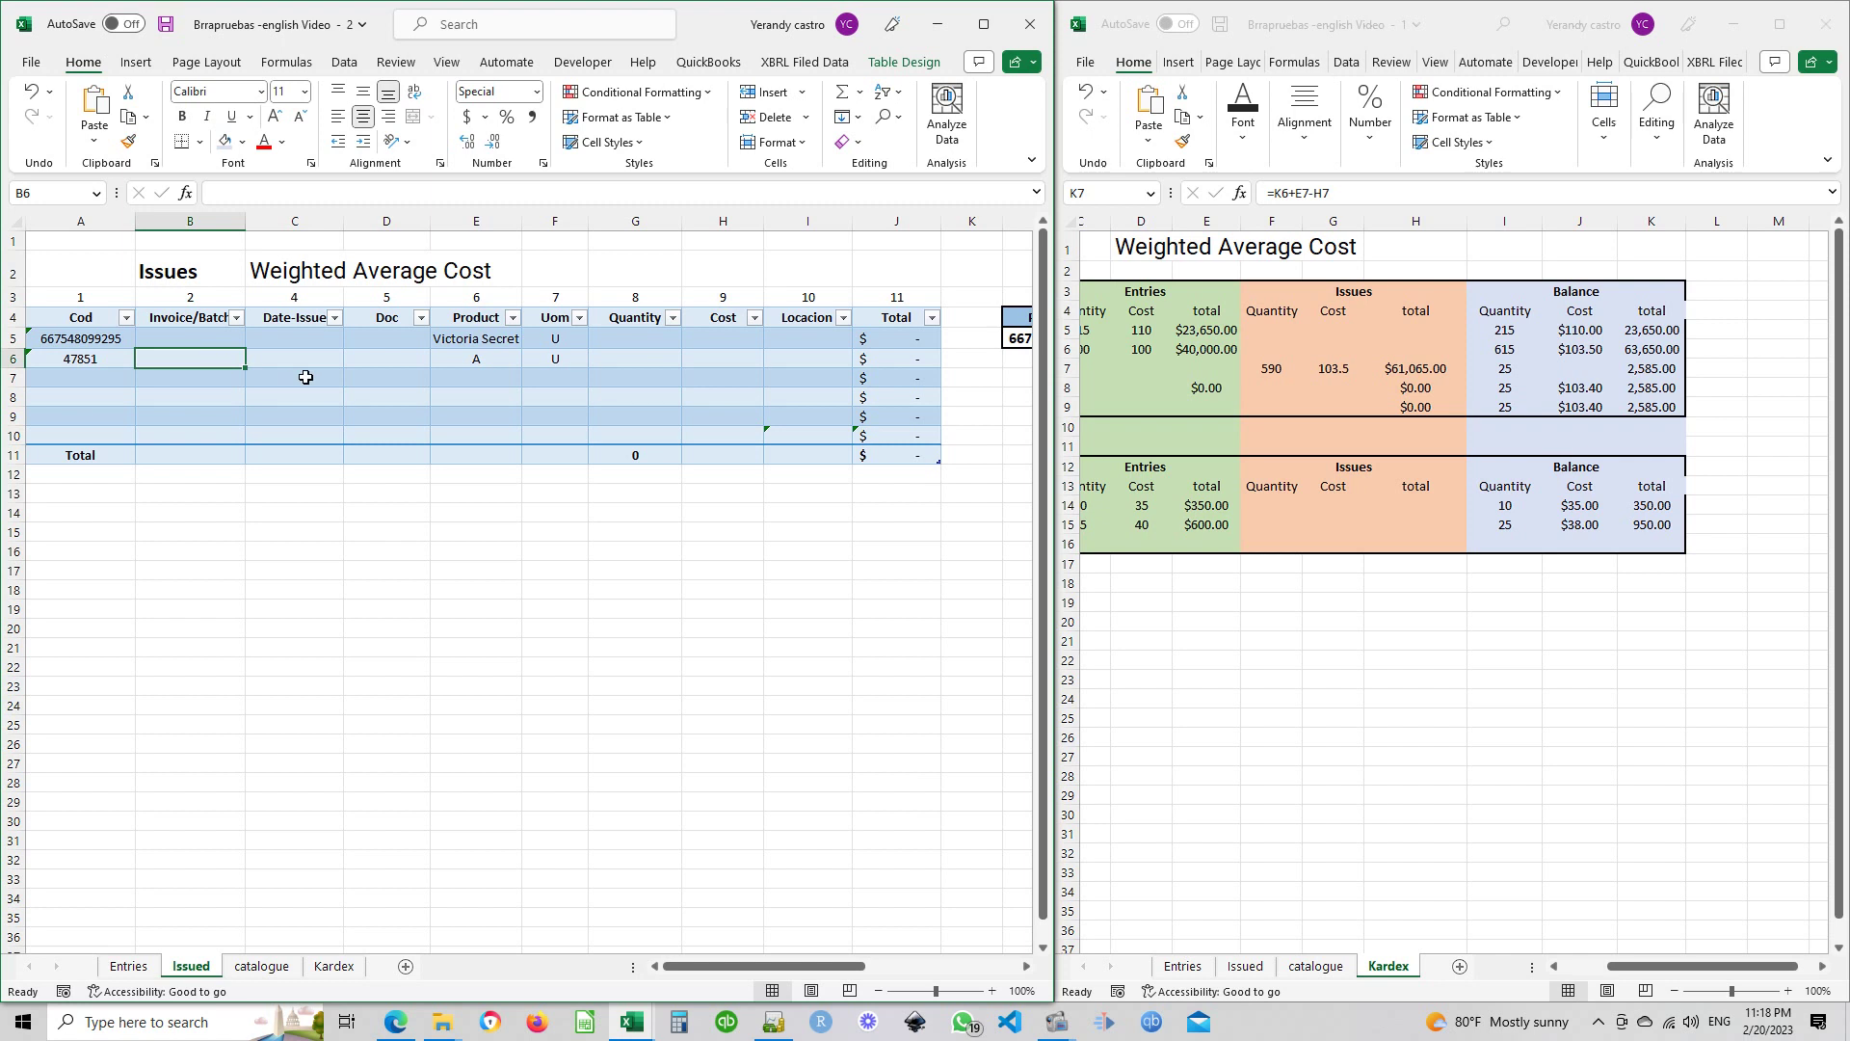
type("I")
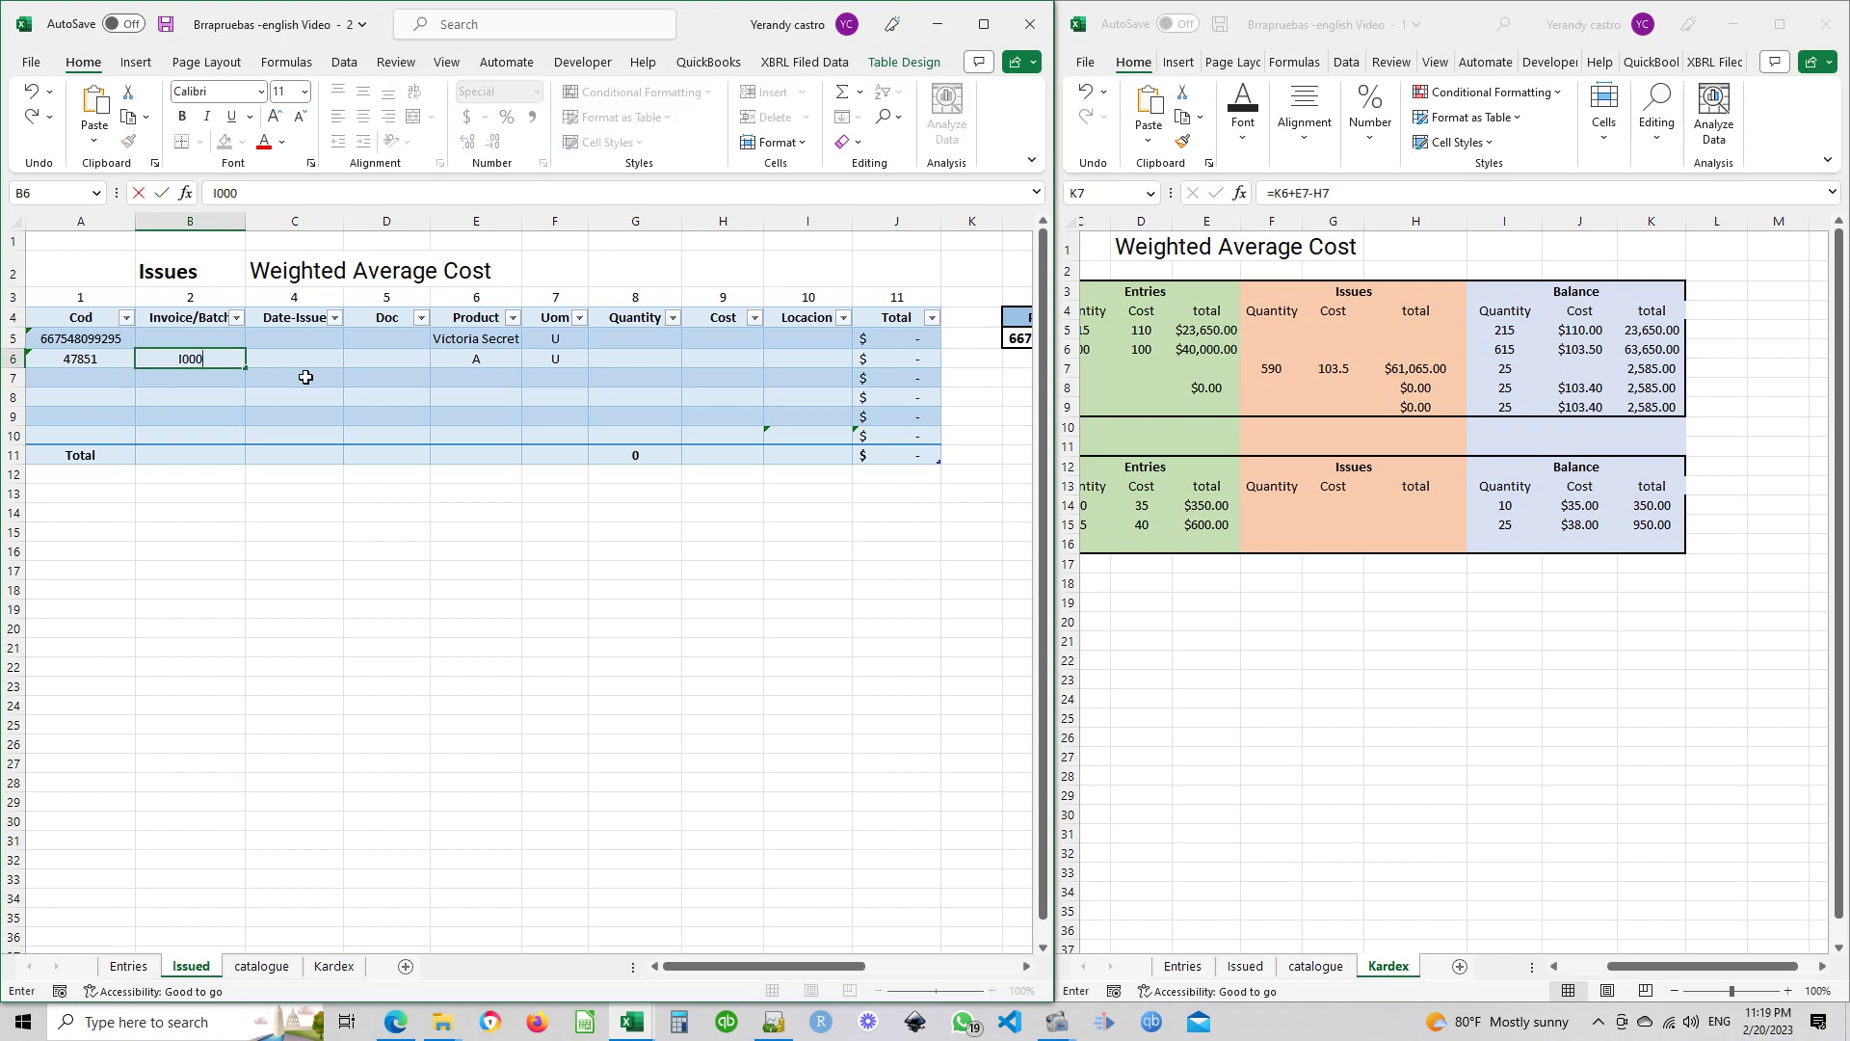
type("0002")
key("Tab")
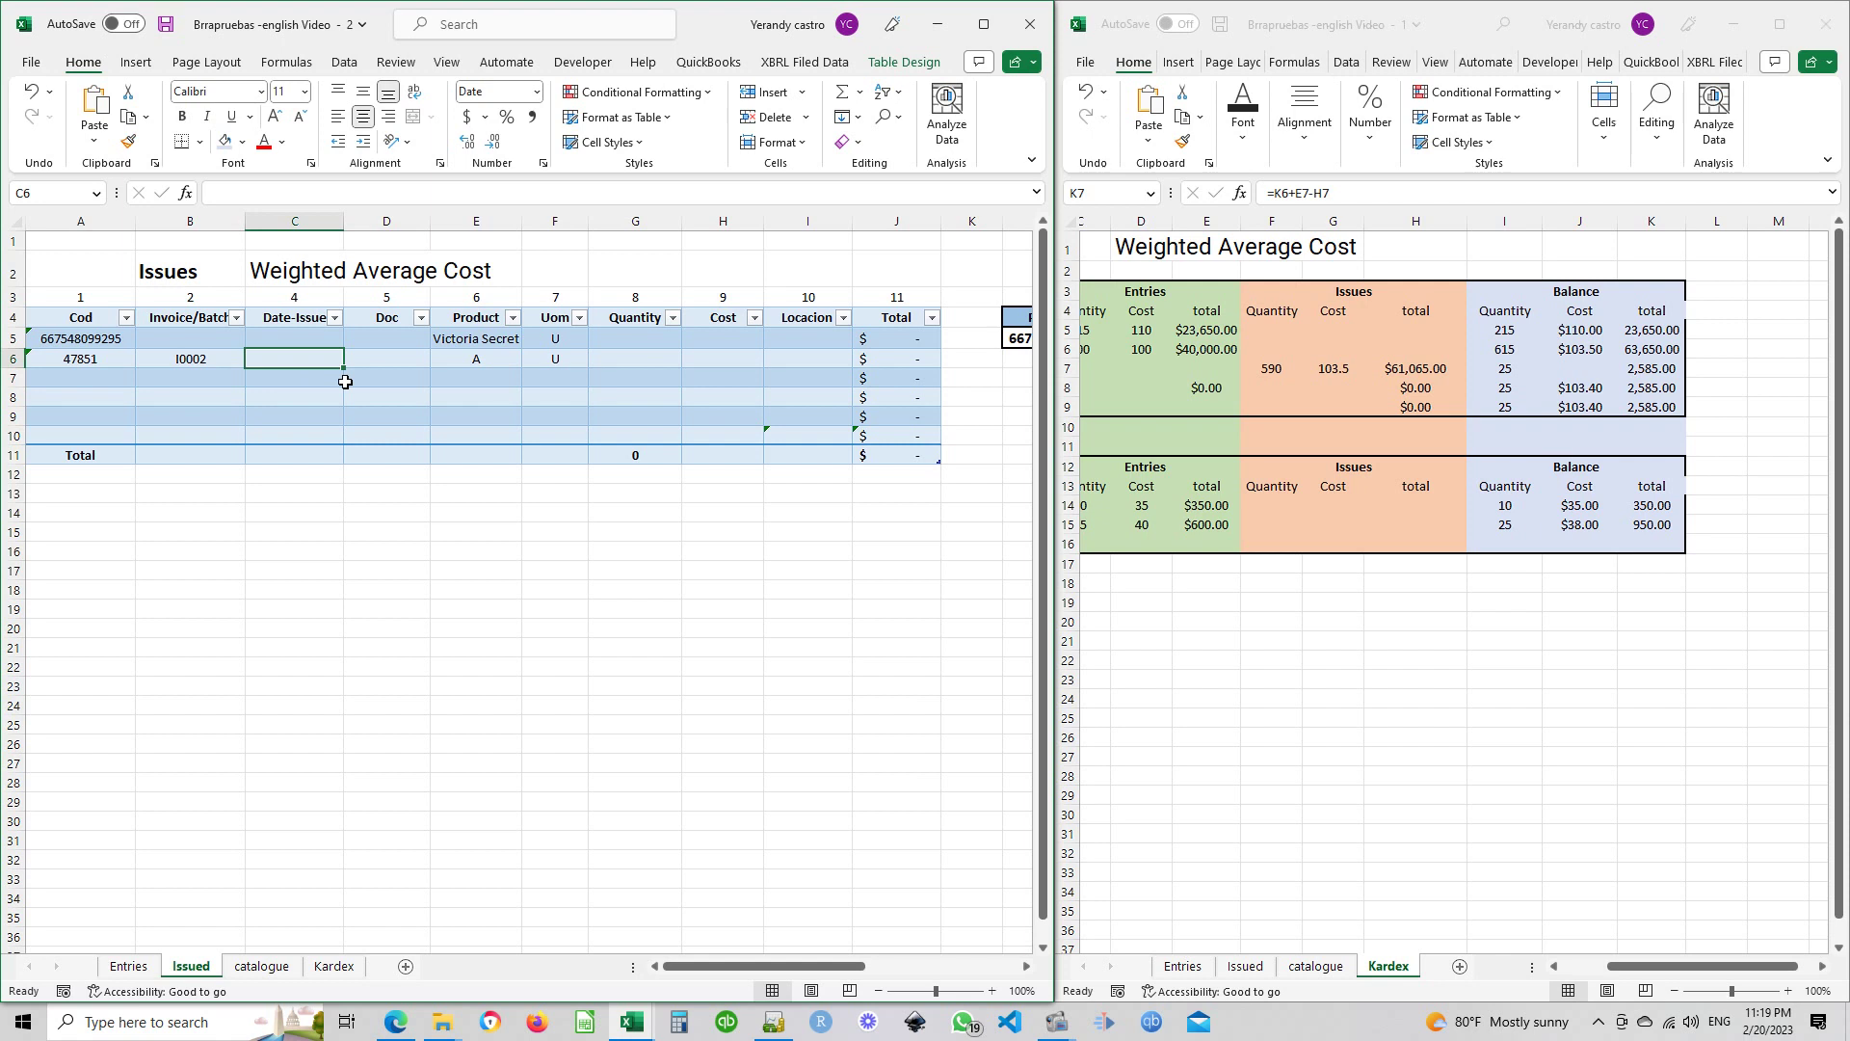
type("03/17/2022")
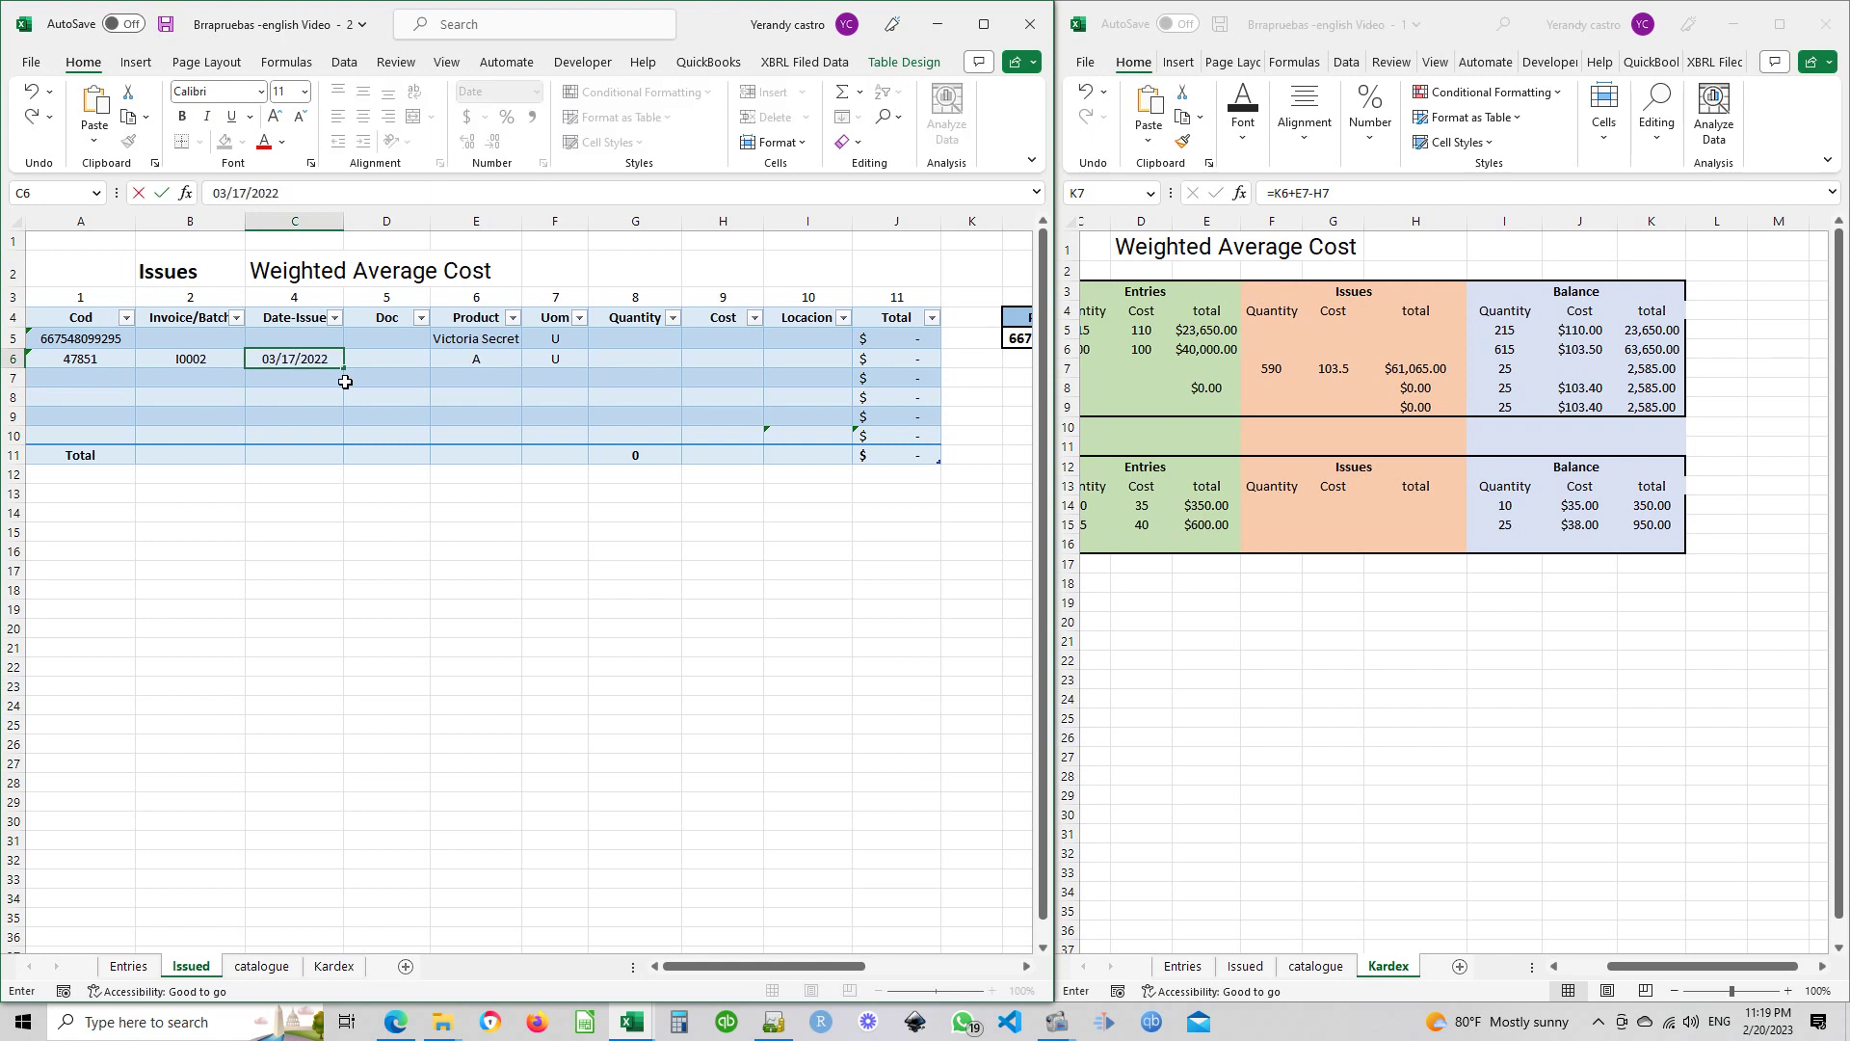
key("Tab")
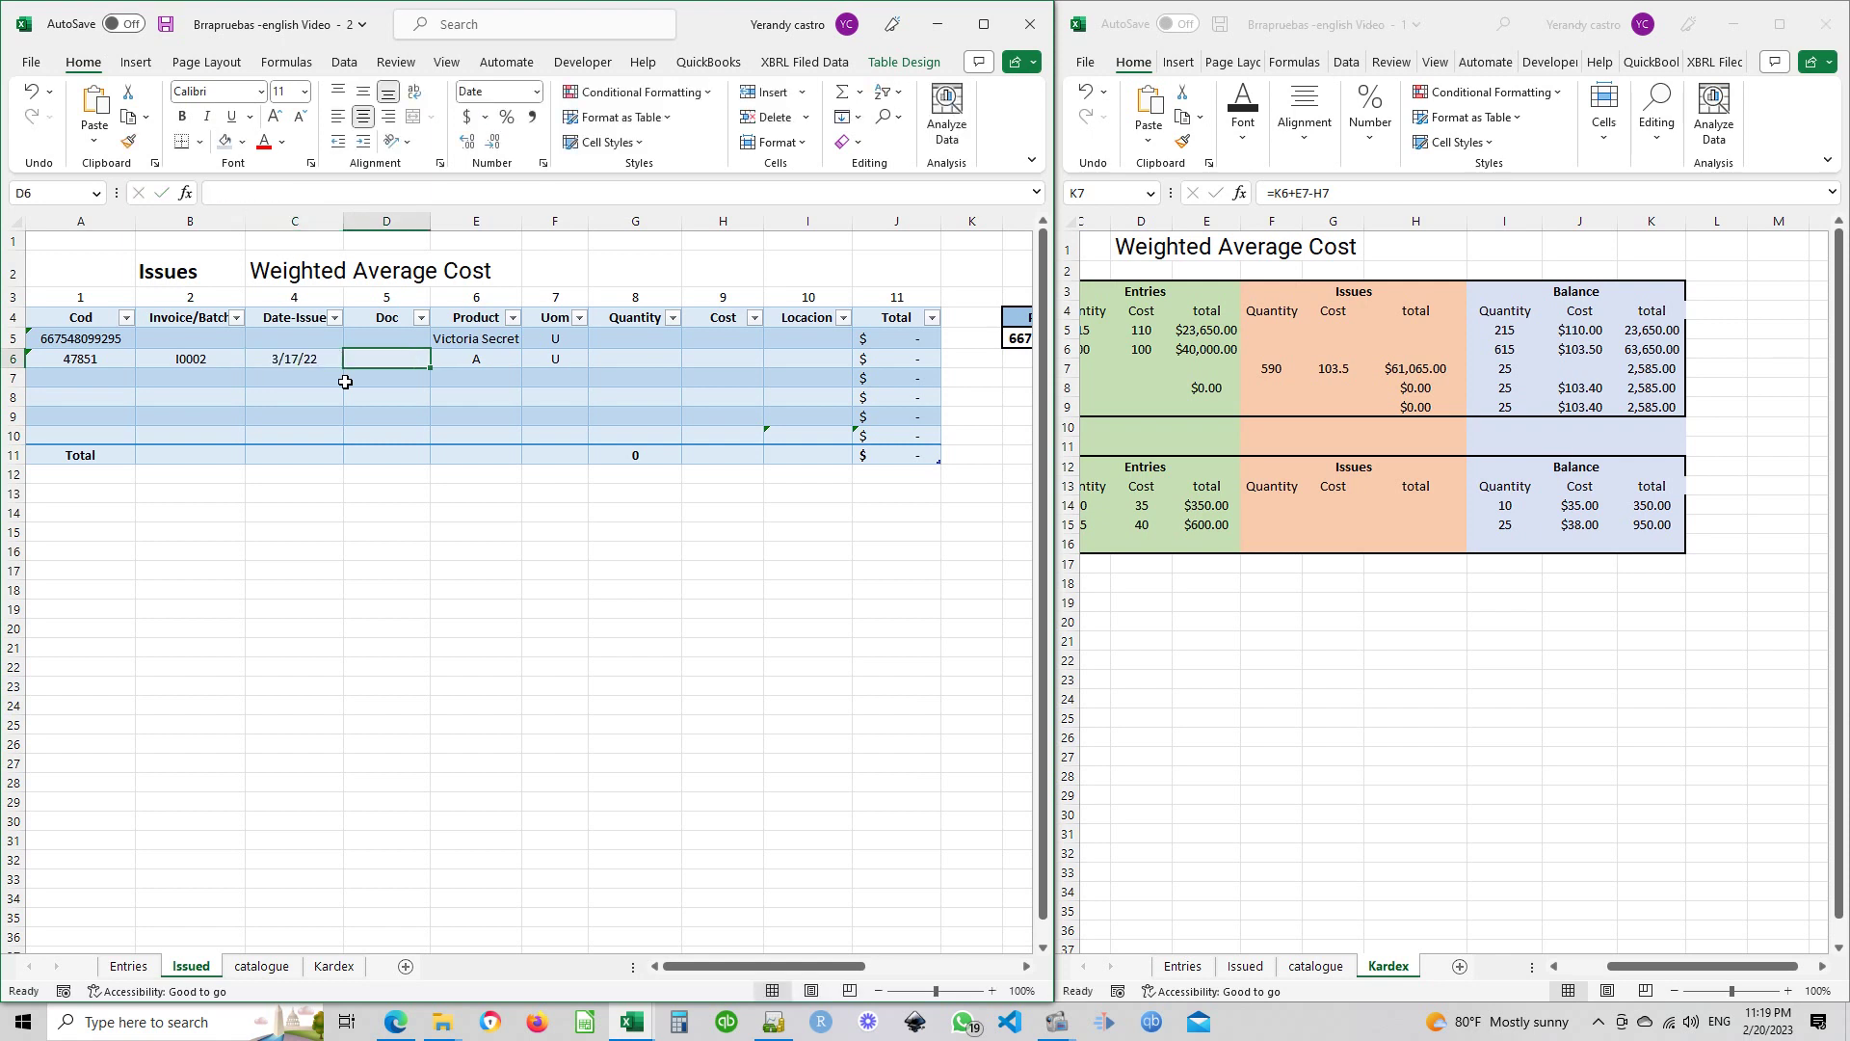
key("Tab")
key("Tab")
key("Tab")
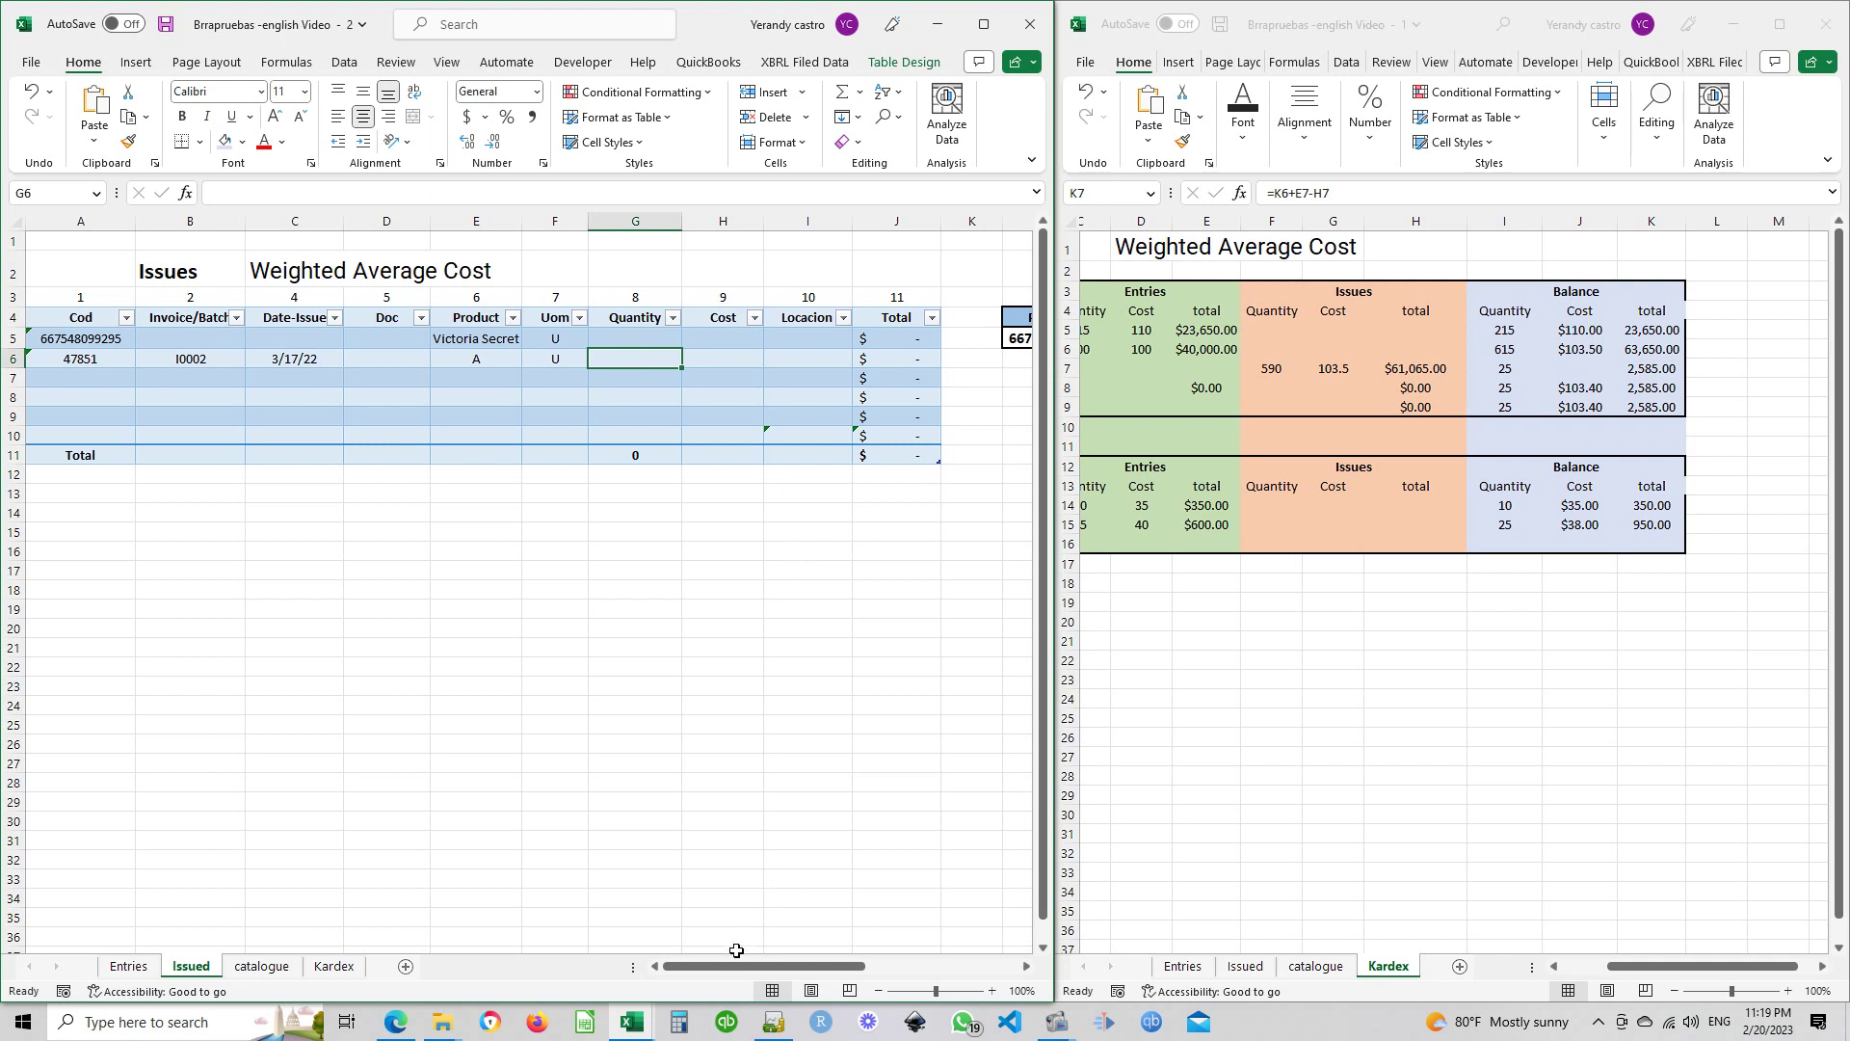
Widen the Issued workbook window and select code 47851 in the product lookup beside the Issues table
left_click_drag(1054, 638, 1375, 636)
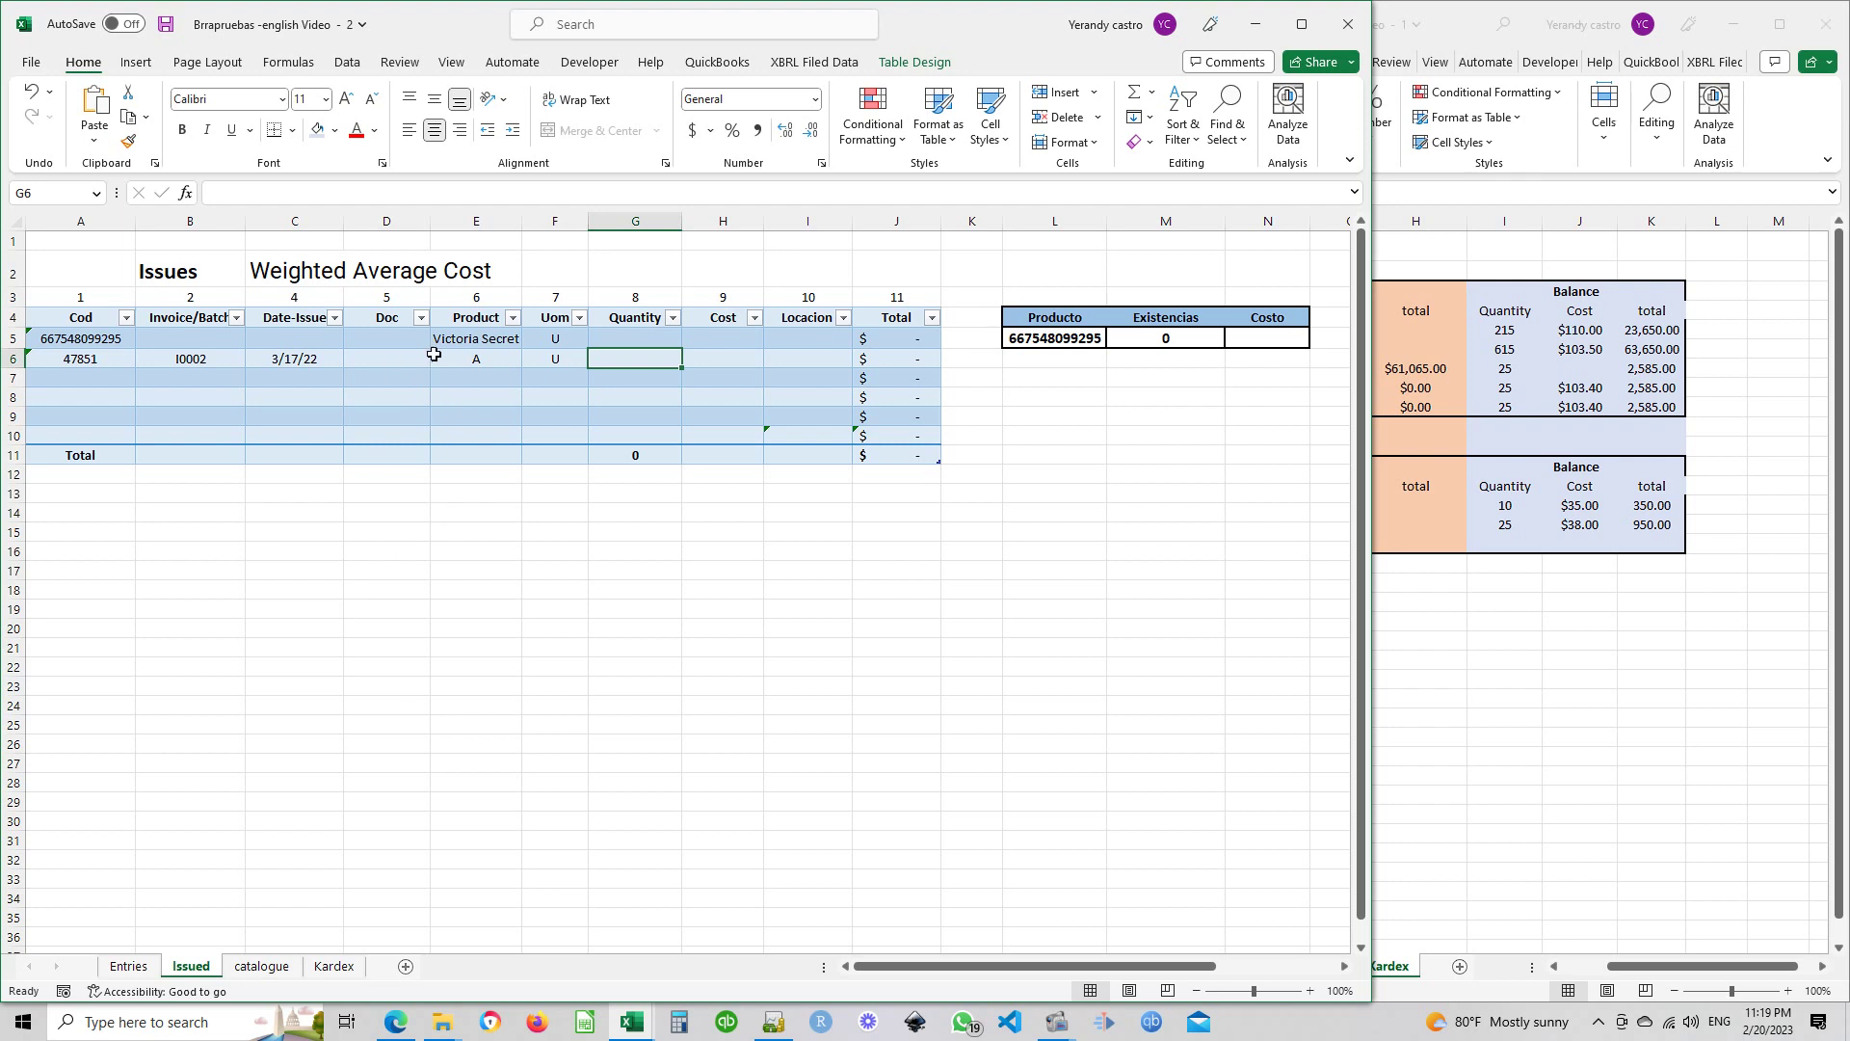
left_click(1056, 339)
left_click(1115, 338)
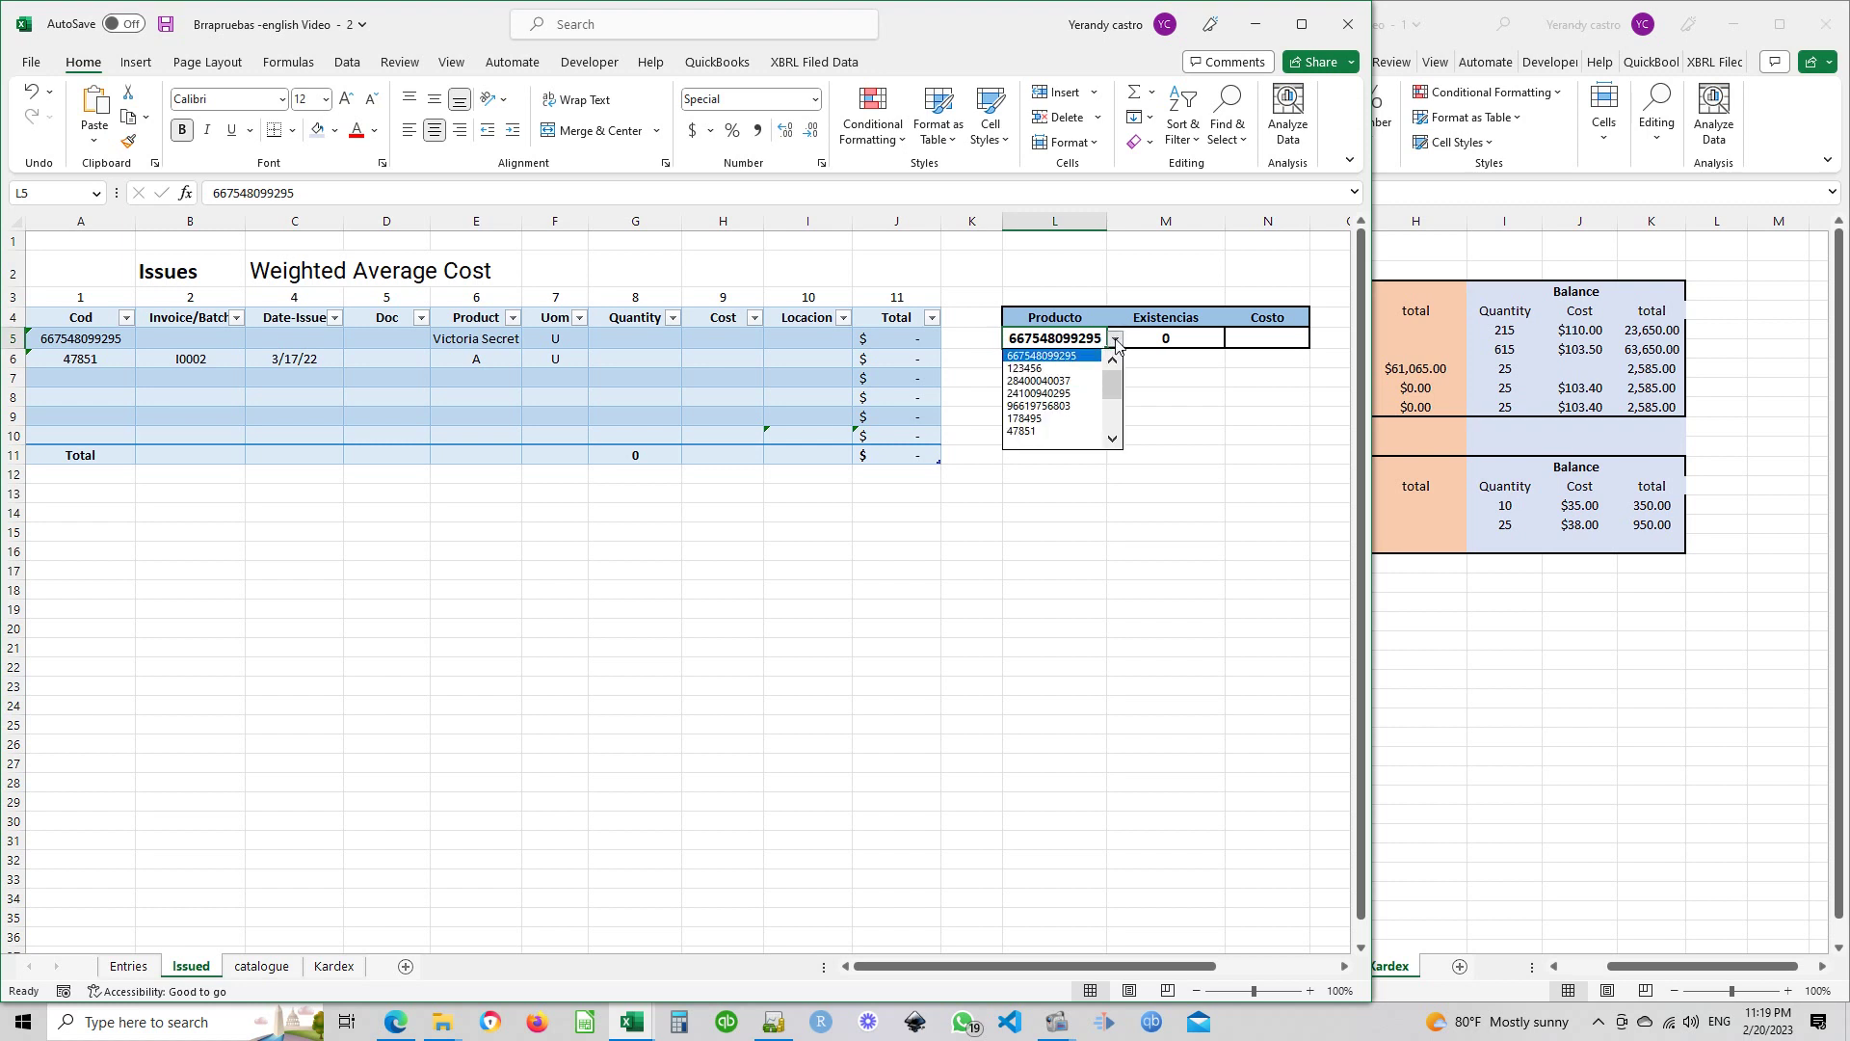
left_click(1050, 431)
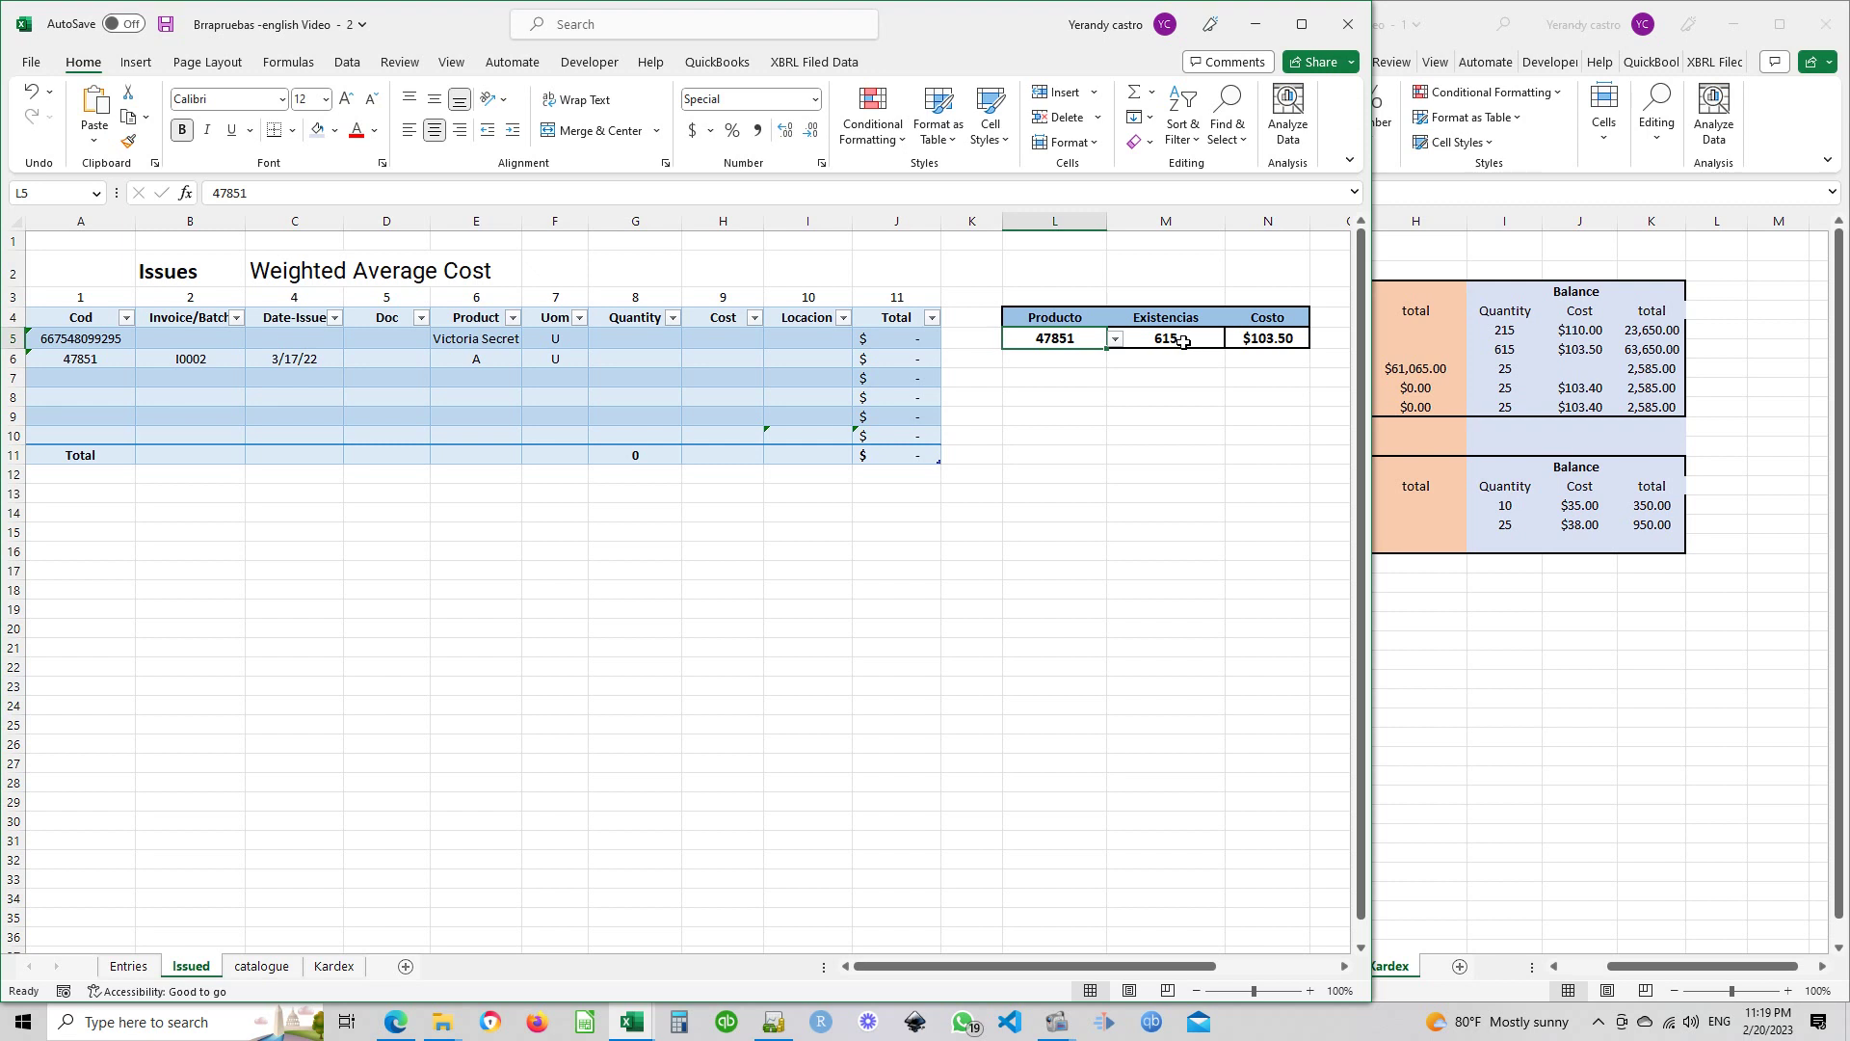
Compare the lookup's stock for code 47851 with product A's balance quantity after the purchase in the Kardex
left_click(1484, 626)
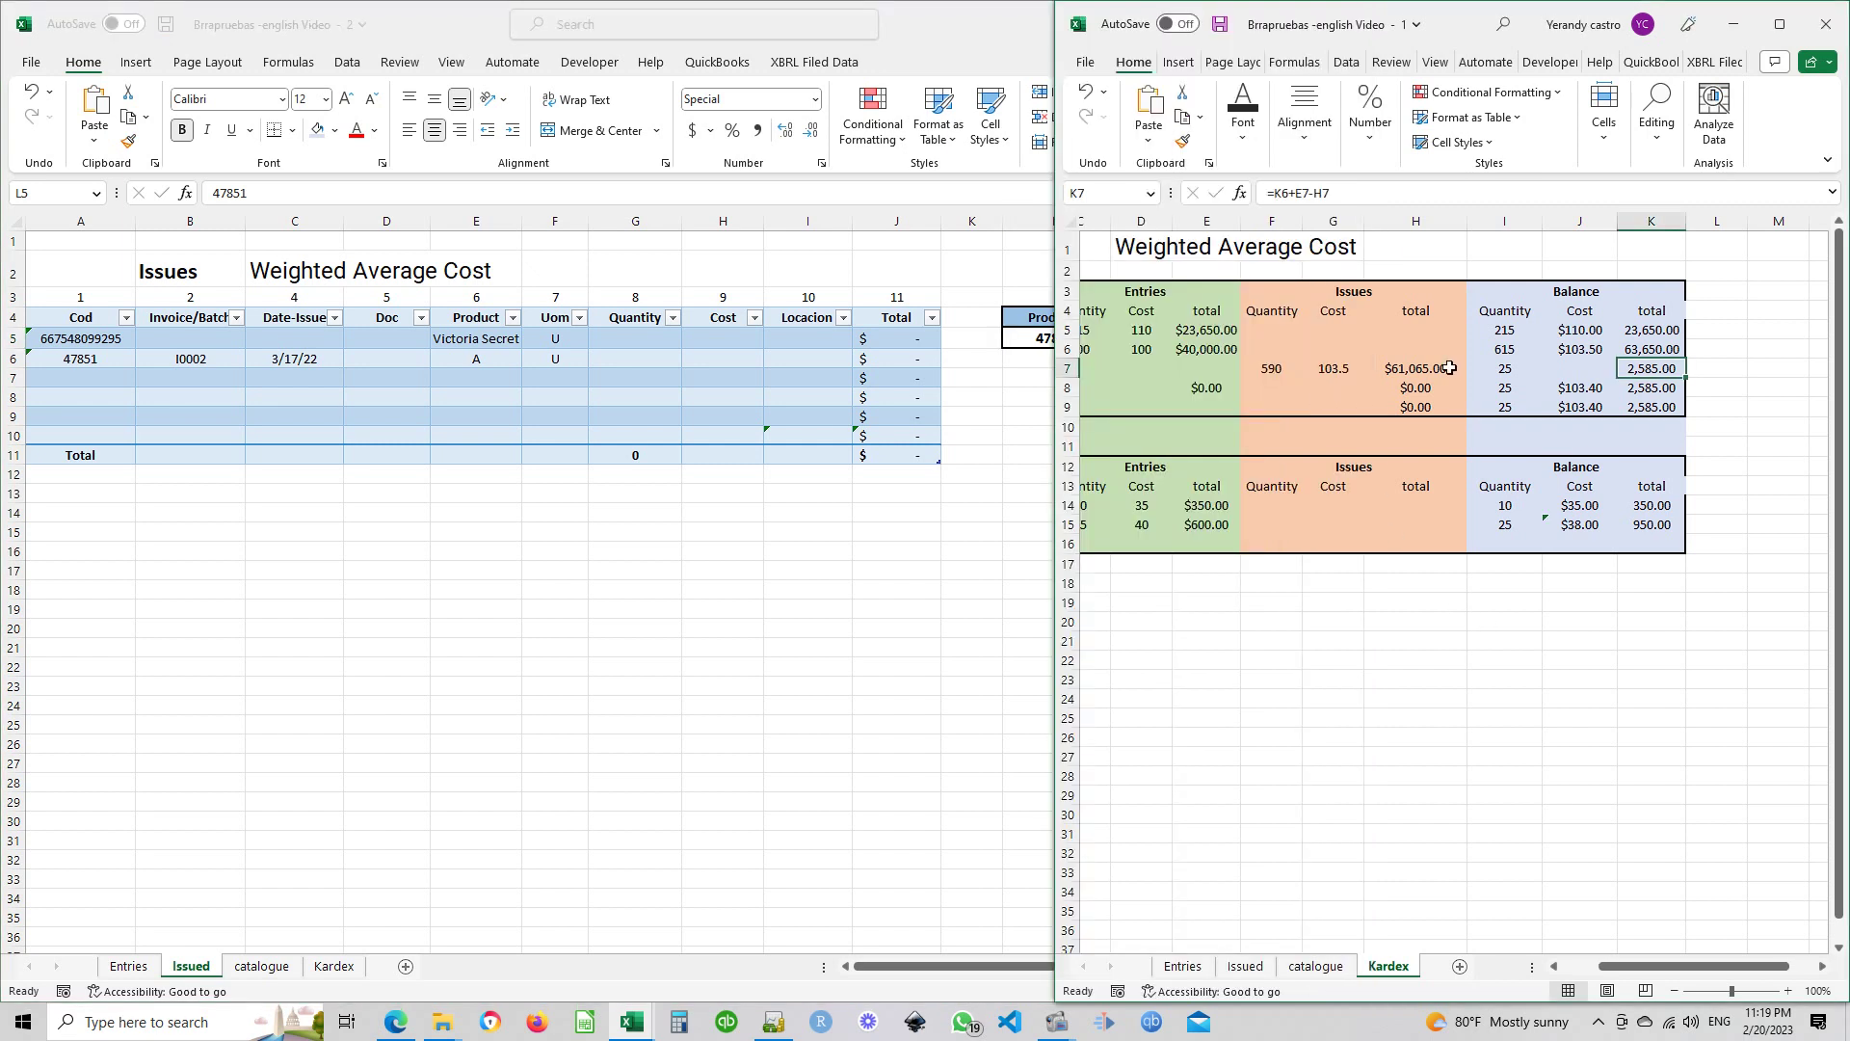
left_click(1501, 355)
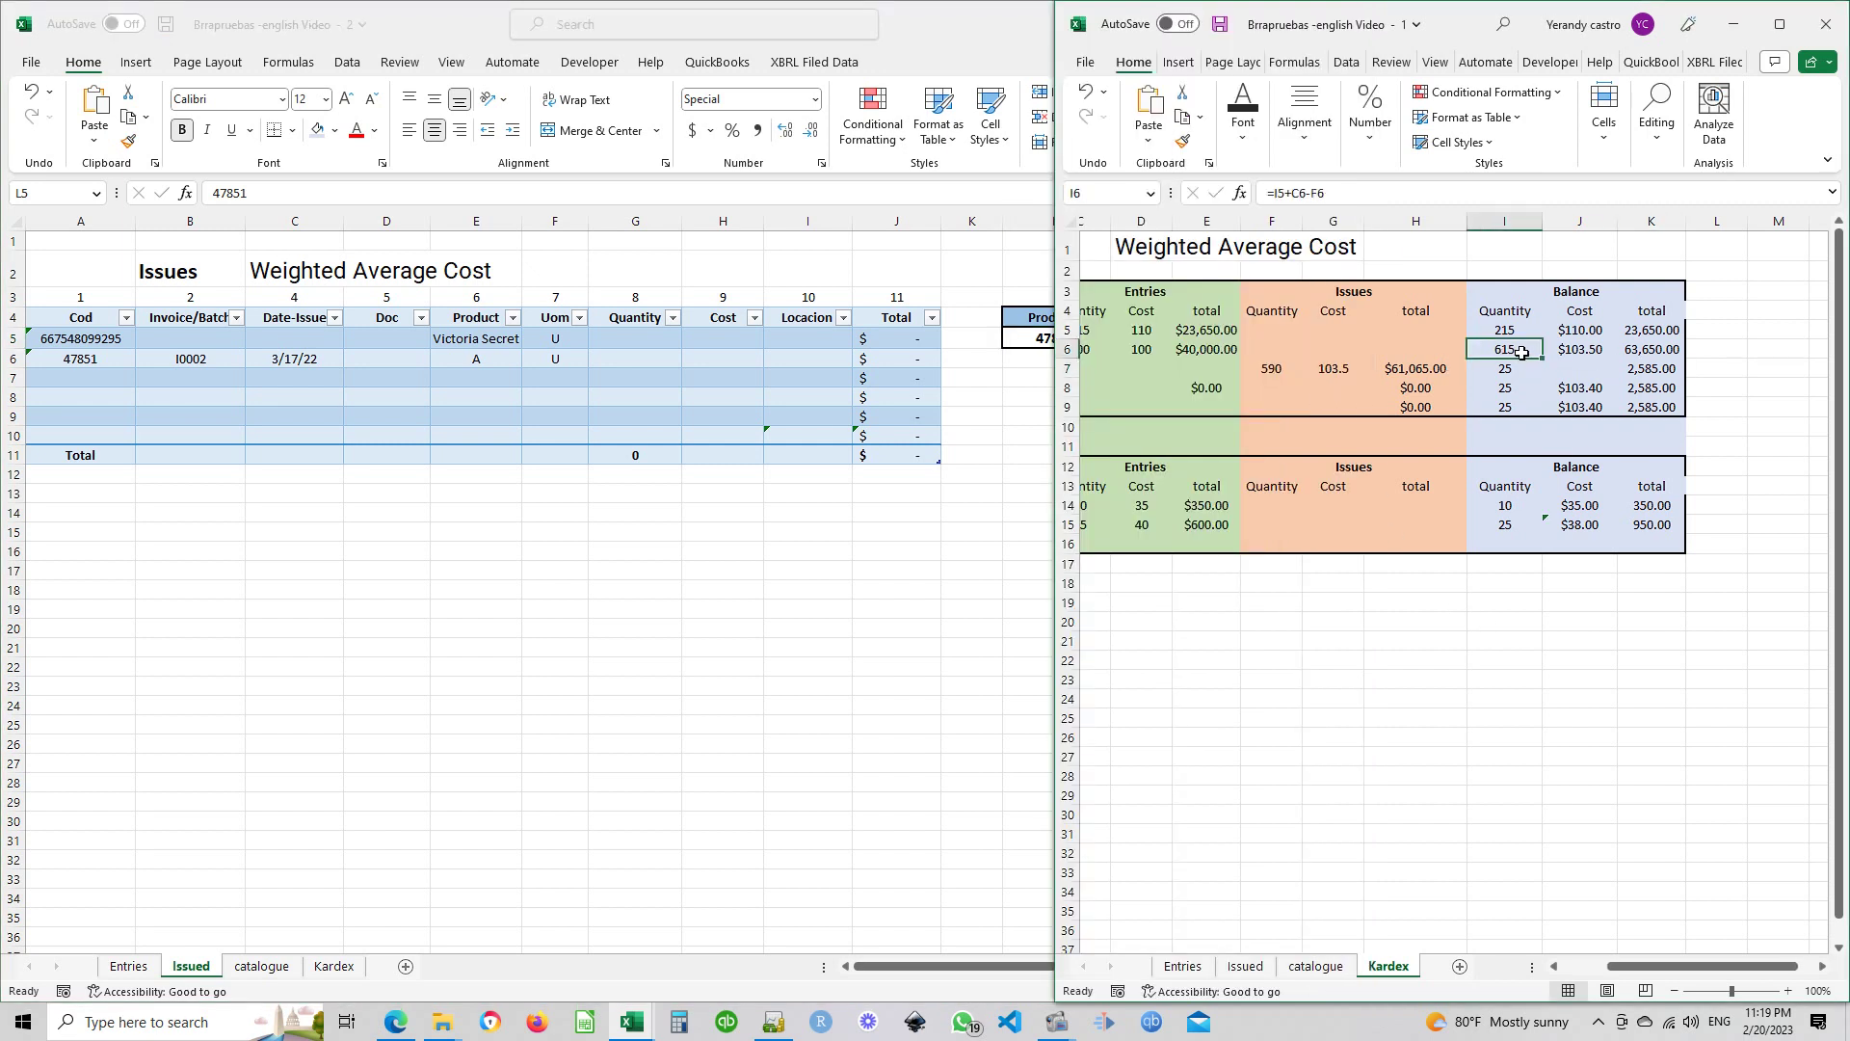
left_click(978, 487)
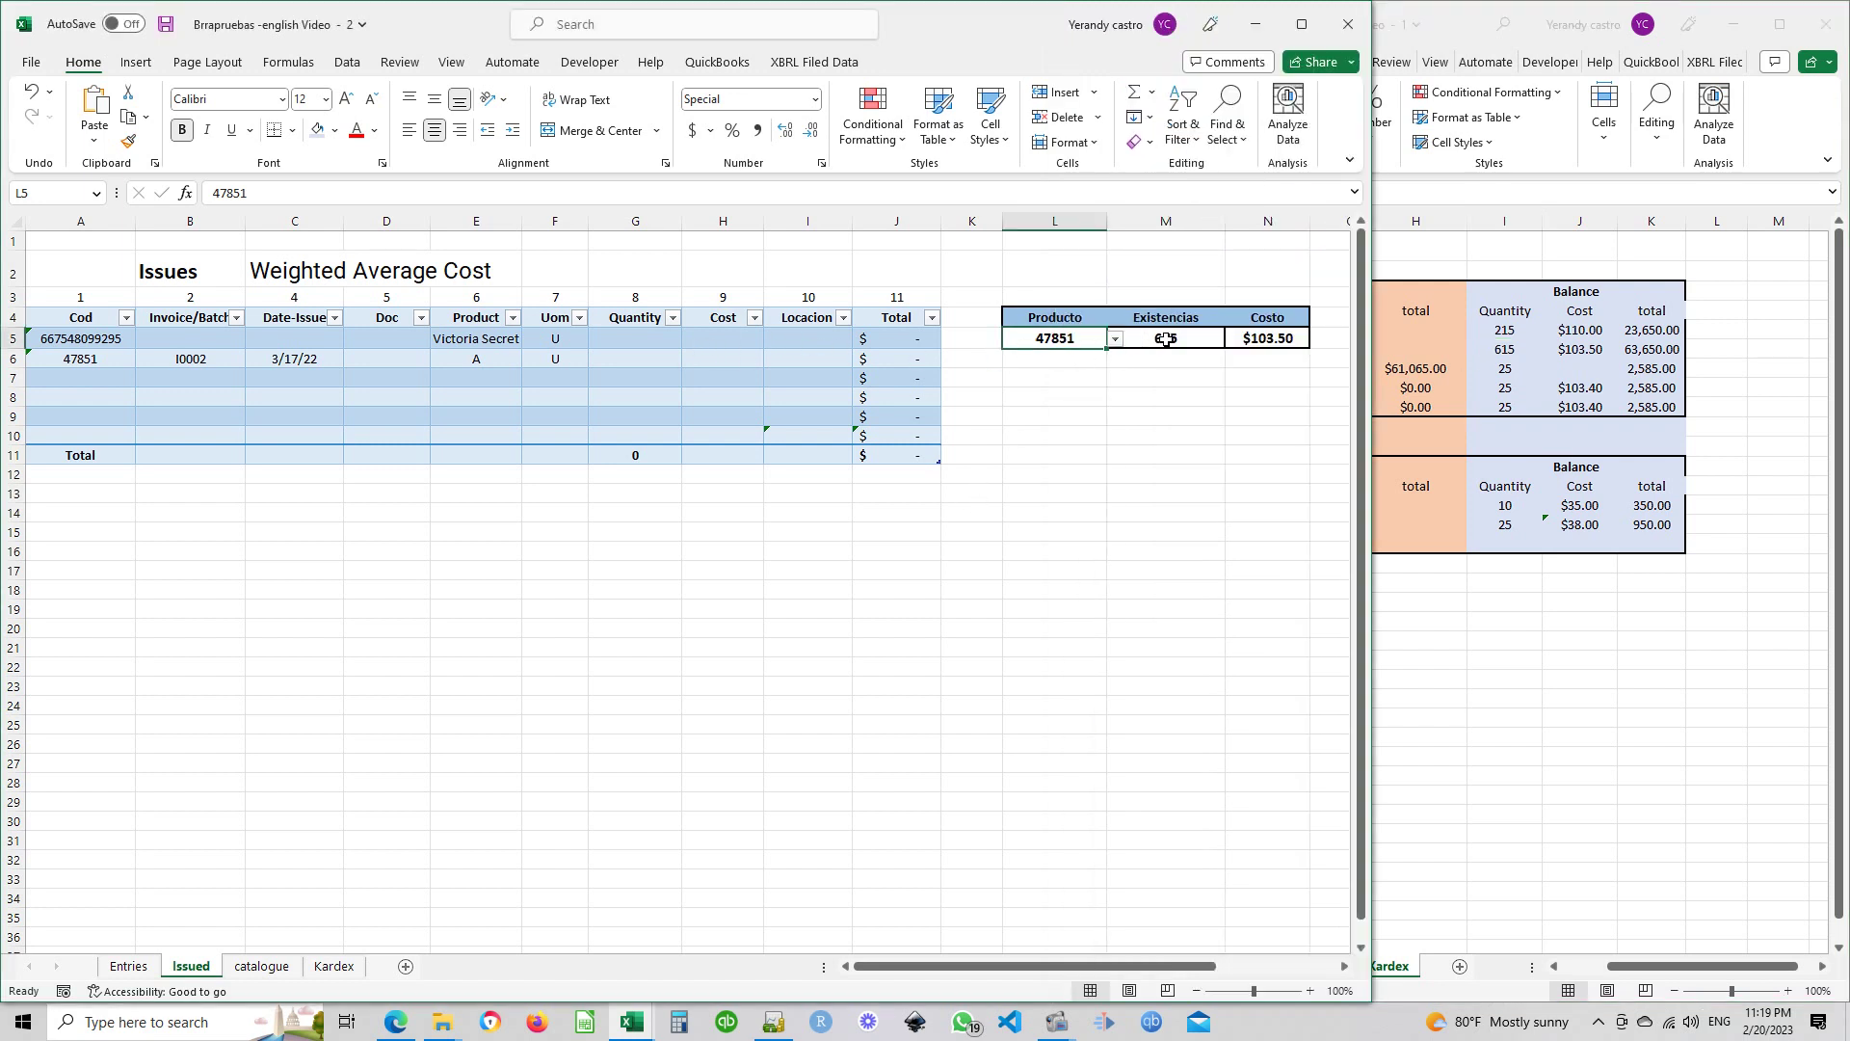
left_click(1166, 339)
left_click(1081, 339)
left_click(371, 362)
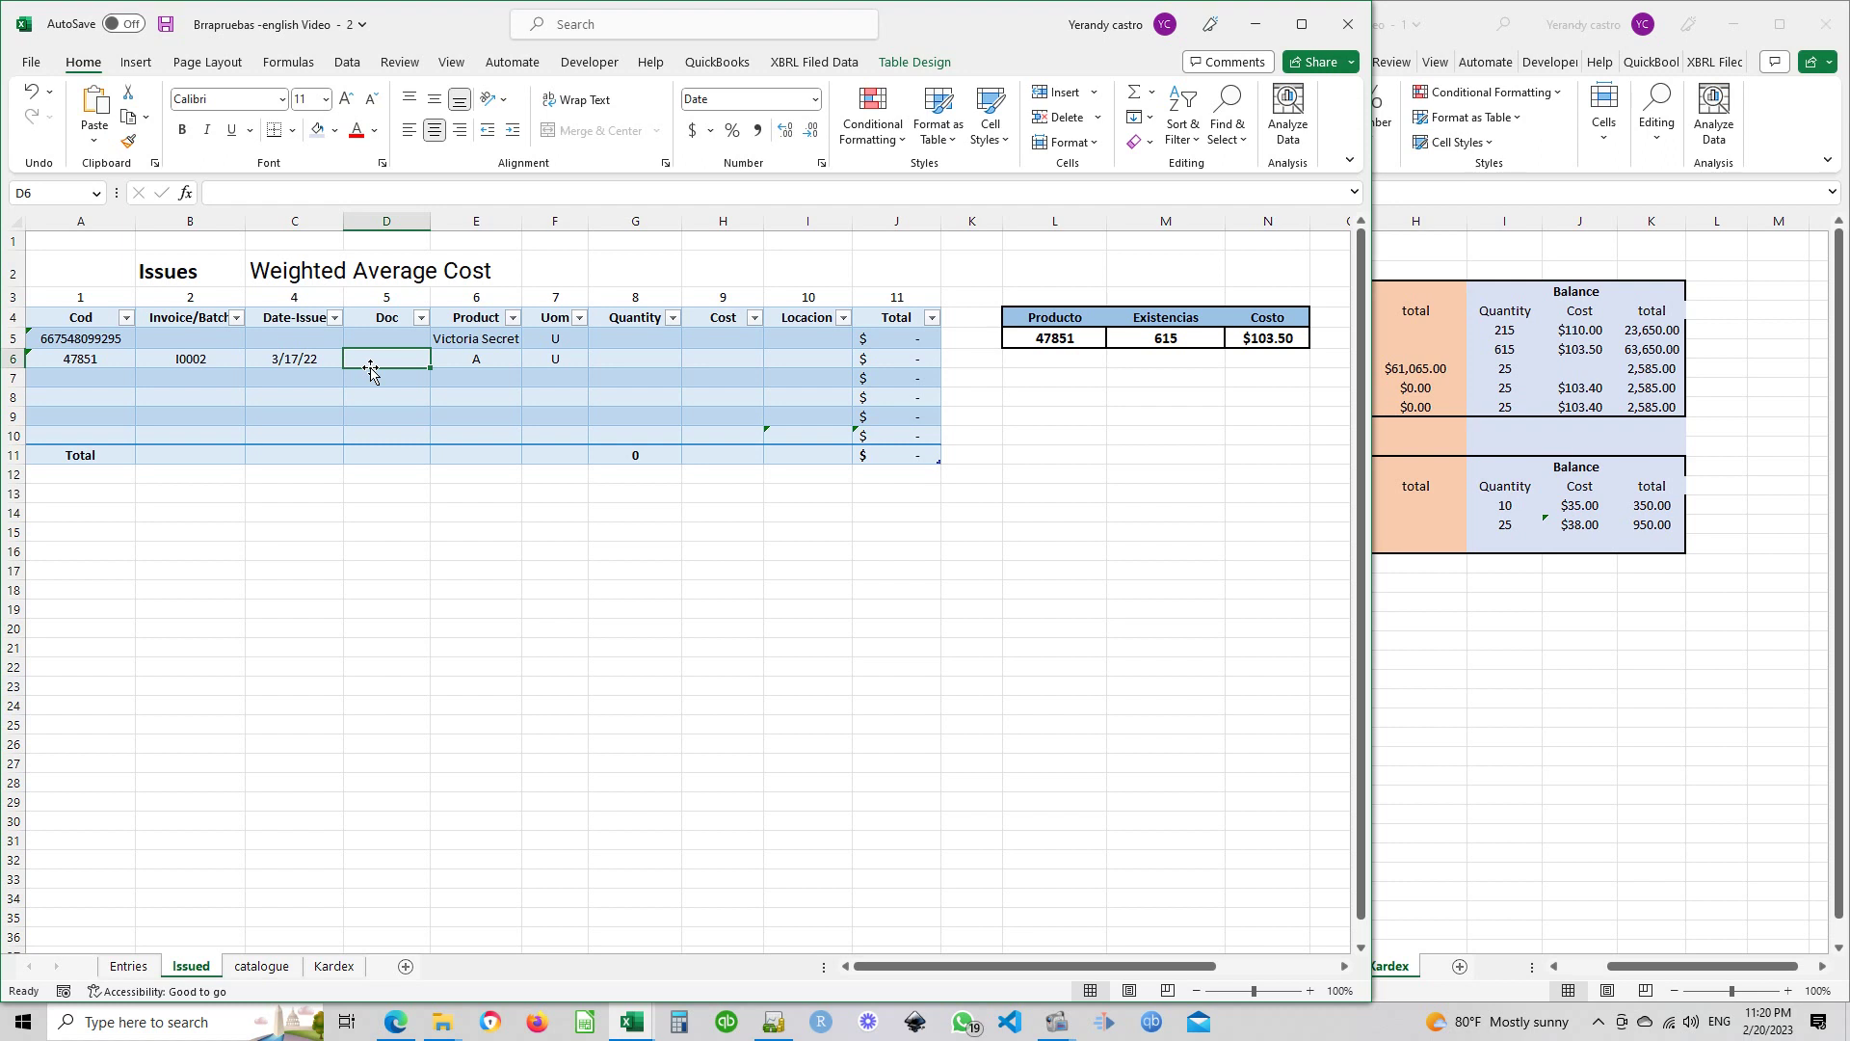
left_click(1187, 341)
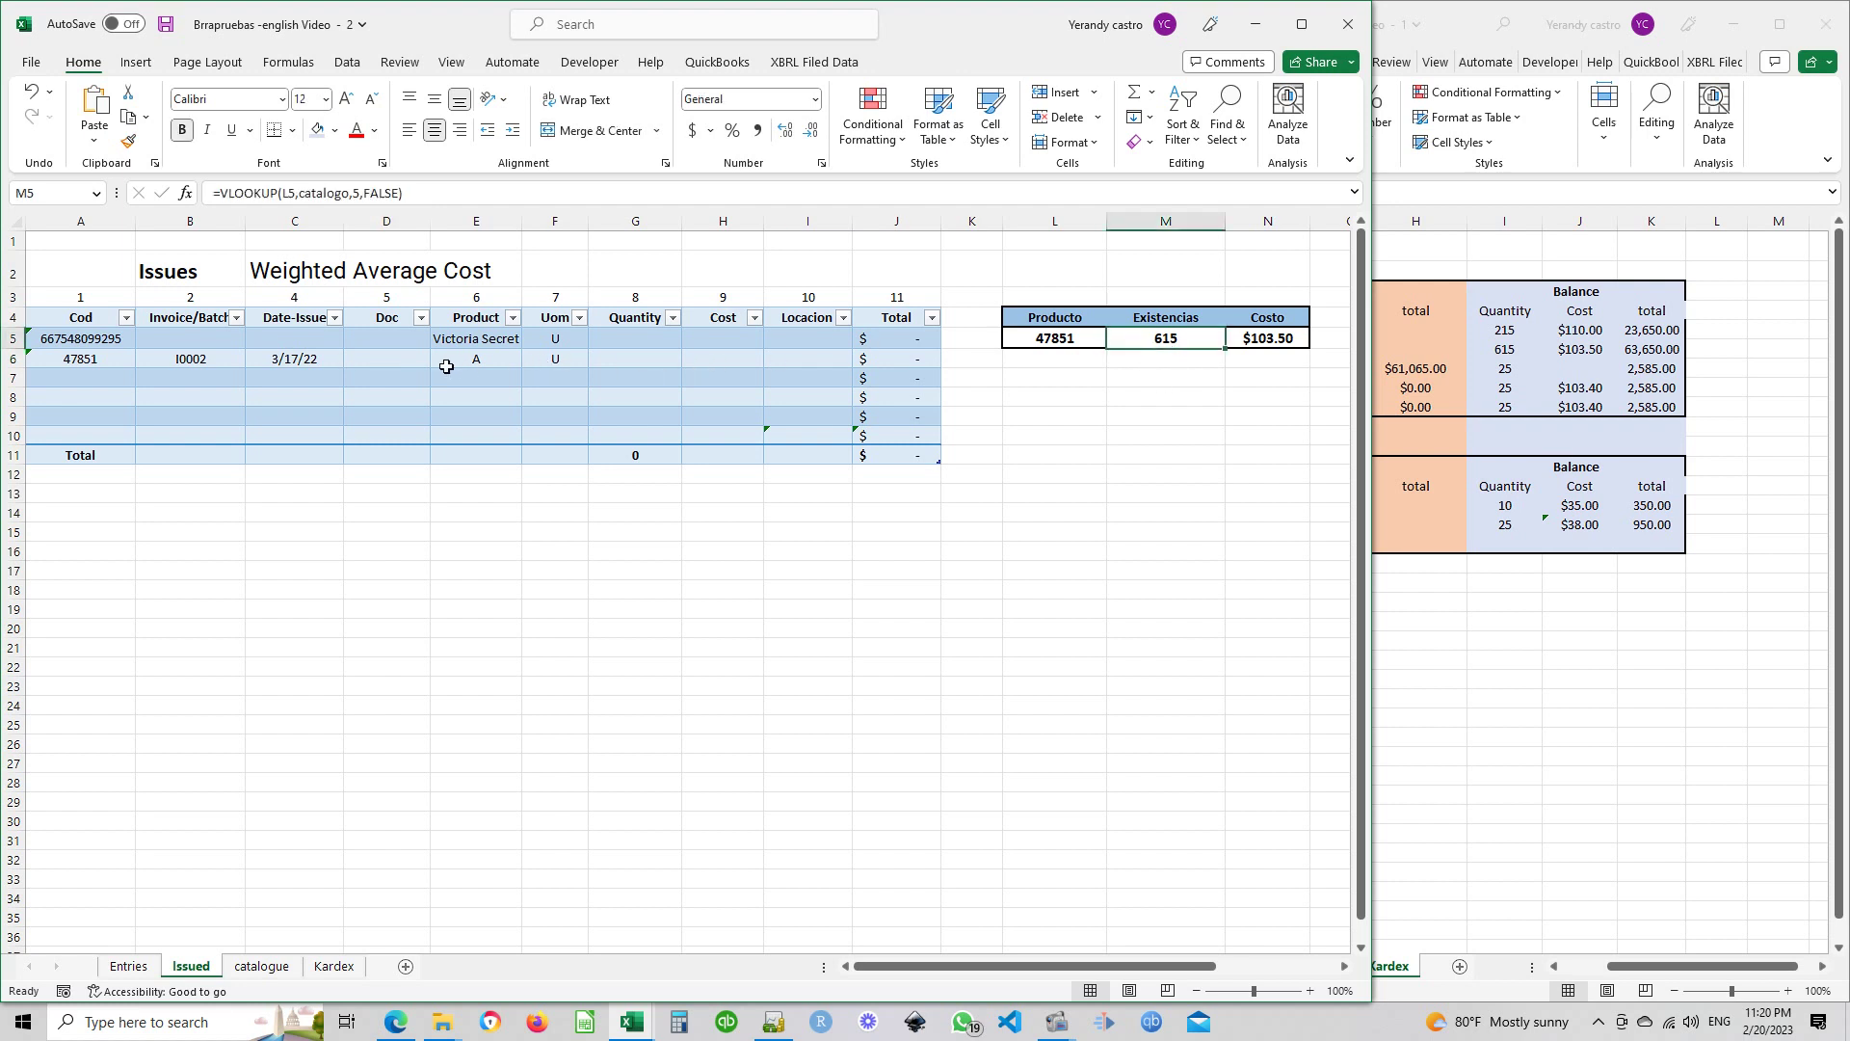
Try entering the issued quantity of 590 for product A before its cost, and inspect the lookup's cost formula
left_click(617, 359)
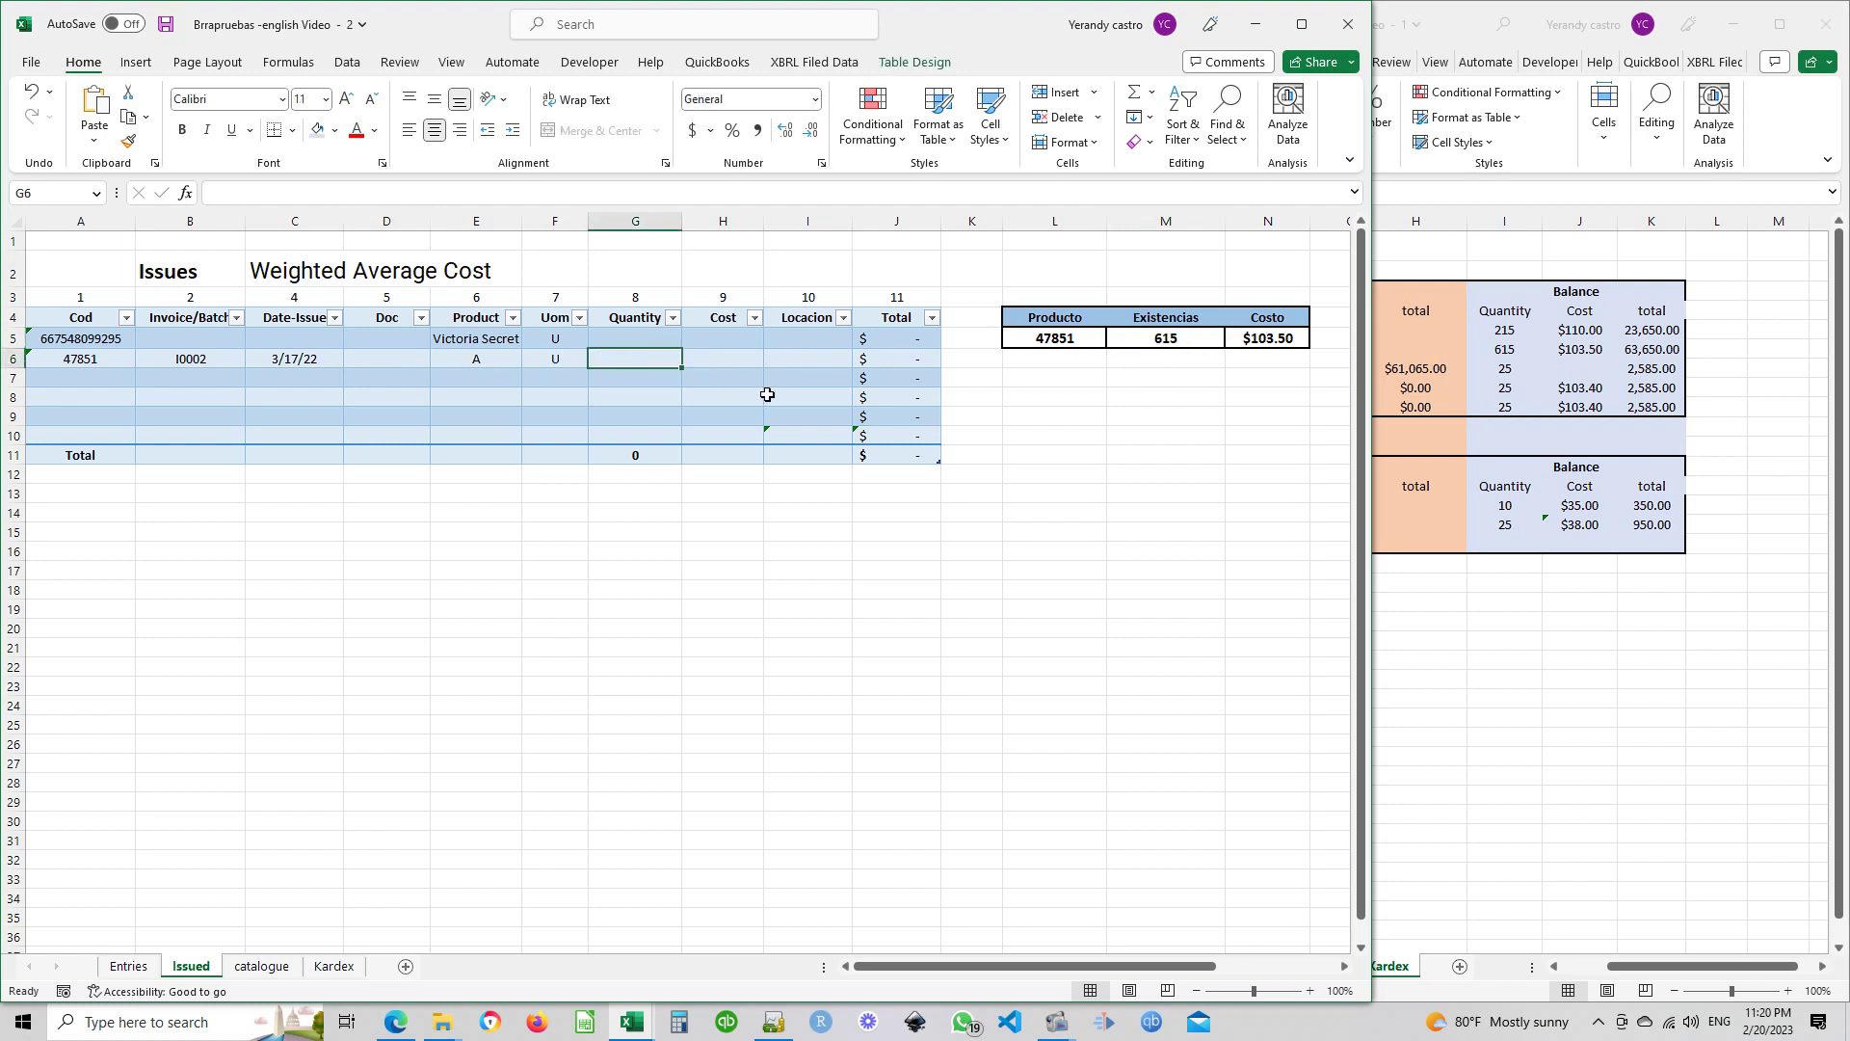
type("590")
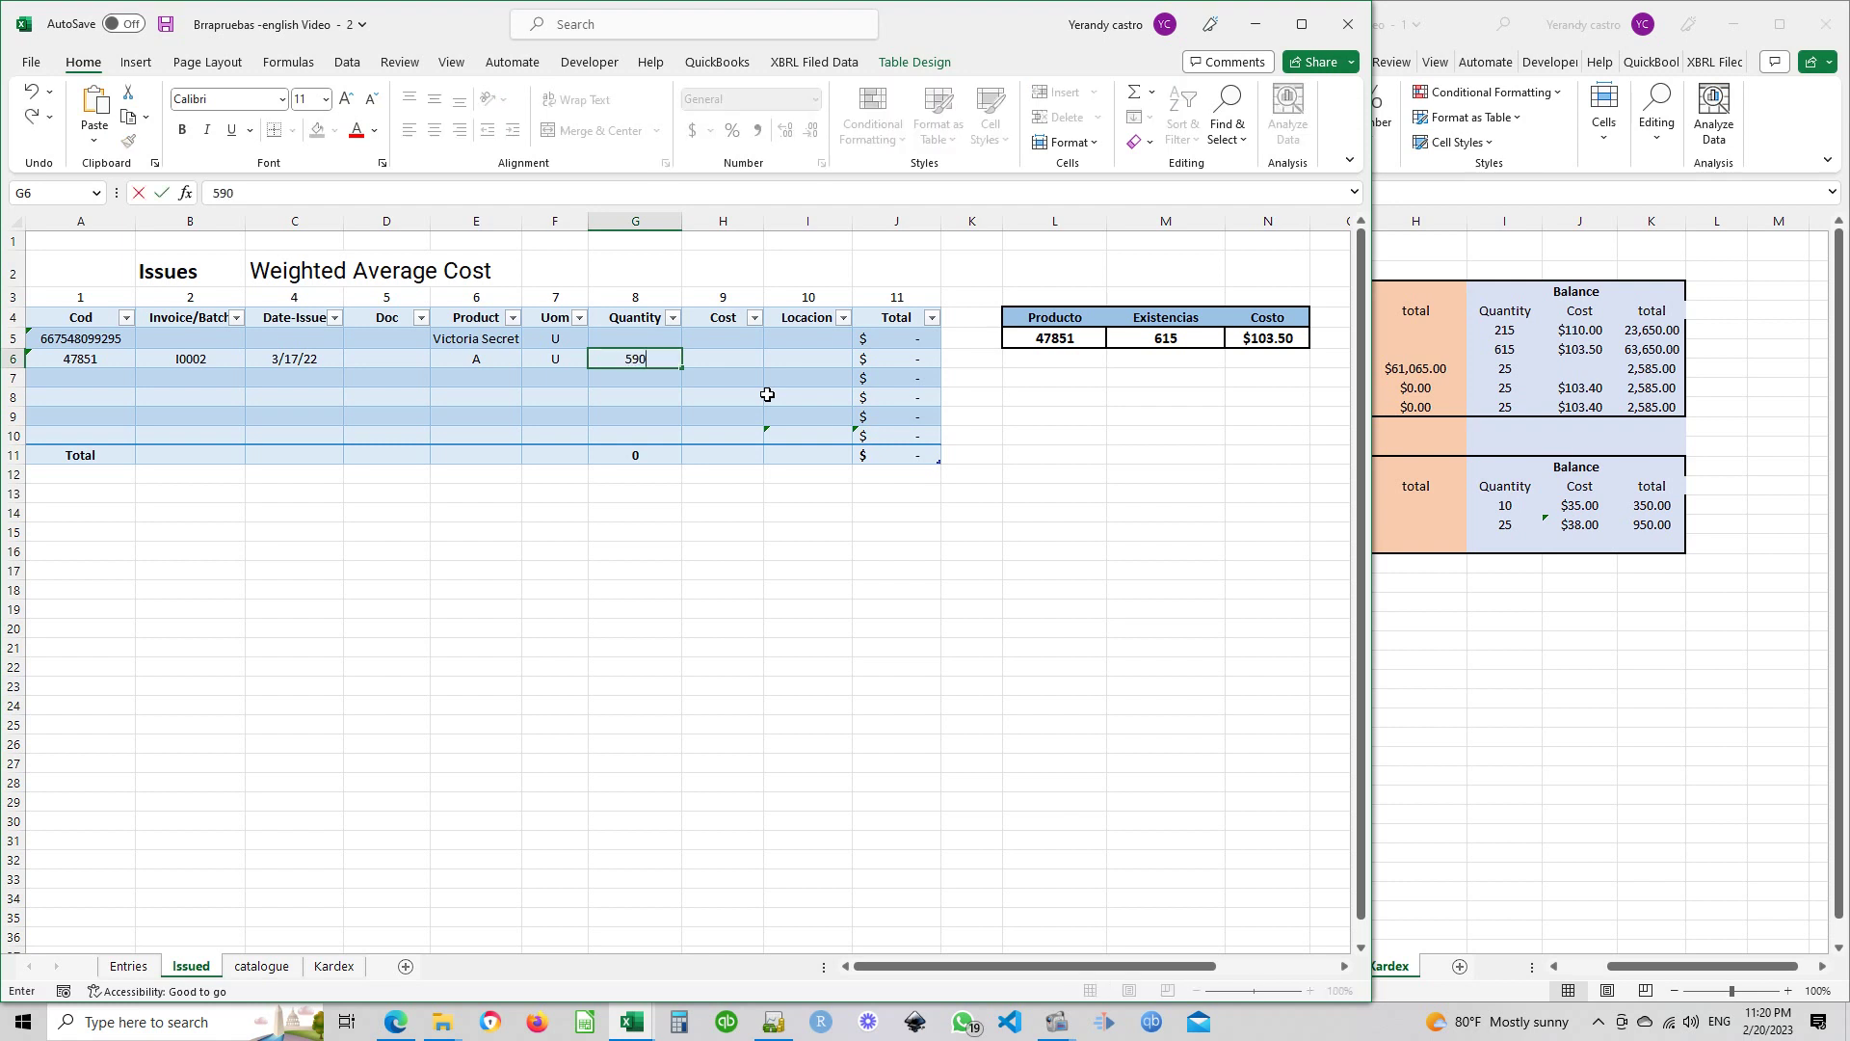
key("Tab")
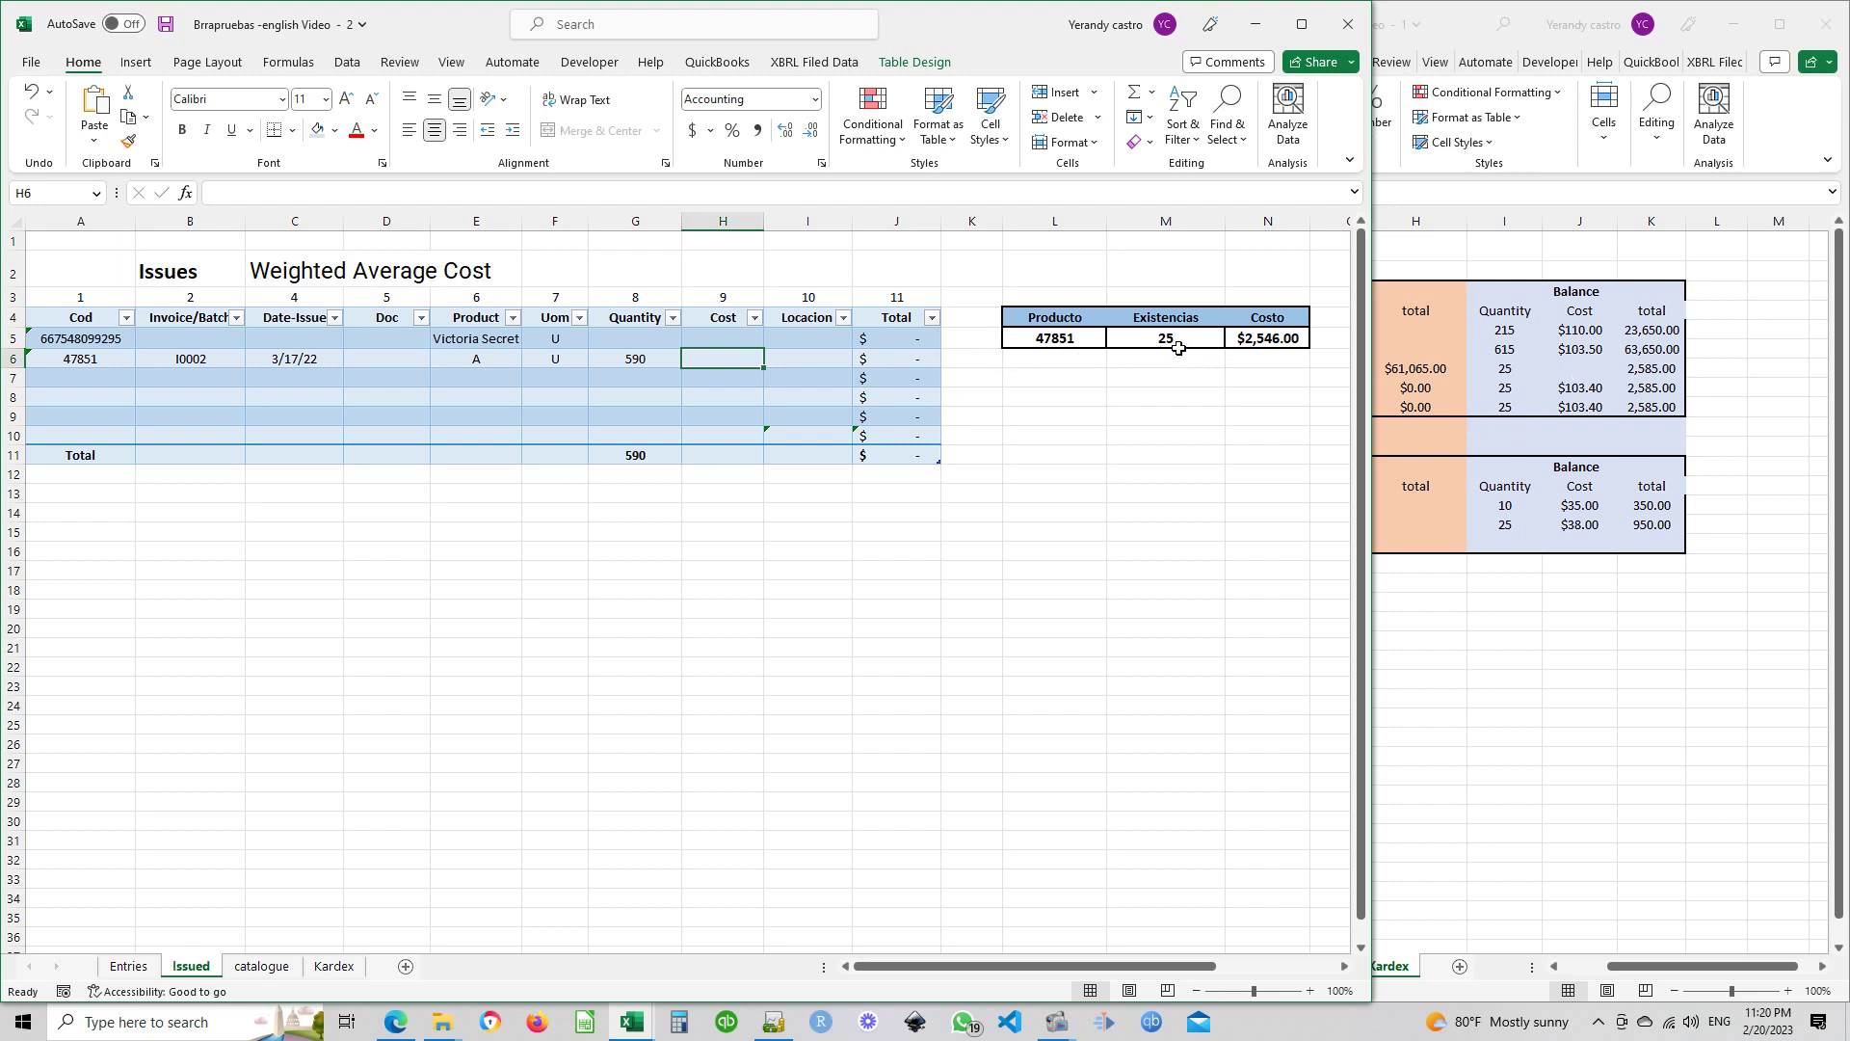
left_click(1255, 340)
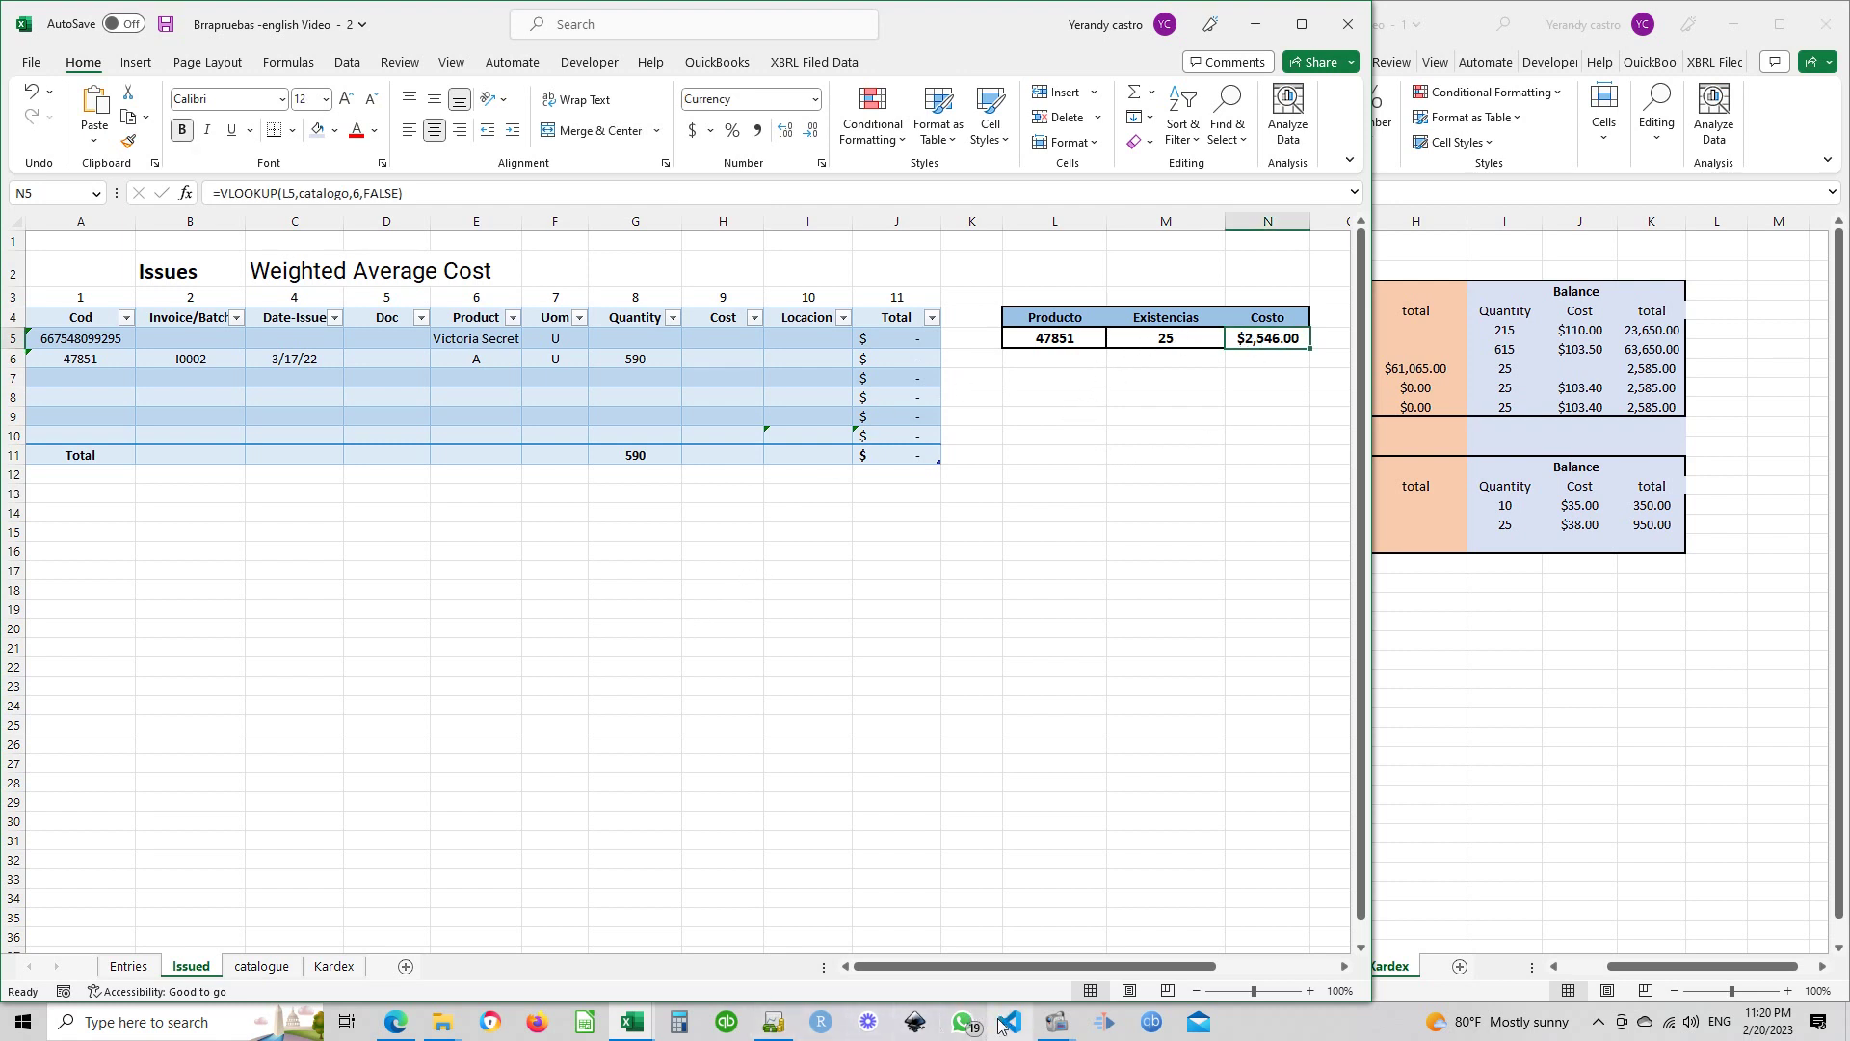
left_click(1056, 1021)
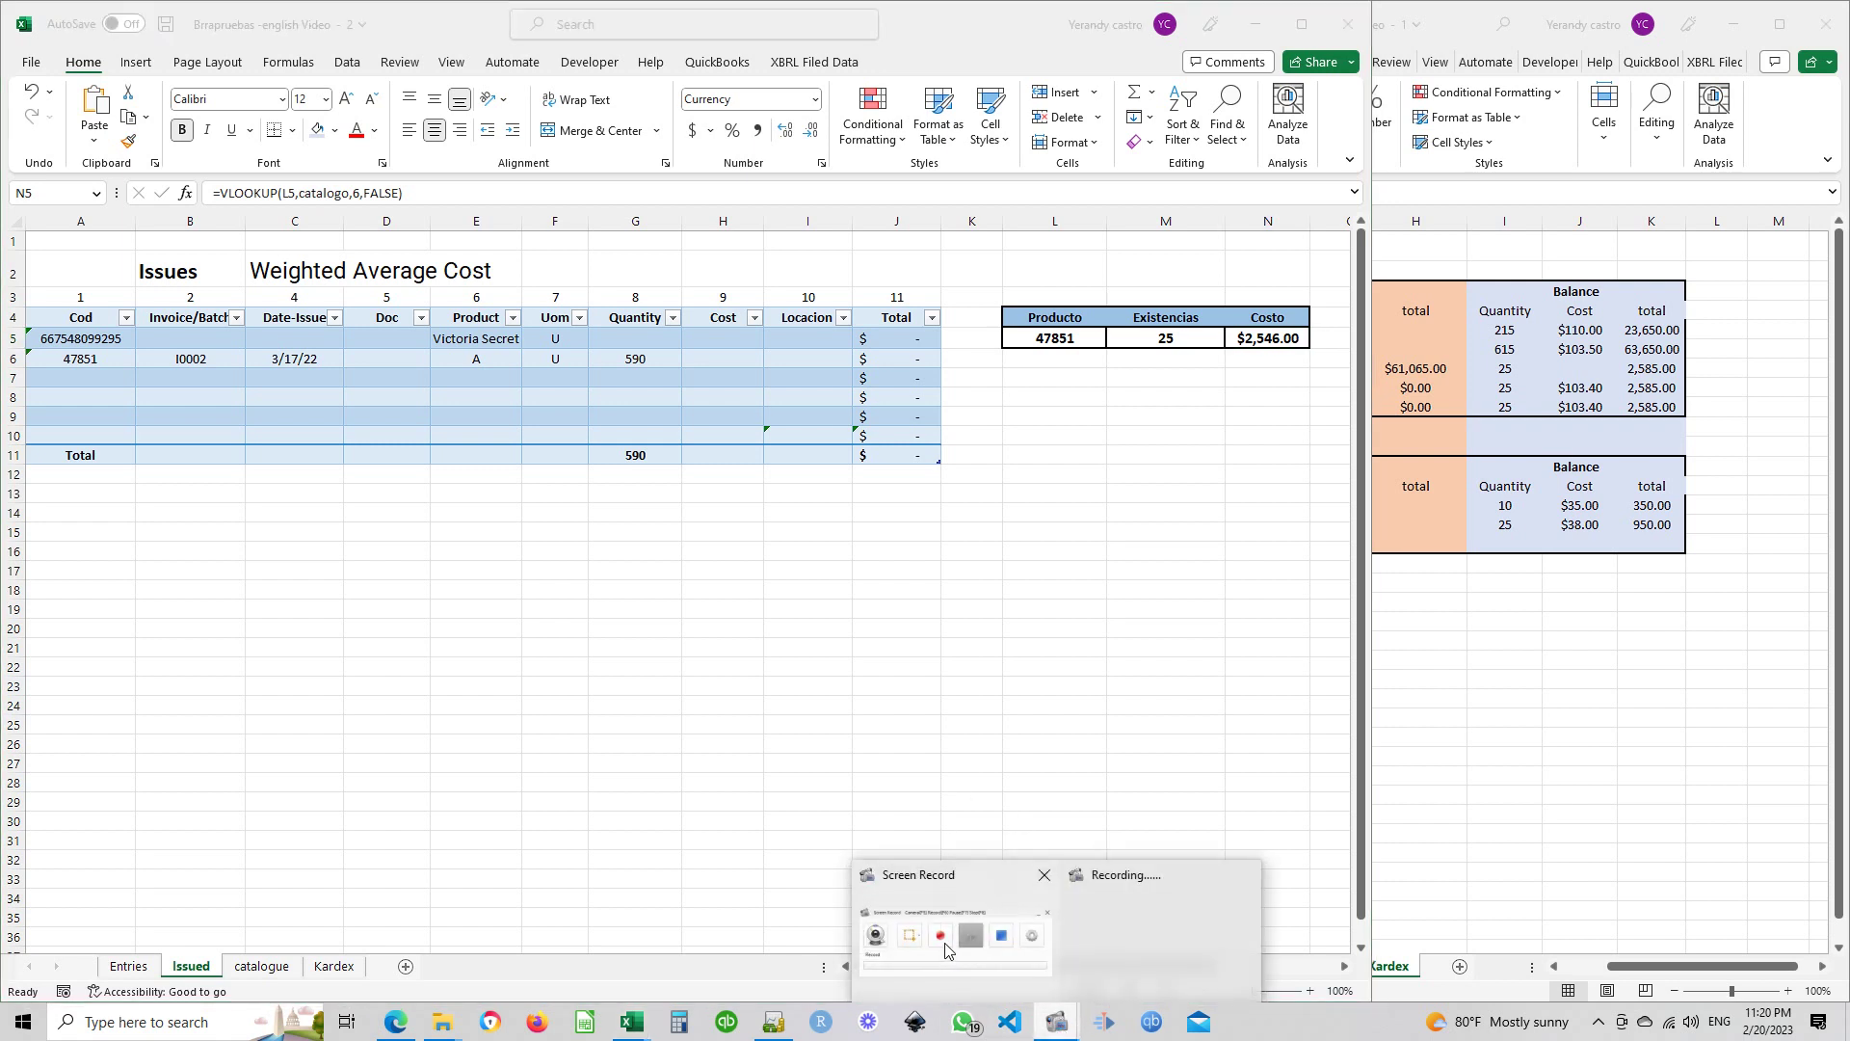
left_click(963, 898)
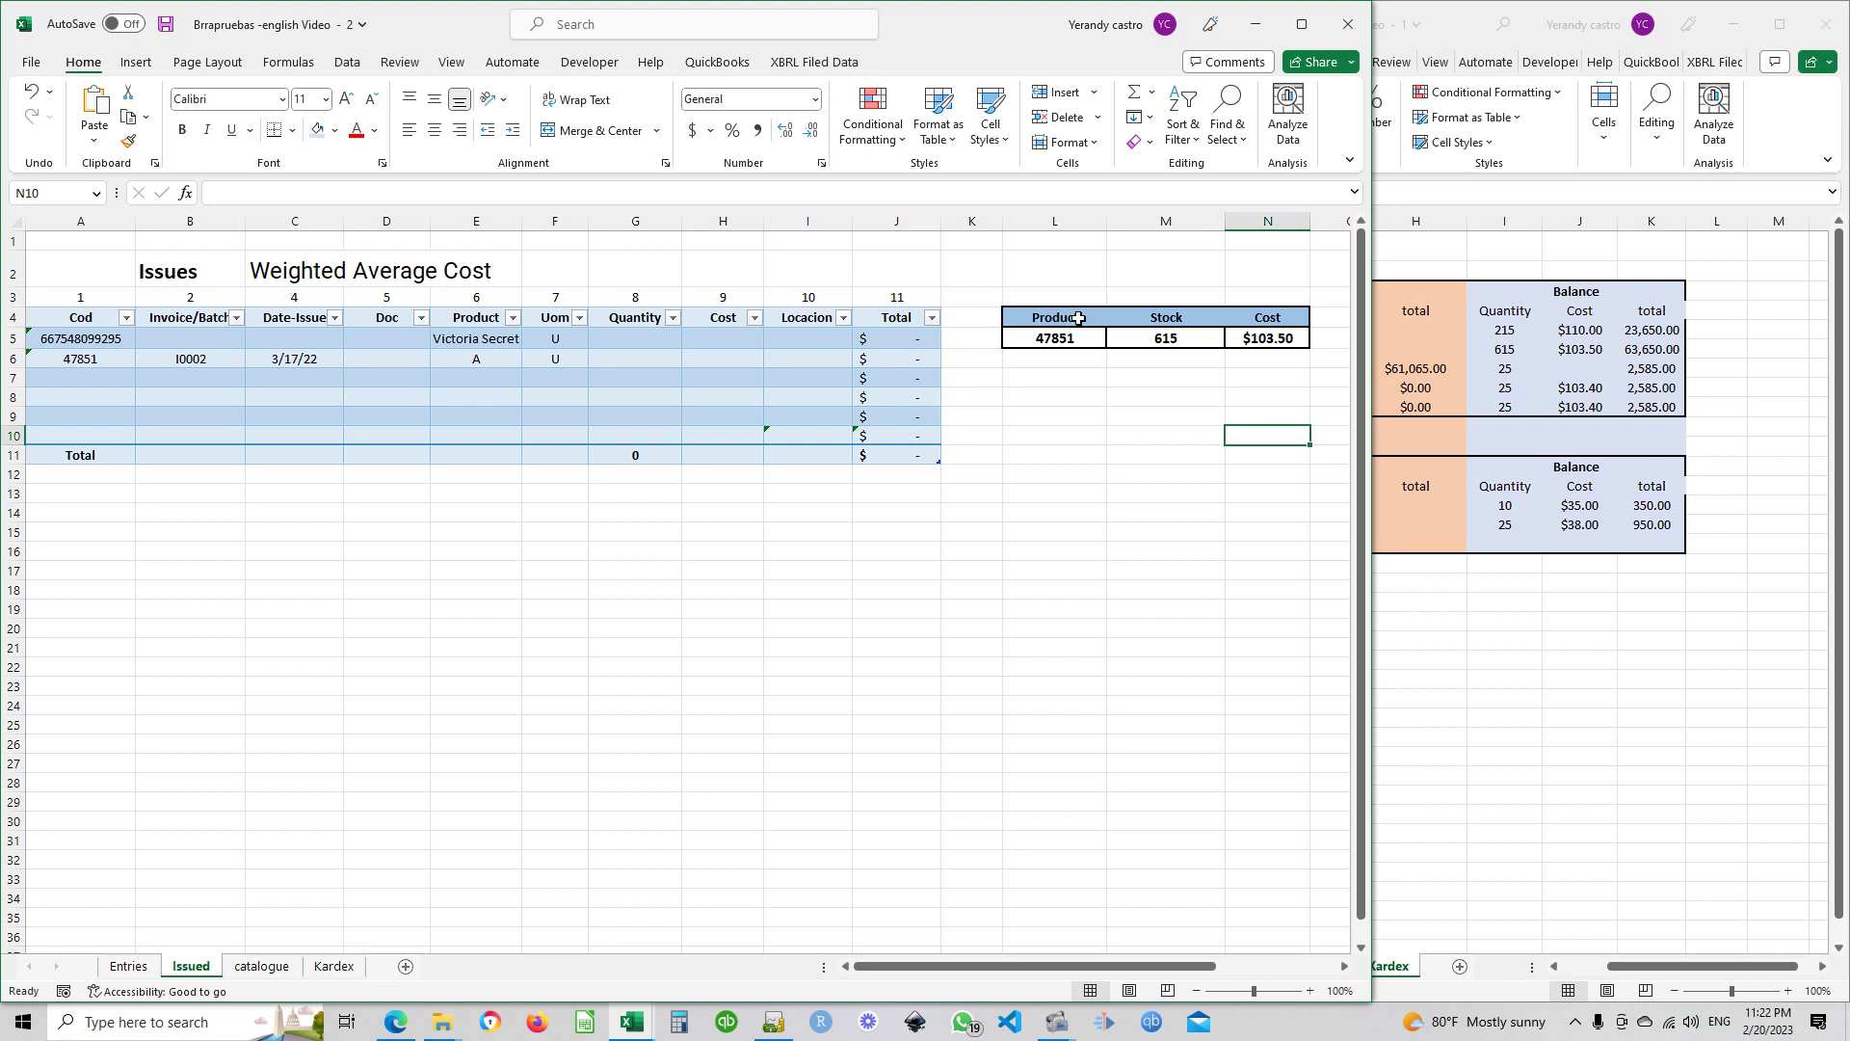
Review the product, stock and cost lookup and enter 103.50 as product A's cost in row 6 of the Issues table
left_click(1067, 316)
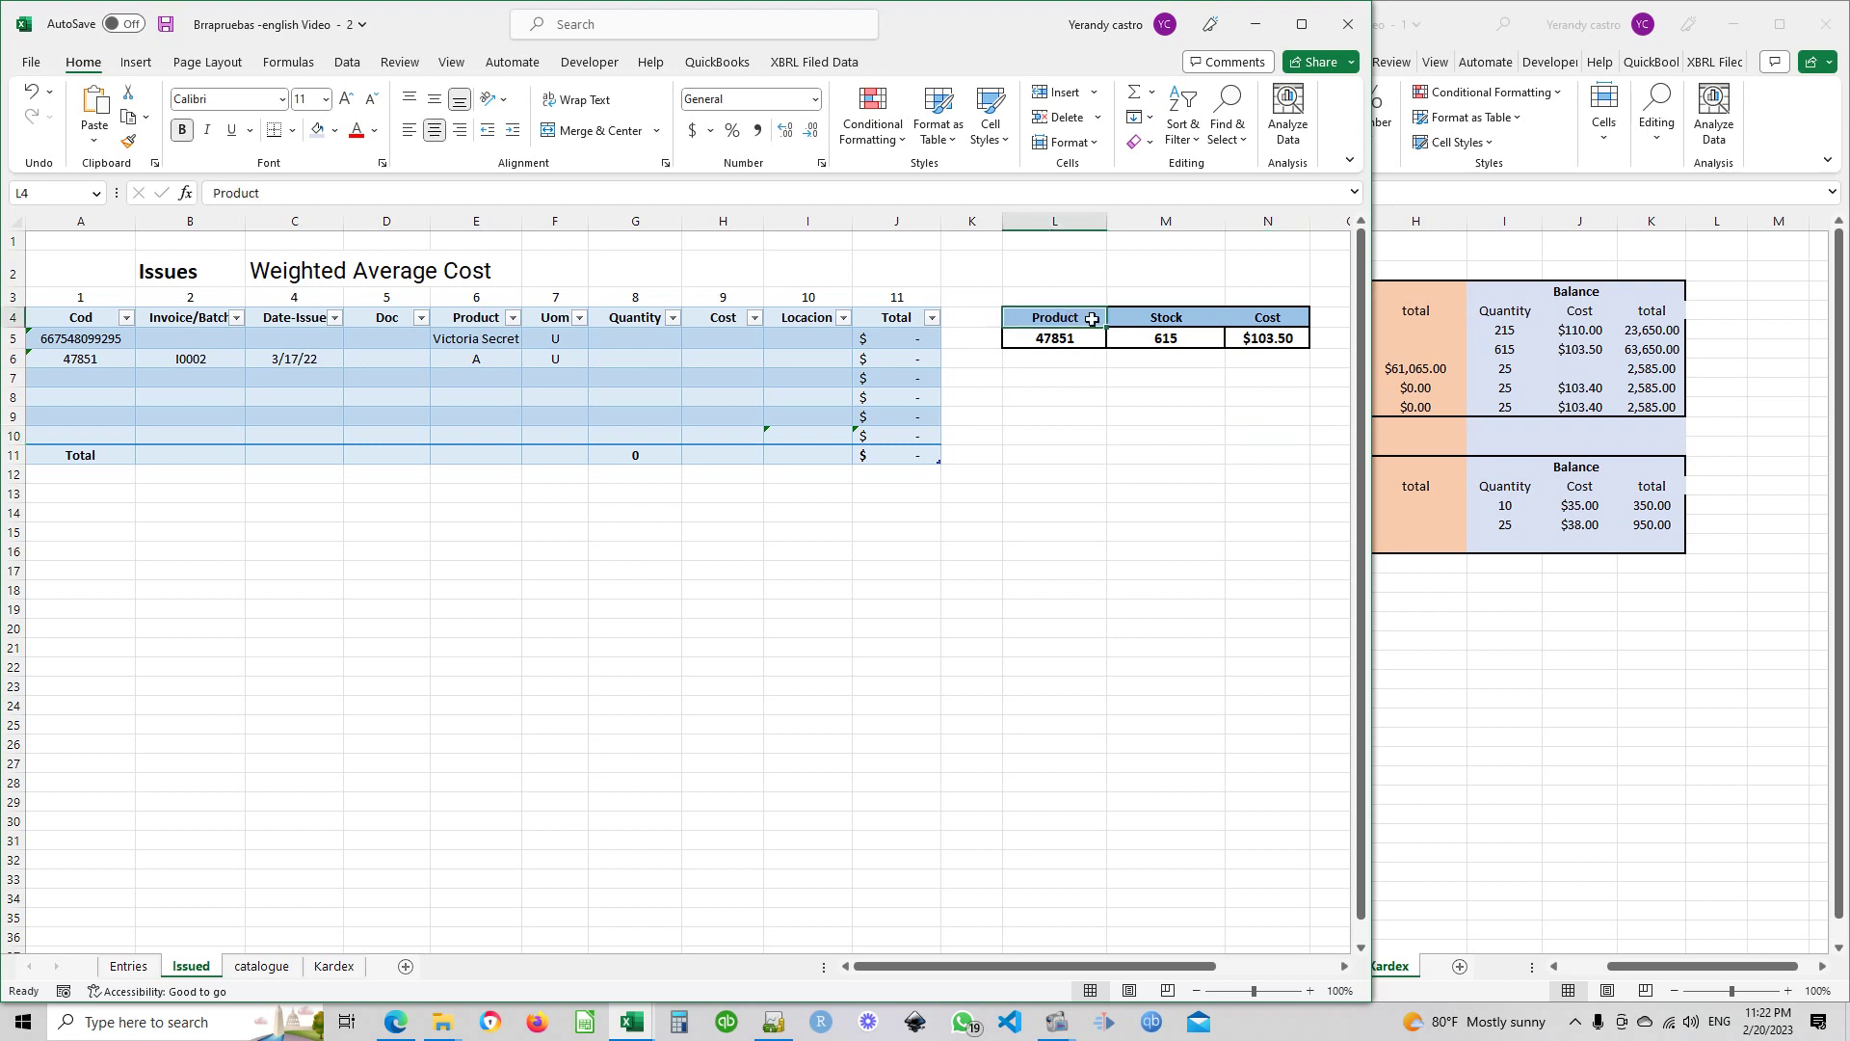
left_click(1153, 316)
left_click(1253, 317)
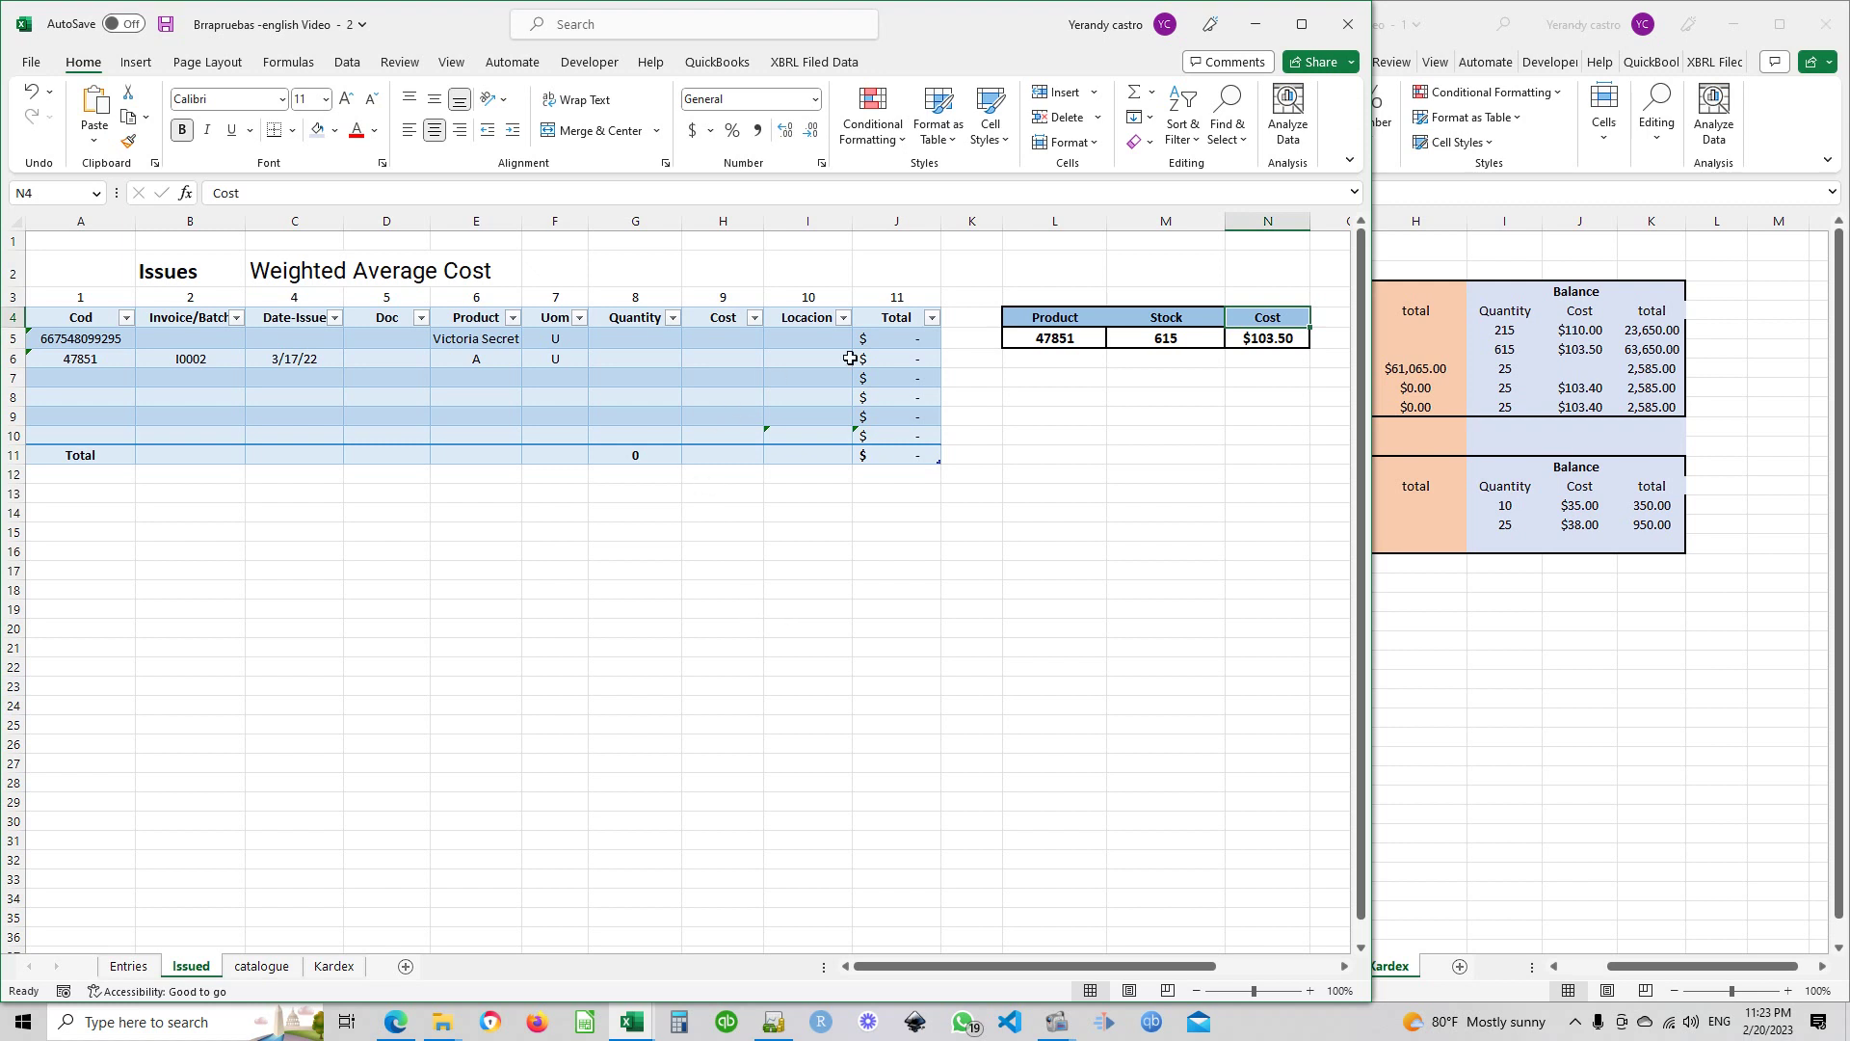
left_click(667, 357)
left_click(757, 358)
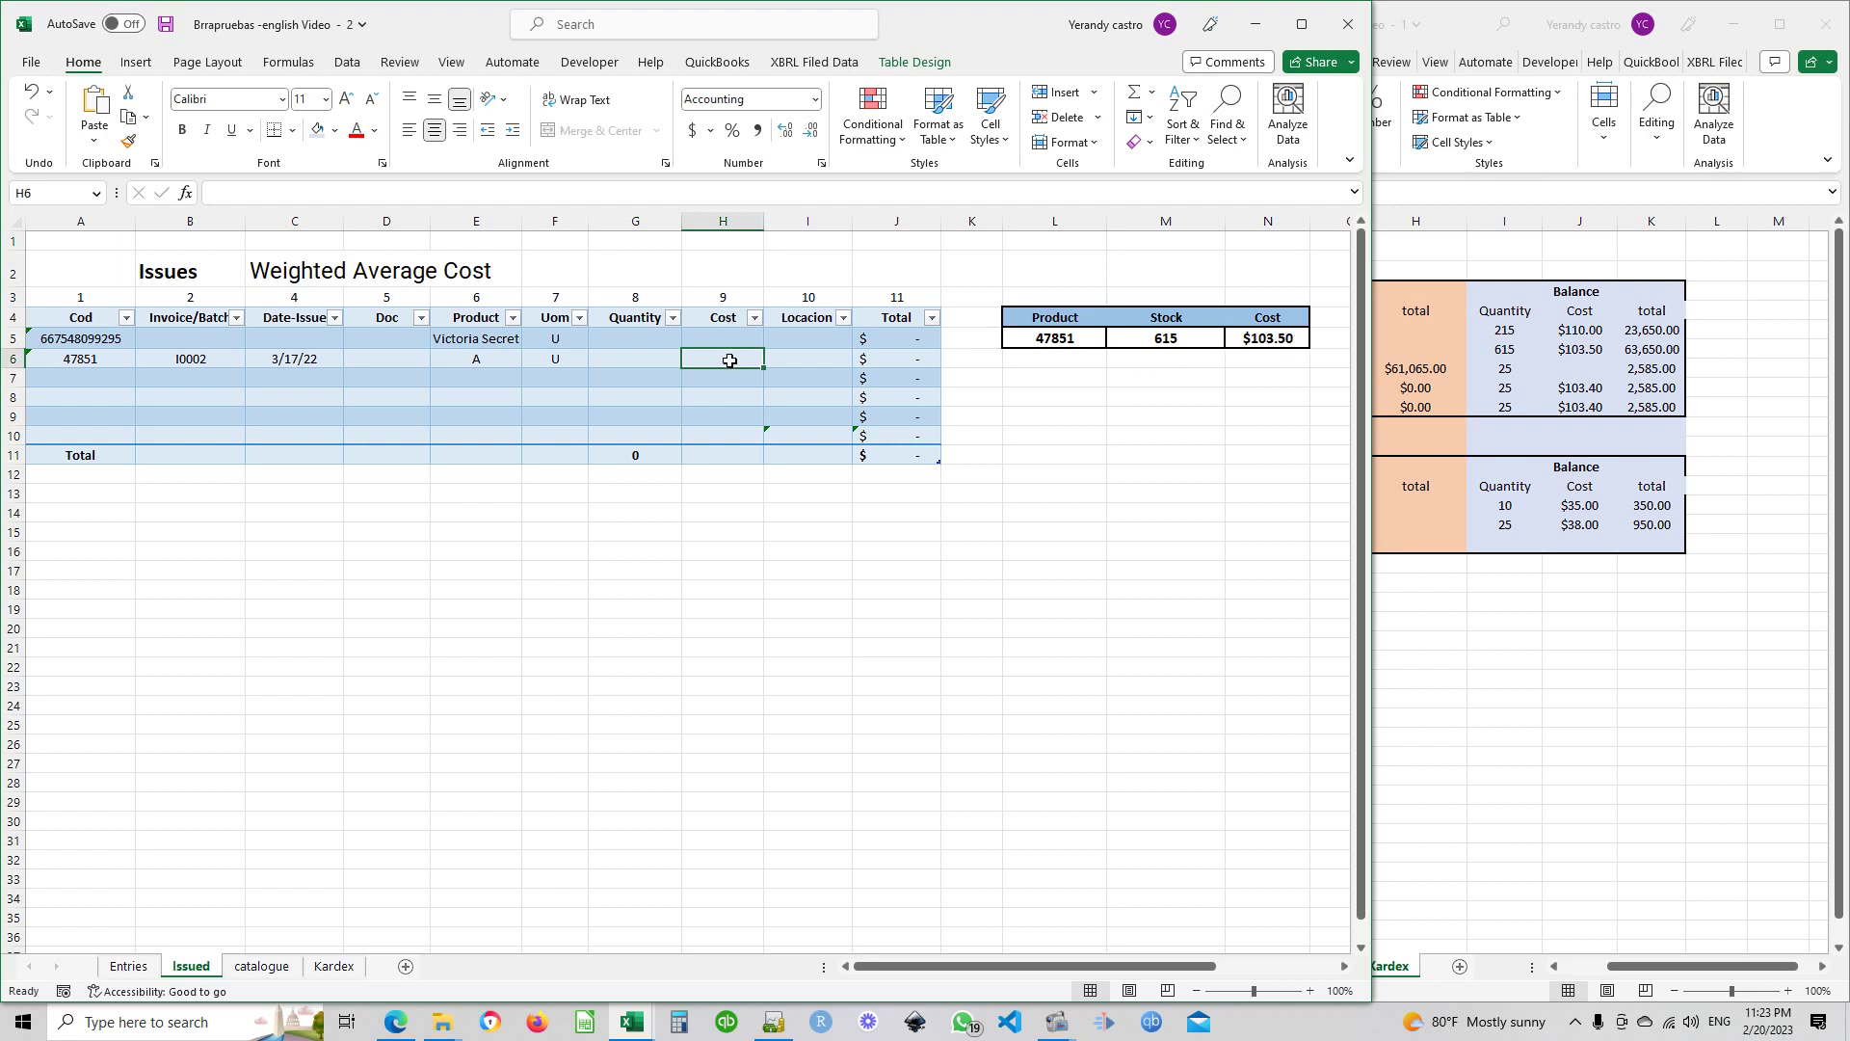
type("103.50")
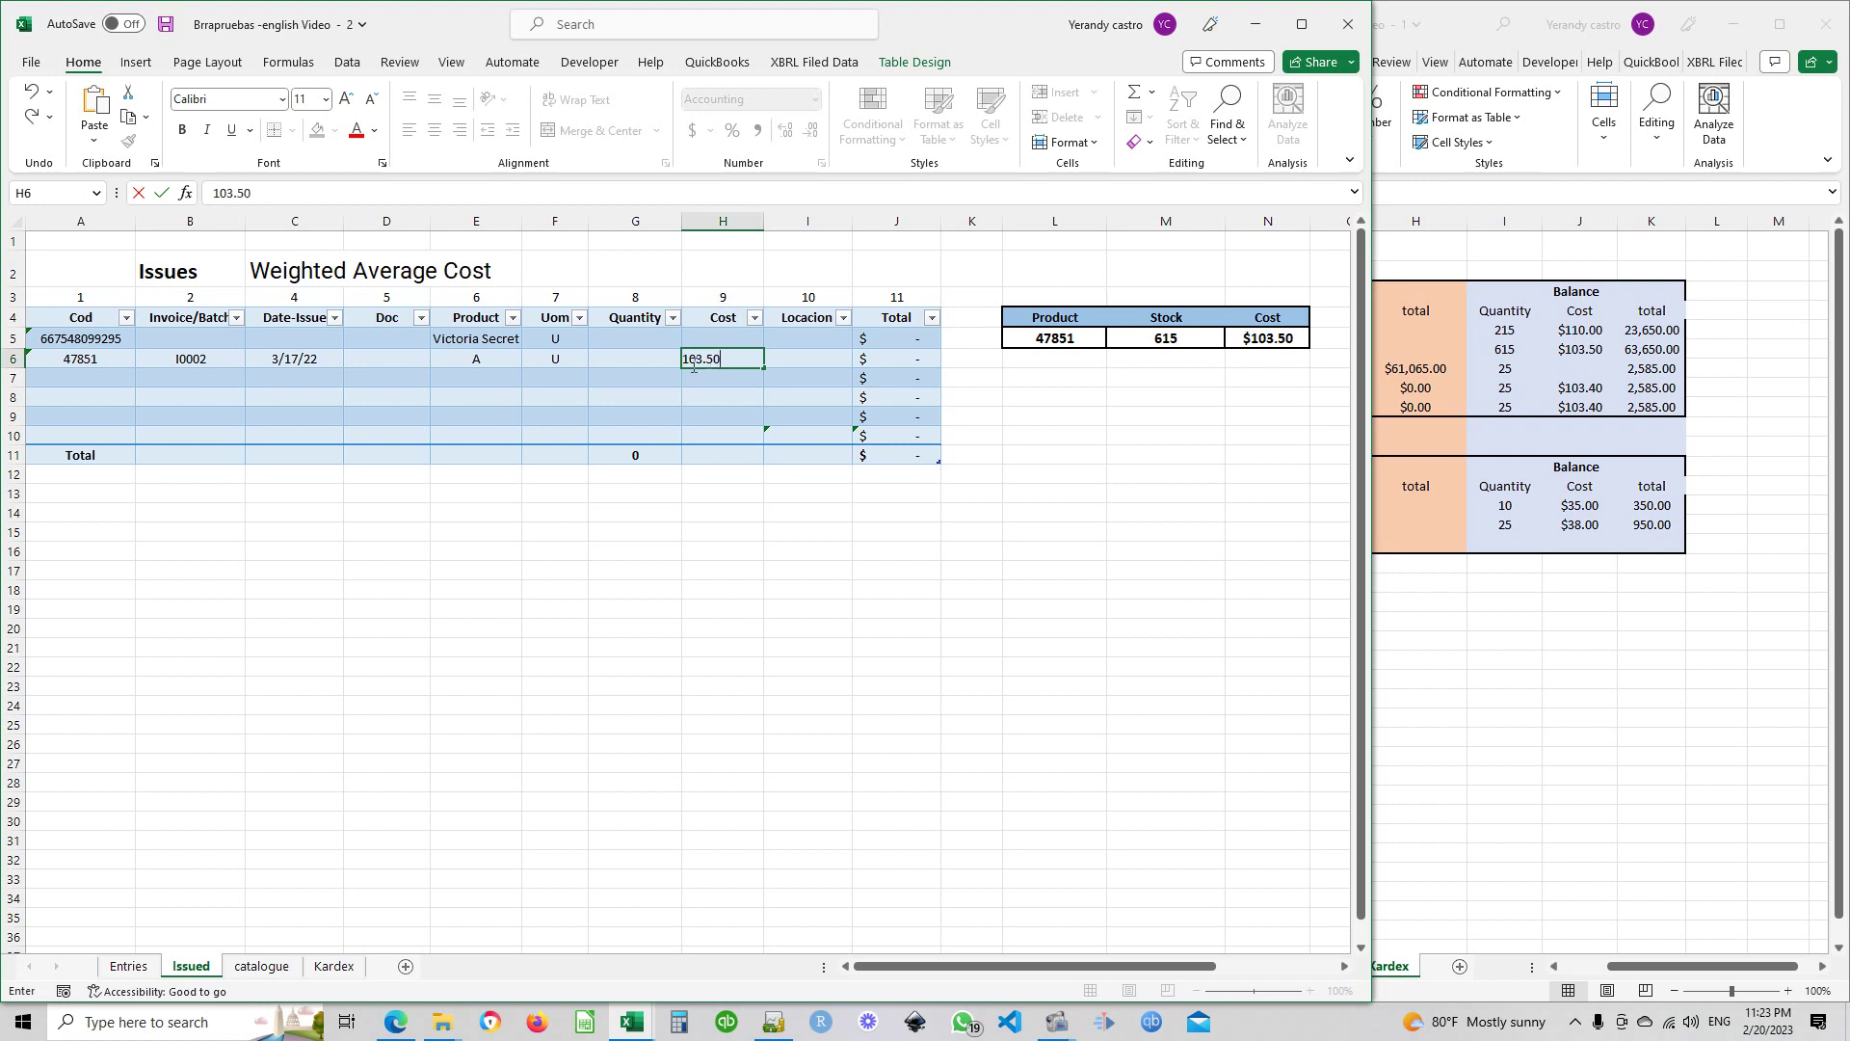
key("Tab")
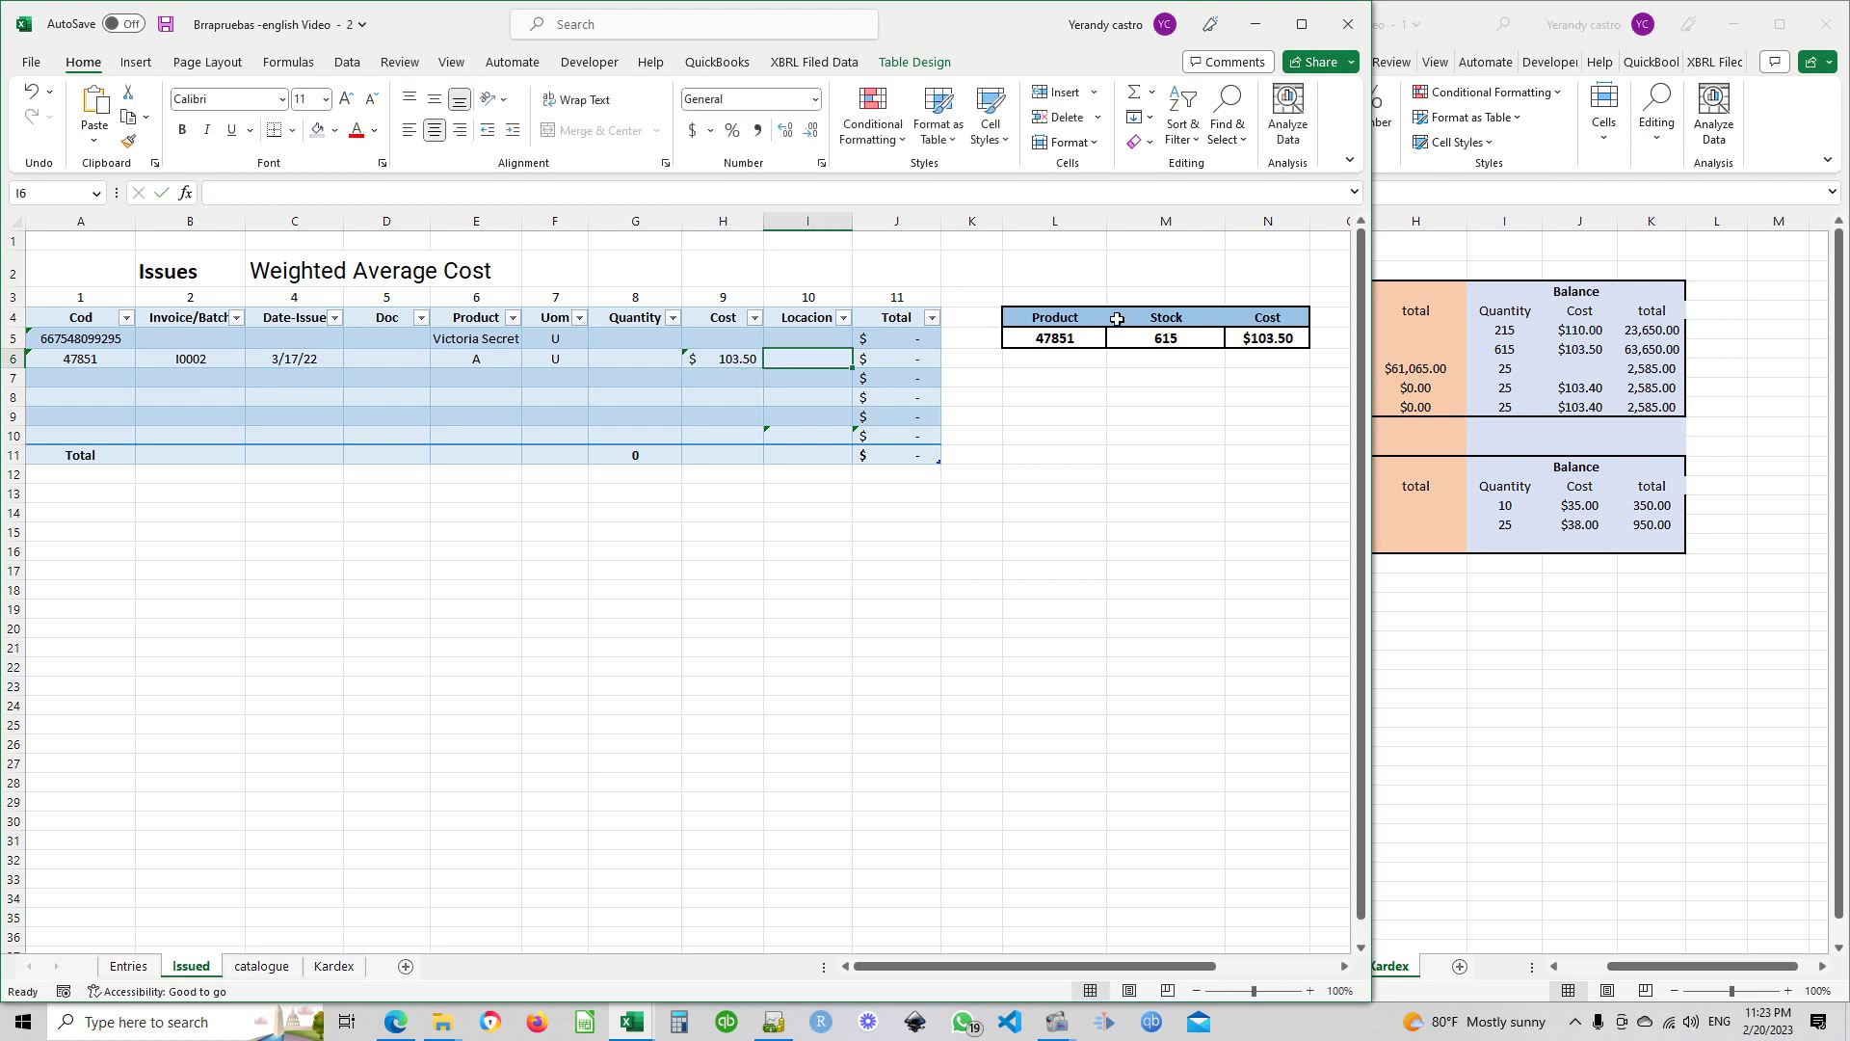
Enter an issued quantity of 590 for product A in row 6 of the Issues table
left_click(652, 356)
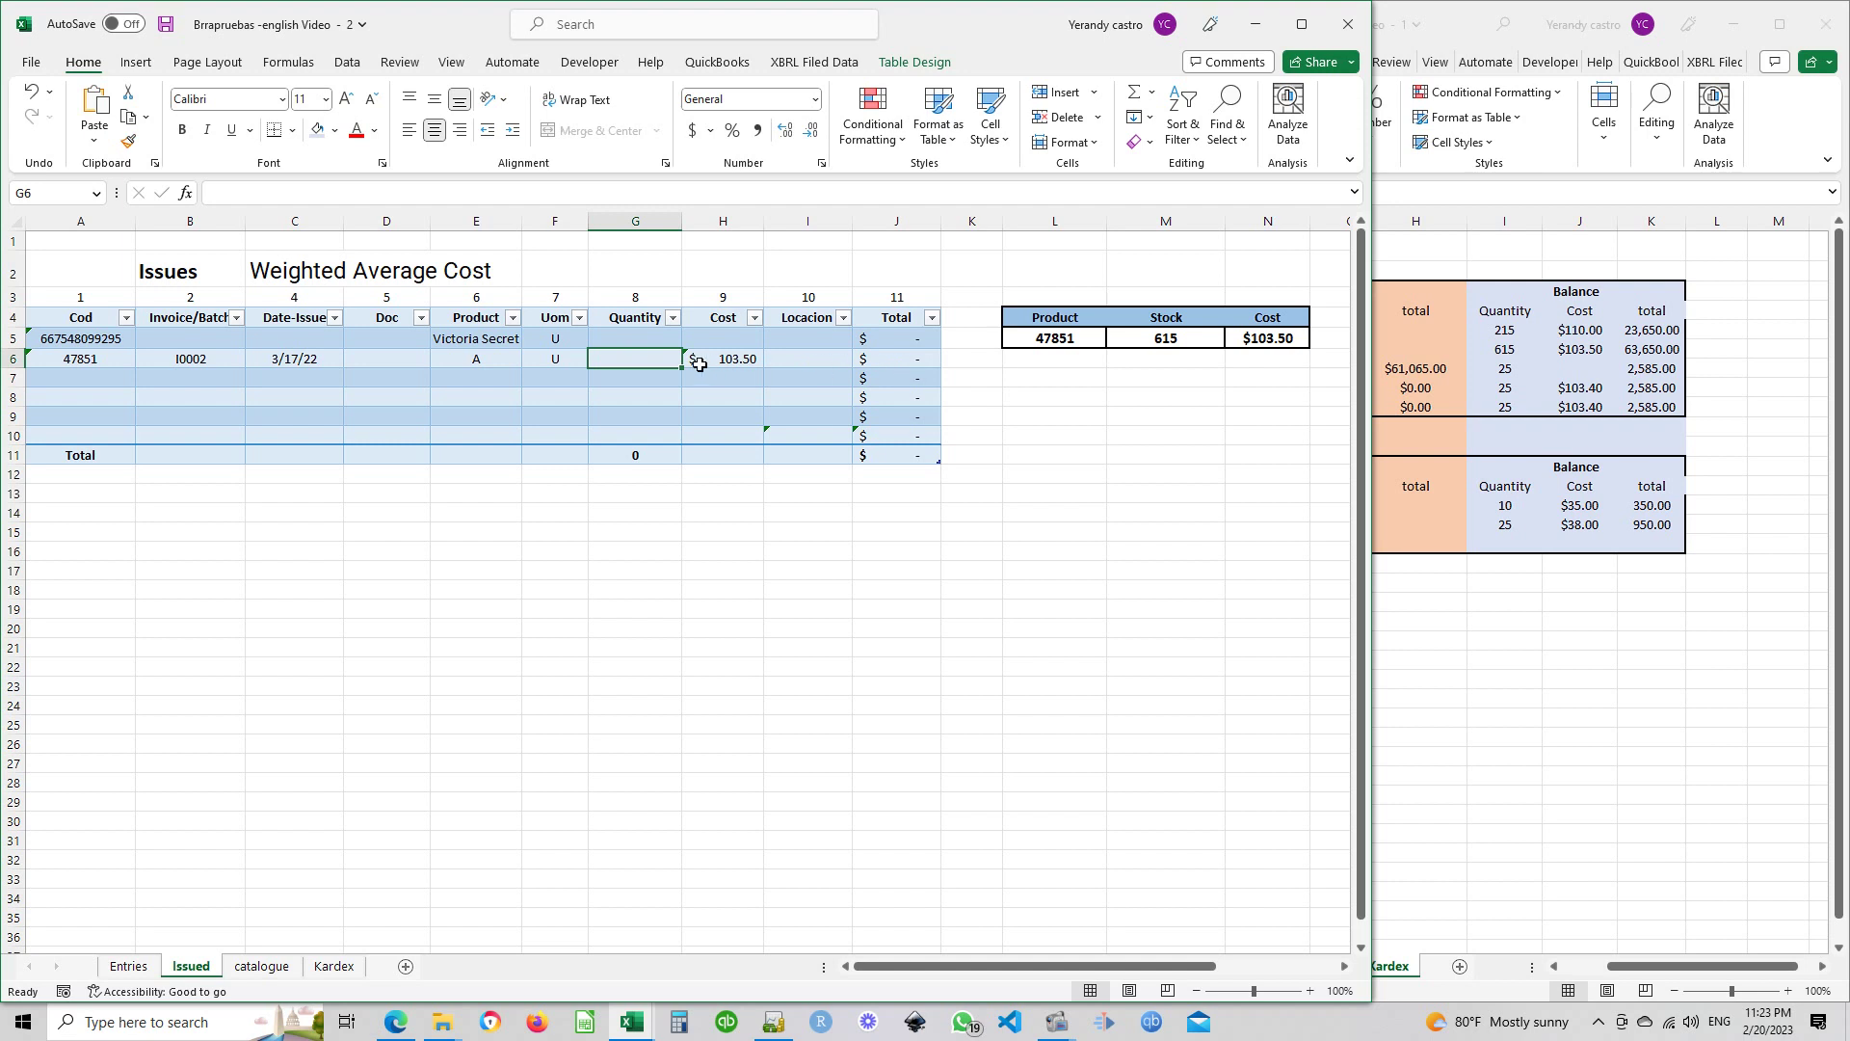
type("5")
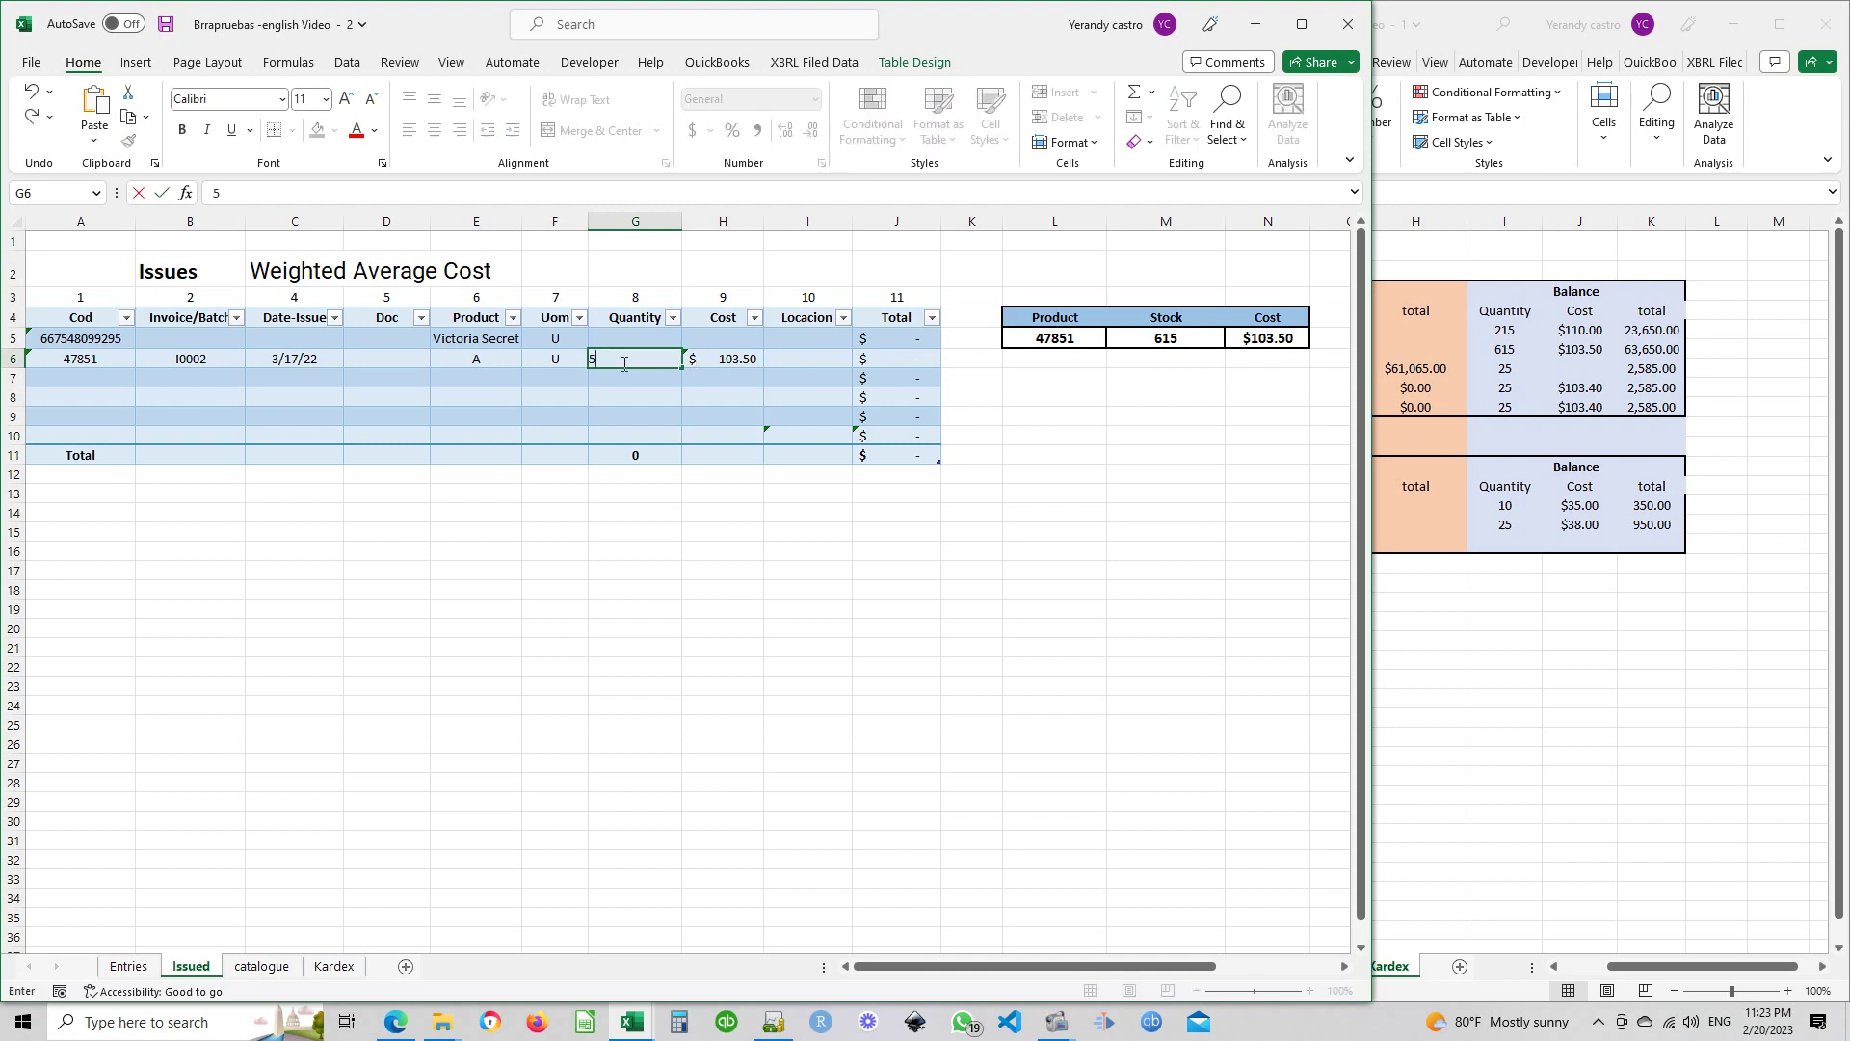
type("90")
key("Tab")
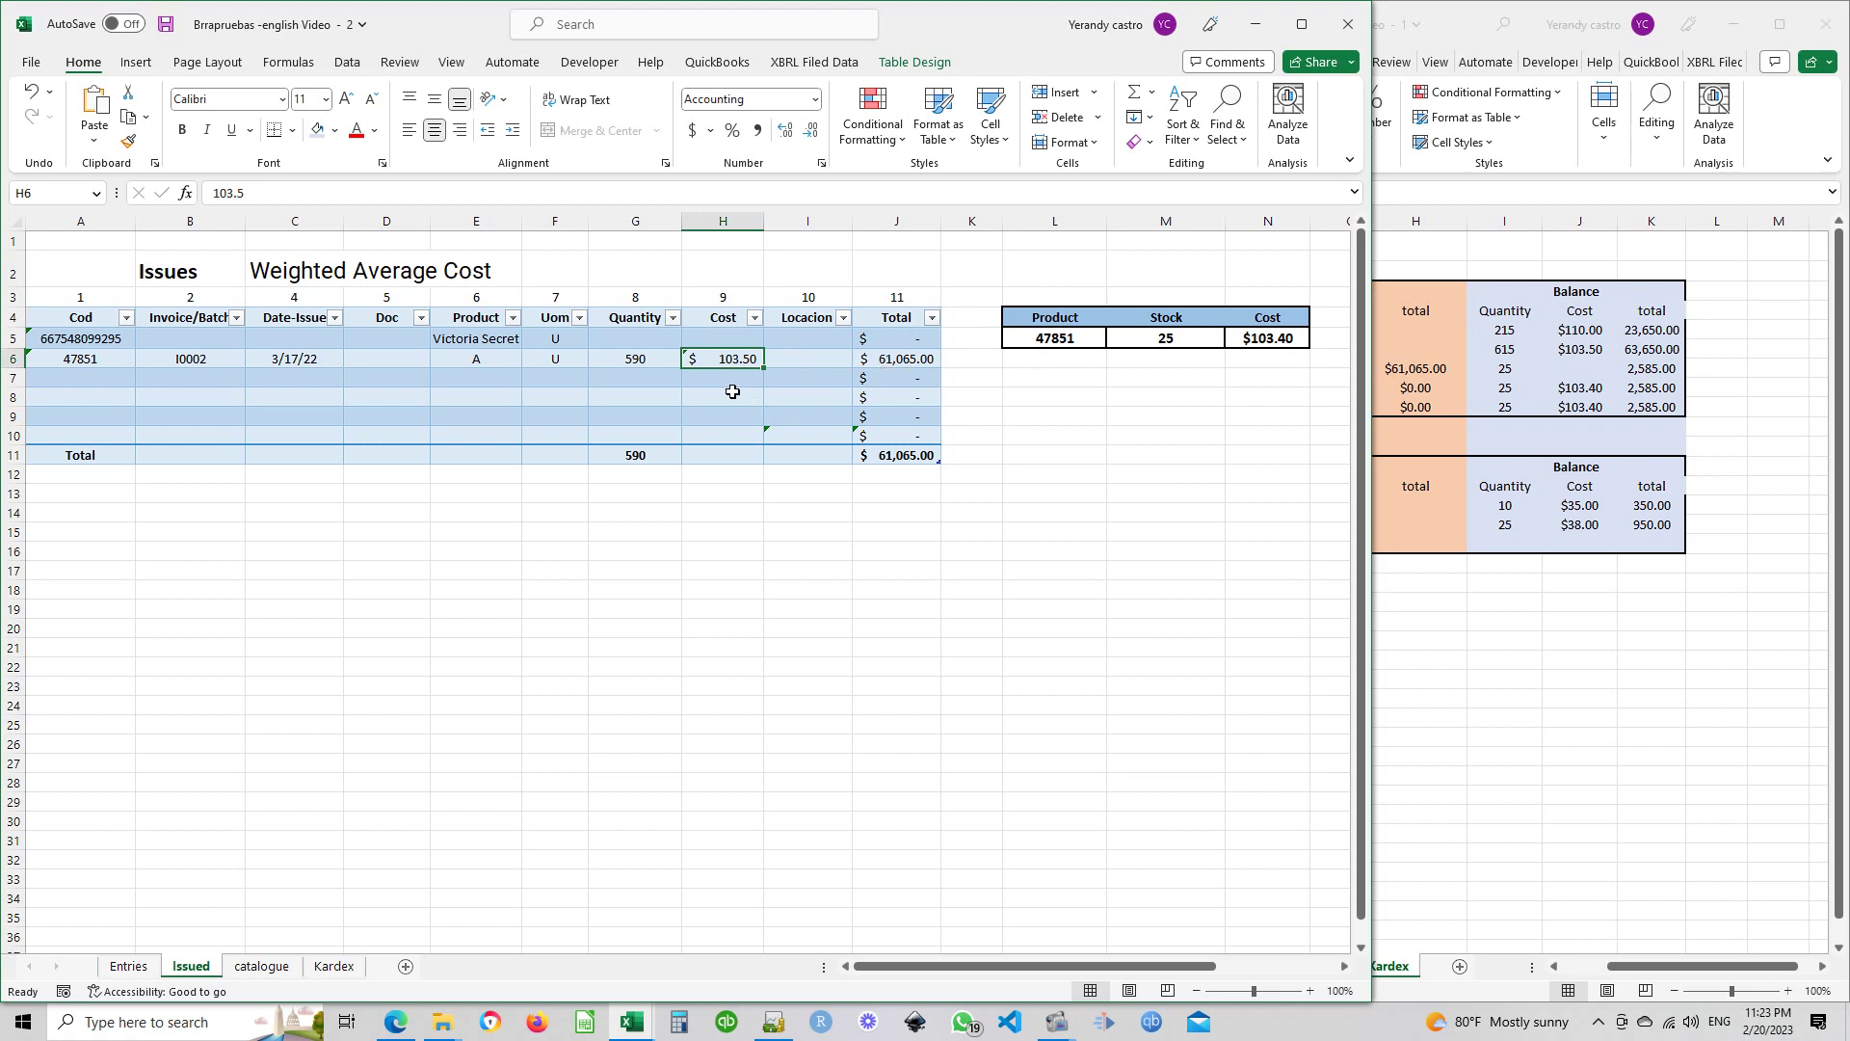
Review the issue's total, and product A's stock row with its cost and total formulas in the catalogue sheet
key("Right")
key("Right")
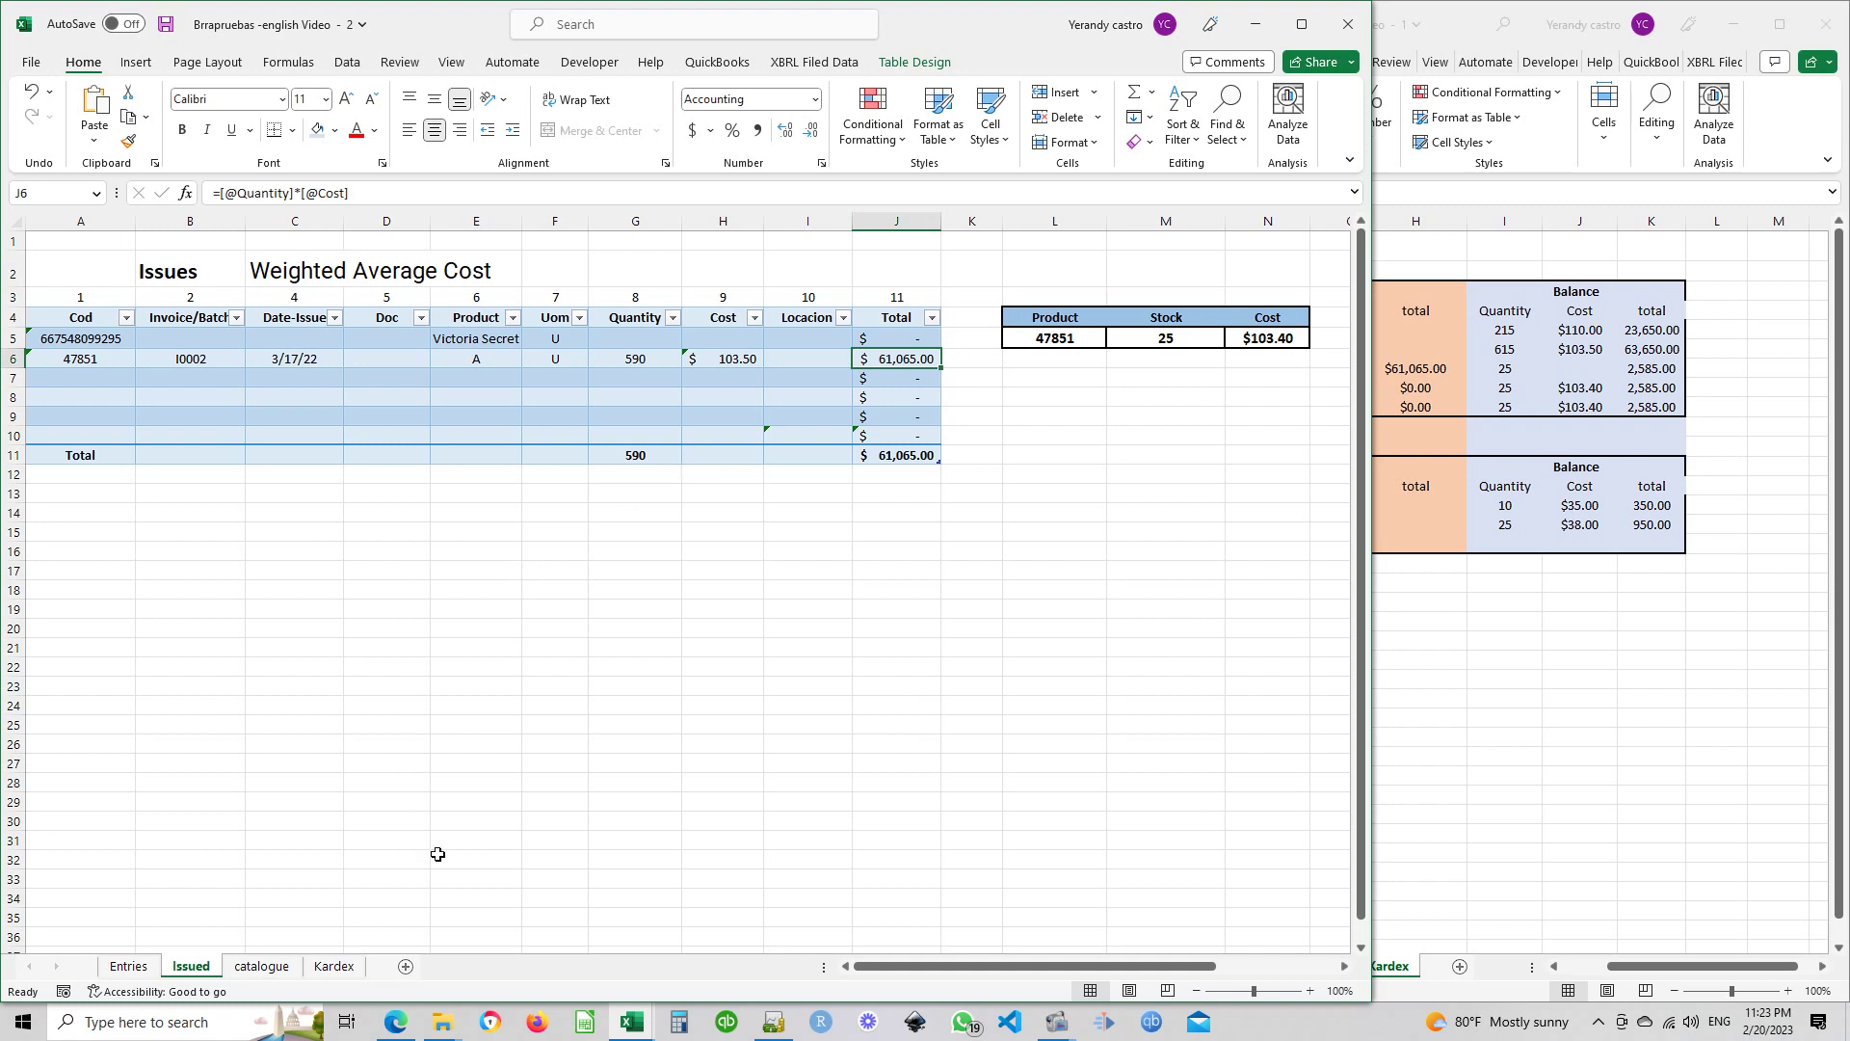
left_click(277, 967)
left_click(949, 595)
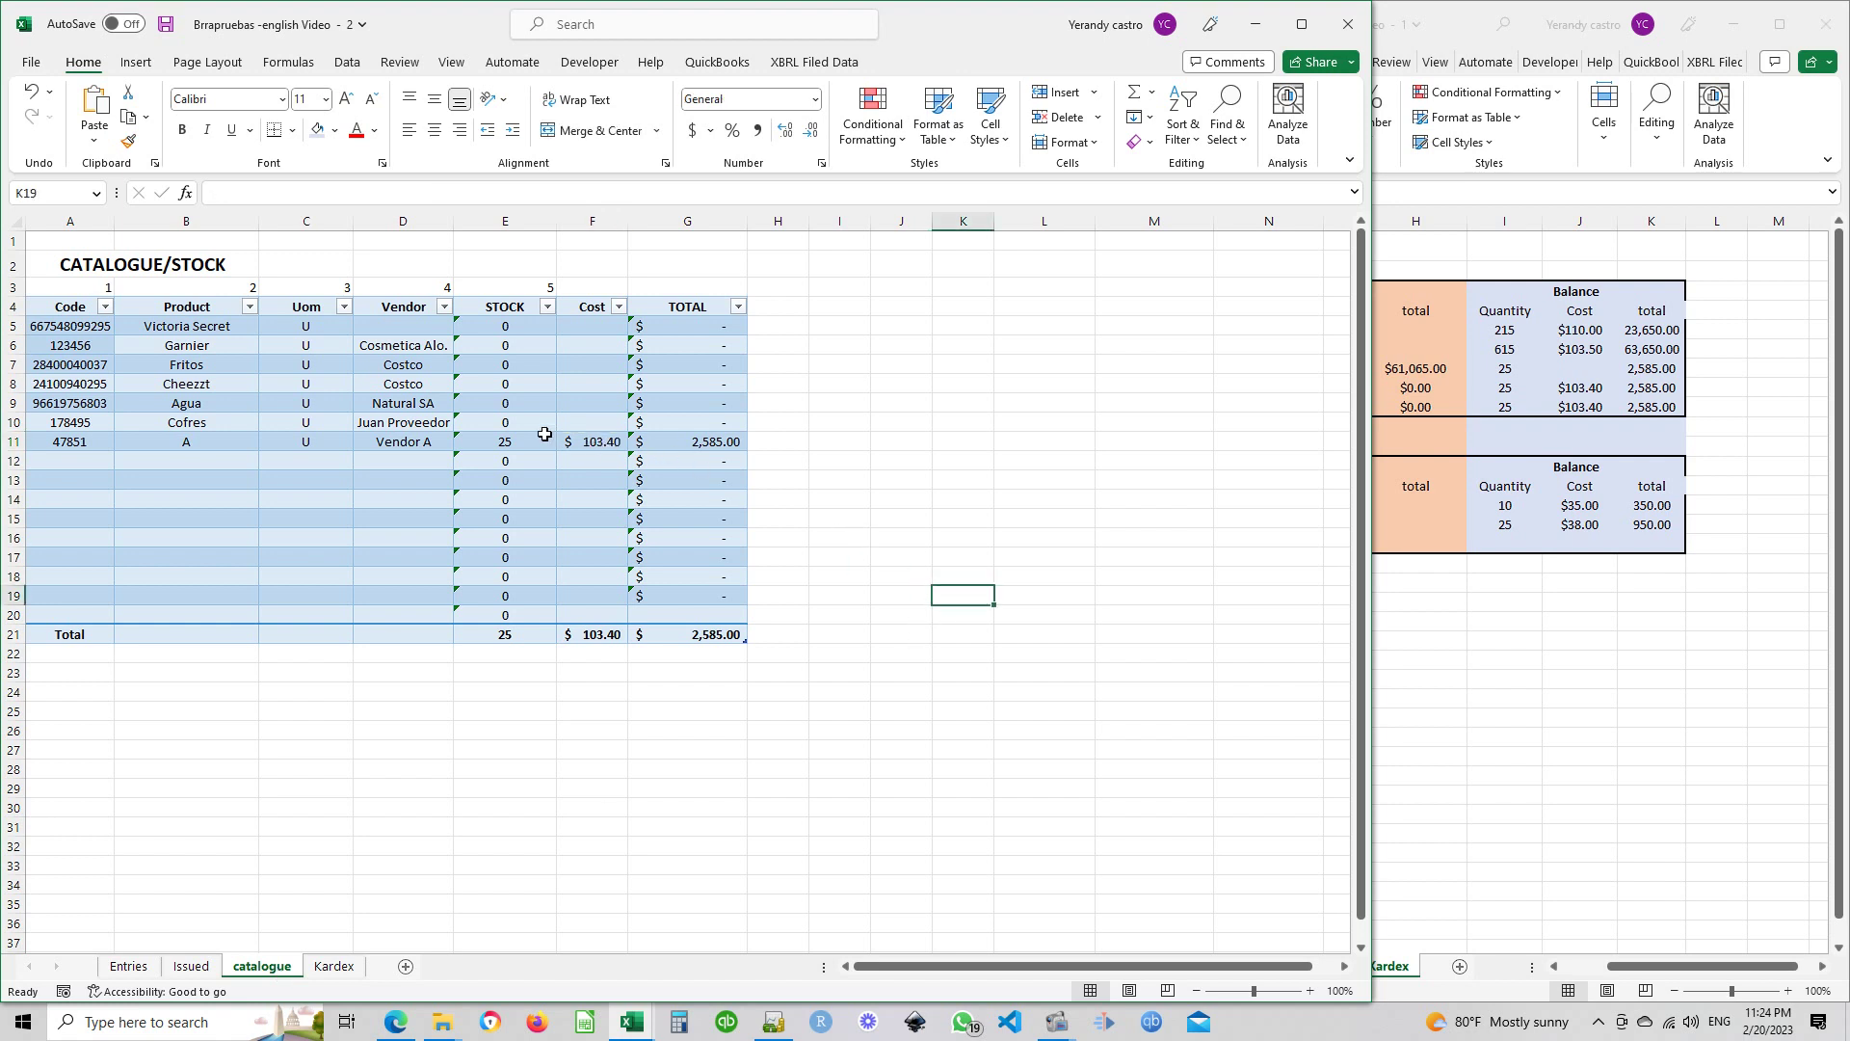
left_click_drag(68, 441, 733, 441)
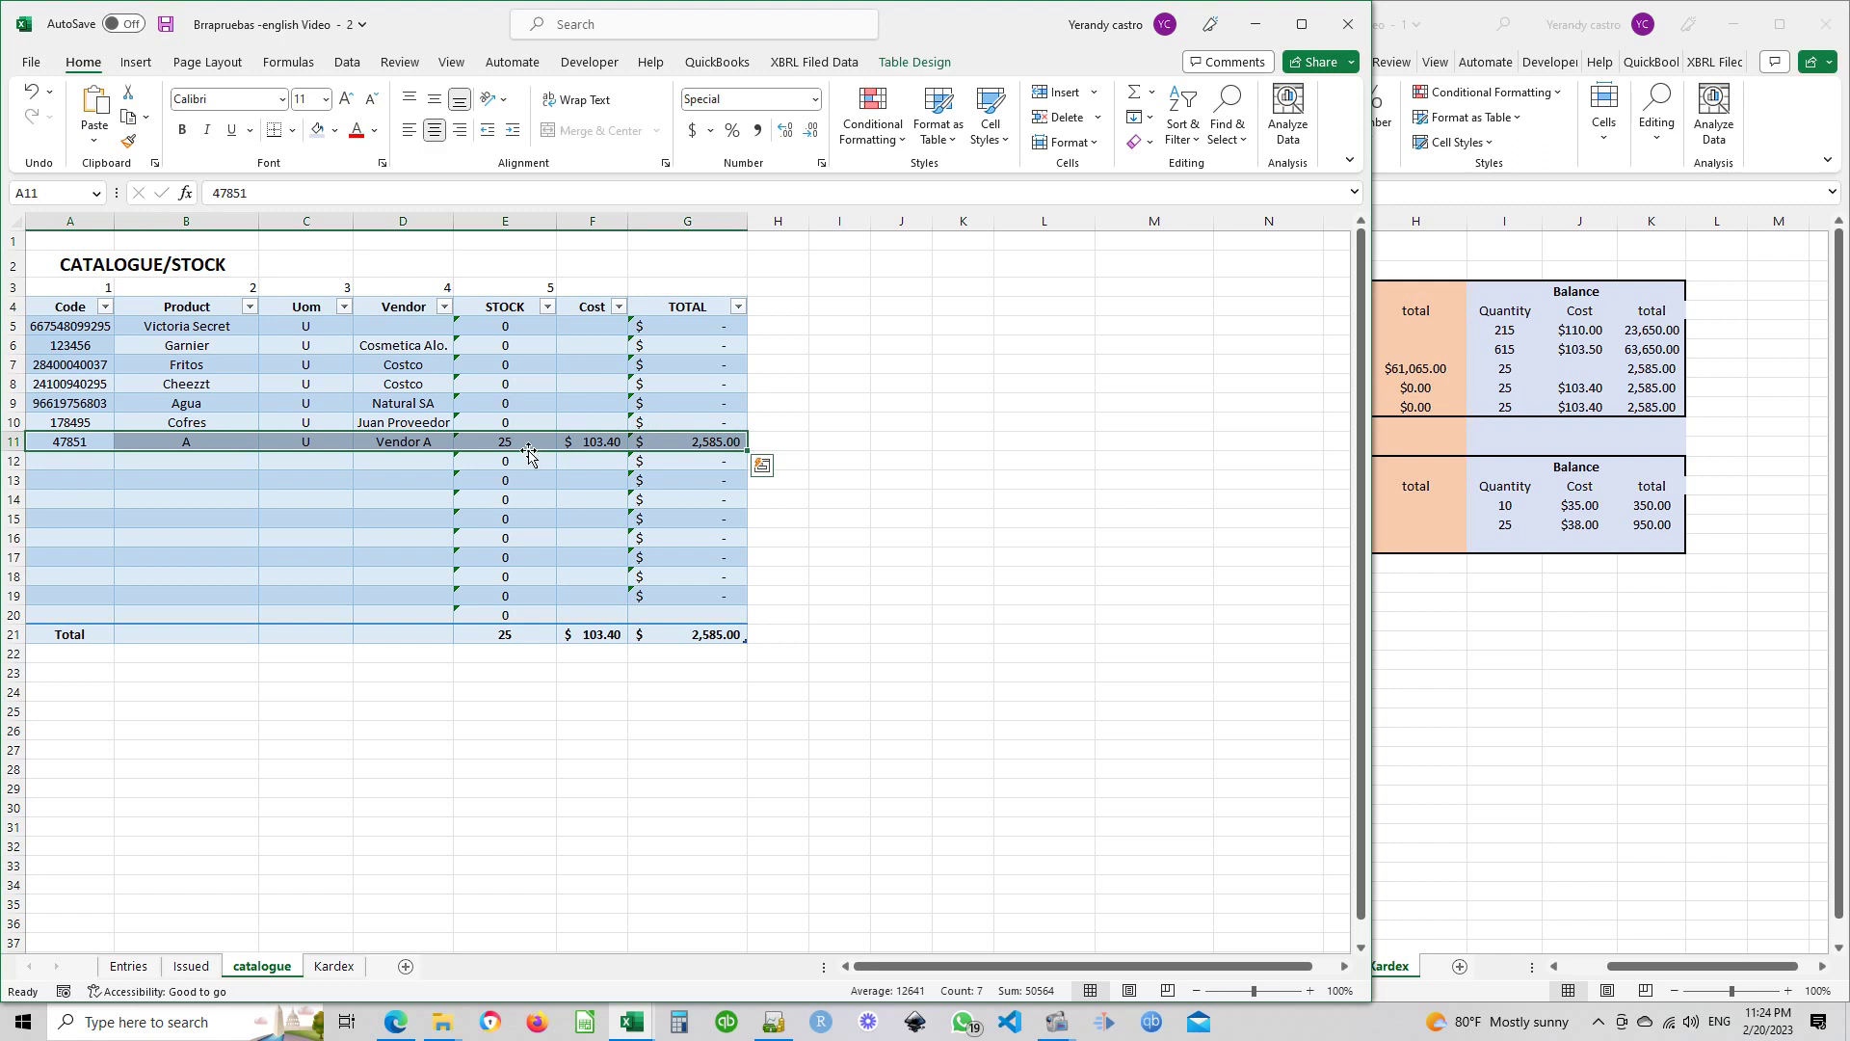
left_click(597, 443)
left_click(644, 446)
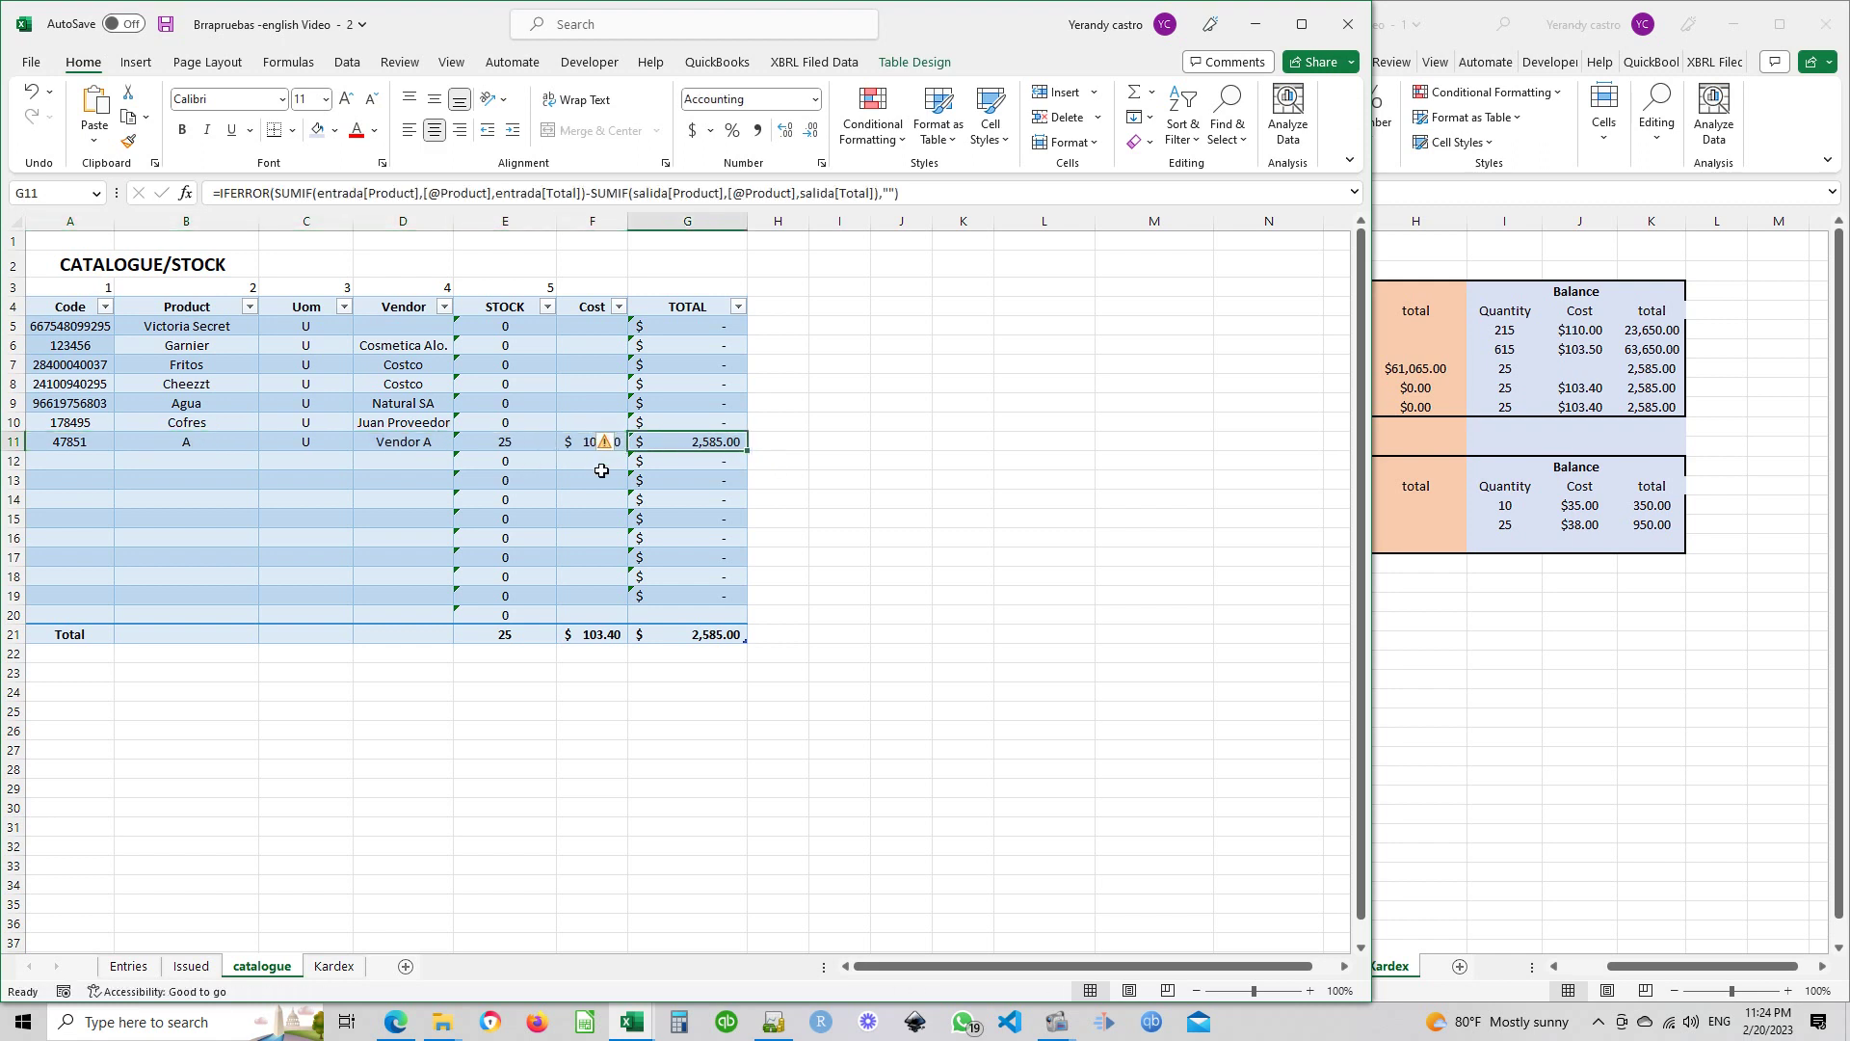
left_click(580, 445)
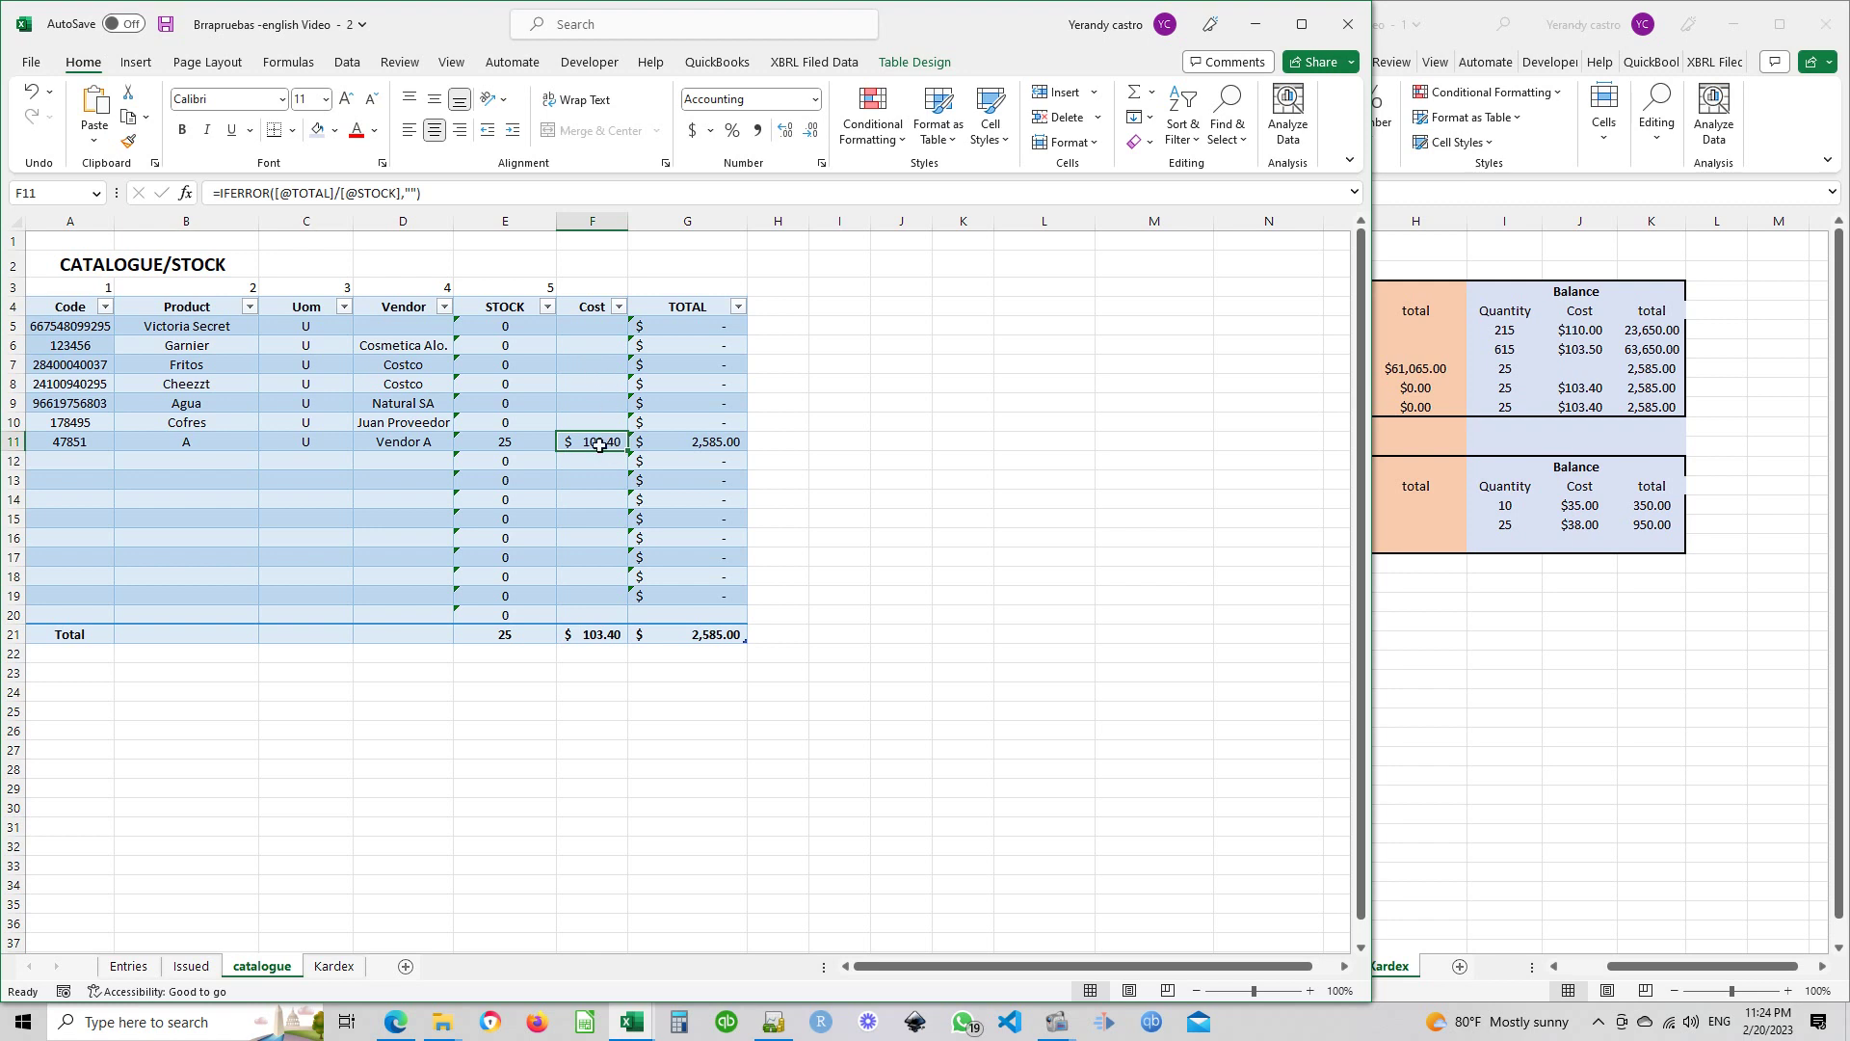
left_click(1592, 593)
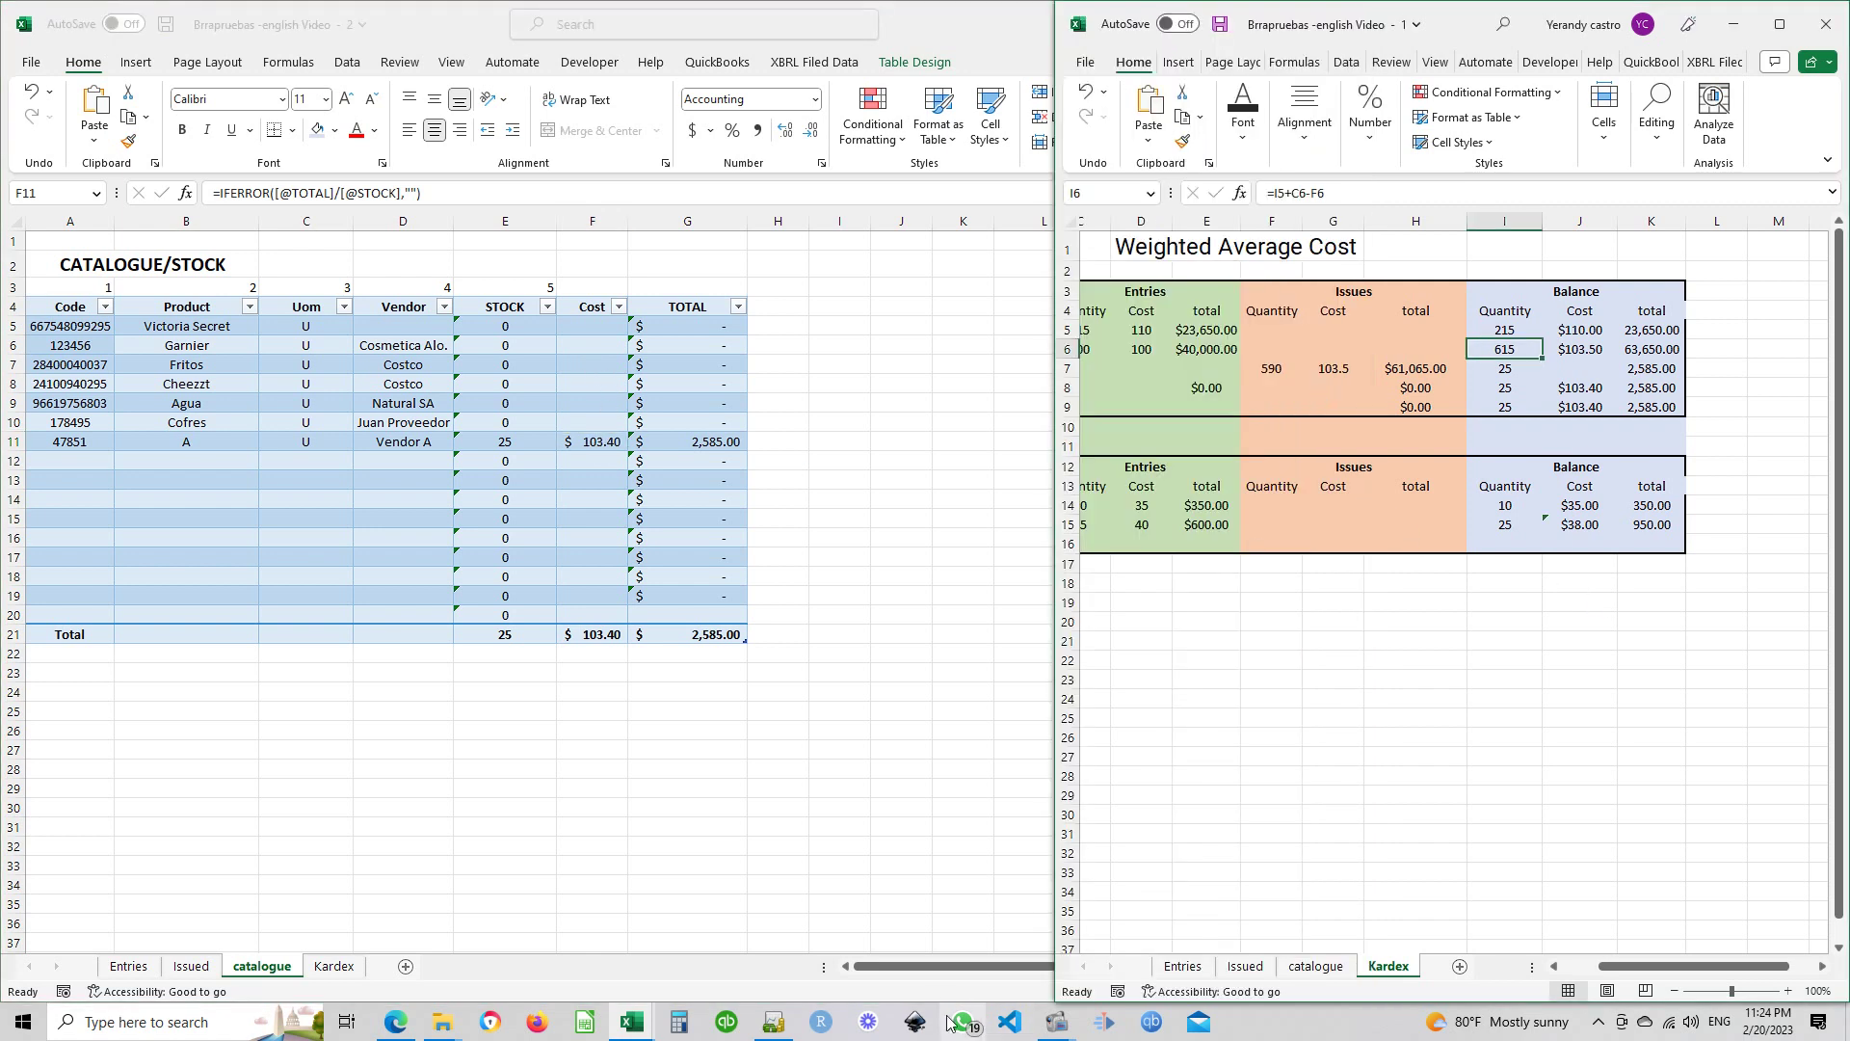
left_click(844, 852)
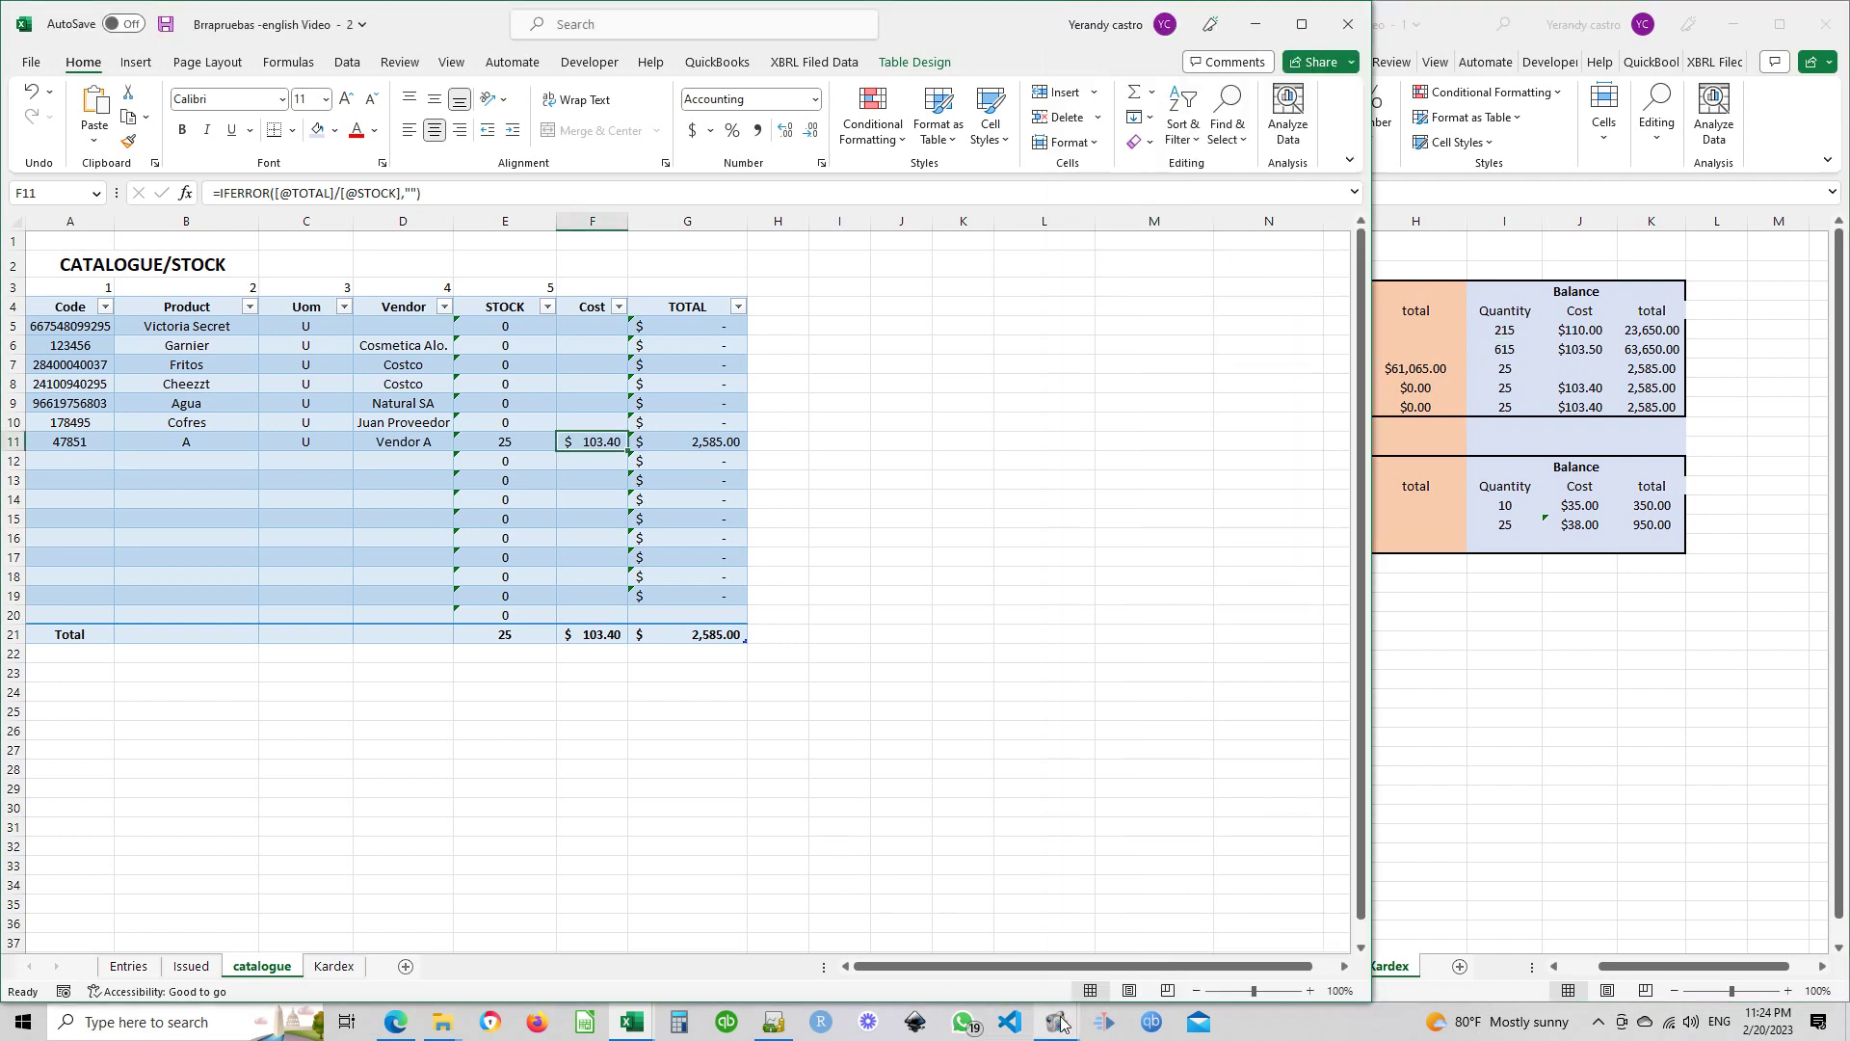
Switch to GnuCash and start a new vendor bill
left_click(773, 1022)
left_click(652, 623)
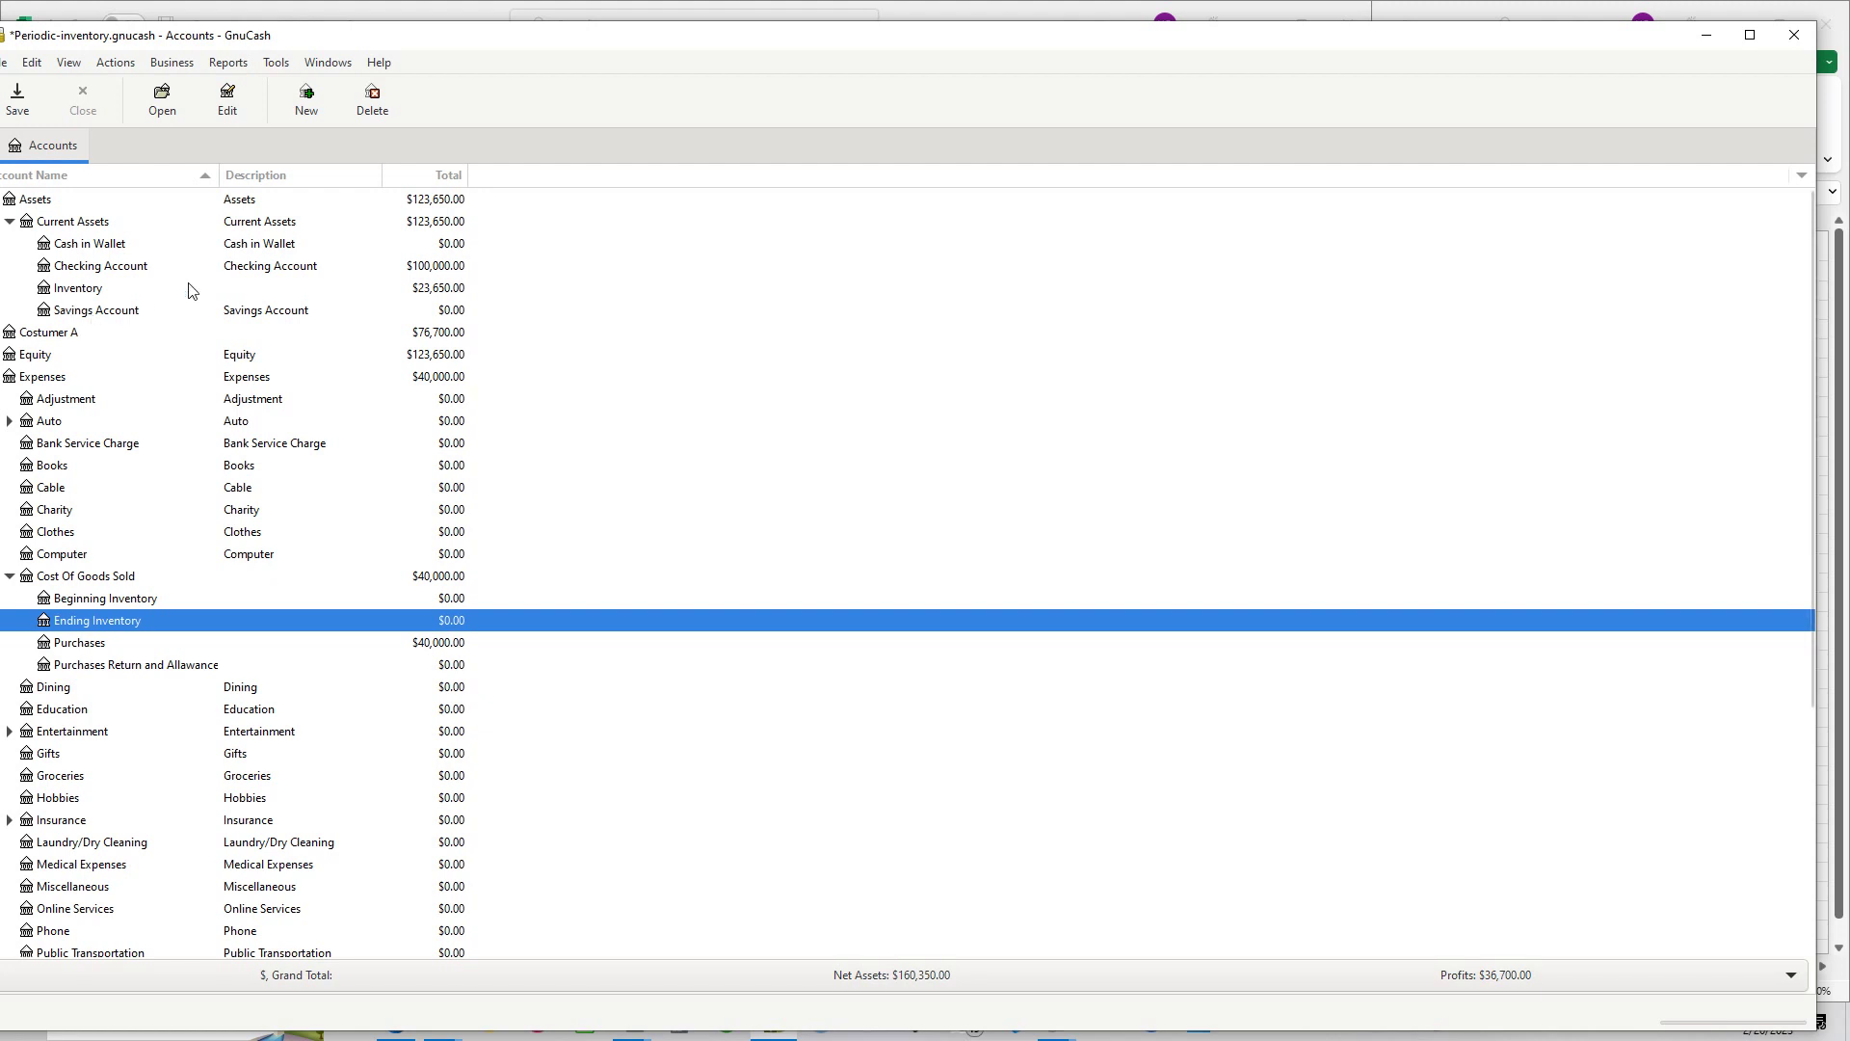
left_click(171, 63)
mouse_move(289, 110)
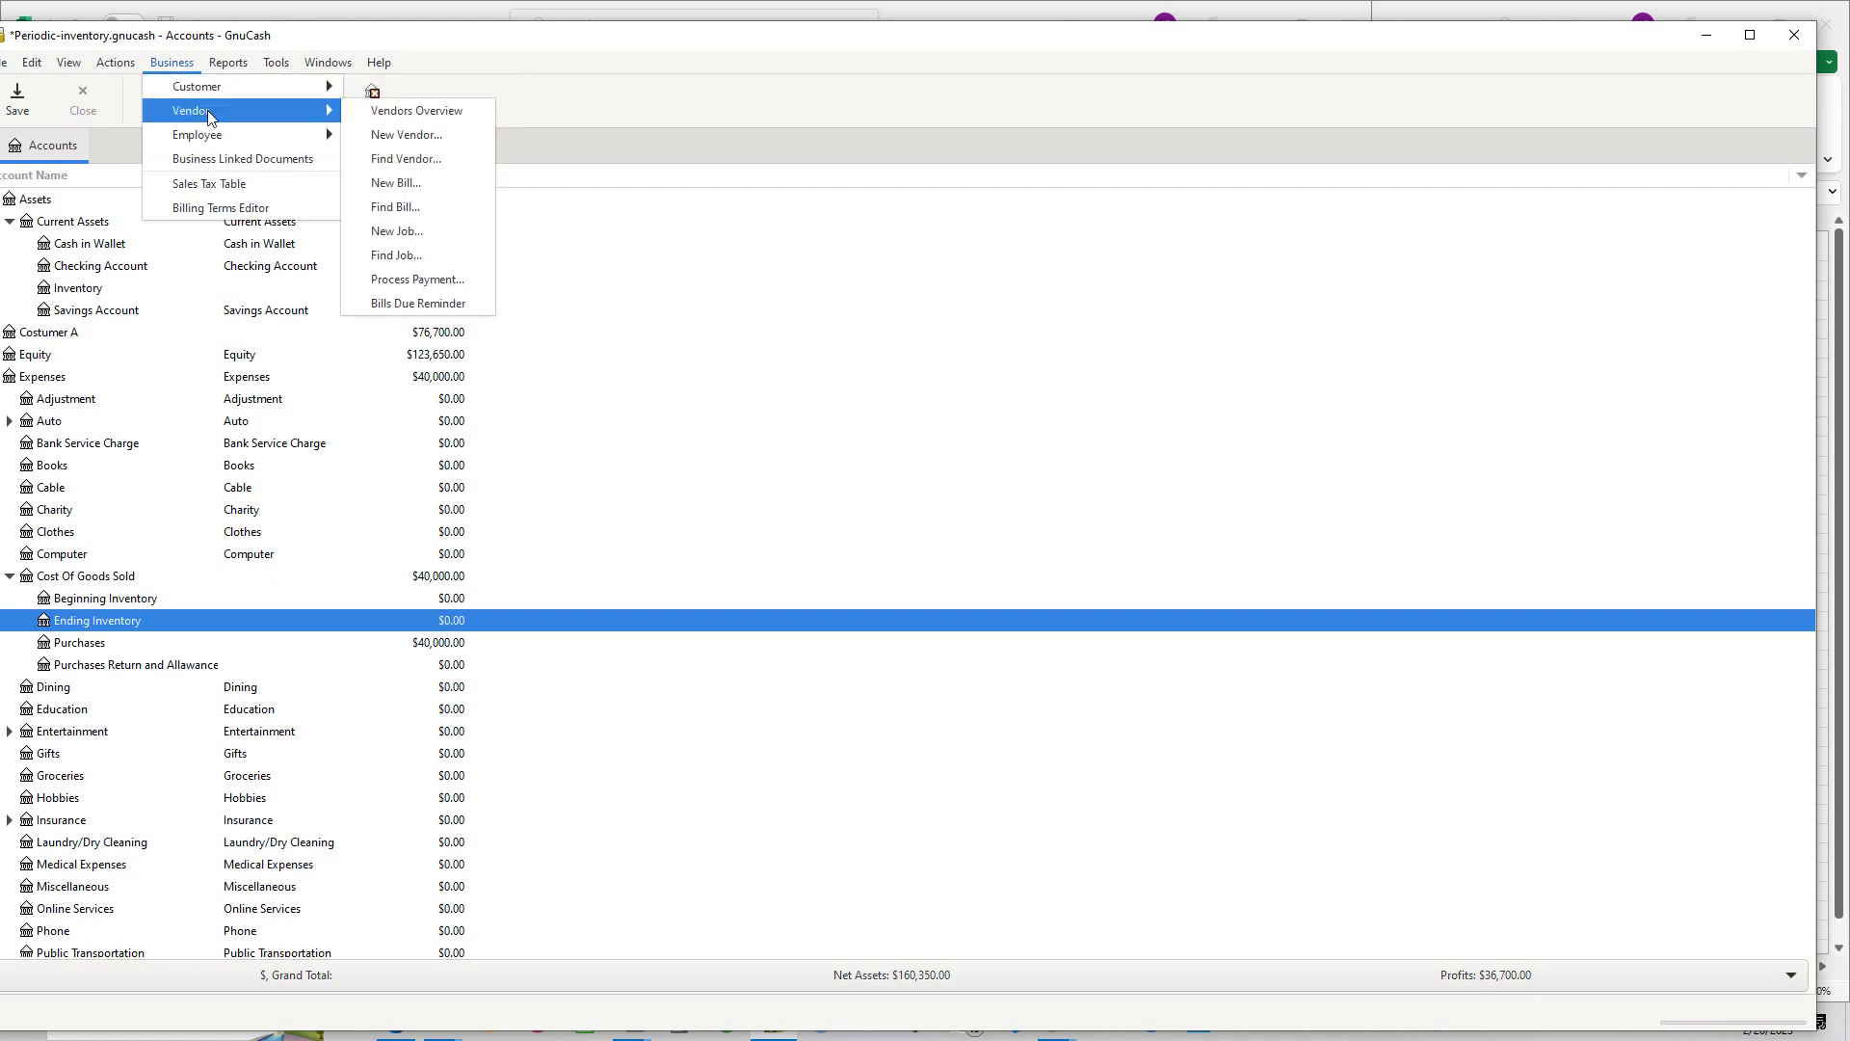
left_click(437, 190)
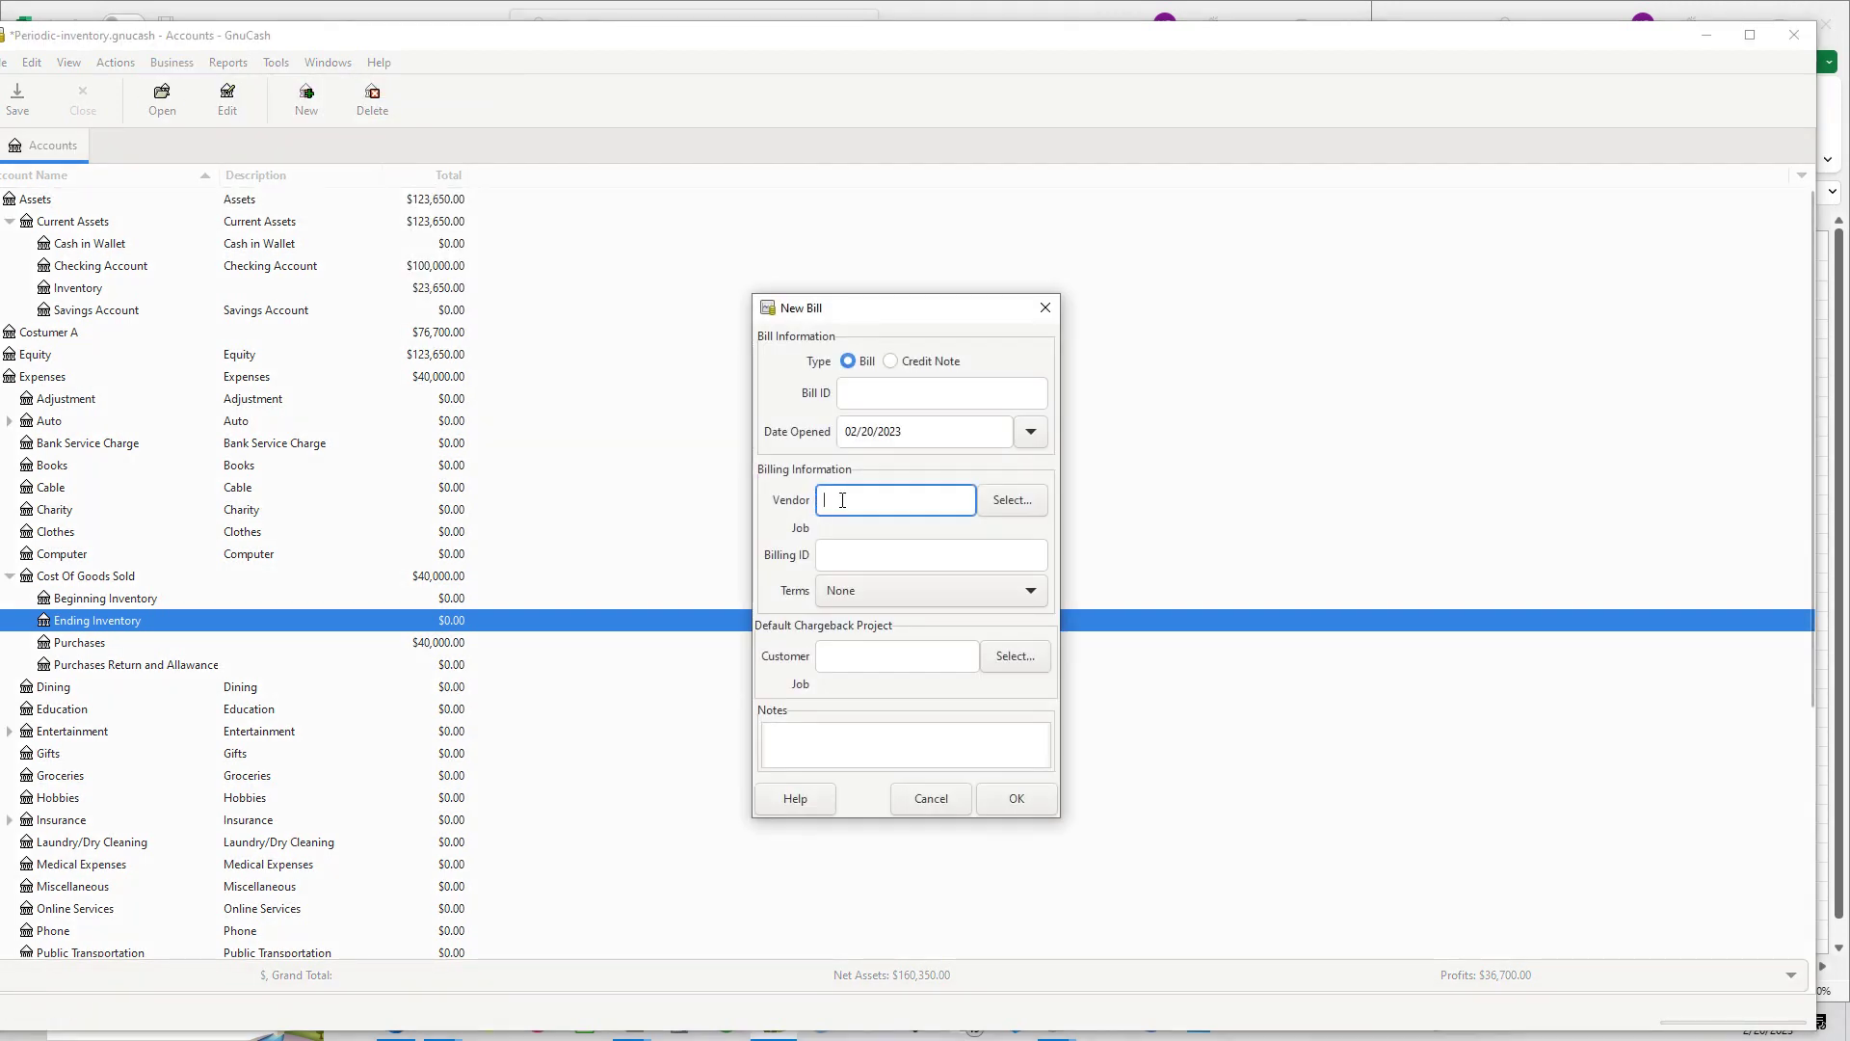
Create the bill with the opening date 03/22/2022 and Vendor A as the vendor
left_click_drag(871, 435, 827, 433)
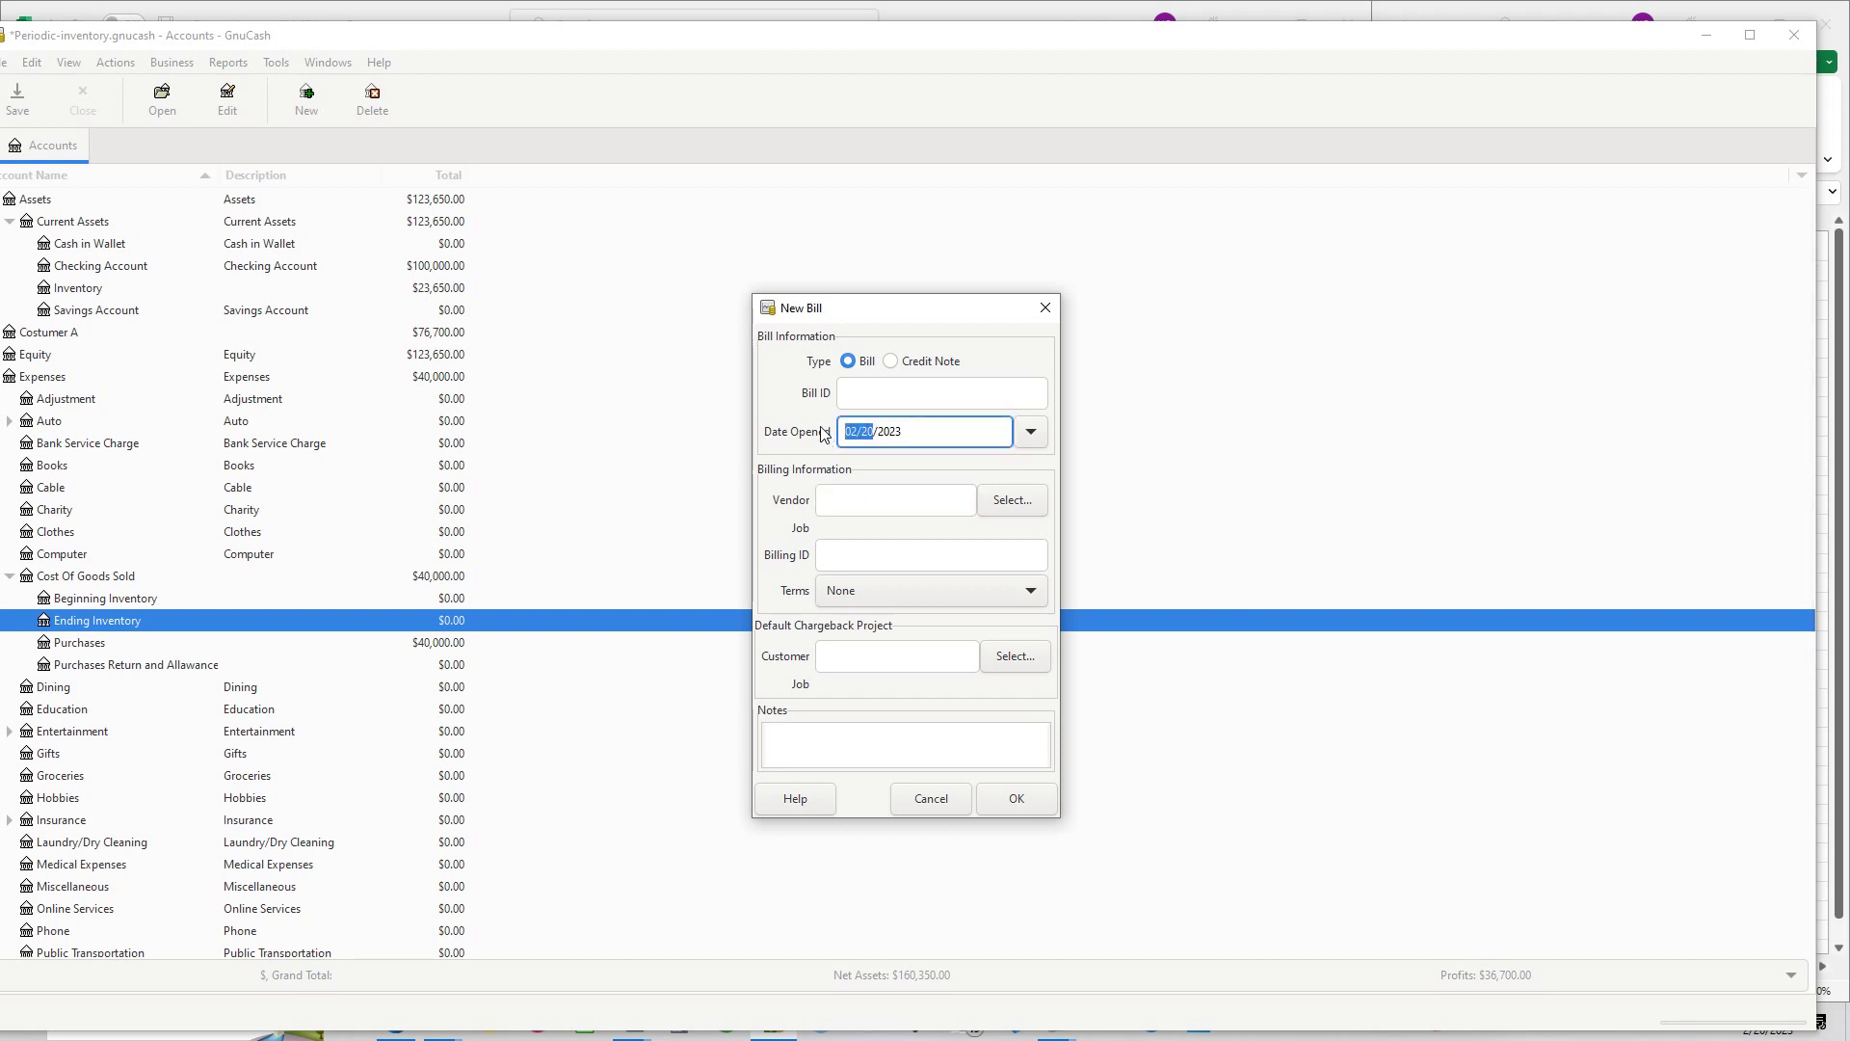
type("03/22")
key("BackSpace")
type("2")
key("Tab")
left_click(901, 511)
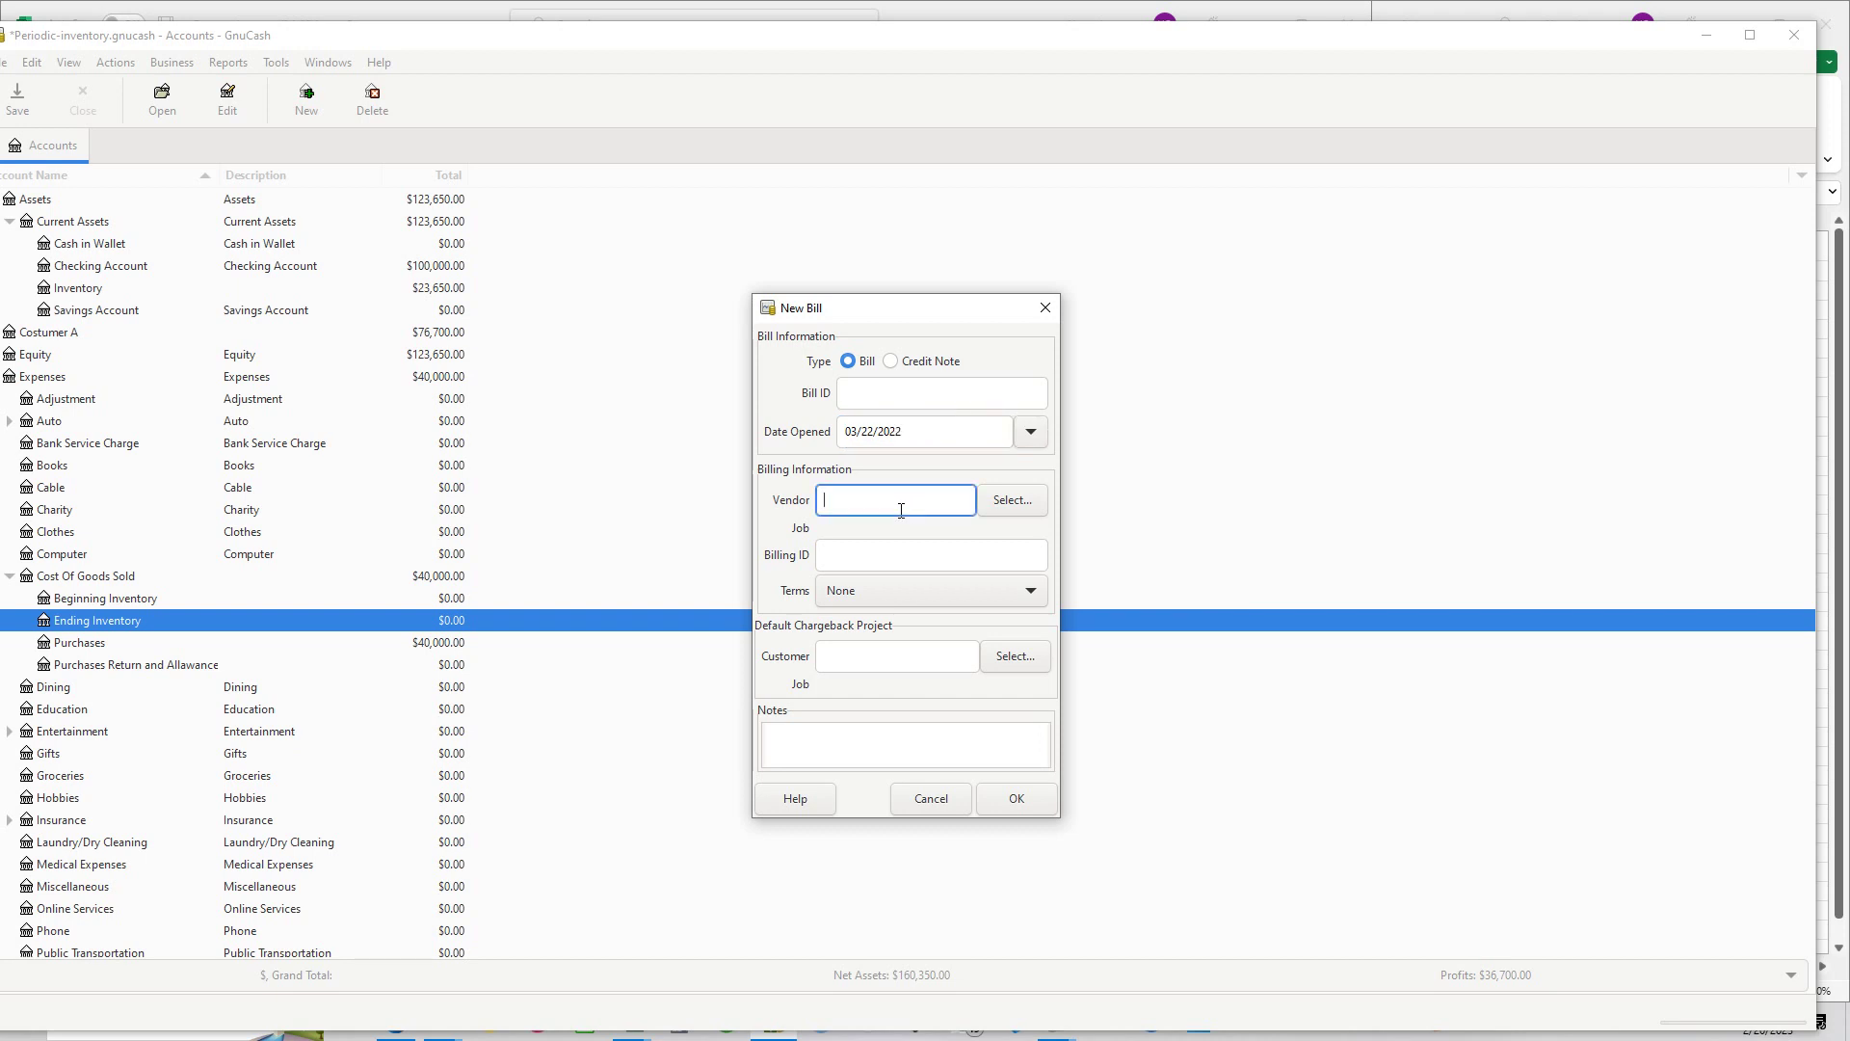
type("ven")
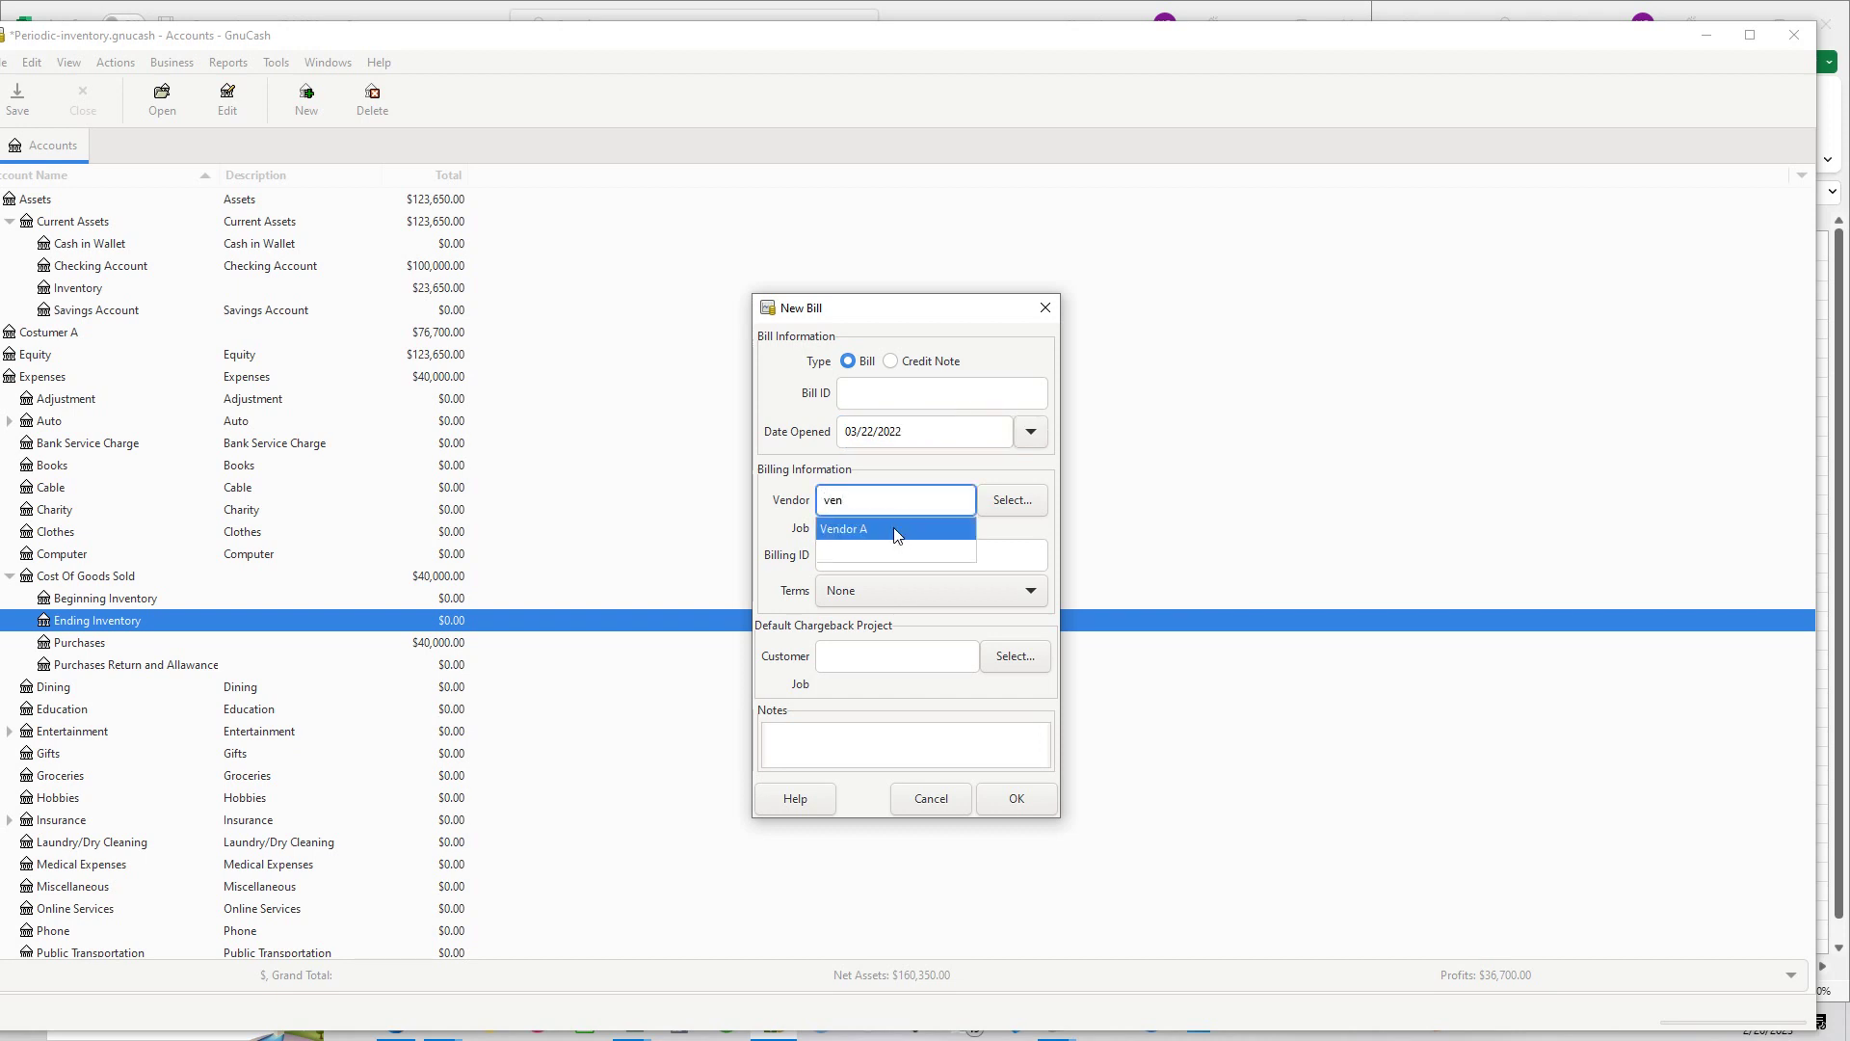
left_click(895, 529)
left_click(1013, 800)
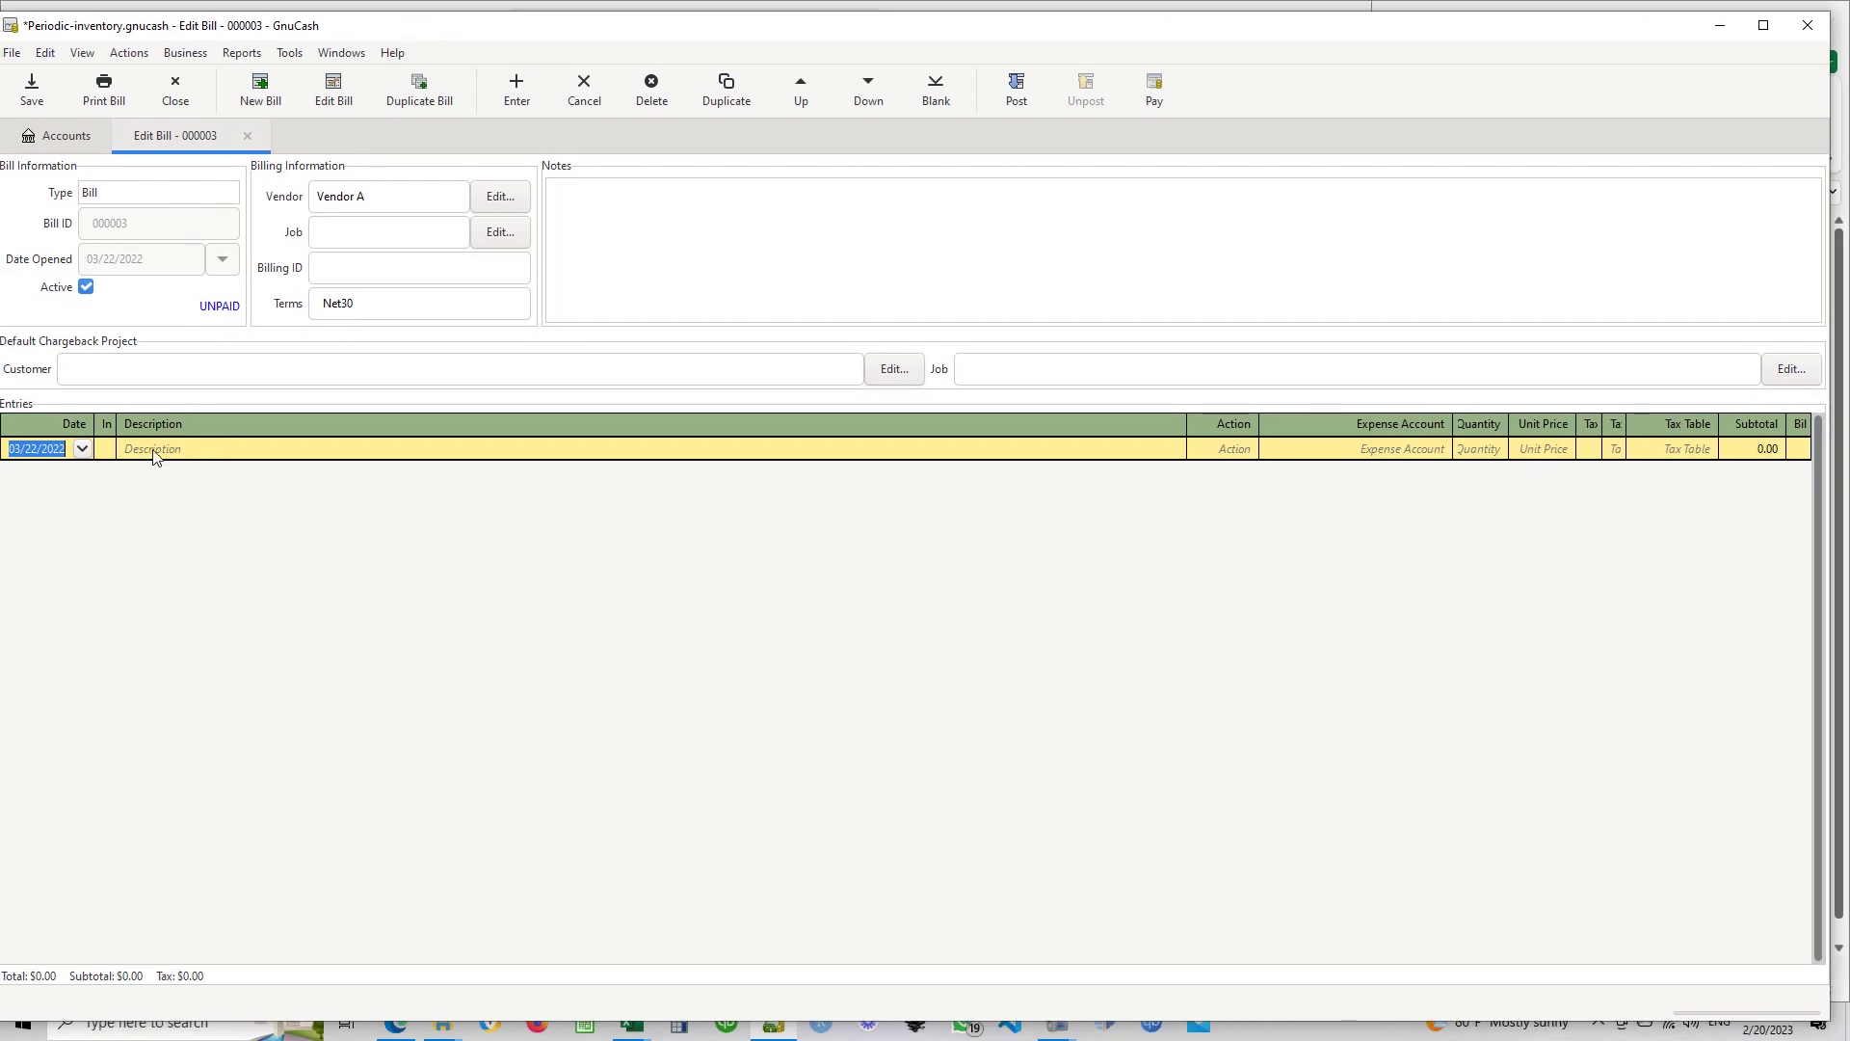
Describe the bill's first entry as Purchases, reusing the account of the earlier purchase entry
left_click(183, 453)
type("P")
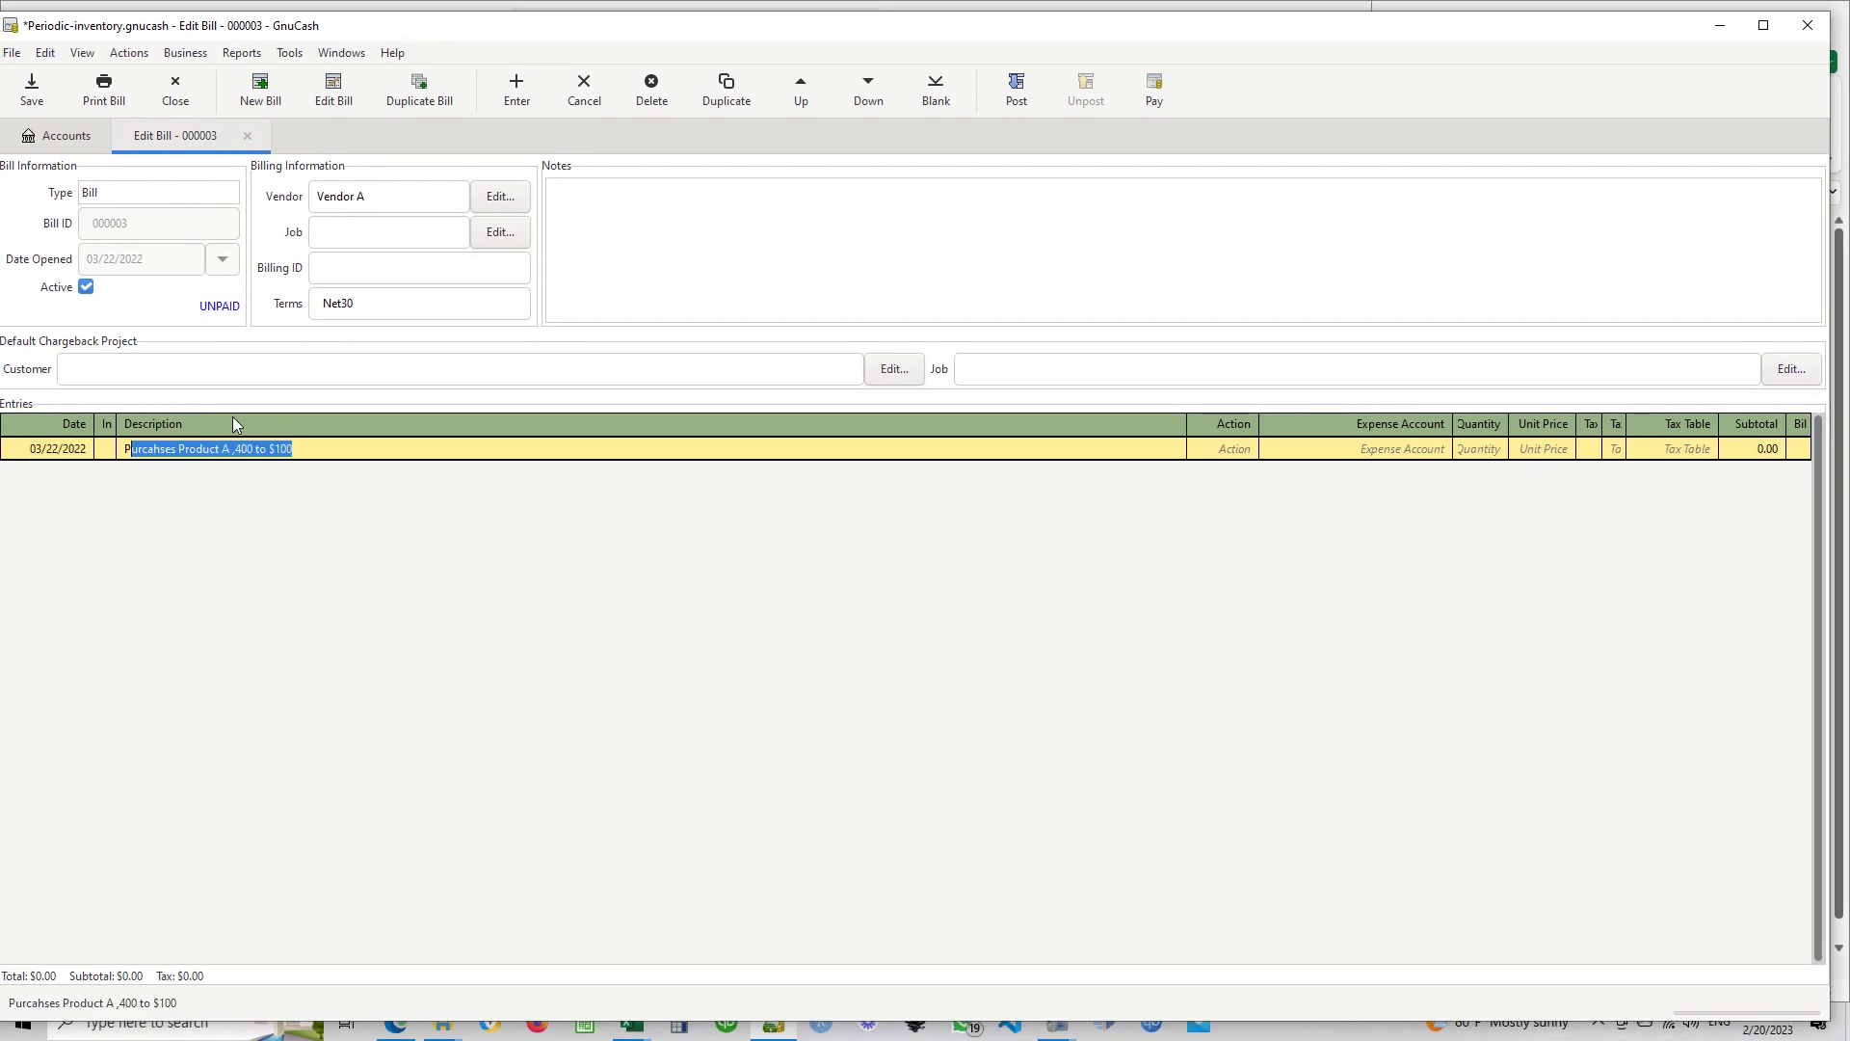
key("Tab")
left_click_drag(294, 450, 176, 453)
type("P")
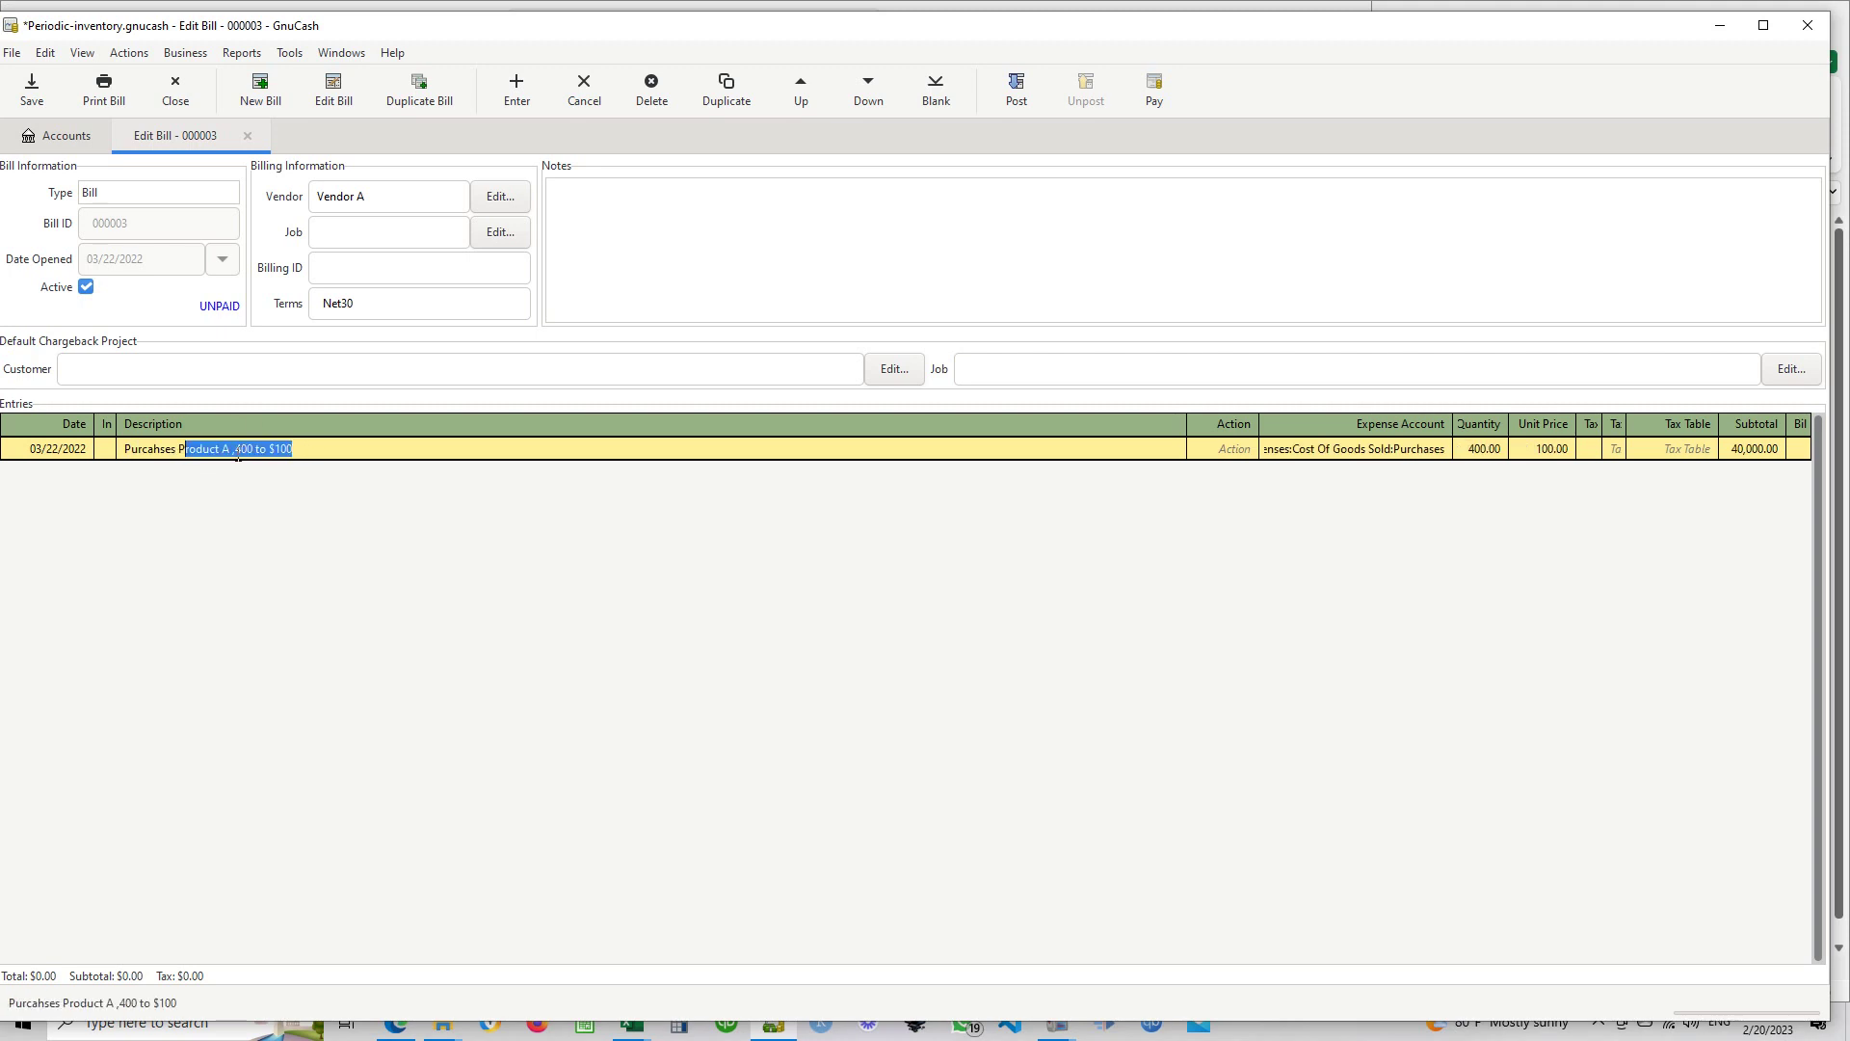
key("Delete")
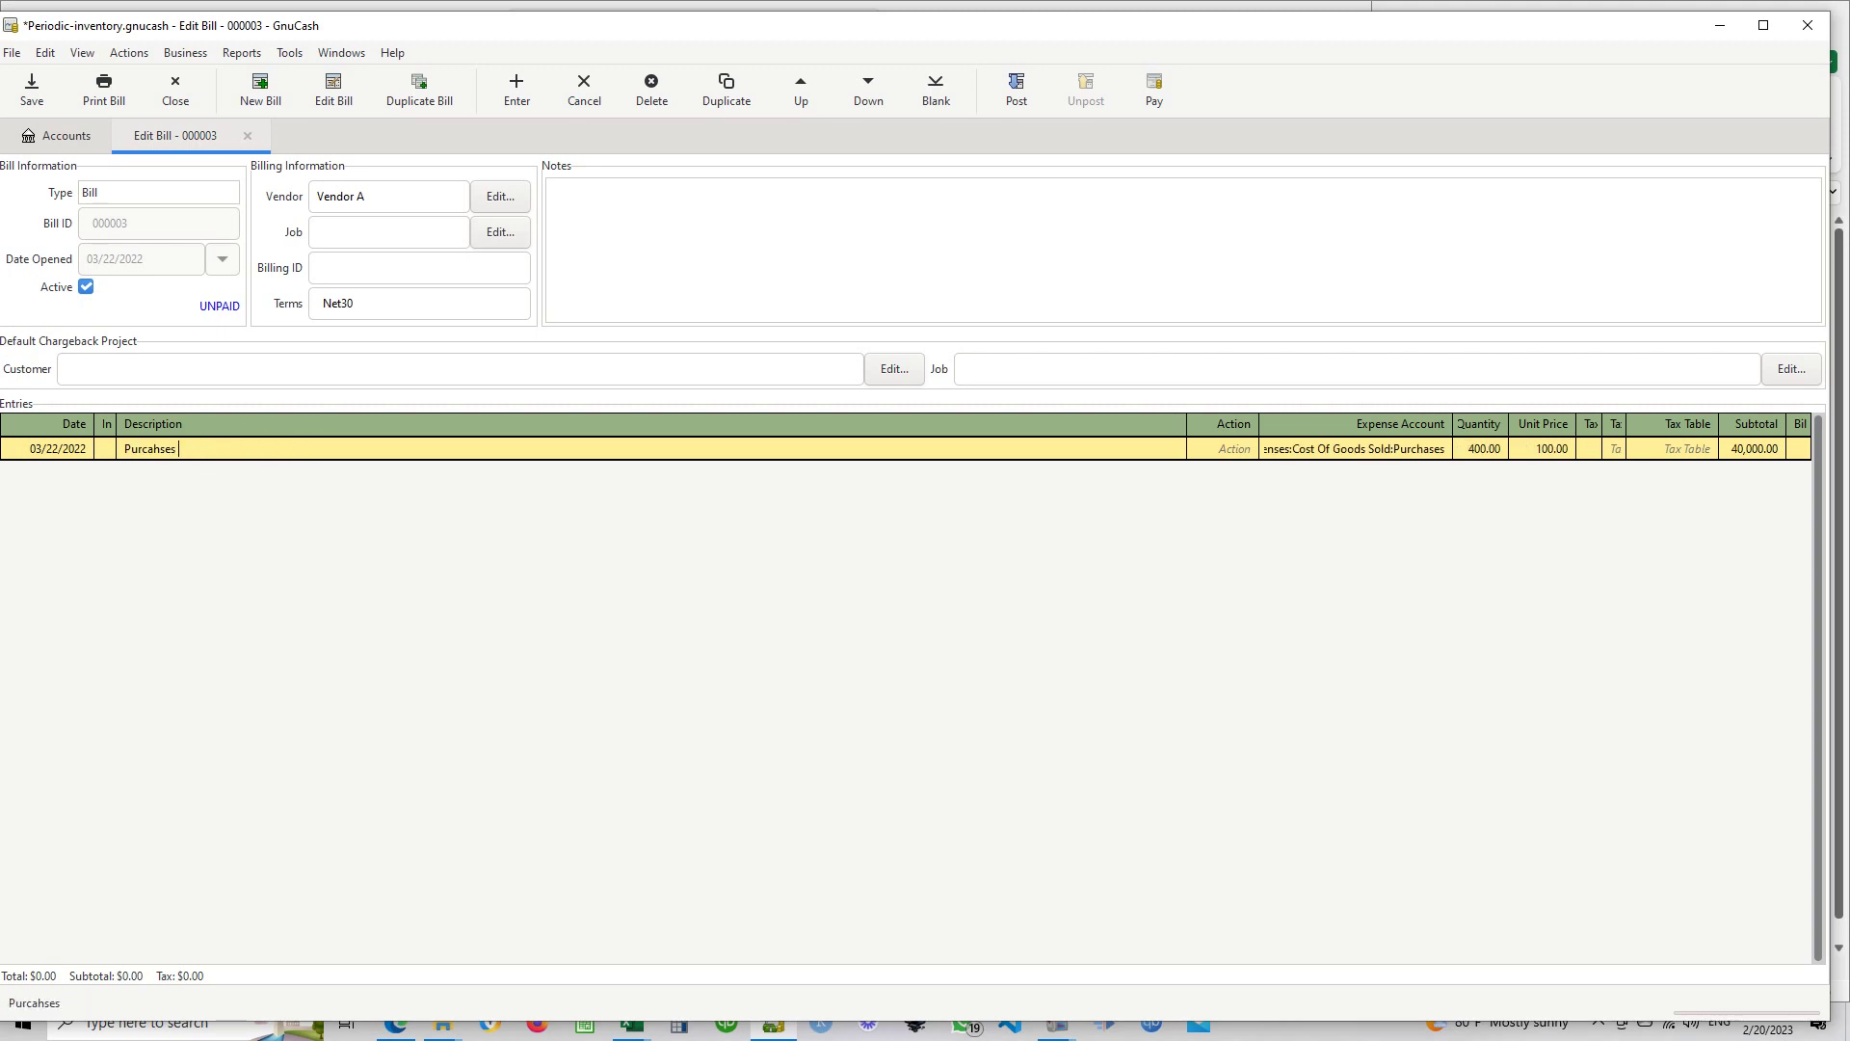
key("Tab")
left_click(160, 449)
key("BackSpace")
key("BackSpace")
key("BackSpace")
key("Tab")
Set the entry's action to Material, quantity to 200 and unit price to 105, and record it
left_click(1248, 451)
left_click(1234, 495)
key("Tab")
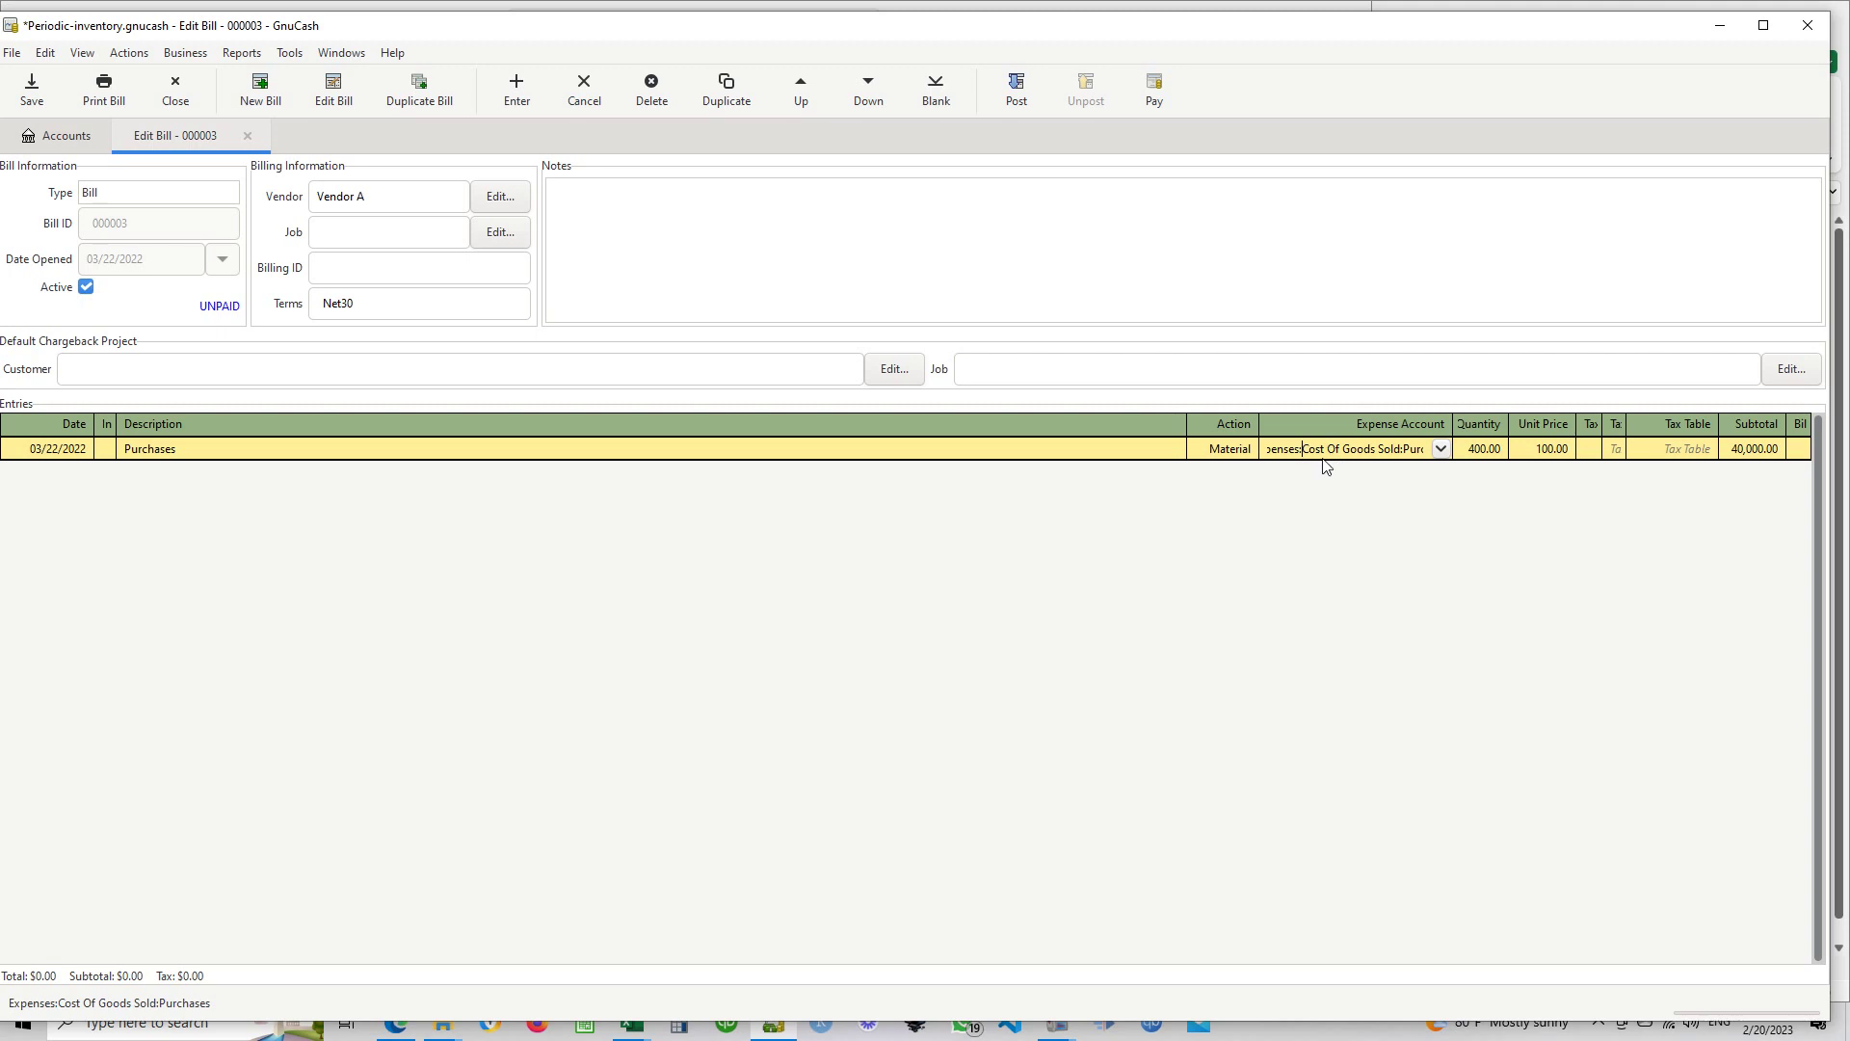
left_click_drag(1466, 449, 1536, 449)
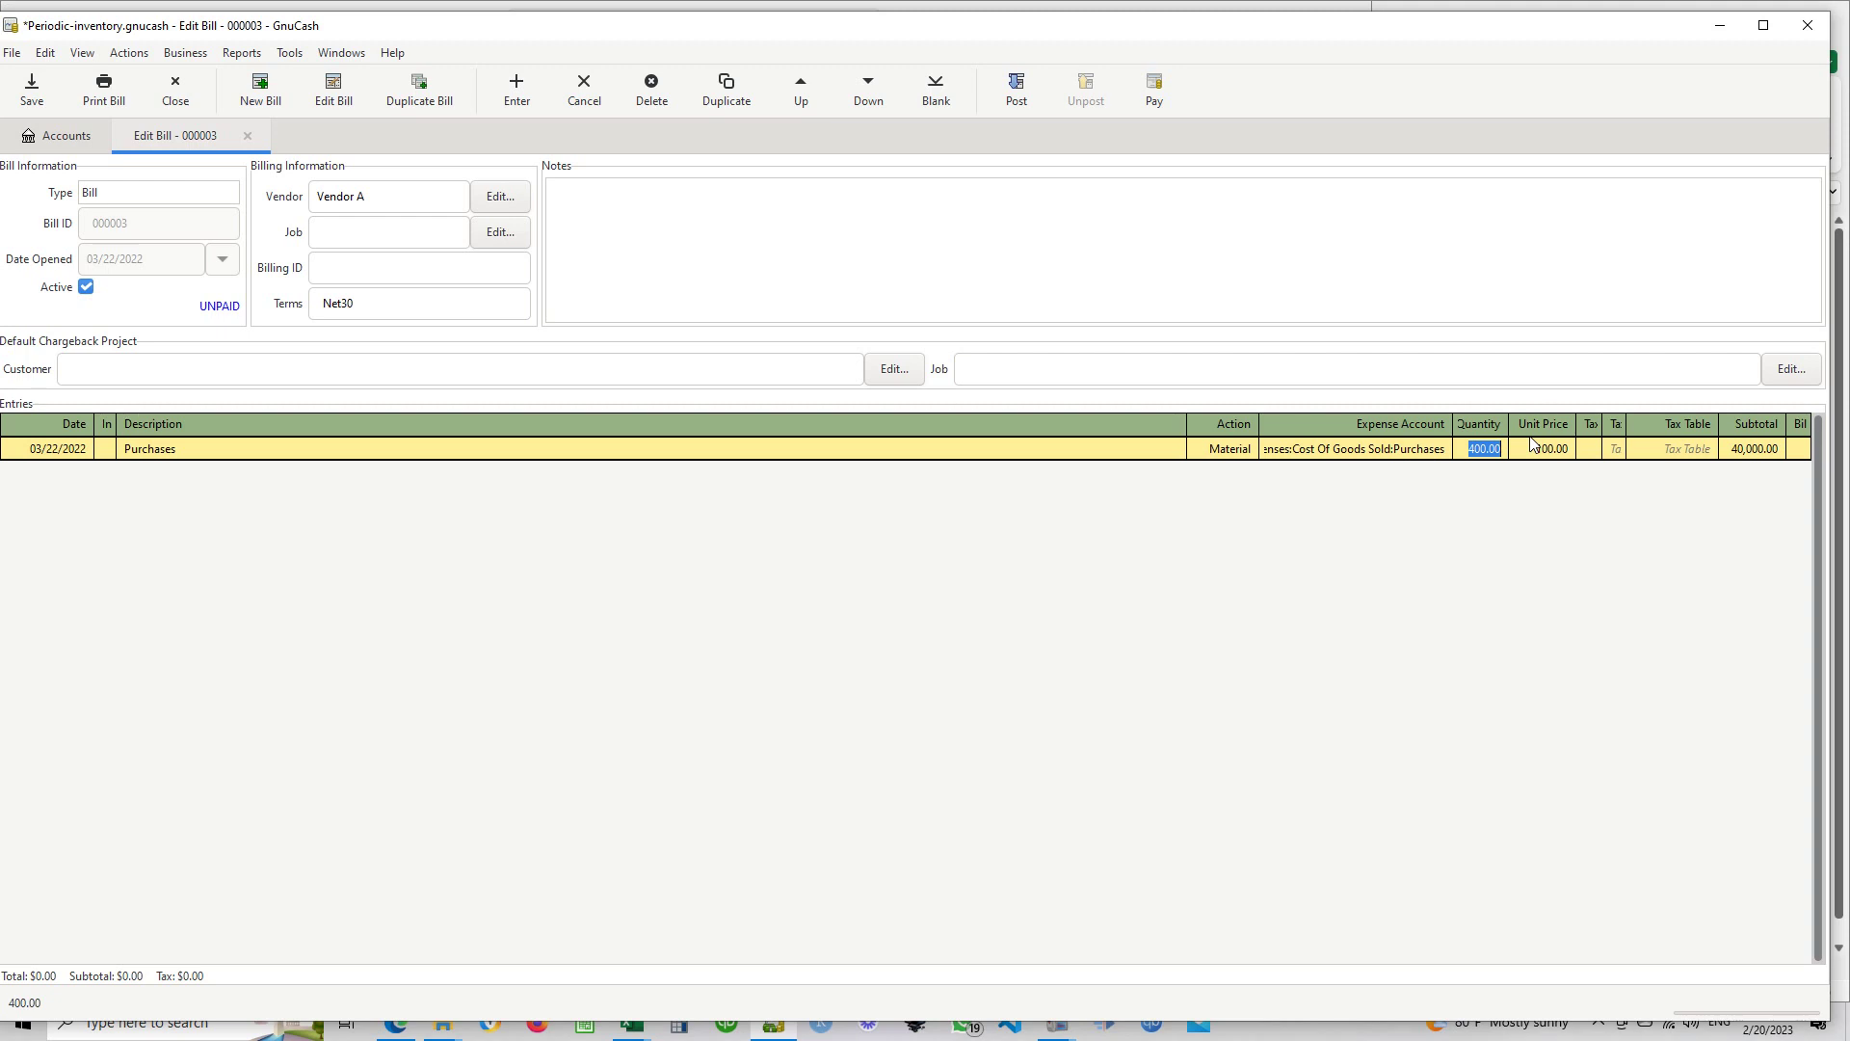
type("200")
key("Tab")
type("10")
key("Return")
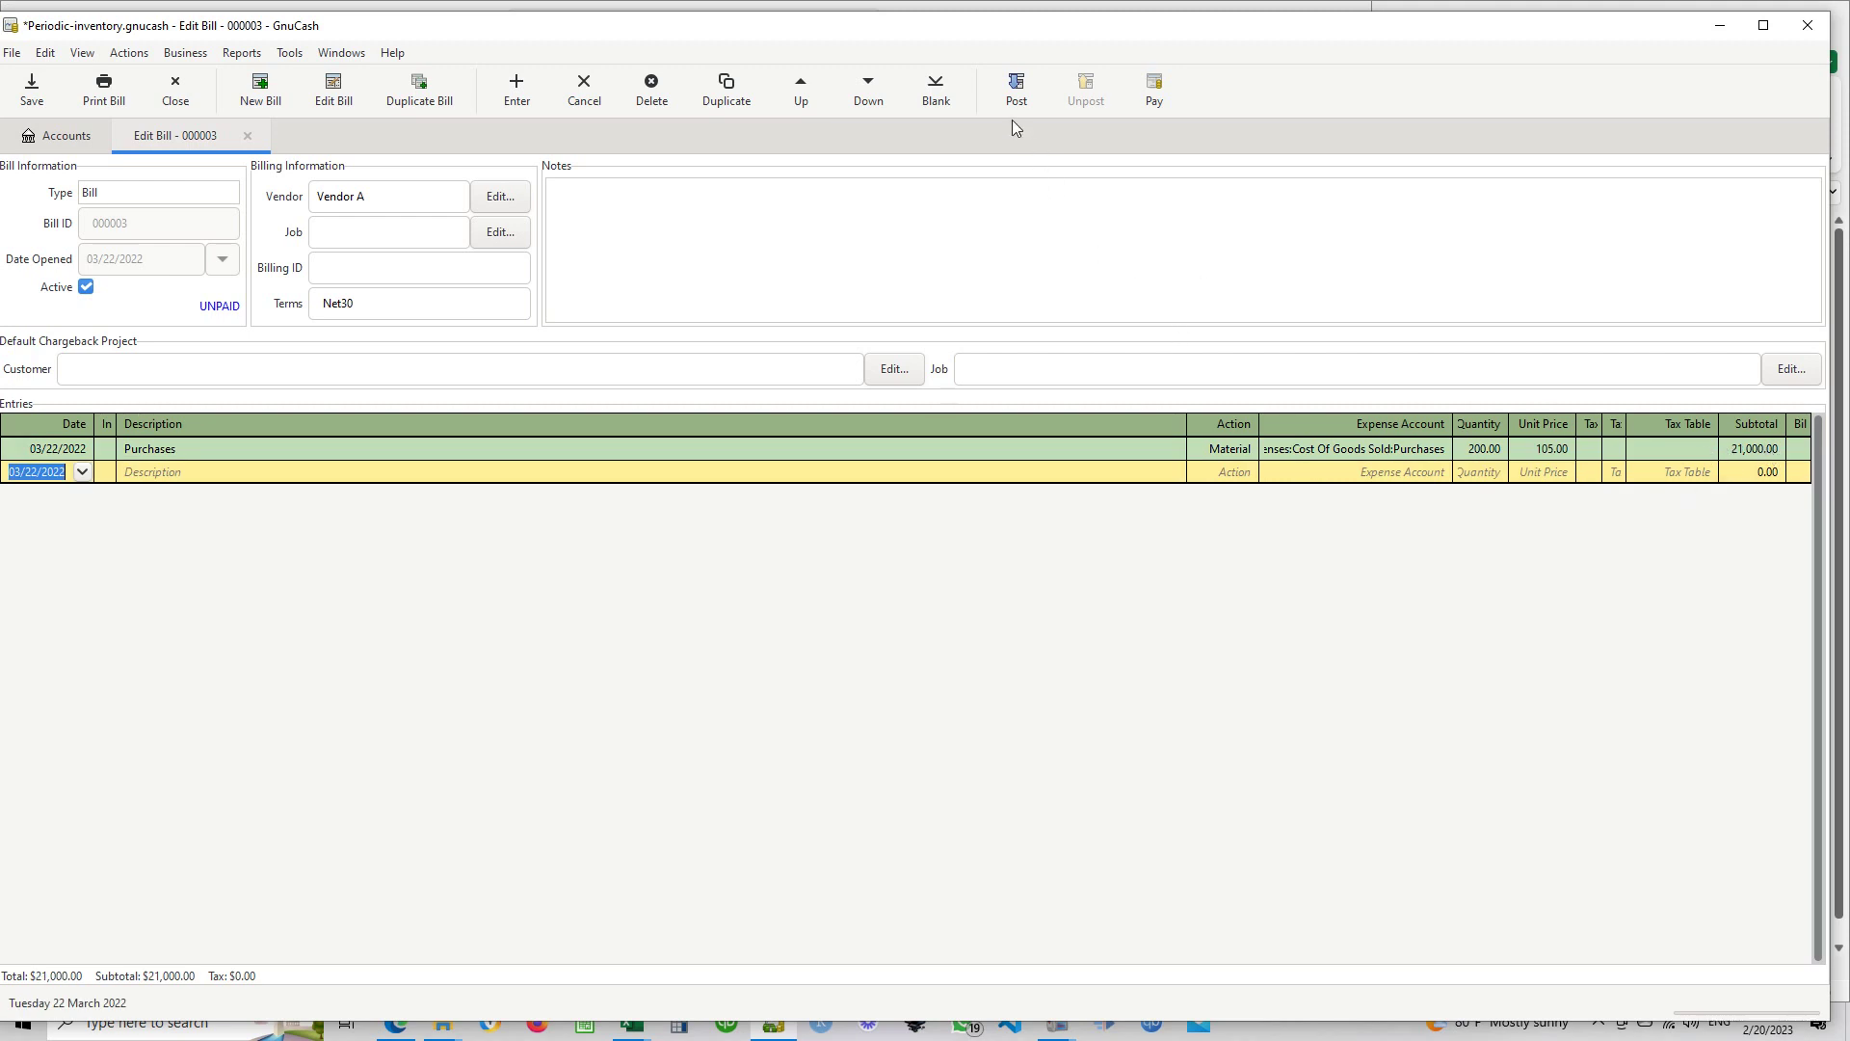
Post the bill to the Vendor A account with post date 03/22/2022 and minimize GnuCash
left_click(1016, 89)
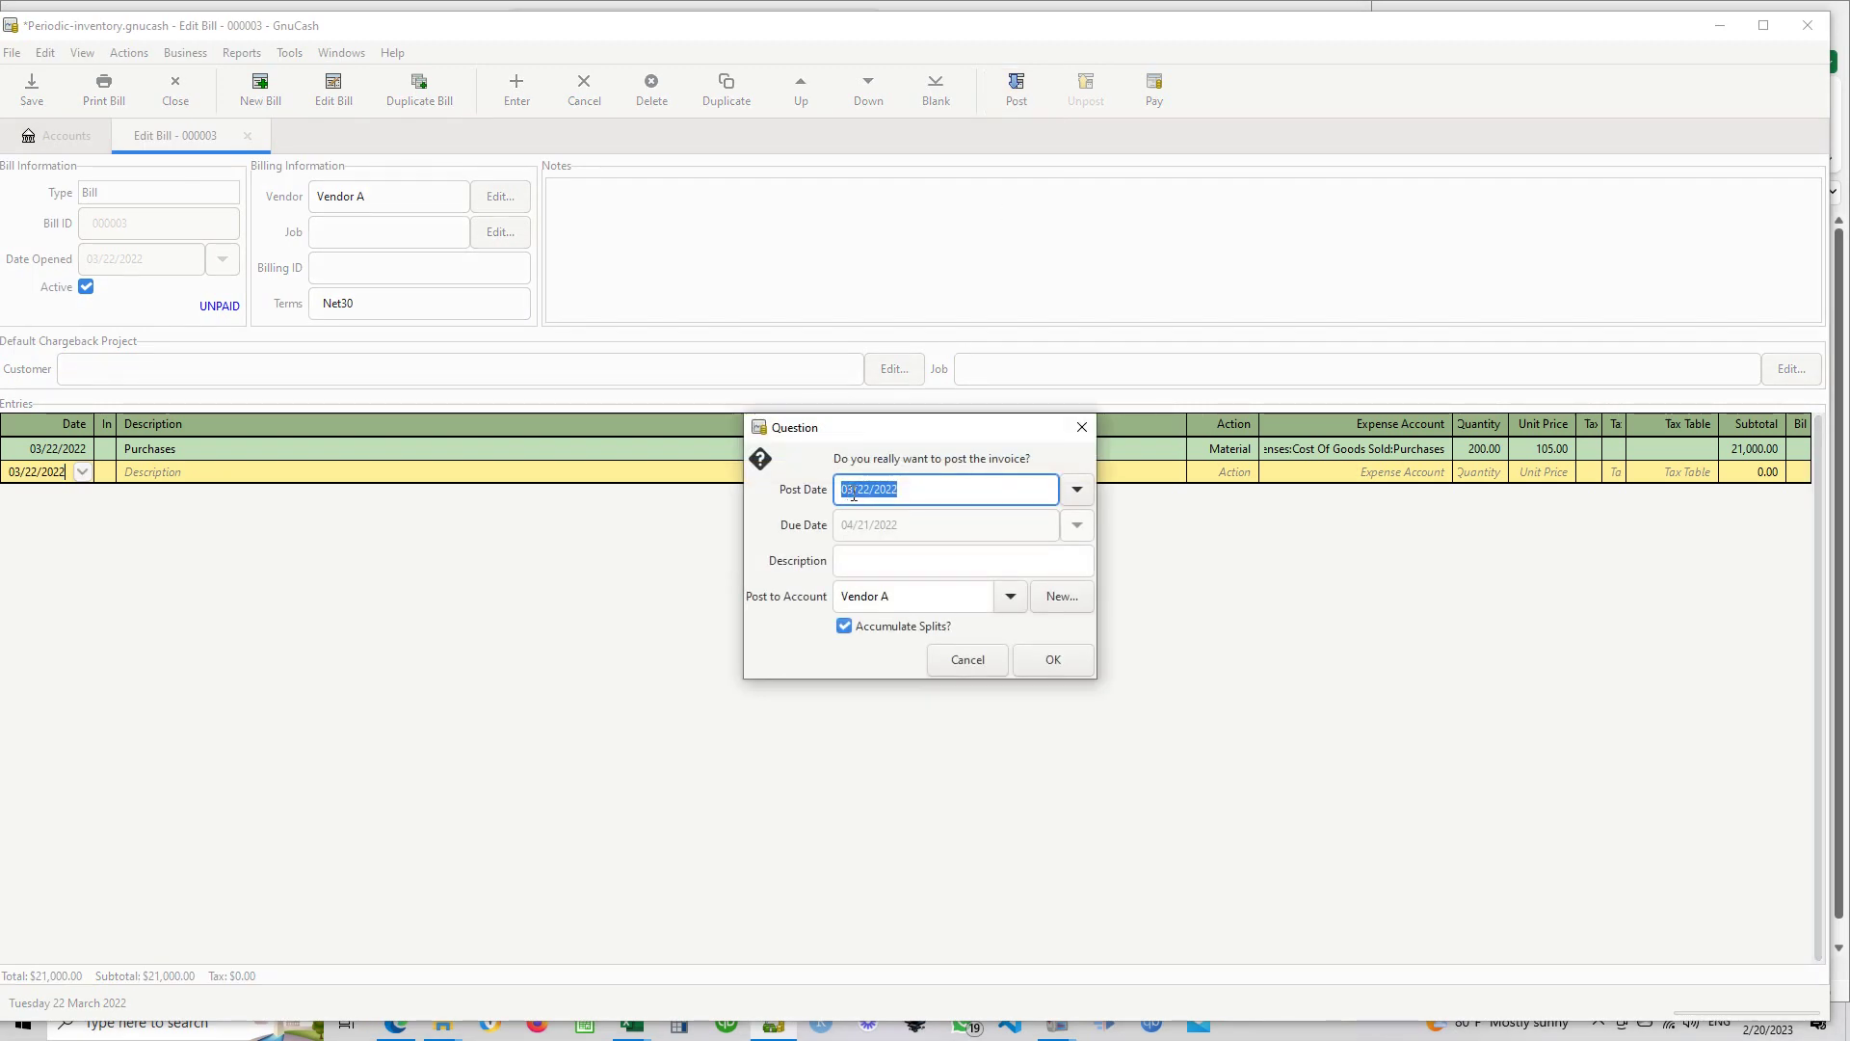
left_click(1044, 661)
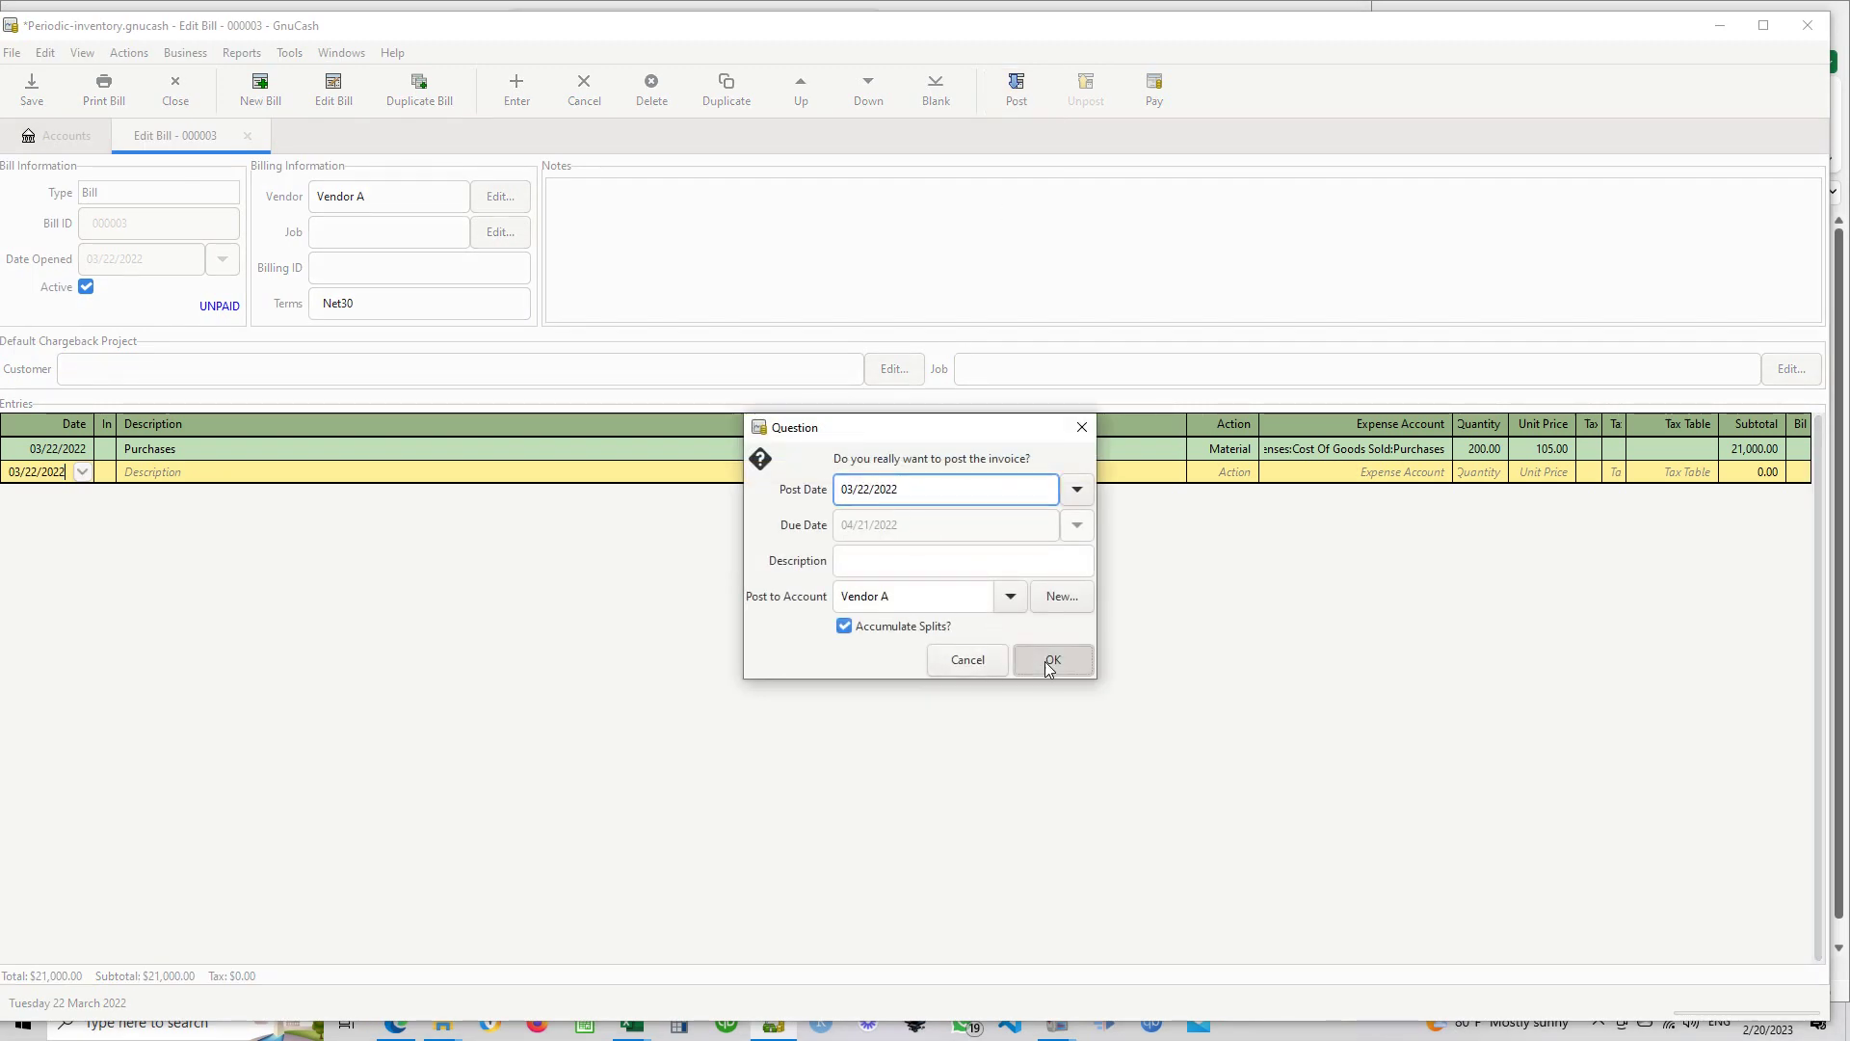
left_click(1720, 25)
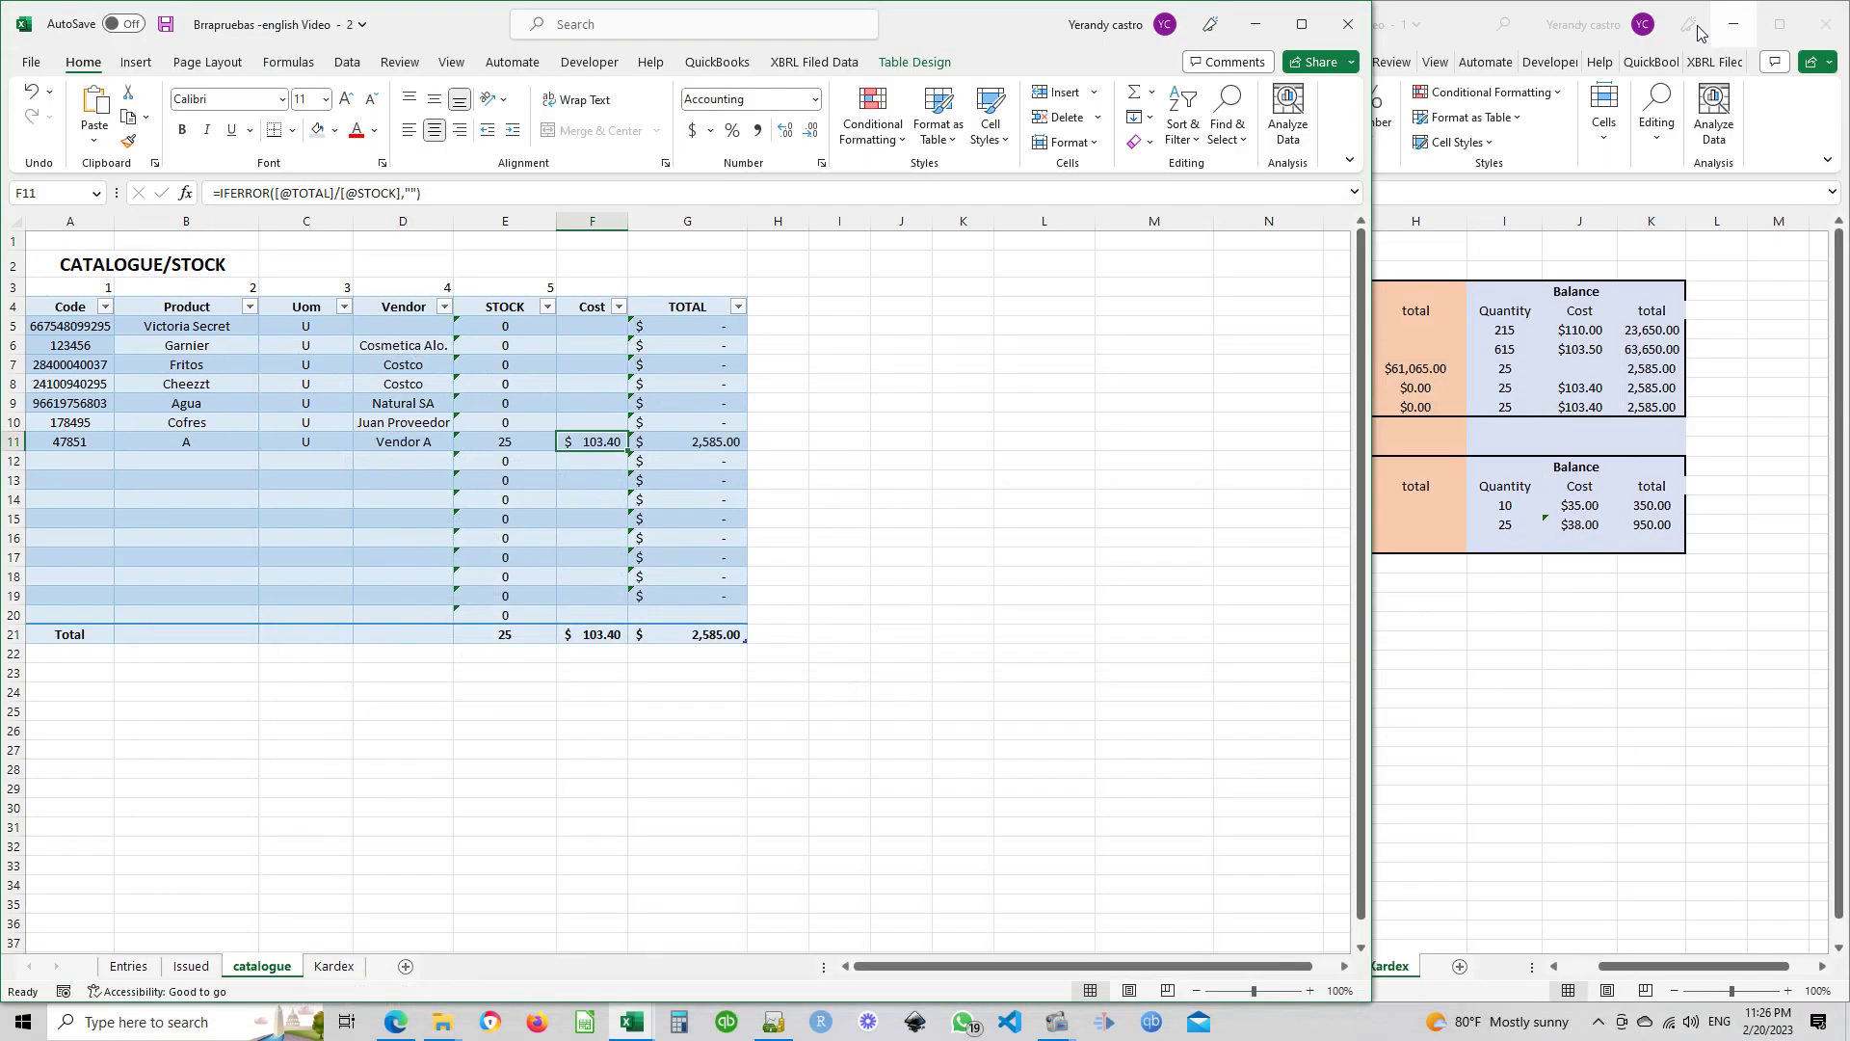
In the Excel Kardex sheet, add a 3/22/2022 row with the concept Purchases to product A's stock card
left_click(1500, 655)
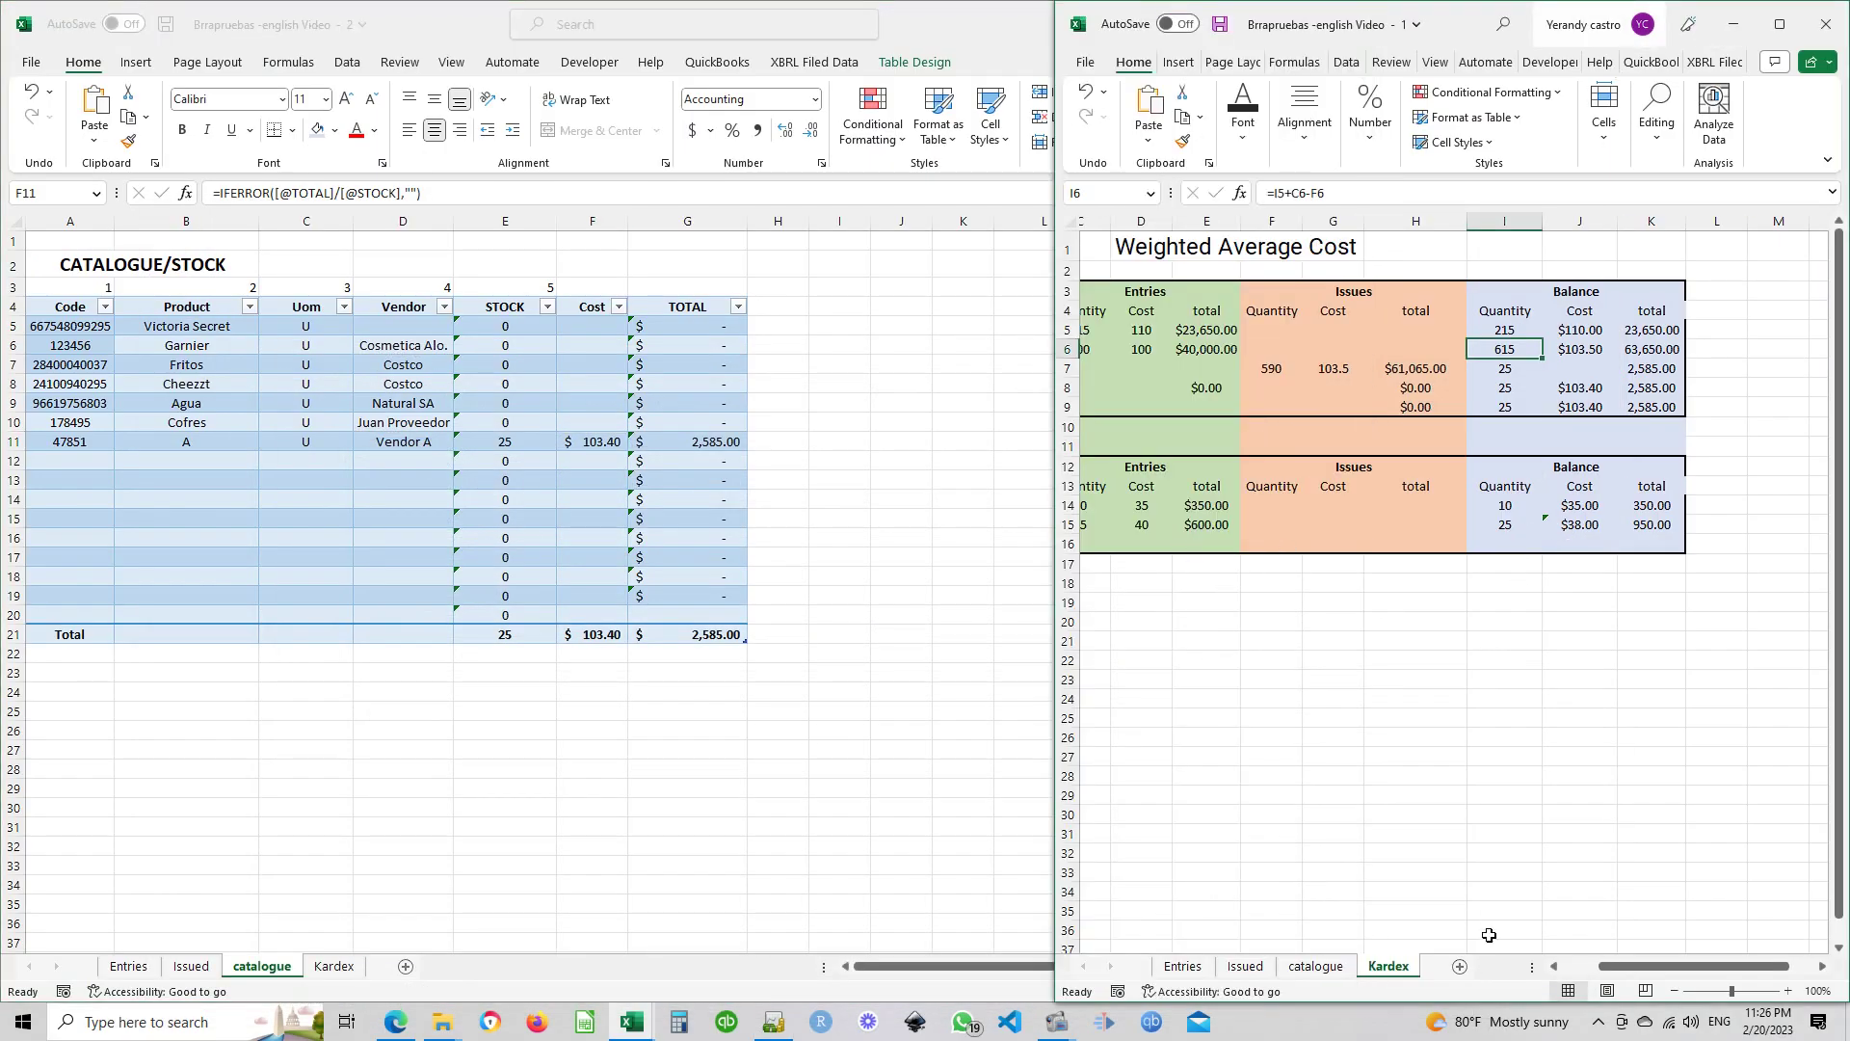
left_click_drag(1600, 966, 1542, 973)
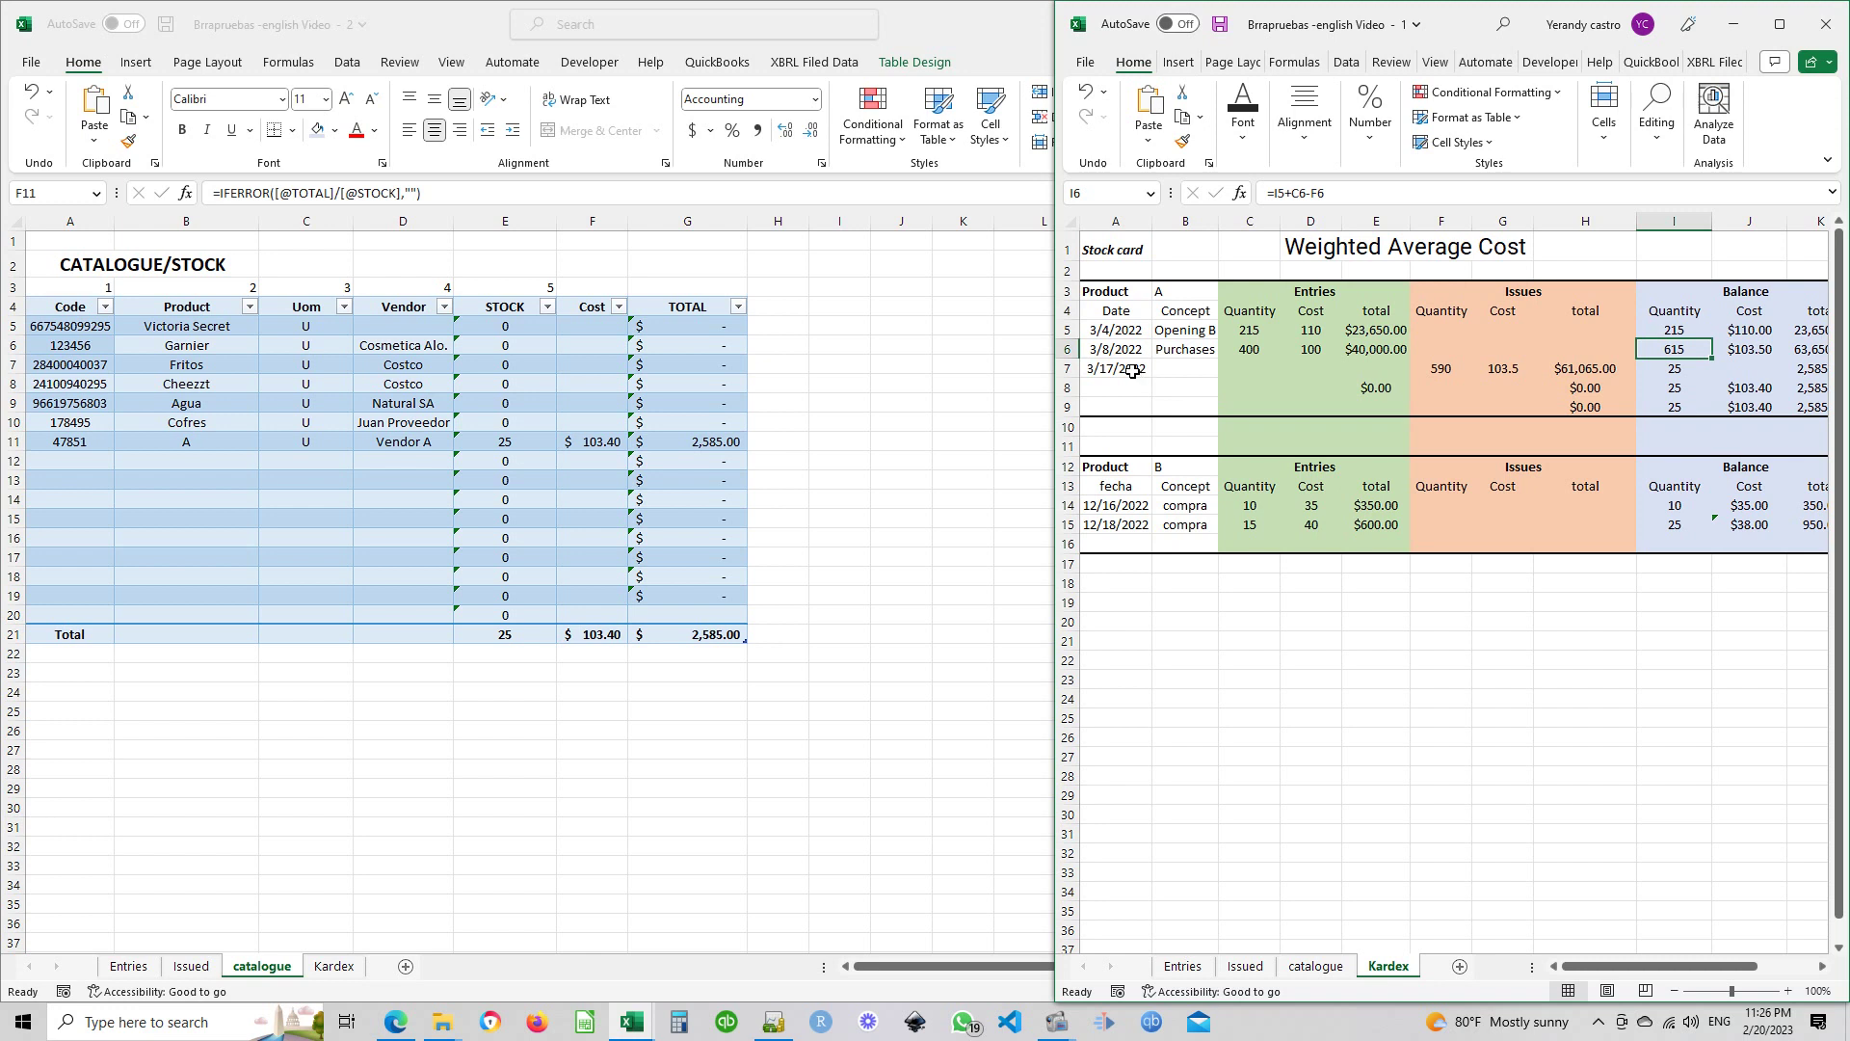
left_click(1193, 351)
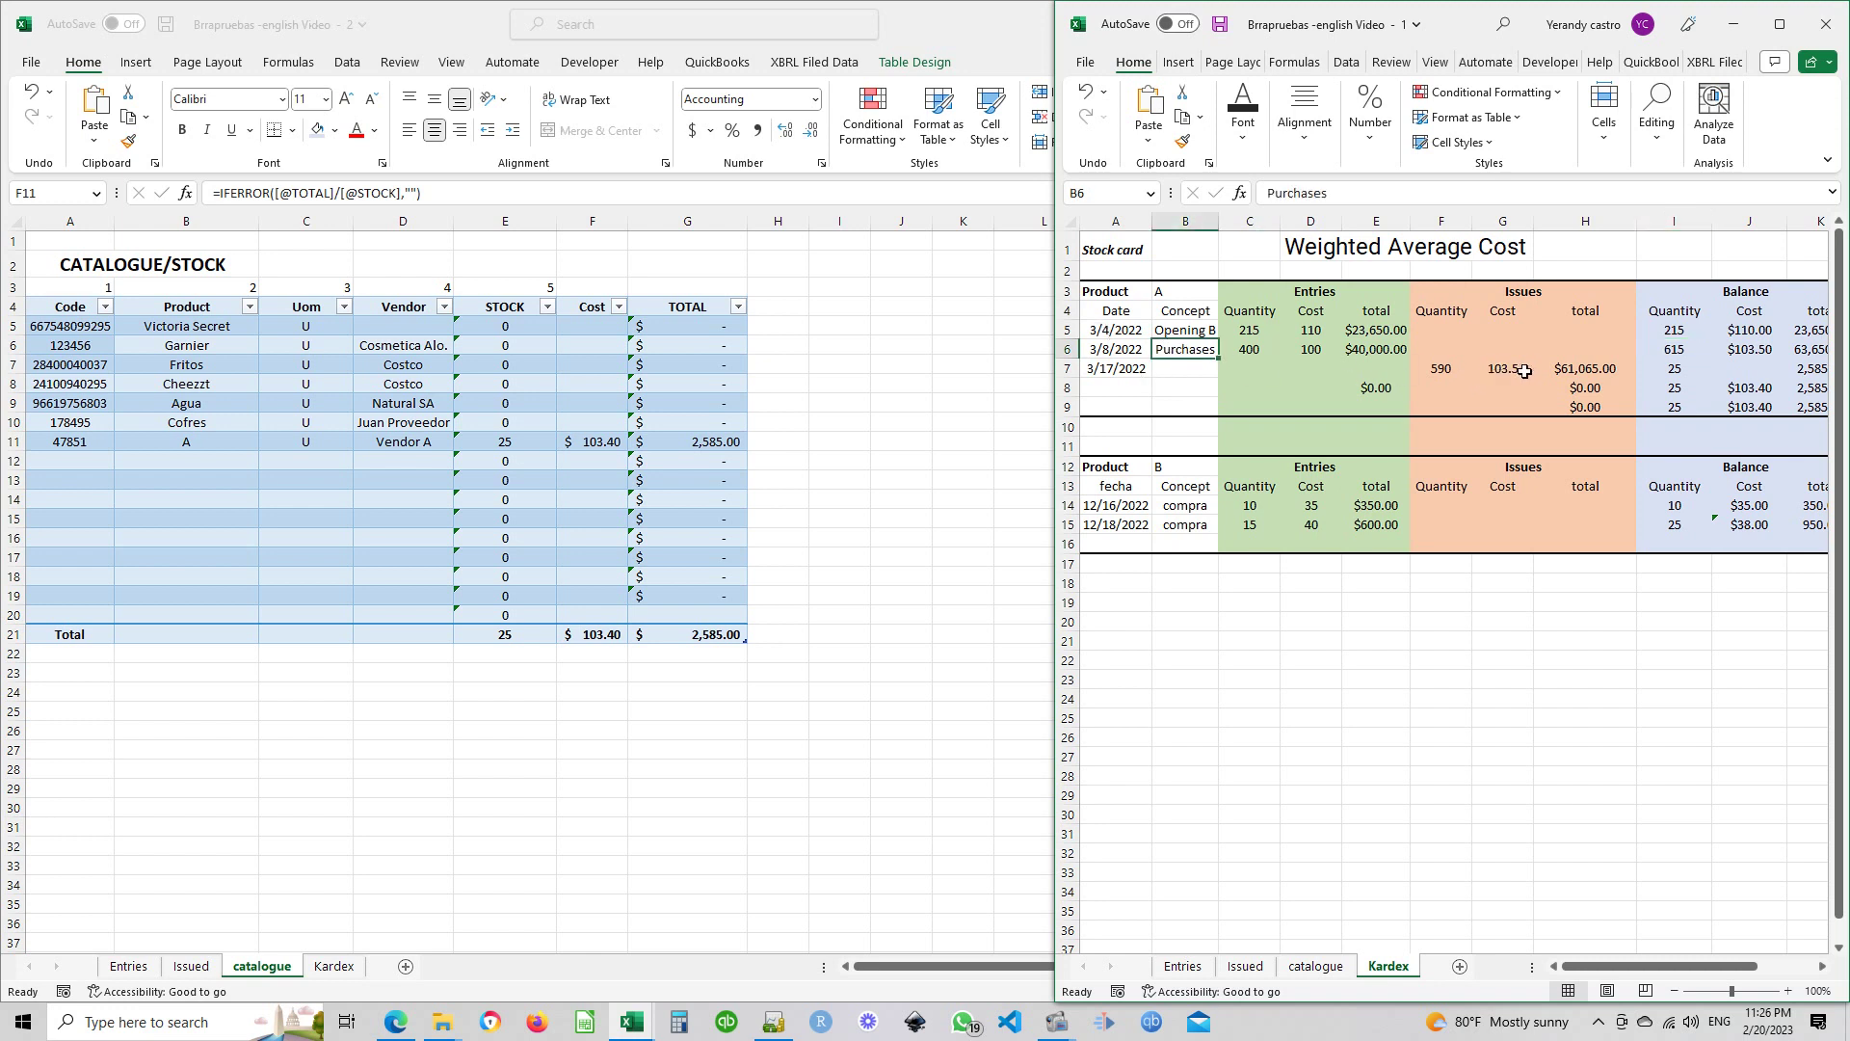
left_click(1449, 369)
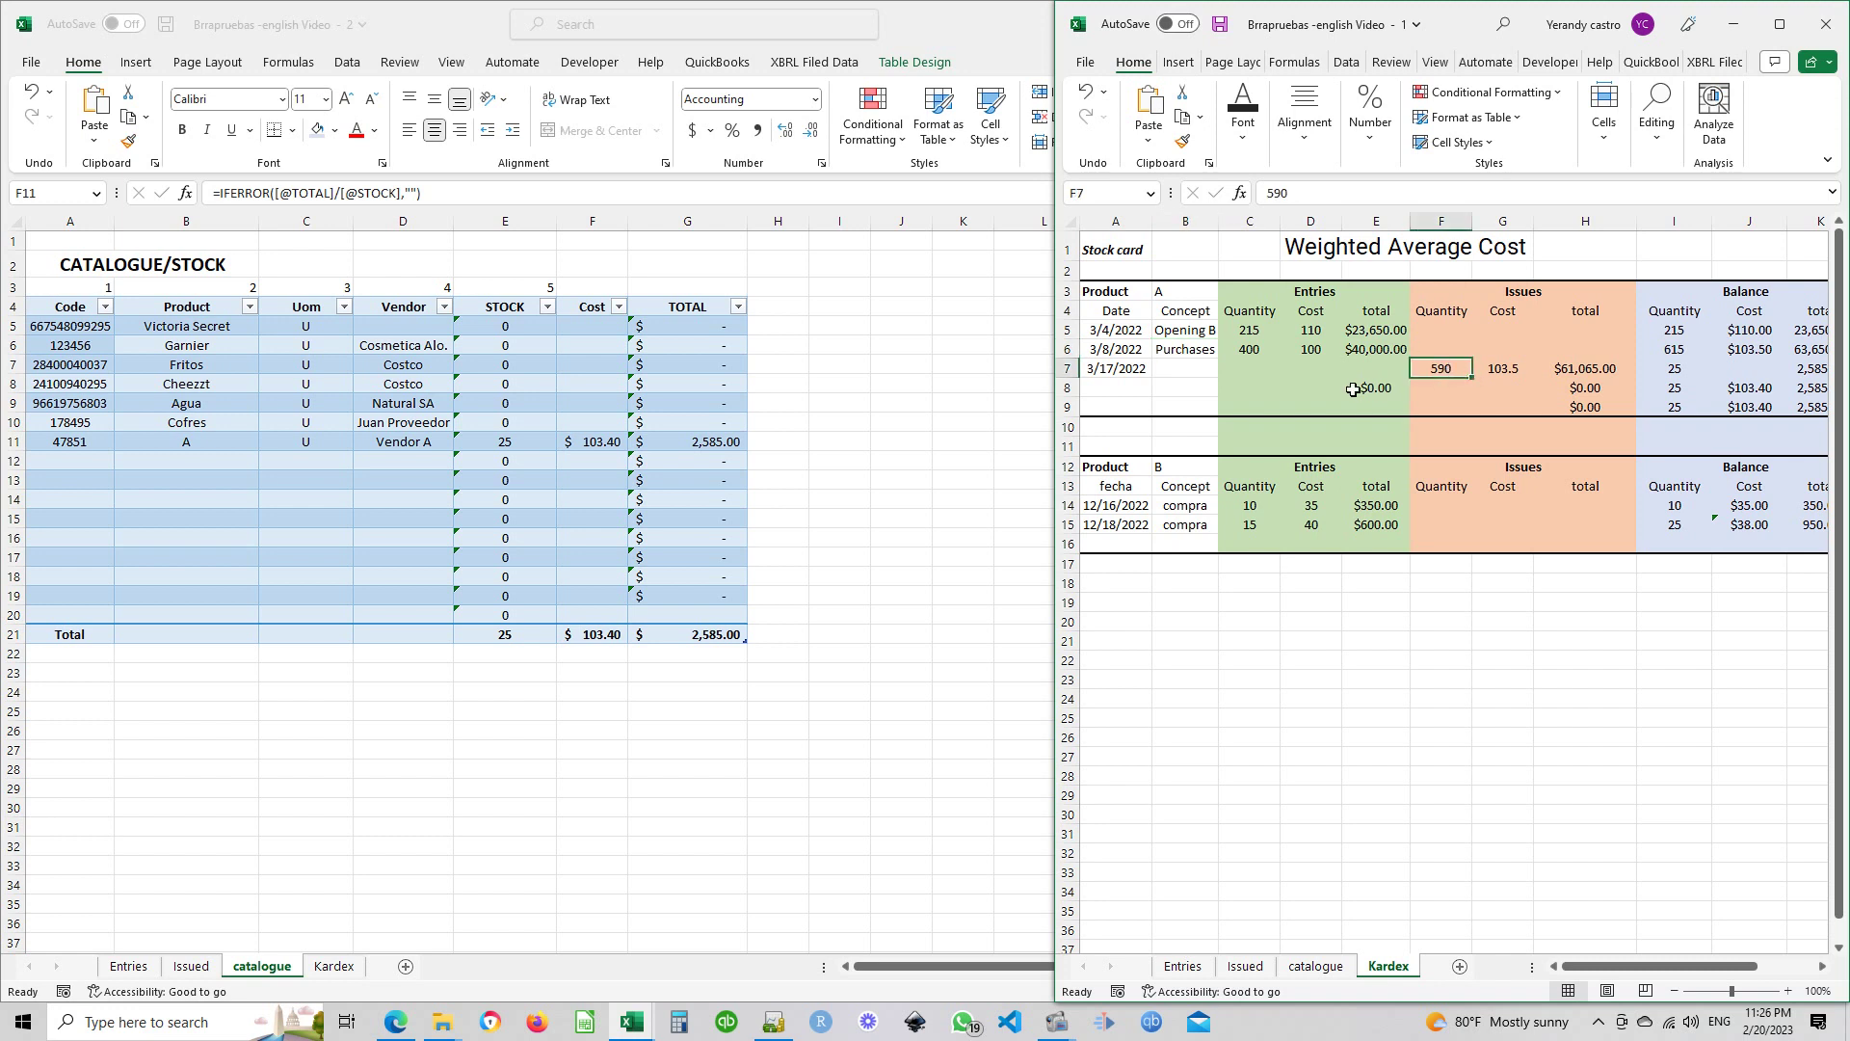
left_click(1135, 387)
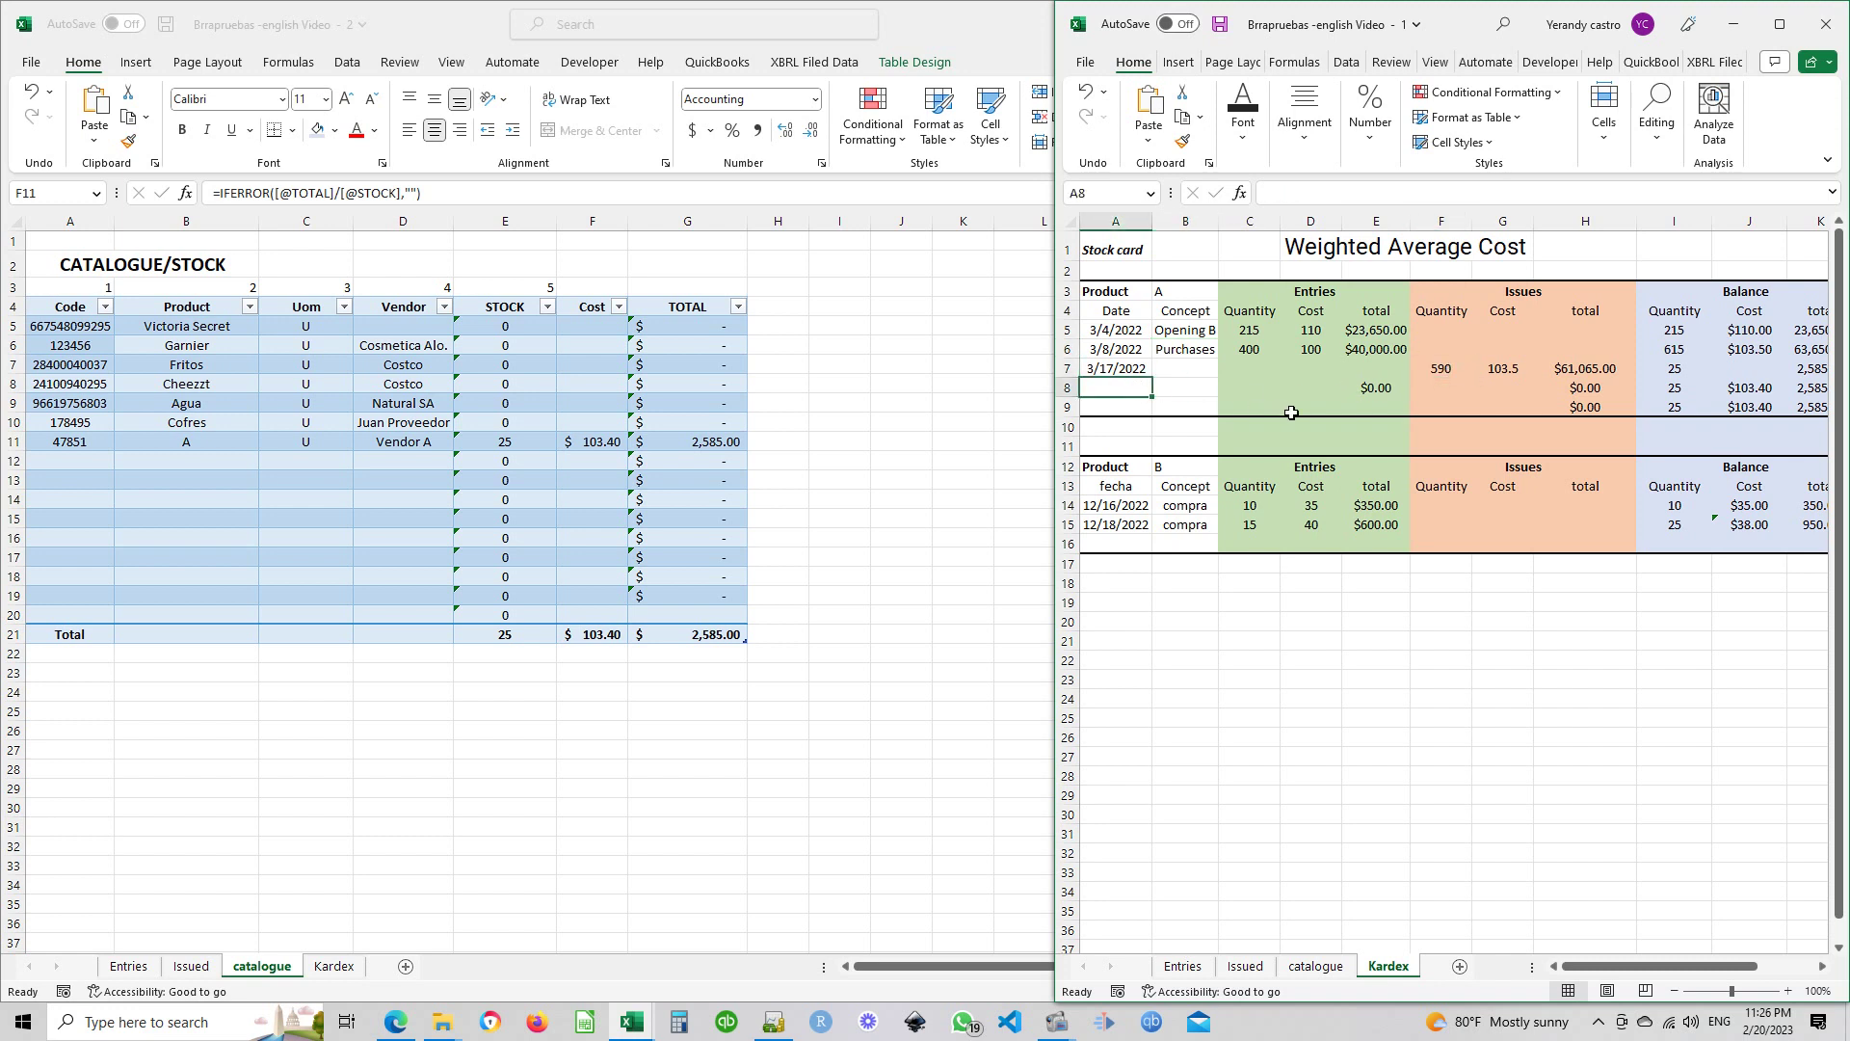
type("3/22")
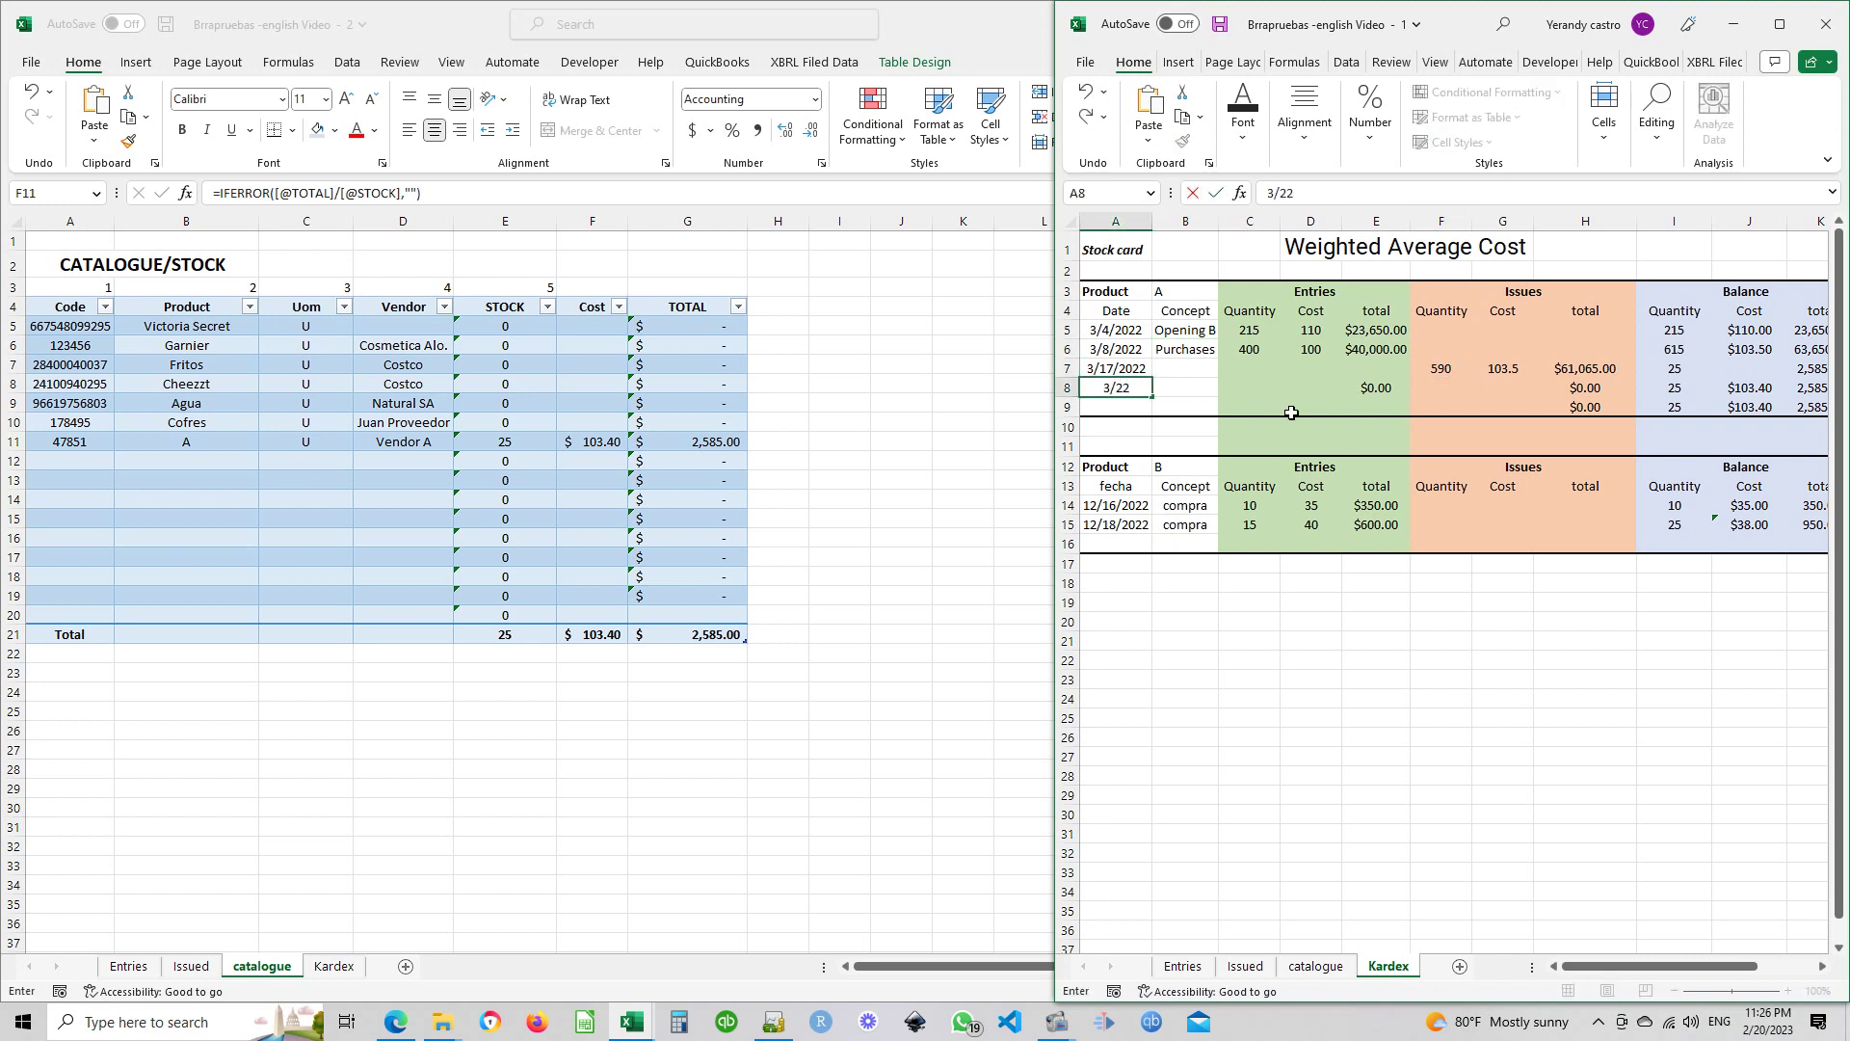
type("/2022")
key("Tab")
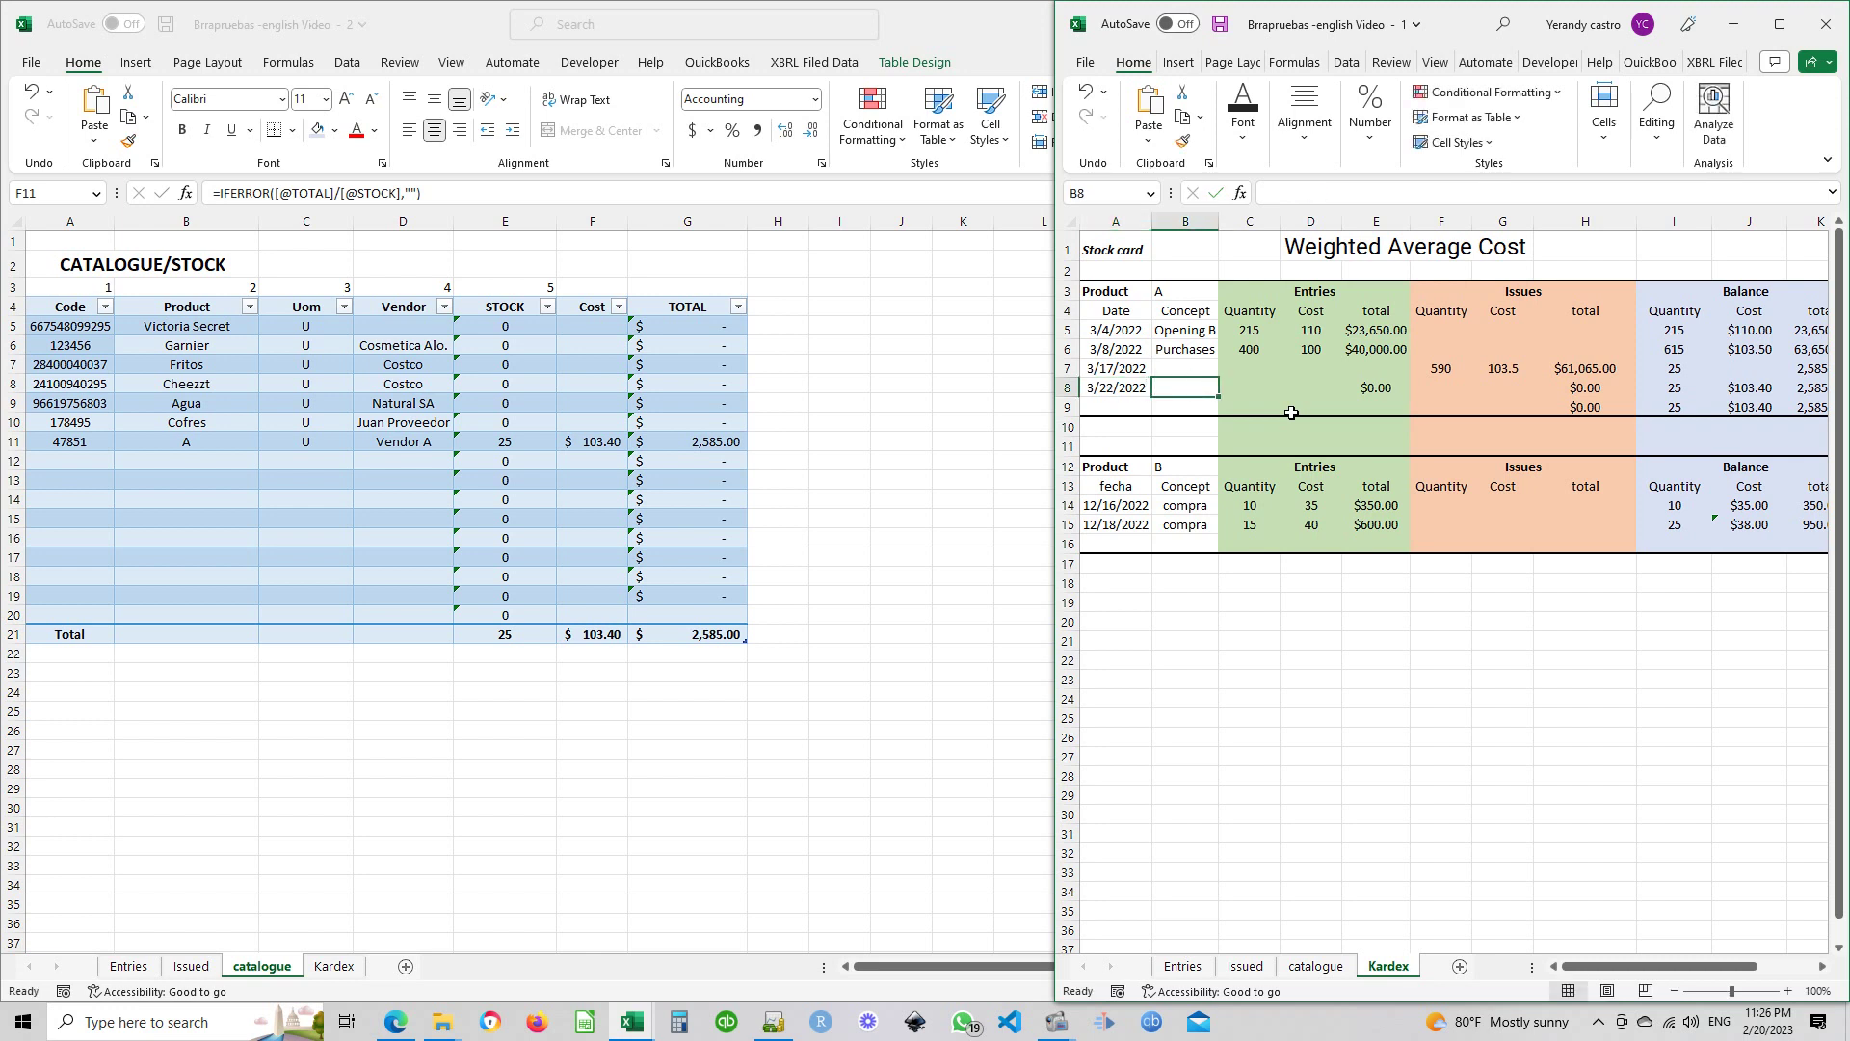
type("Purchases")
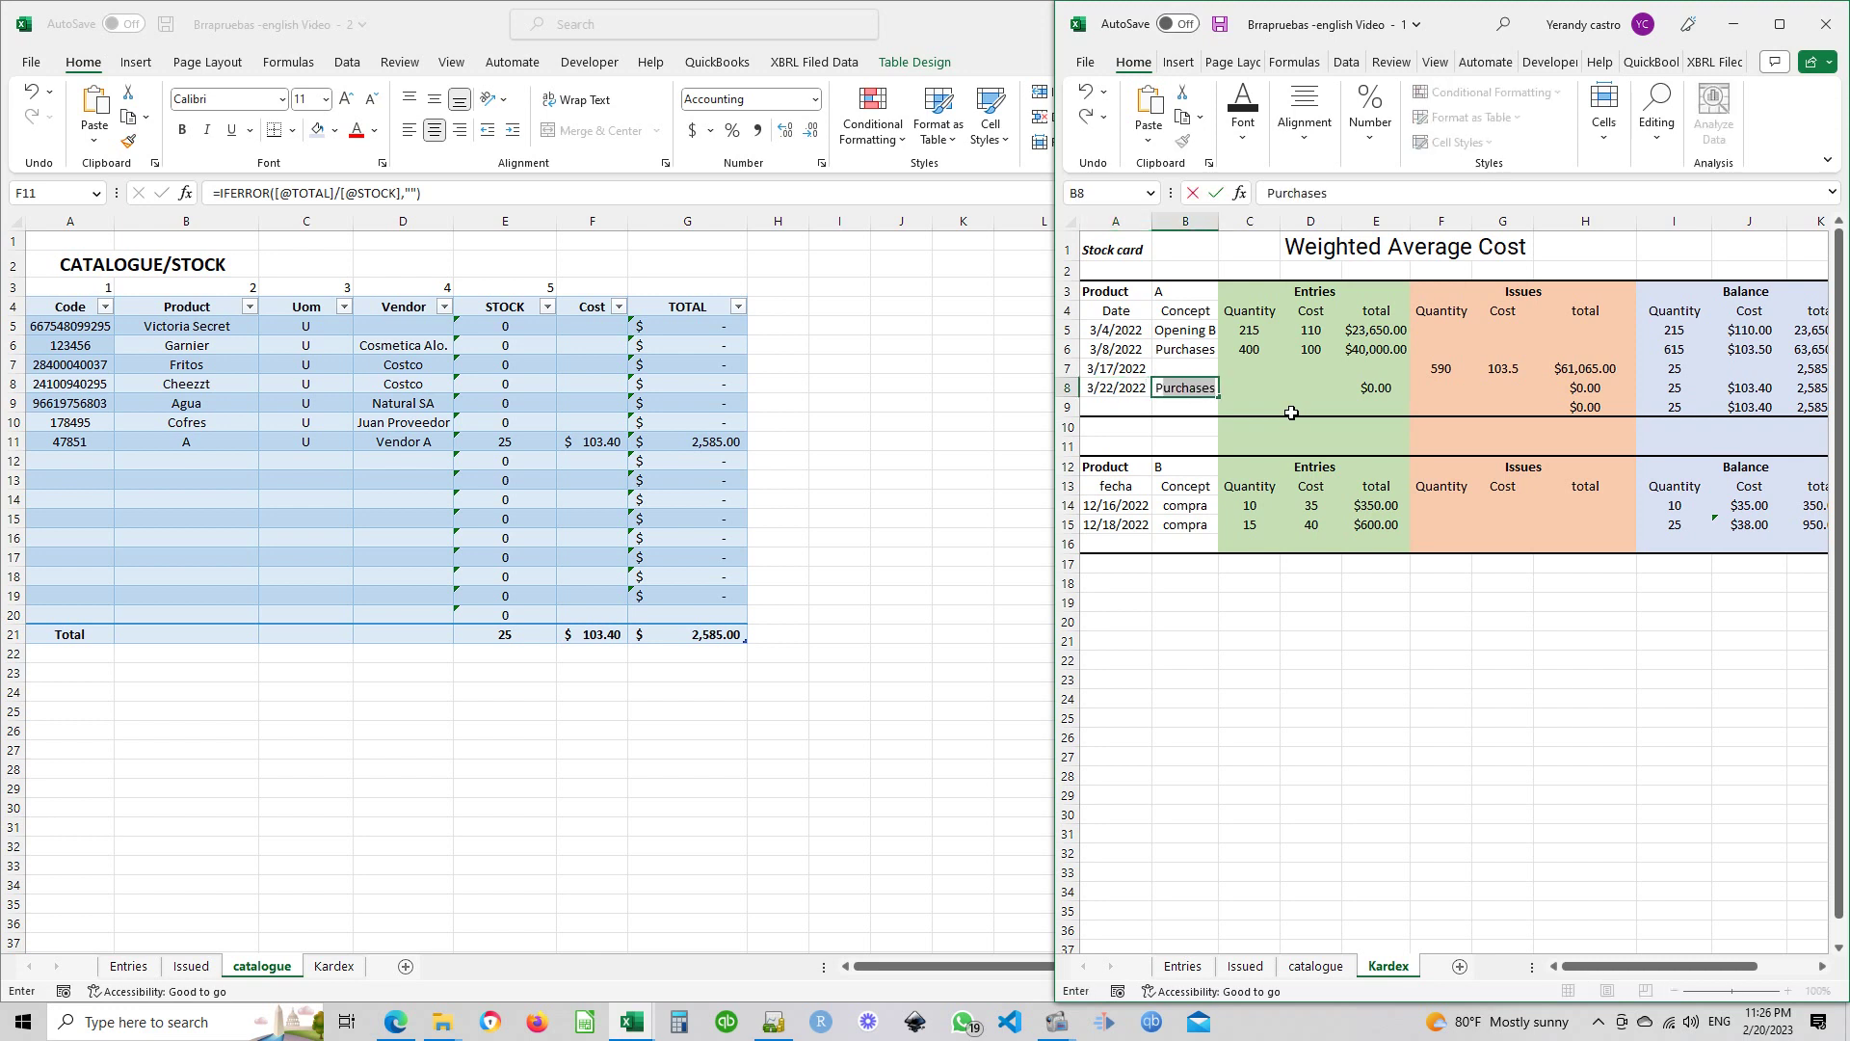
Set the concept of the 3/17/2022 movement on product A's stock card to Sale
left_click(1193, 369)
type("Sa")
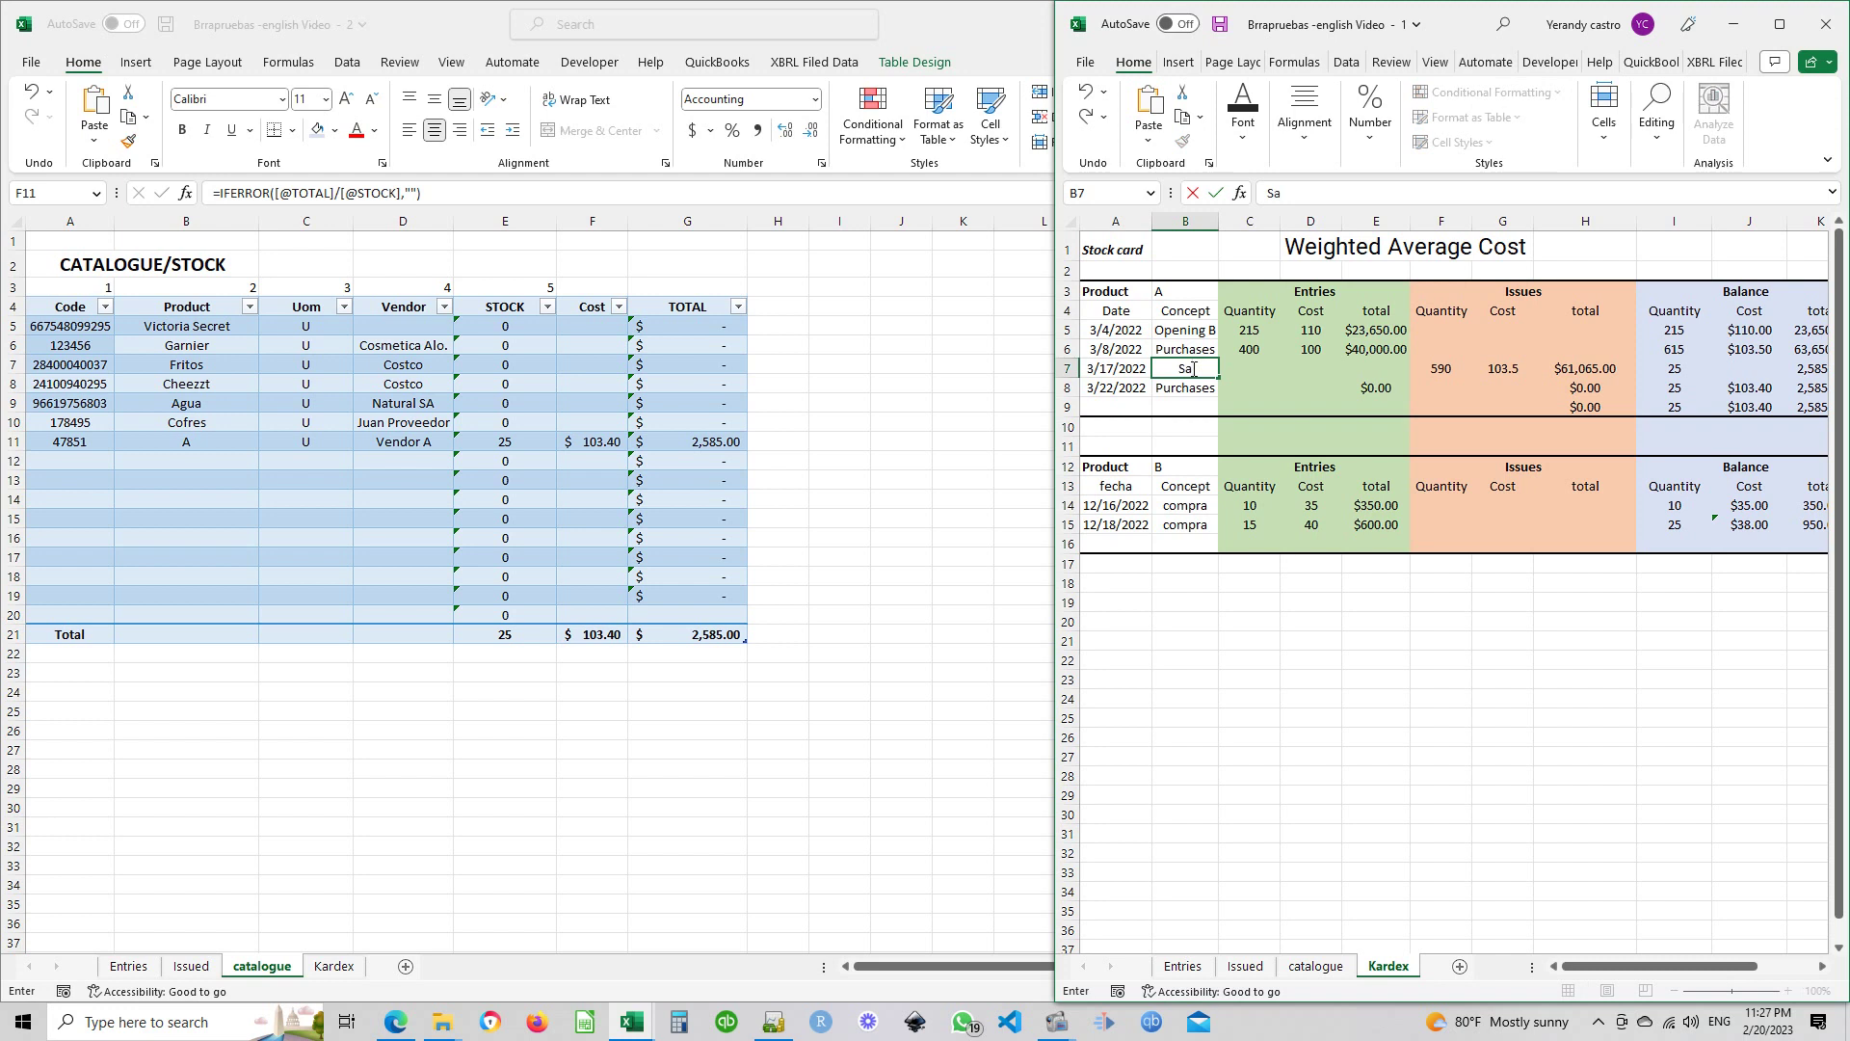
type("le")
On product A's stock card, enter a quantity of 200 and a cost of 105 under Entries for the 3/22/2022 purchase
left_click(1311, 390)
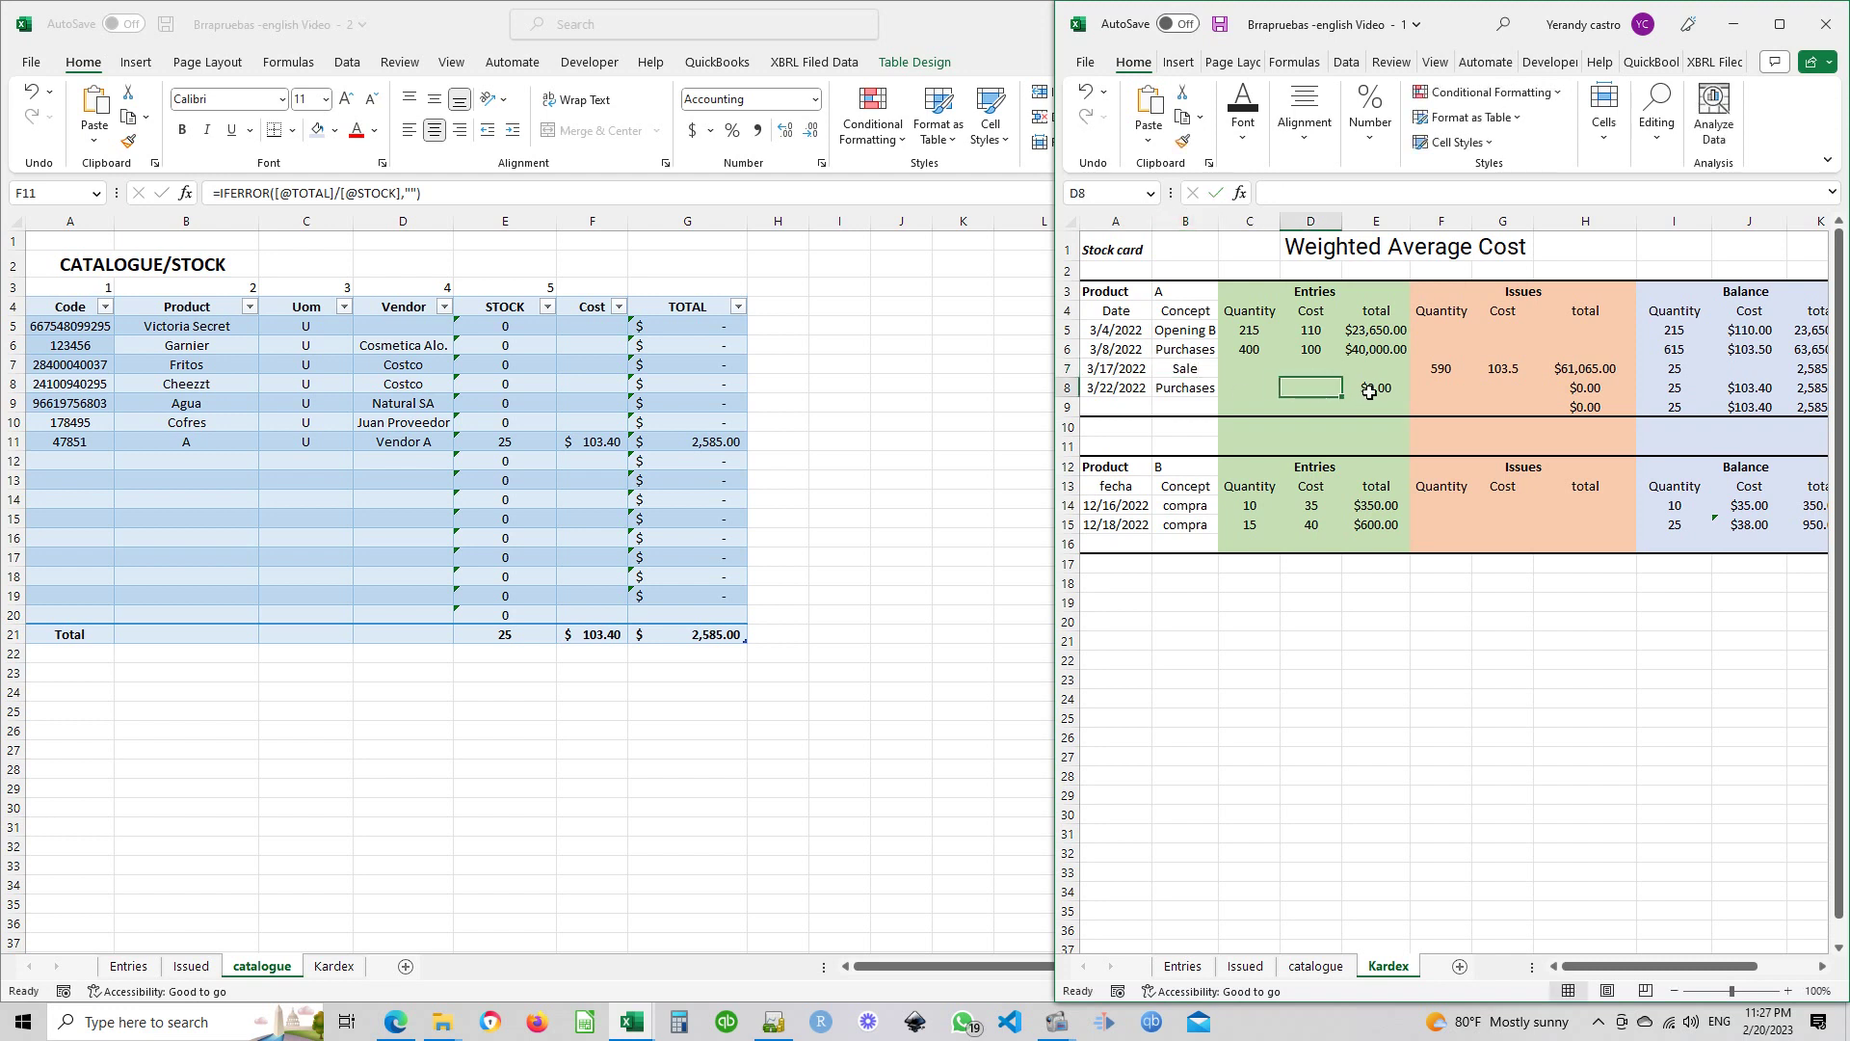
left_click(1256, 386)
type("200")
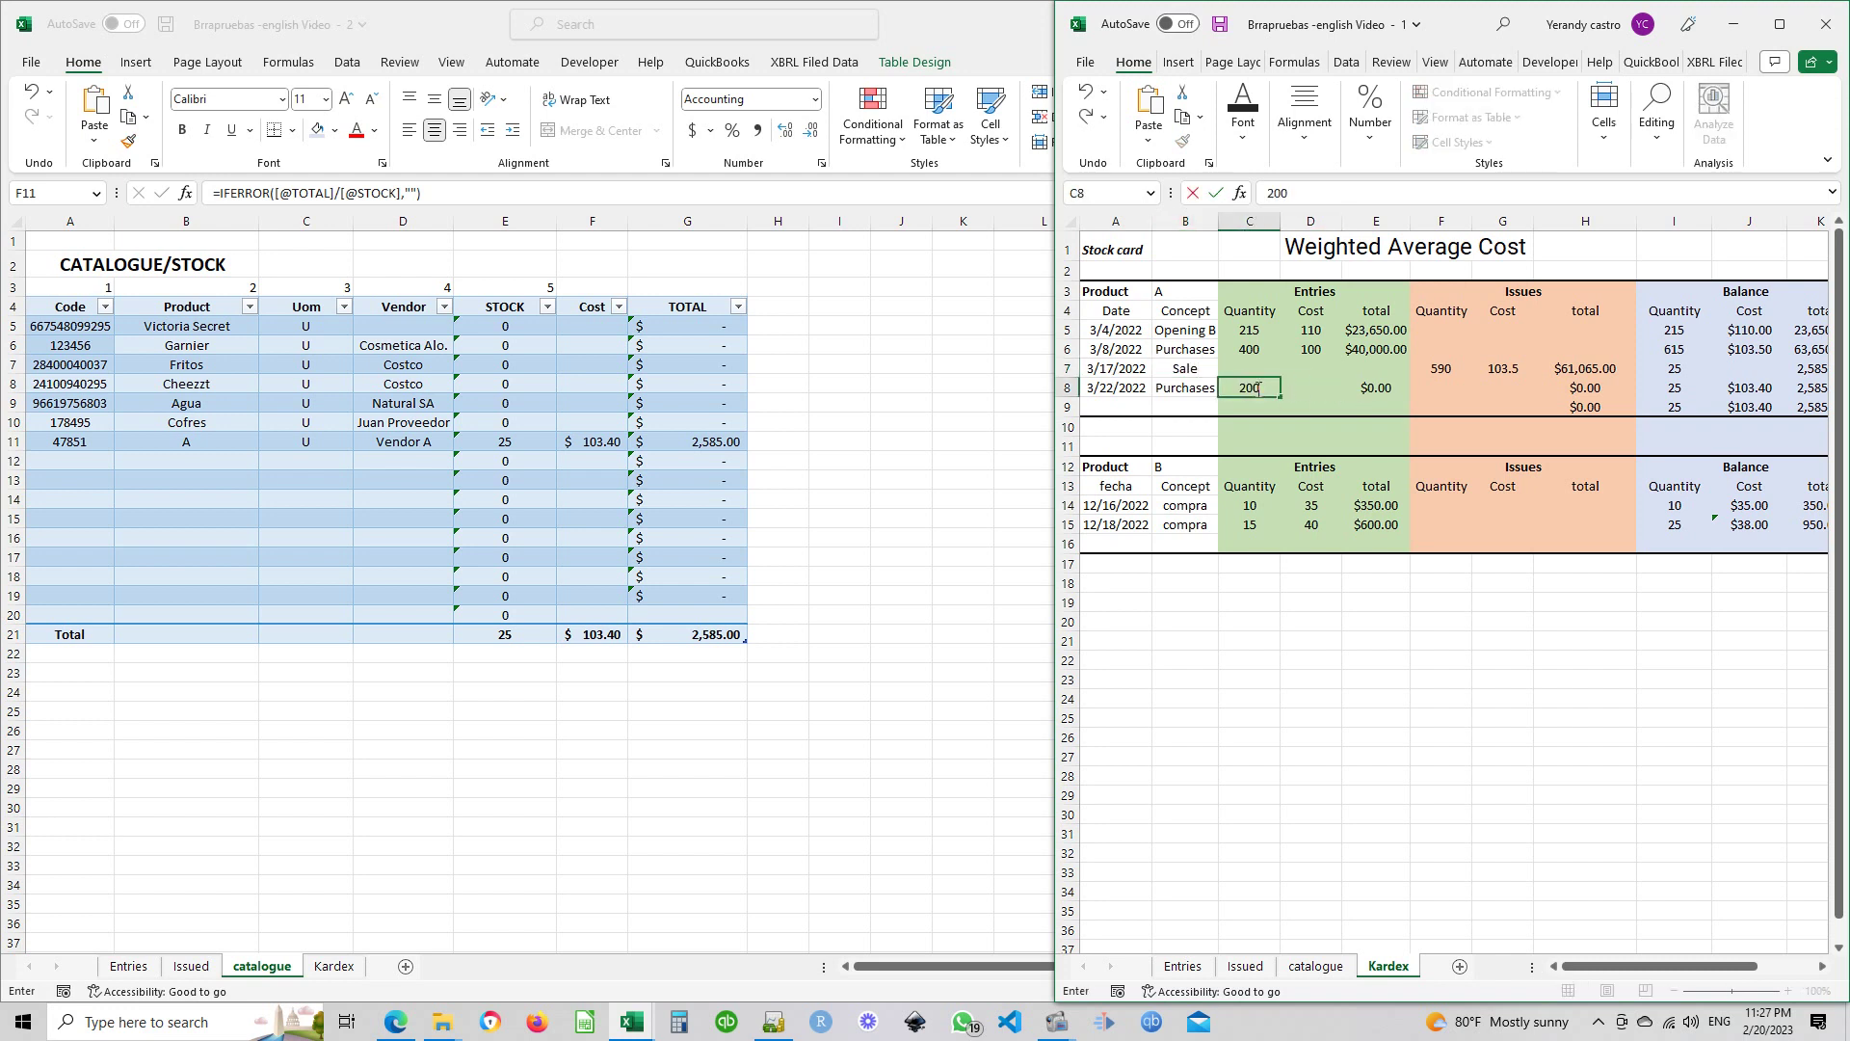
key("Tab")
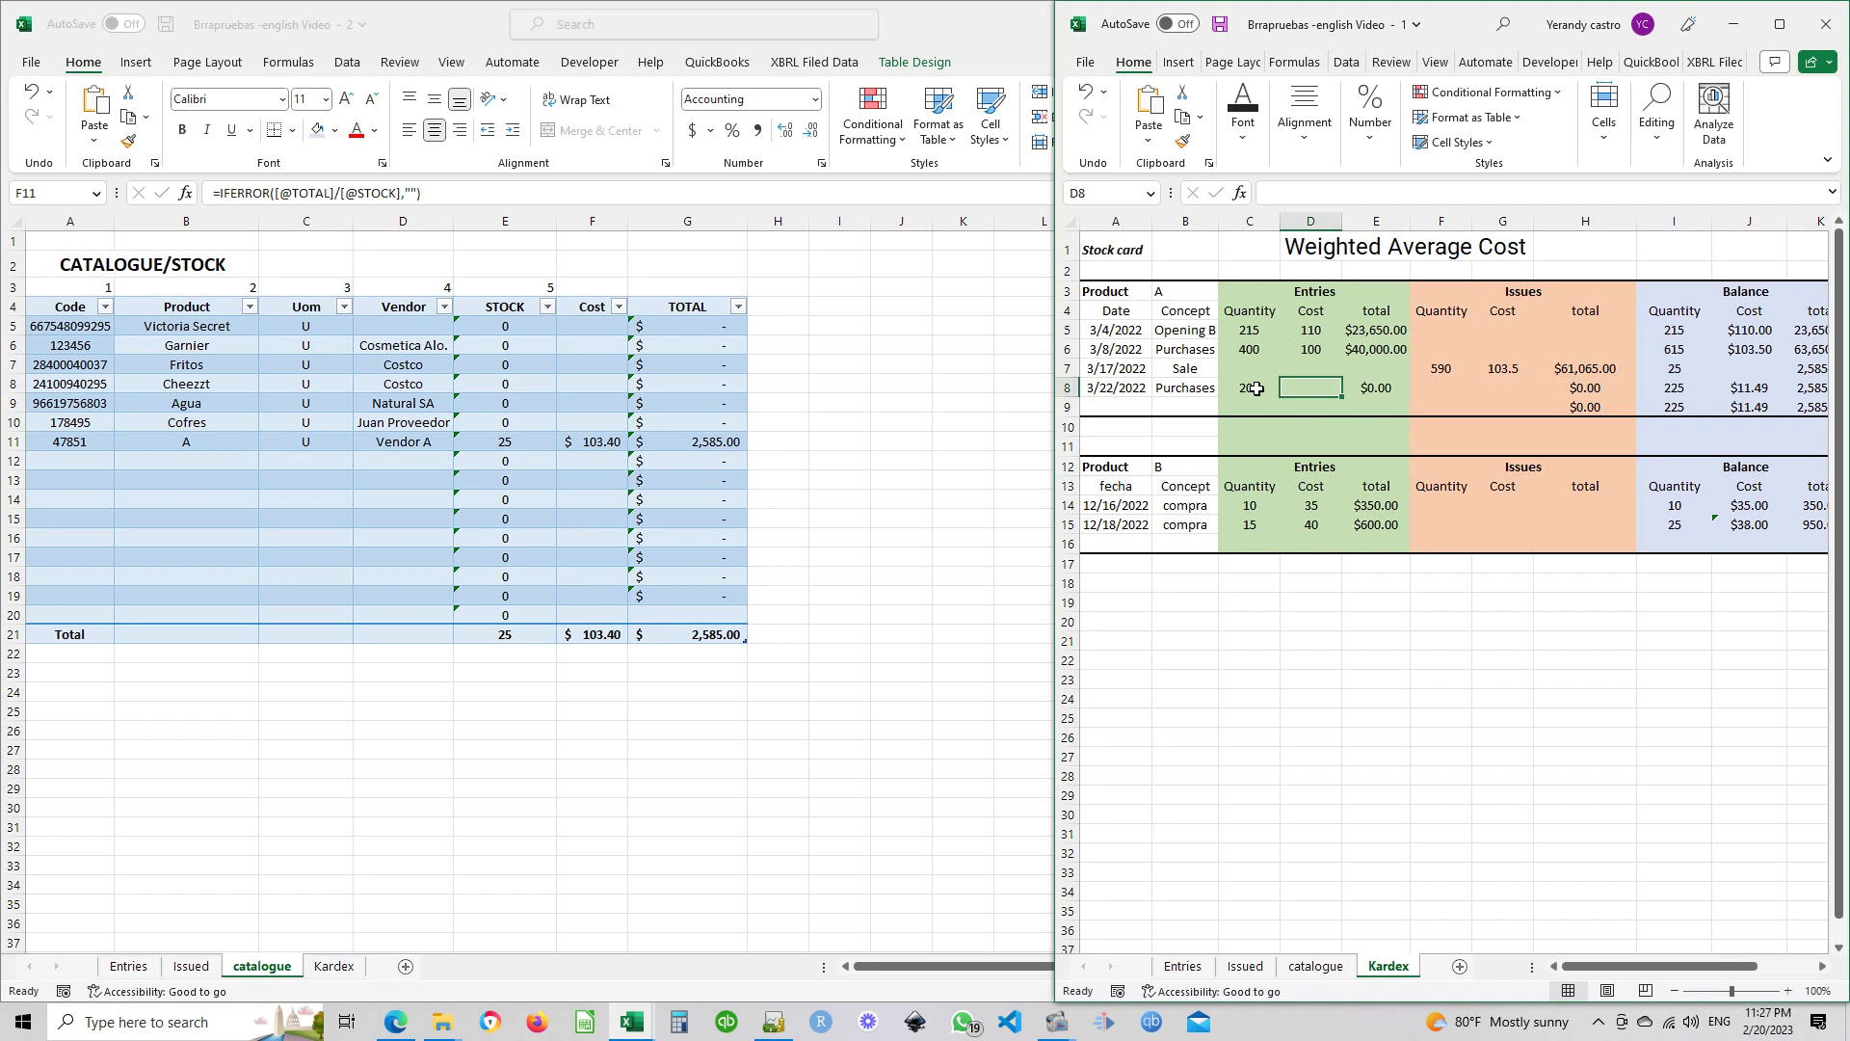
type("105")
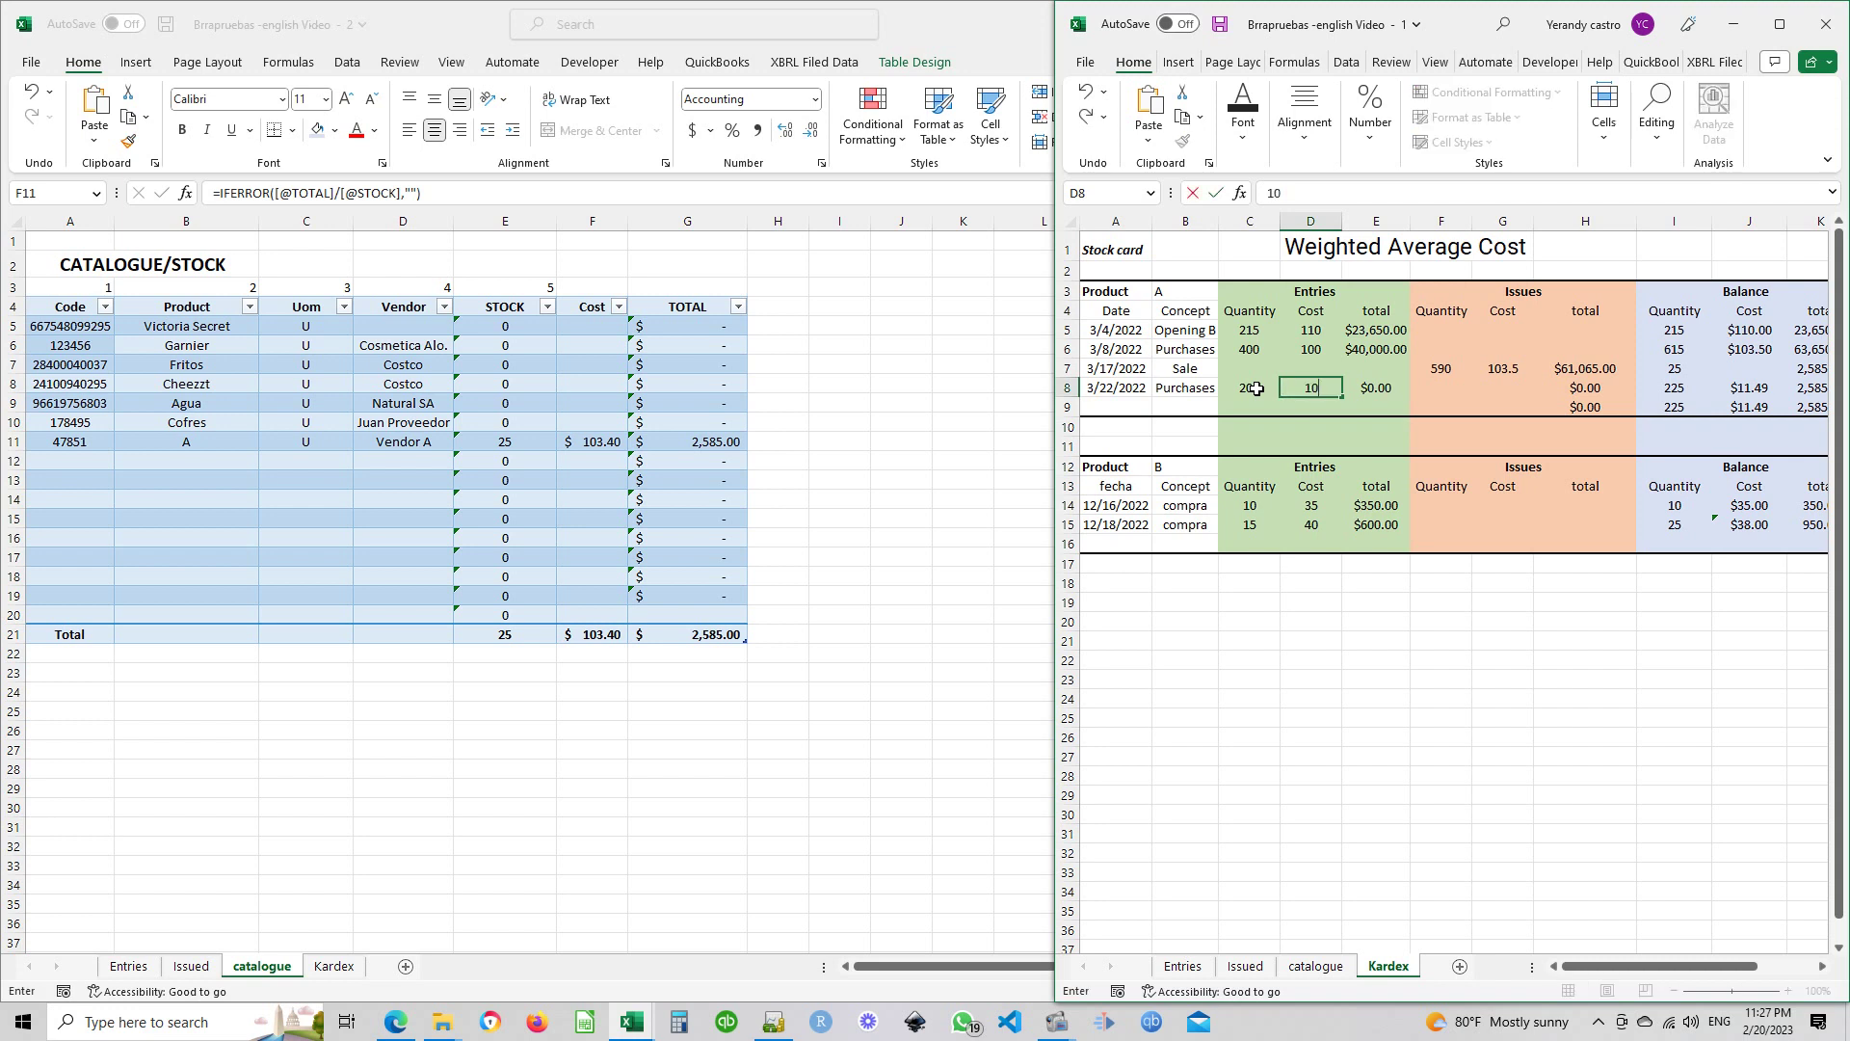
key("Tab")
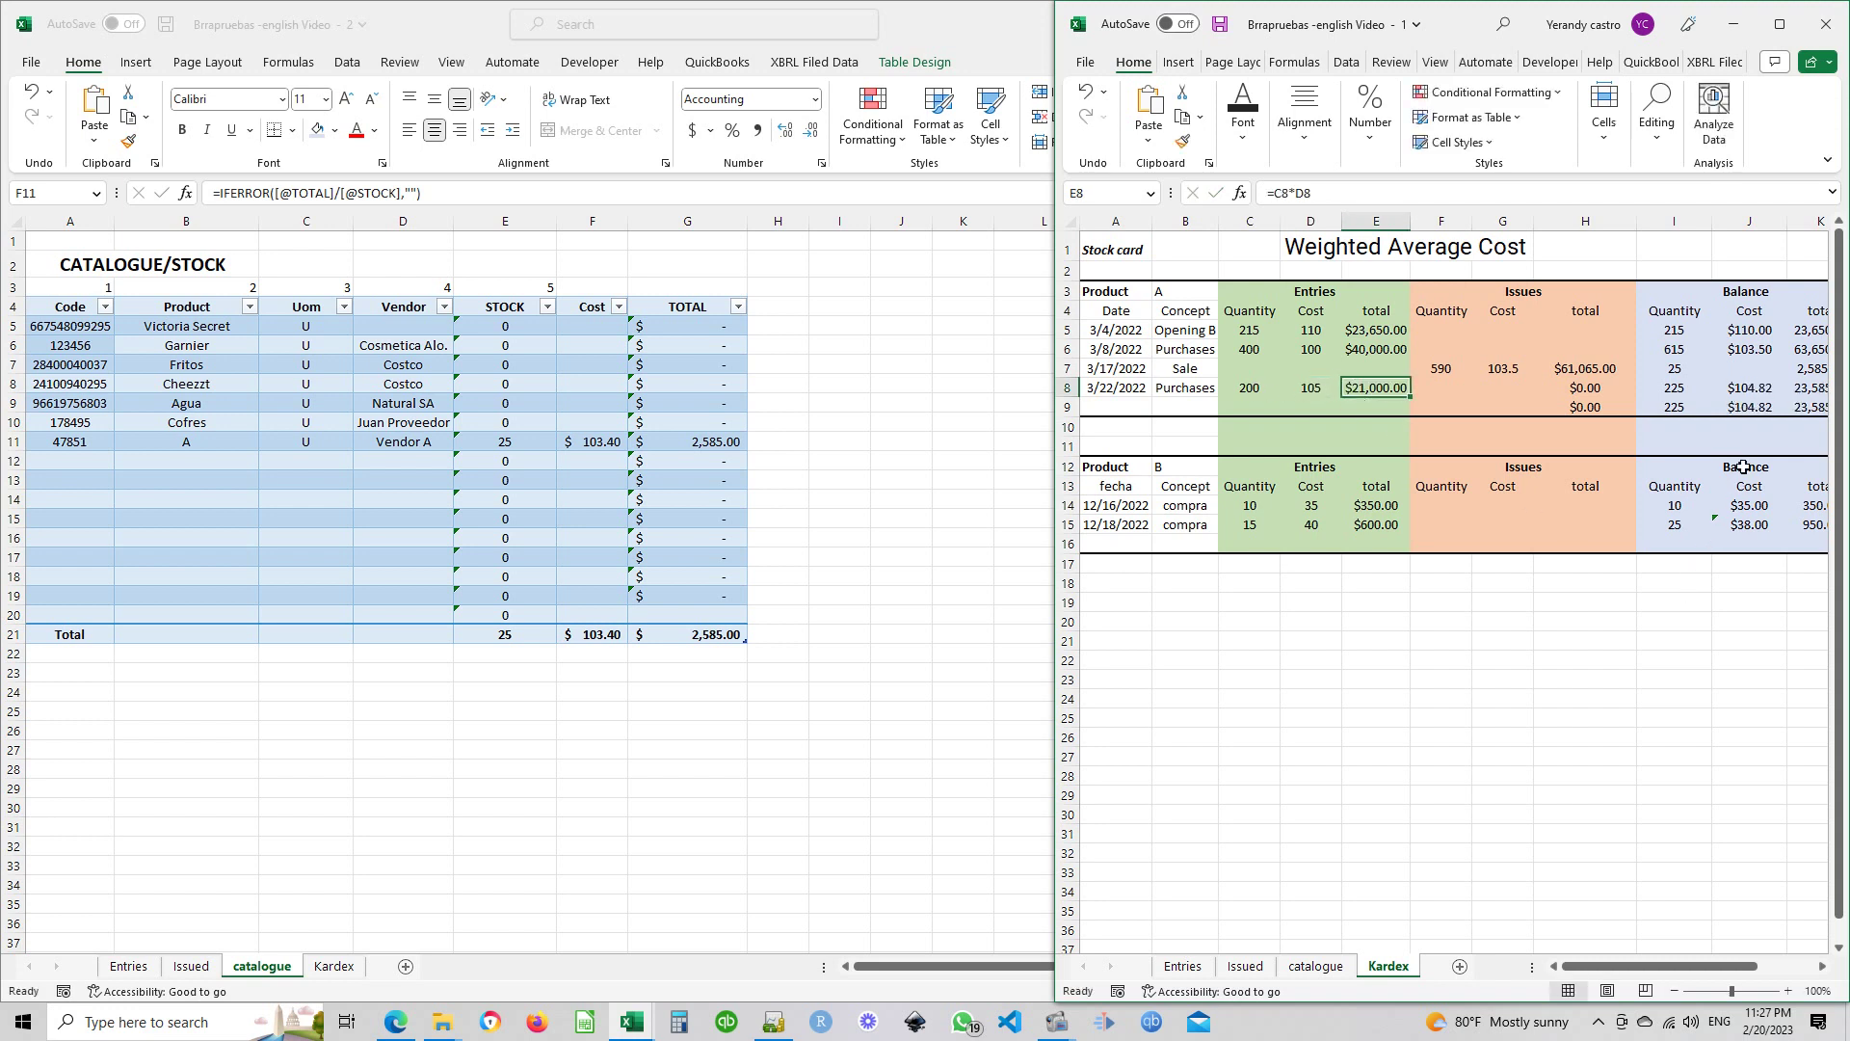
Examine the balance quantity, cost and total formulas in the 3/22/2022 row of product A's stock card
left_click_drag(1659, 970, 1693, 969)
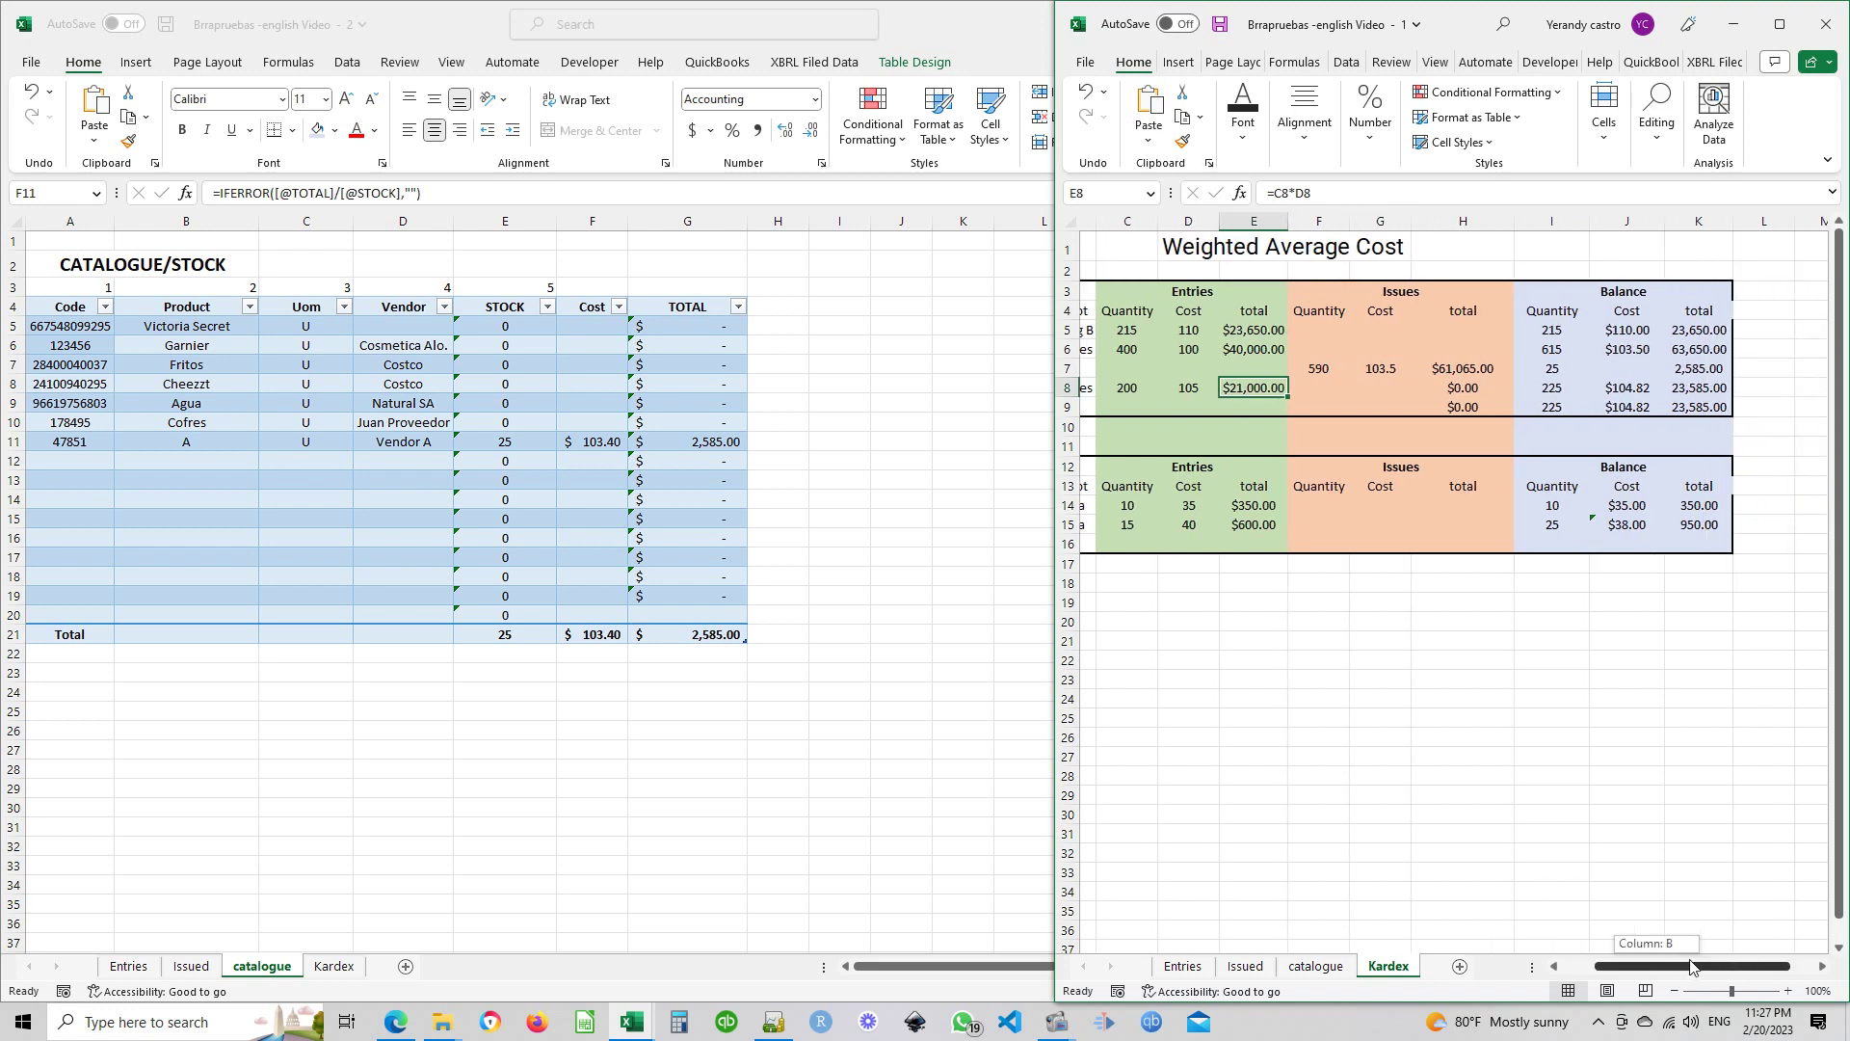
left_click(1636, 392)
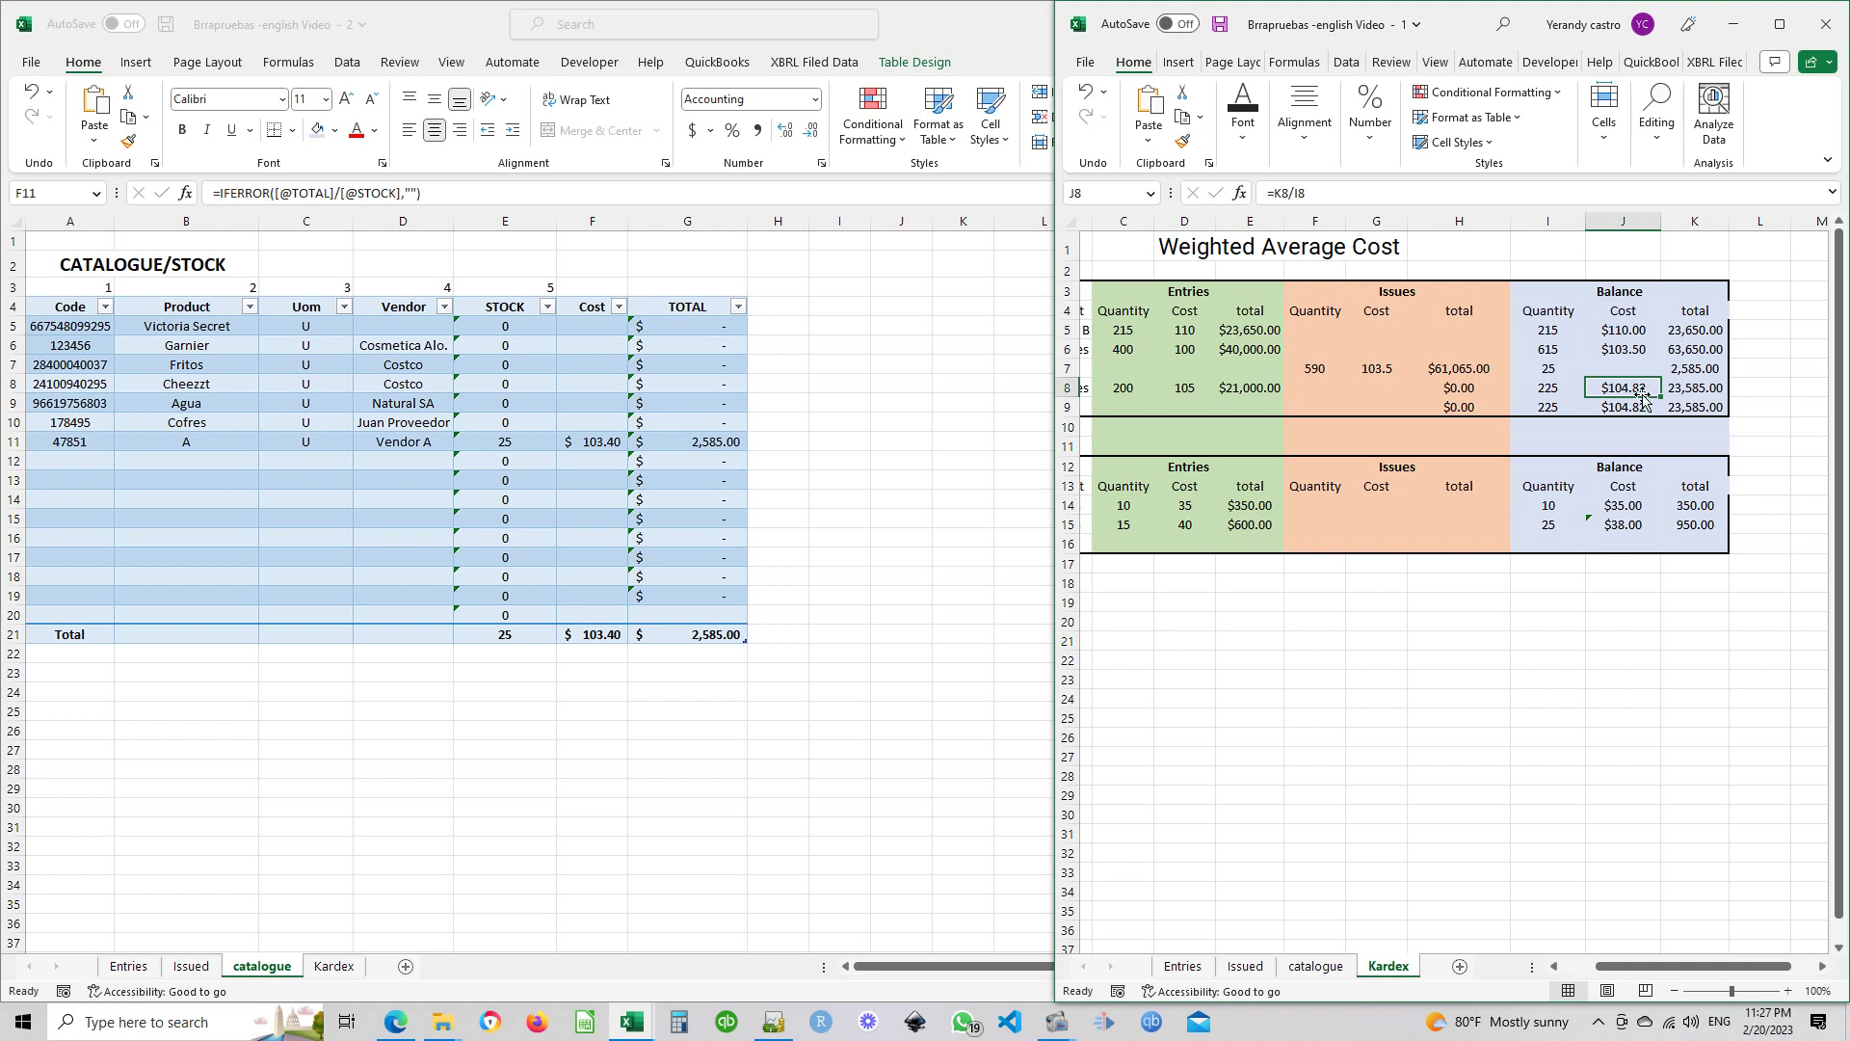
left_click(1691, 388)
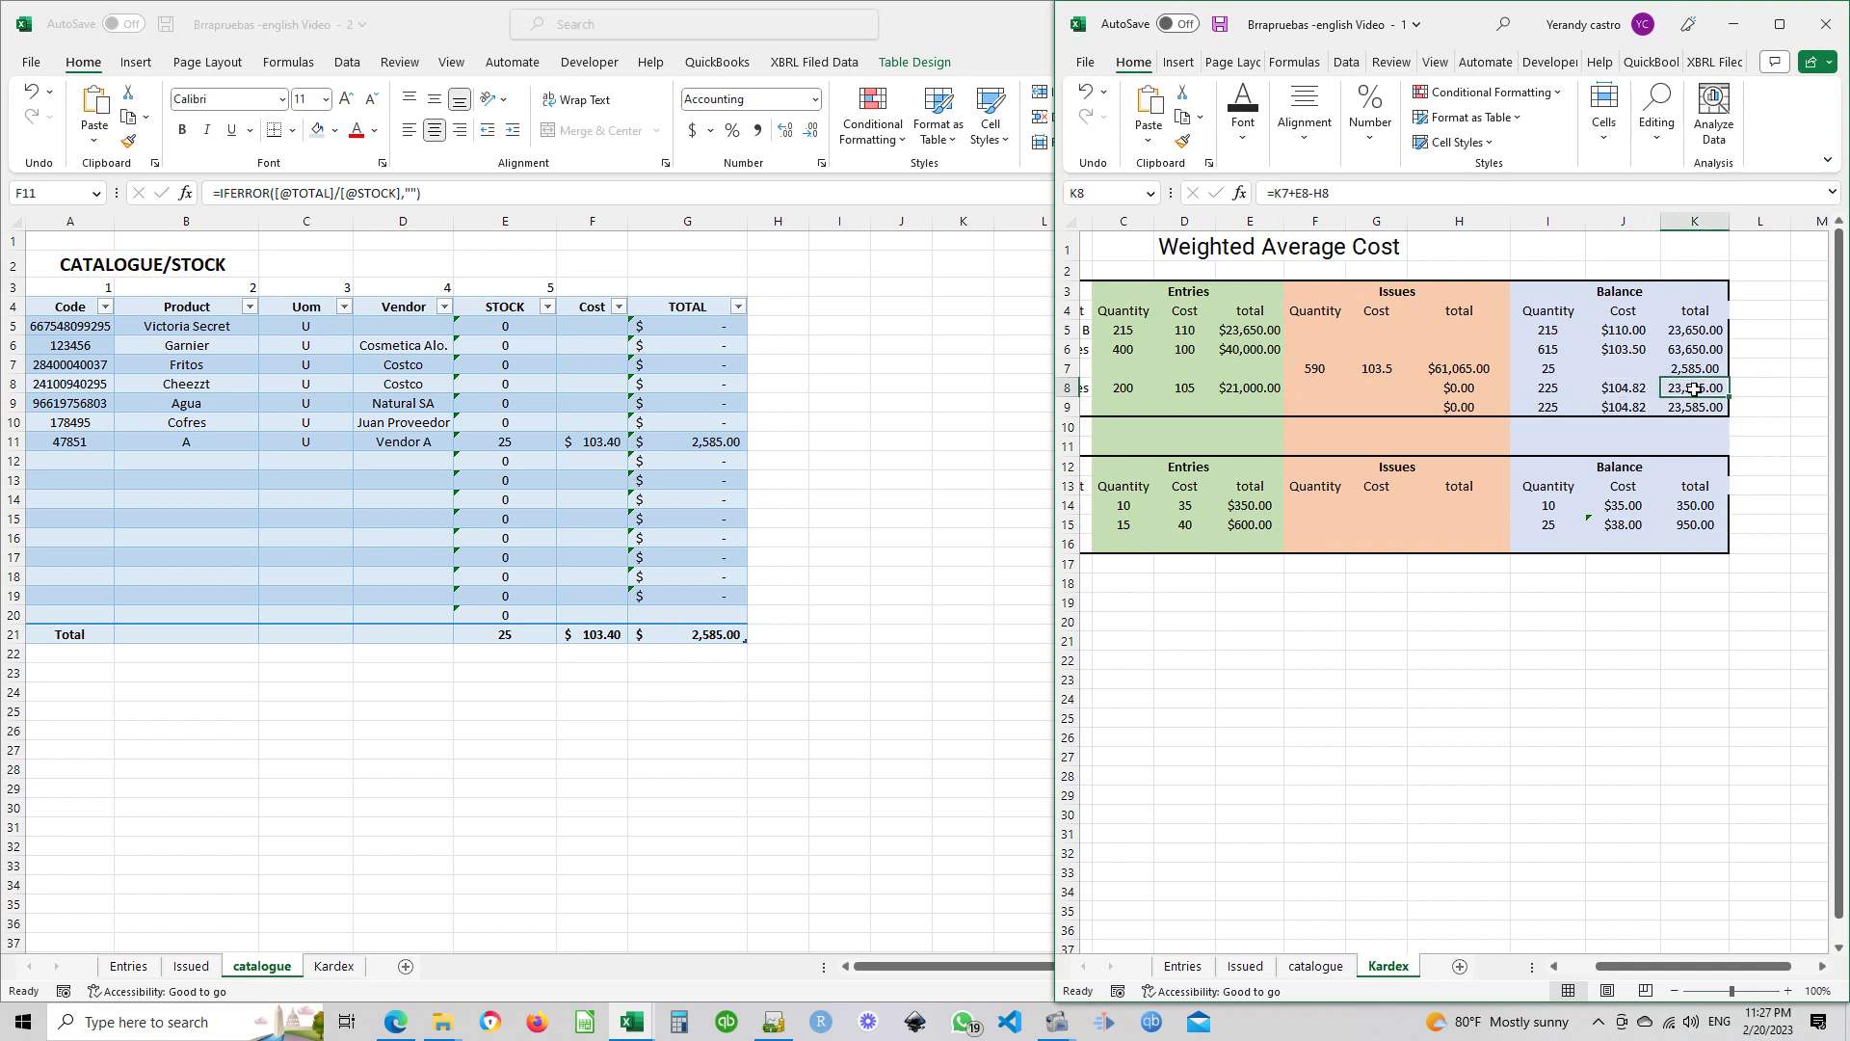
left_click(1565, 388)
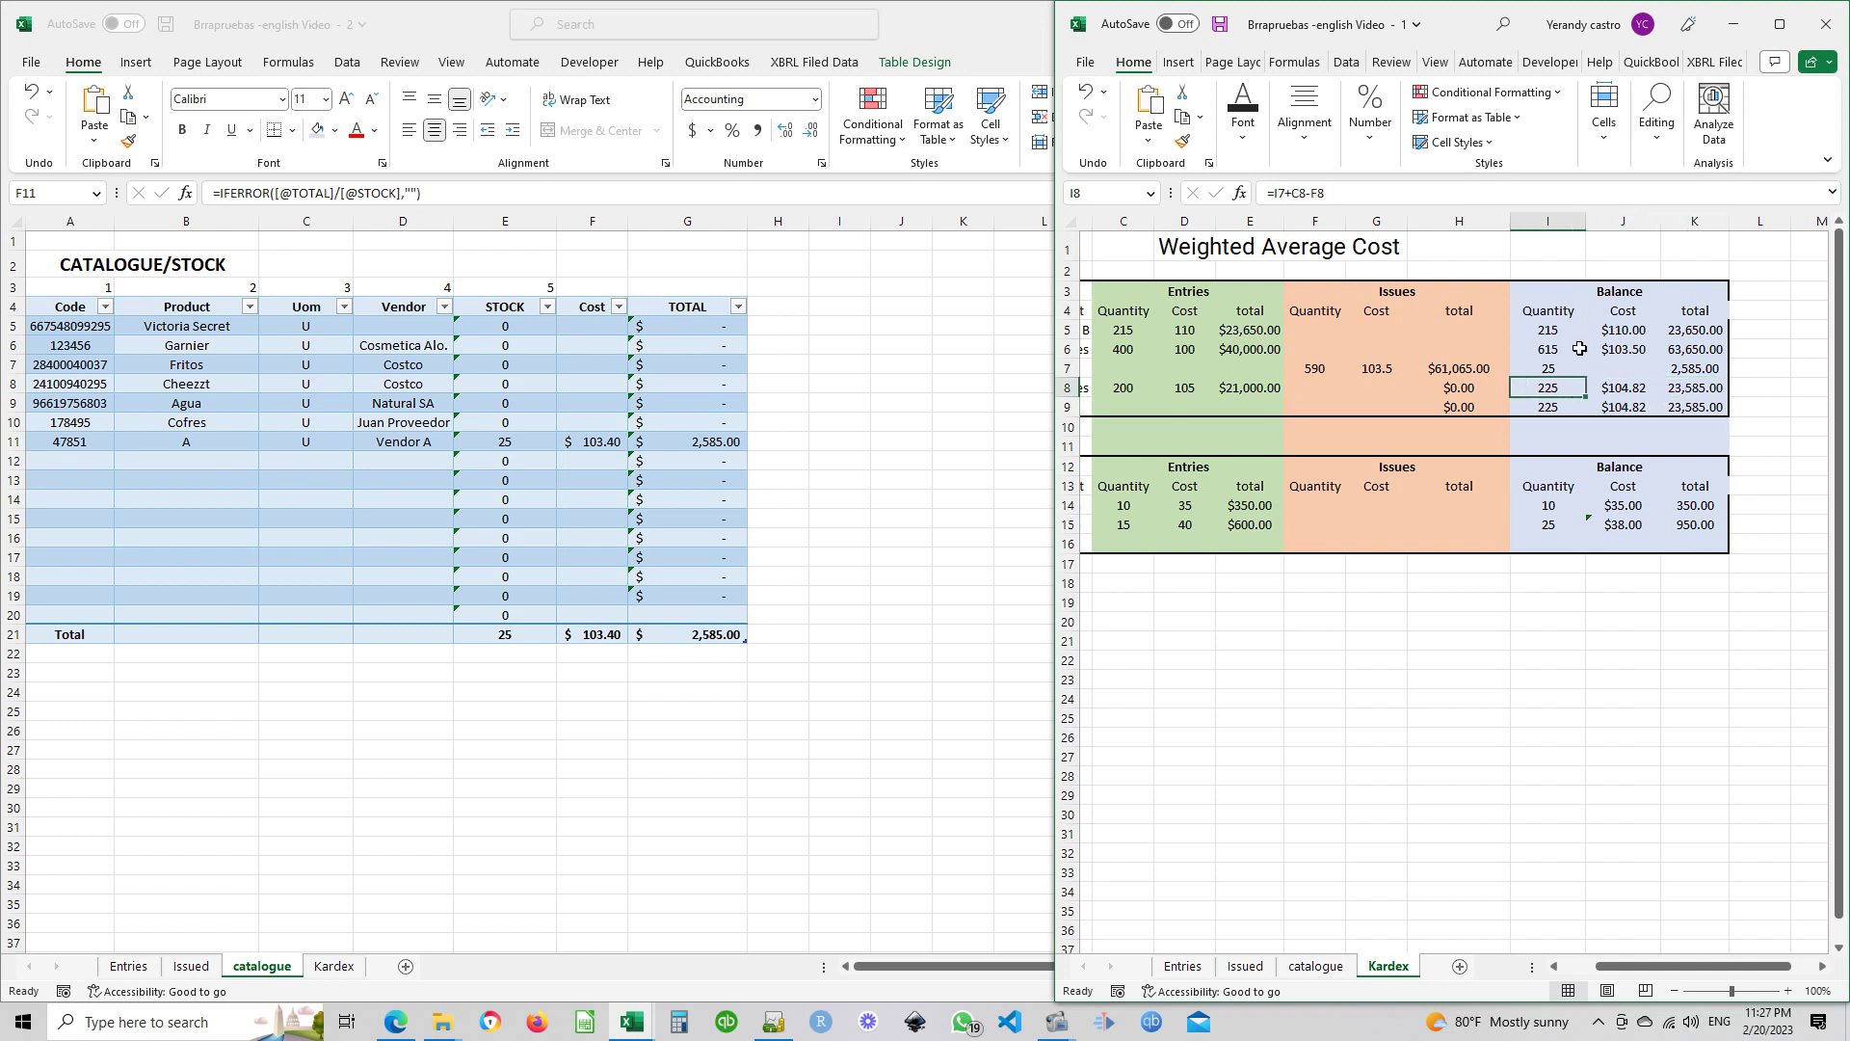
left_click(1695, 388)
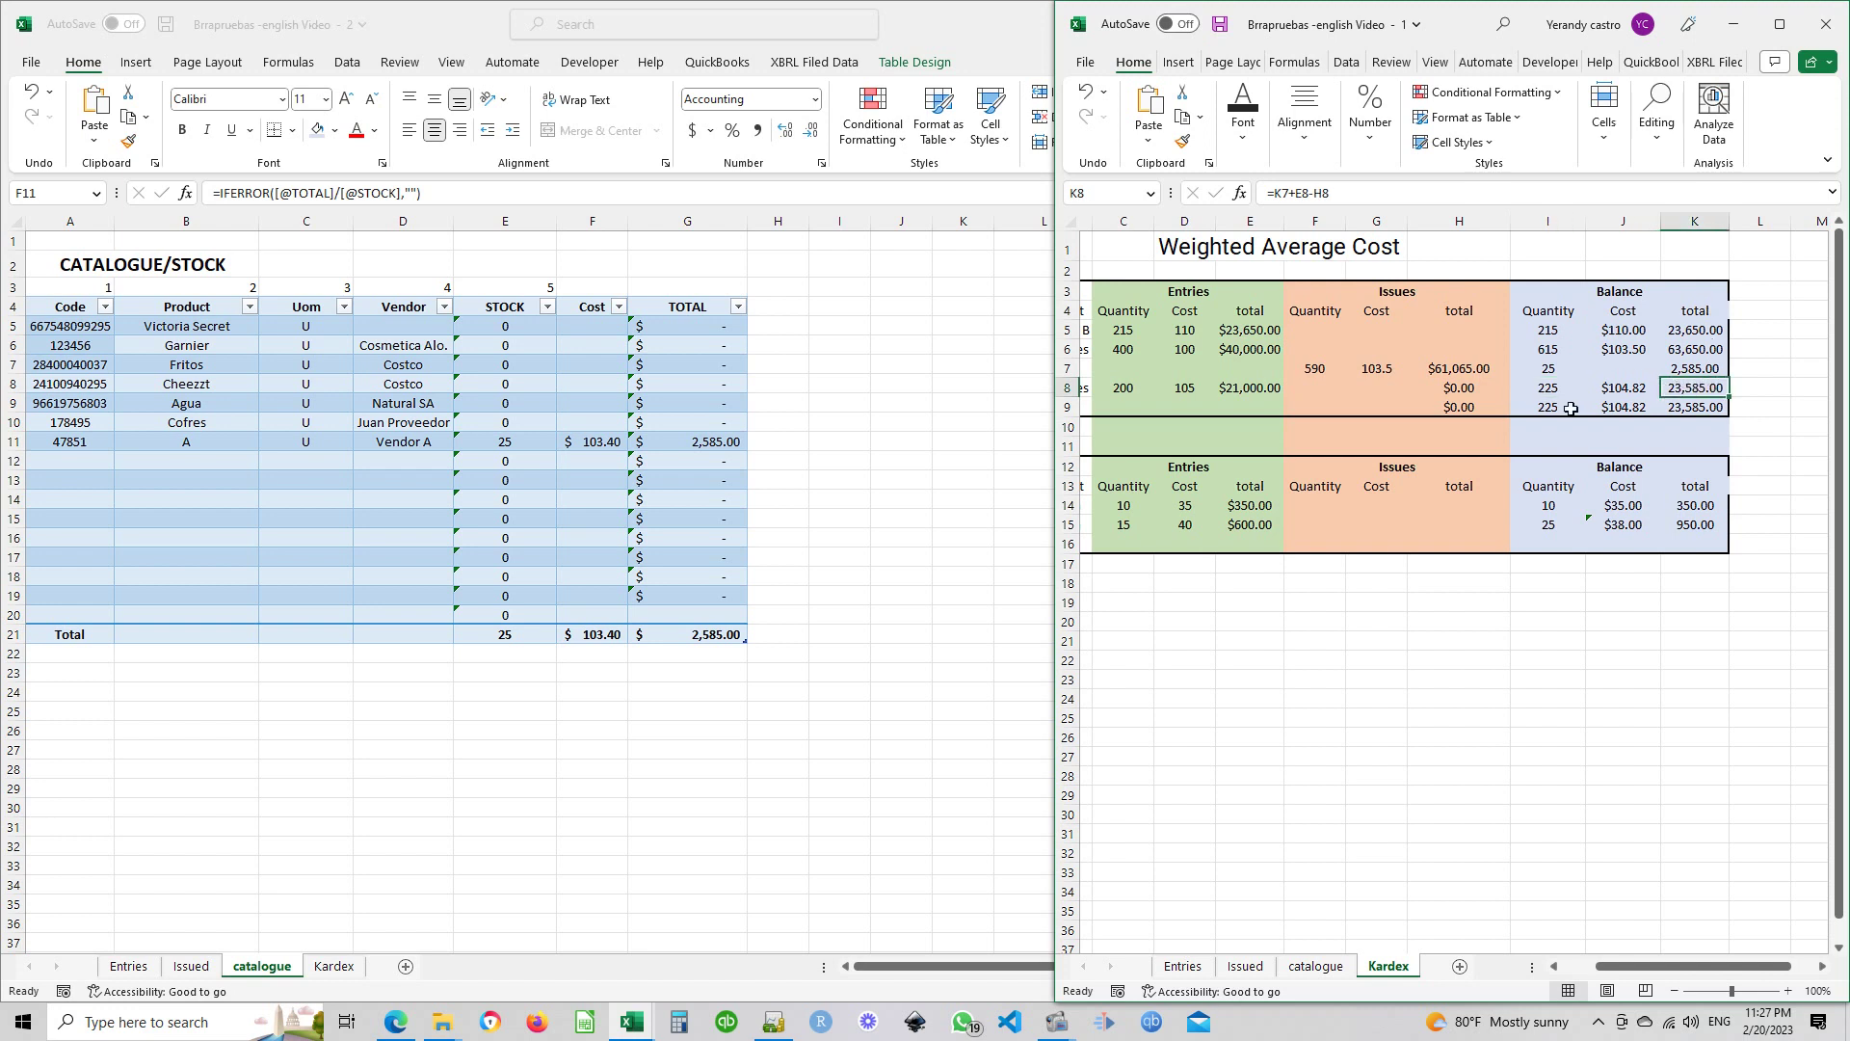
In the other workbook window's Entries sheet, start a new row below the 3/8/2022 entry with product code 47851
left_click(459, 485)
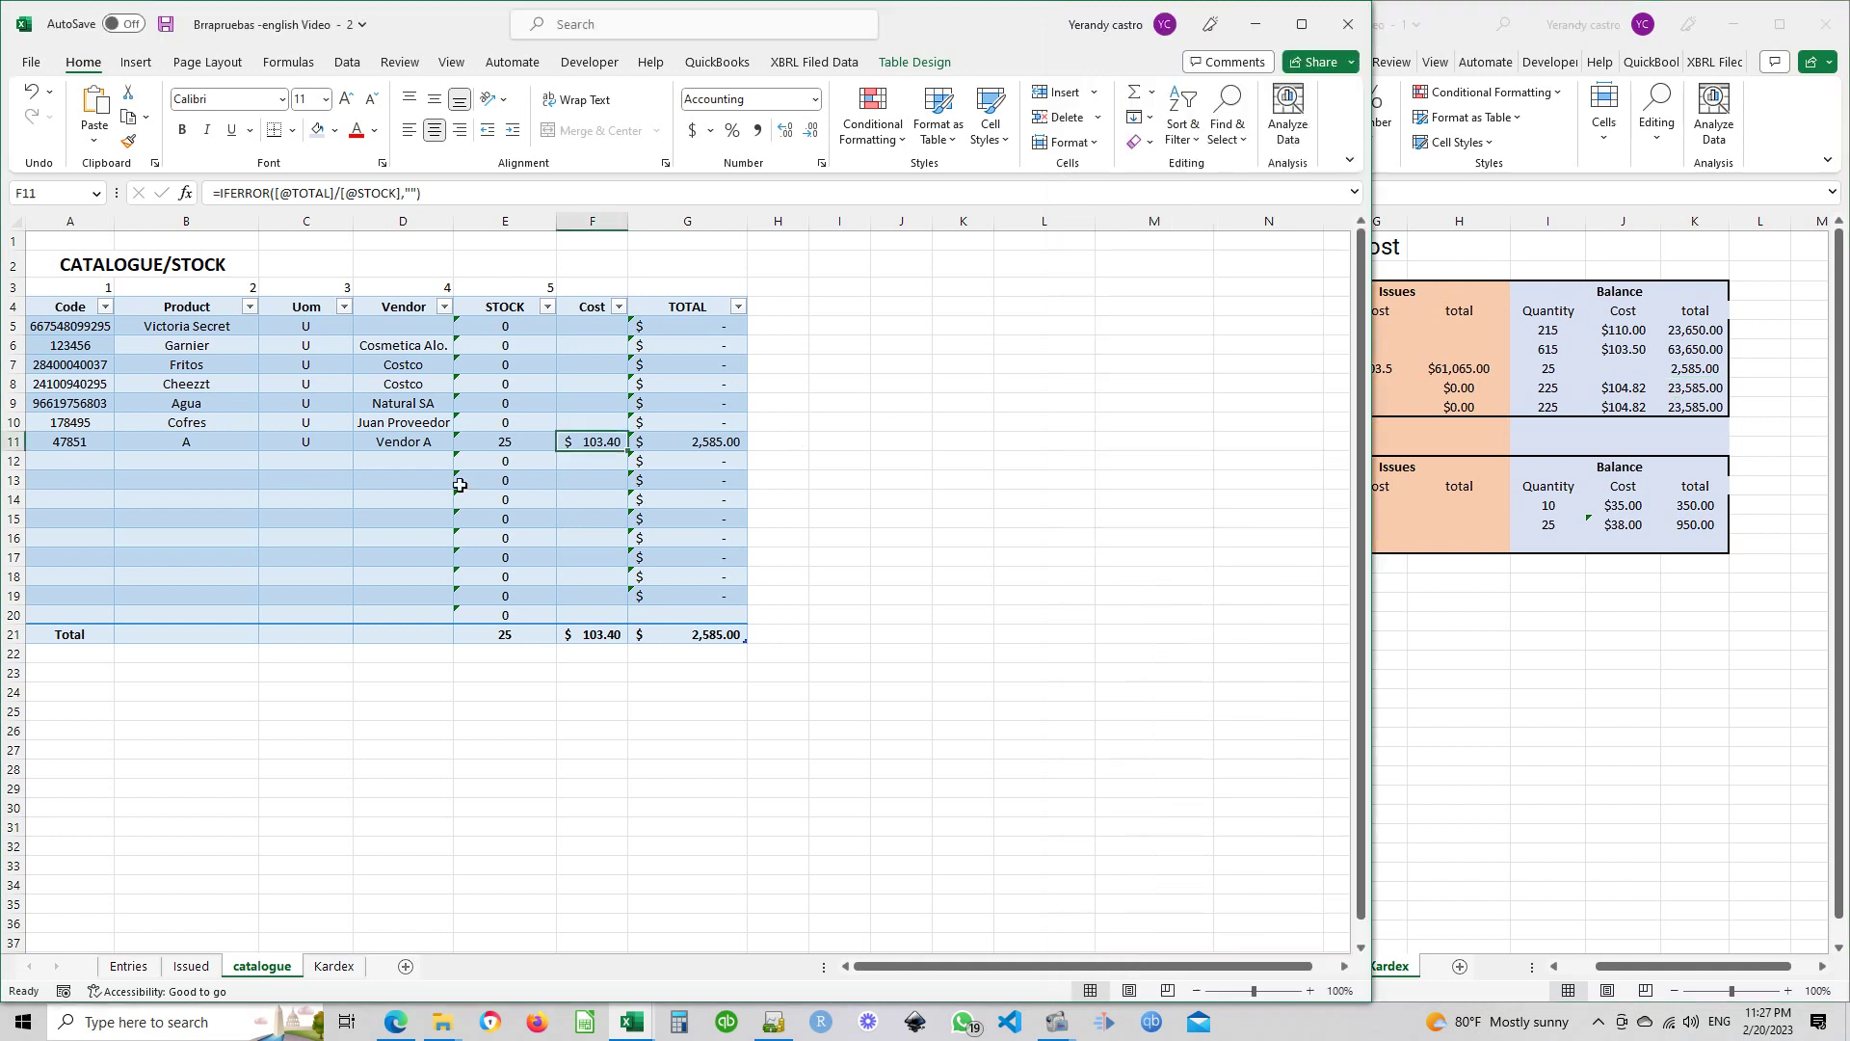
left_click(347, 478)
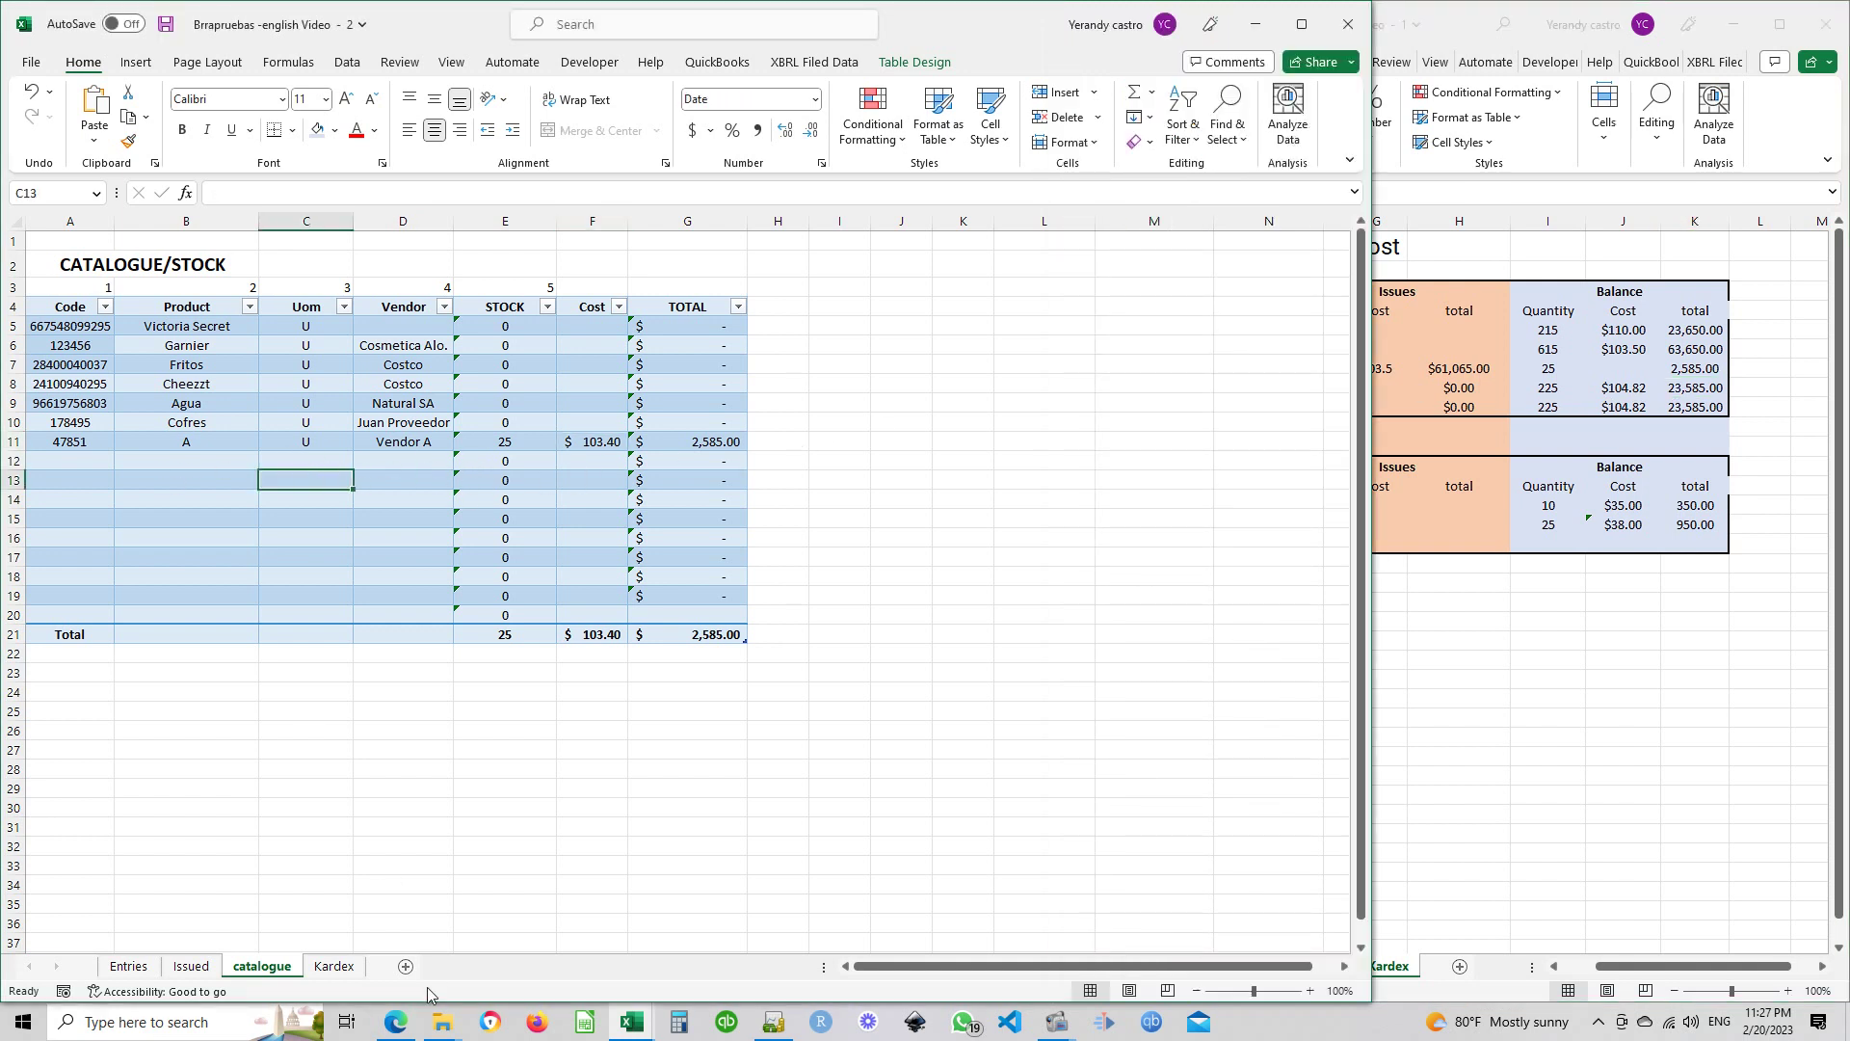
left_click(130, 968)
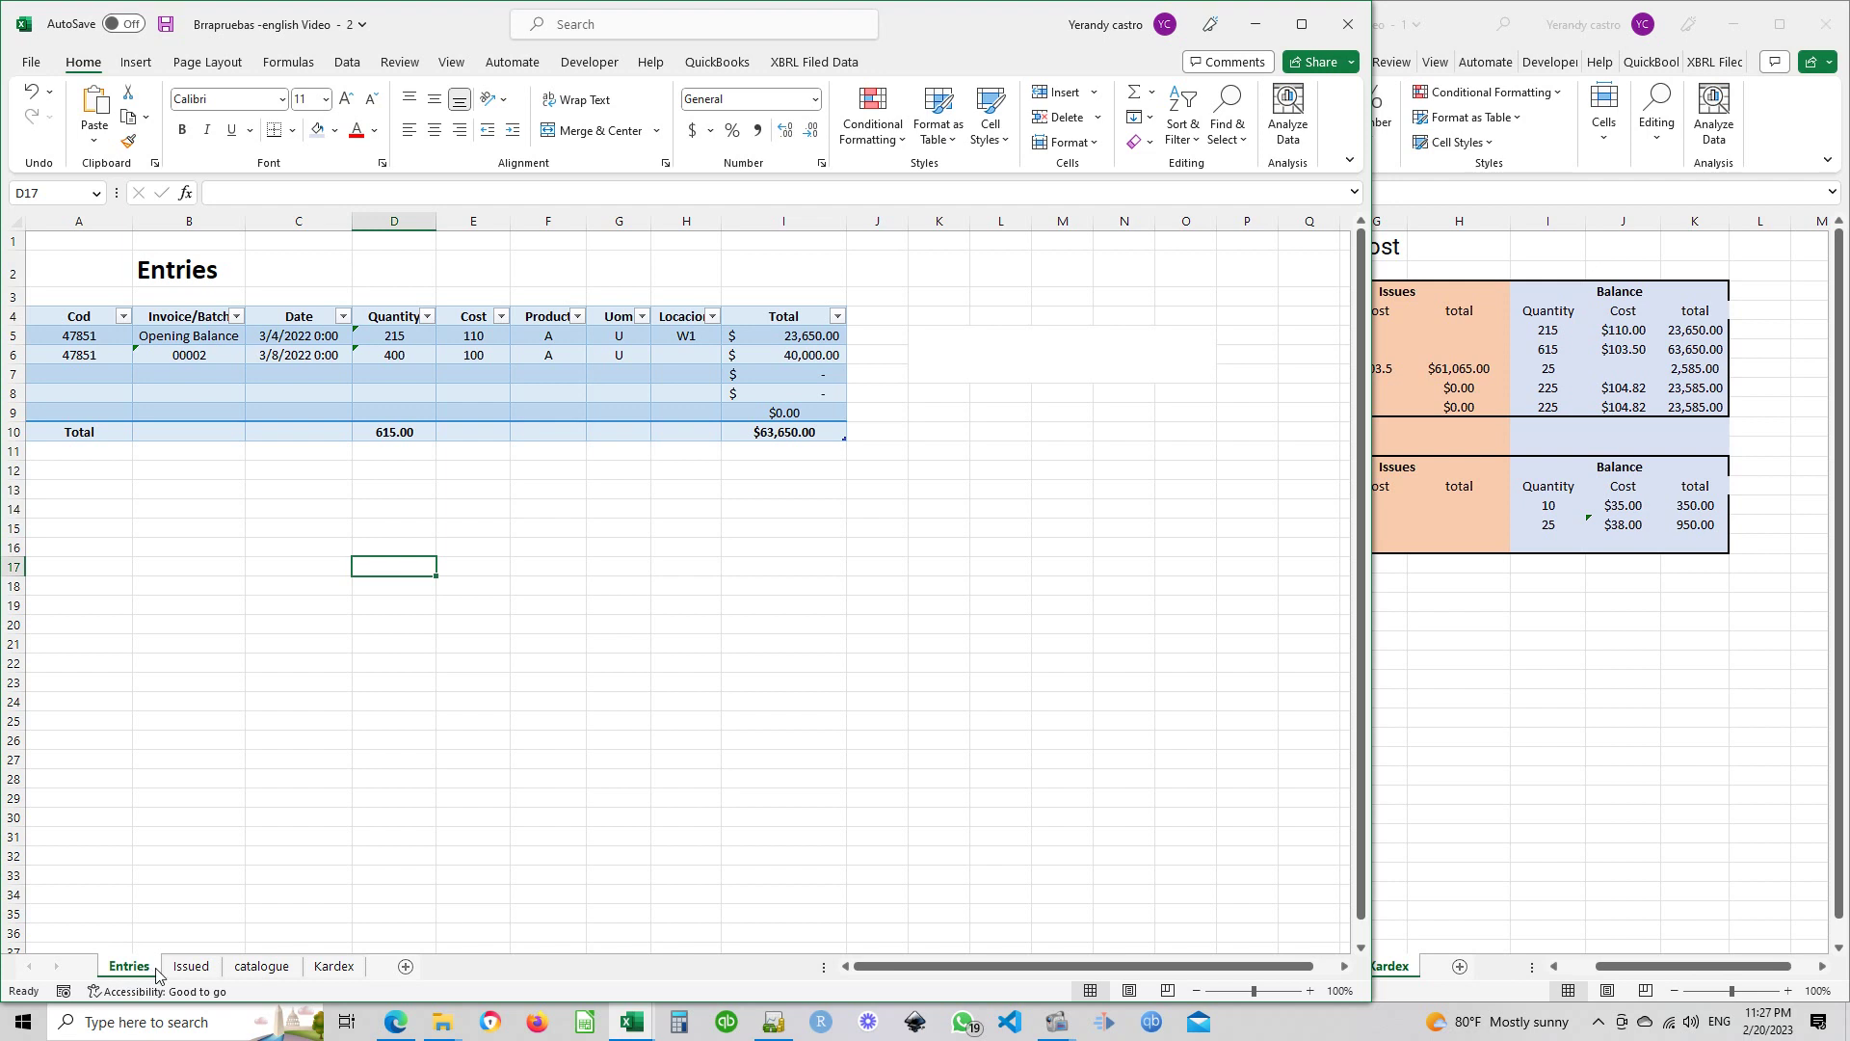
left_click(96, 375)
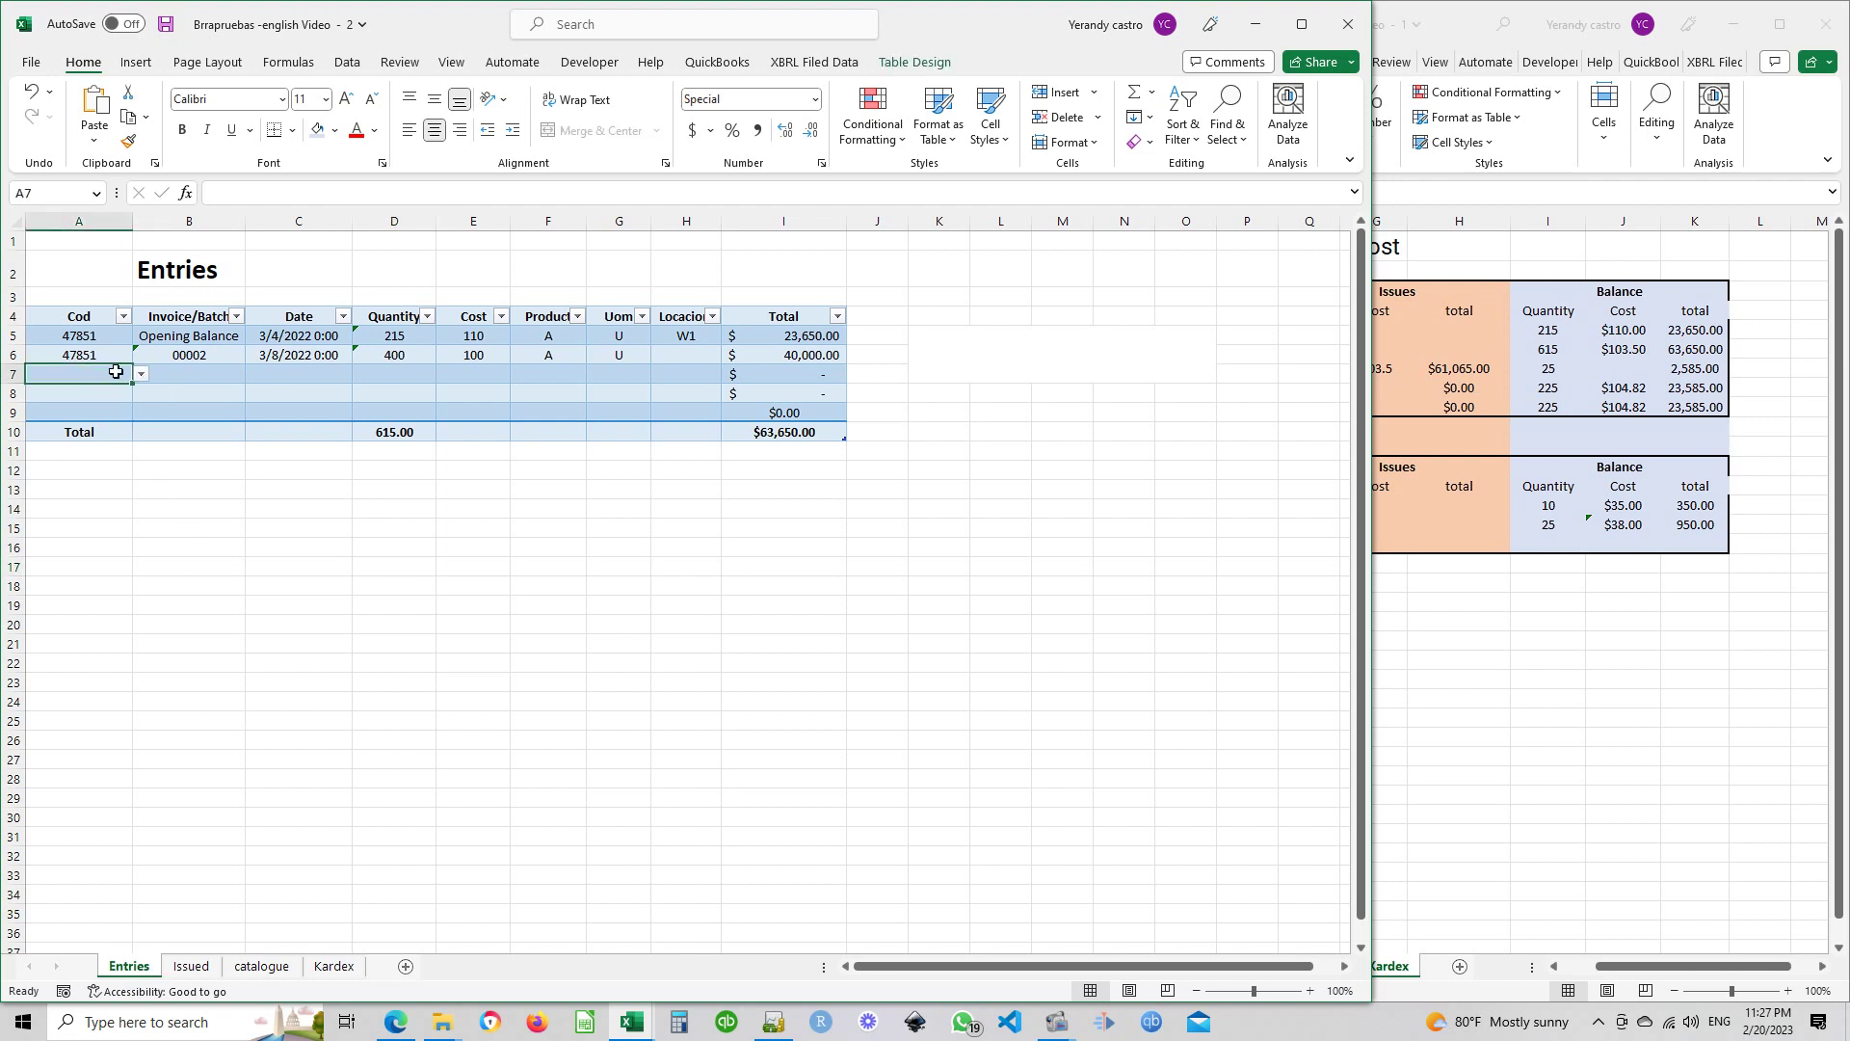
left_click(140, 375)
scroll(92, 429, "up", 1)
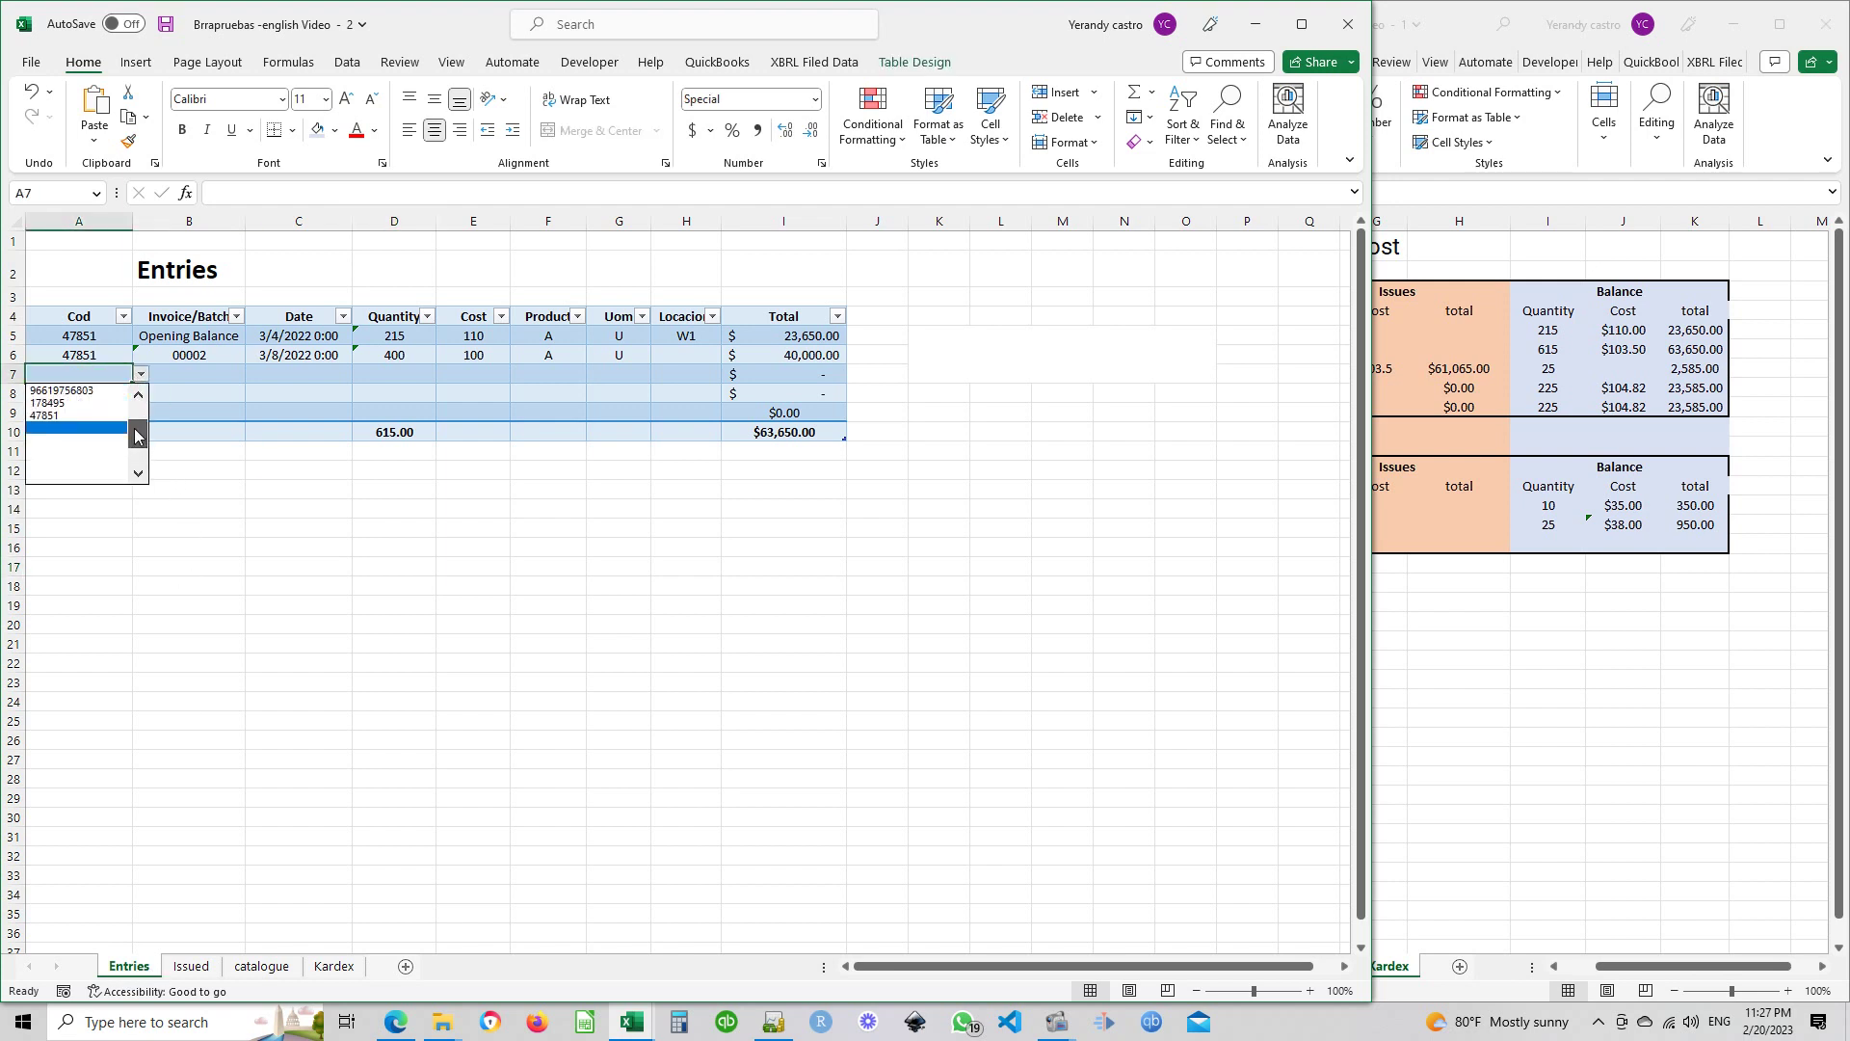
left_click(82, 416)
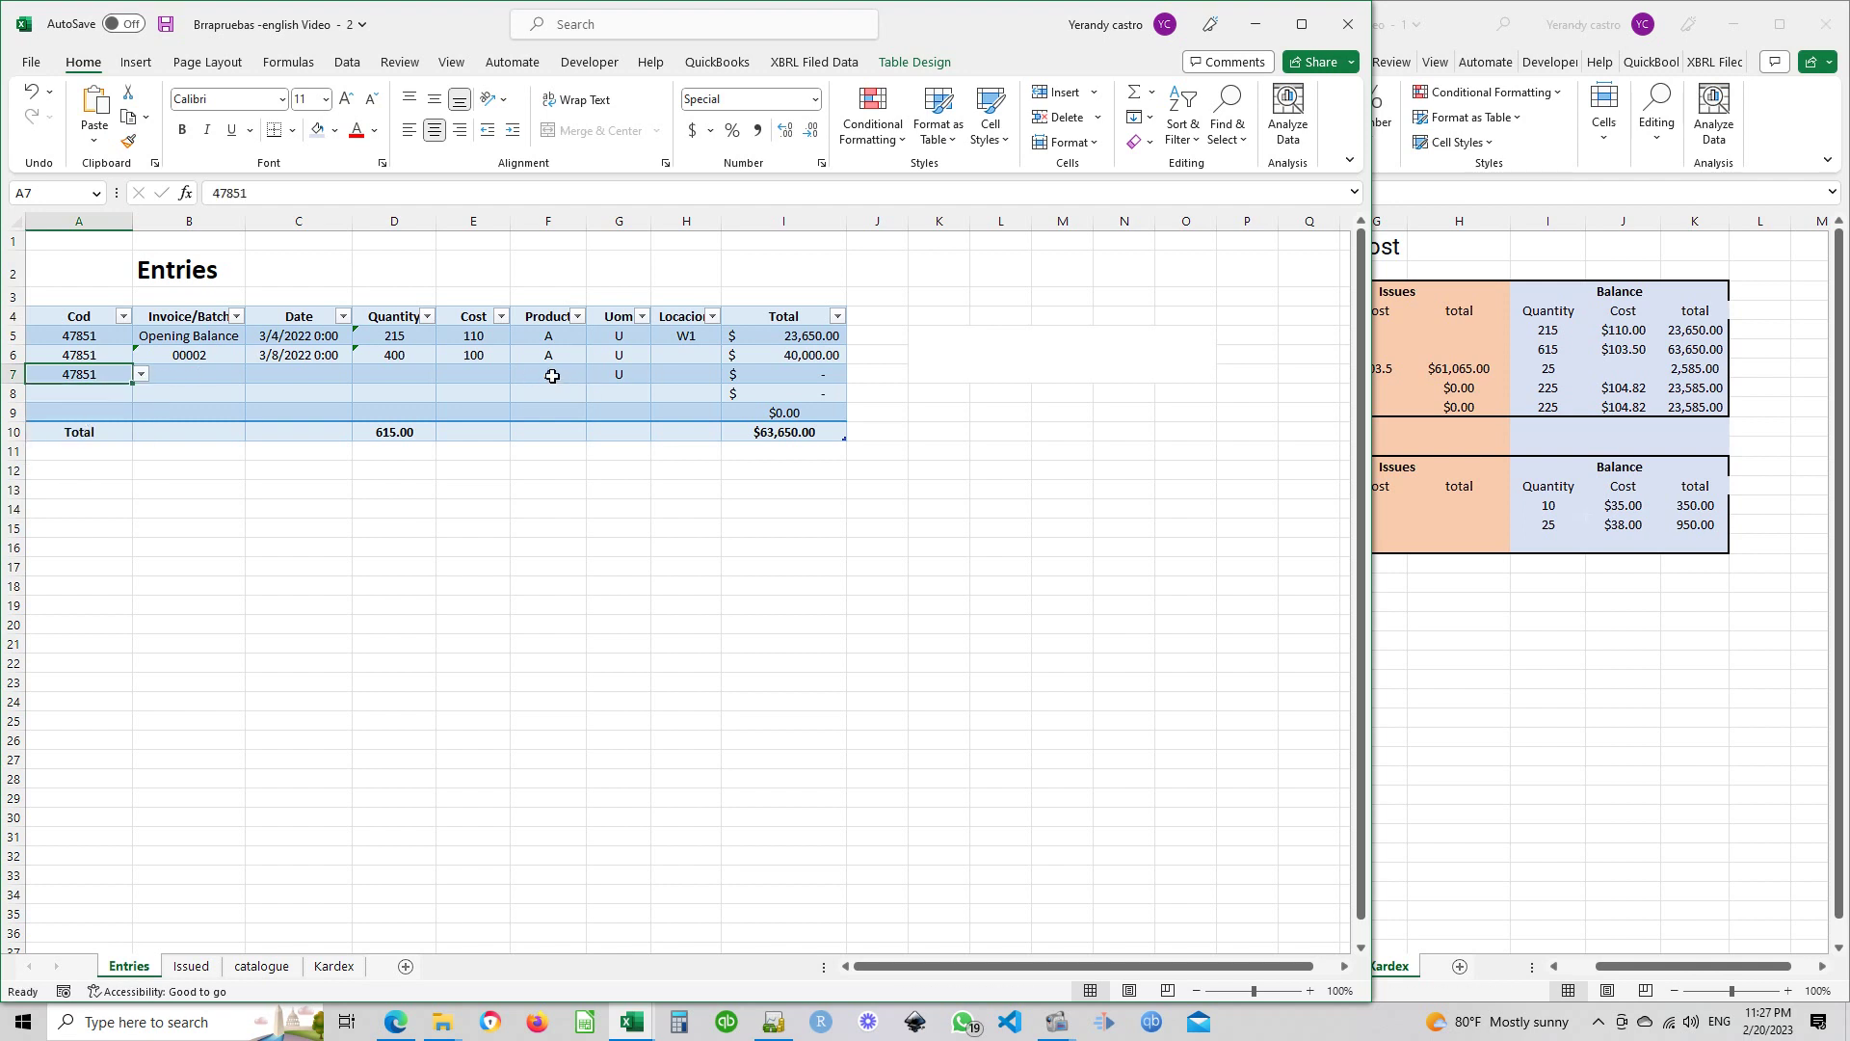
Fill the invoice/batch number down to 00003 for the new entry and set its date to 3/22/2022
left_click(215, 375)
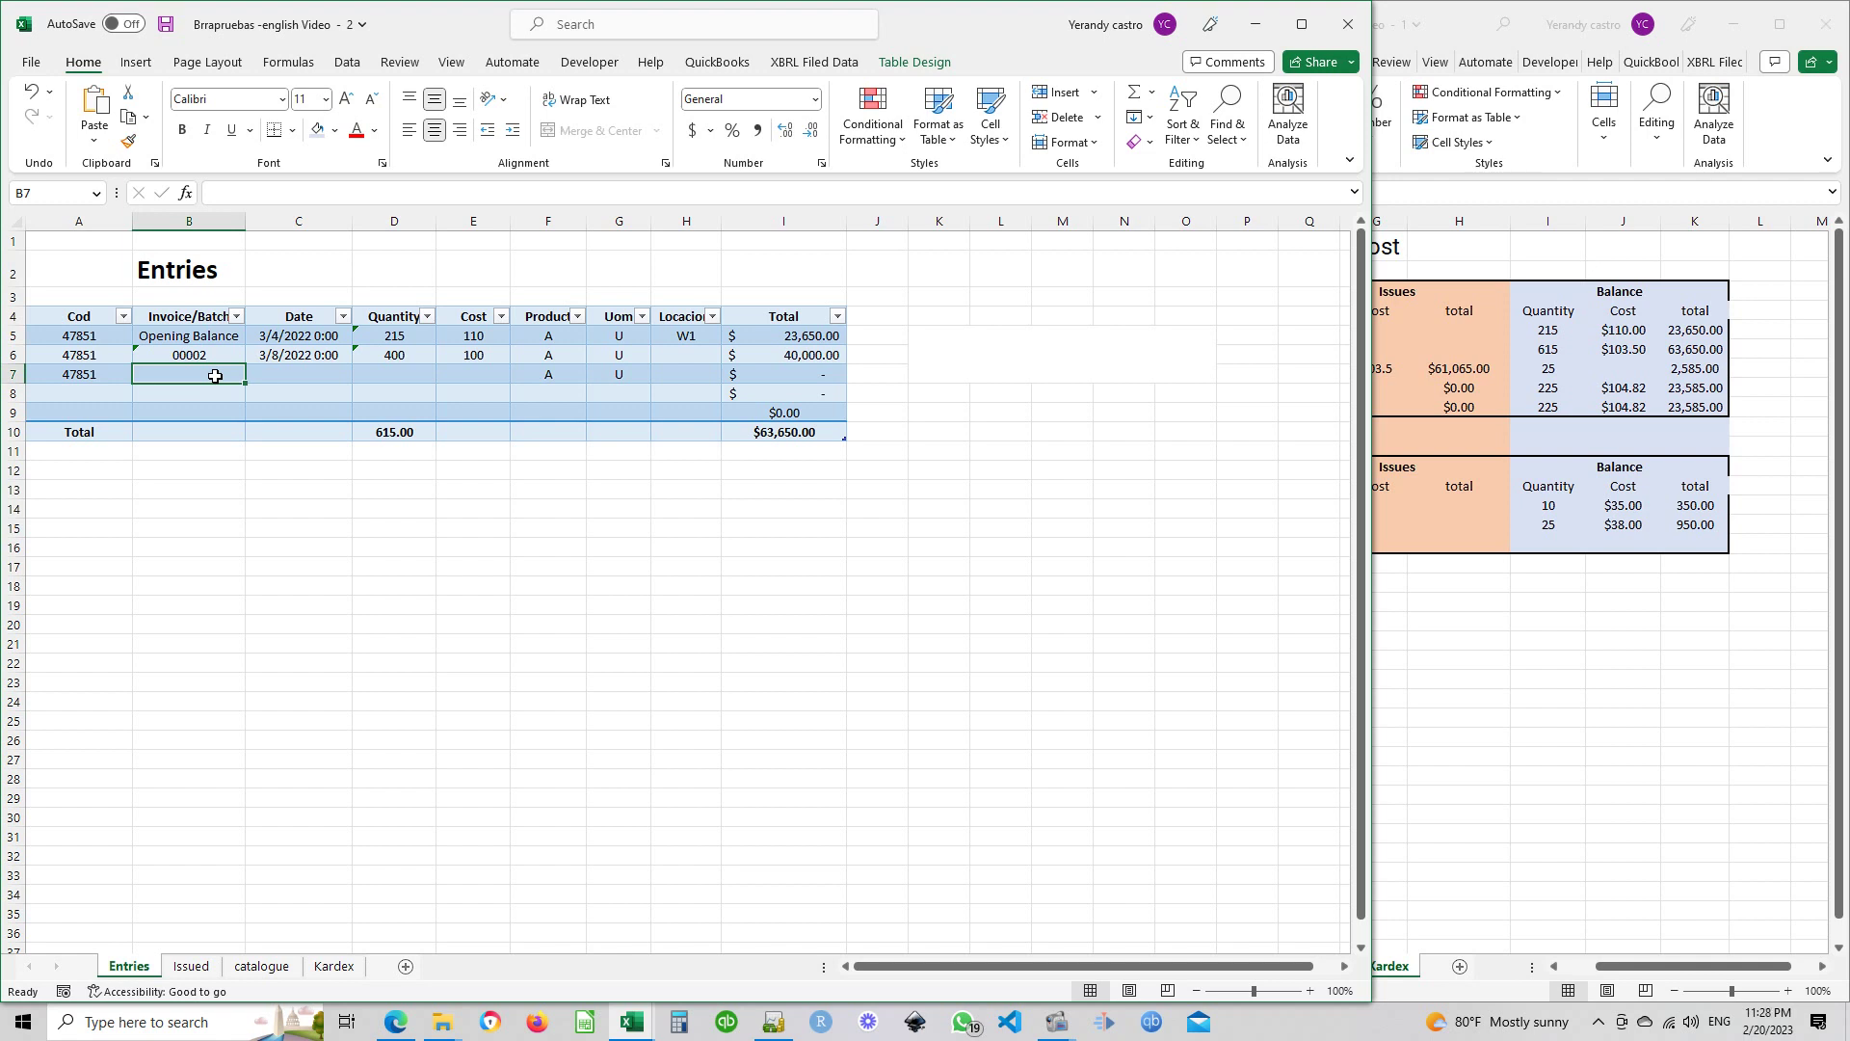
type("00")
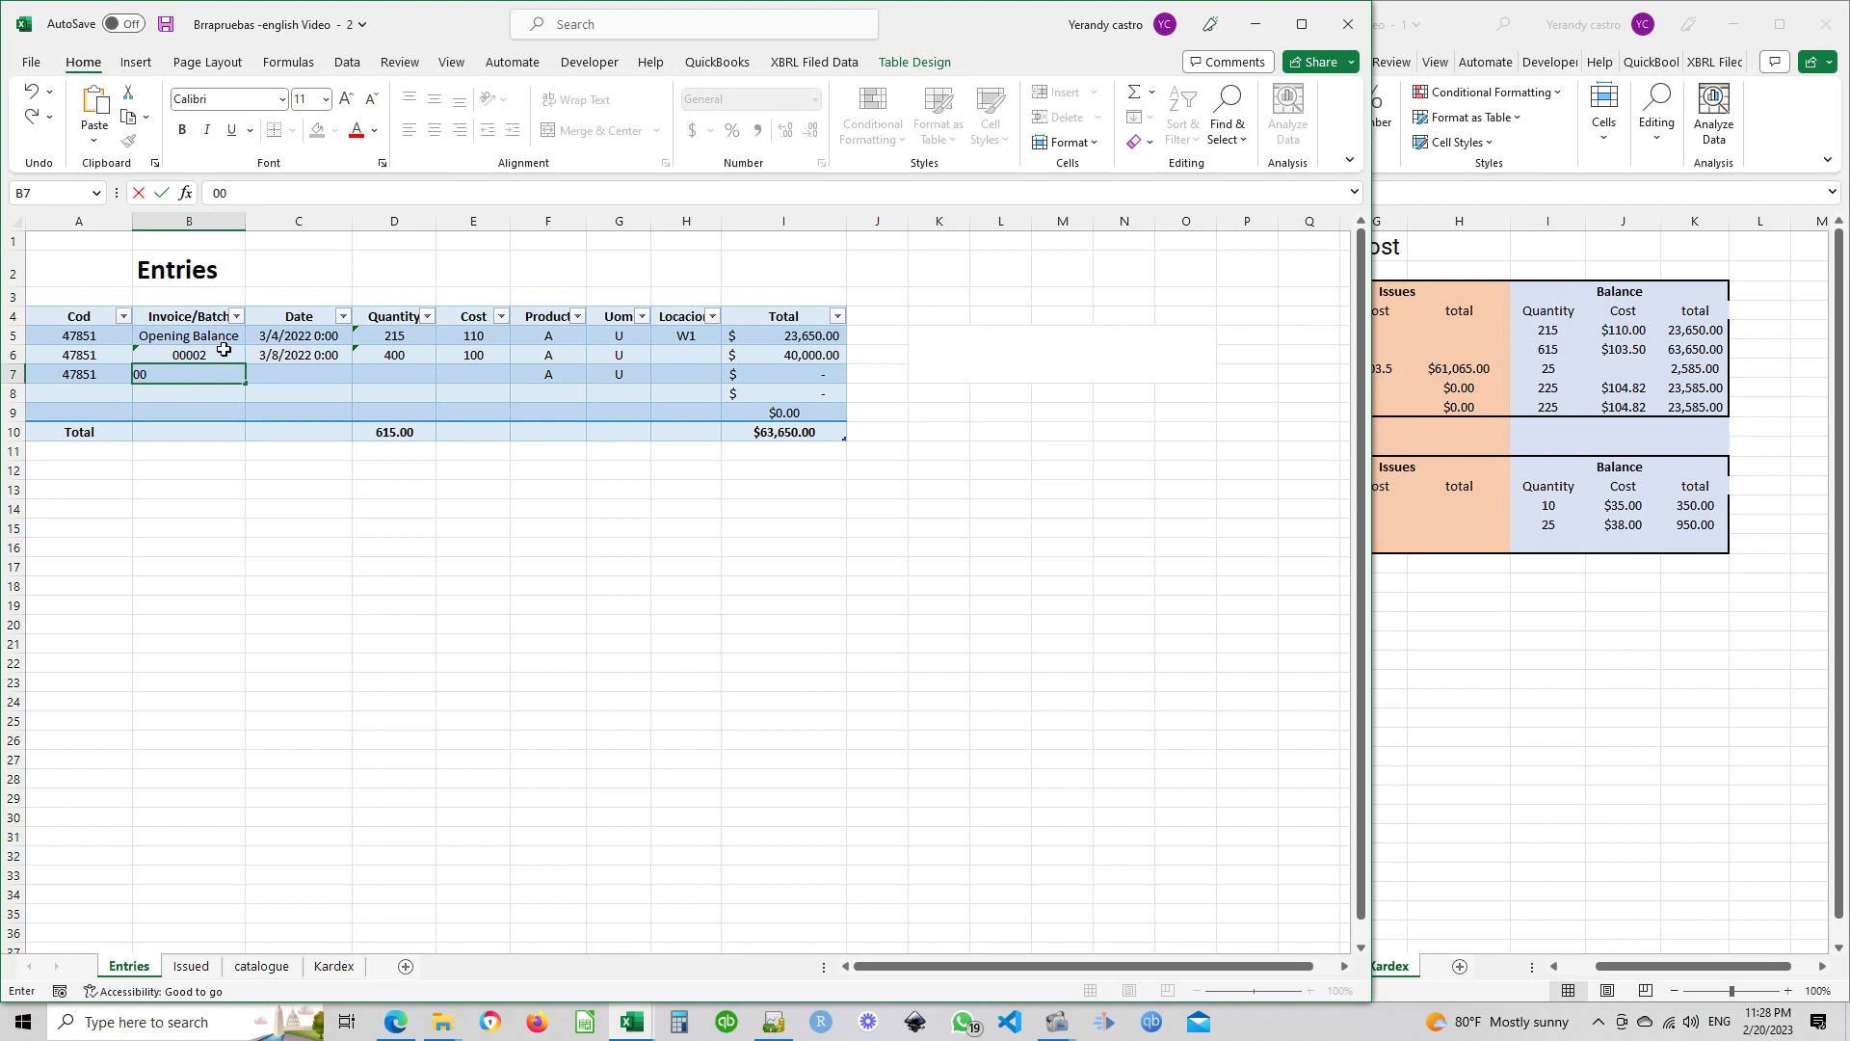
left_click(224, 349)
left_click_drag(248, 361, 250, 381)
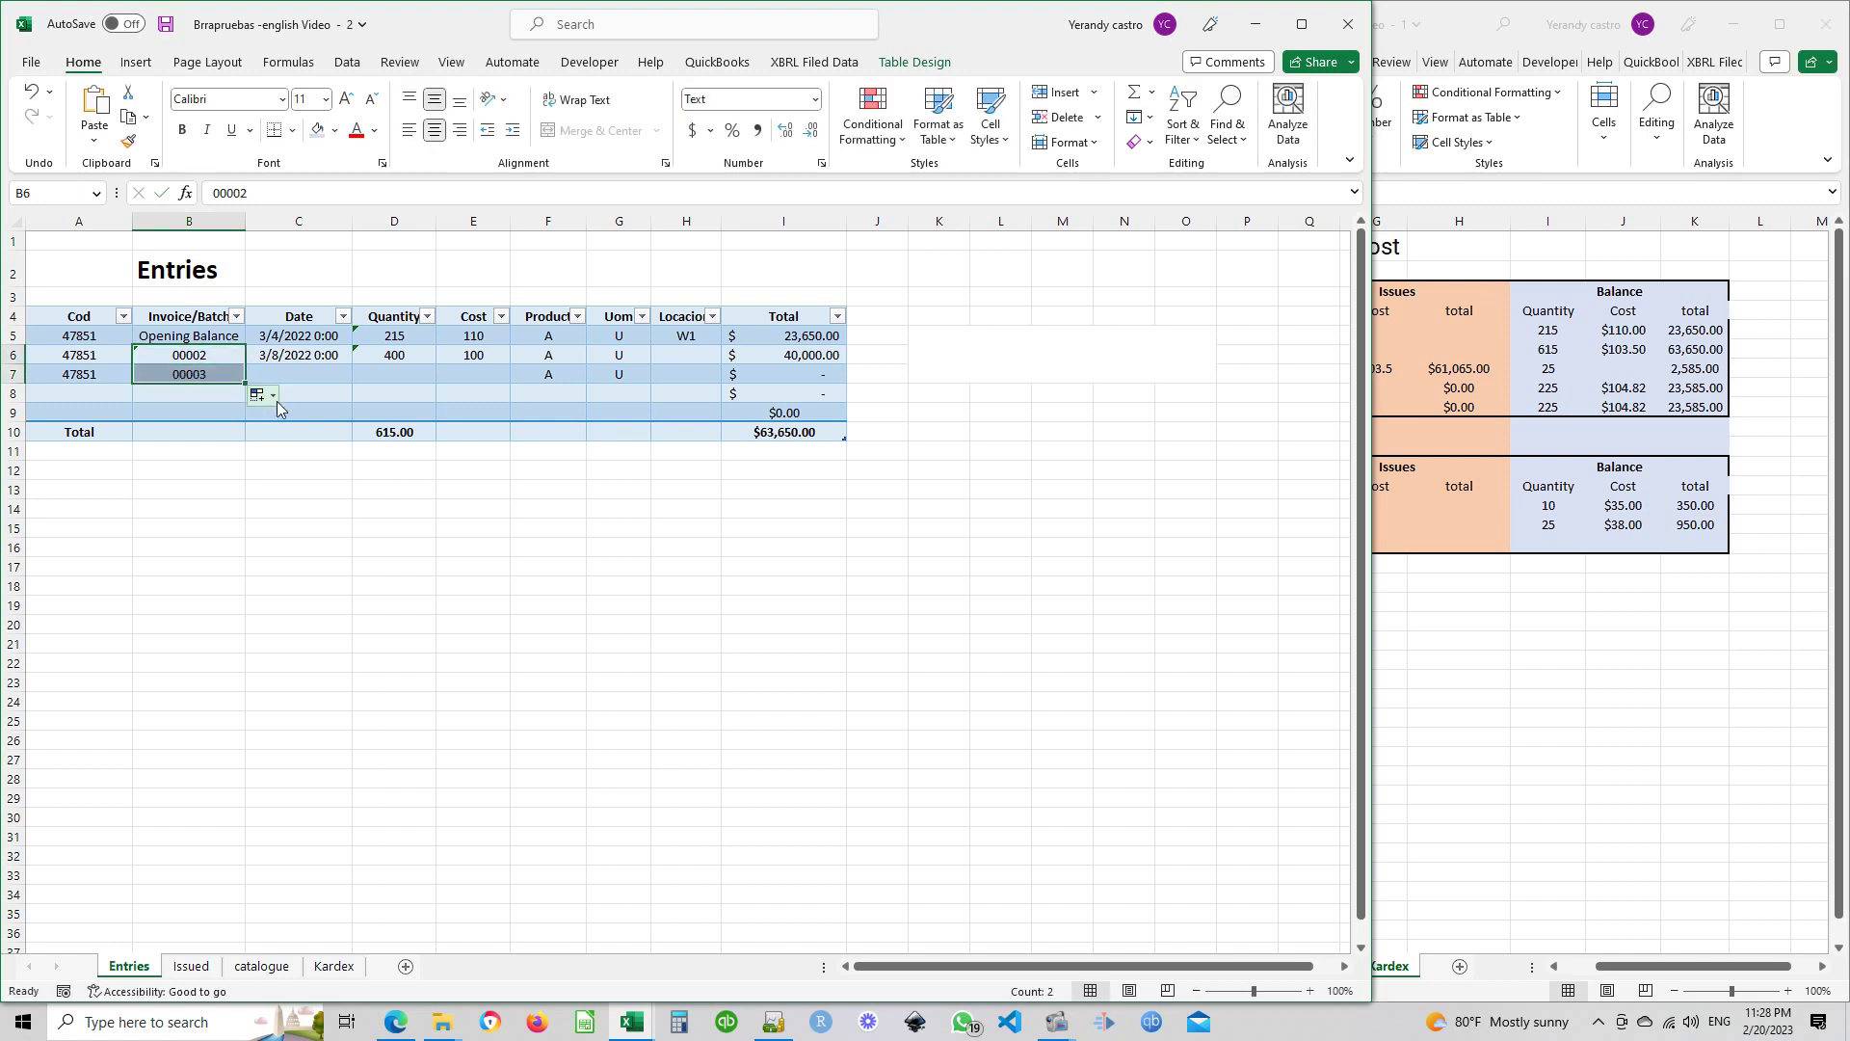
left_click(306, 382)
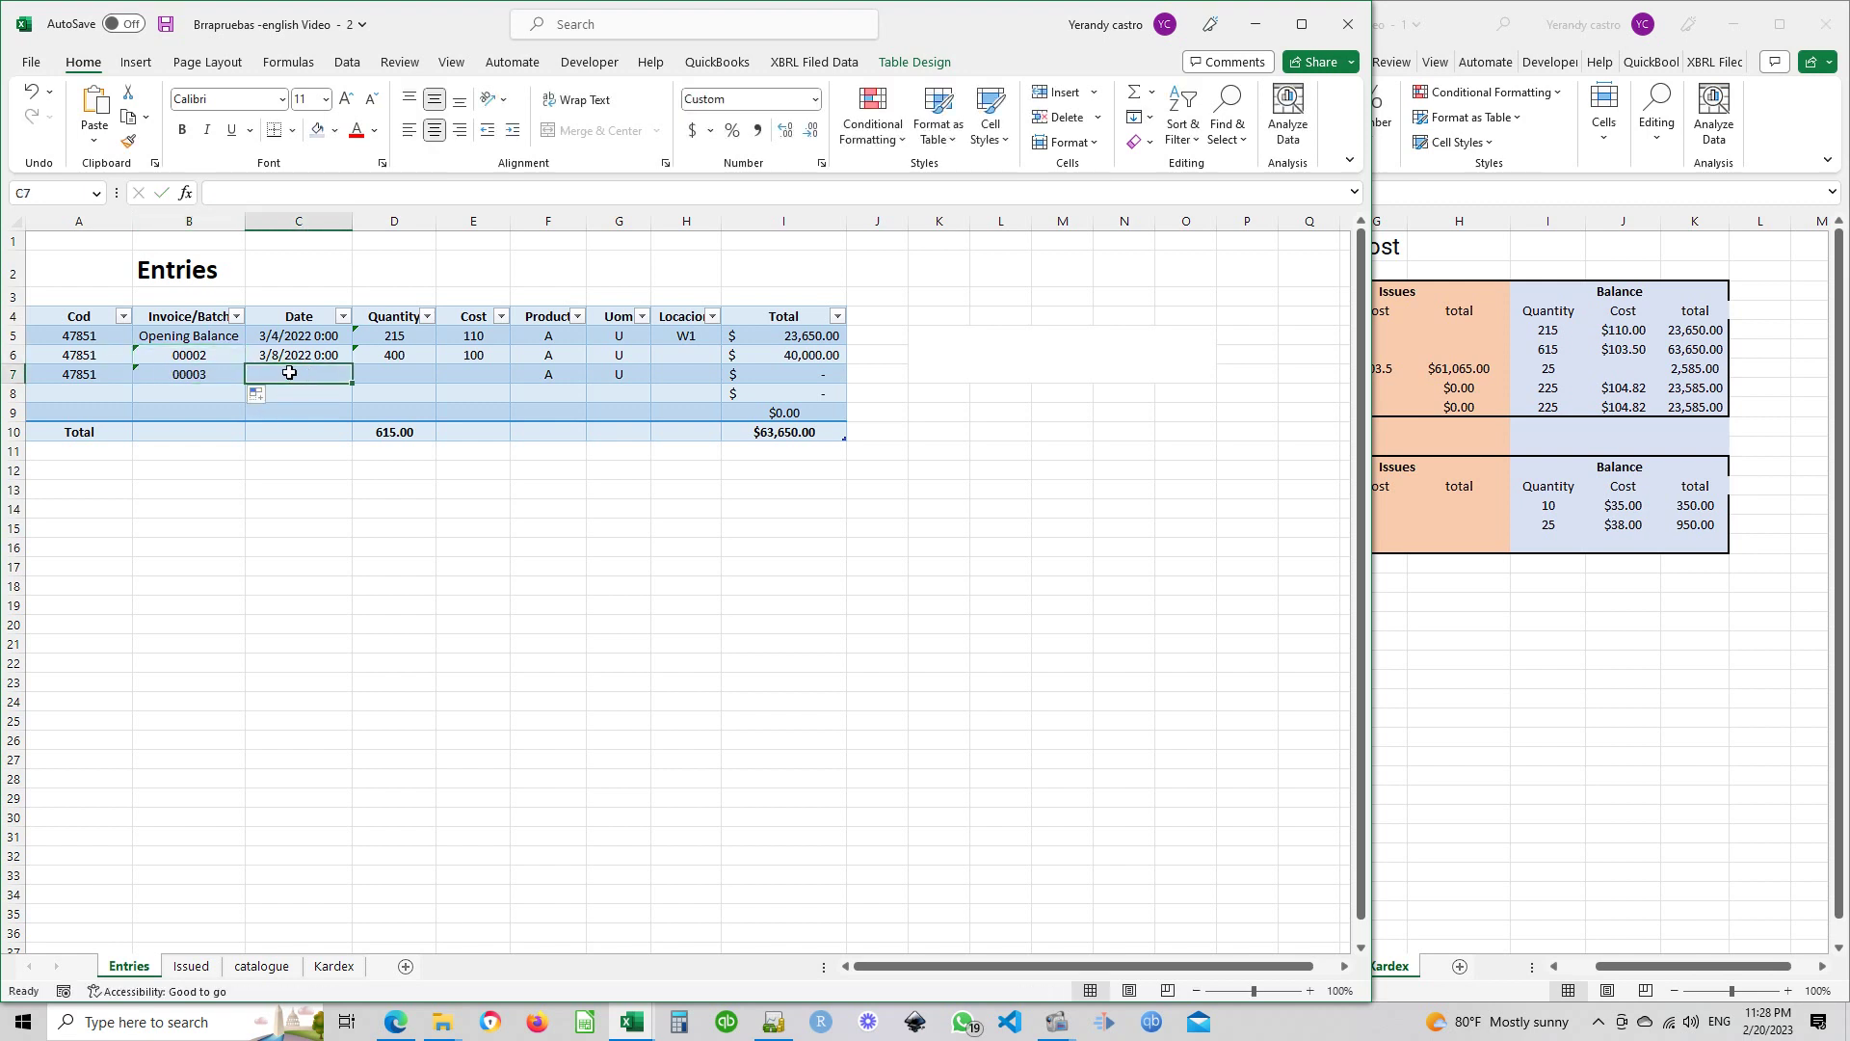
type("3/22")
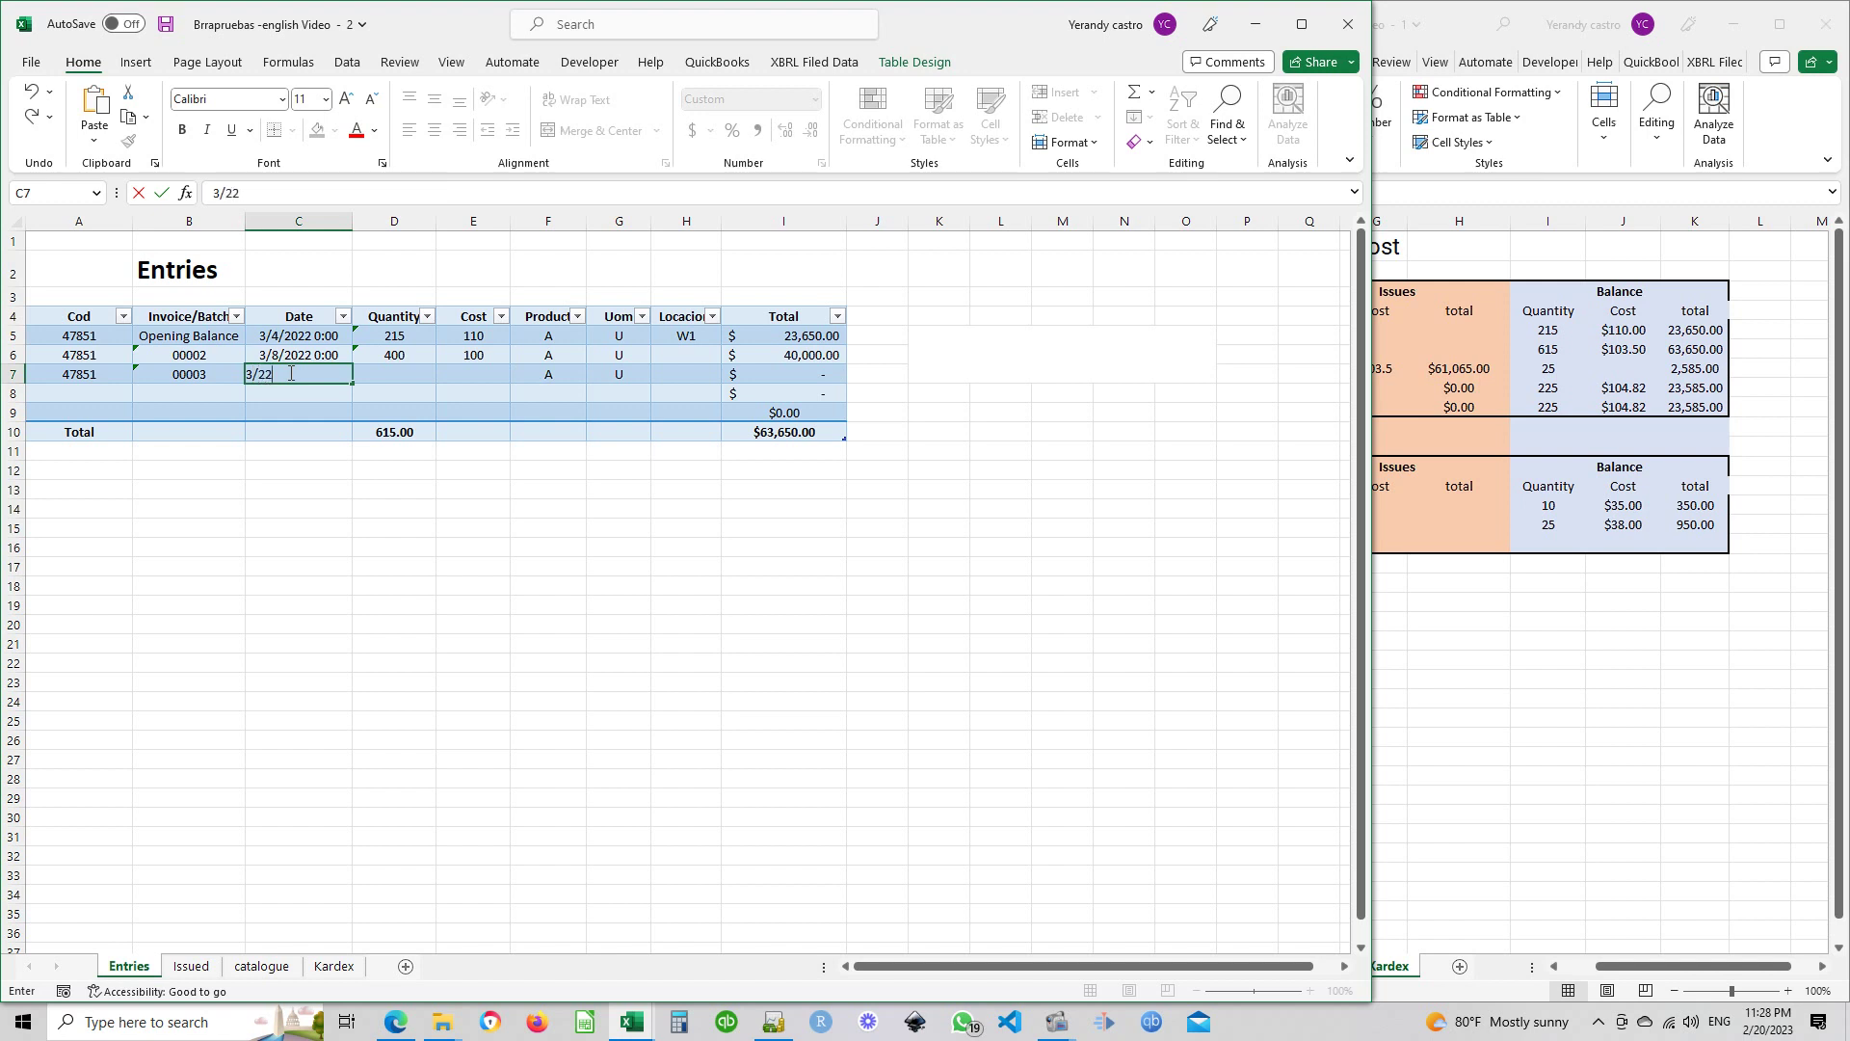
type("/2022")
key("Tab")
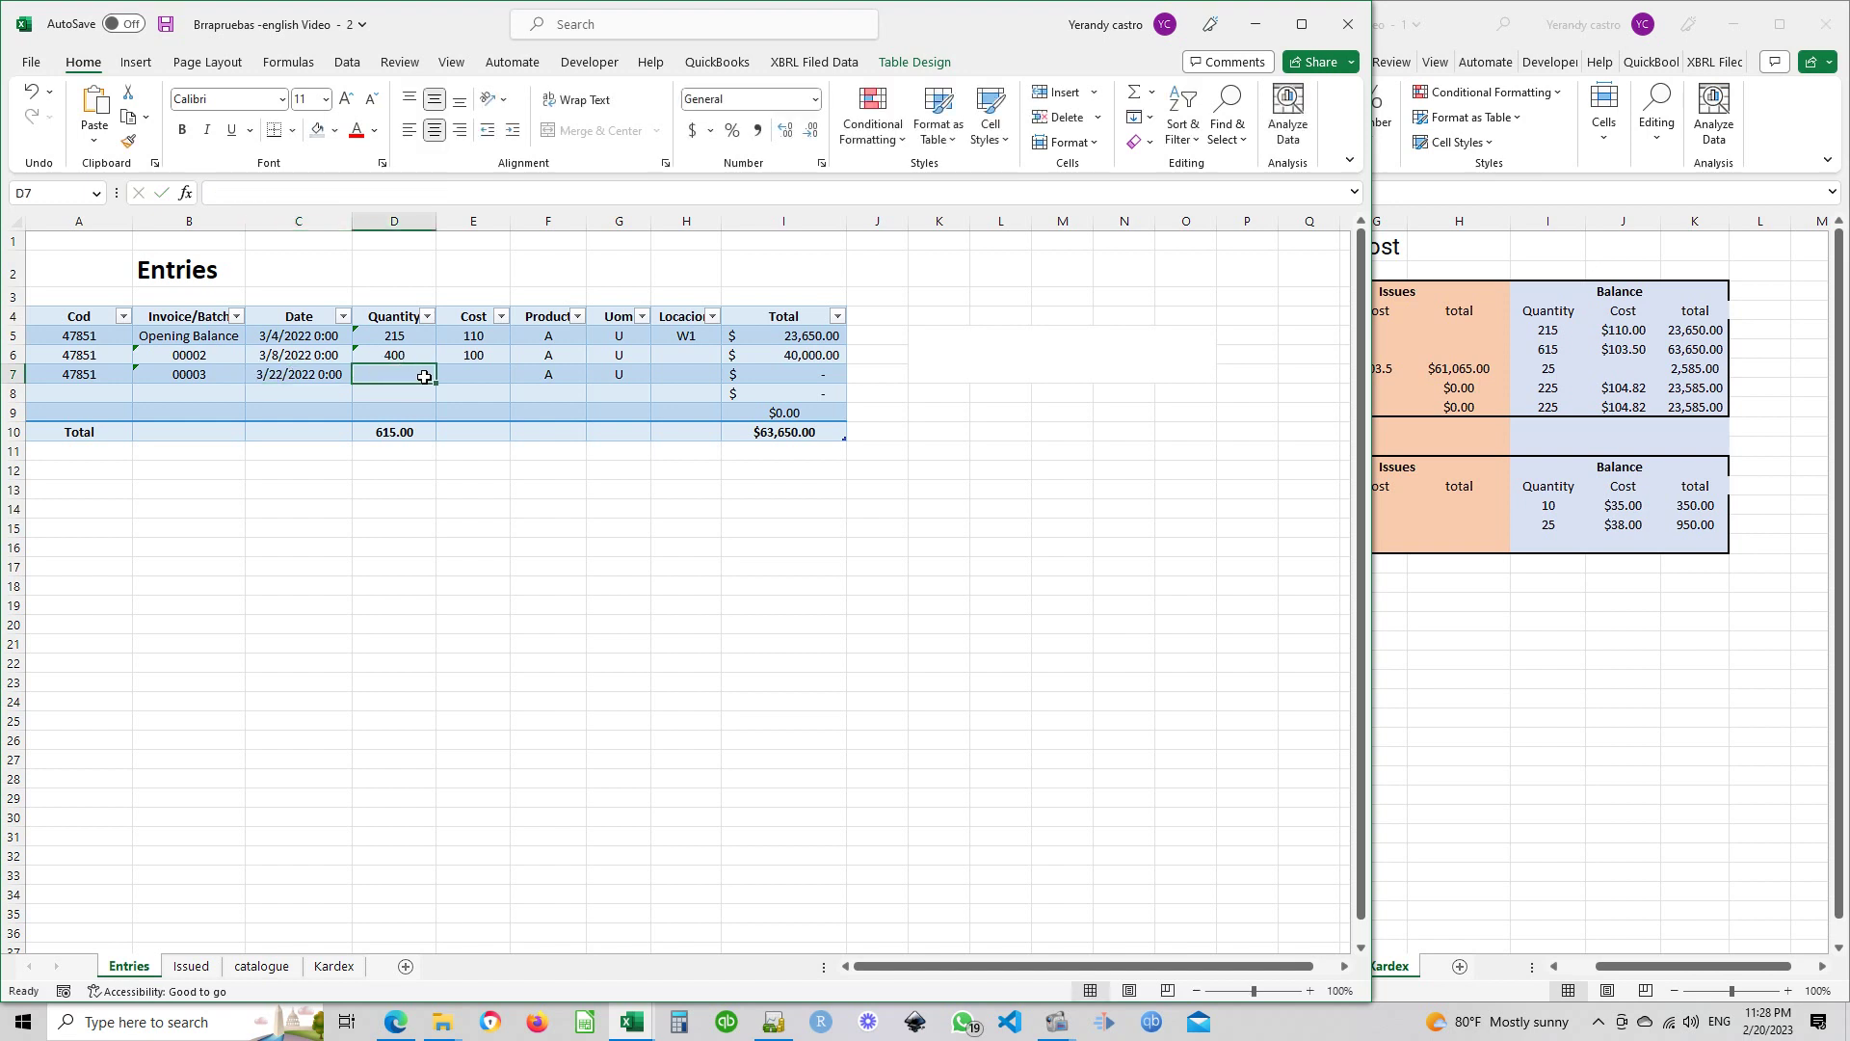
Set the 3/22/2022 entry's quantity to 200 and cost to 105, and check its total
type("20")
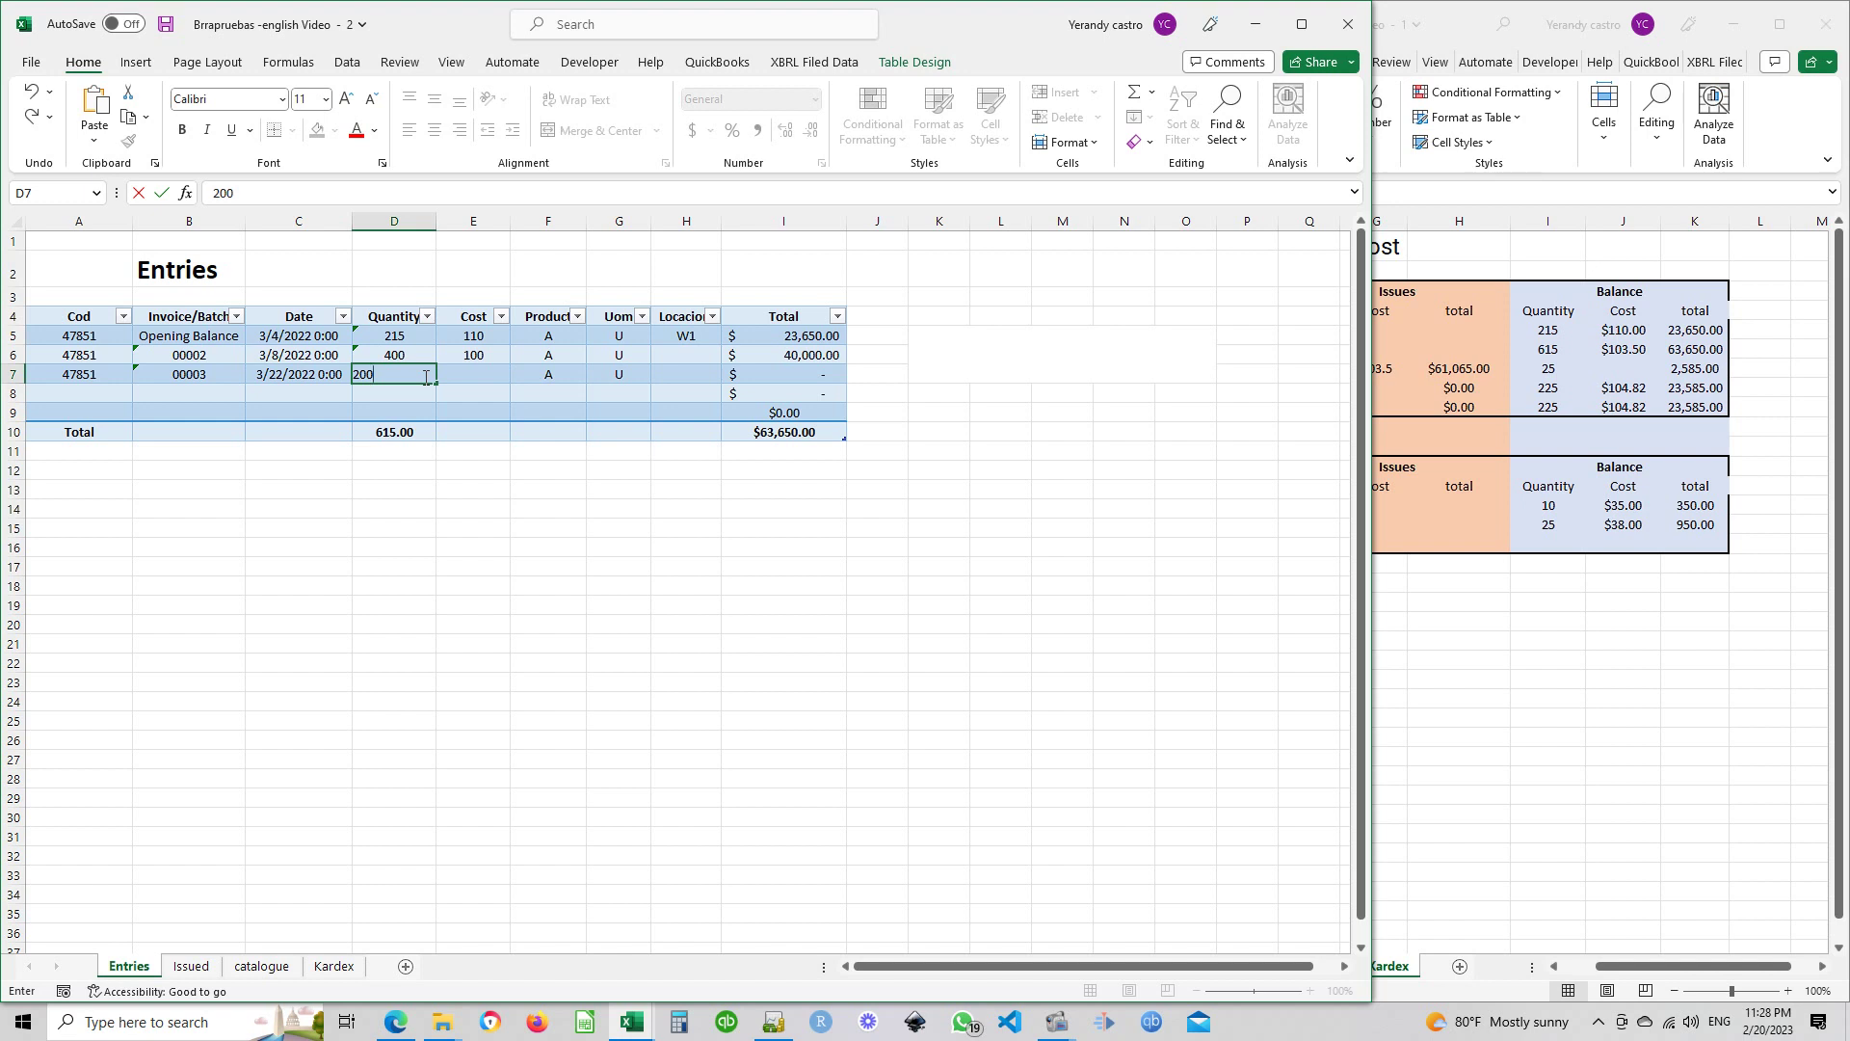
type("0")
key("Tab")
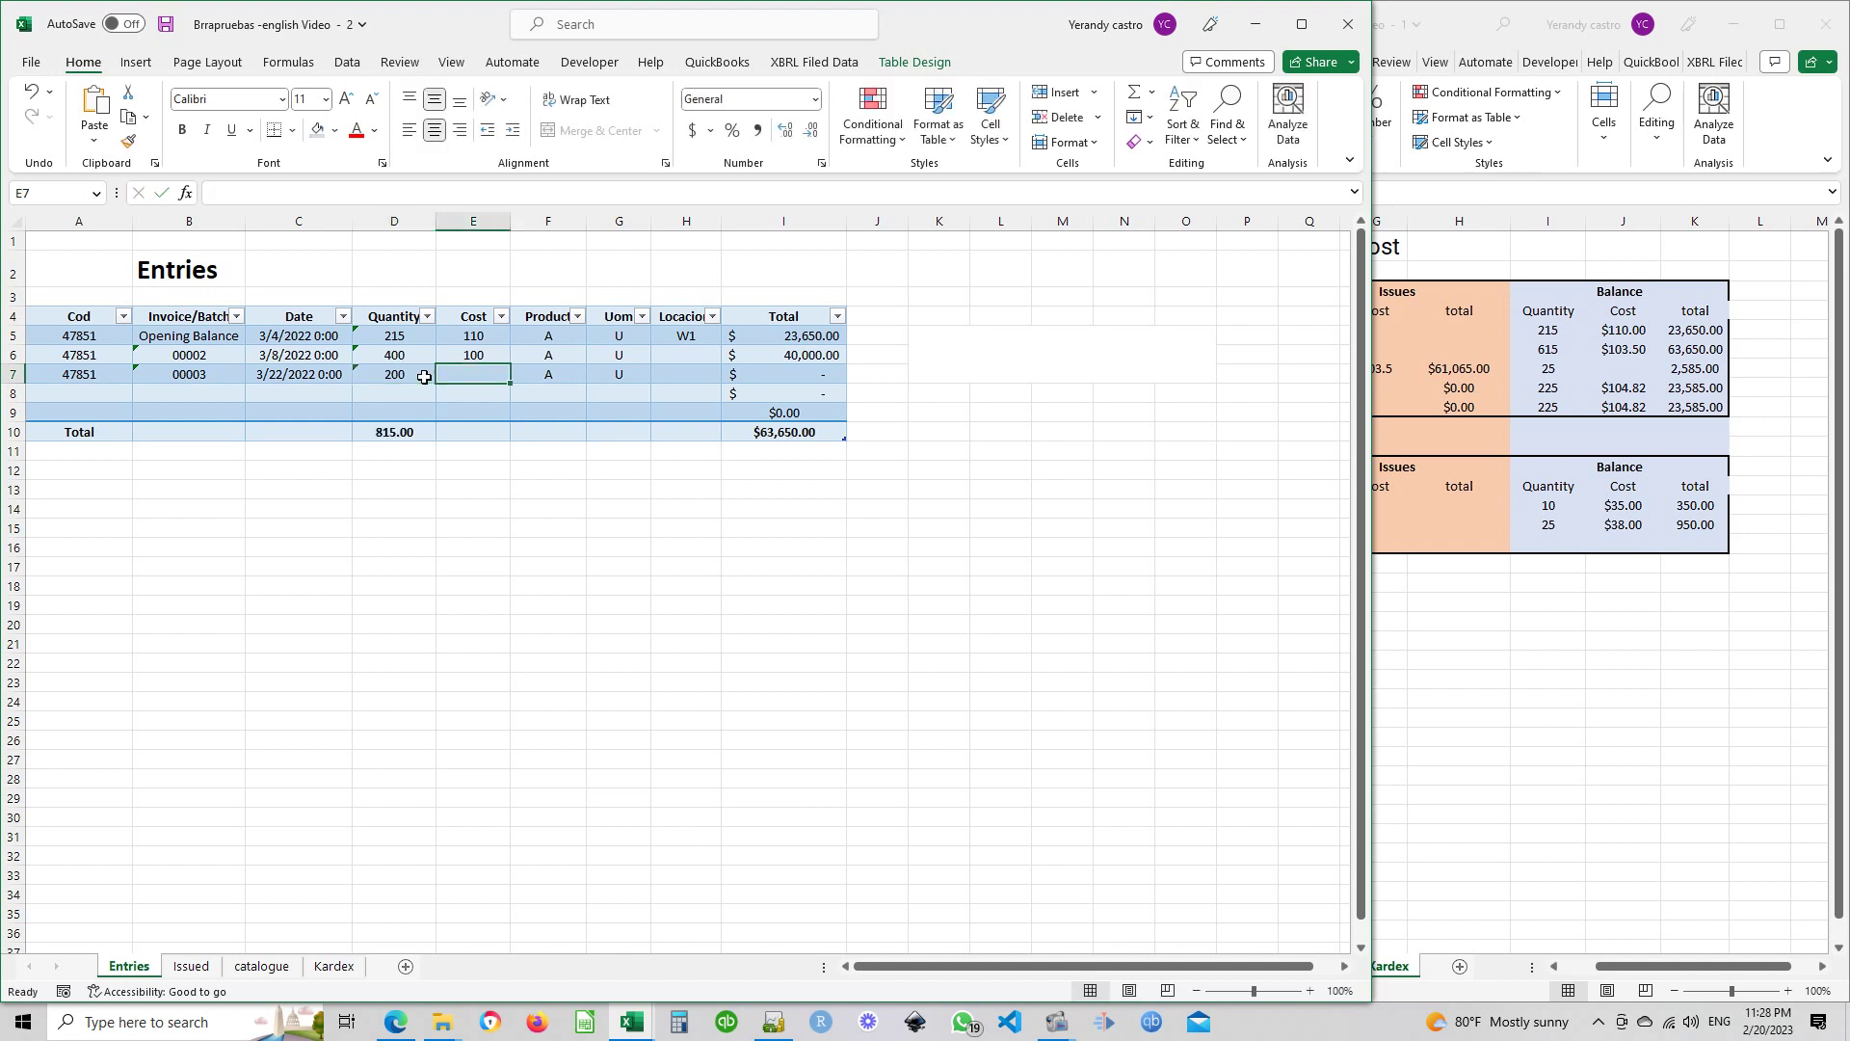
type("1")
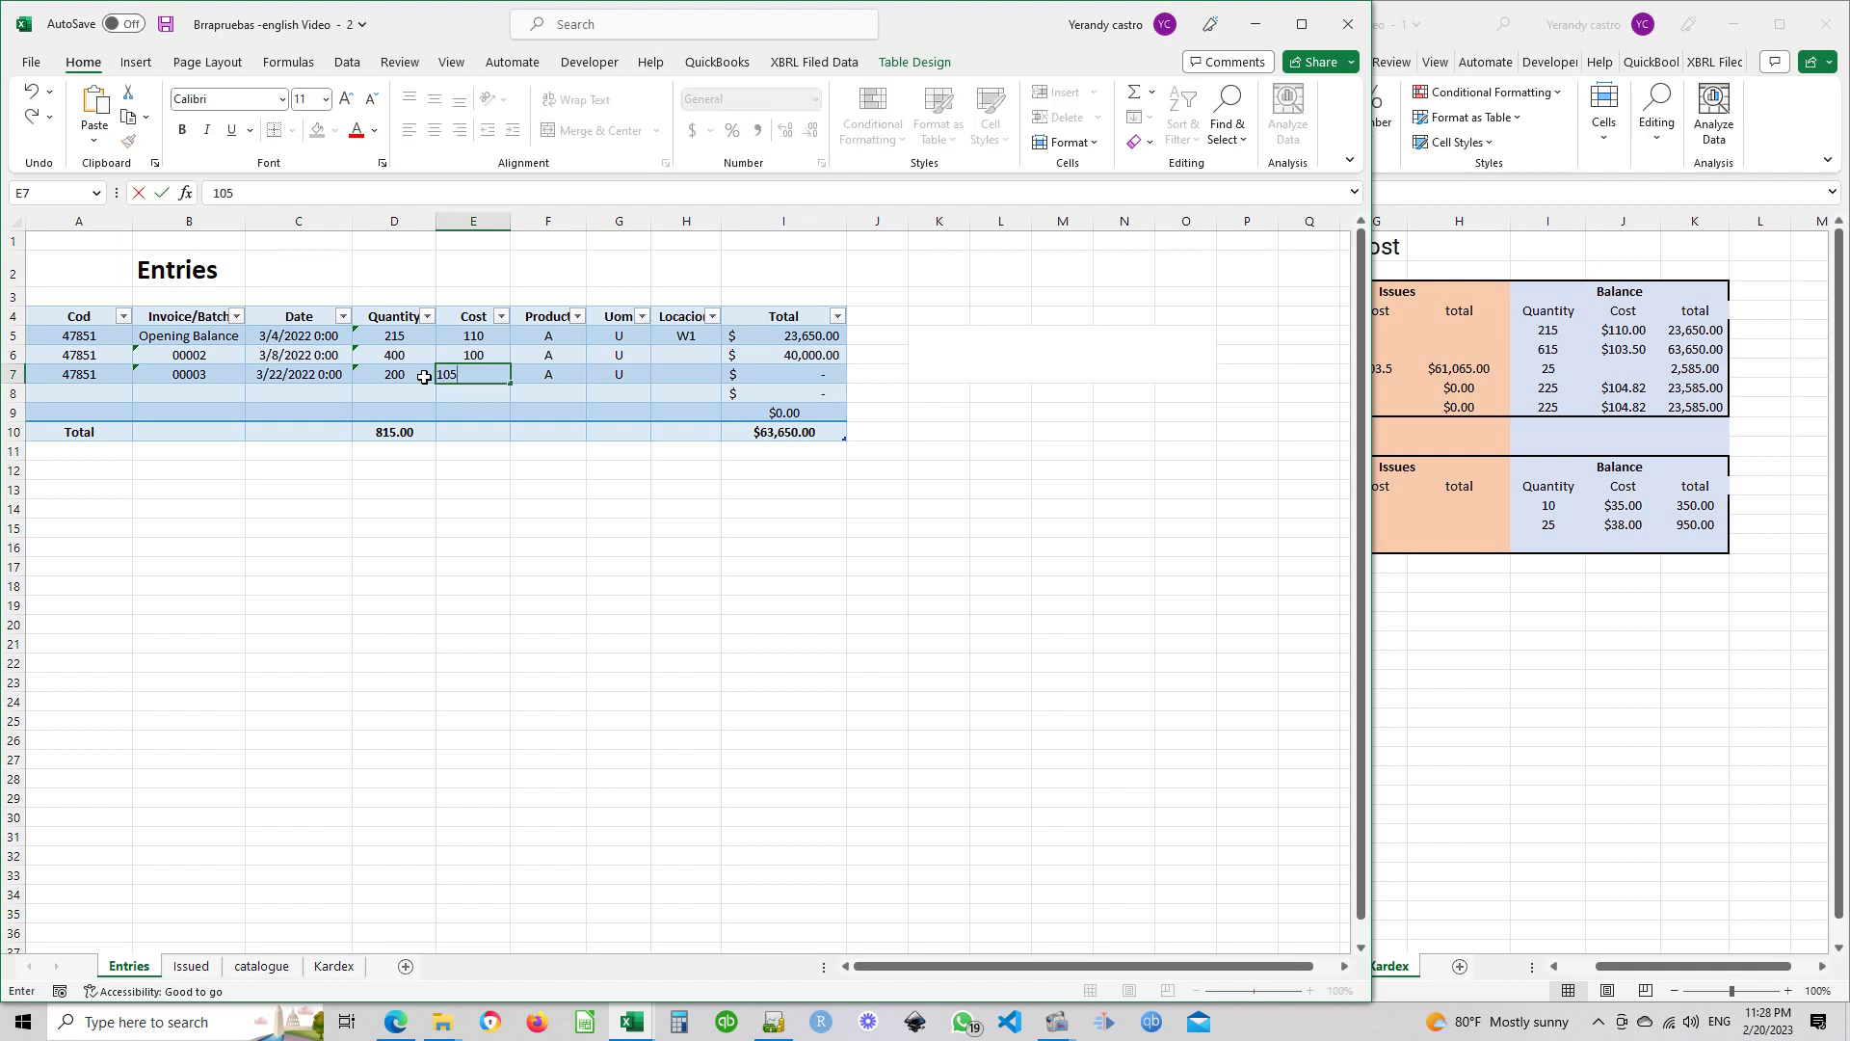
type("05")
key("Tab")
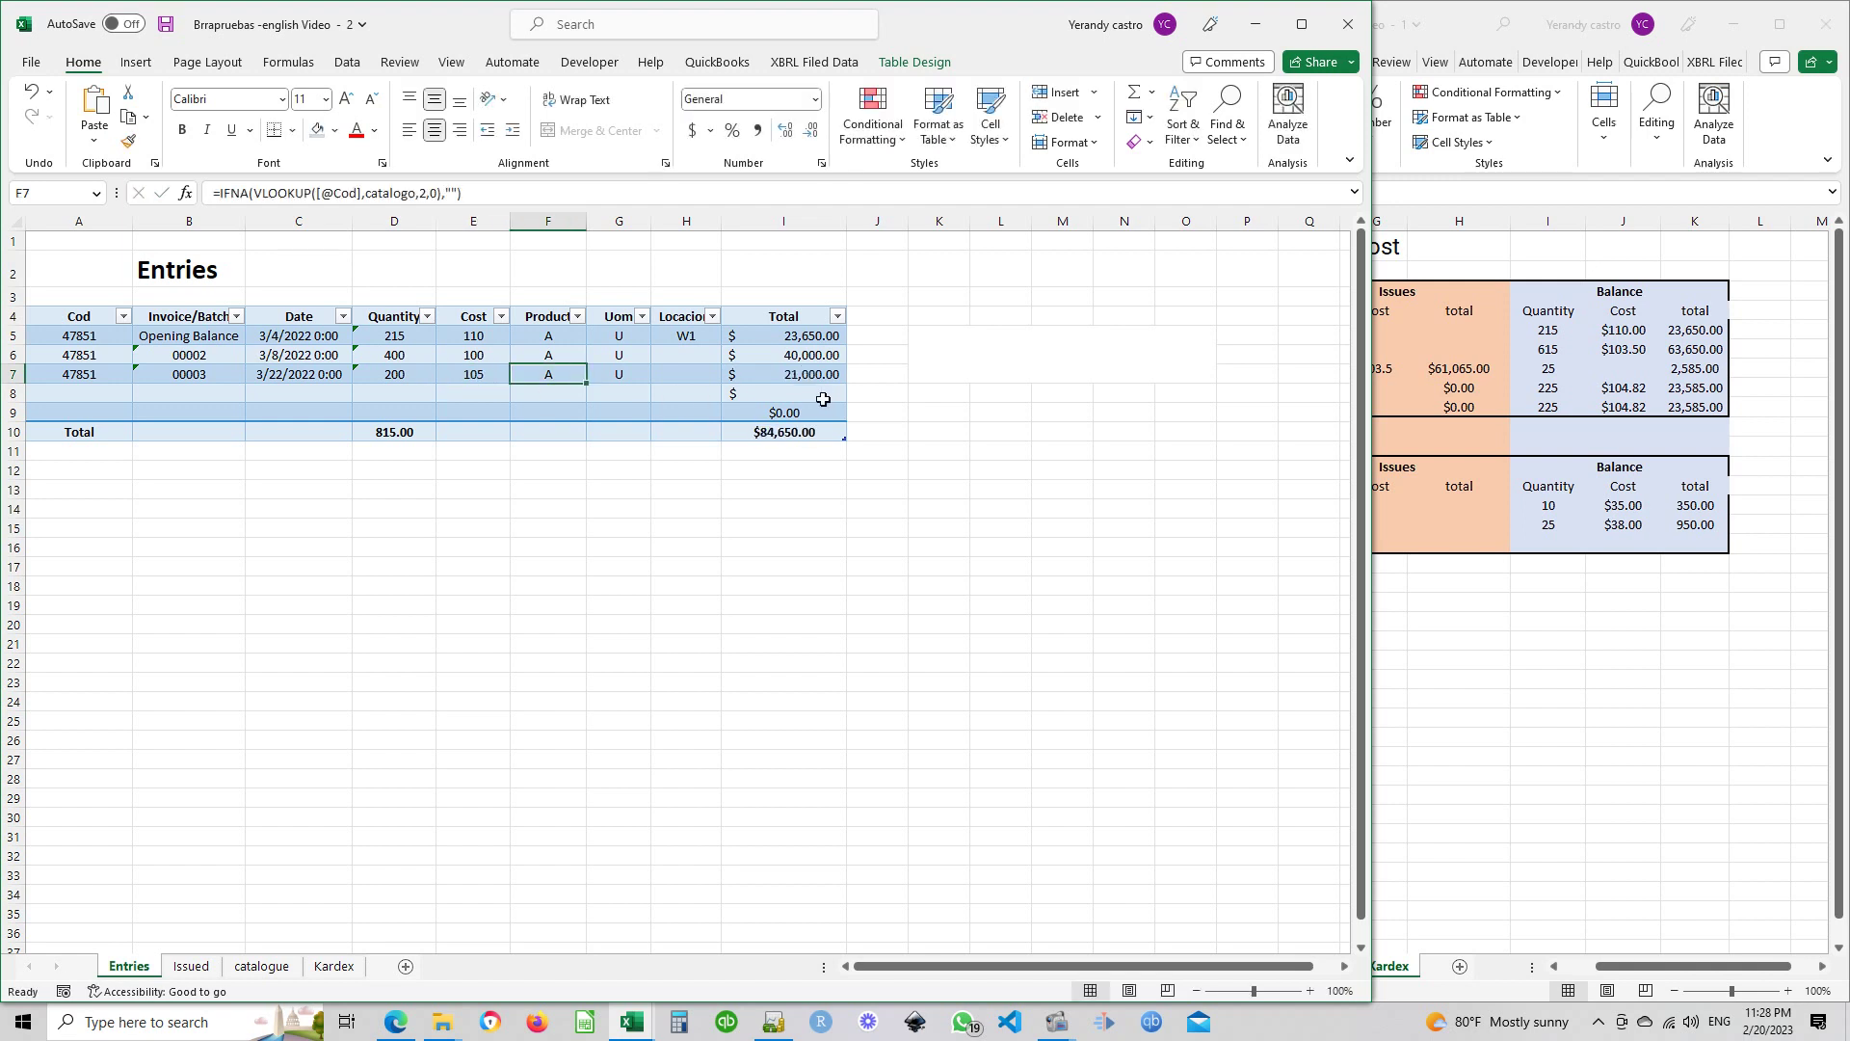
left_click(816, 375)
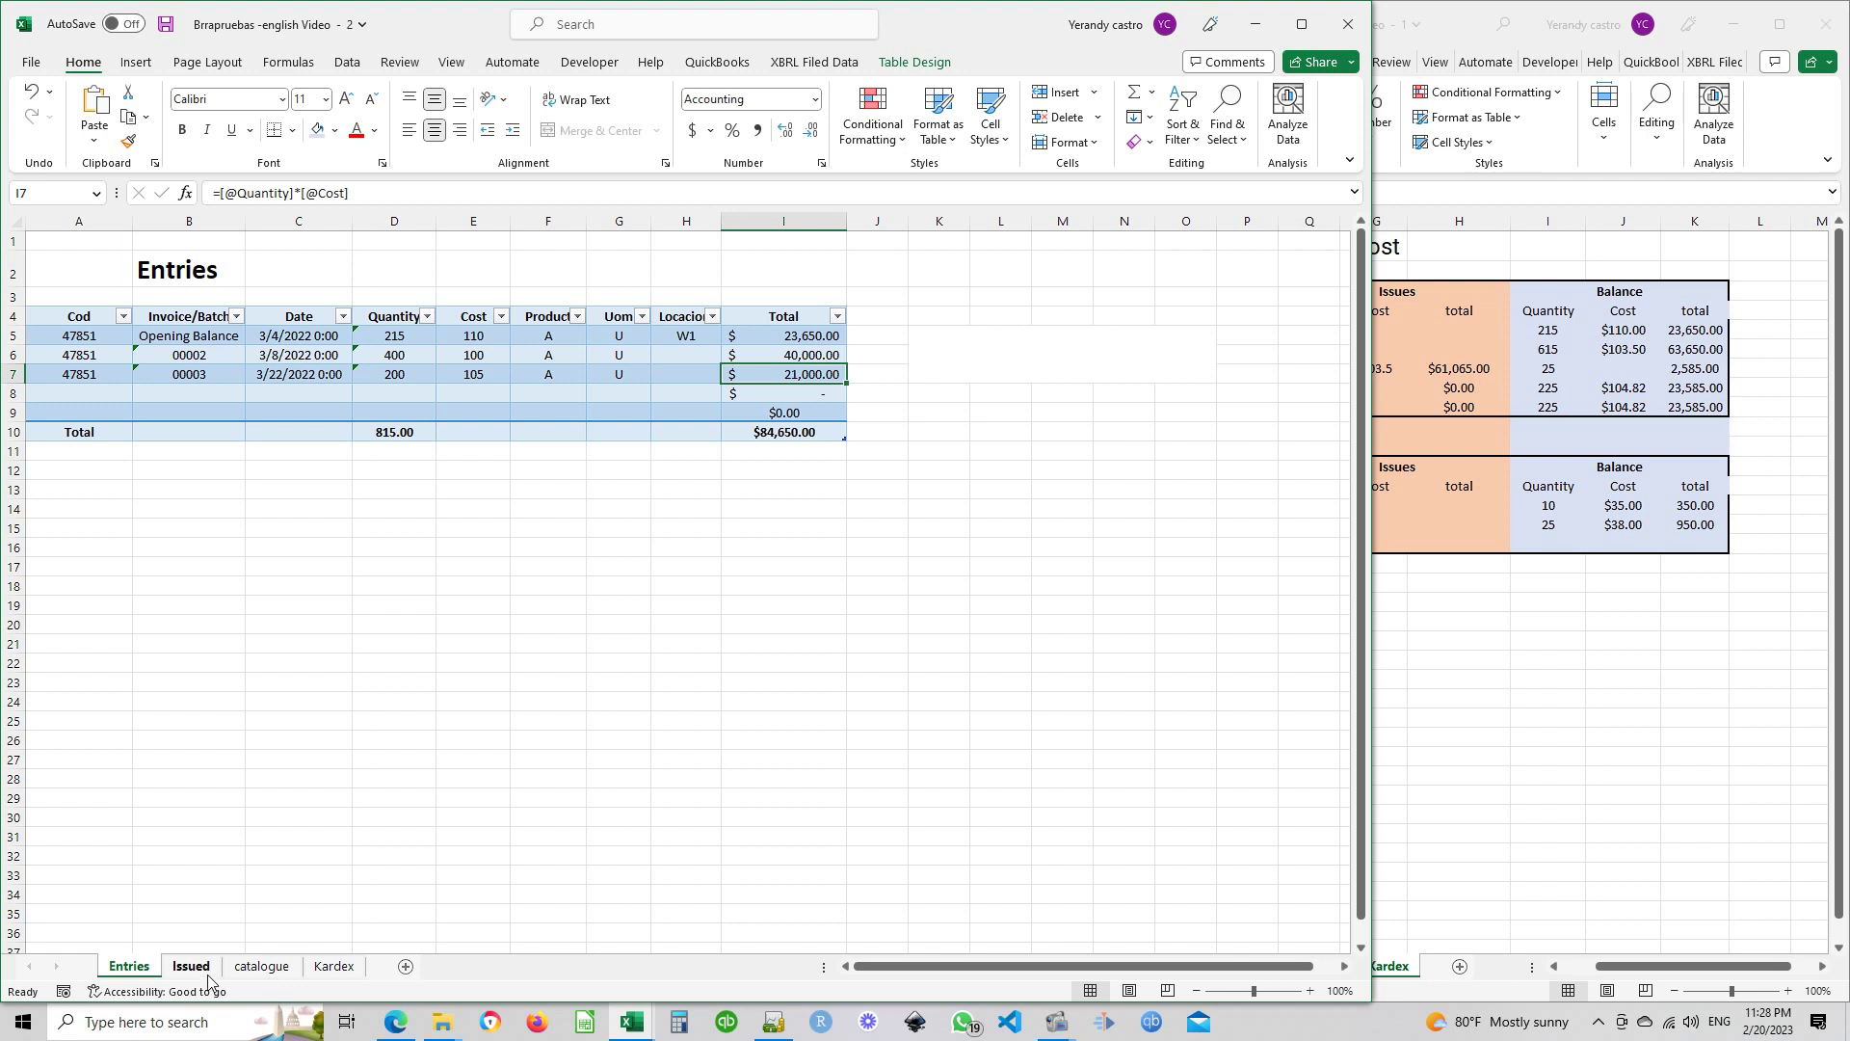
Examine product A's stock, cost and total in the catalogue sheet
left_click(256, 967)
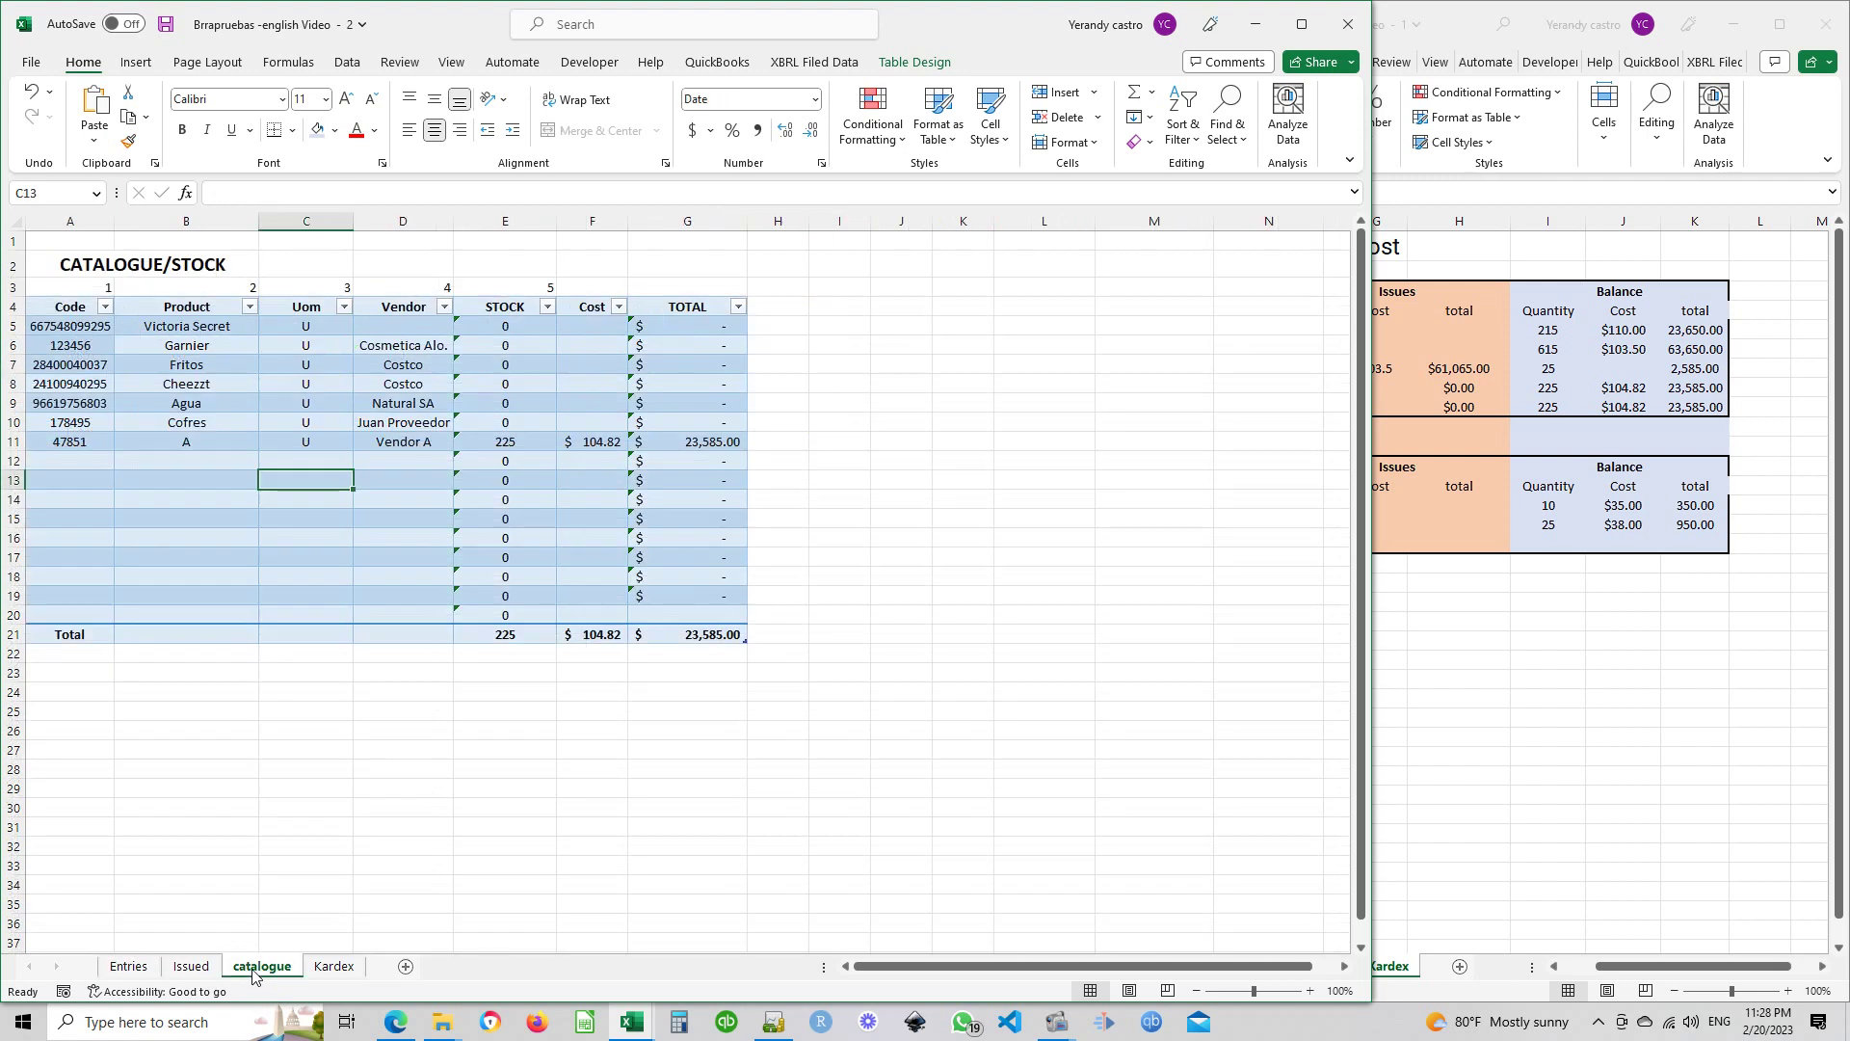
left_click(653, 558)
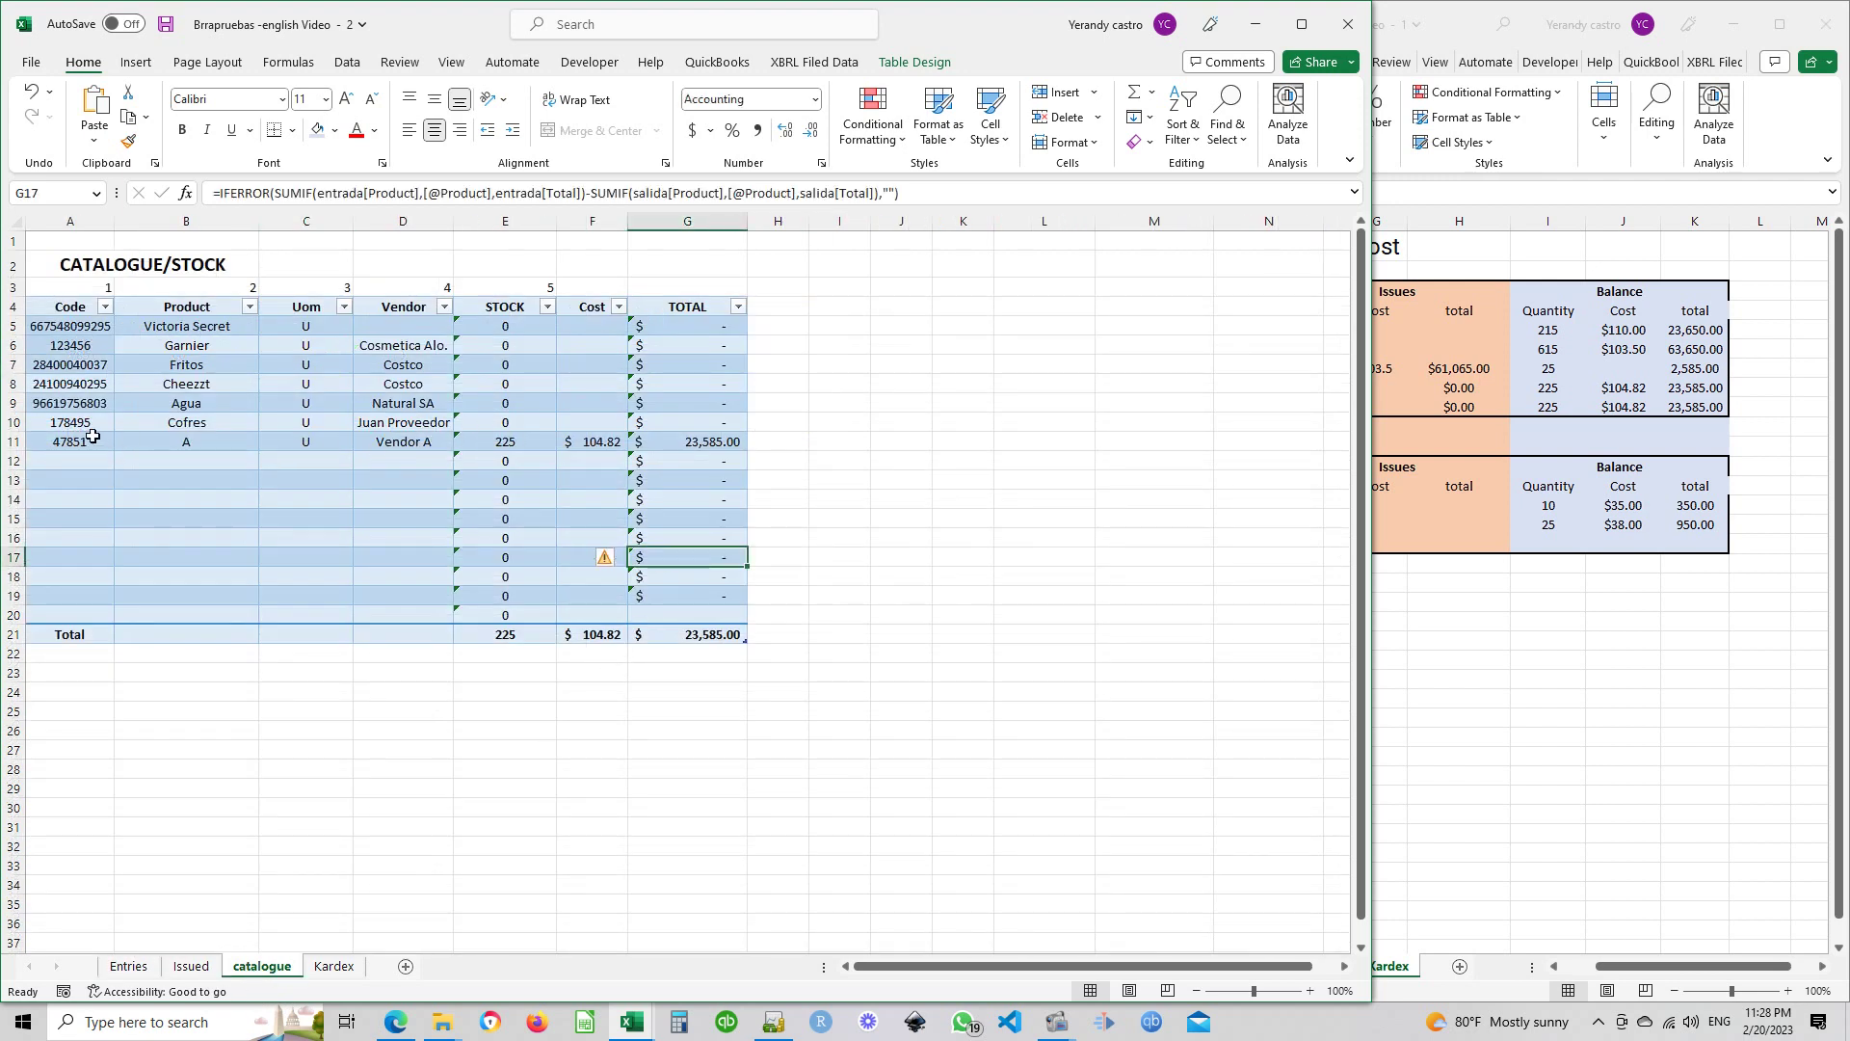
left_click_drag(90, 441, 703, 444)
left_click(596, 449)
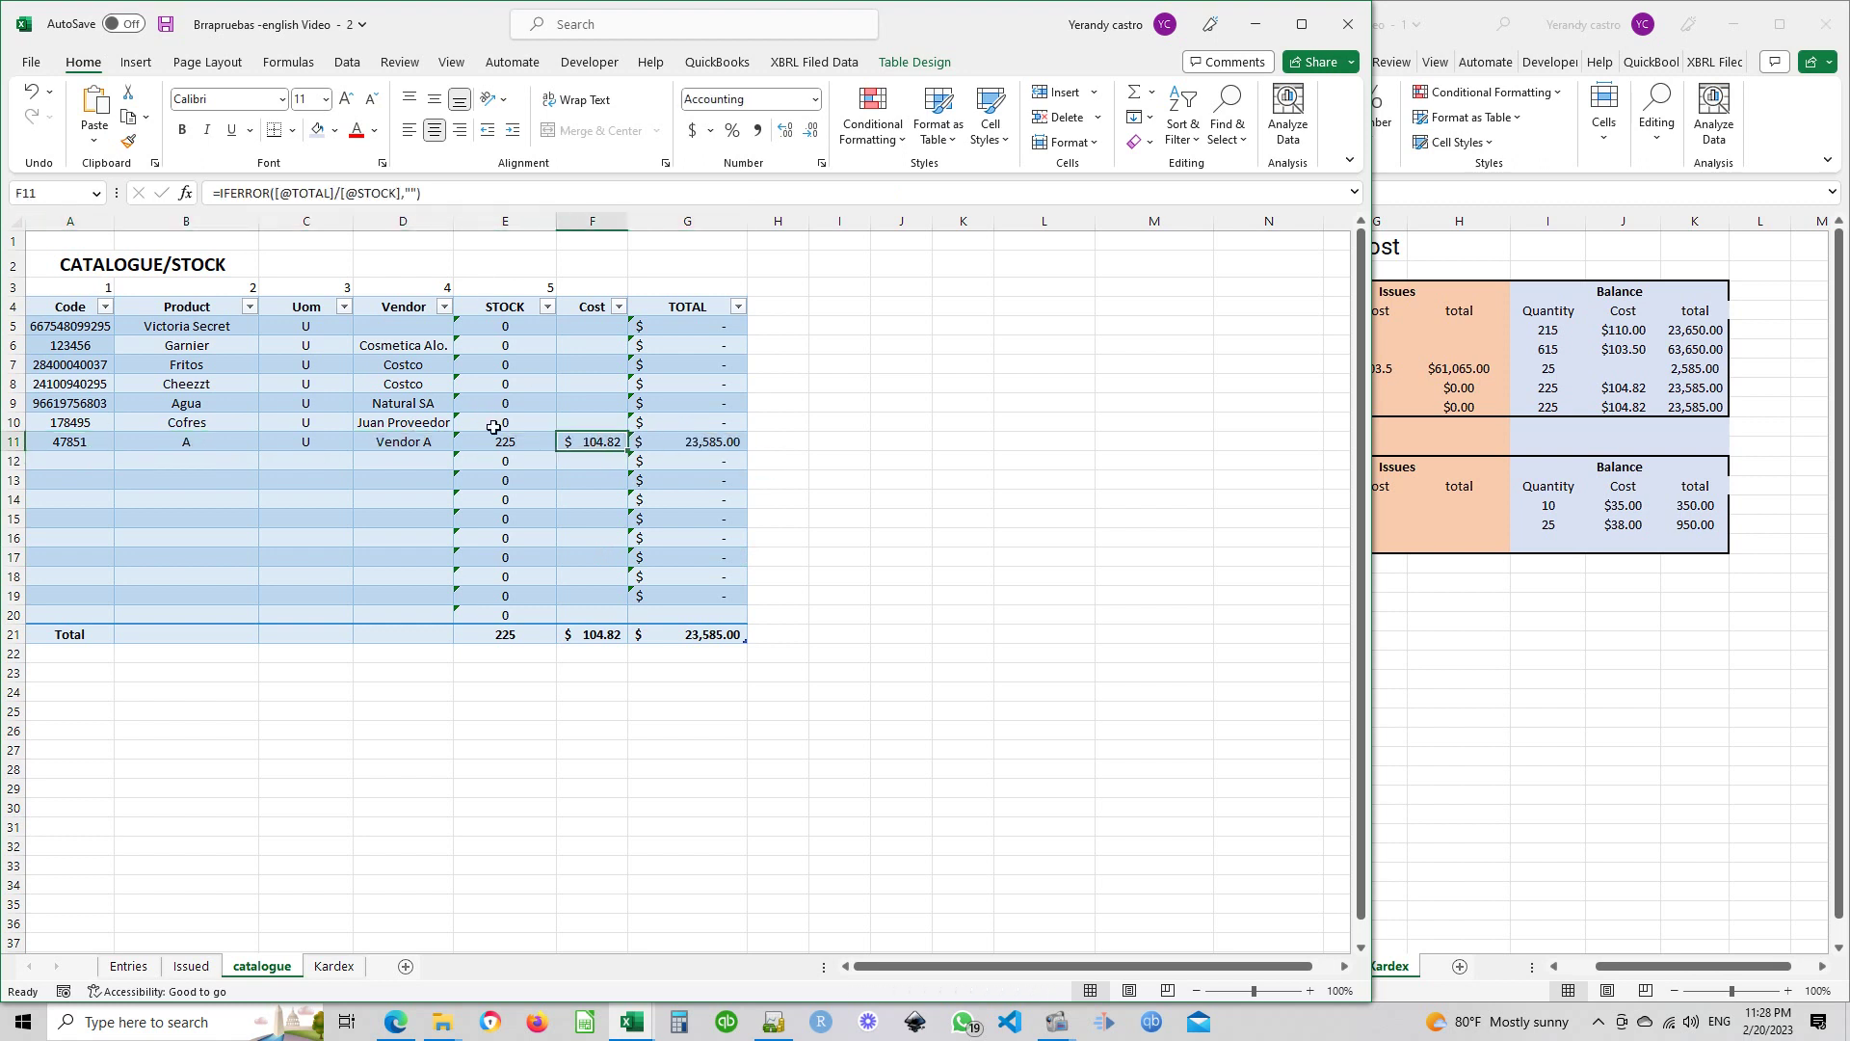
left_click(522, 443)
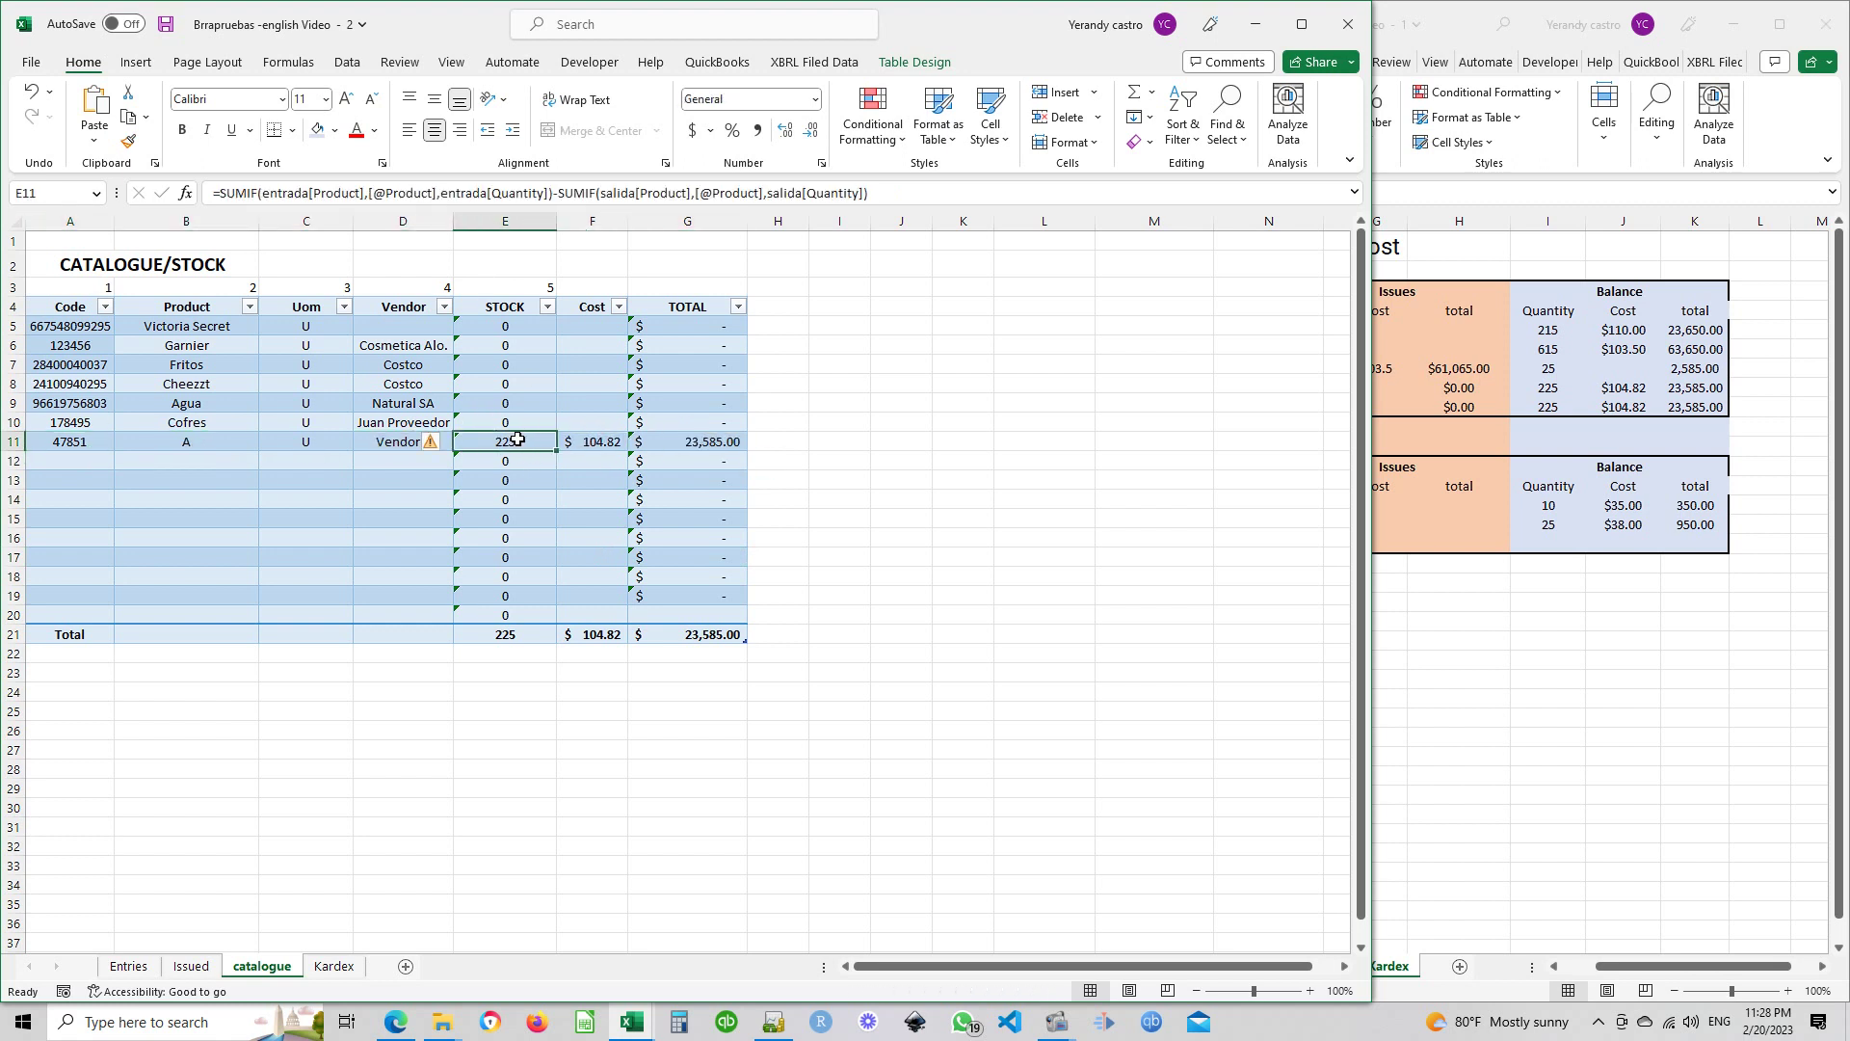
Narrow the catalogue window to show both windows side by side and compare product A's stock and cost with the Kardex balance
left_click_drag(1373, 512, 1004, 395)
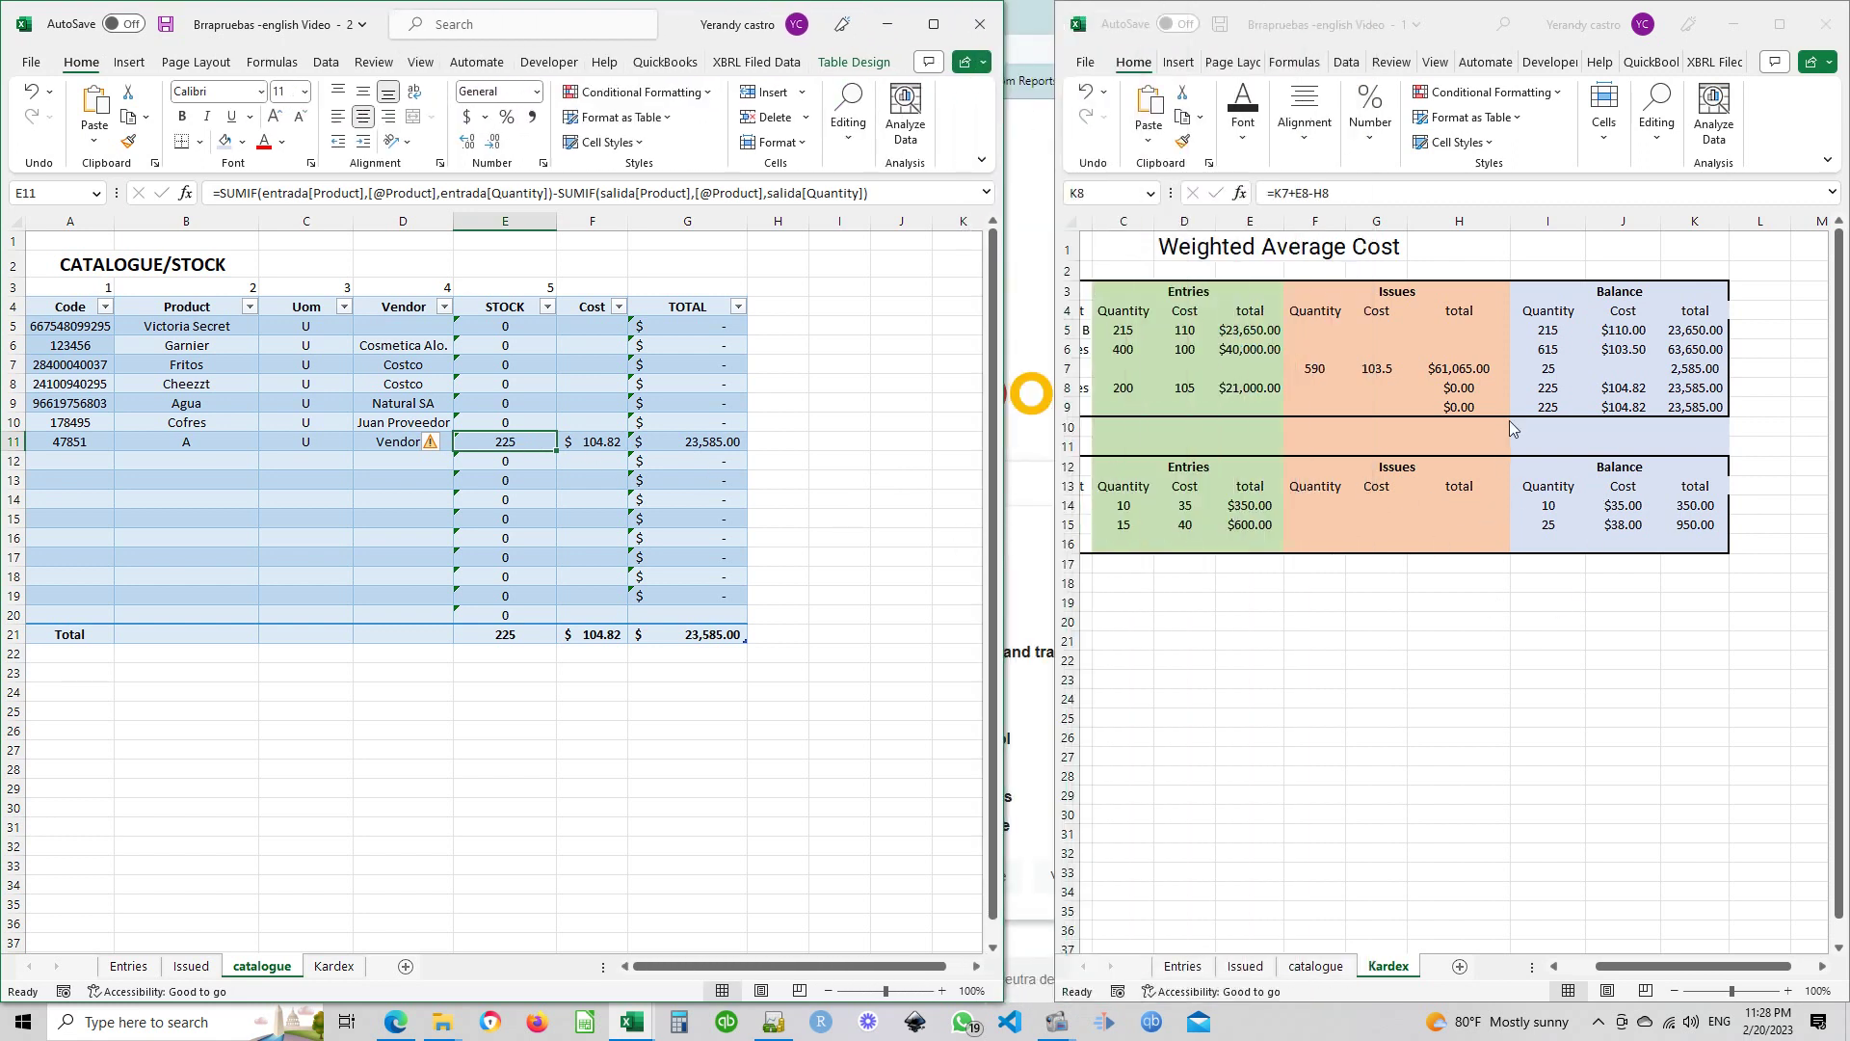
left_click(1550, 388)
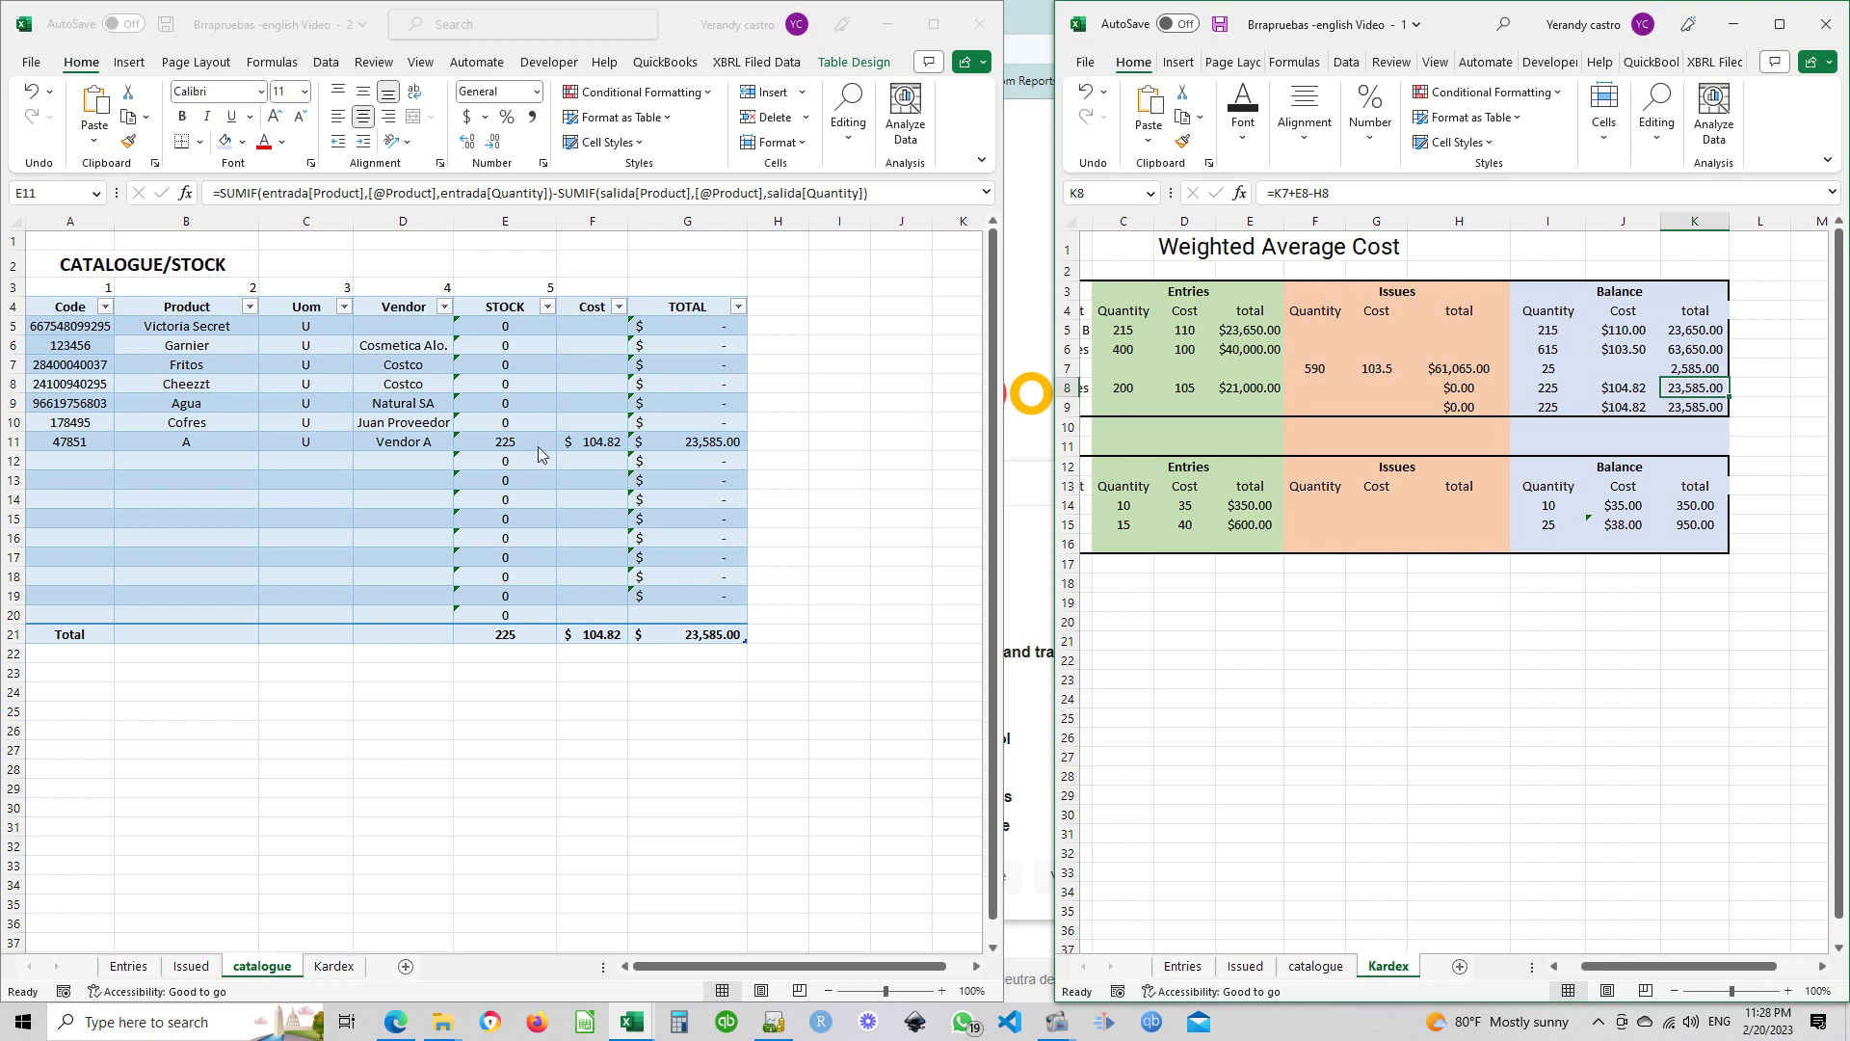
left_click(590, 445)
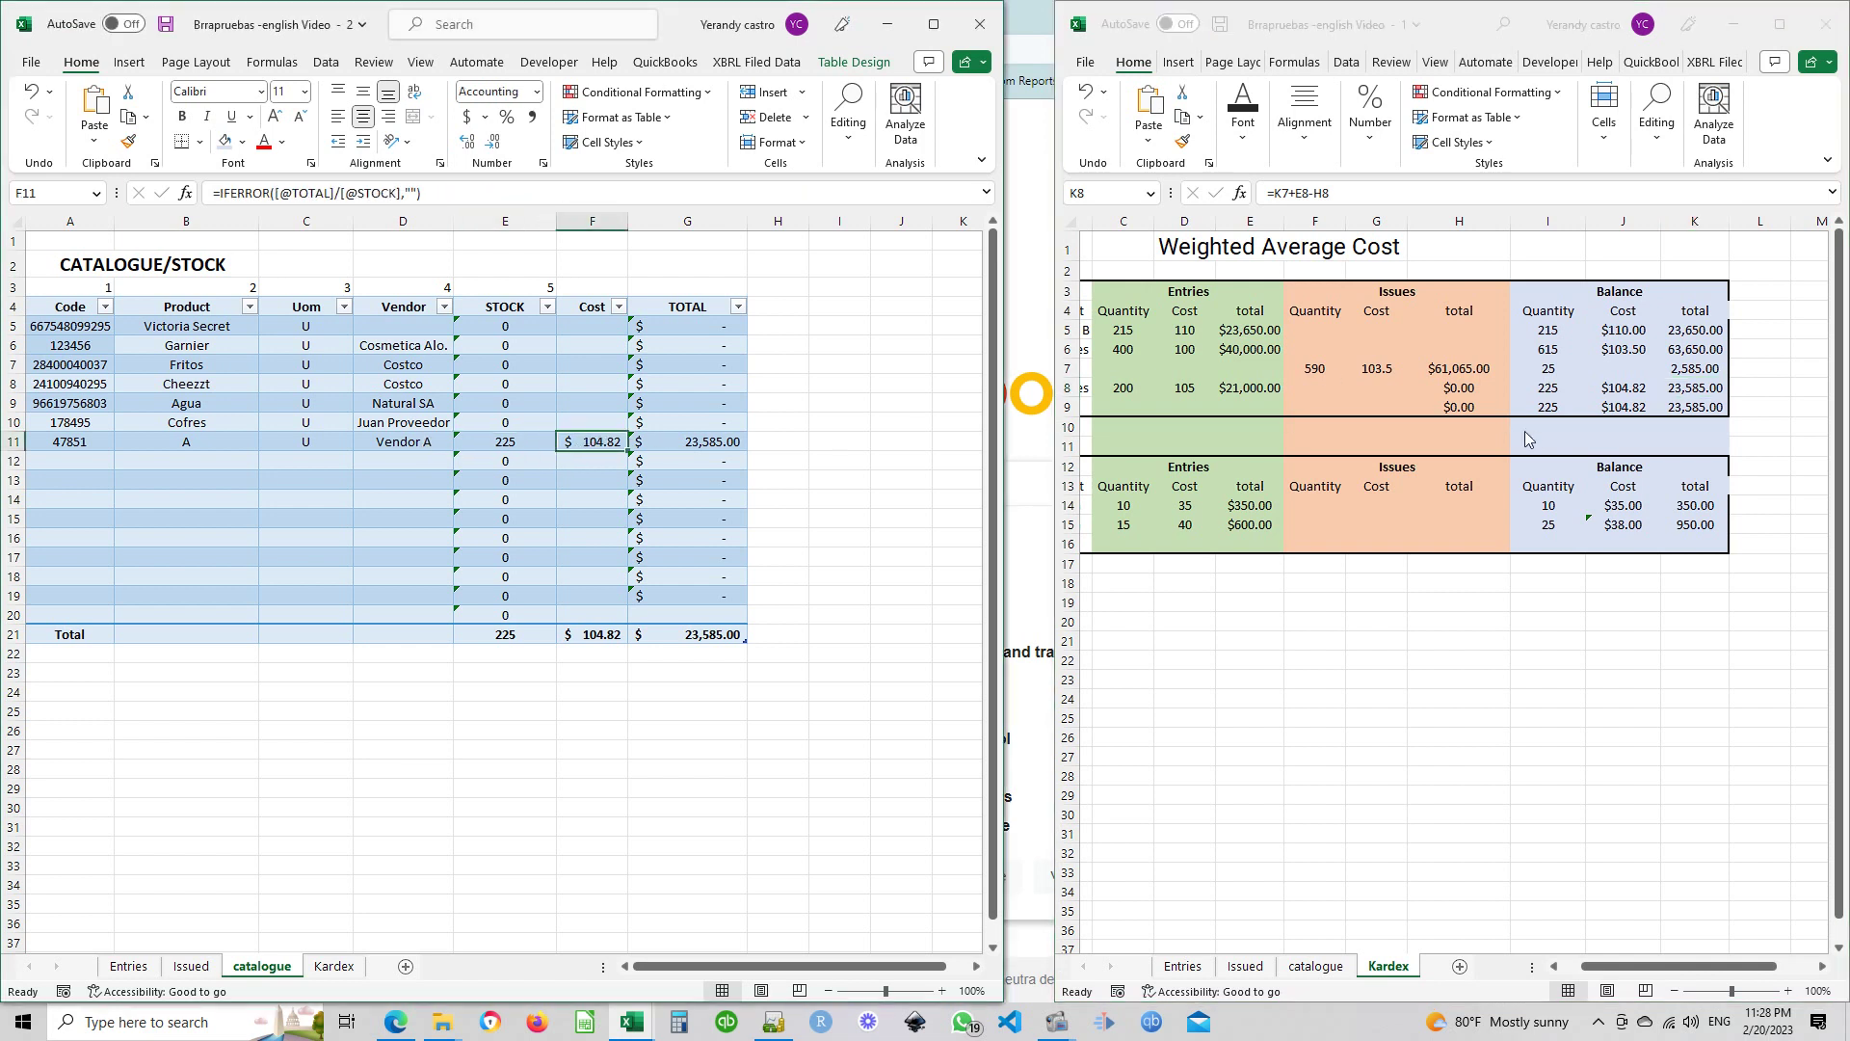
left_click(1671, 389)
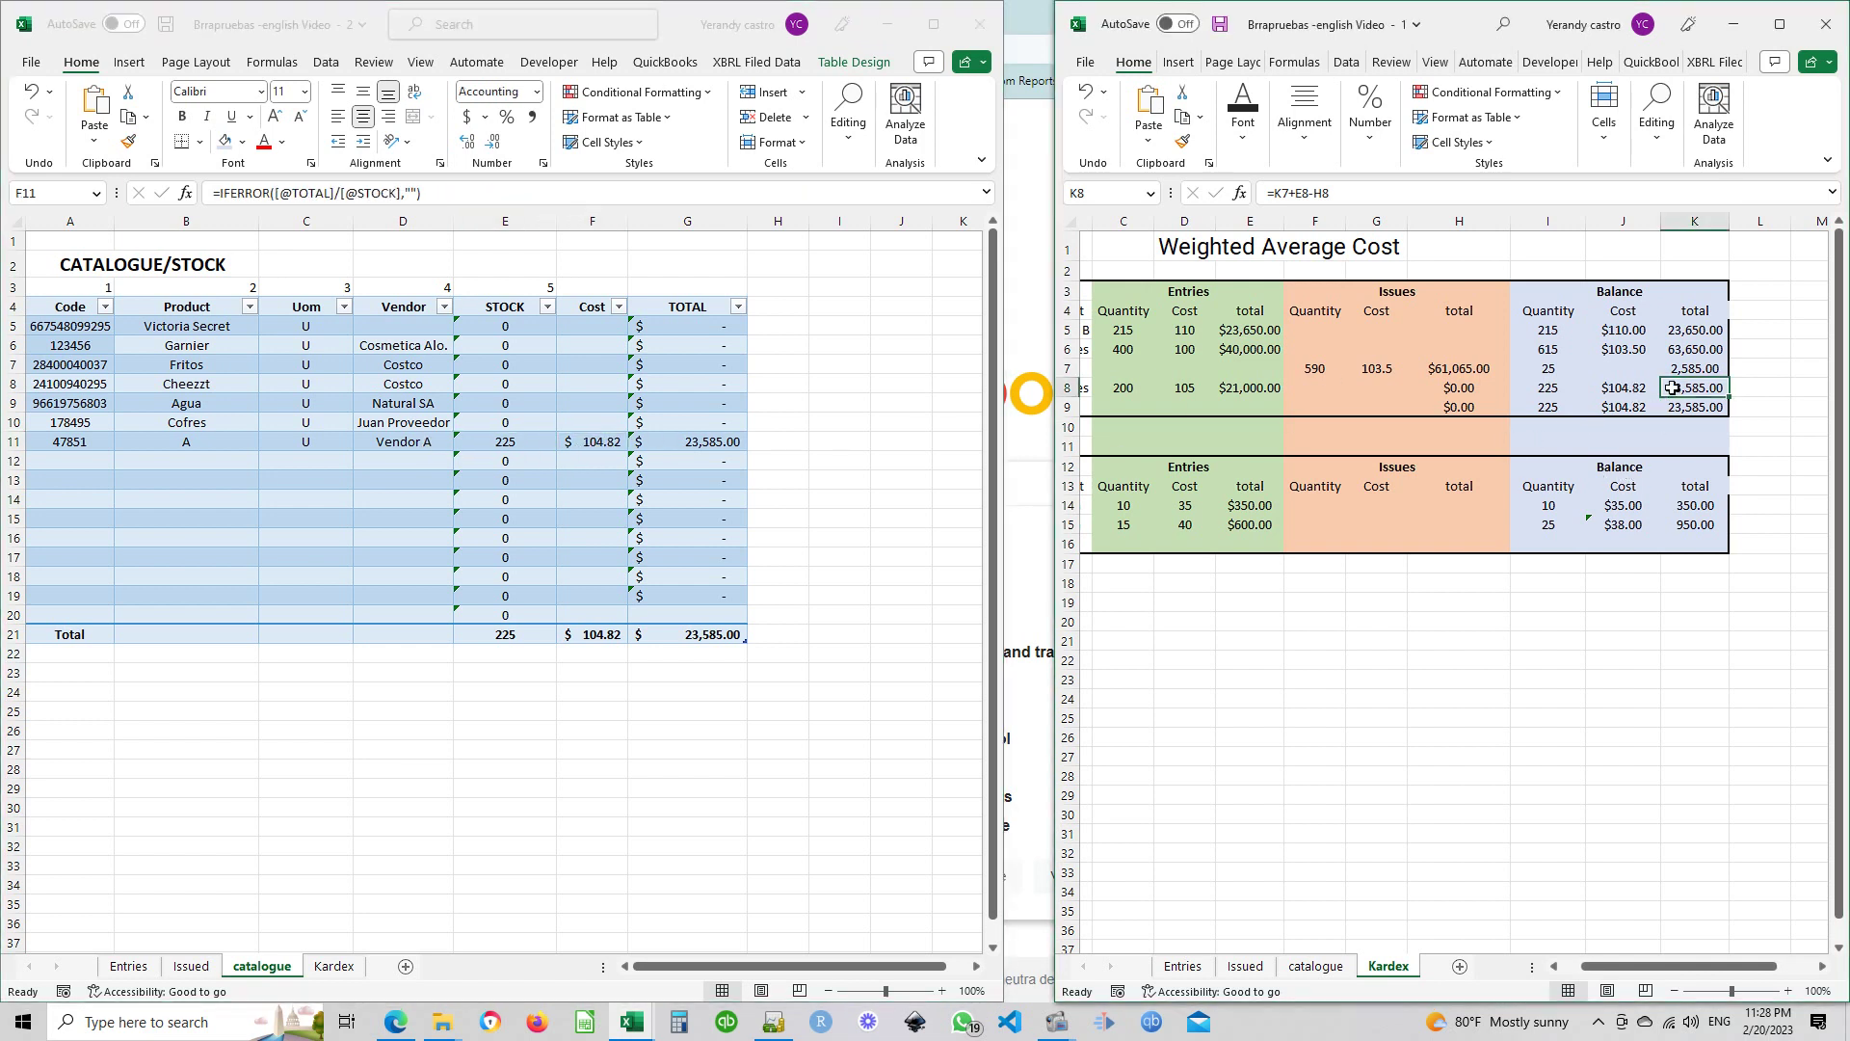
Examine the formula behind product A's total in the catalogue sheet
left_click(713, 443)
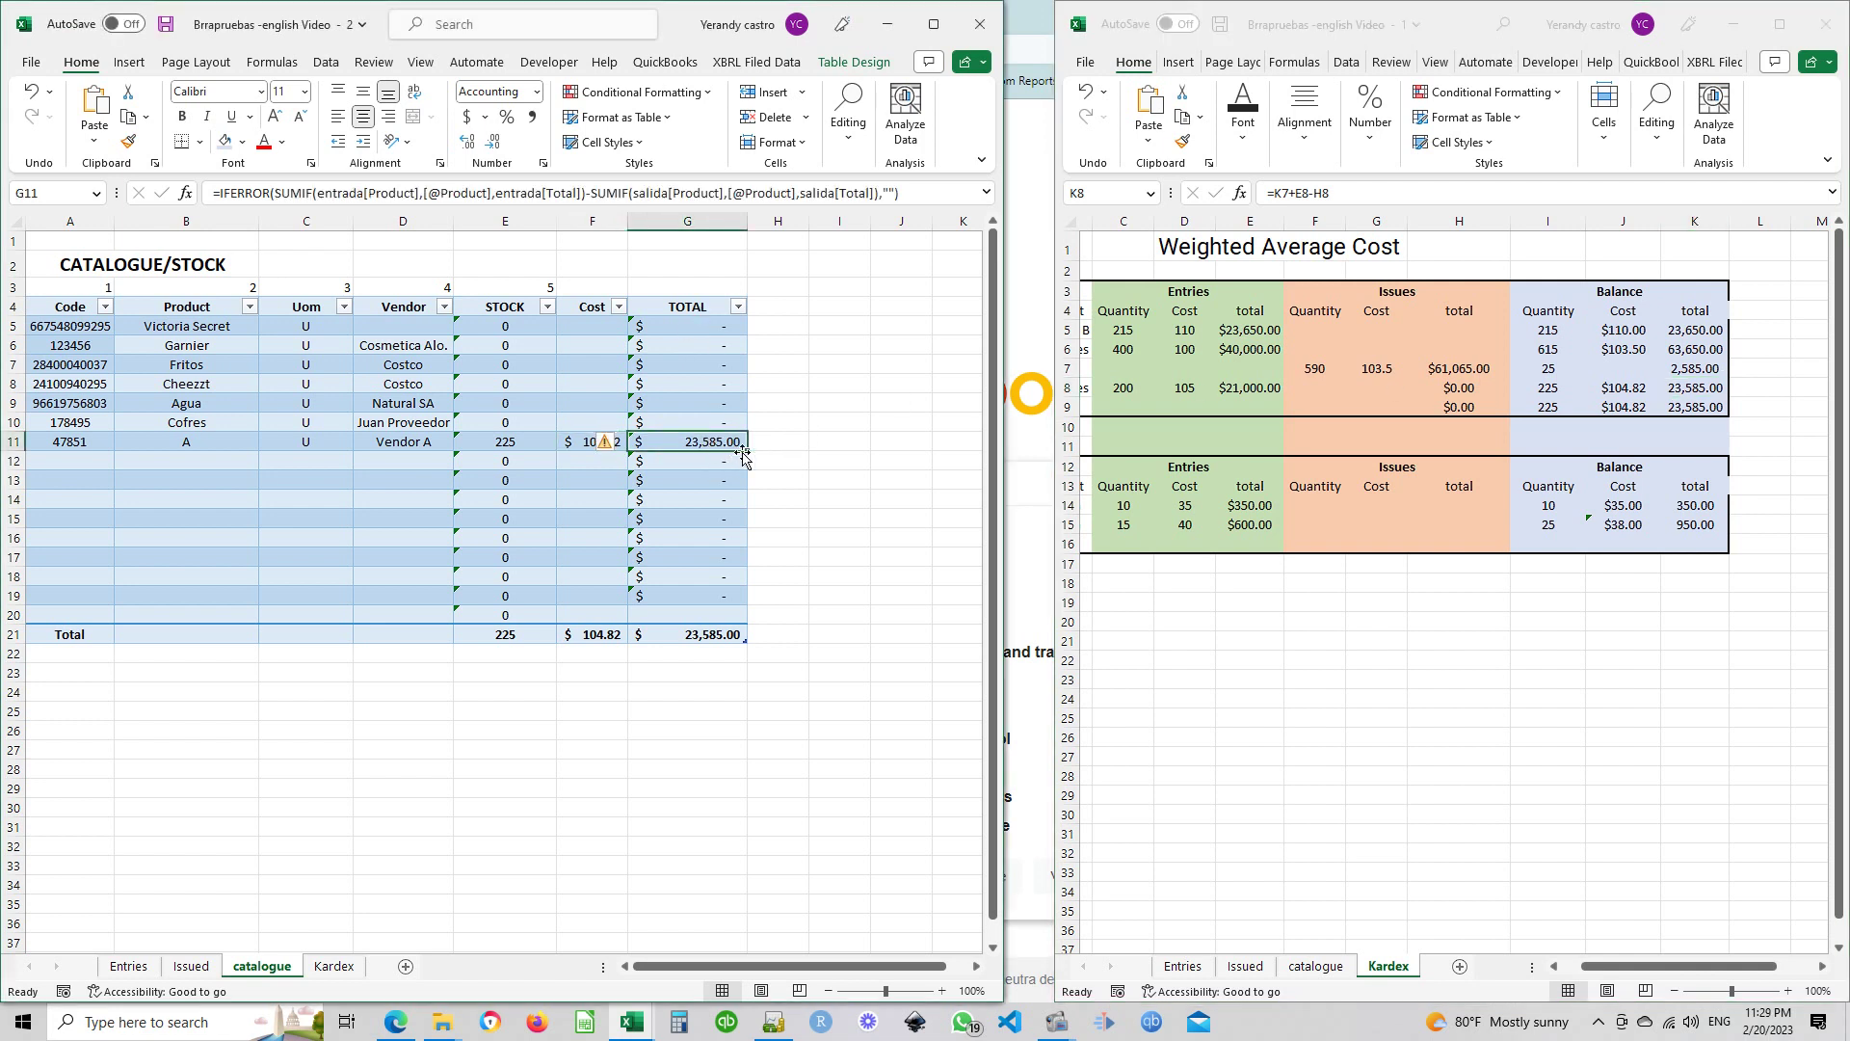
left_click(811, 463)
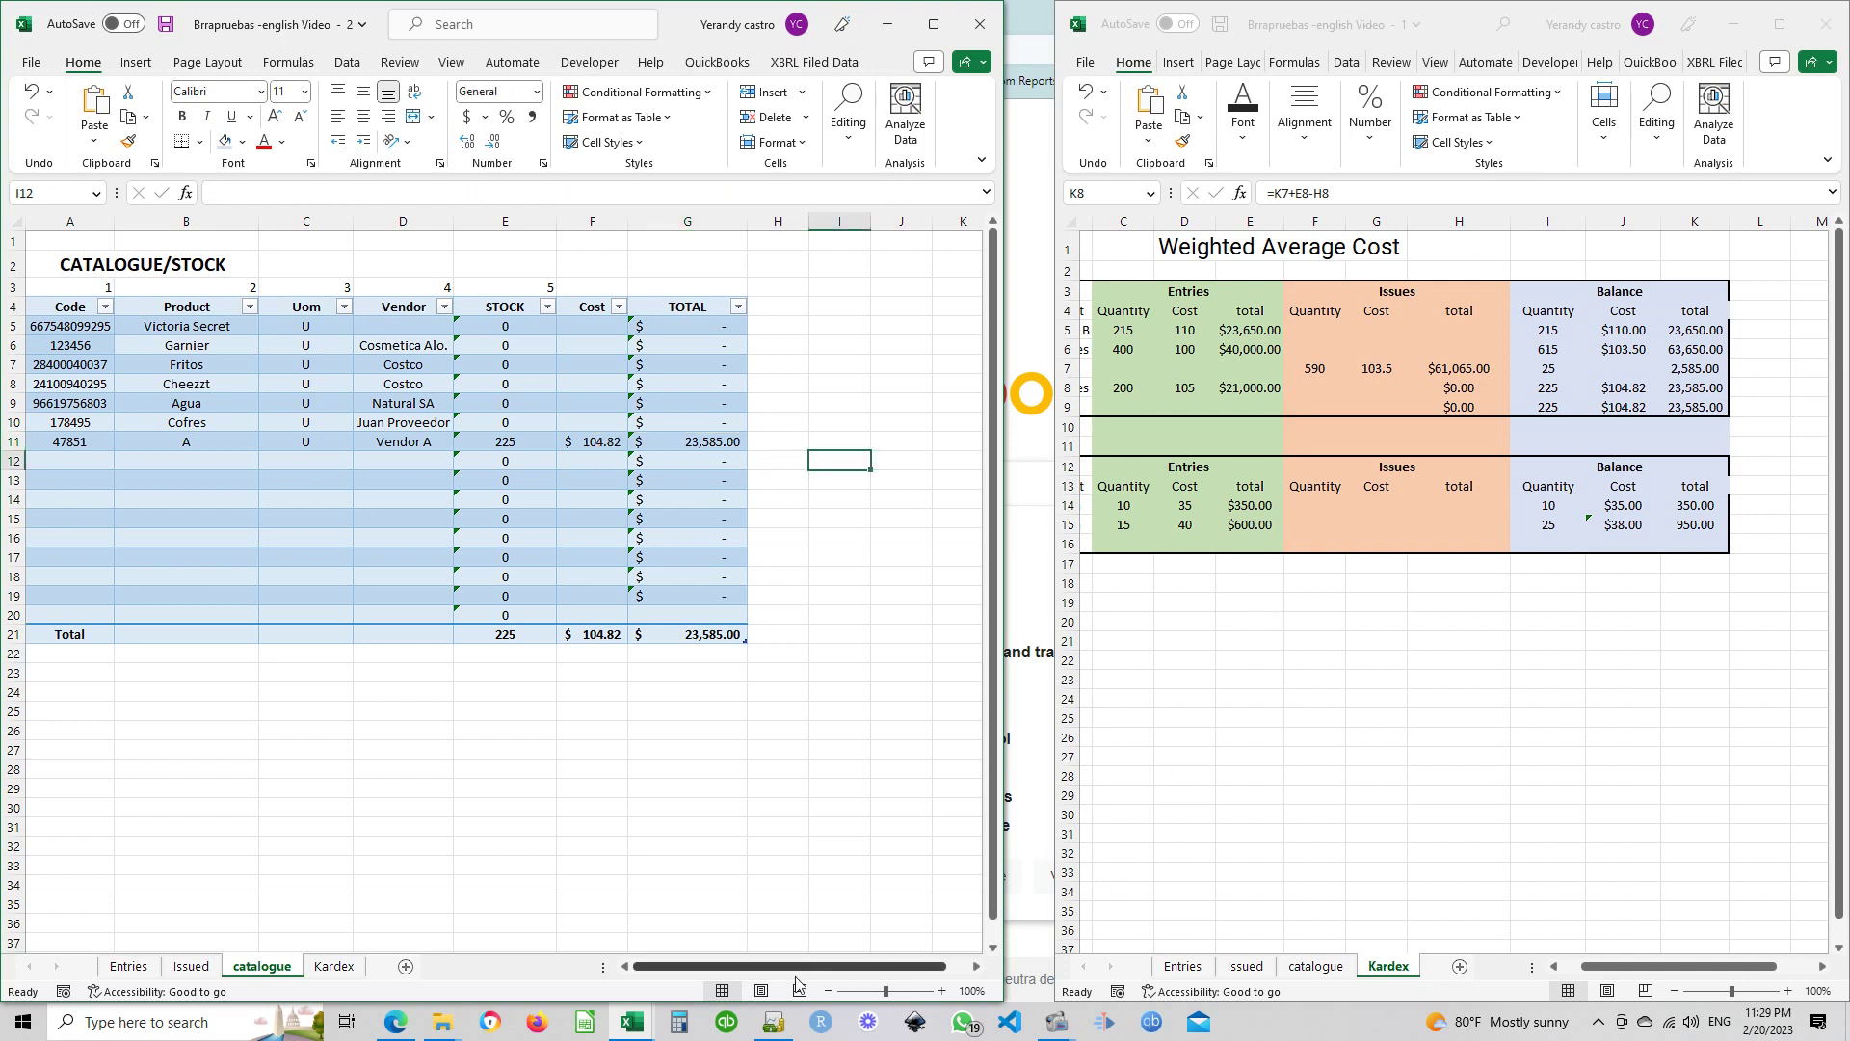
Switch to GnuCash, close the posted vendor bill, and start a new customer invoice
left_click(776, 1027)
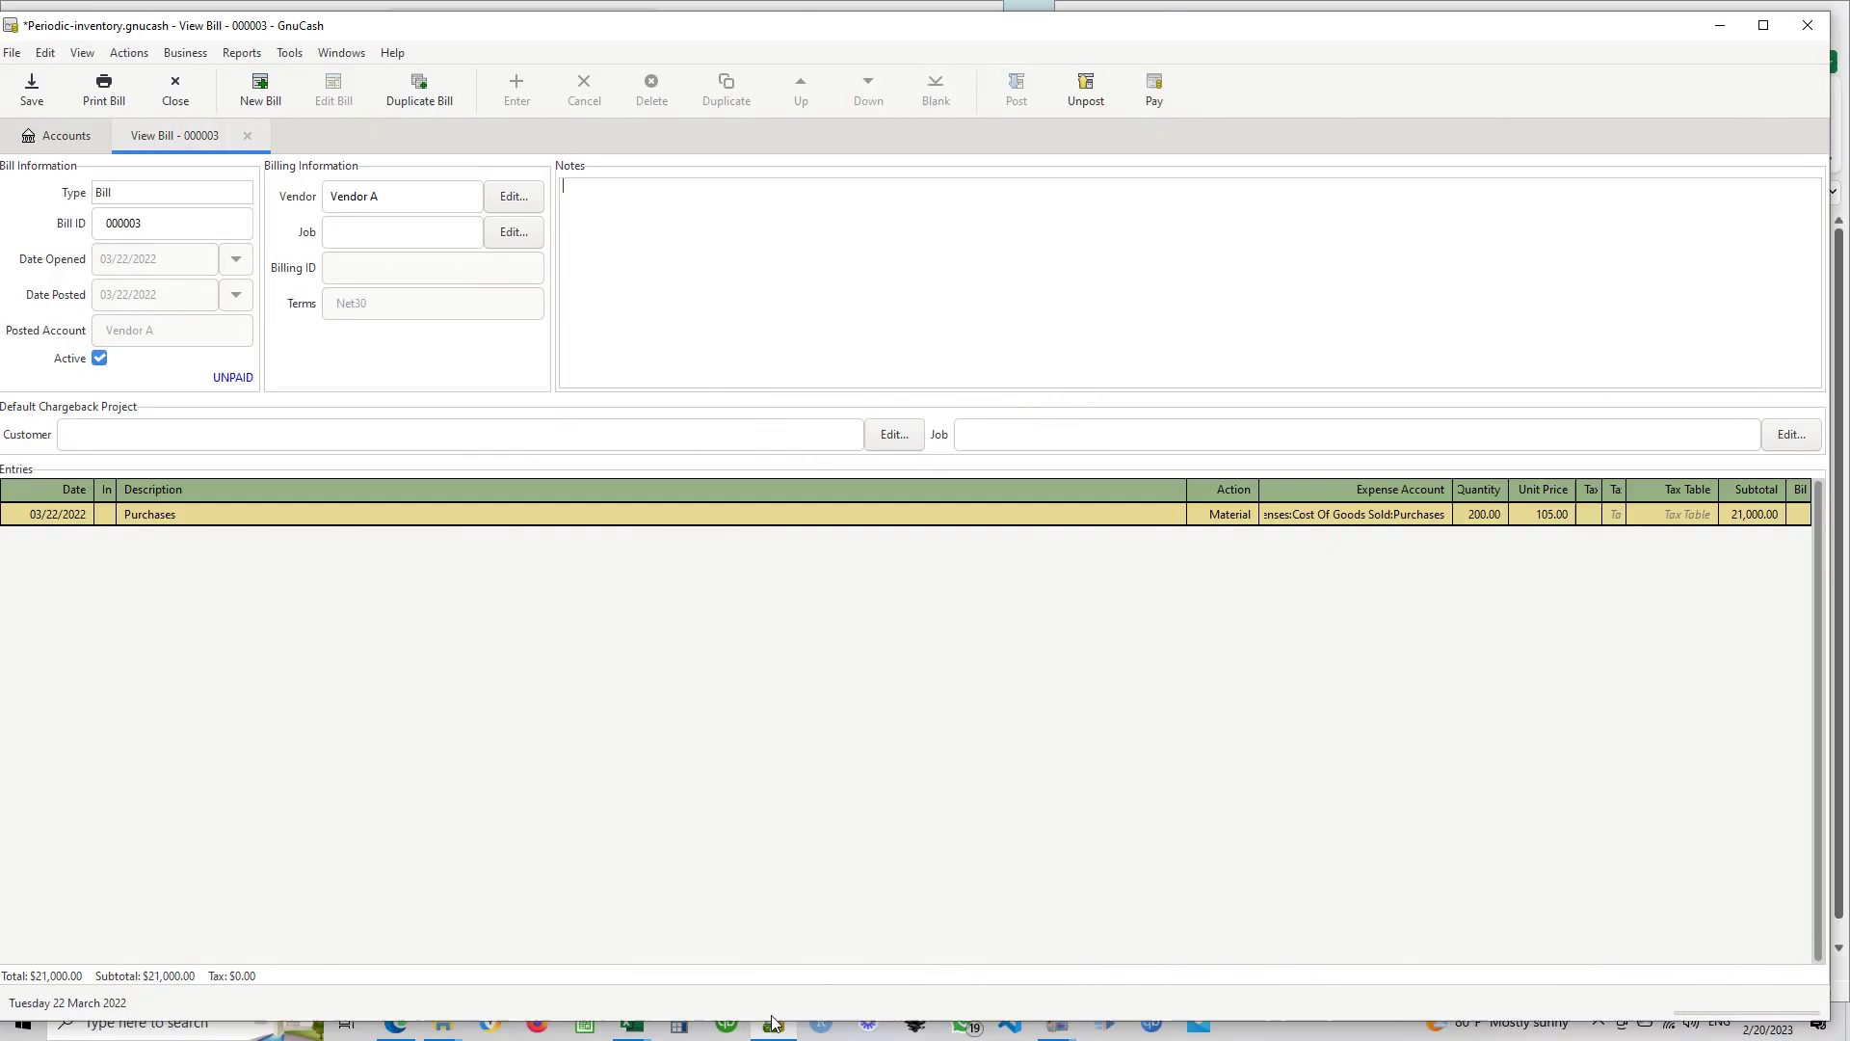
left_click(248, 135)
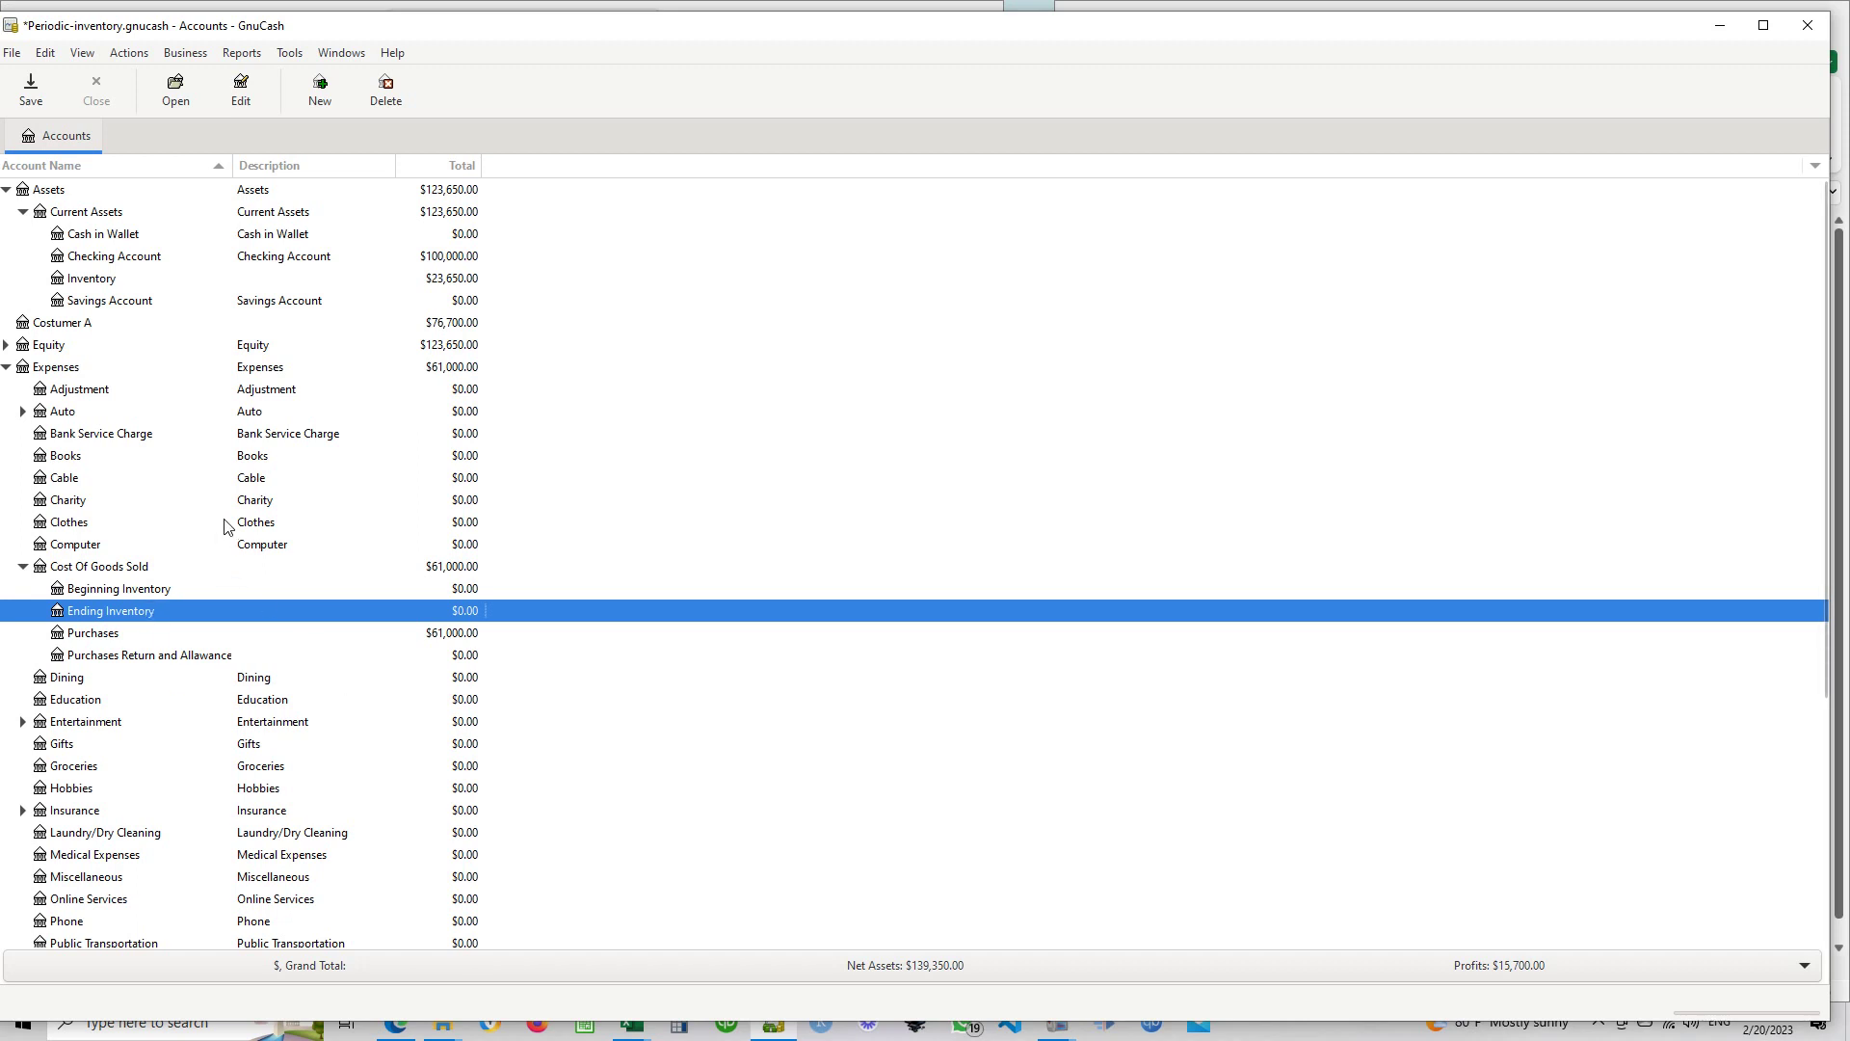
left_click(186, 54)
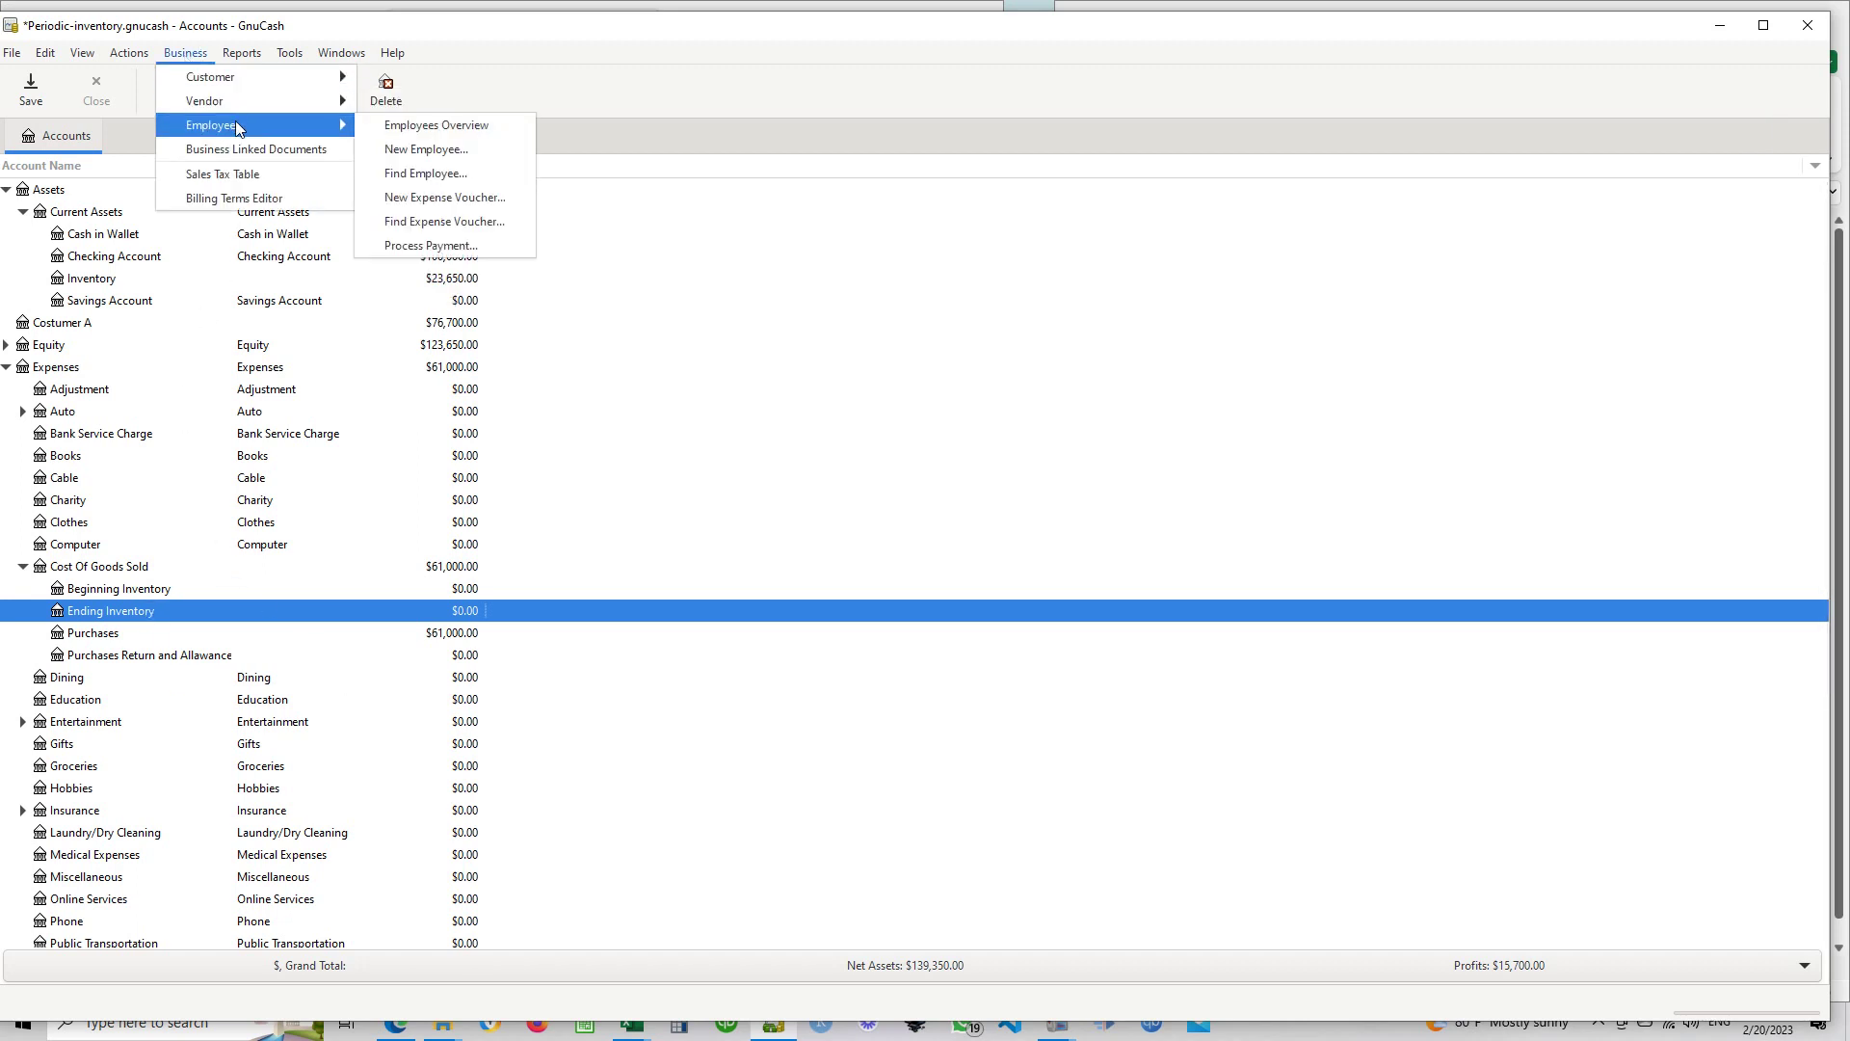
mouse_move(242, 109)
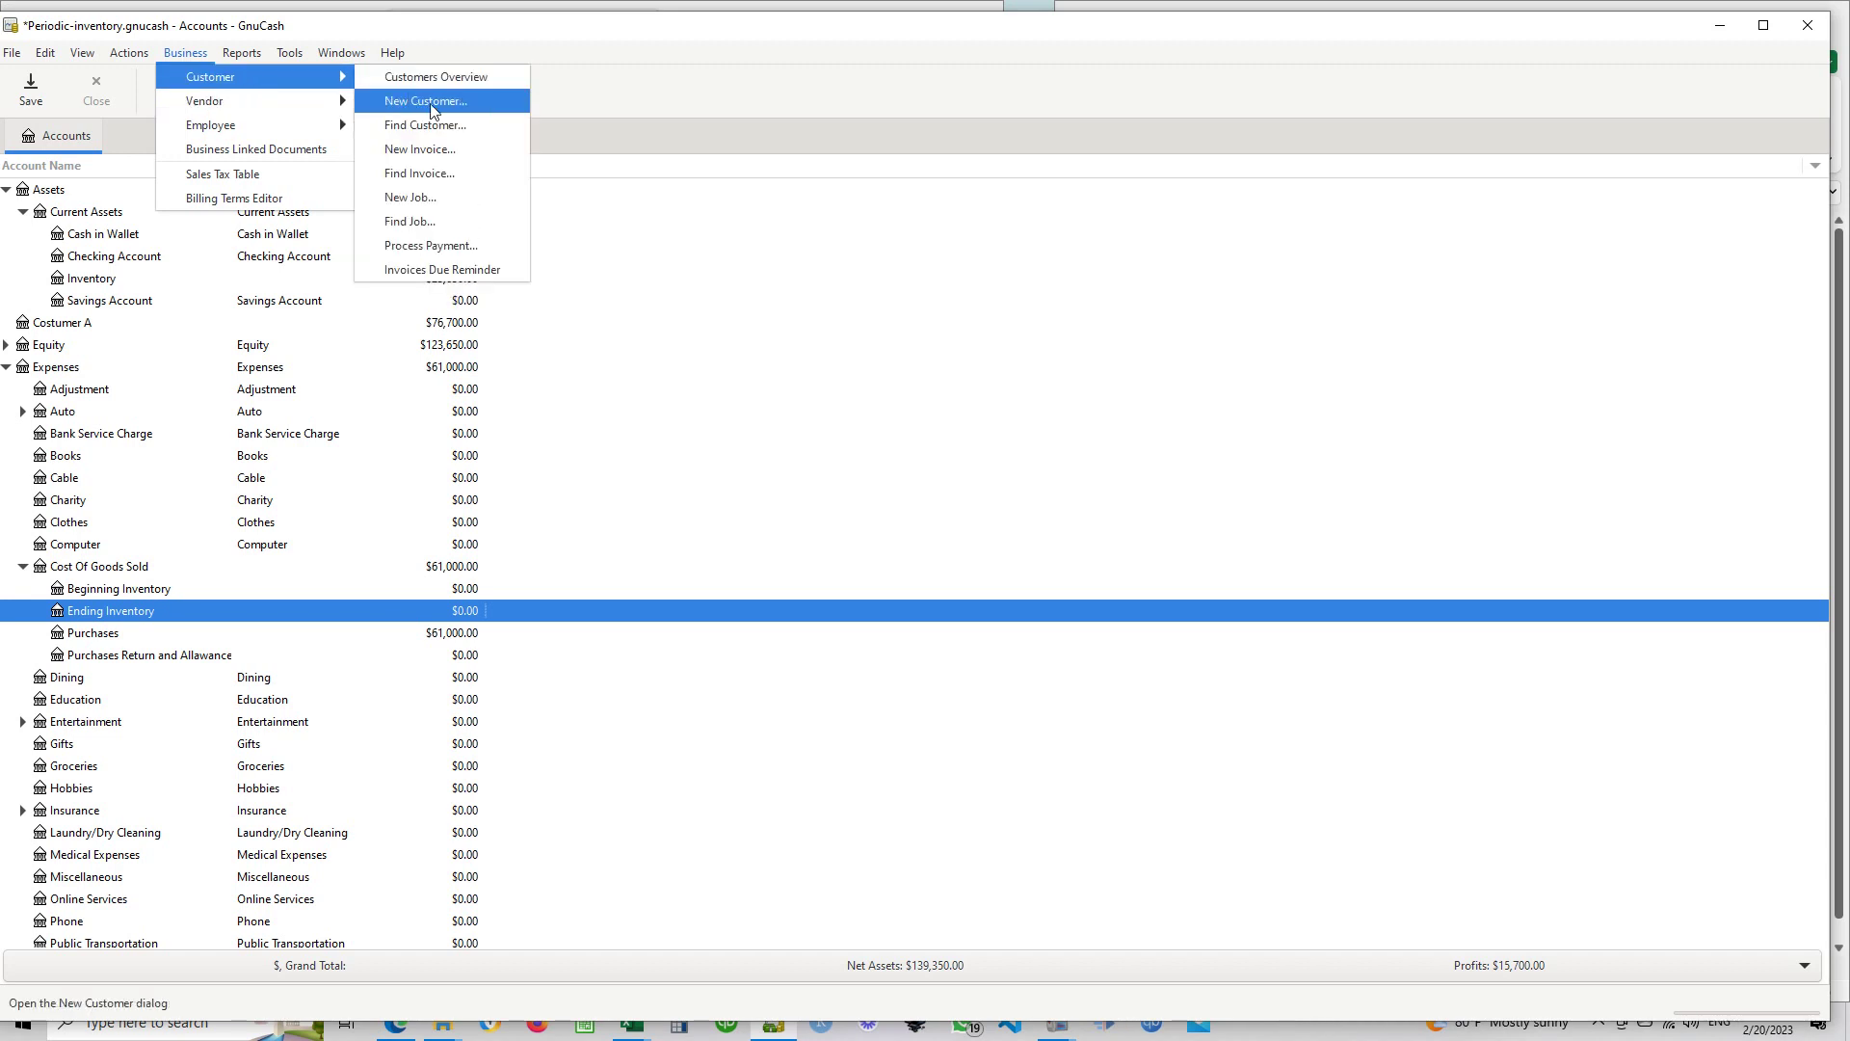
left_click(445, 151)
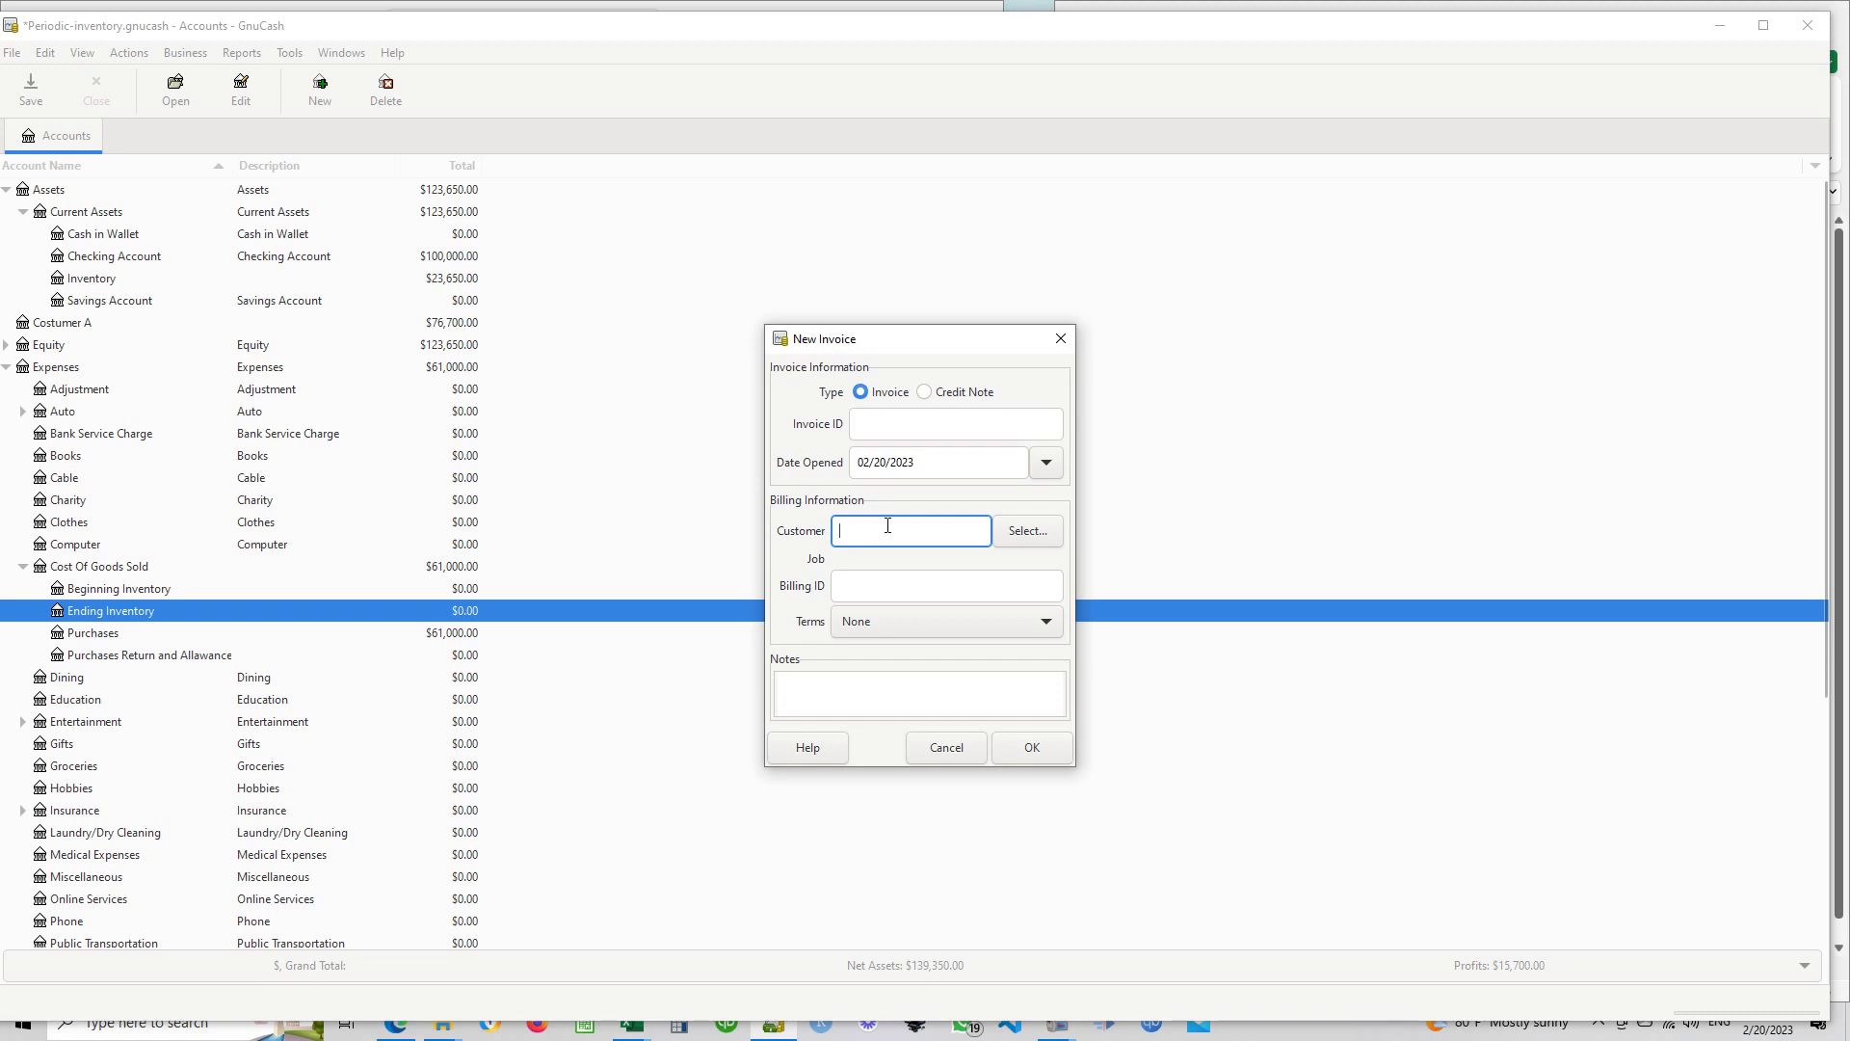
Set the new invoice's customer to Customer A and its invoice ID to I0004
type("I0")
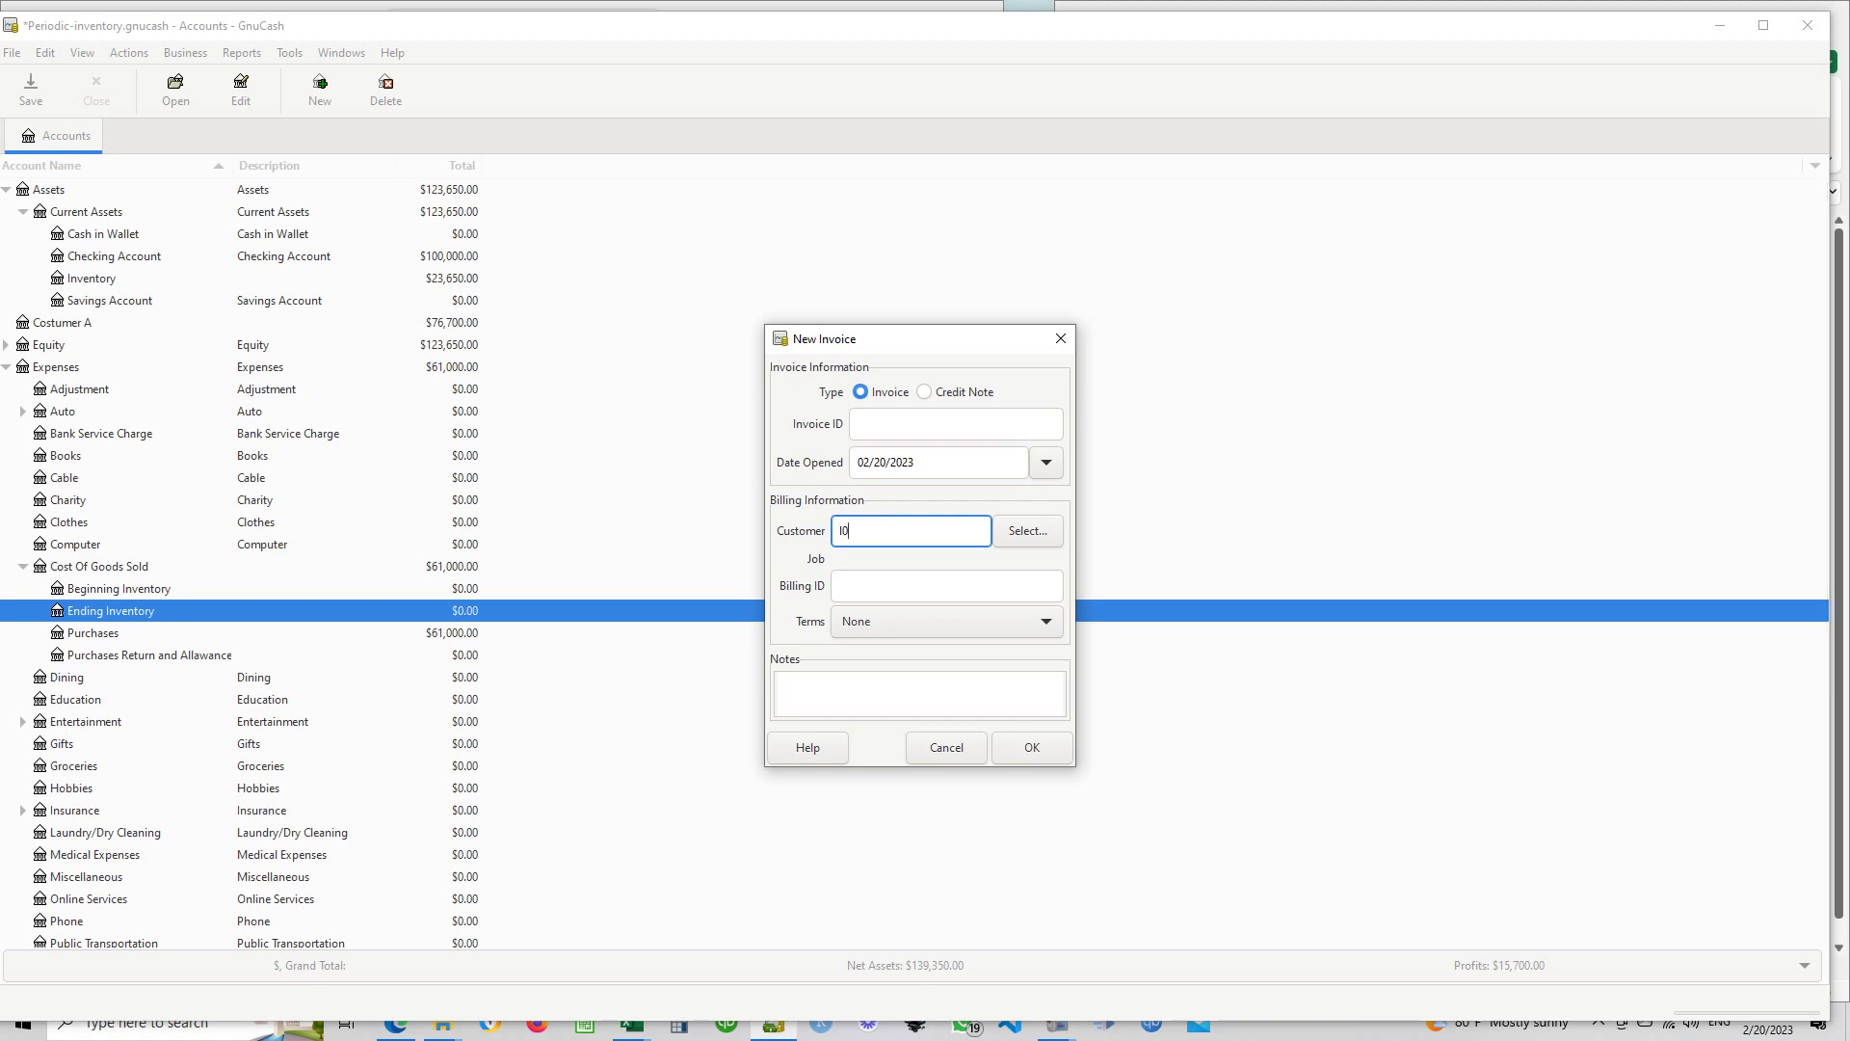
type("003")
double_click(868, 526)
type("C")
left_click(875, 578)
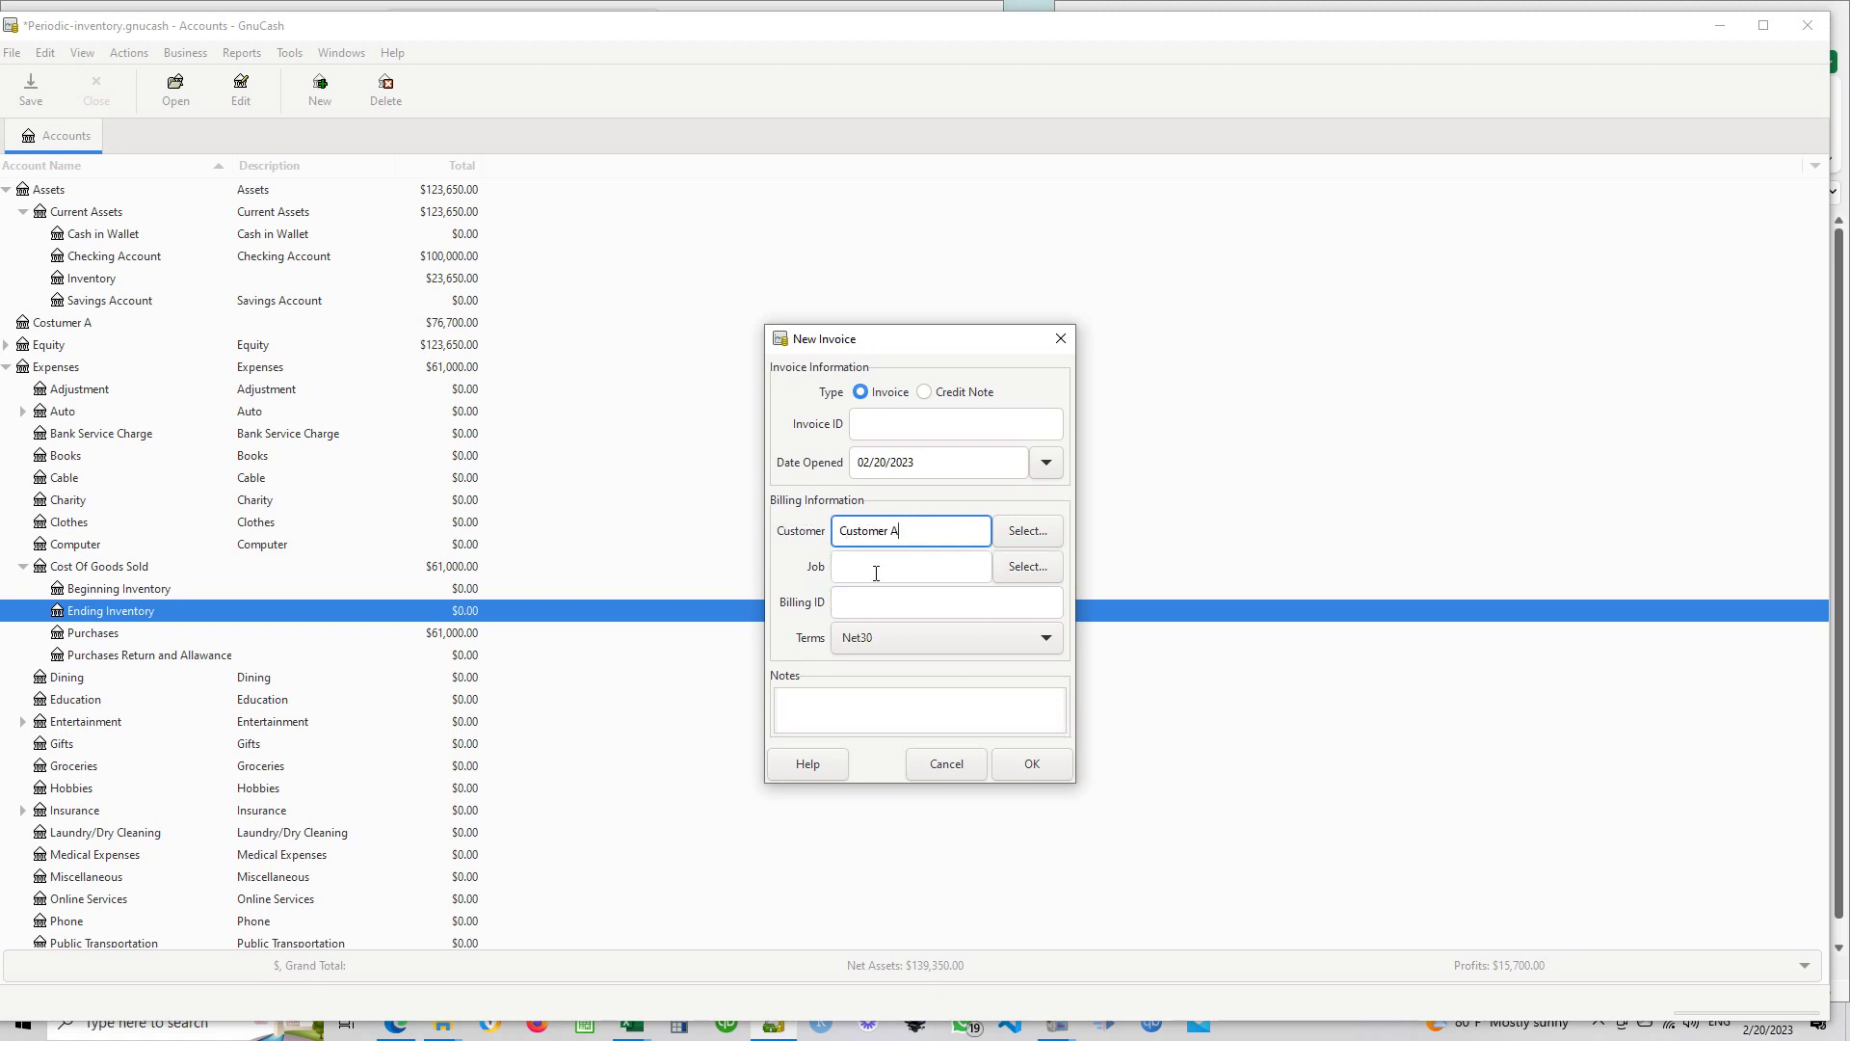
left_click(905, 436)
type("I")
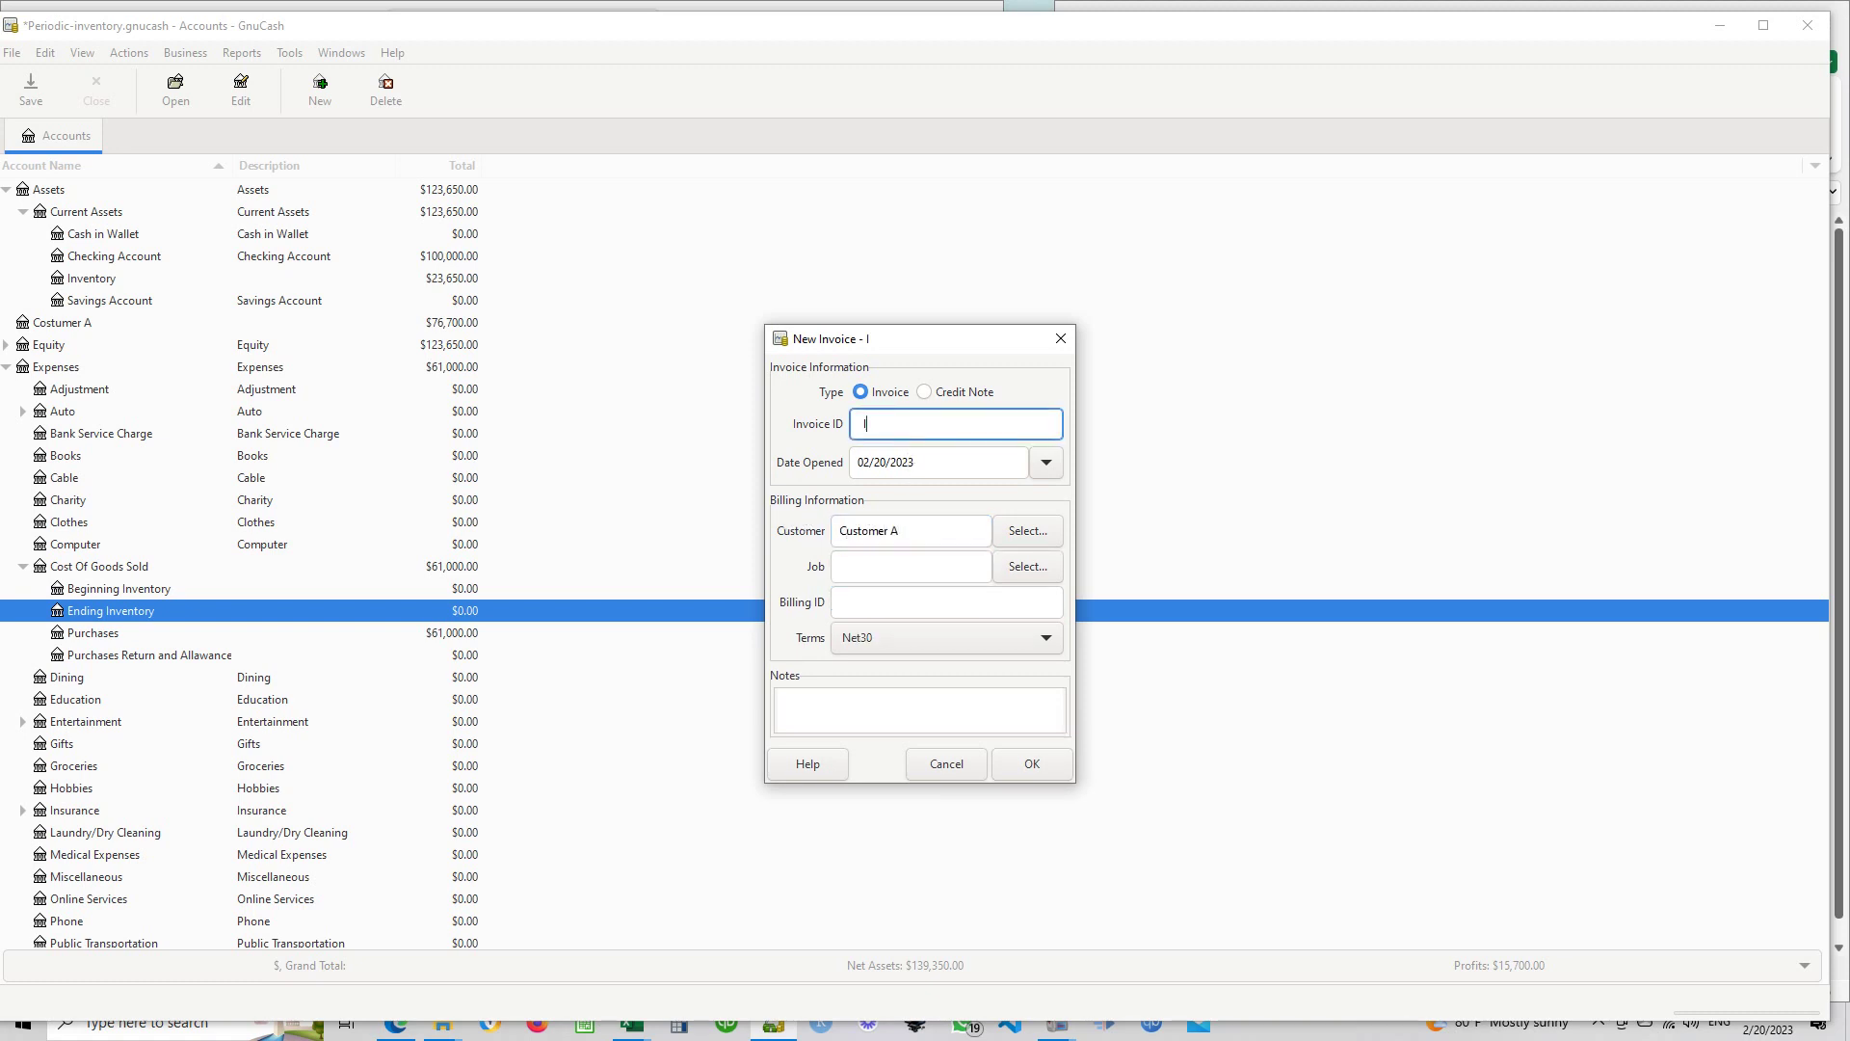
type("0004")
Set the invoice's opening date to 03/30/2022 and create the invoice
double_click(890, 466)
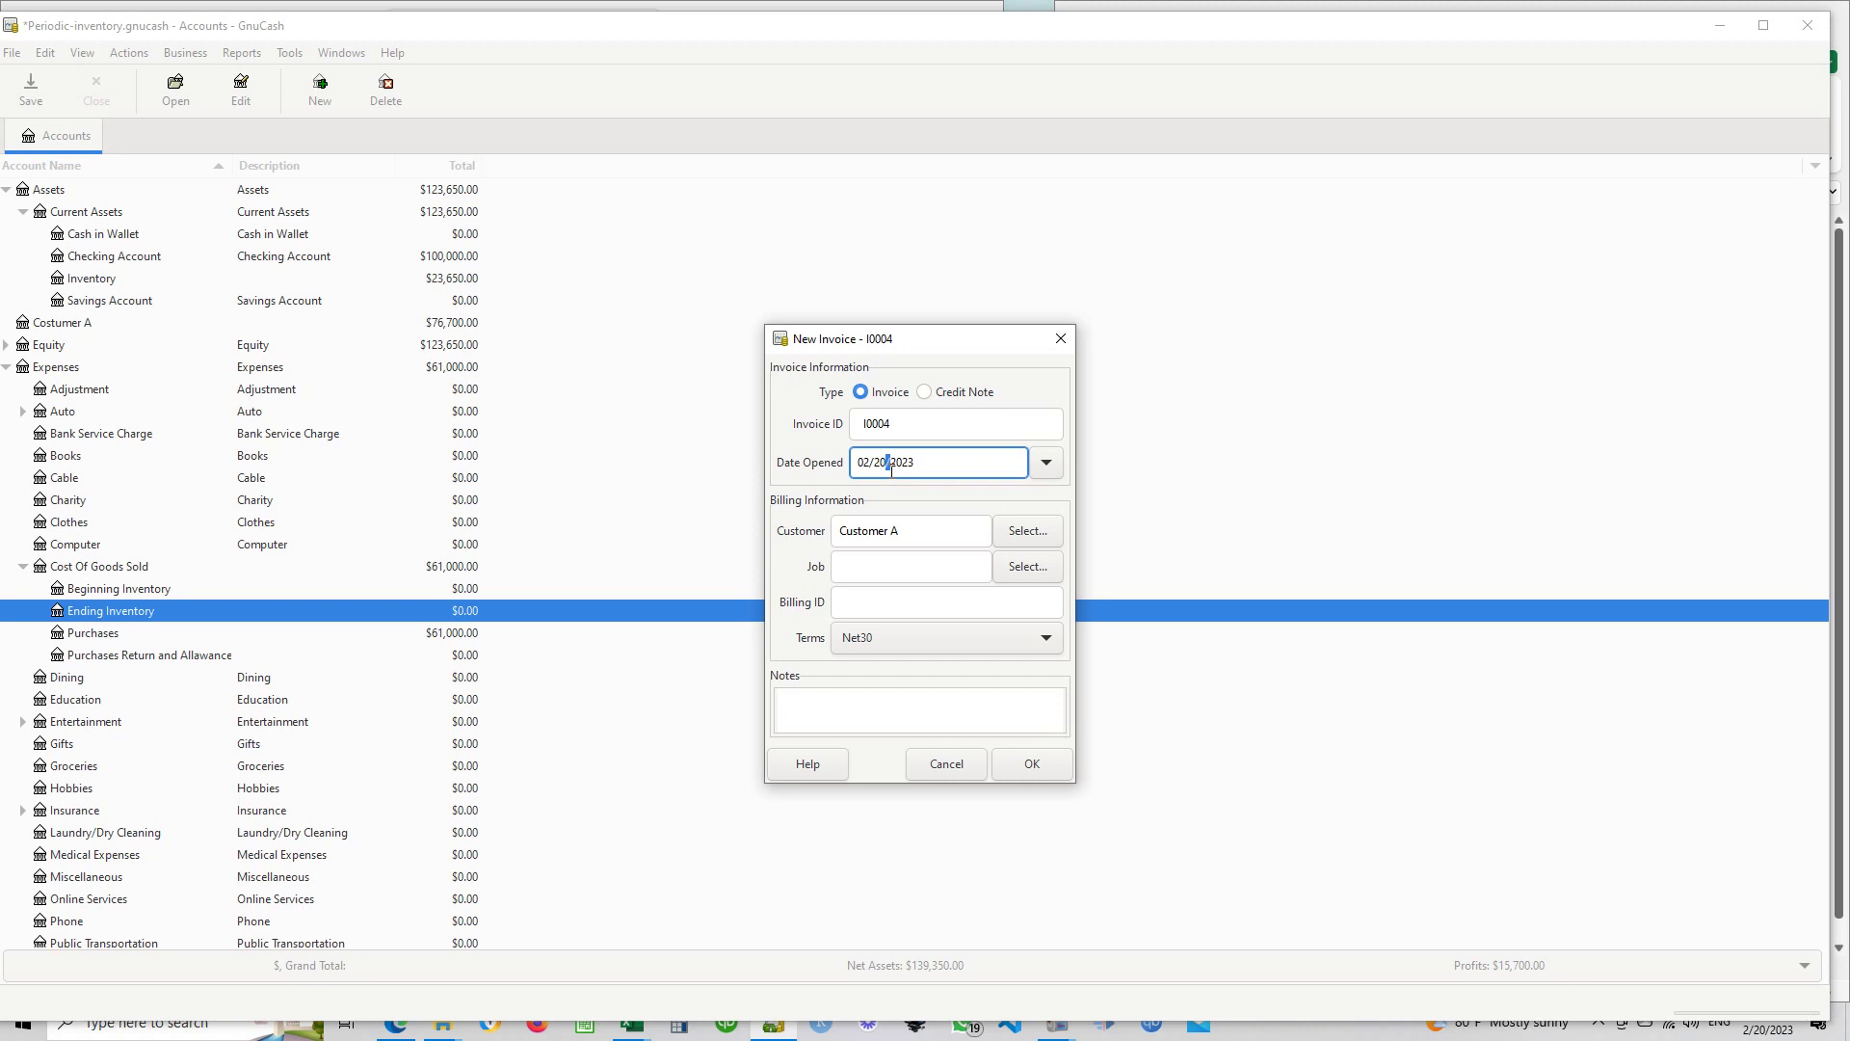
left_click_drag(934, 463, 853, 484)
type("03/30/2022")
key("Tab")
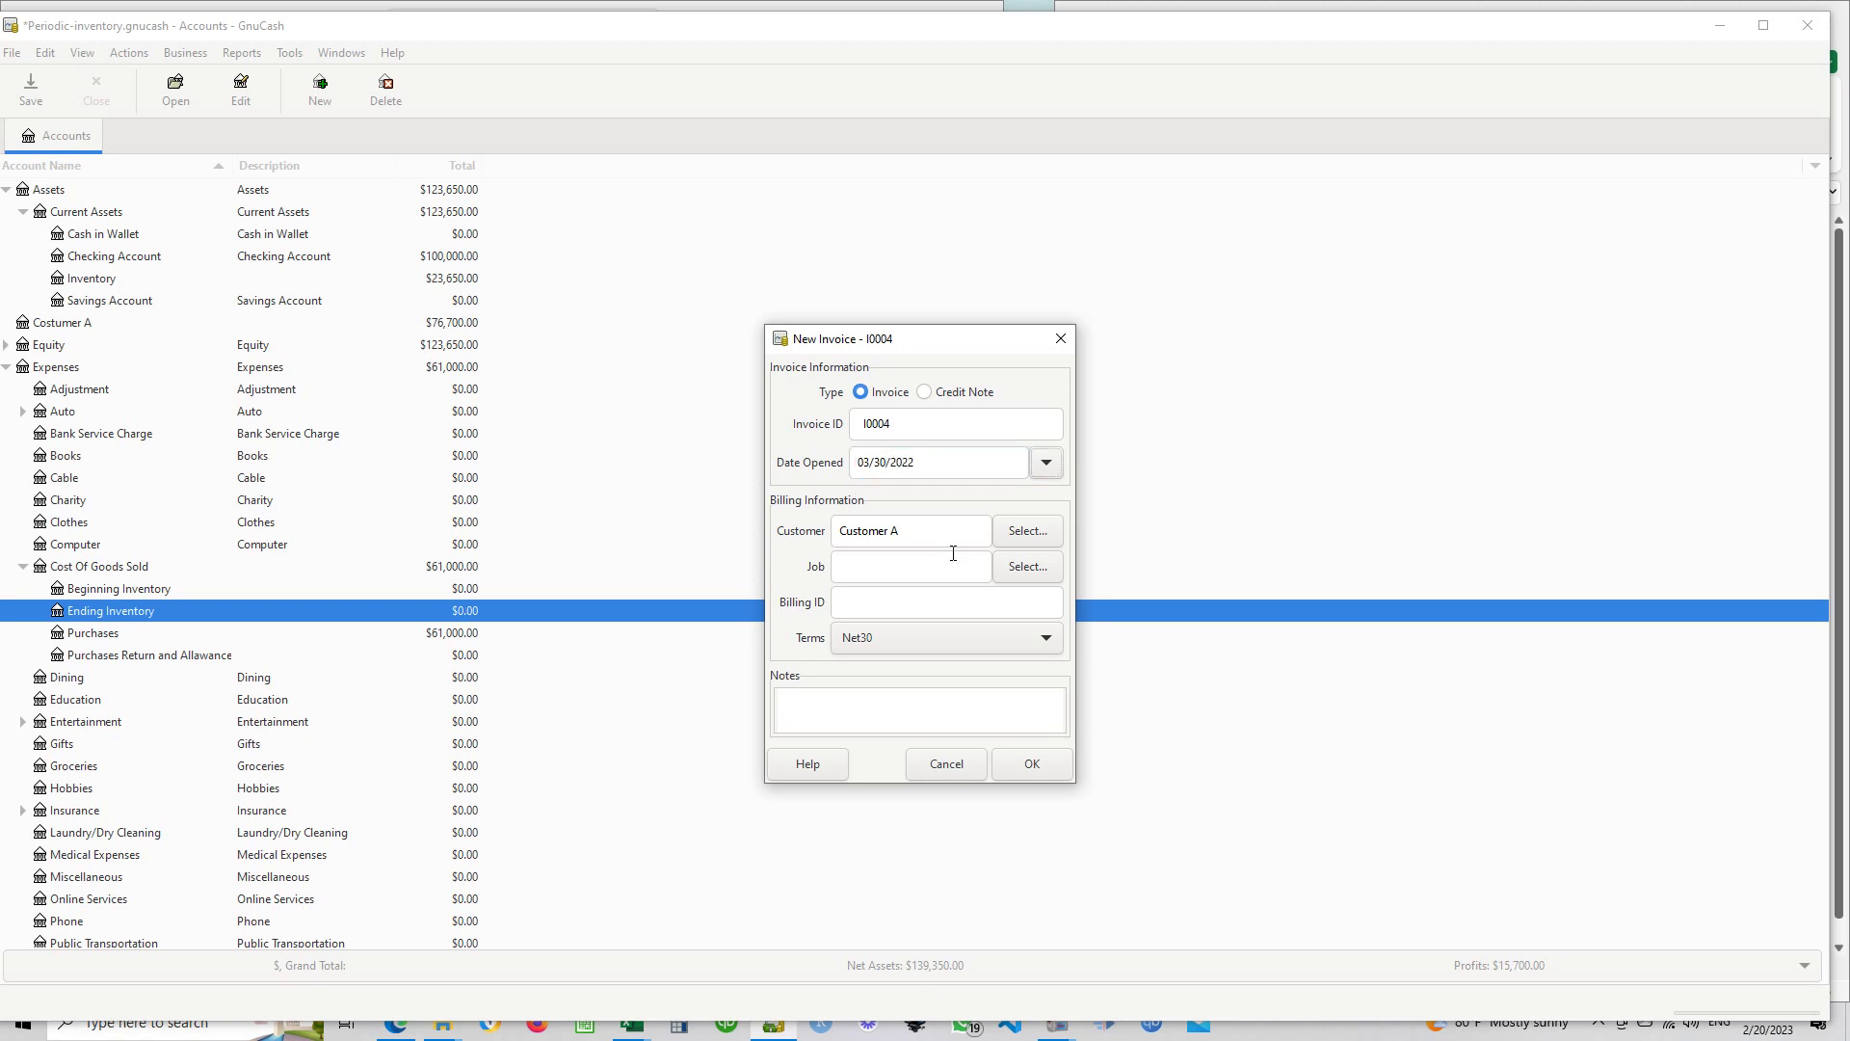
left_click(1008, 766)
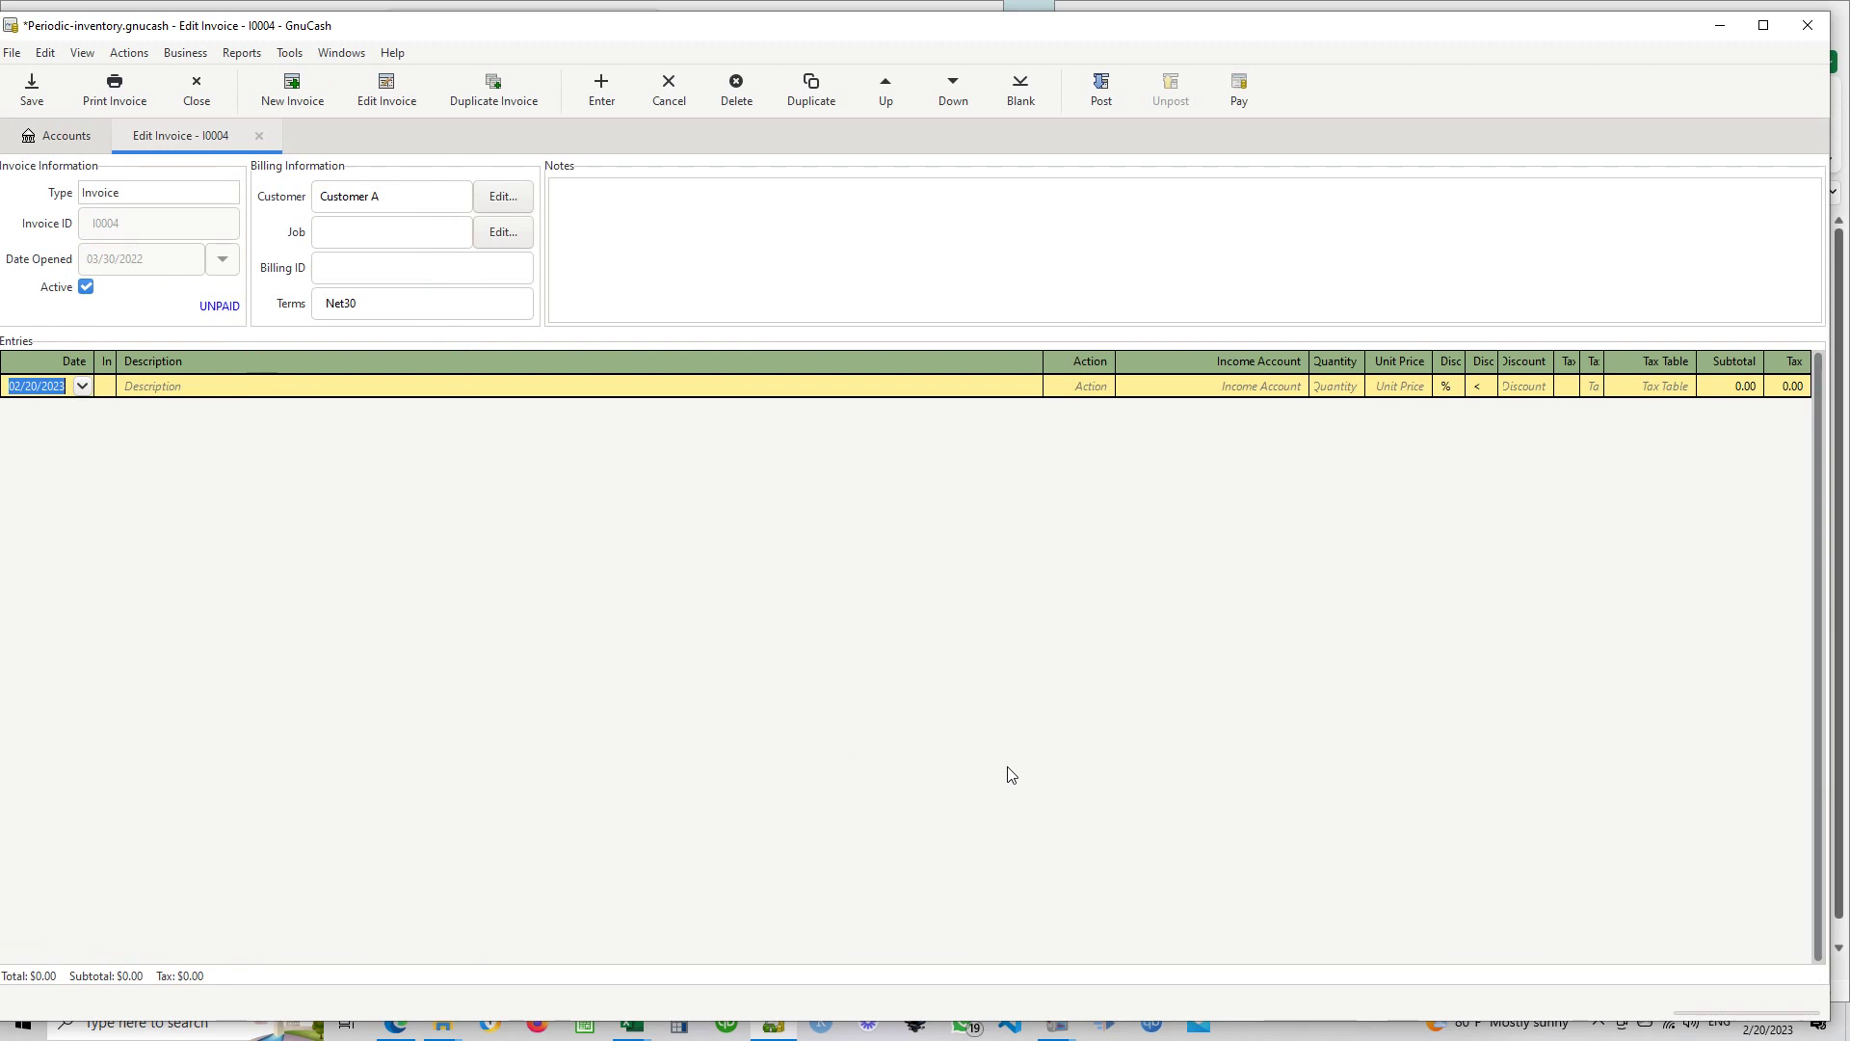
Move the invoice window aside to check product A's latest balance quantities in the Kardex, and bring the window back
left_click(1763, 25)
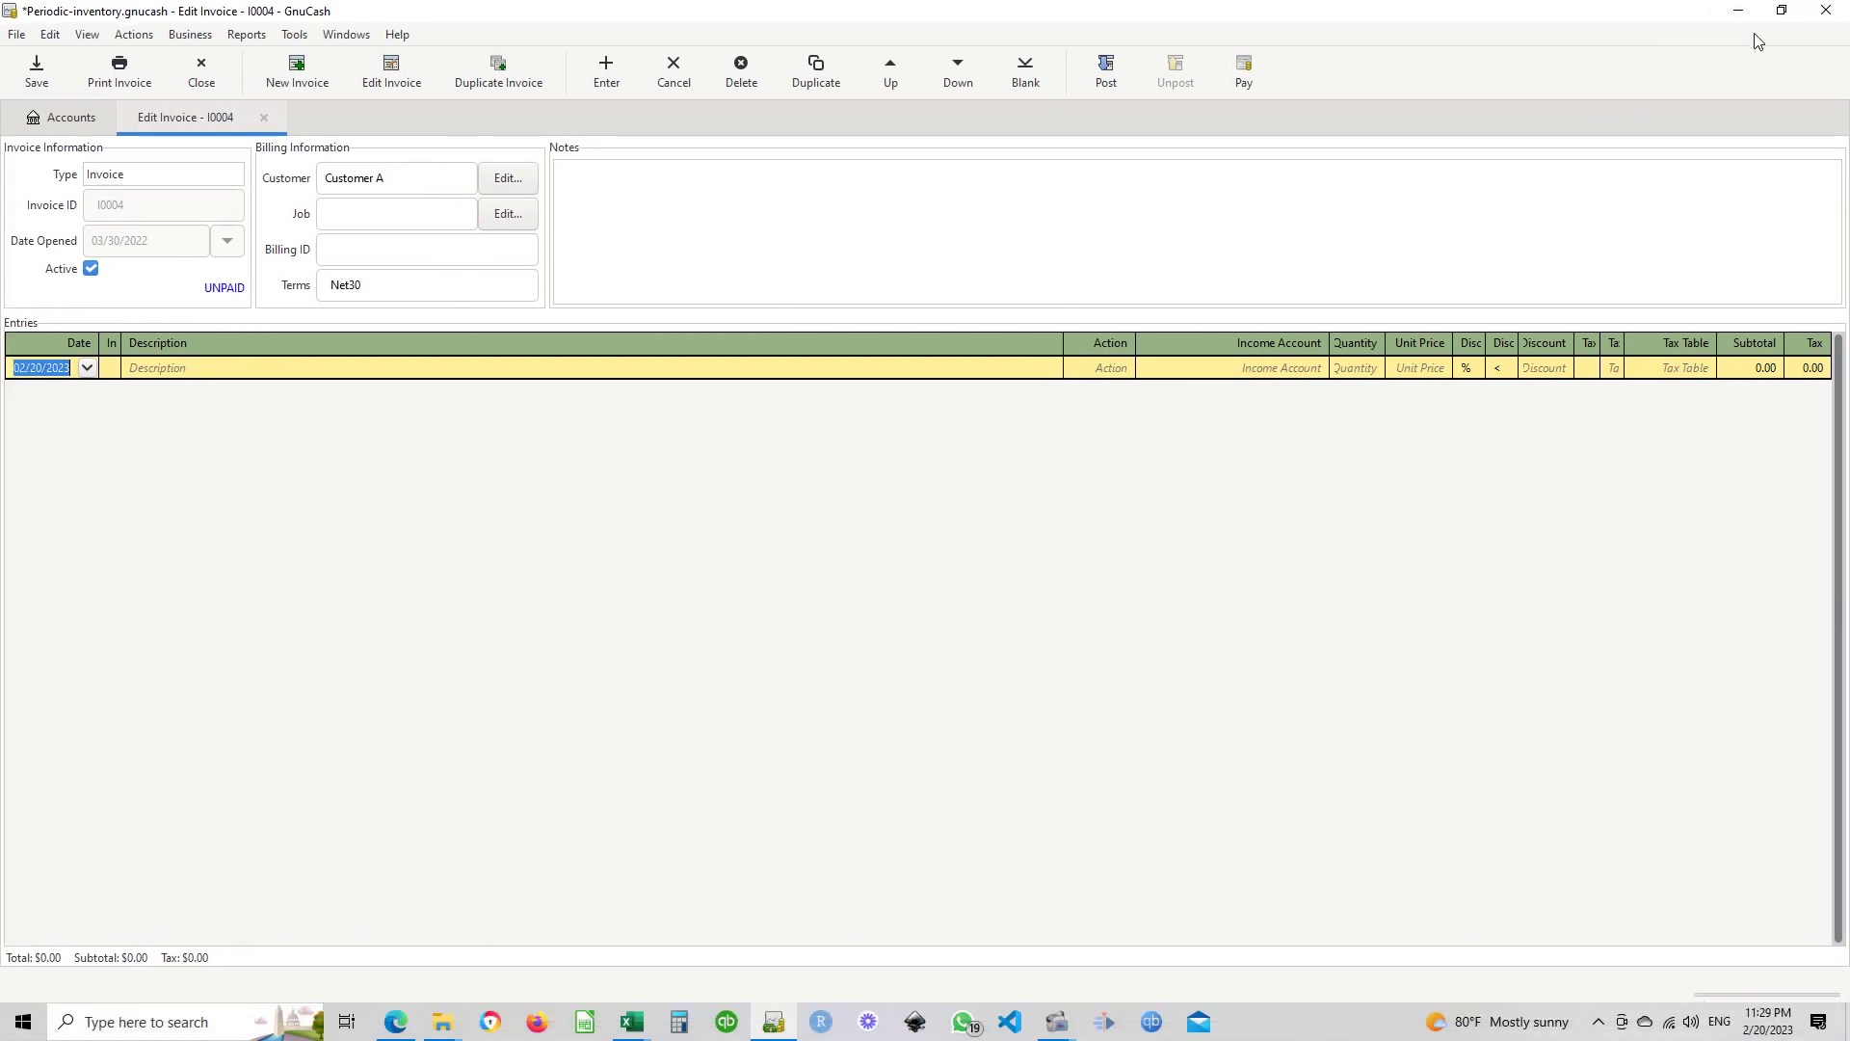
double_click(1596, 21)
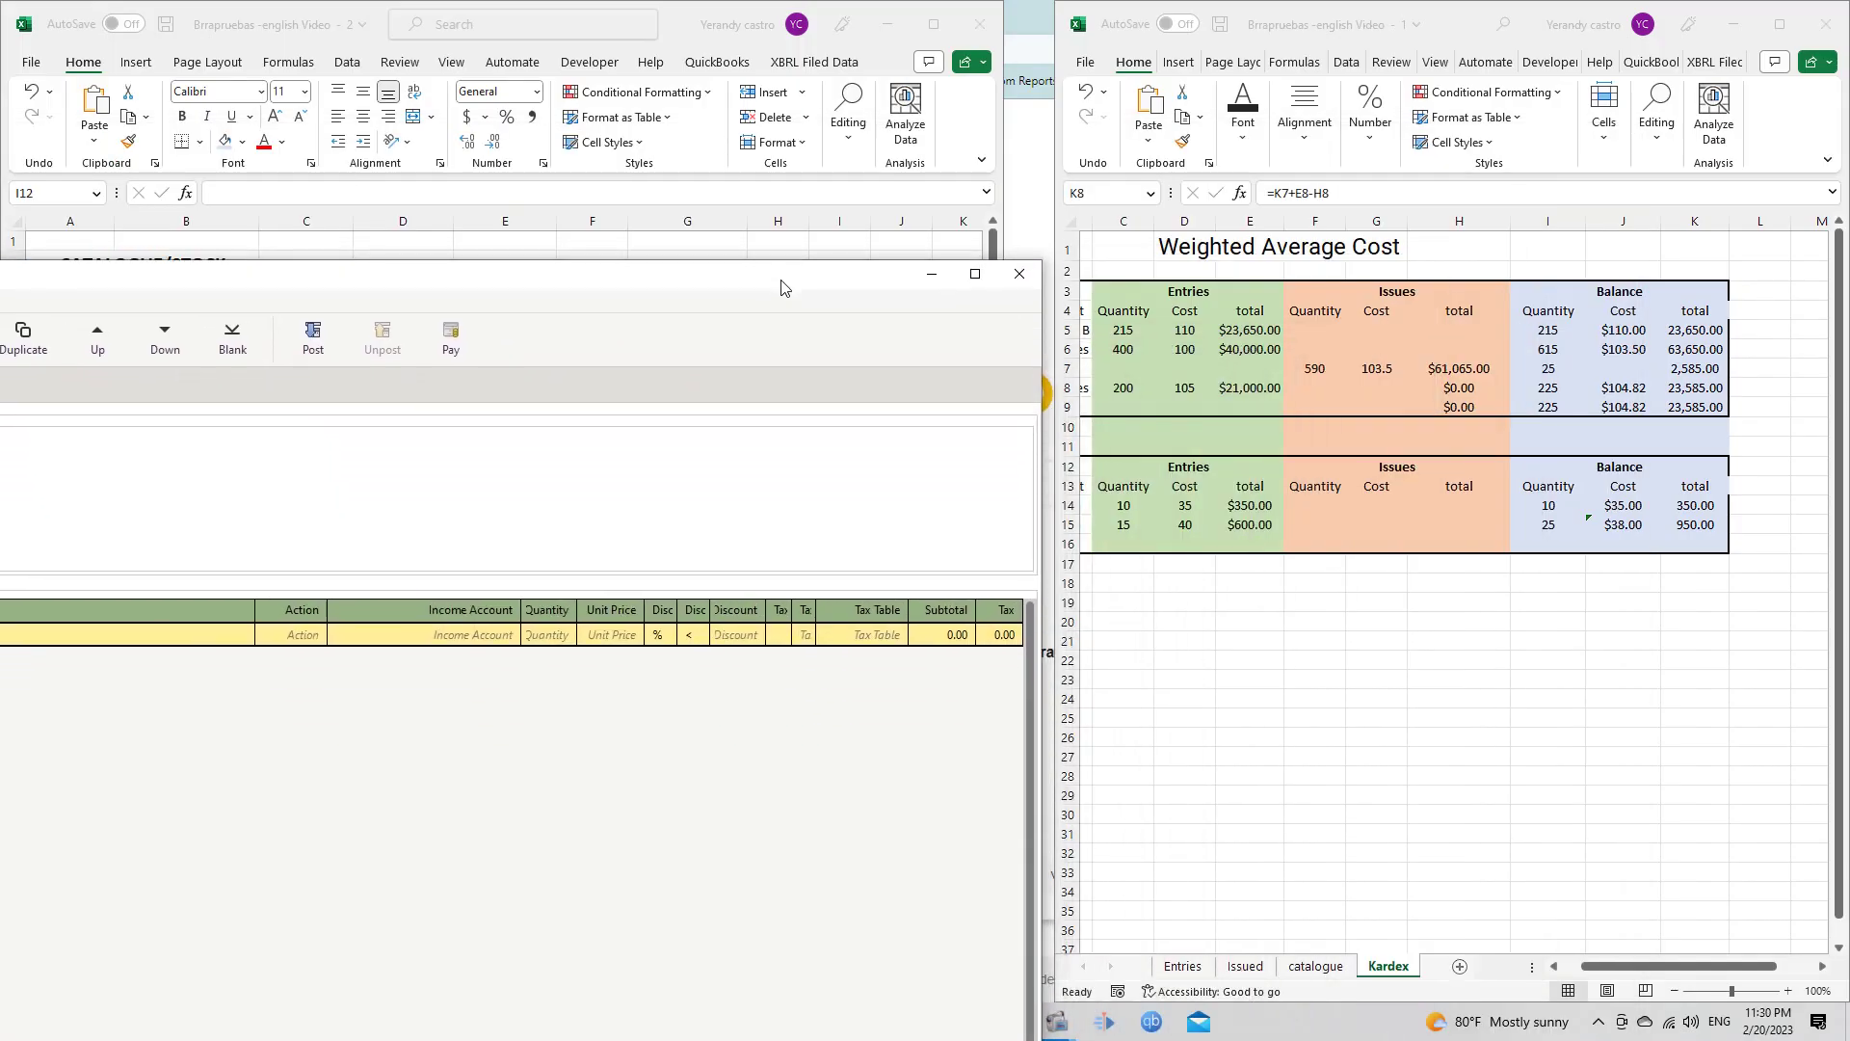
left_click(1552, 394)
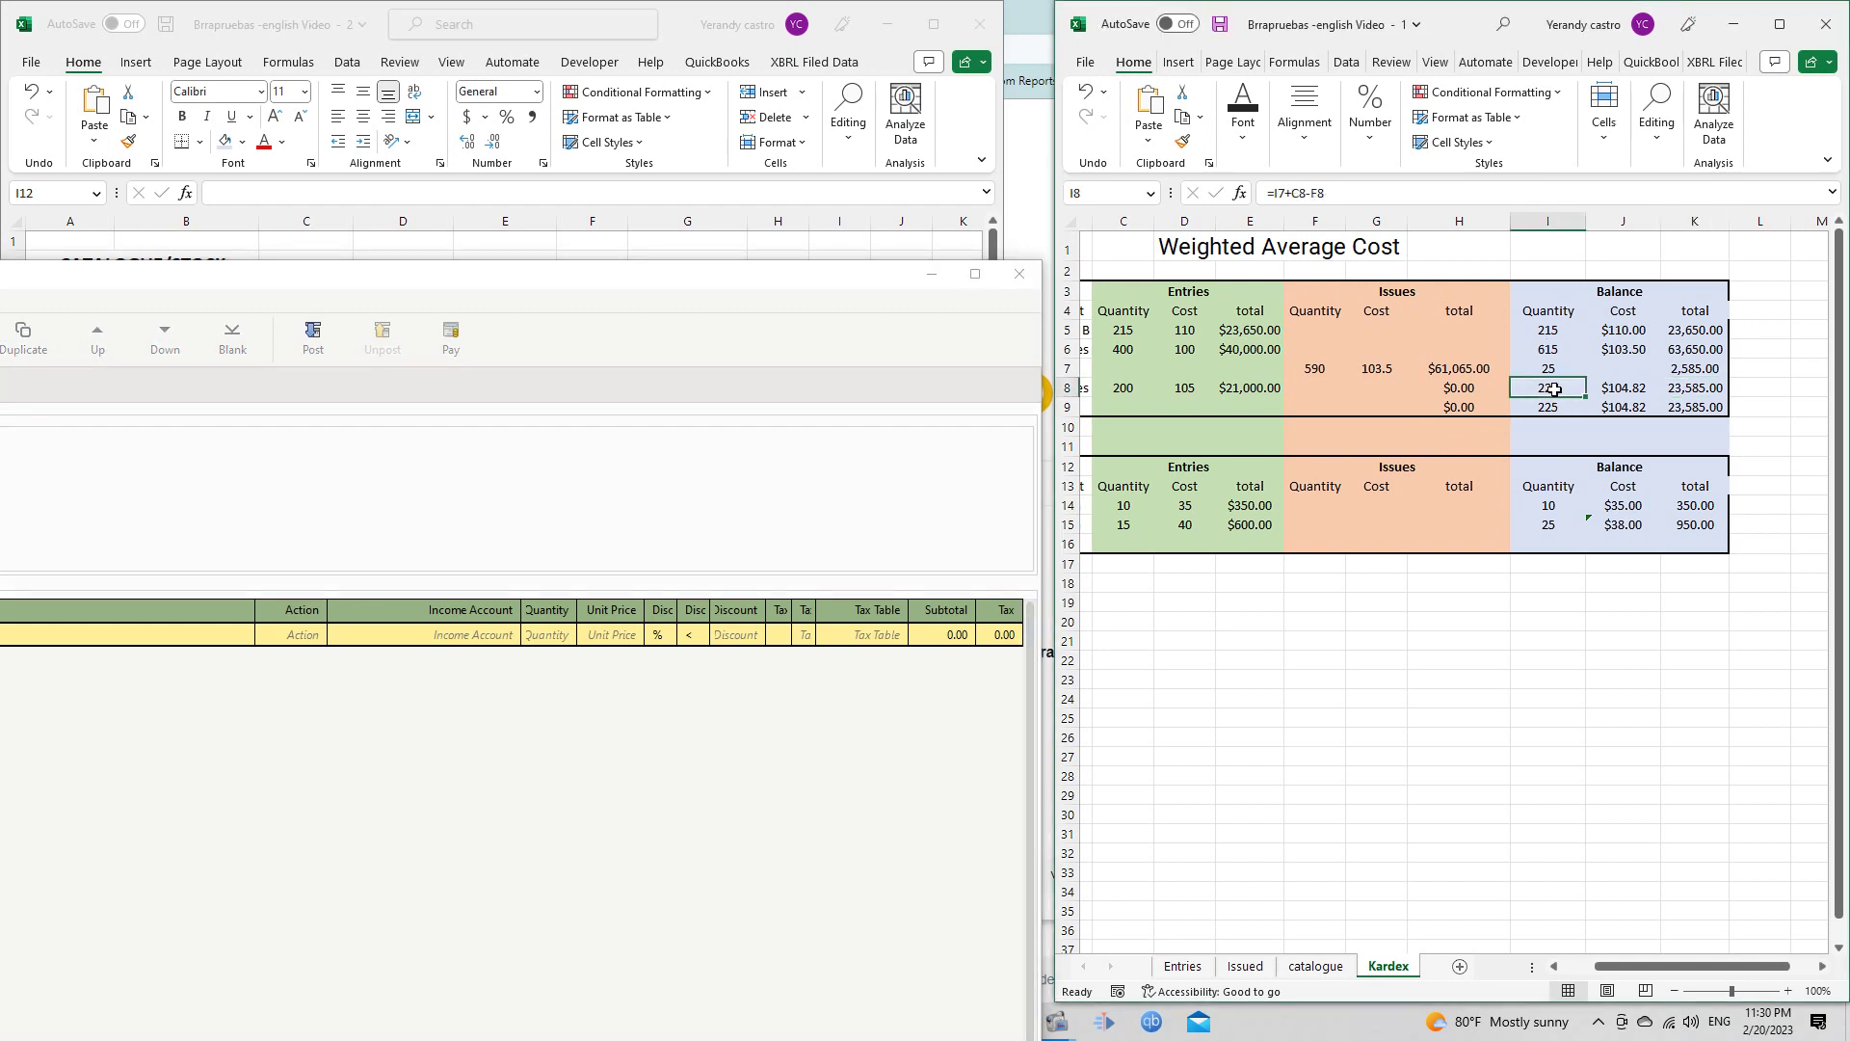
left_click(1565, 409)
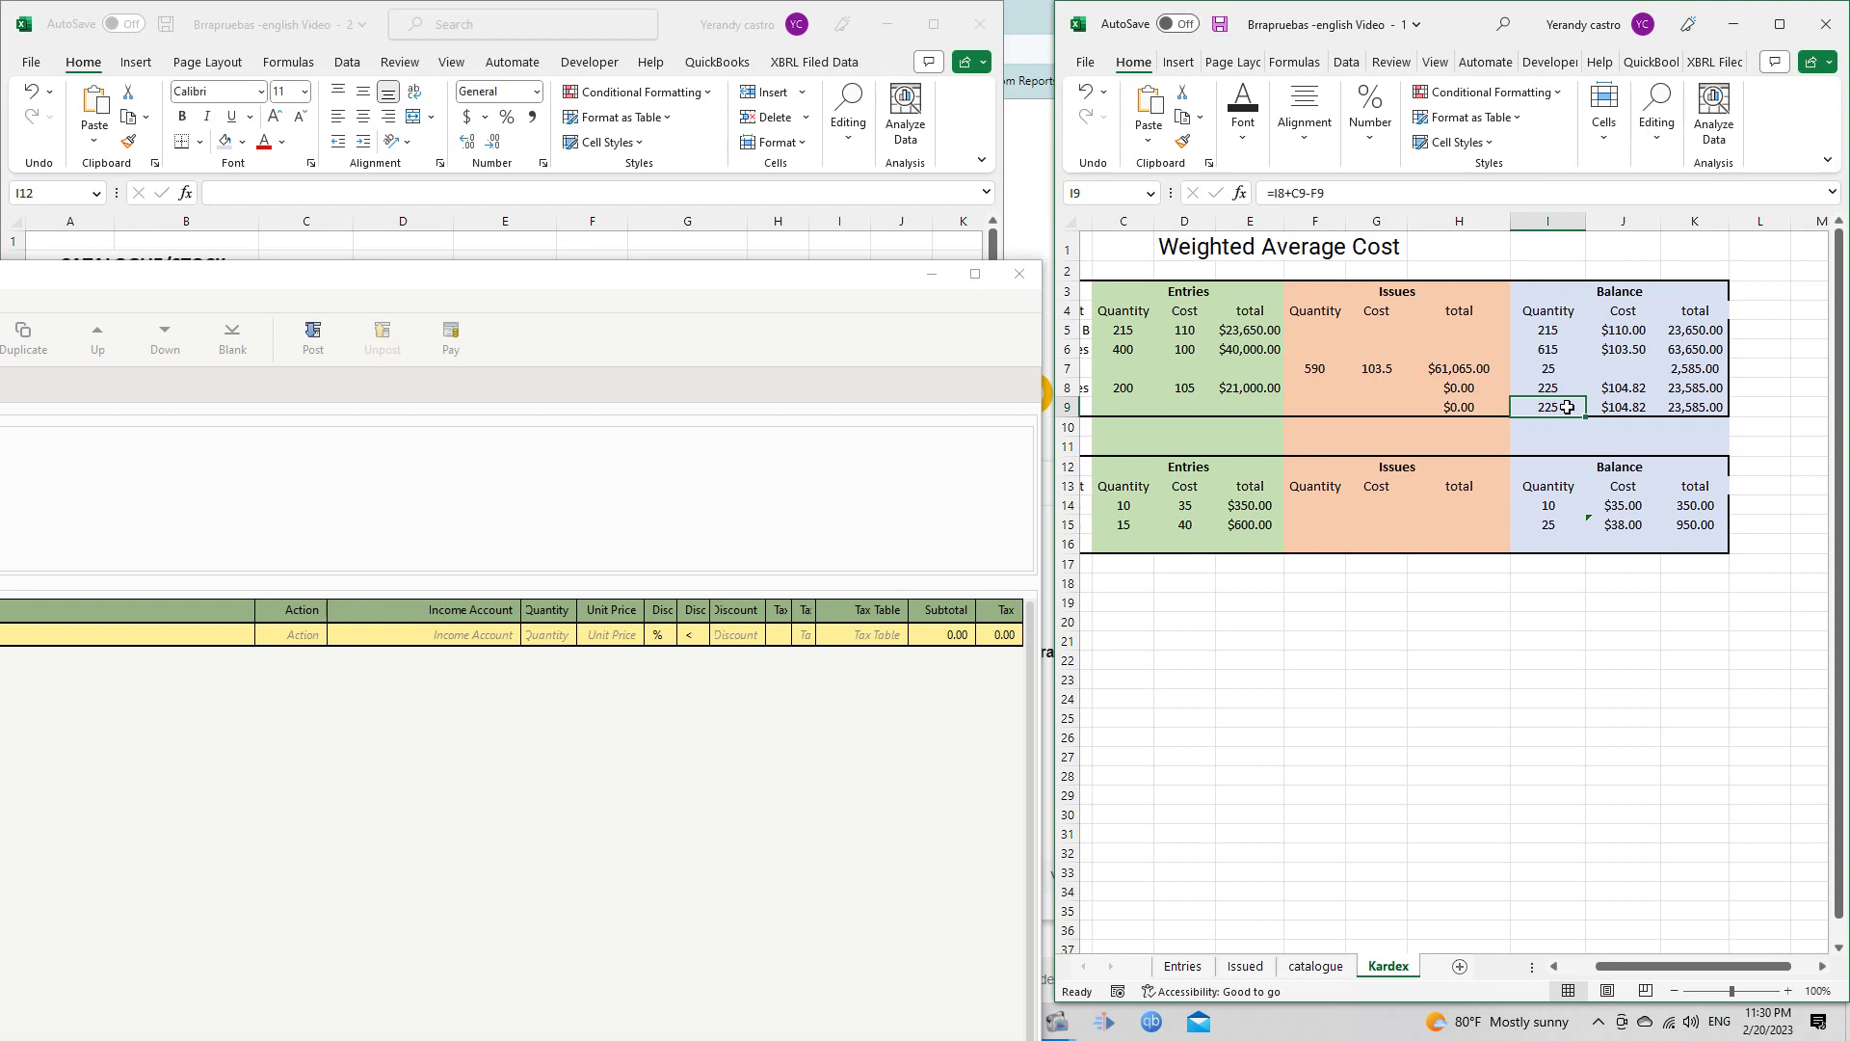
left_click_drag(680, 273, 1464, 27)
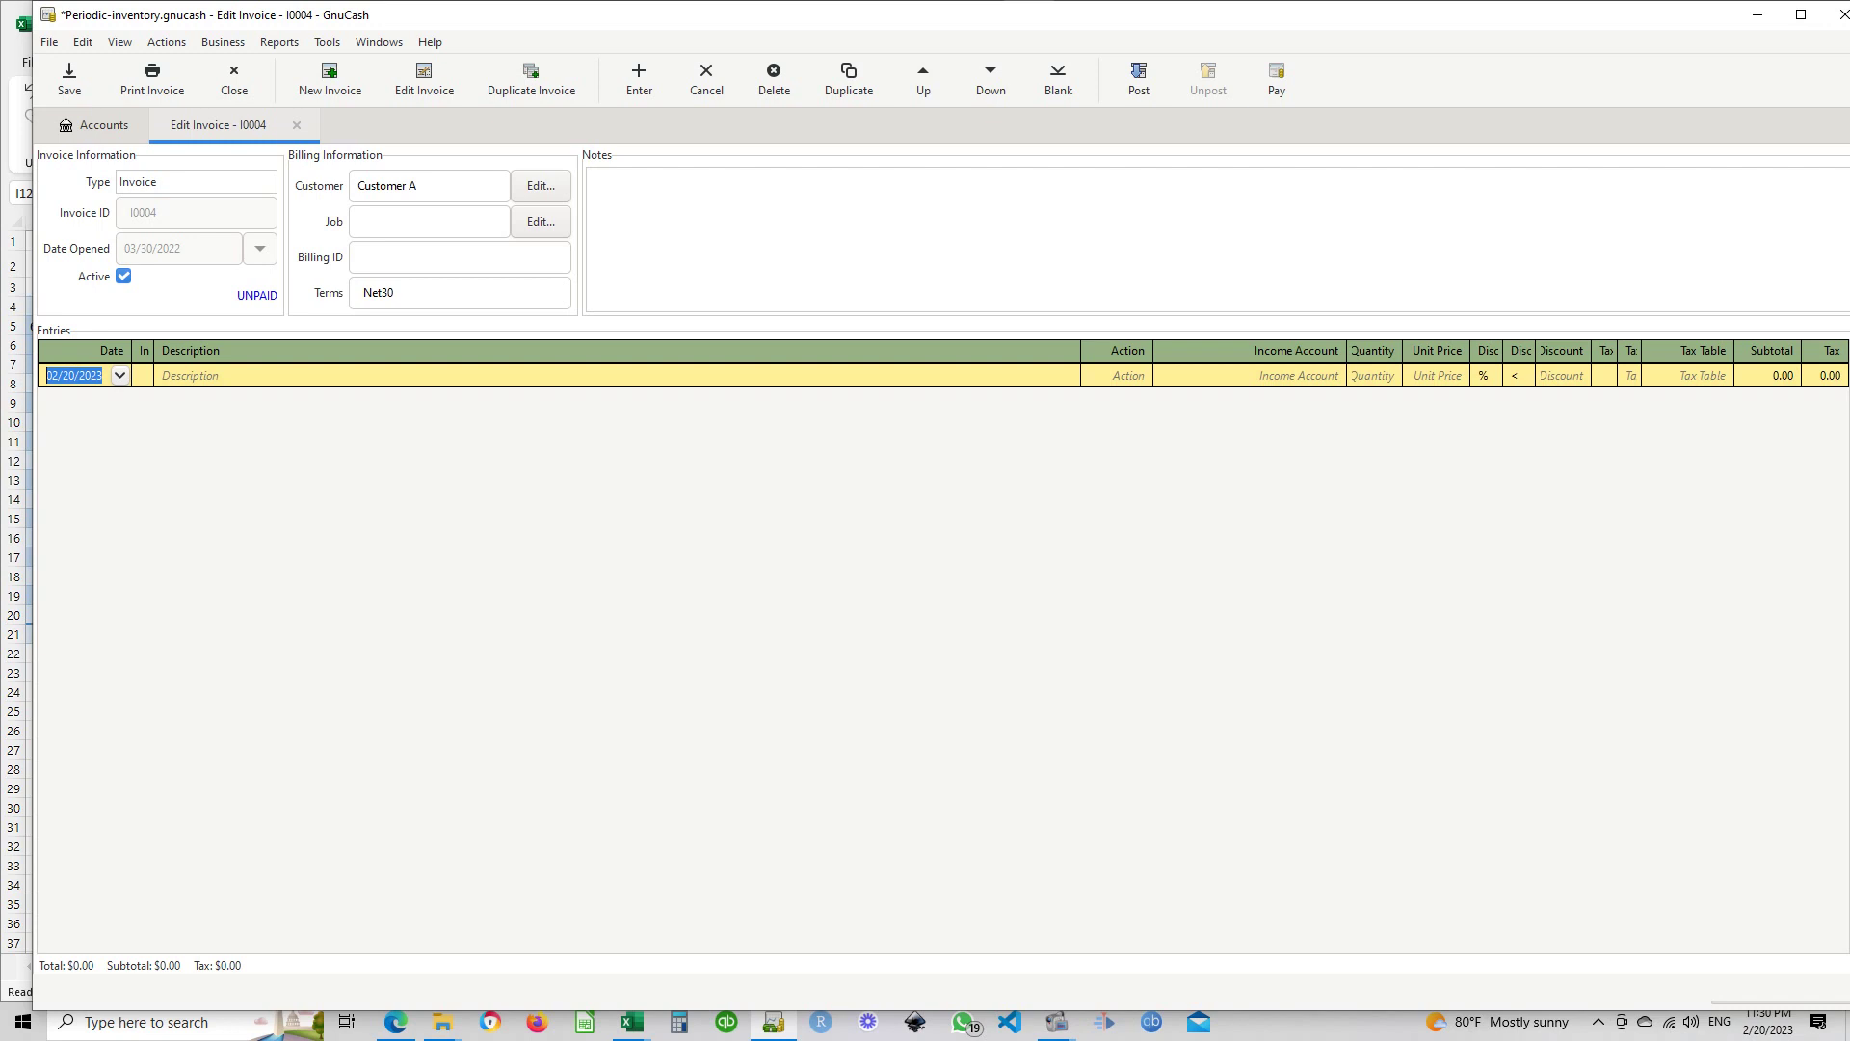
Add a Sales line dated 03/30/2022 for 175 units at a unit price of 130, and start posting the invoice
type("03/30")
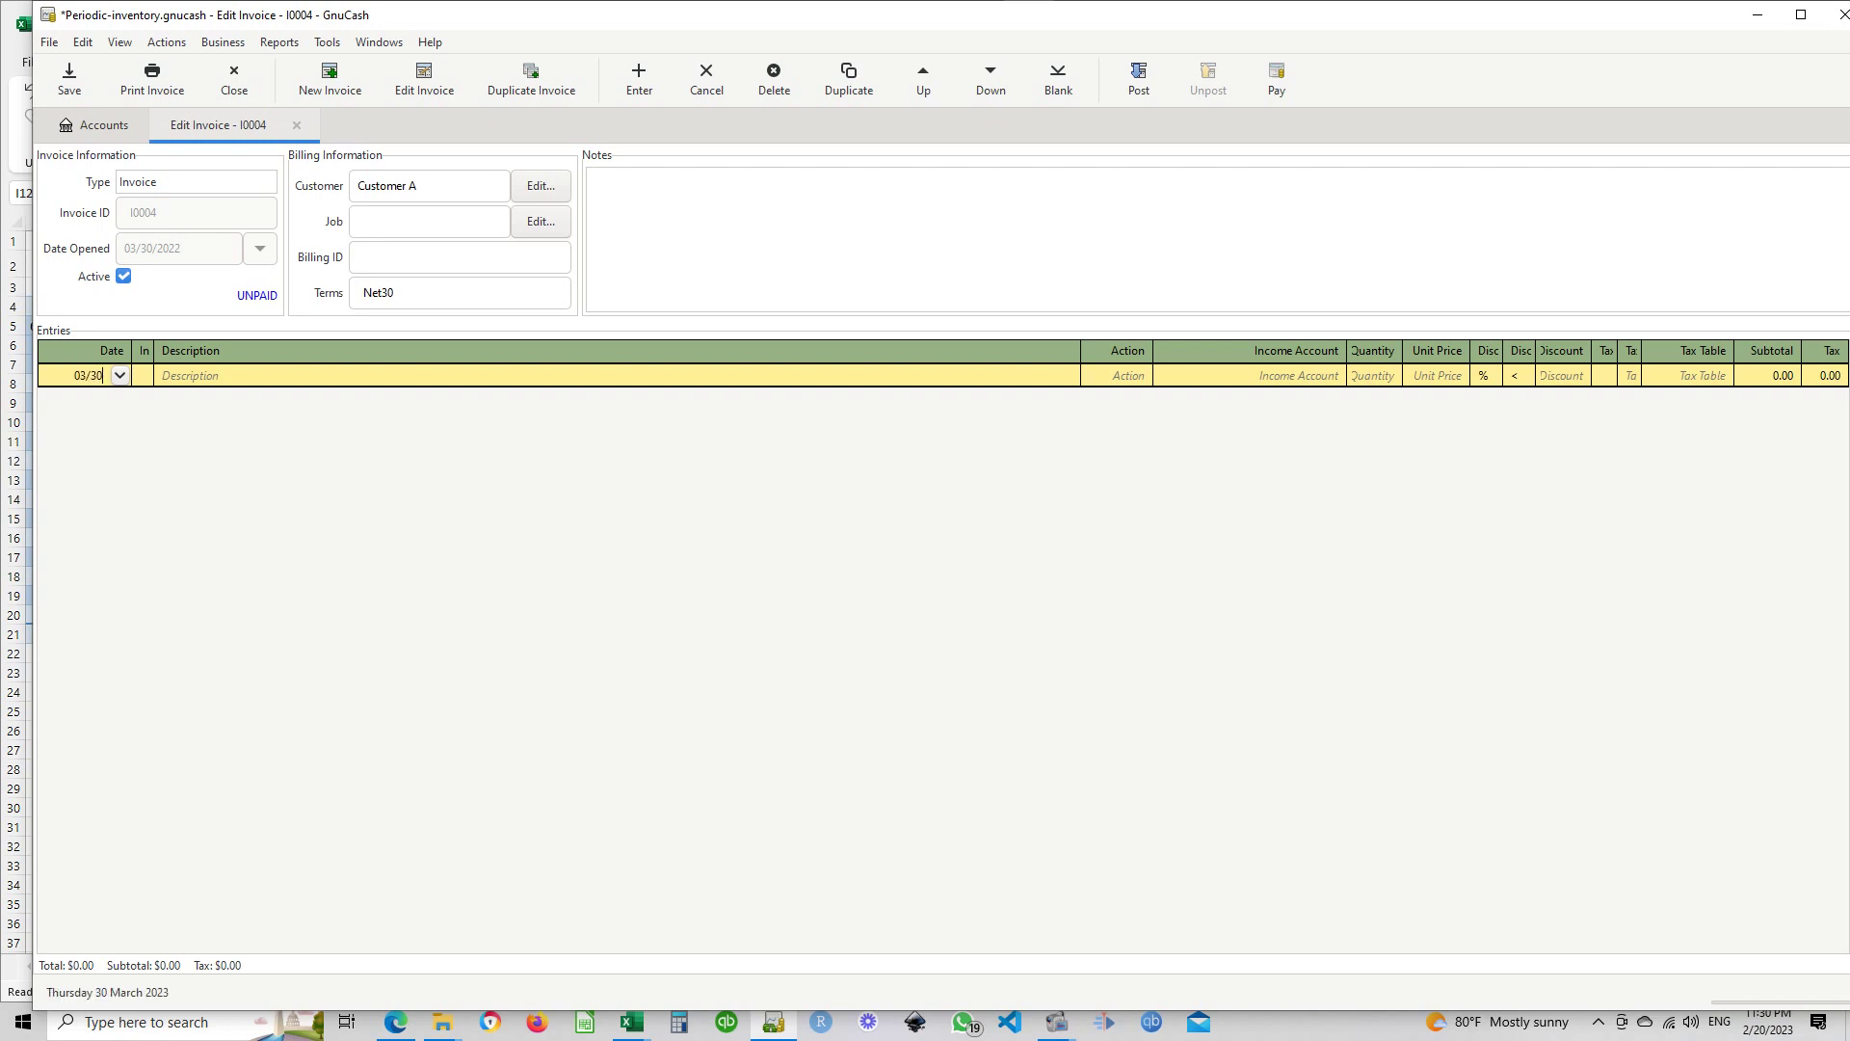
type("/2022")
key("Tab")
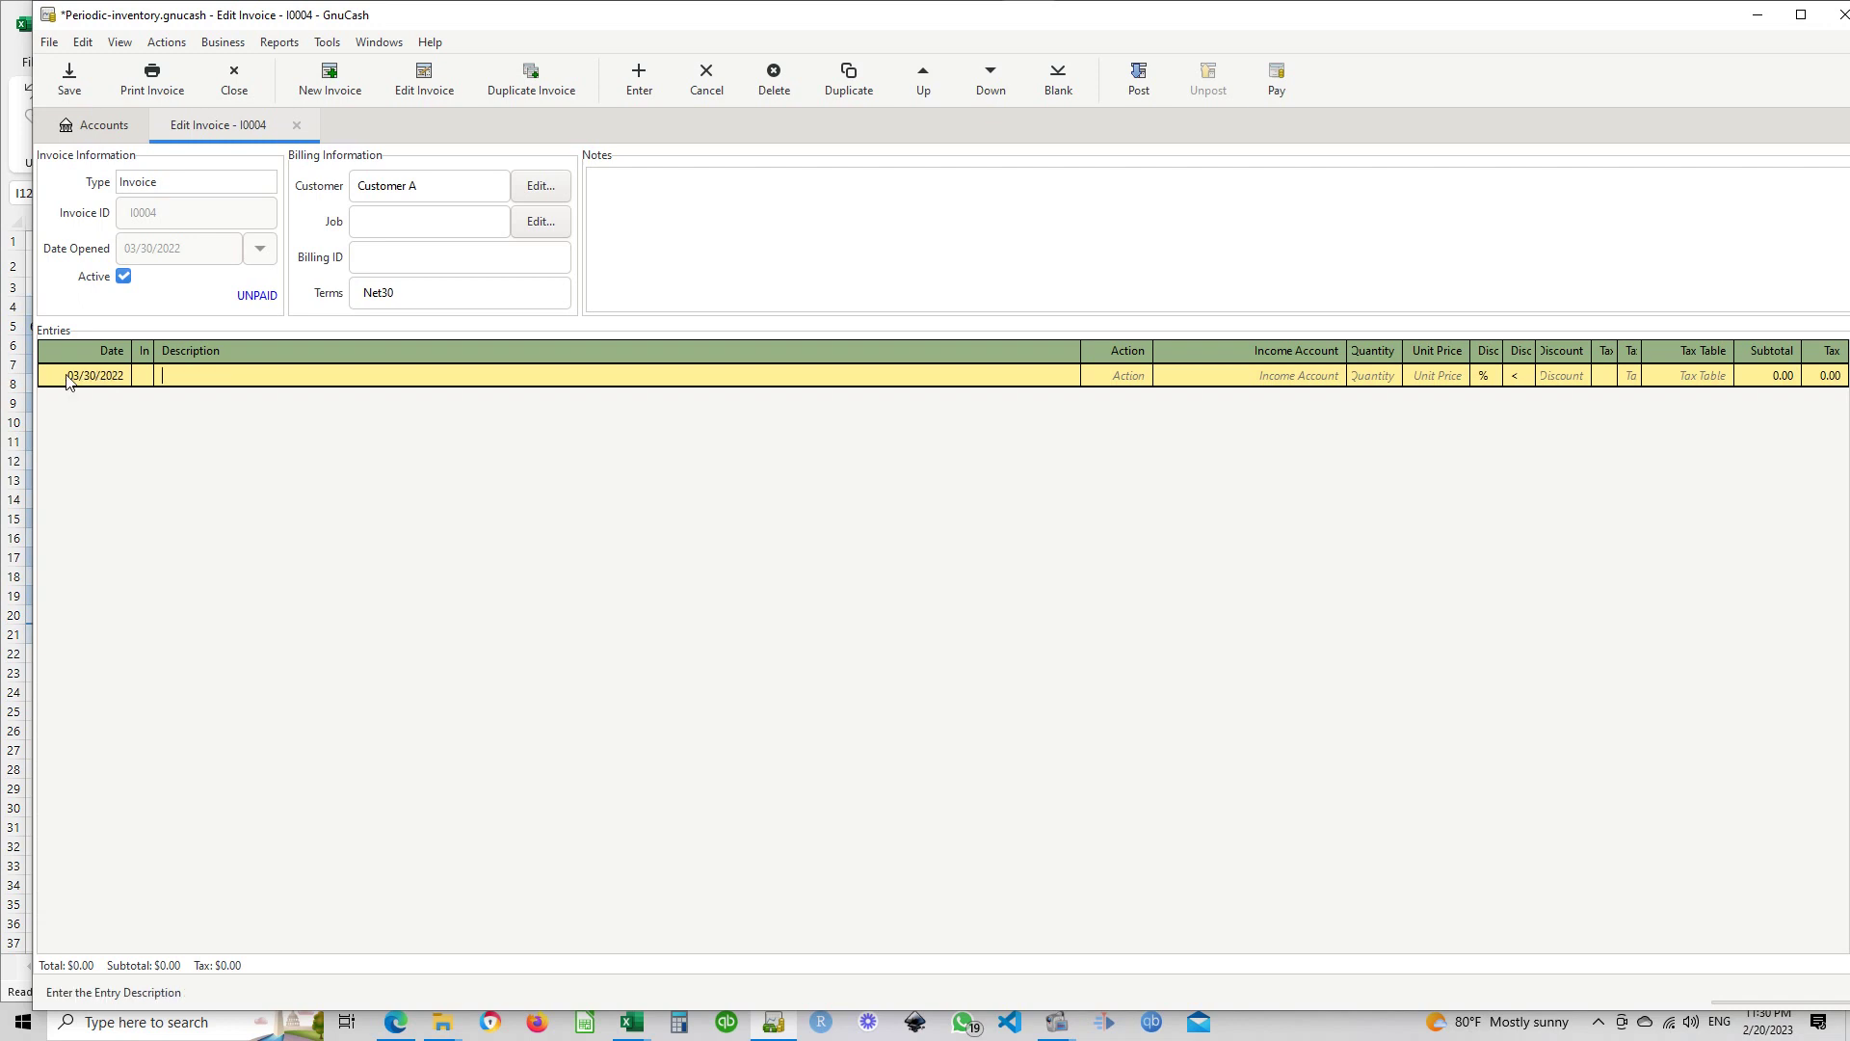
type("Sales")
key("Tab")
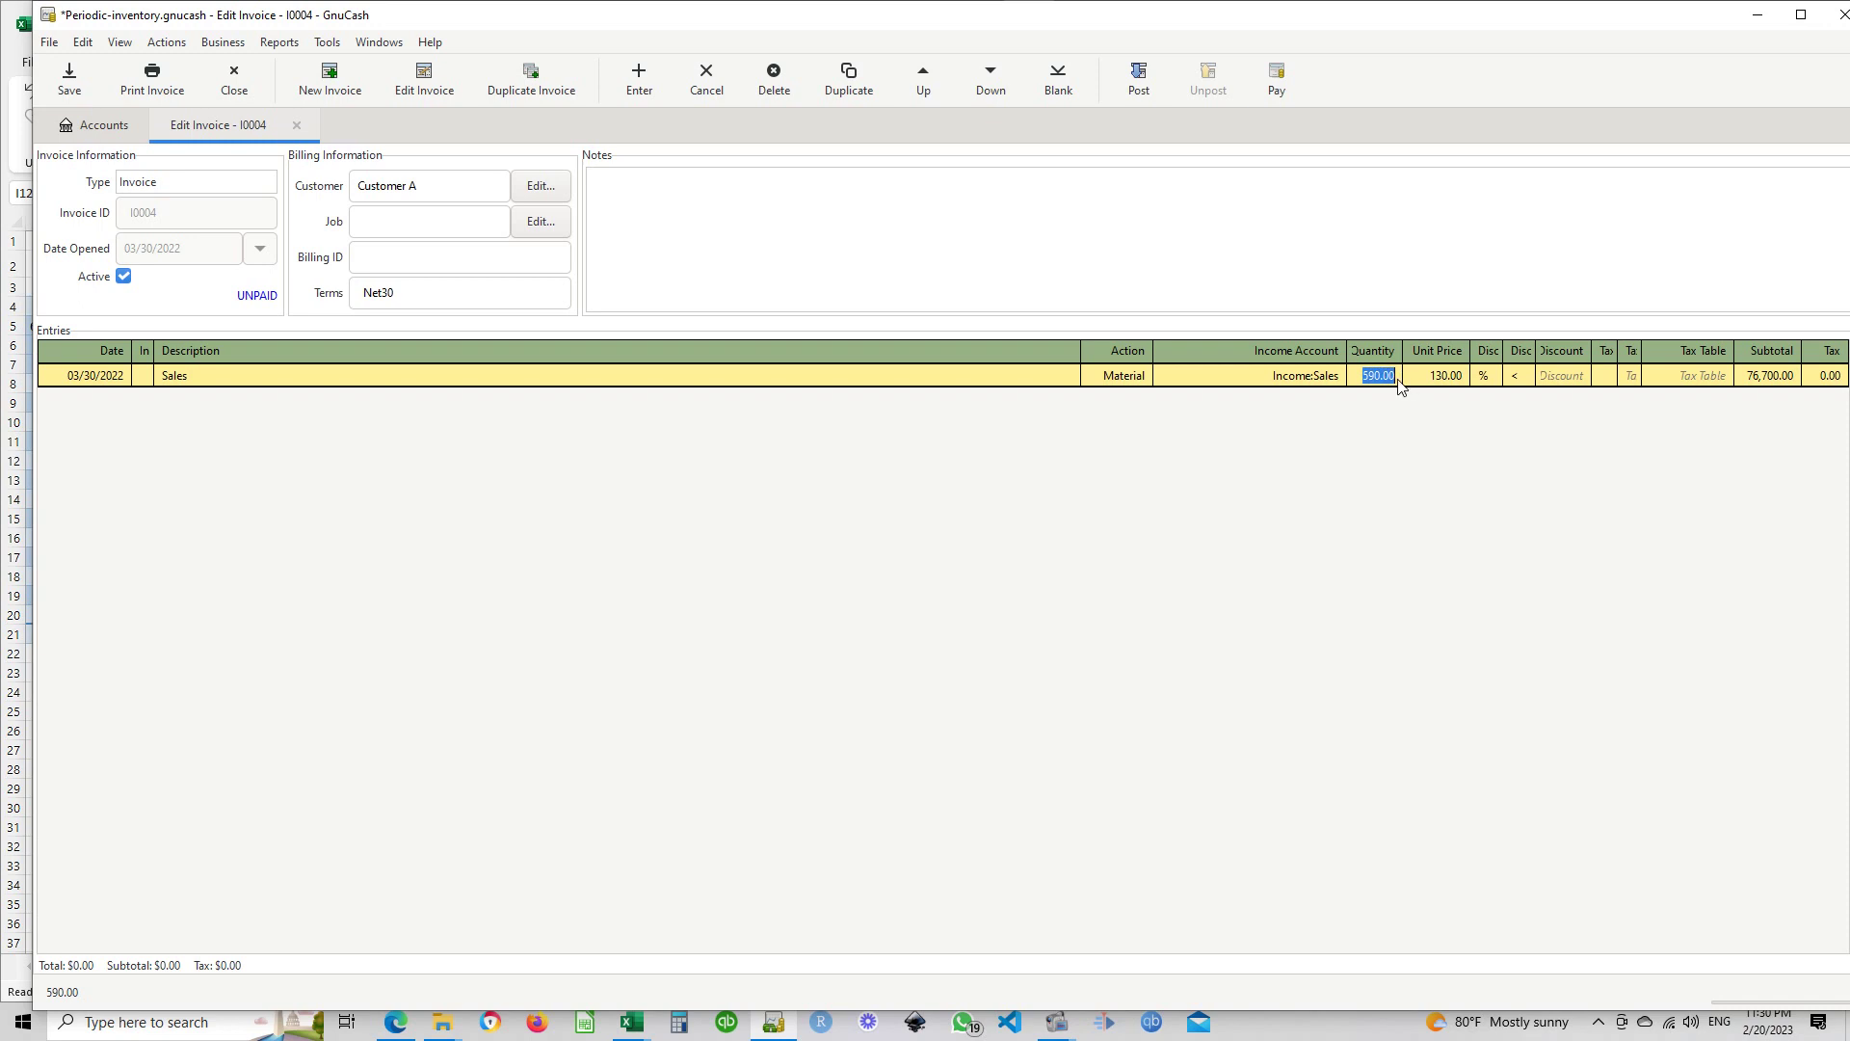
type("175")
key("Tab")
left_click_drag(1430, 375, 1471, 382)
key("Return")
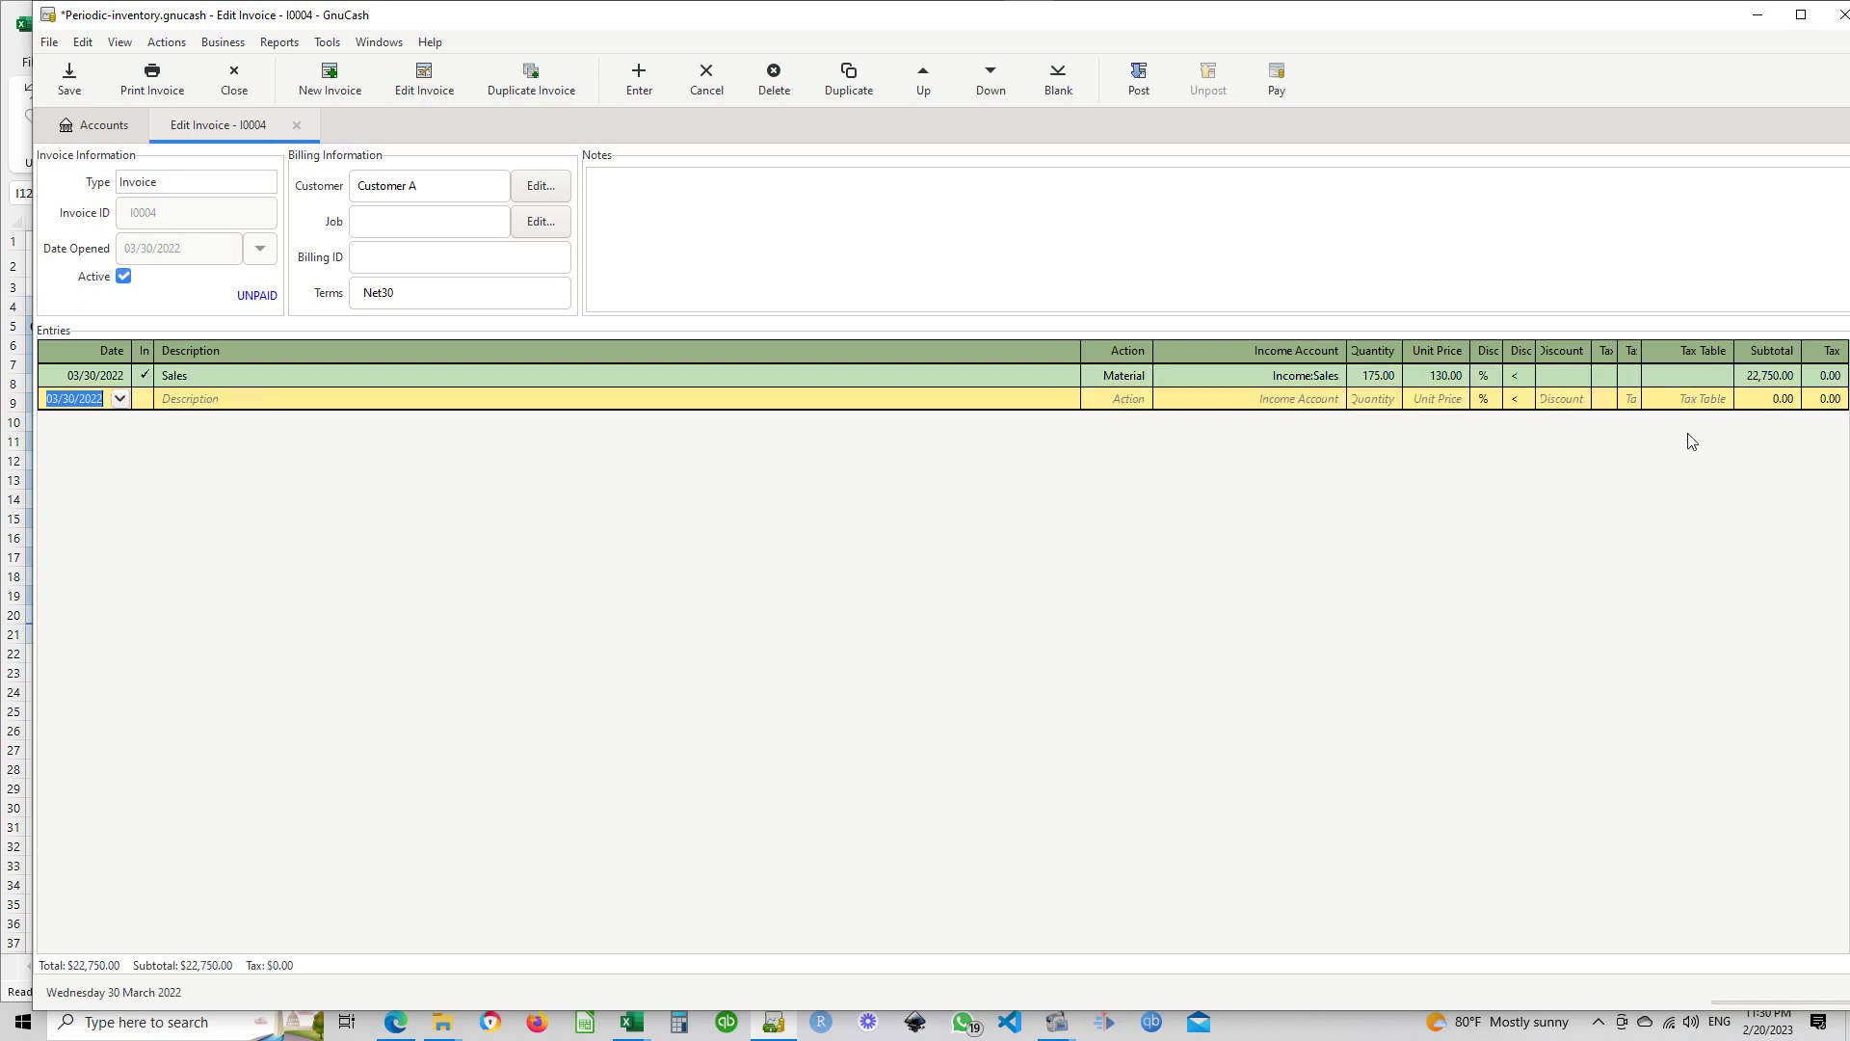
left_click(1151, 84)
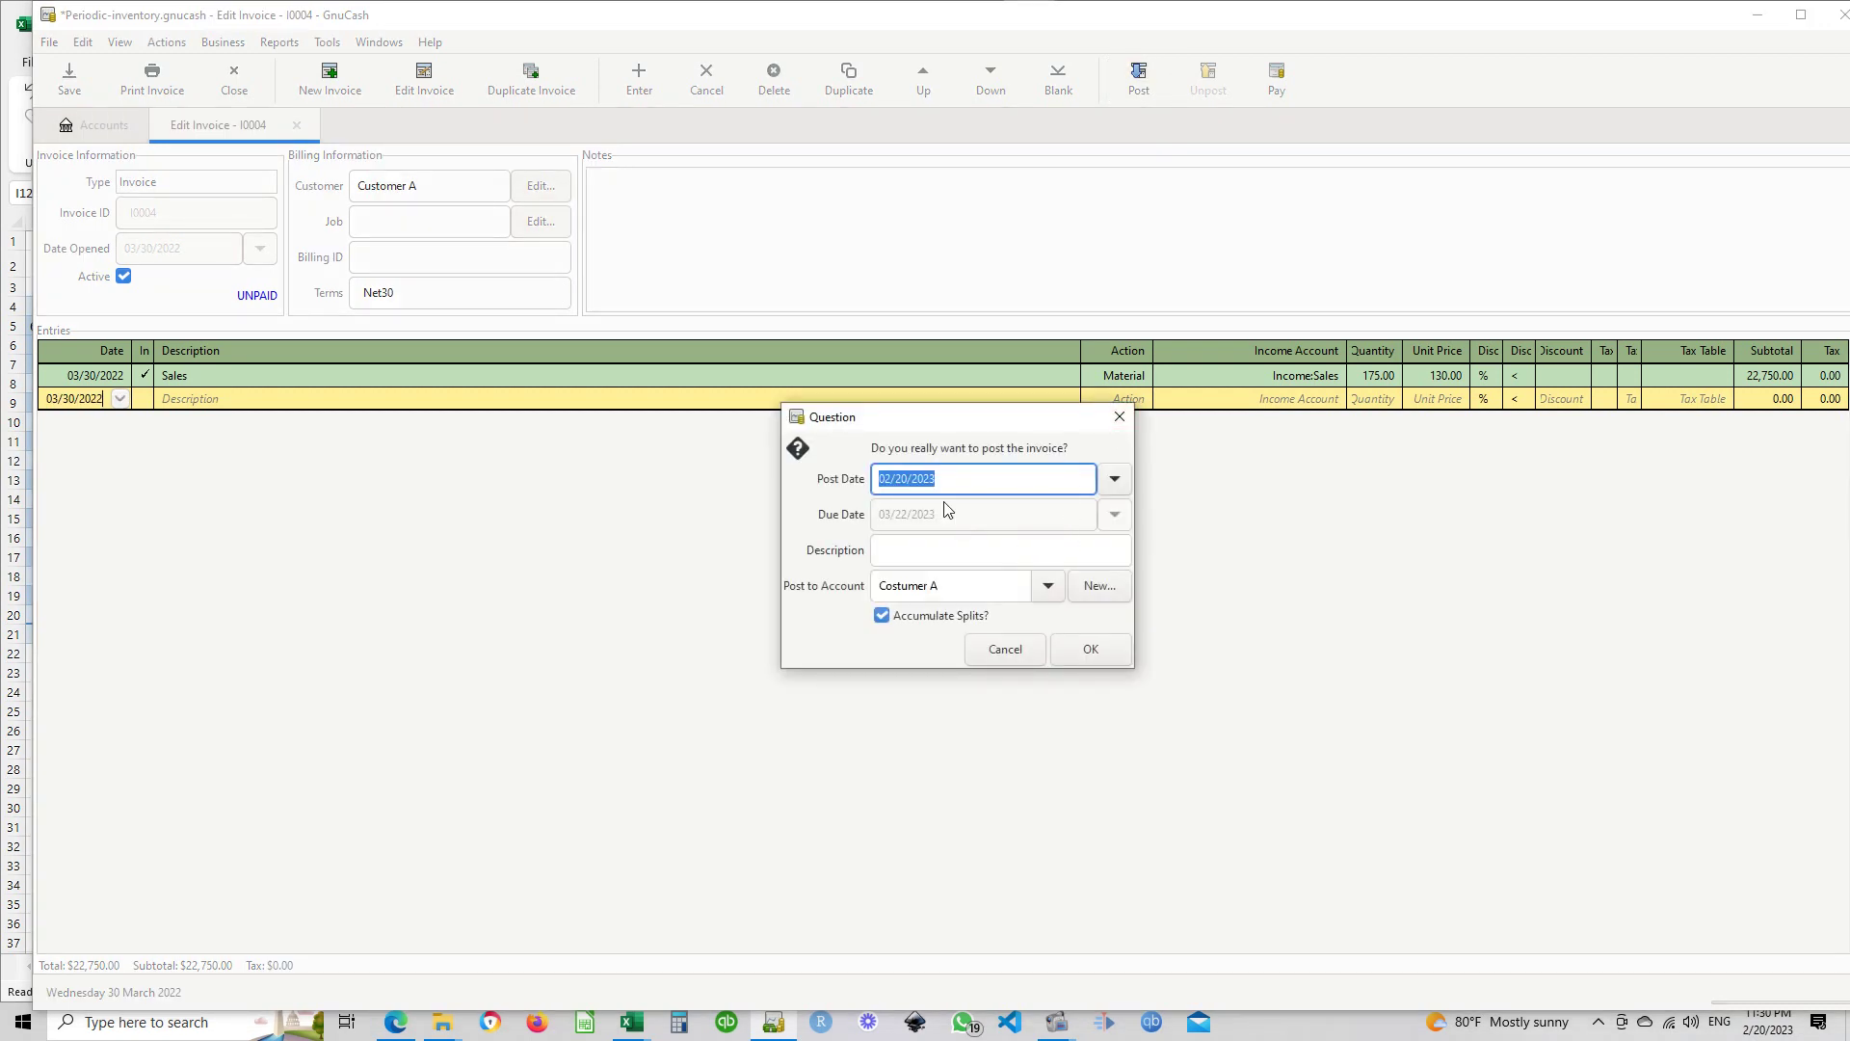
Try to correct the post date by editing its day to 30 and its year to 22
left_click(913, 486)
key("BackSpace")
key("BackSpace")
type("30")
left_click(949, 479)
key("BackSpace")
key("BackSpace")
type("22")
key("Tab")
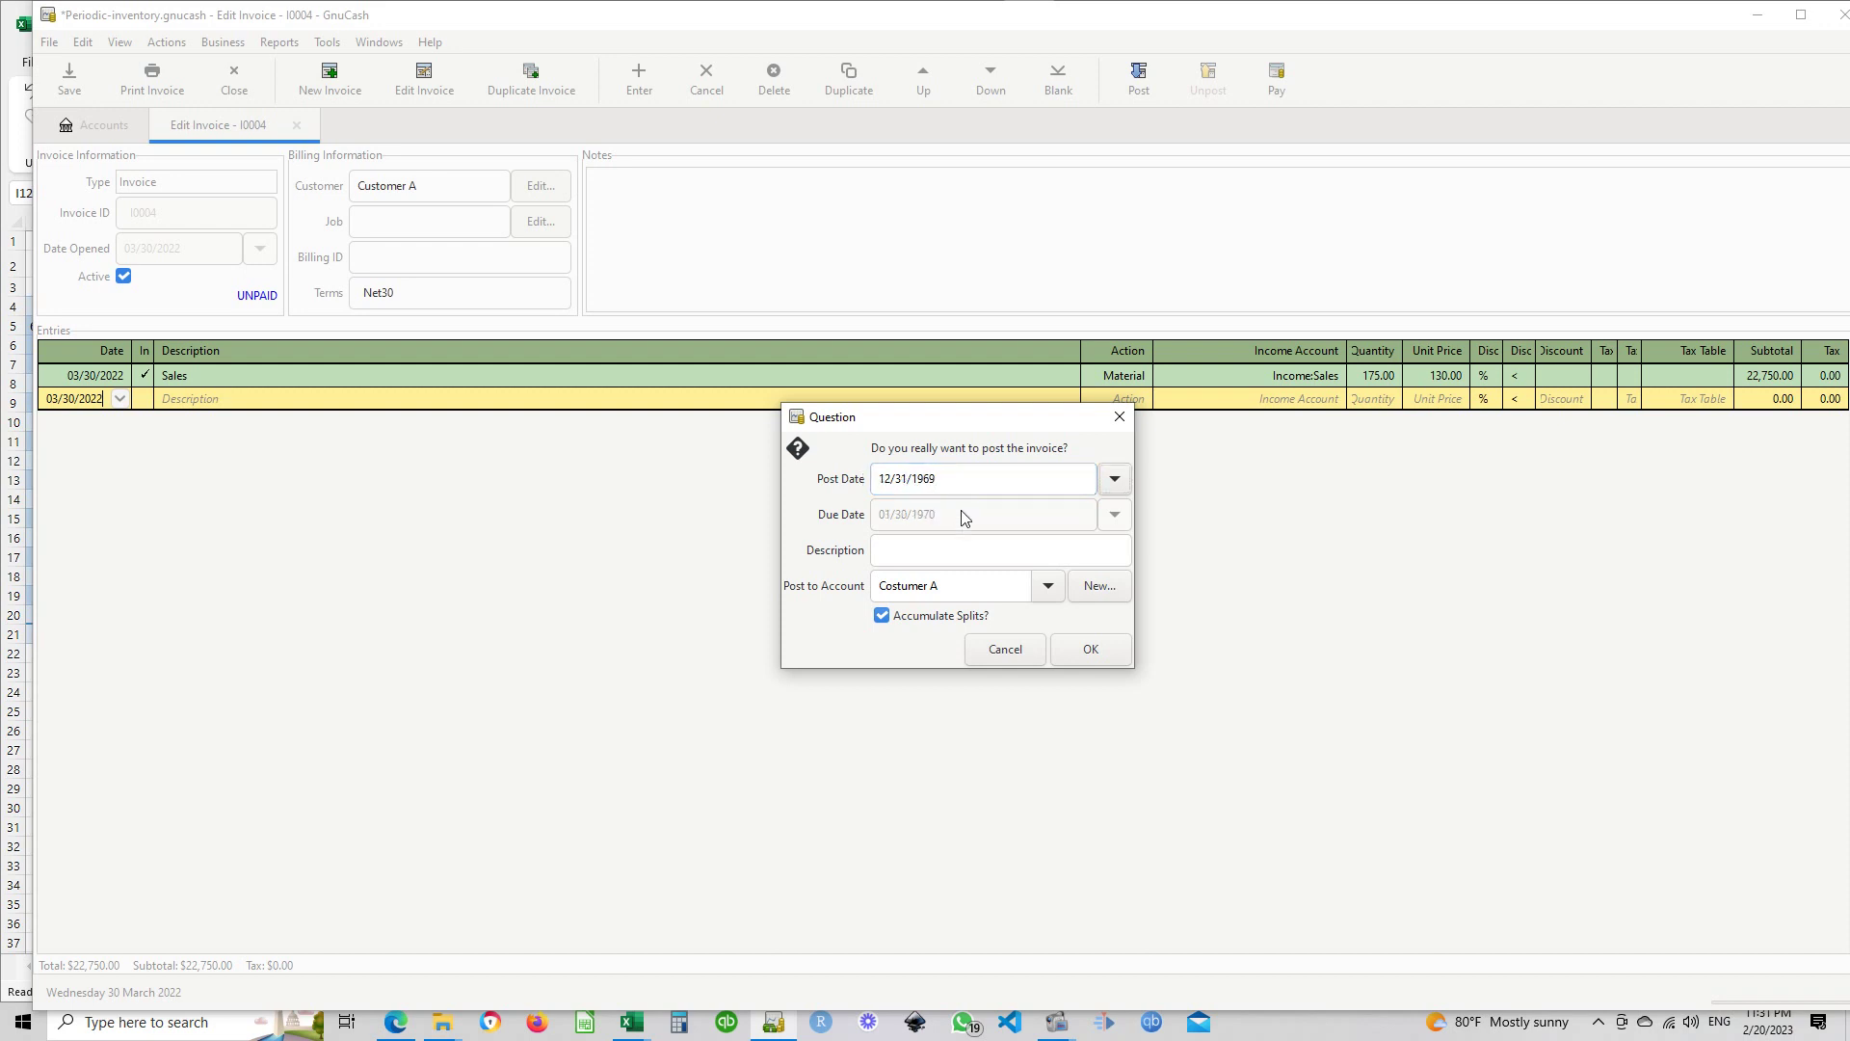
Post the invoice to the Costumer A account with post date 03/30/2022, and close the invoice
key("shift+Tab")
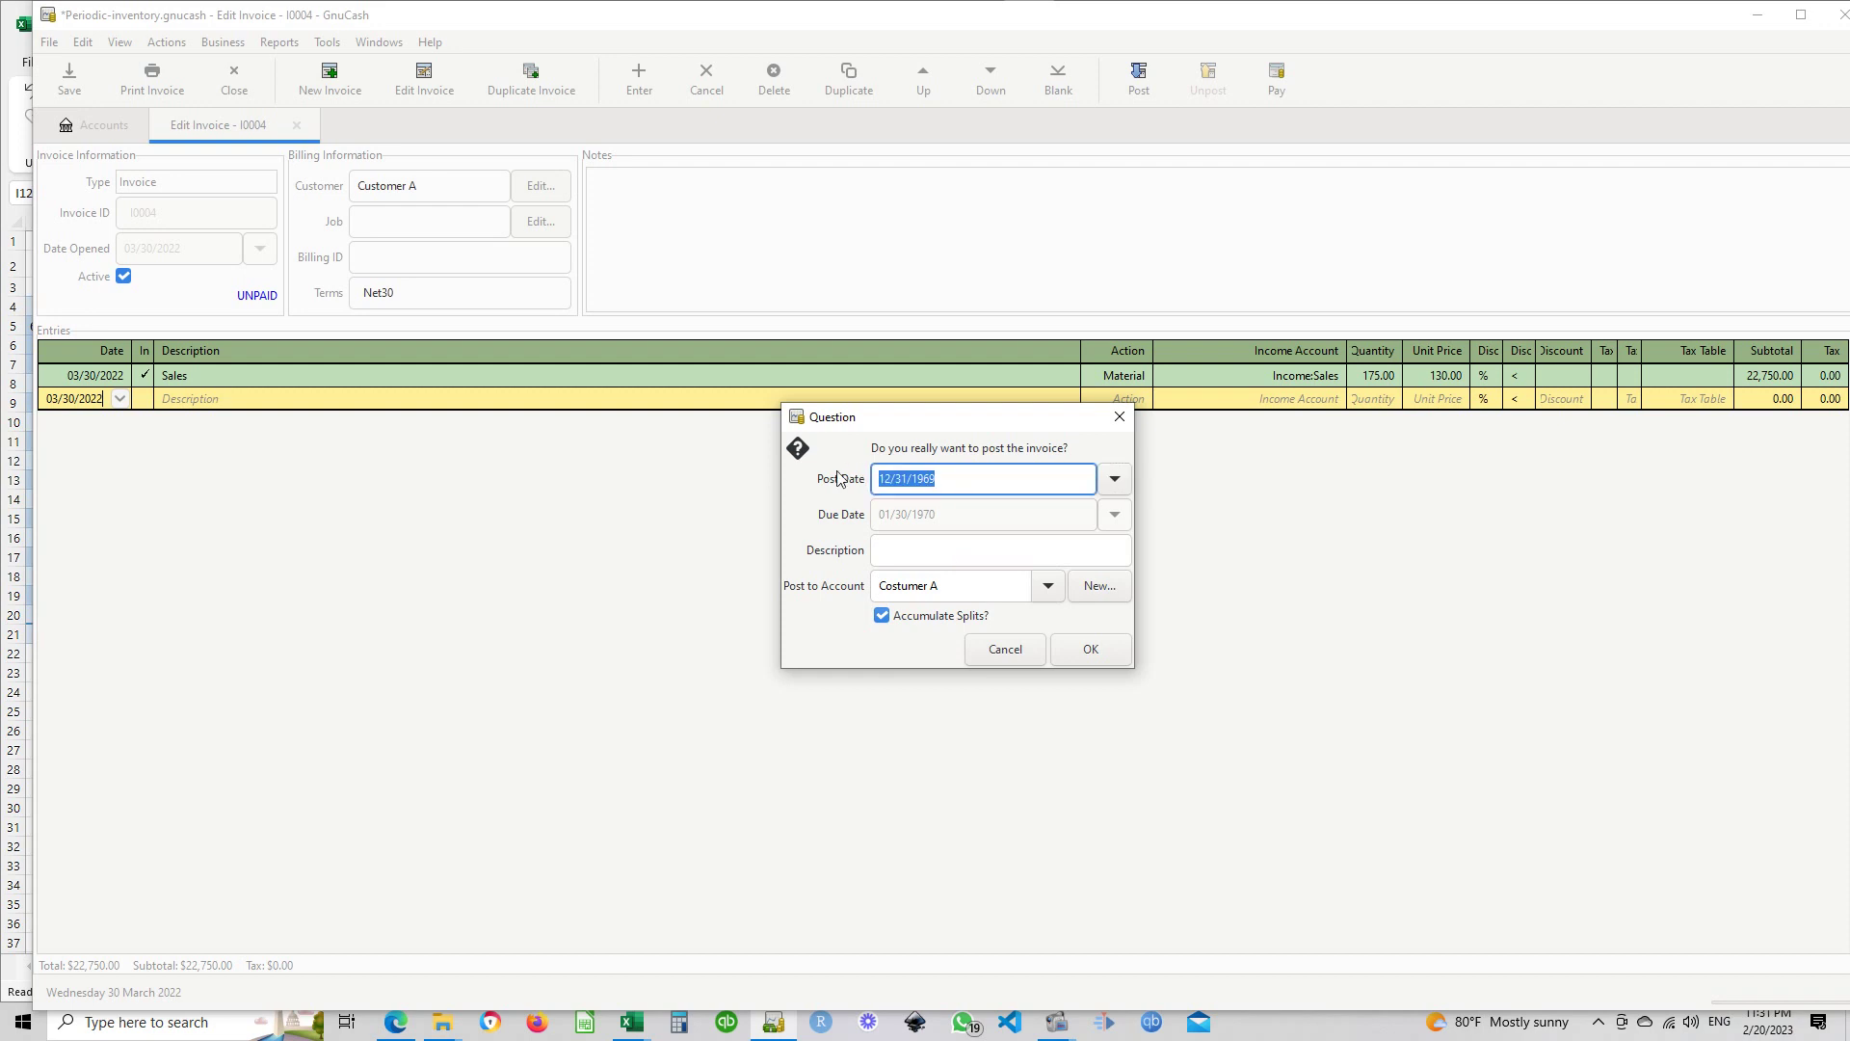
type("03/30/2022")
key("Tab")
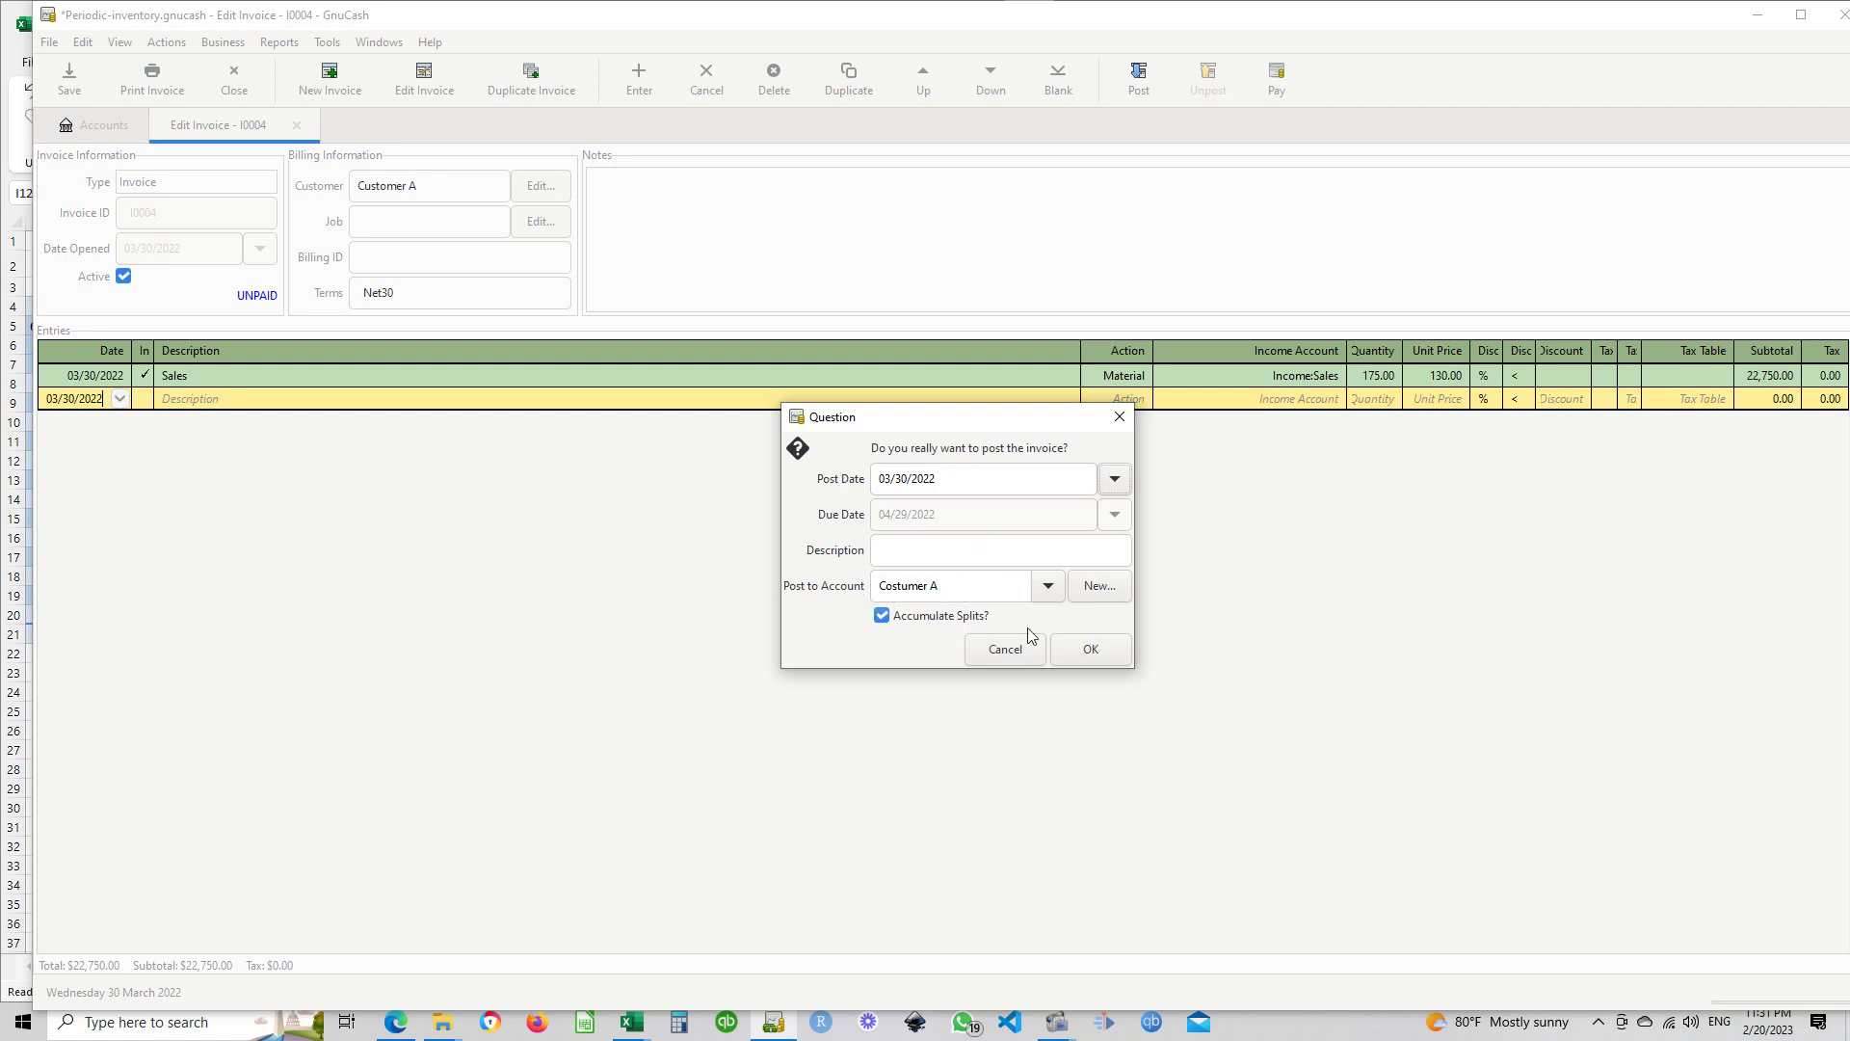
left_click(1081, 649)
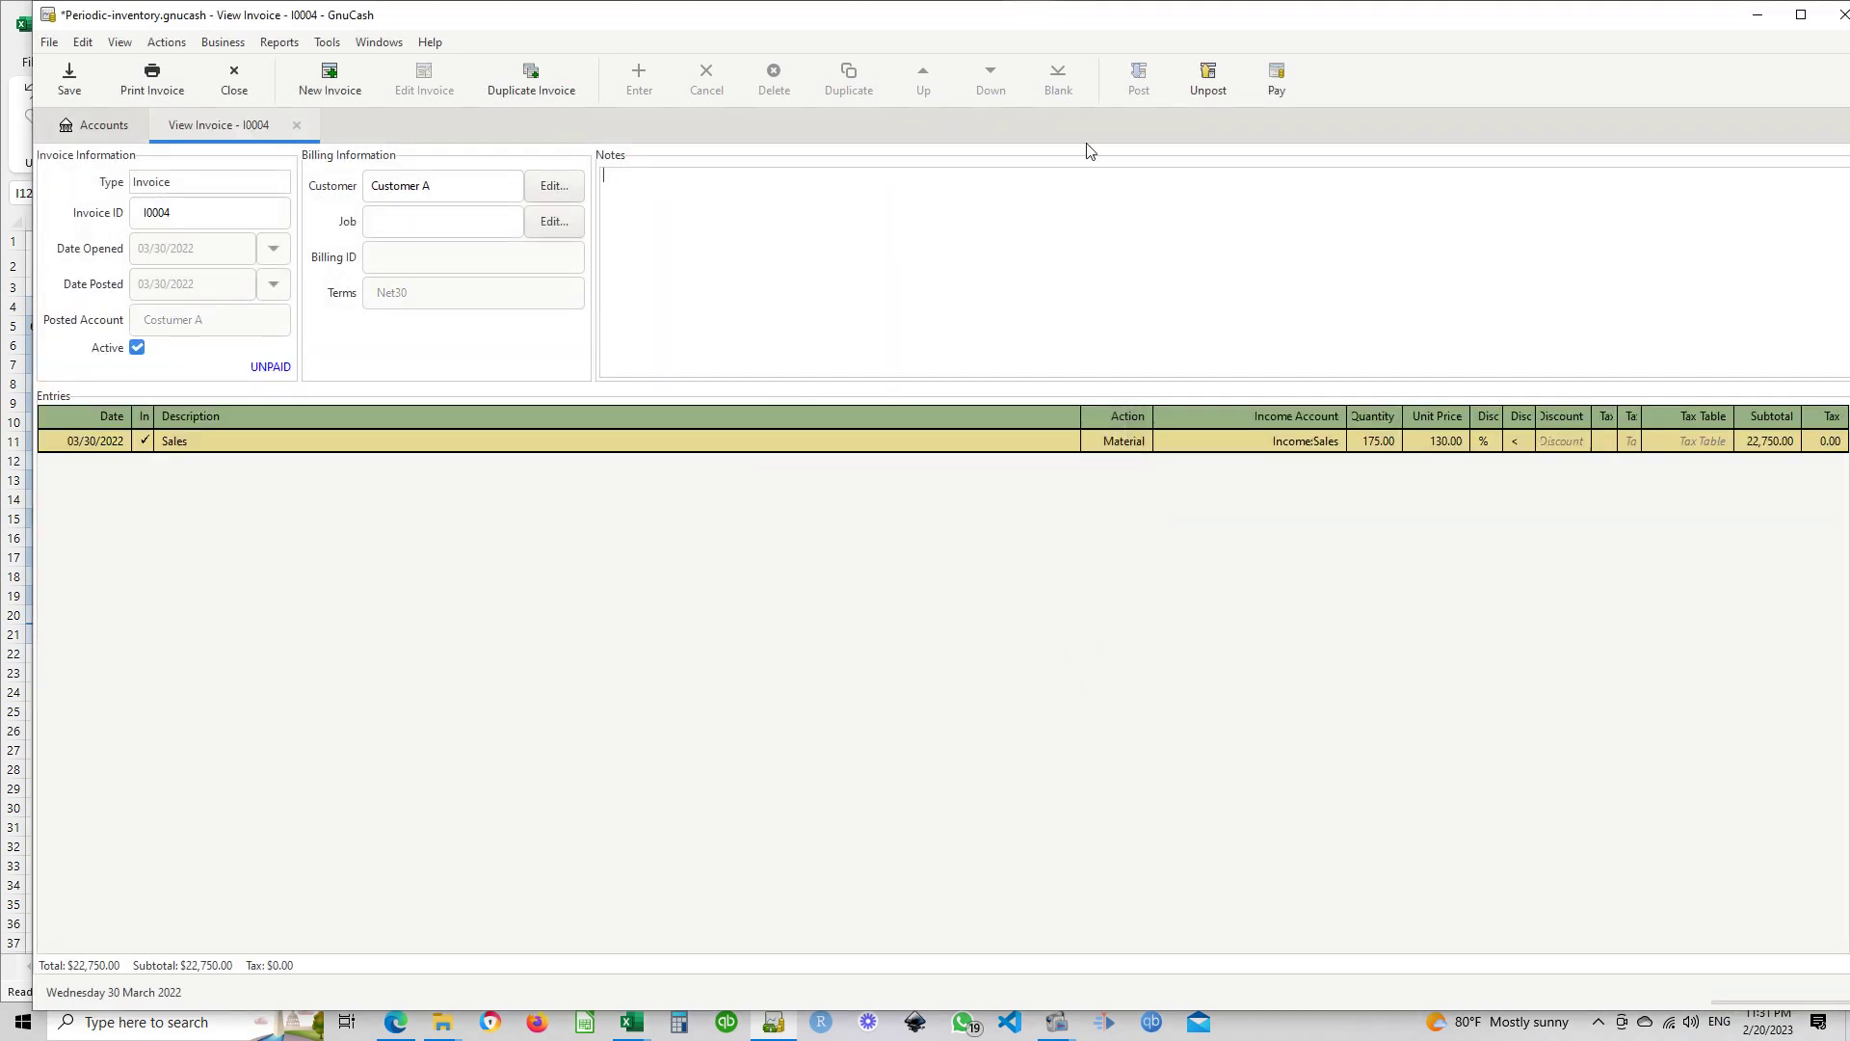
left_click(297, 126)
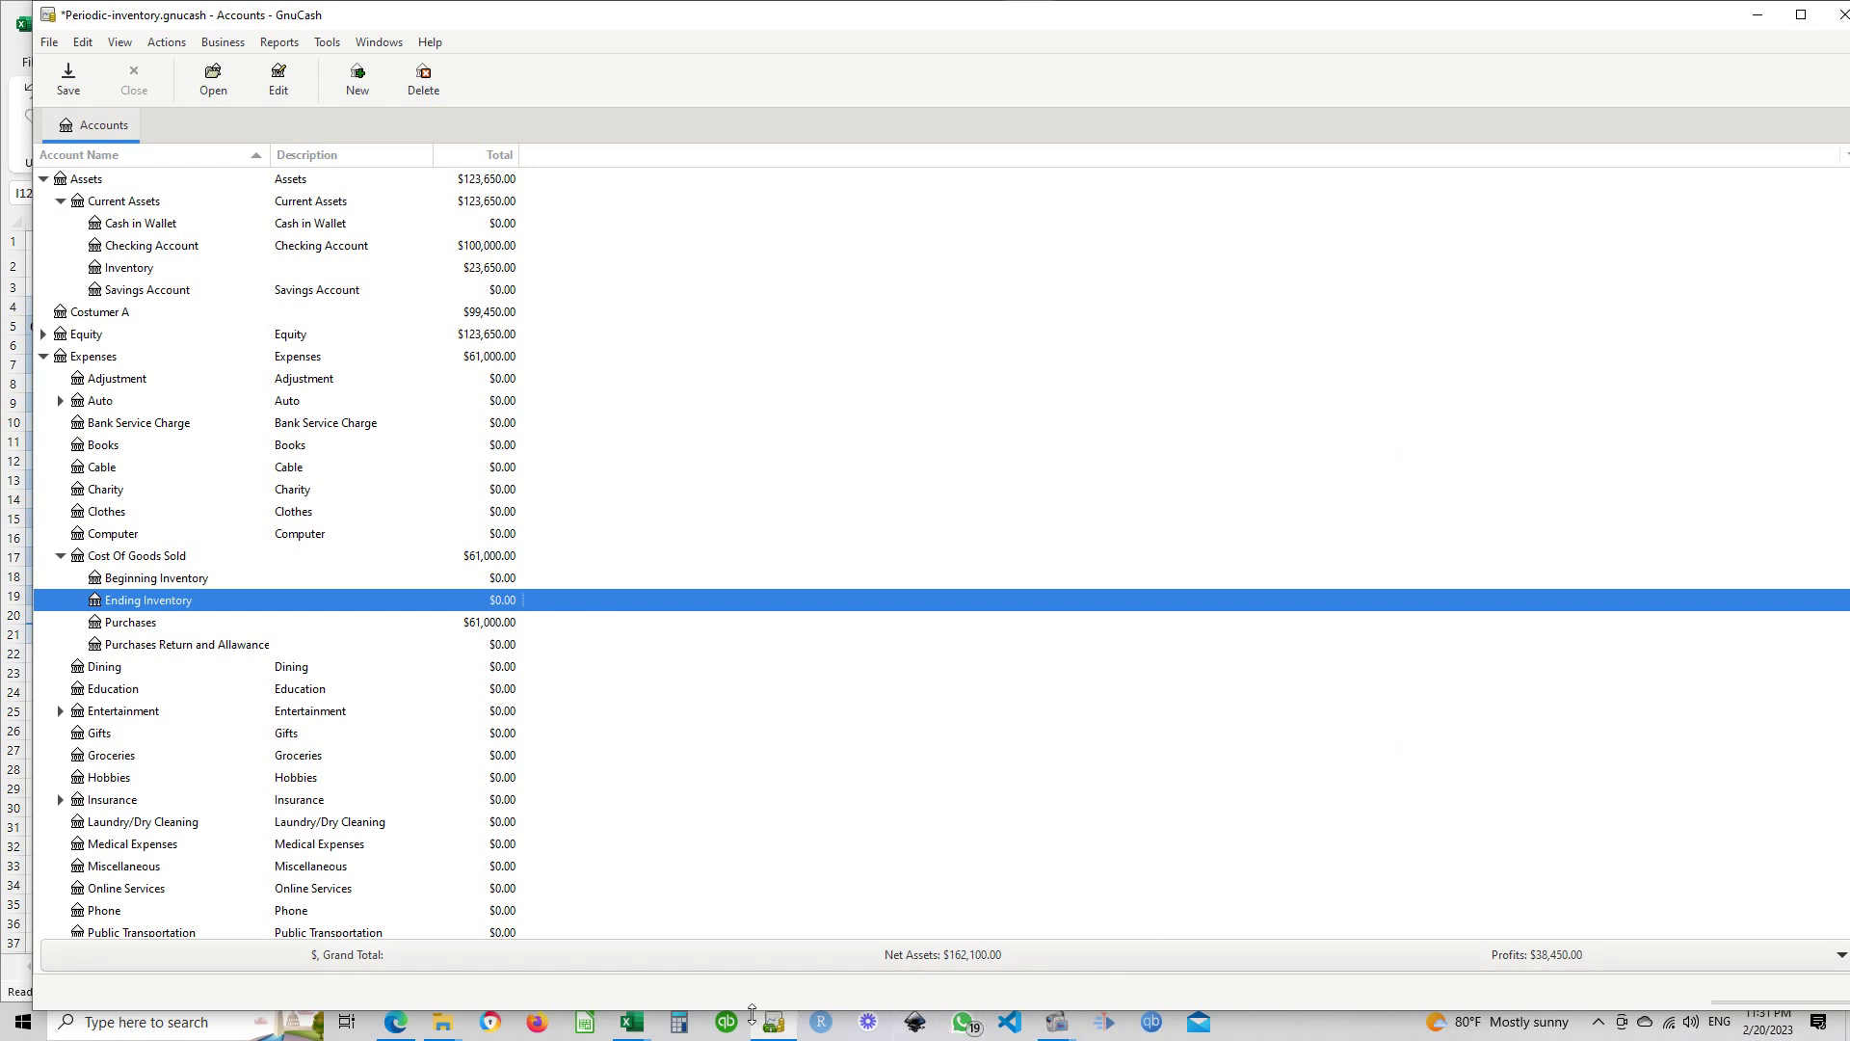
Switch to the Excel Kardex sheet and add a Sale row dated 3/30/2023 to product A's stock card
left_click(631, 1023)
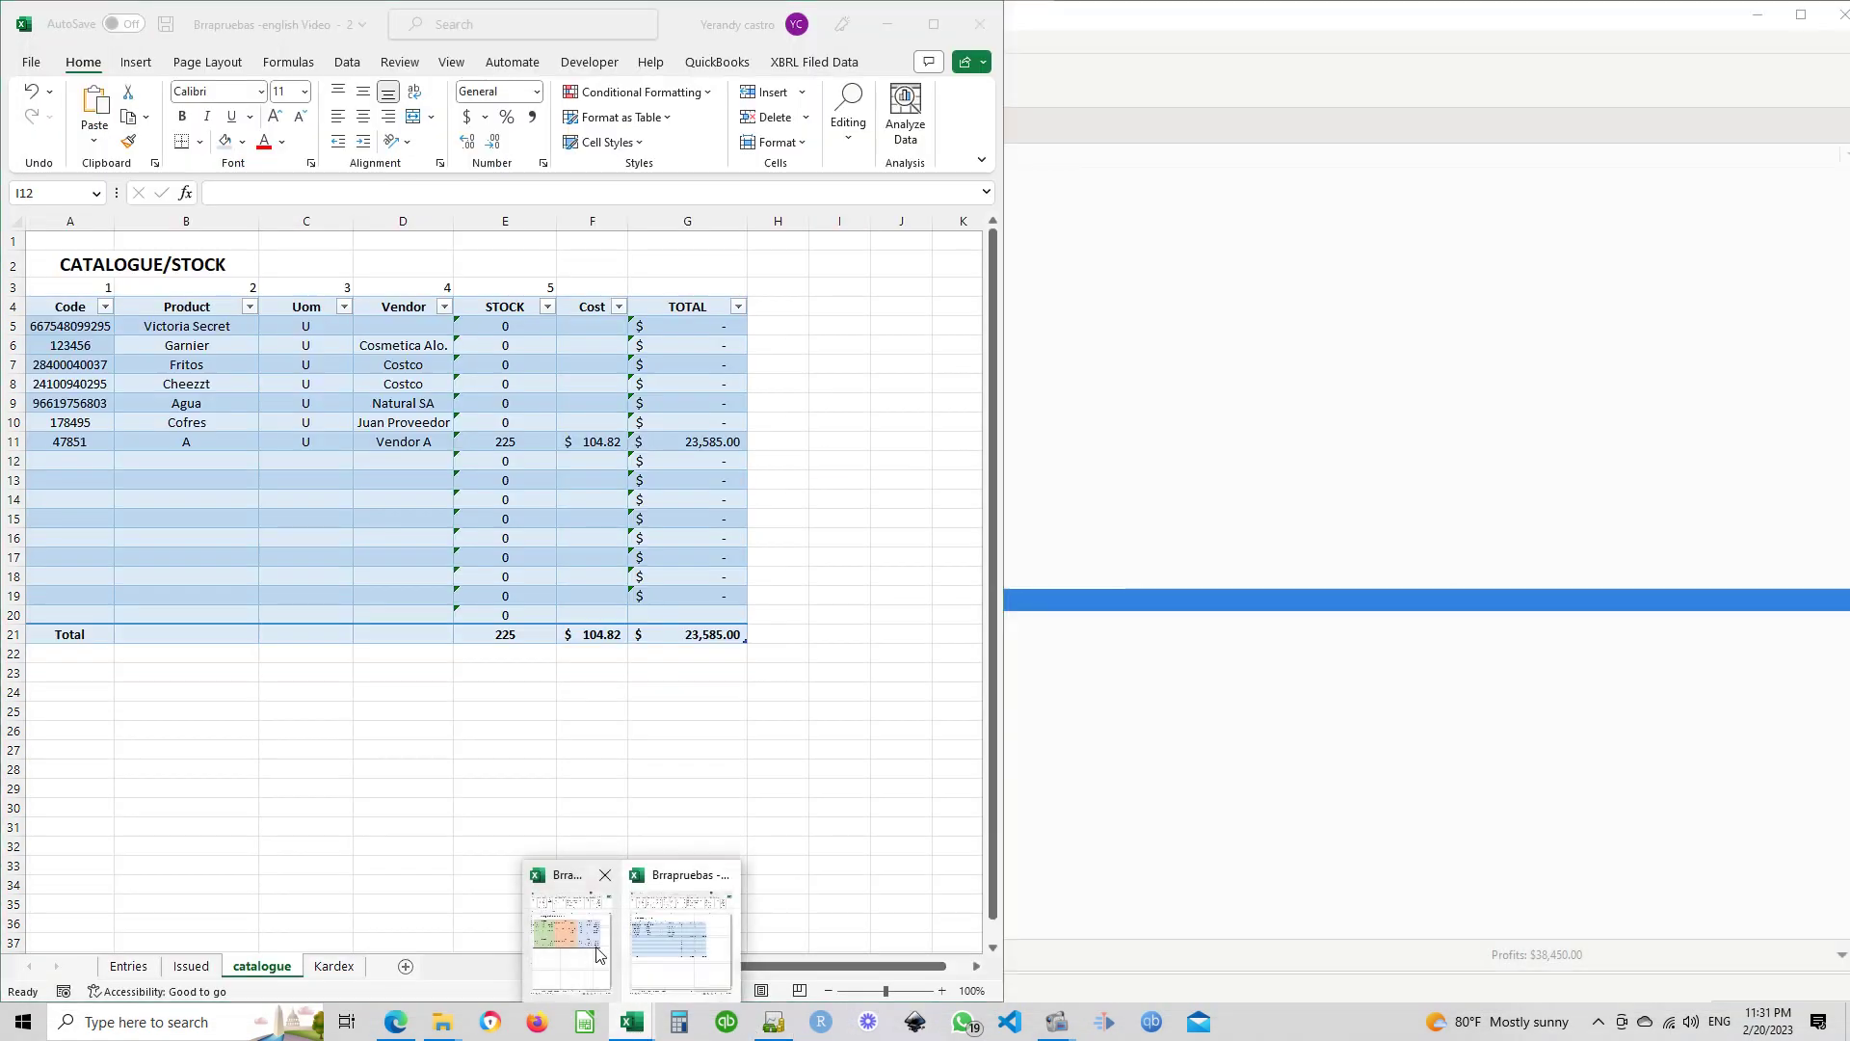
left_click(680, 915)
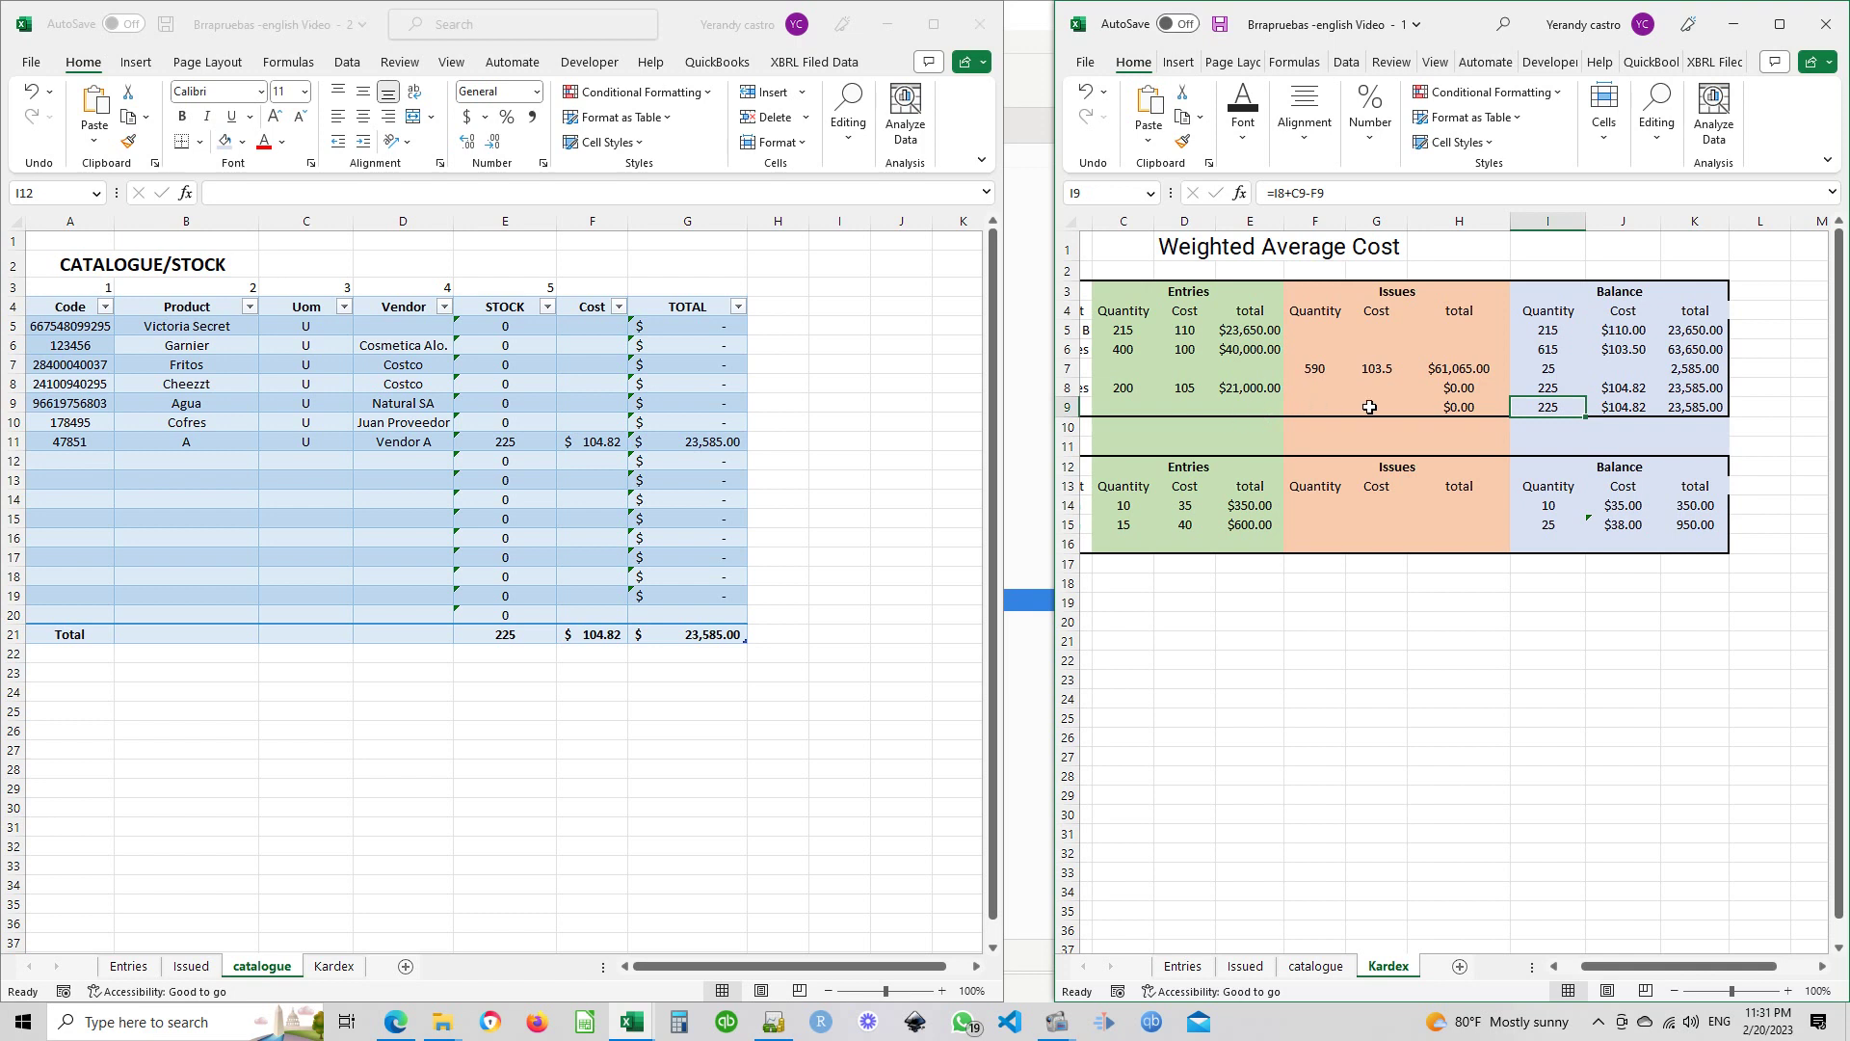
left_click(1126, 407)
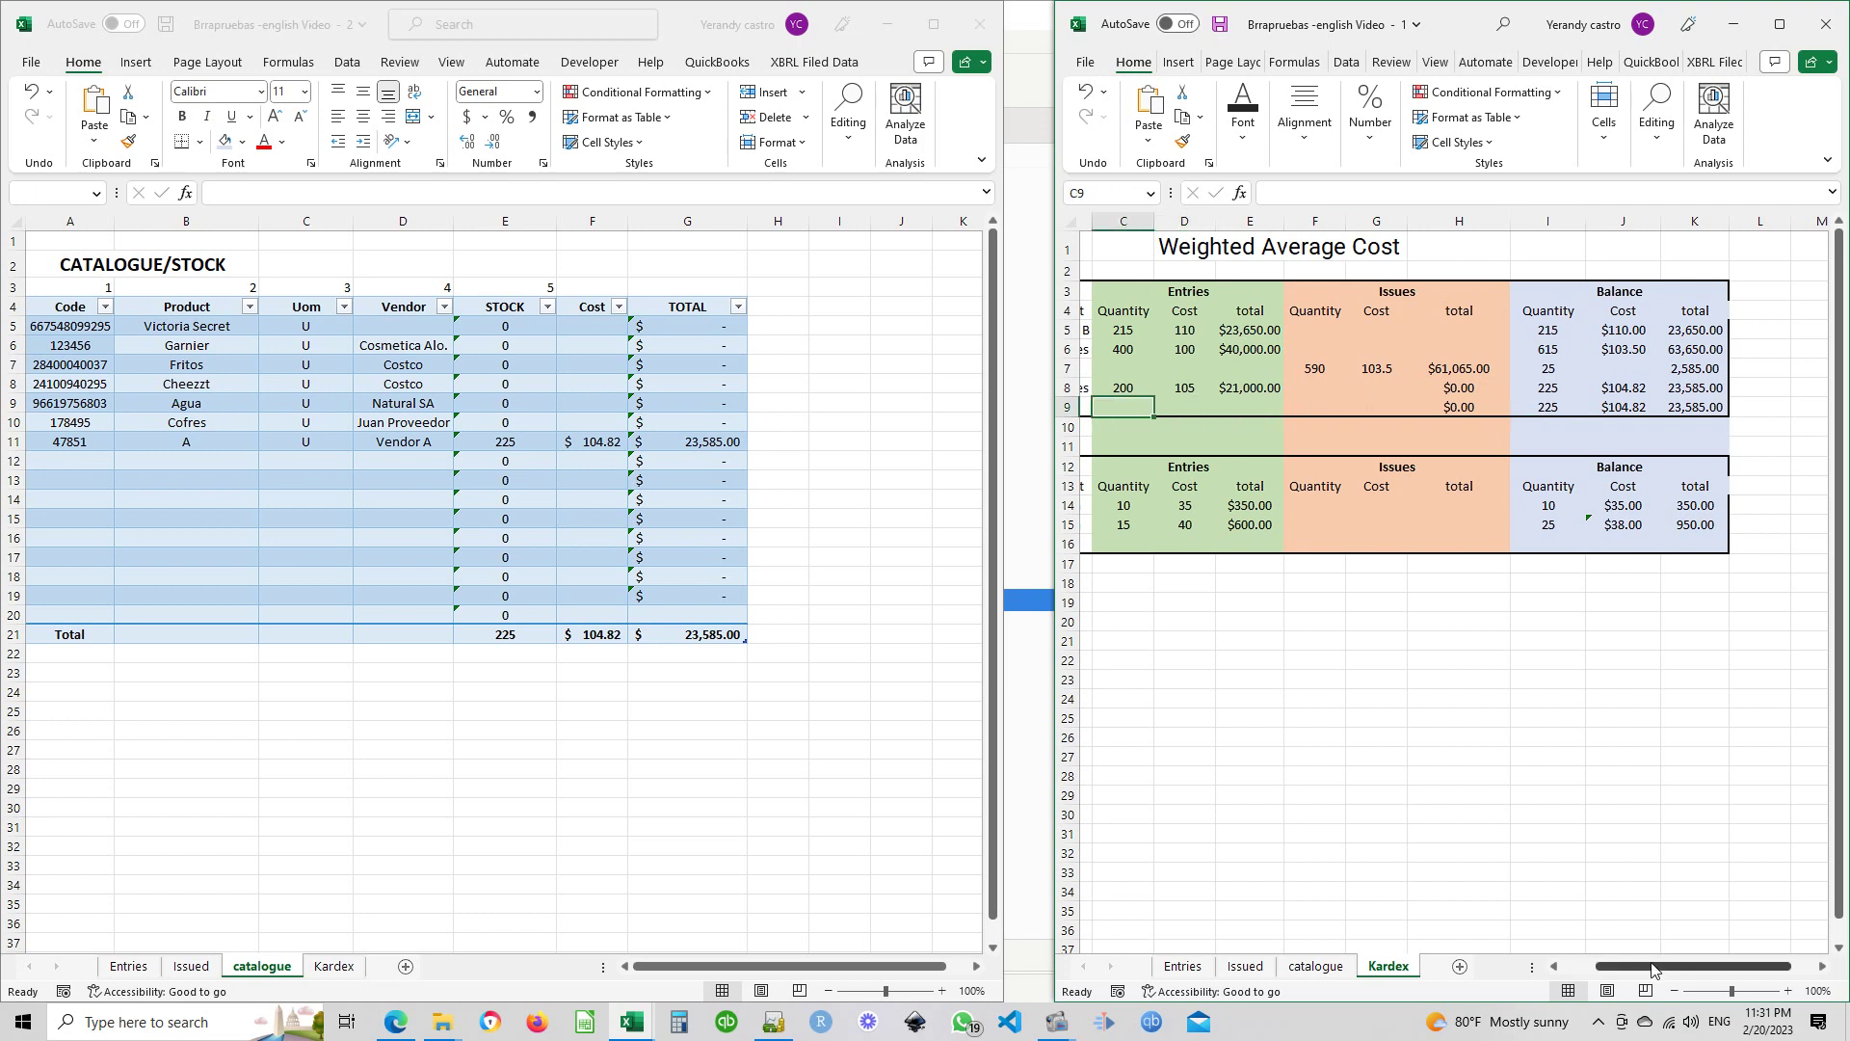
left_click_drag(1659, 965, 1624, 966)
left_click(1134, 406)
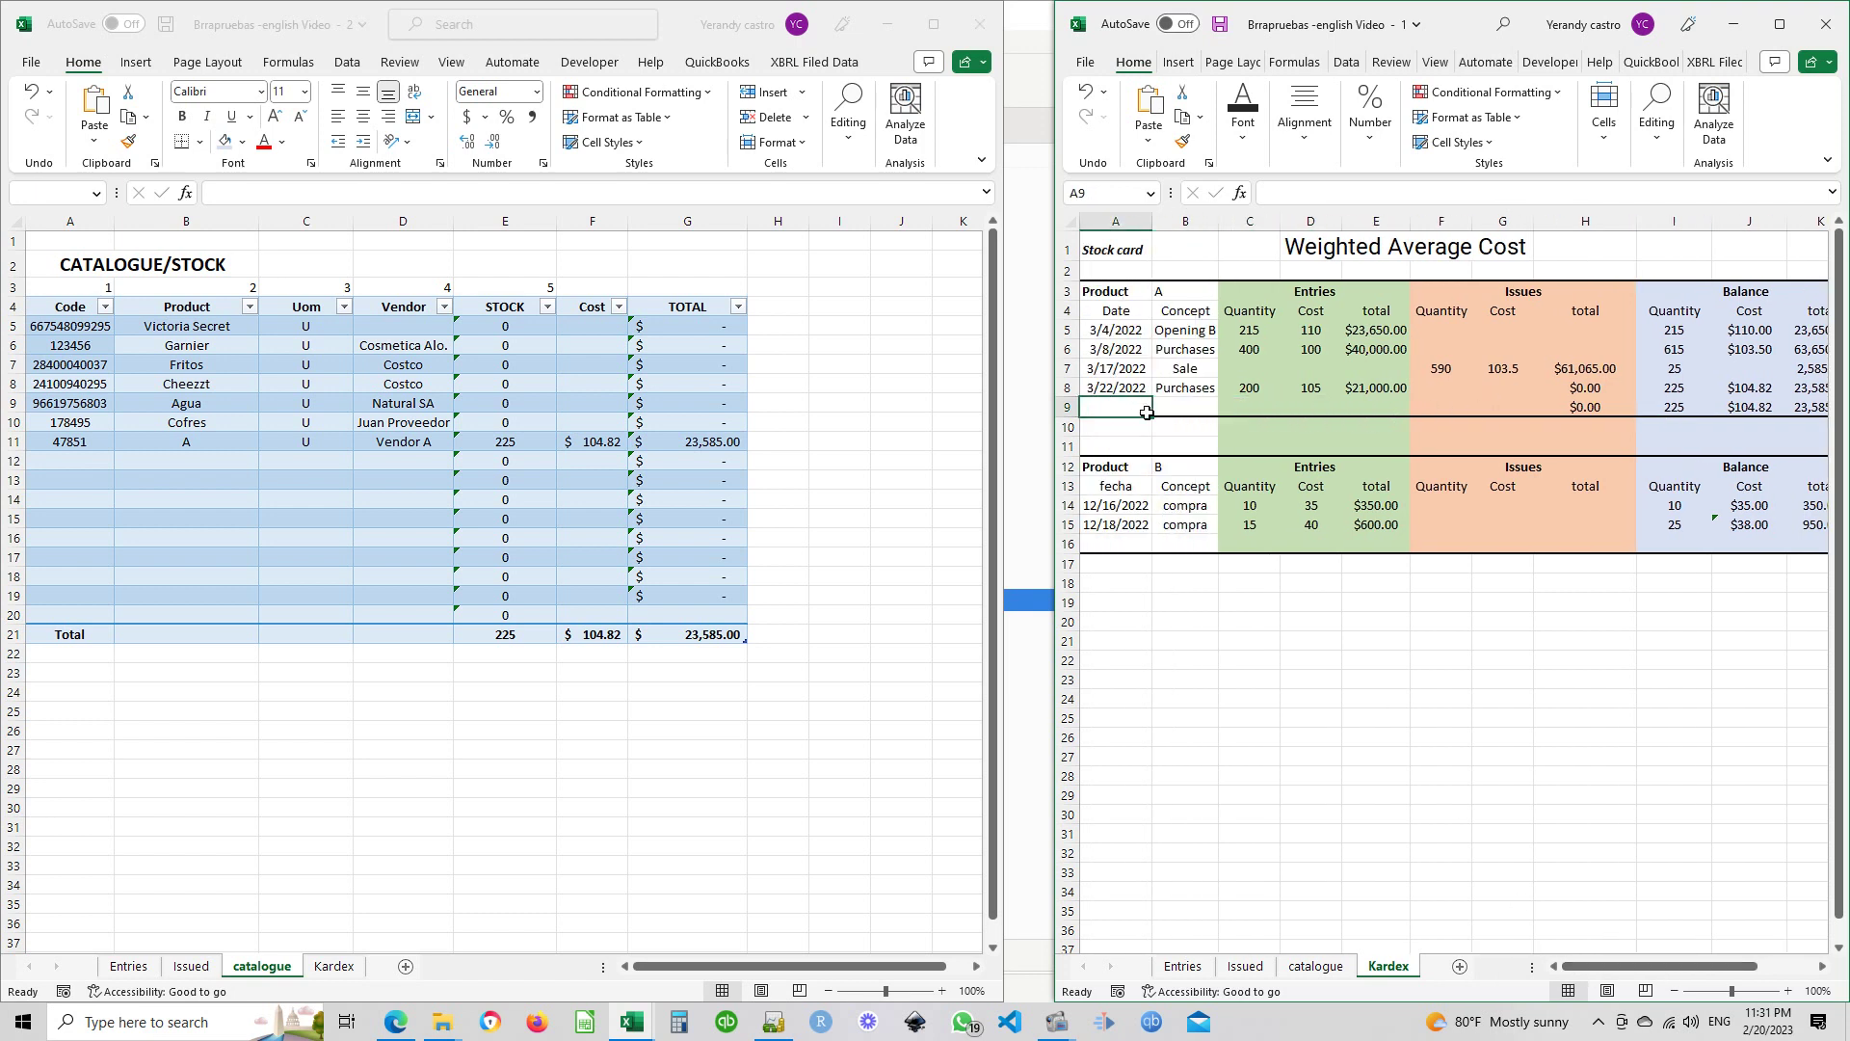
type("3/")
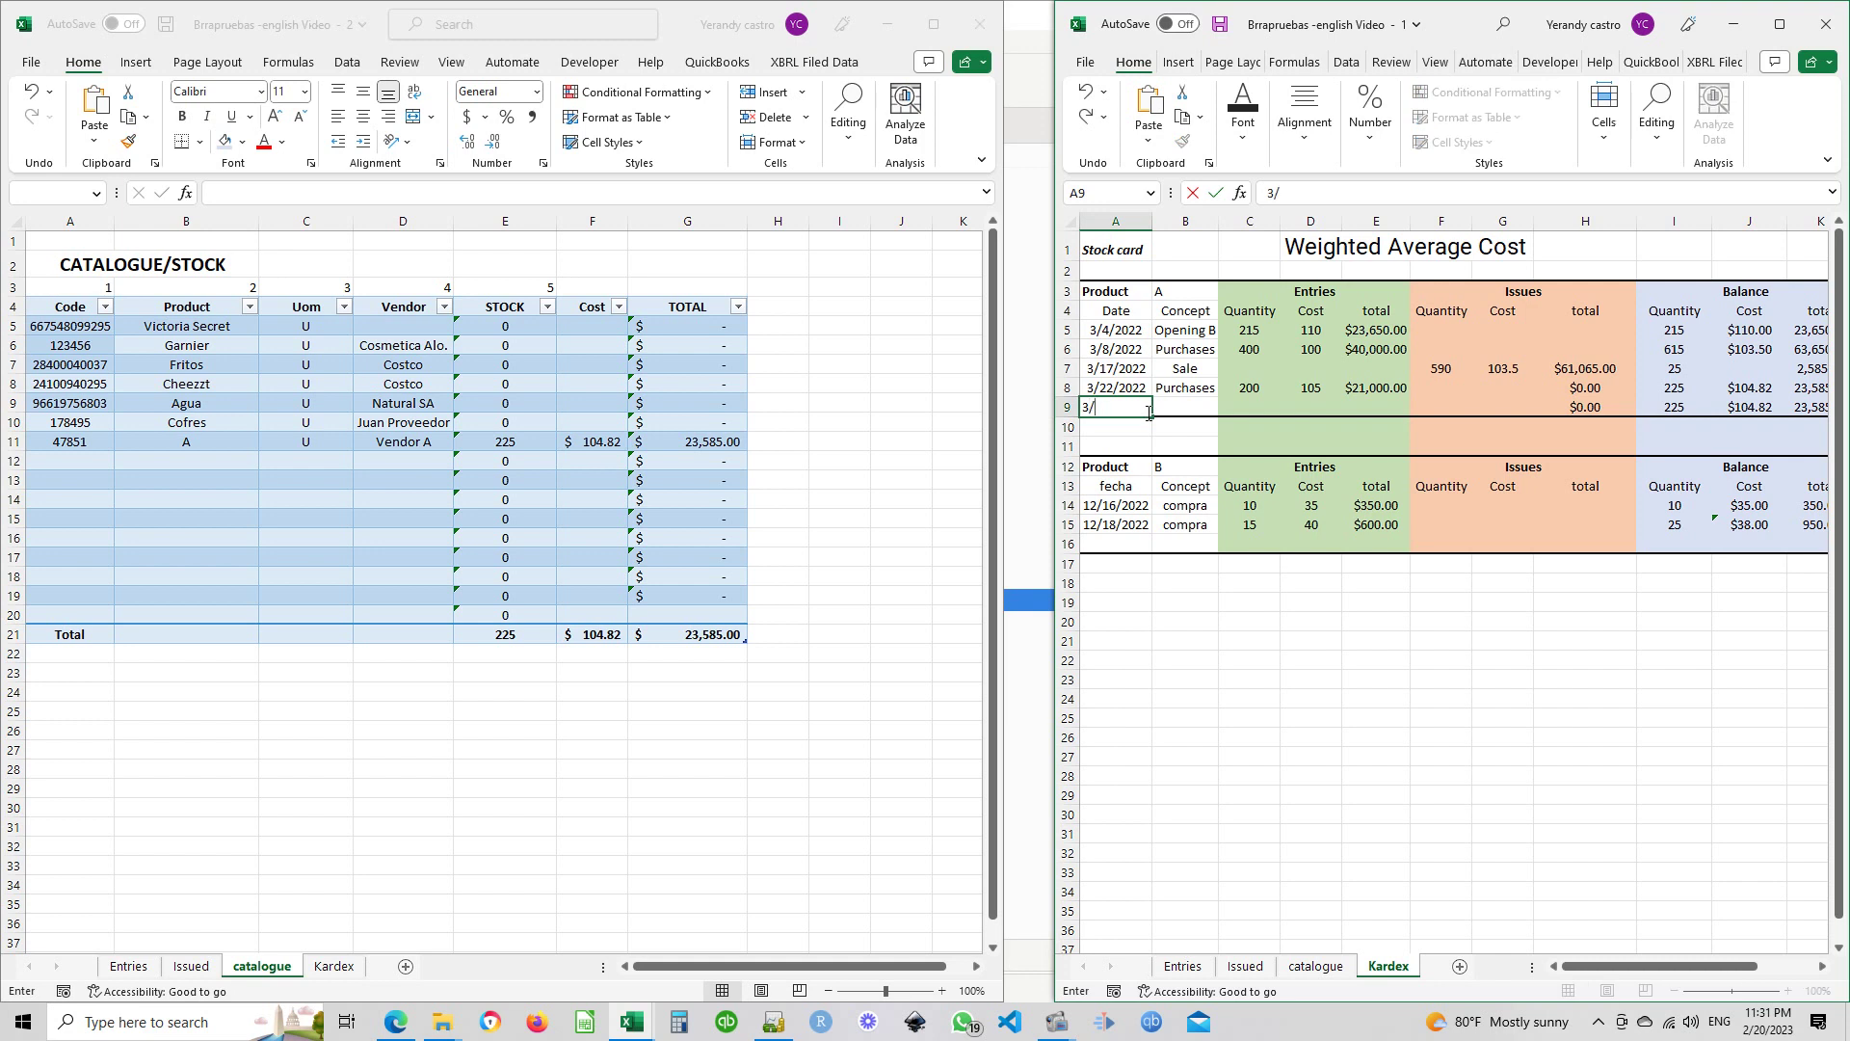
type("30/2023")
key("Tab")
type("Sale")
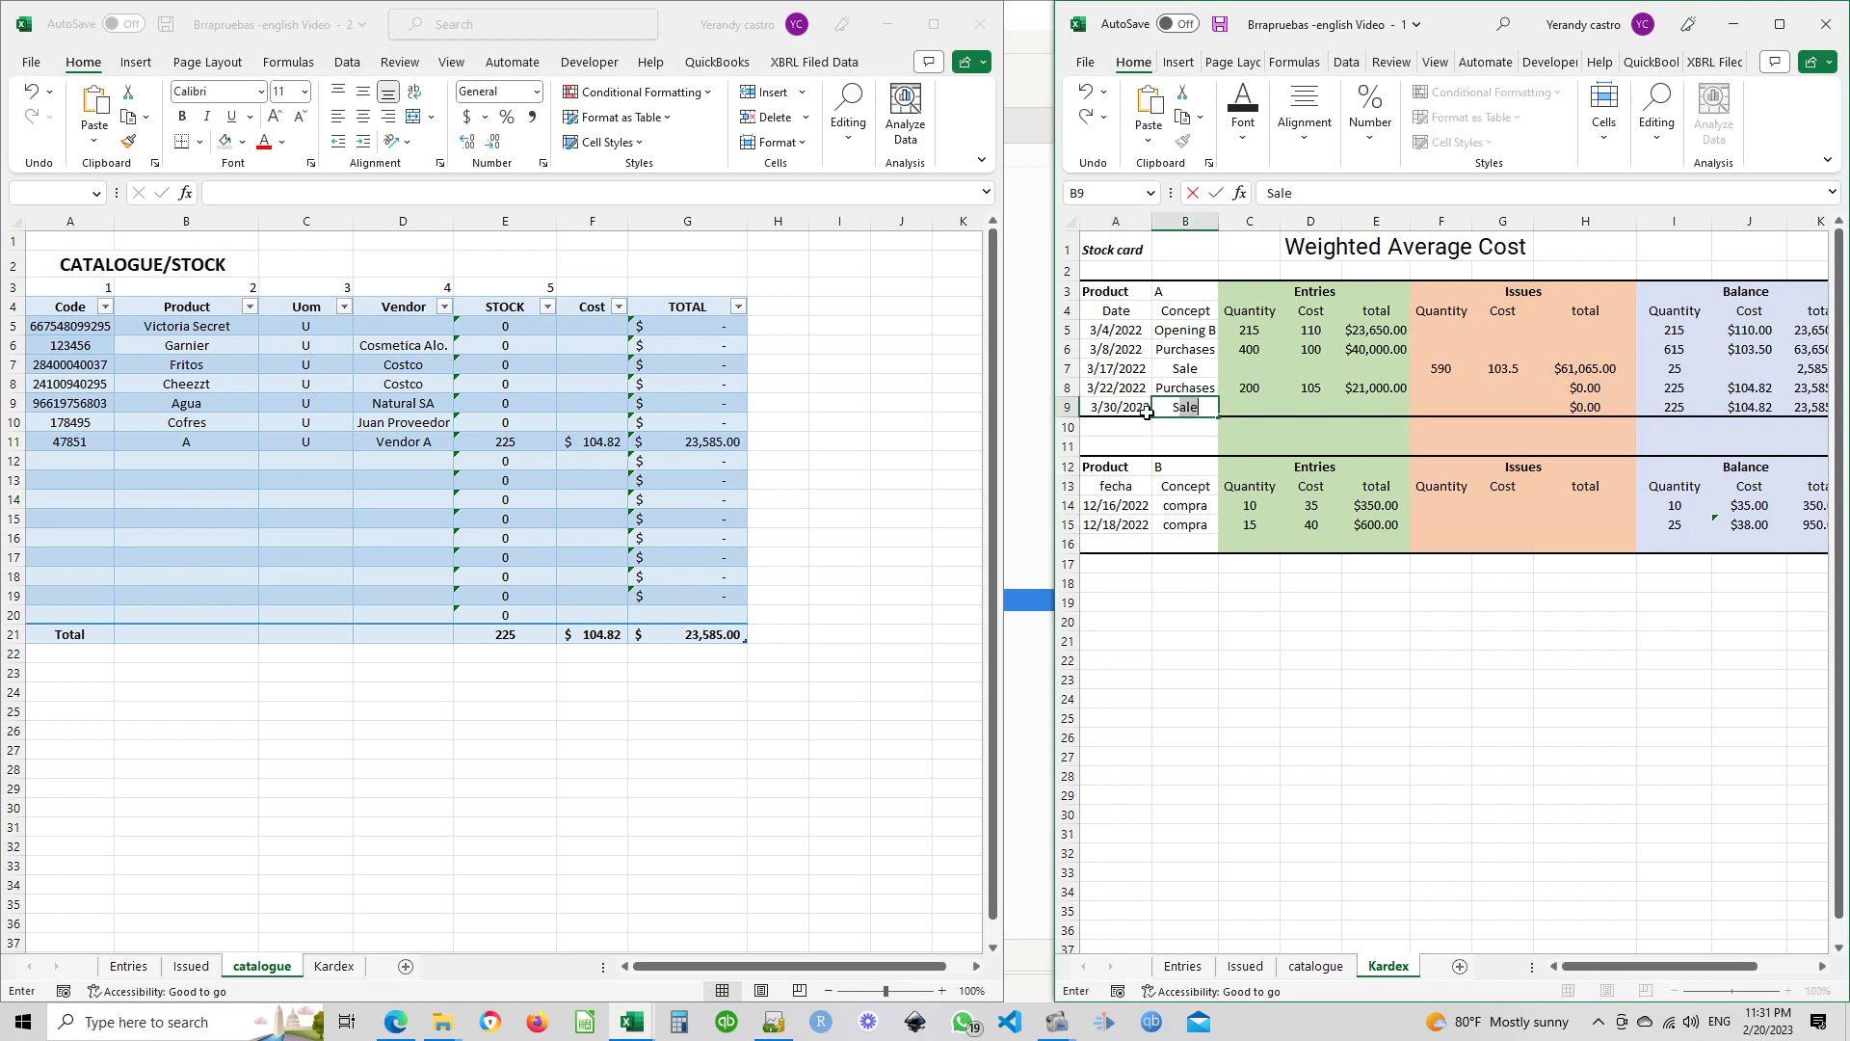
key("Tab")
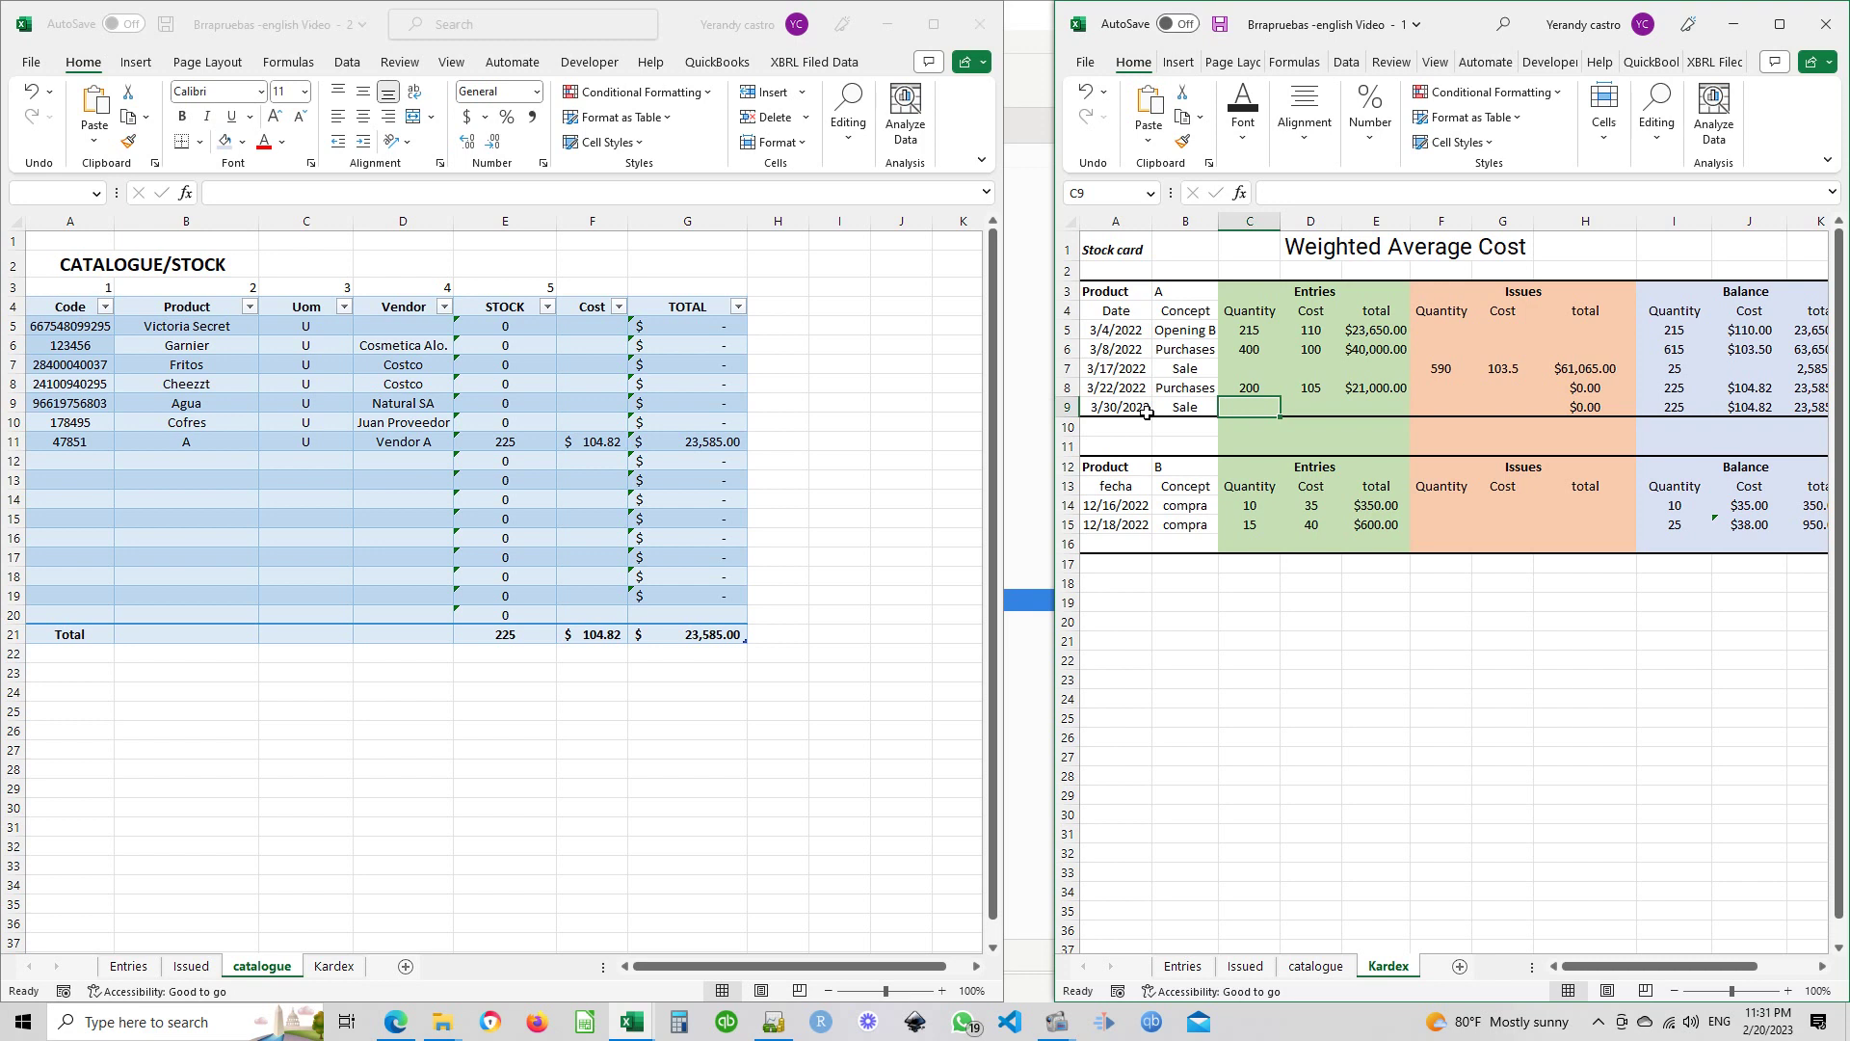
type("150")
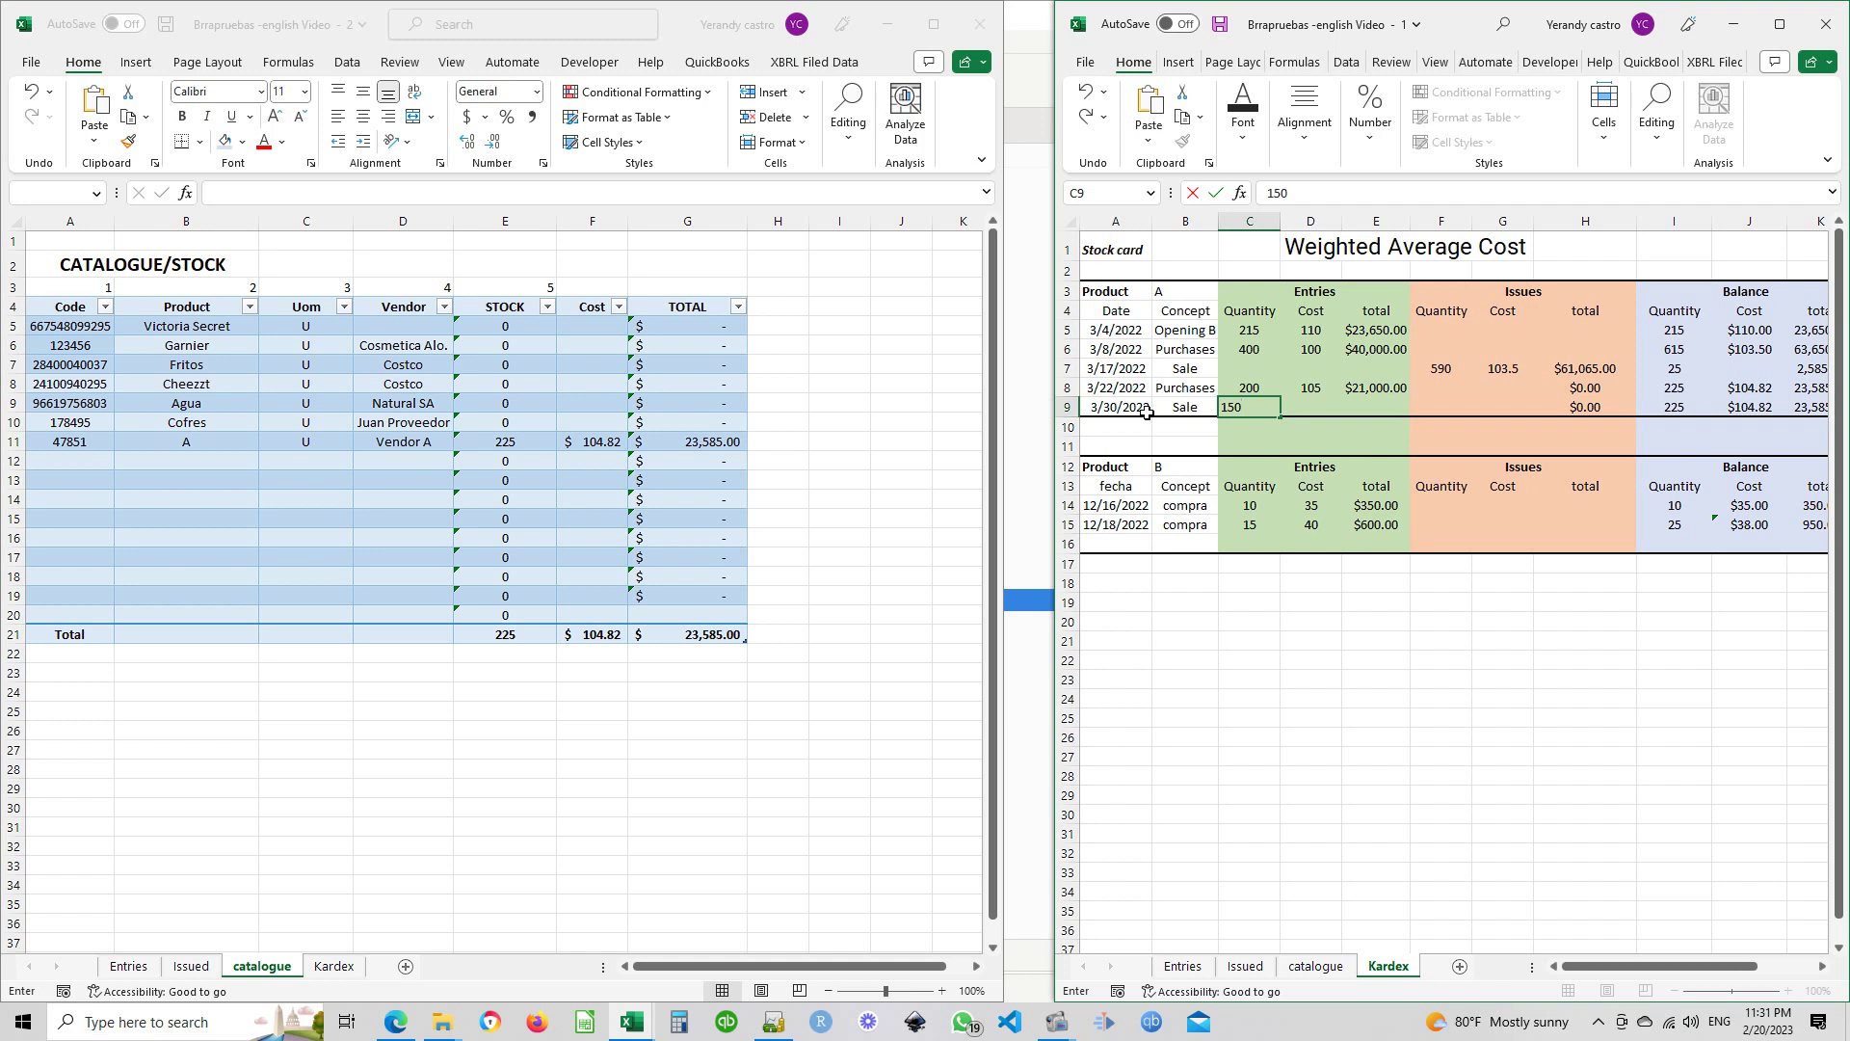
type("7")
key("Tab")
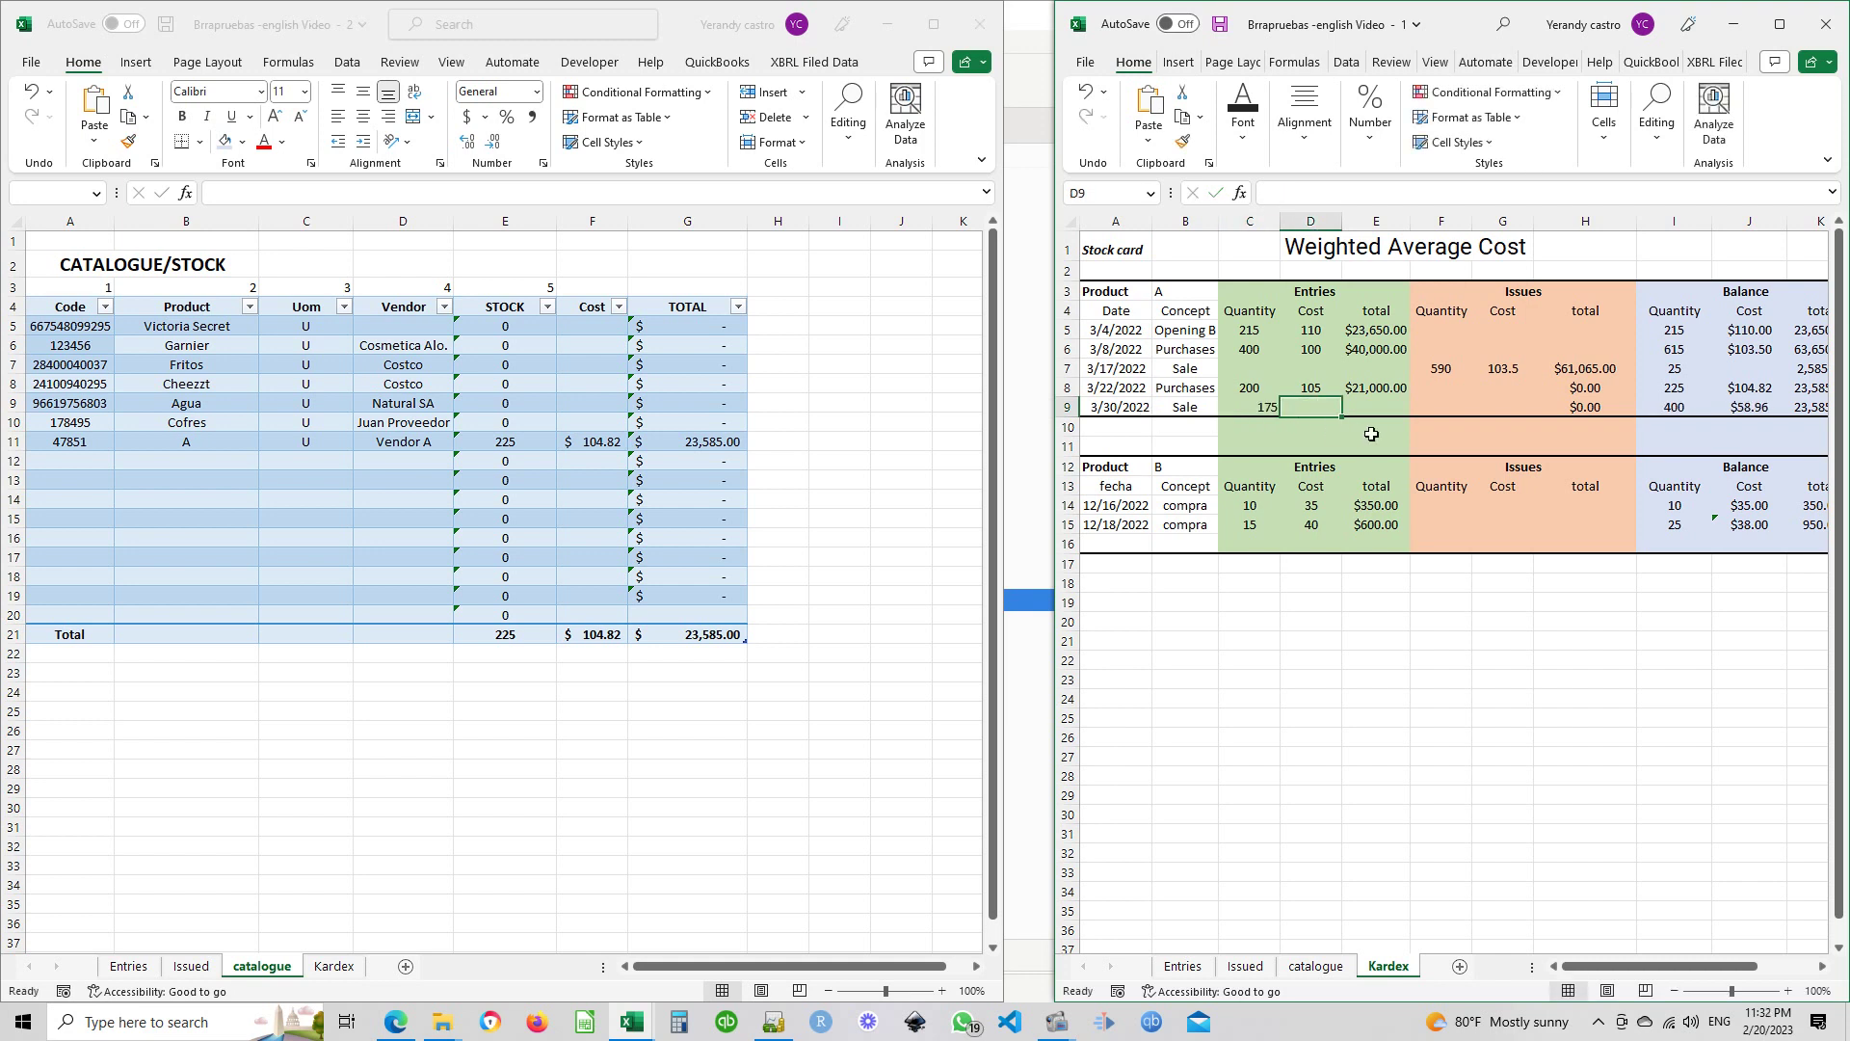
left_click(1252, 412)
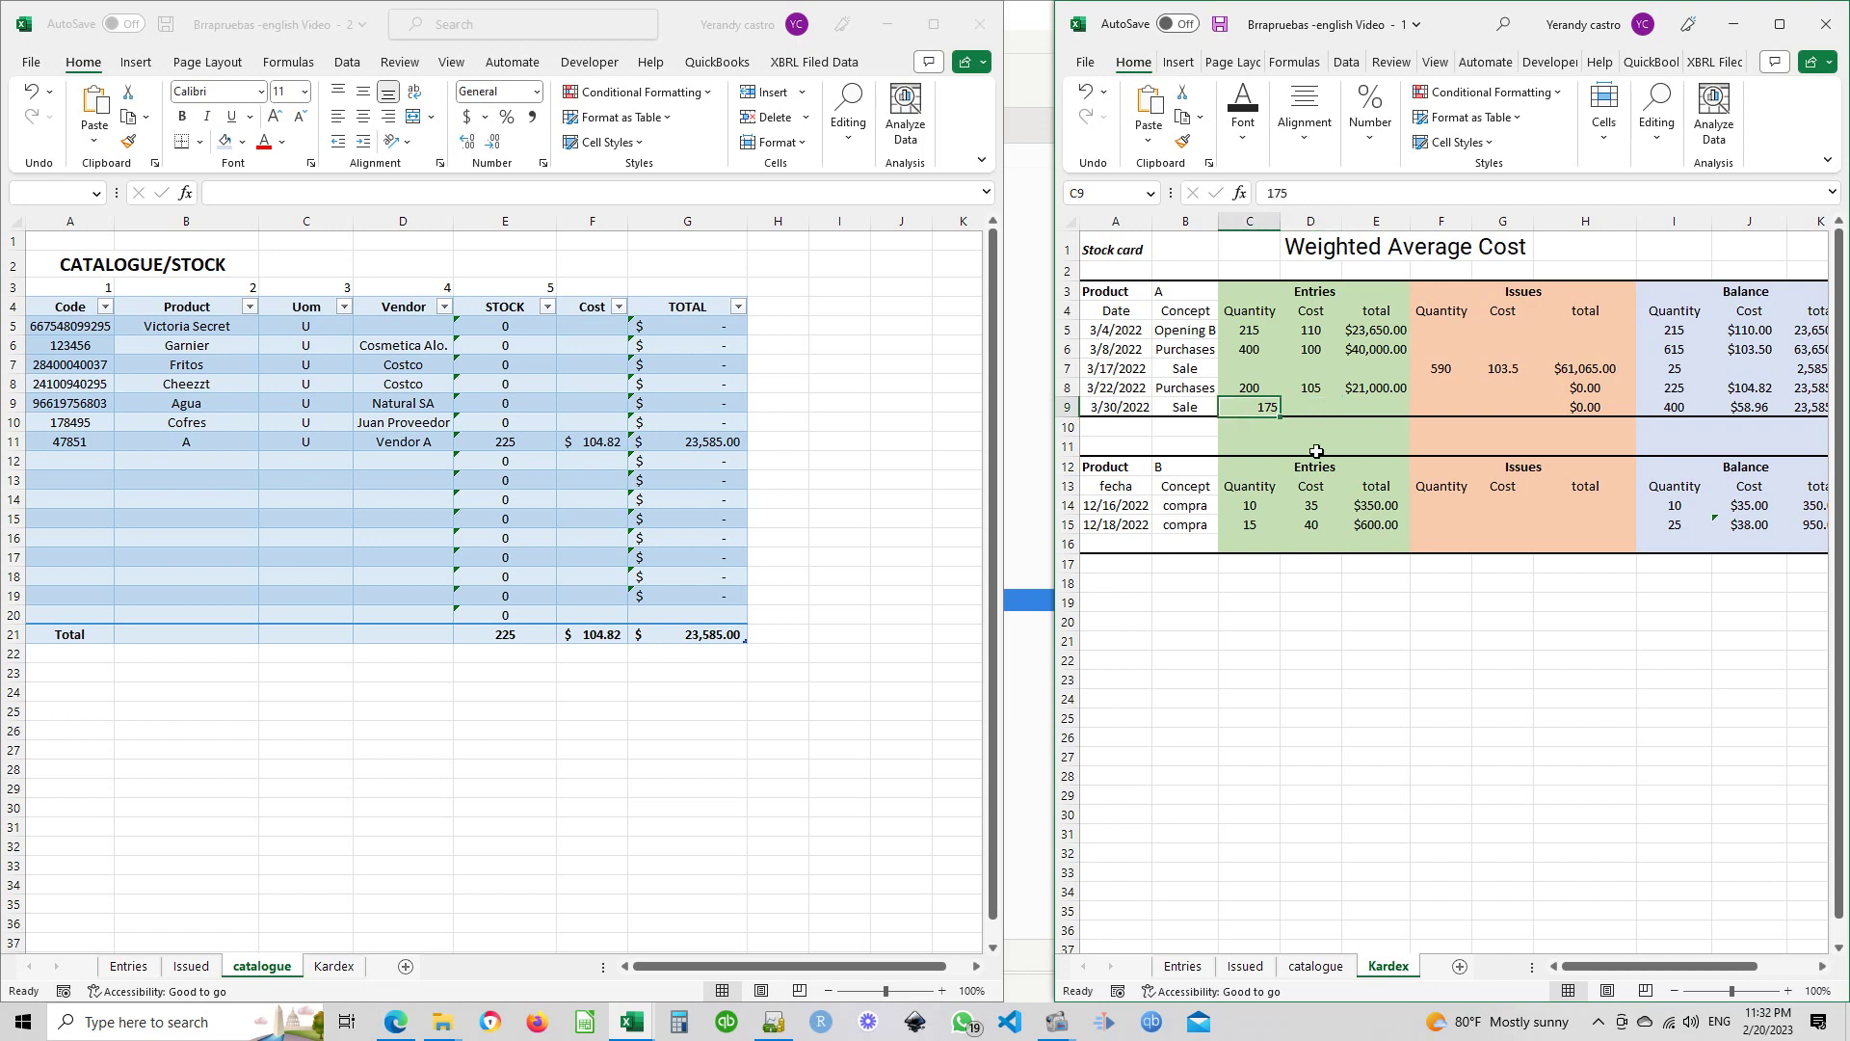
key("Delete")
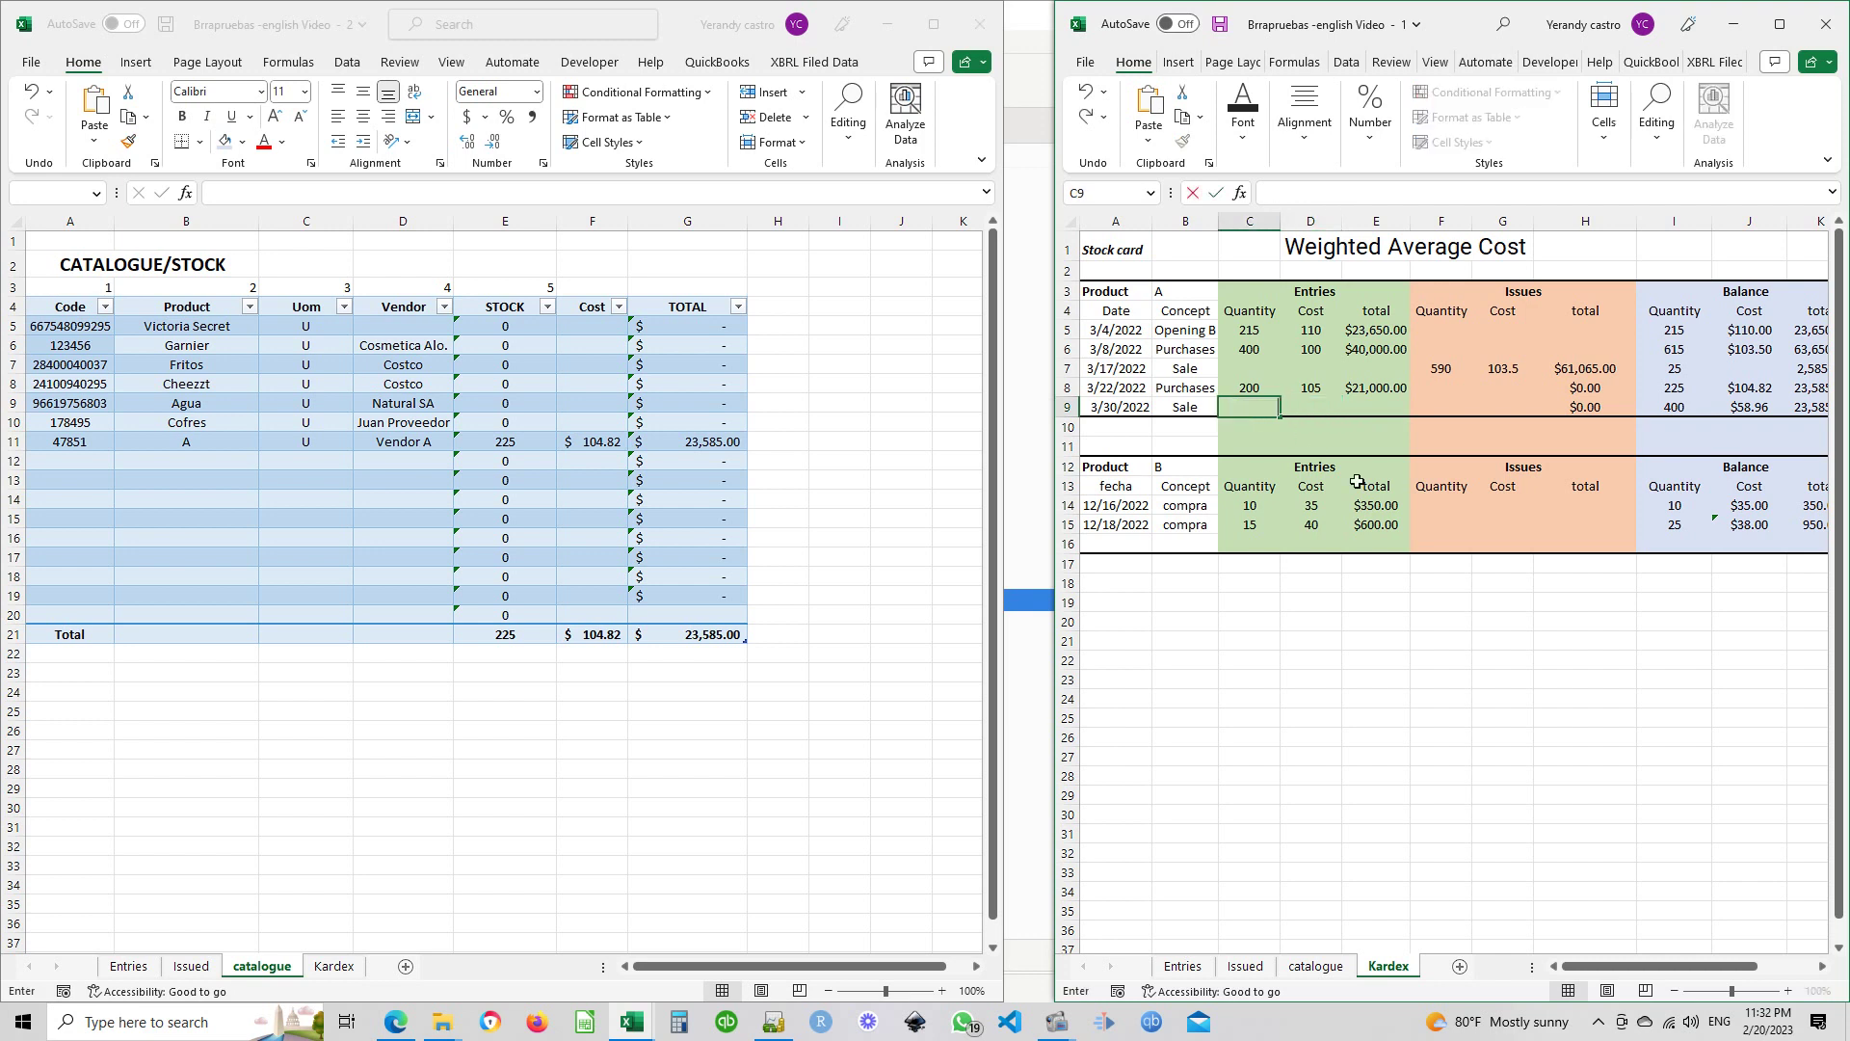
Enter 175 as the issued quantity in product A's 3/30 Sale row on the stock card
key("Right")
key("Right")
key("Right")
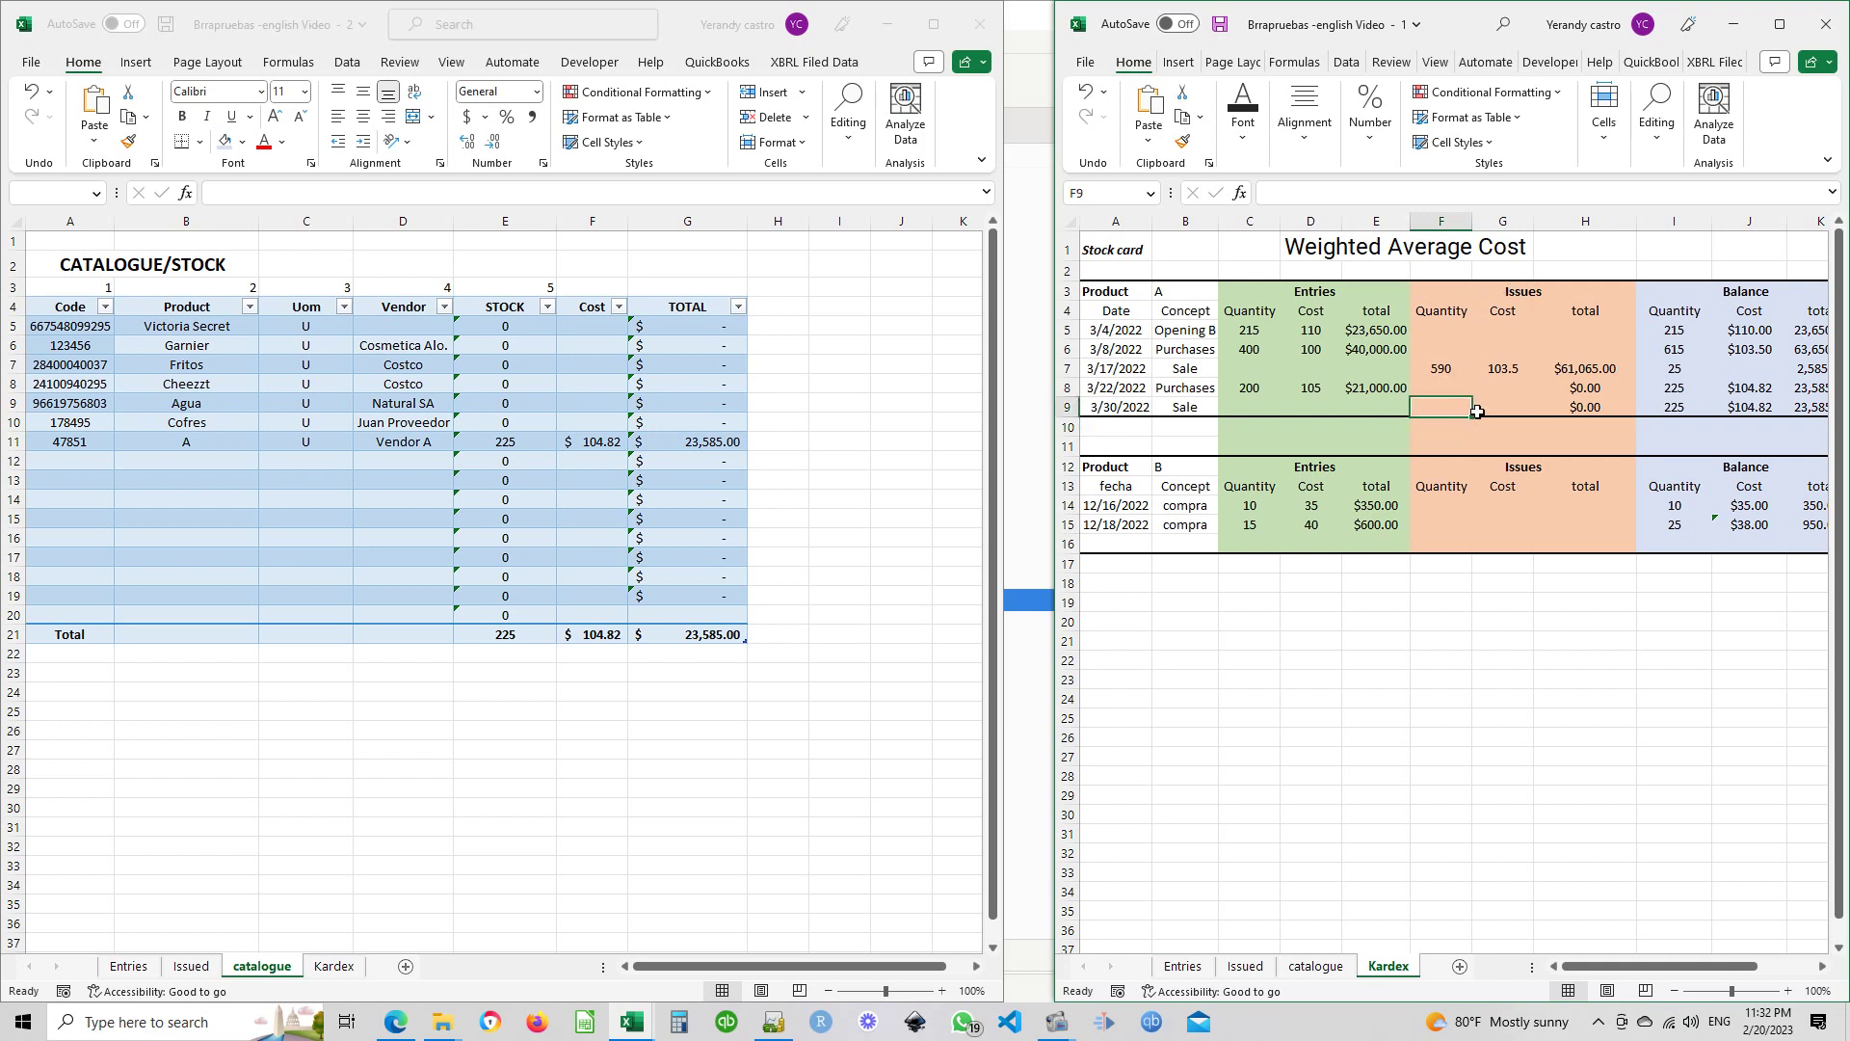
type("175")
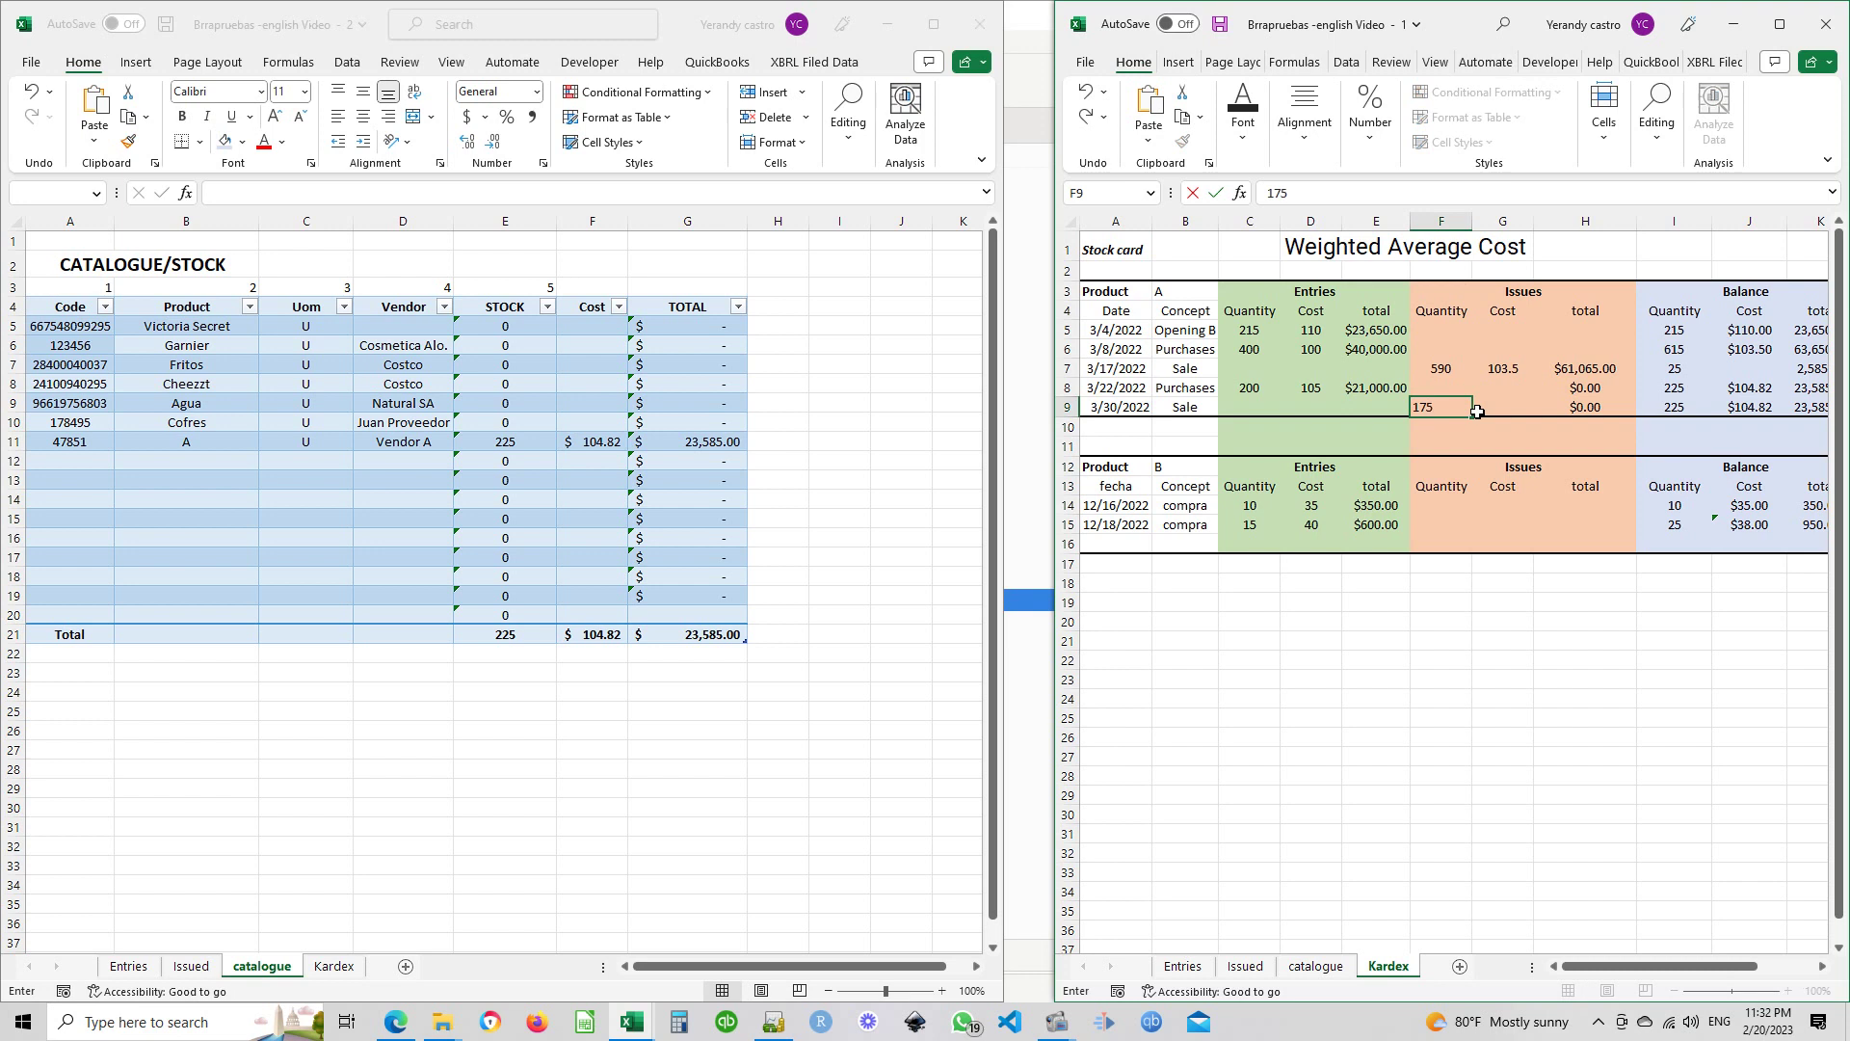
key("Tab")
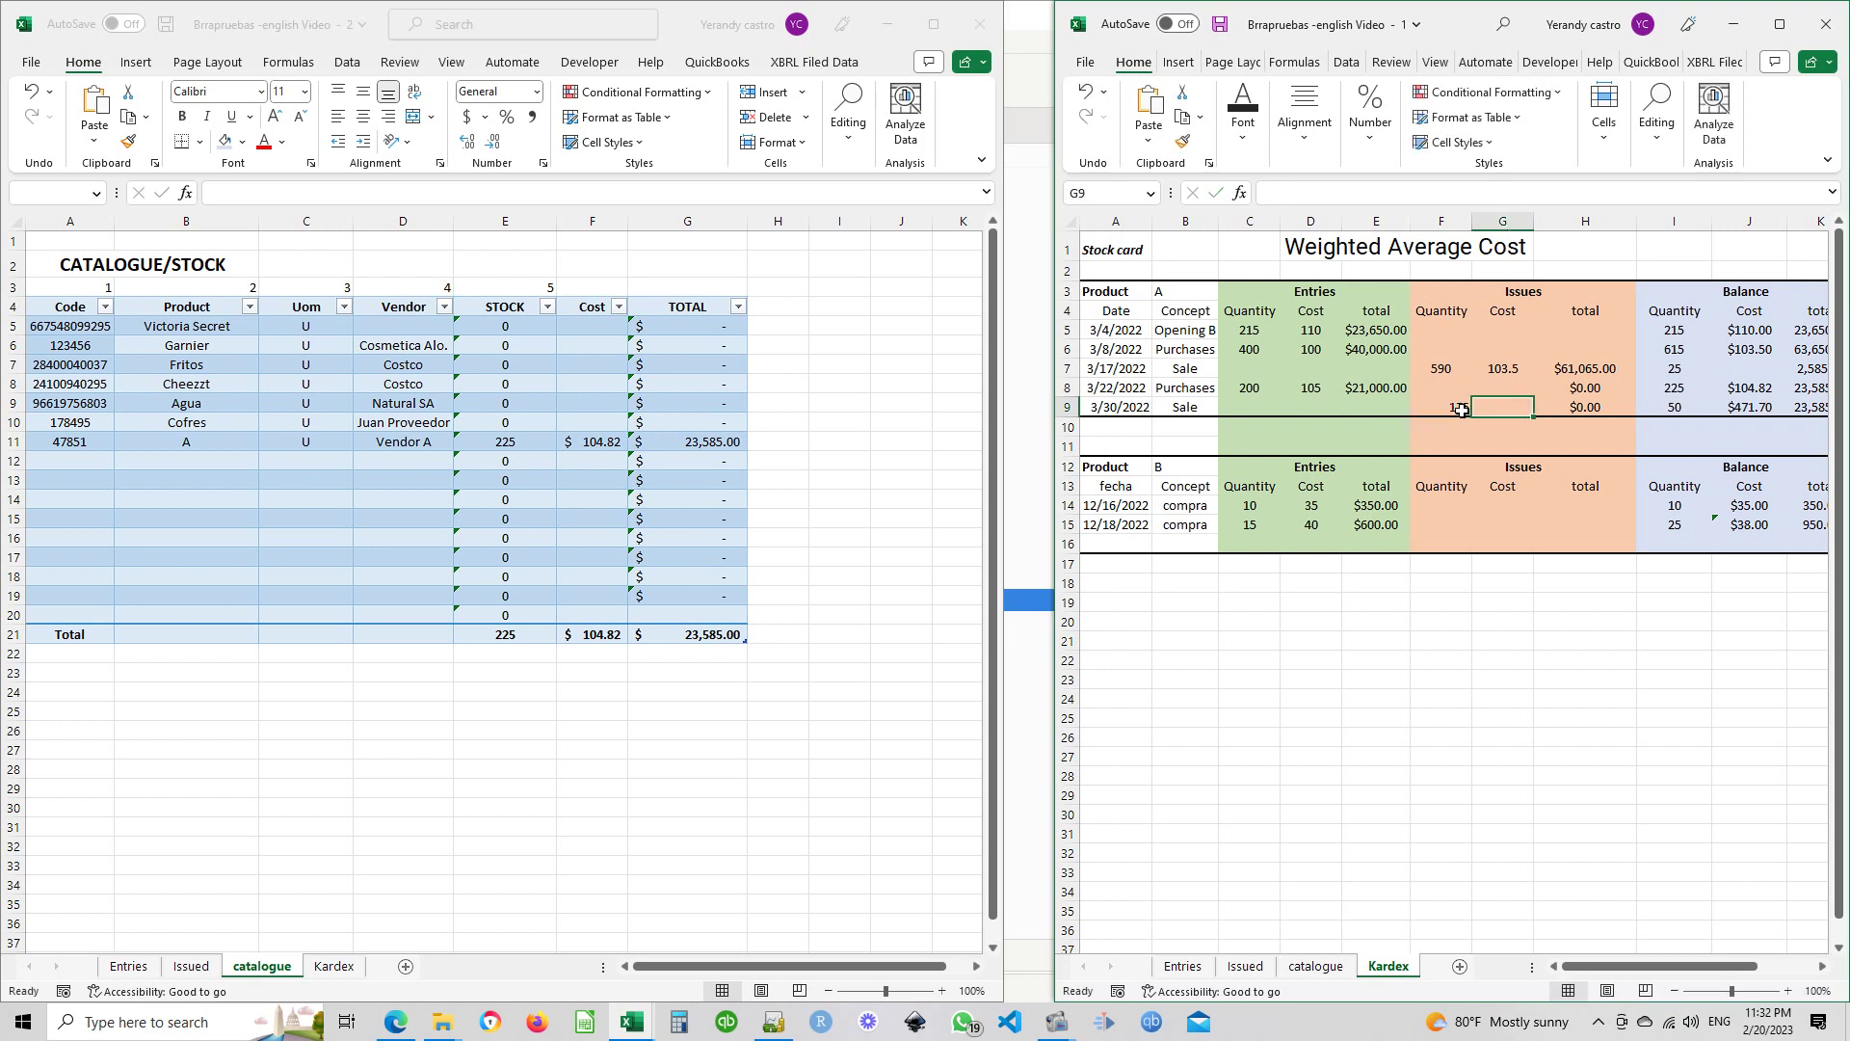
Set the Sale row's issue cost to 104.82 and check its balance quantity, cost and total
left_click_drag(1648, 969, 1670, 971)
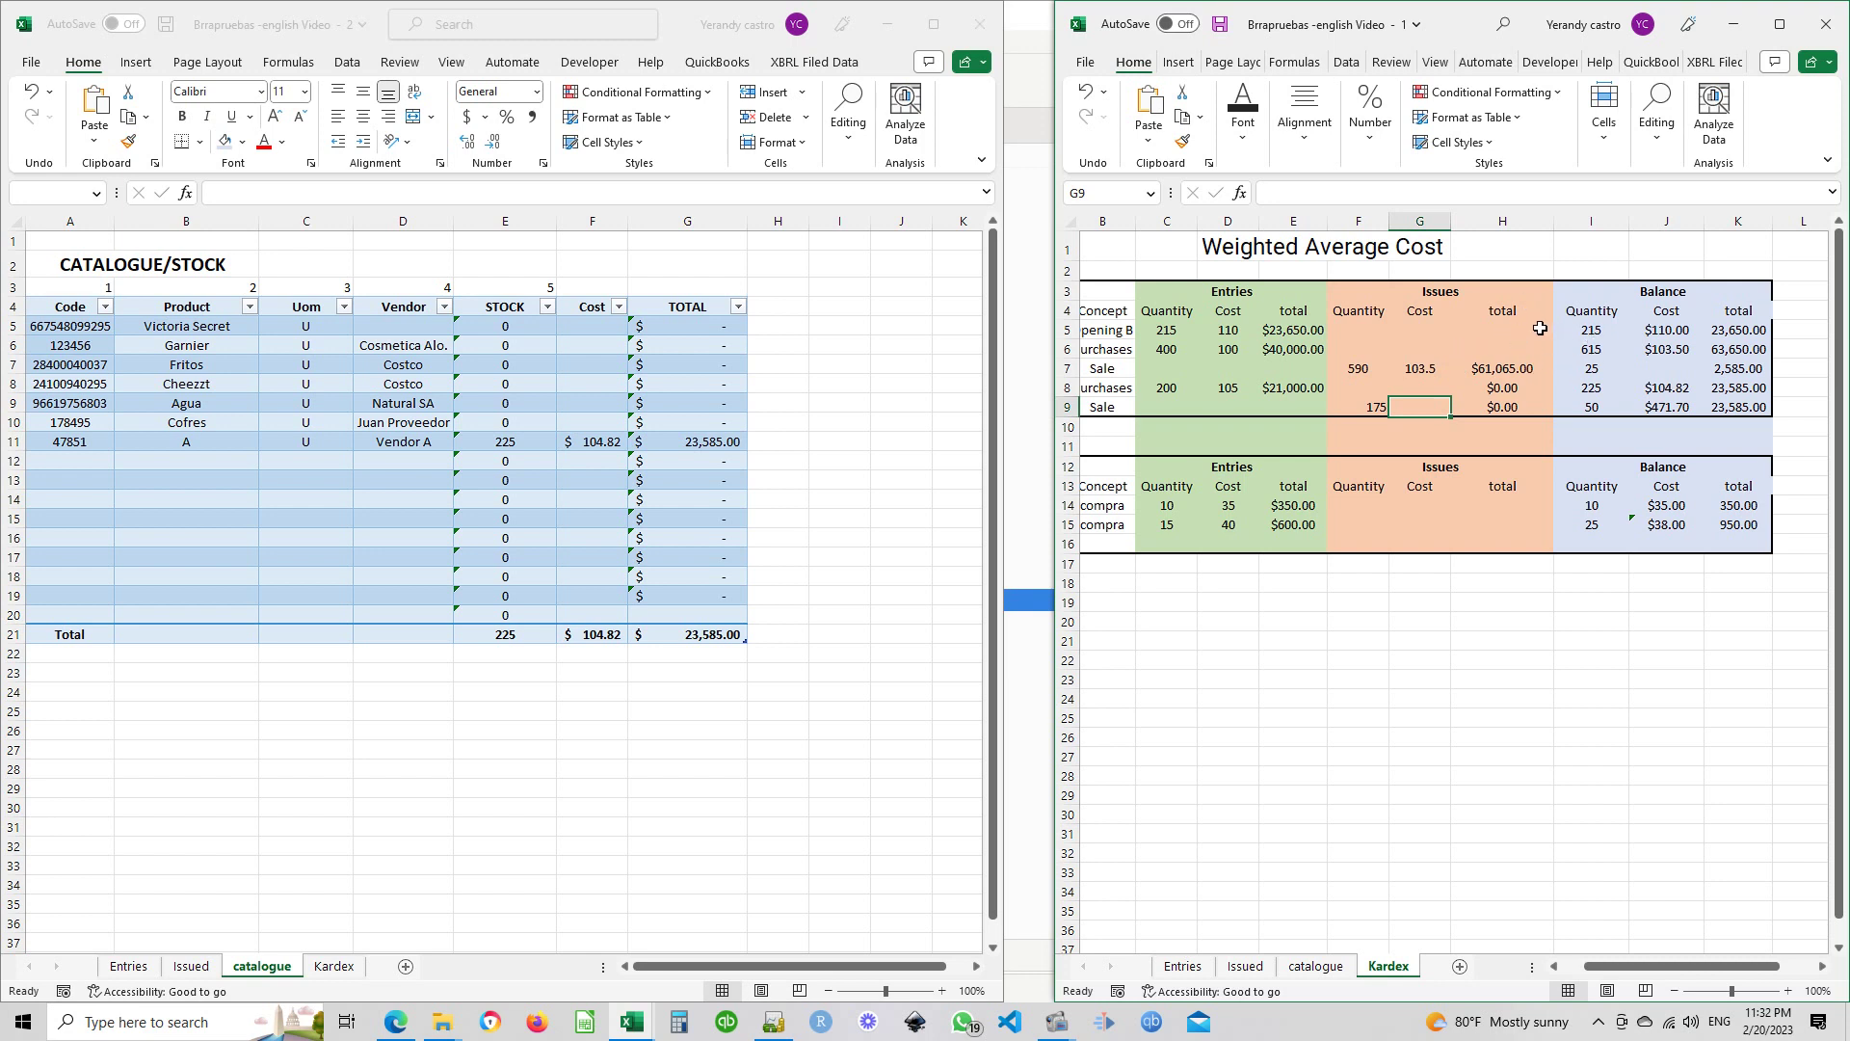
left_click(1667, 387)
left_click(1448, 411)
type("104.82")
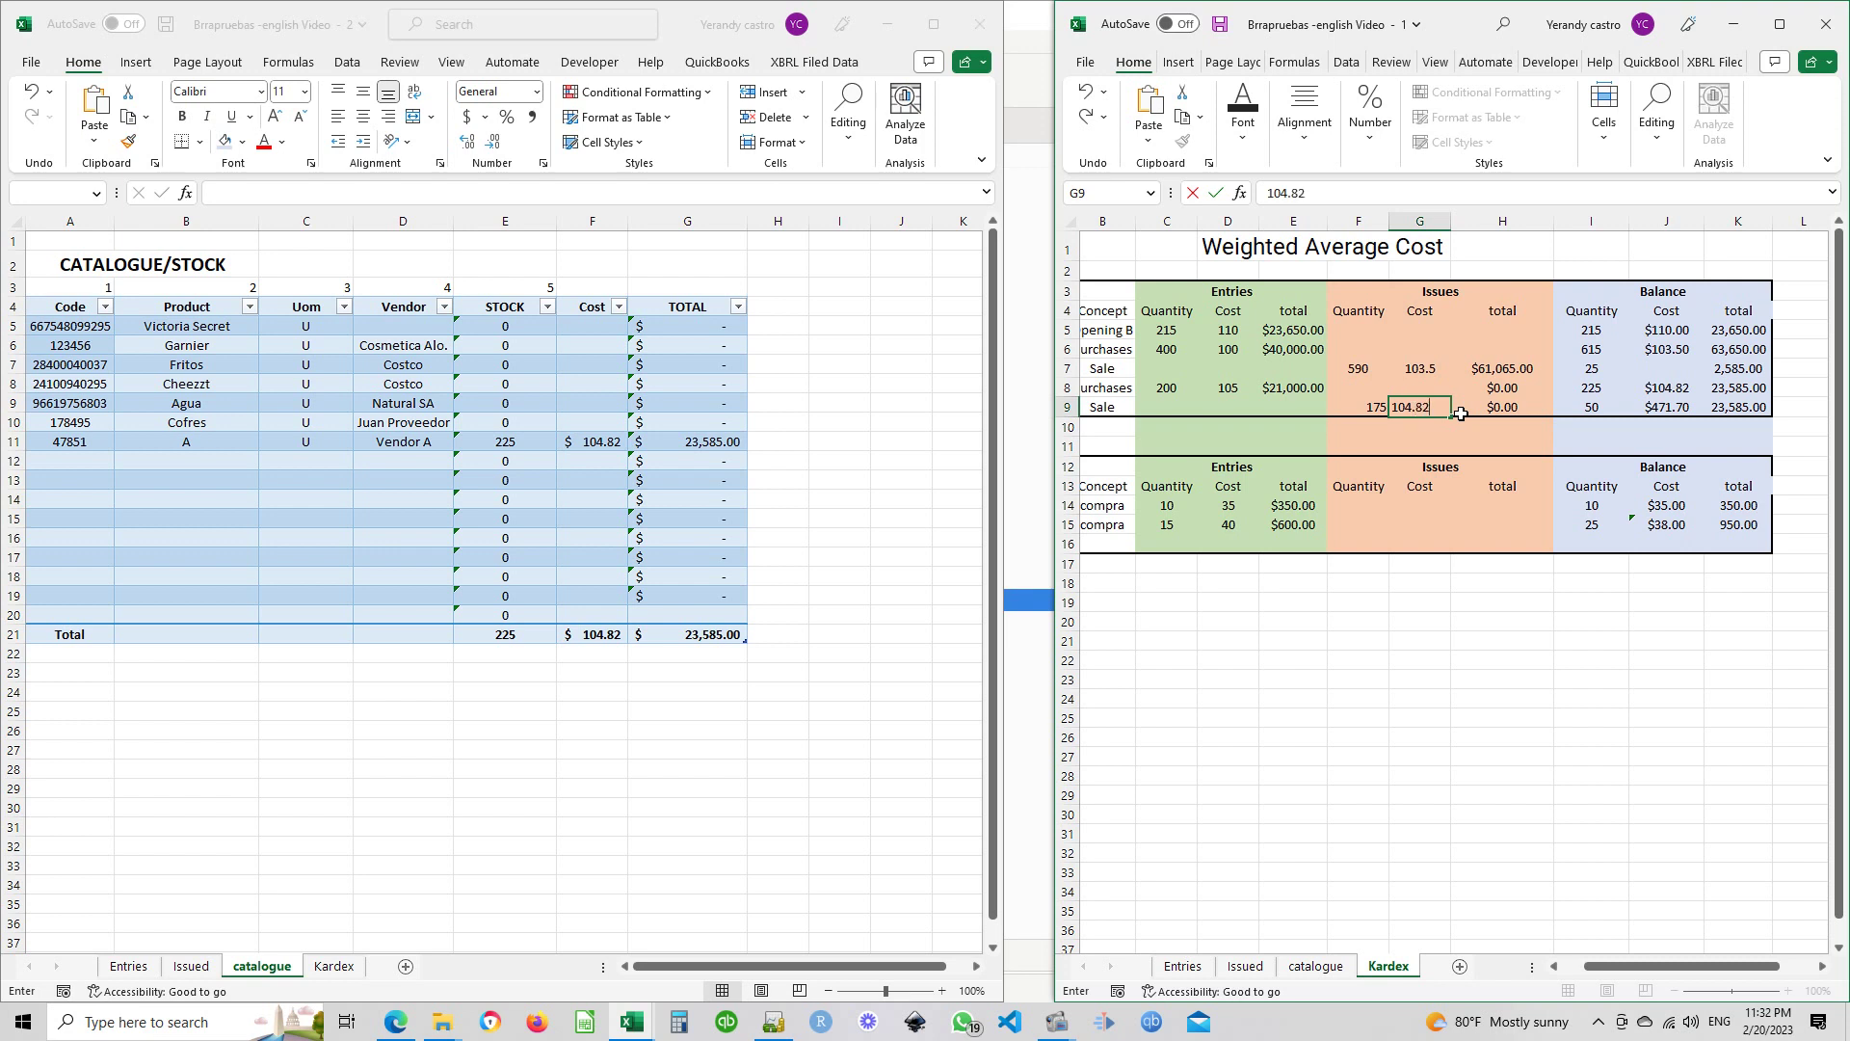
key("Tab")
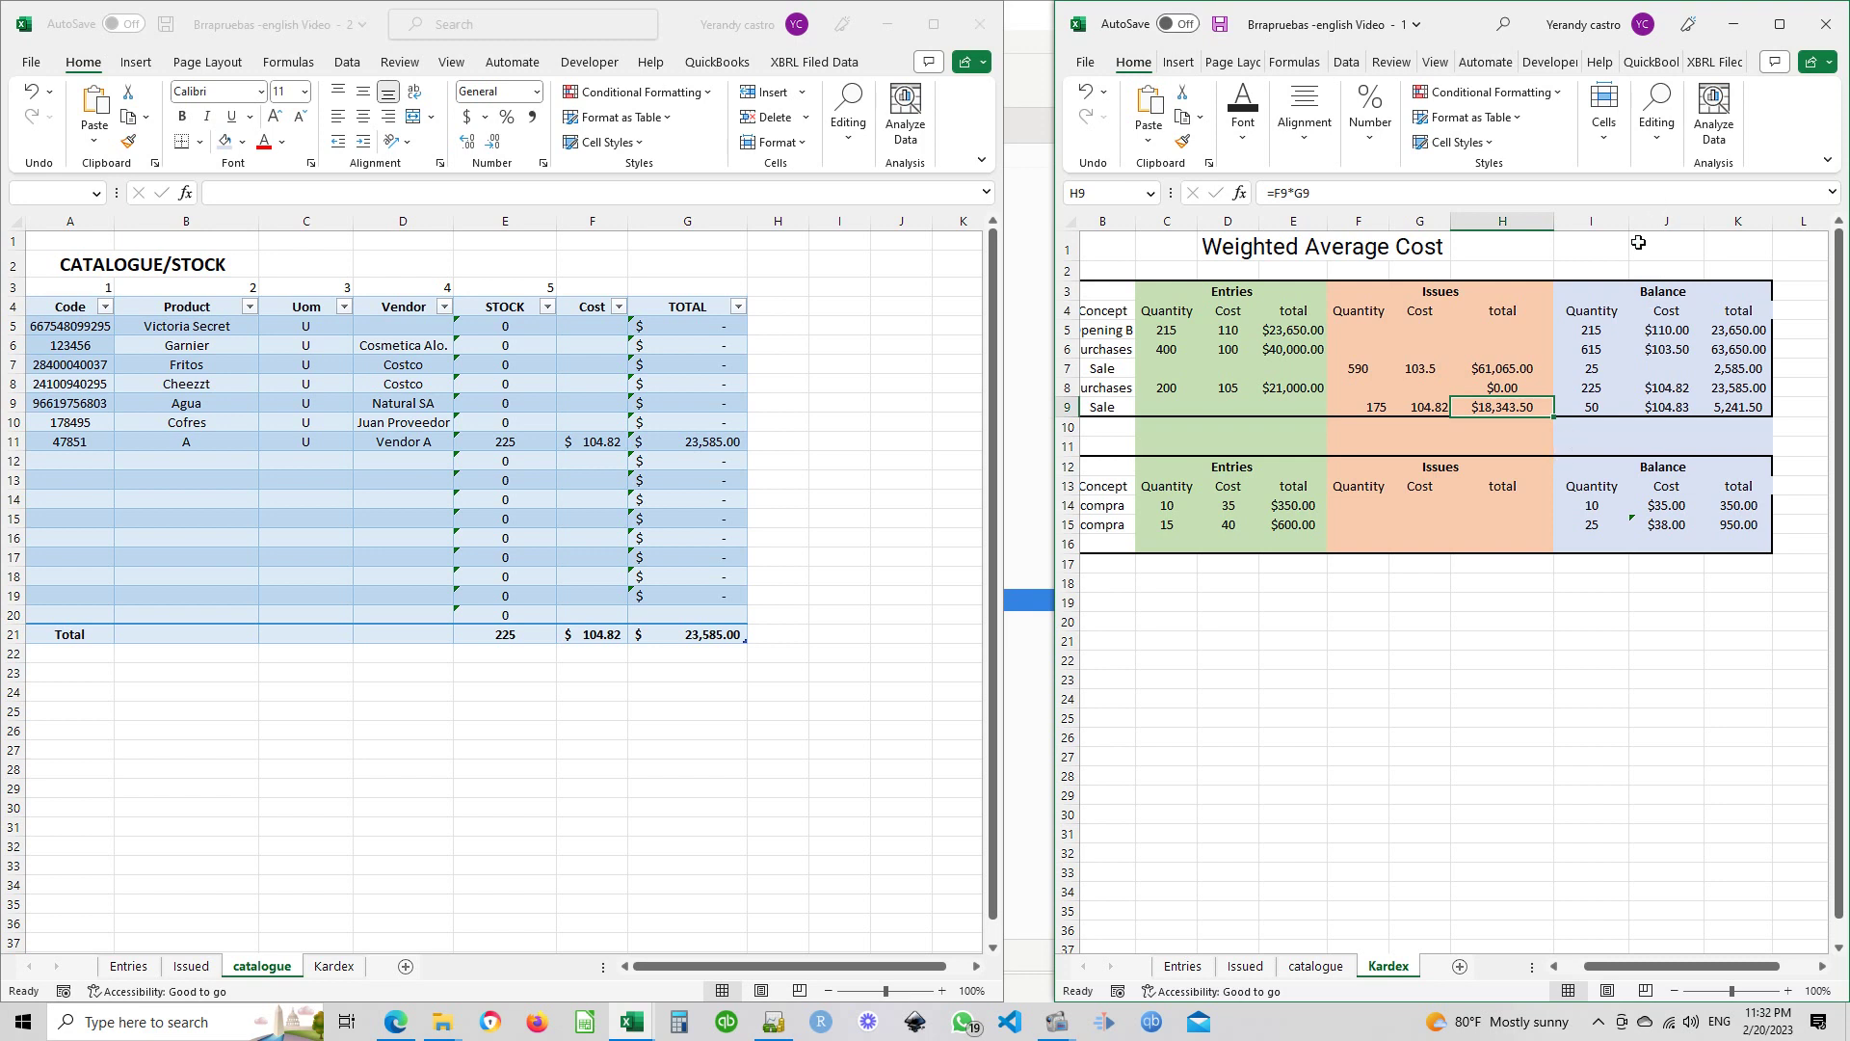
left_click(1628, 332)
left_click(1614, 406)
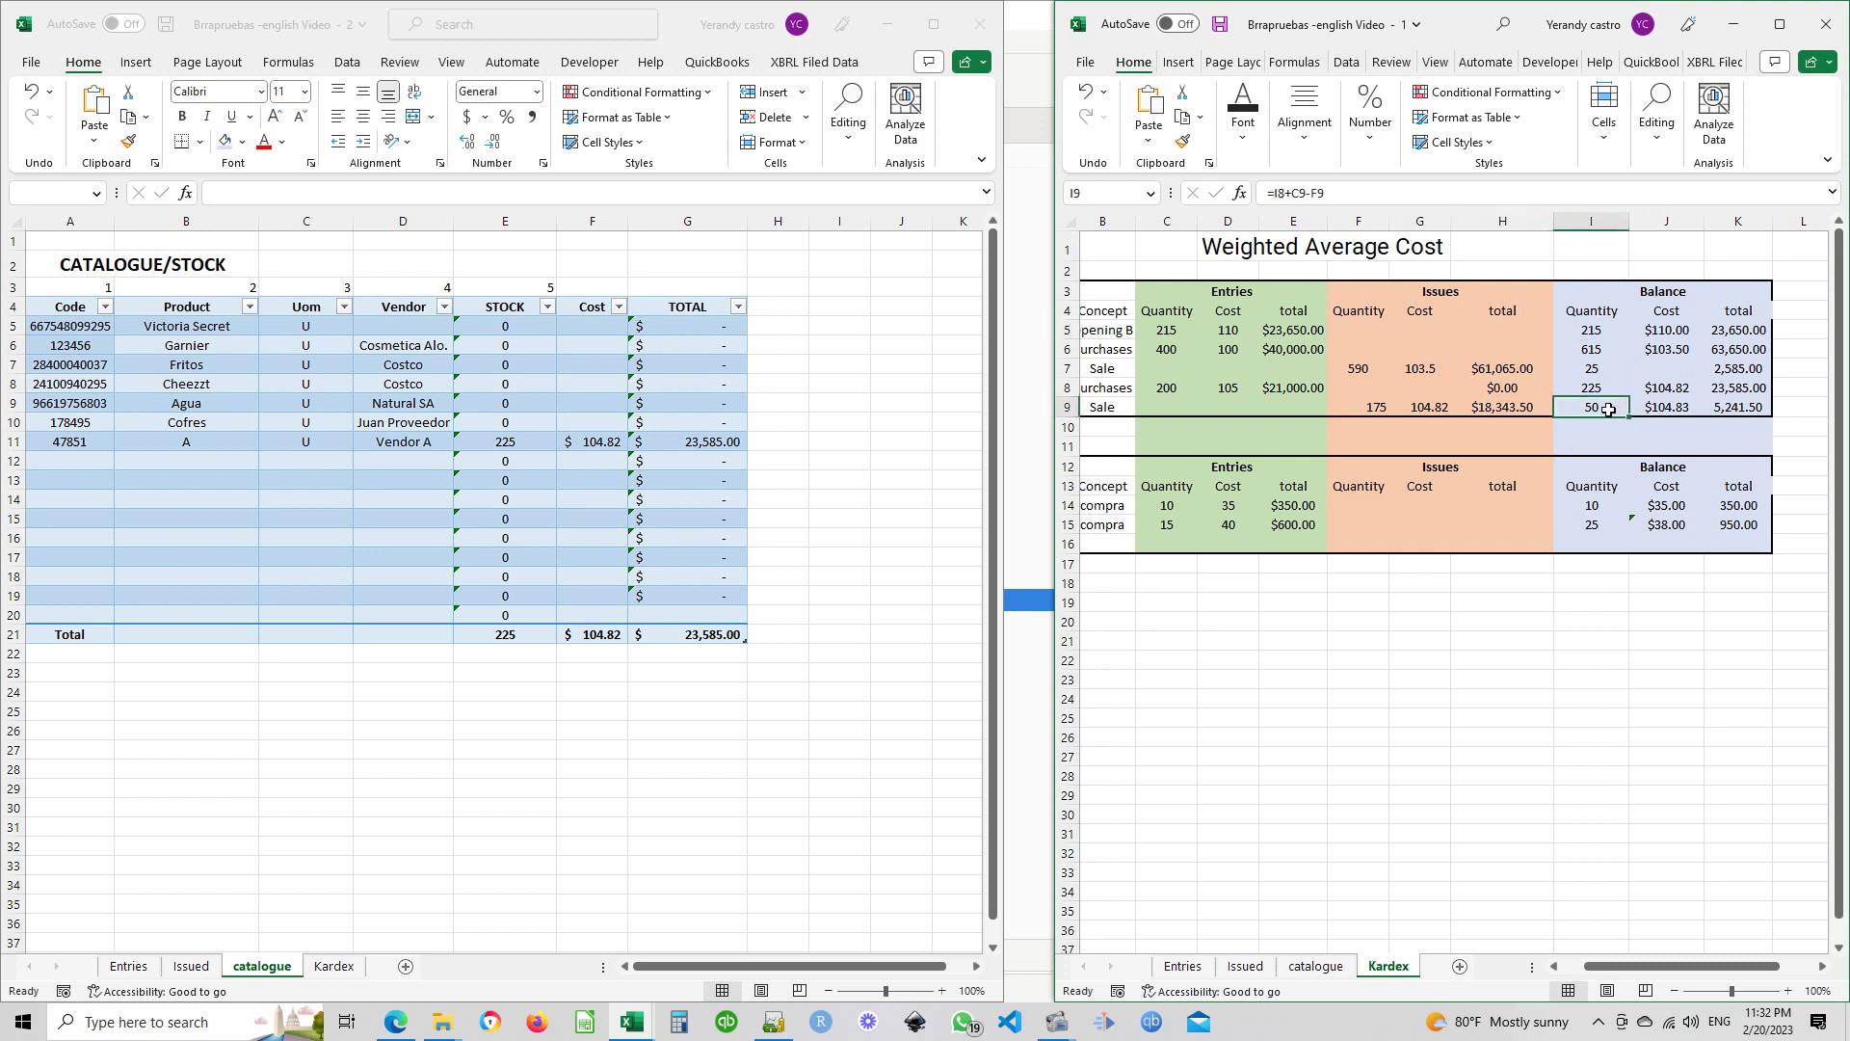
left_click(1685, 405)
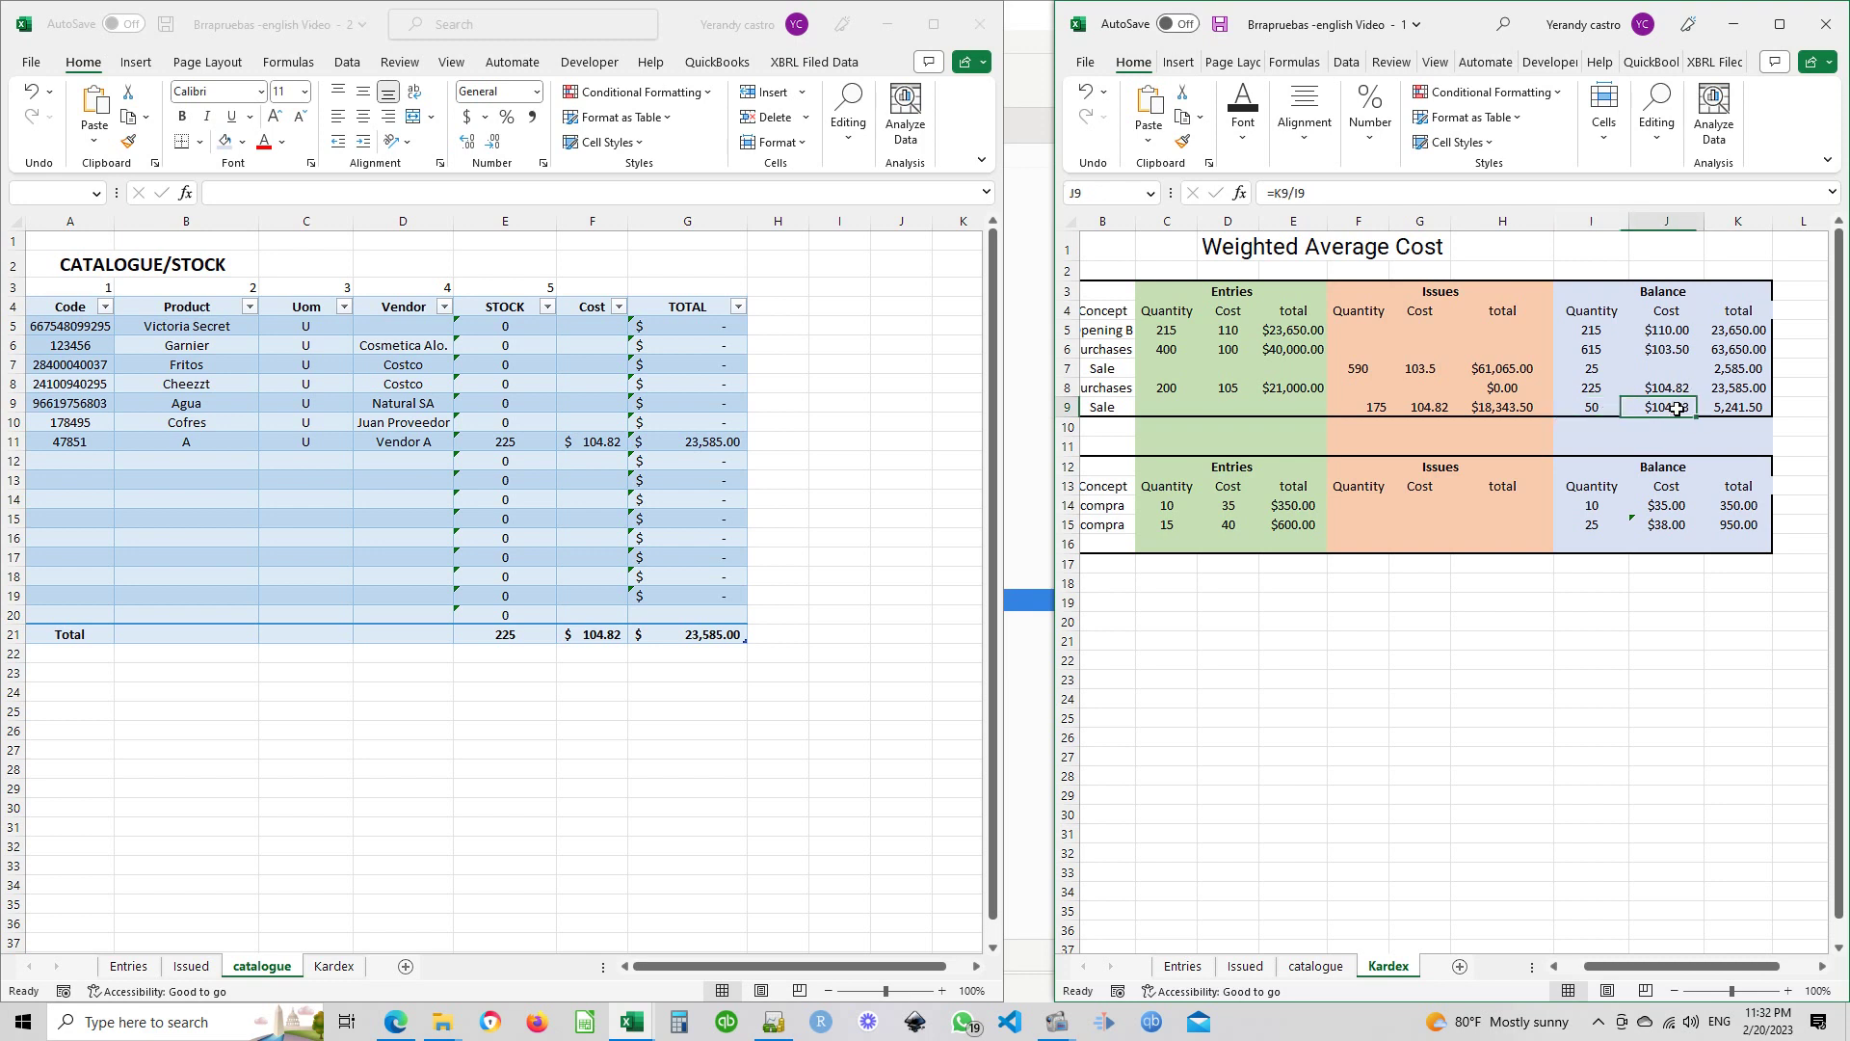
left_click(1737, 409)
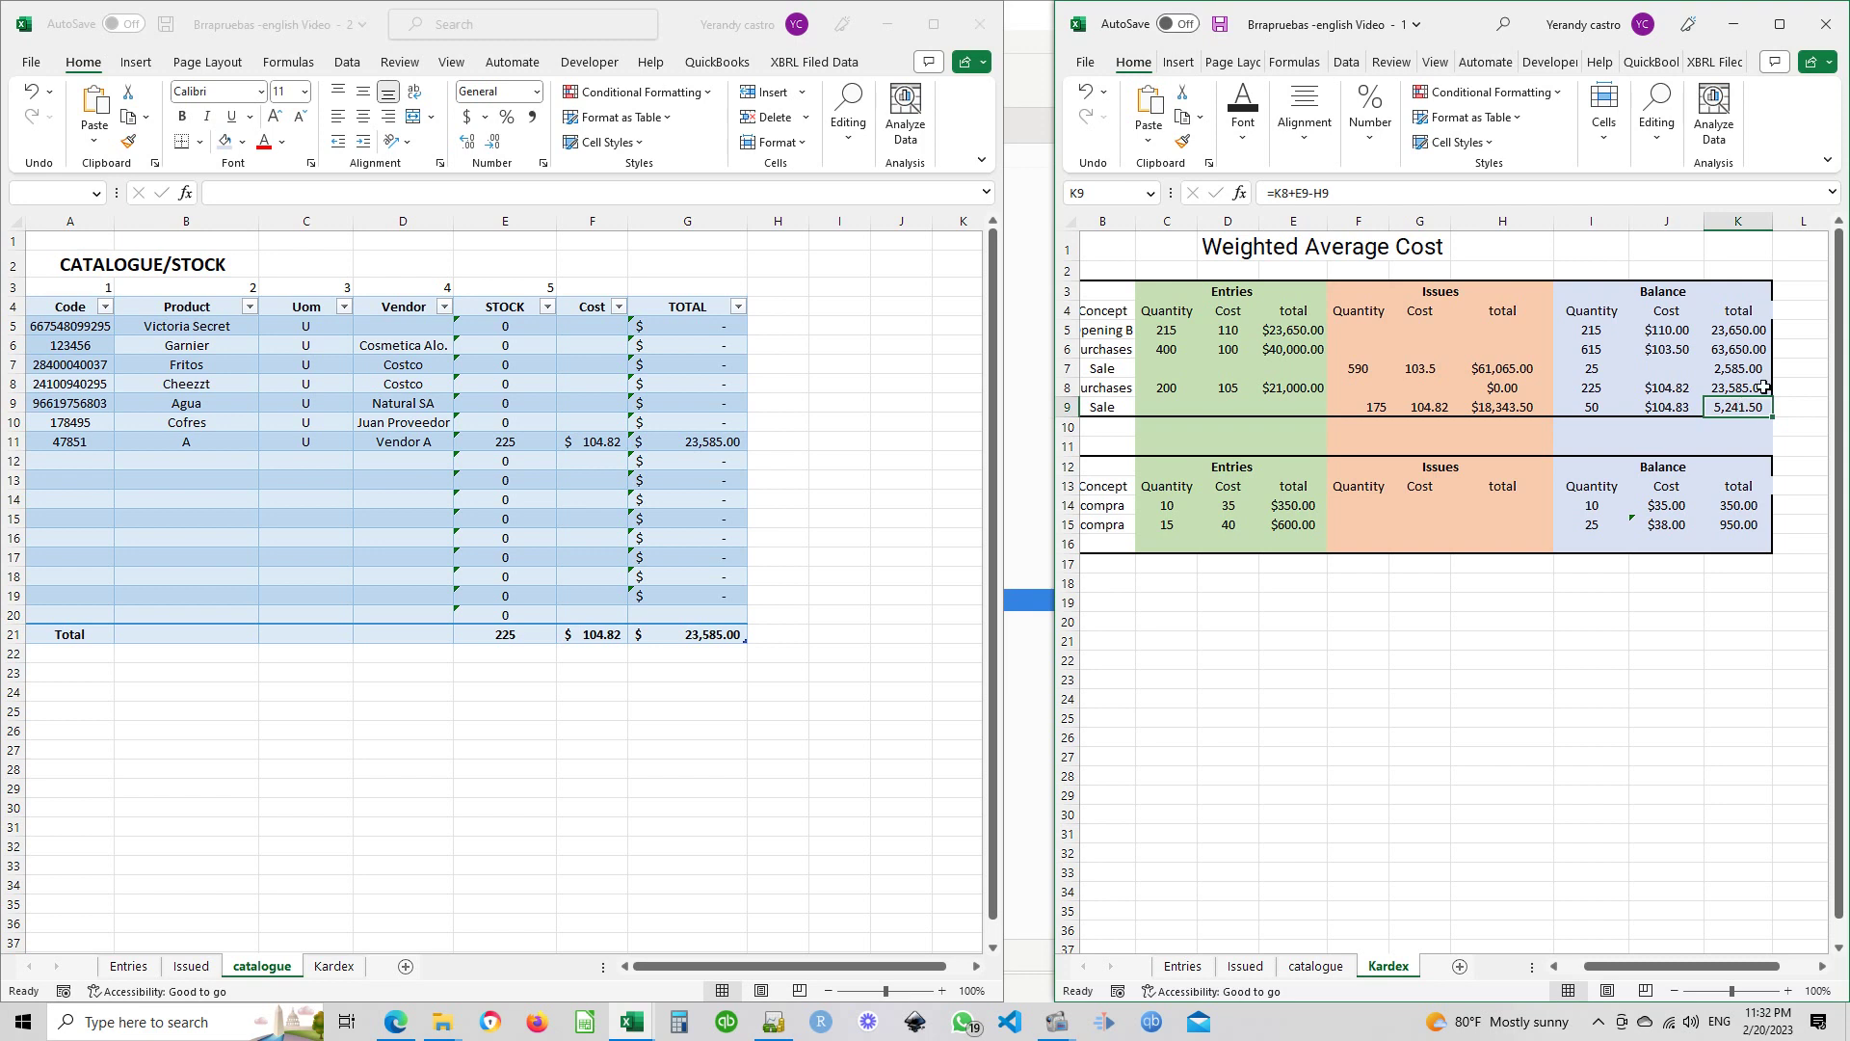
On the Issued sheet of the other workbook window, copy product code 47851 into the row below the 3/17/22 issue
left_click(433, 464)
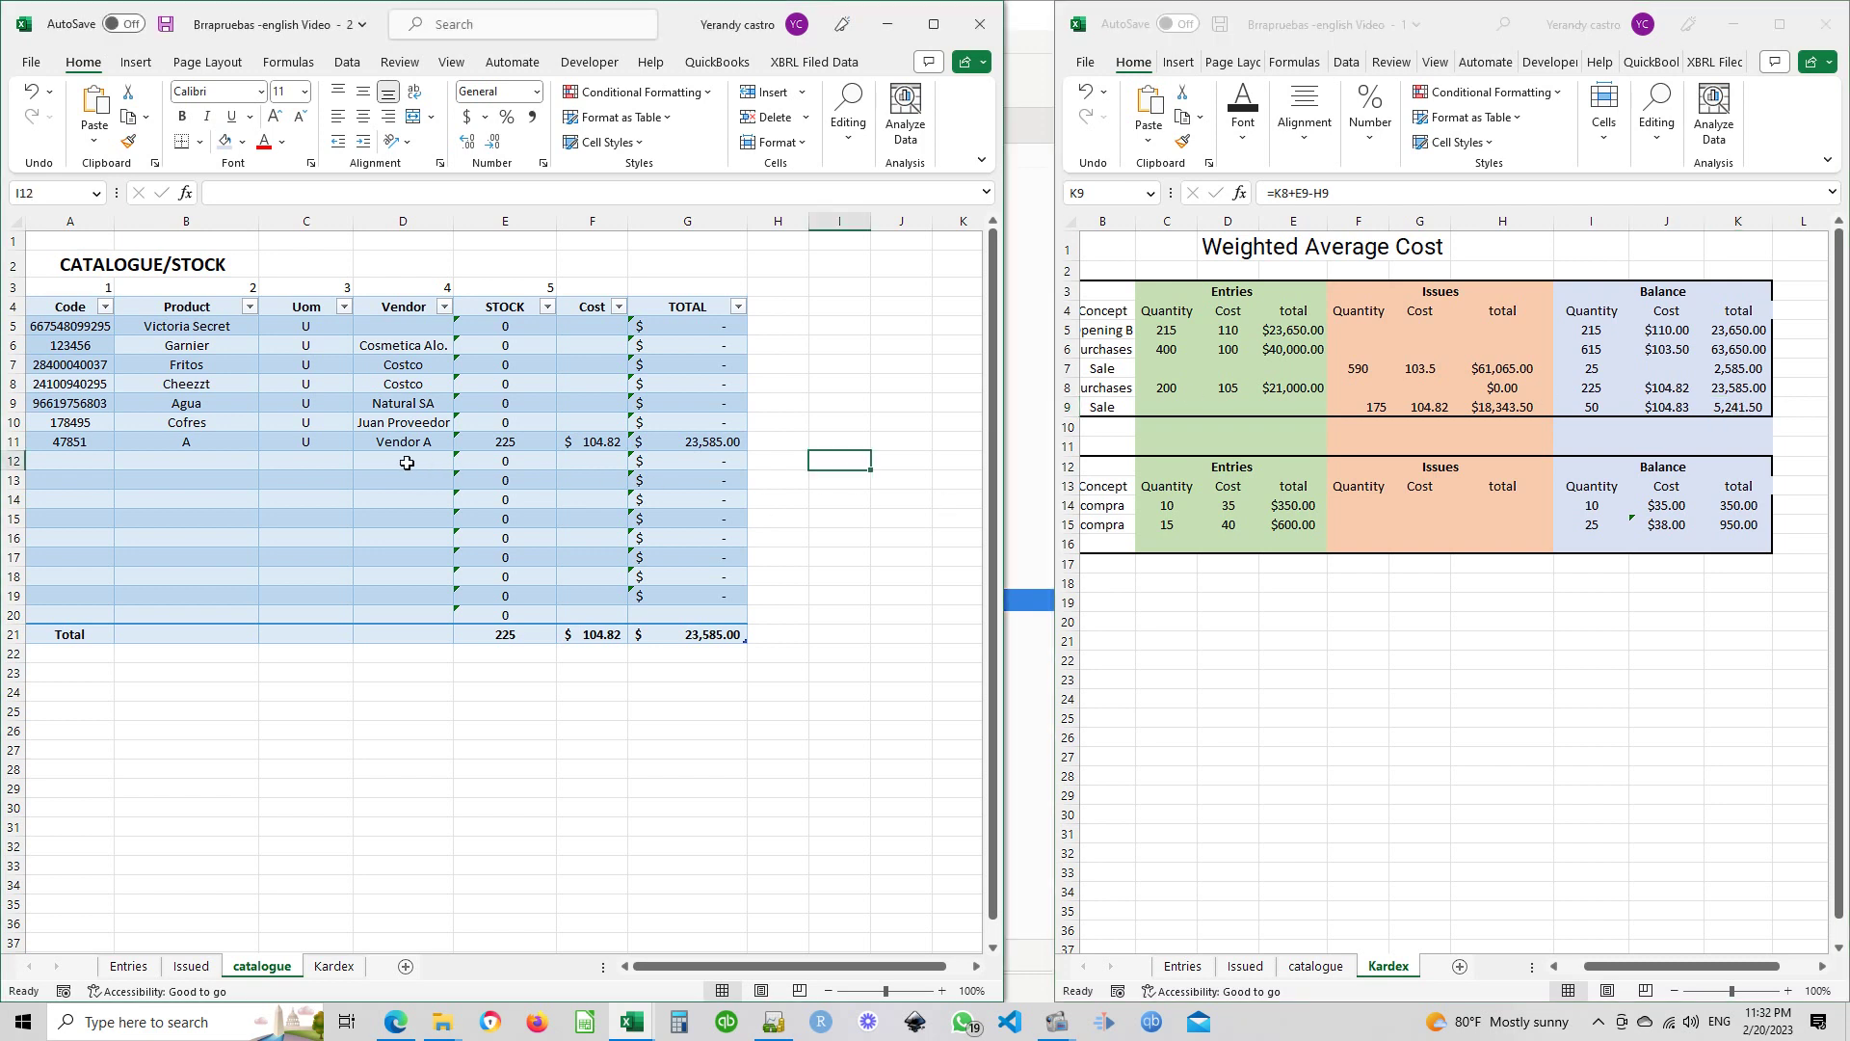
left_click(322, 467)
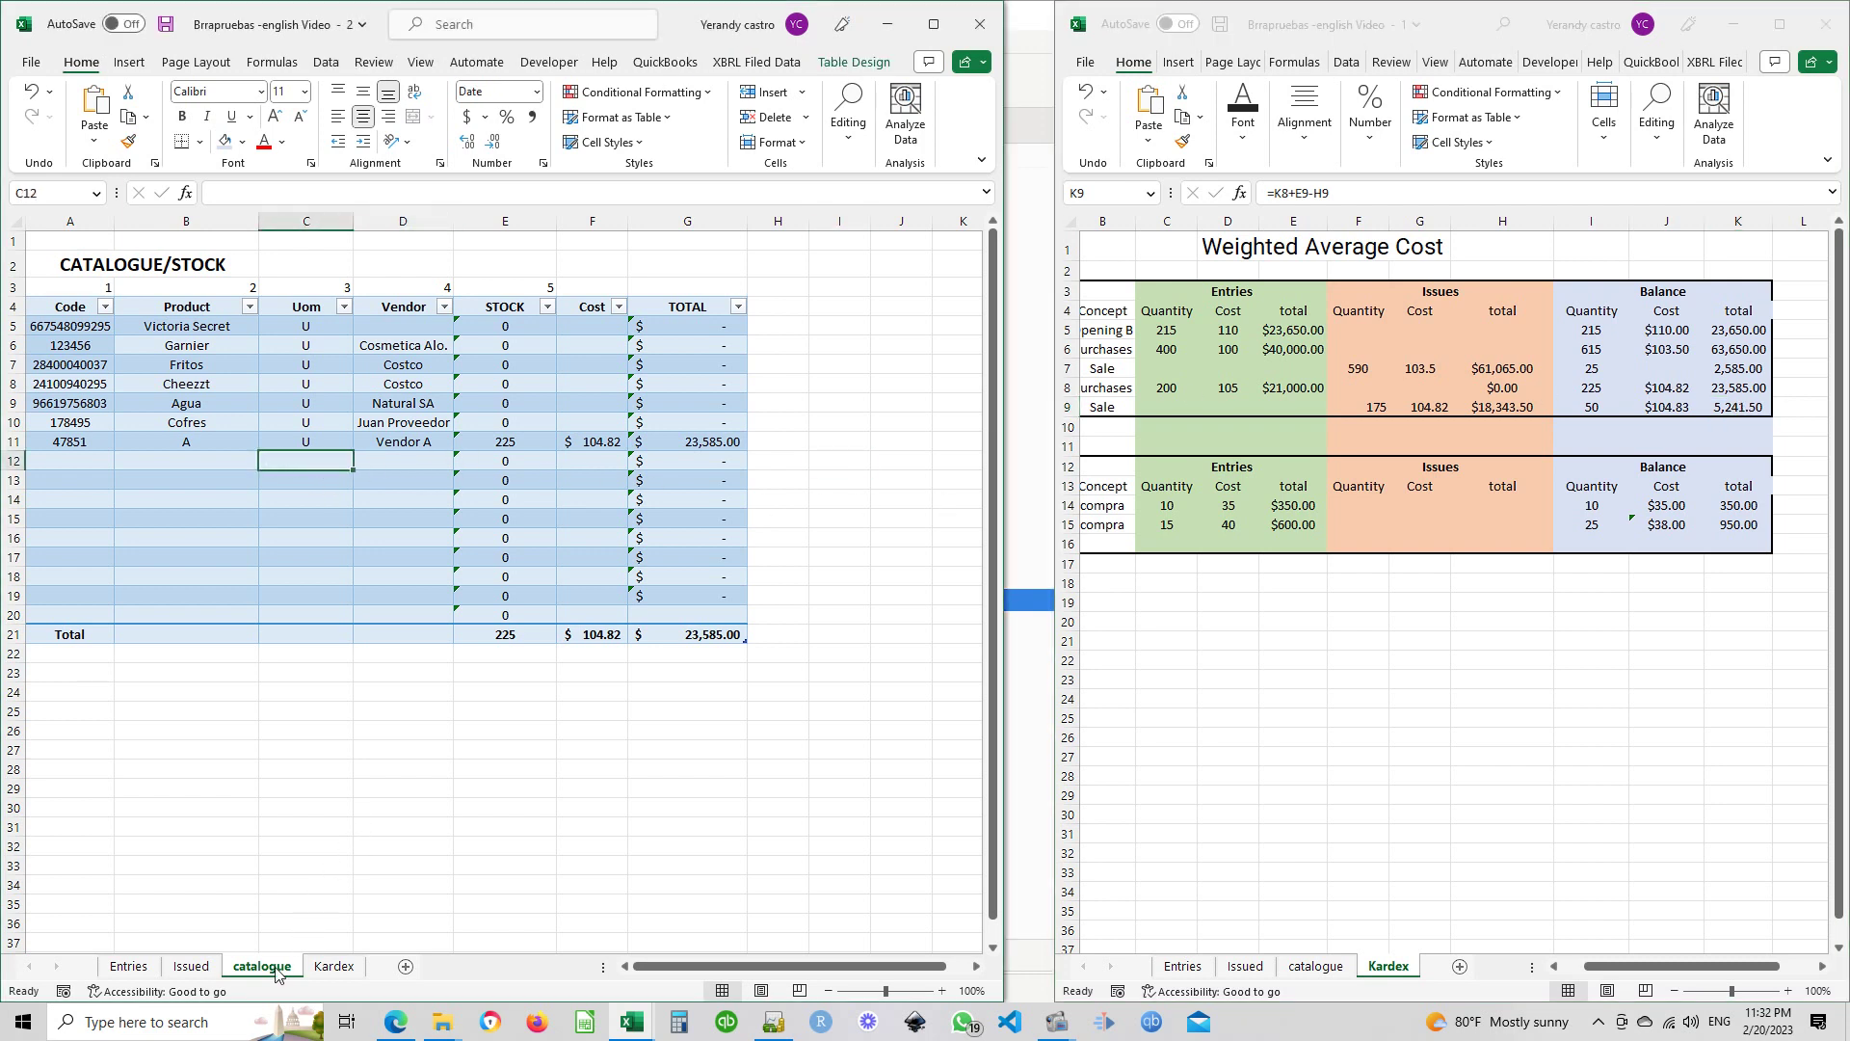
left_click(197, 966)
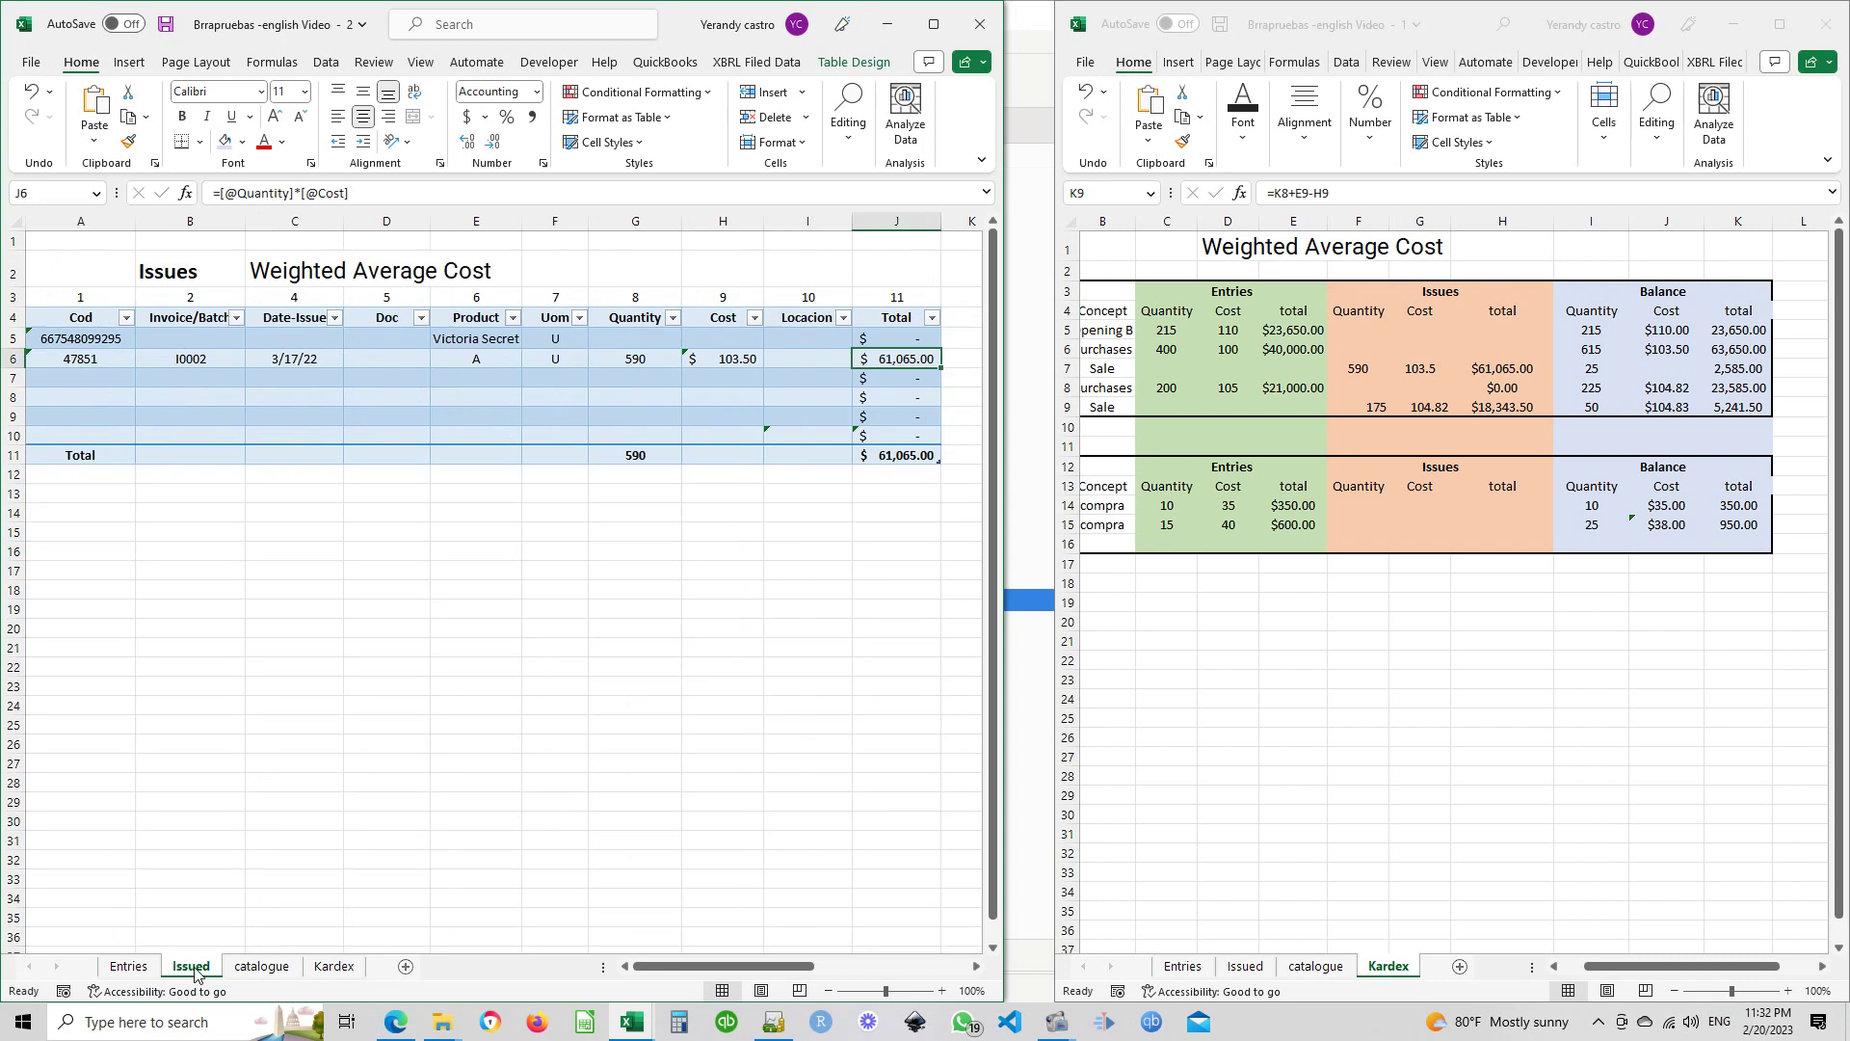
left_click(102, 384)
left_click(122, 358)
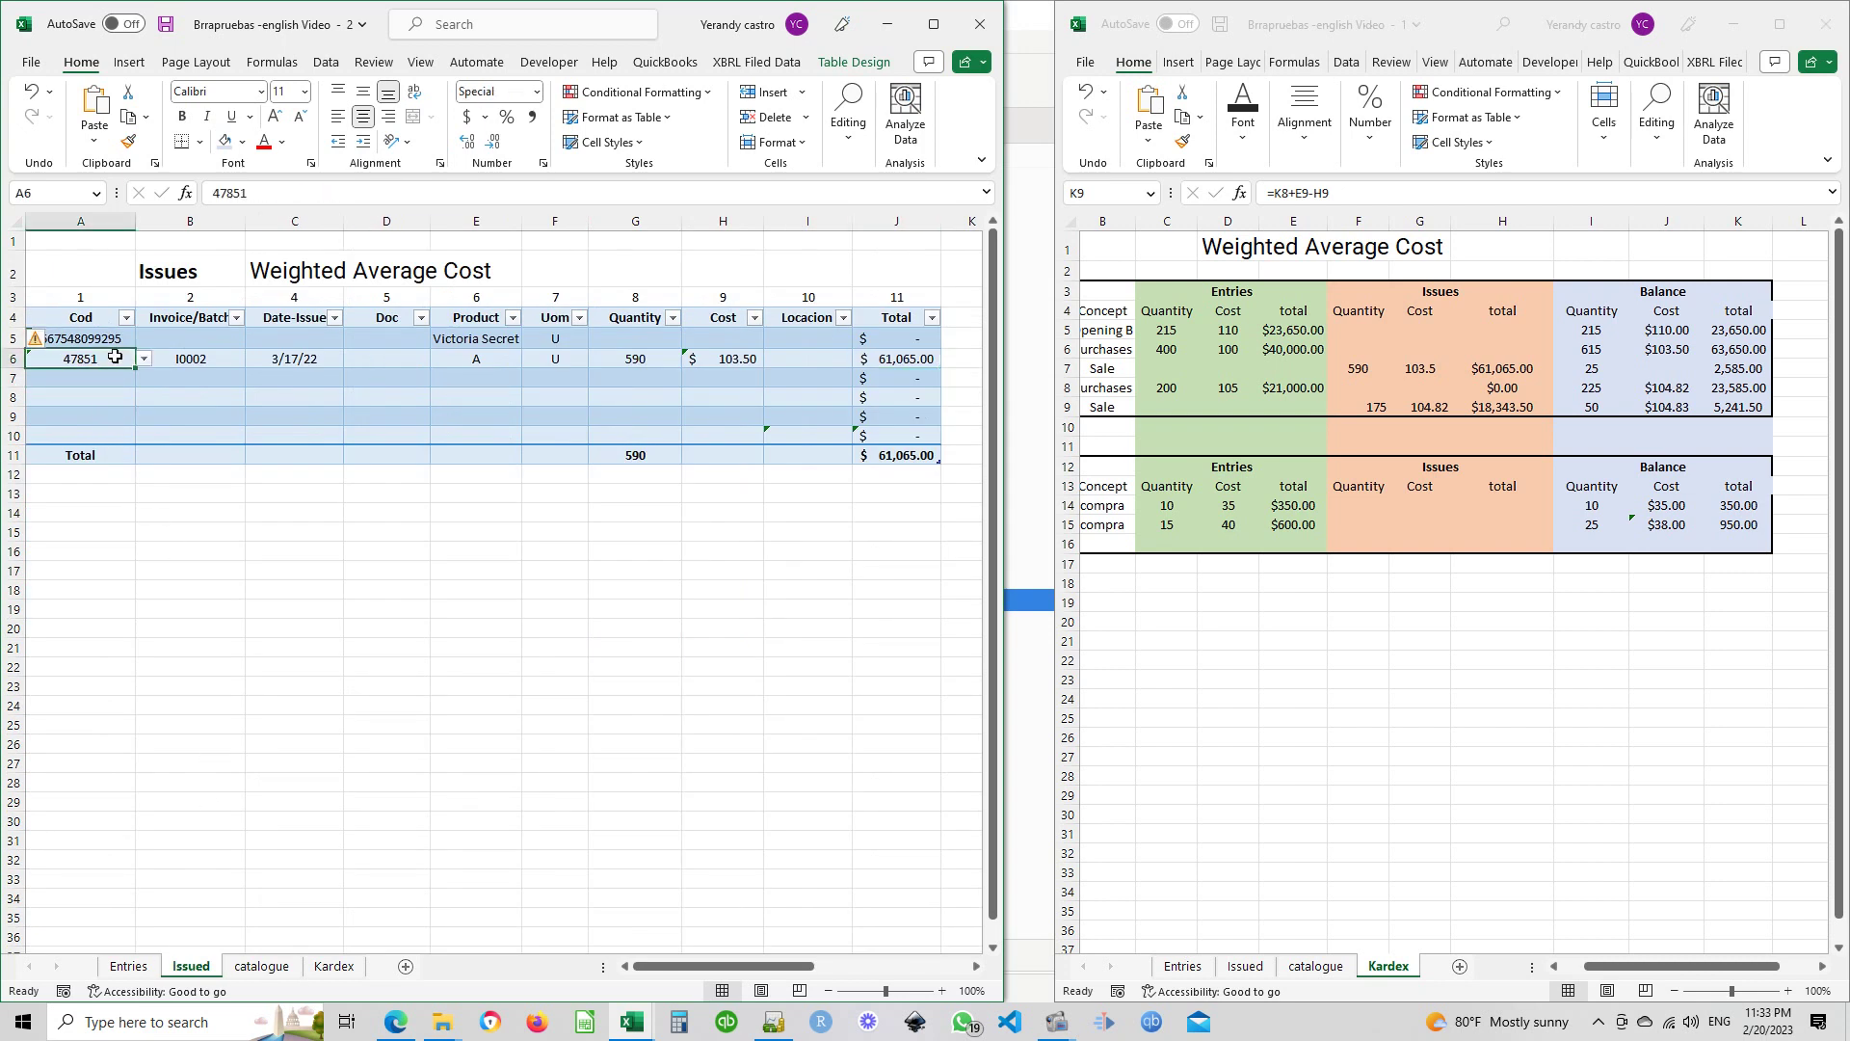
left_click_drag(133, 365, 135, 385)
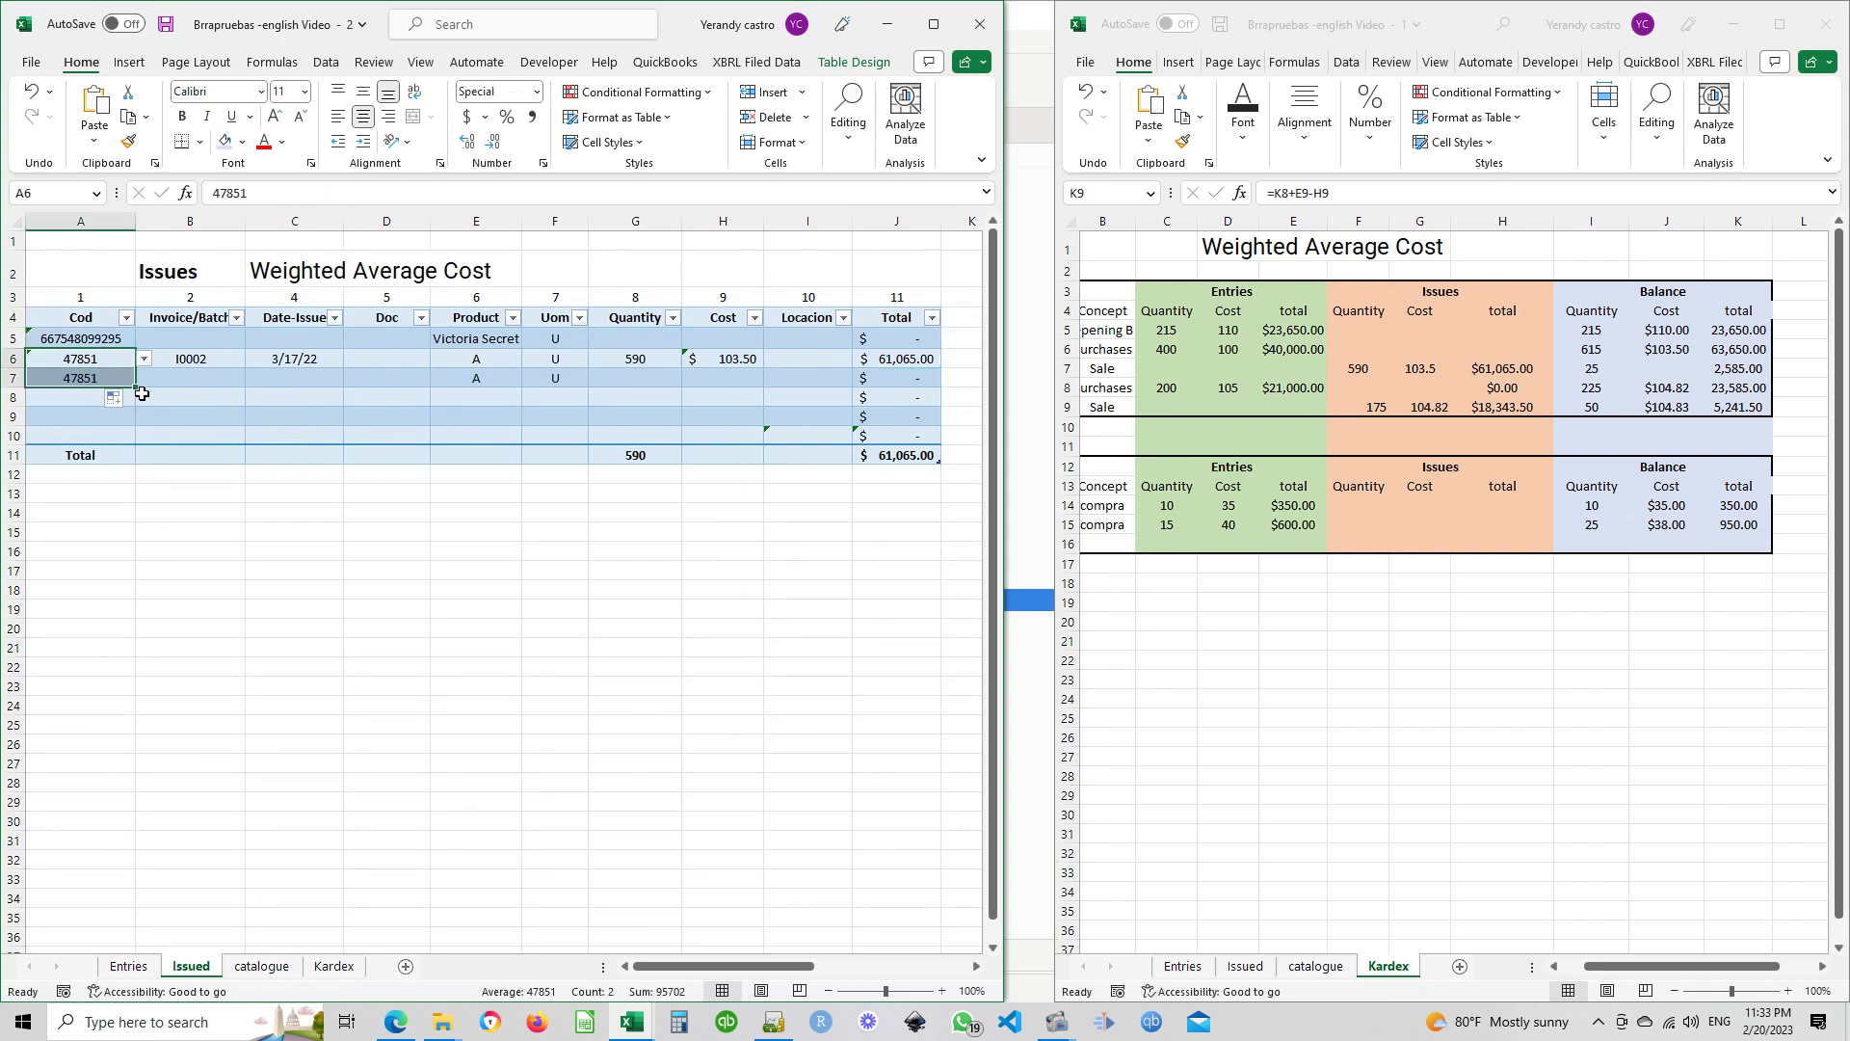
Give the new issue line the invoice number I0004 and the issue date 3/30
left_click(214, 377)
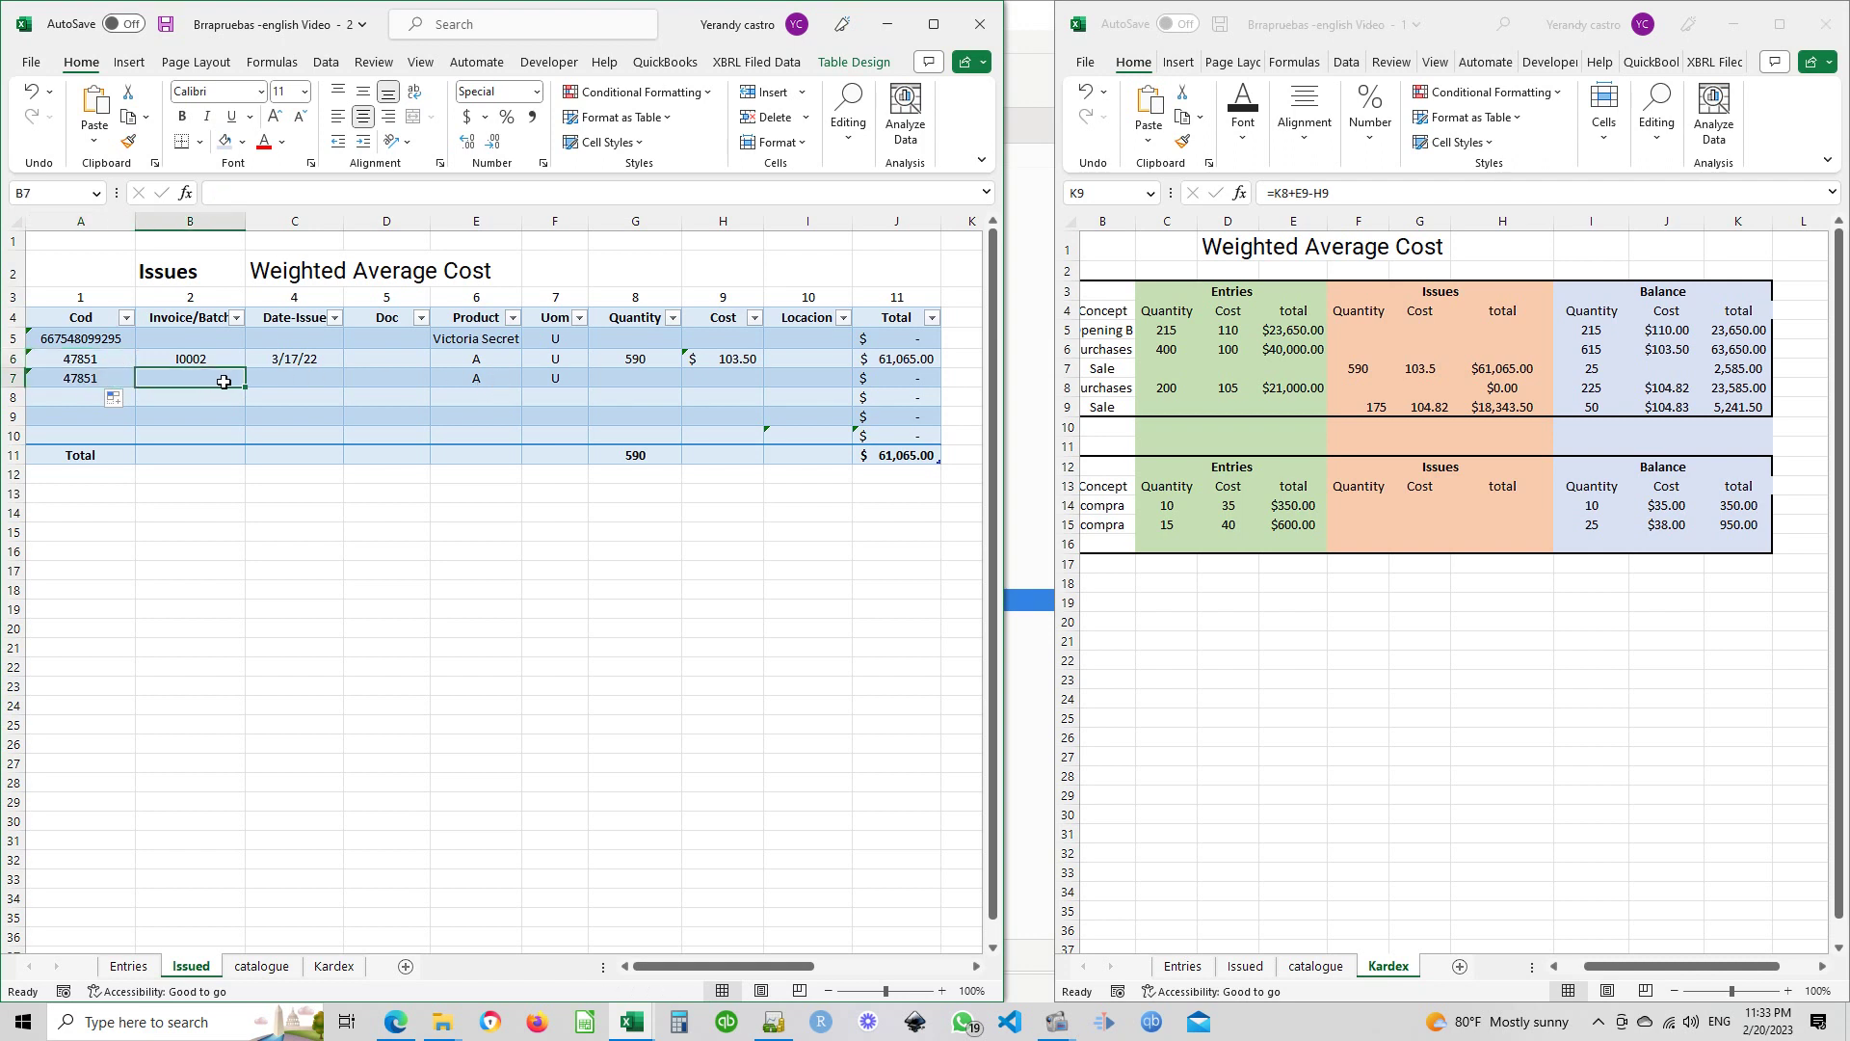
type("I0002")
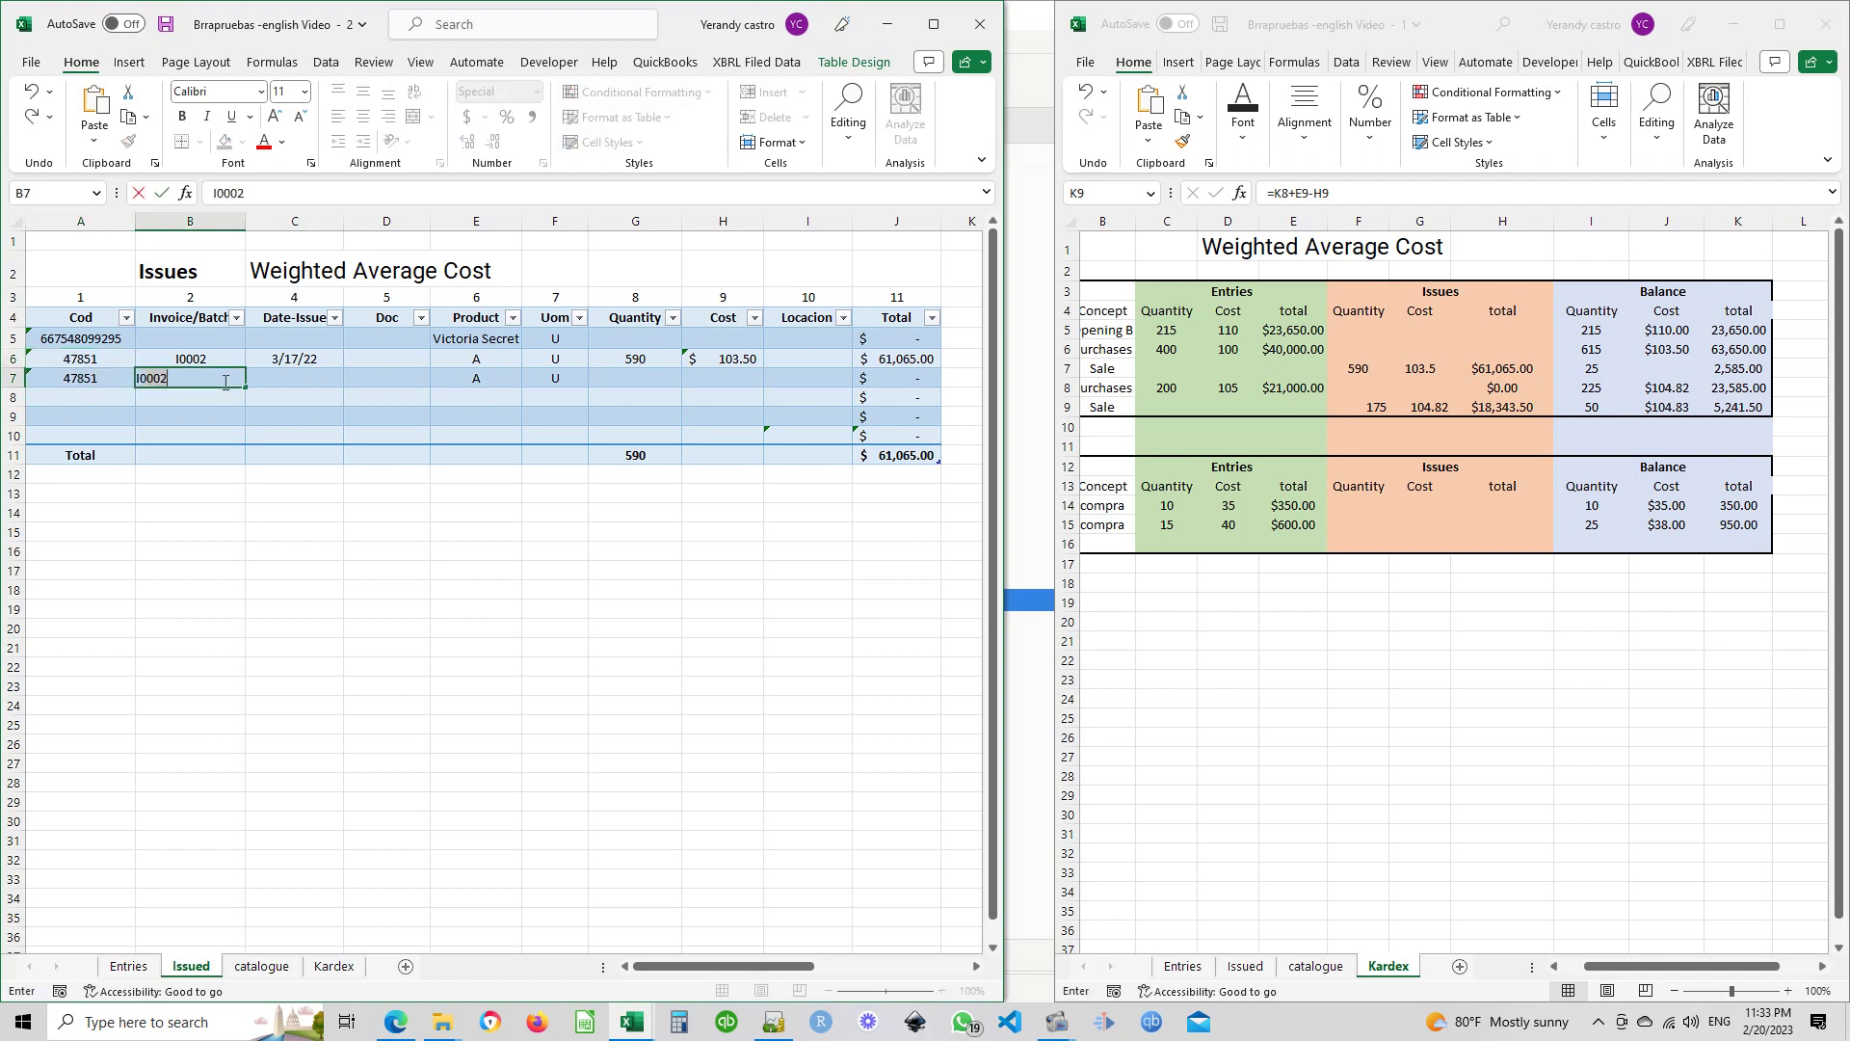
key("Tab")
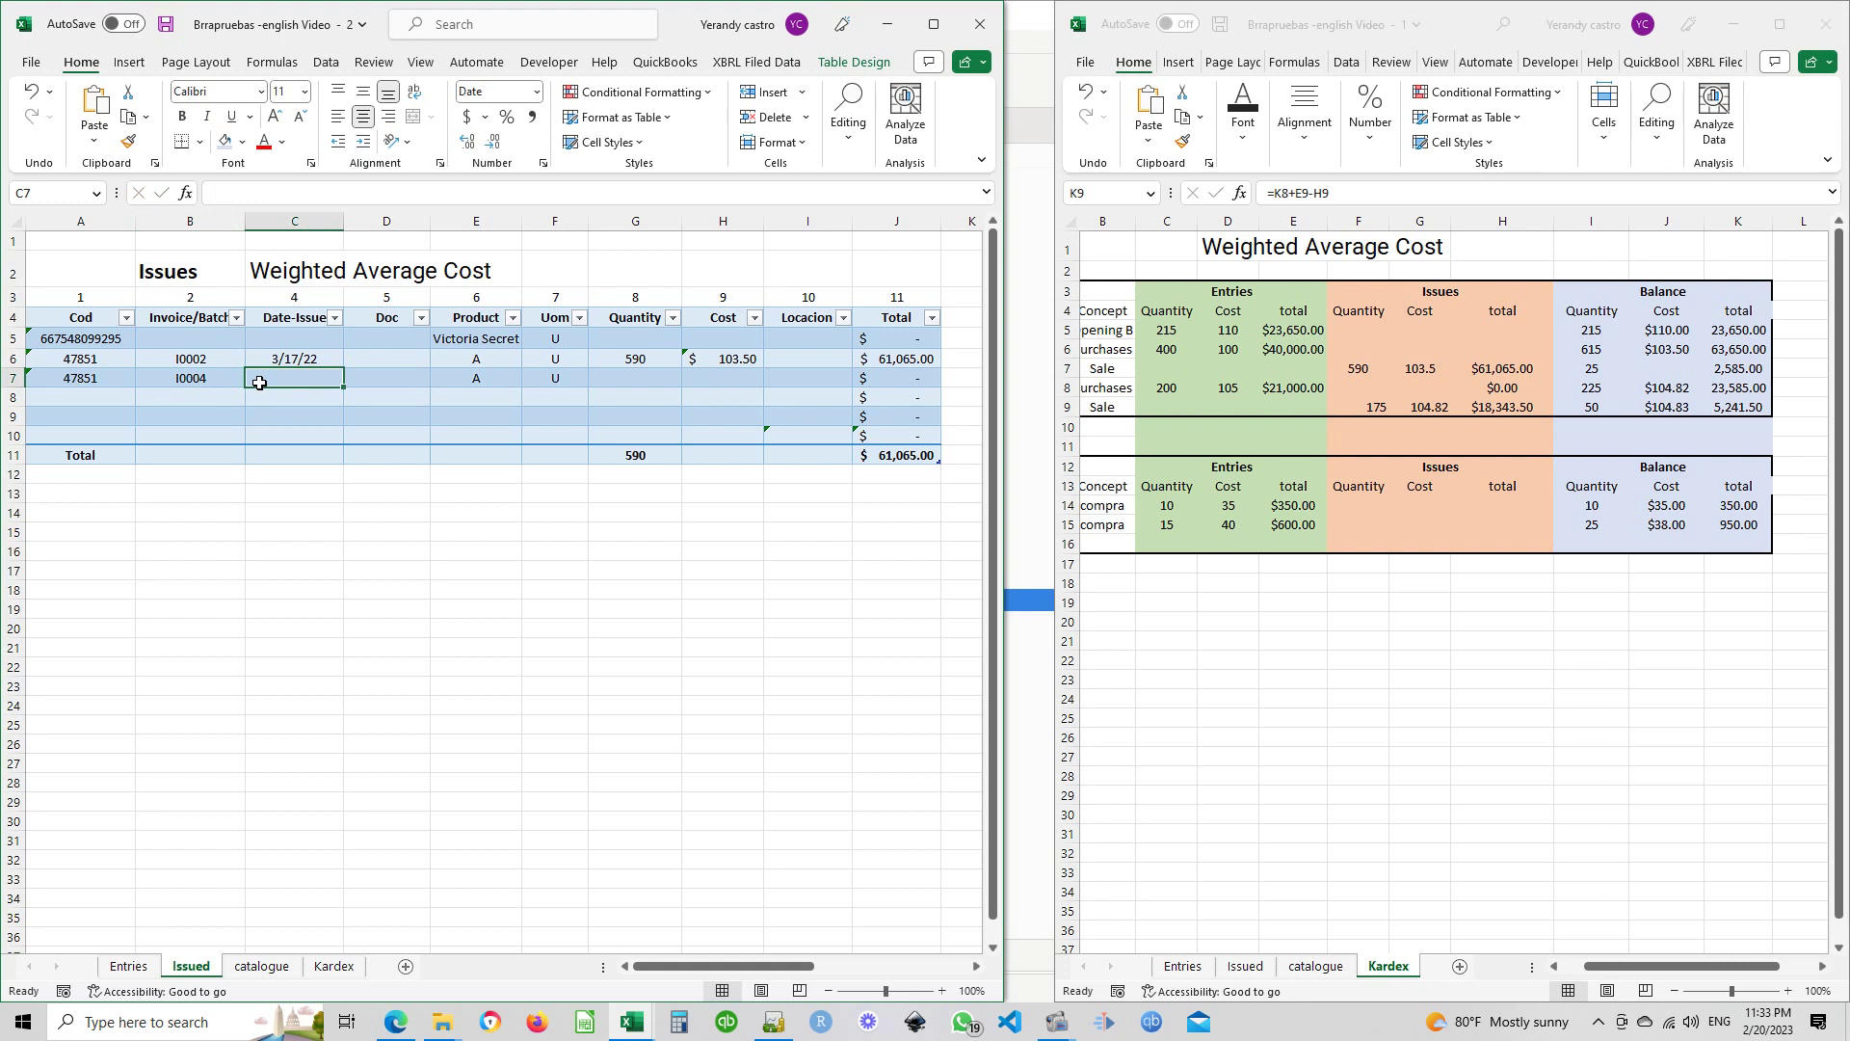
type("3/")
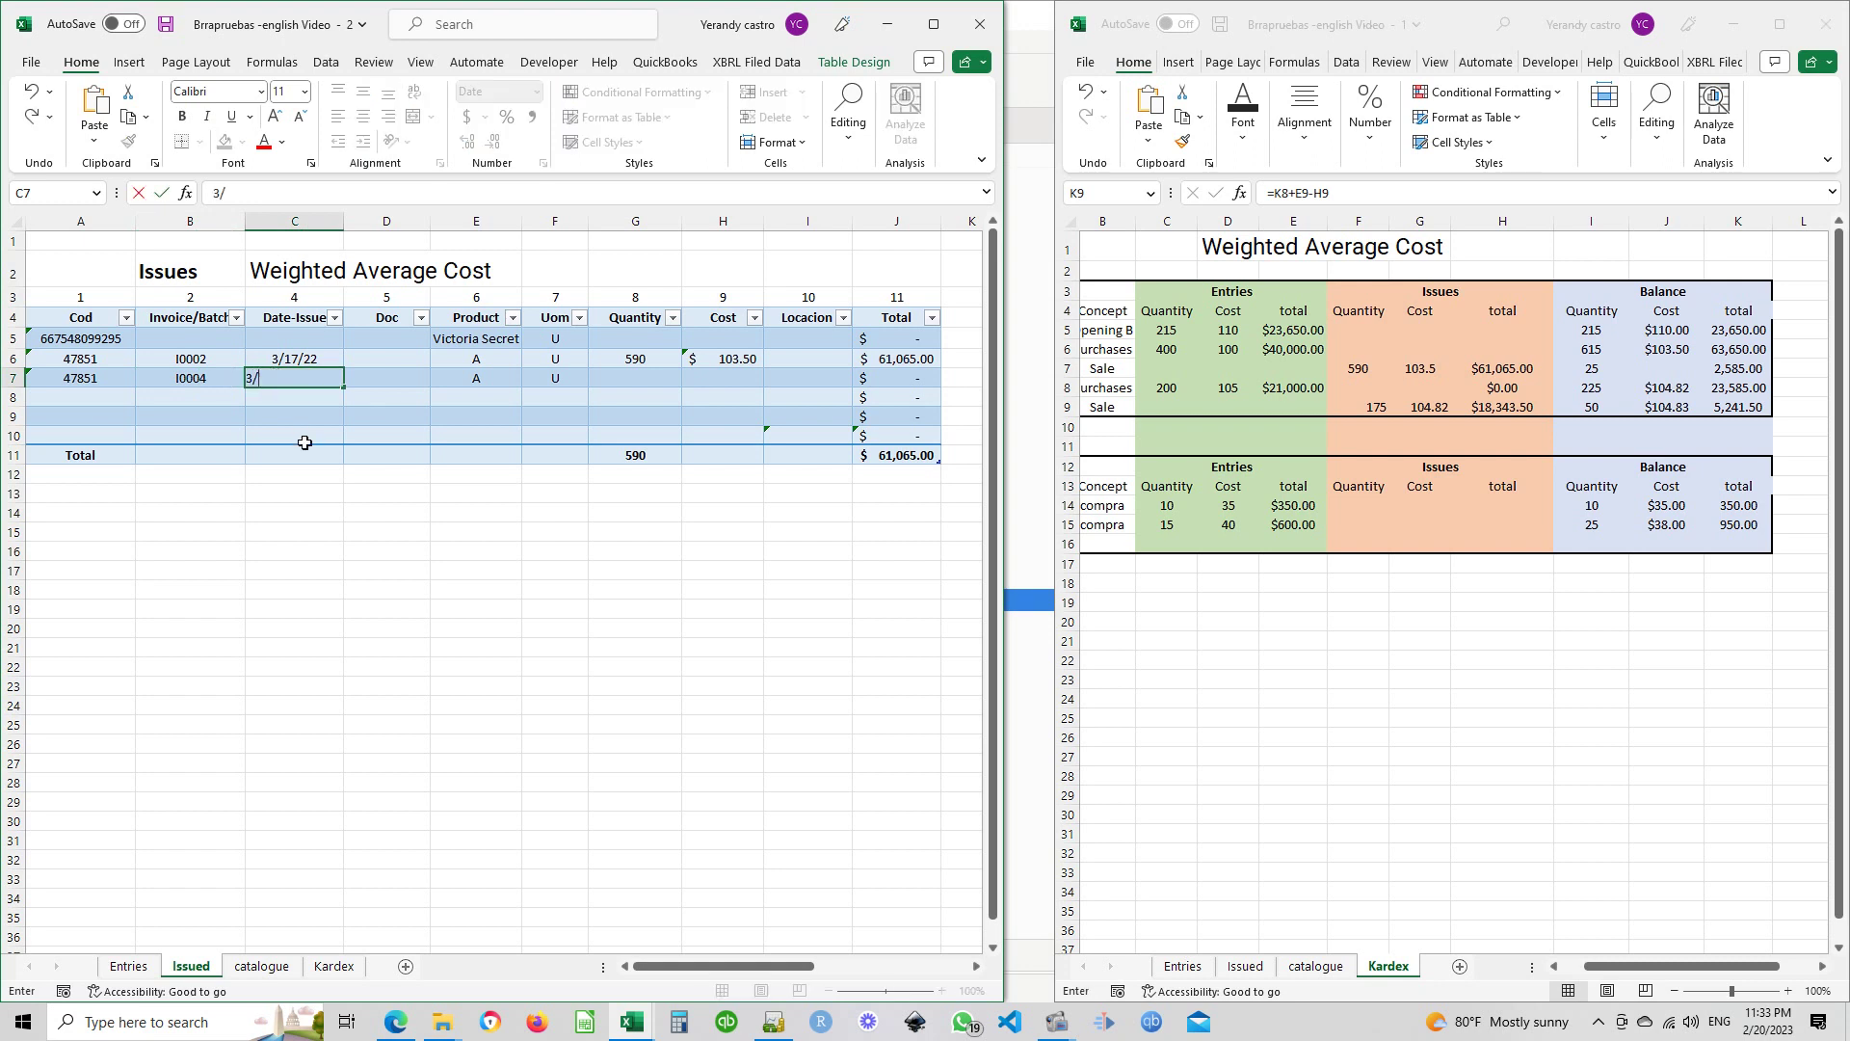
type("30")
key("Tab")
Set the new issue line's cost to 104.82 and its quantity to 175
key("Tab")
key("Tab")
key("Tab")
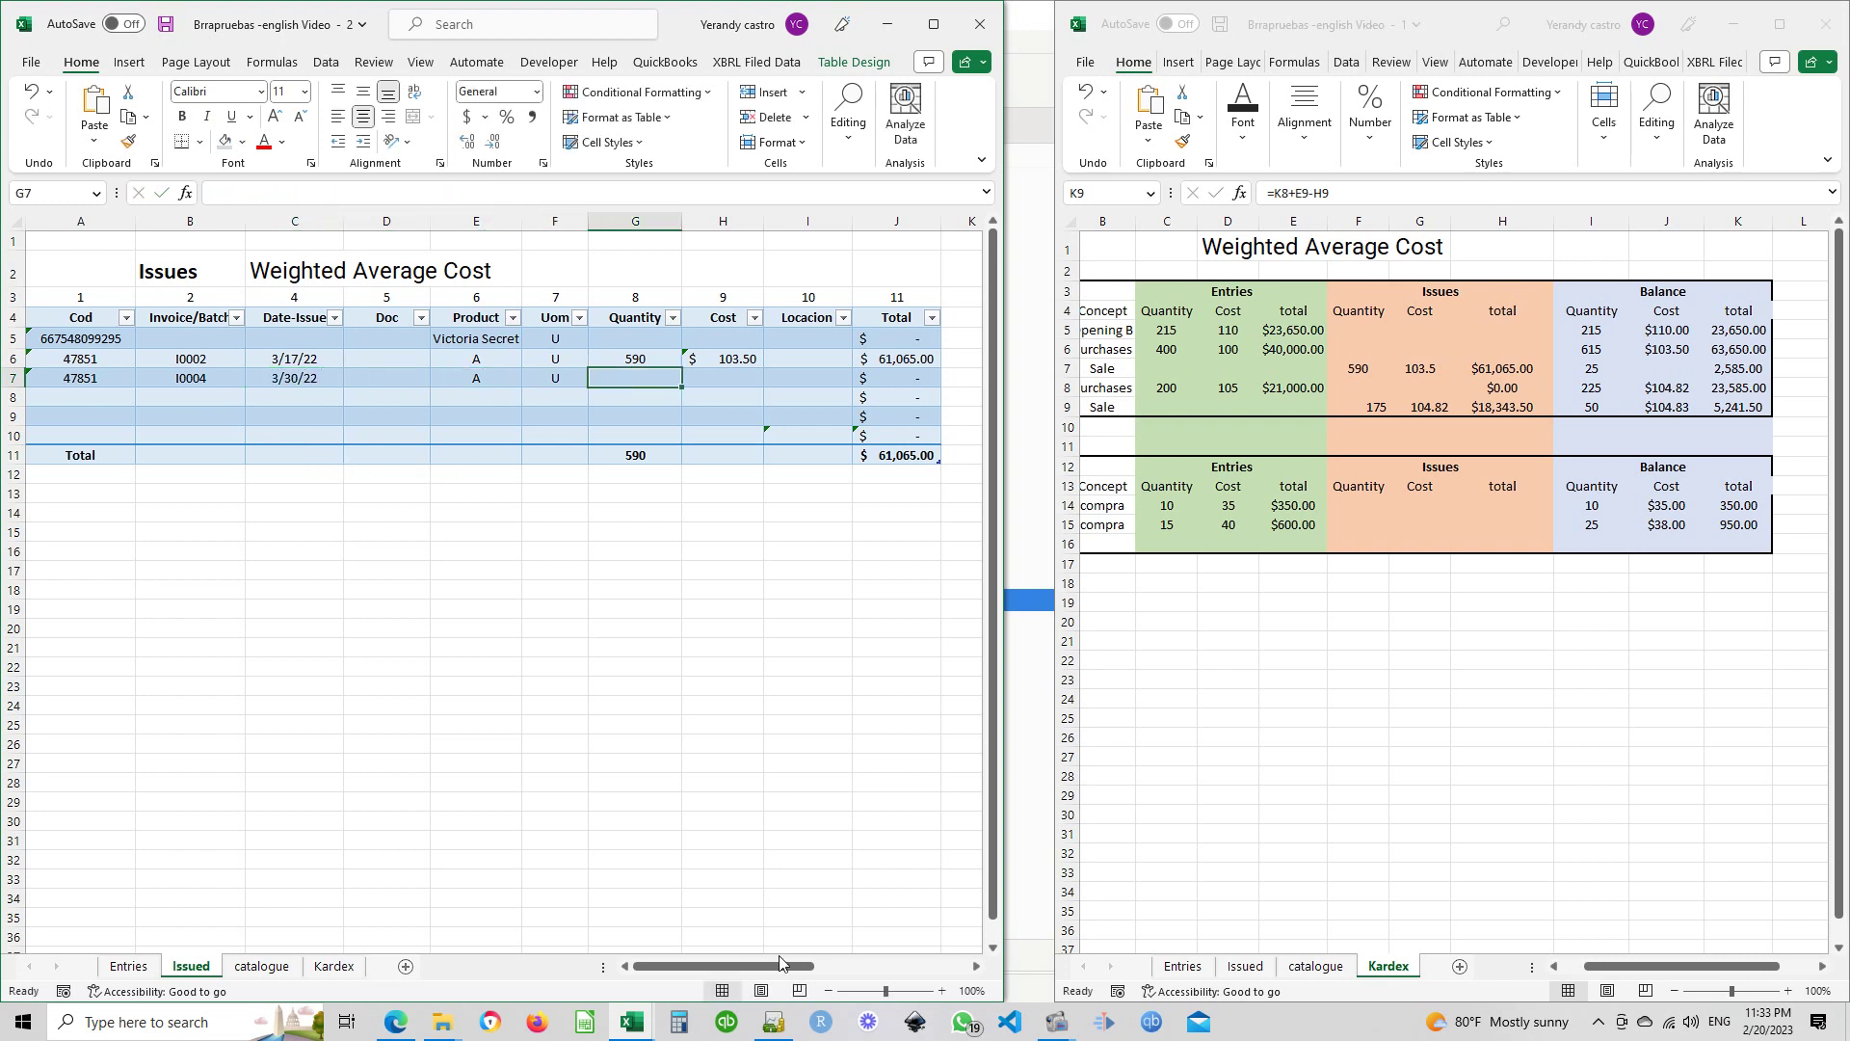
left_click_drag(779, 962, 812, 969)
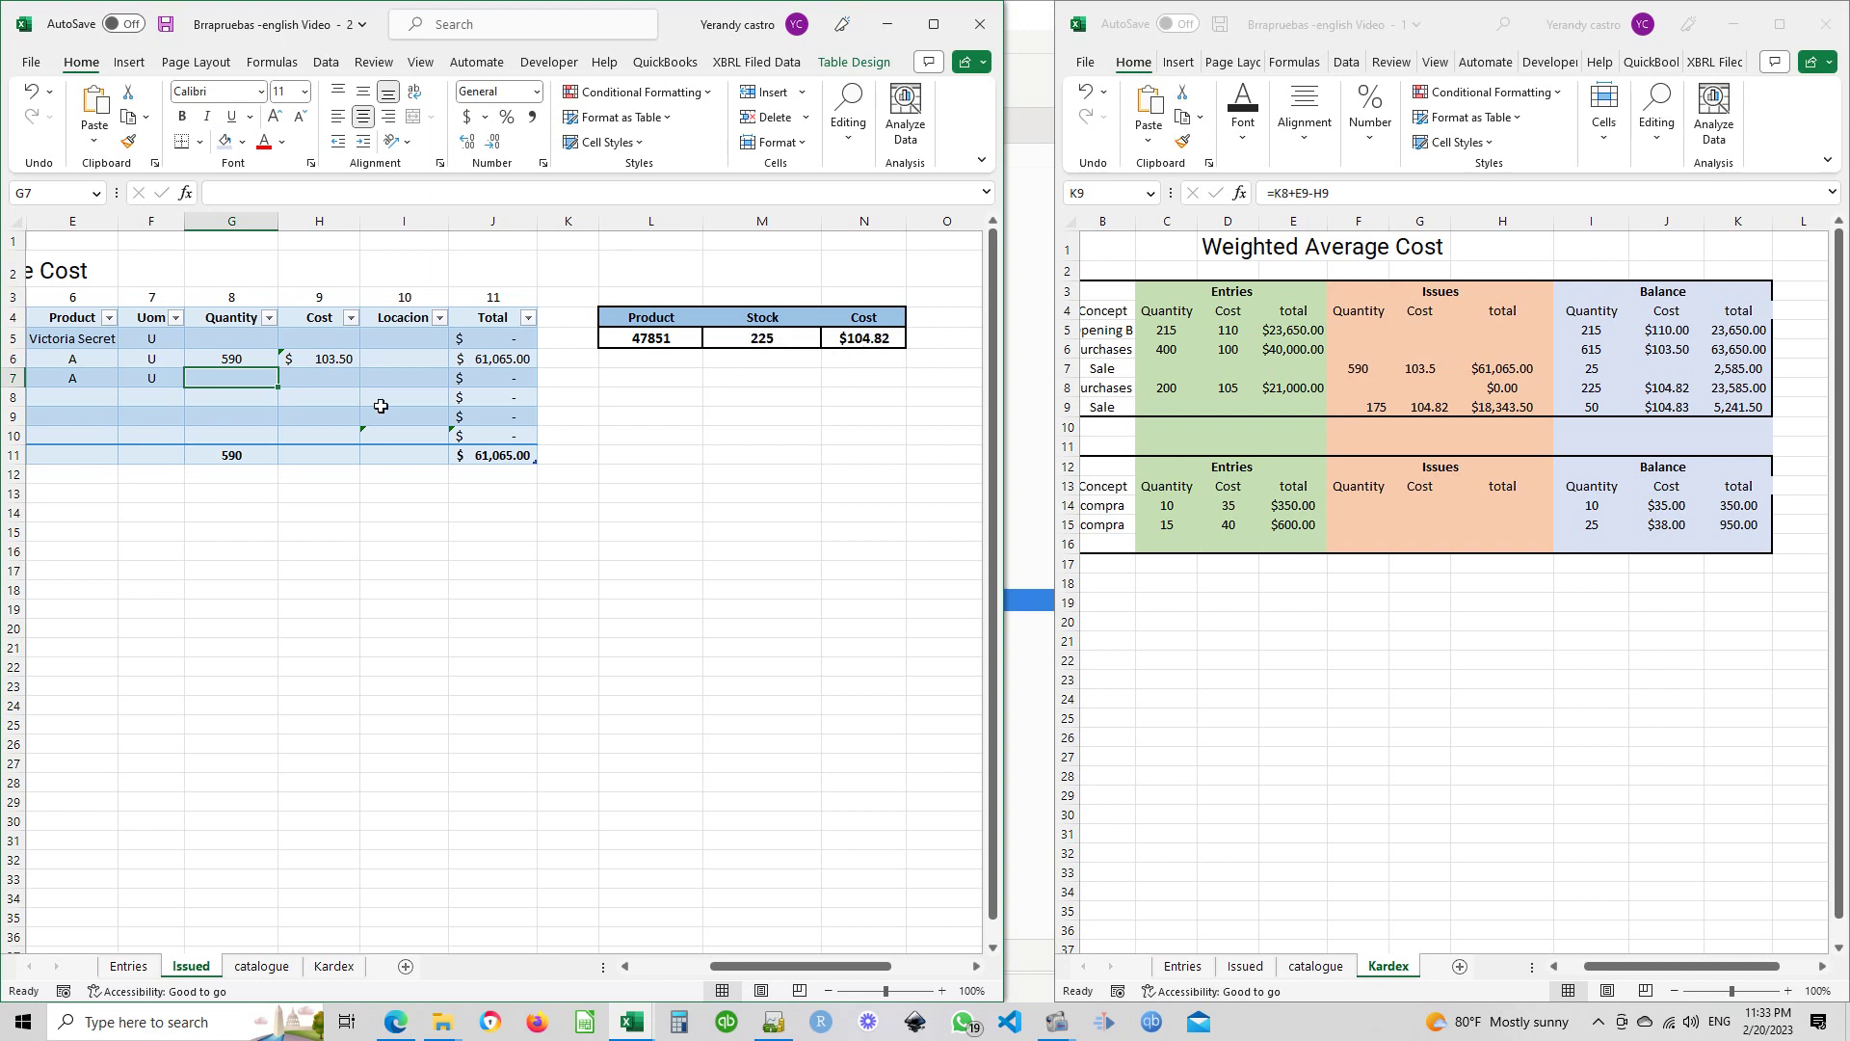
left_click(328, 388)
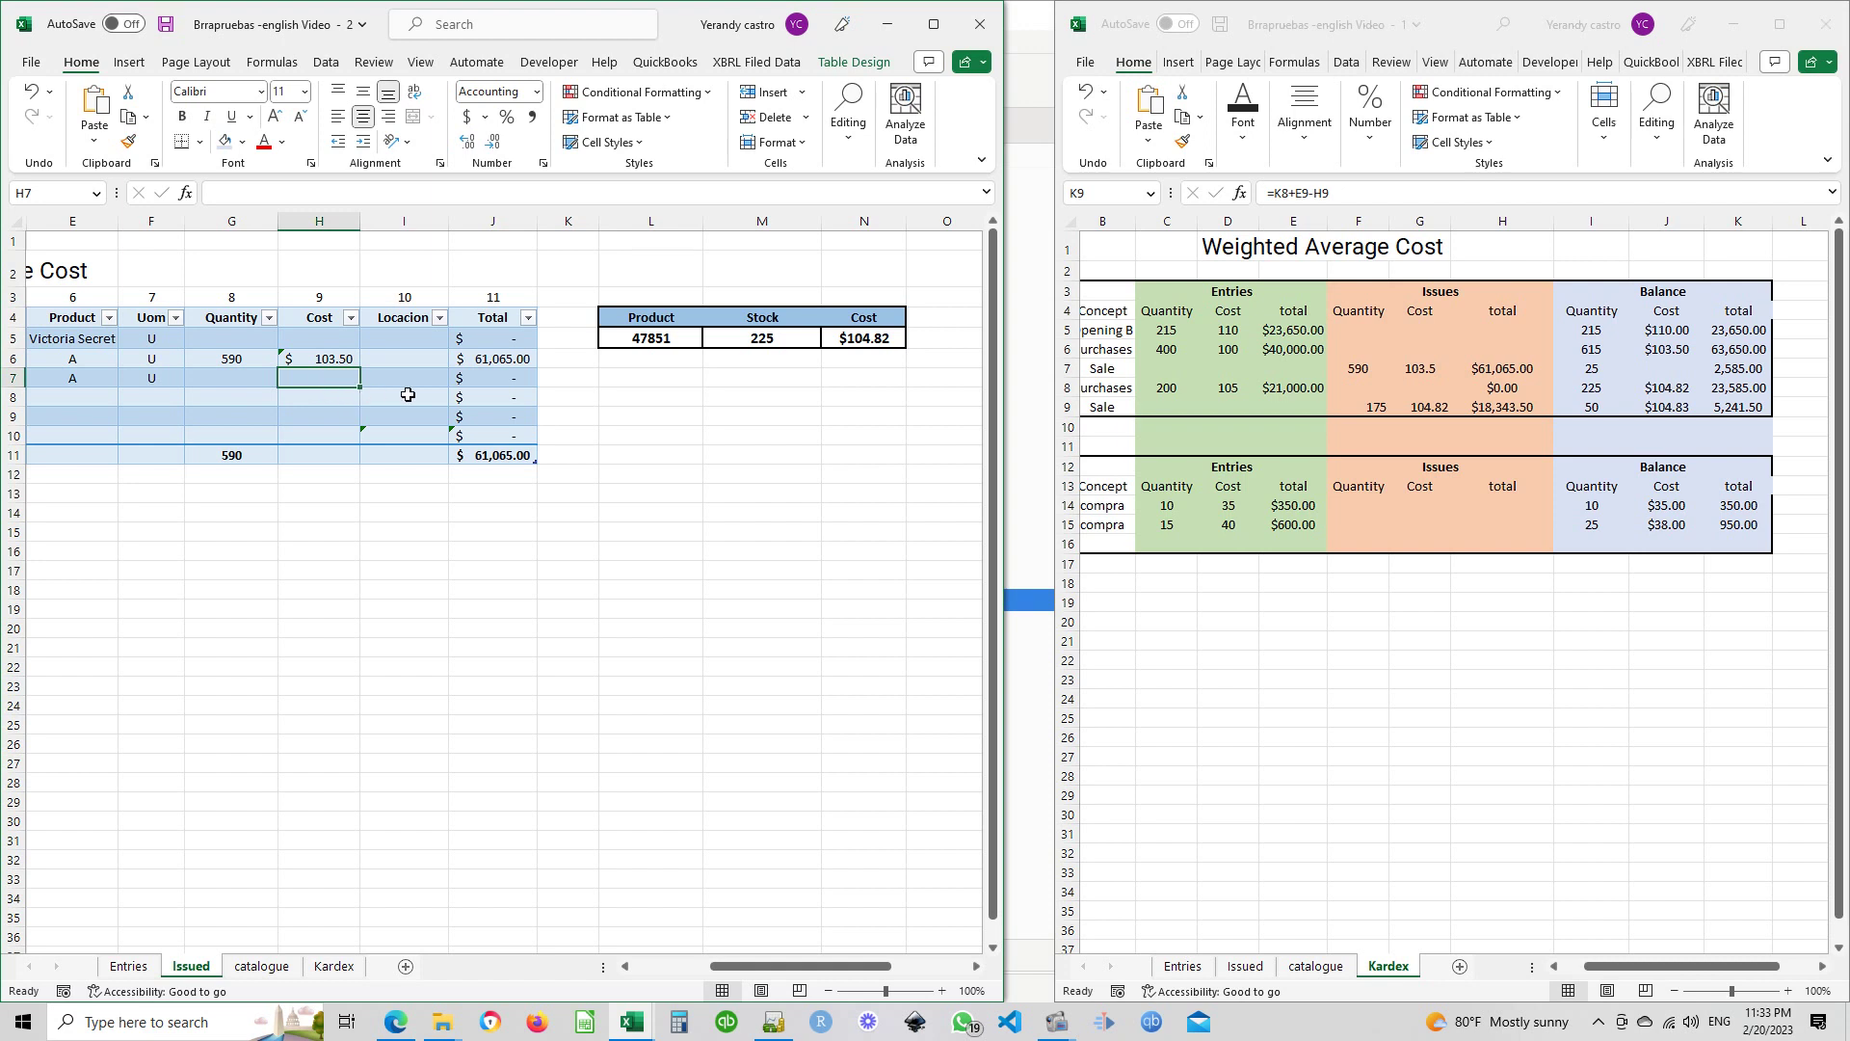
type("104.82")
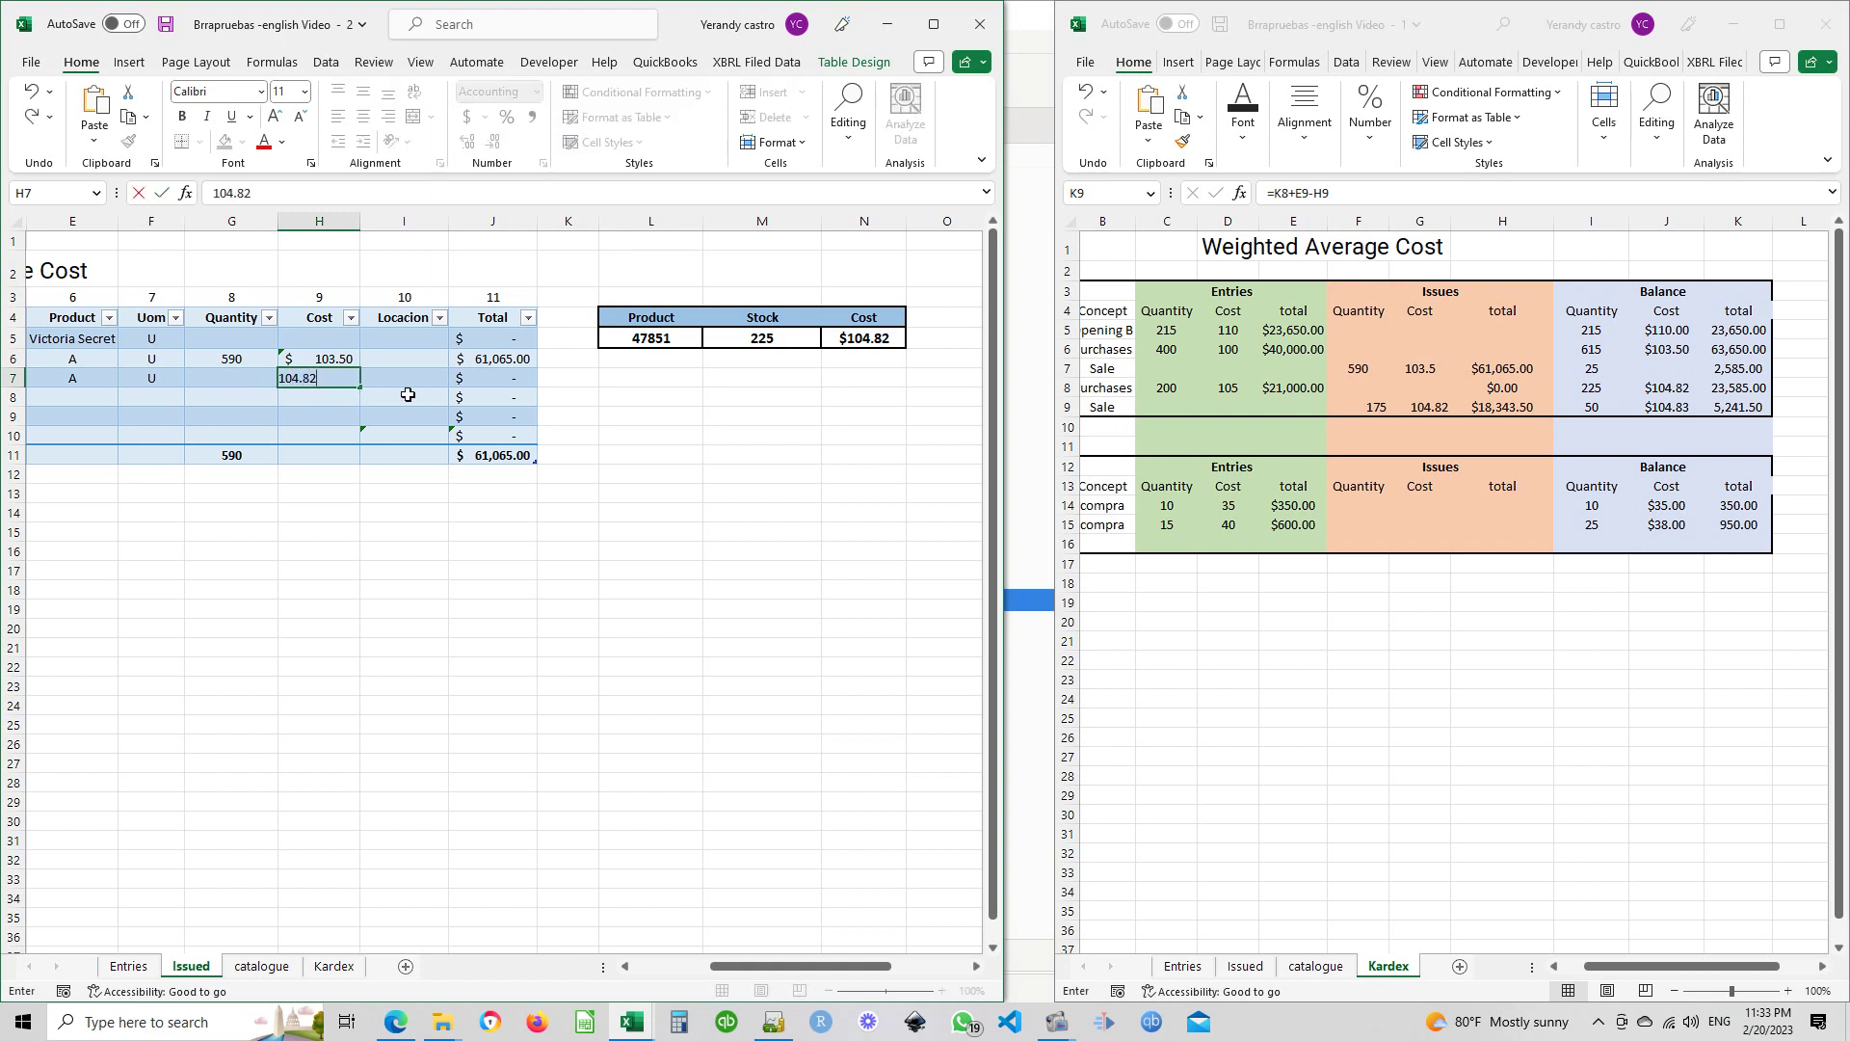
left_click(205, 378)
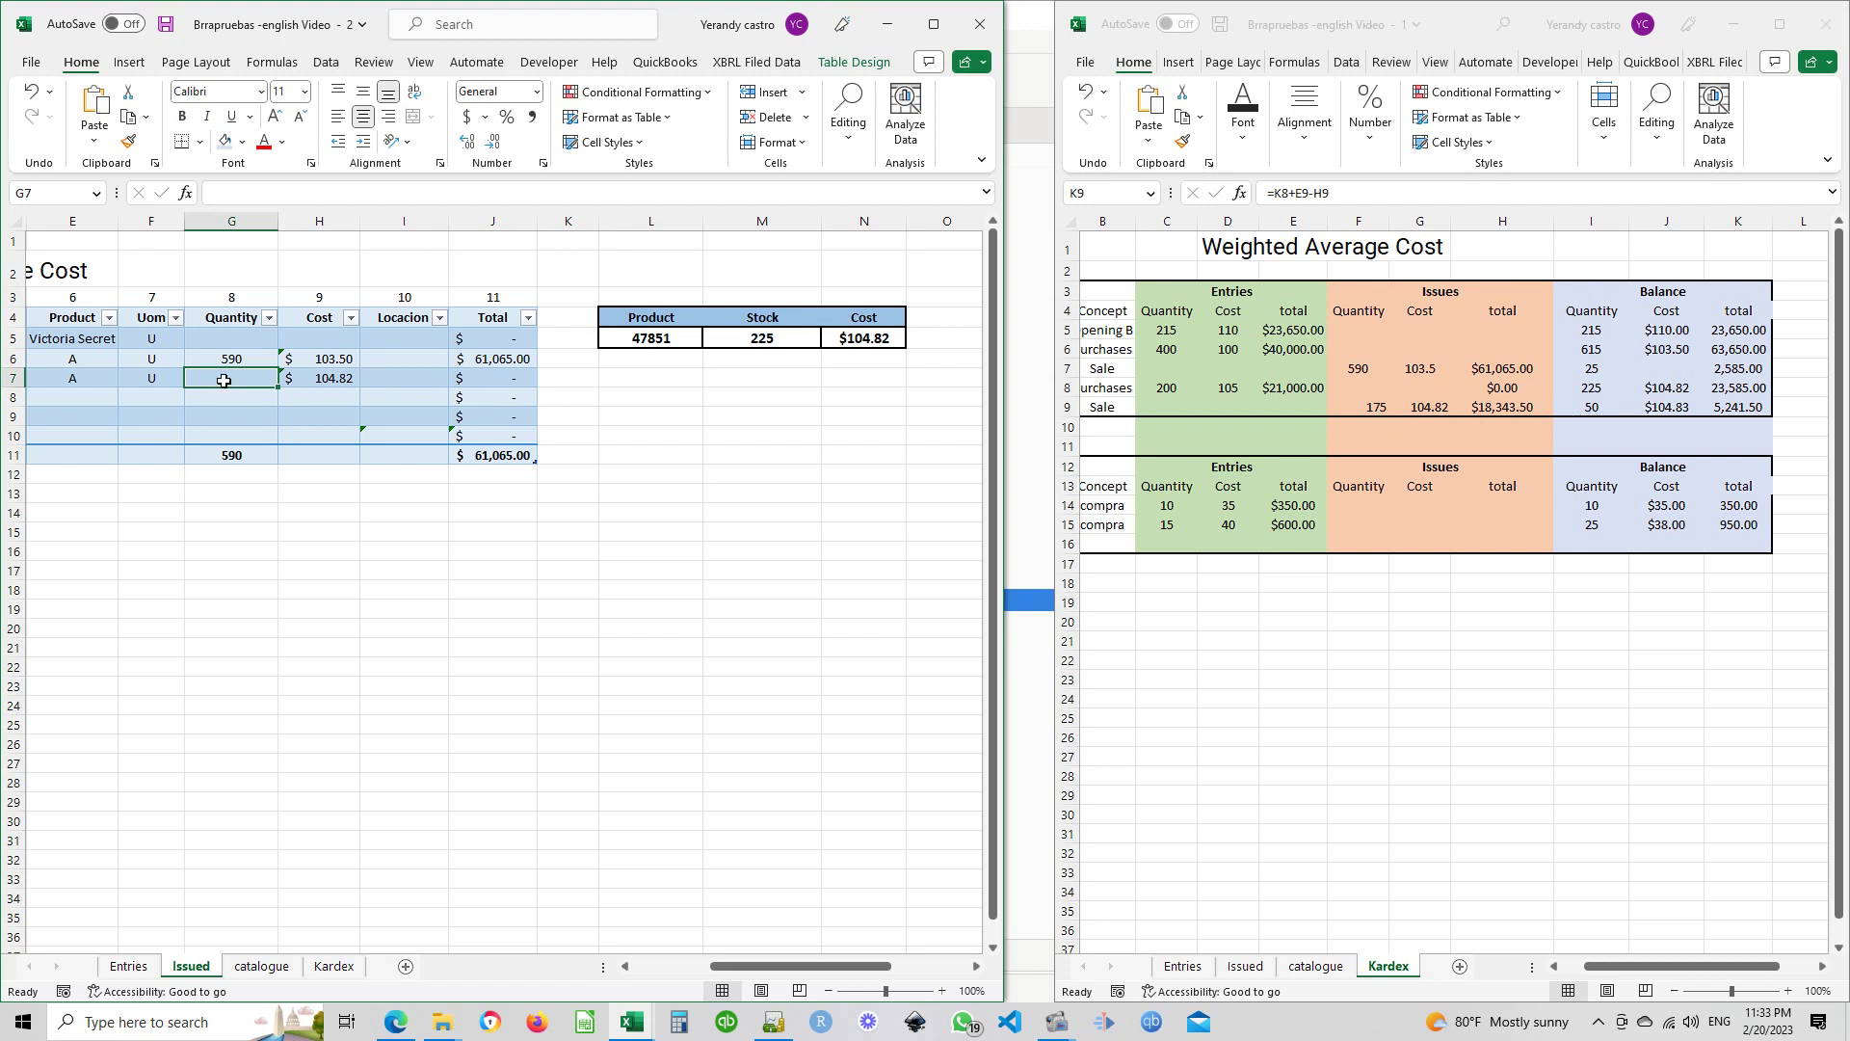
type("175")
key("Tab")
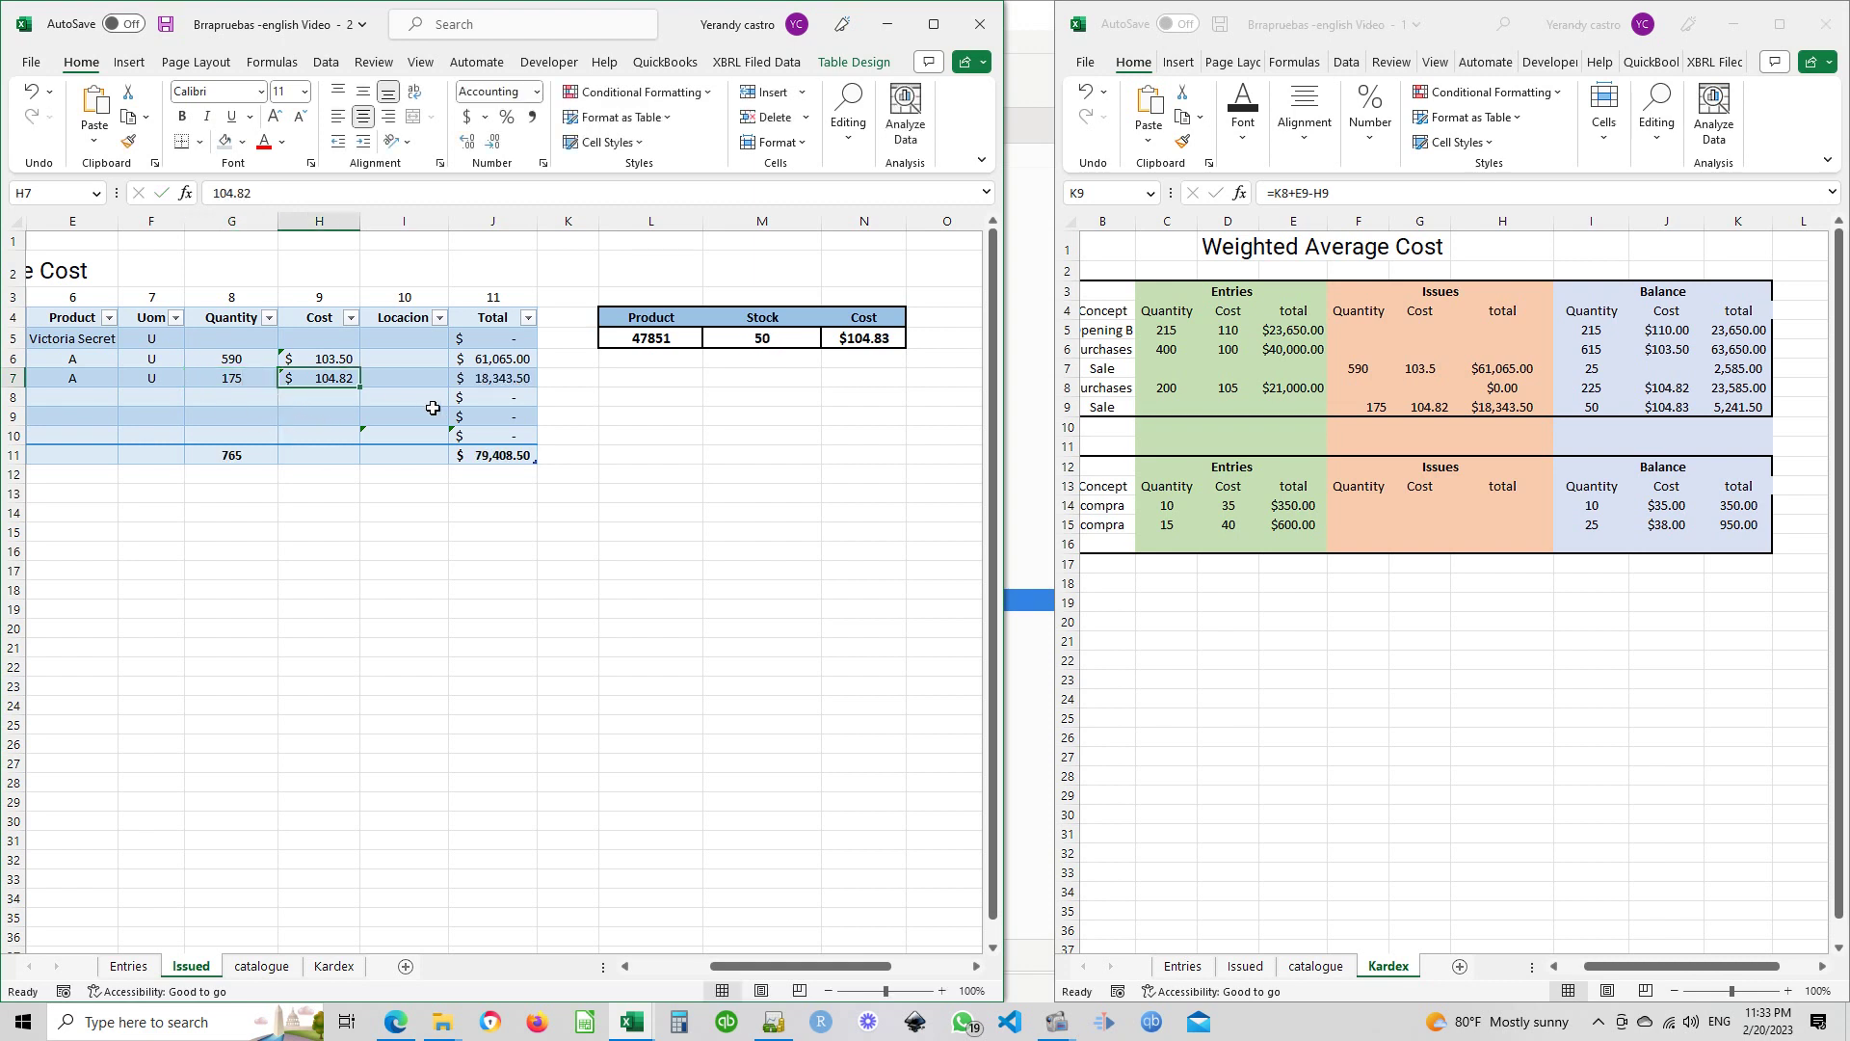
Compare product A's stock, cost and total in the catalogue with the Sale row's balance in the Kardex
left_click(261, 966)
left_click(398, 443)
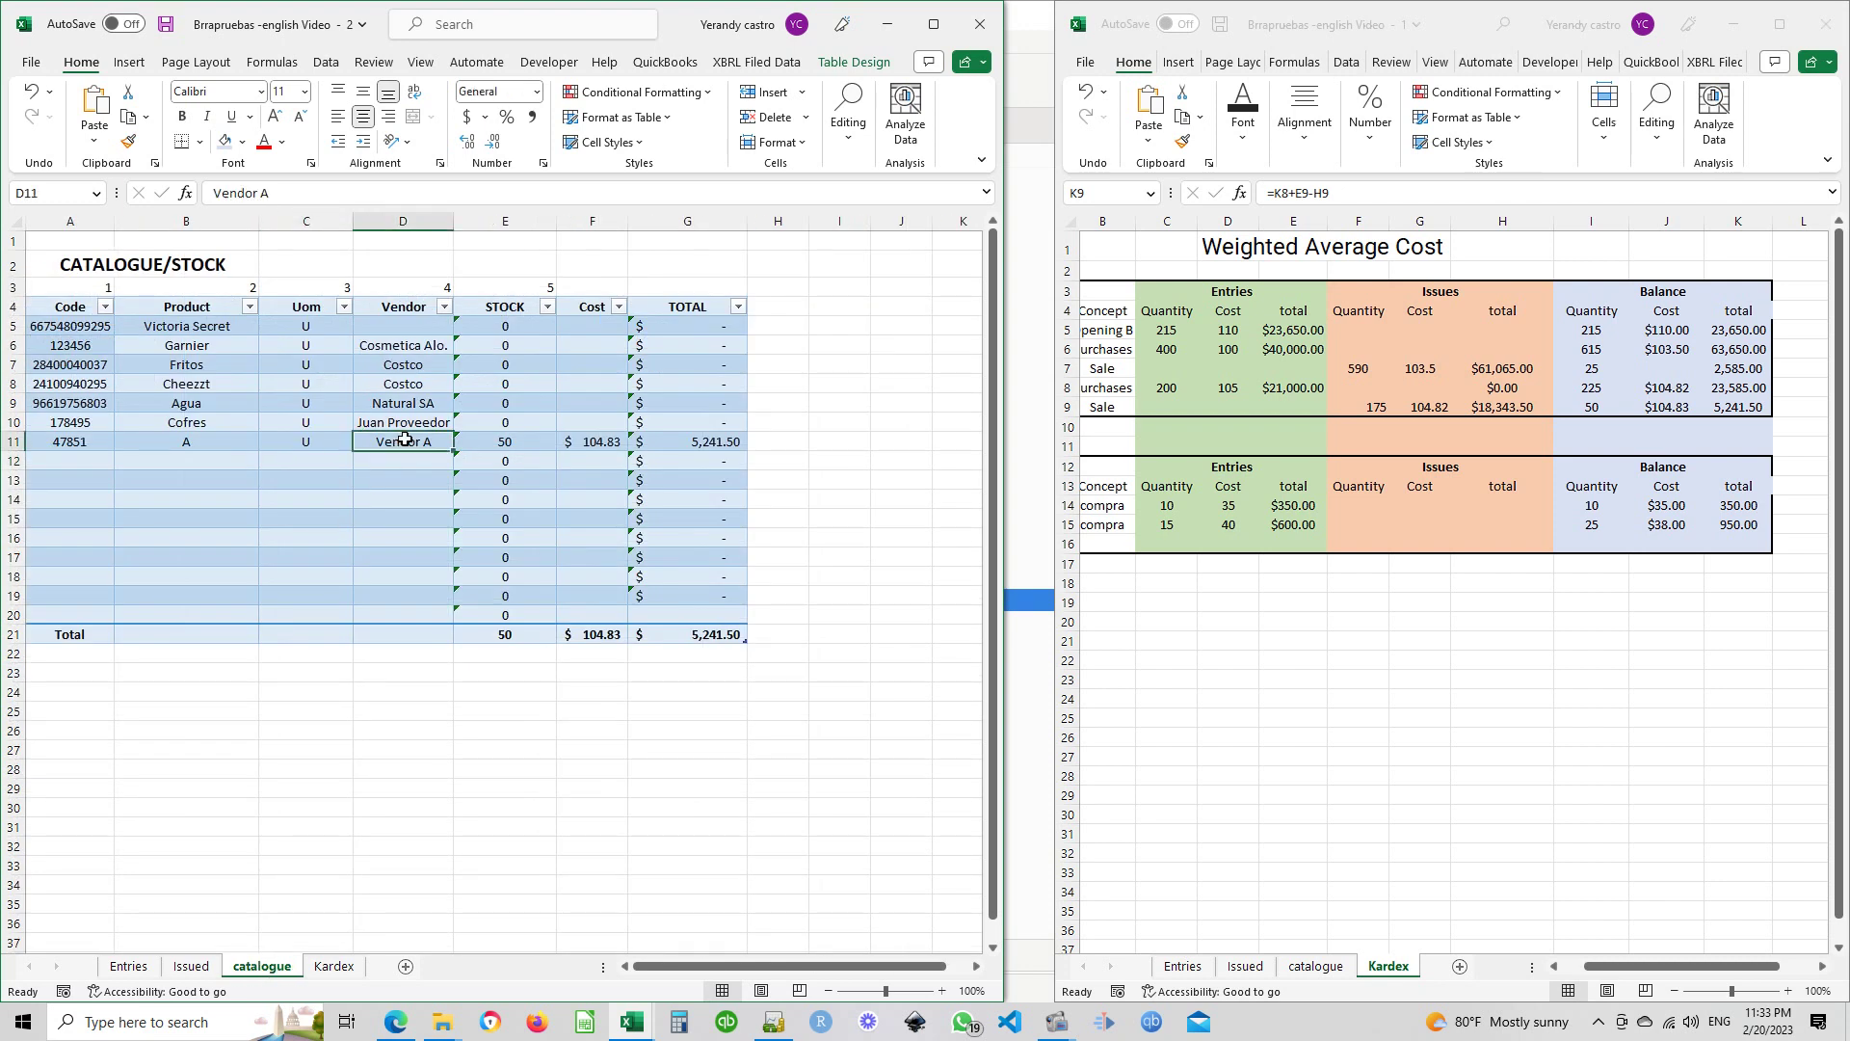
left_click(518, 445)
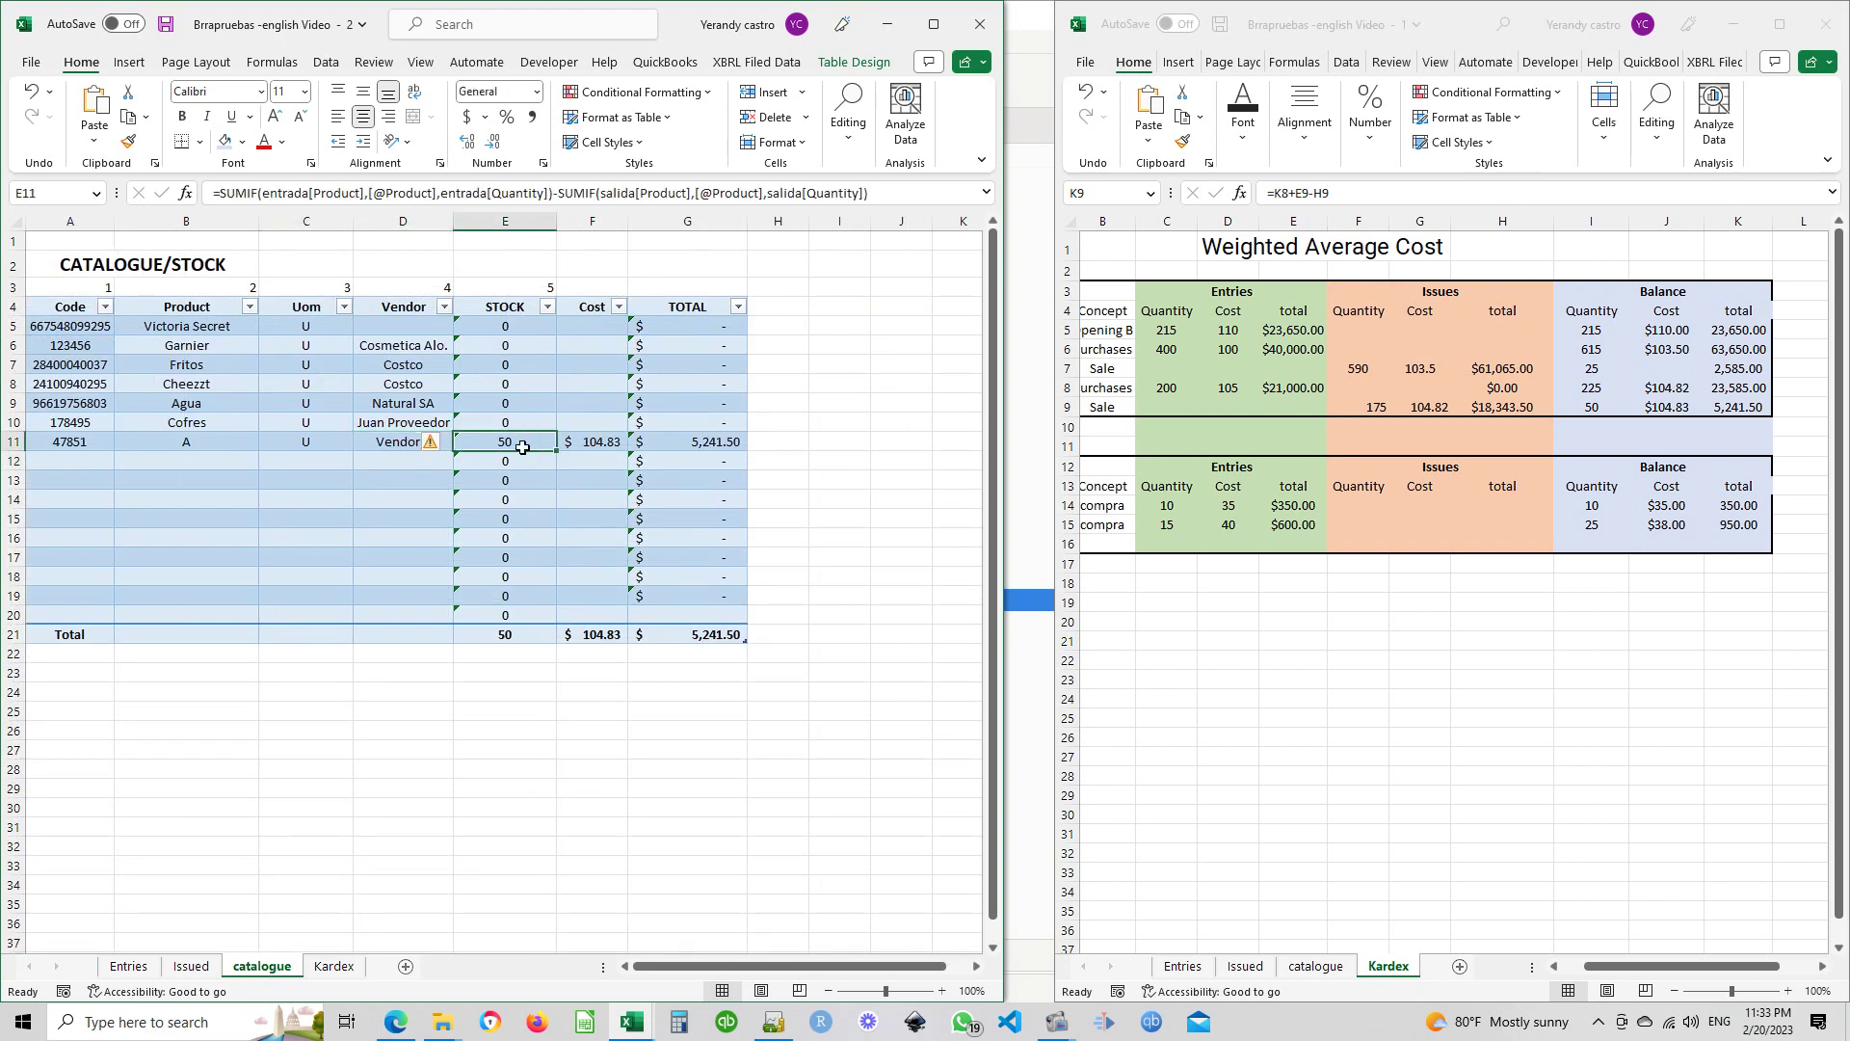
left_click(599, 438)
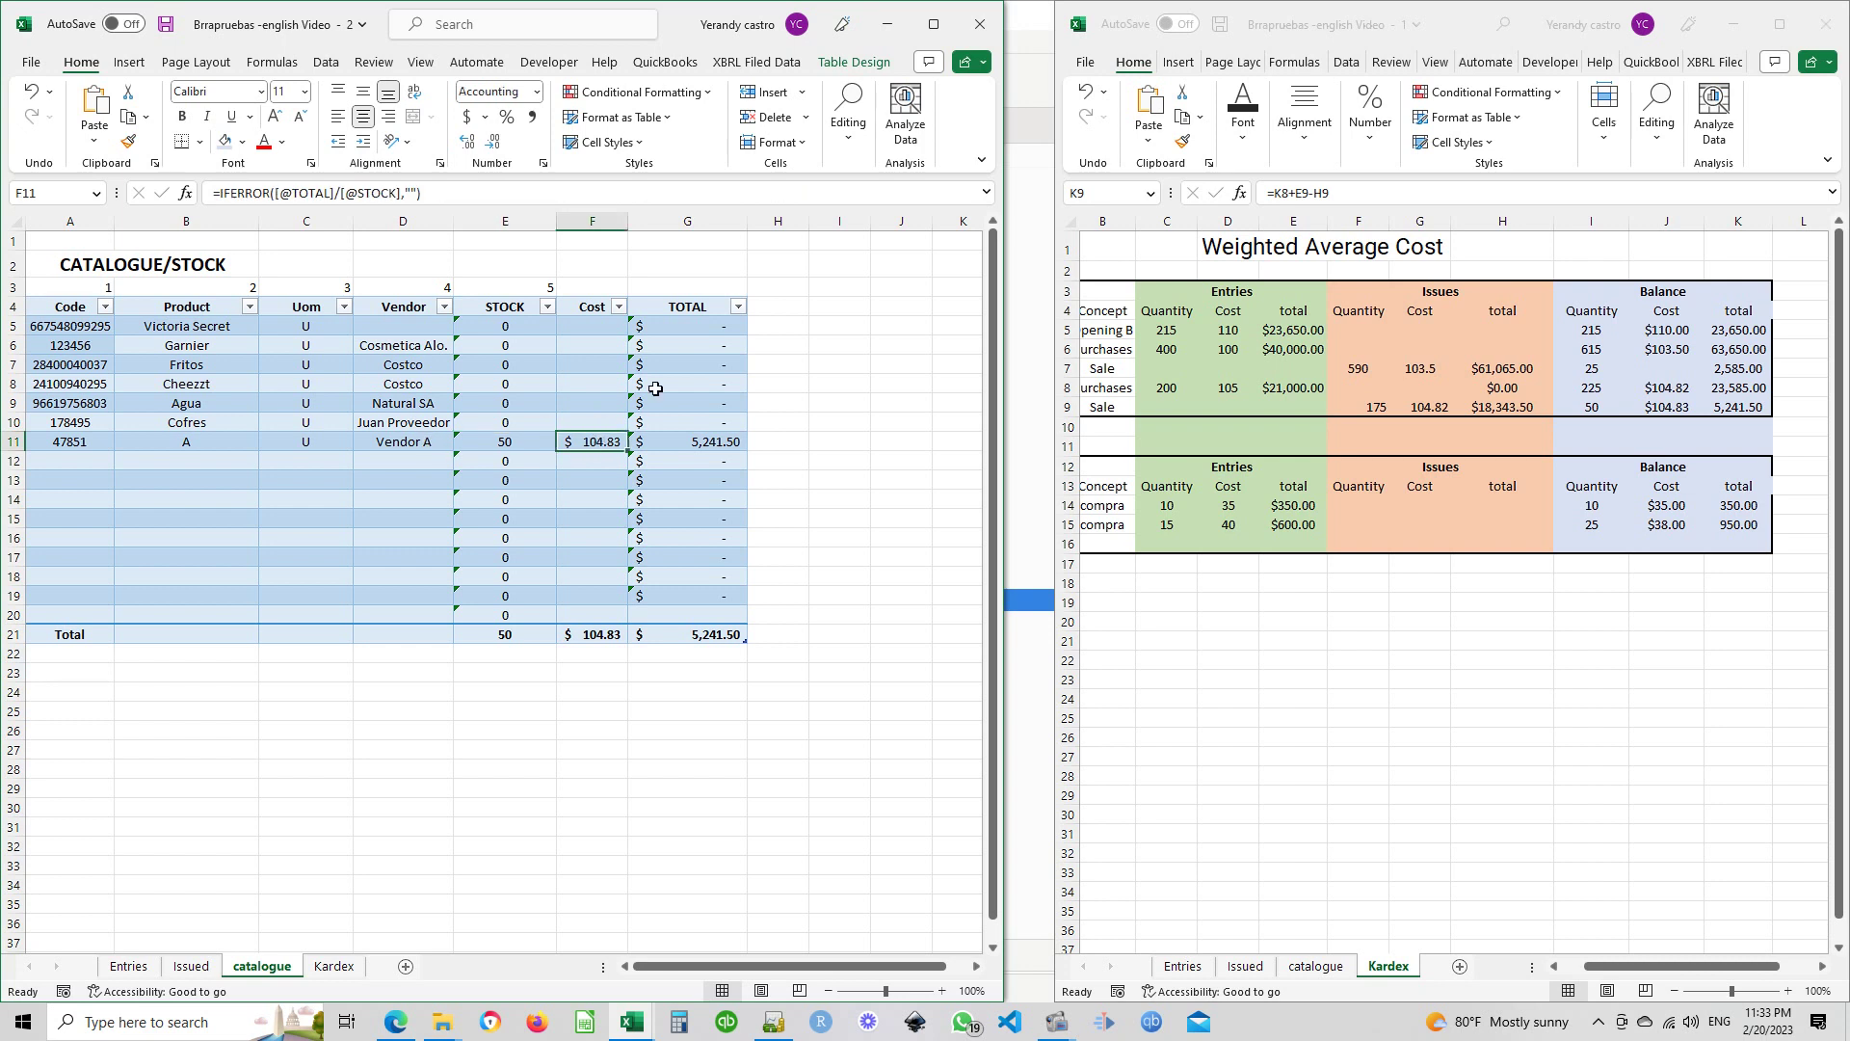
left_click(715, 445)
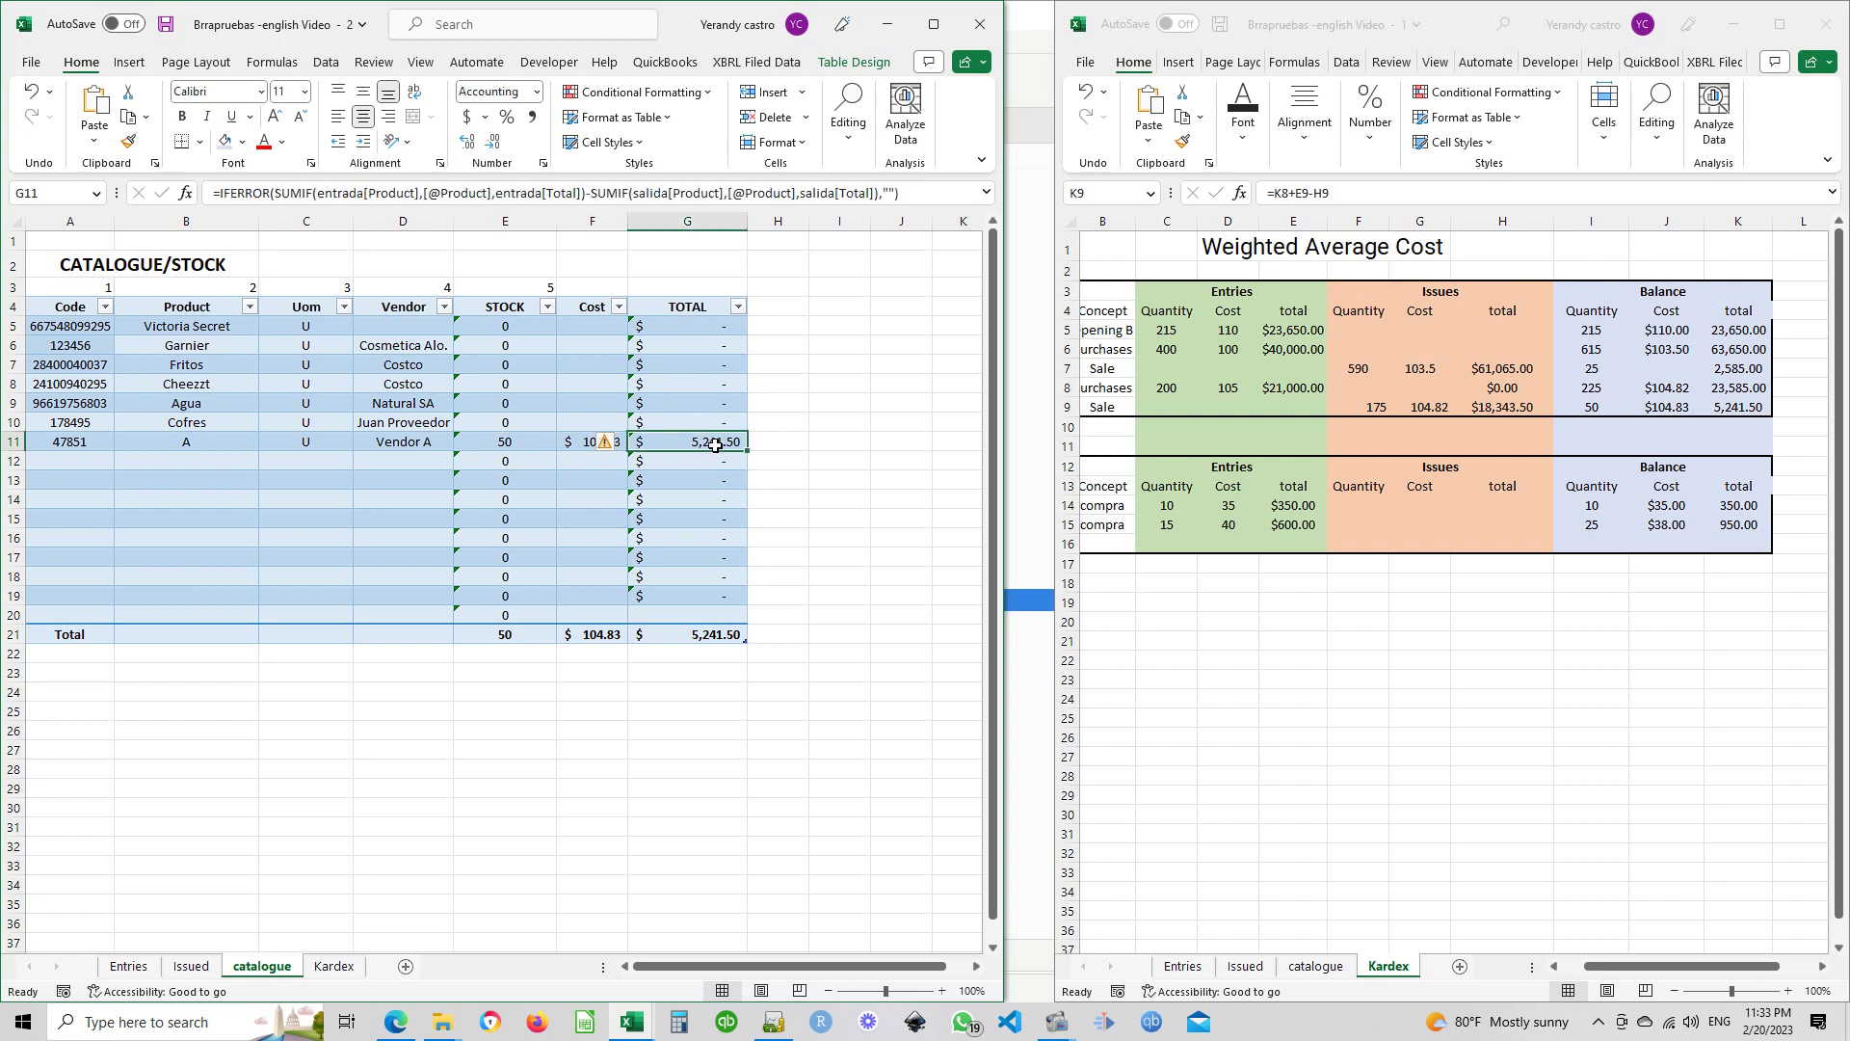
left_click(487, 449)
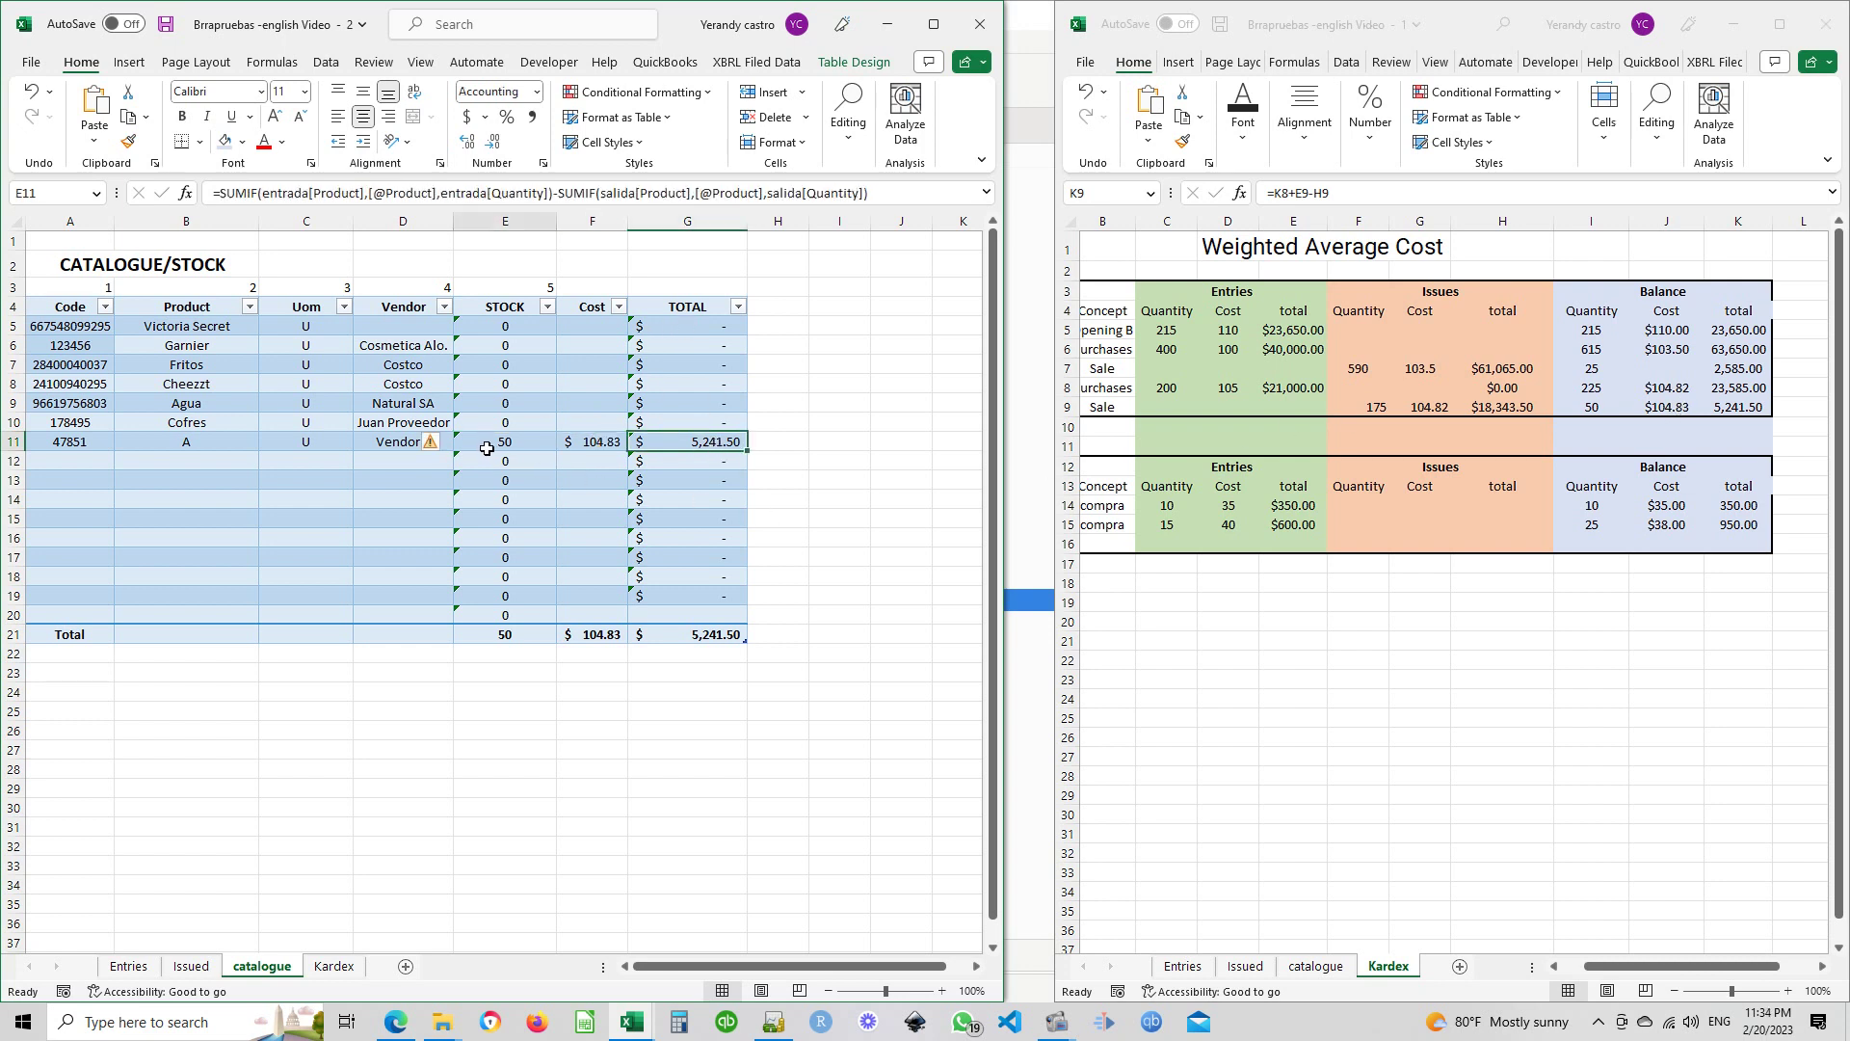
left_click_drag(486, 448, 670, 442)
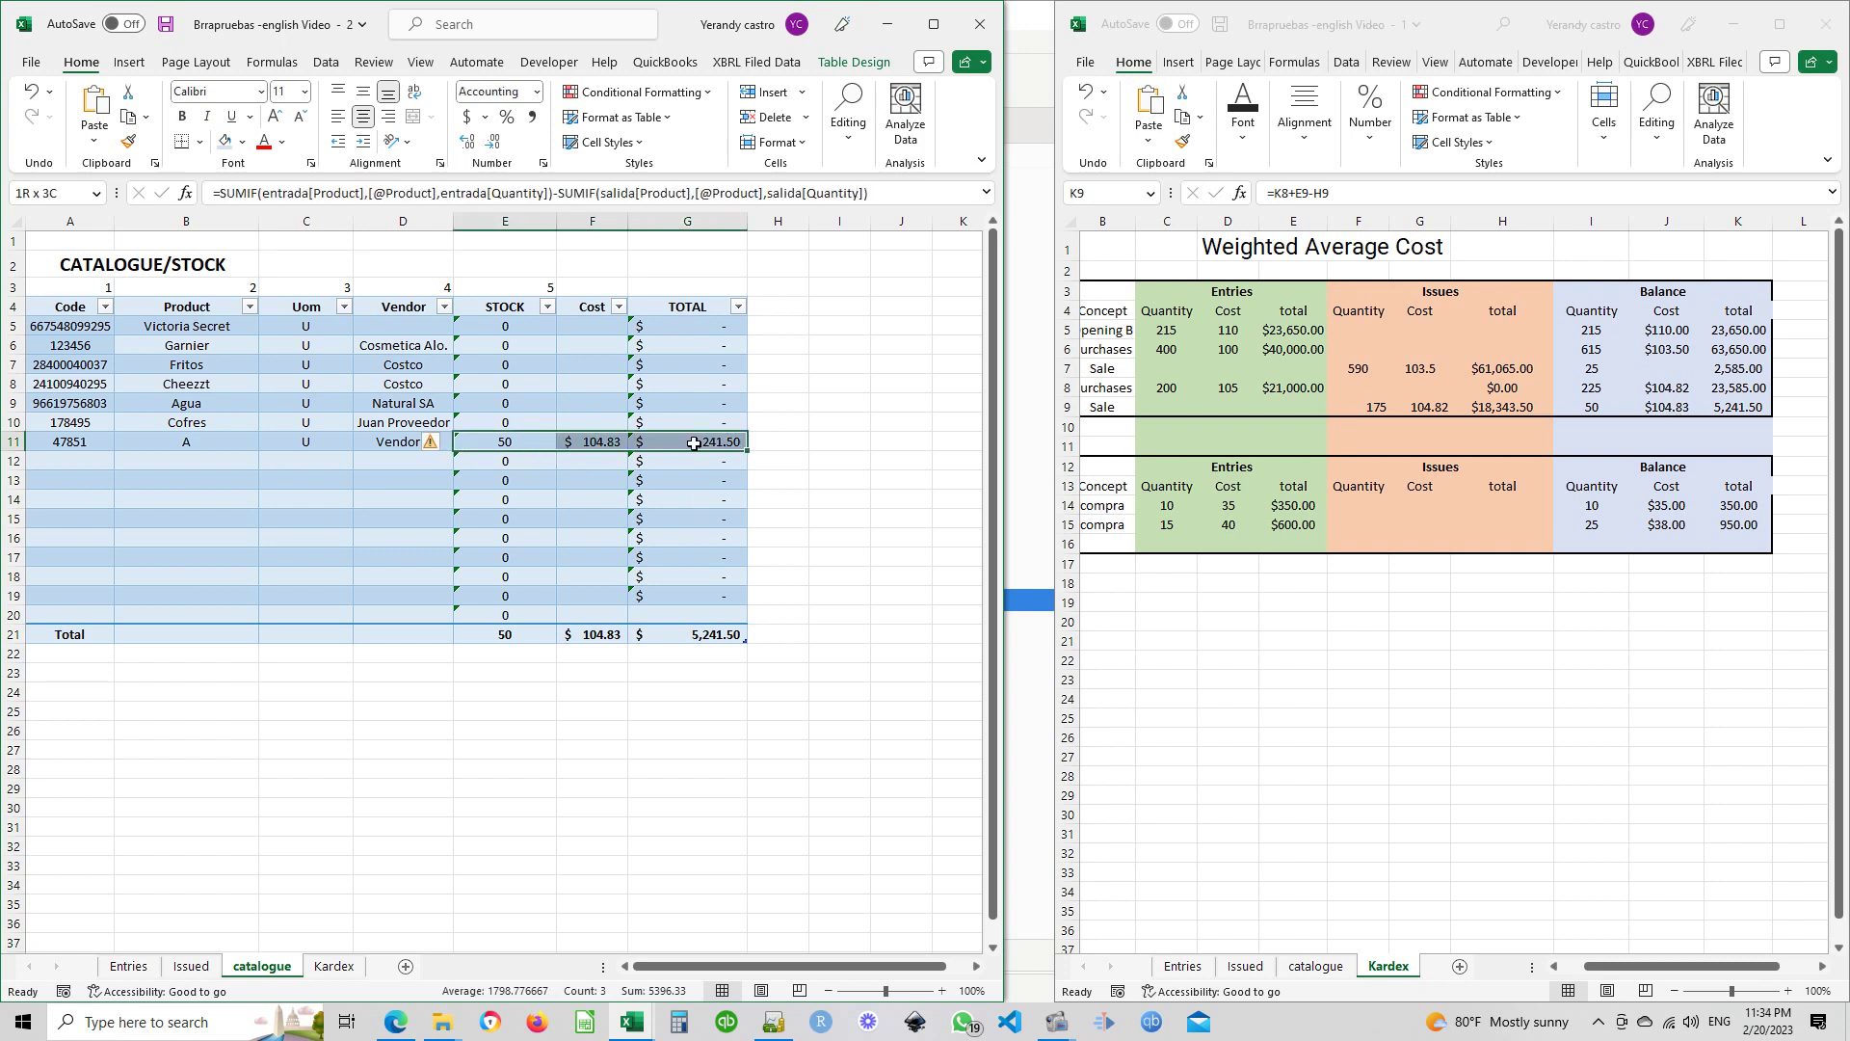
left_click(1558, 414)
left_click_drag(1605, 406, 1720, 407)
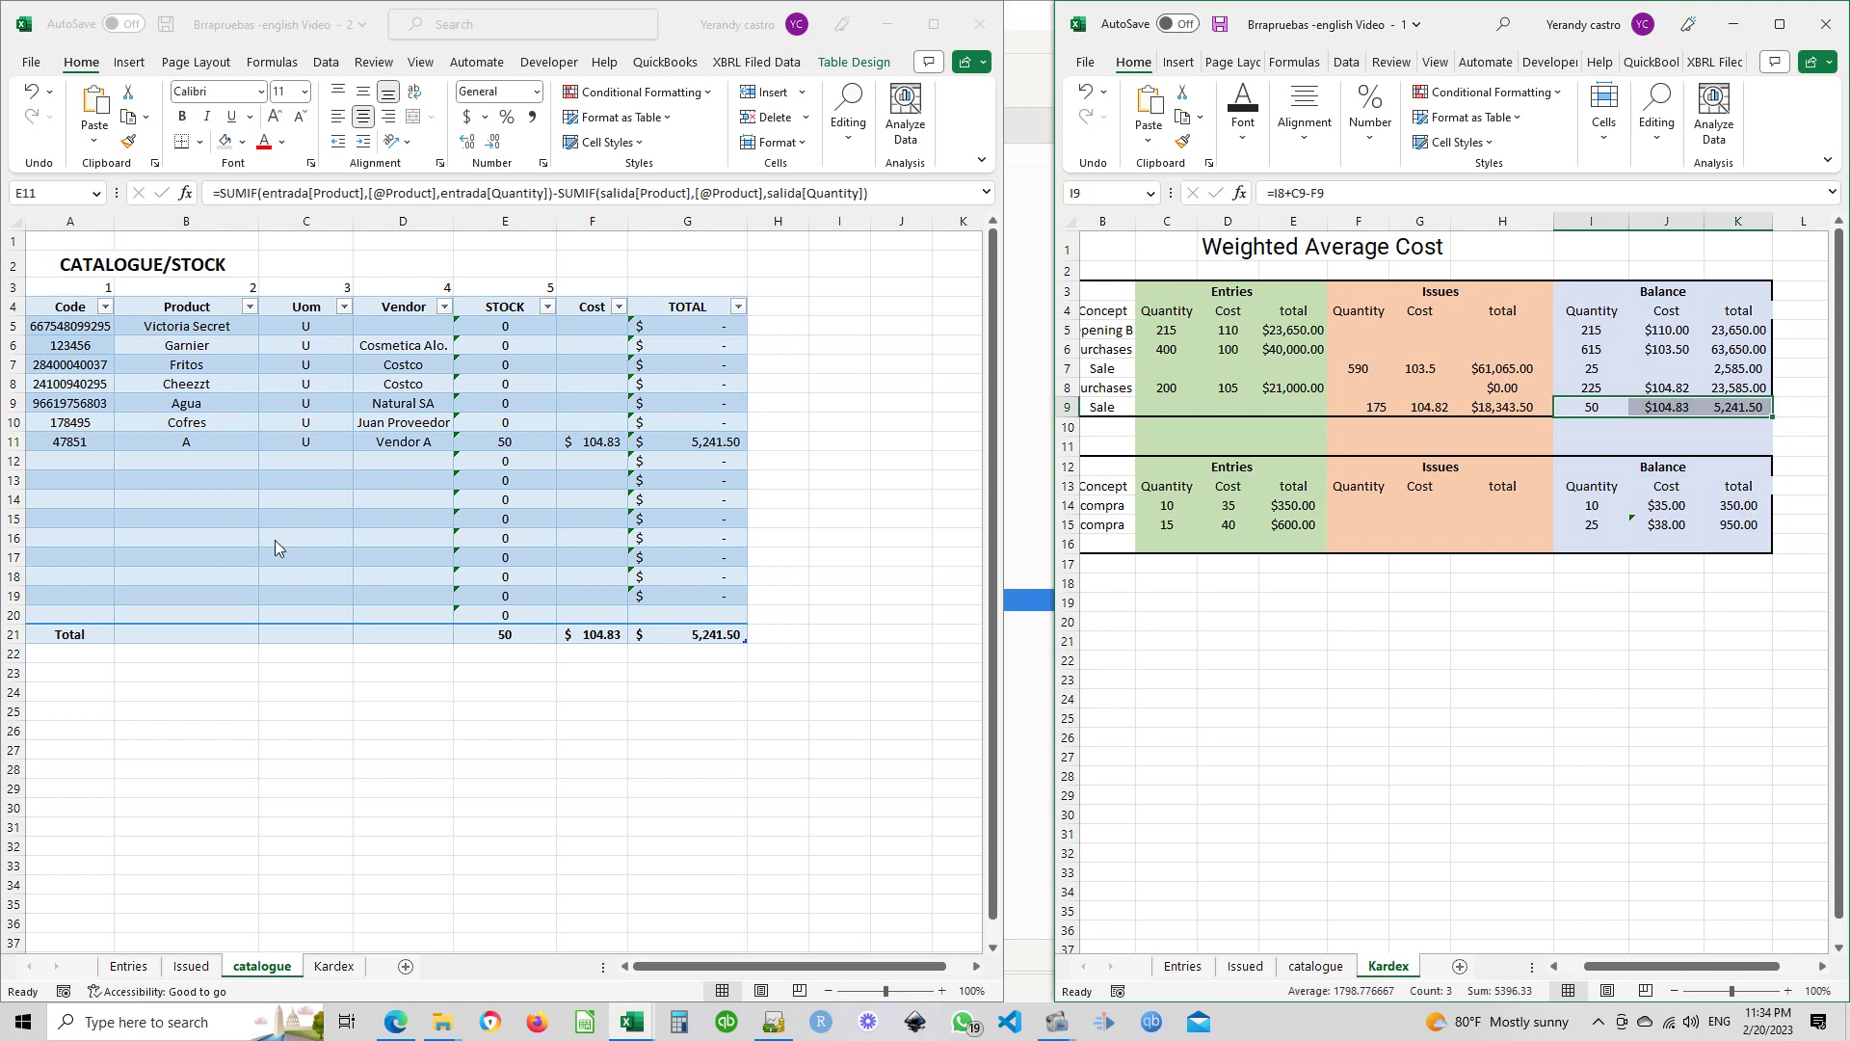
Switch to GnuCash and open the register of the Beginning Inventory account under Cost Of Goods Sold
left_click(399, 819)
left_click(472, 709)
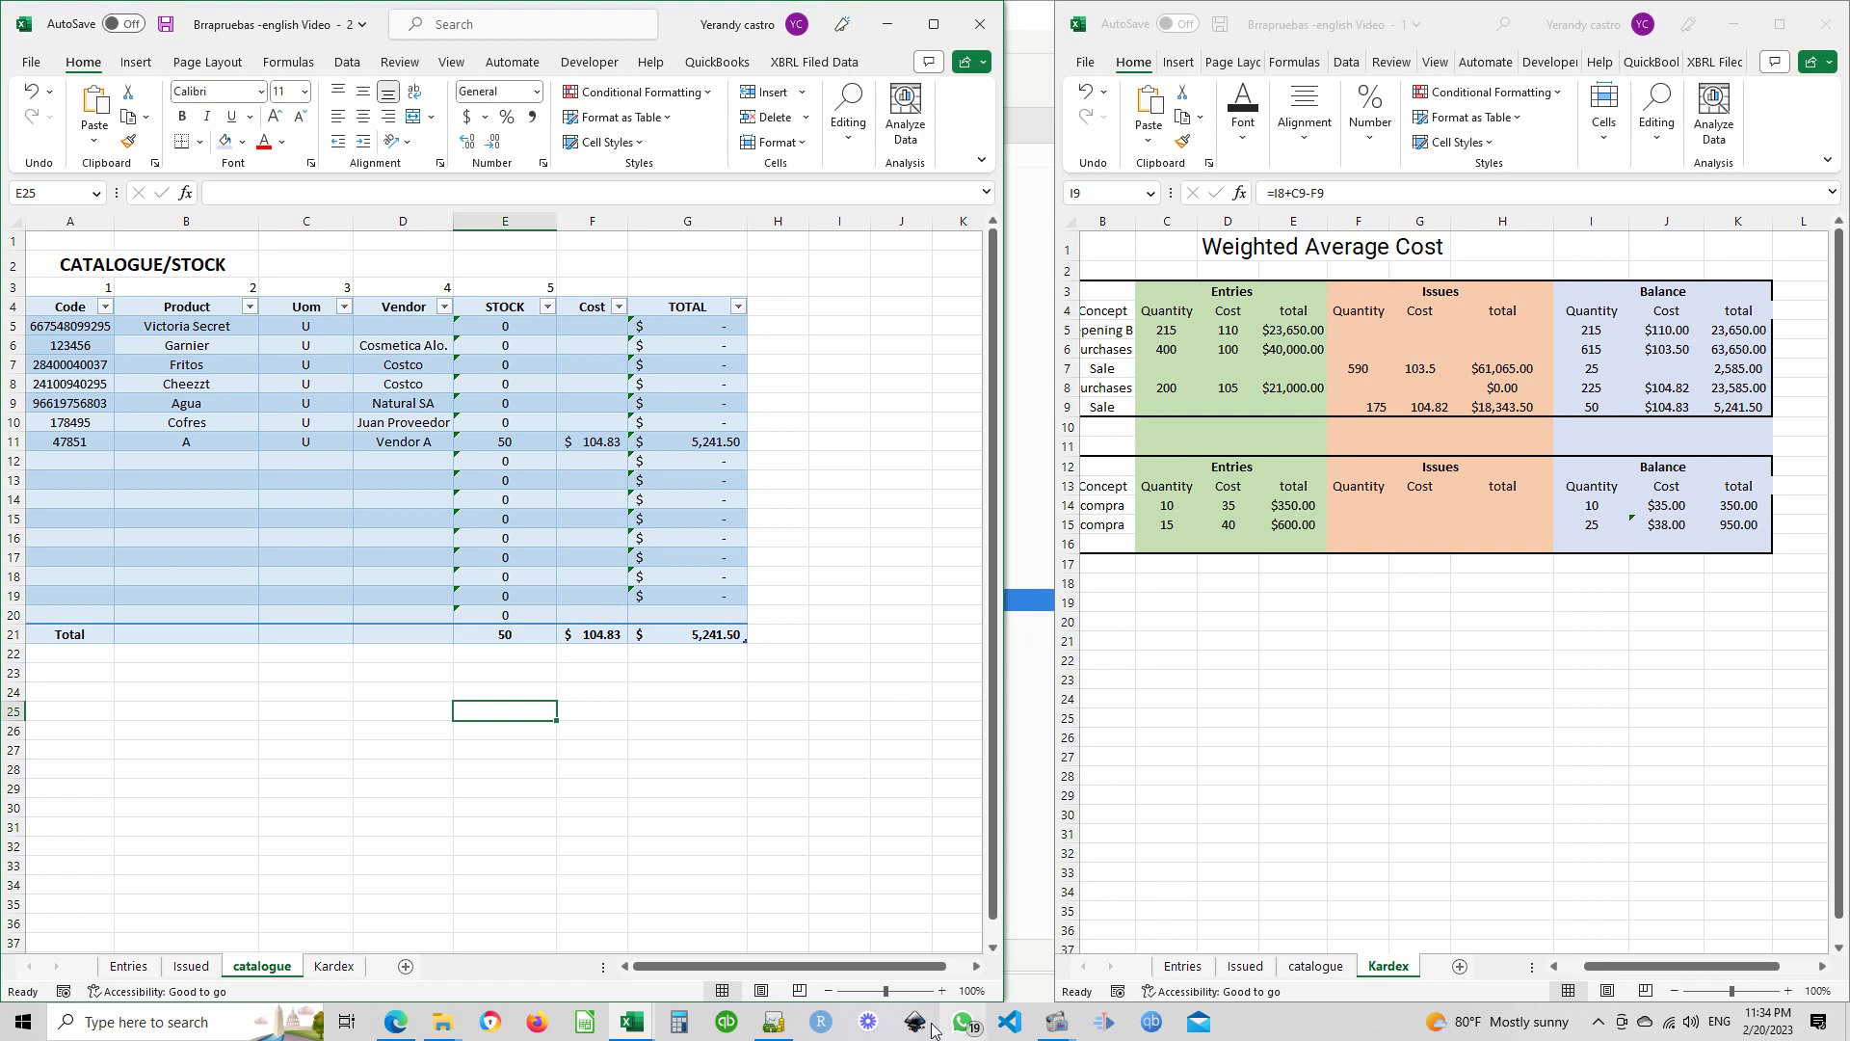
left_click(774, 1023)
left_click(701, 445)
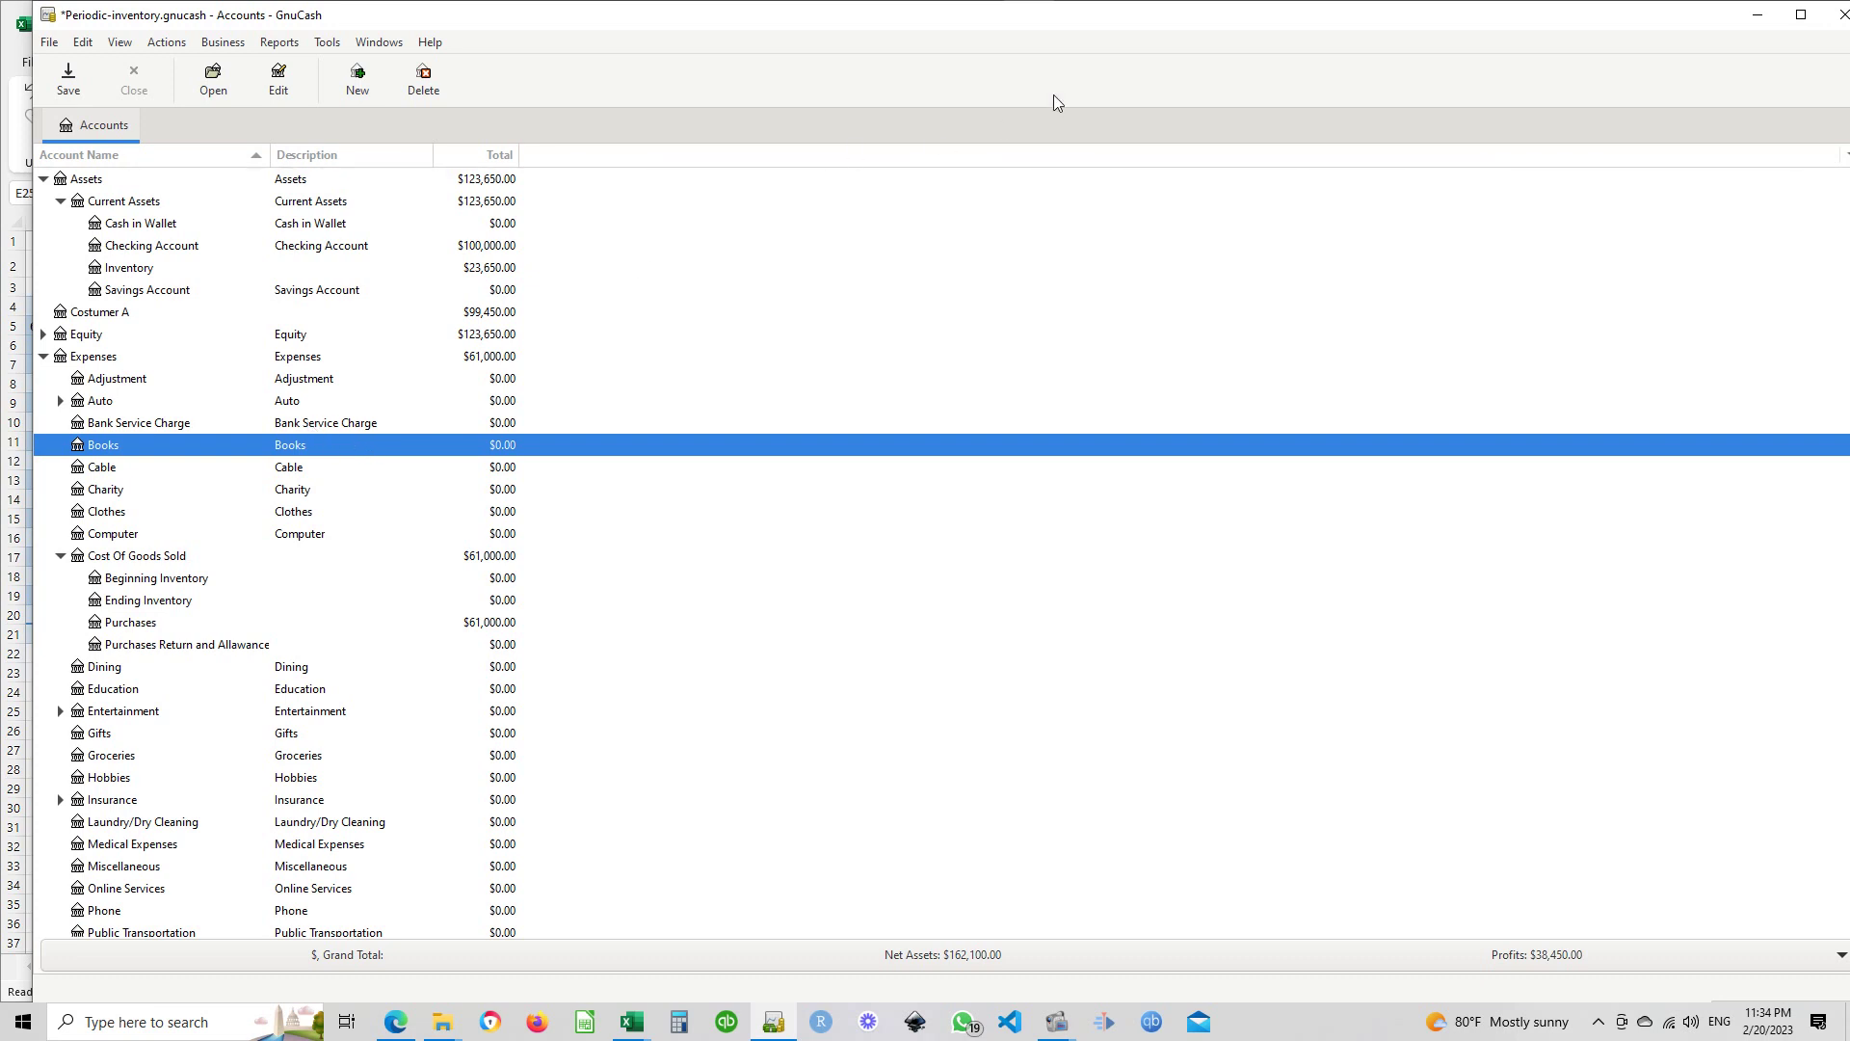
left_click_drag(1085, 19, 1055, 21)
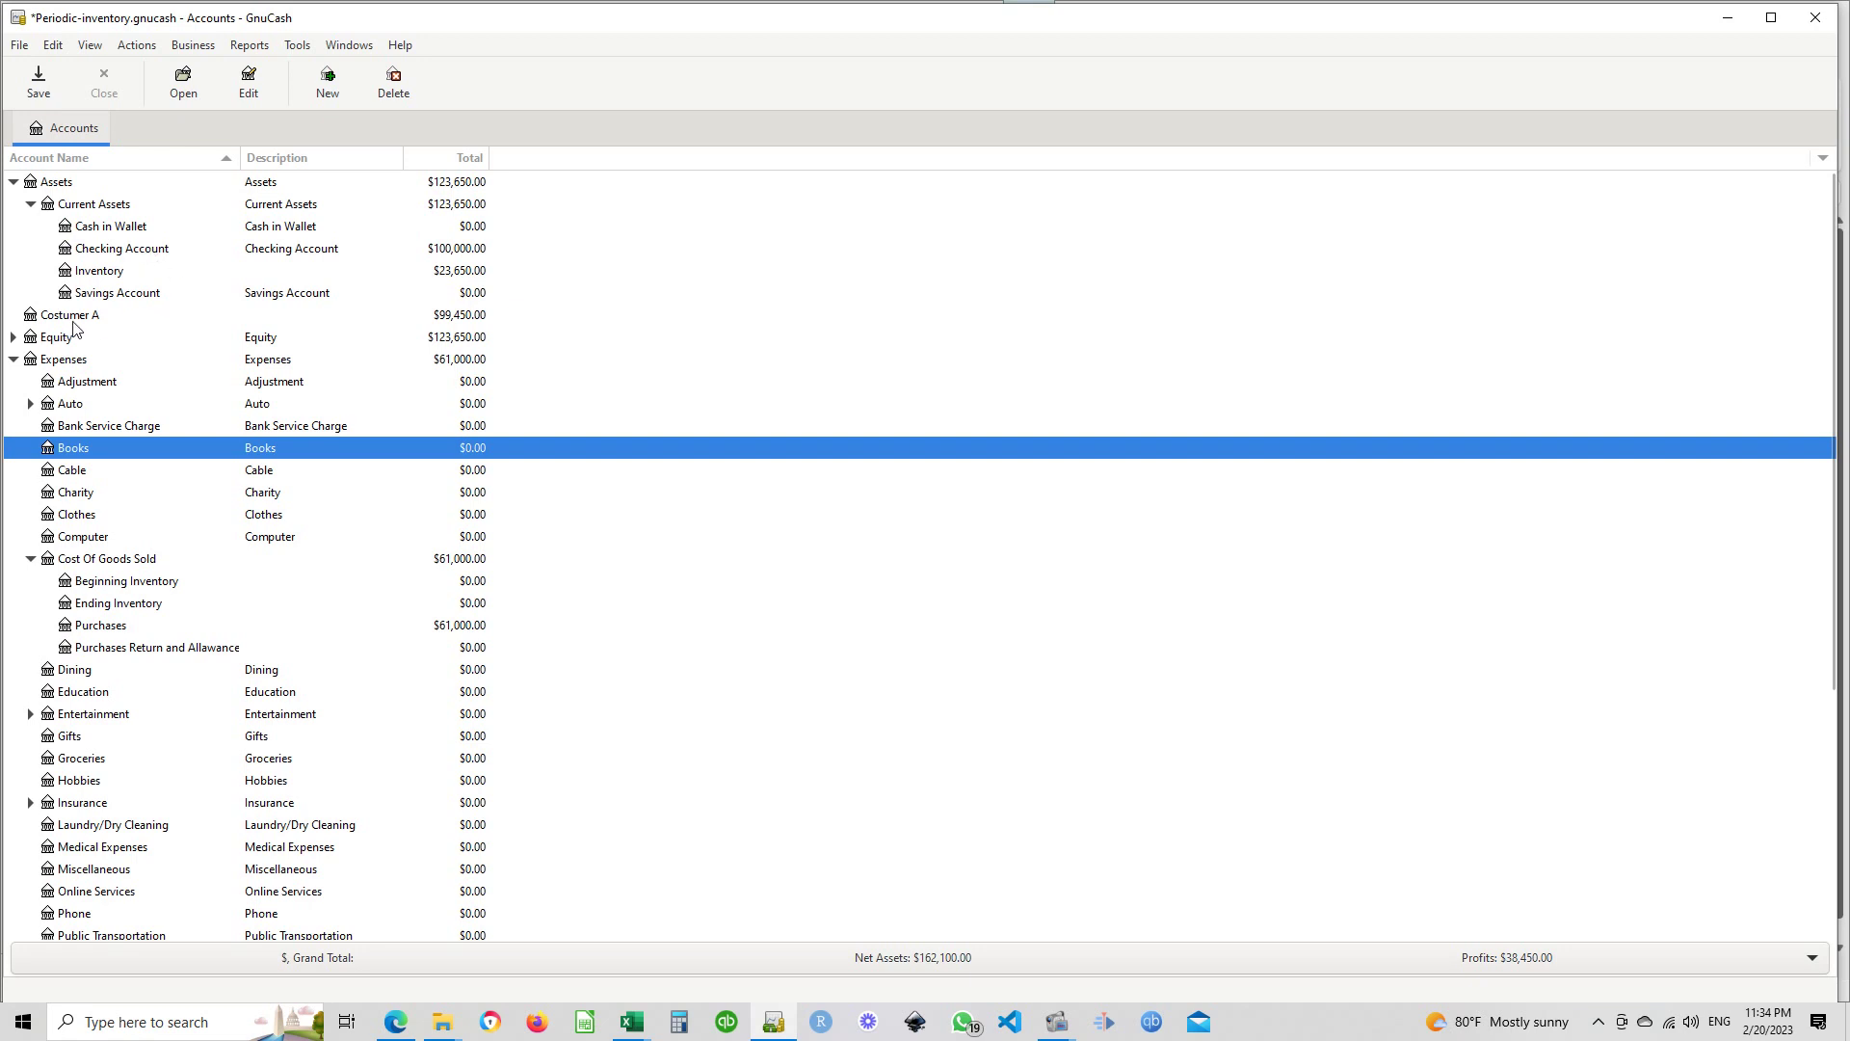
left_click(109, 278)
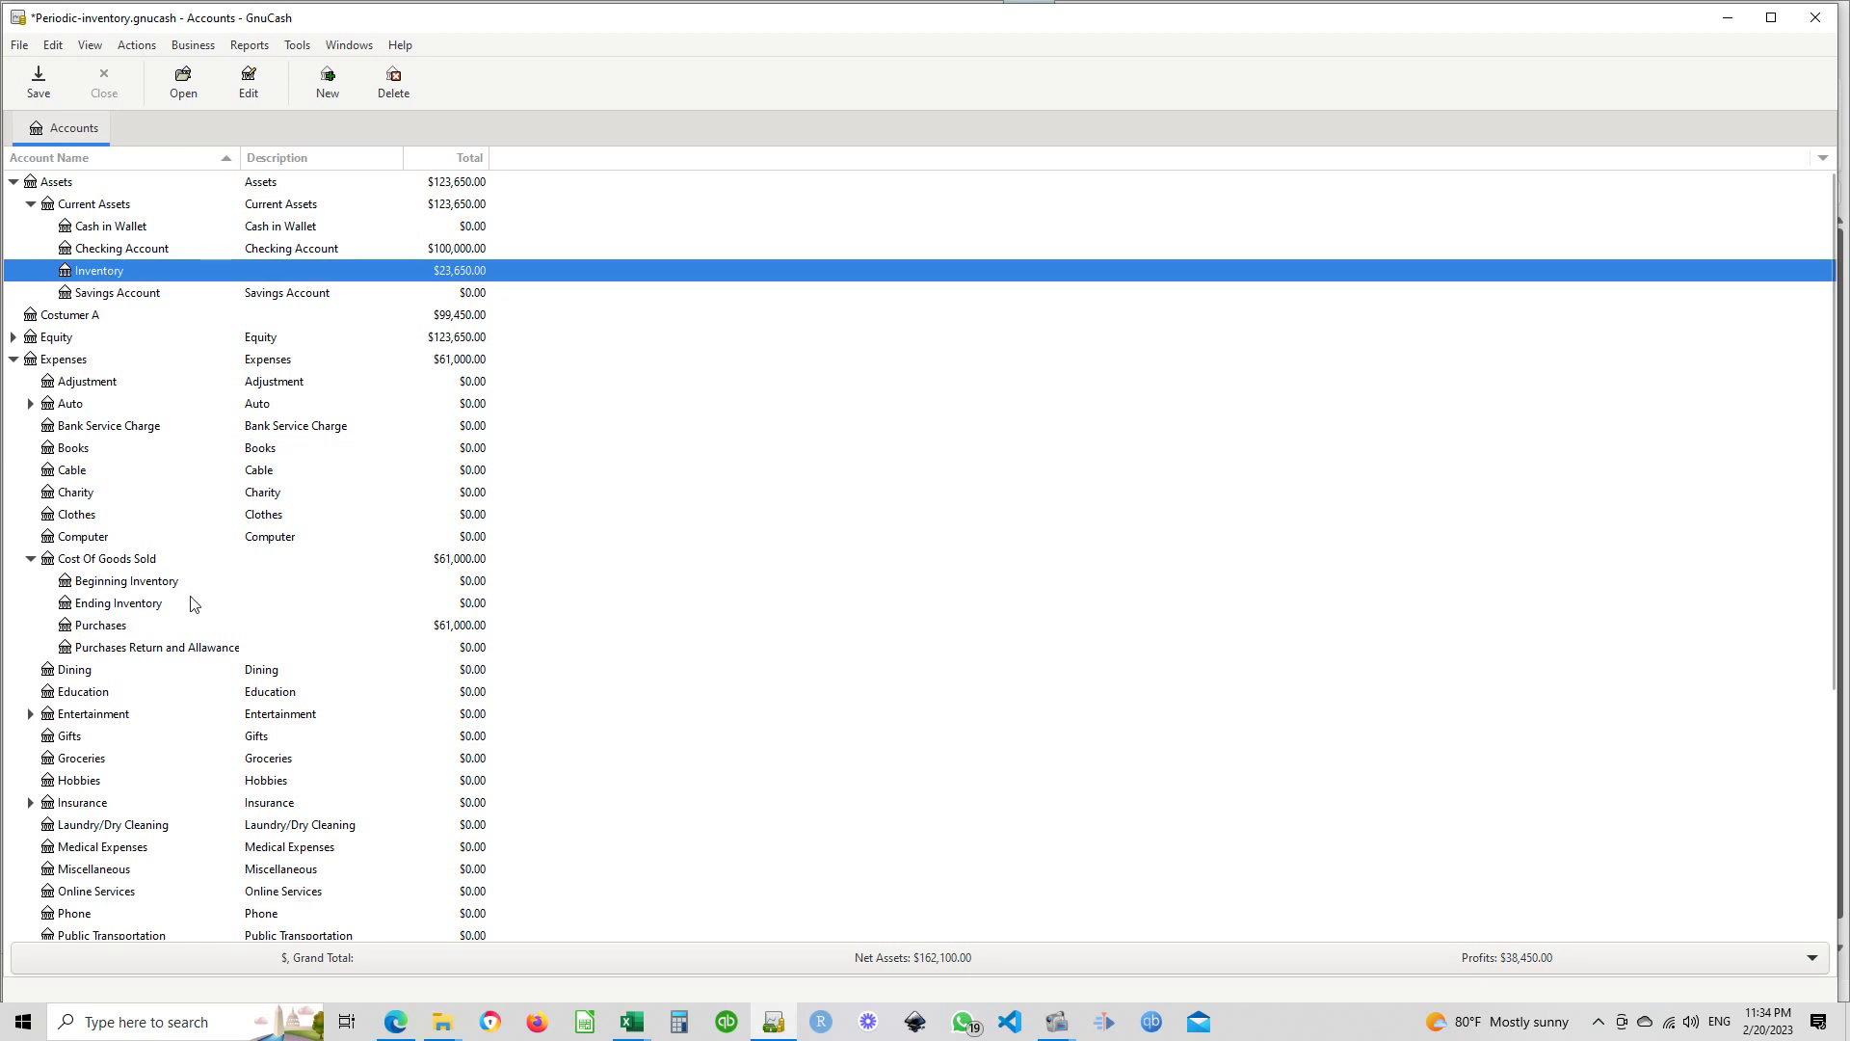
left_click(149, 584)
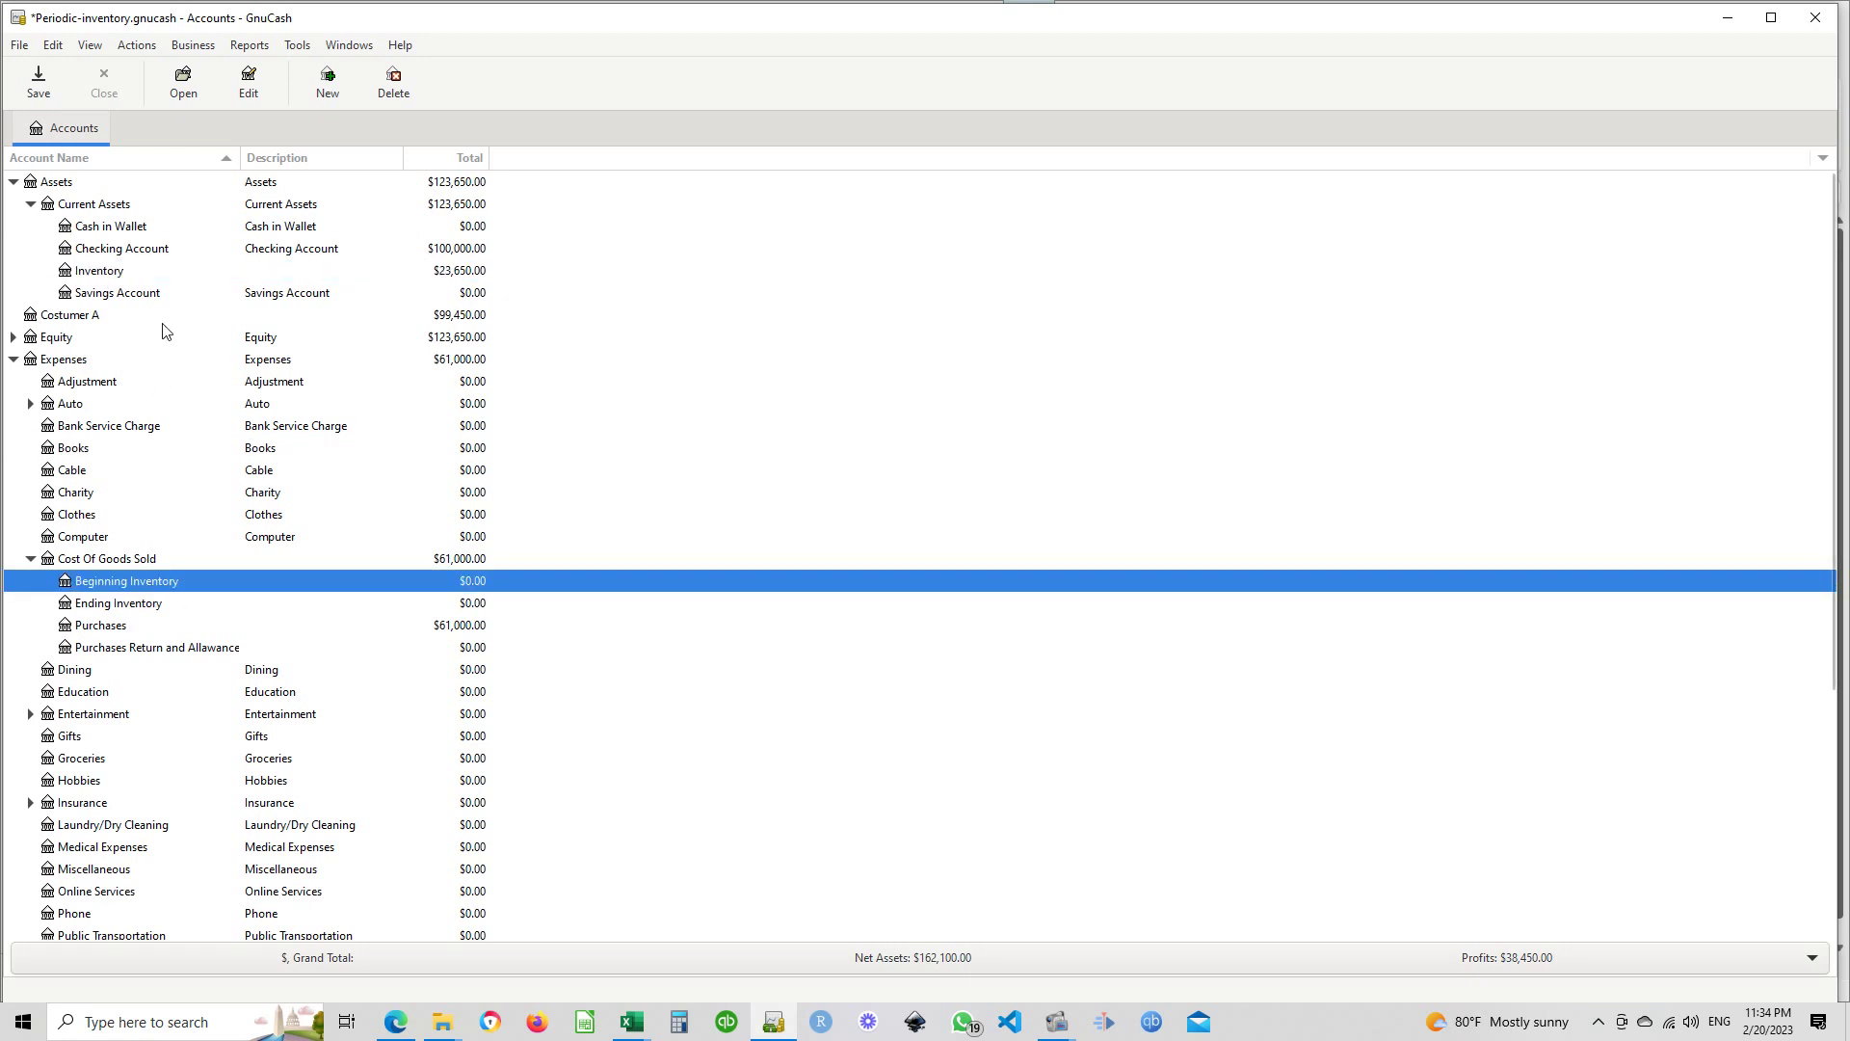
double_click(154, 588)
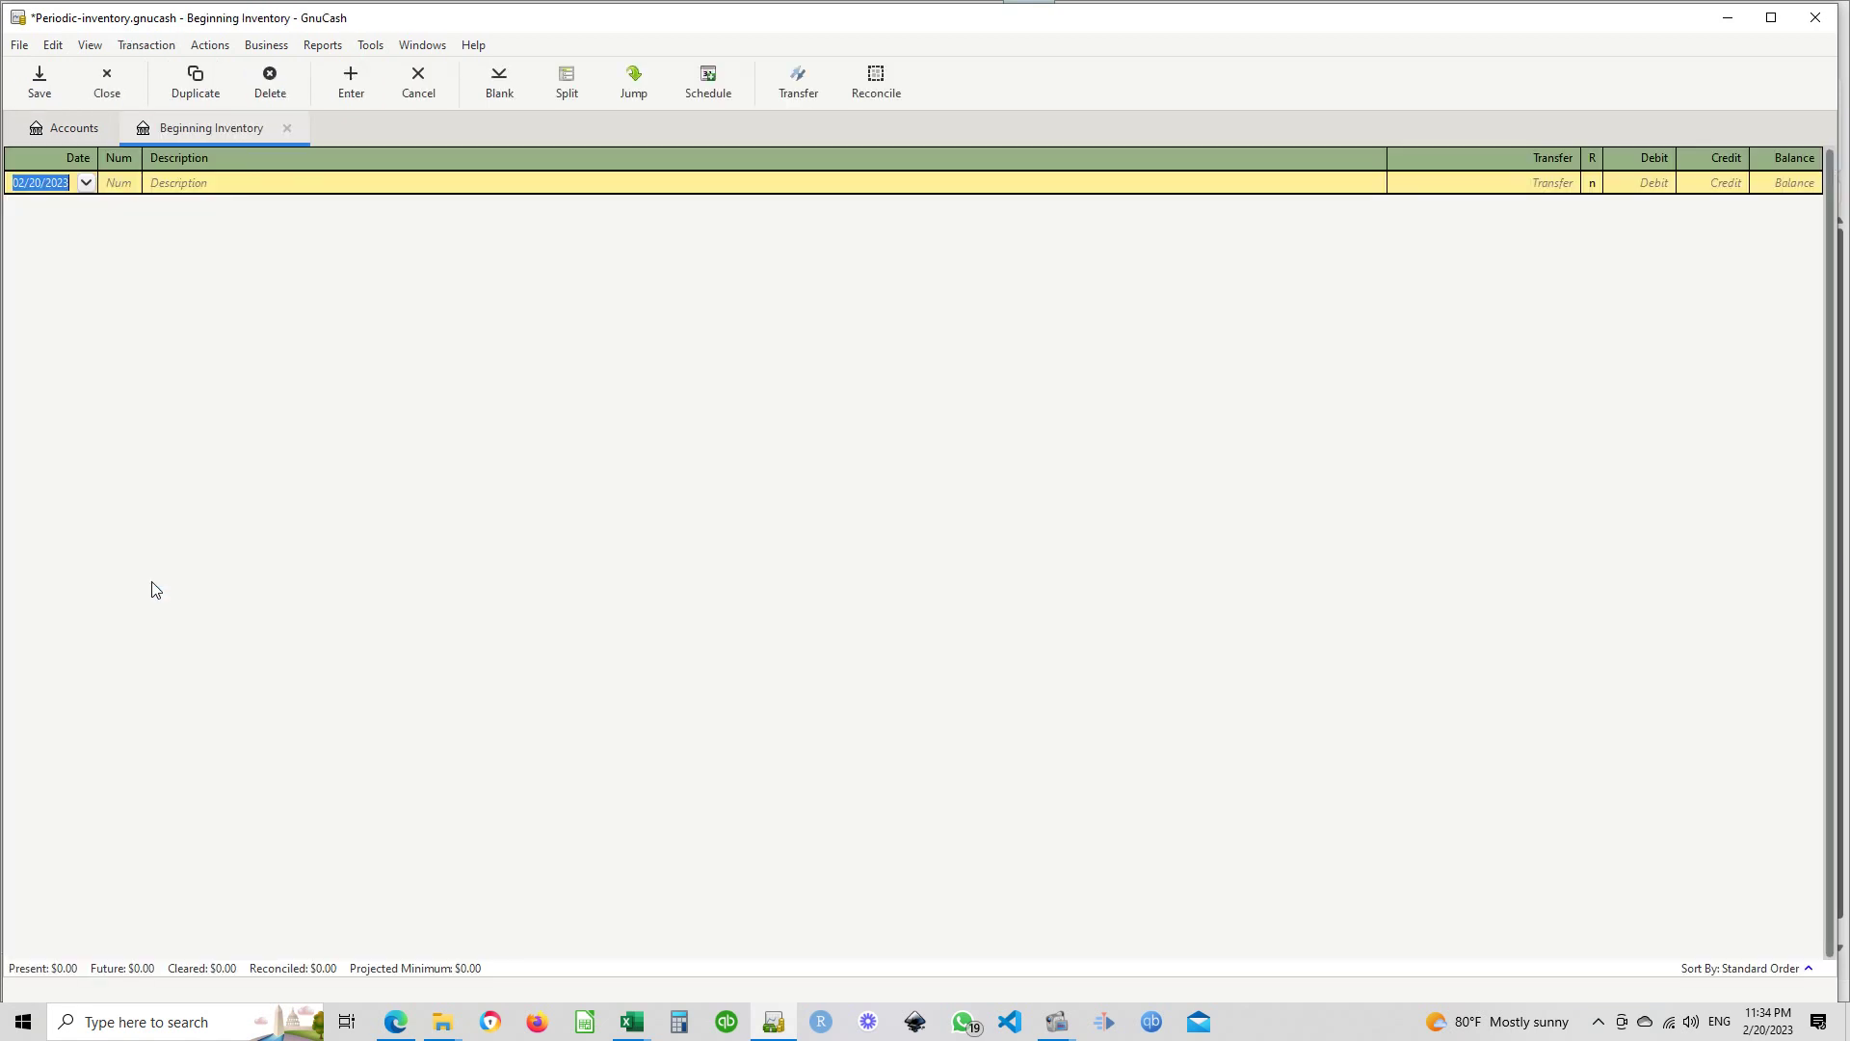
Start a Beginning Inventory entry dated 03/30/2022 with the description Adjust and display its transfer account choices
left_click(72, 186)
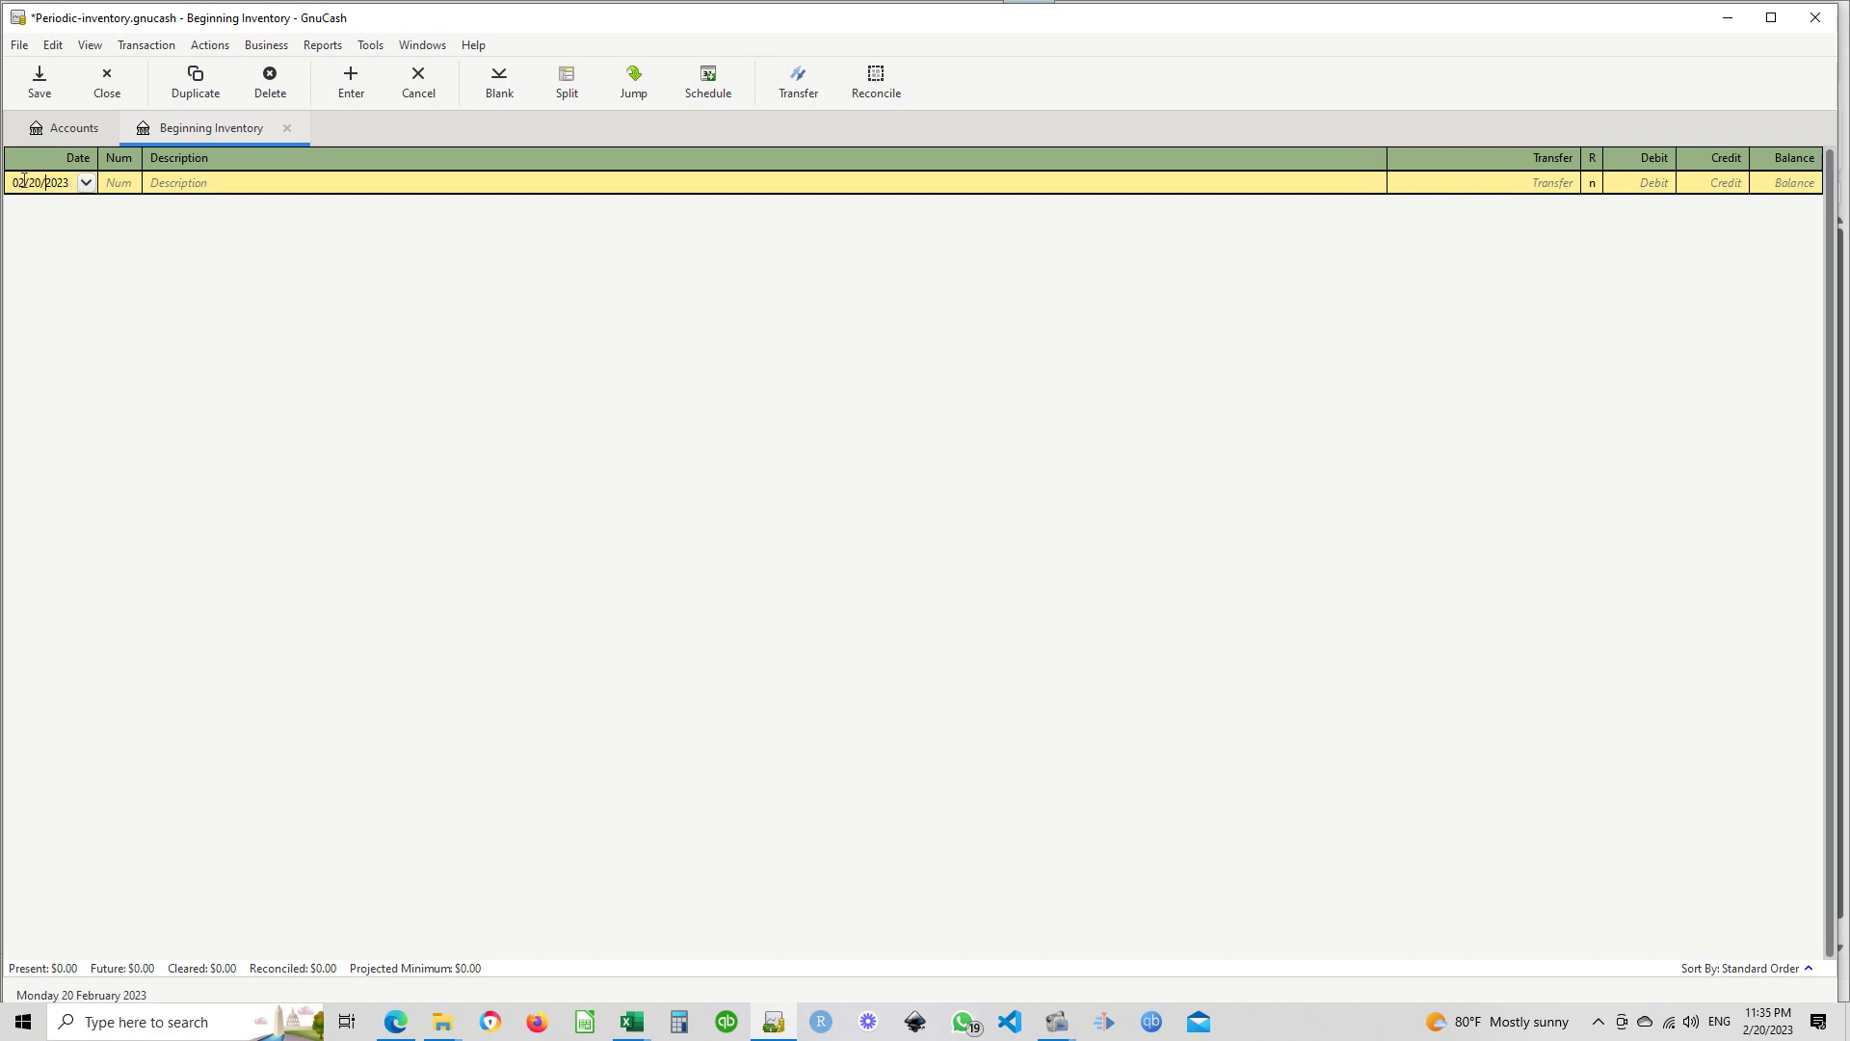
left_click_drag(12, 182, 87, 189)
left_click_drag(69, 183, 21, 183)
type("03/30/2022")
key("Tab")
left_click(201, 189)
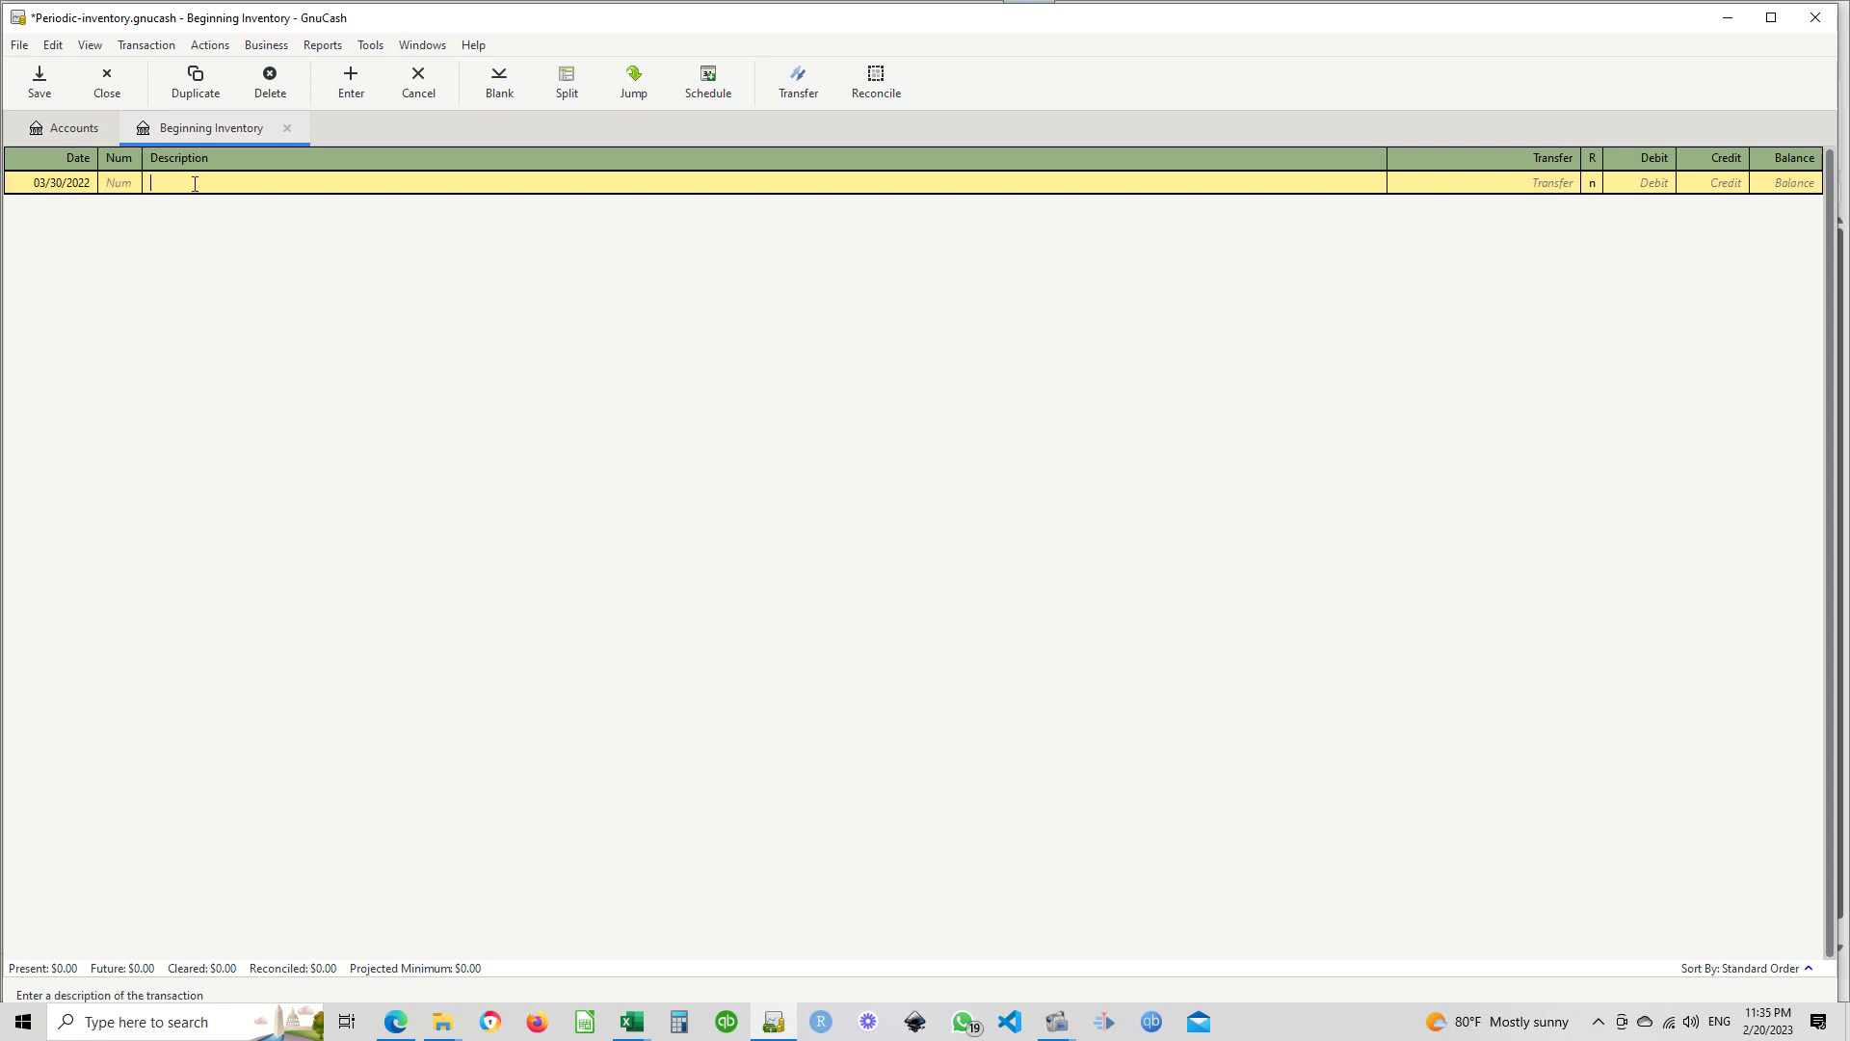
type("Adjust")
key("Tab")
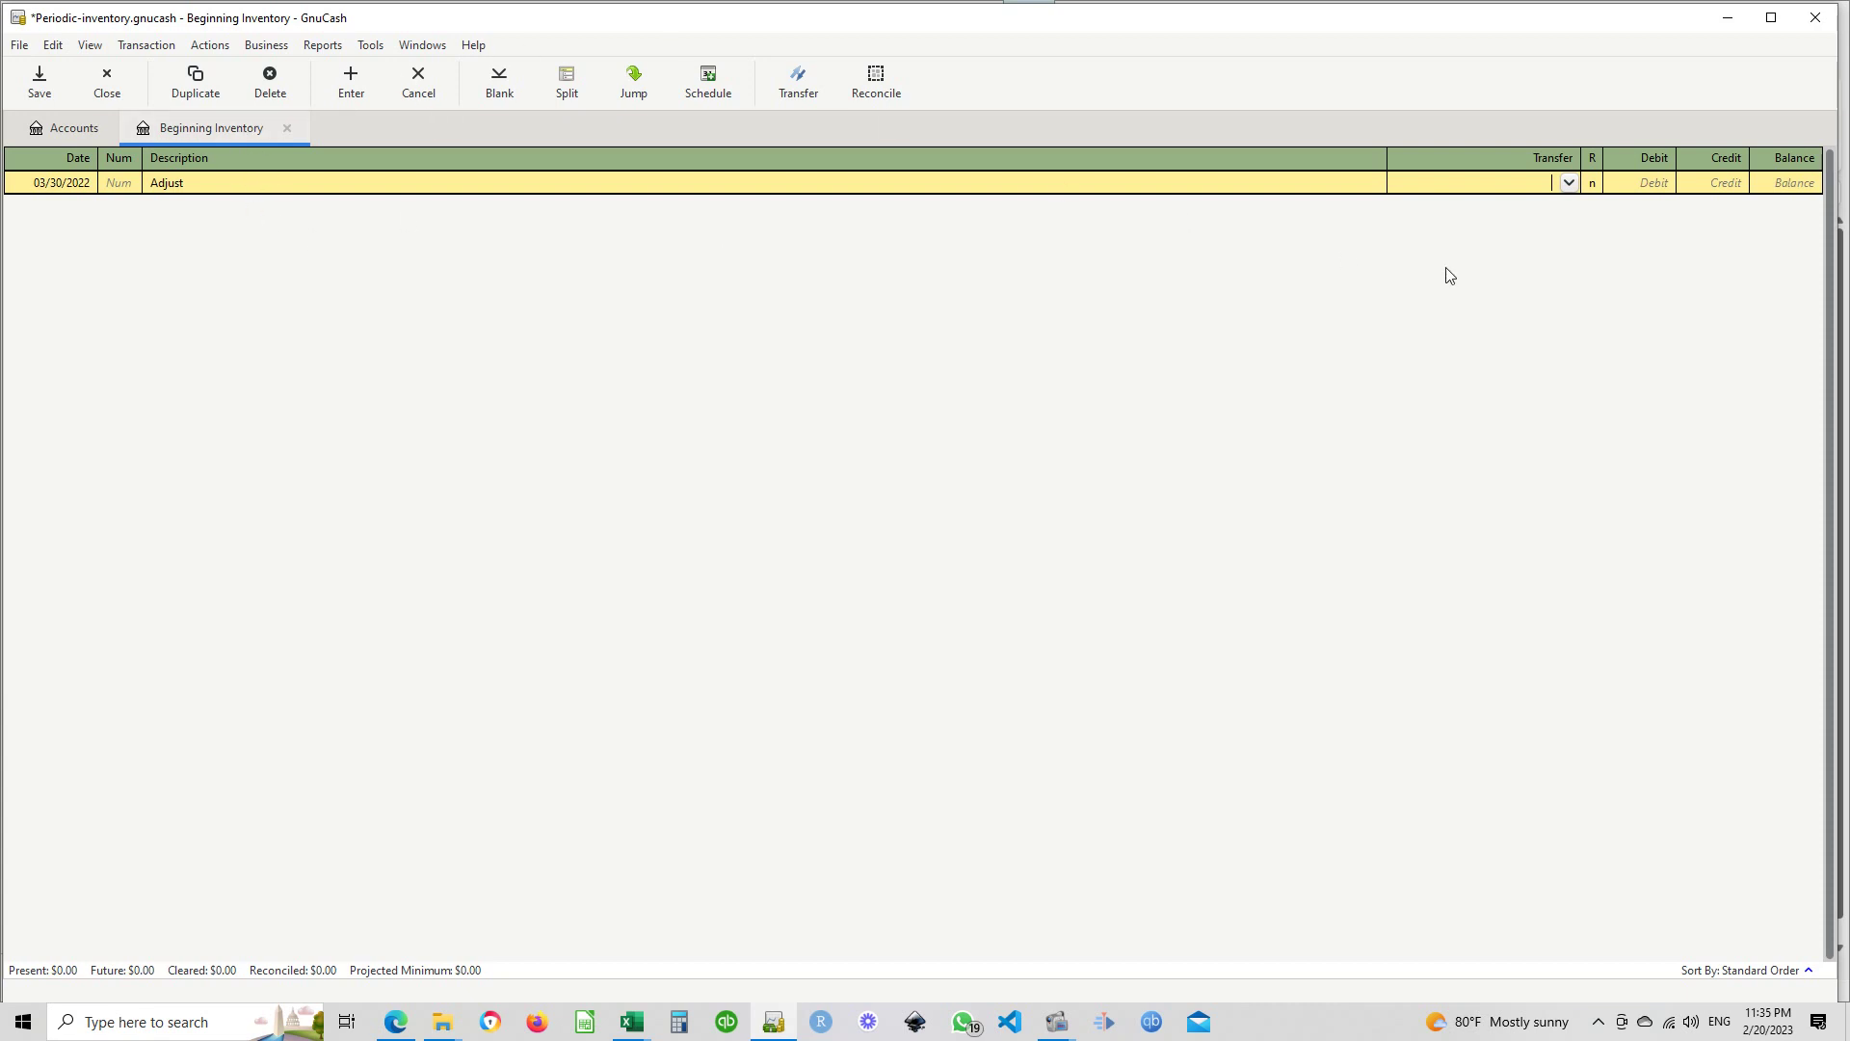
left_click(1569, 184)
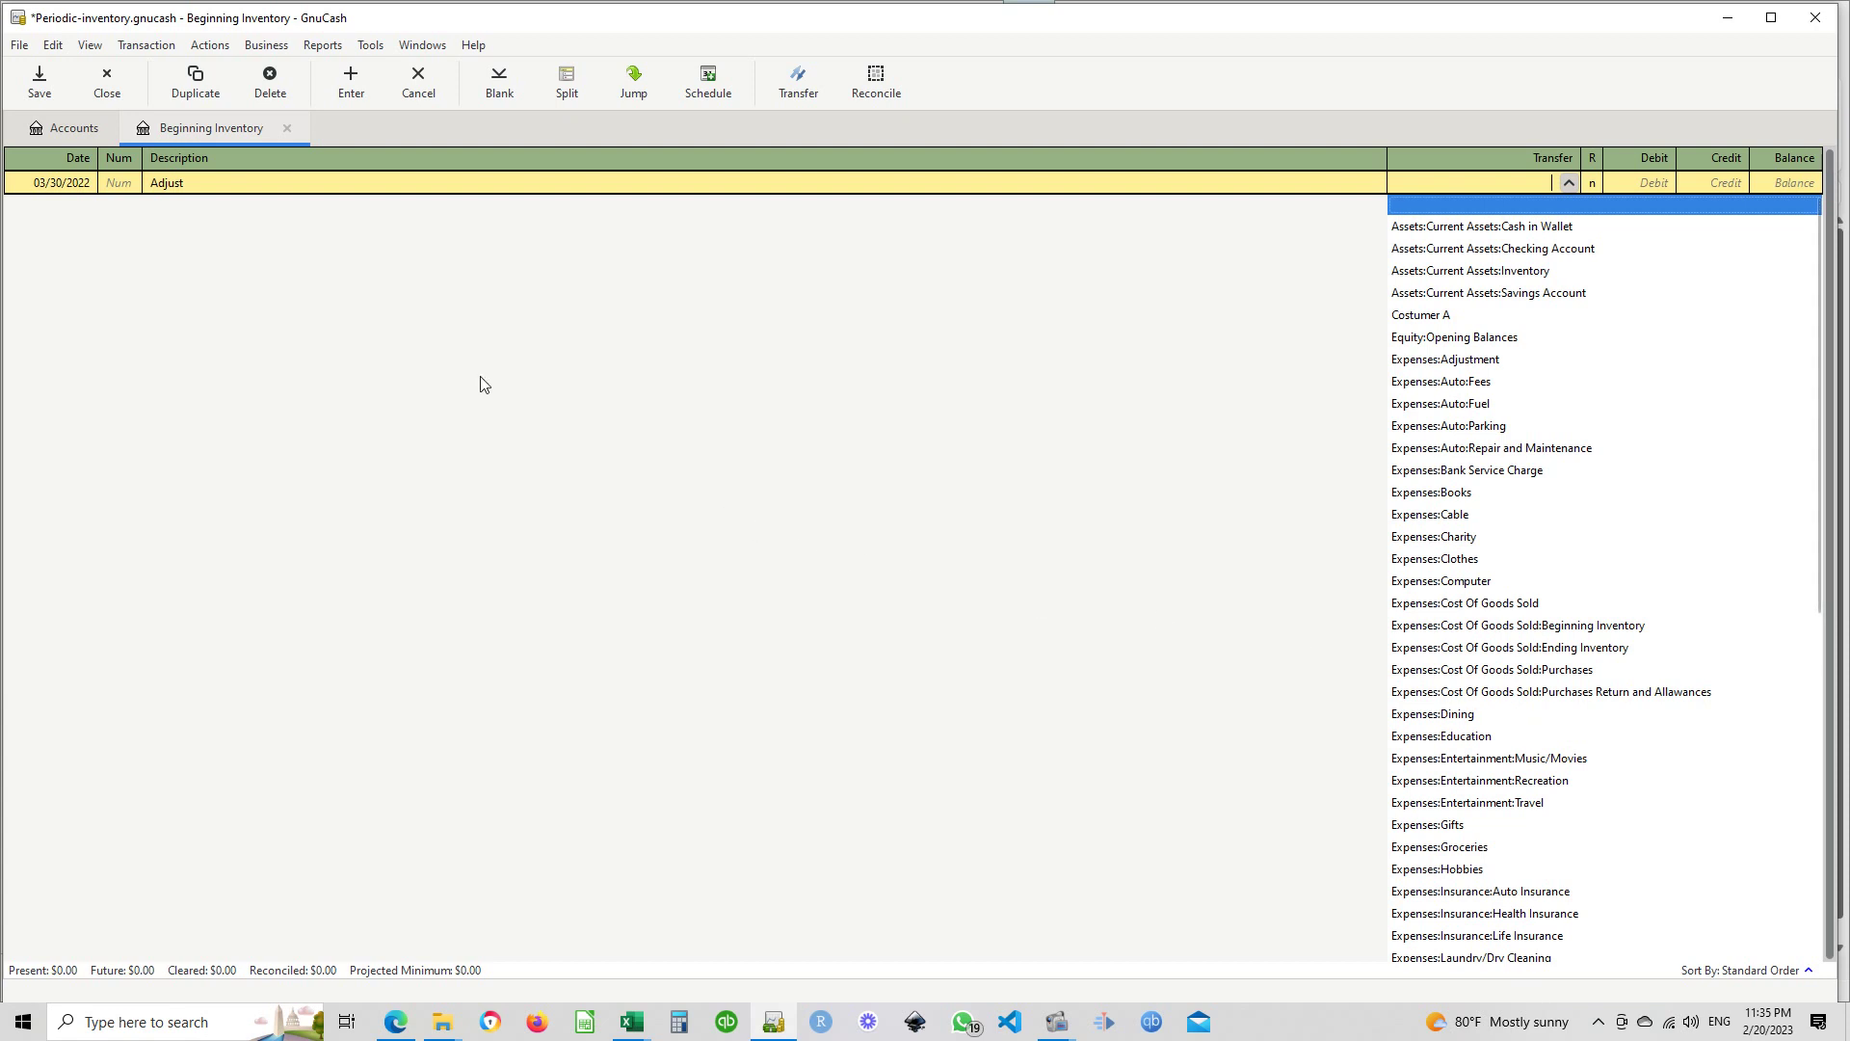
Open the Inventory account's register from the account list and start an entry dated 03/30/2022 with the description Adjust
left_click(70, 128)
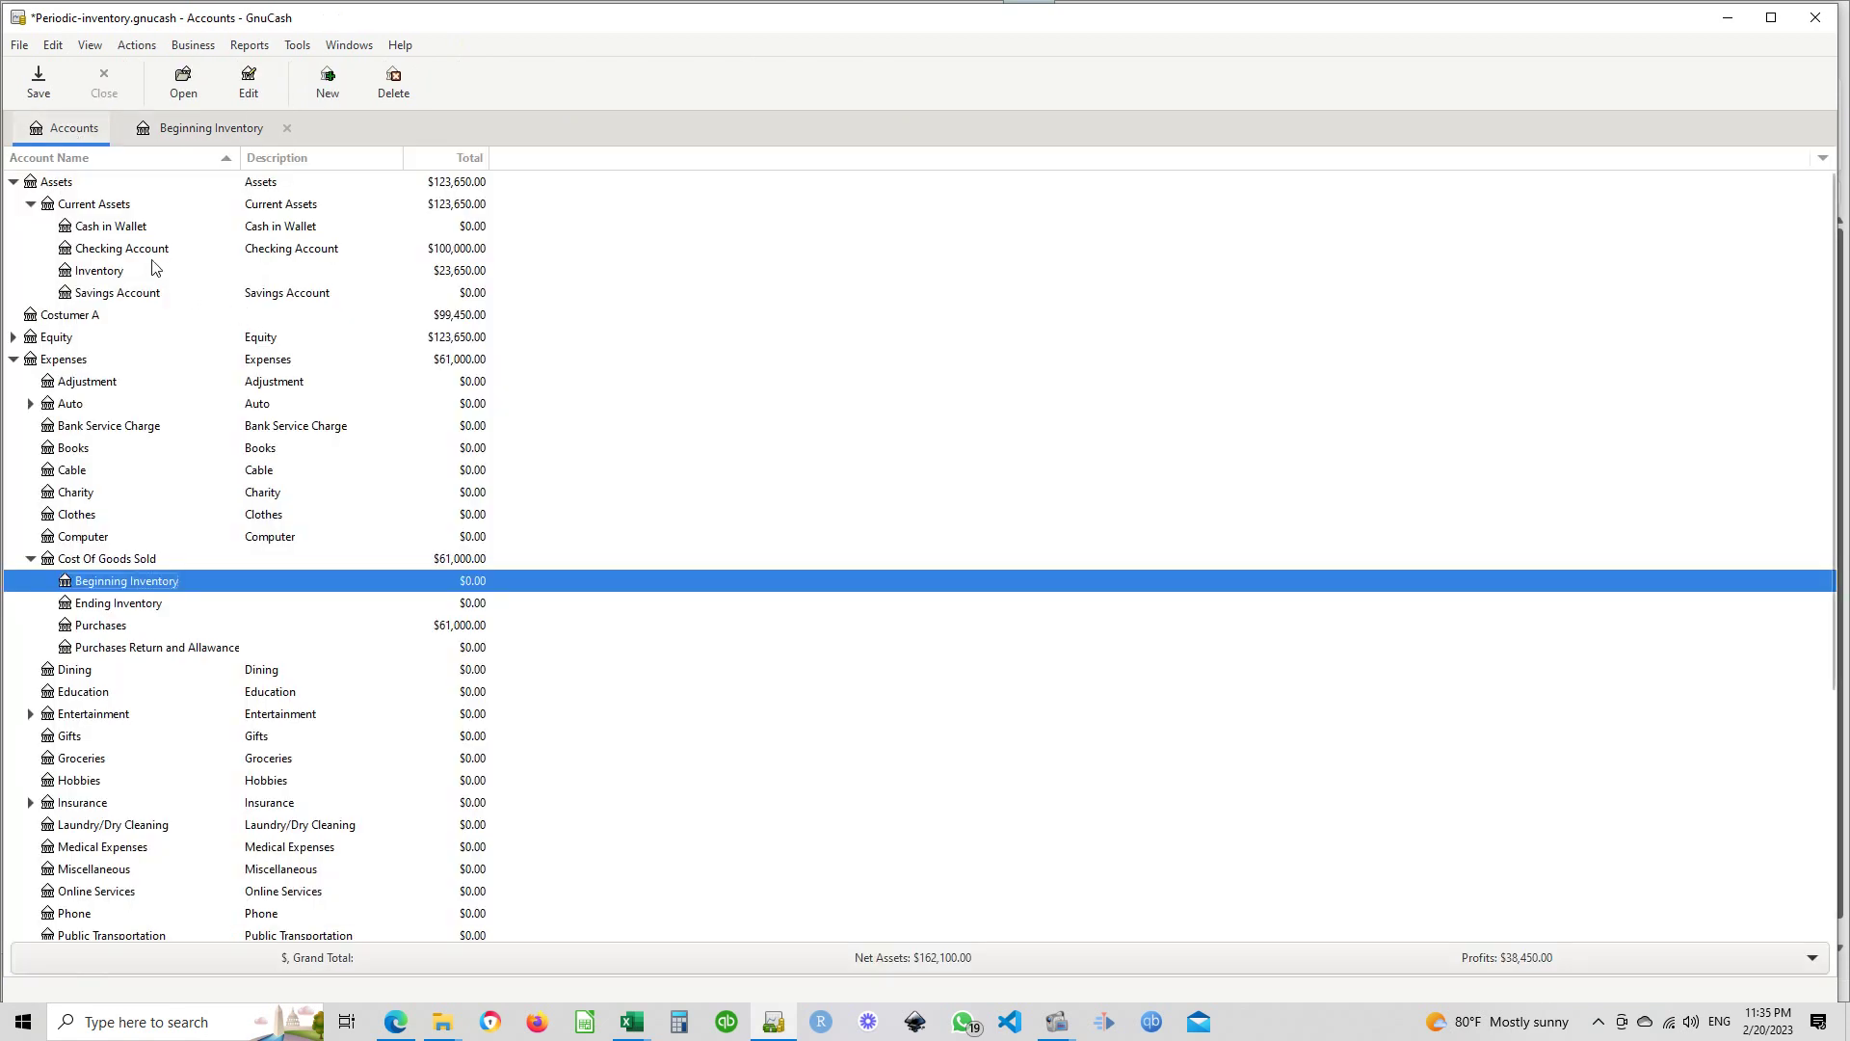
left_click(108, 273)
double_click(109, 273)
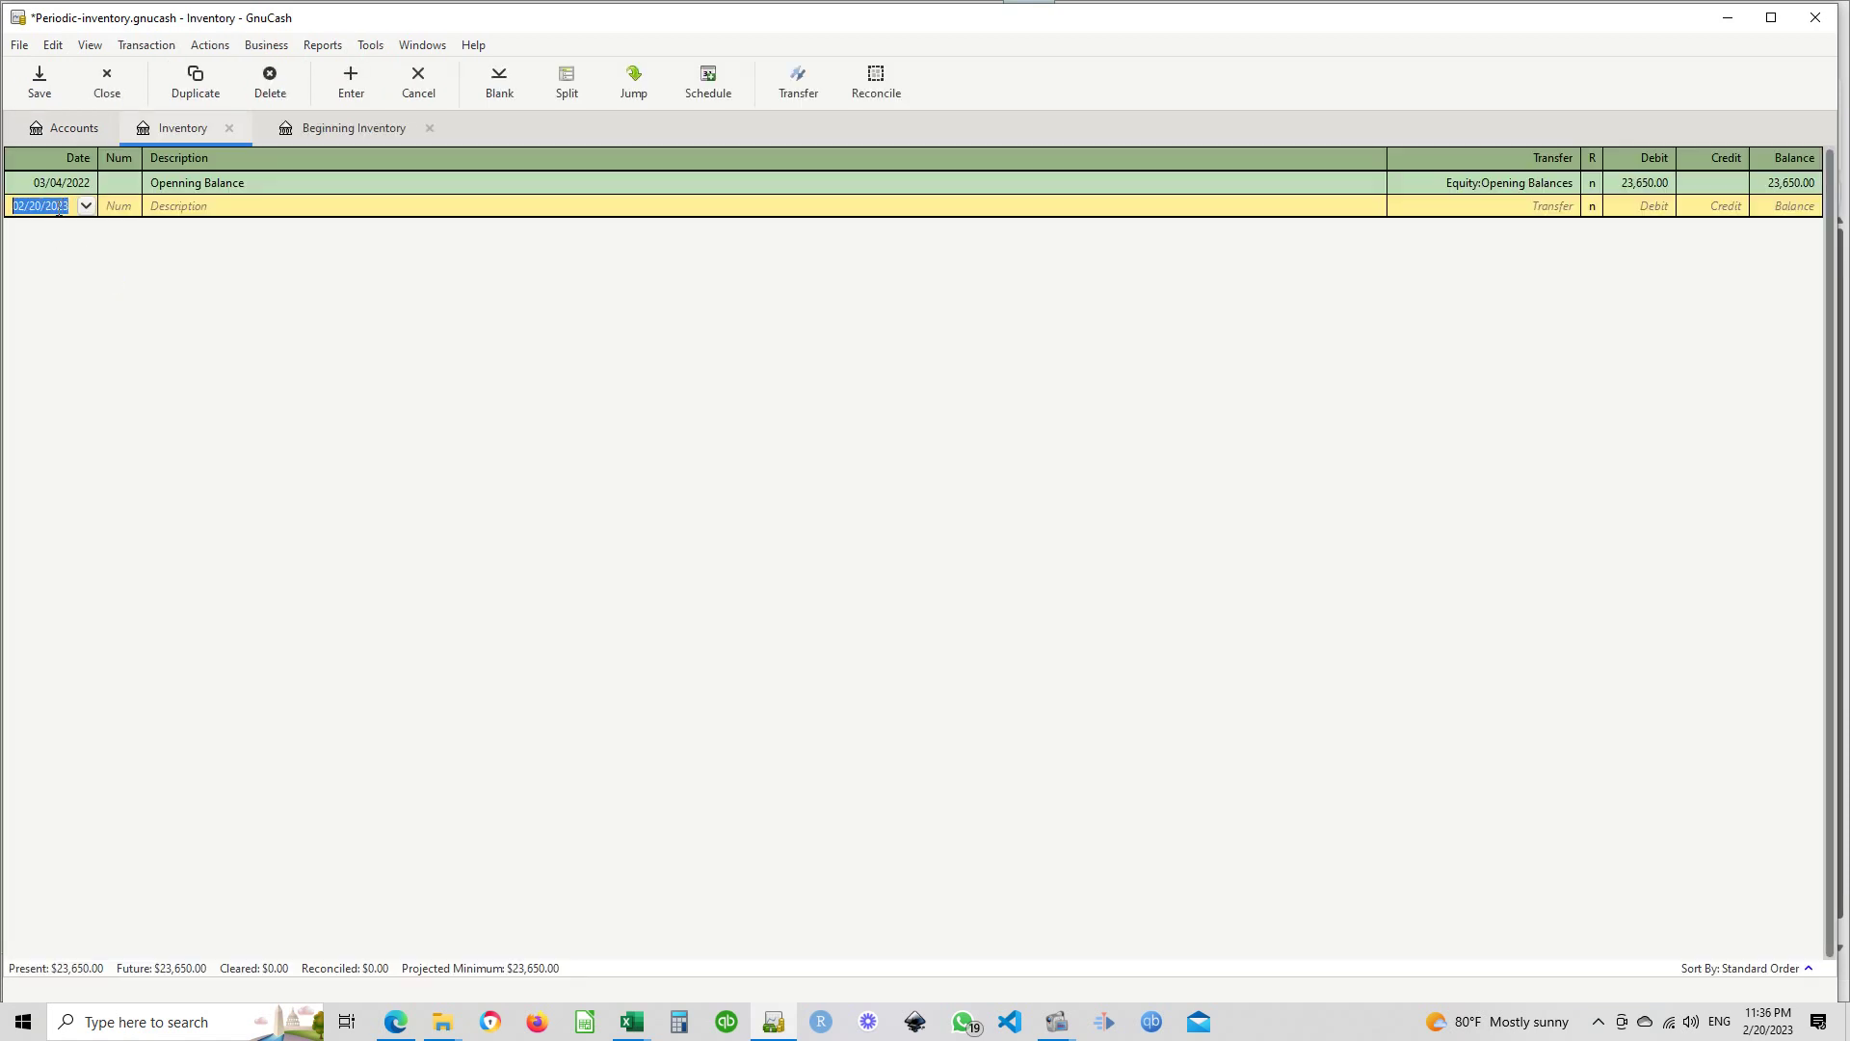
type("0")
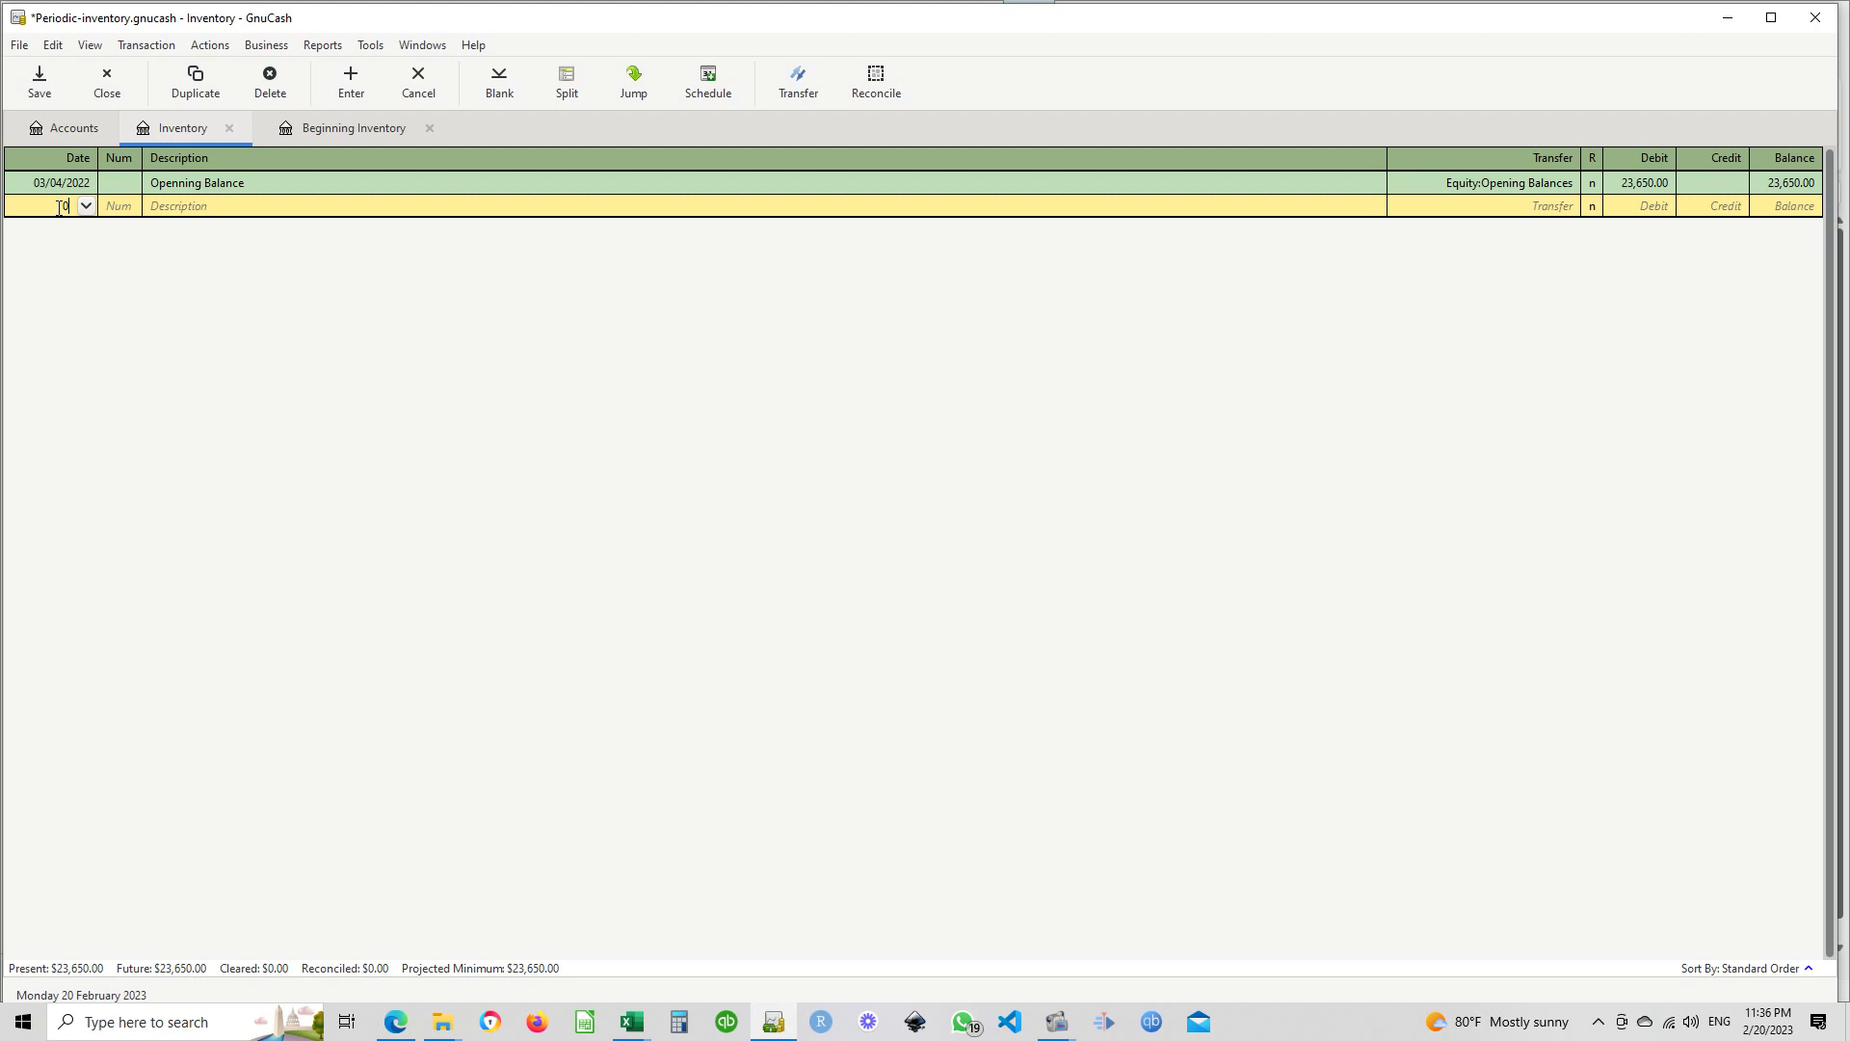
type("3/30/2022")
key("Tab")
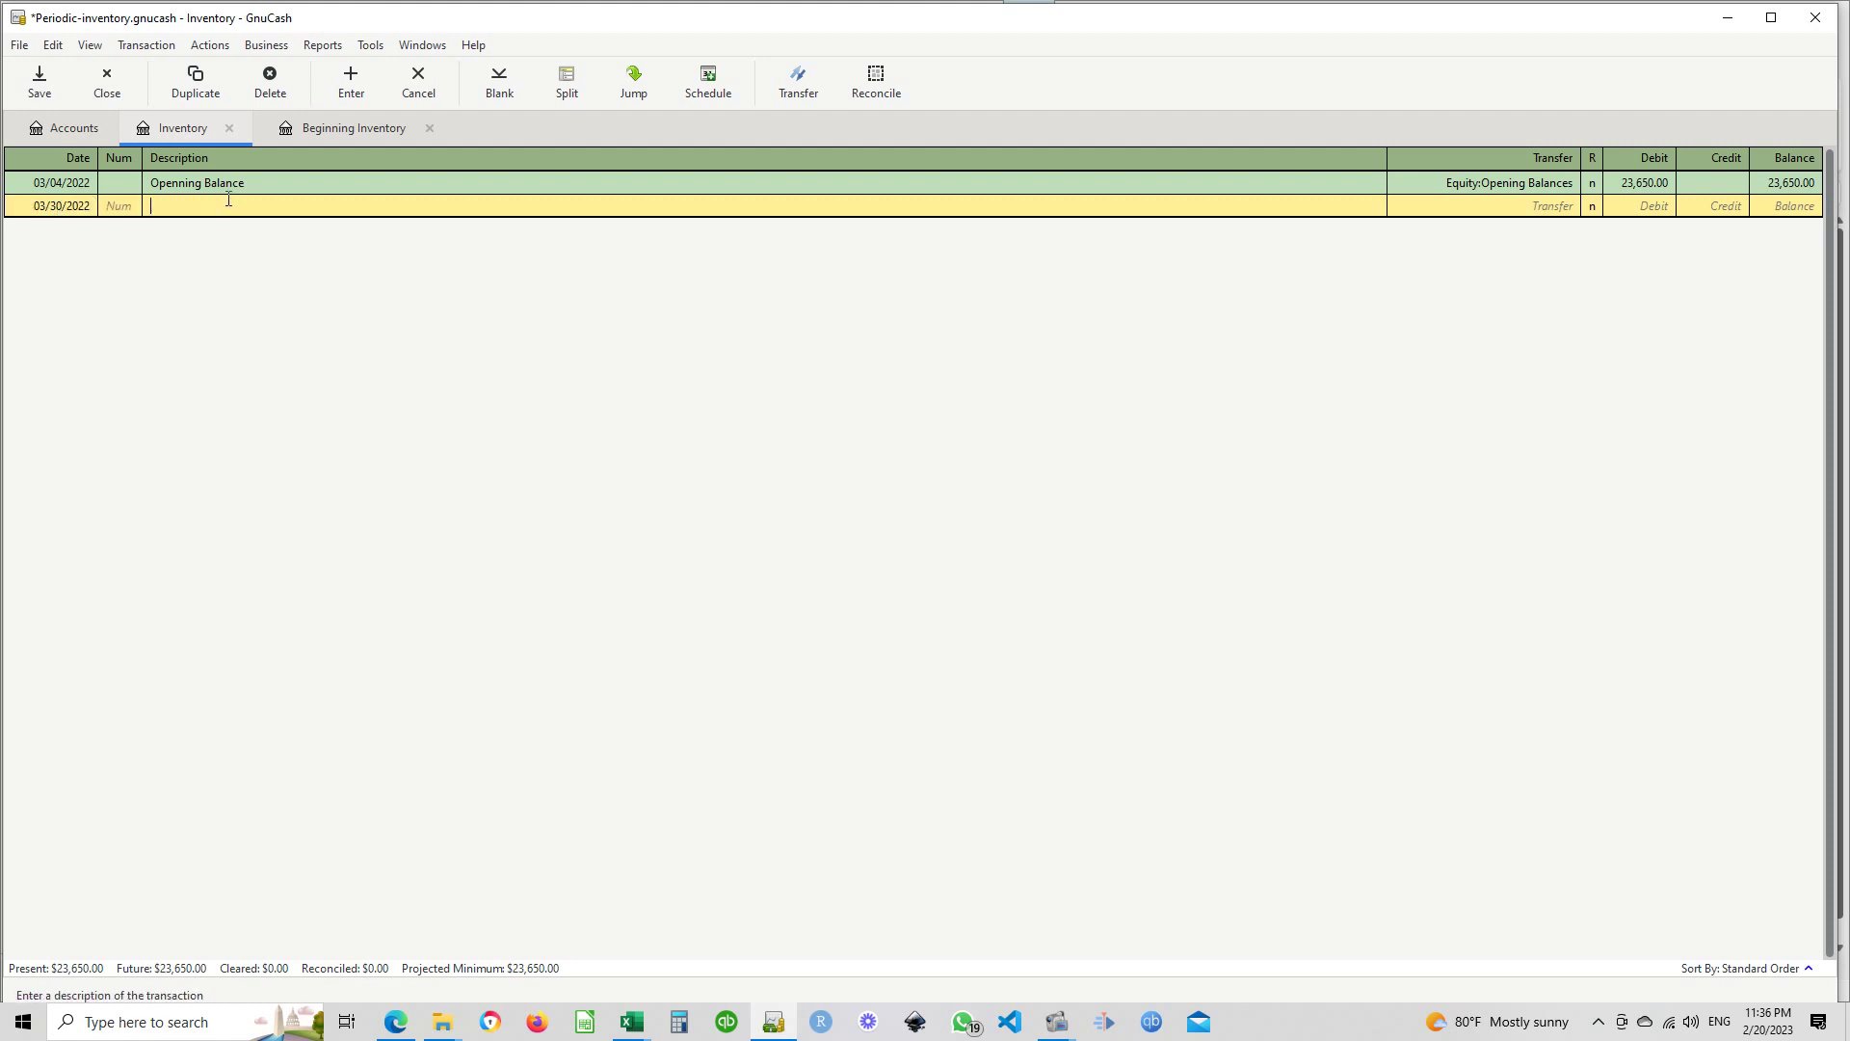
type("Adjust")
key("Tab")
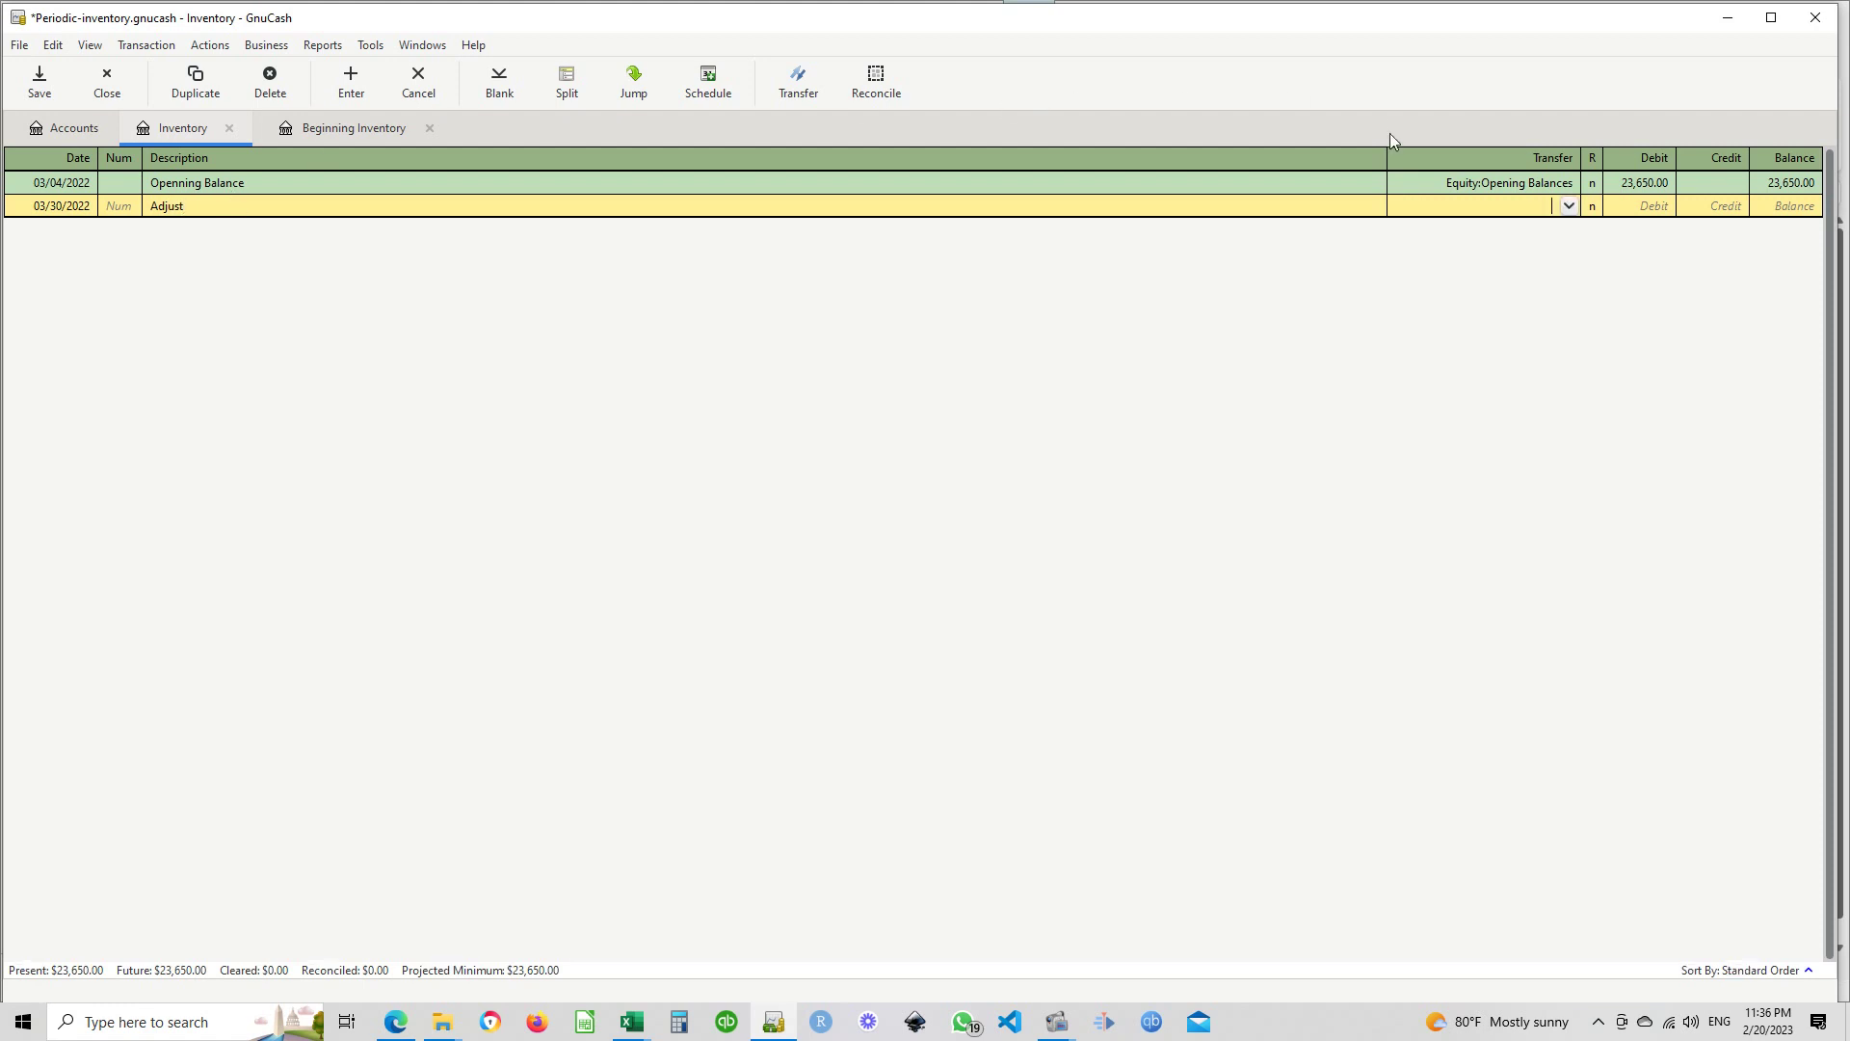
Set the Inventory adjustment's transfer account to Expenses:Cost Of Goods Sold:Beginning Inventory, credit it 23650 and record the entry
left_click(1569, 208)
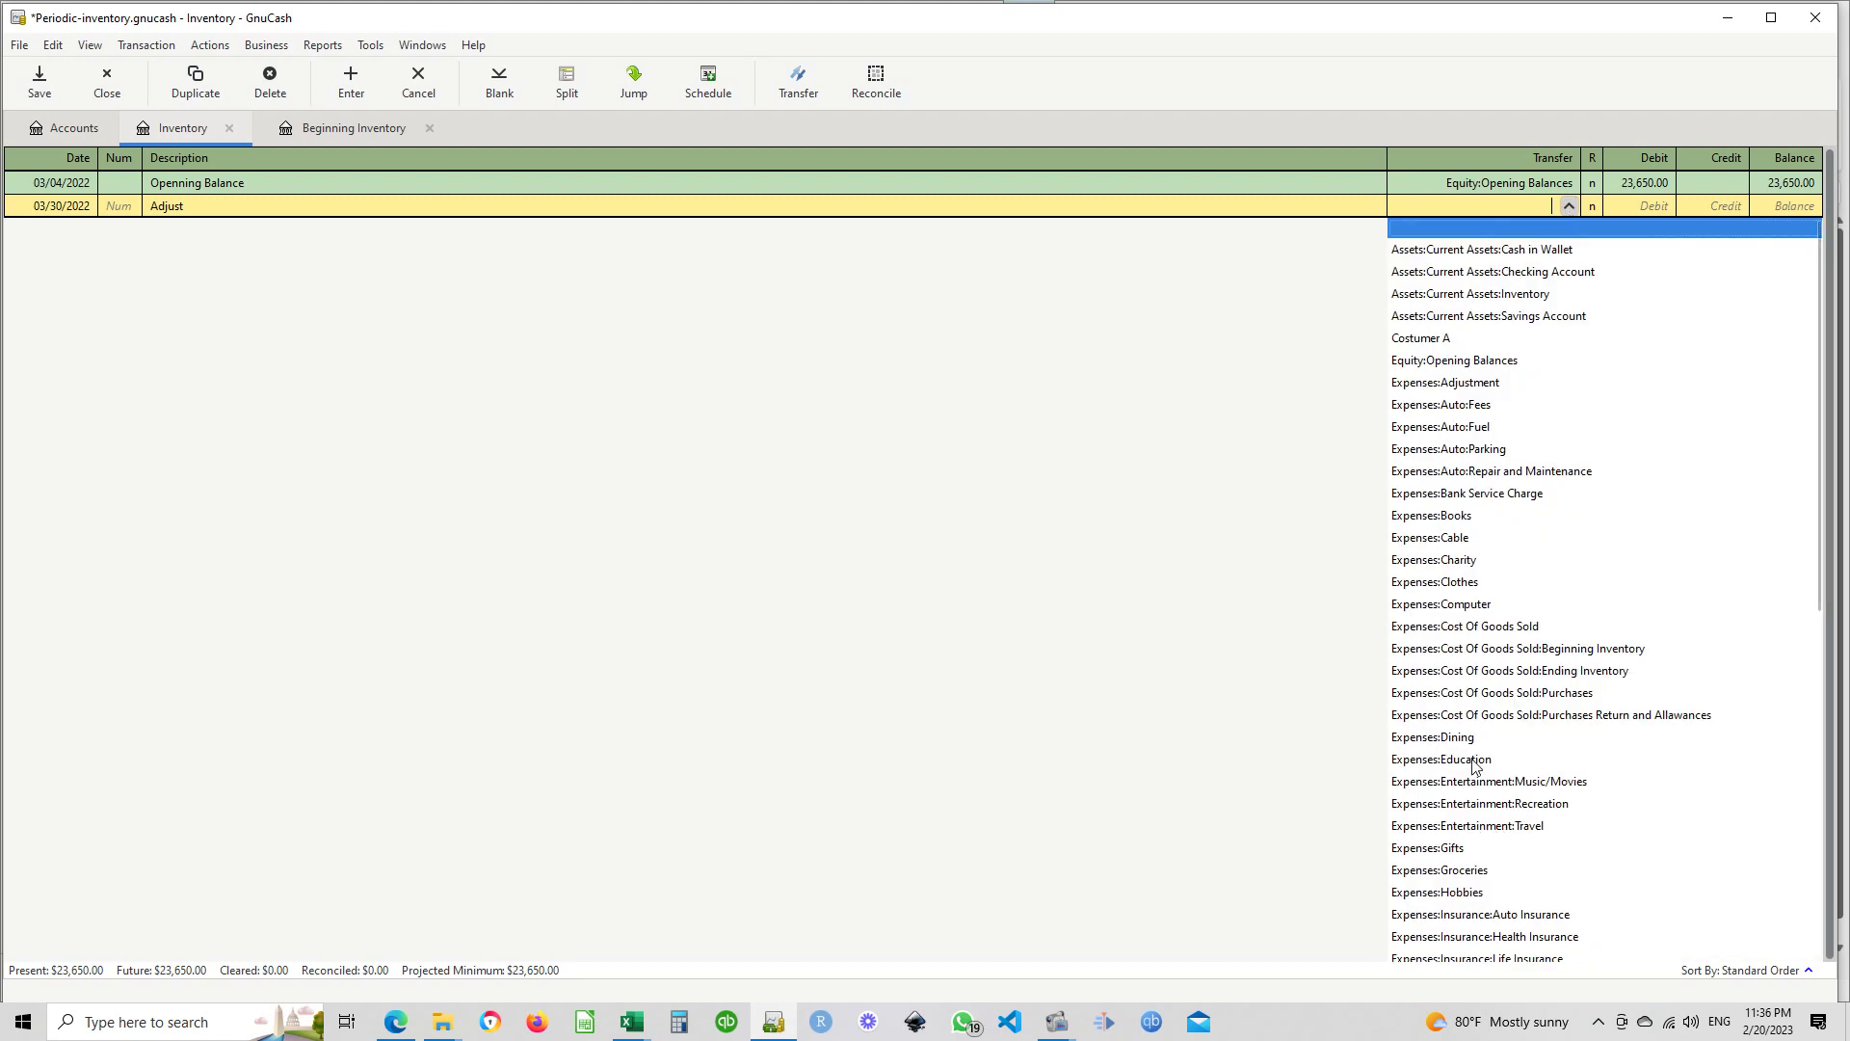
scroll(1477, 768, "down", 3)
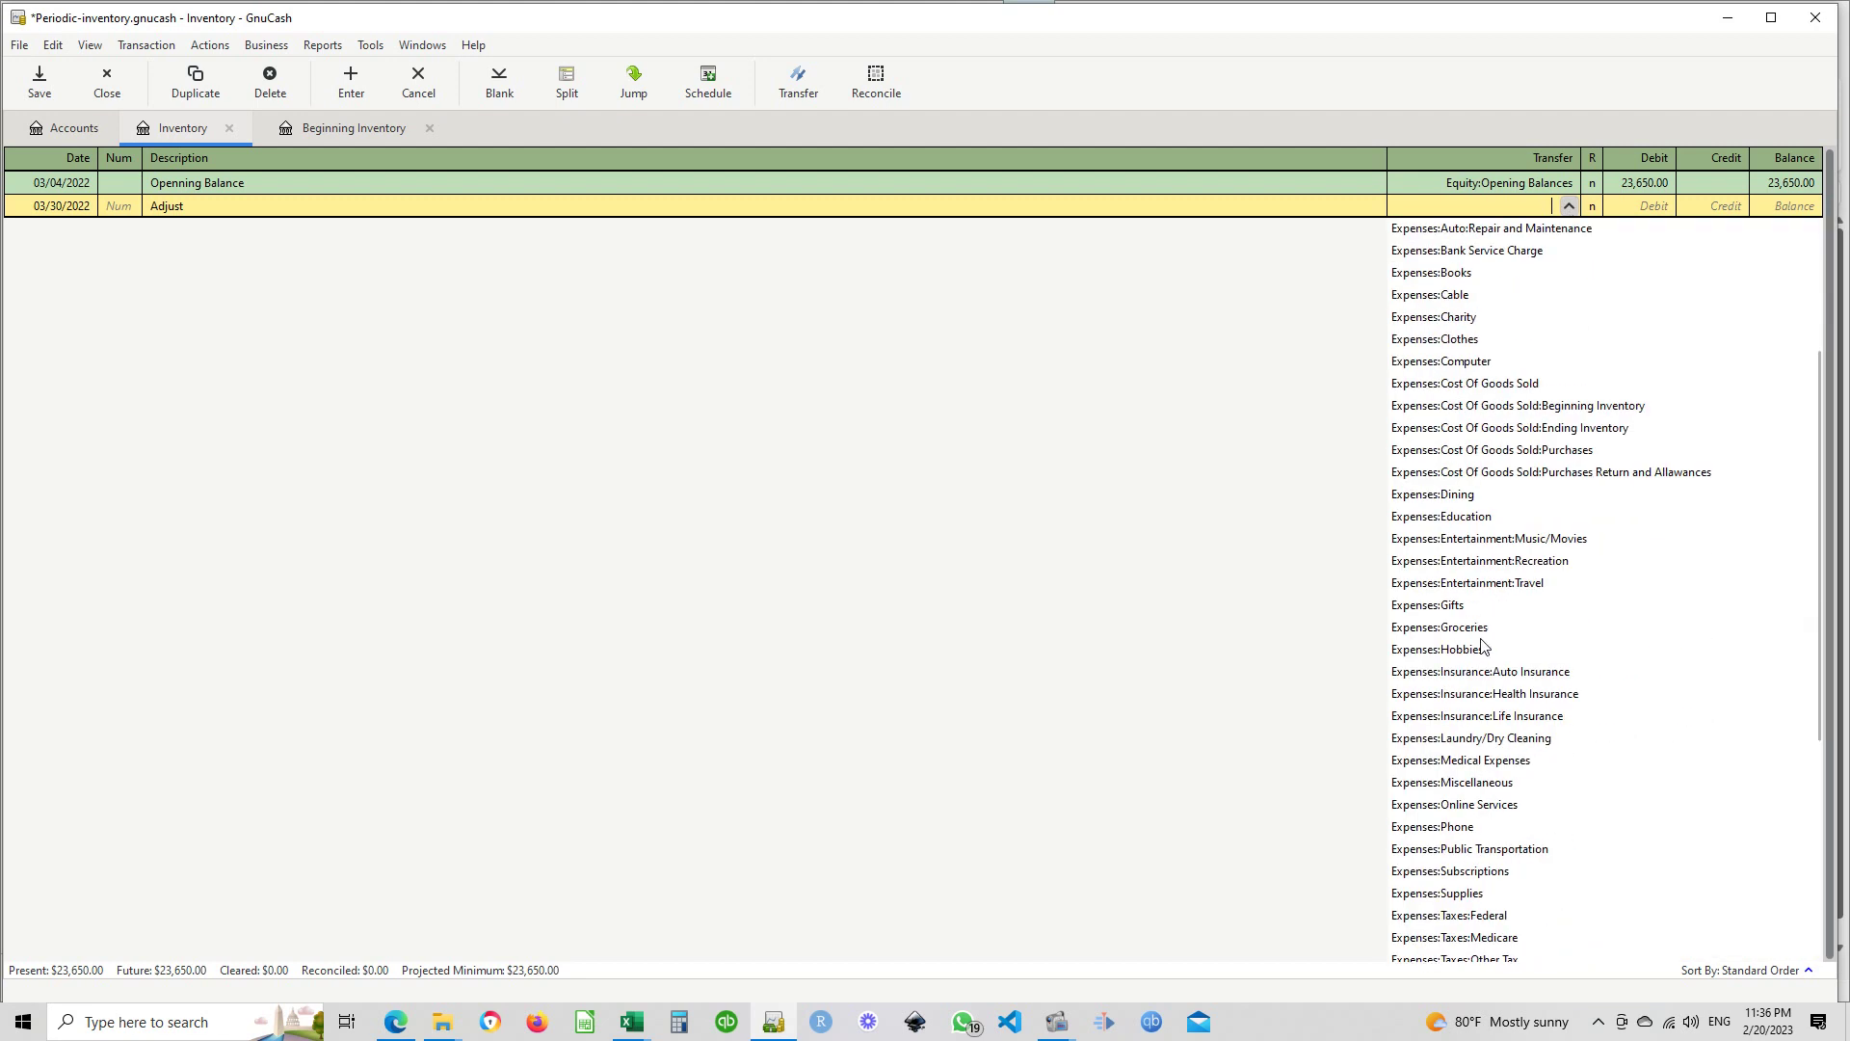
left_click(1542, 406)
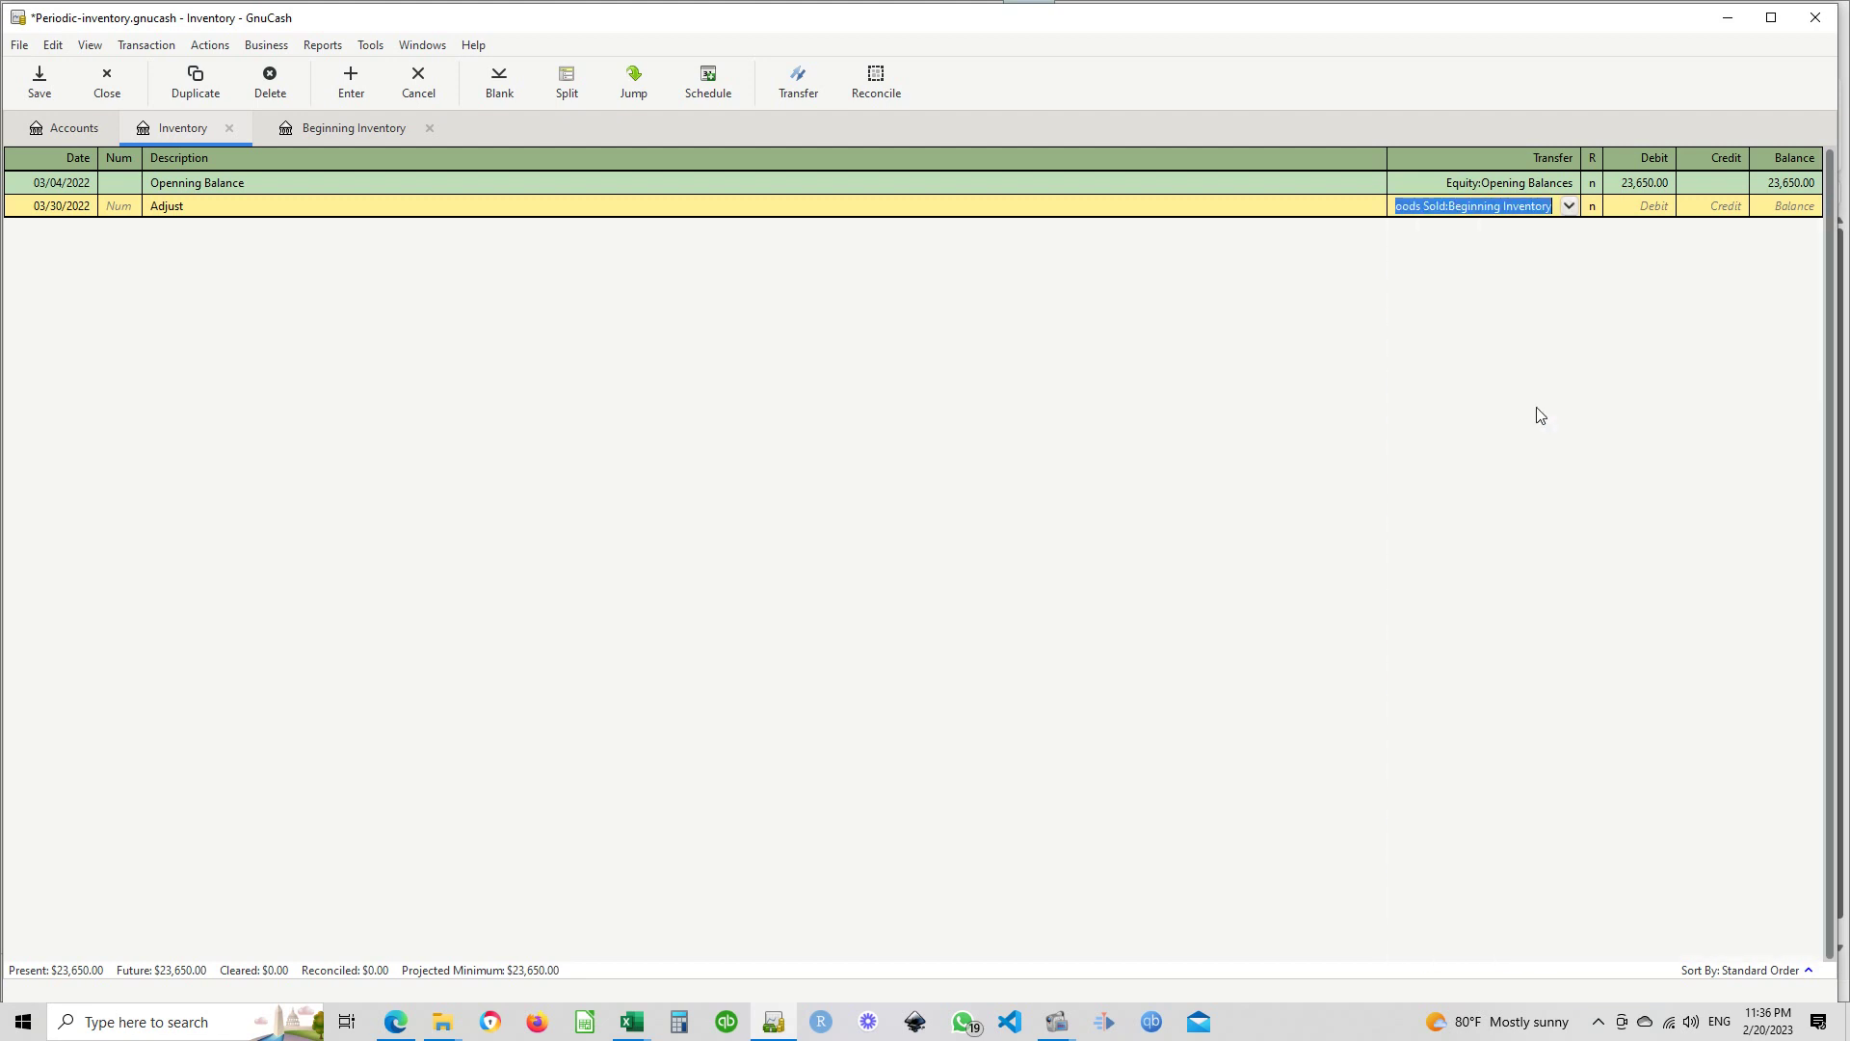
left_click(1702, 209)
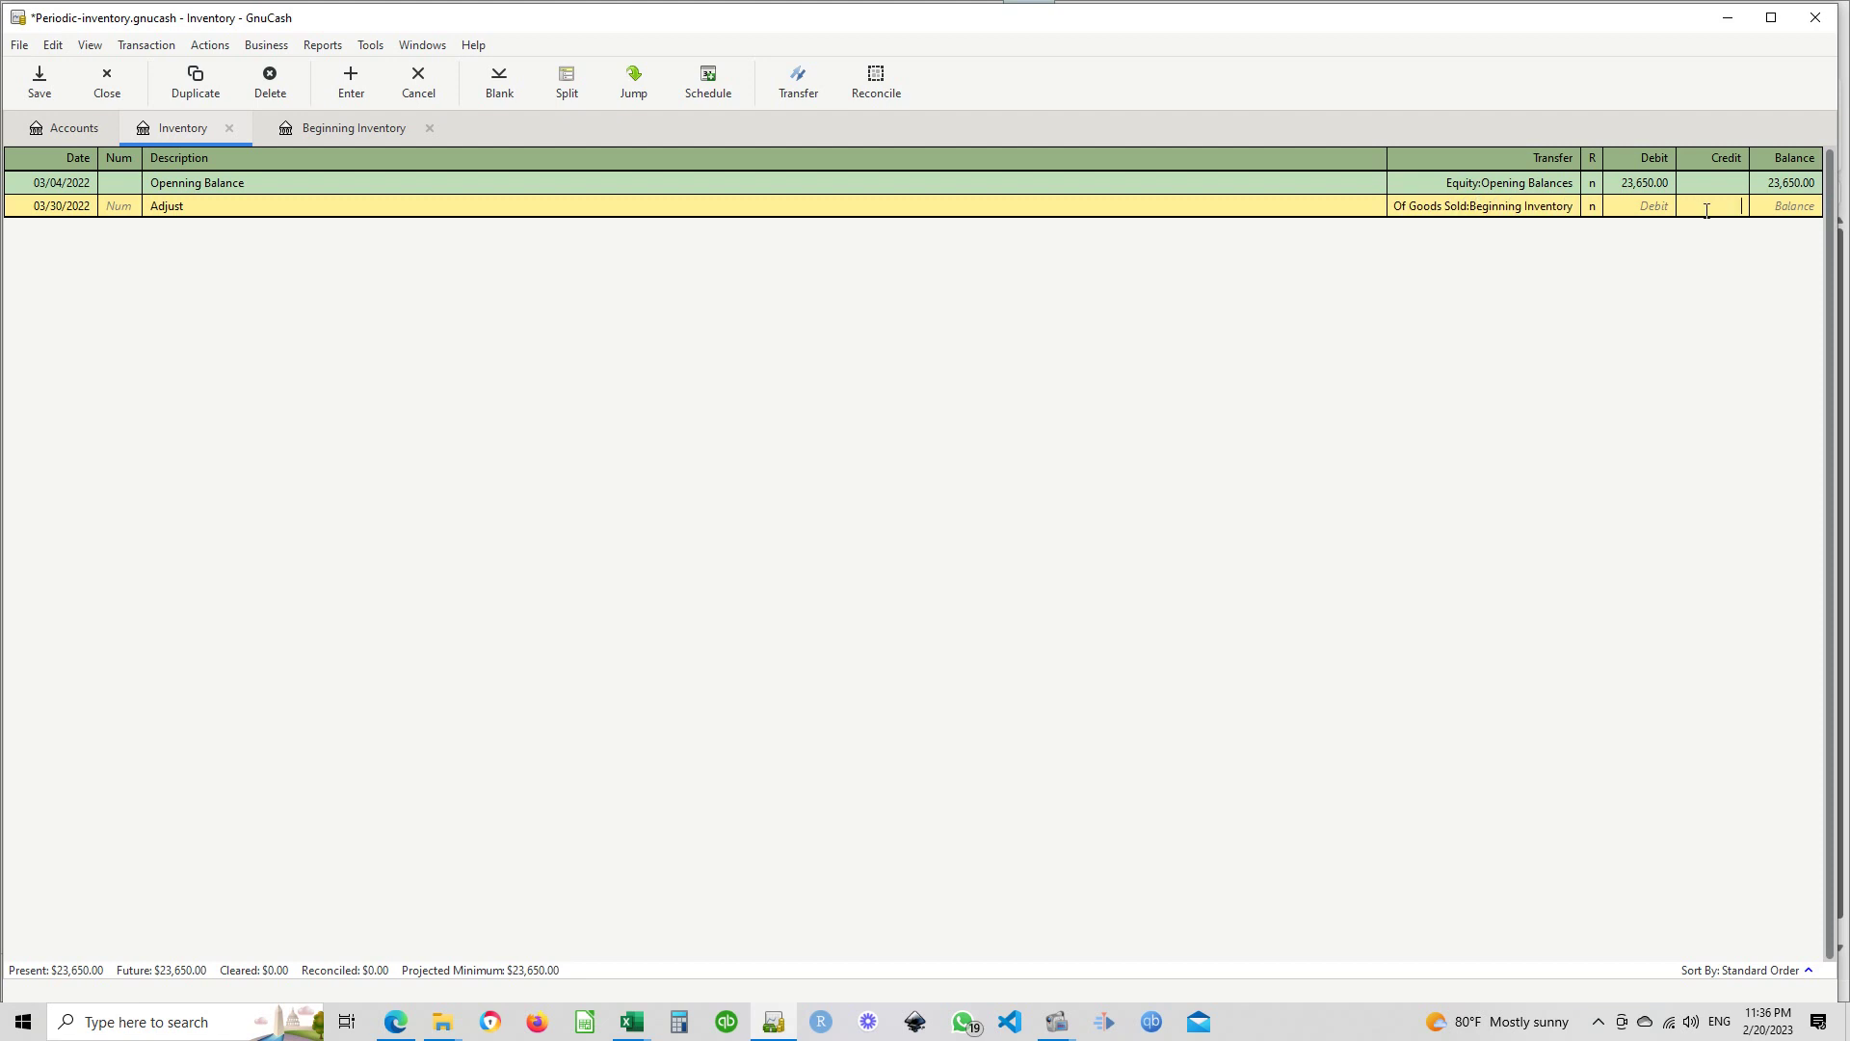
type("23650")
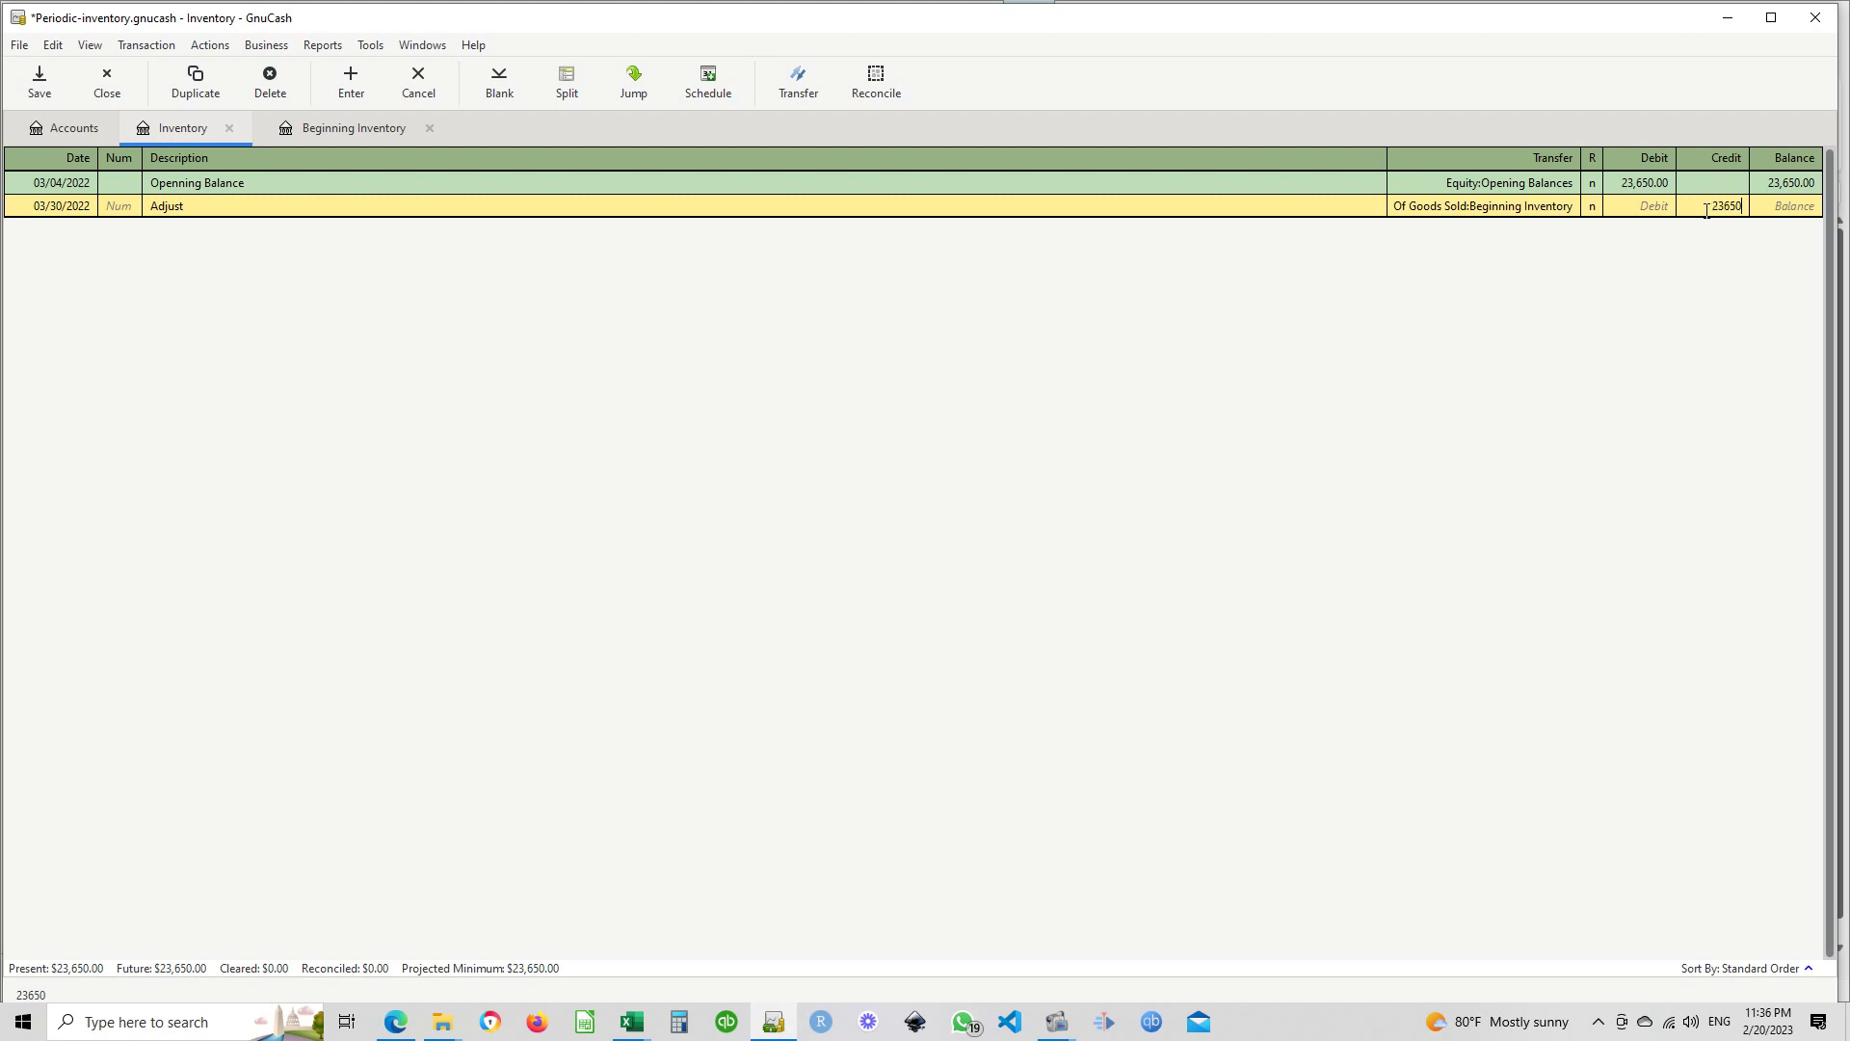
key("Return")
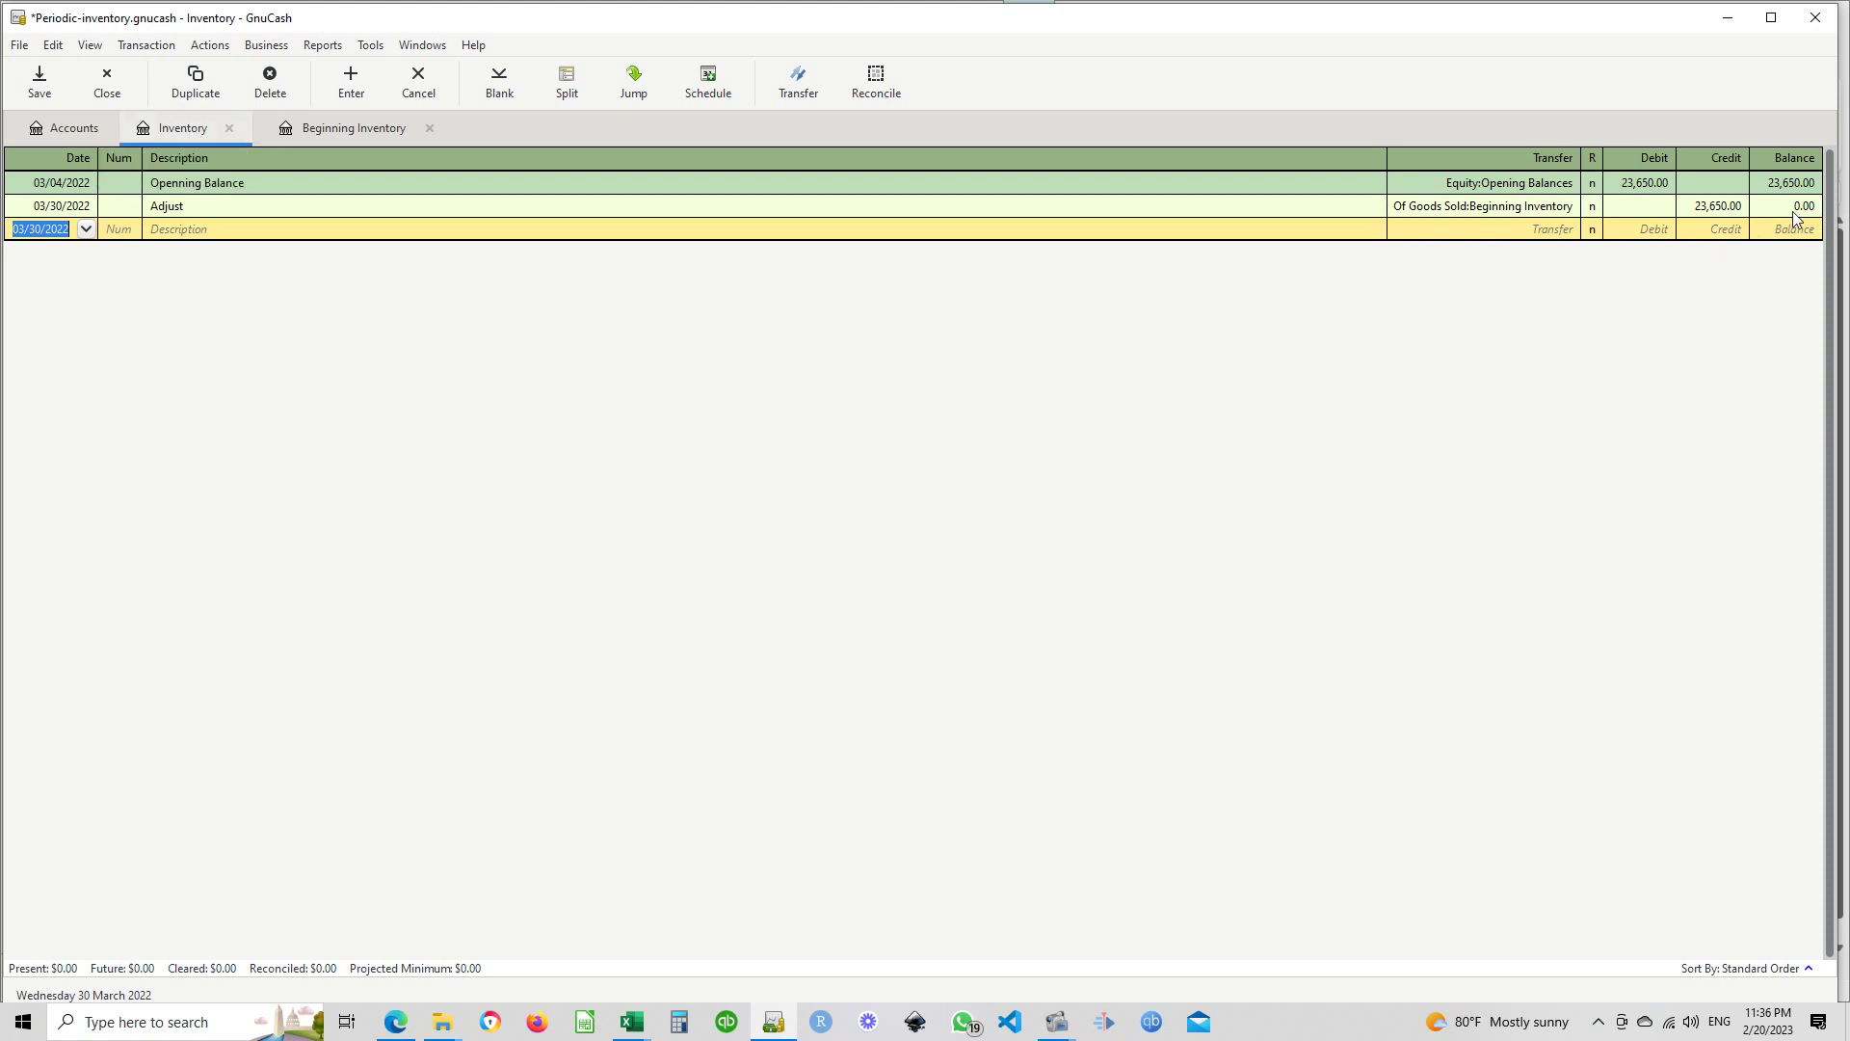
Check the posted inventory adjustment in the Beginning Inventory register, leaving the unfinished Adjust entry open
left_click(324, 134)
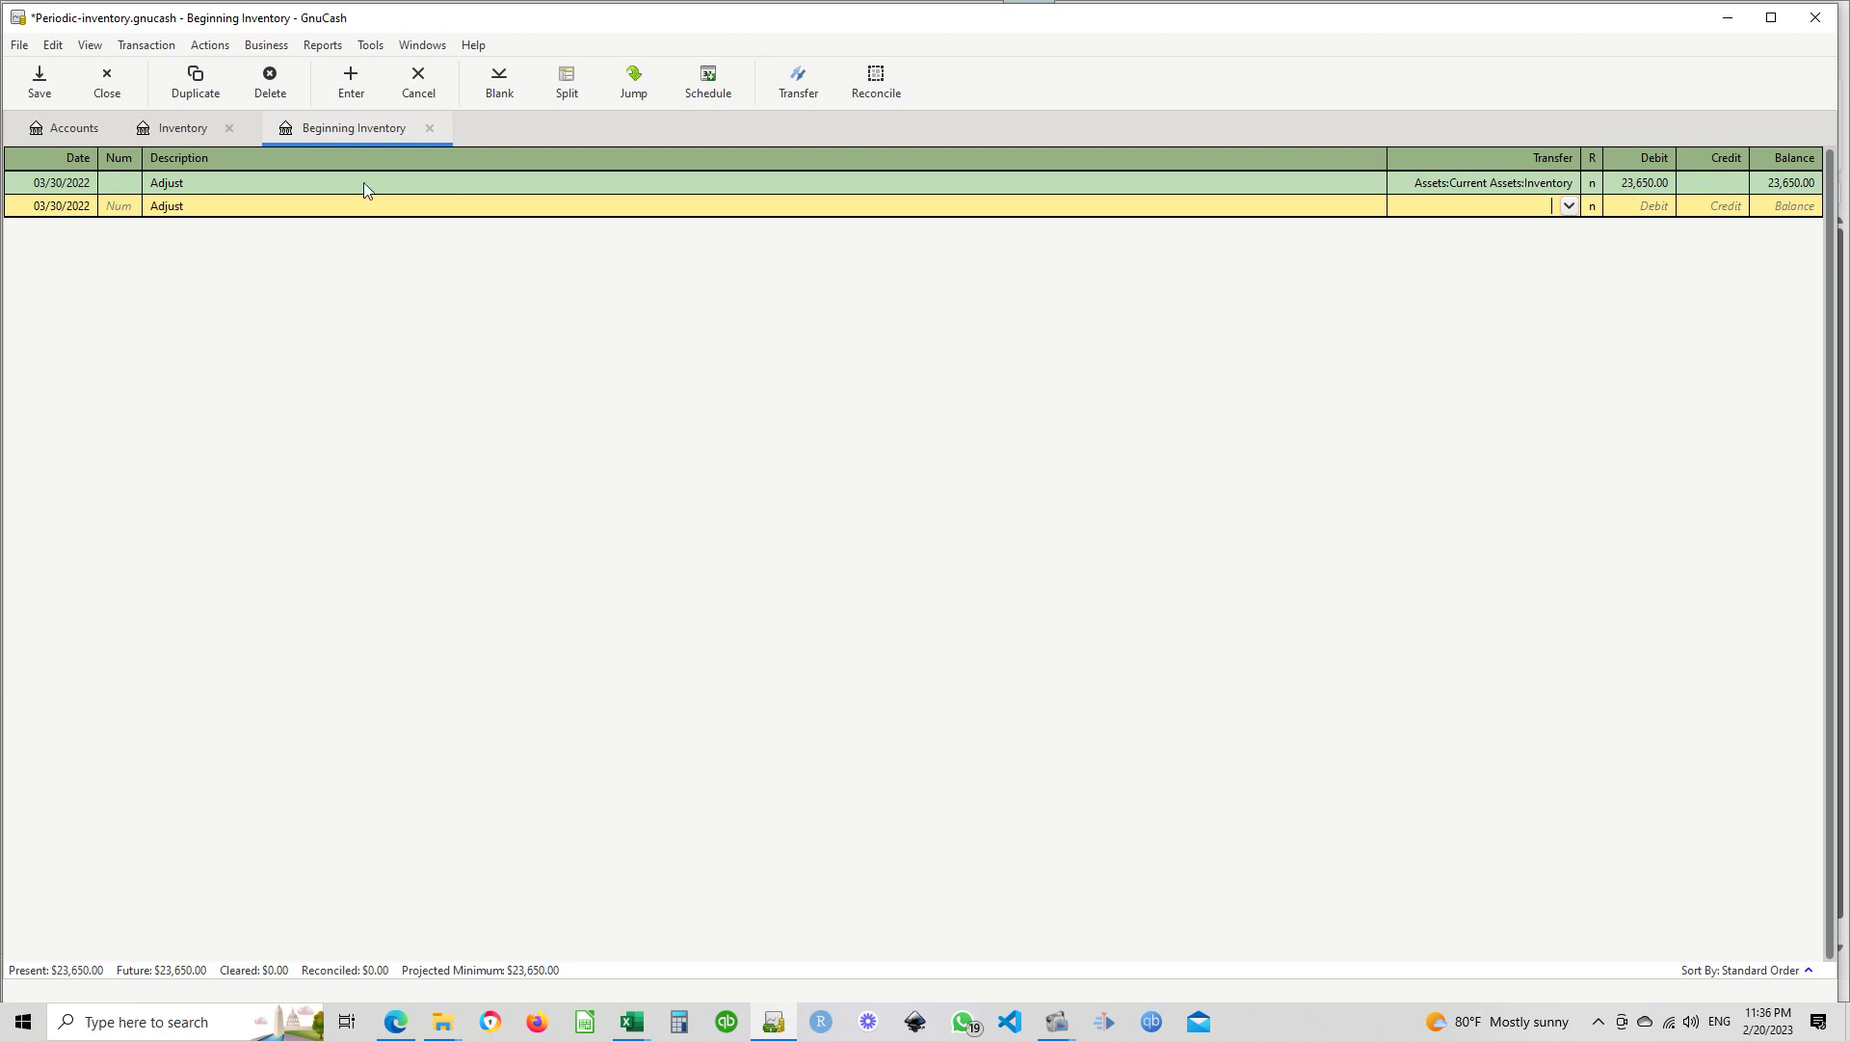
left_click(1638, 185)
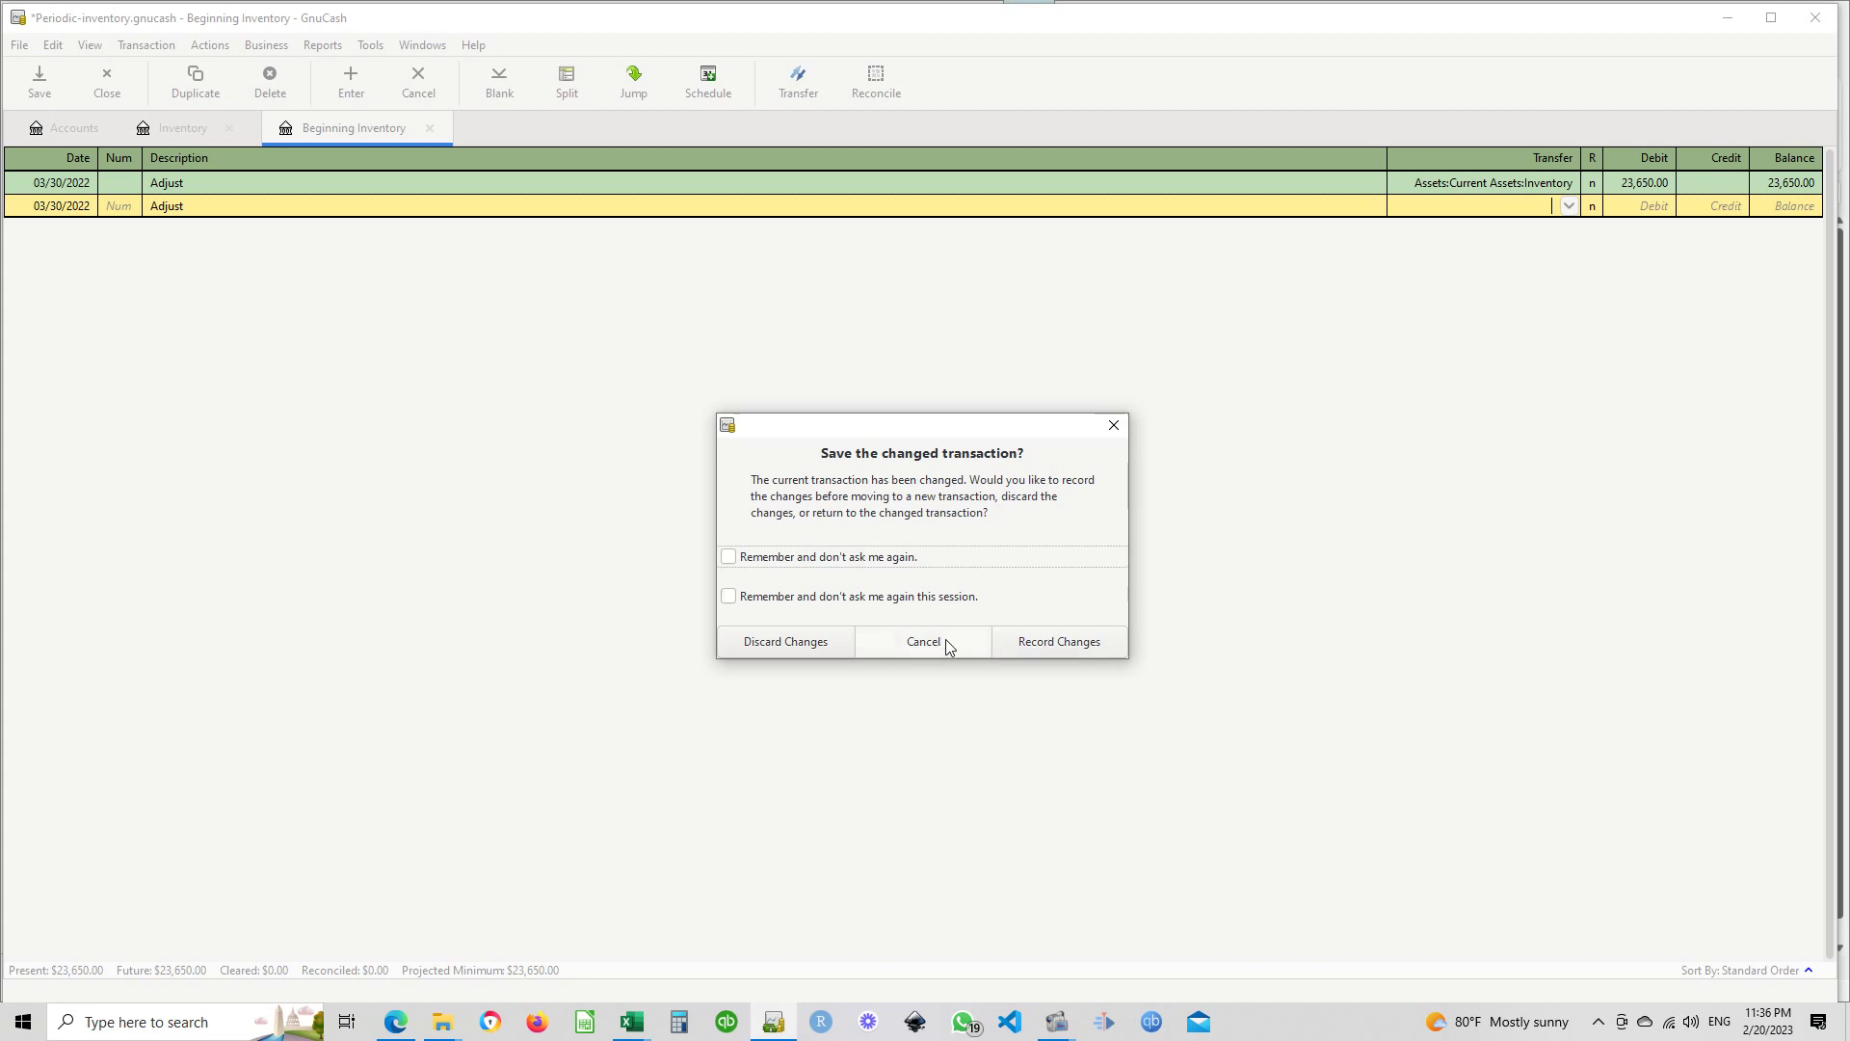
left_click(1113, 425)
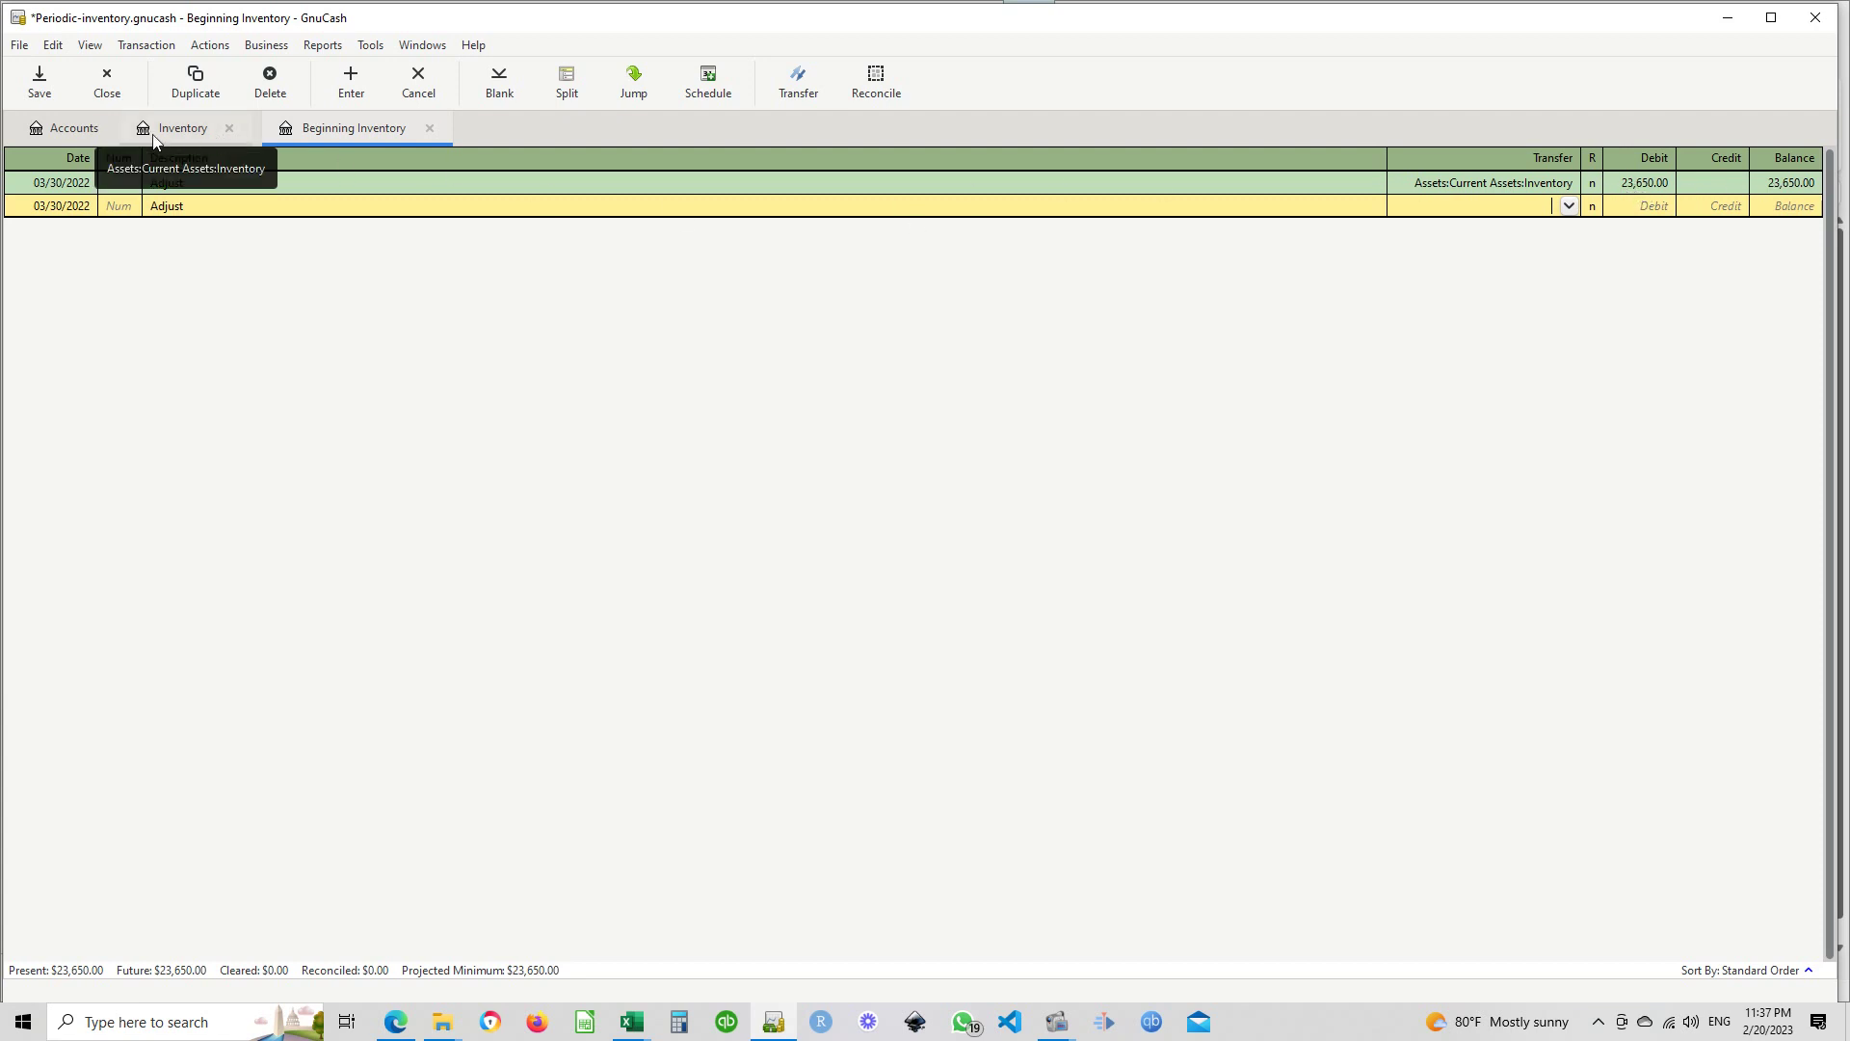
Examine the Inventory balance and the Beginning Inventory, Ending Inventory and Purchases accounts under Cost Of Goods Sold in the account list
left_click(69, 128)
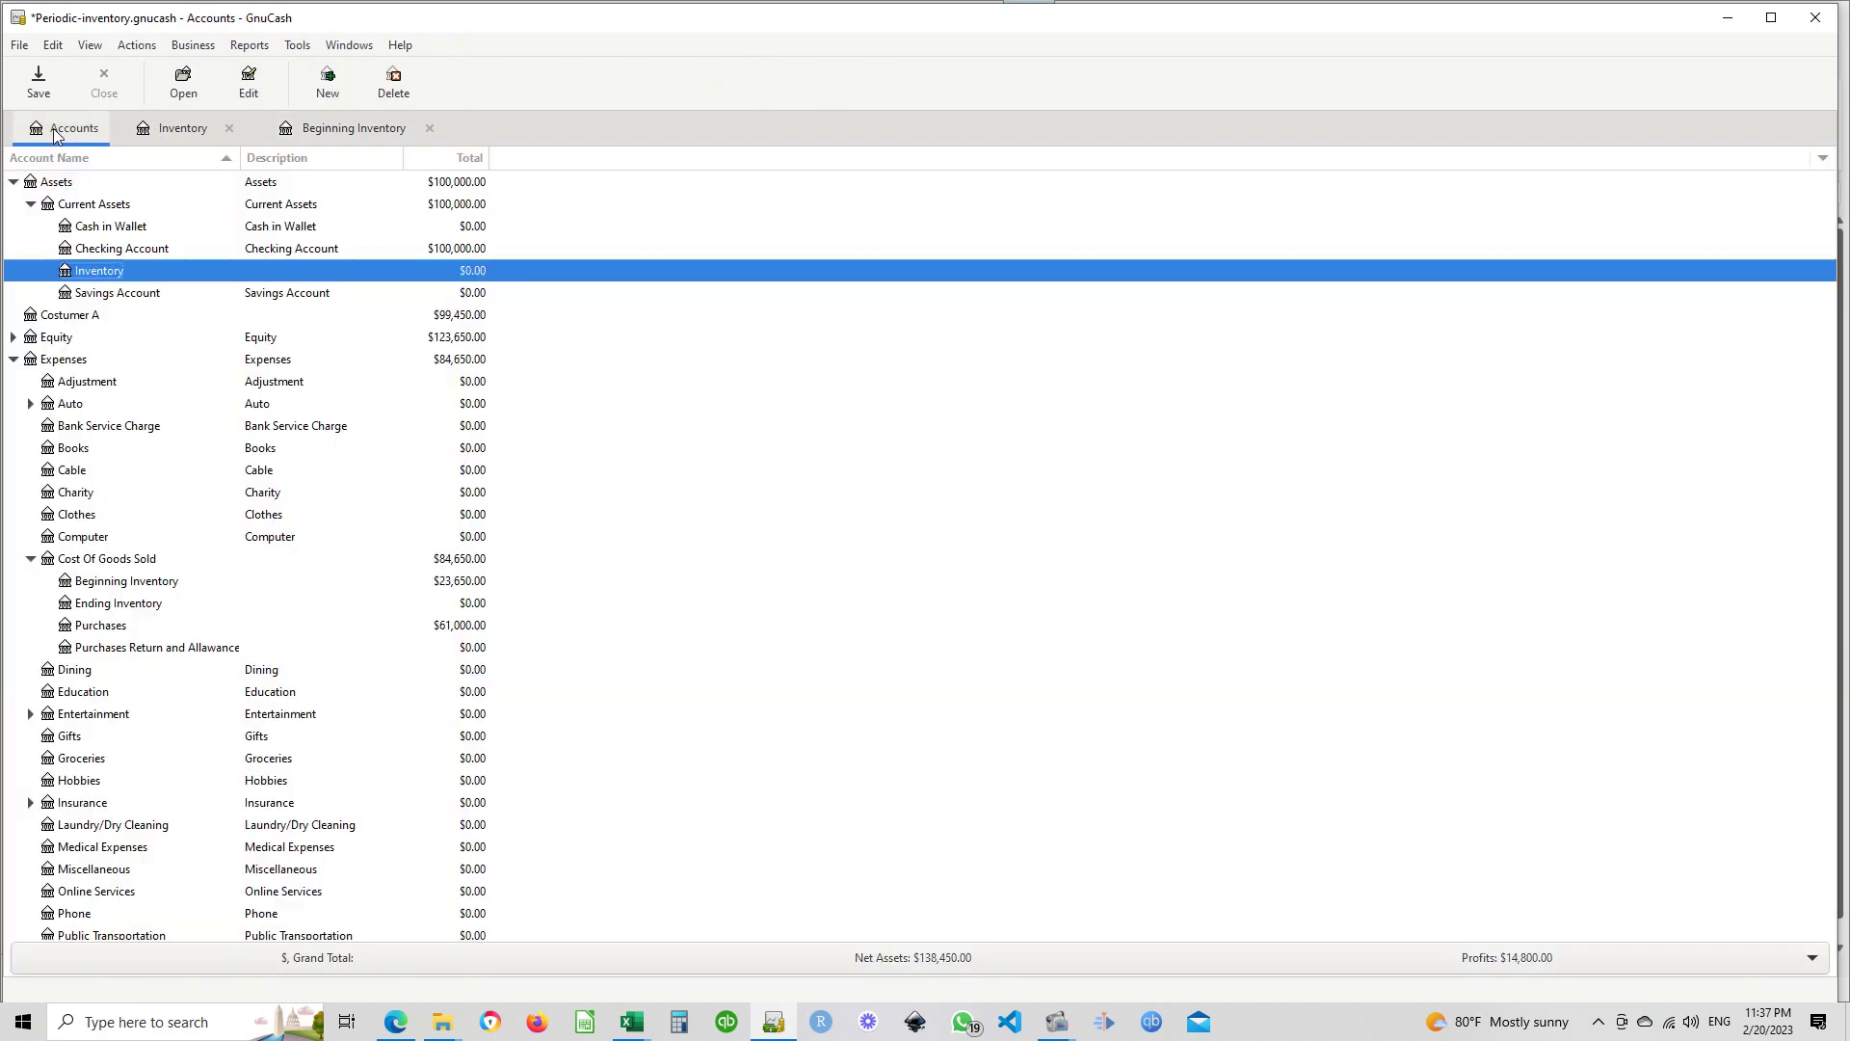
left_click(240, 472)
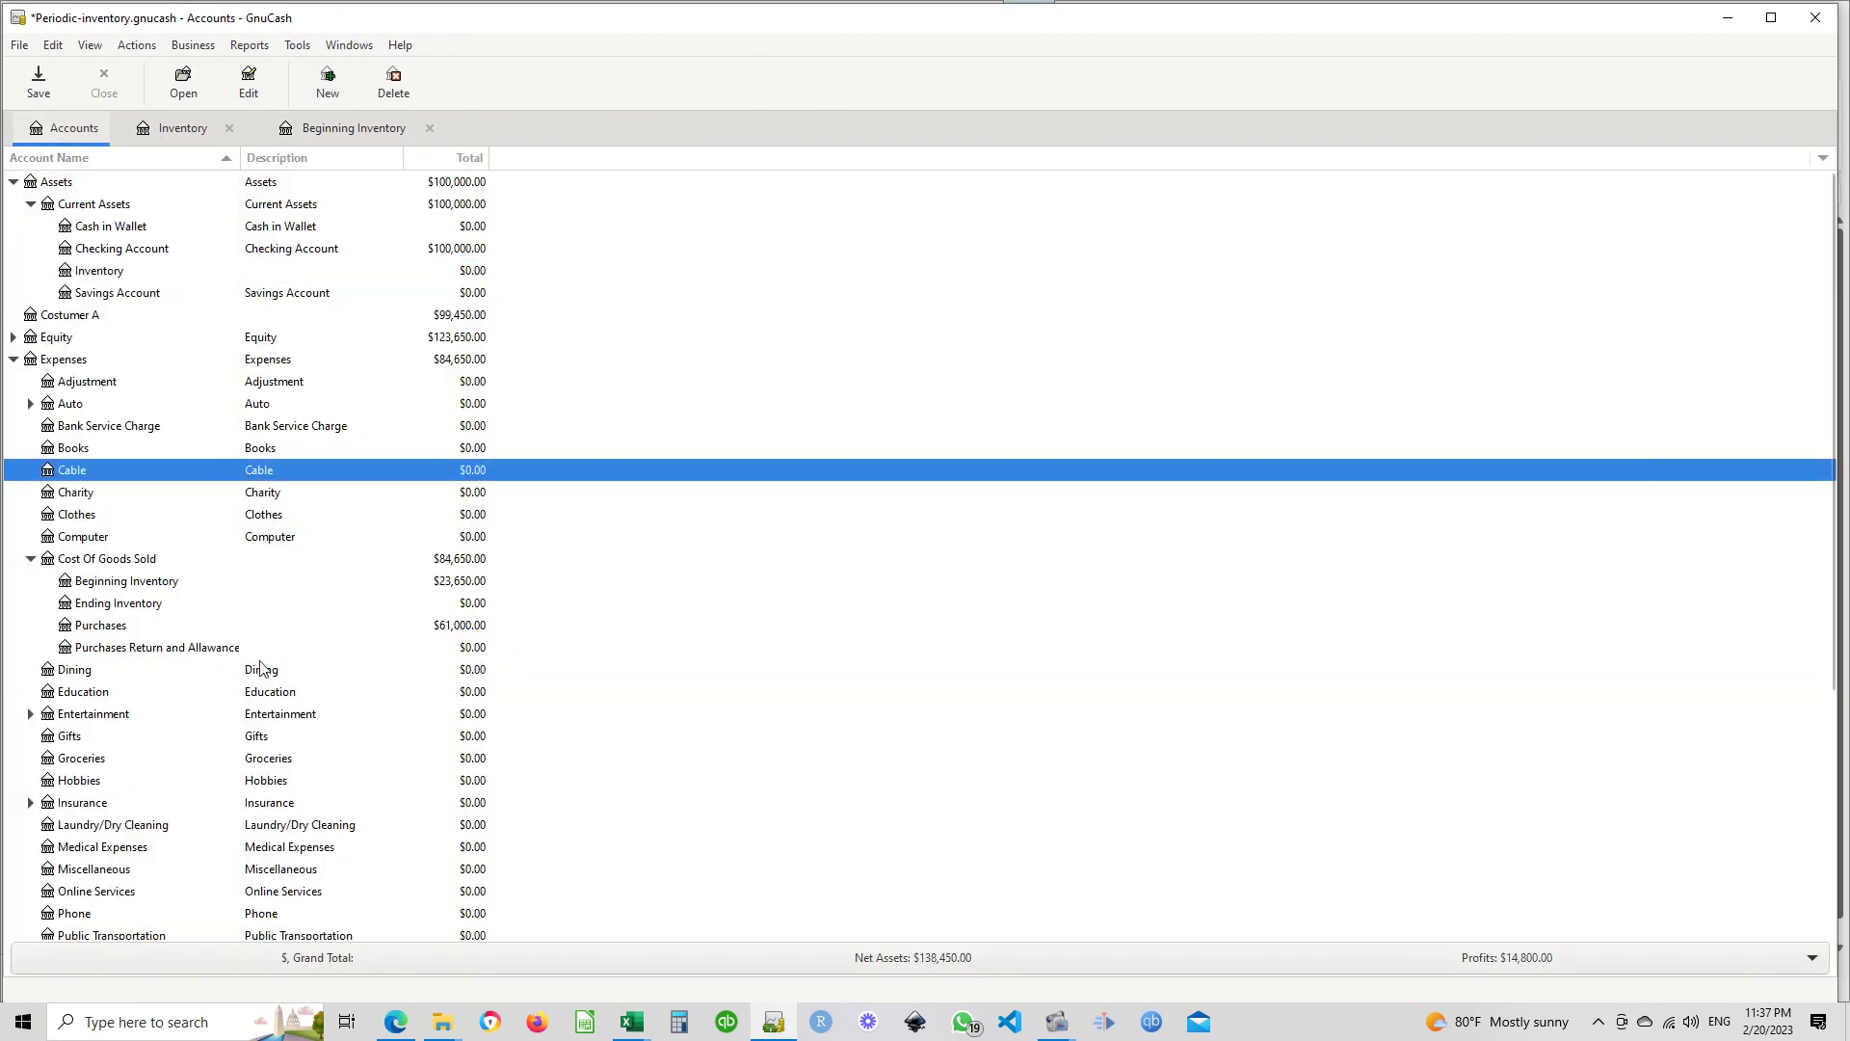
scroll(235, 724, "down", 1)
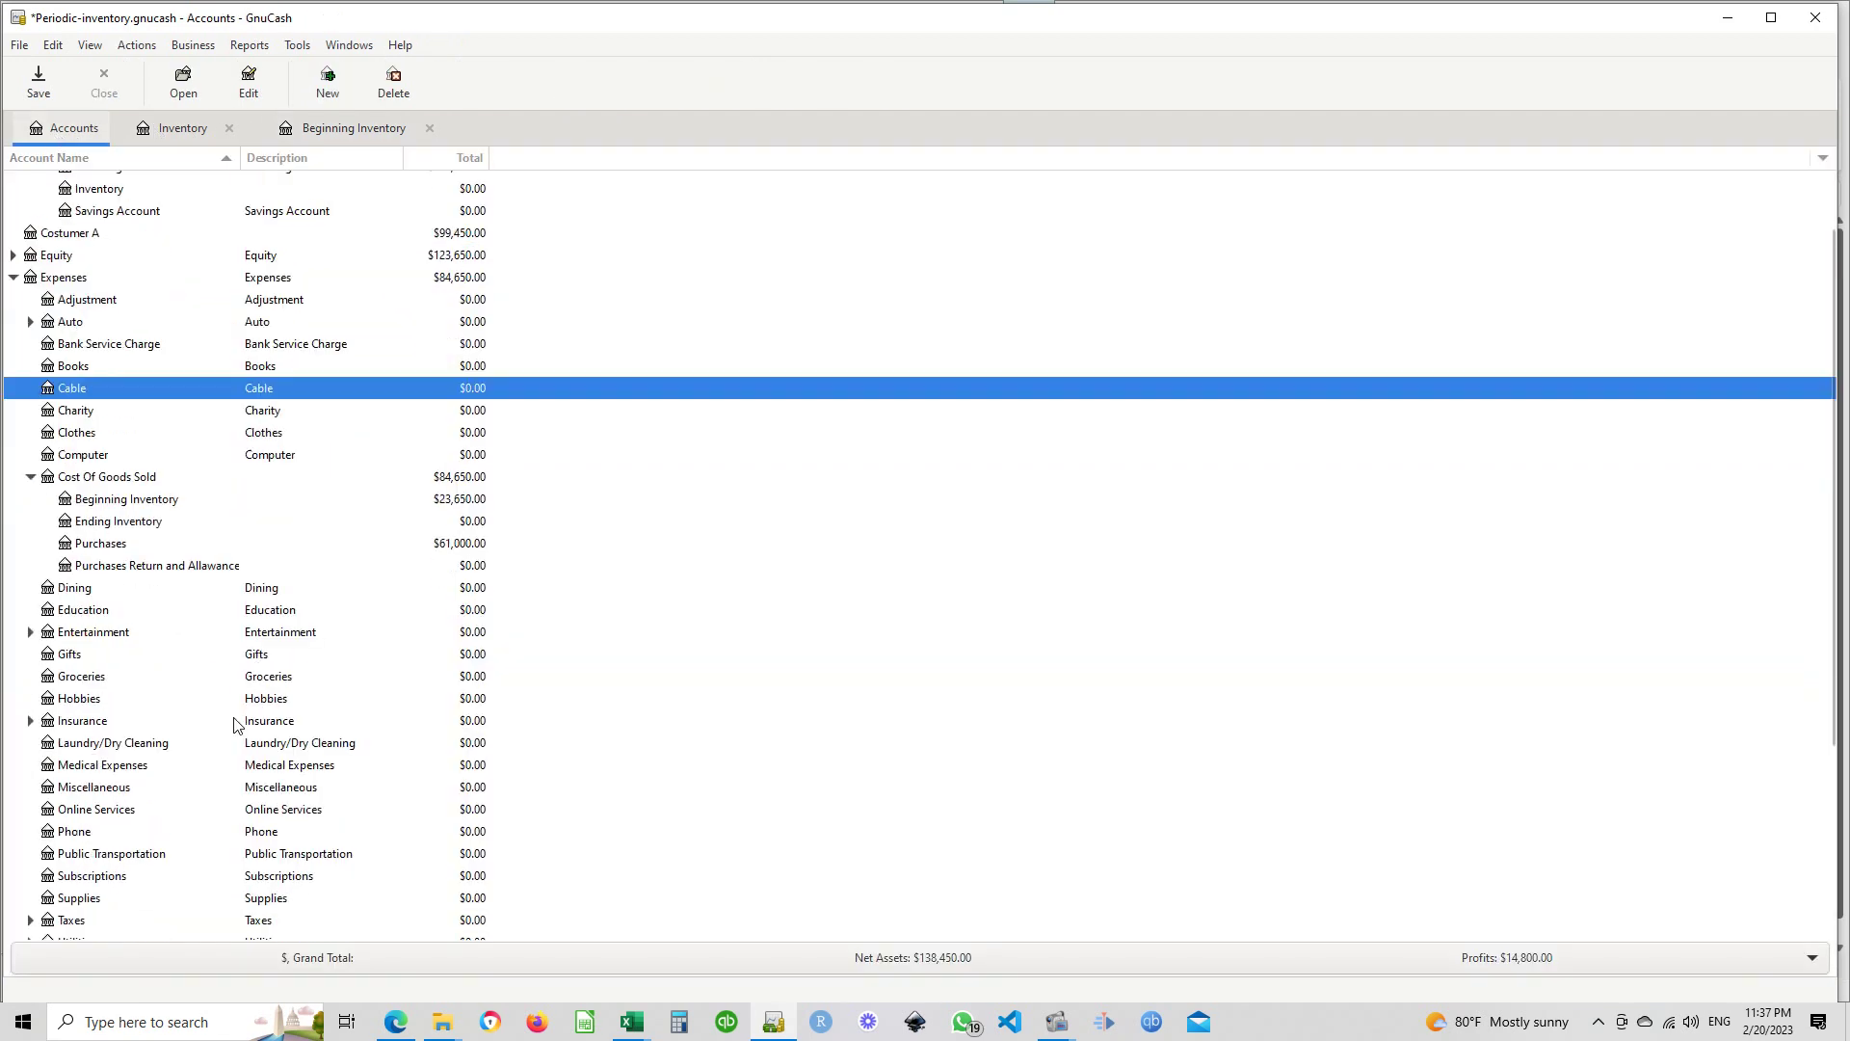
left_click(113, 495)
left_click(116, 483)
left_click(127, 502)
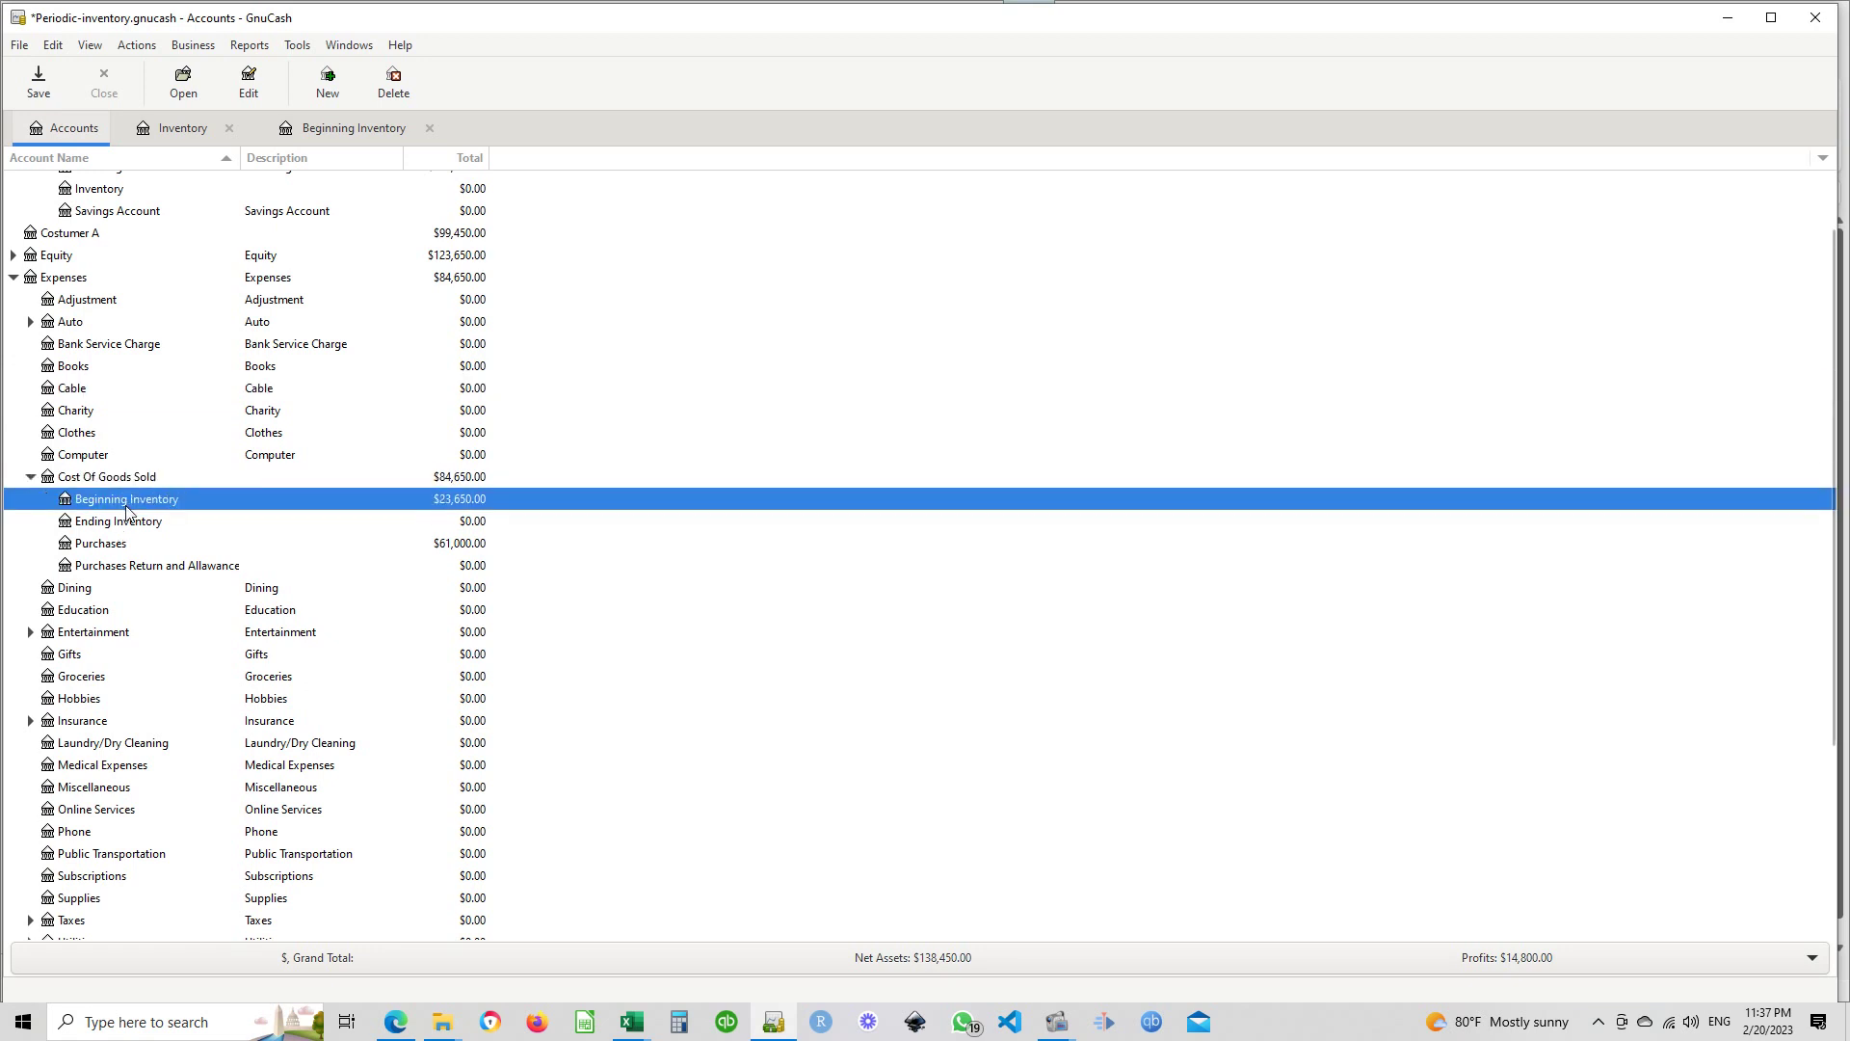
left_click(132, 526)
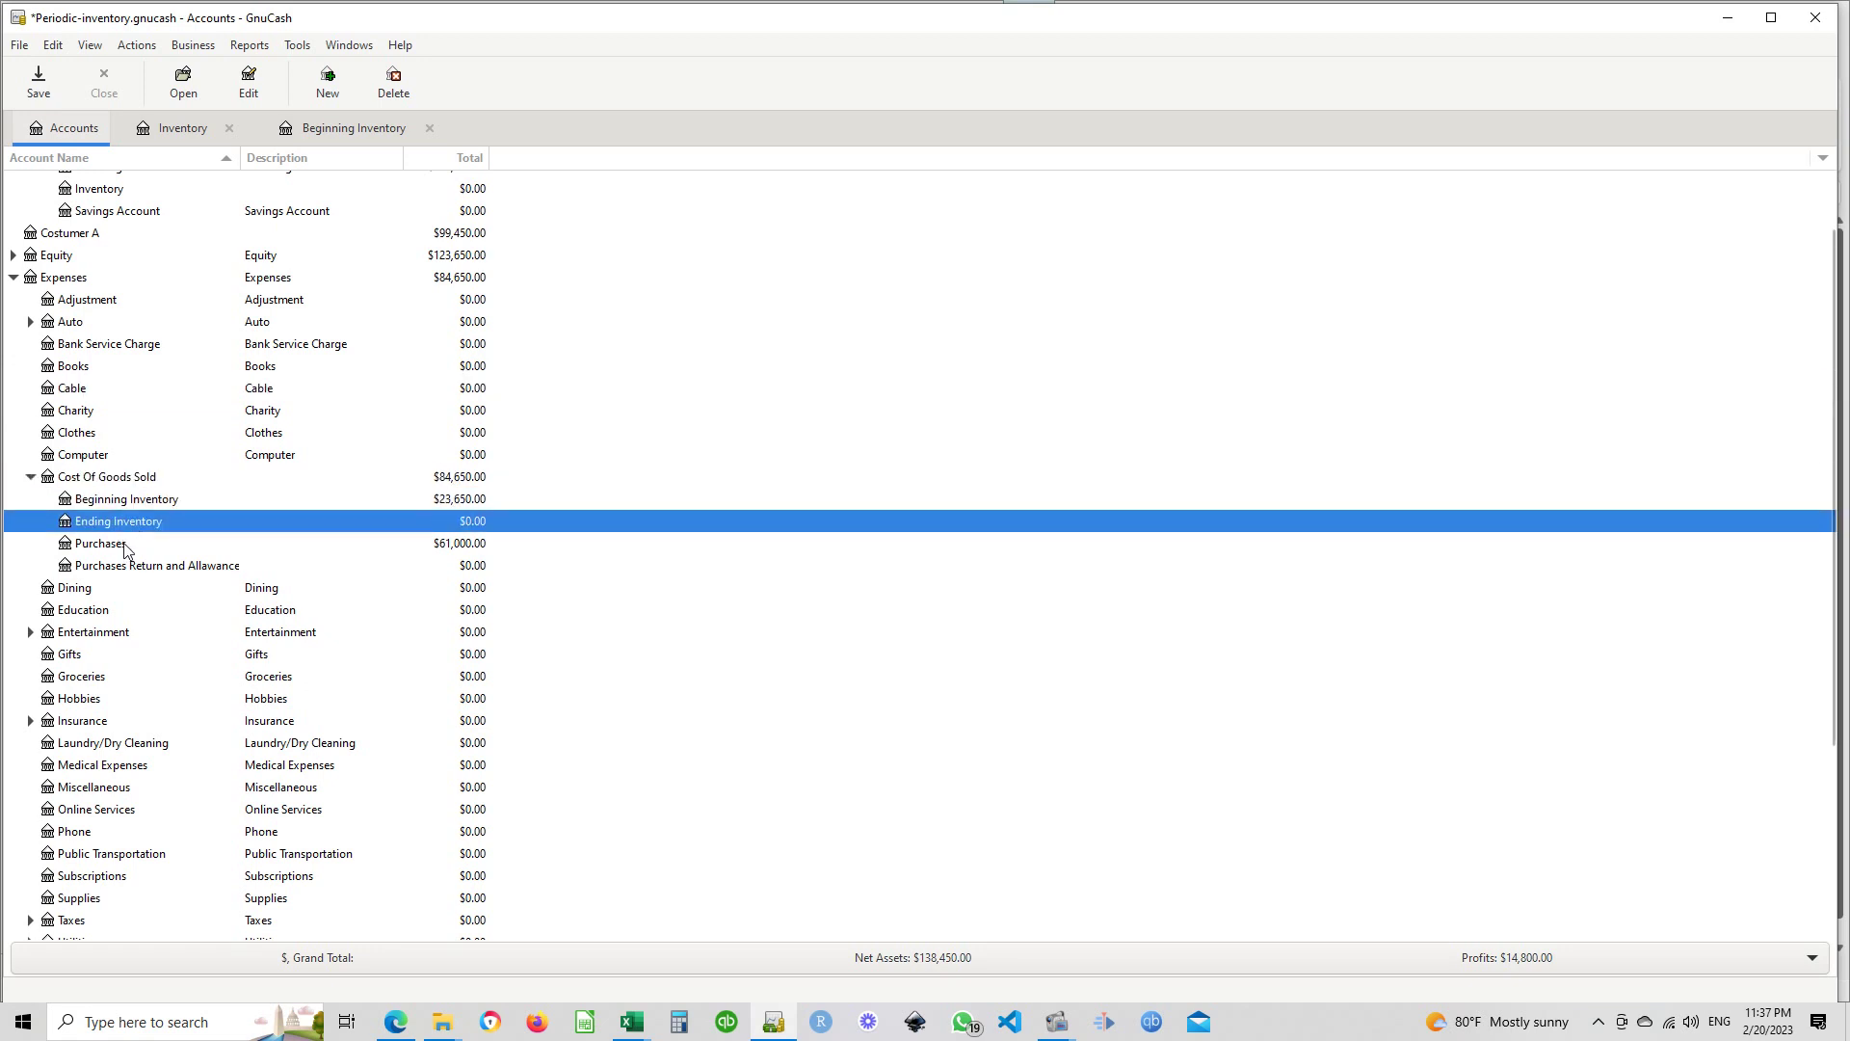
left_click(127, 546)
left_click(127, 526)
Switch to both Excel workbook windows and review the Kardex balance quantities row by row and the last Sale row's total
left_click(631, 1022)
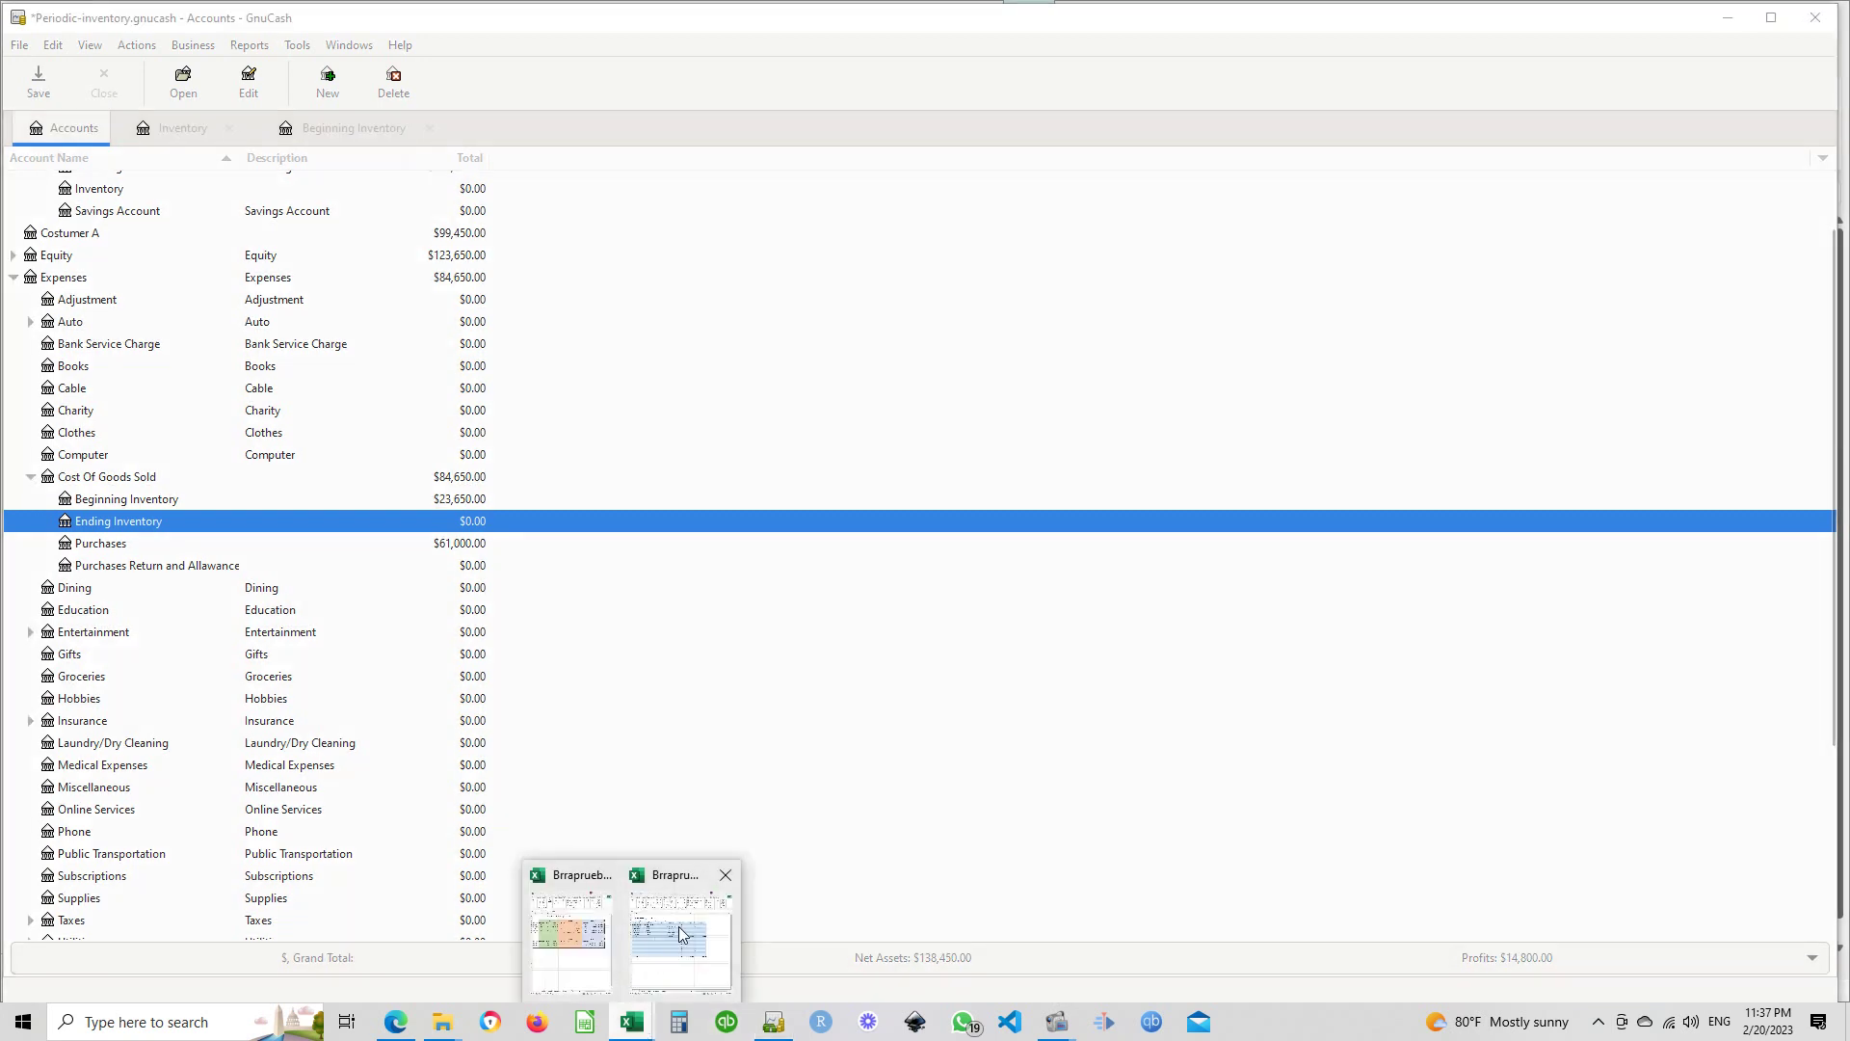
left_click(682, 940)
left_click(631, 1024)
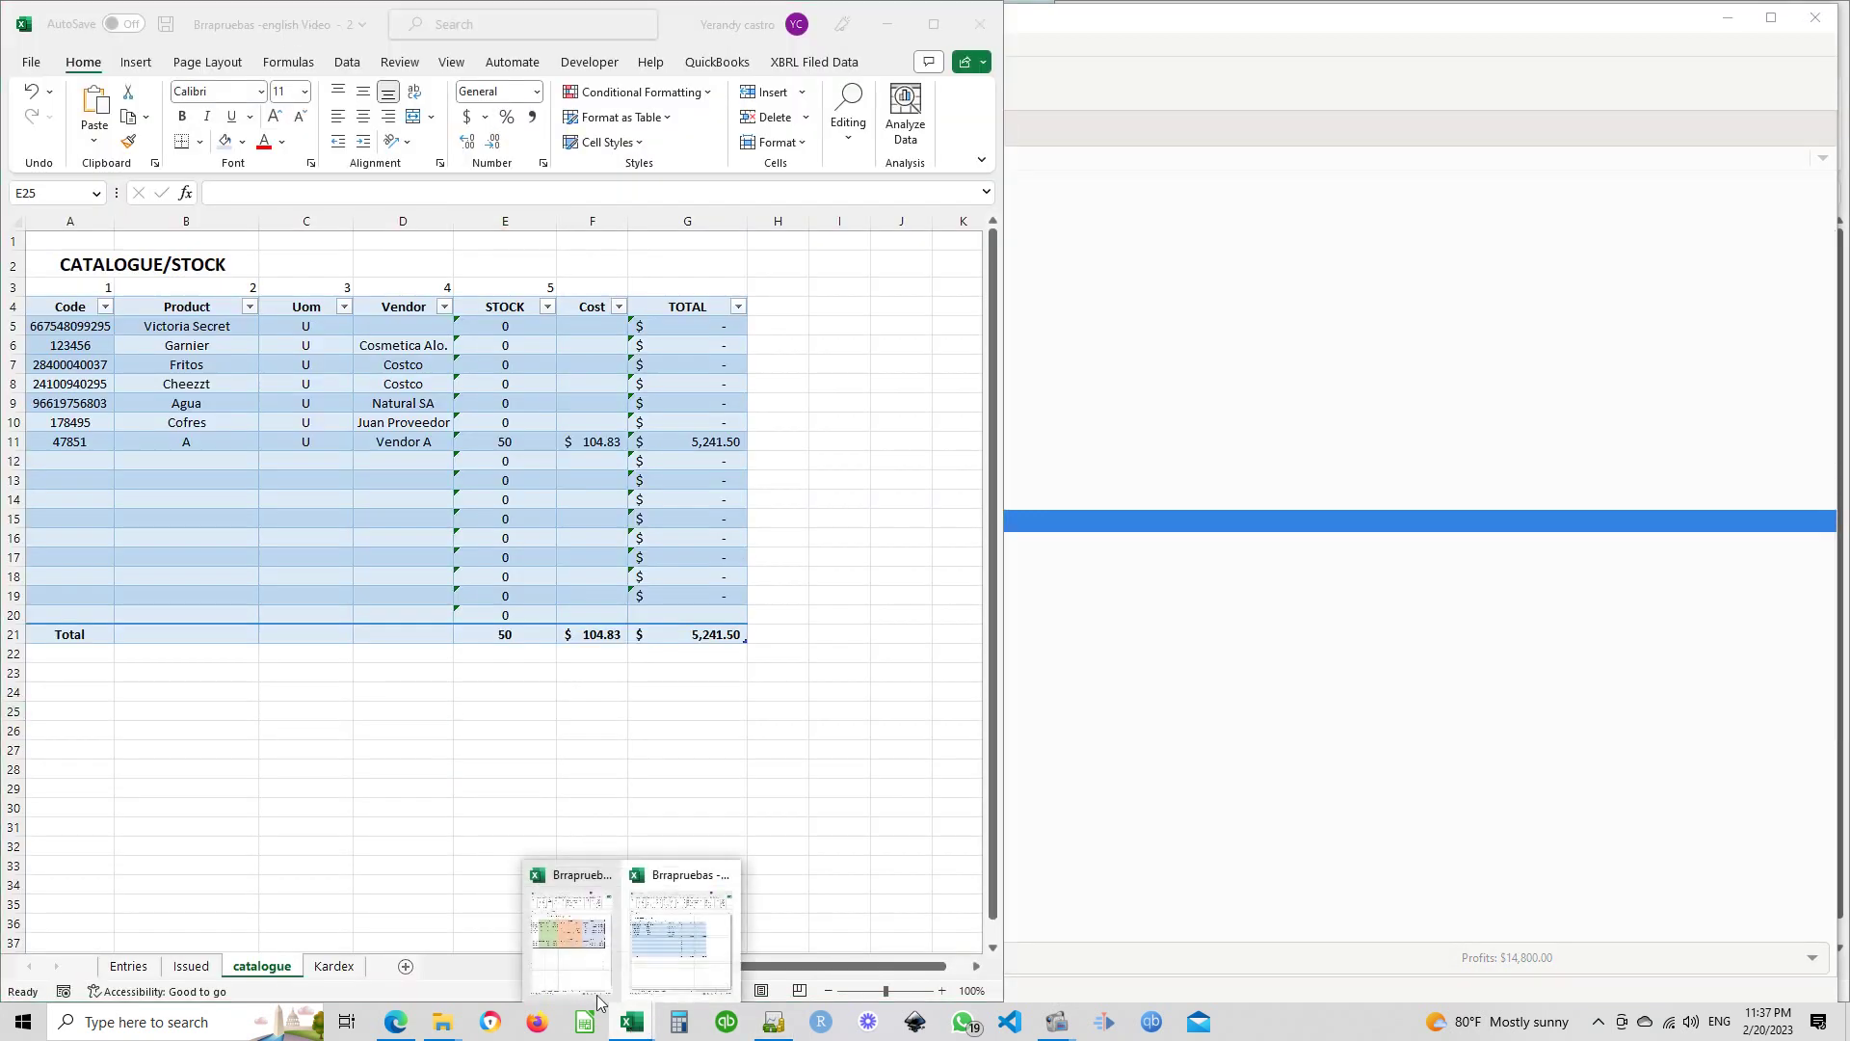
left_click(571, 940)
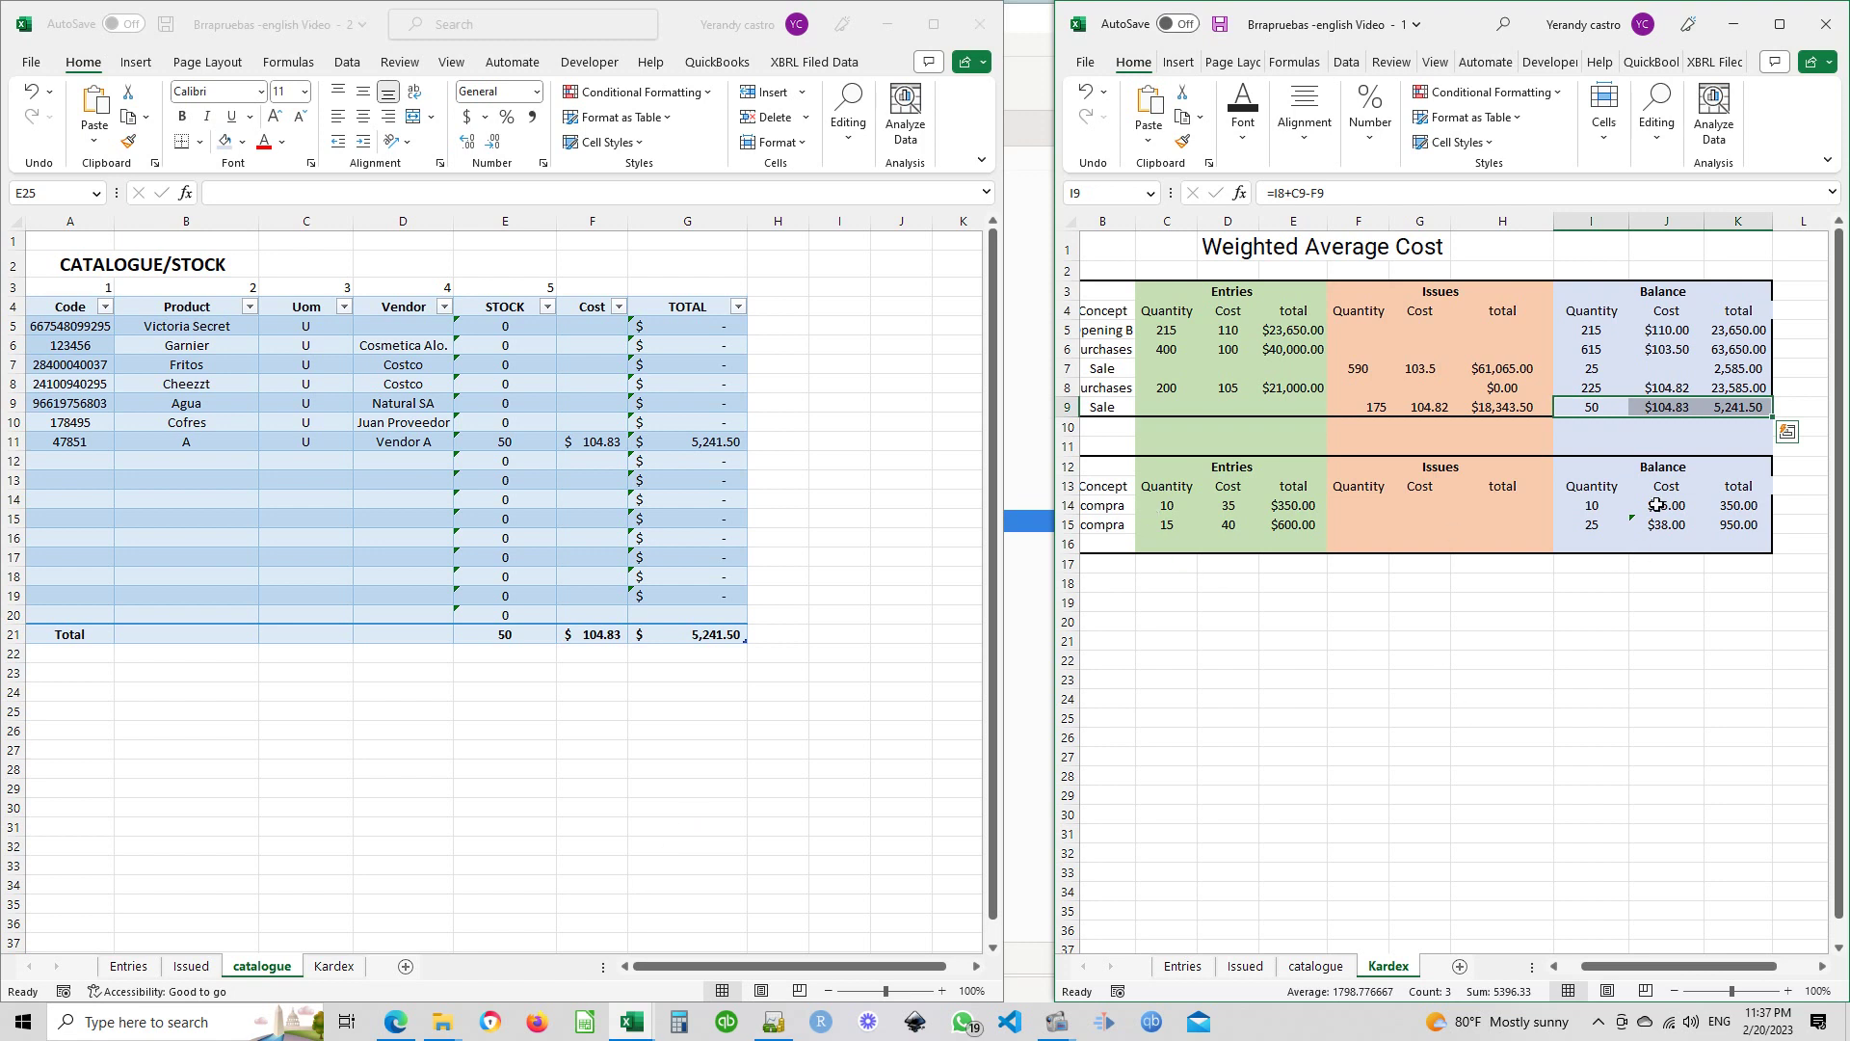
left_click(1720, 409)
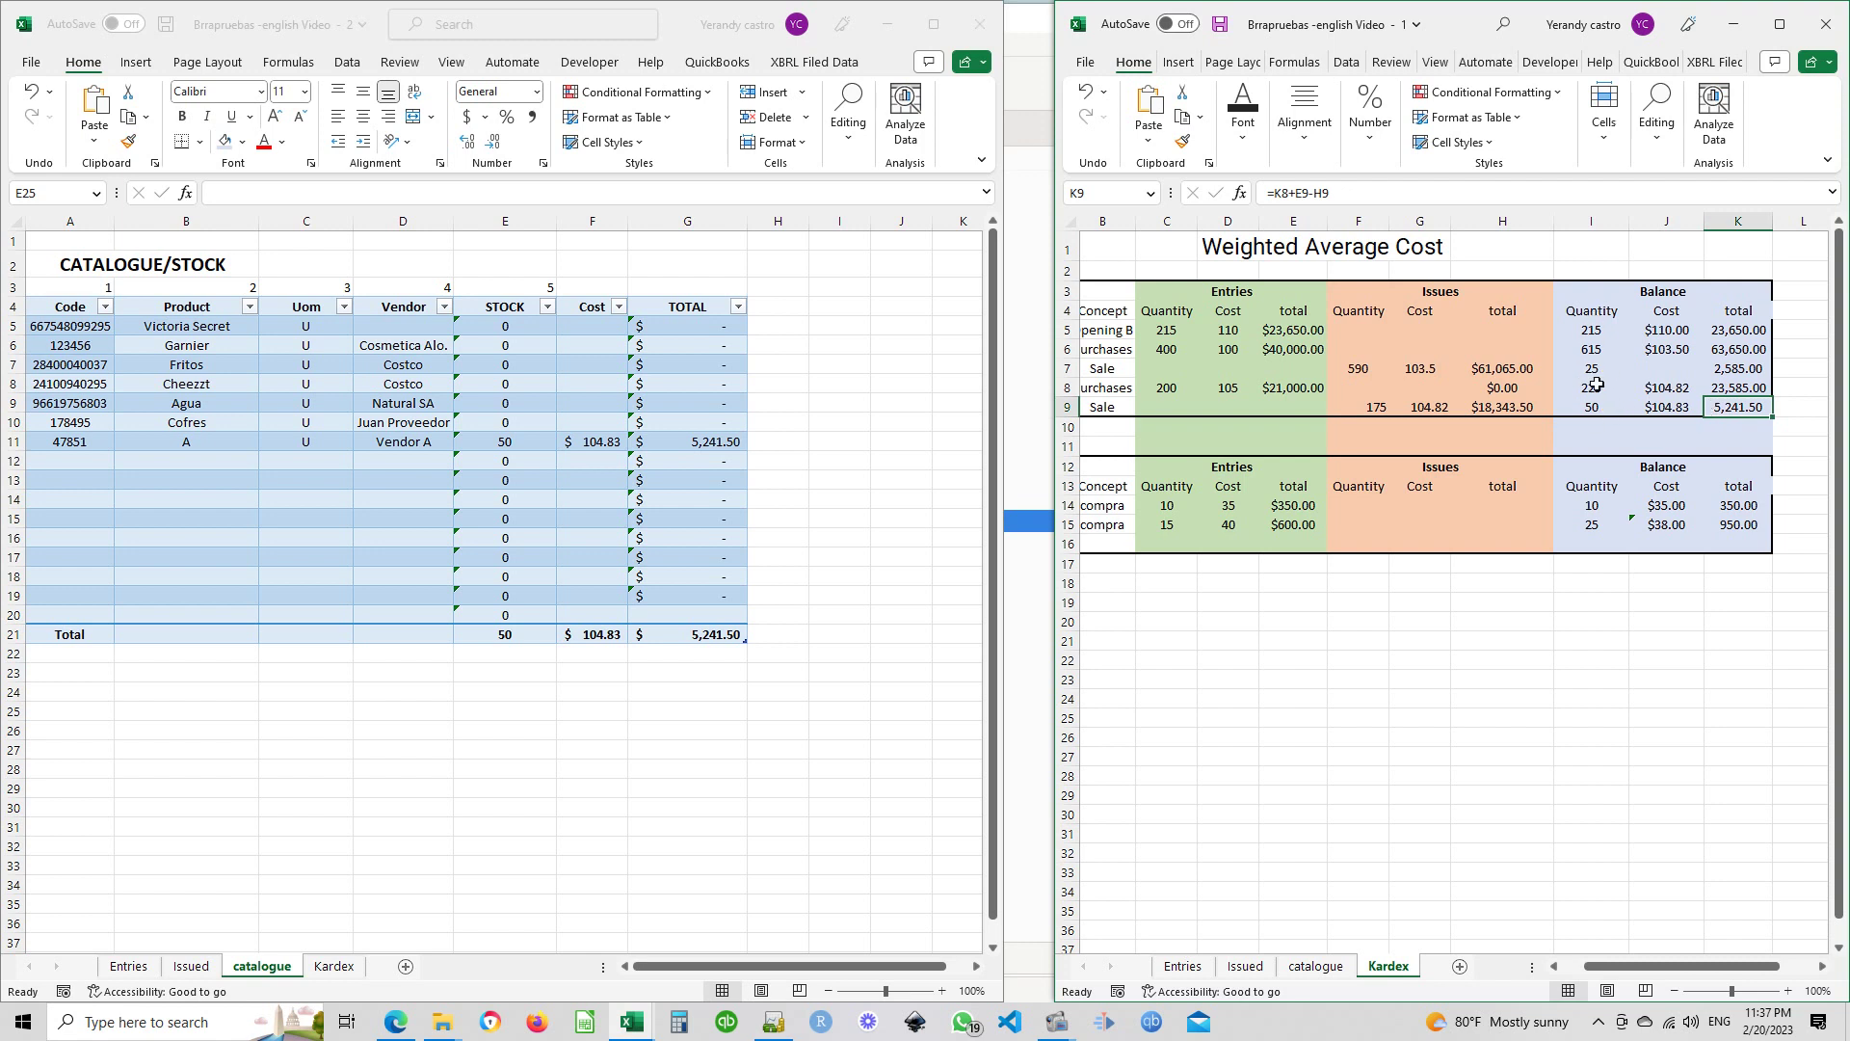
left_click(1583, 330)
left_click(1589, 349)
left_click(1590, 370)
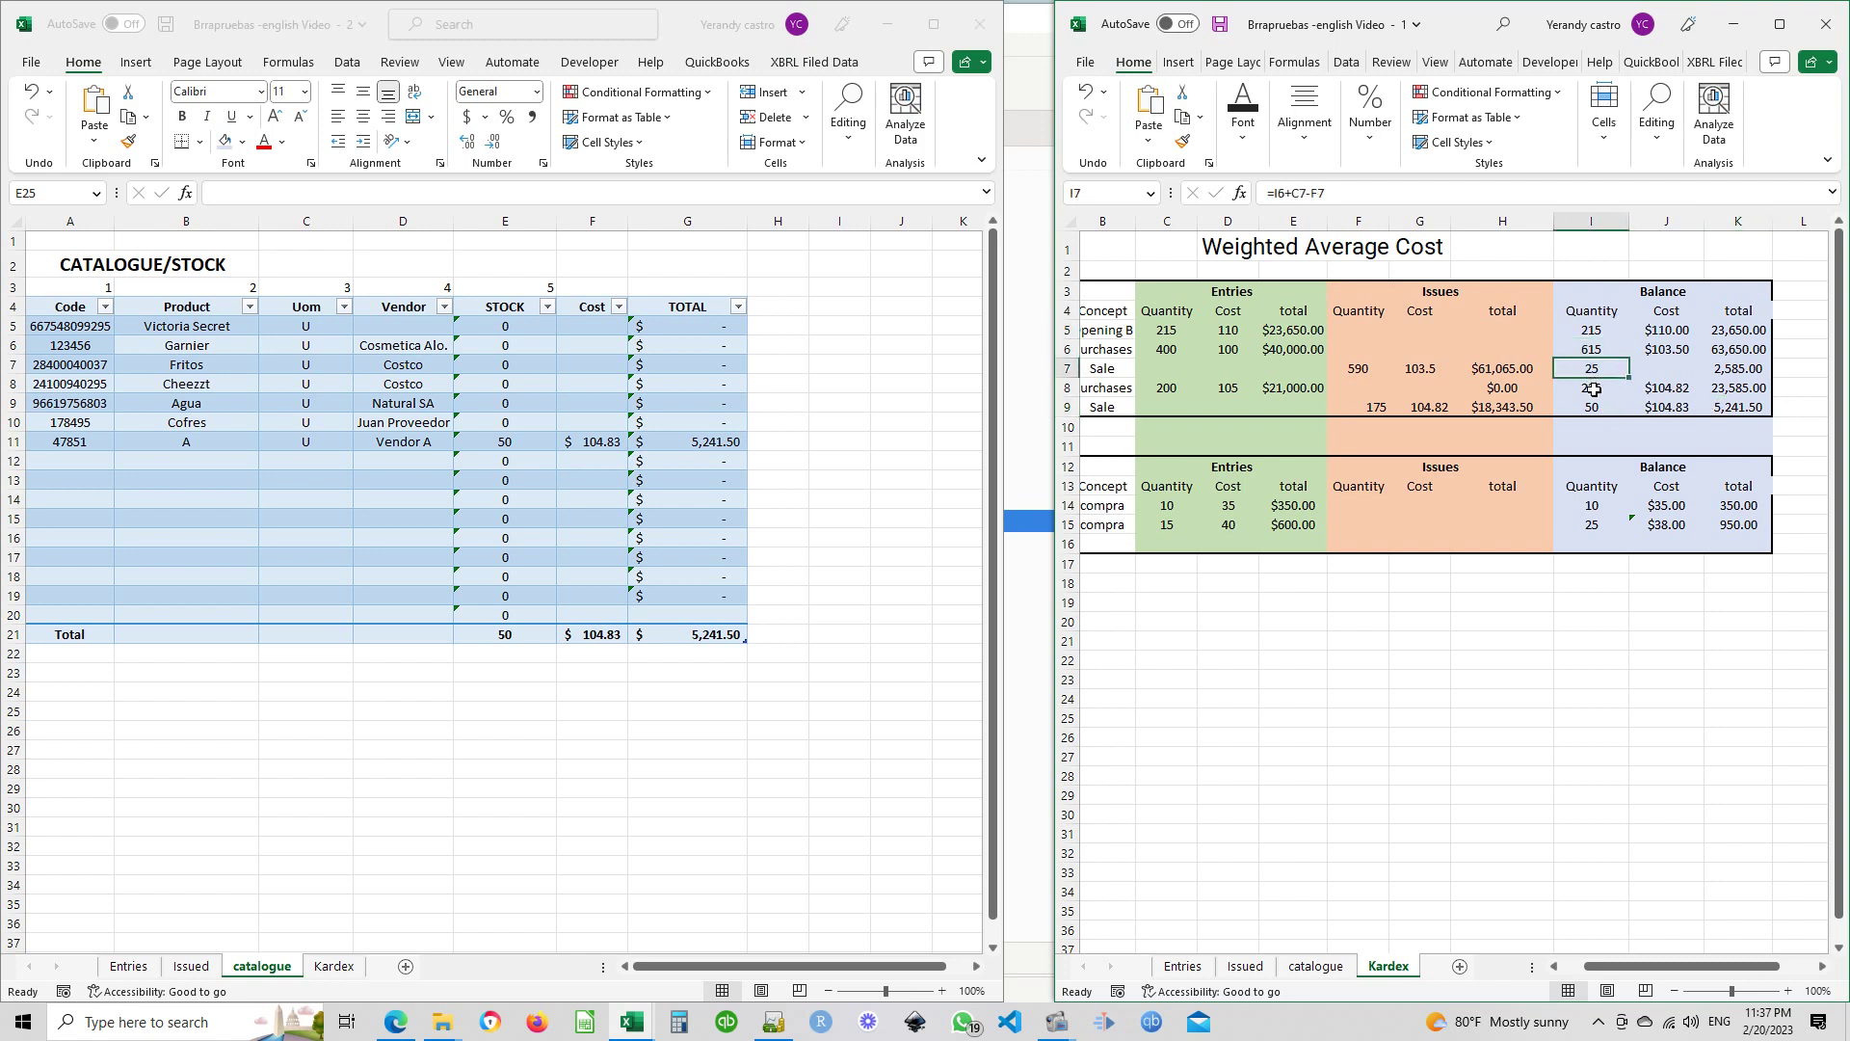
left_click(1593, 389)
left_click(1619, 407)
left_click(1720, 408)
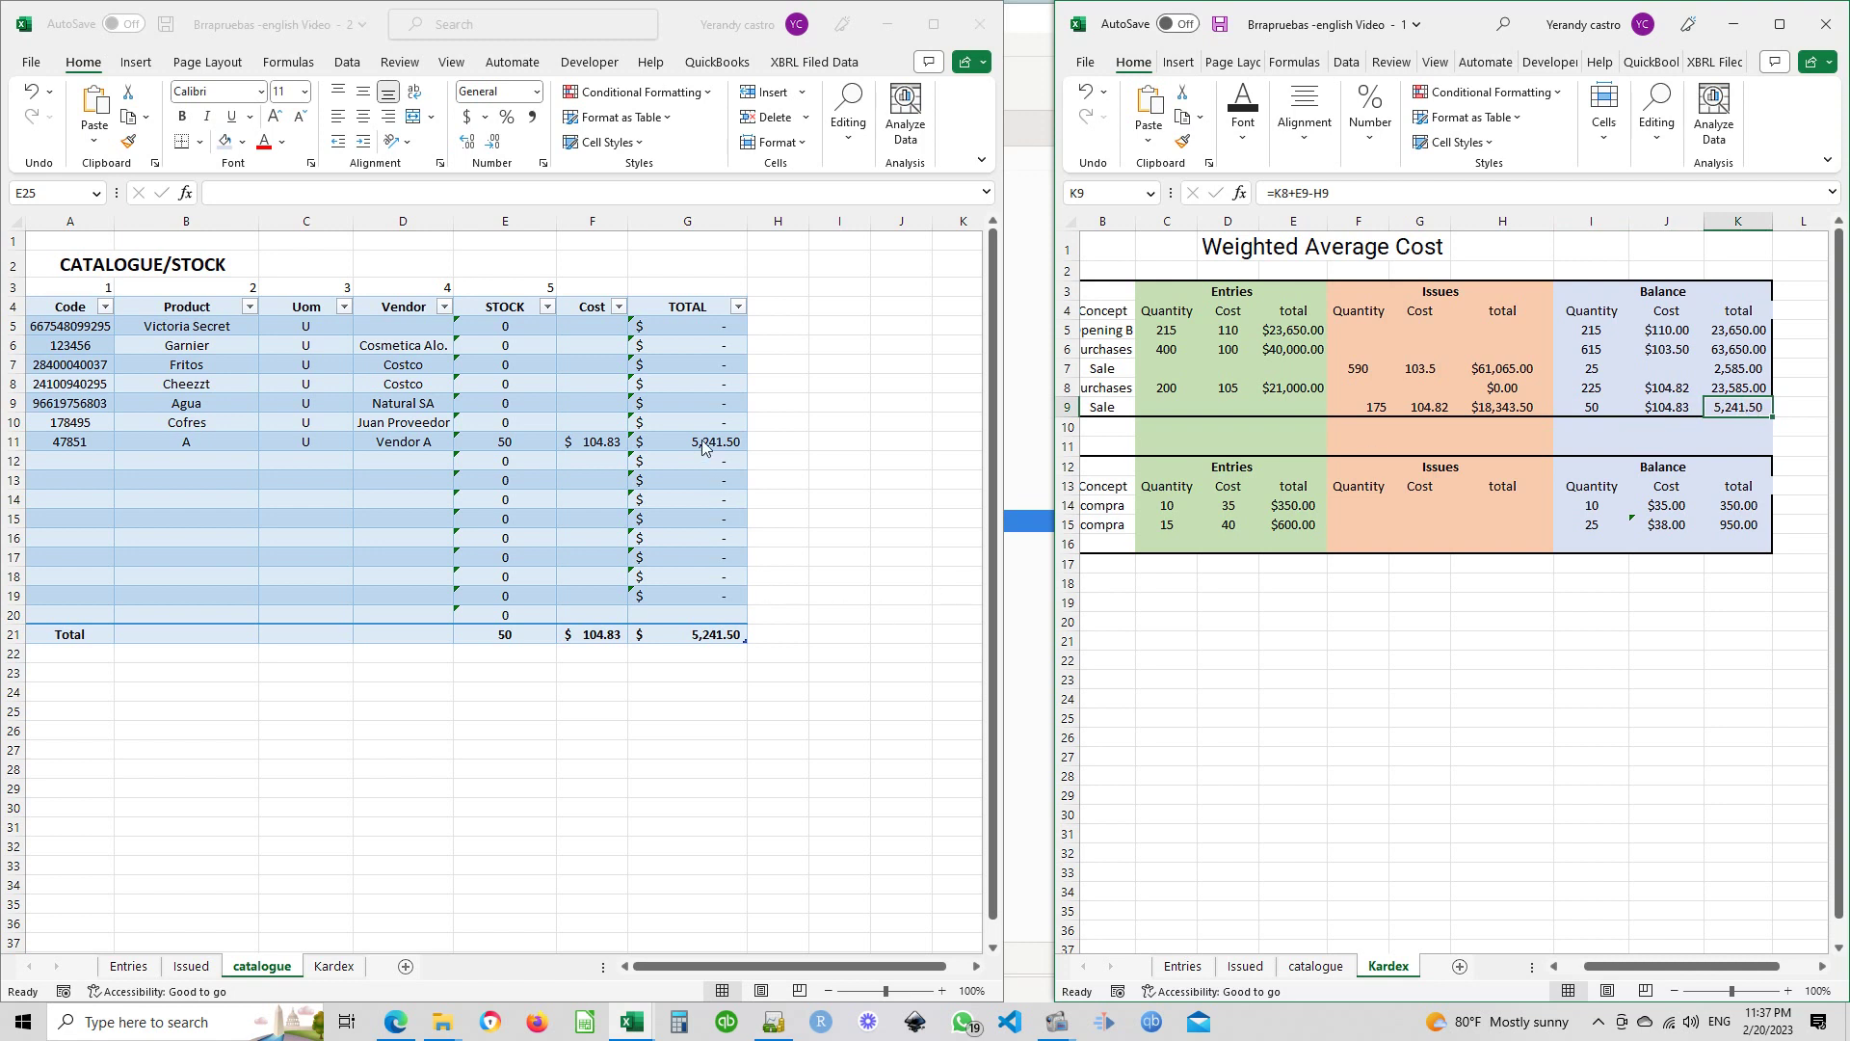
Return to the GnuCash account list and locate the Ending Inventory account under Cost Of Goods Sold
right_click(1739, 410)
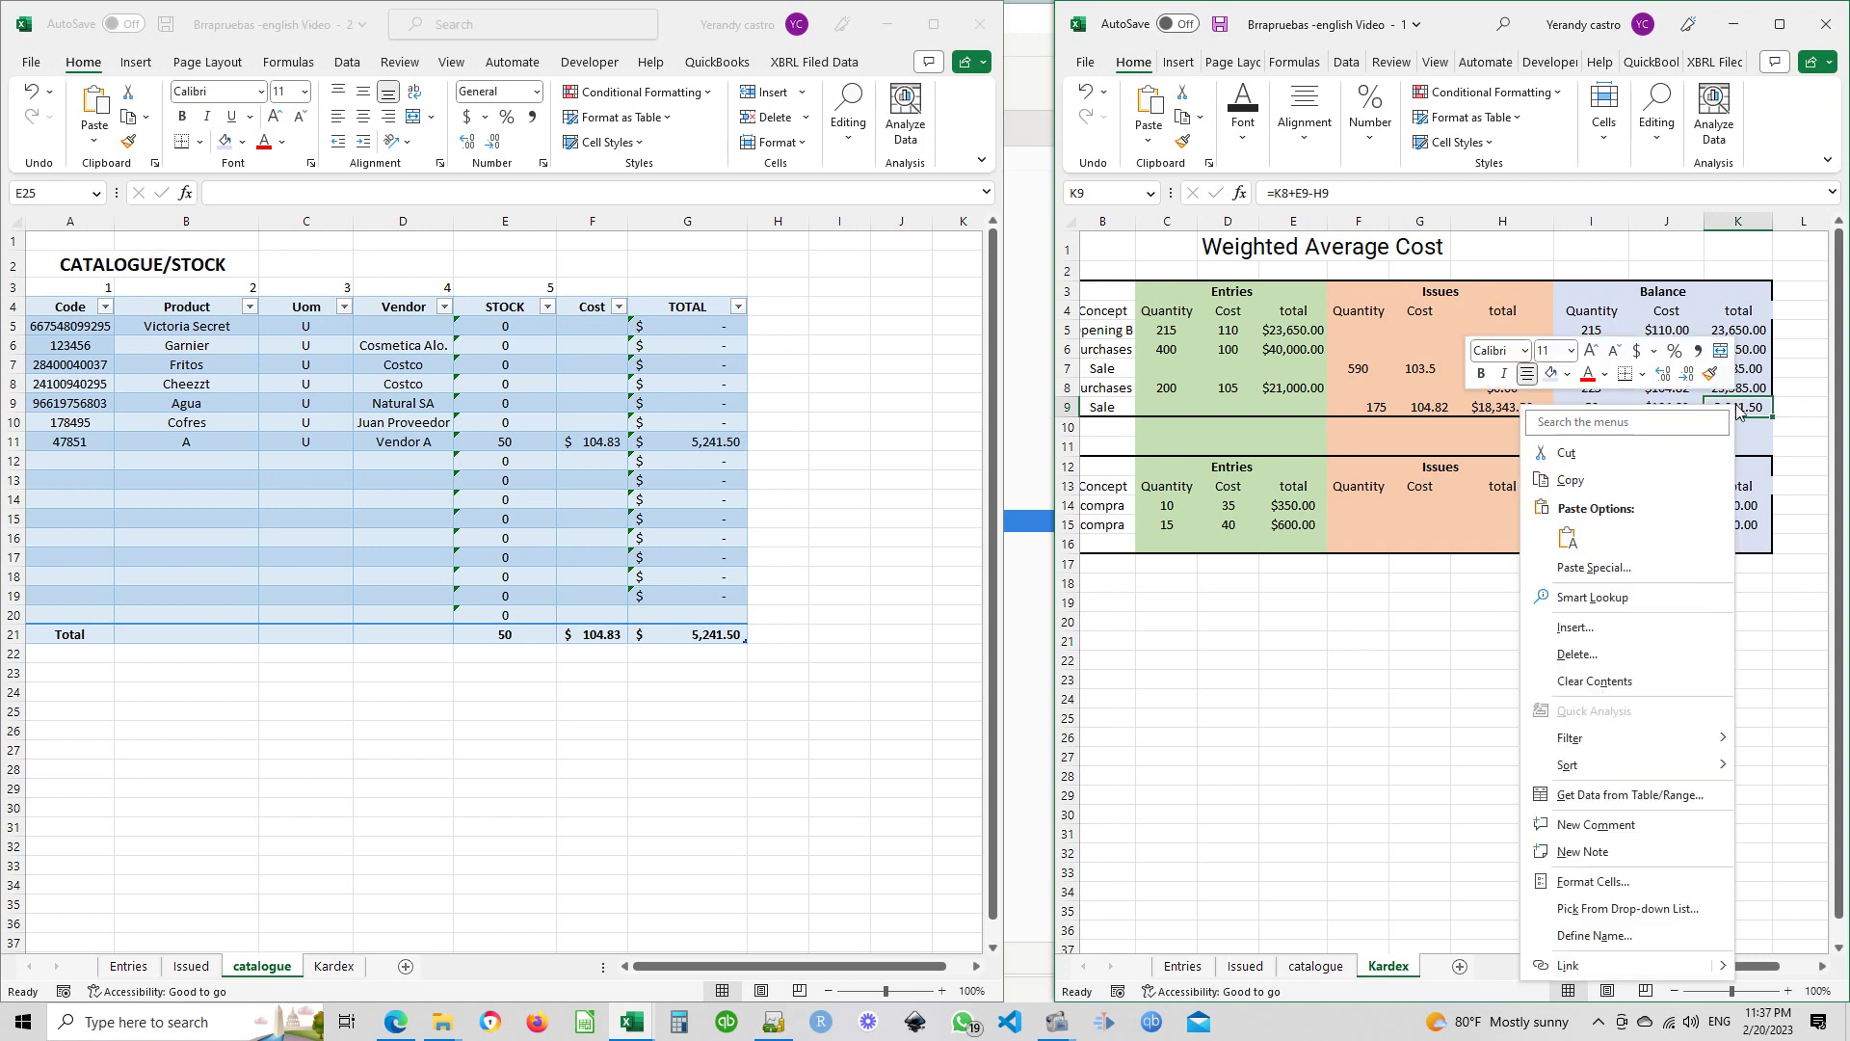
left_click(1435, 618)
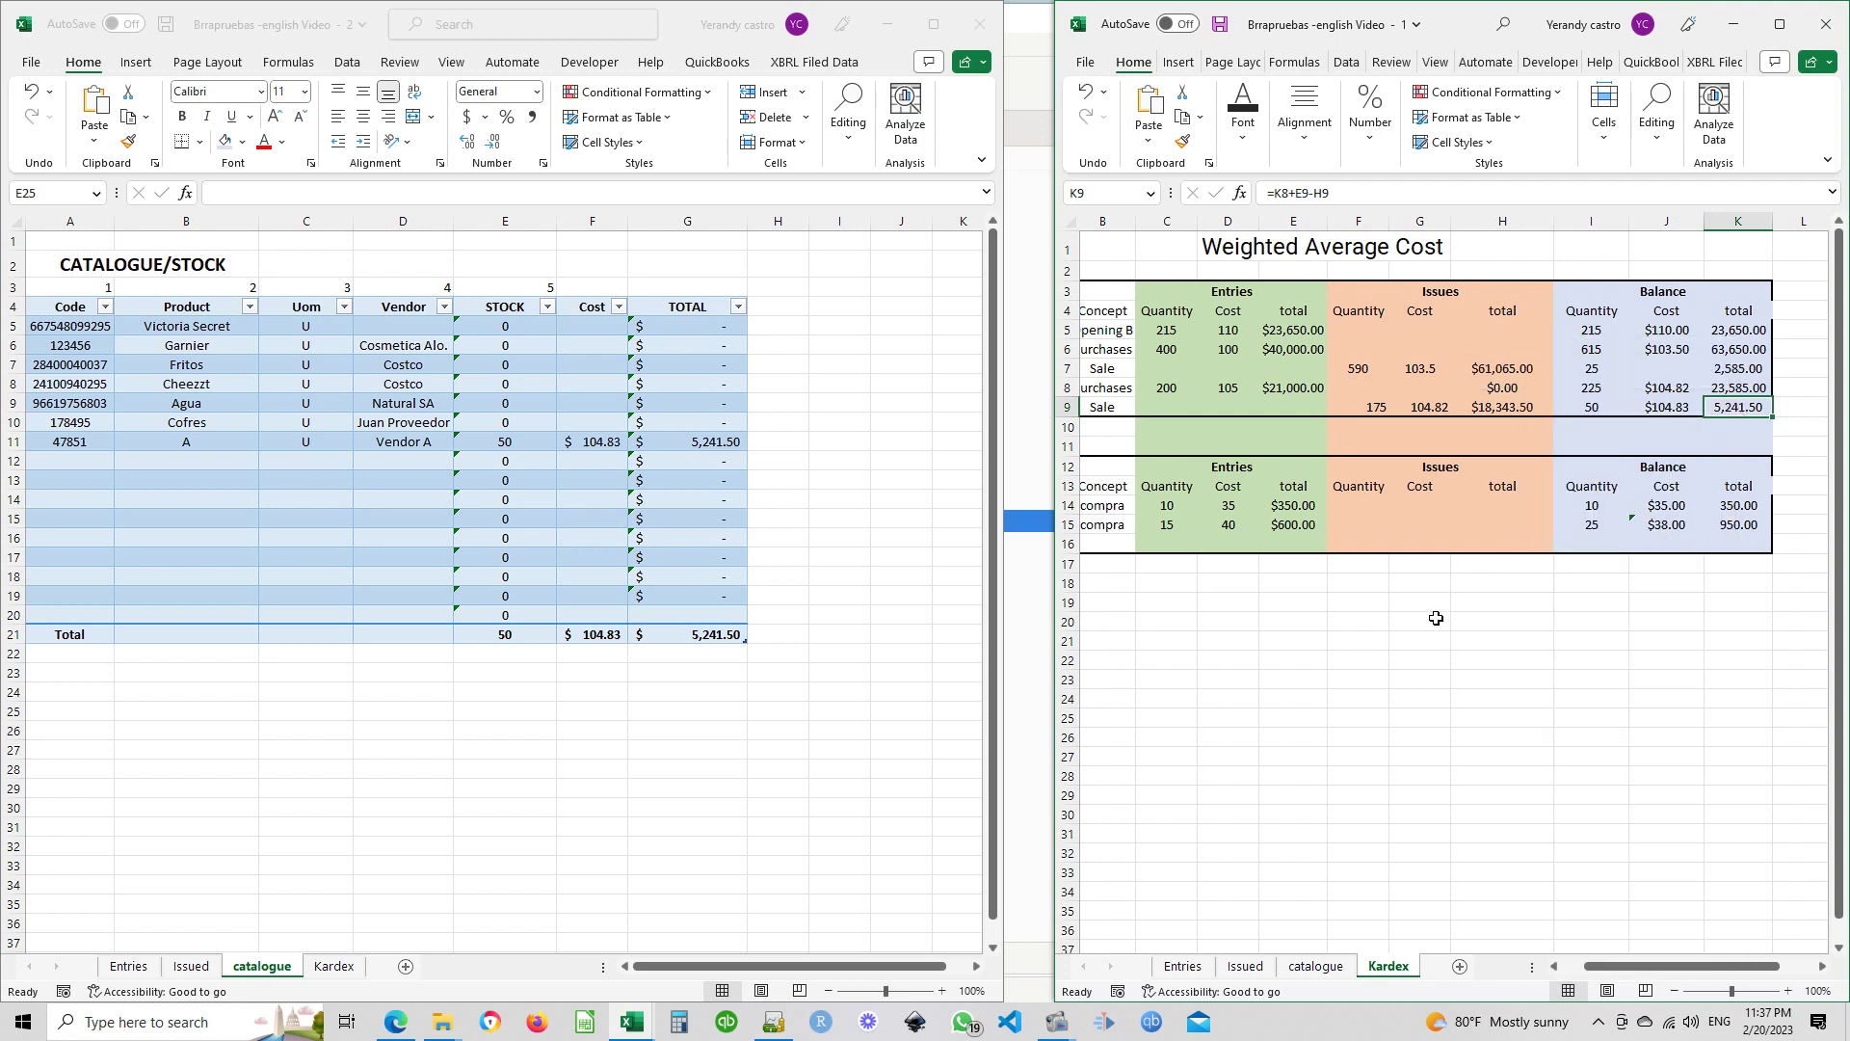
left_click(888, 24)
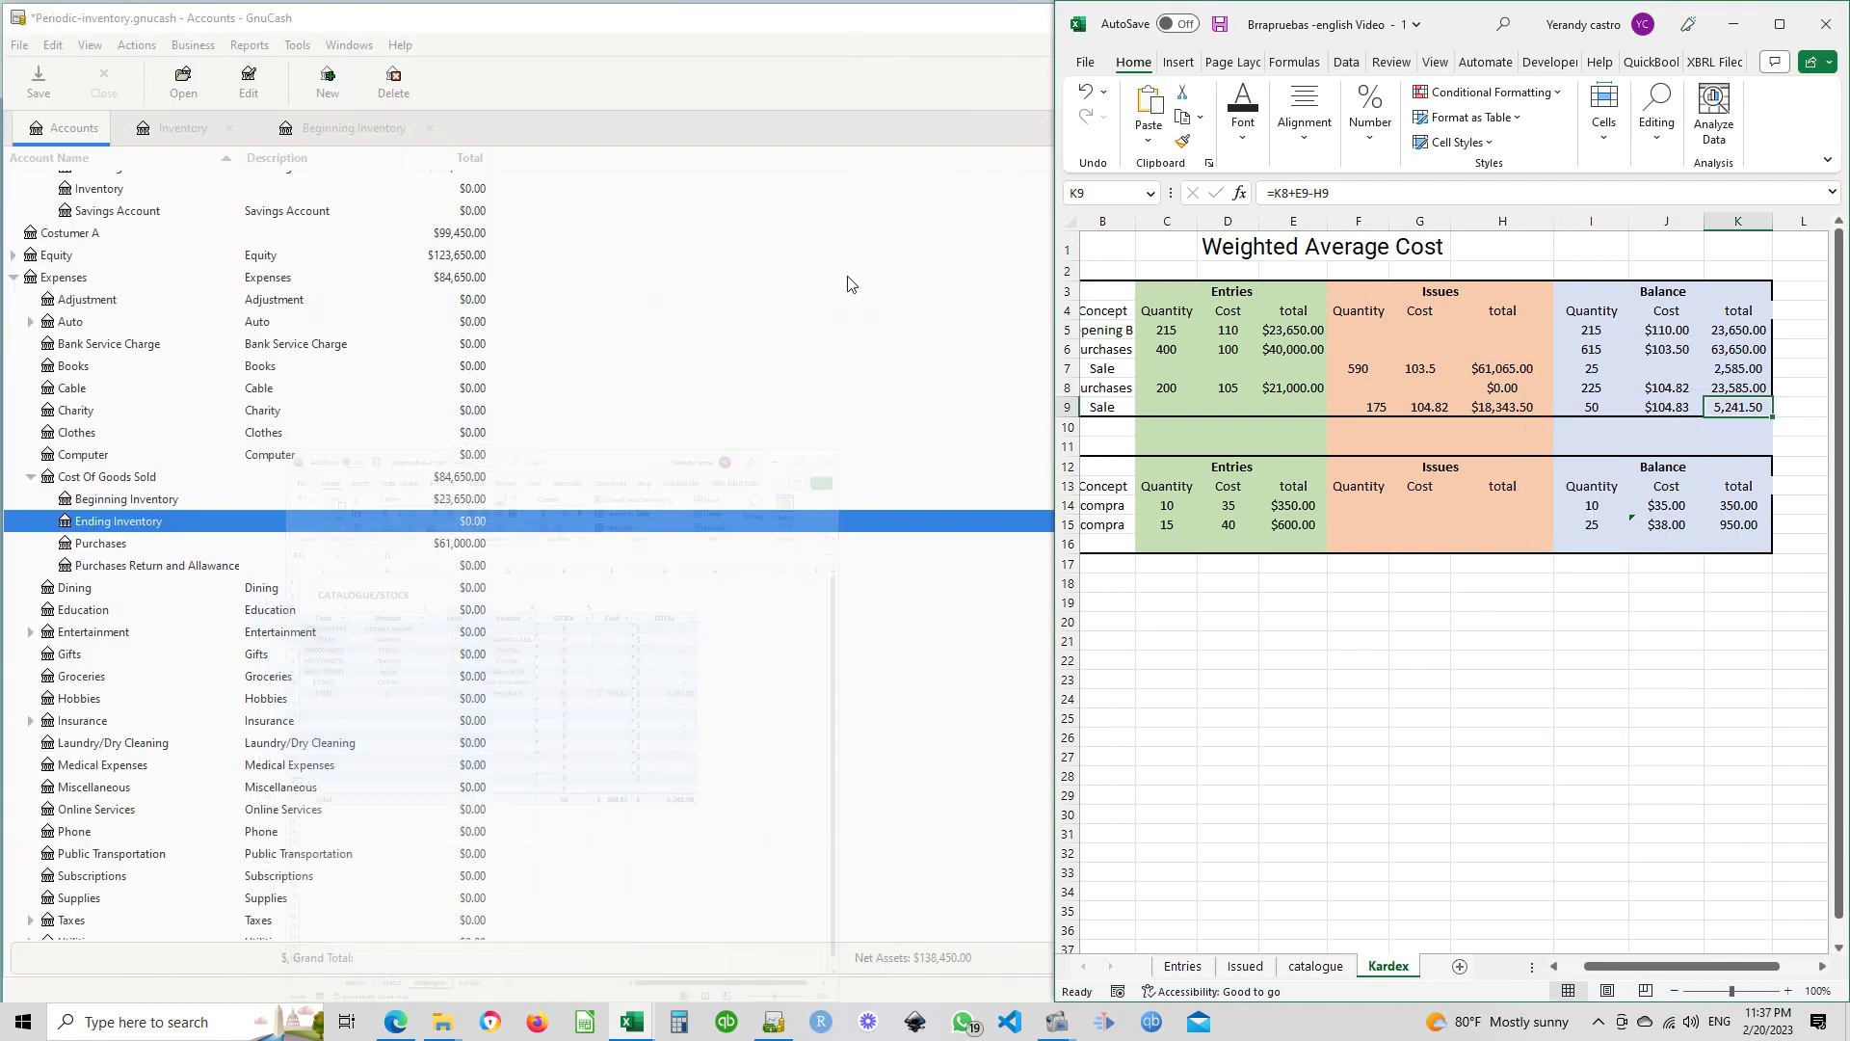
right_click(109, 529)
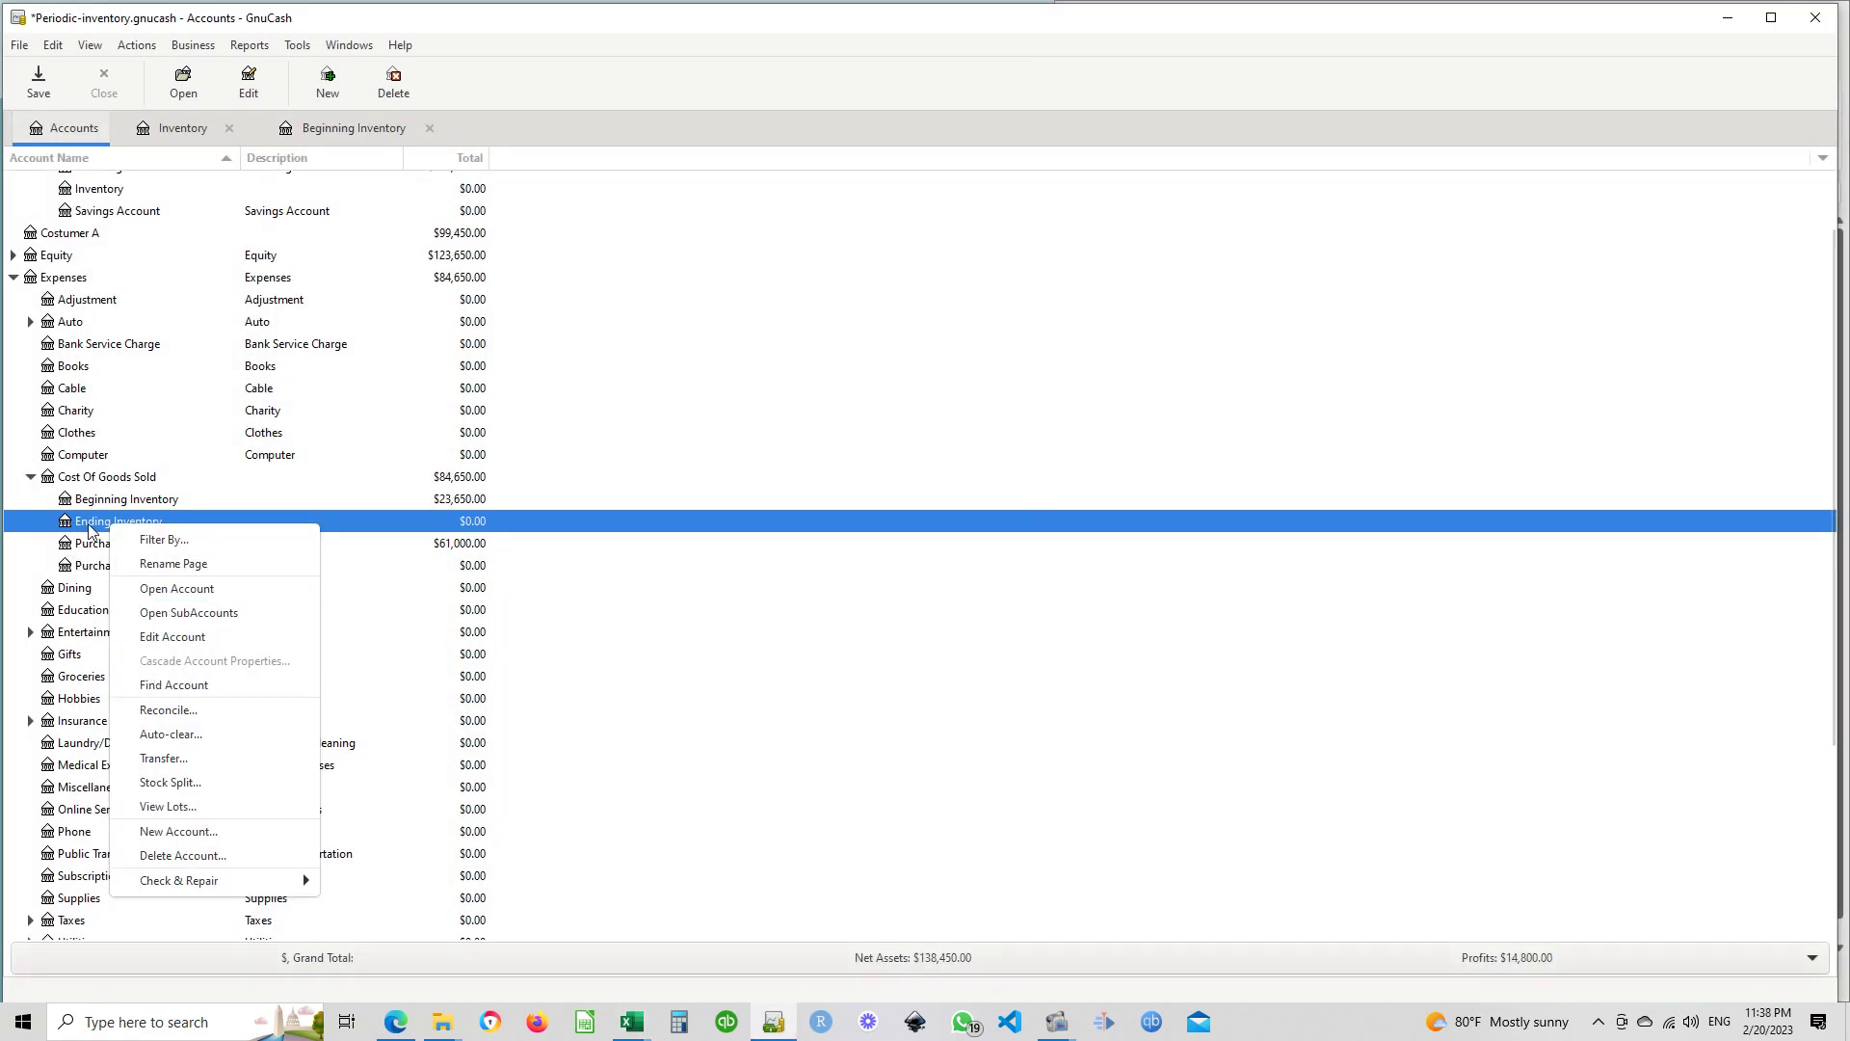
left_click(89, 530)
right_click(89, 530)
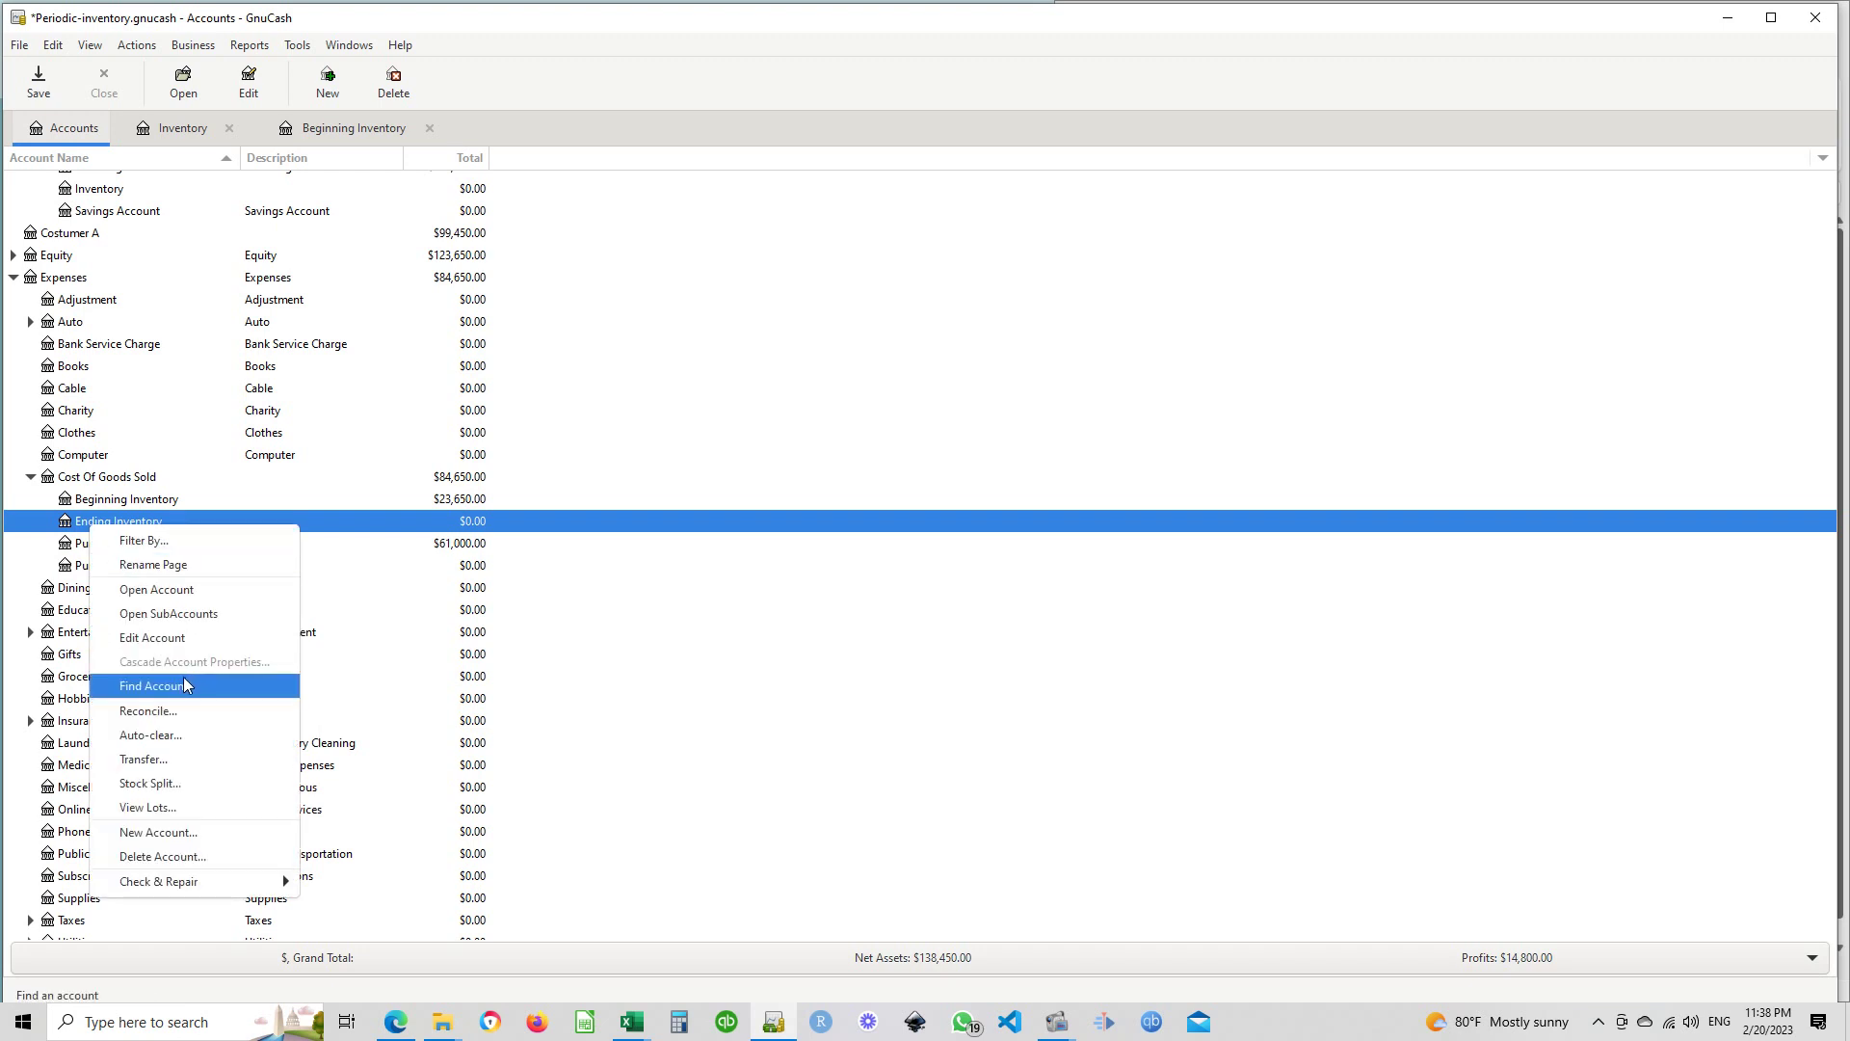
left_click(888, 266)
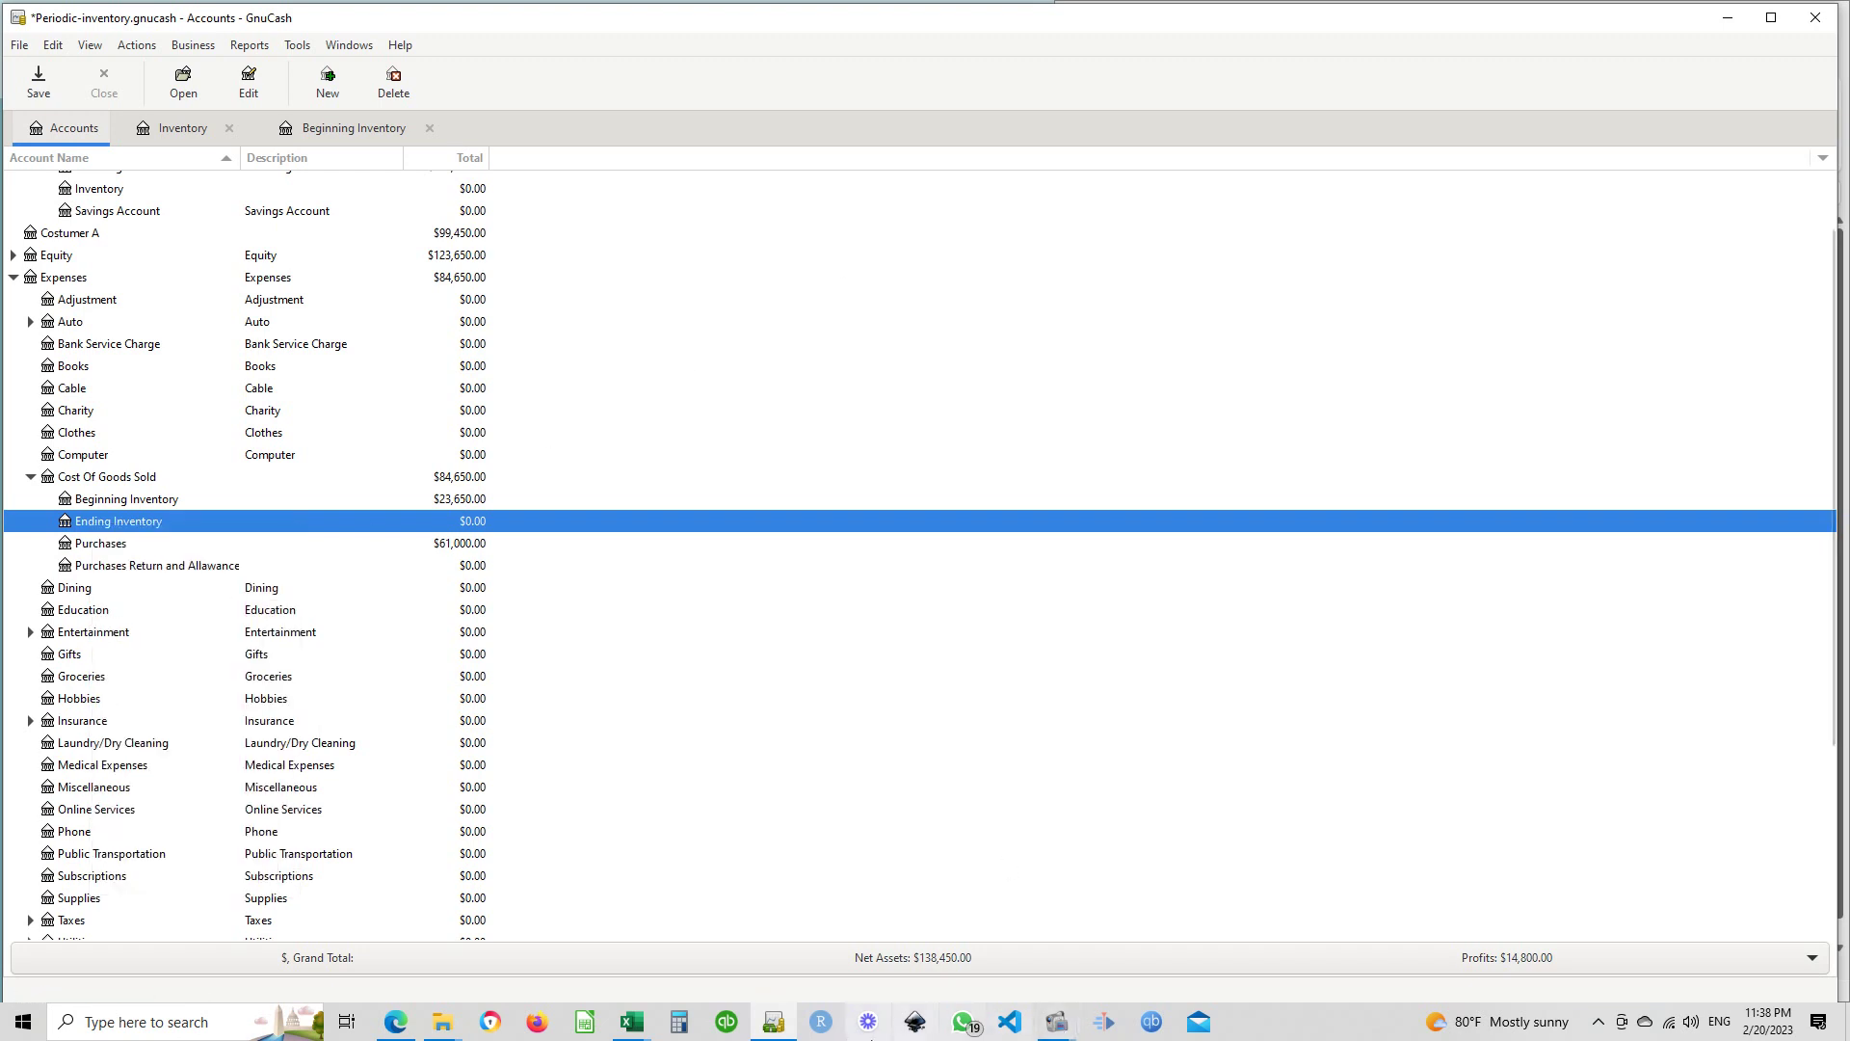
mouse_move(1051, 1026)
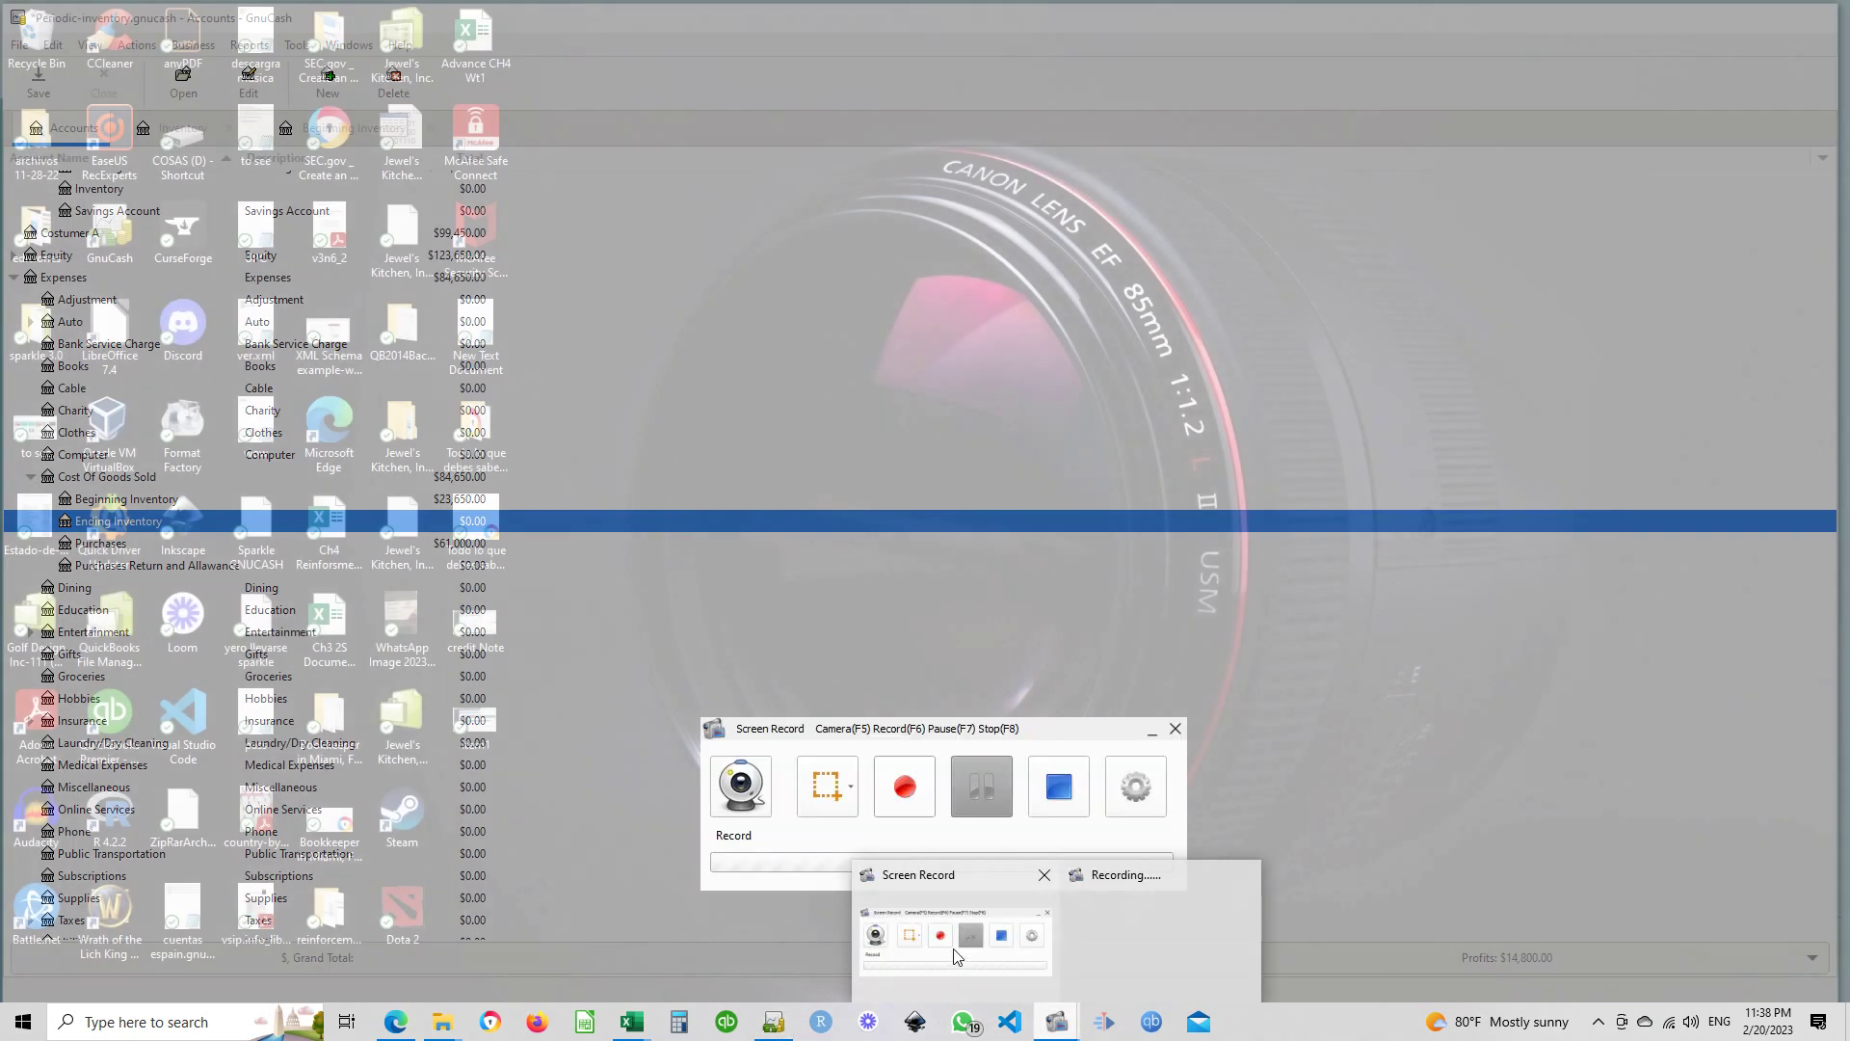
left_click(981, 873)
left_click(981, 786)
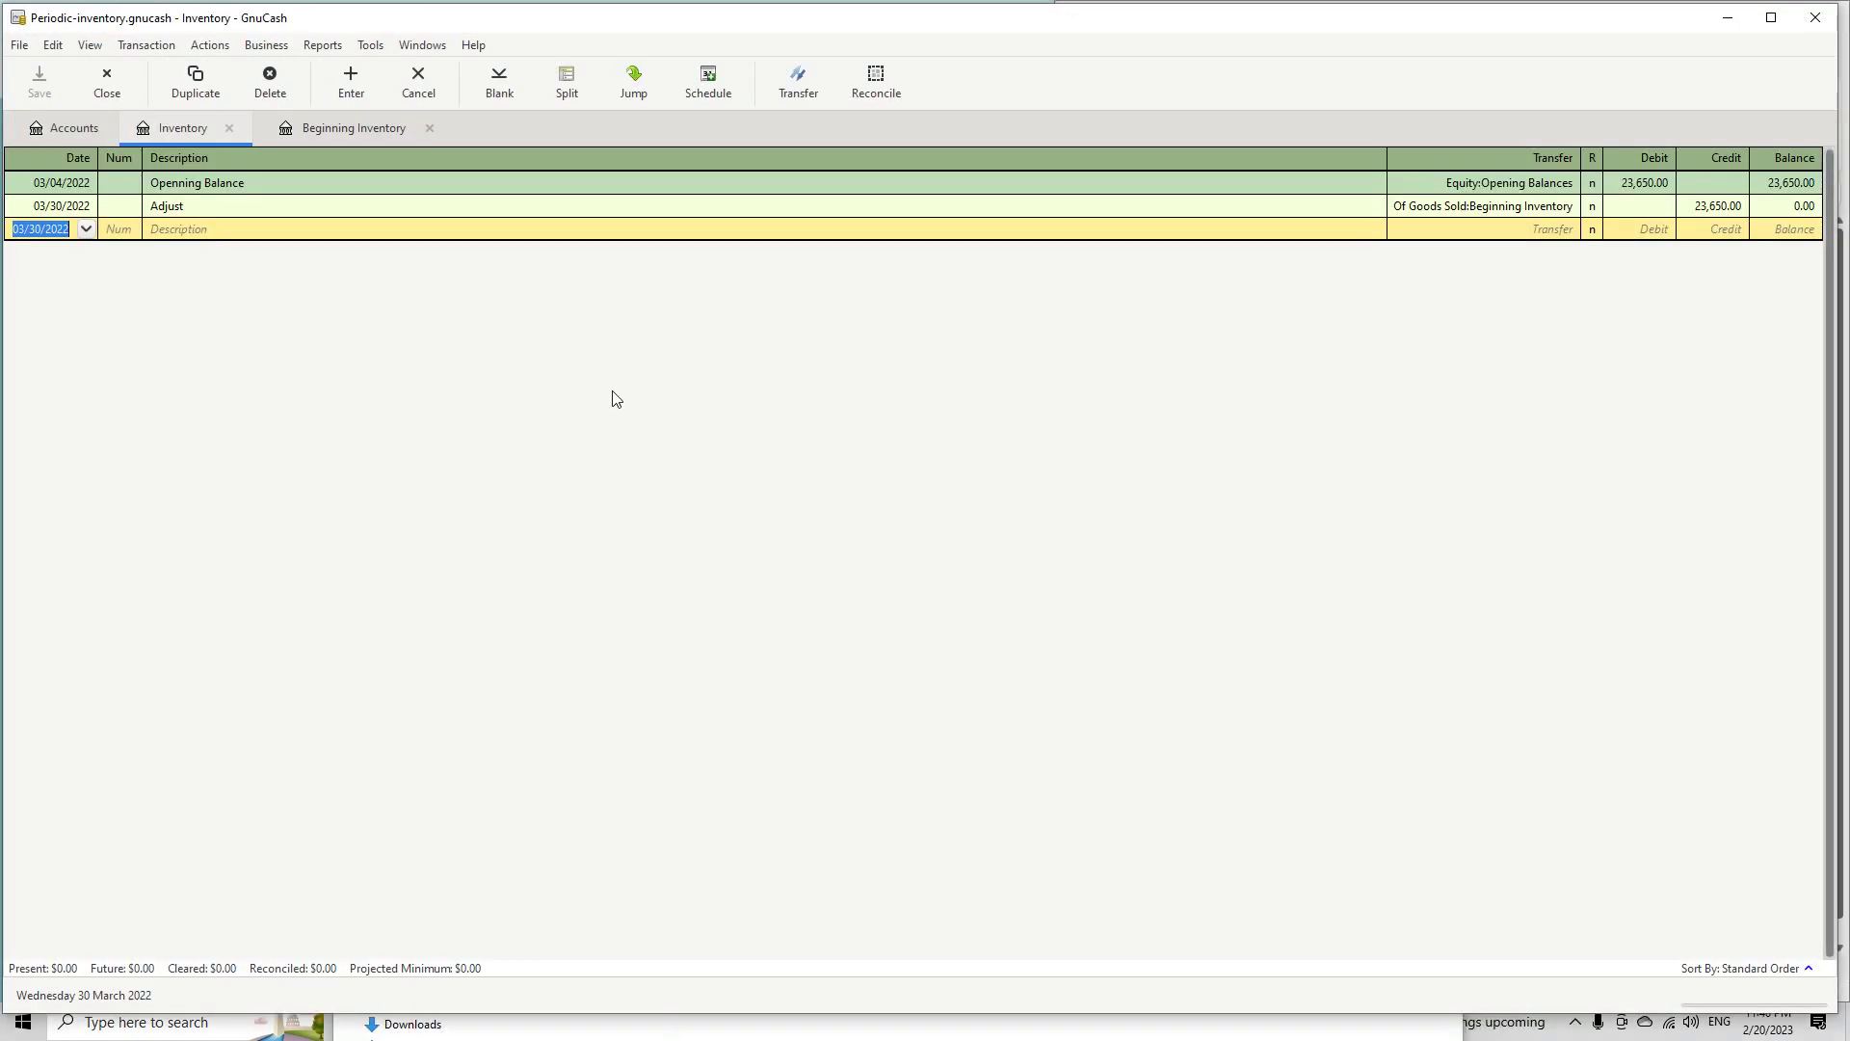
Rename the March 30 adjustment in the Inventory register as Adjust 1, record the change and return to the account list
left_click(221, 208)
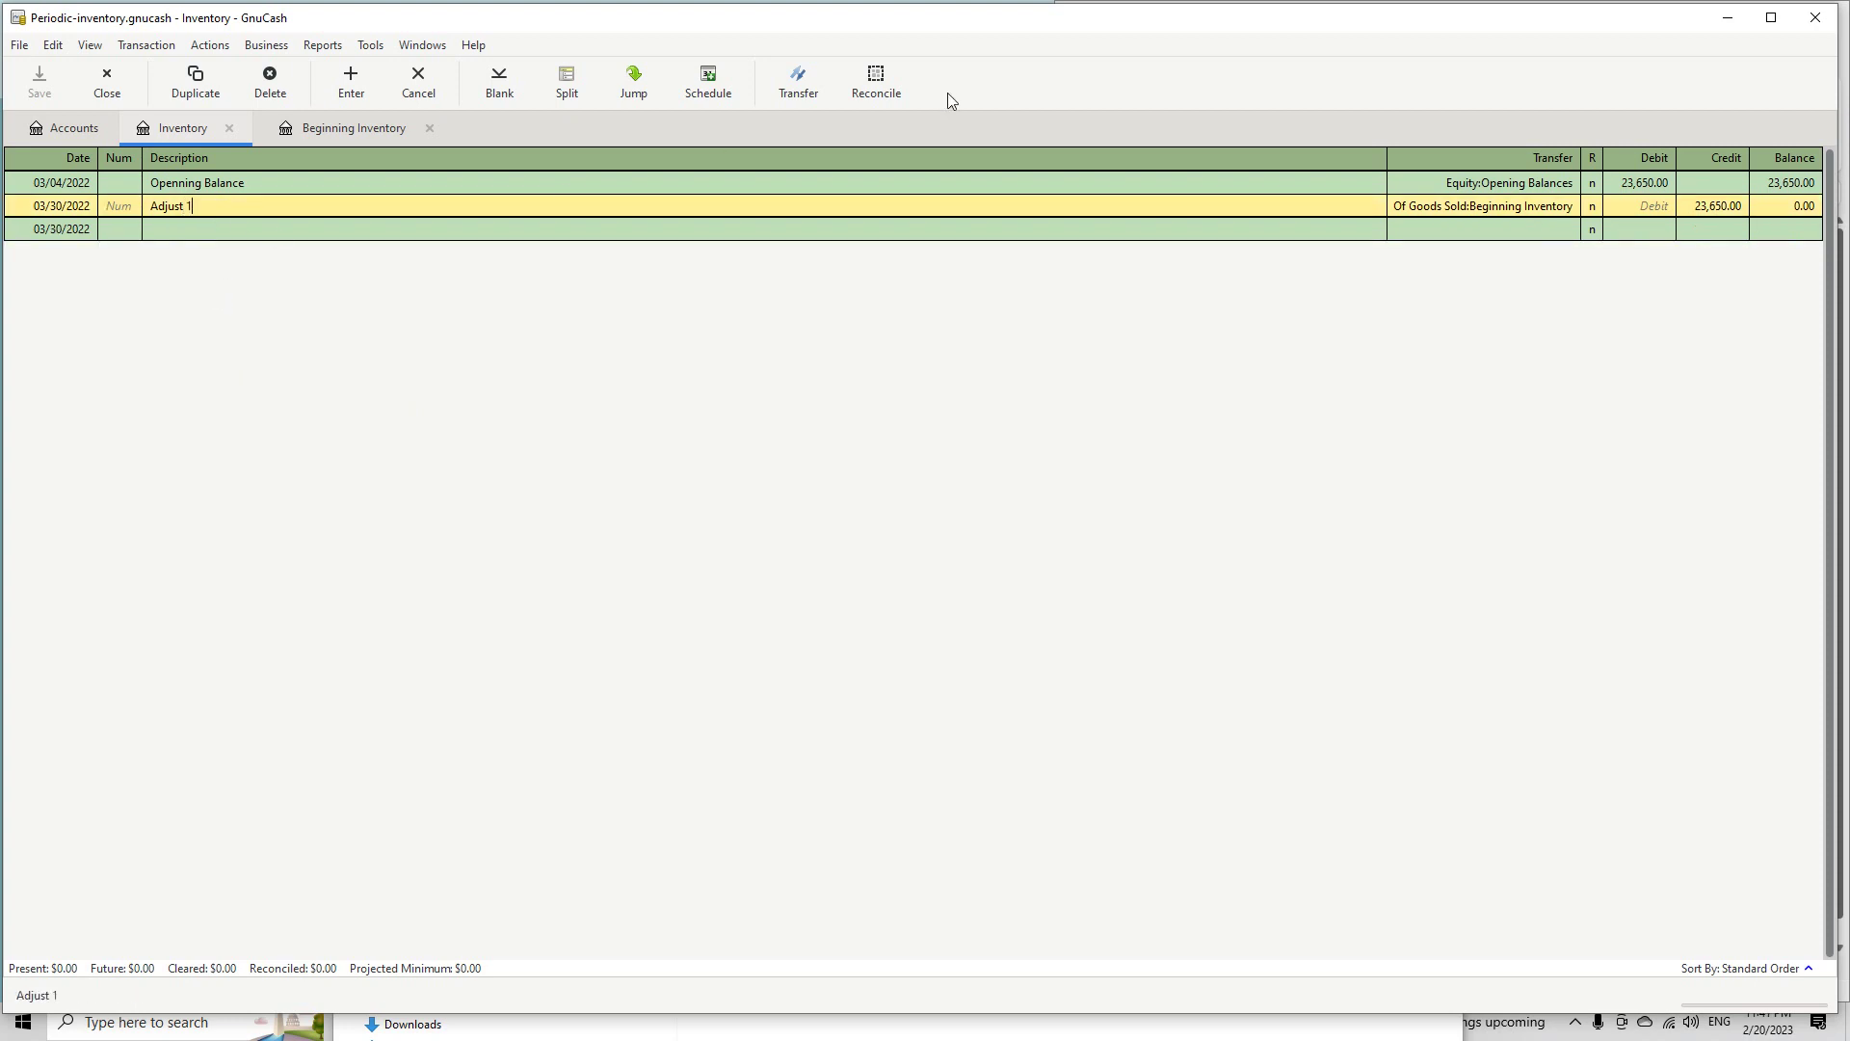
key("Tab")
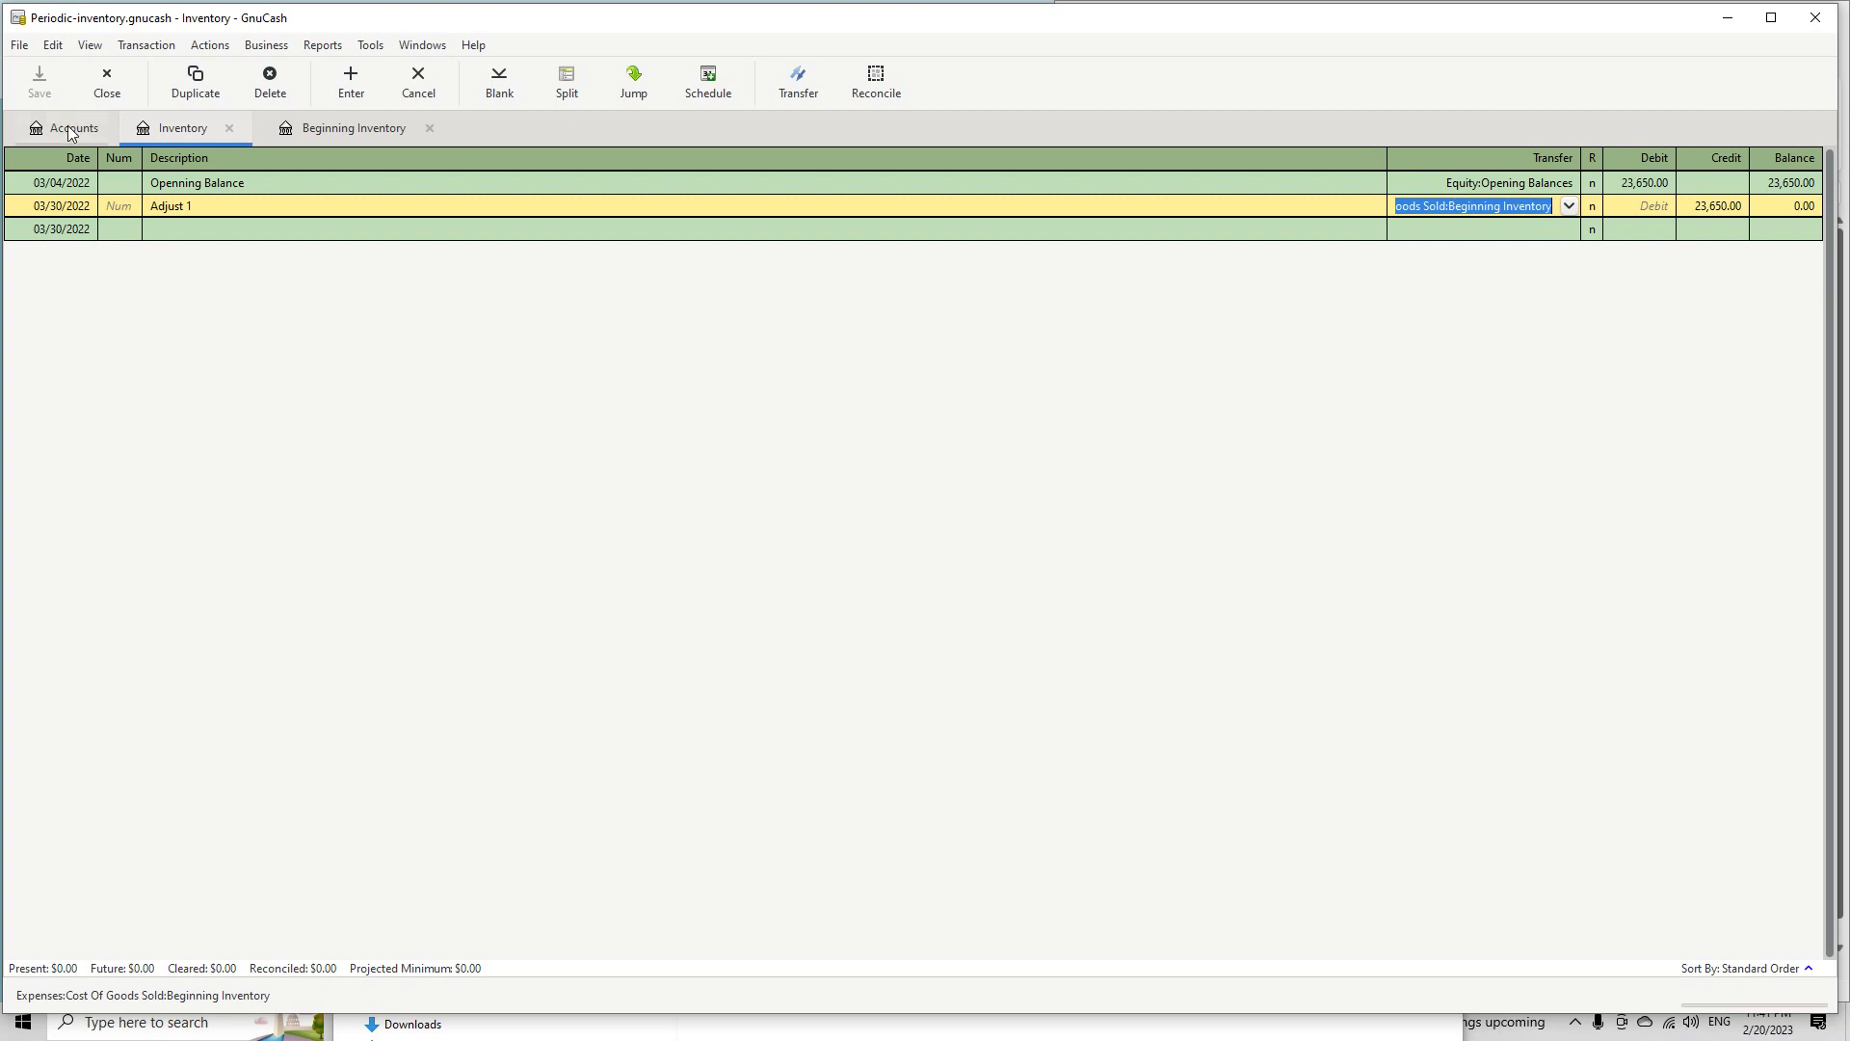
key("Tab")
key("Tab")
key("Tab")
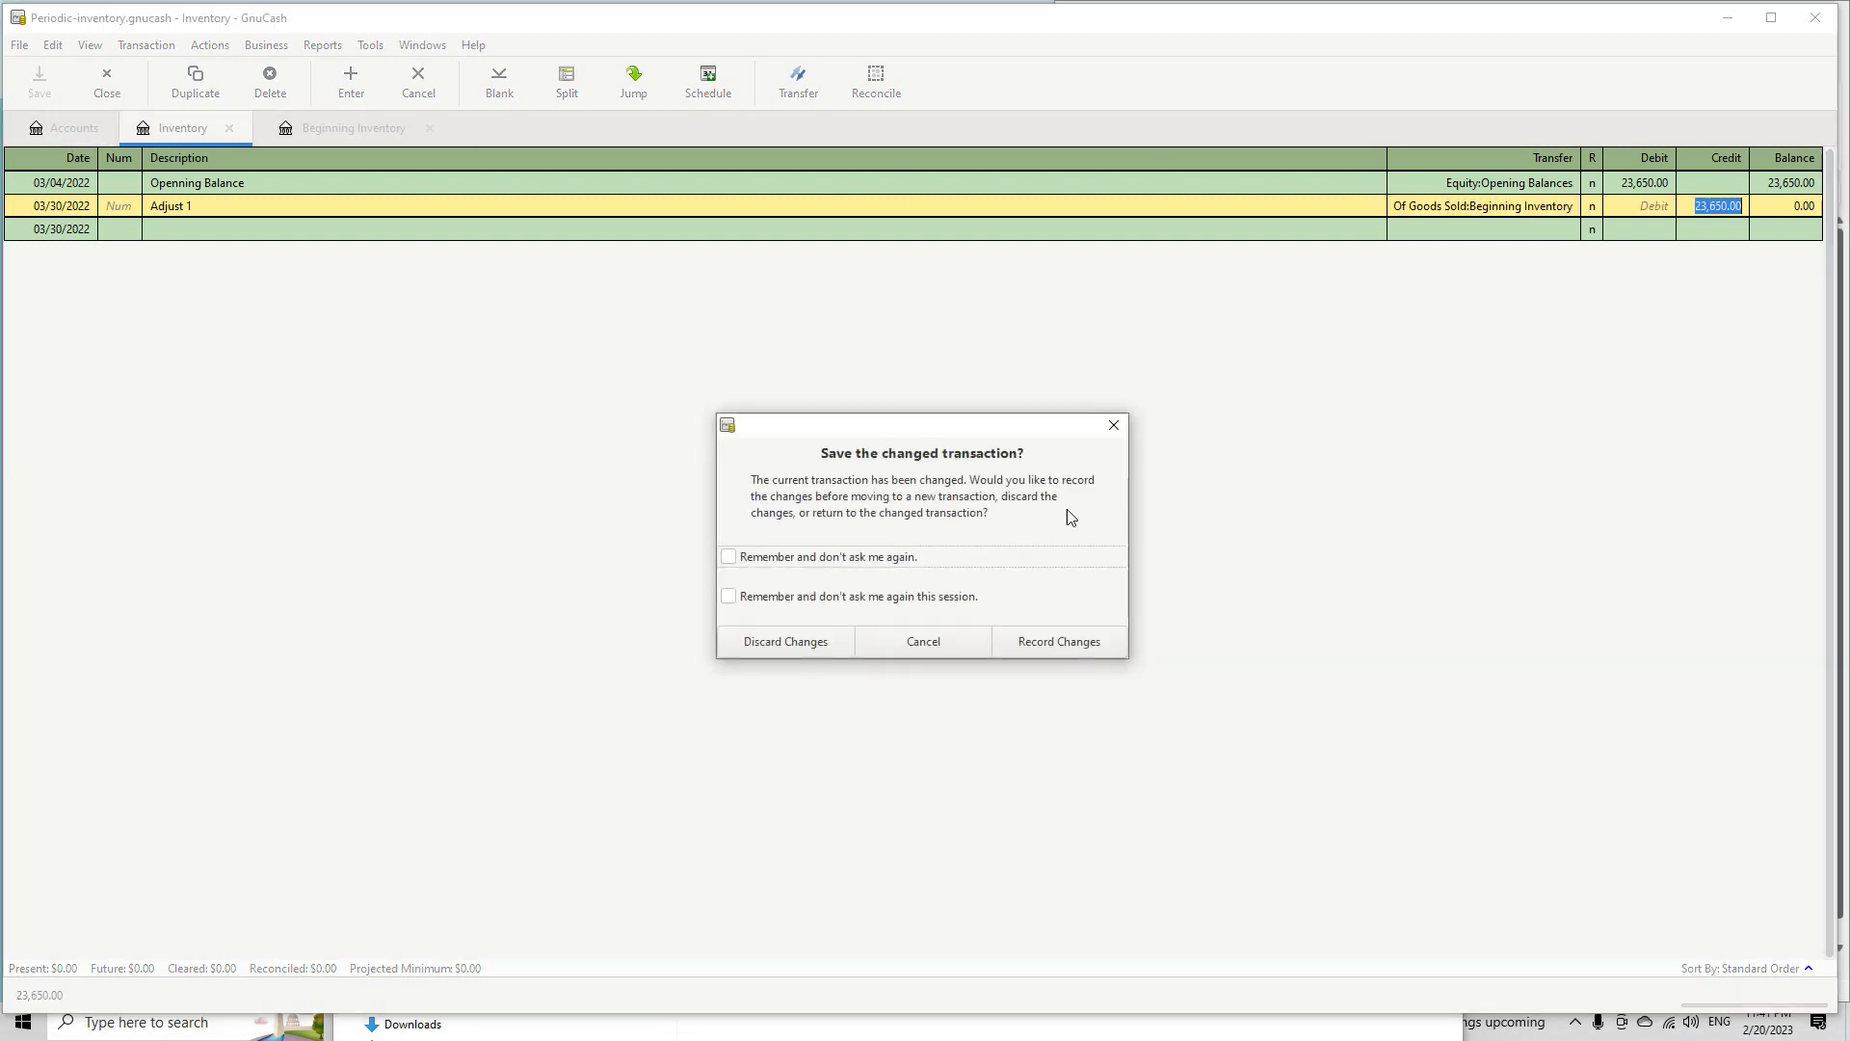
left_click(1014, 644)
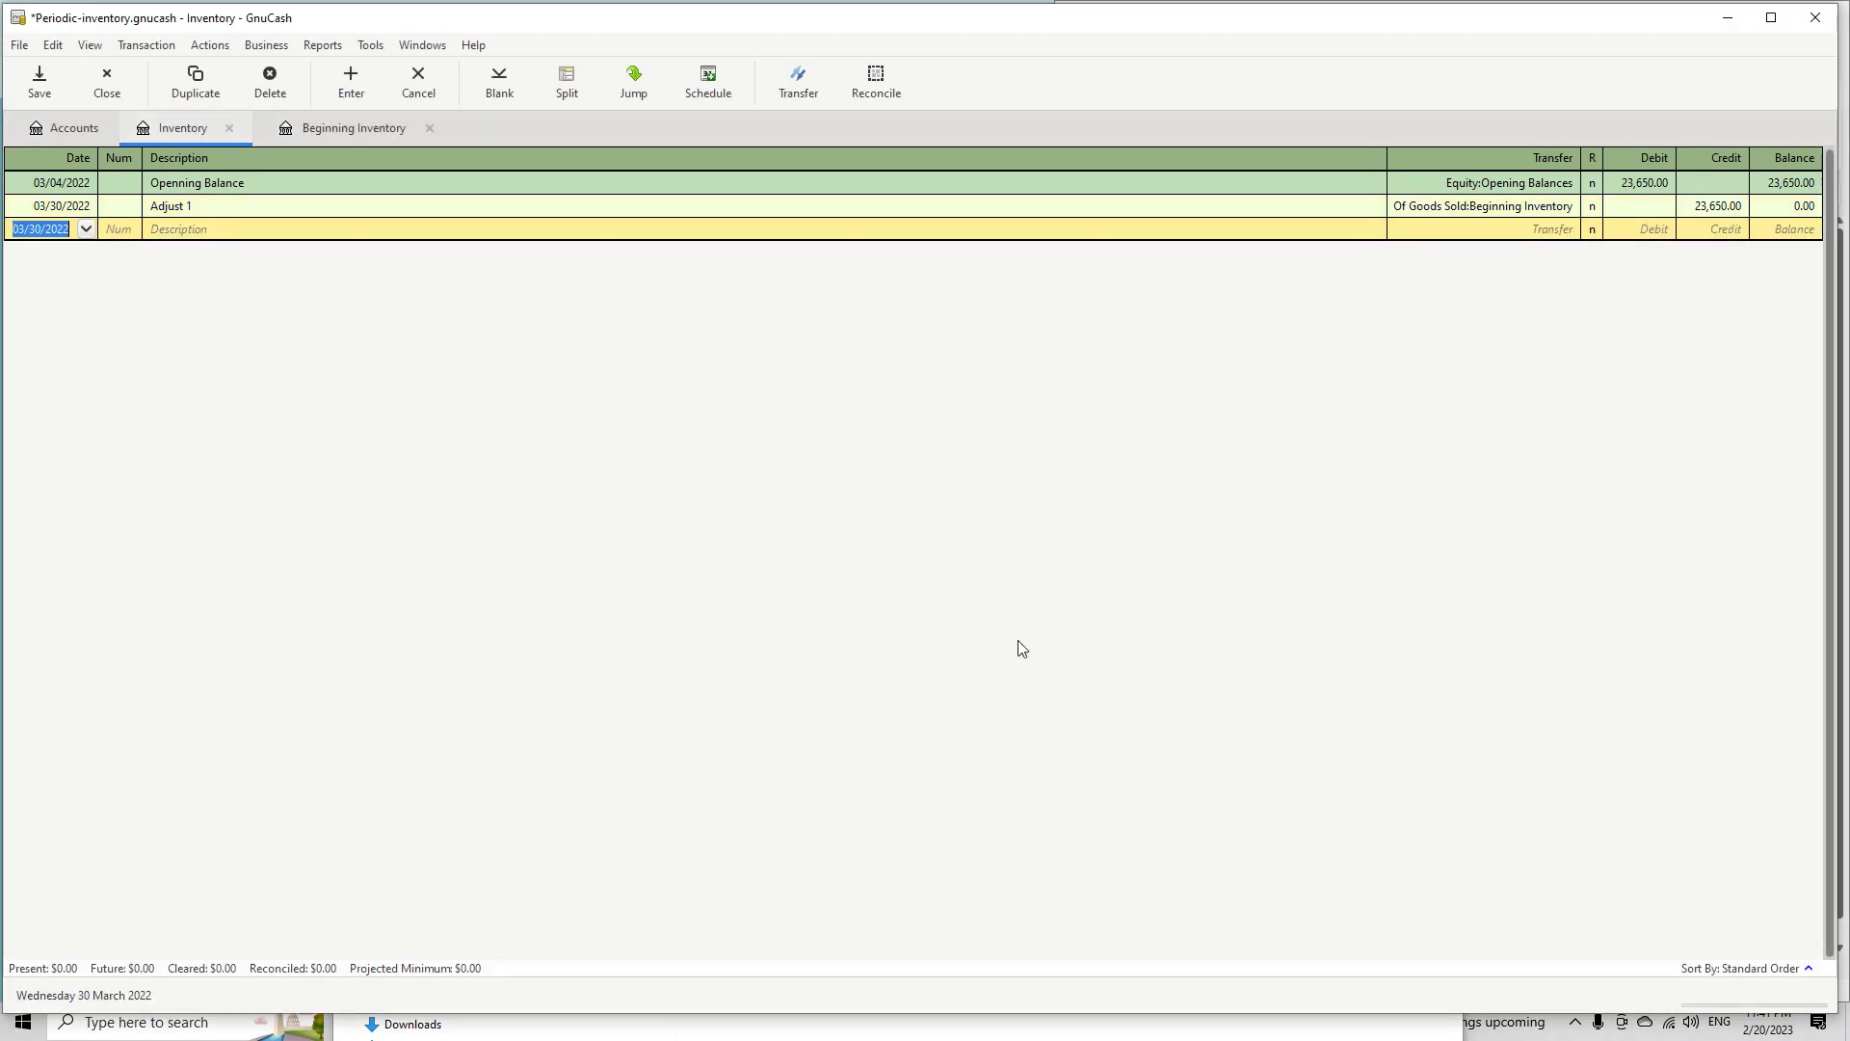
left_click(1798, 211)
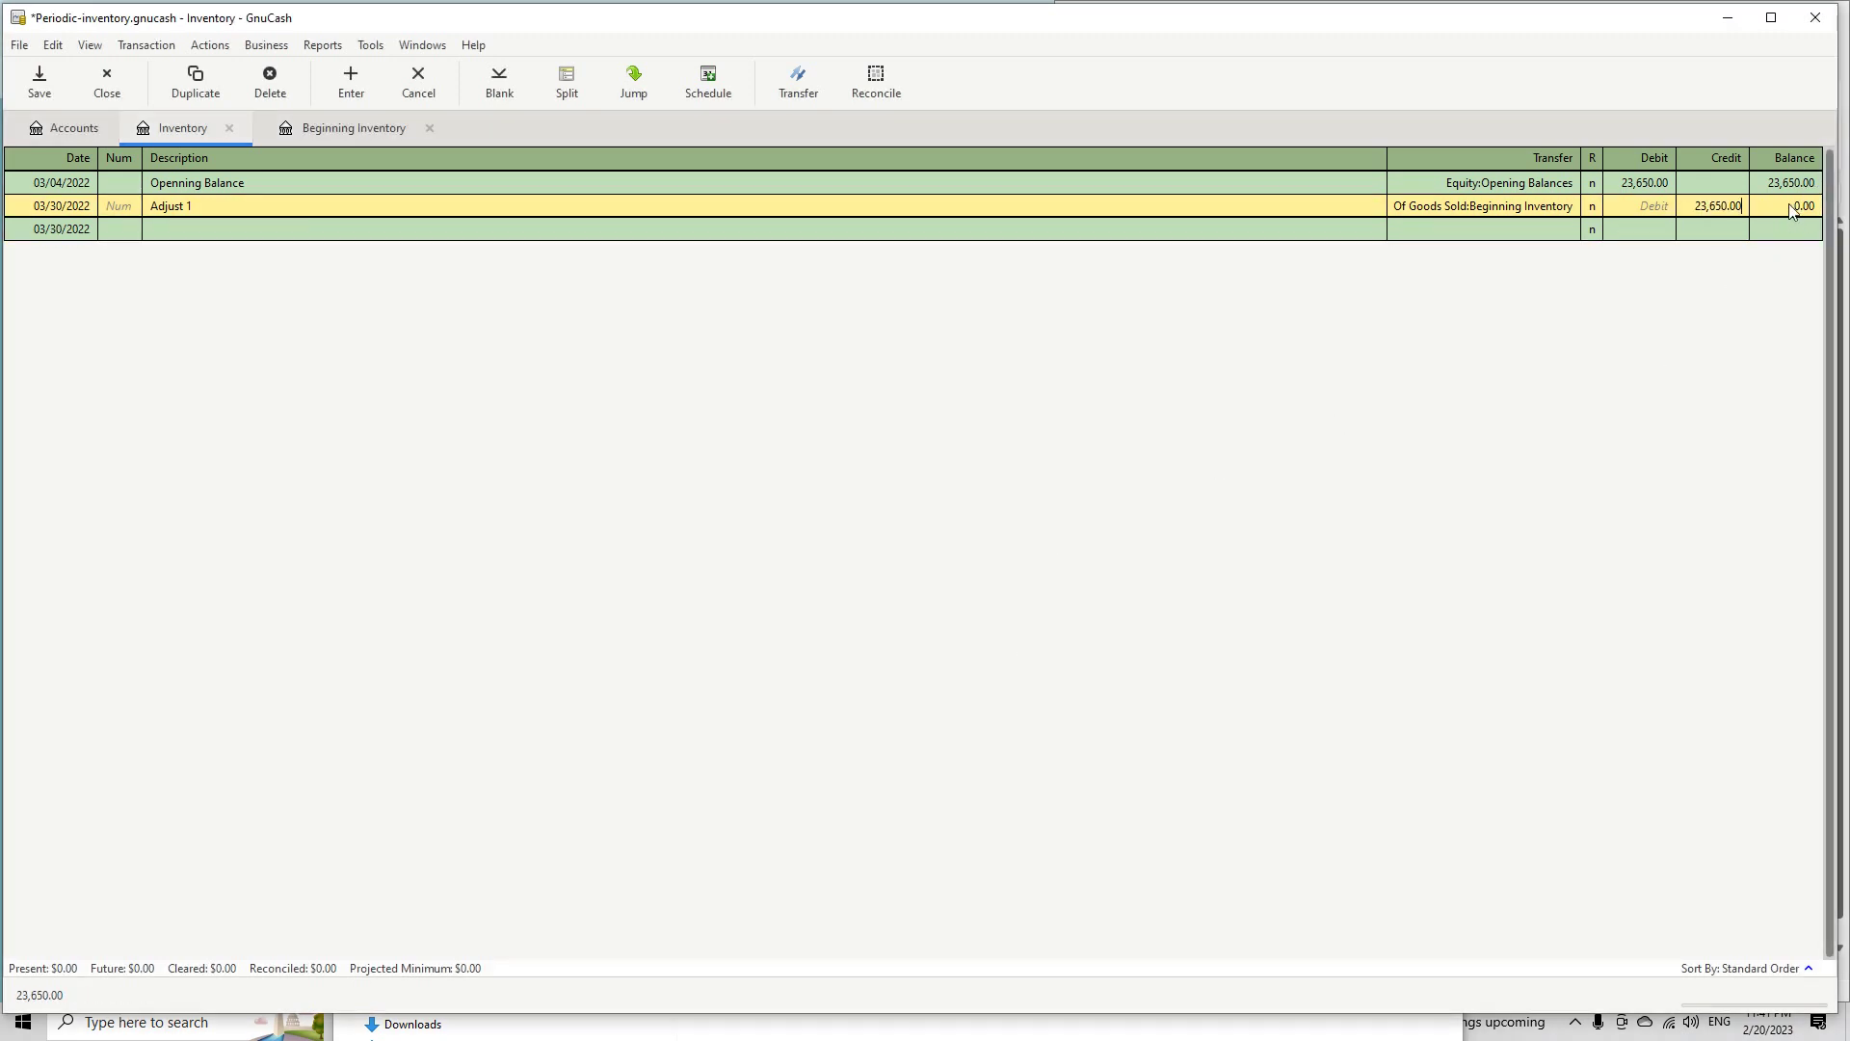
left_click(82, 138)
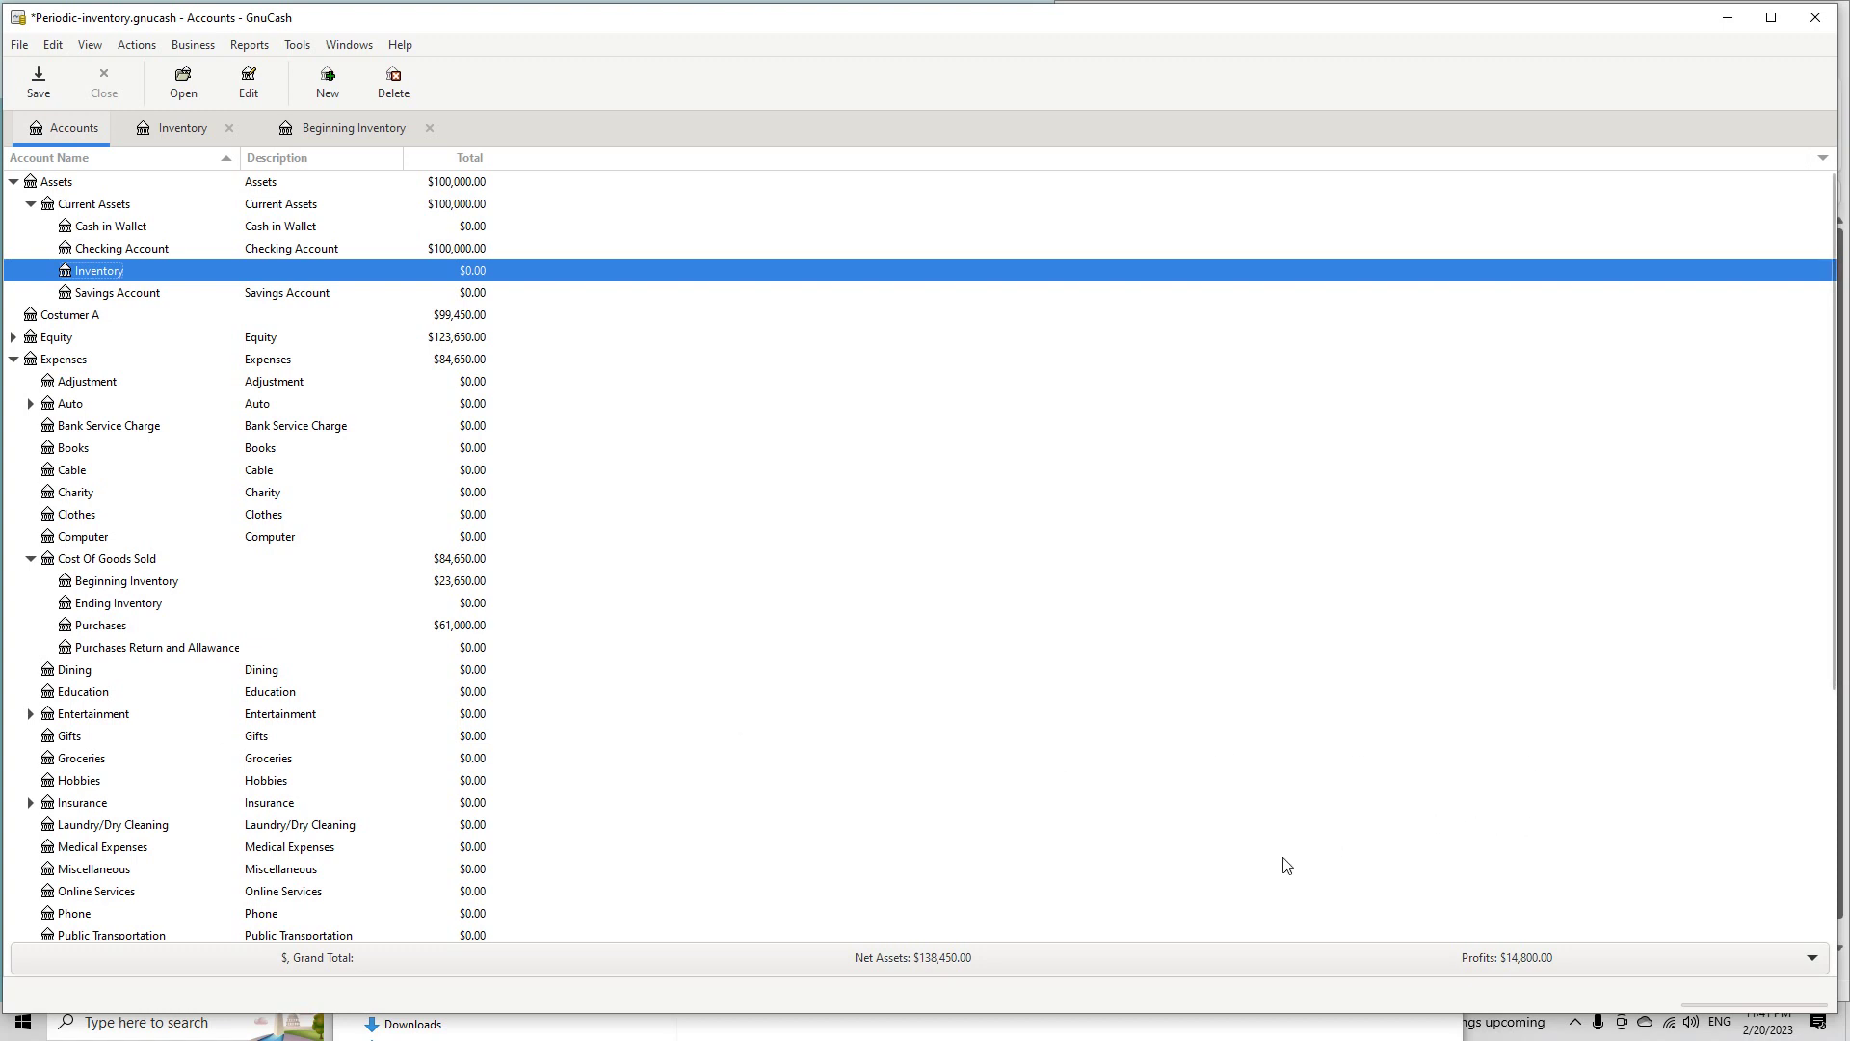
key("F7")
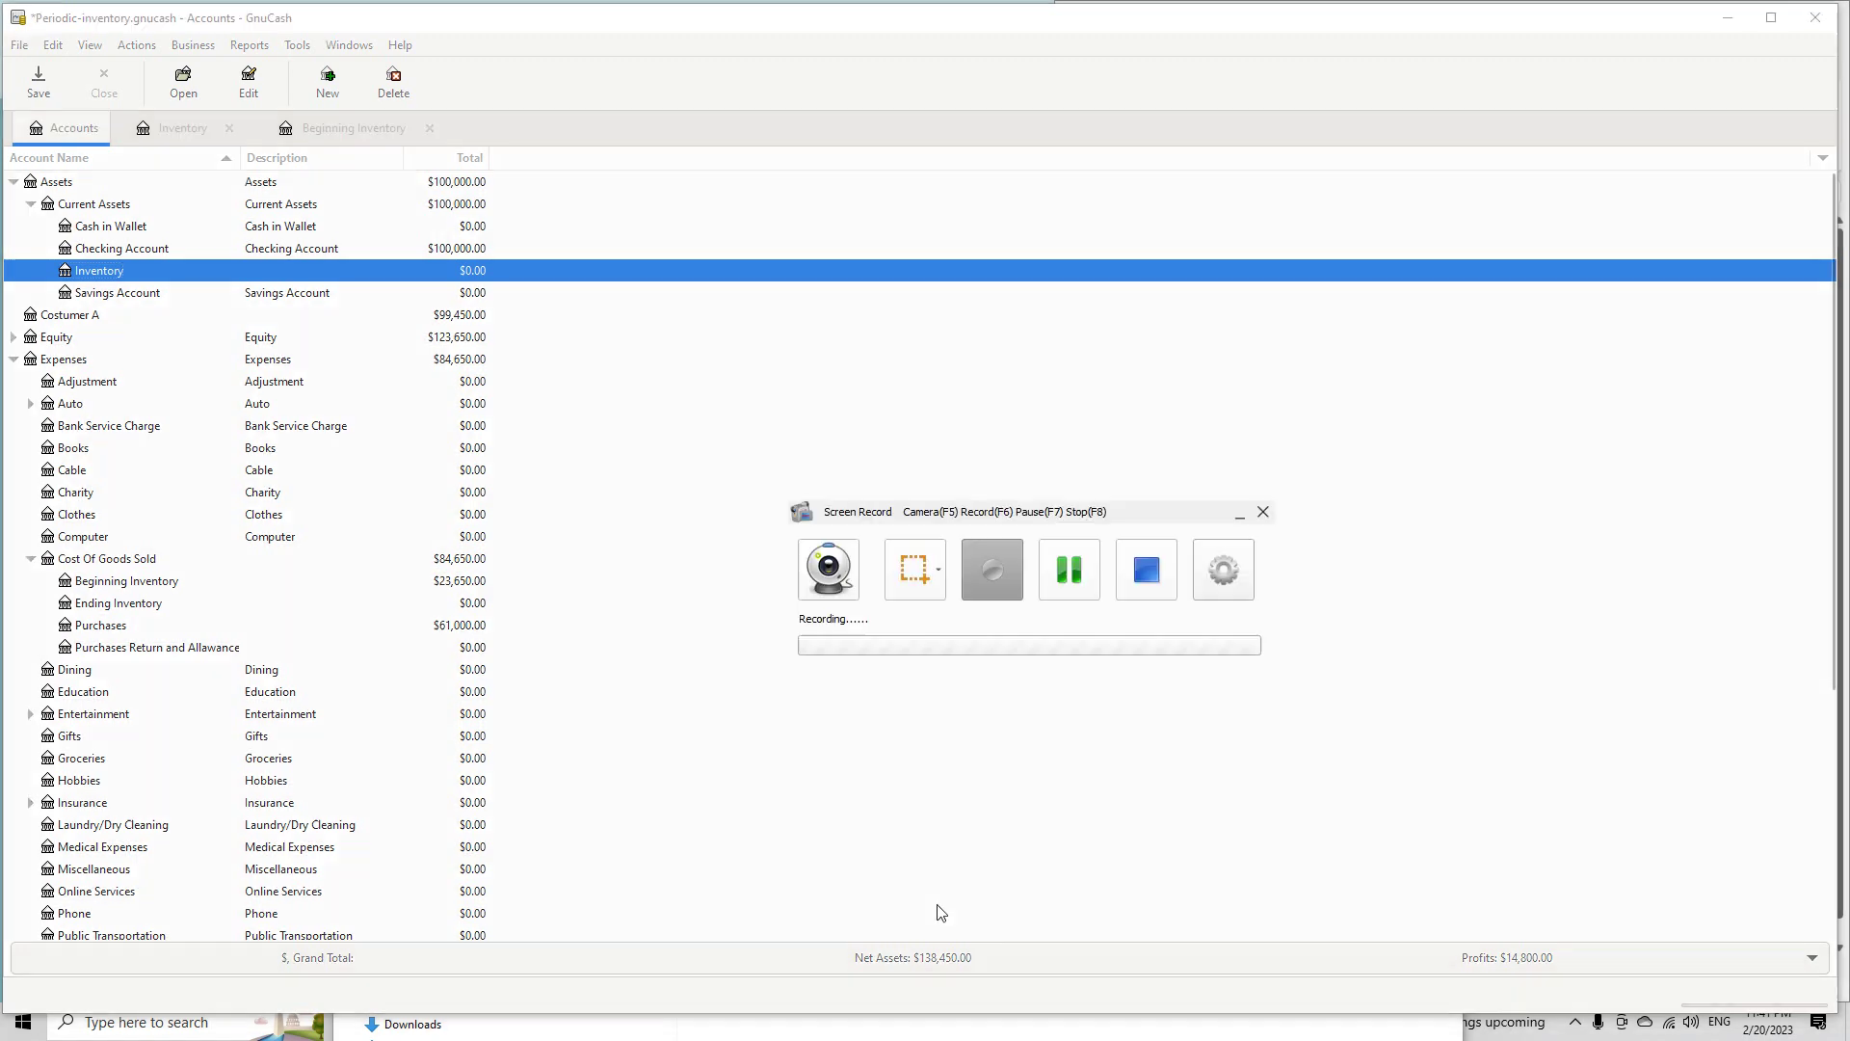
left_click(1034, 800)
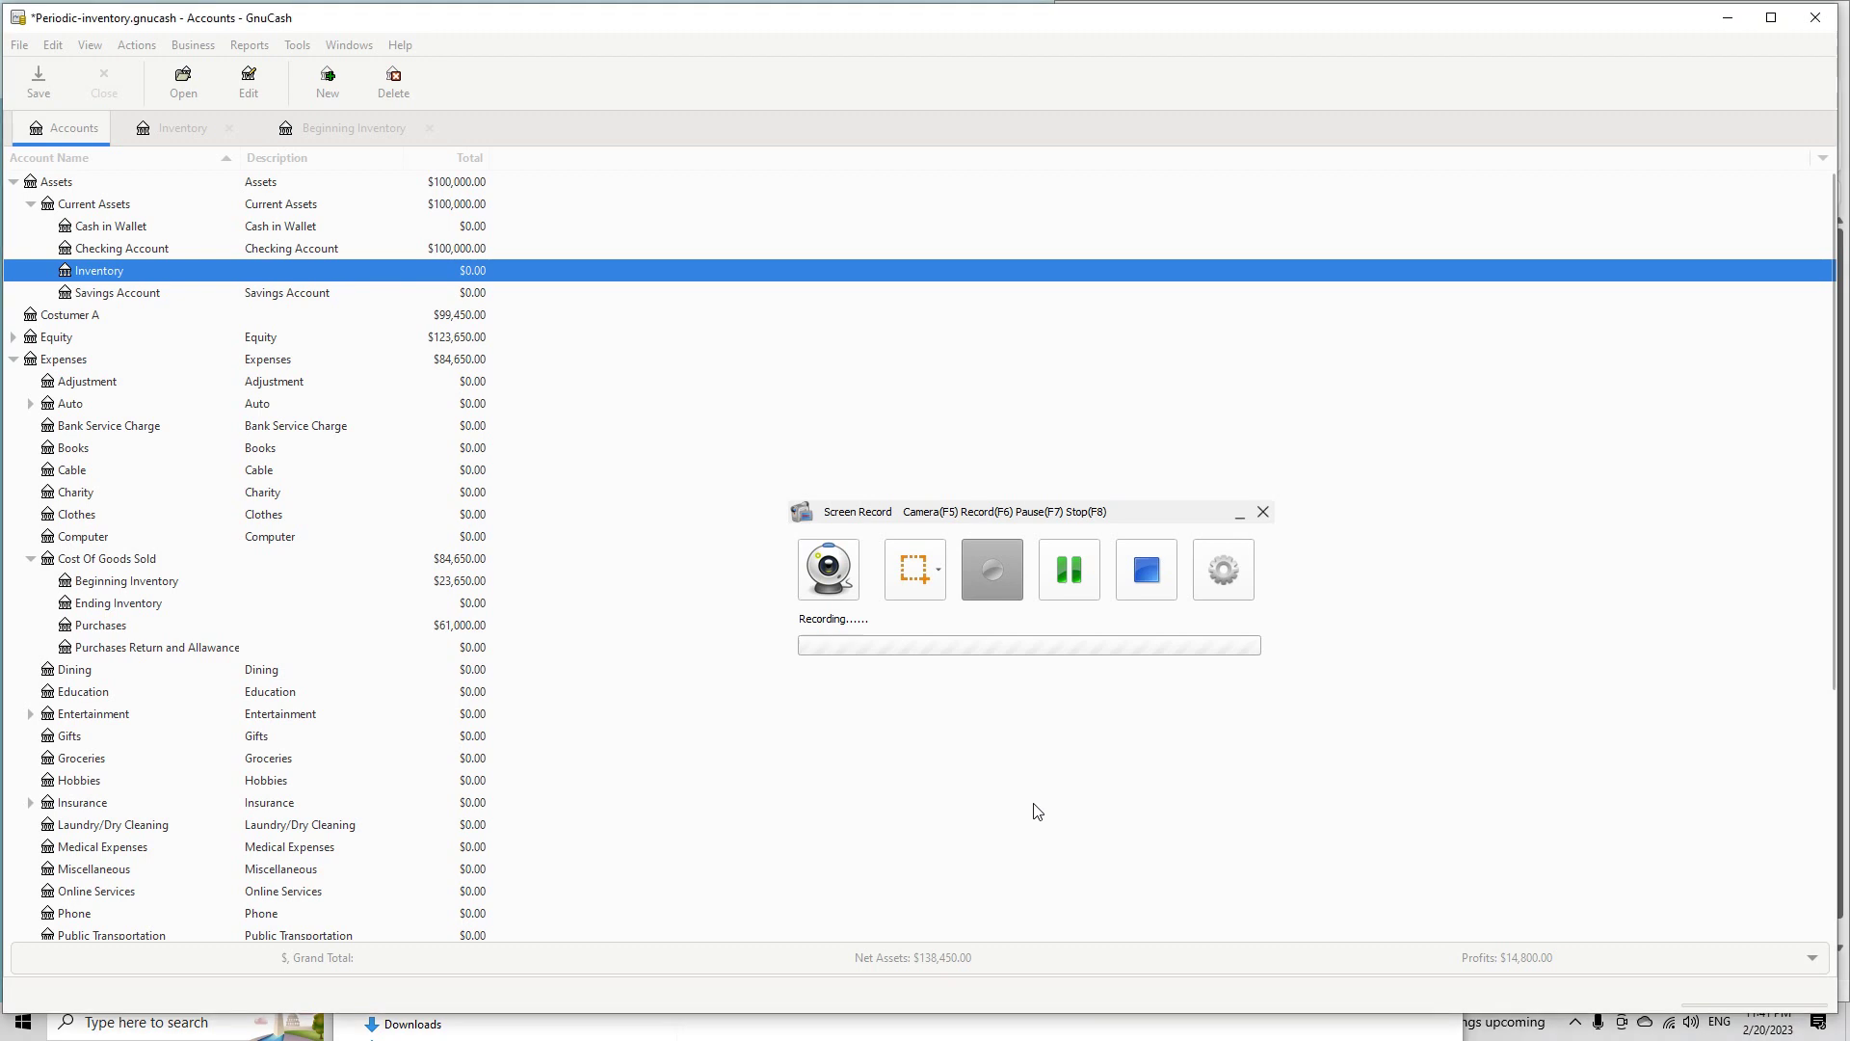
left_click(1240, 512)
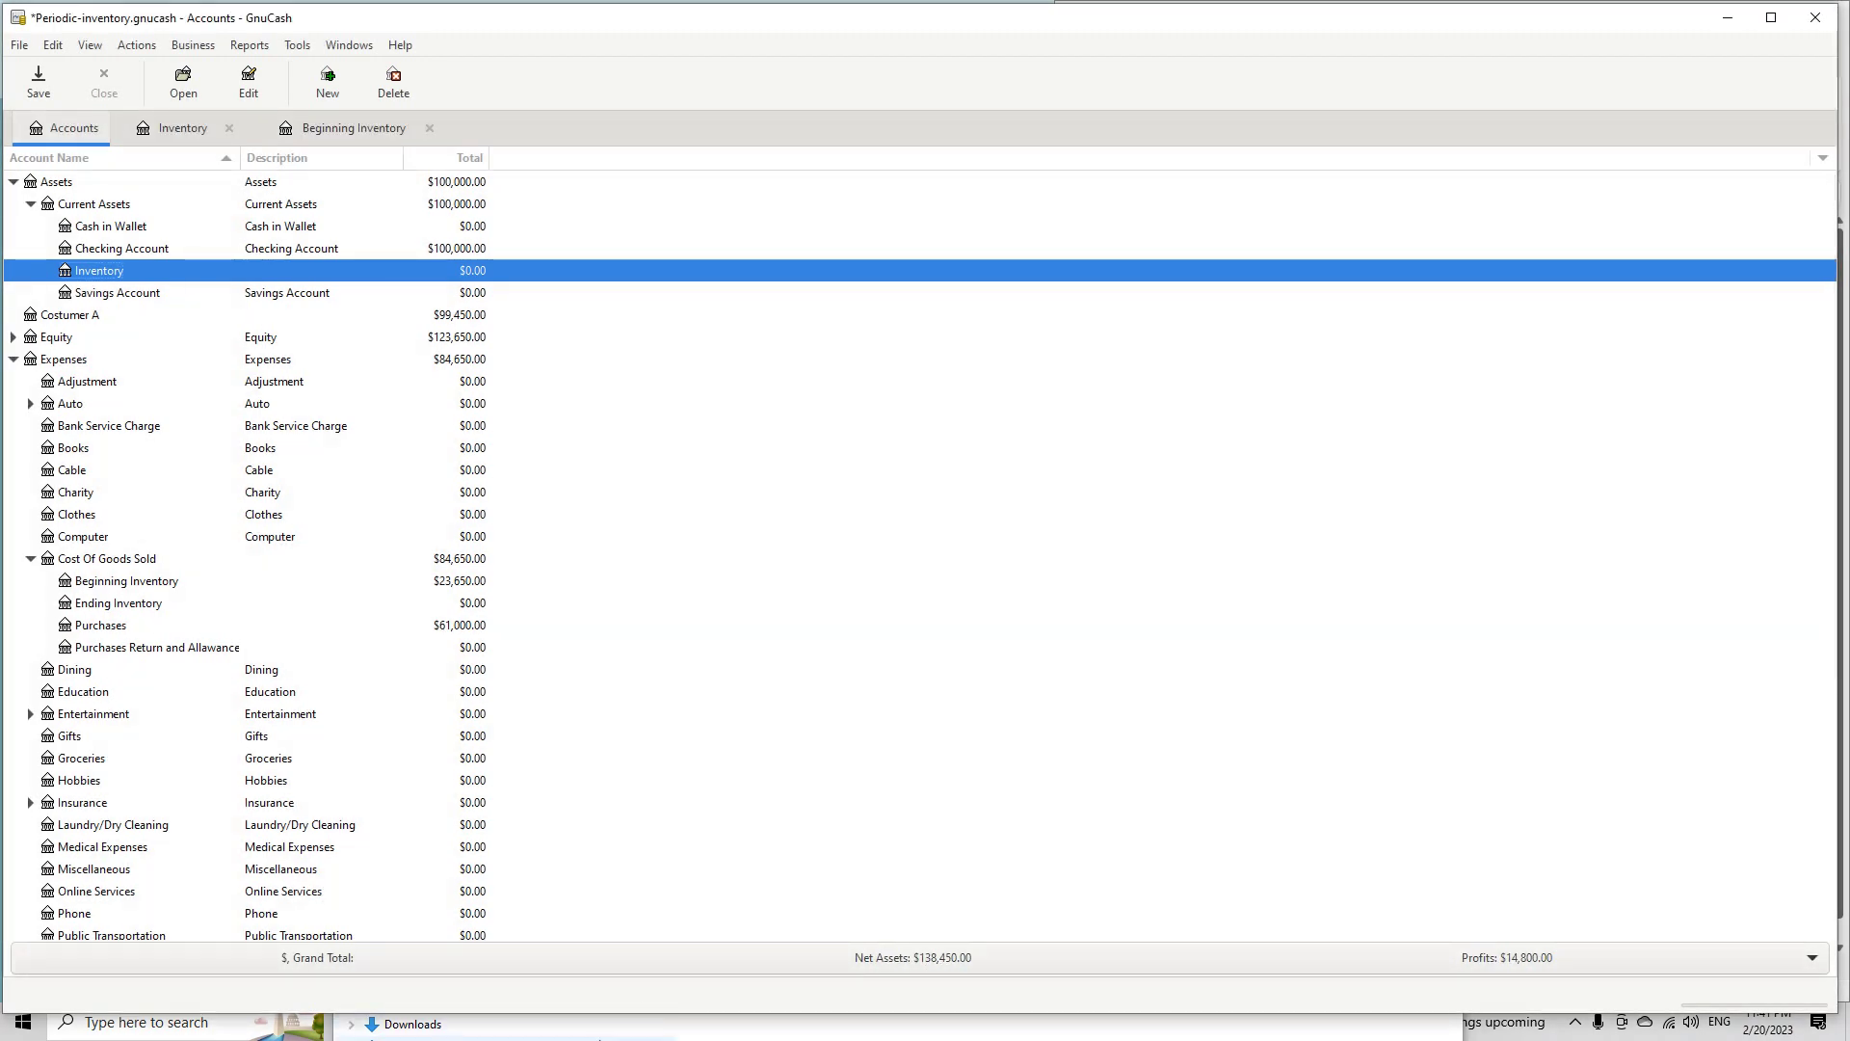
Switch to the Excel catalogue sheet and examine the stock quantity and total of product A
key("super")
mouse_move(631, 1029)
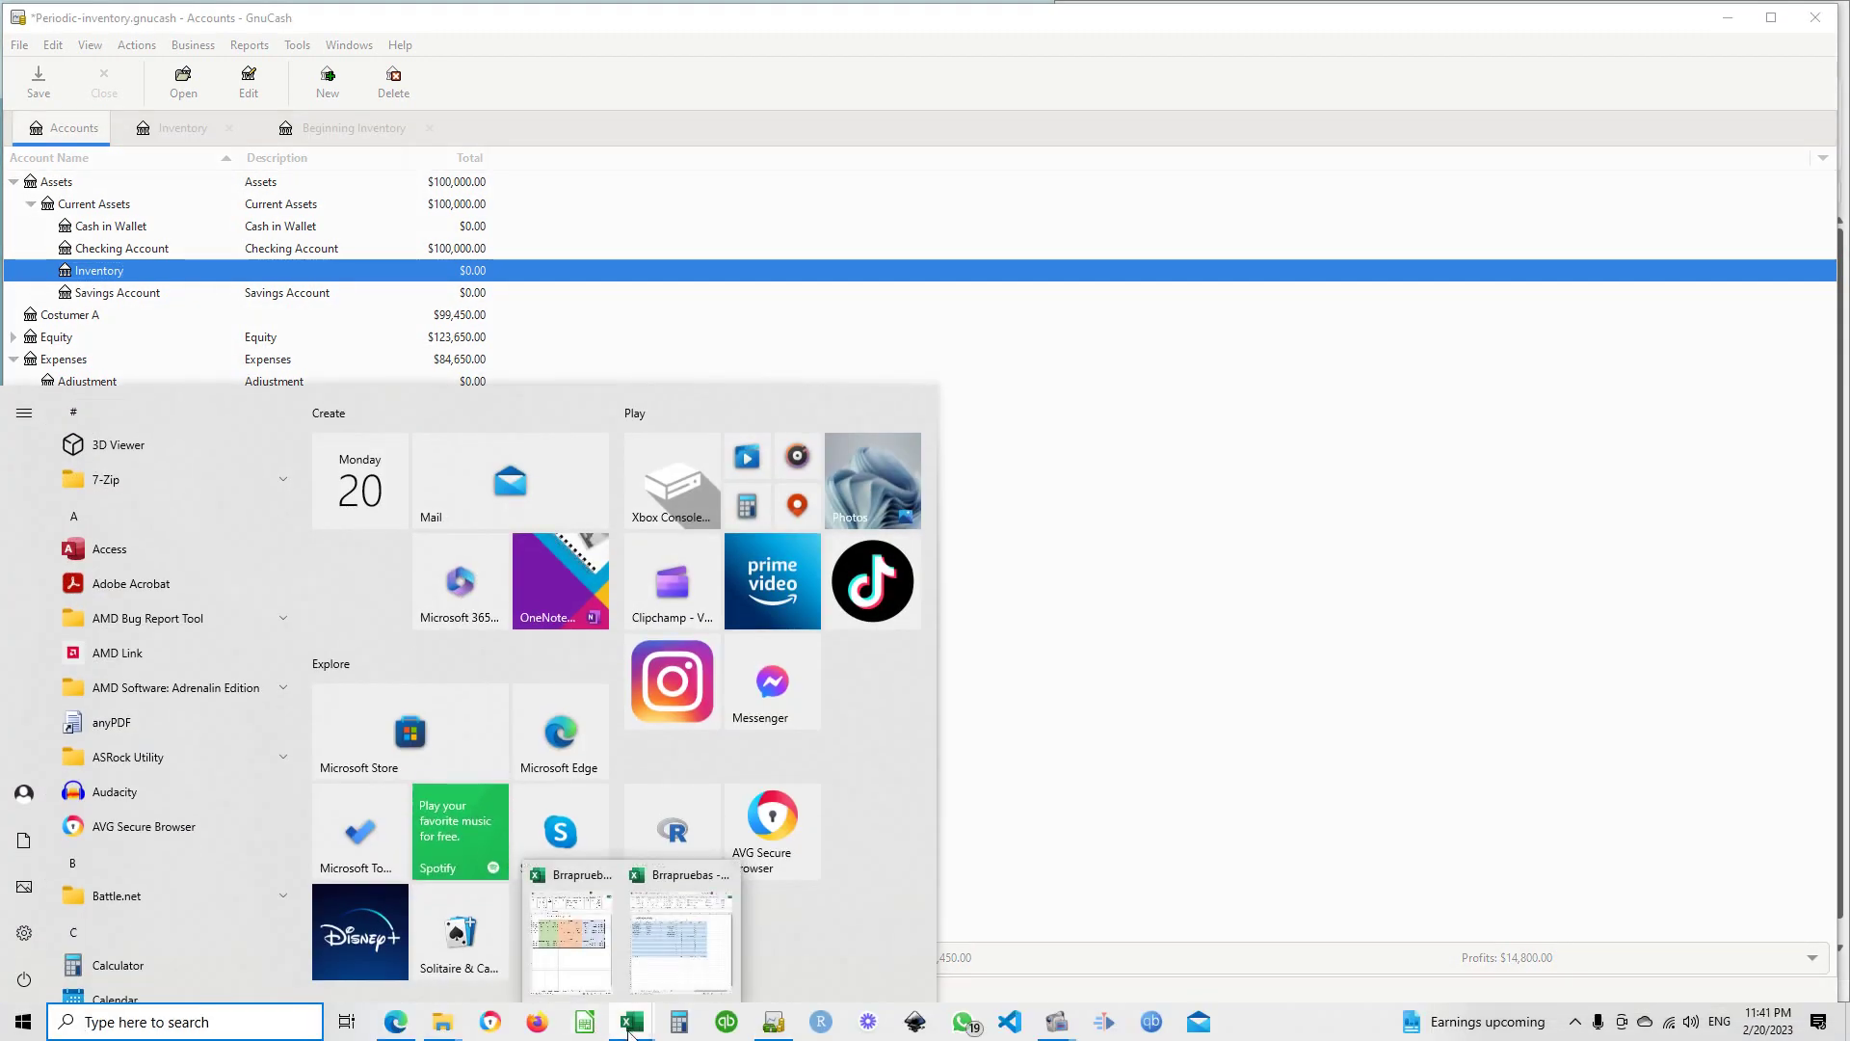
left_click(680, 930)
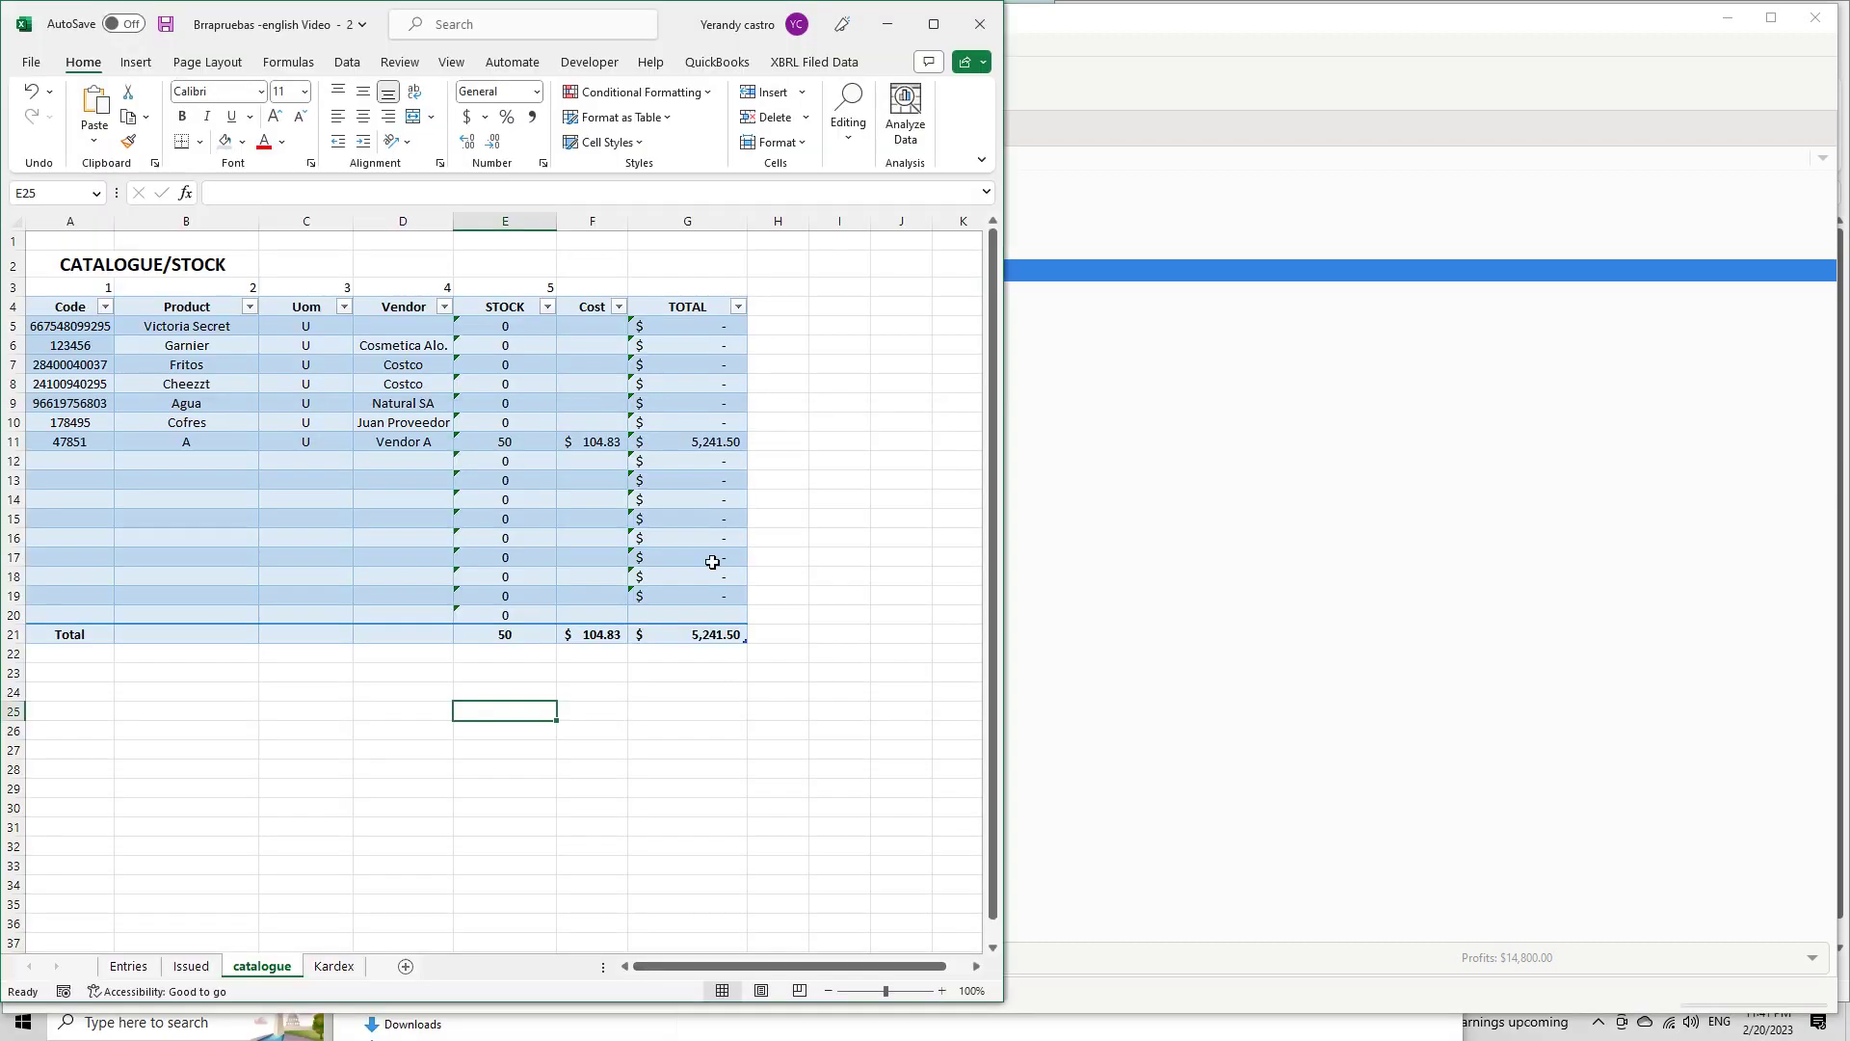
left_click(811, 469)
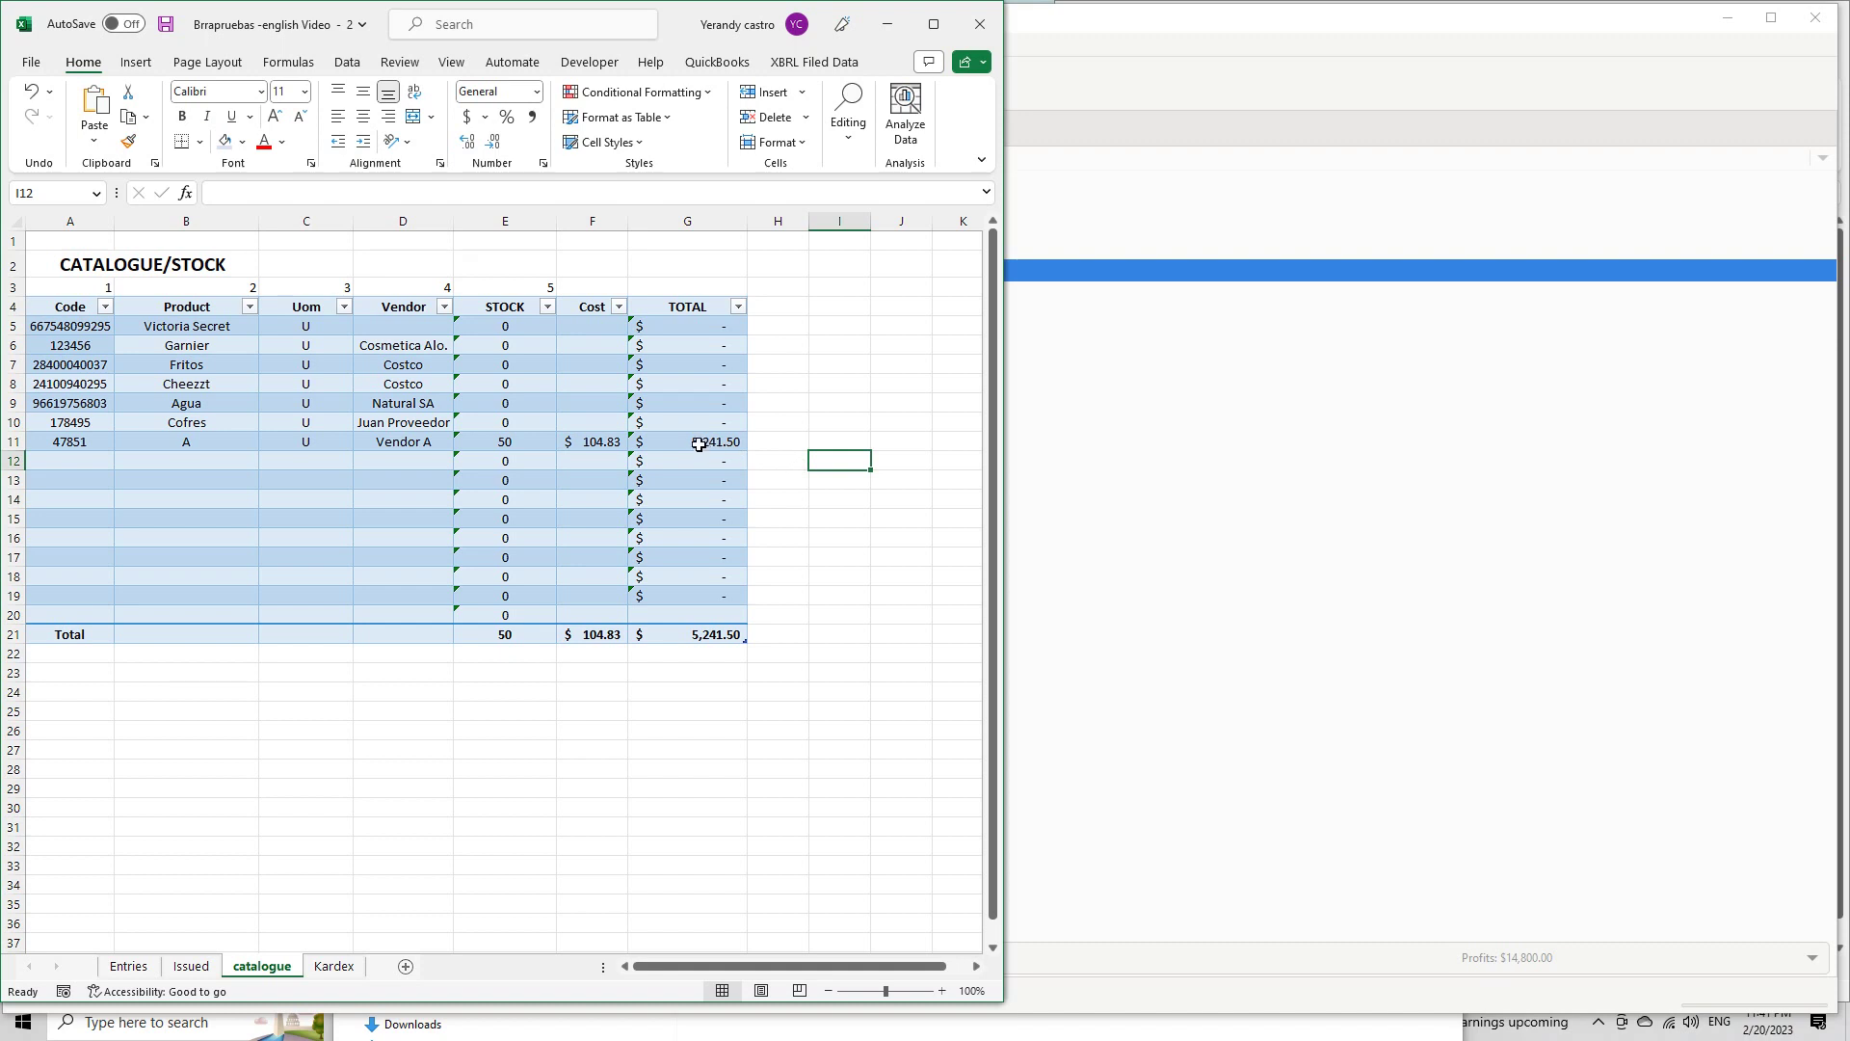
left_click(669, 443)
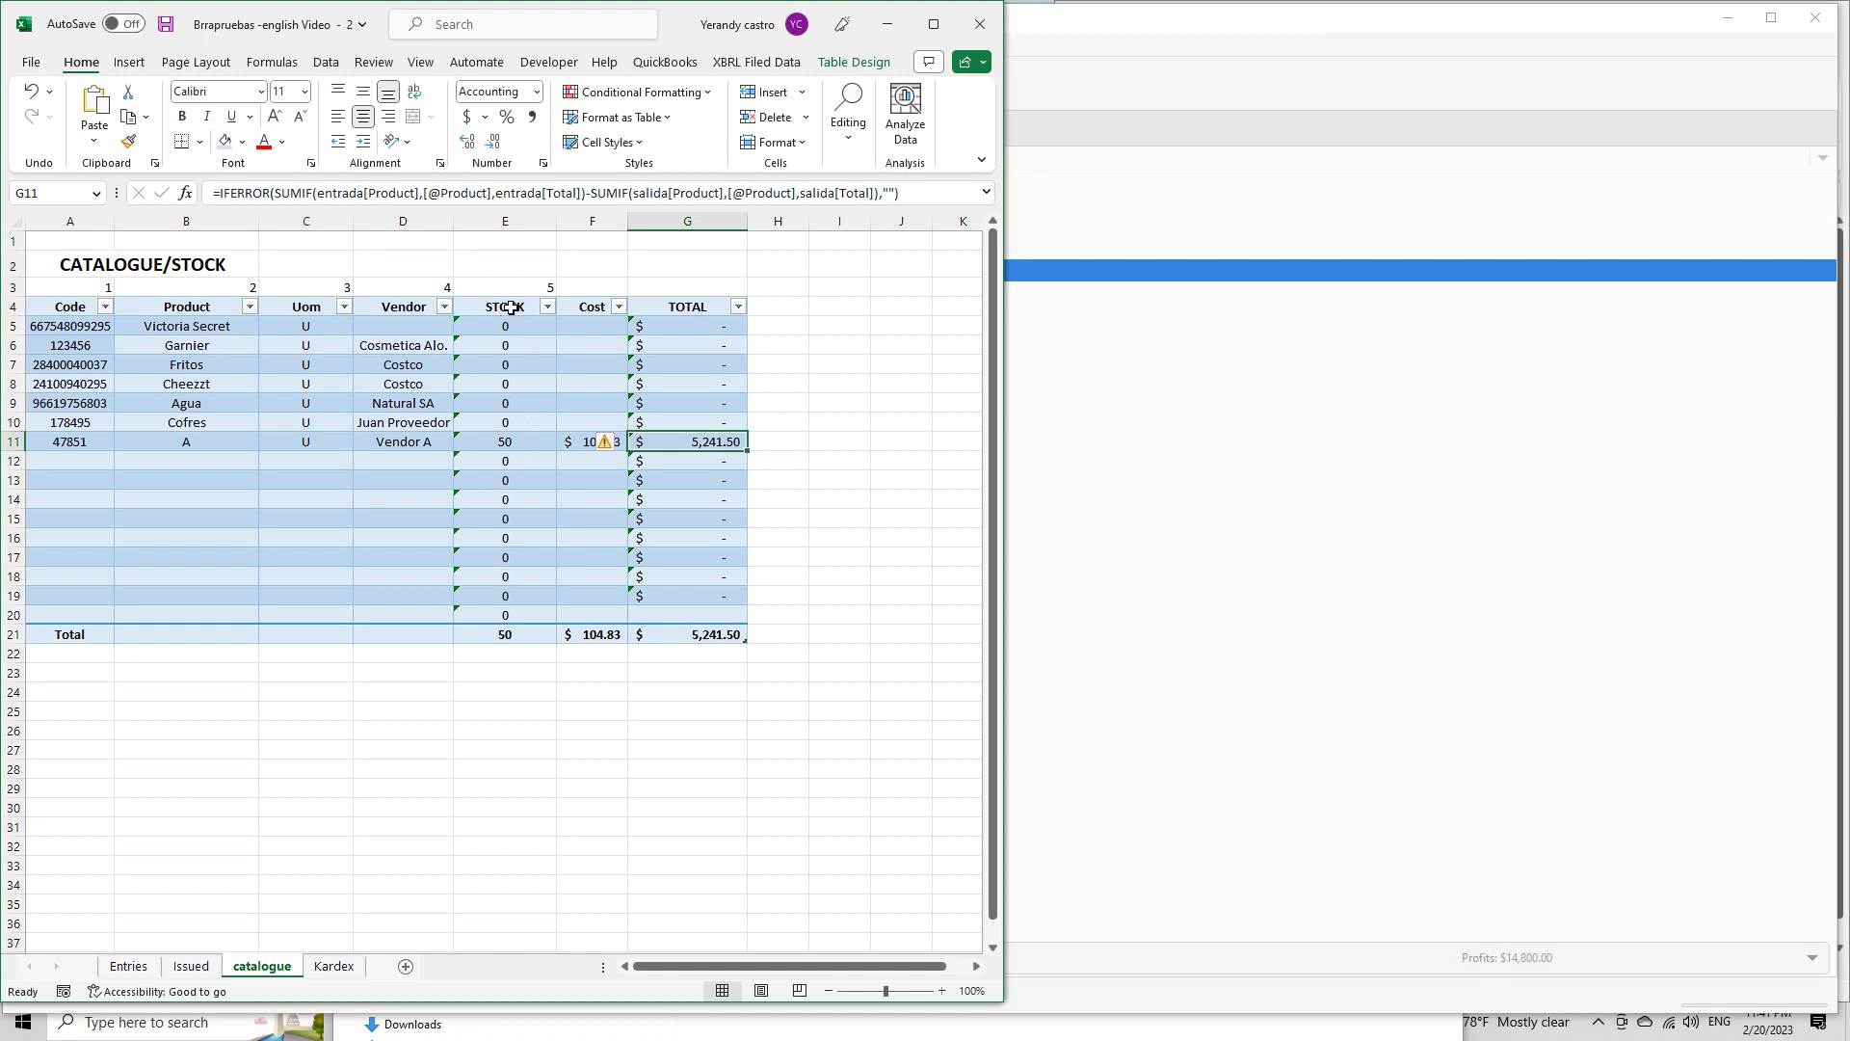
left_click(529, 442)
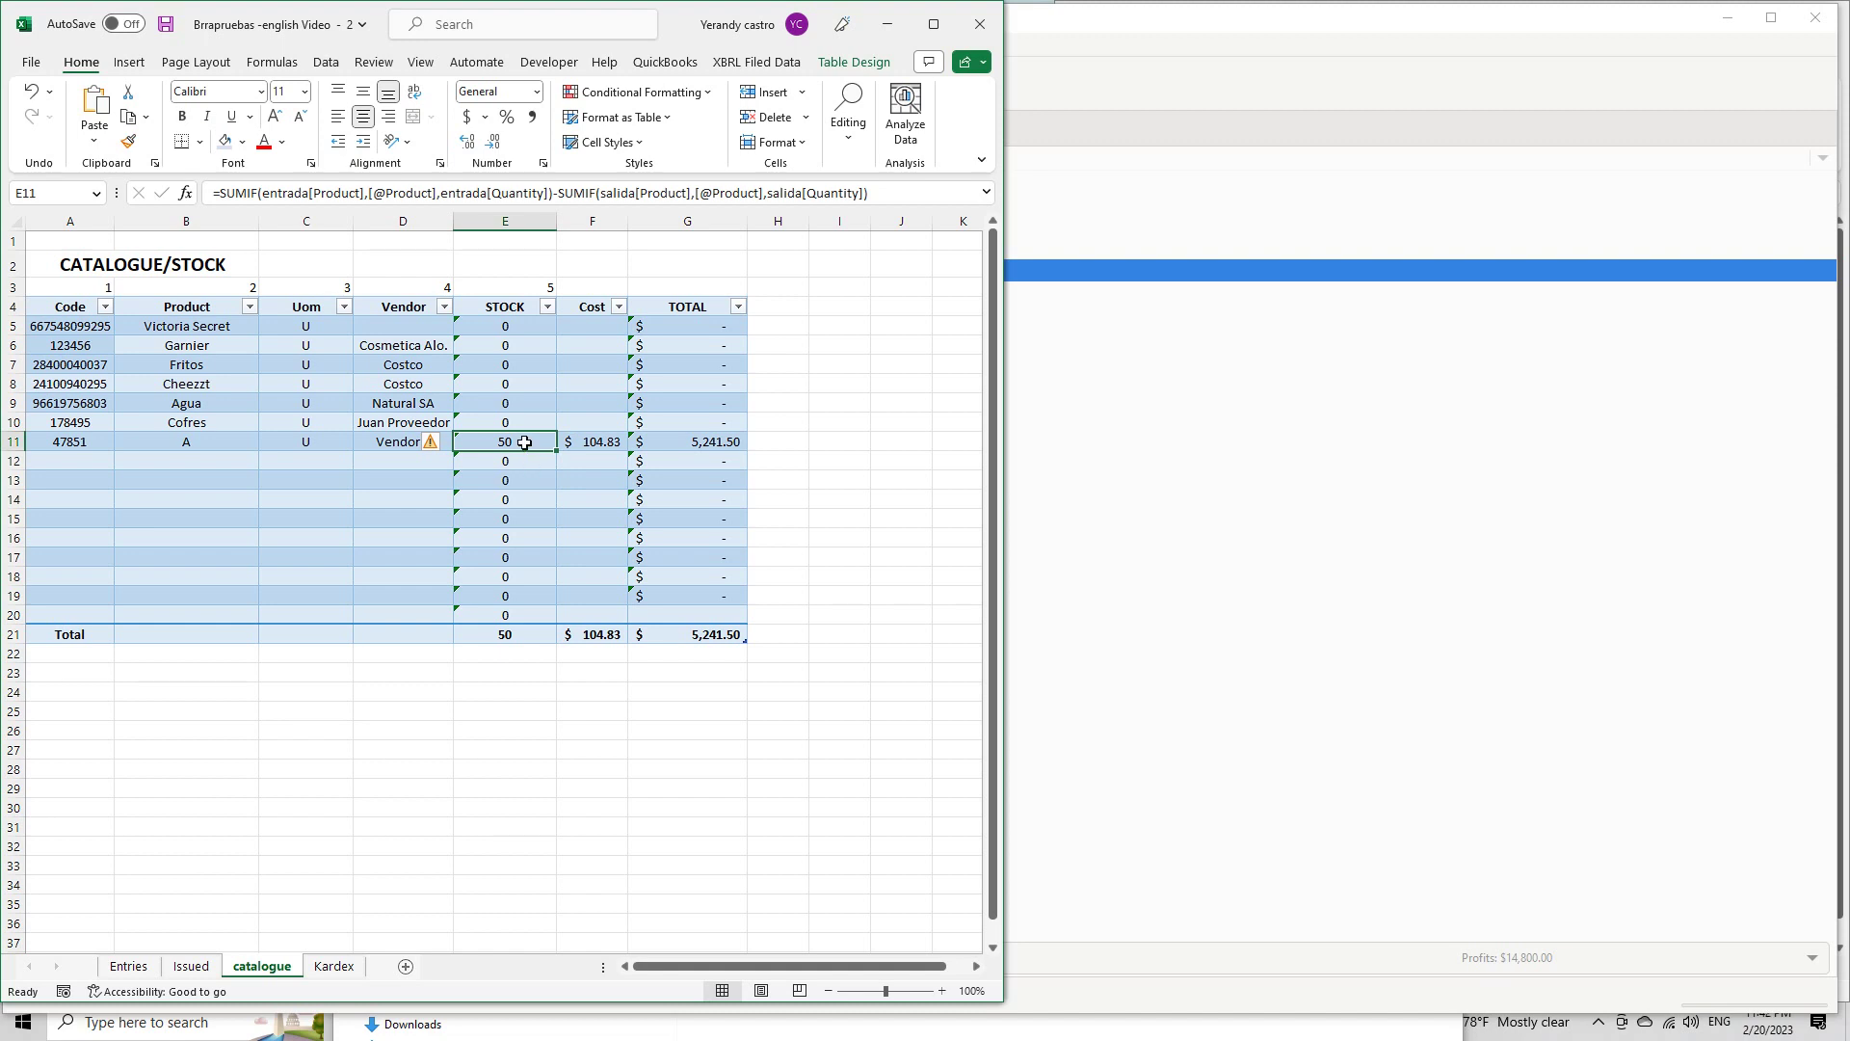
left_click(705, 439)
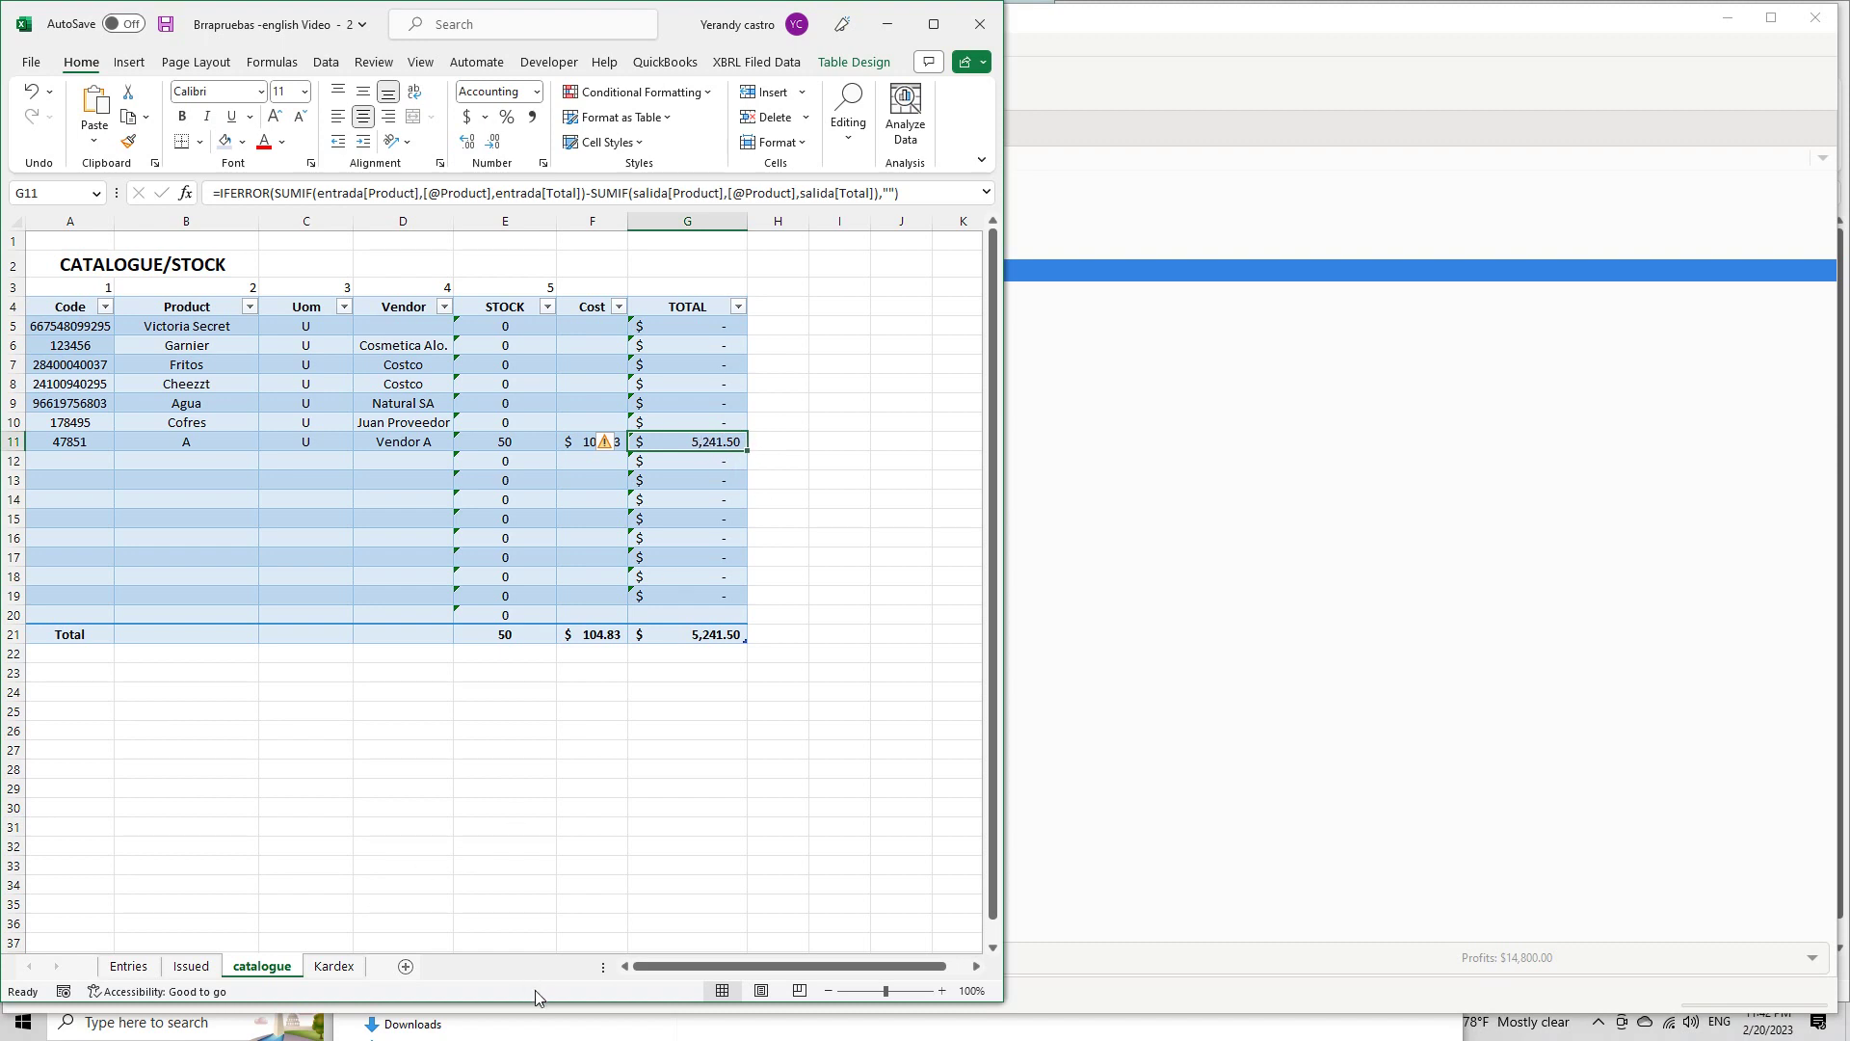
Back in GnuCash, try describing the unfinished Beginning Inventory entry as Adjust 2 New Inventory with transfer account Expenses:Cost Of Goods Sold:Ending Inventory
key("alt+Tab")
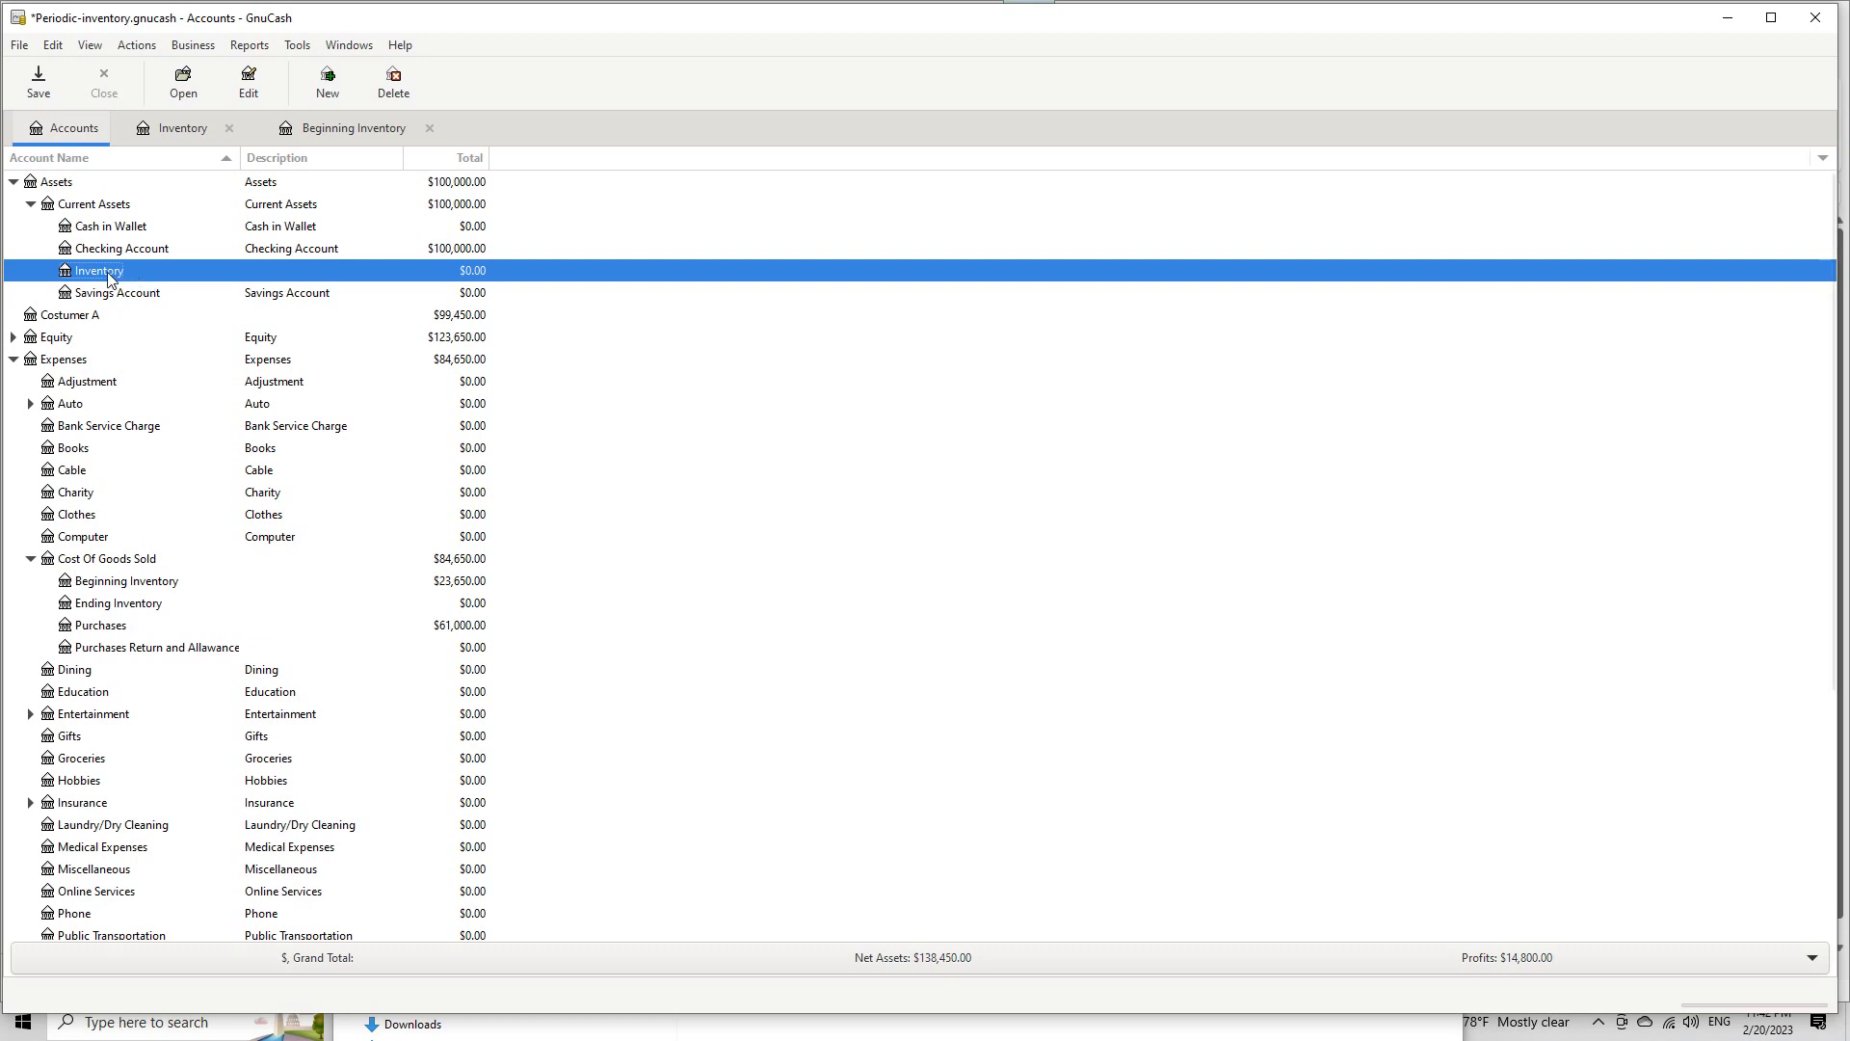
left_click(359, 128)
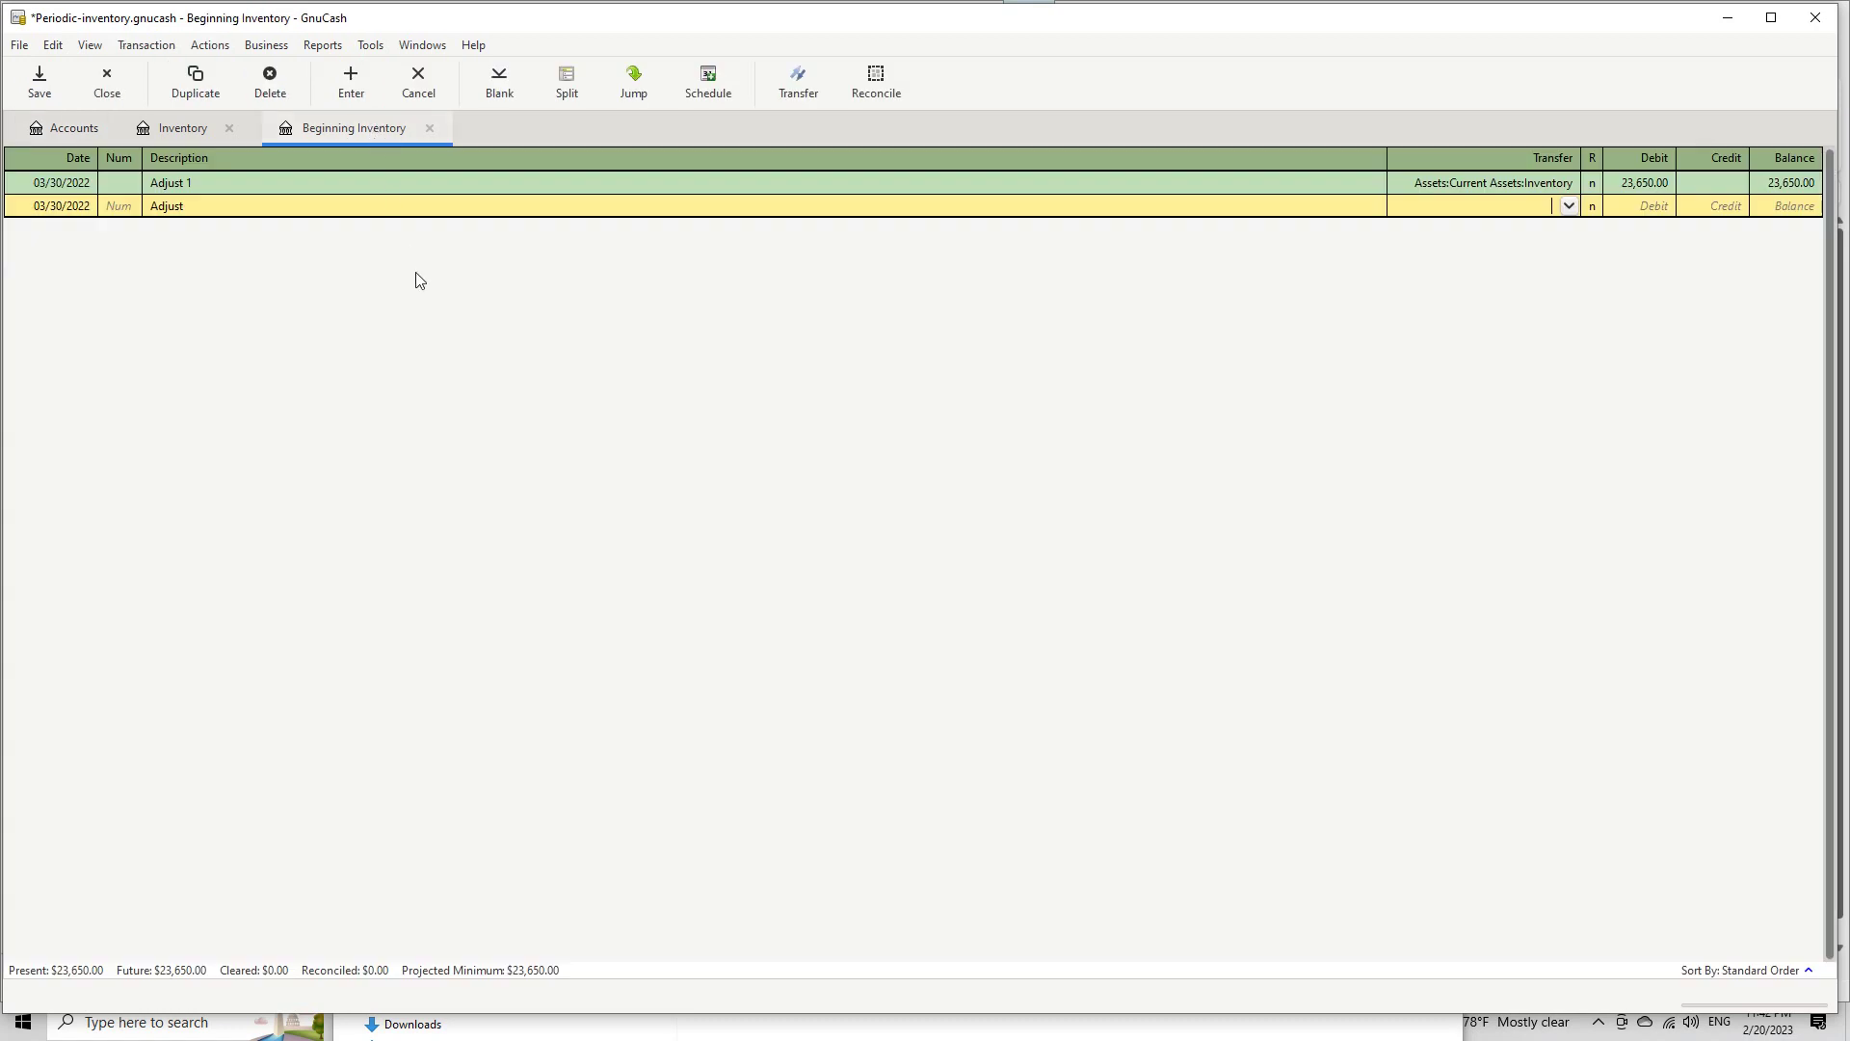
left_click(209, 209)
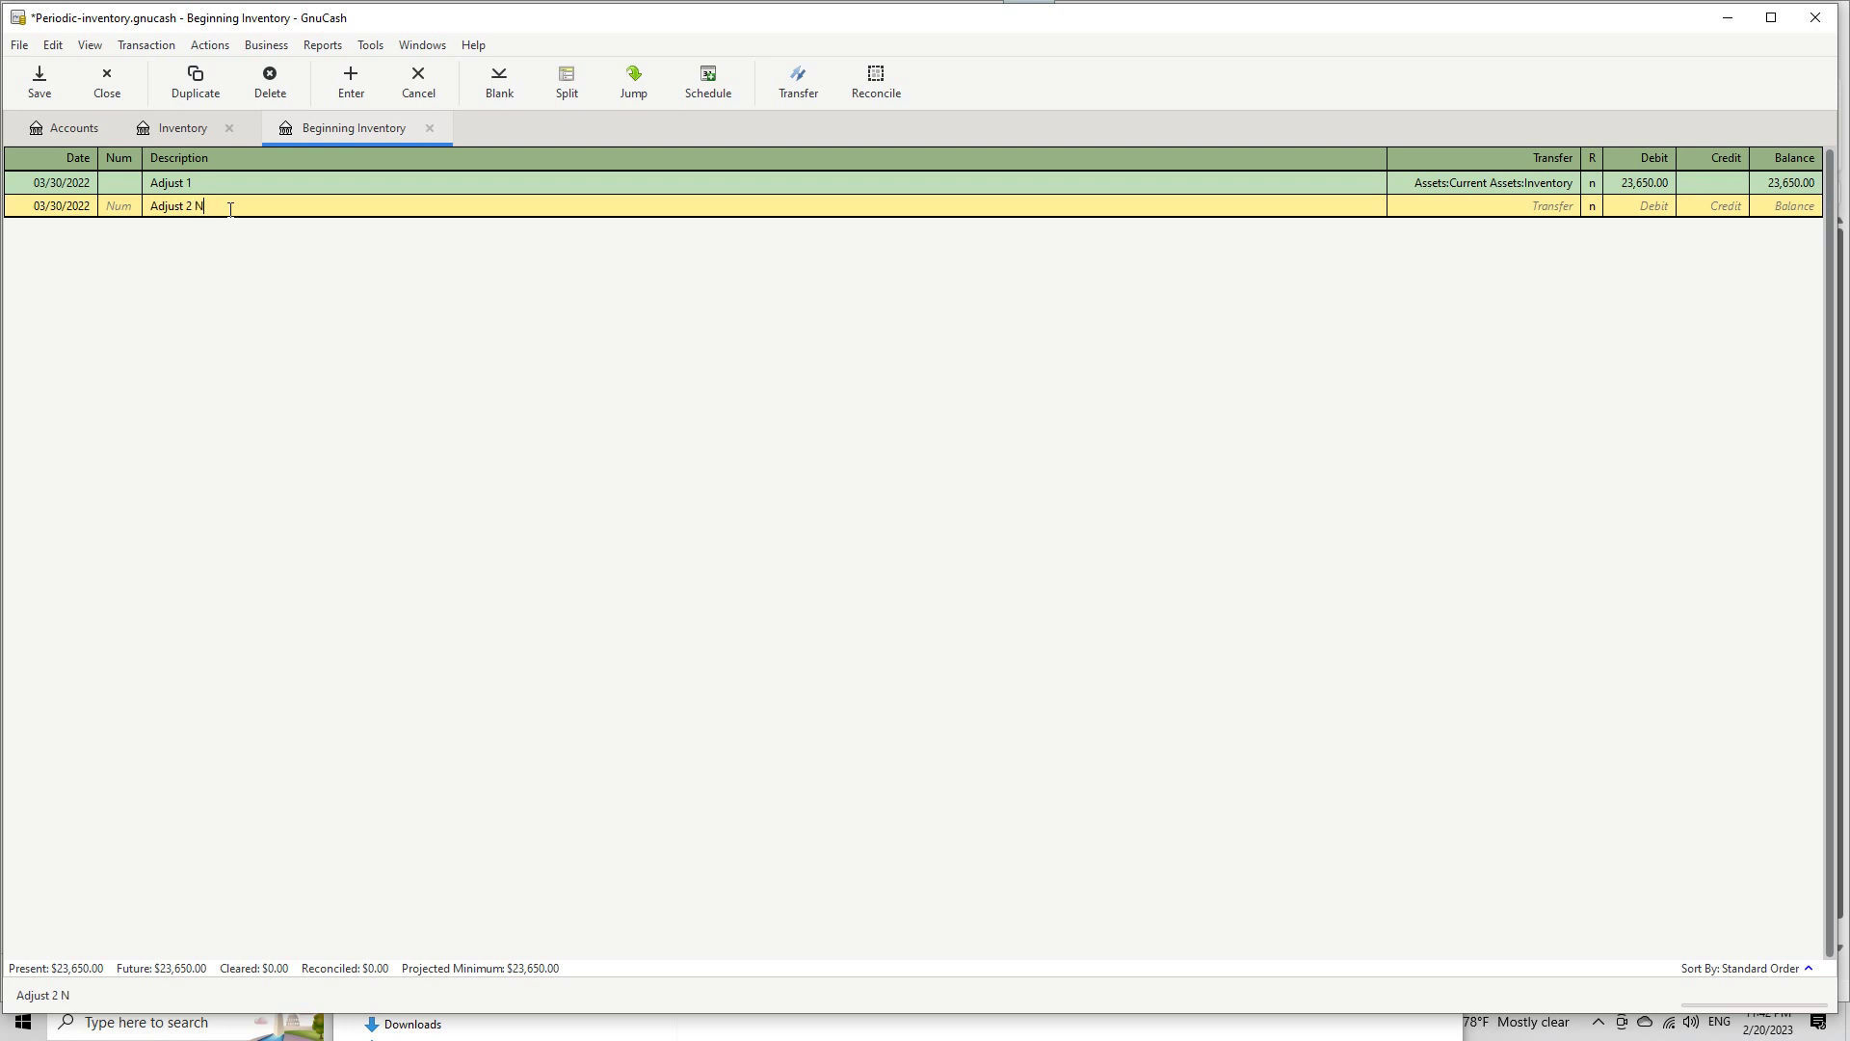
type("2 New Inventory")
key("Tab")
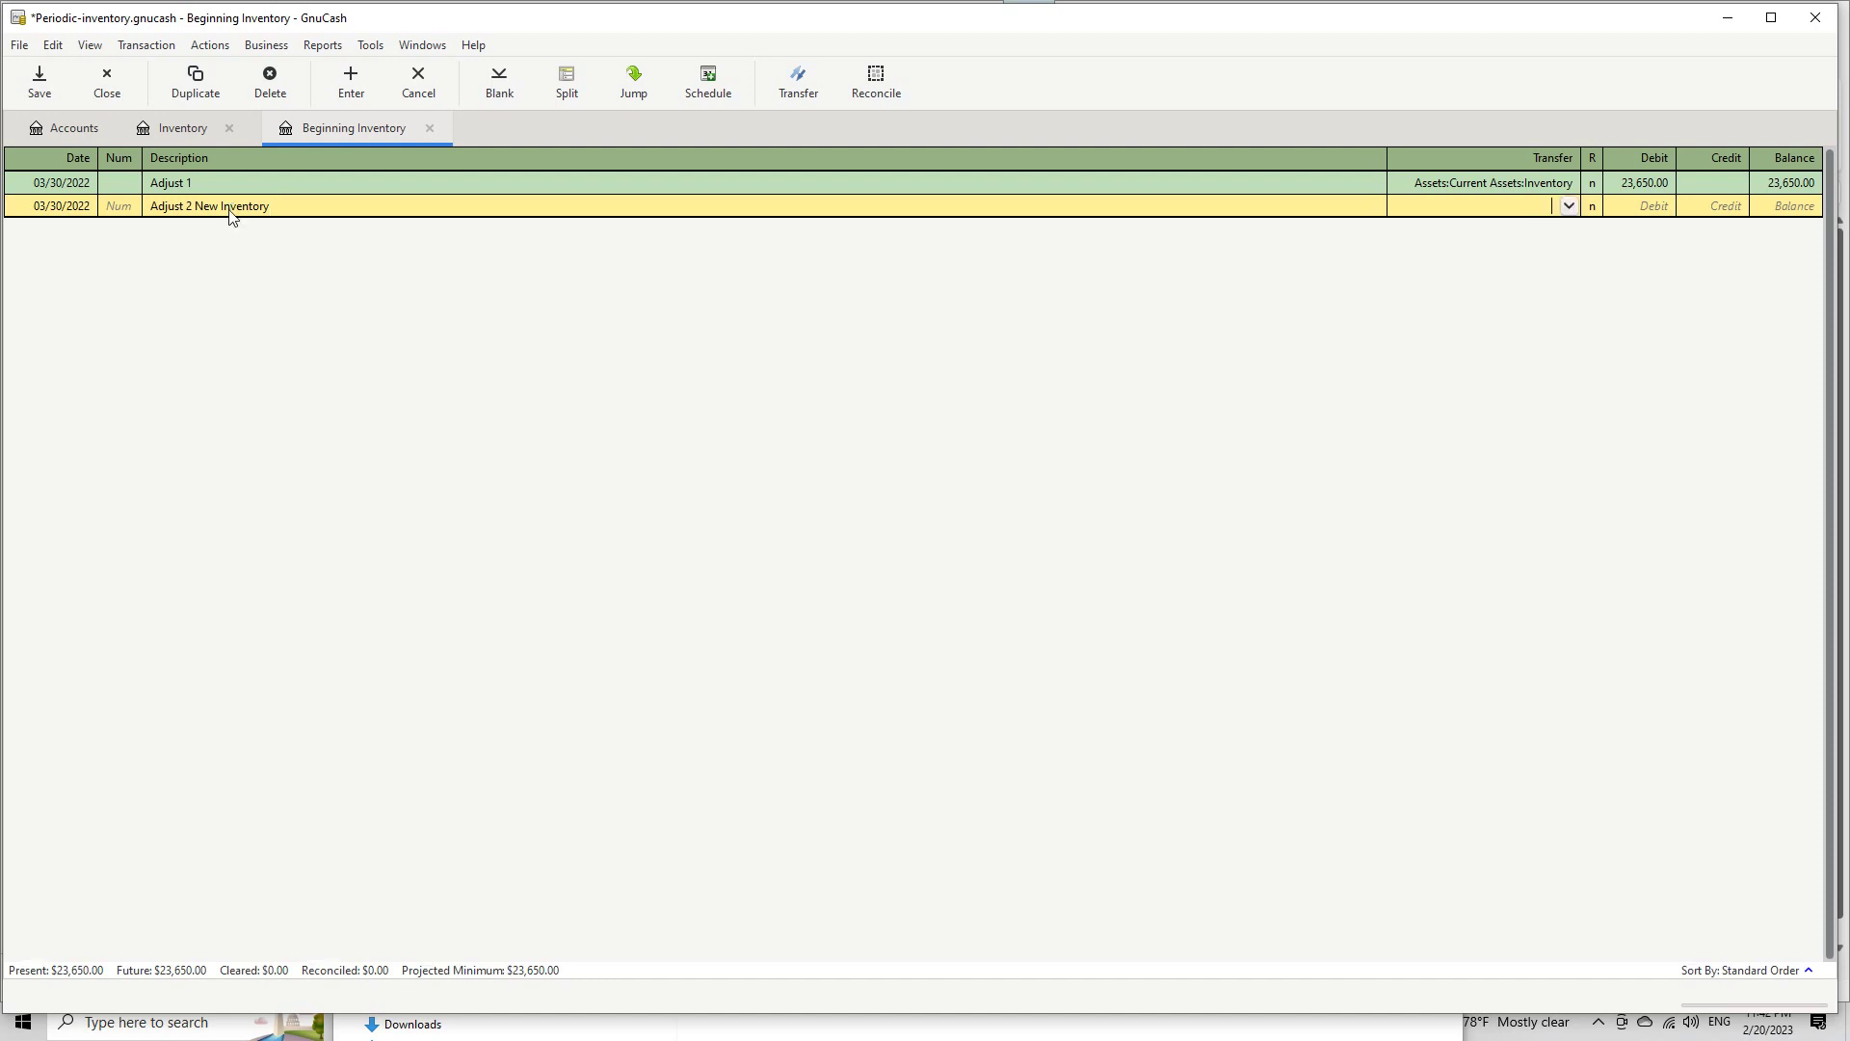
left_click(1568, 206)
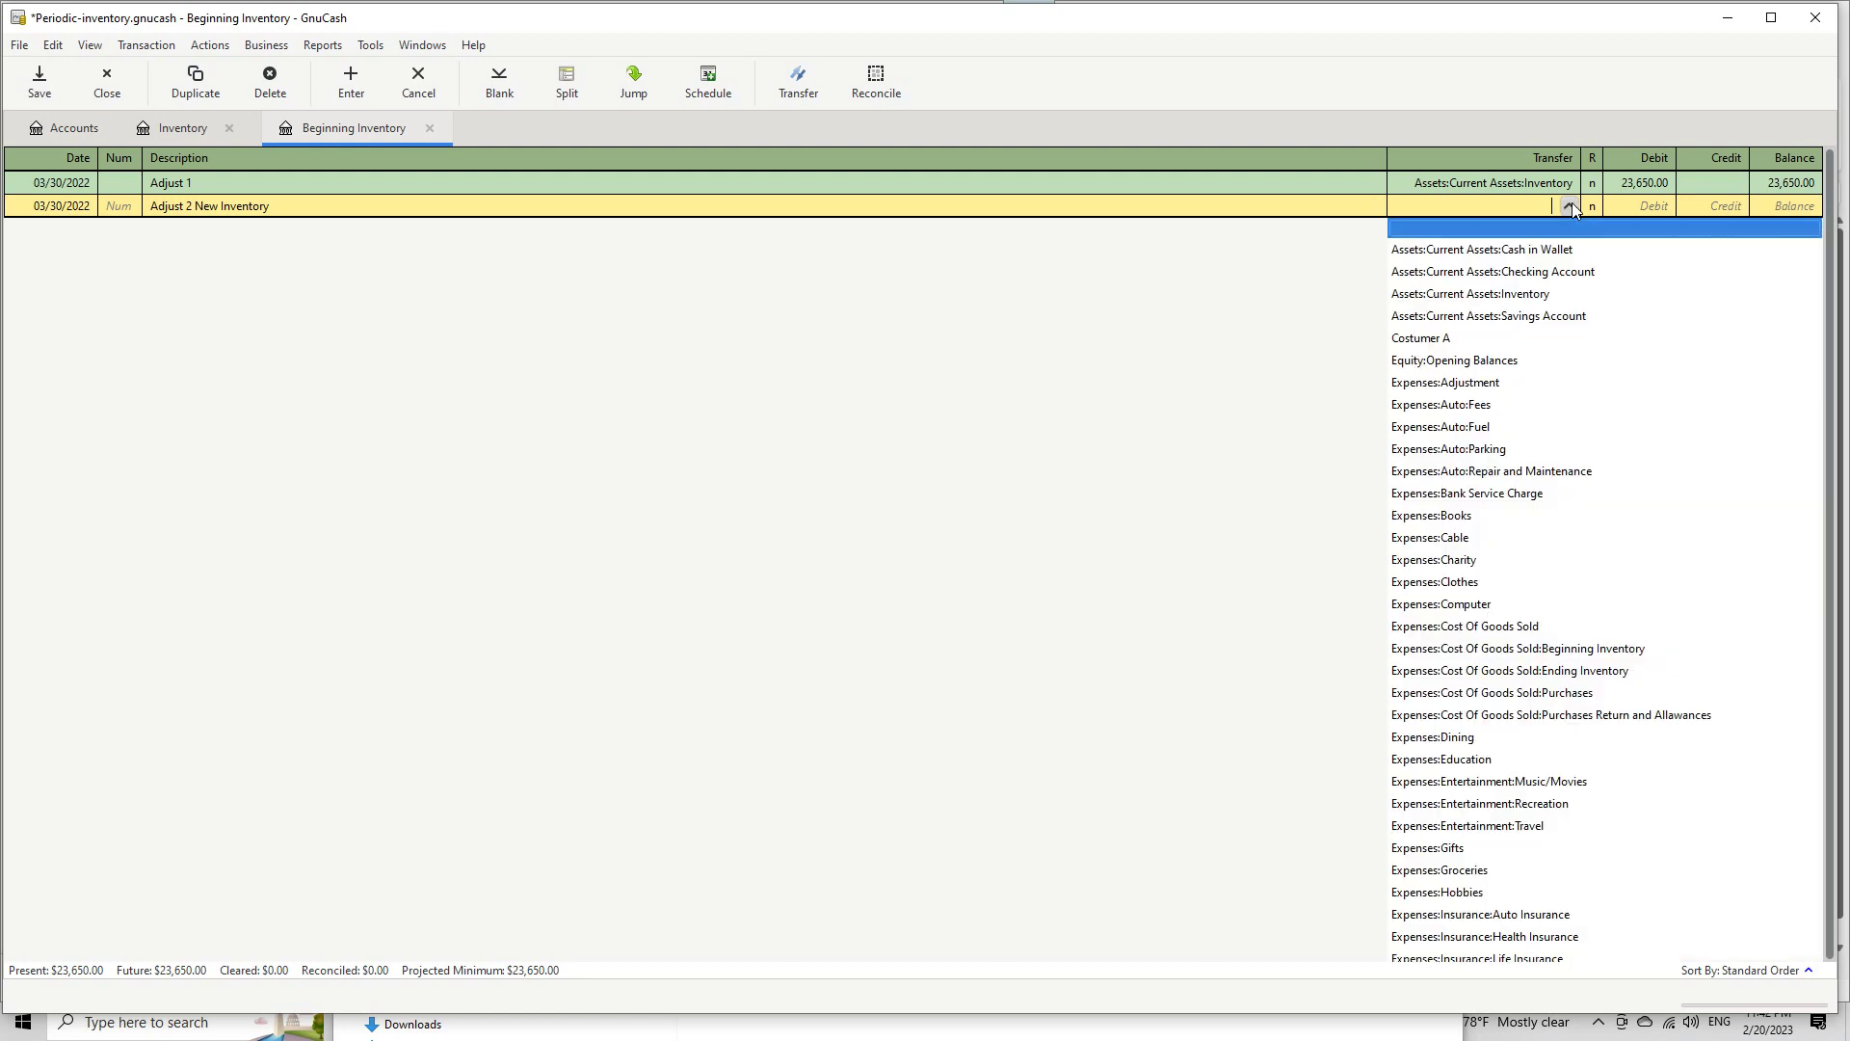
left_click(1499, 677)
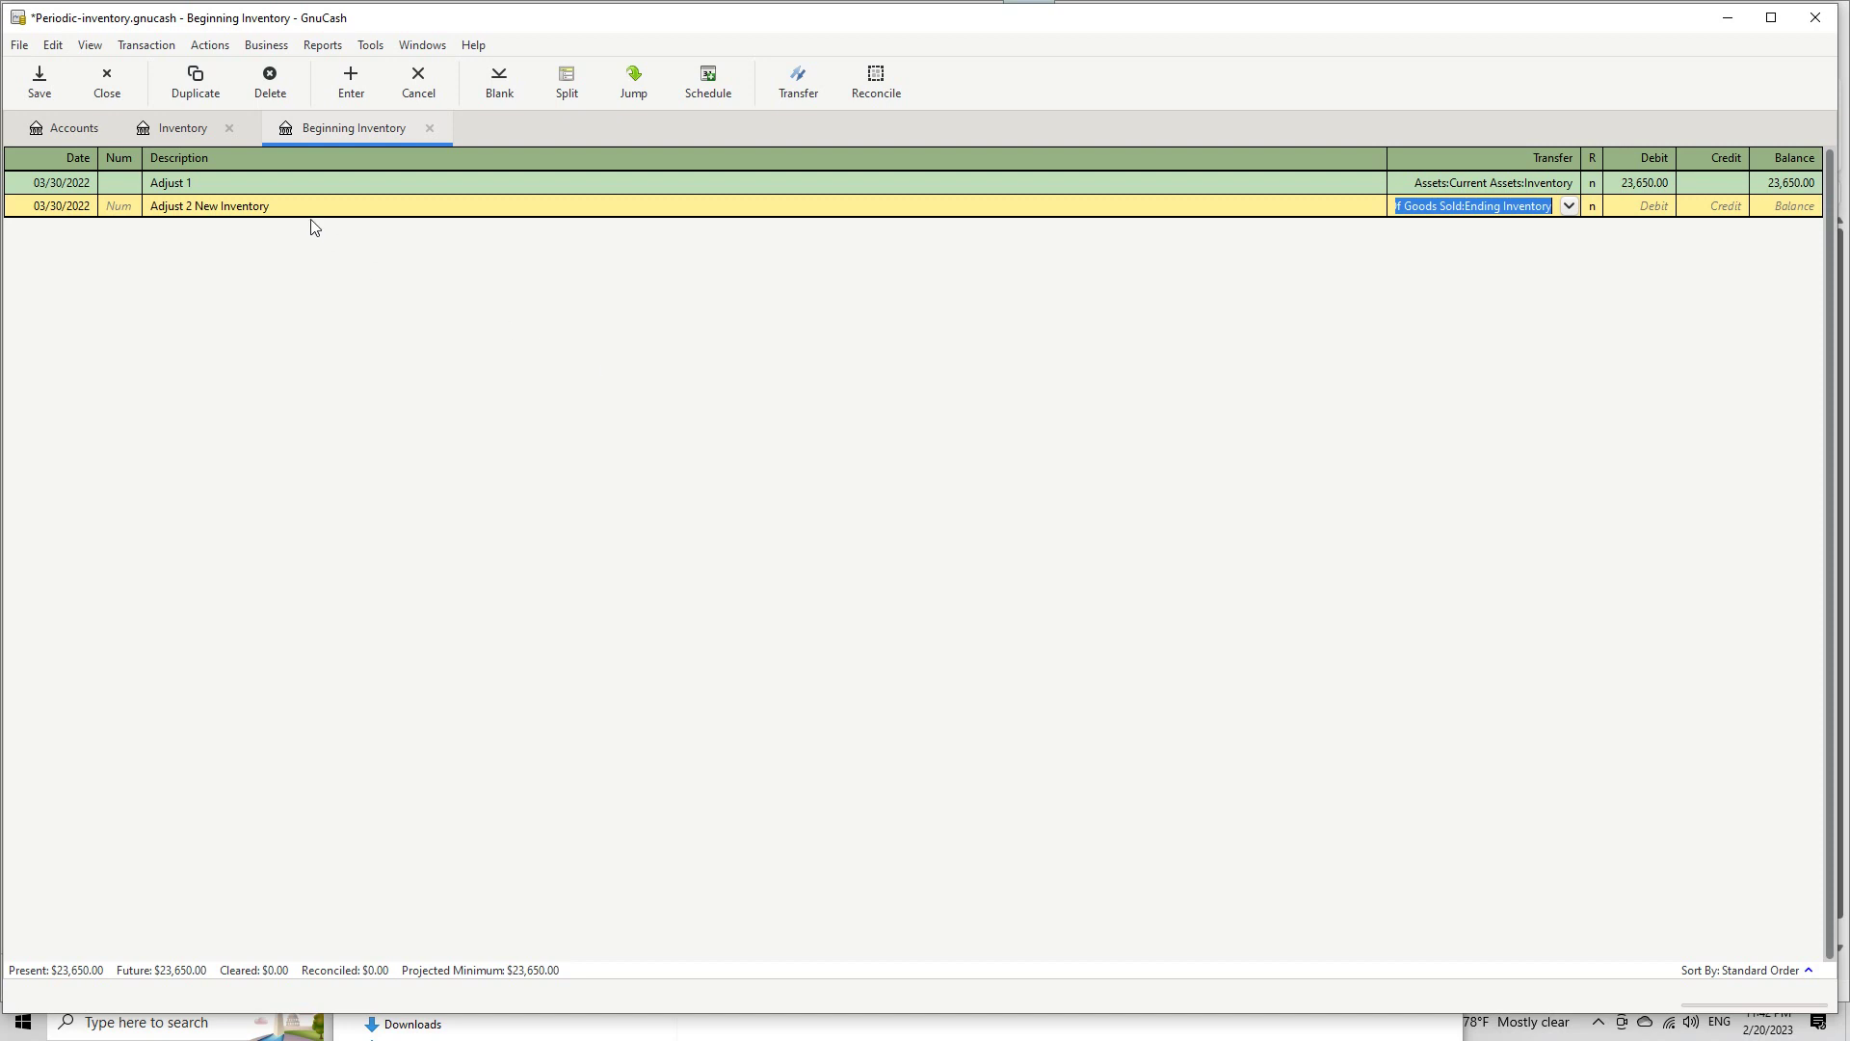
Clear the transfer account and description of the unfinished entry in the Beginning Inventory register
key("BackSpace")
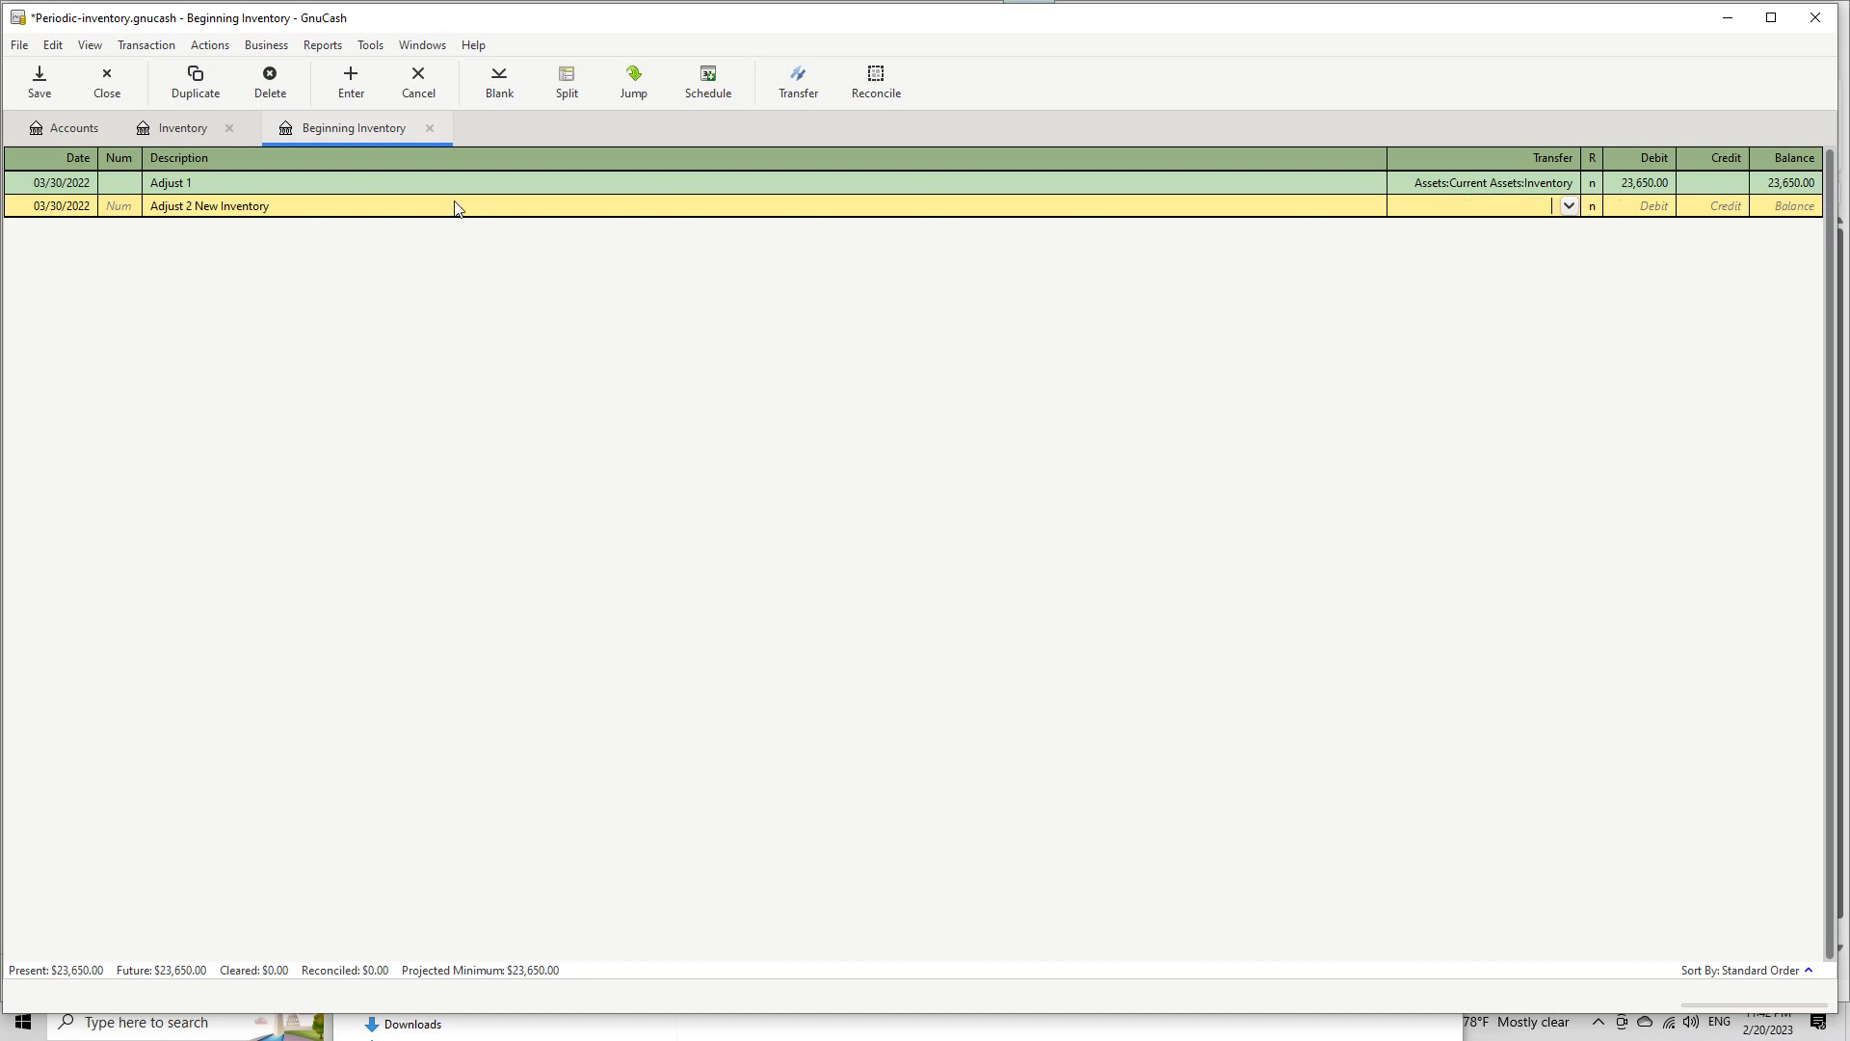
left_click_drag(274, 206, 120, 206)
key("BackSpace")
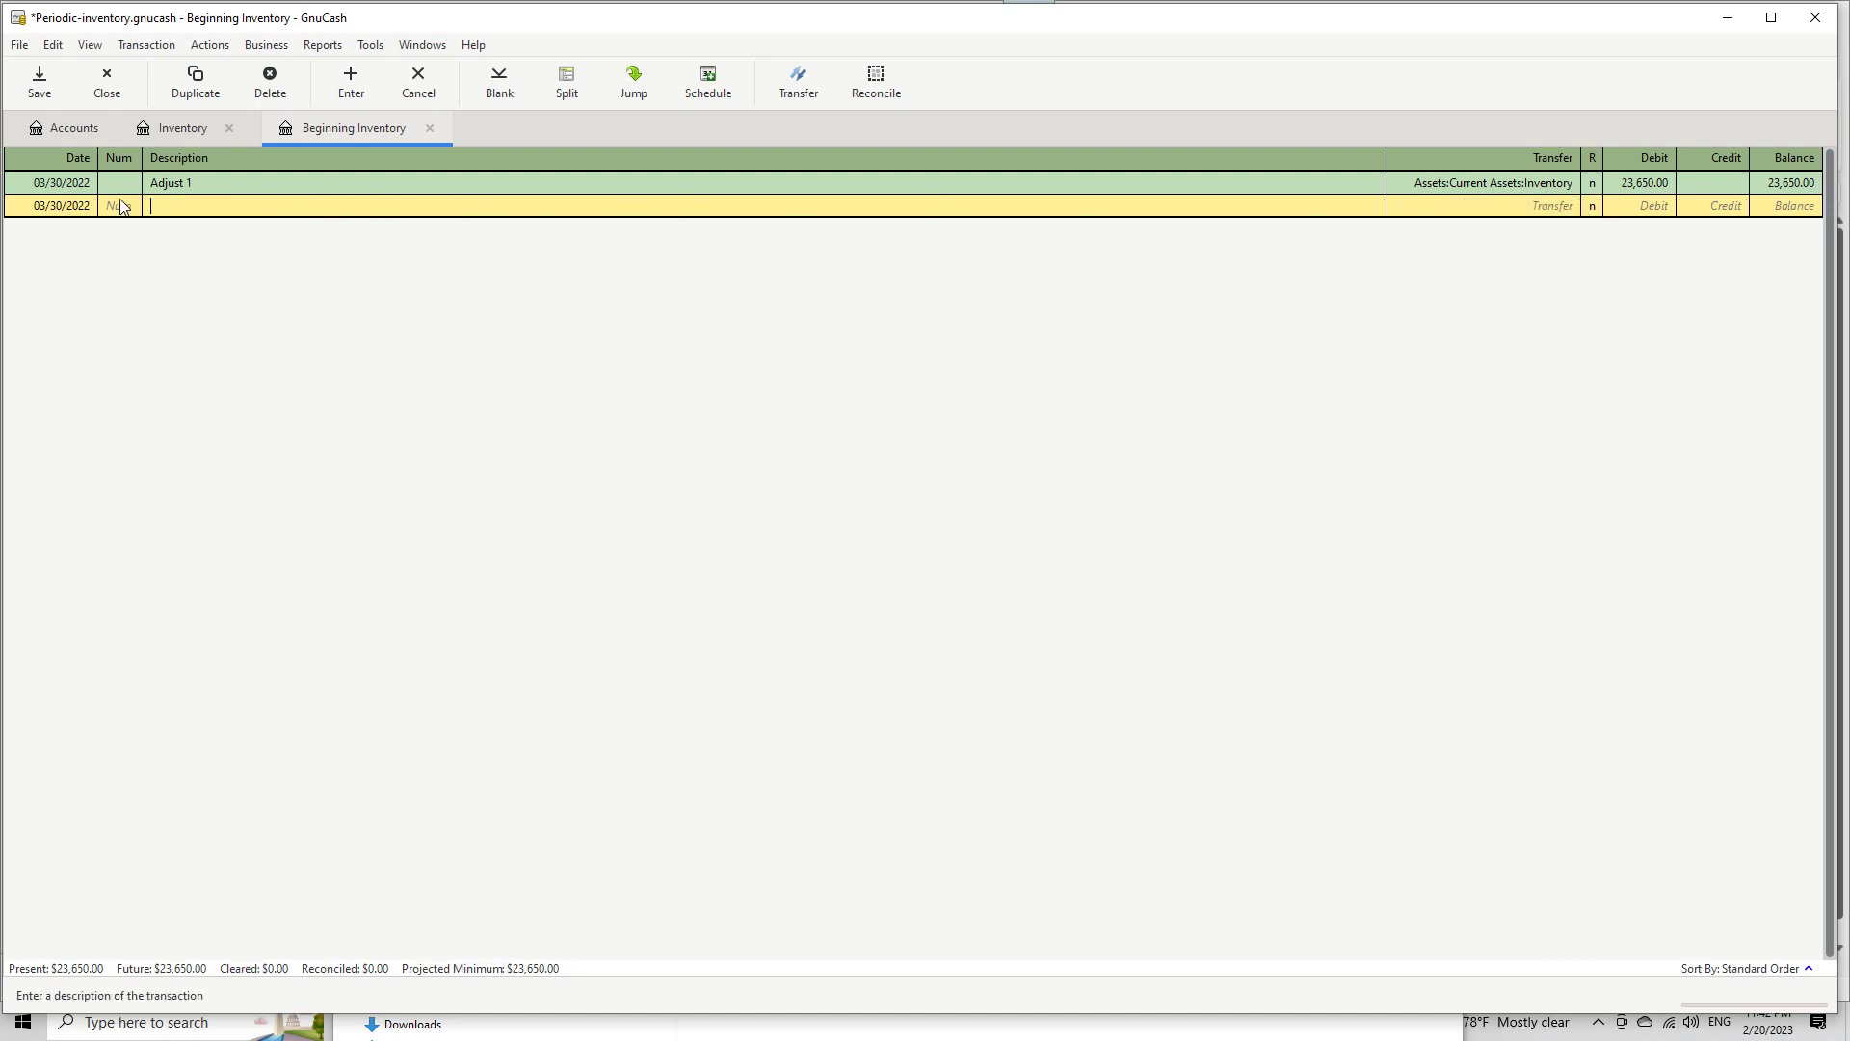
In the Inventory register, begin a 03/30/2022 entry described as Adjust 2 with transfer account Expenses:Cost Of Goods Sold:Ending Inventory
left_click(191, 130)
left_click(199, 227)
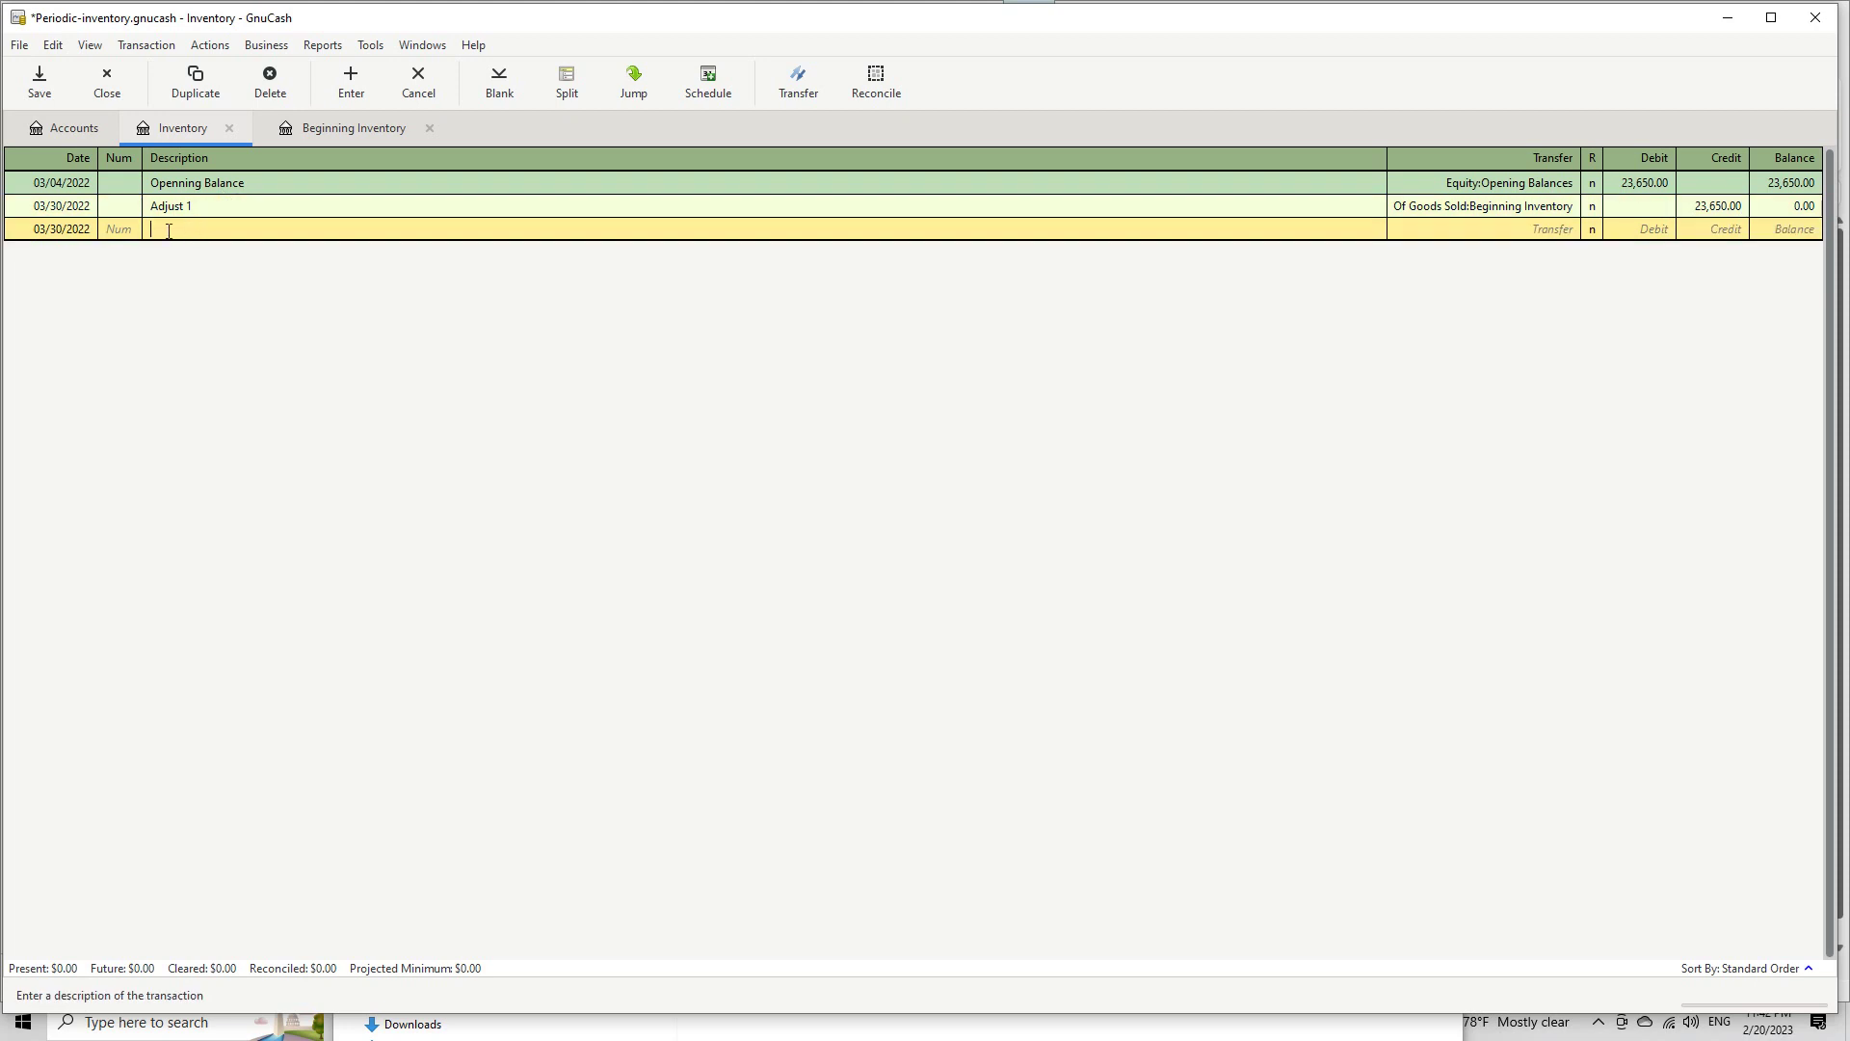
type("Adjust")
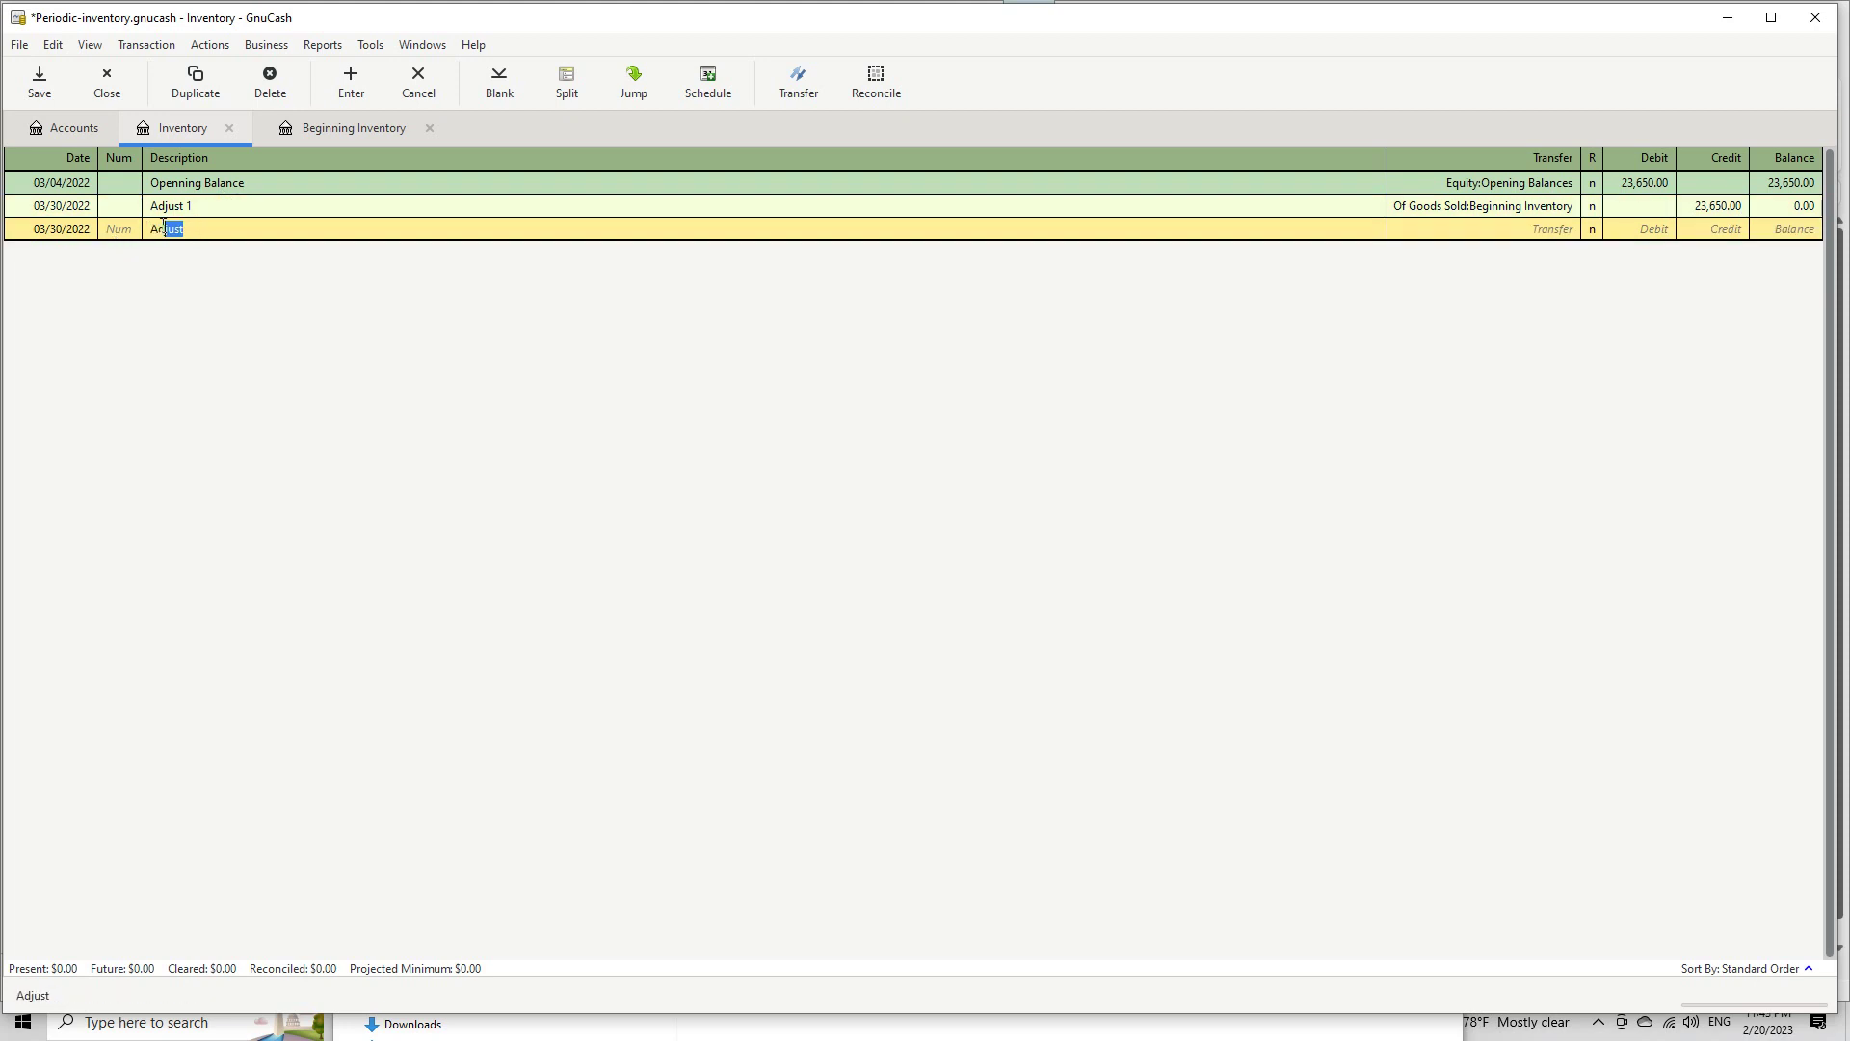
key("Tab")
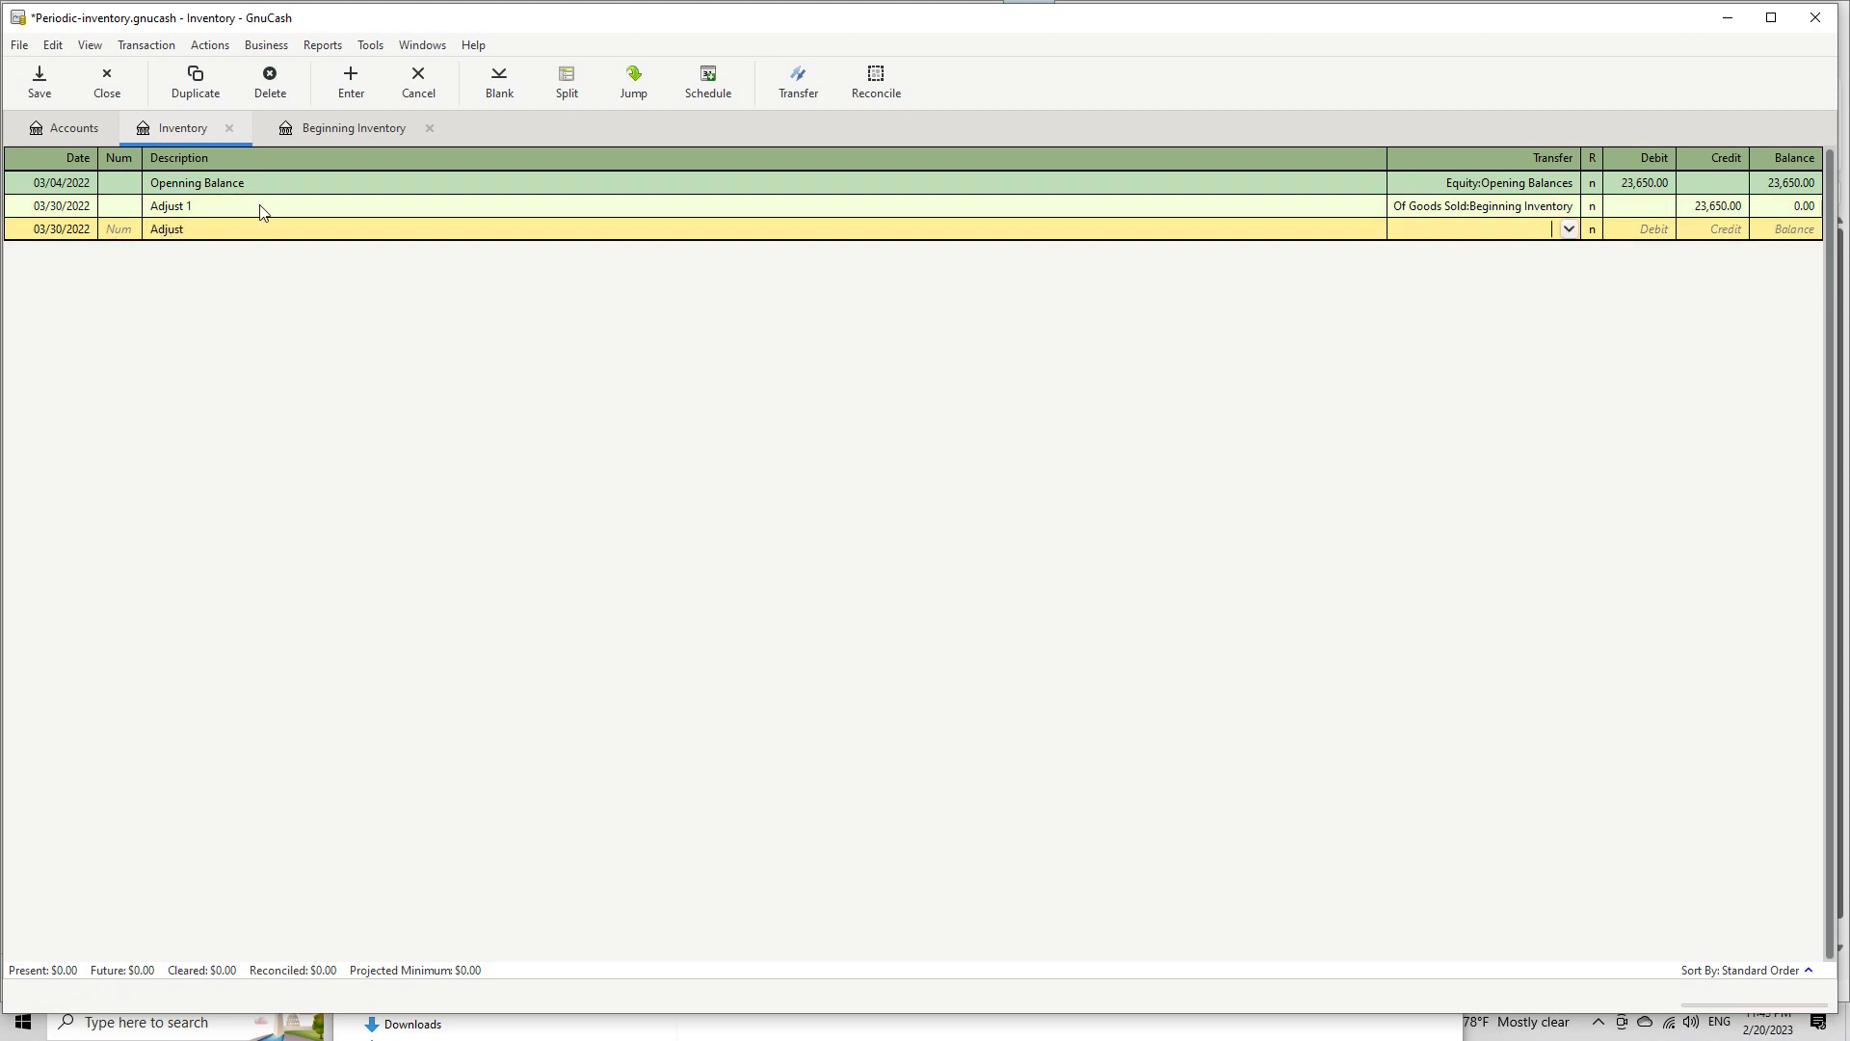
left_click(227, 234)
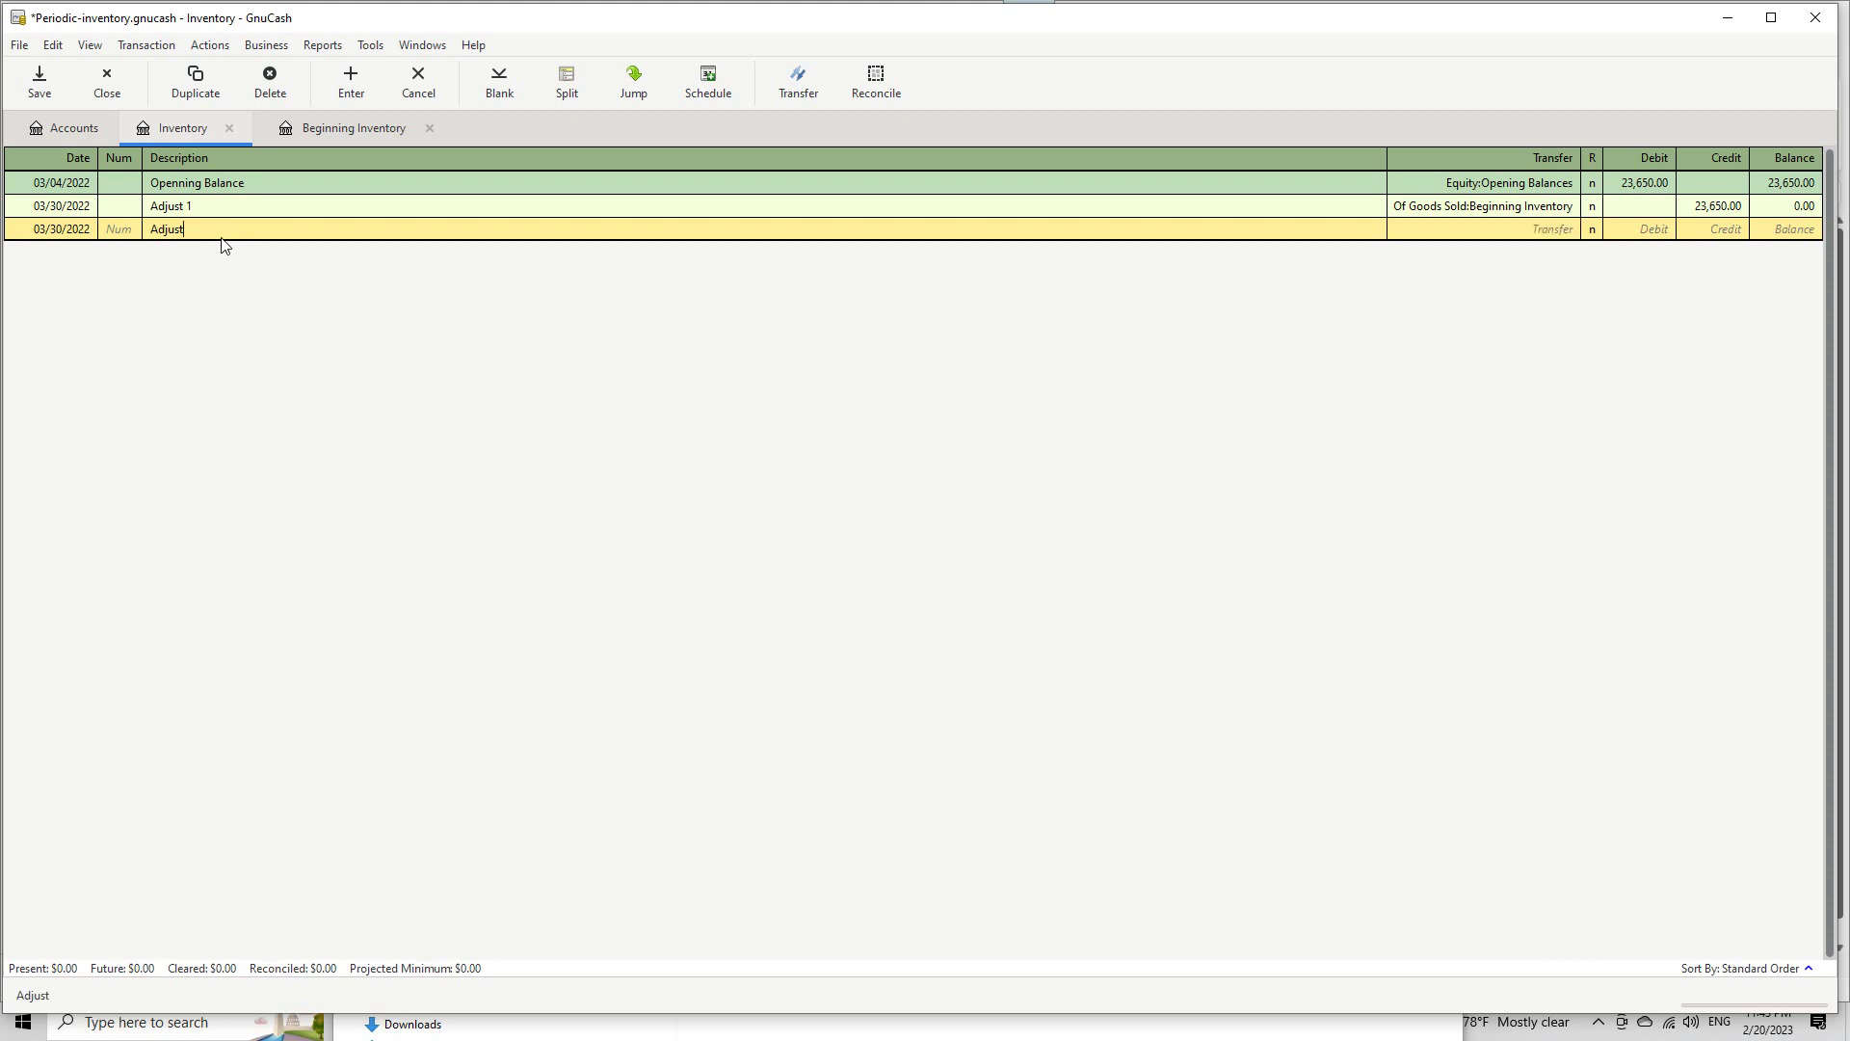
key("Tab")
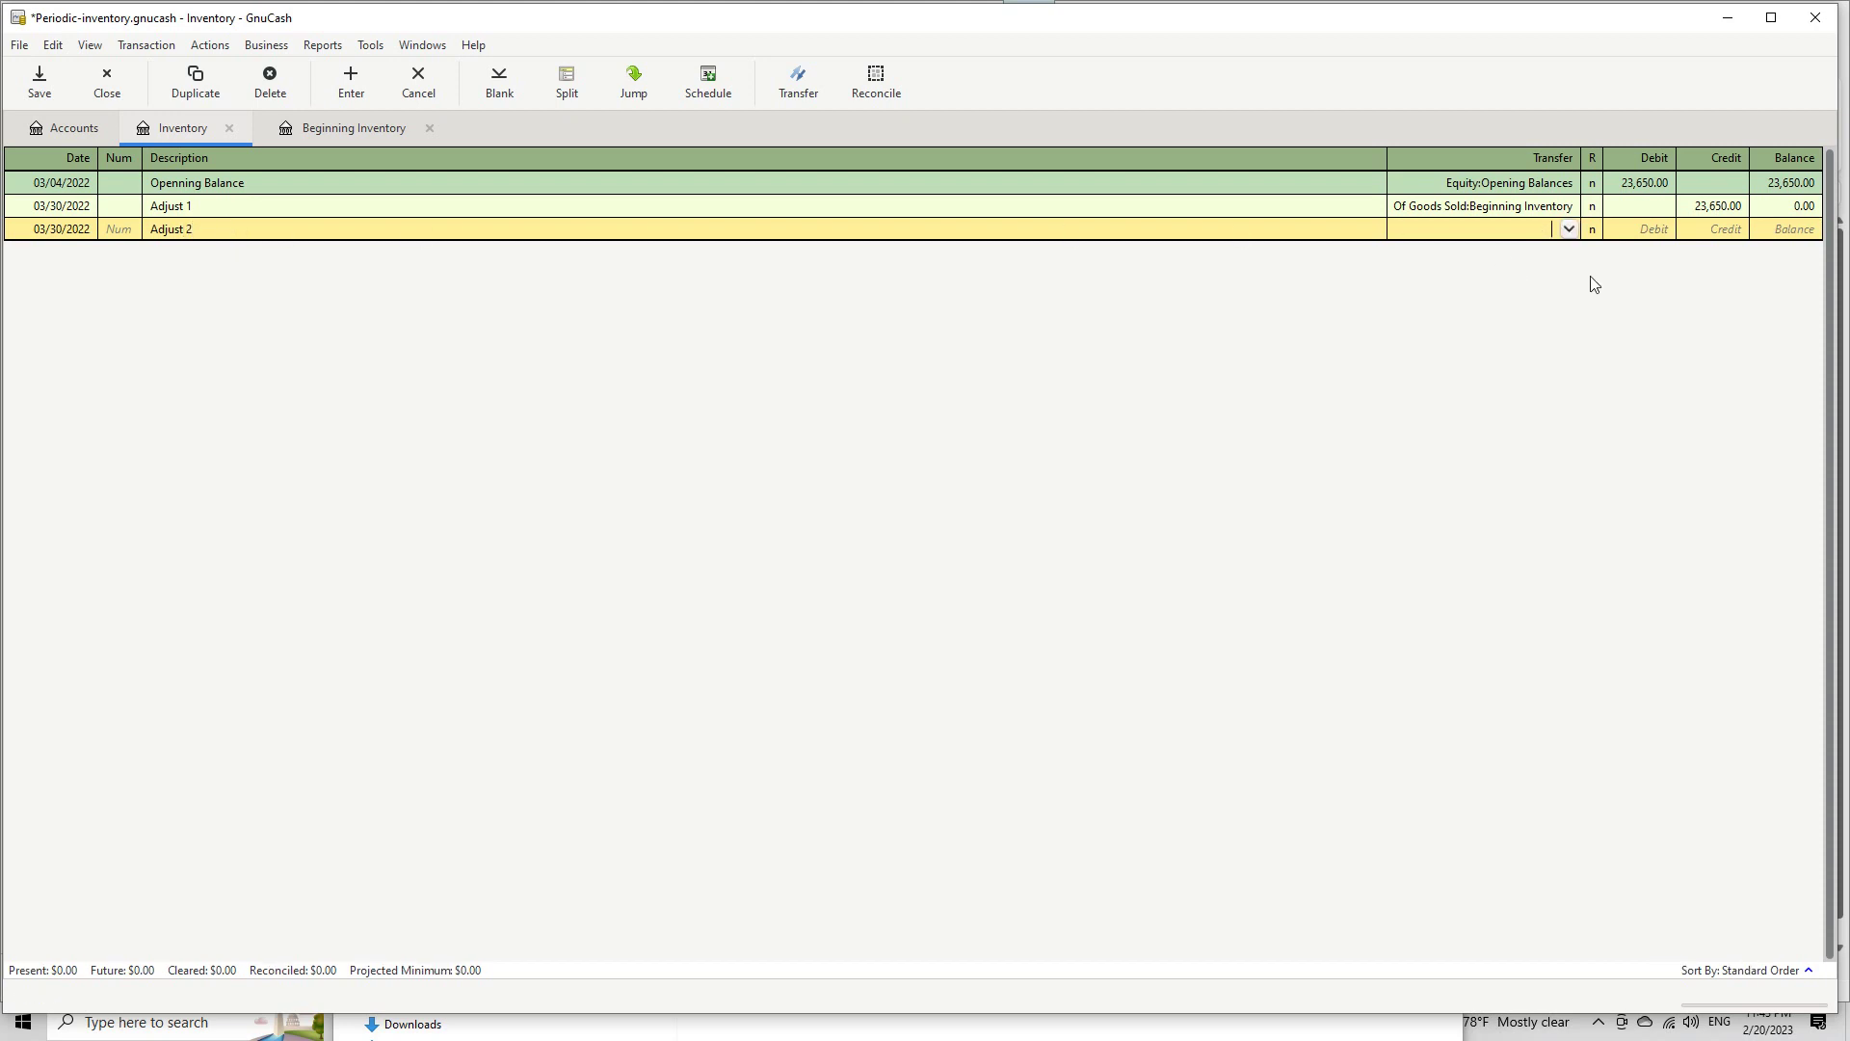
left_click(1568, 229)
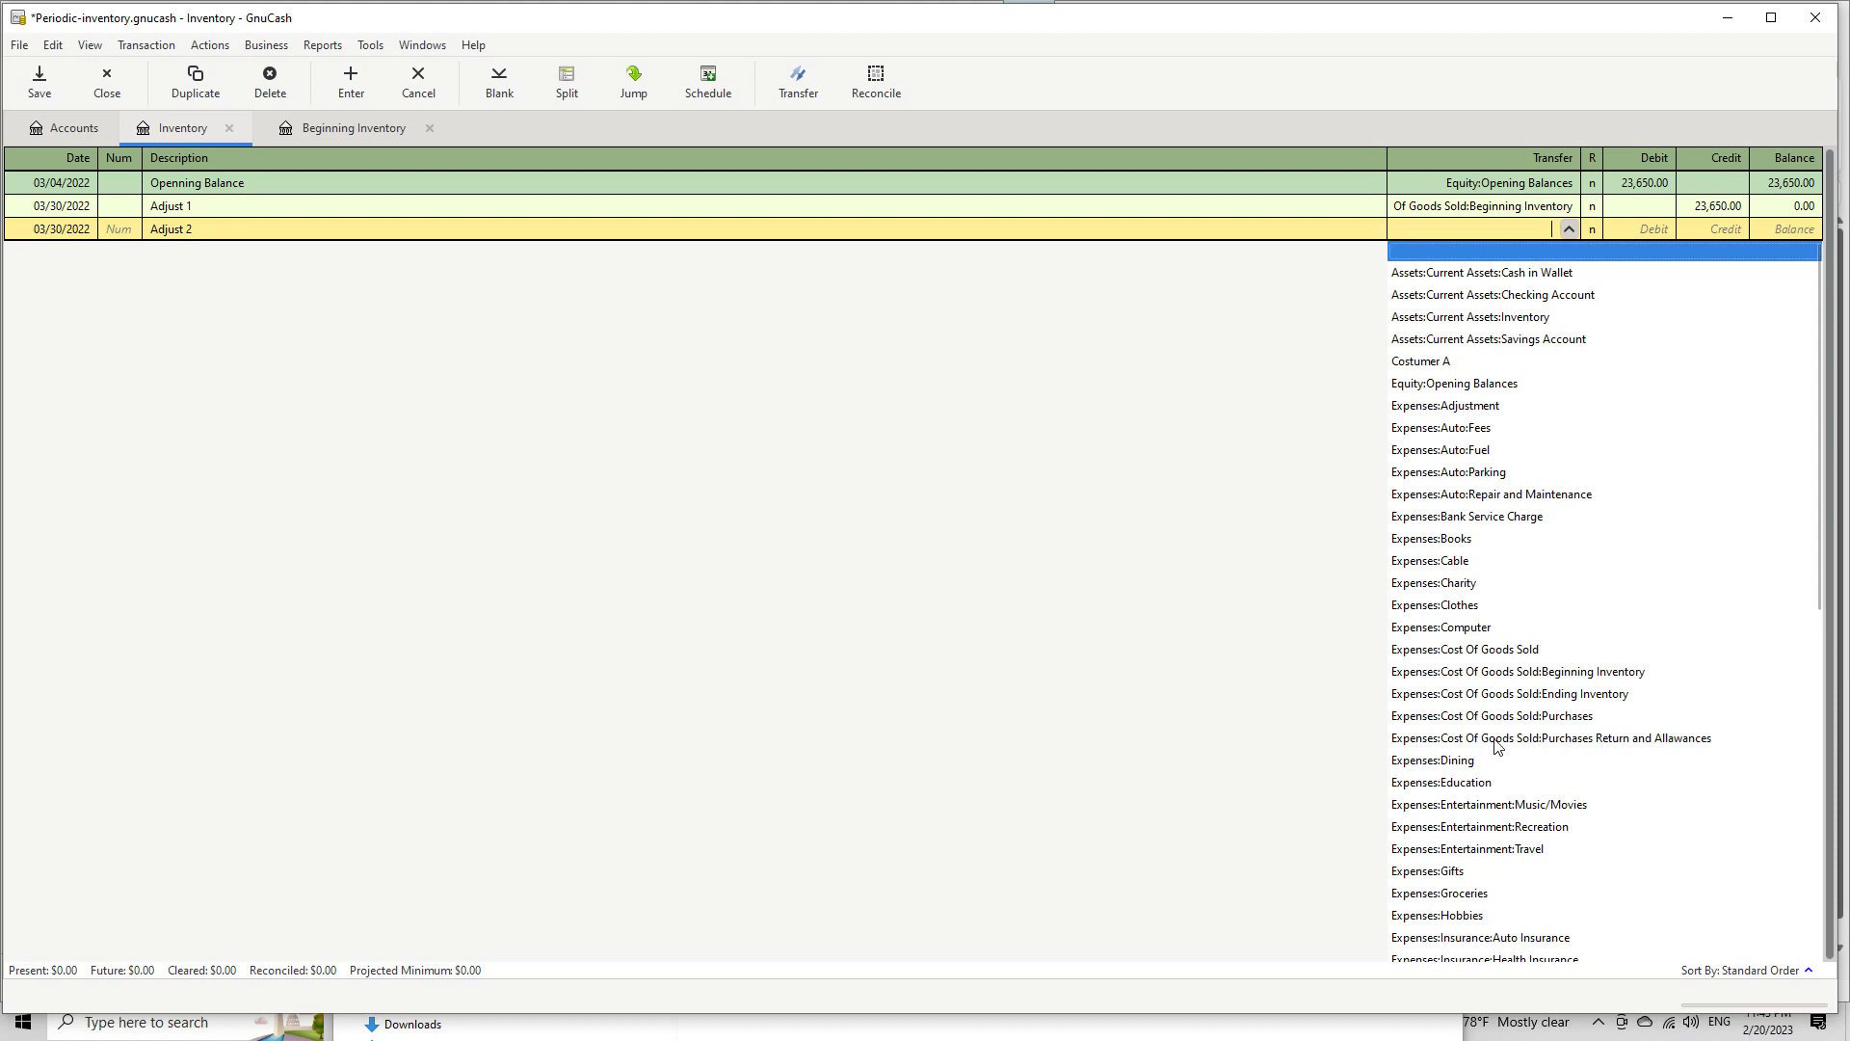
left_click(1502, 695)
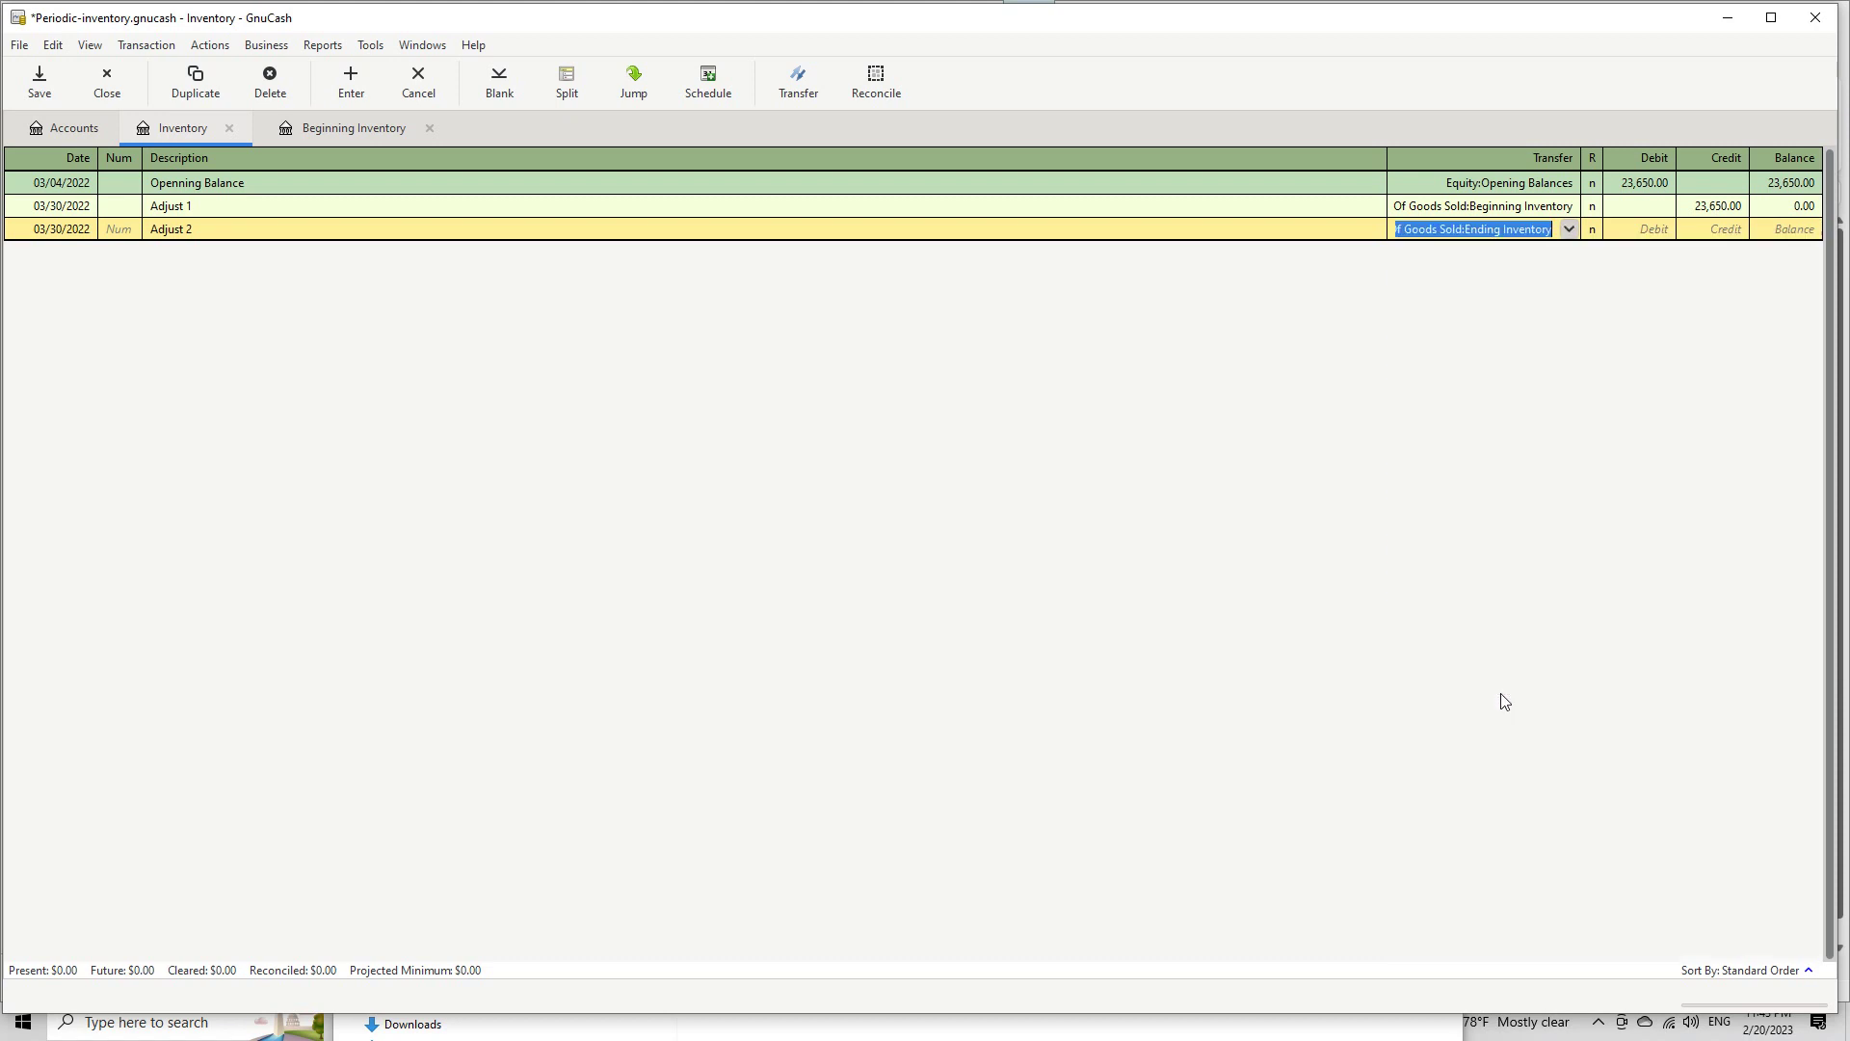
left_click(1648, 236)
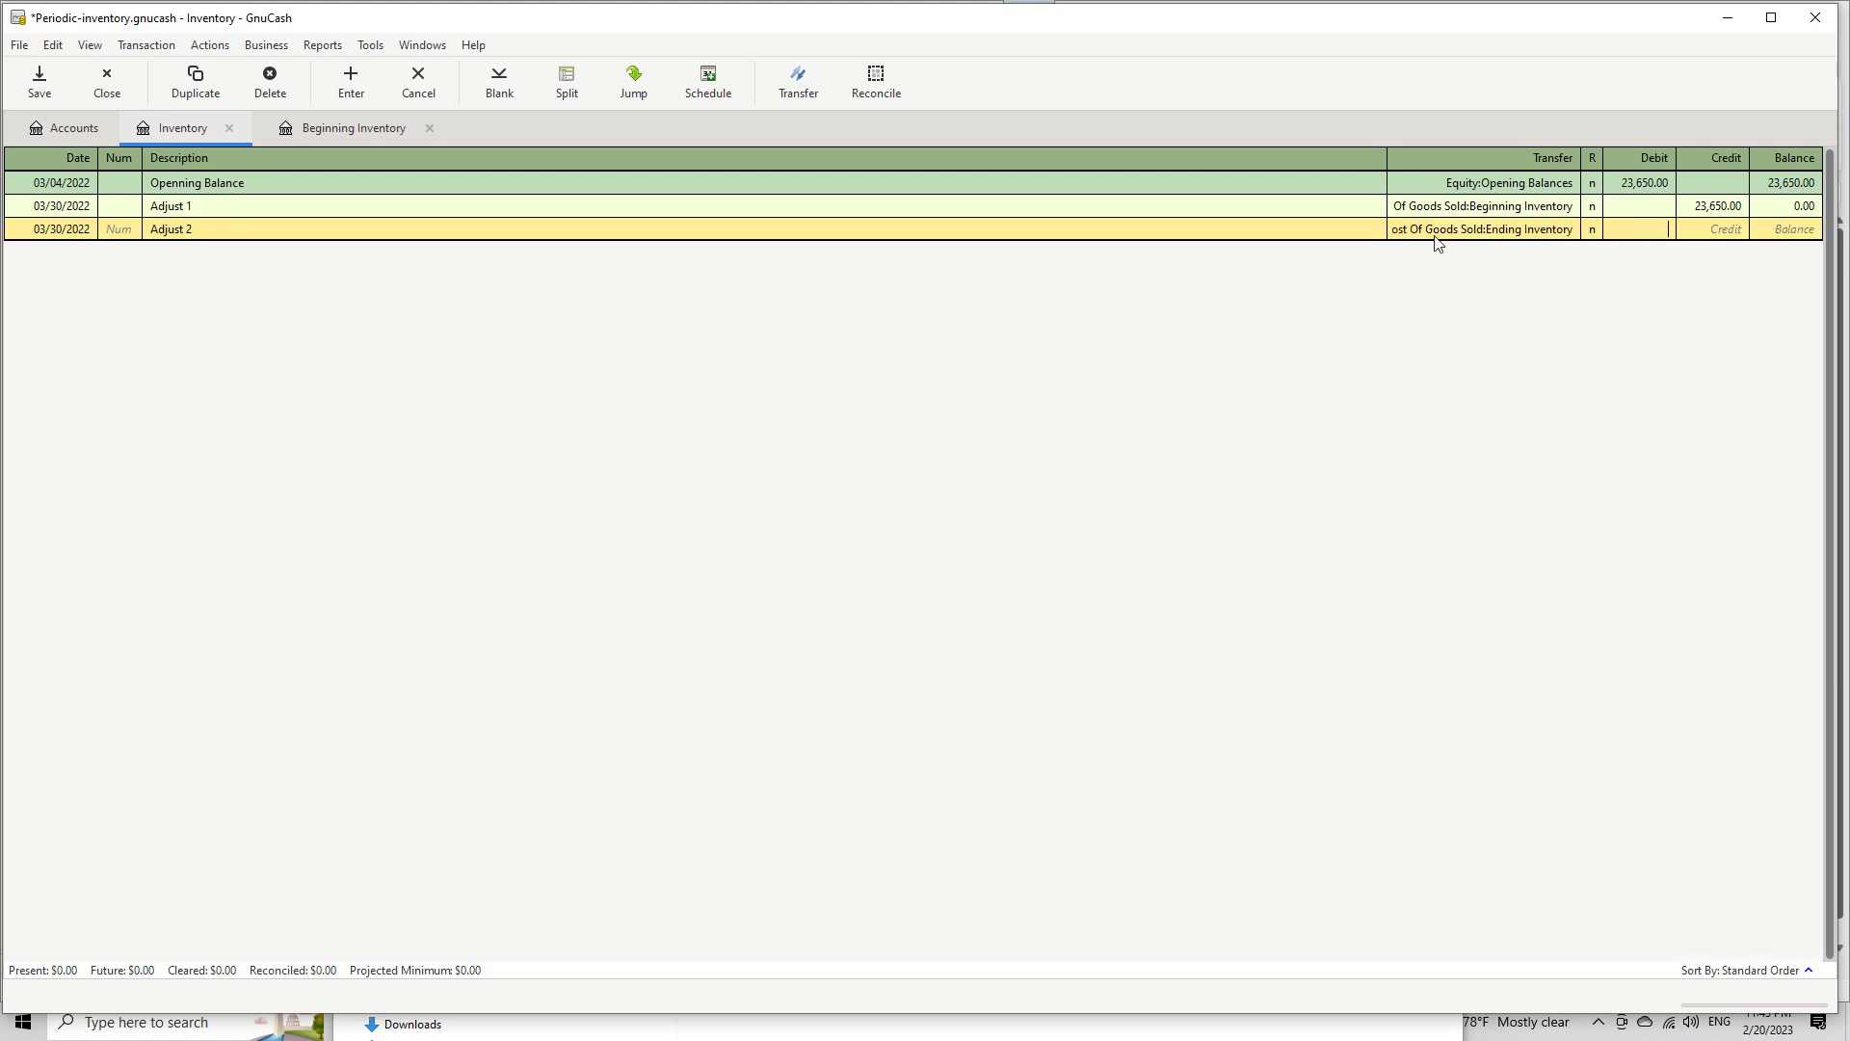
Try to copy product A's total from the Excel catalogue sheet into the debit amount of the Adjust 2 entry in GnuCash
key("alt+Tab")
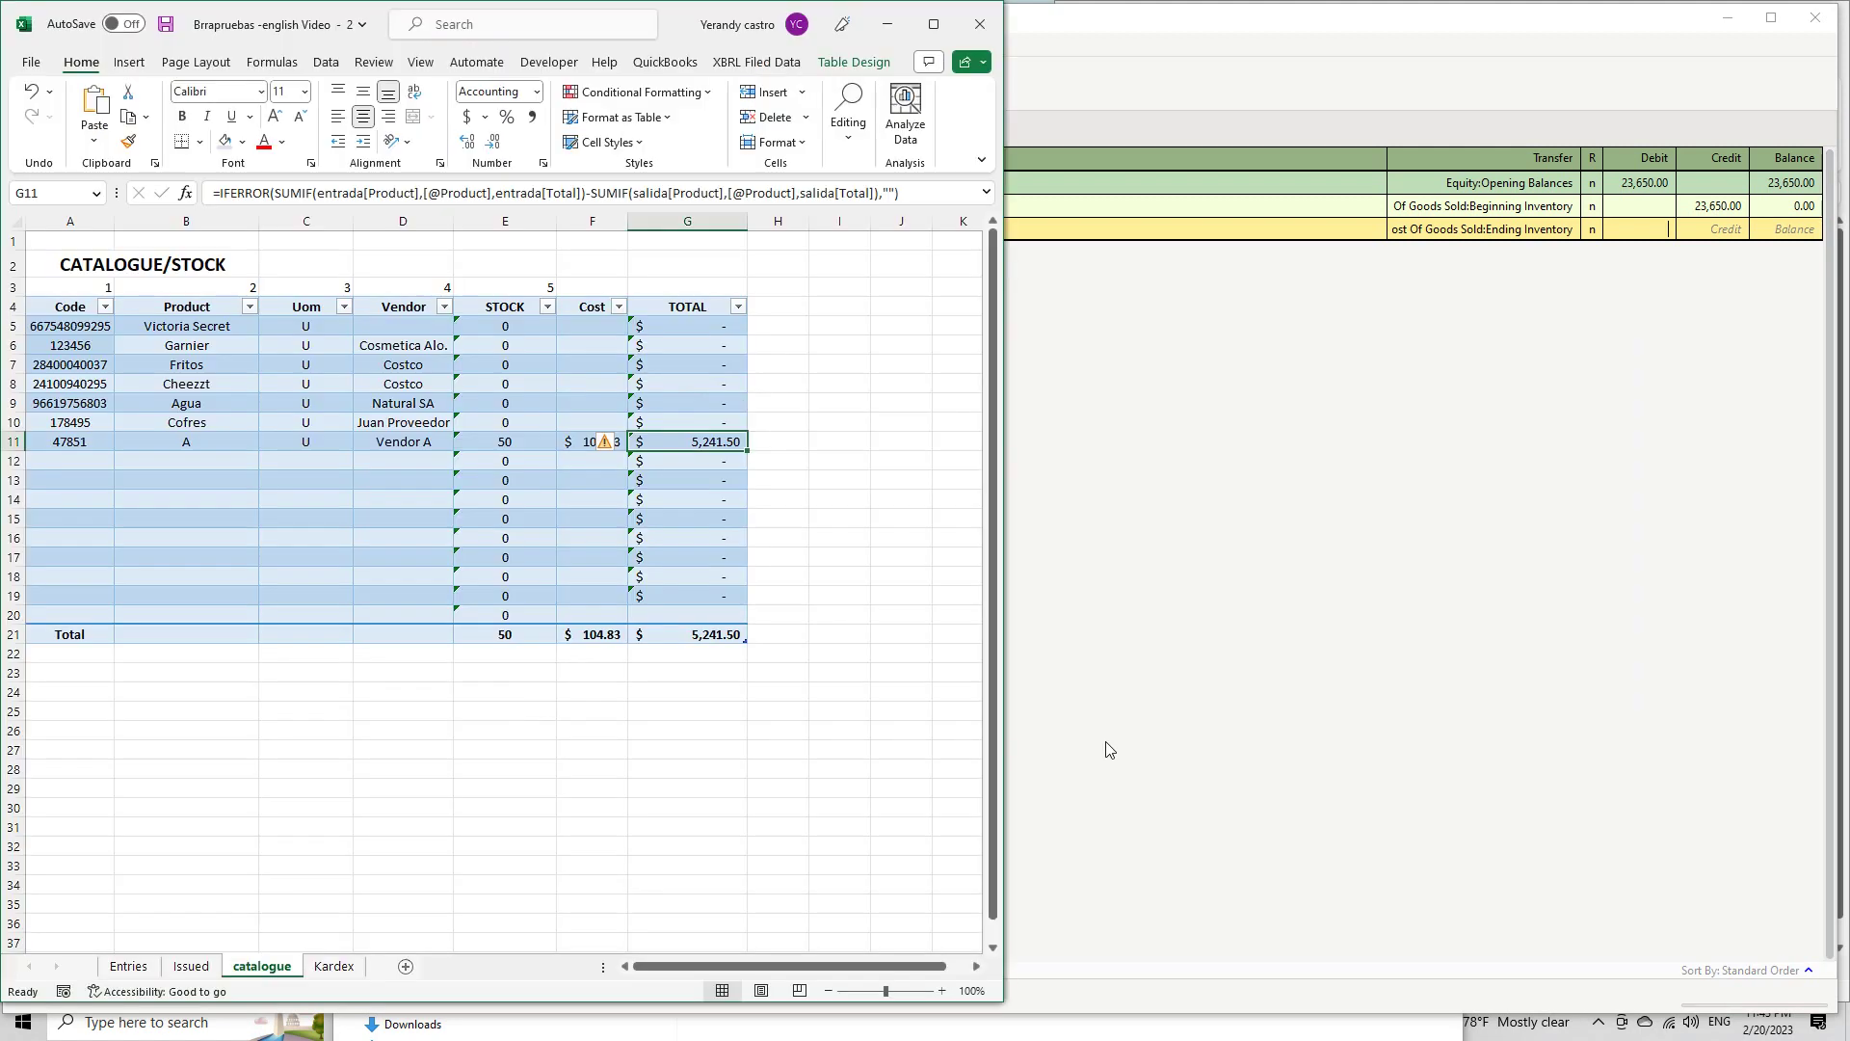
right_click(723, 449)
left_click(776, 444)
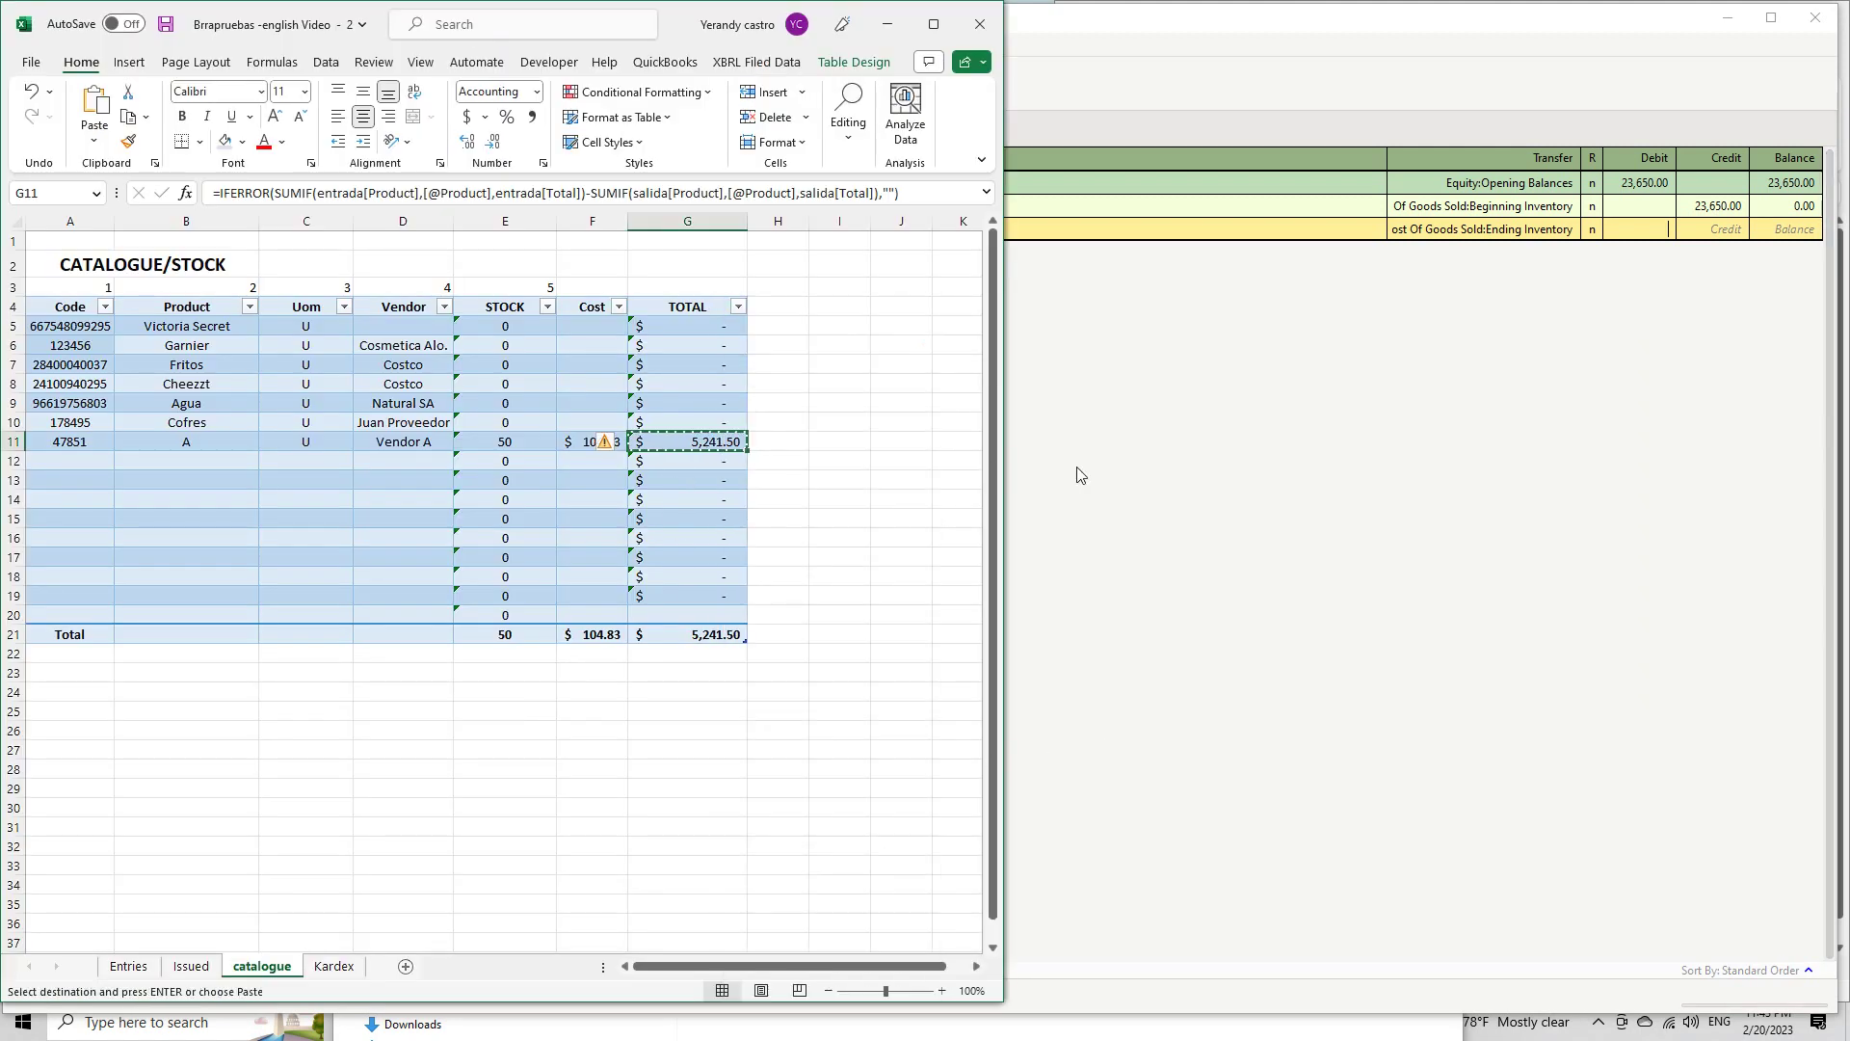
left_click(1077, 471)
right_click(1630, 232)
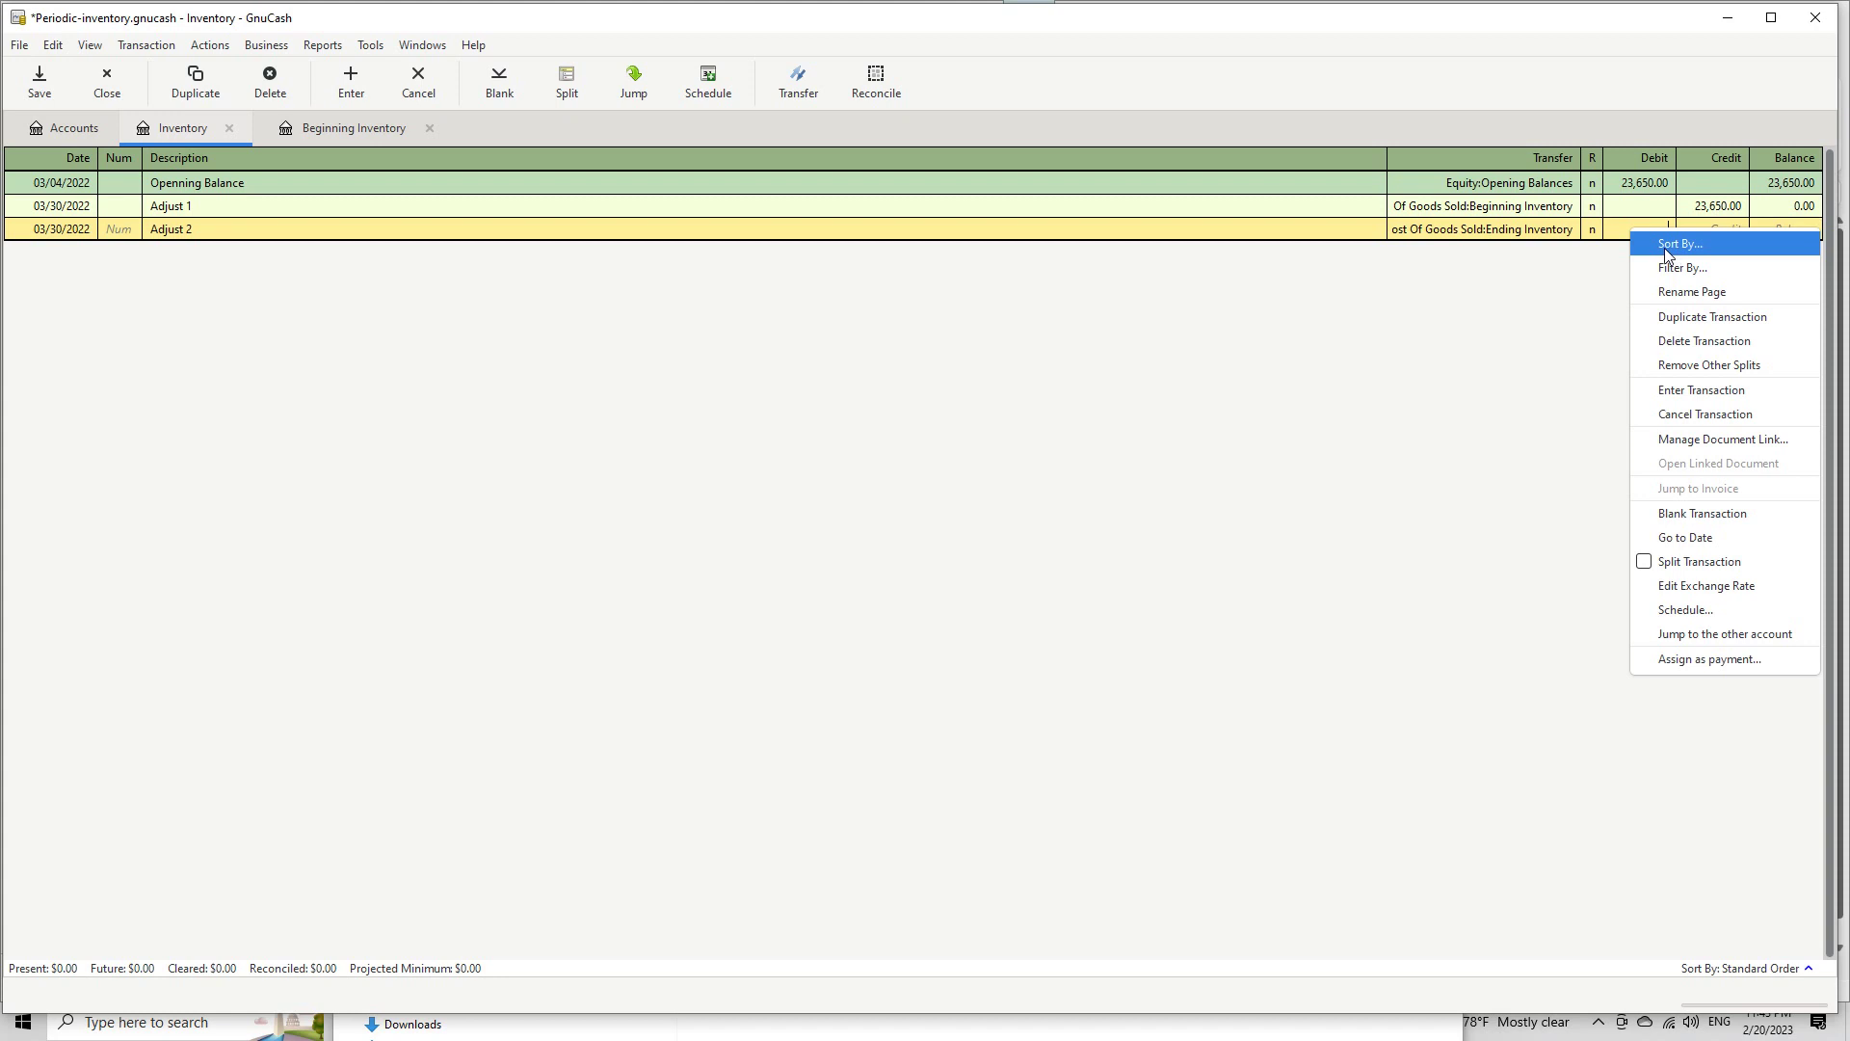
left_click(1616, 235)
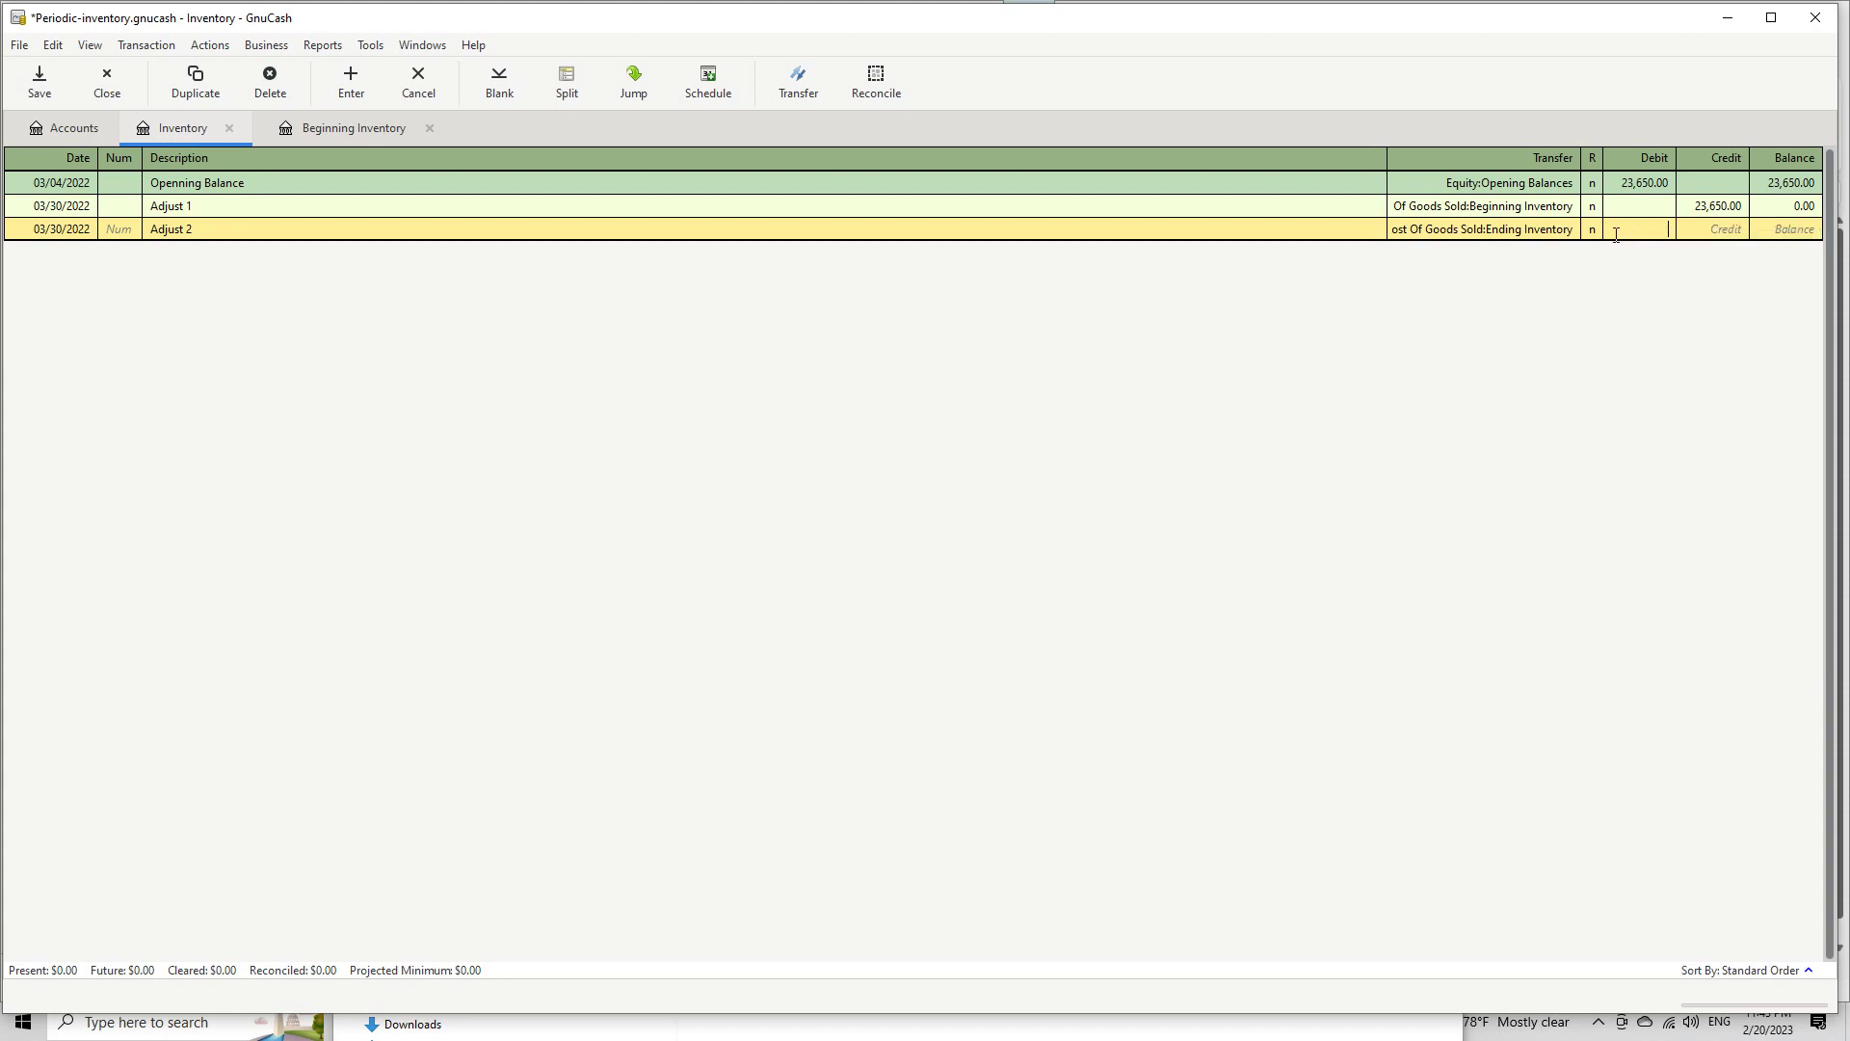
key("alt+Tab")
left_click(1620, 228)
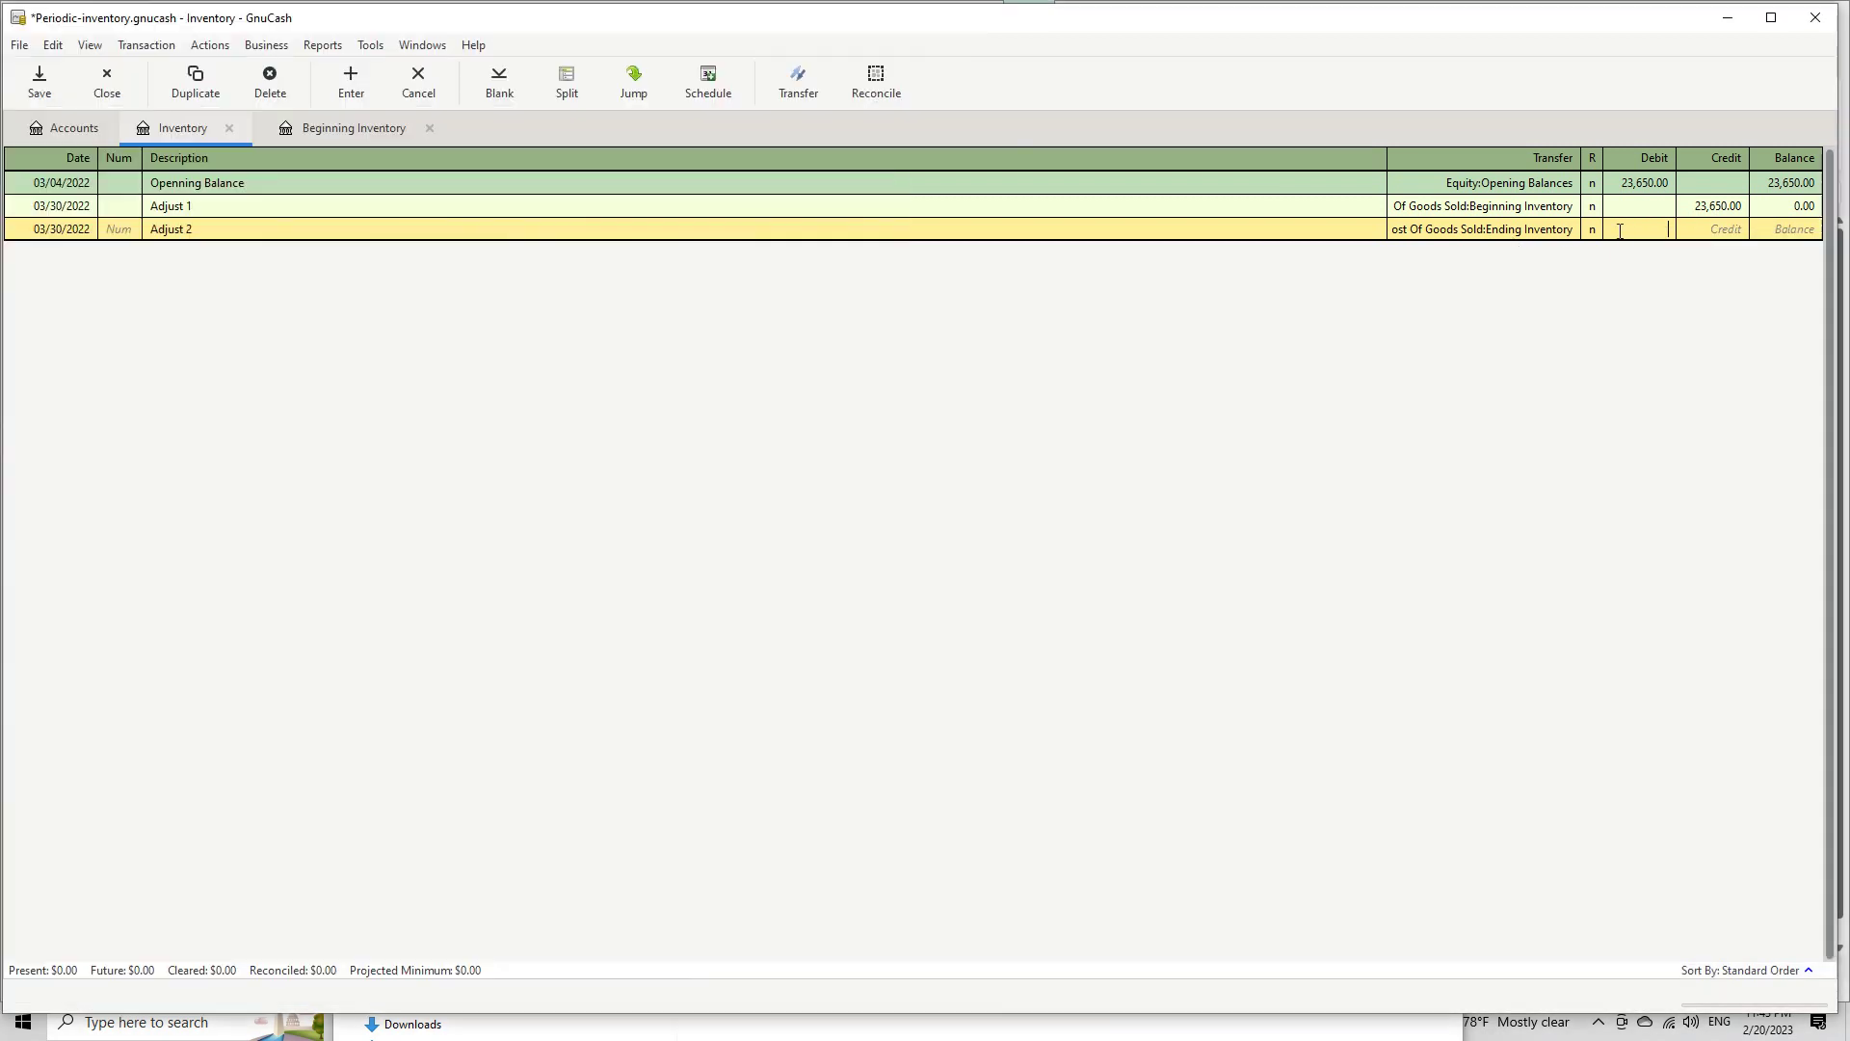
Place GnuCash beside the Excel Kardex sheet, enter a debit of 5,241.50 for Adjust 2 and record the transaction
left_click_drag(1575, 21, 0, 281)
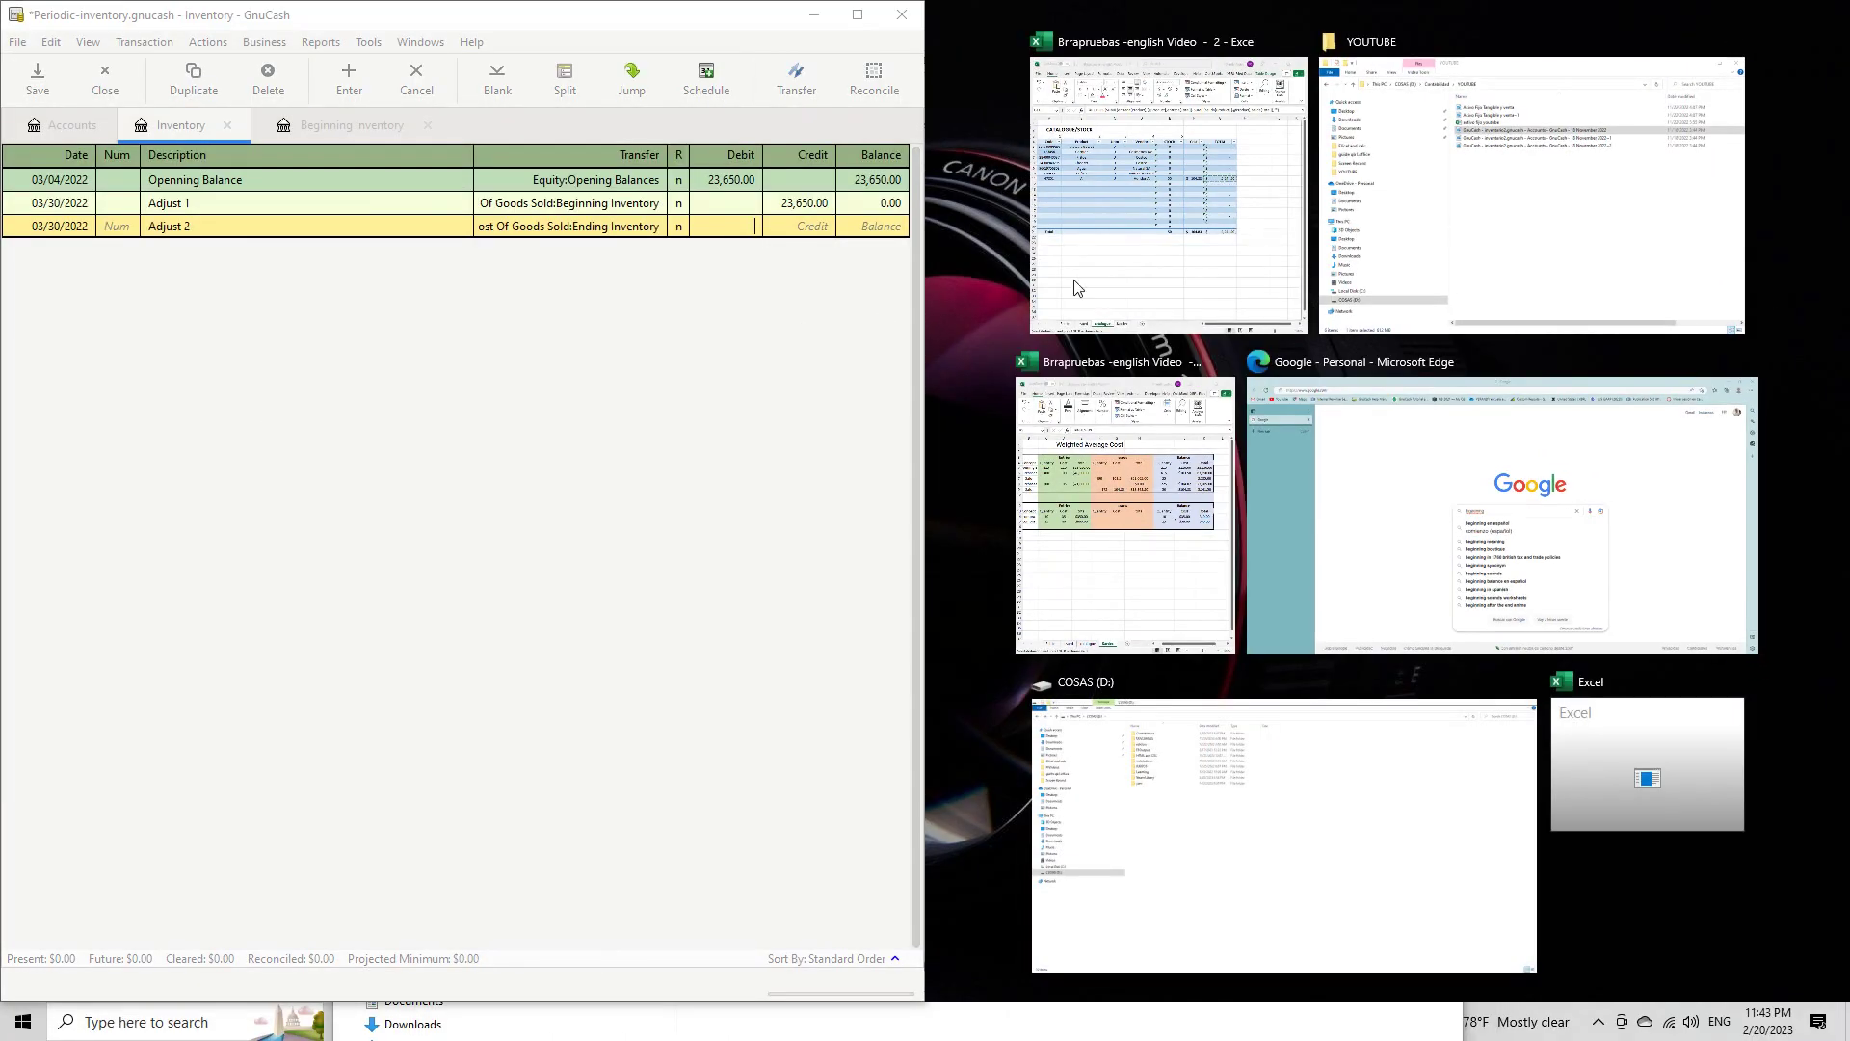
left_click(1368, 348)
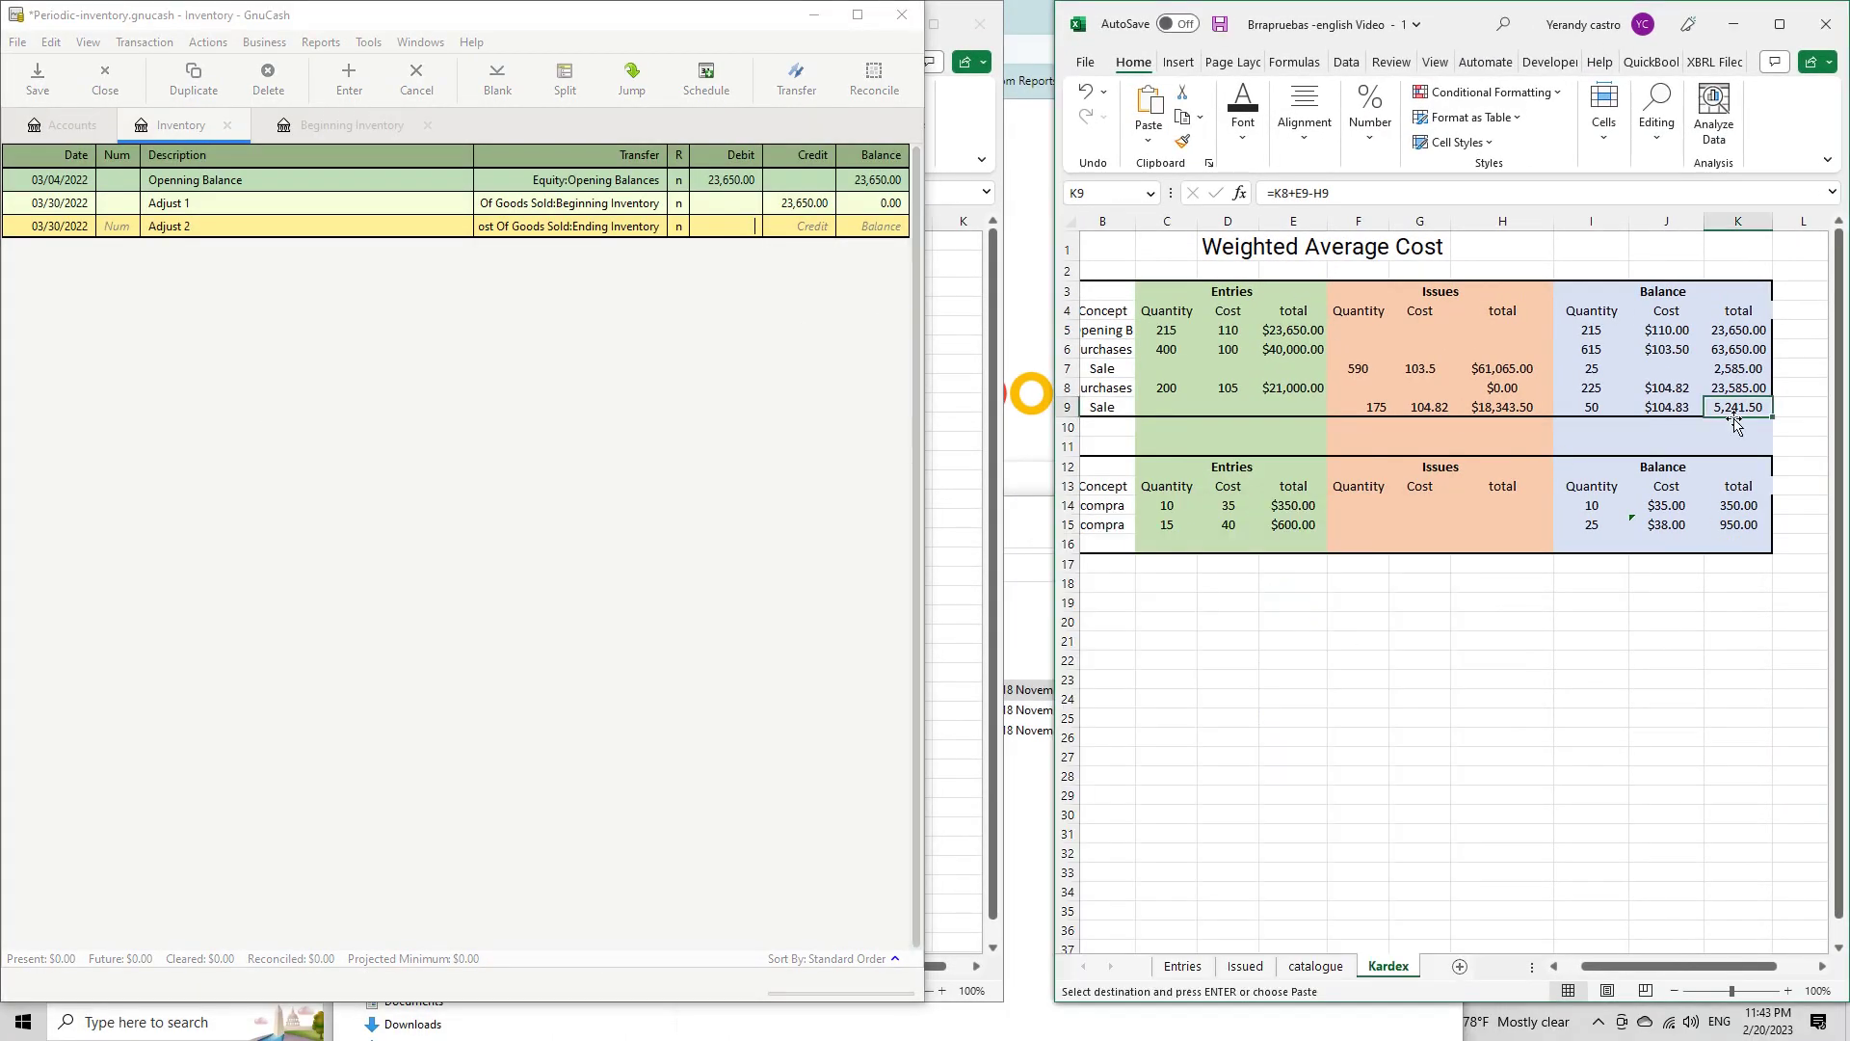
left_click(709, 222)
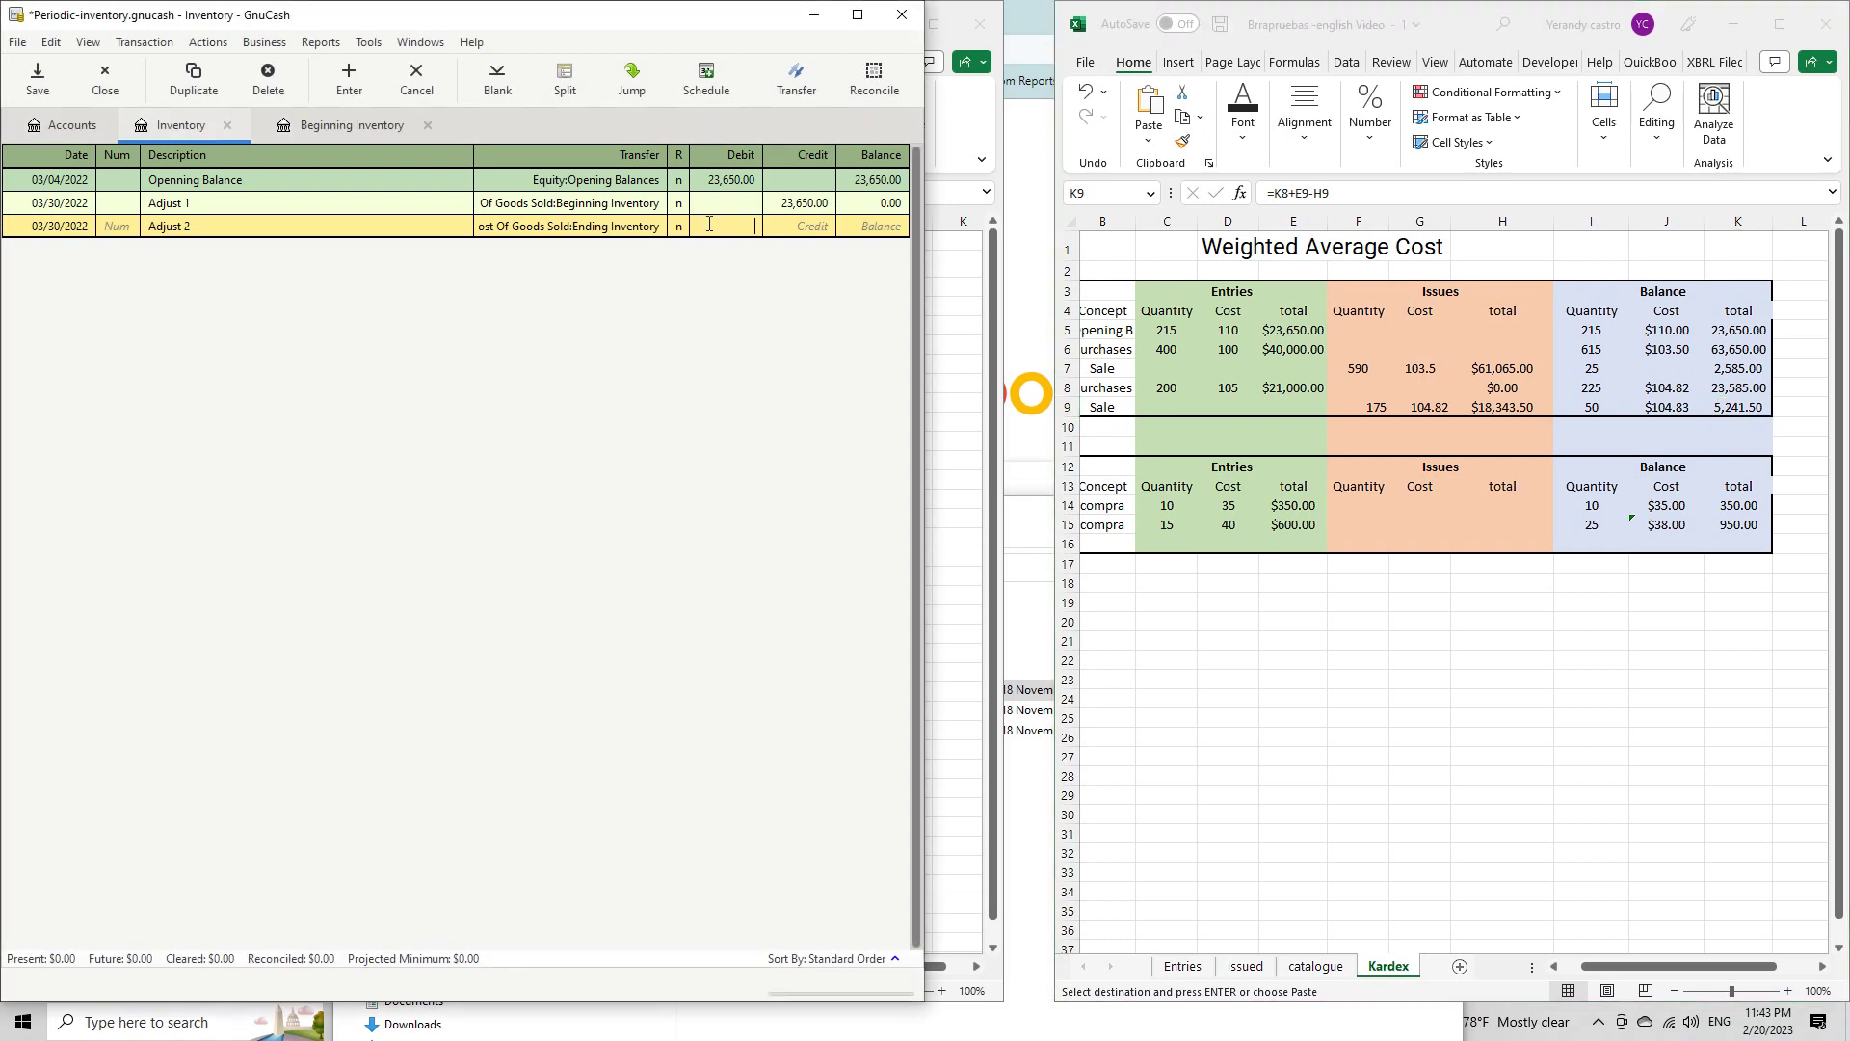
type("5,")
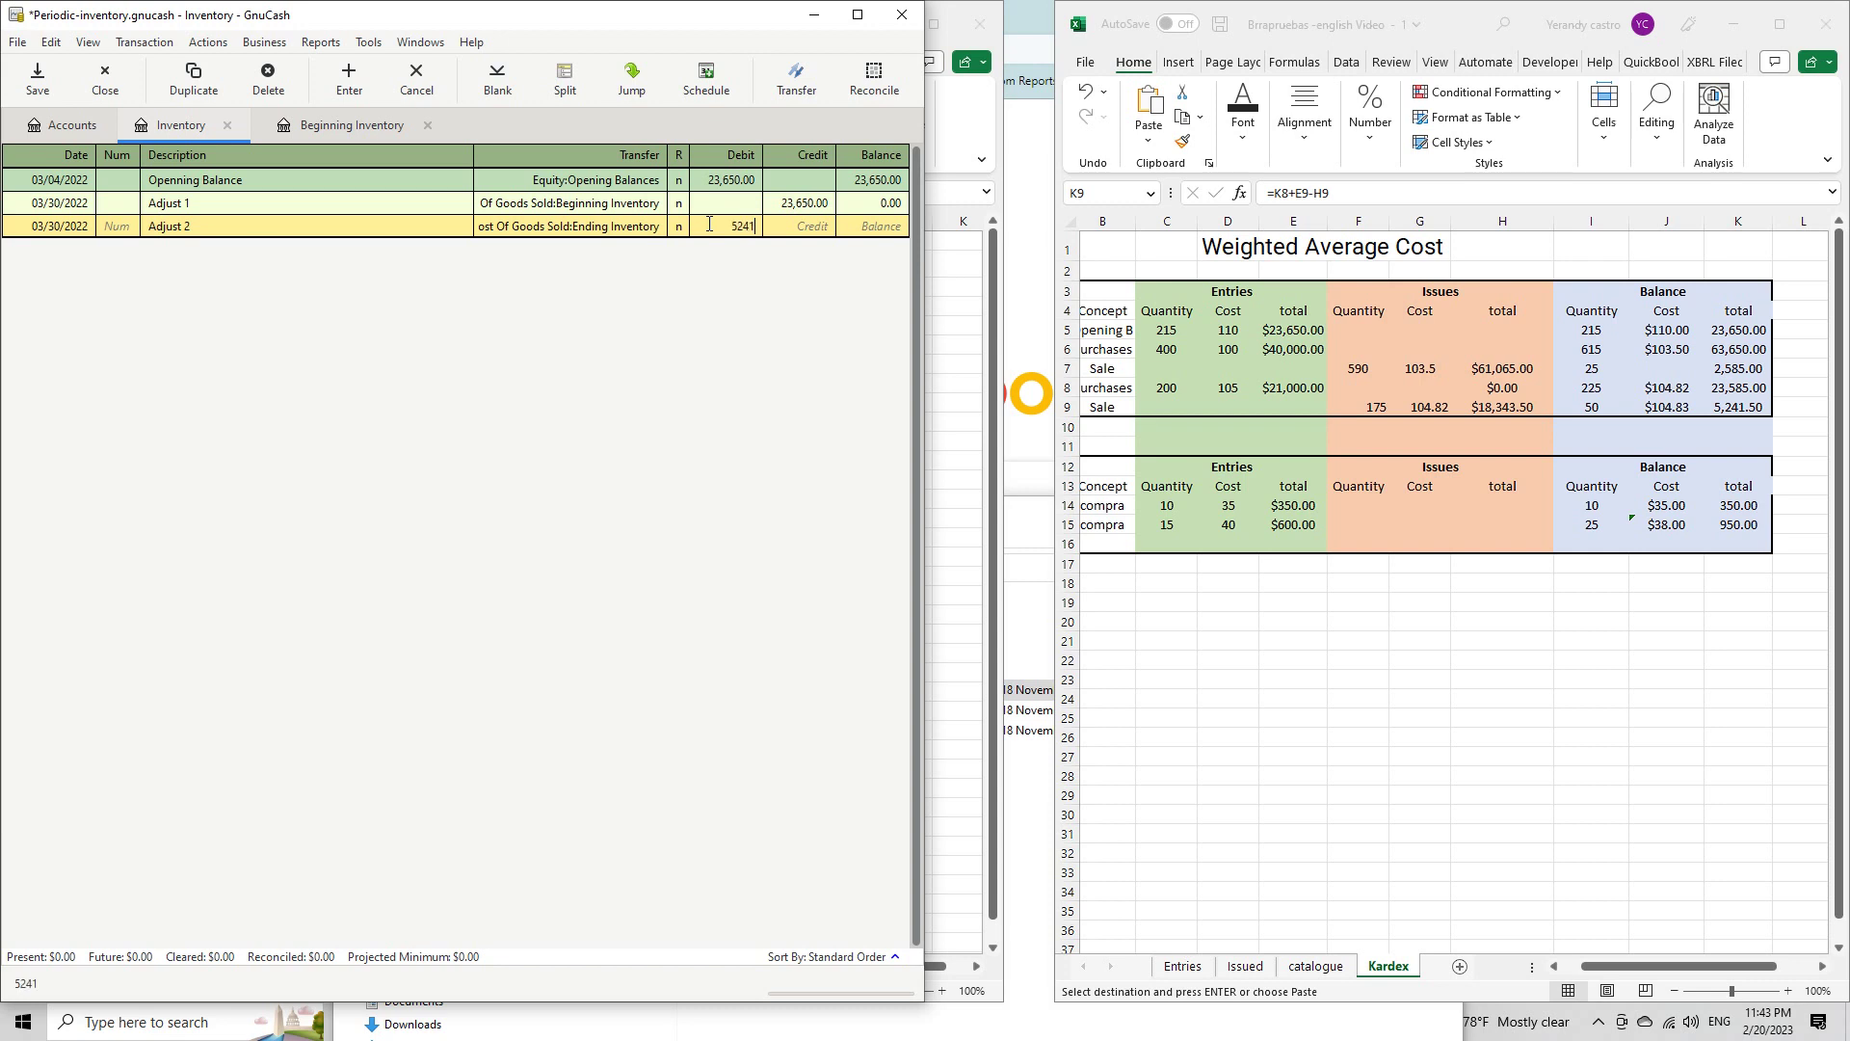
type("241.50")
key("Tab")
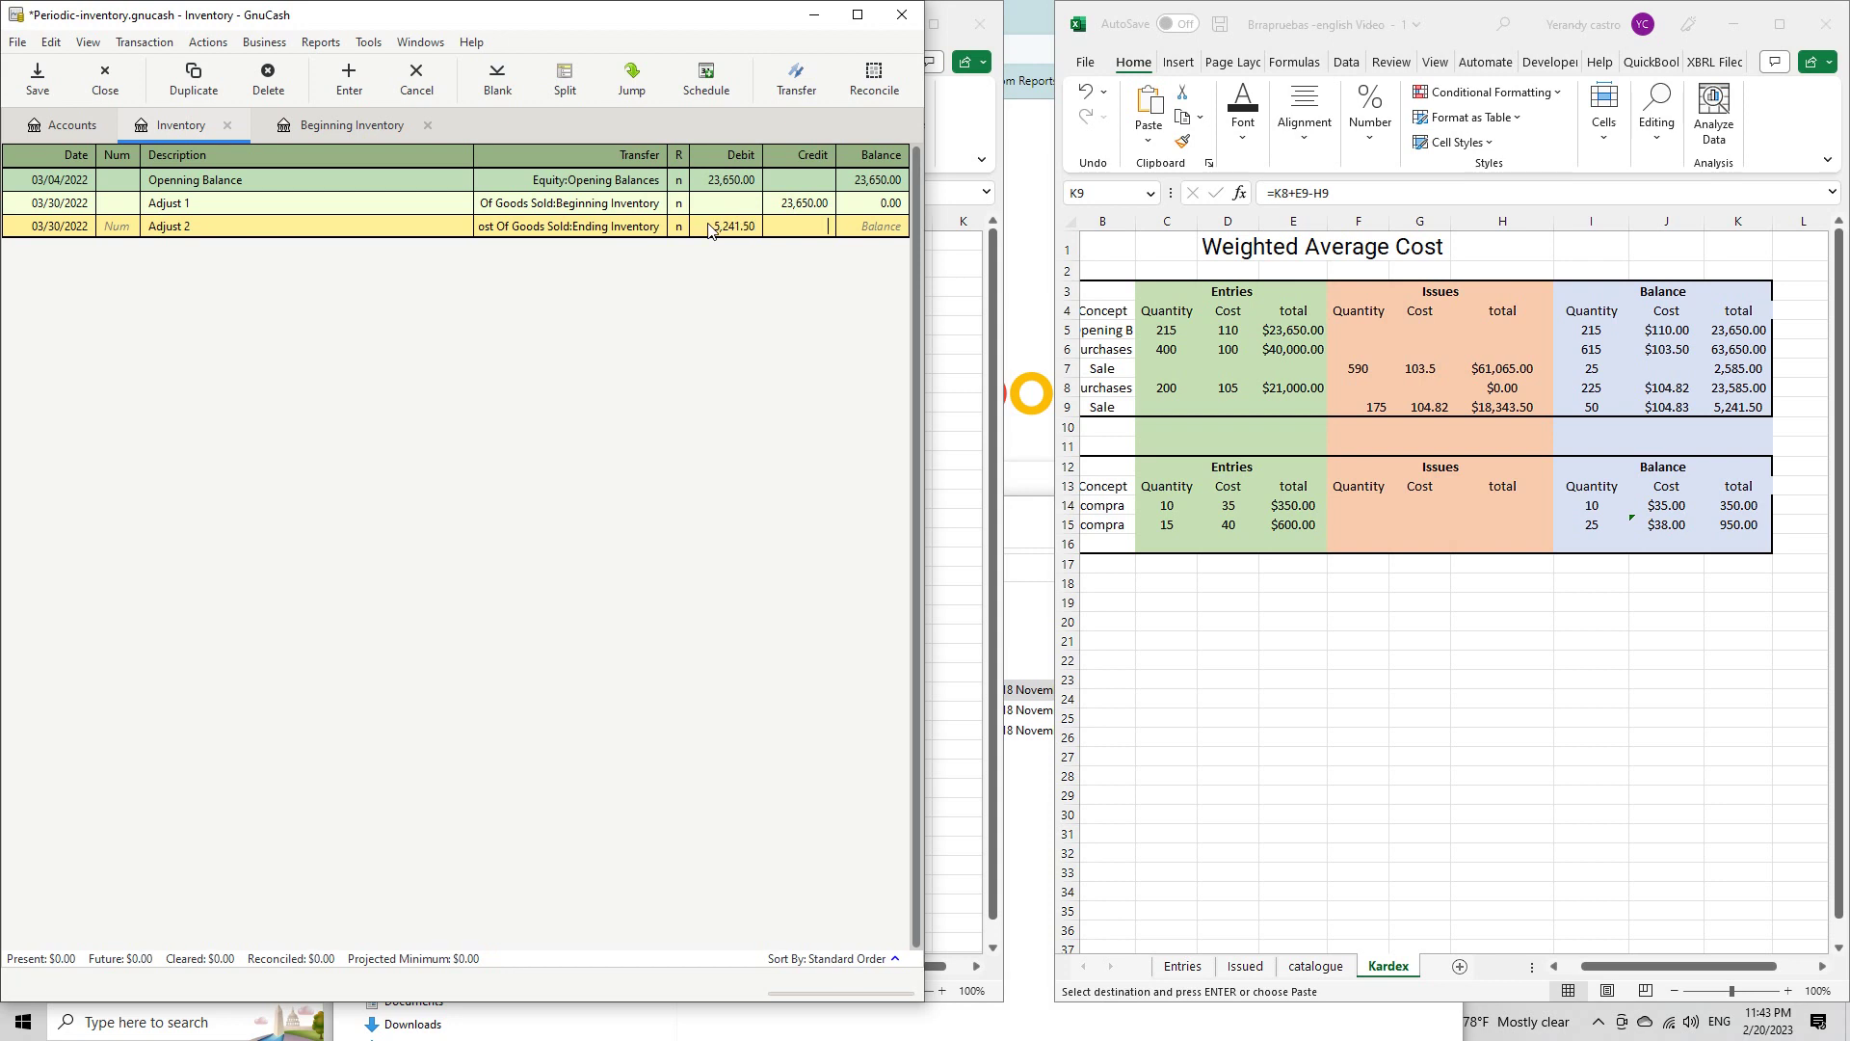
key("Return")
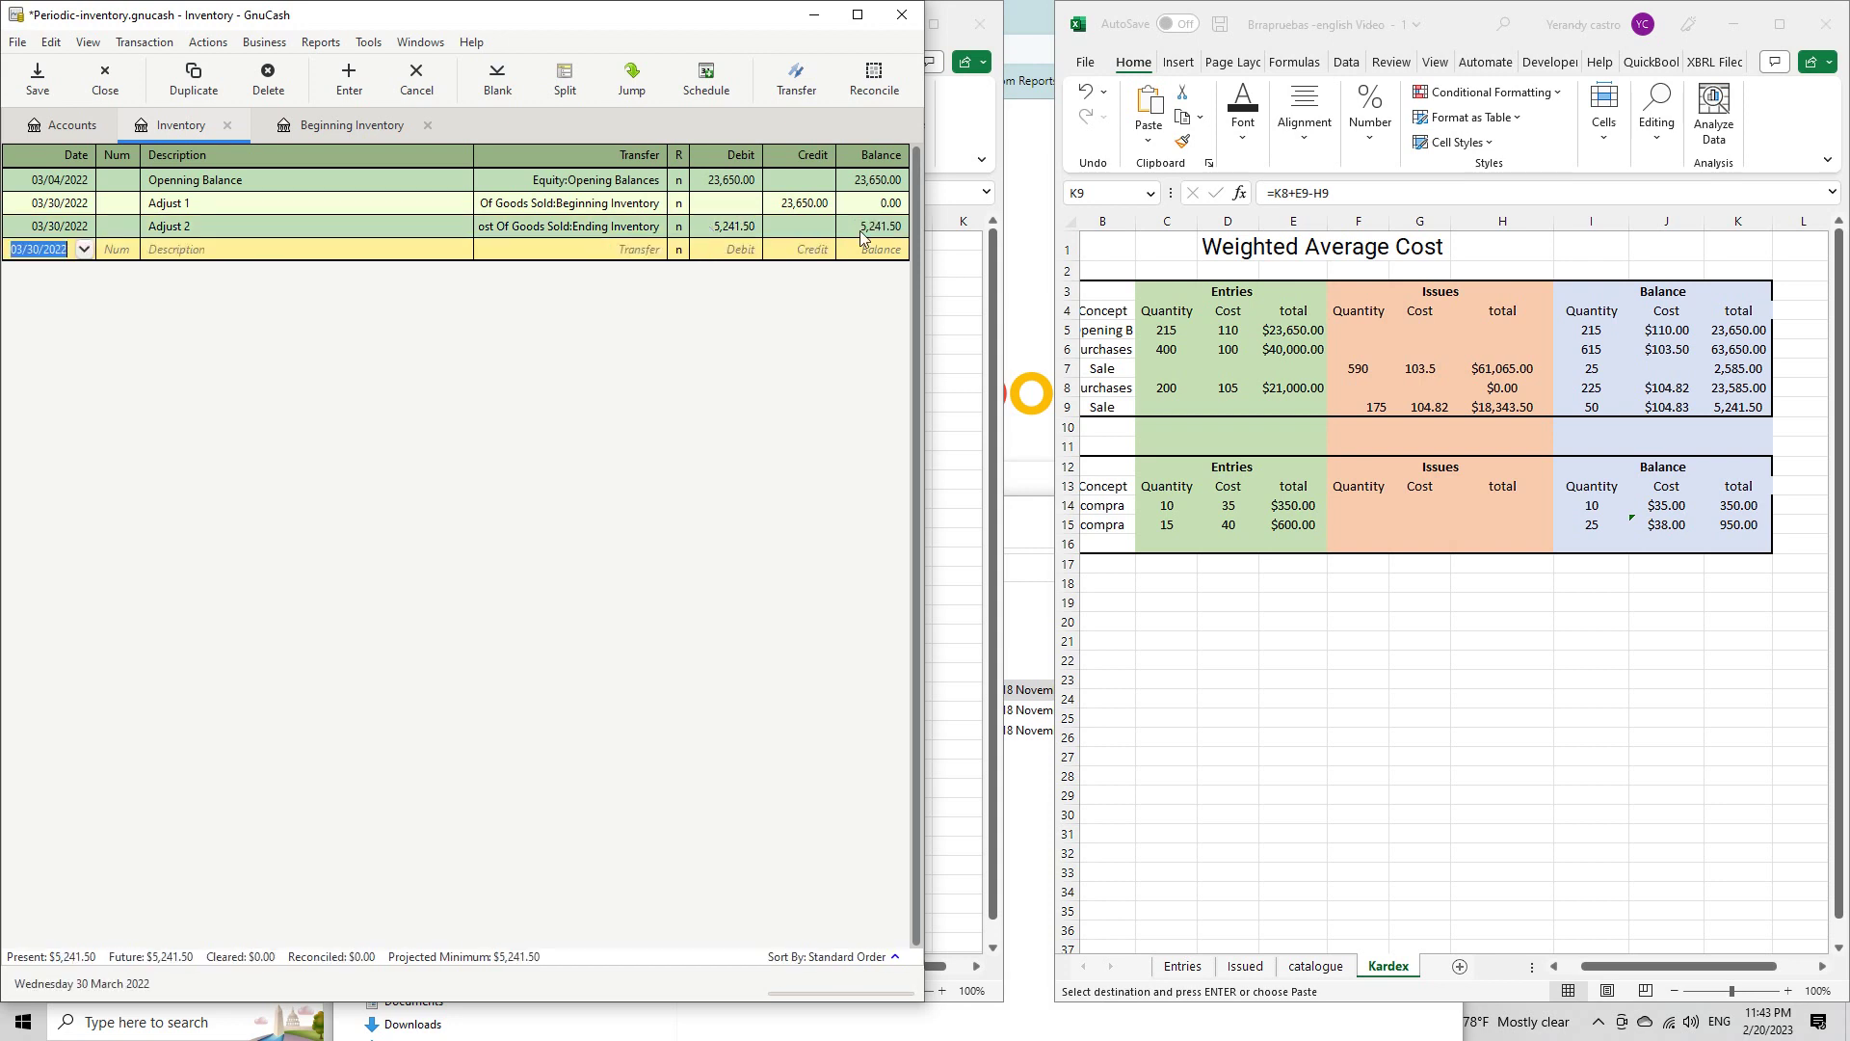
Maximize GnuCash and check the Ending Inventory and Purchases balances under Cost Of Goods Sold in the account list
left_click_drag(605, 29, 741, 29)
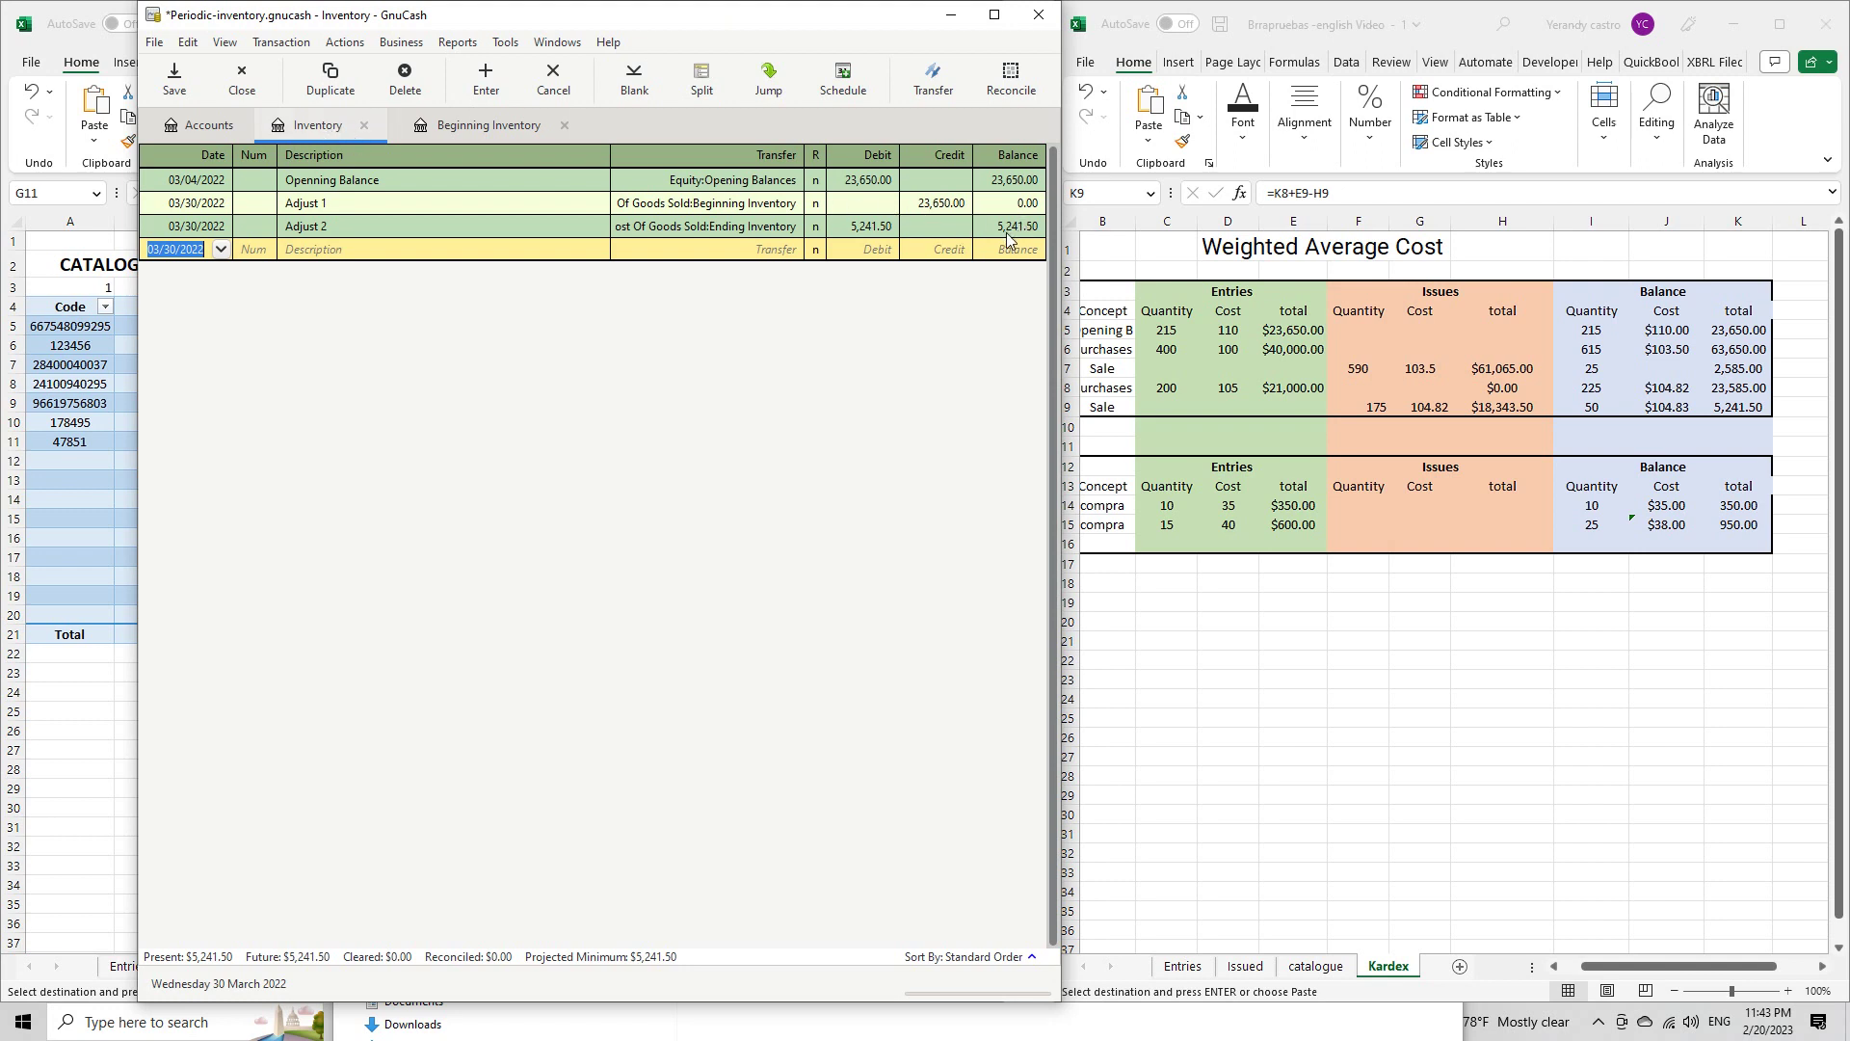
left_click(1344, 675)
left_click(995, 15)
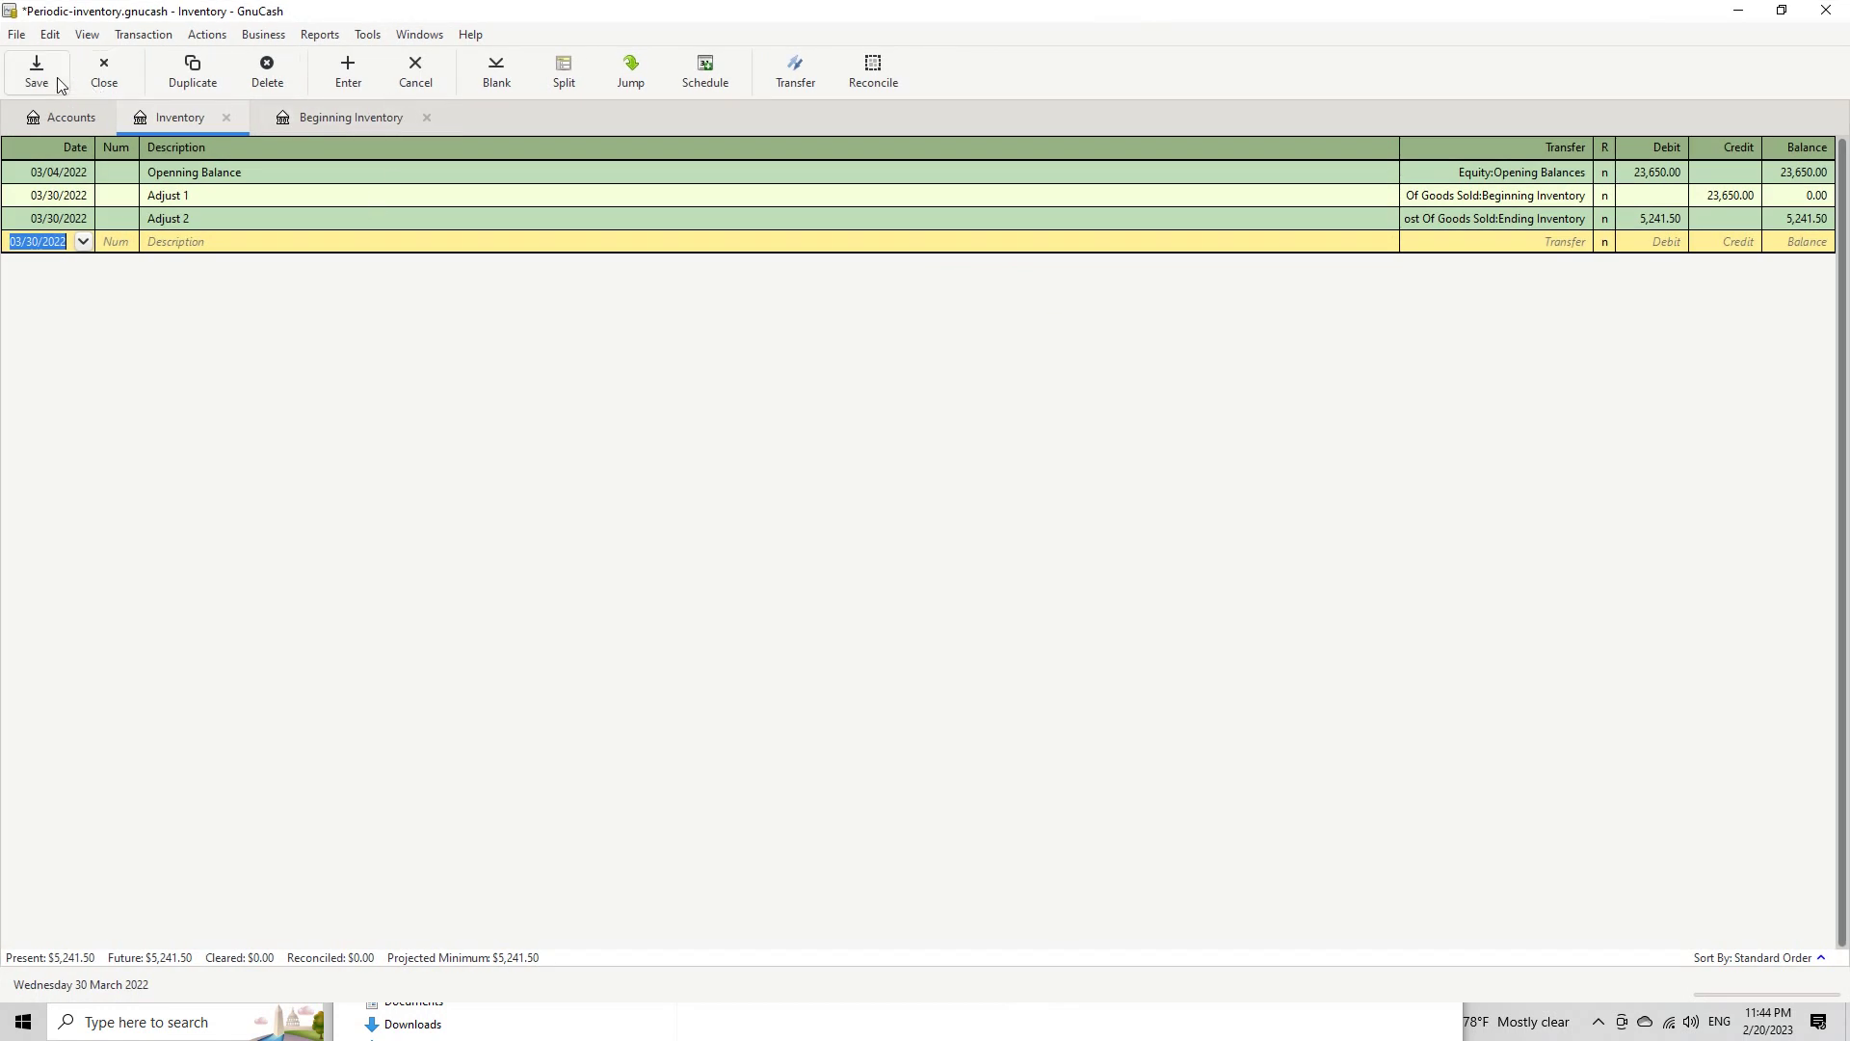
left_click(67, 118)
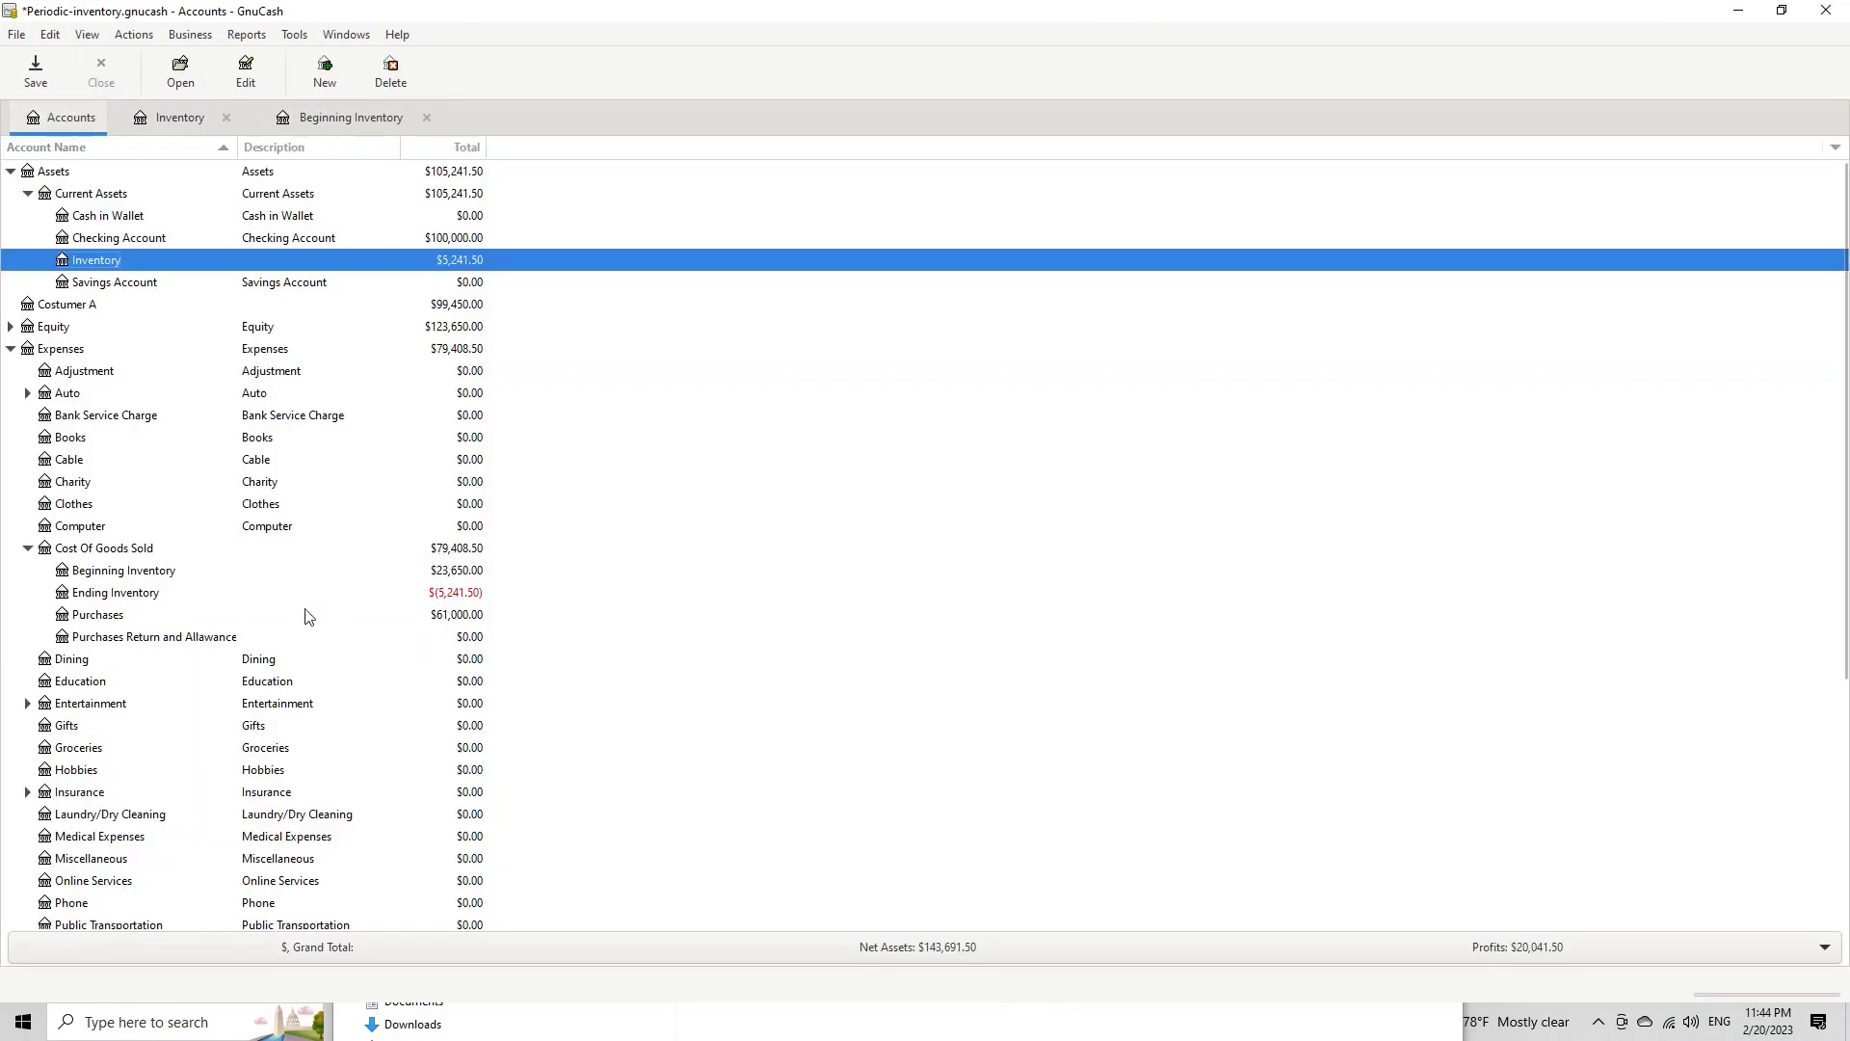
left_click(153, 603)
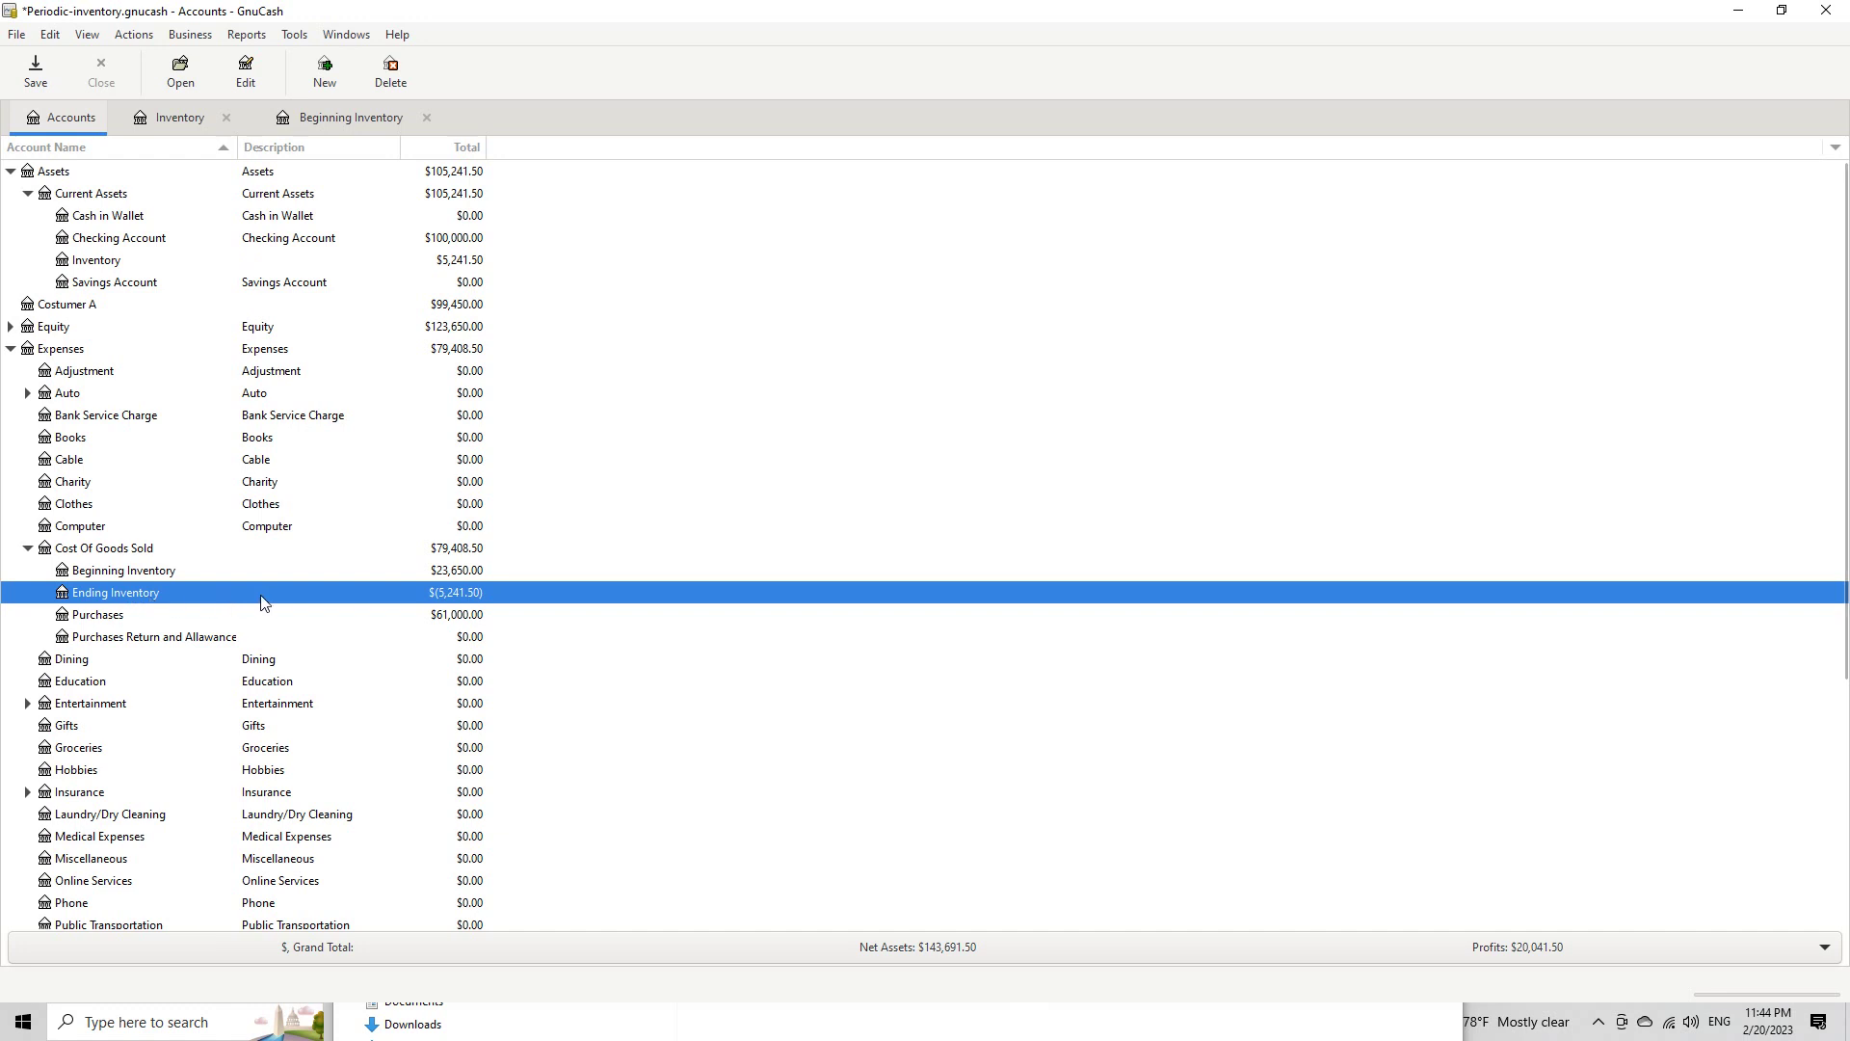
left_click(477, 615)
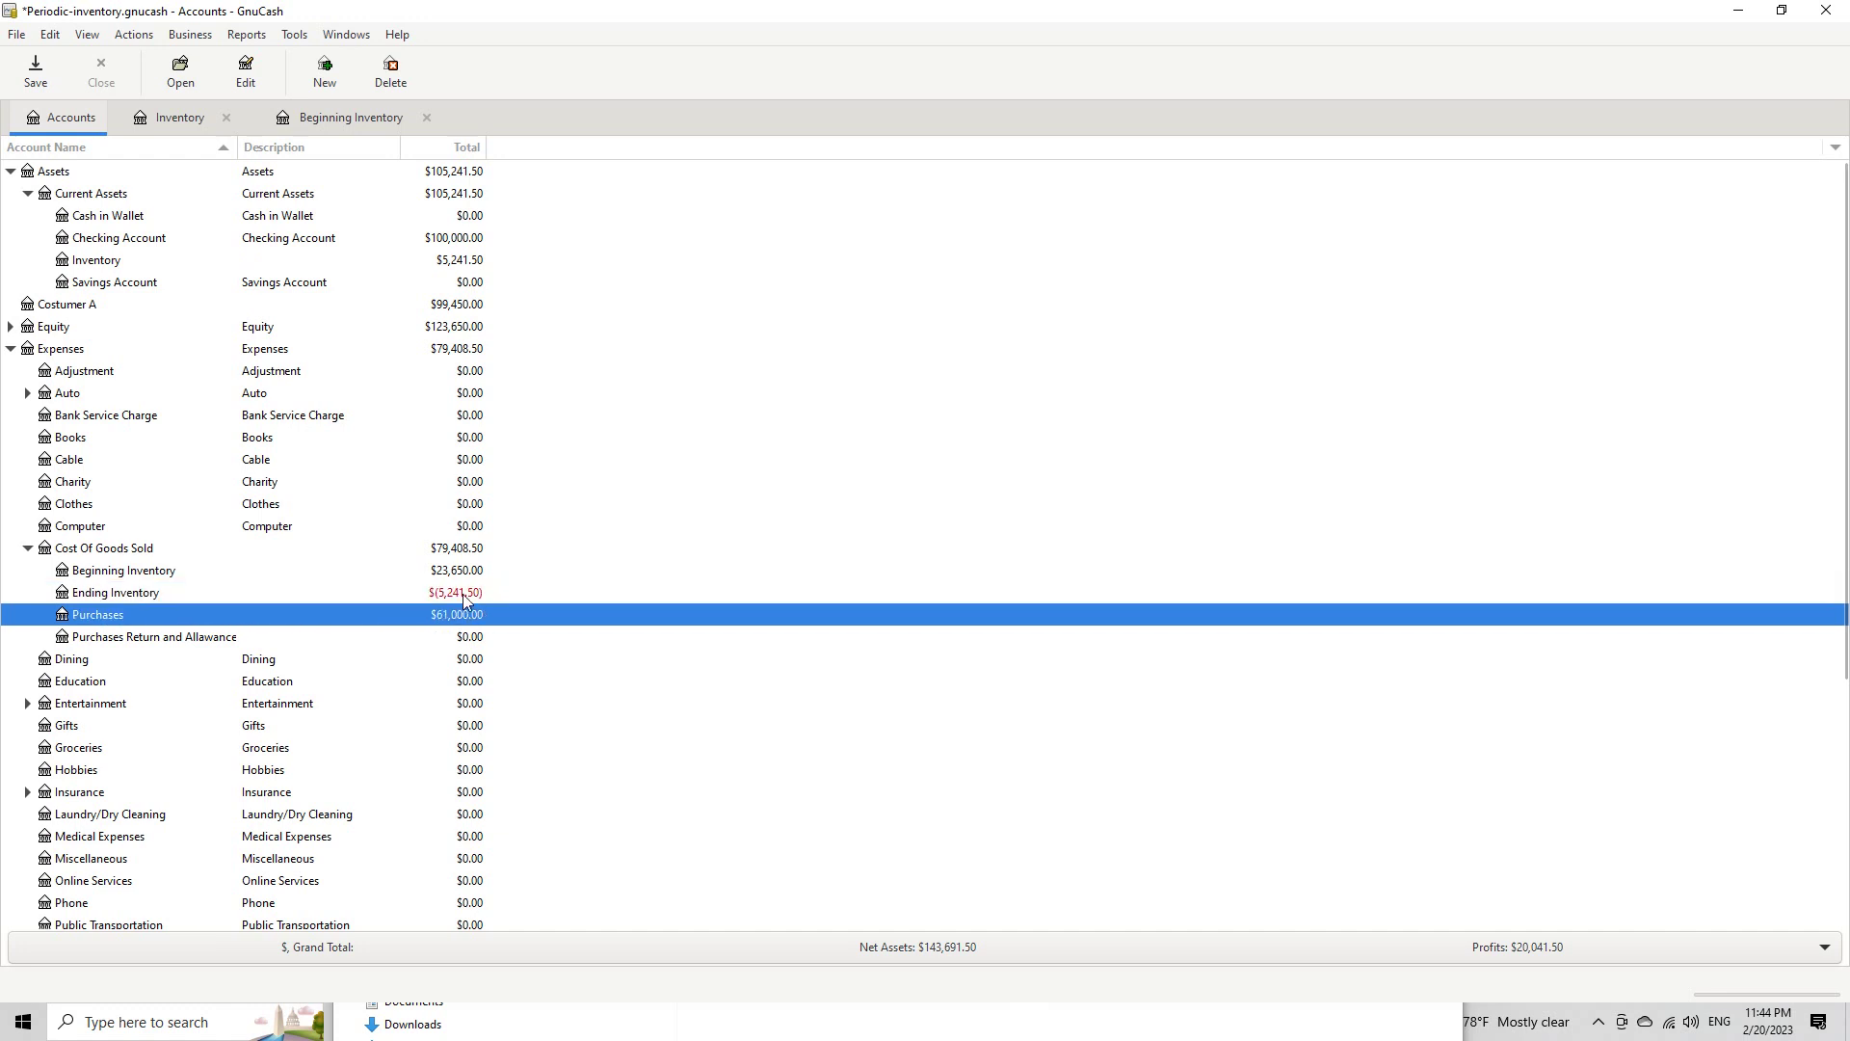
left_click(462, 595)
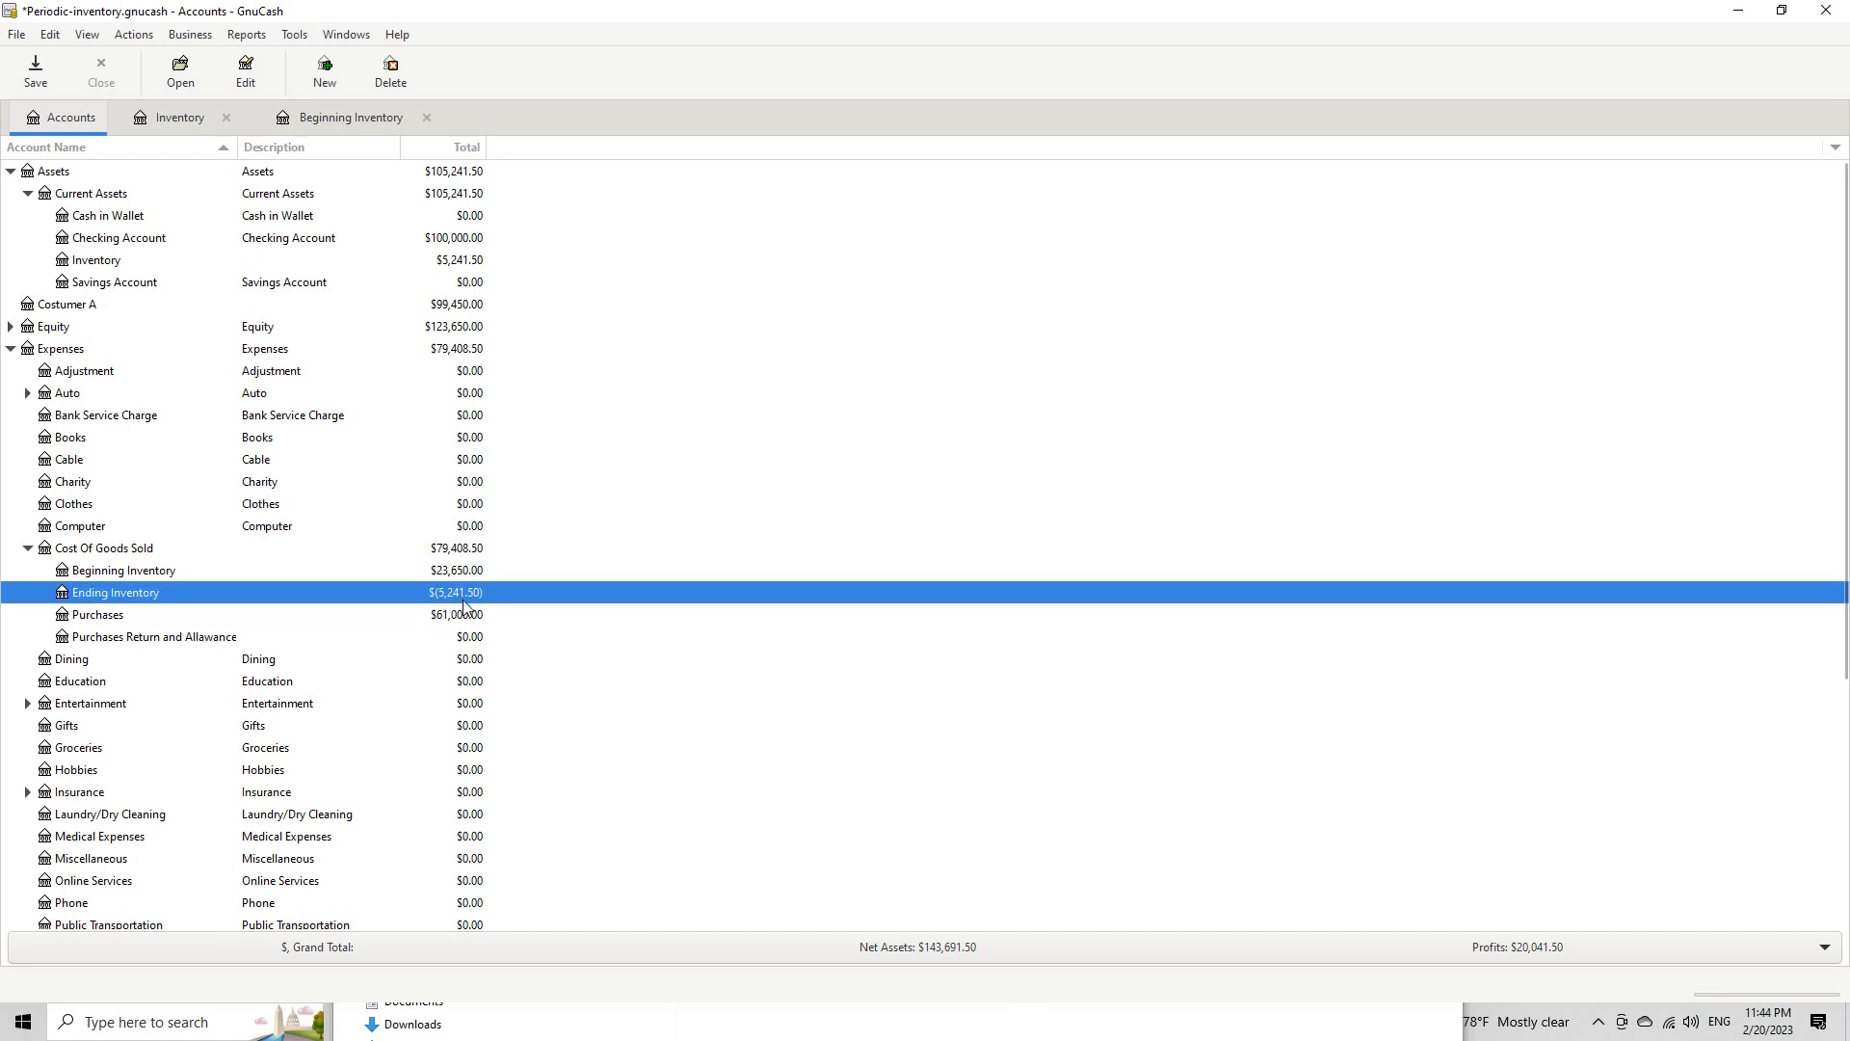
Generate the Income Statement report from the income and expense reports
left_click(294, 33)
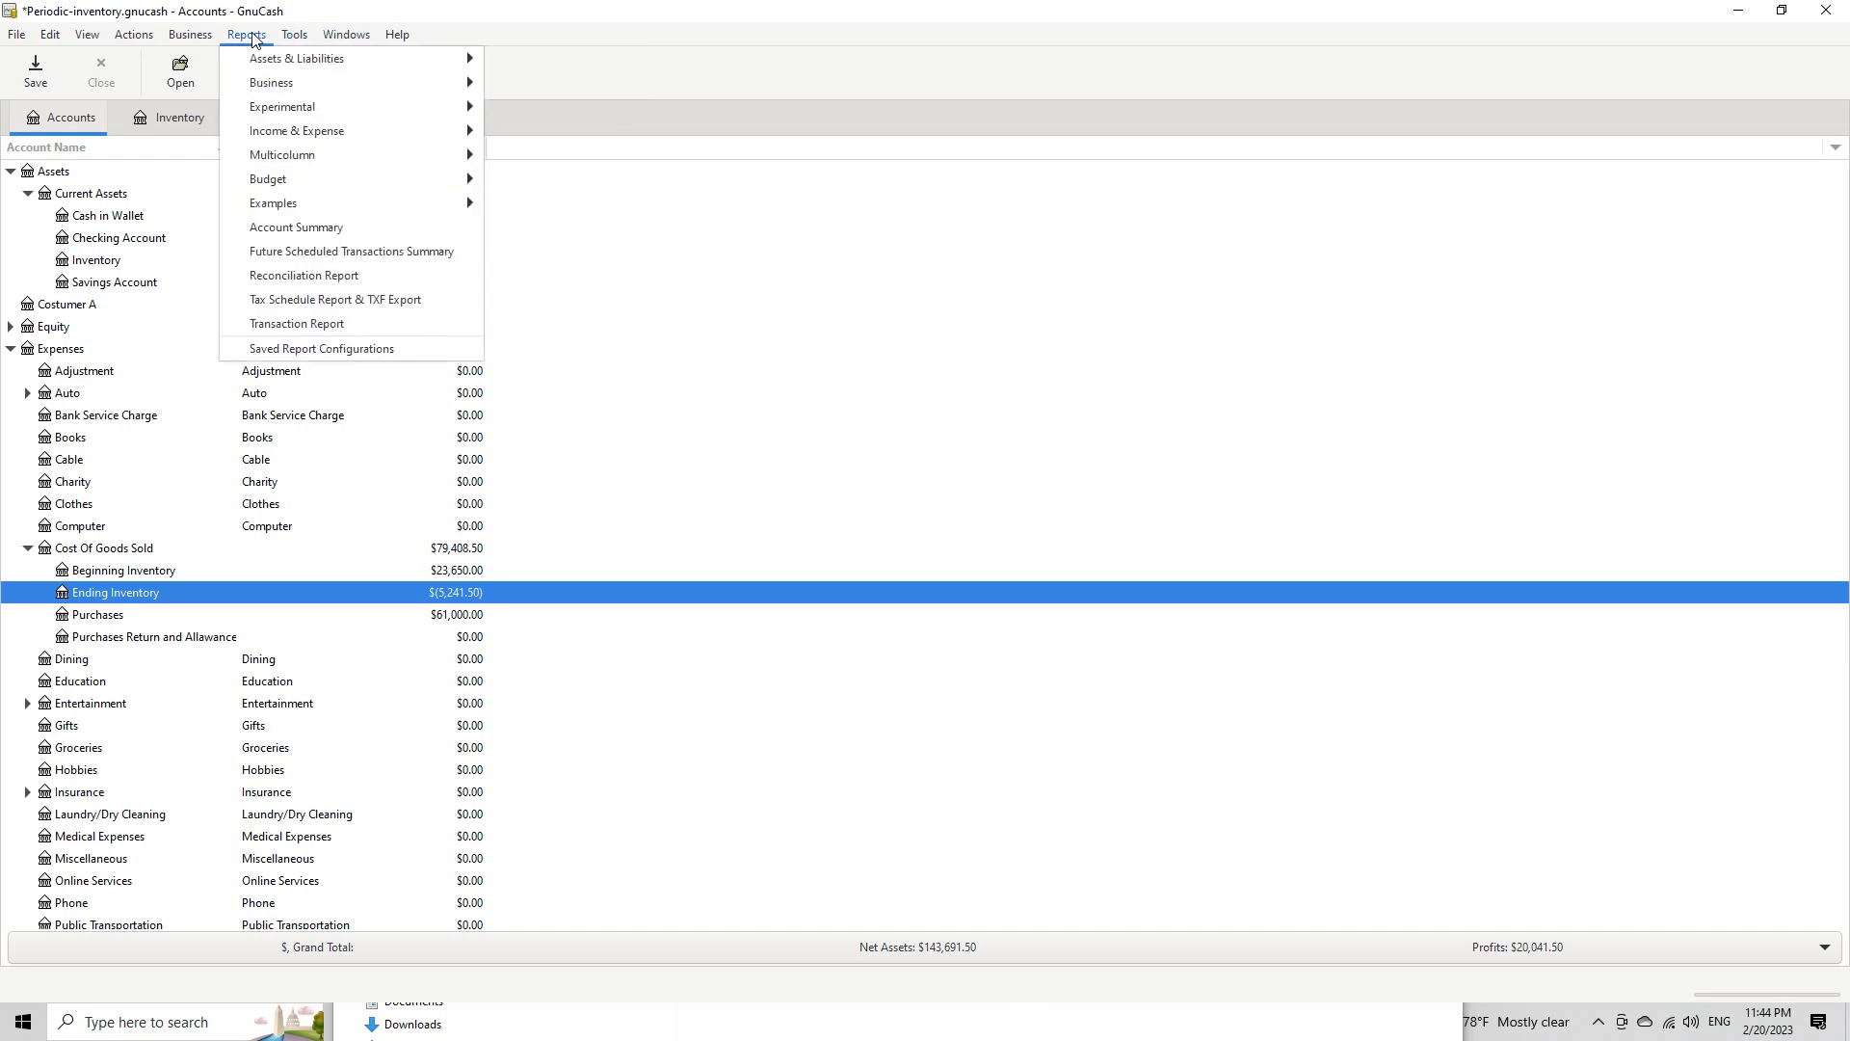
mouse_move(299, 83)
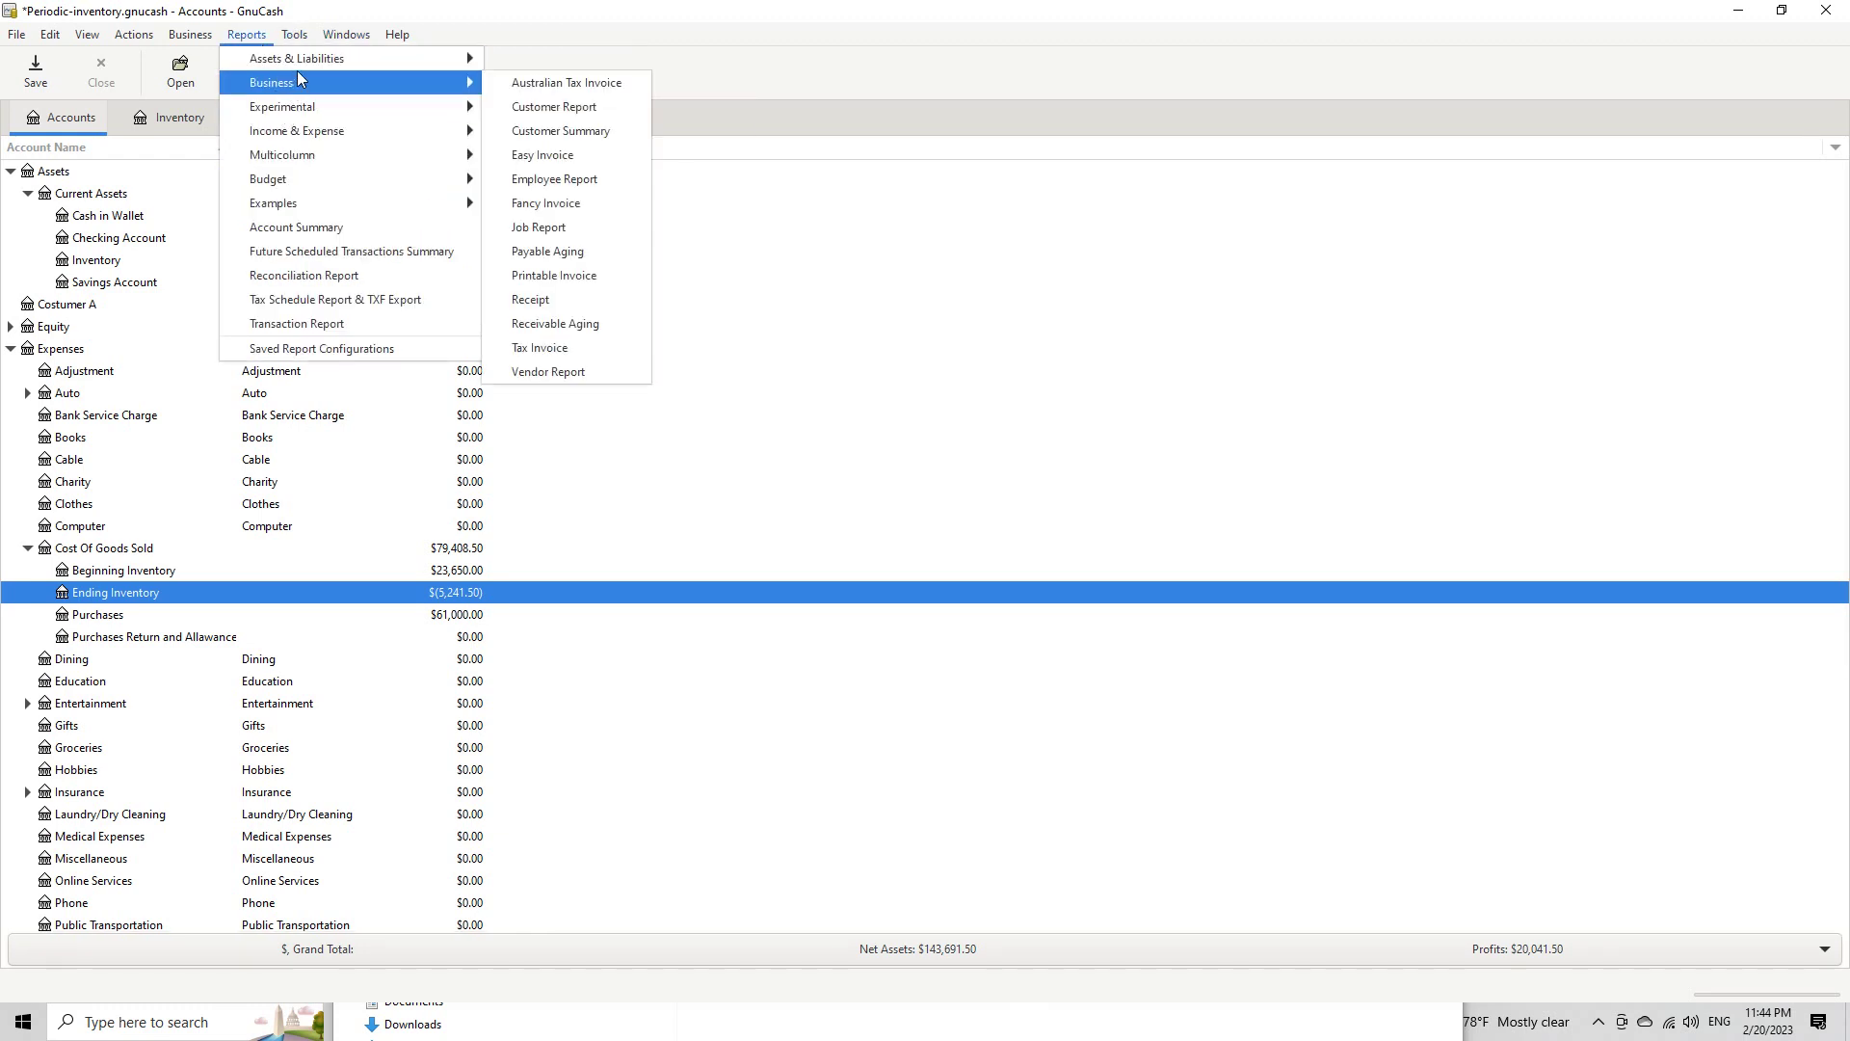
mouse_move(322, 135)
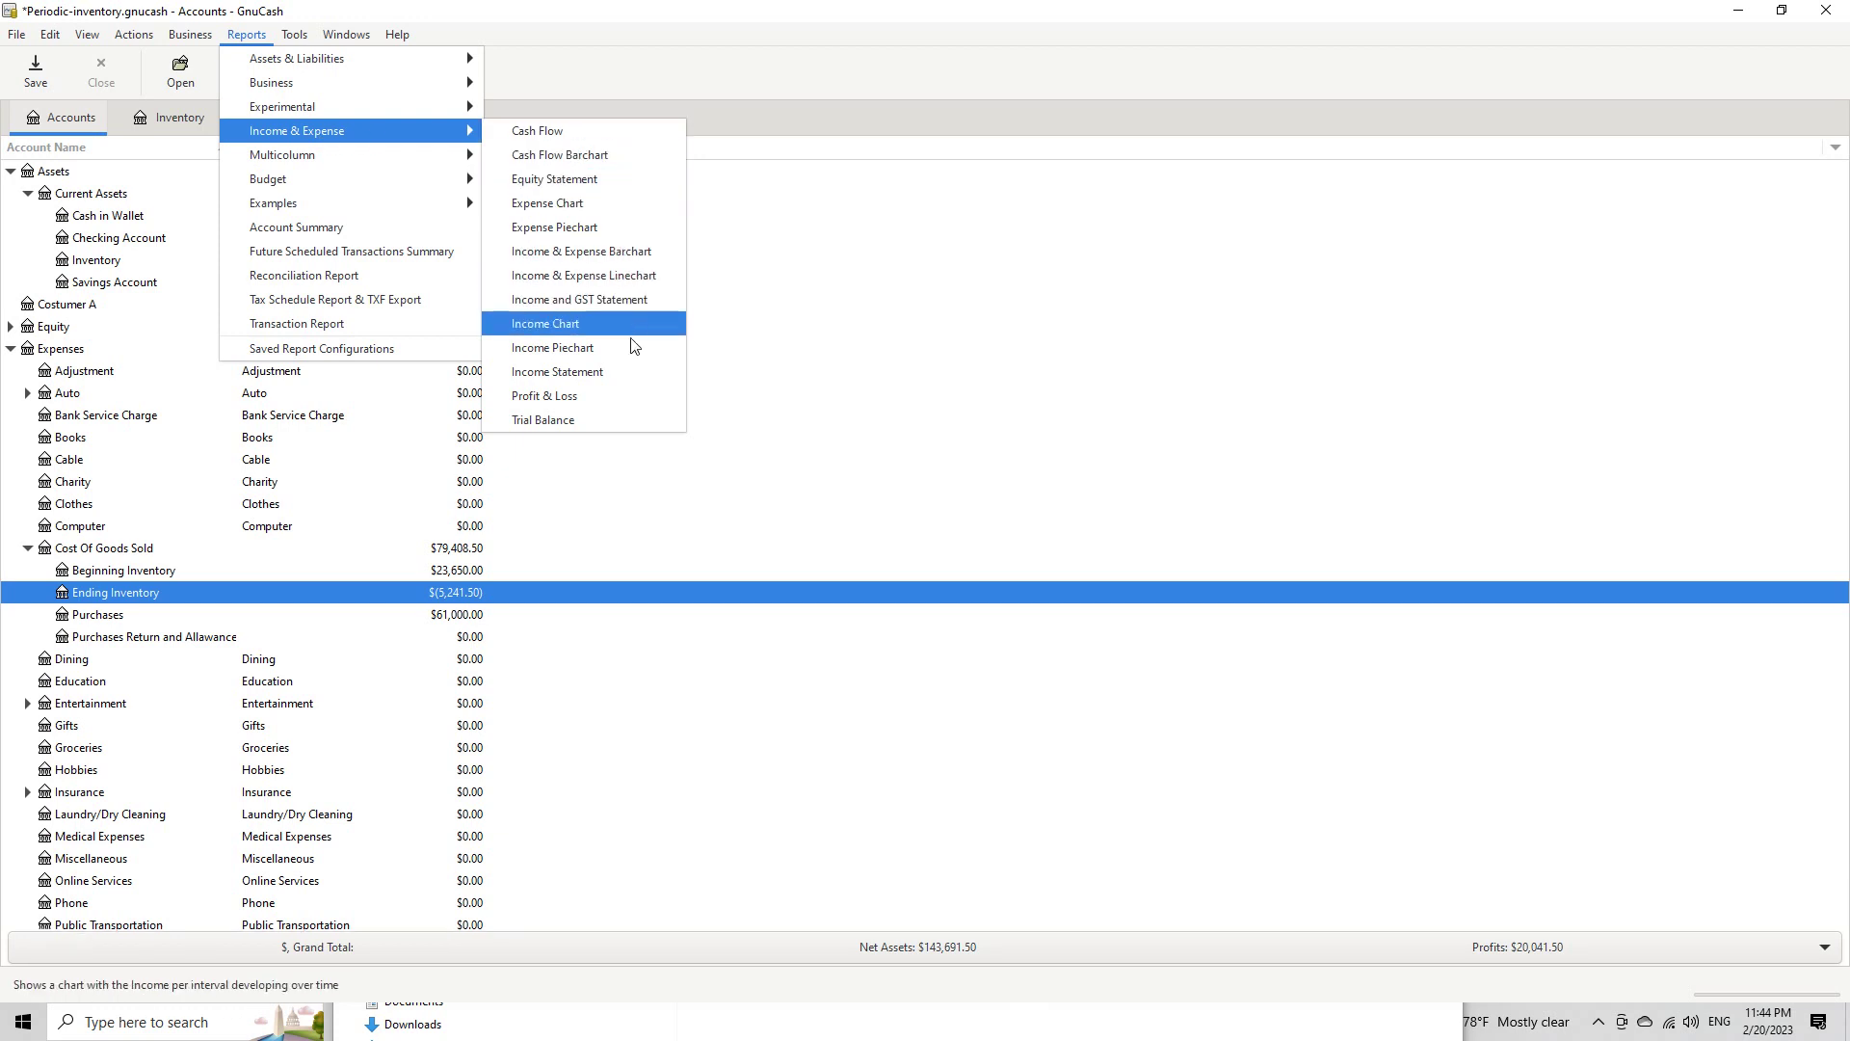
left_click(620, 385)
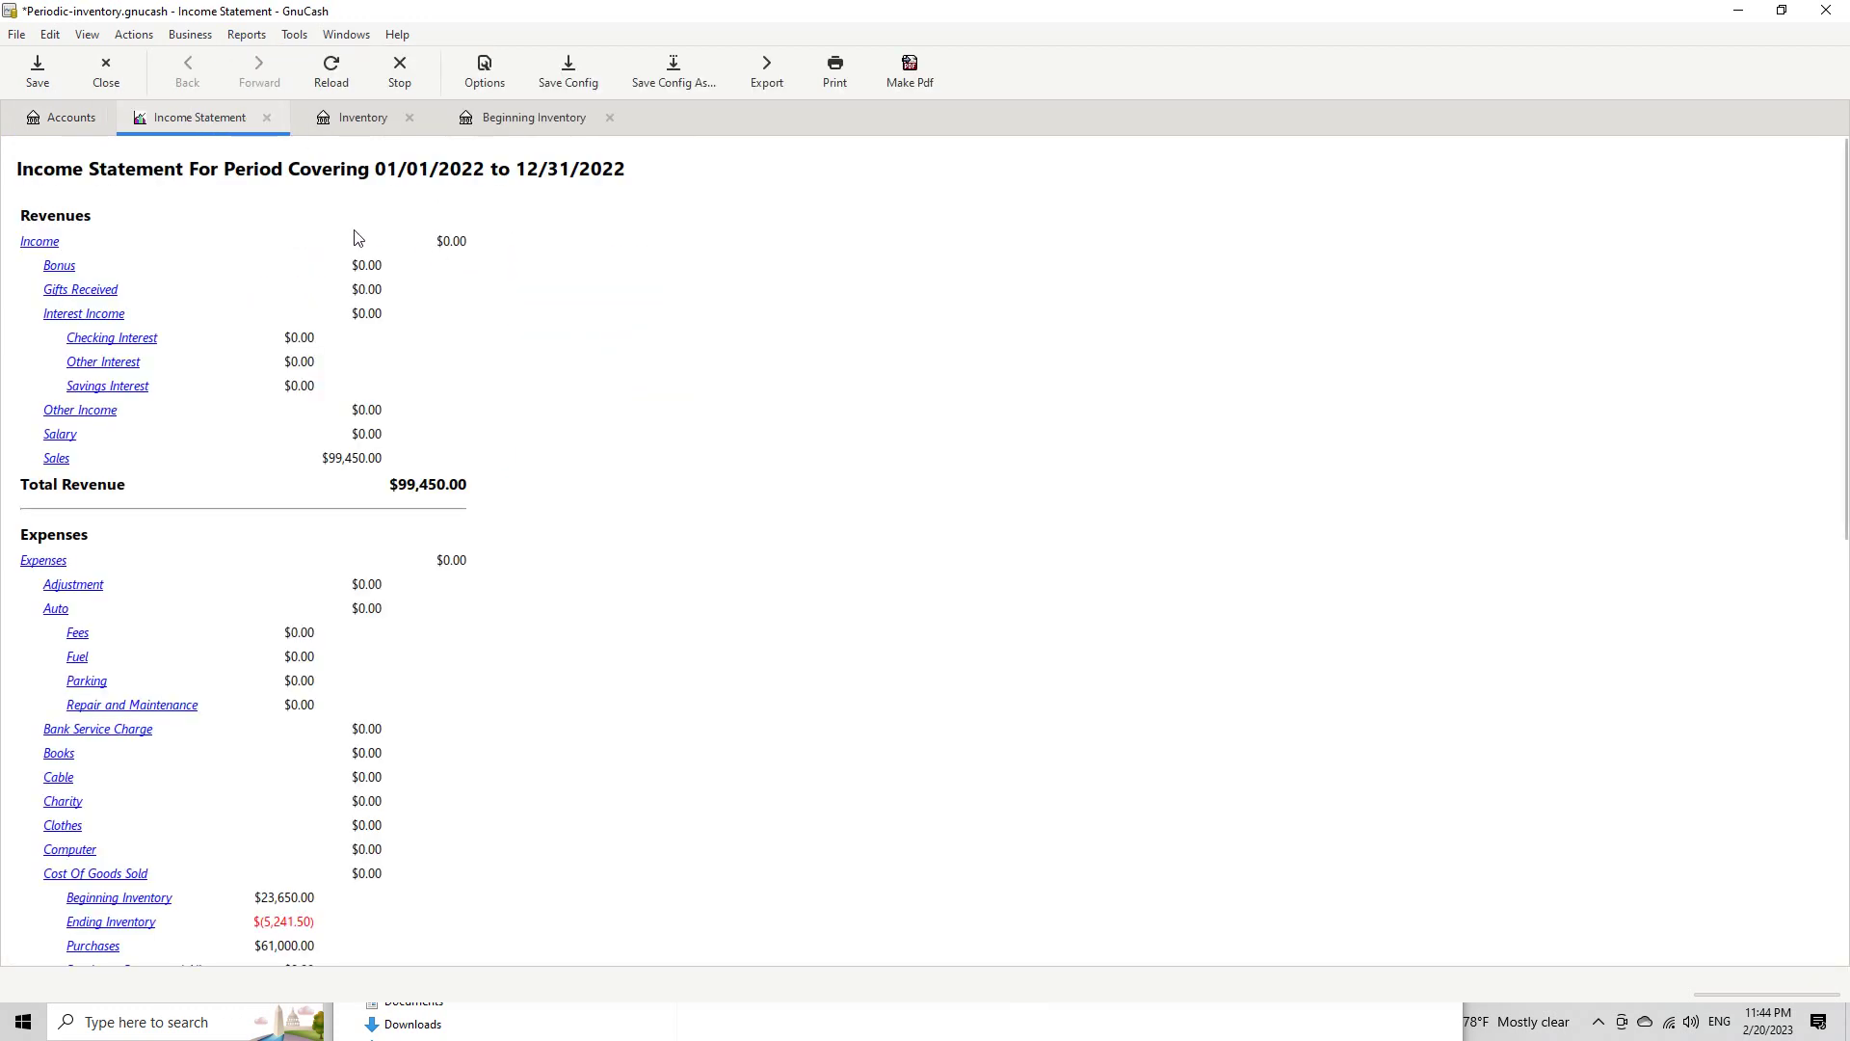
Examine the Budgeting, Business and Counters settings in the book's properties and return to the Income Statement
left_click(13, 40)
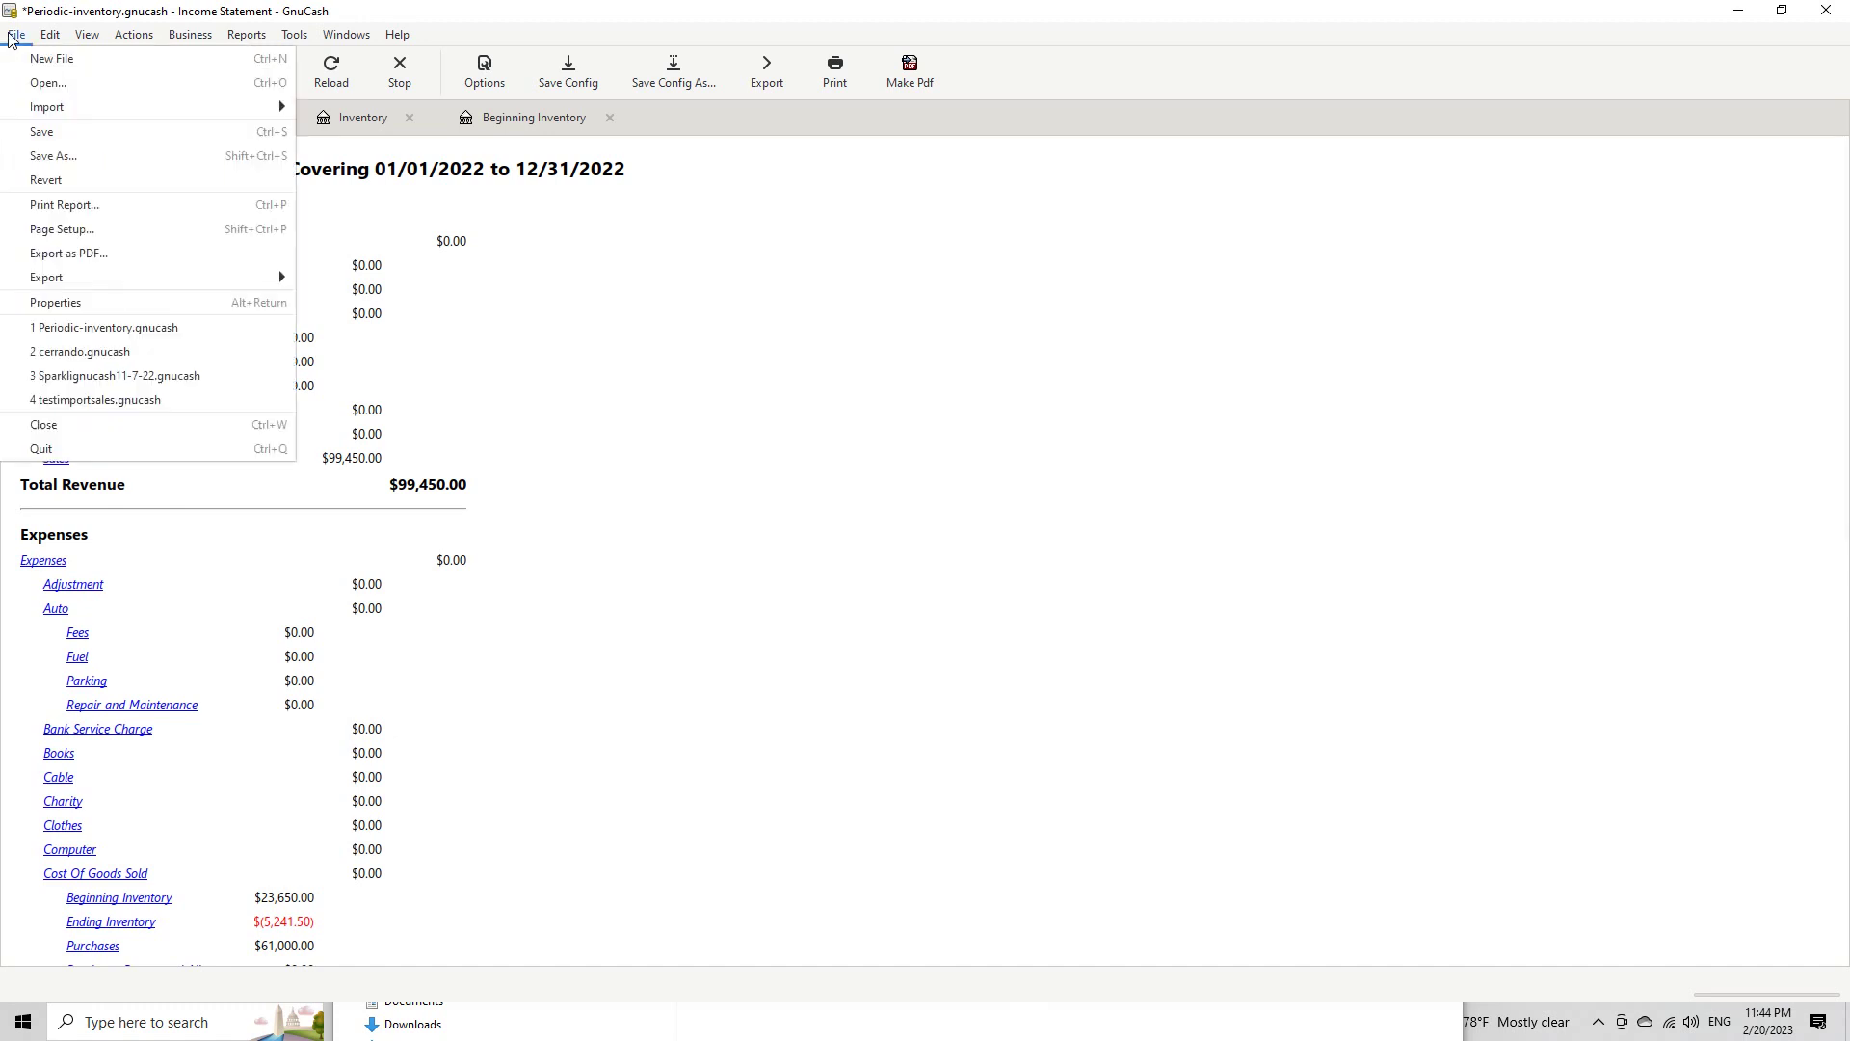
left_click(123, 305)
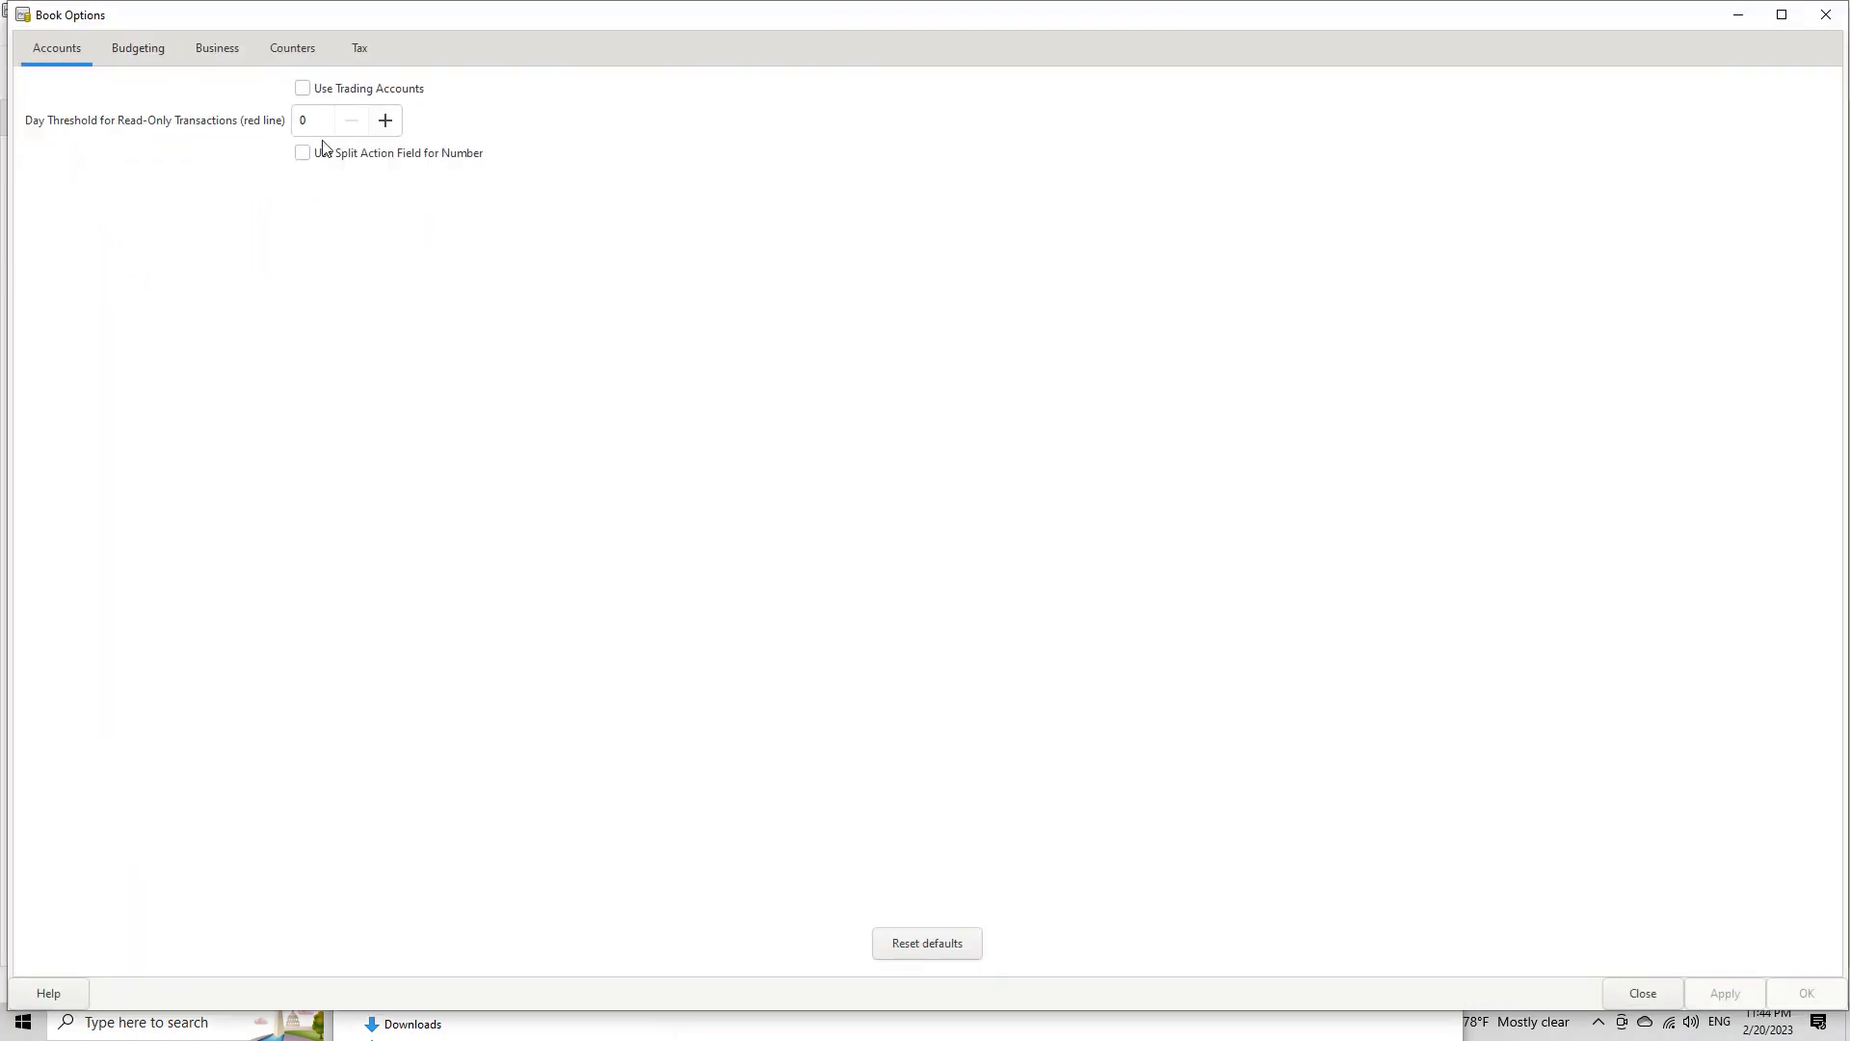
left_click(145, 50)
left_click(217, 49)
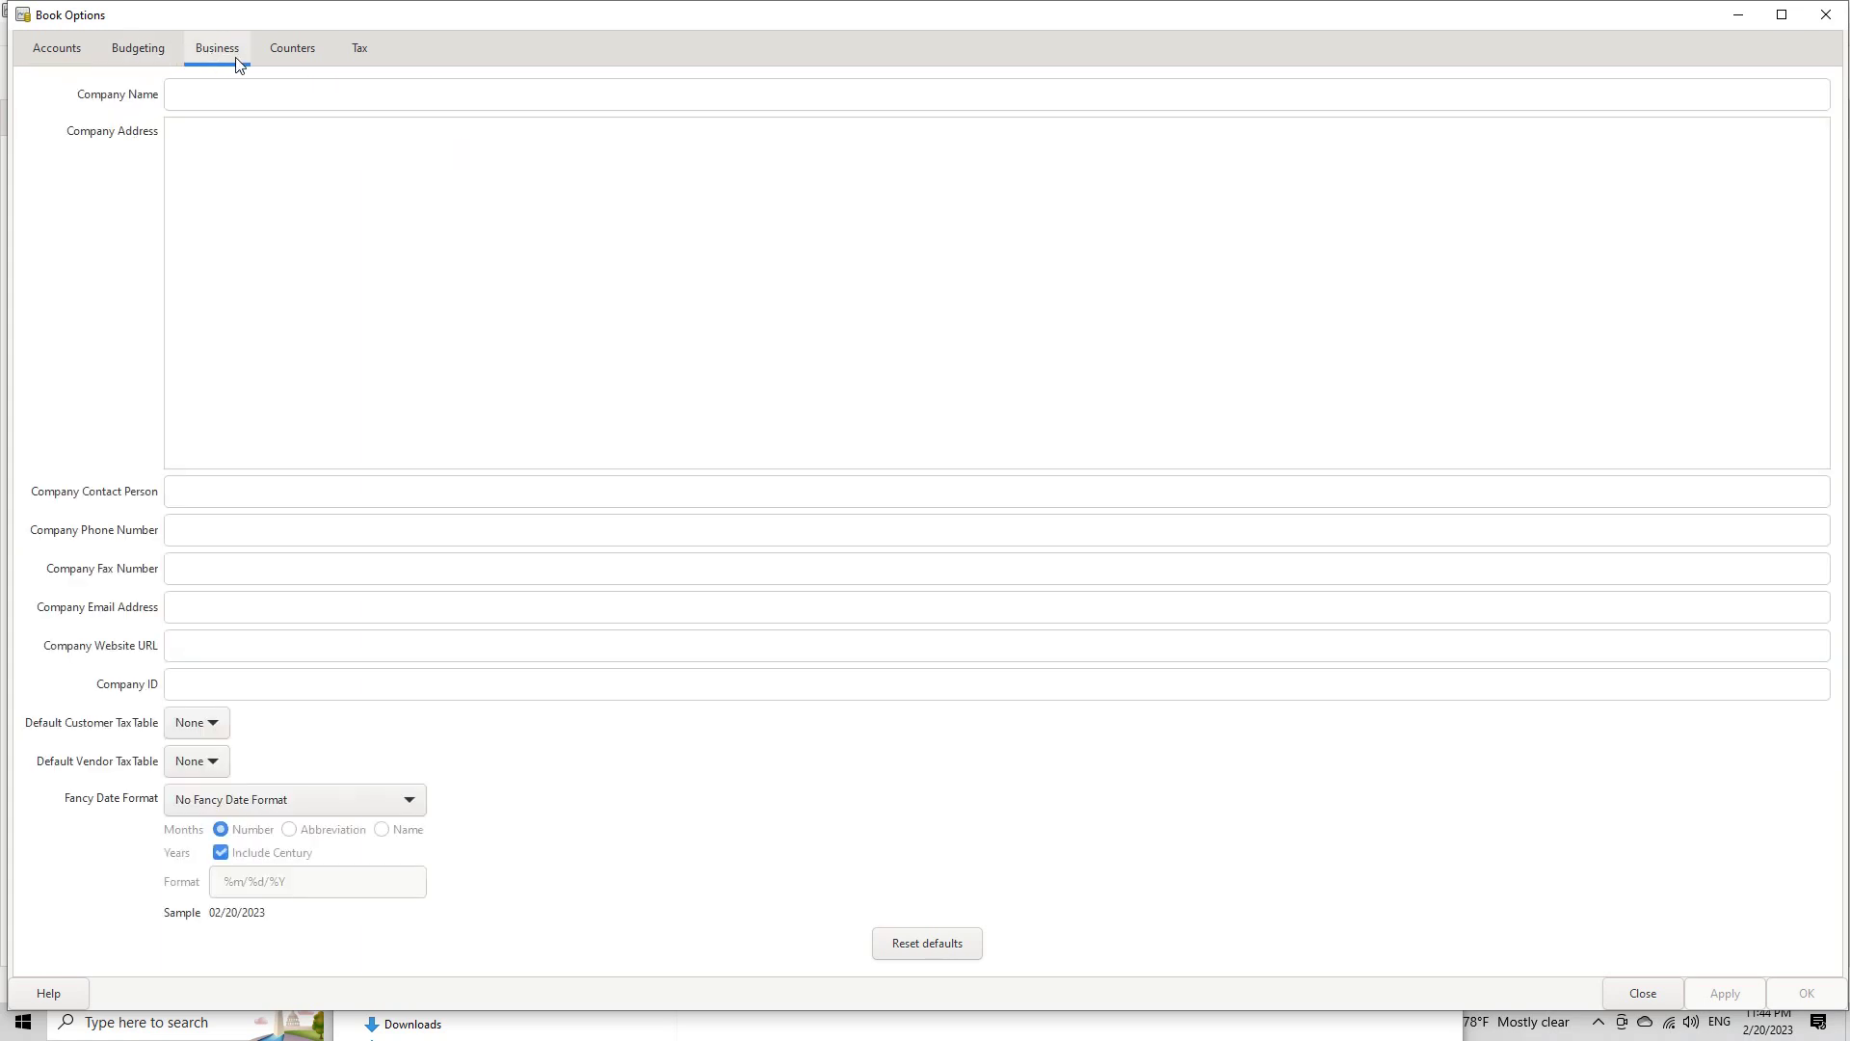
left_click(292, 48)
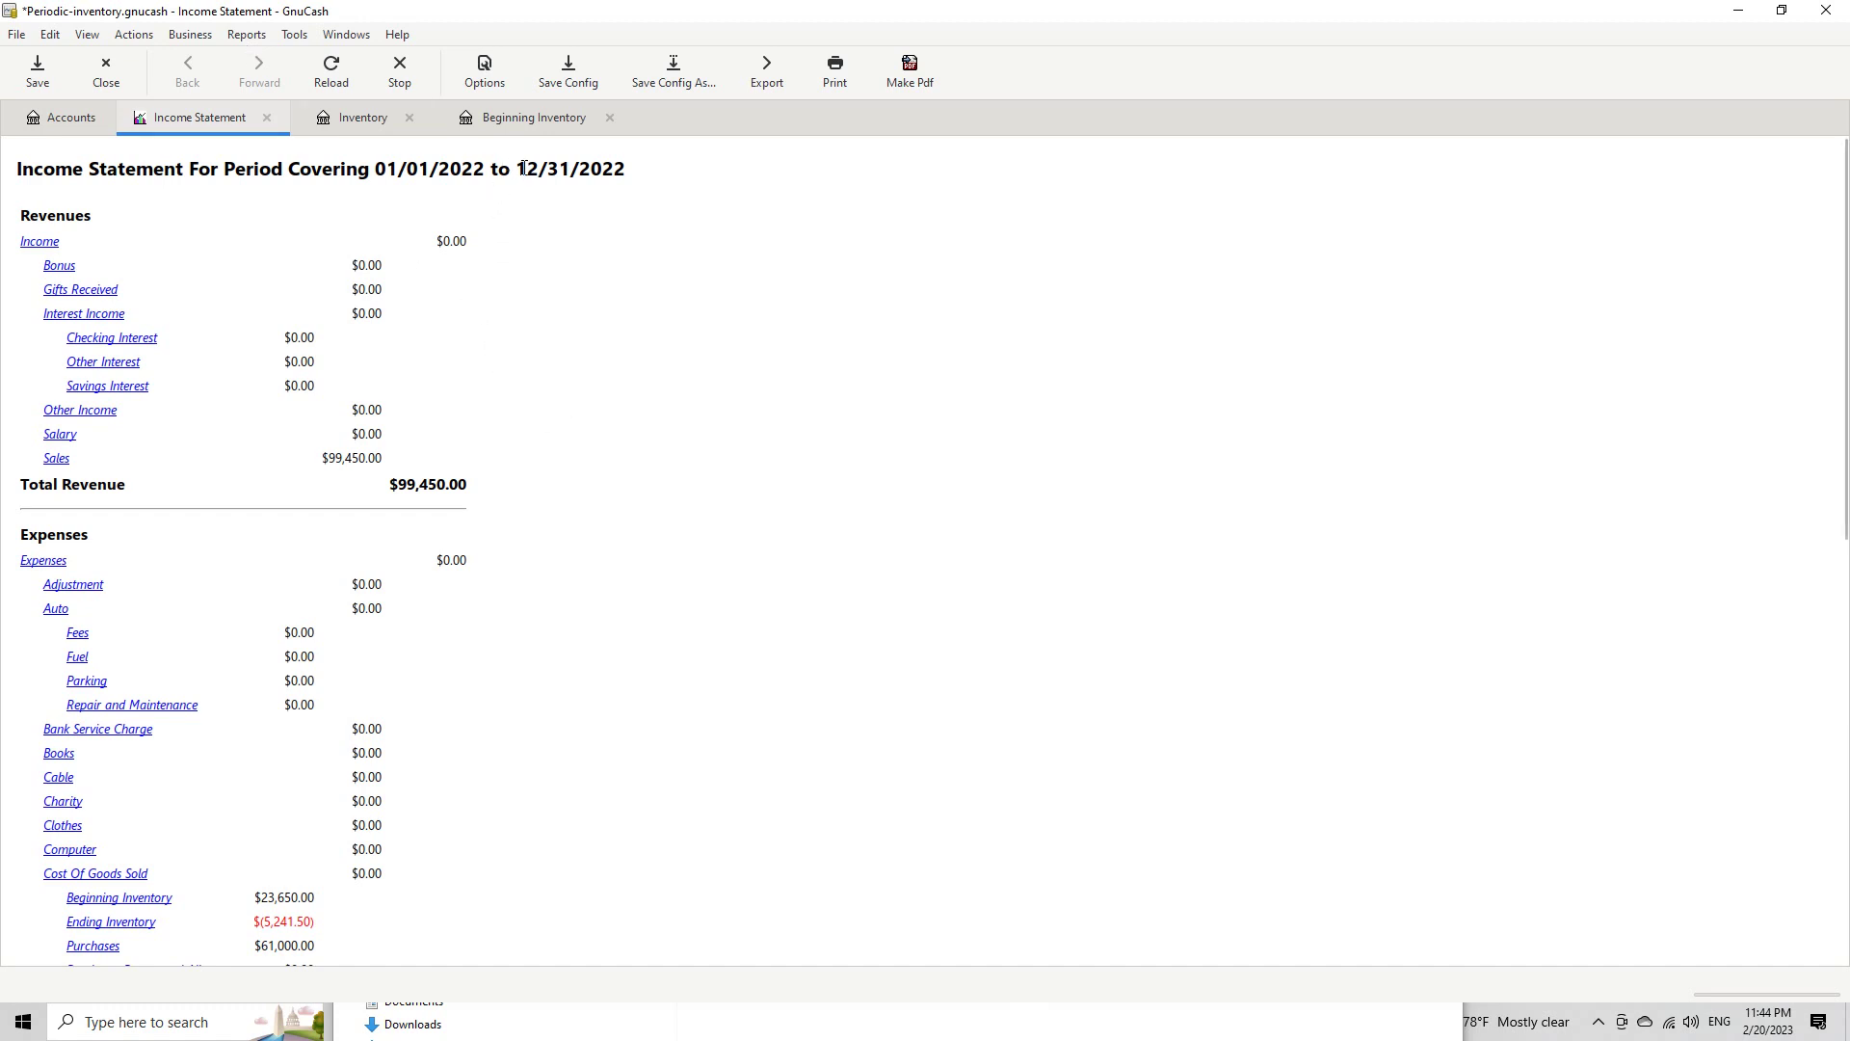
In the Income Statement's display options, omit zero balance figures and set parent account balances to Calculate Subtotal
left_click_drag(522, 178, 603, 168)
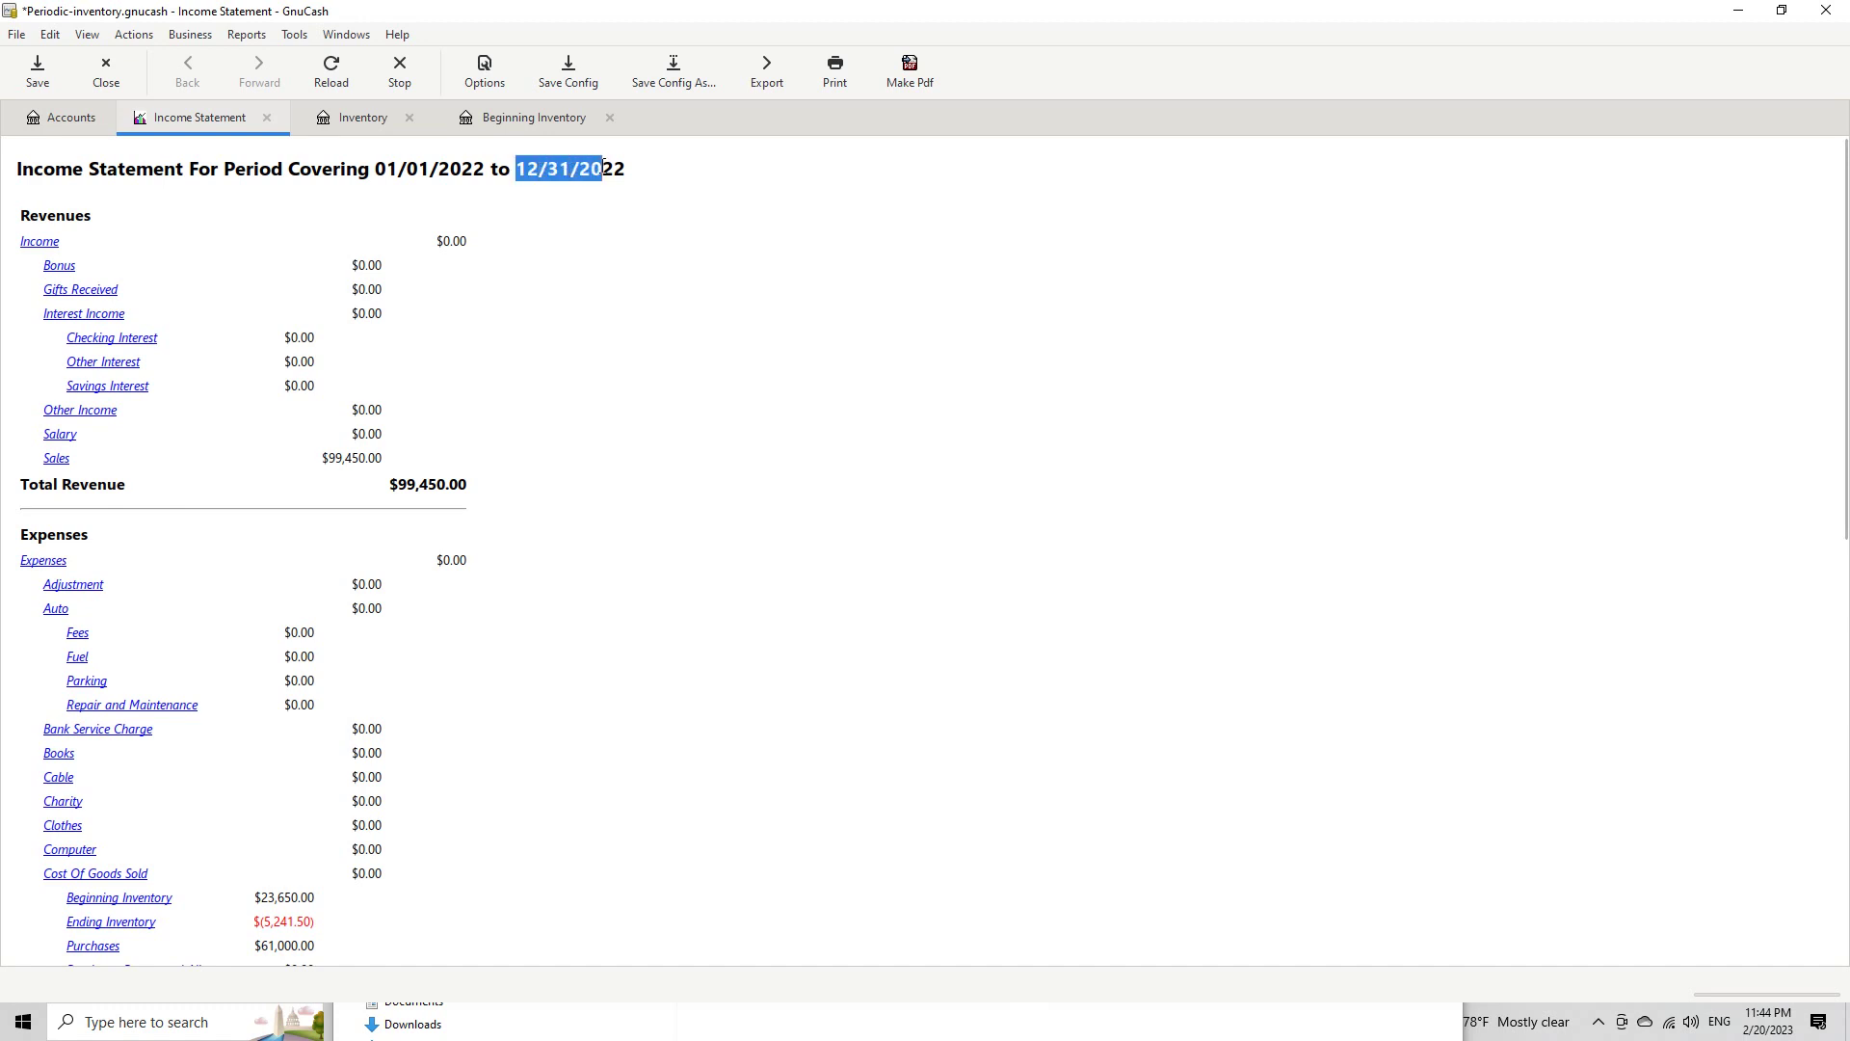
left_click(484, 69)
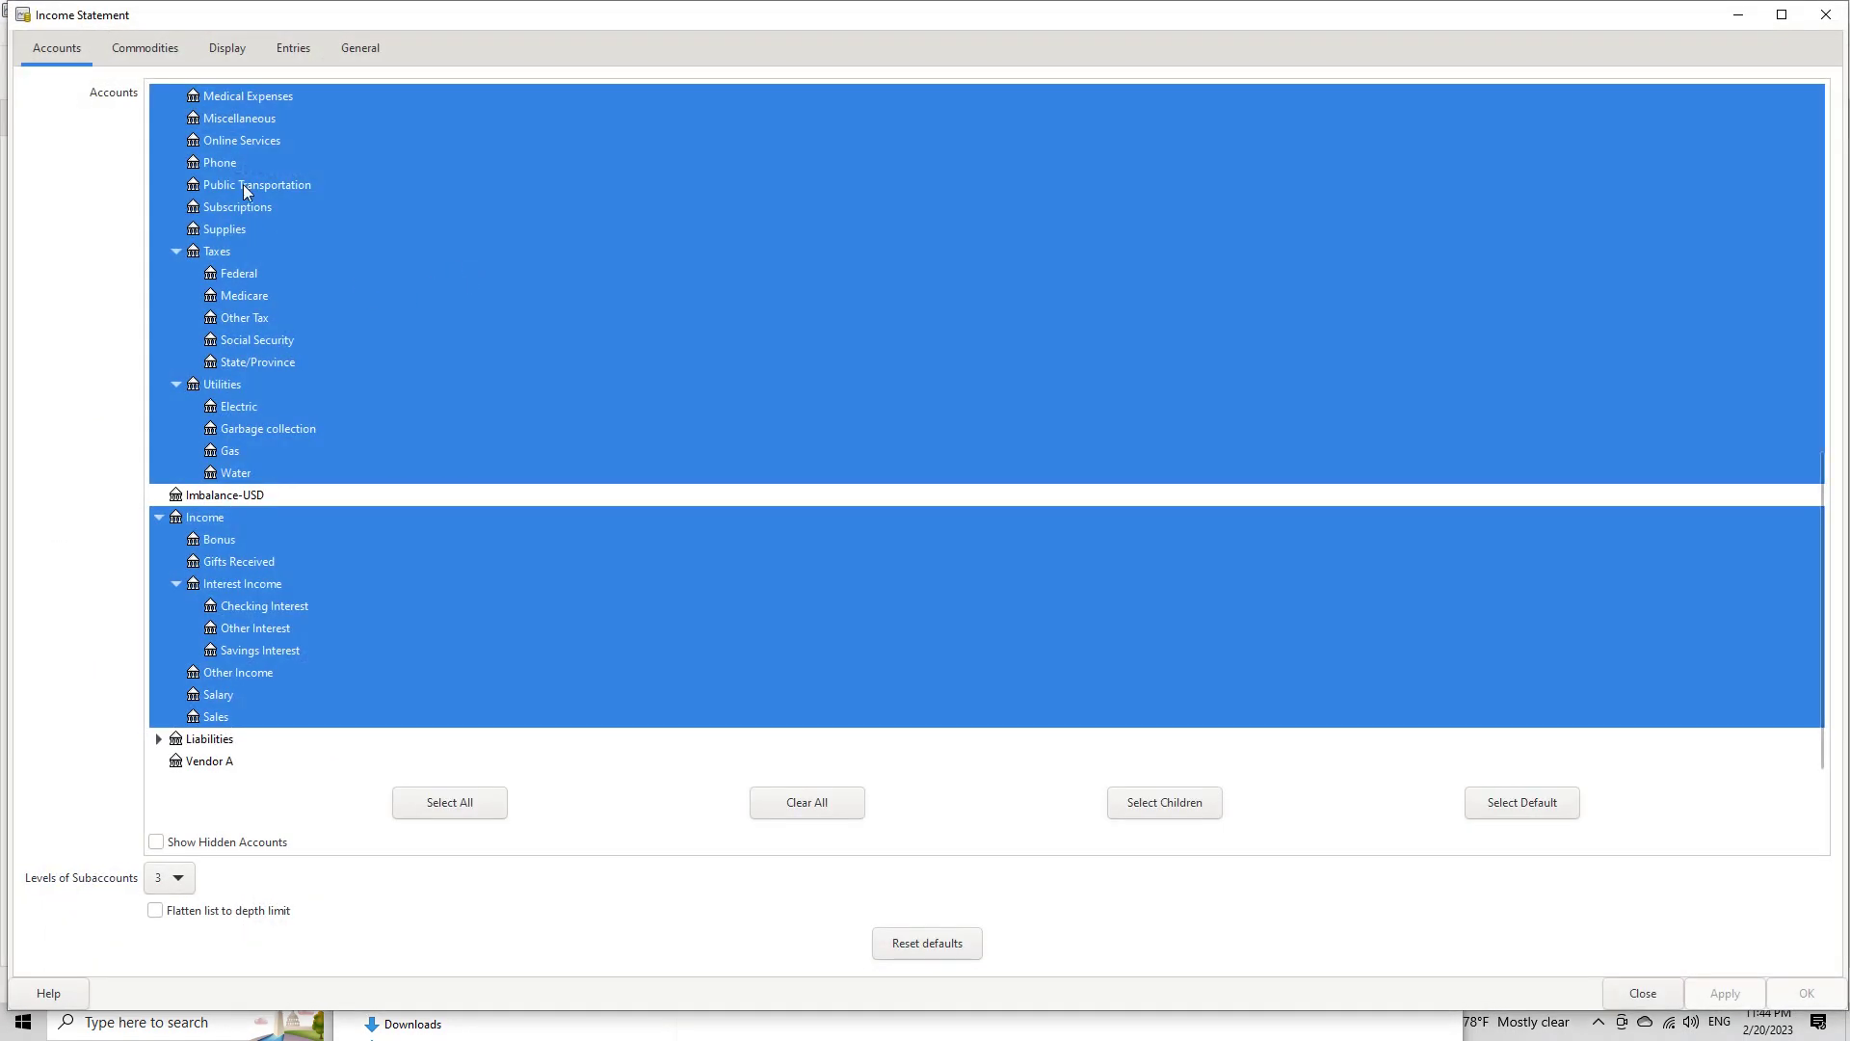
left_click(147, 53)
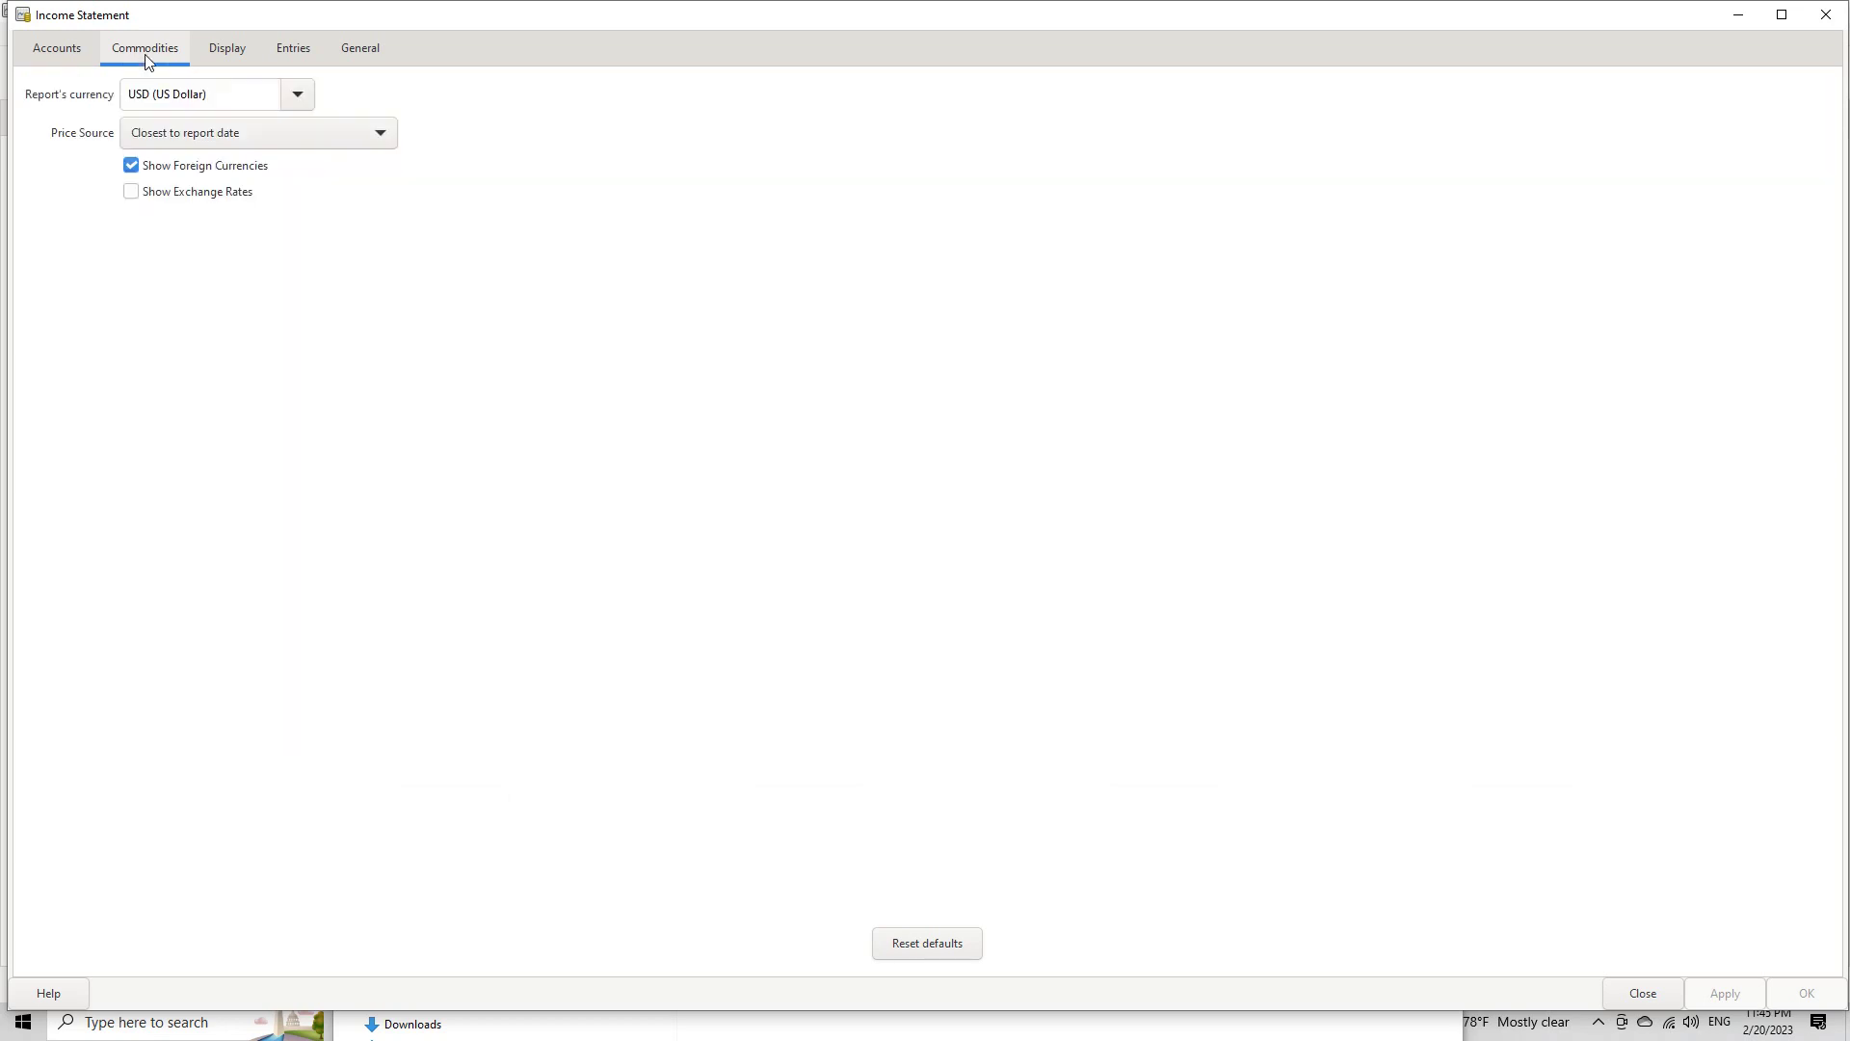
left_click(221, 49)
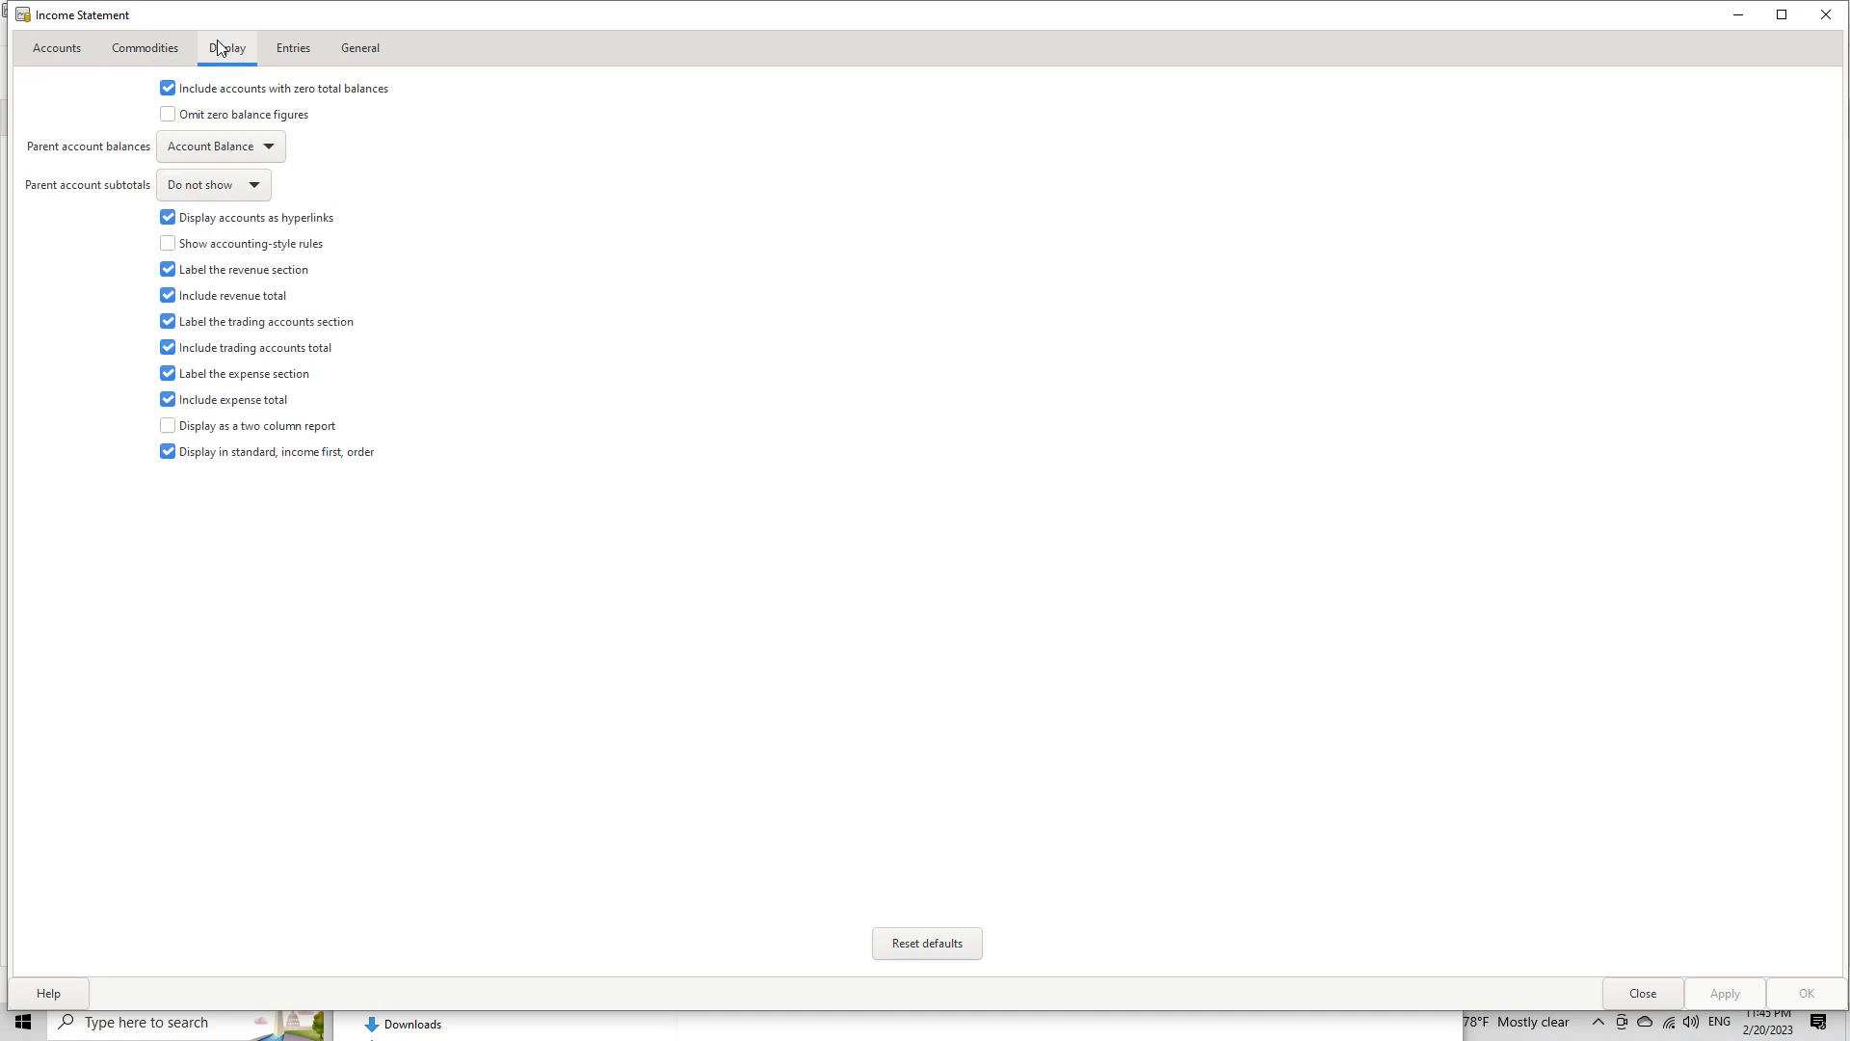
left_click(169, 115)
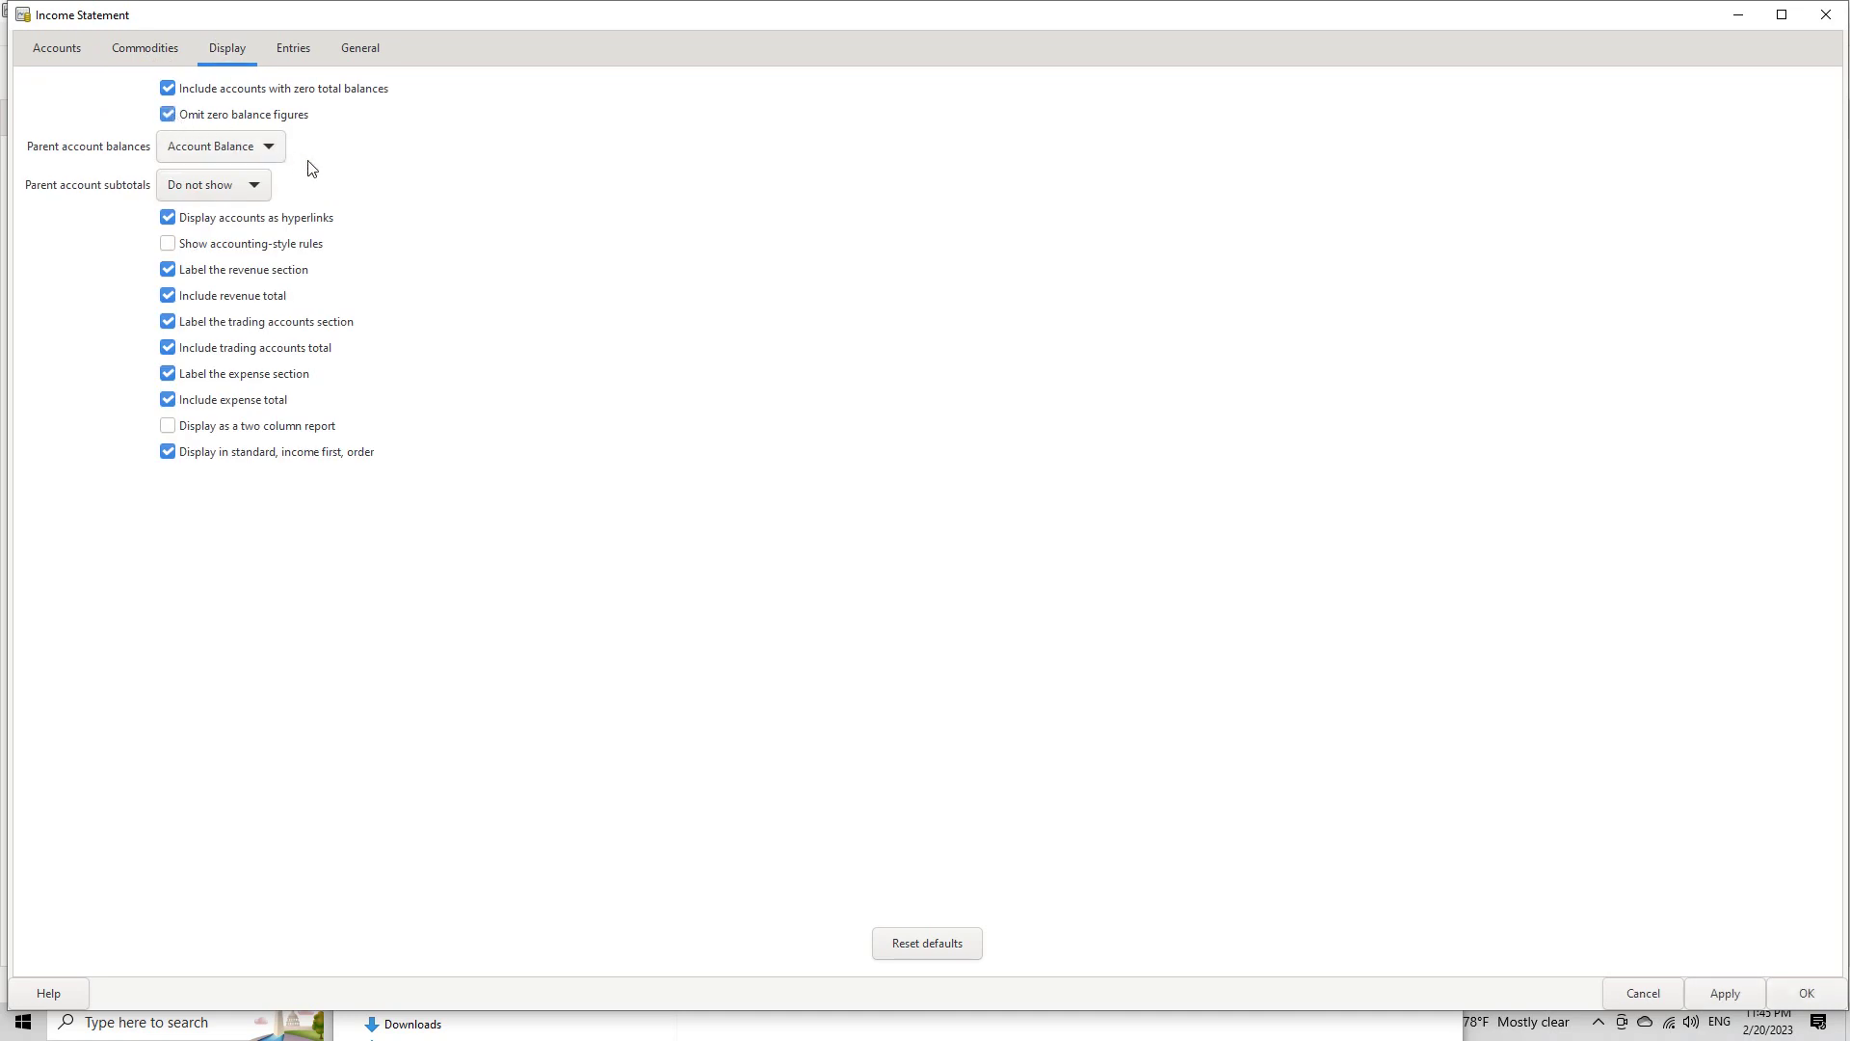
left_click(274, 150)
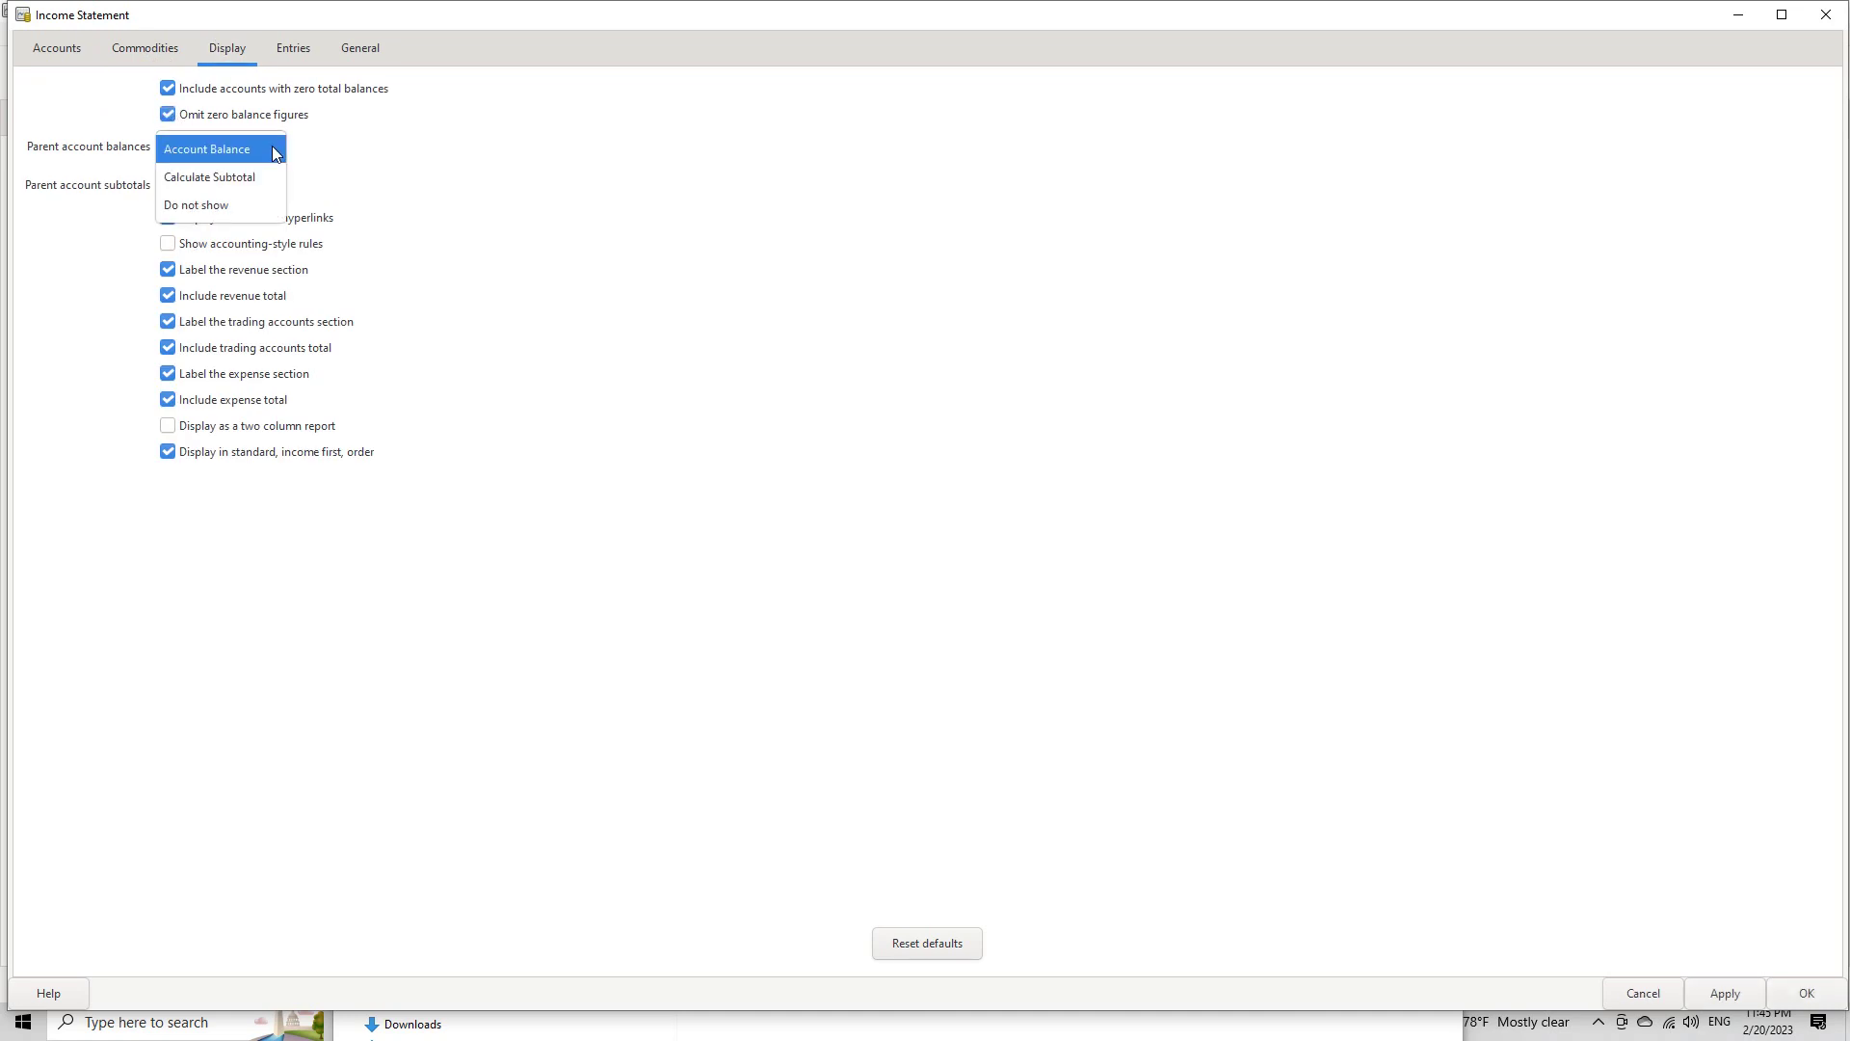
left_click(253, 173)
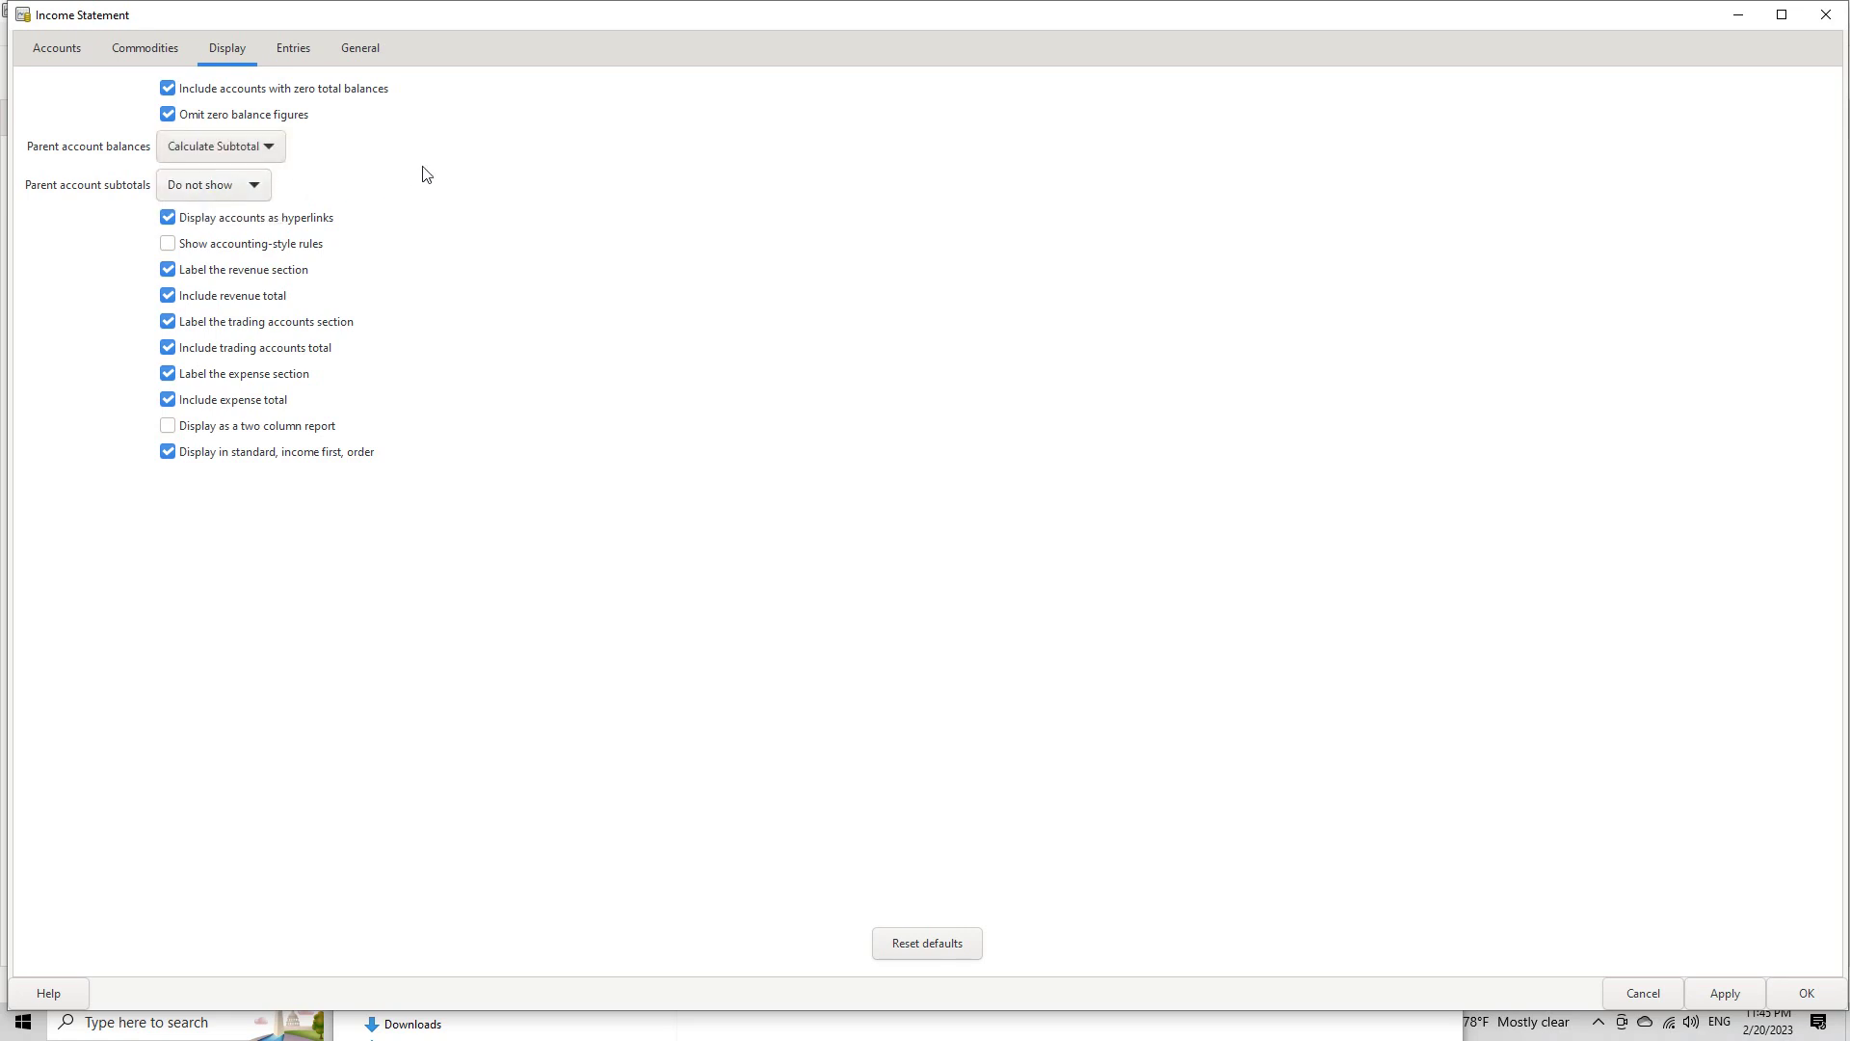
Set the report's start date to 01/01/2022 and end date to 03/30/2022, and apply the options to the Income Statement
left_click(304, 49)
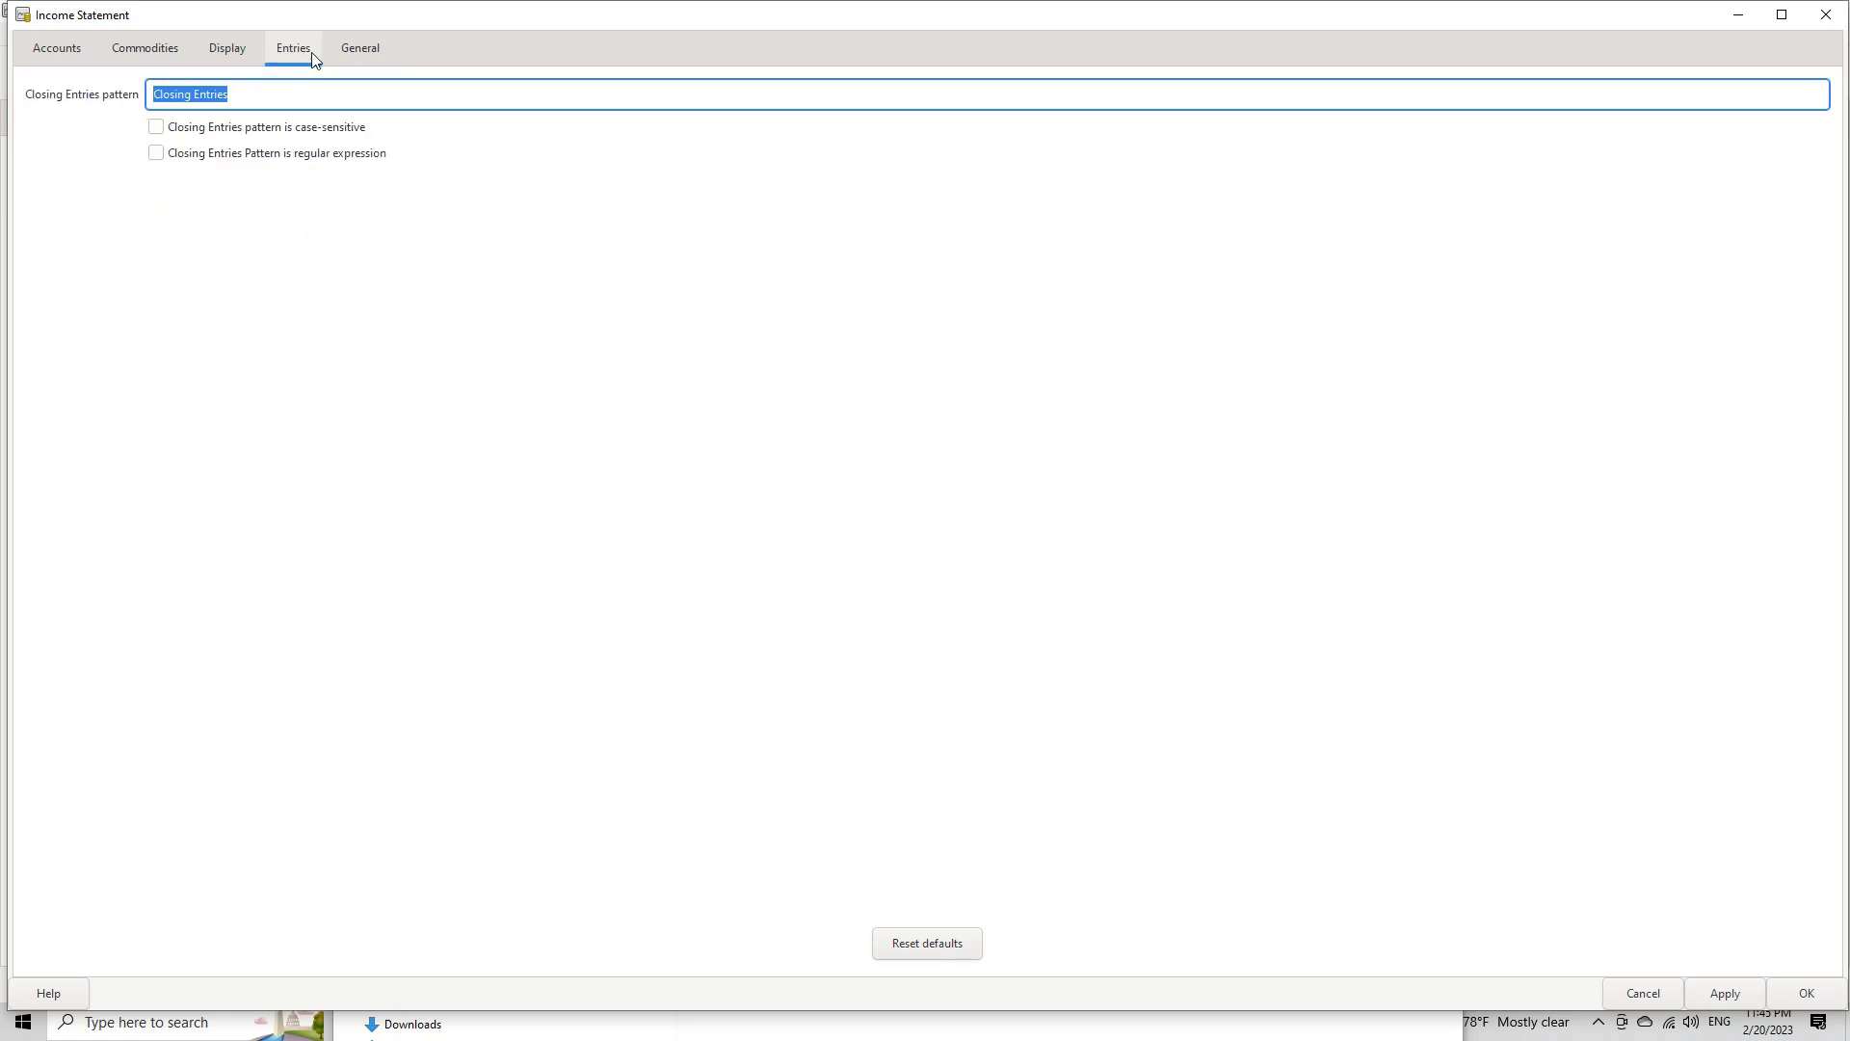
left_click(357, 50)
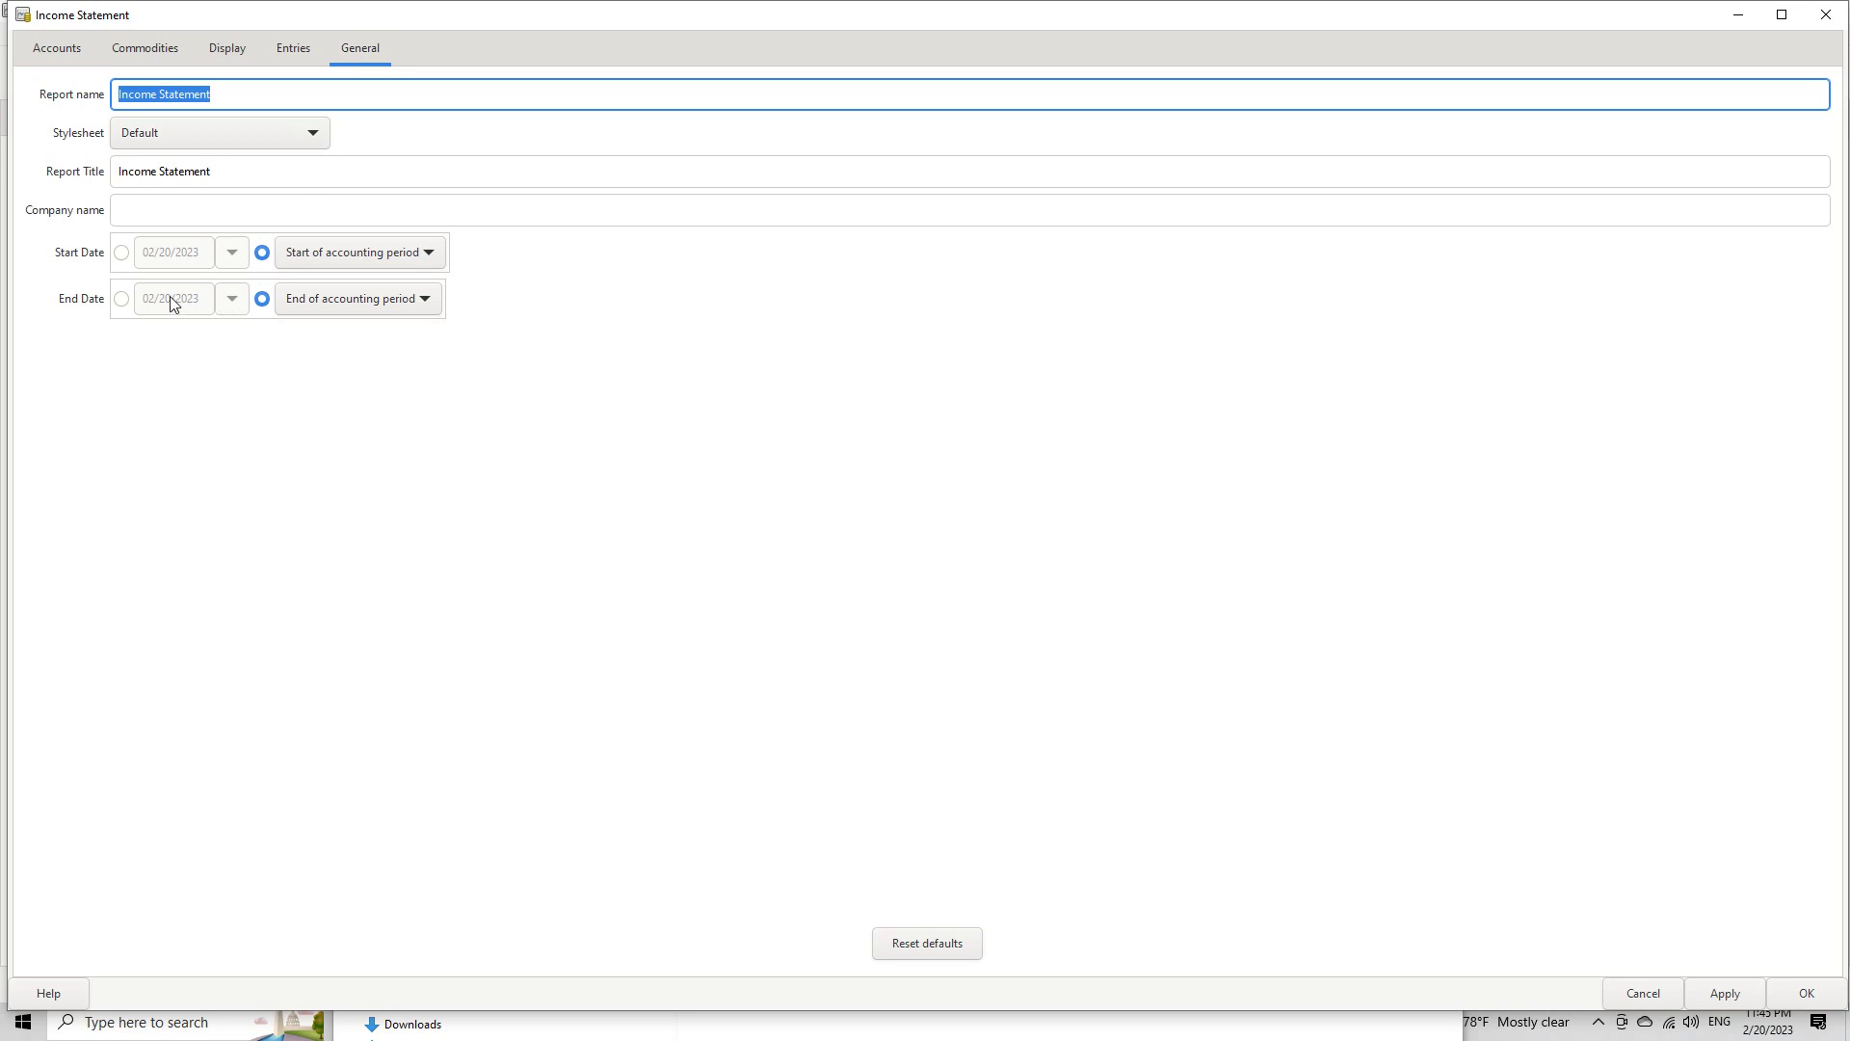
left_click(122, 252)
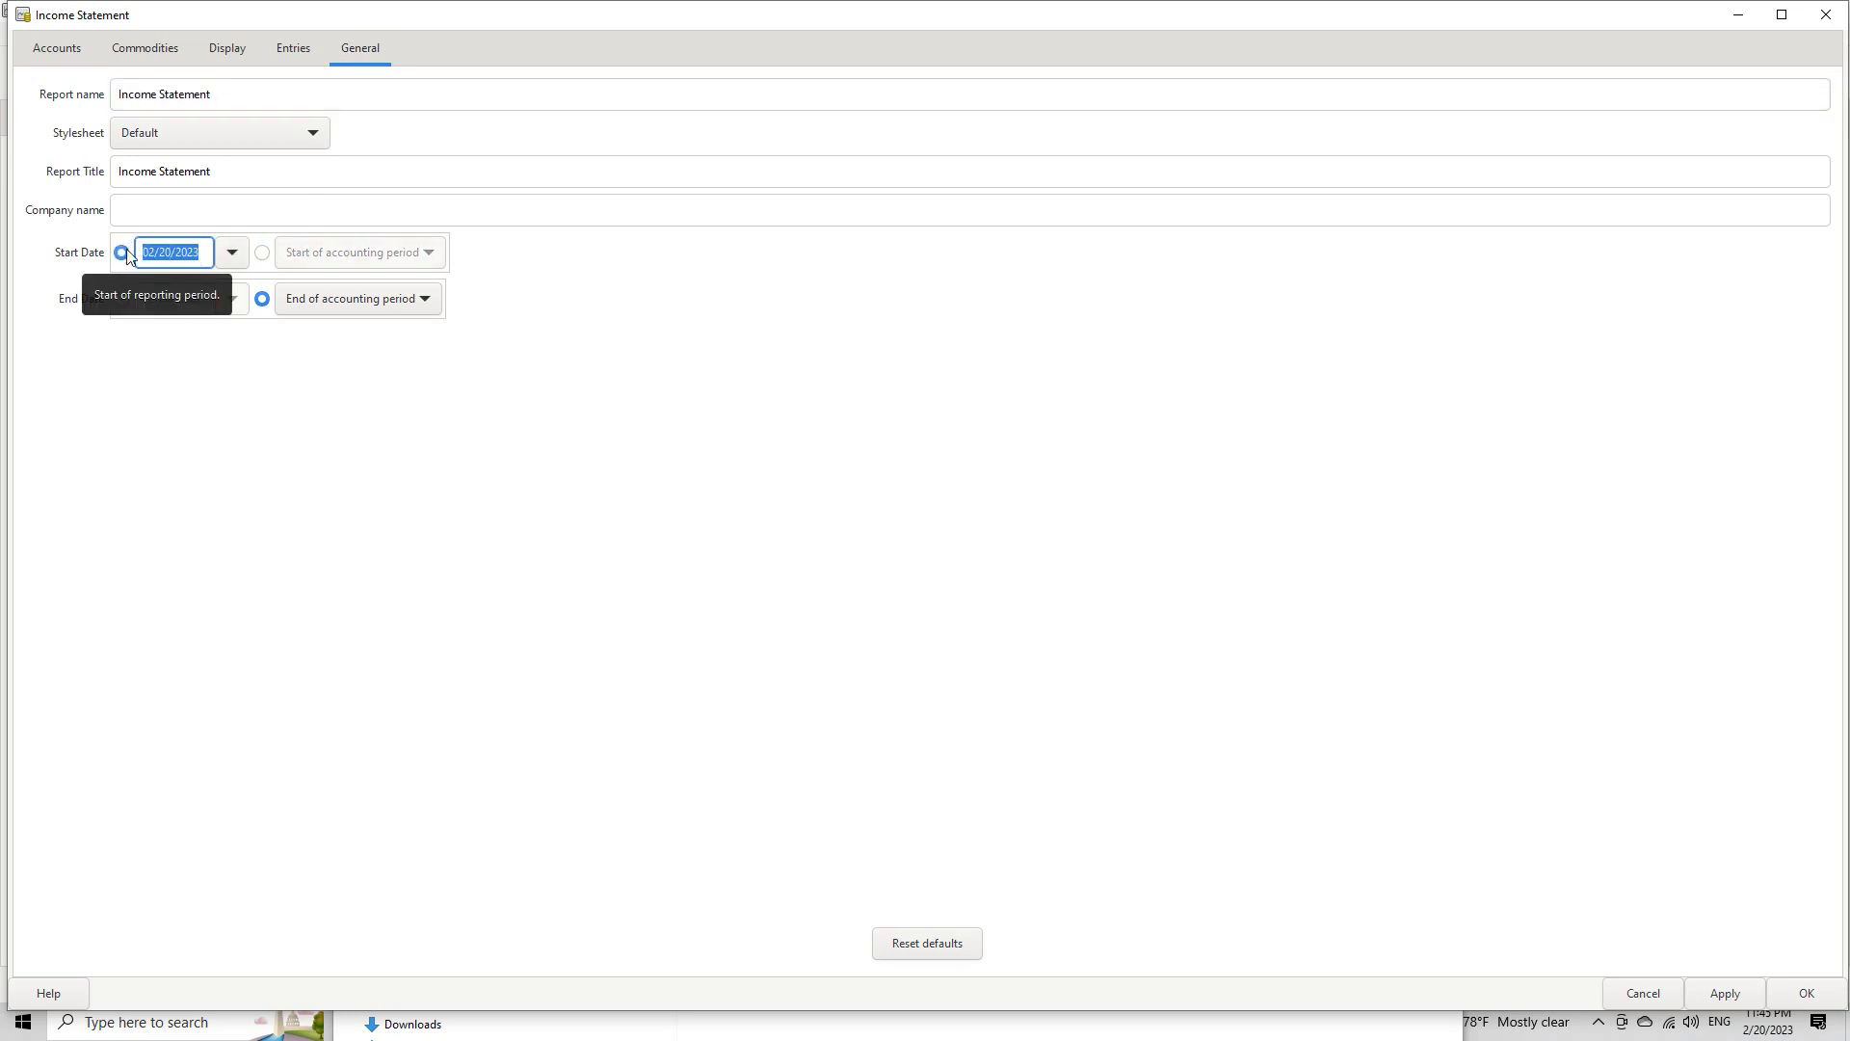
type("01")
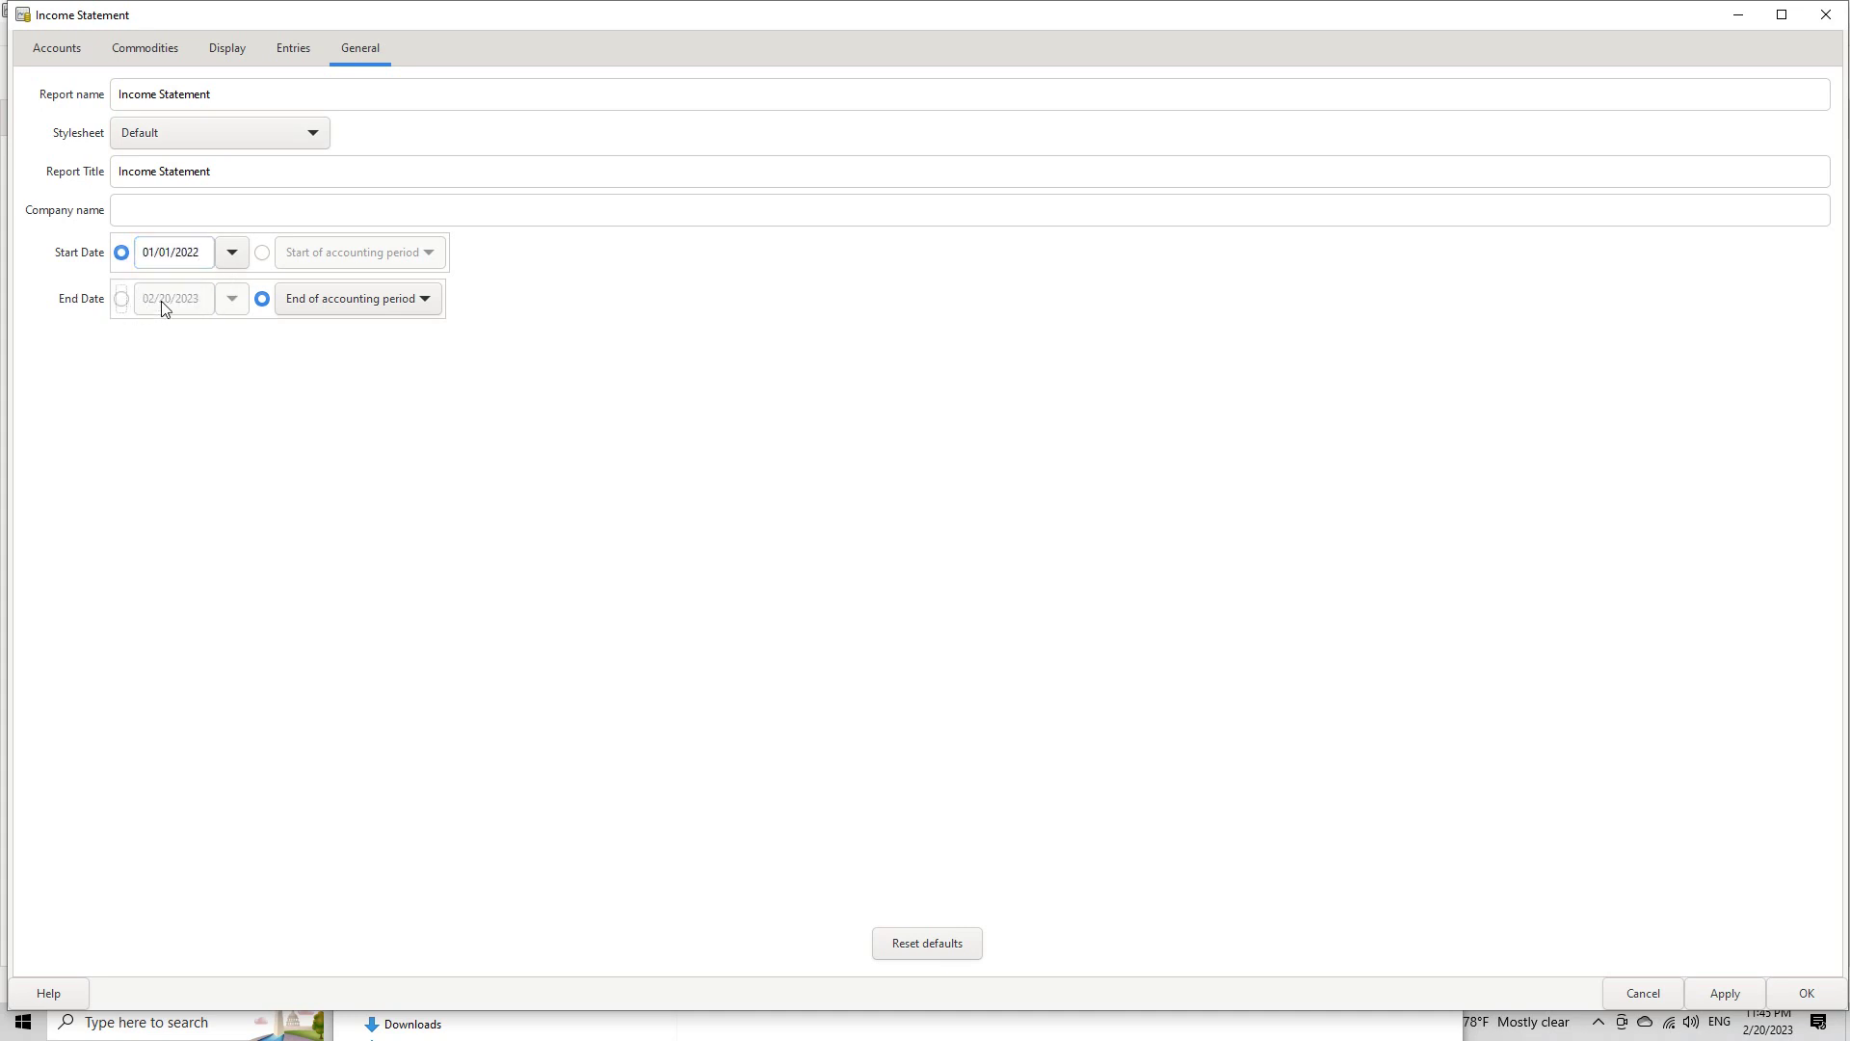
left_click(123, 300)
left_click_drag(146, 298, 201, 295)
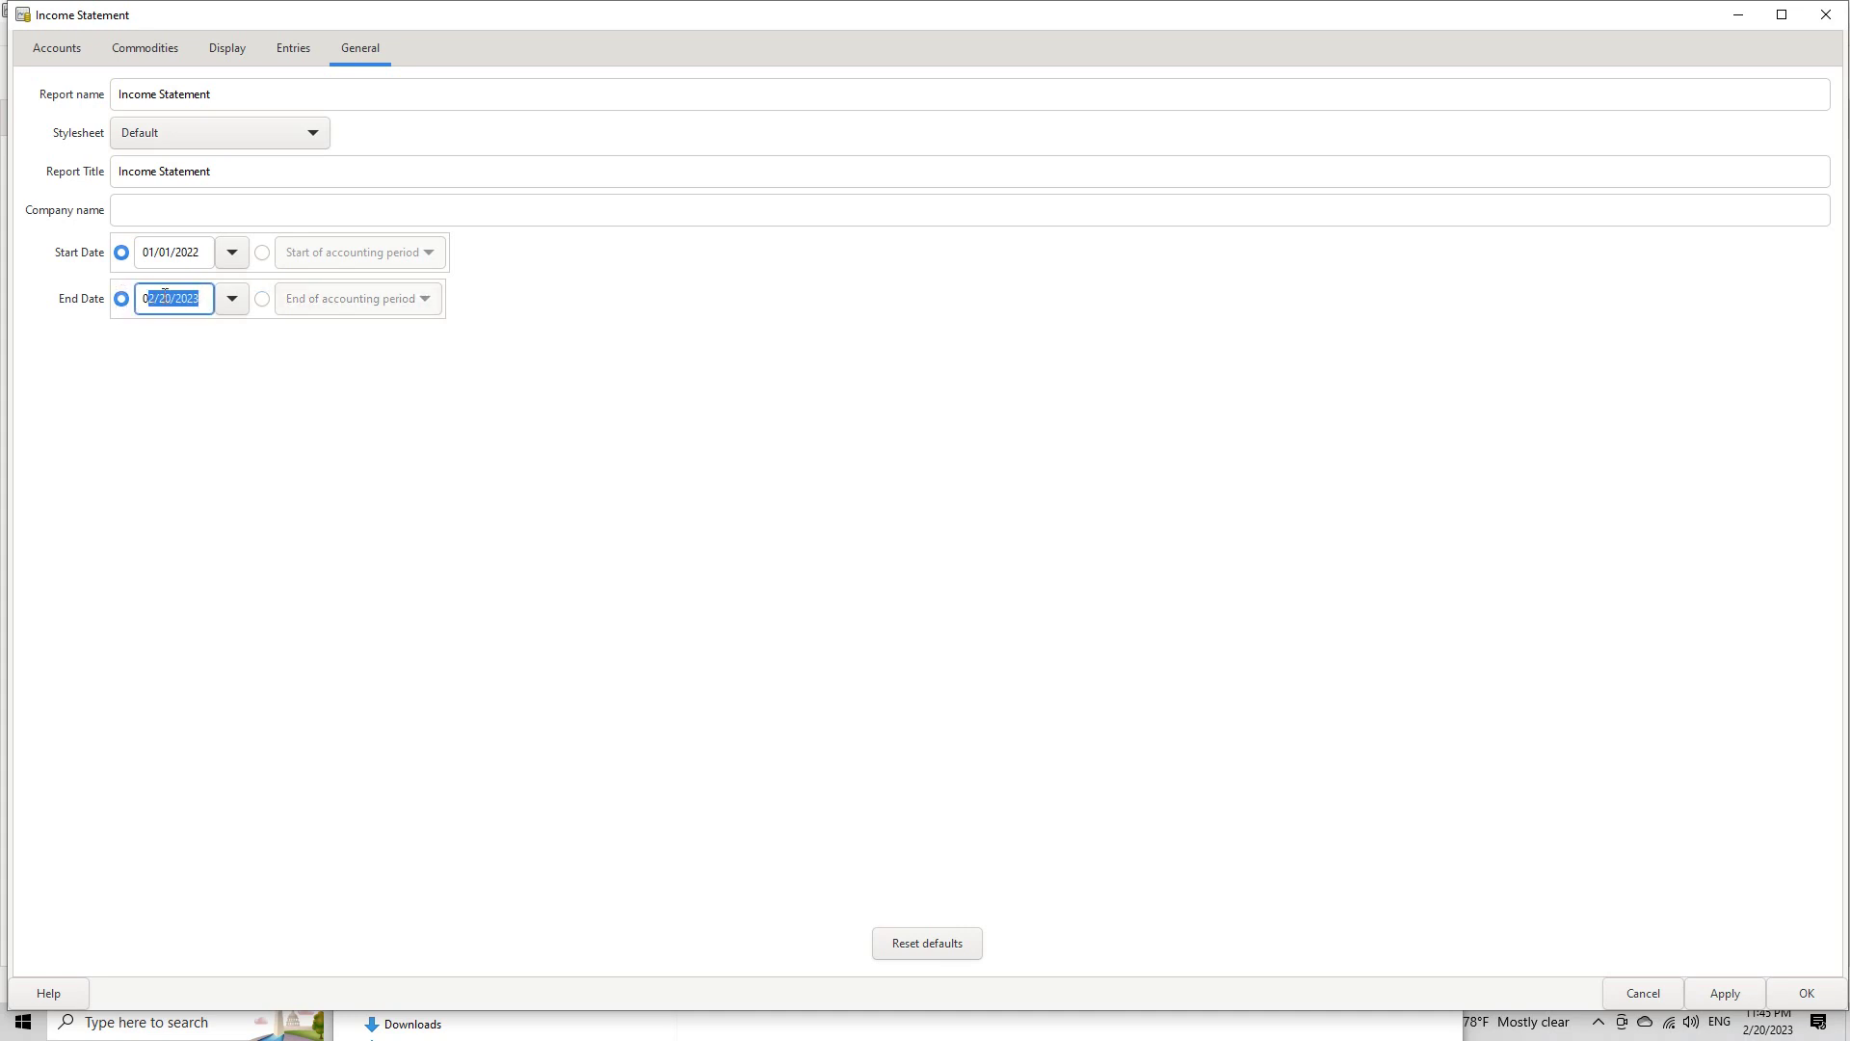
left_click_drag(146, 301, 232, 301)
type("0")
key("Tab")
left_click(1791, 993)
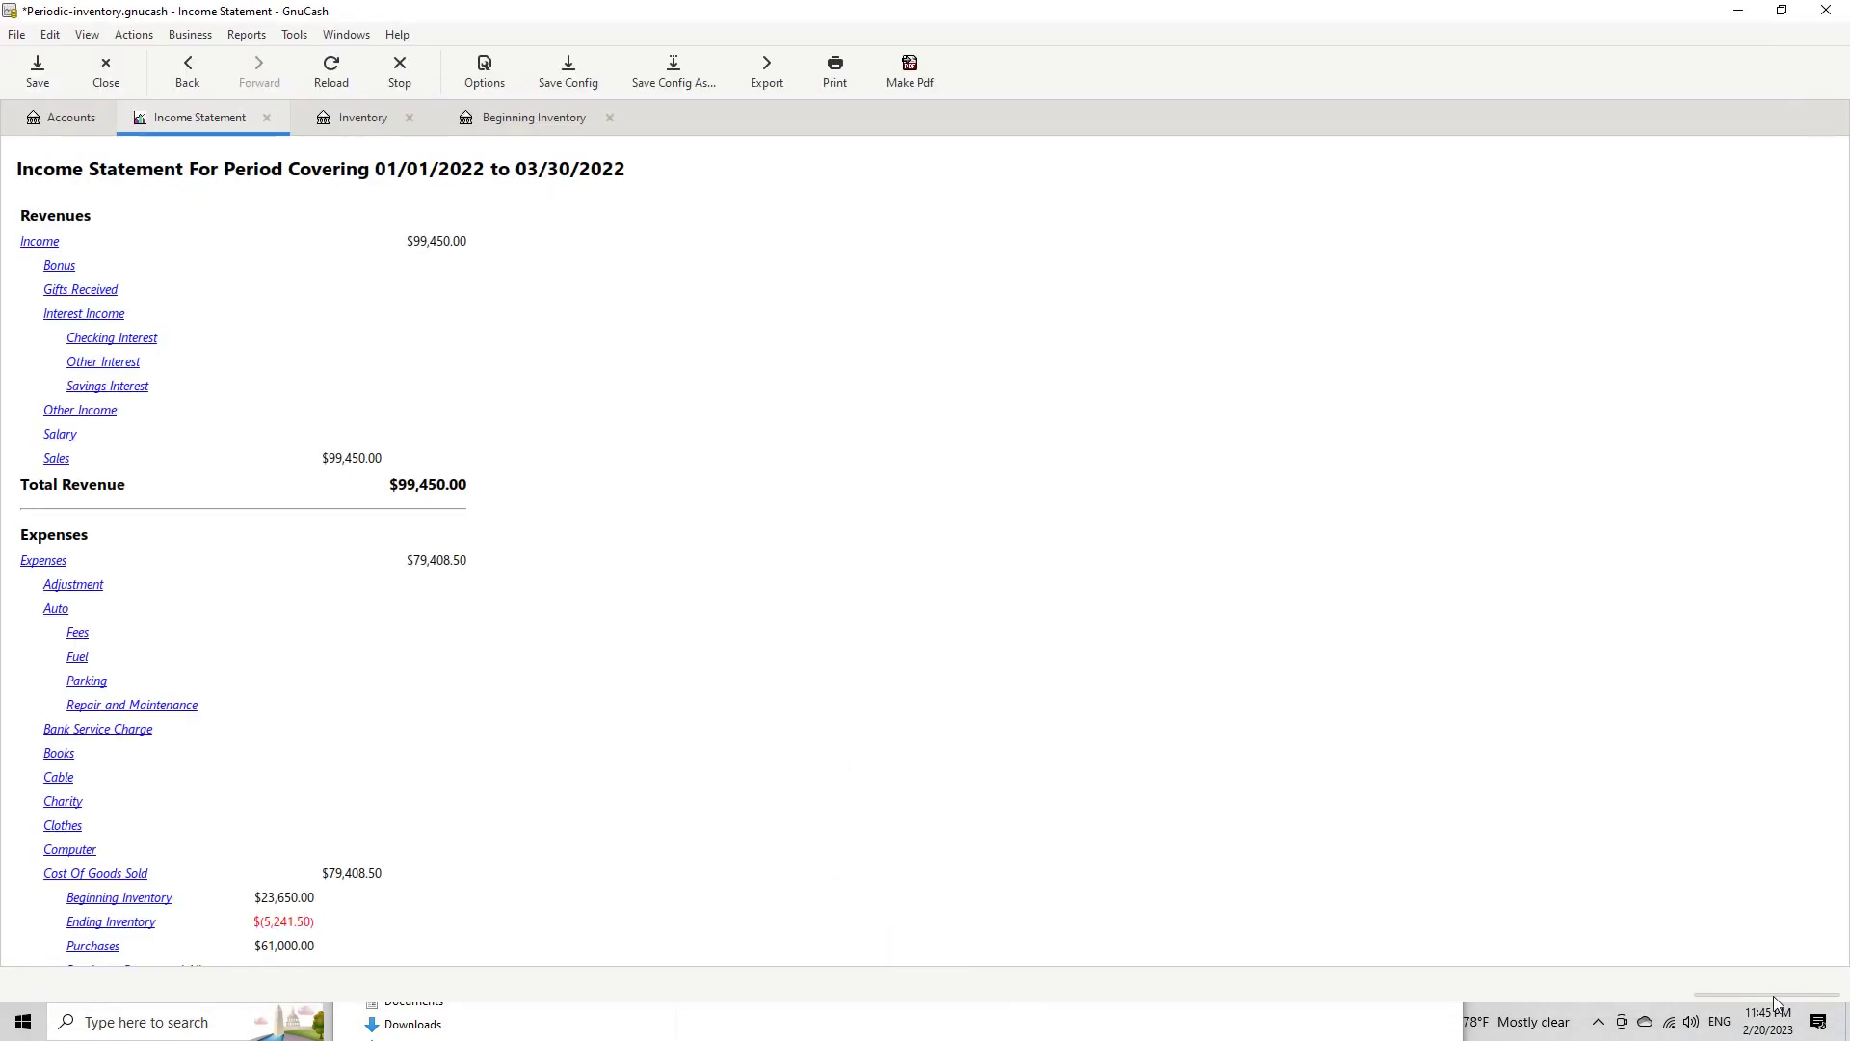
Examine the sales revenue and the Cost Of Goods Sold subtotal with its Beginning Inventory, Ending Inventory and Purchases lines
scroll(547, 442, "down", 1)
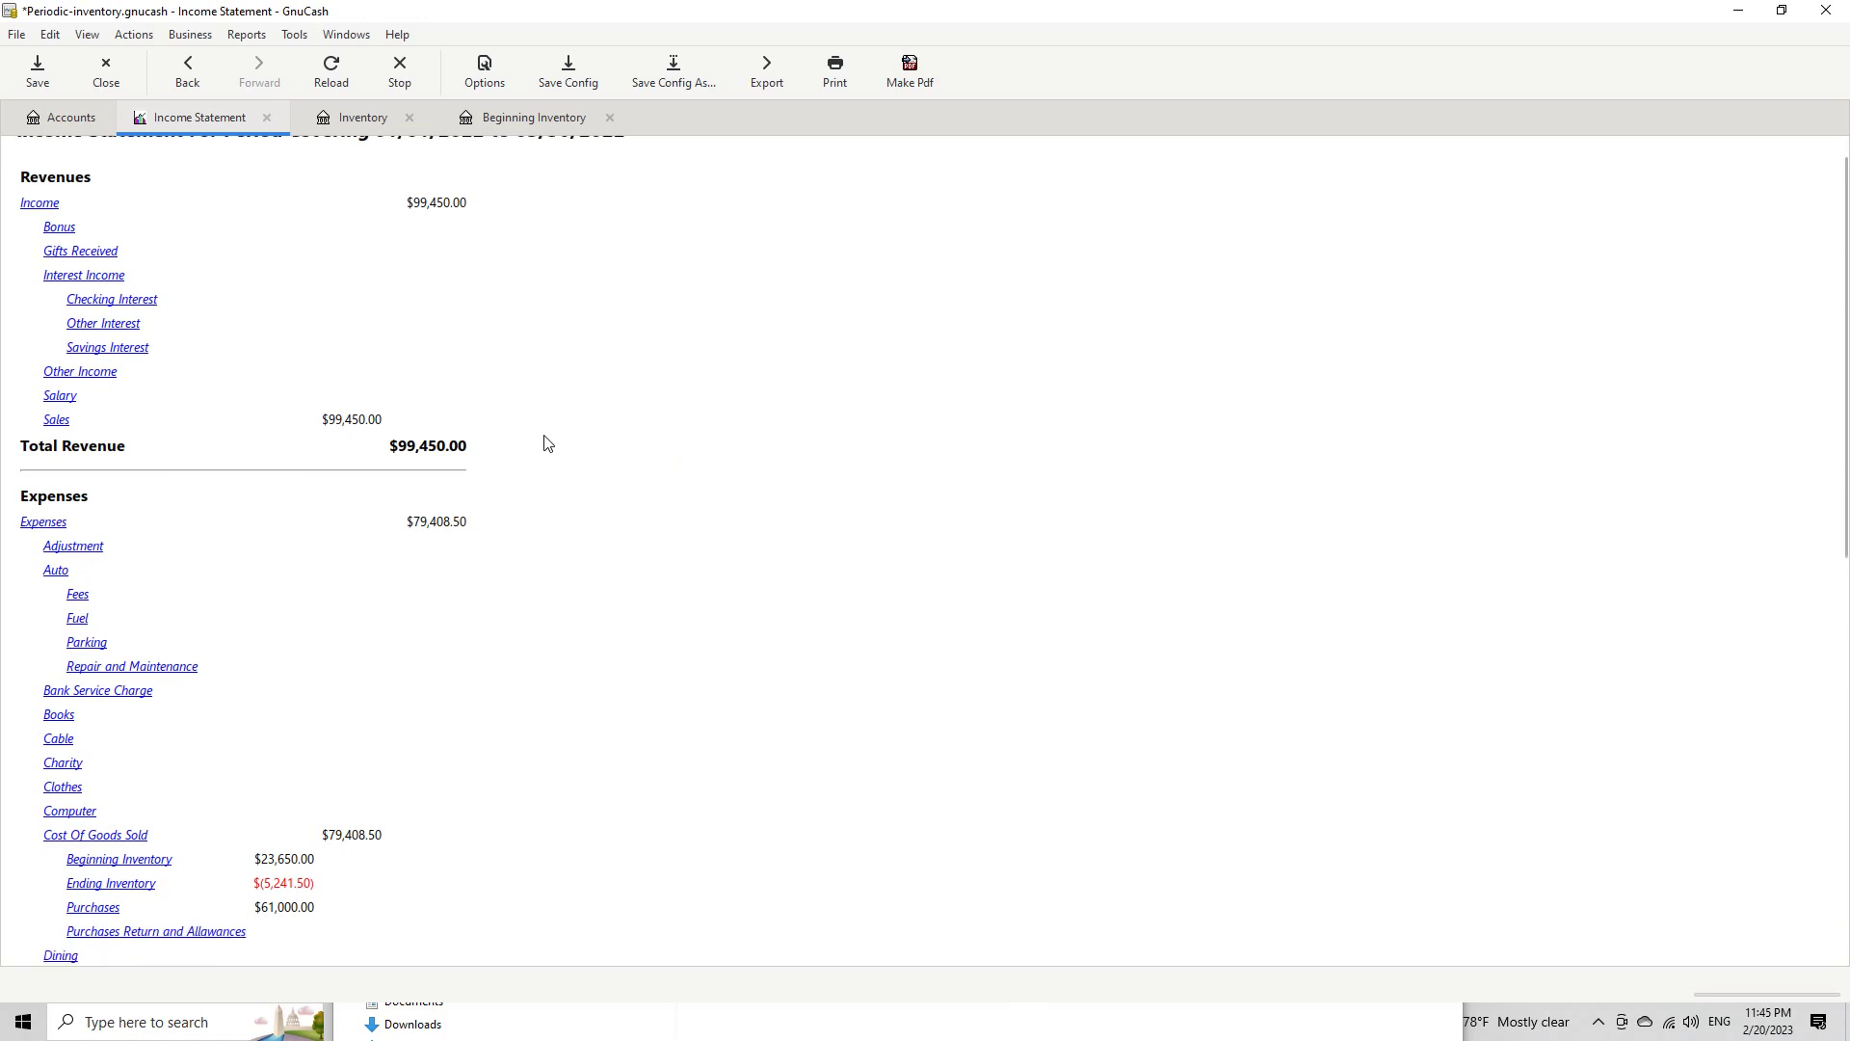
scroll(500, 477, "up", 1)
scroll(500, 471, "down", 3)
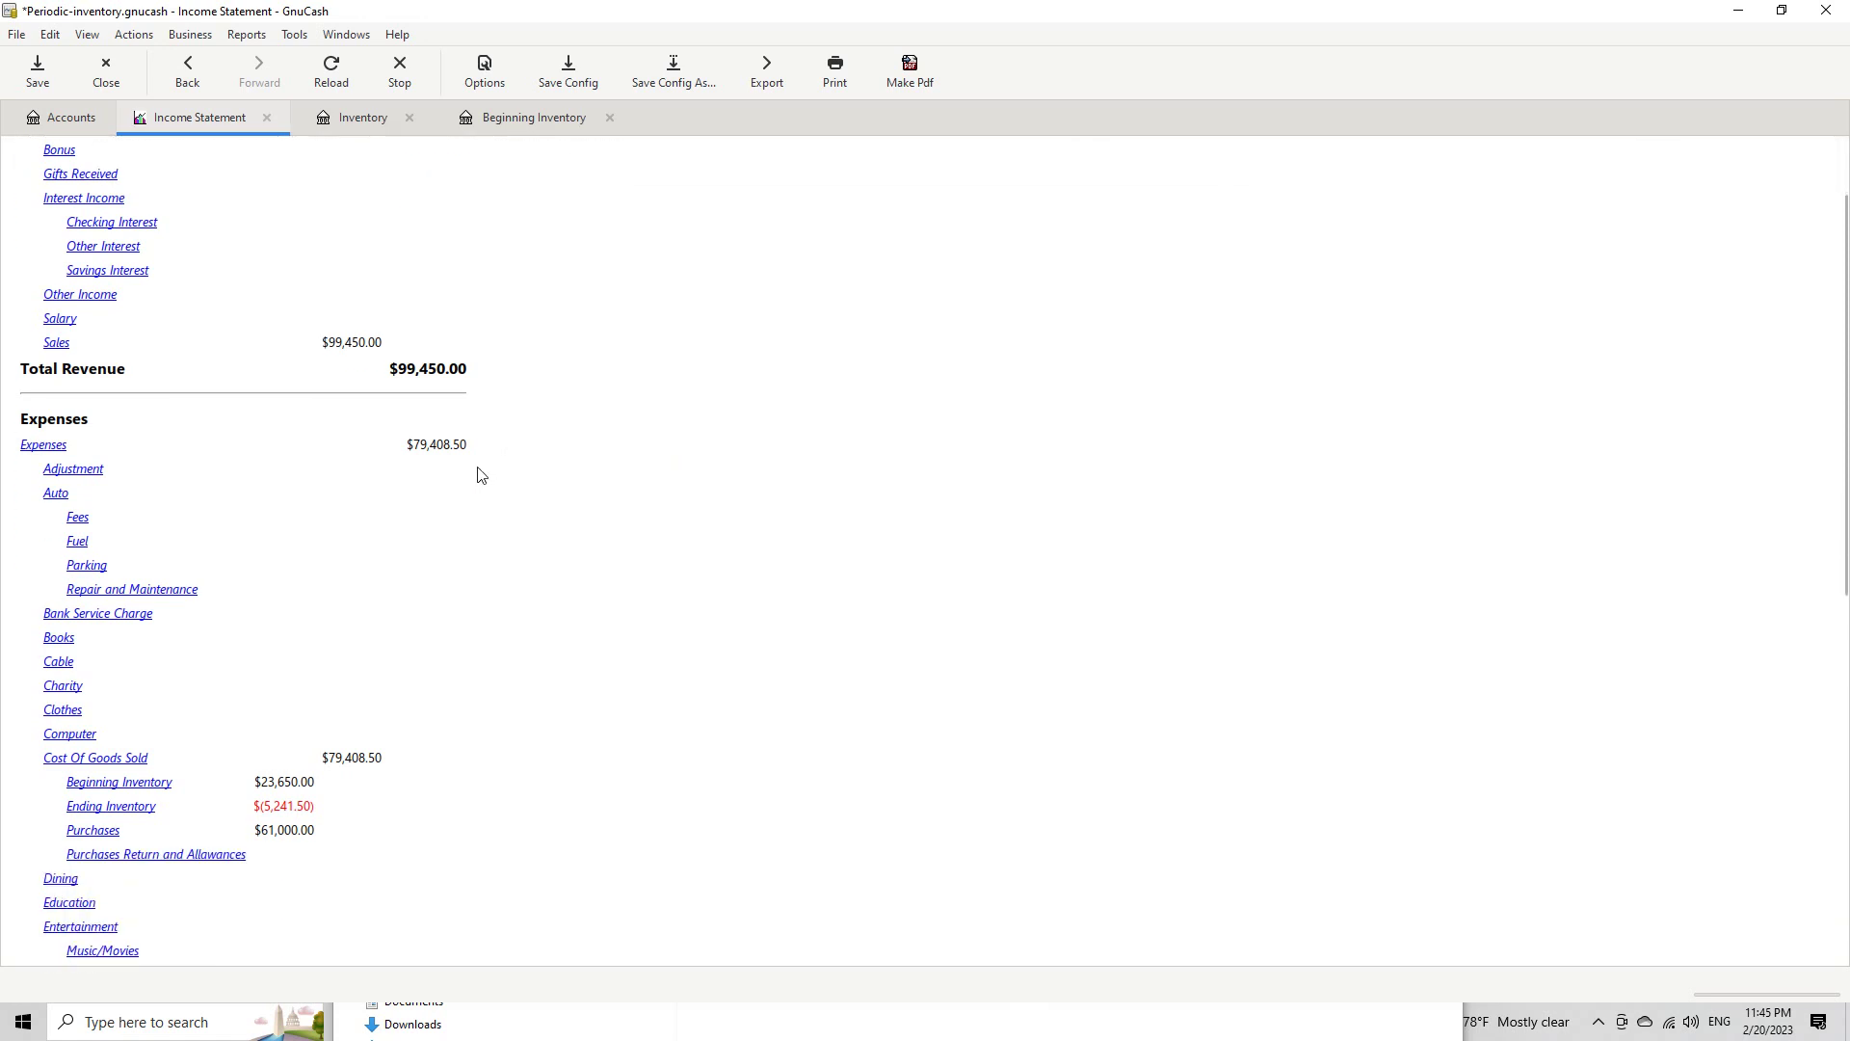
scroll(479, 472, "down", 1)
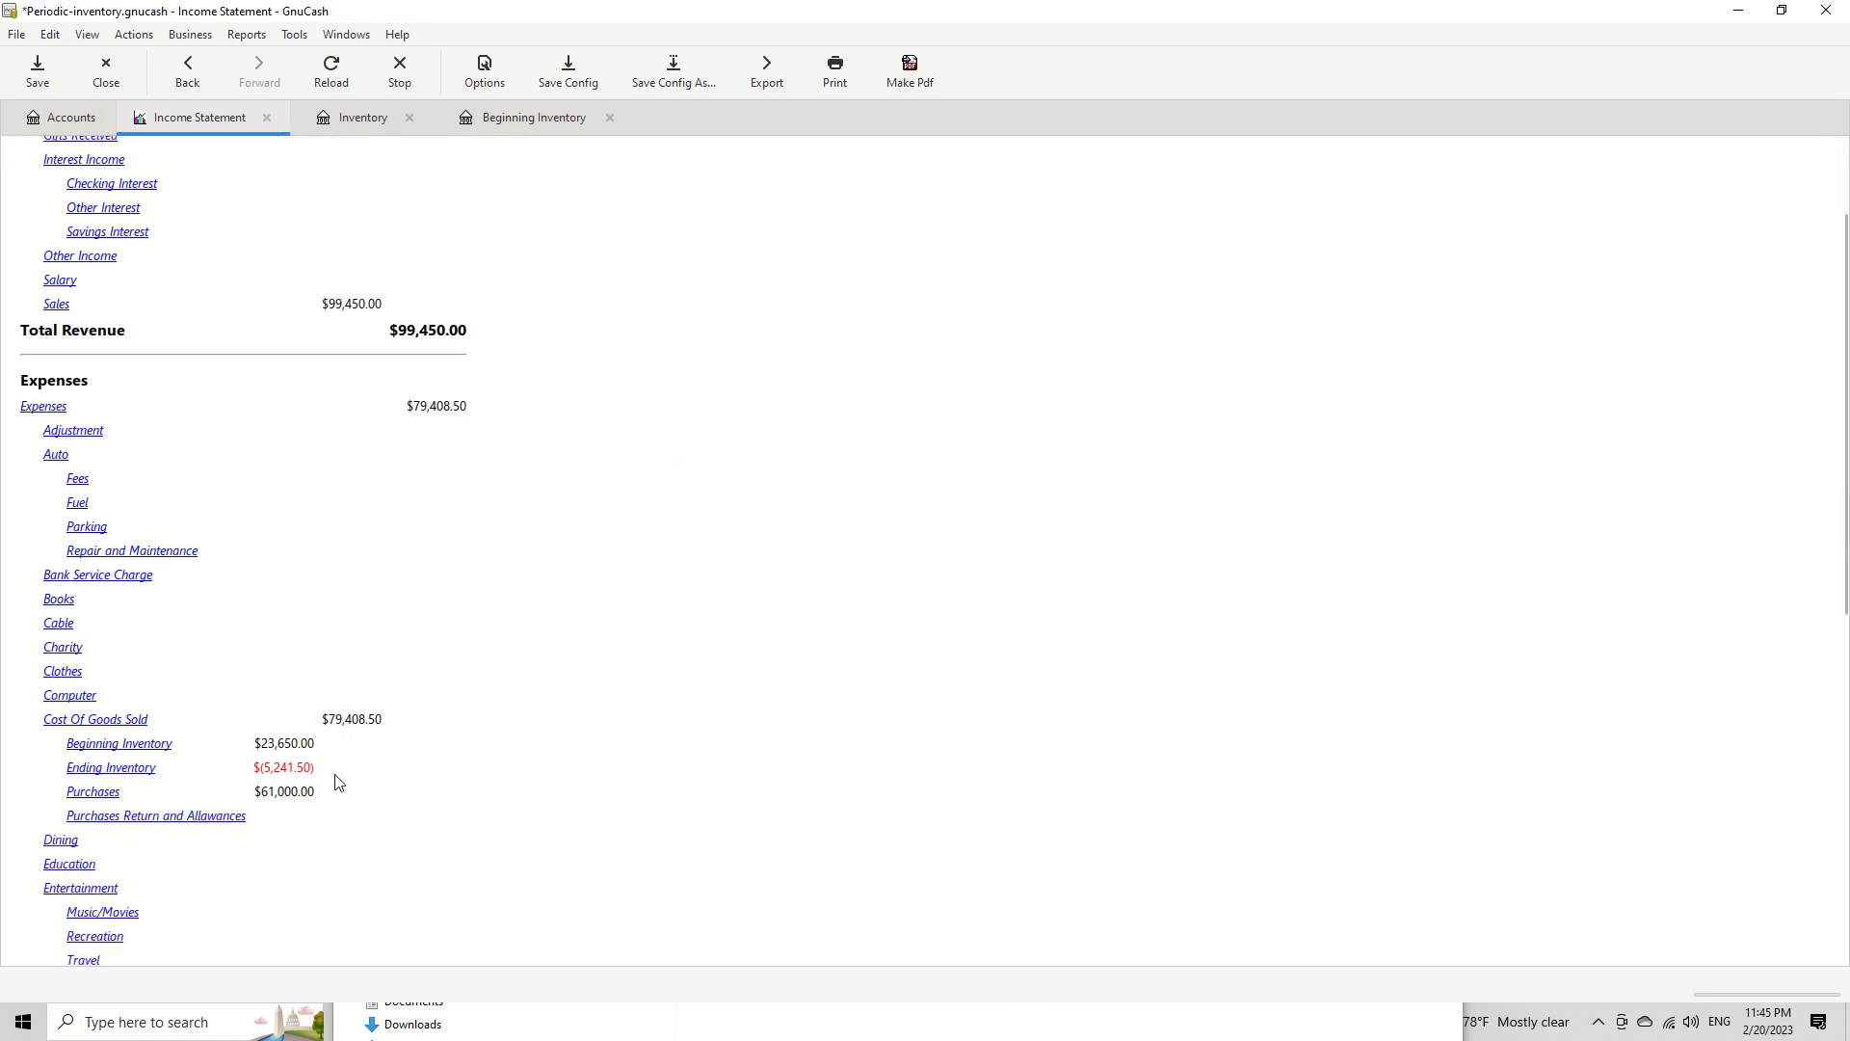
scroll(263, 605, "up", 1)
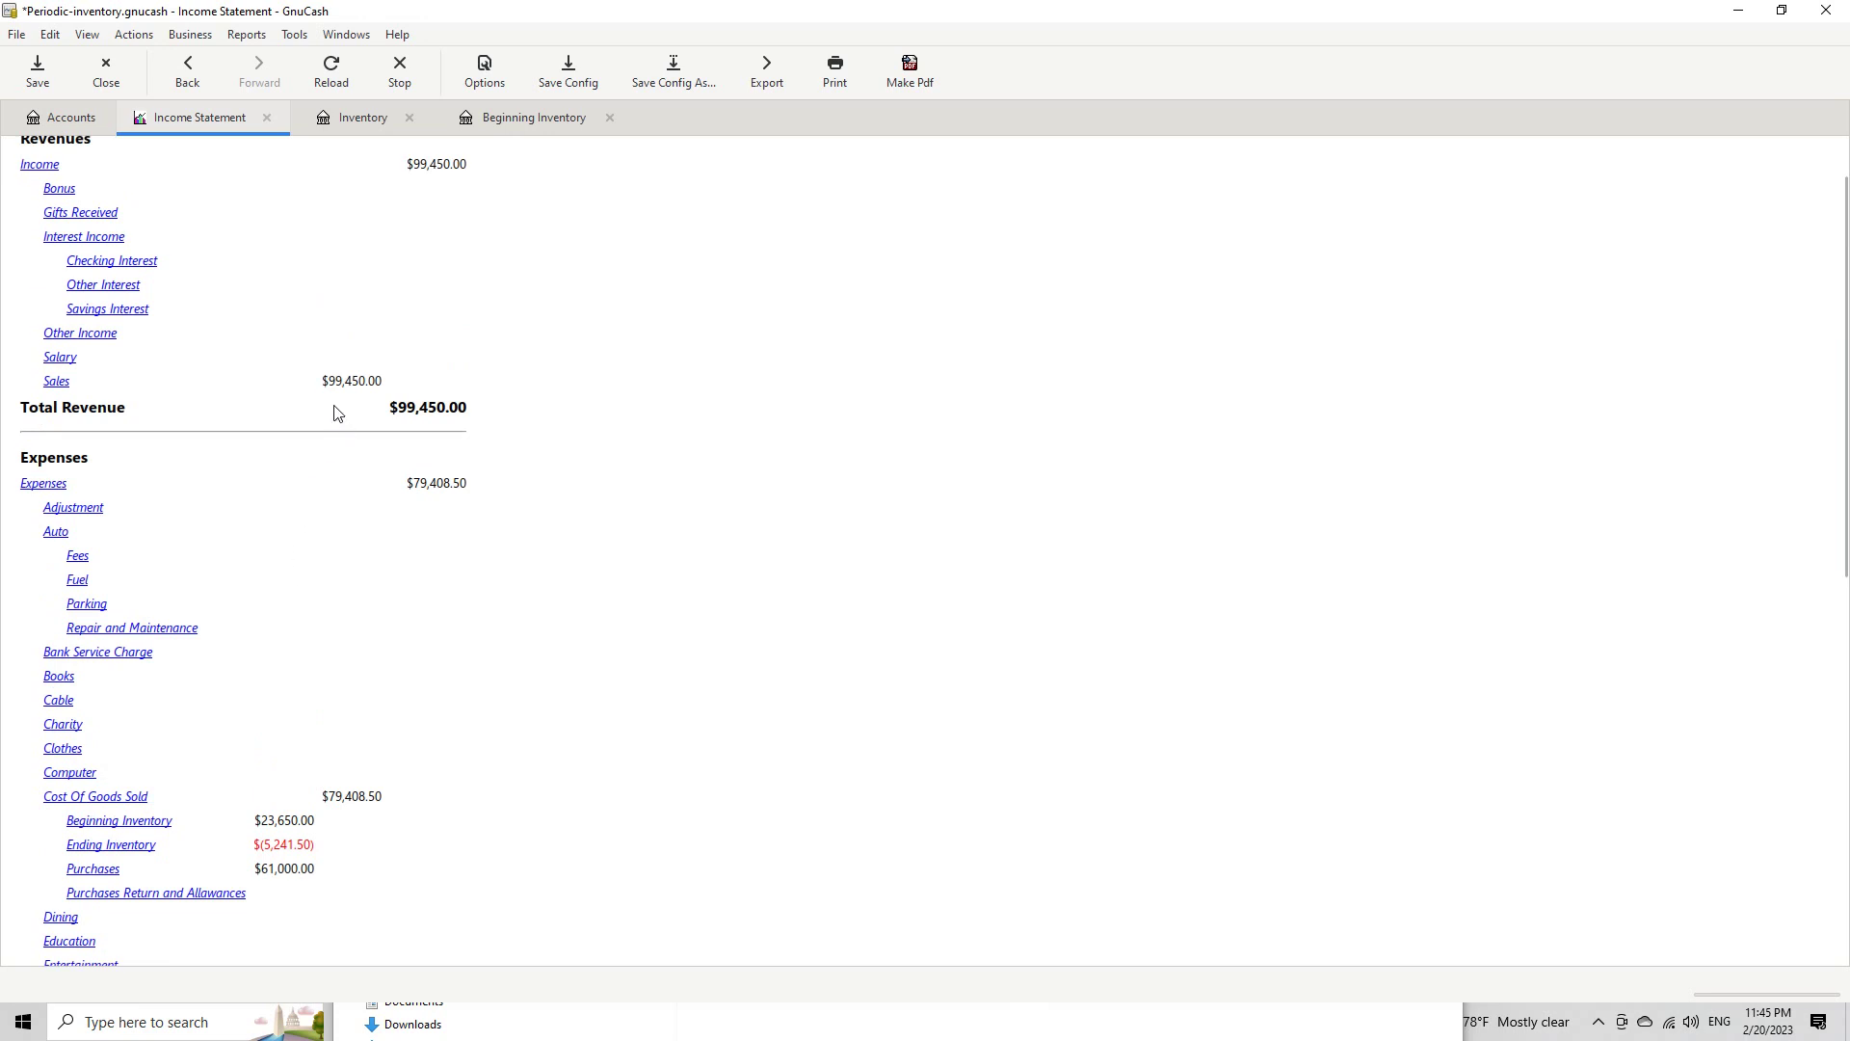
scroll(328, 414, "up", 1)
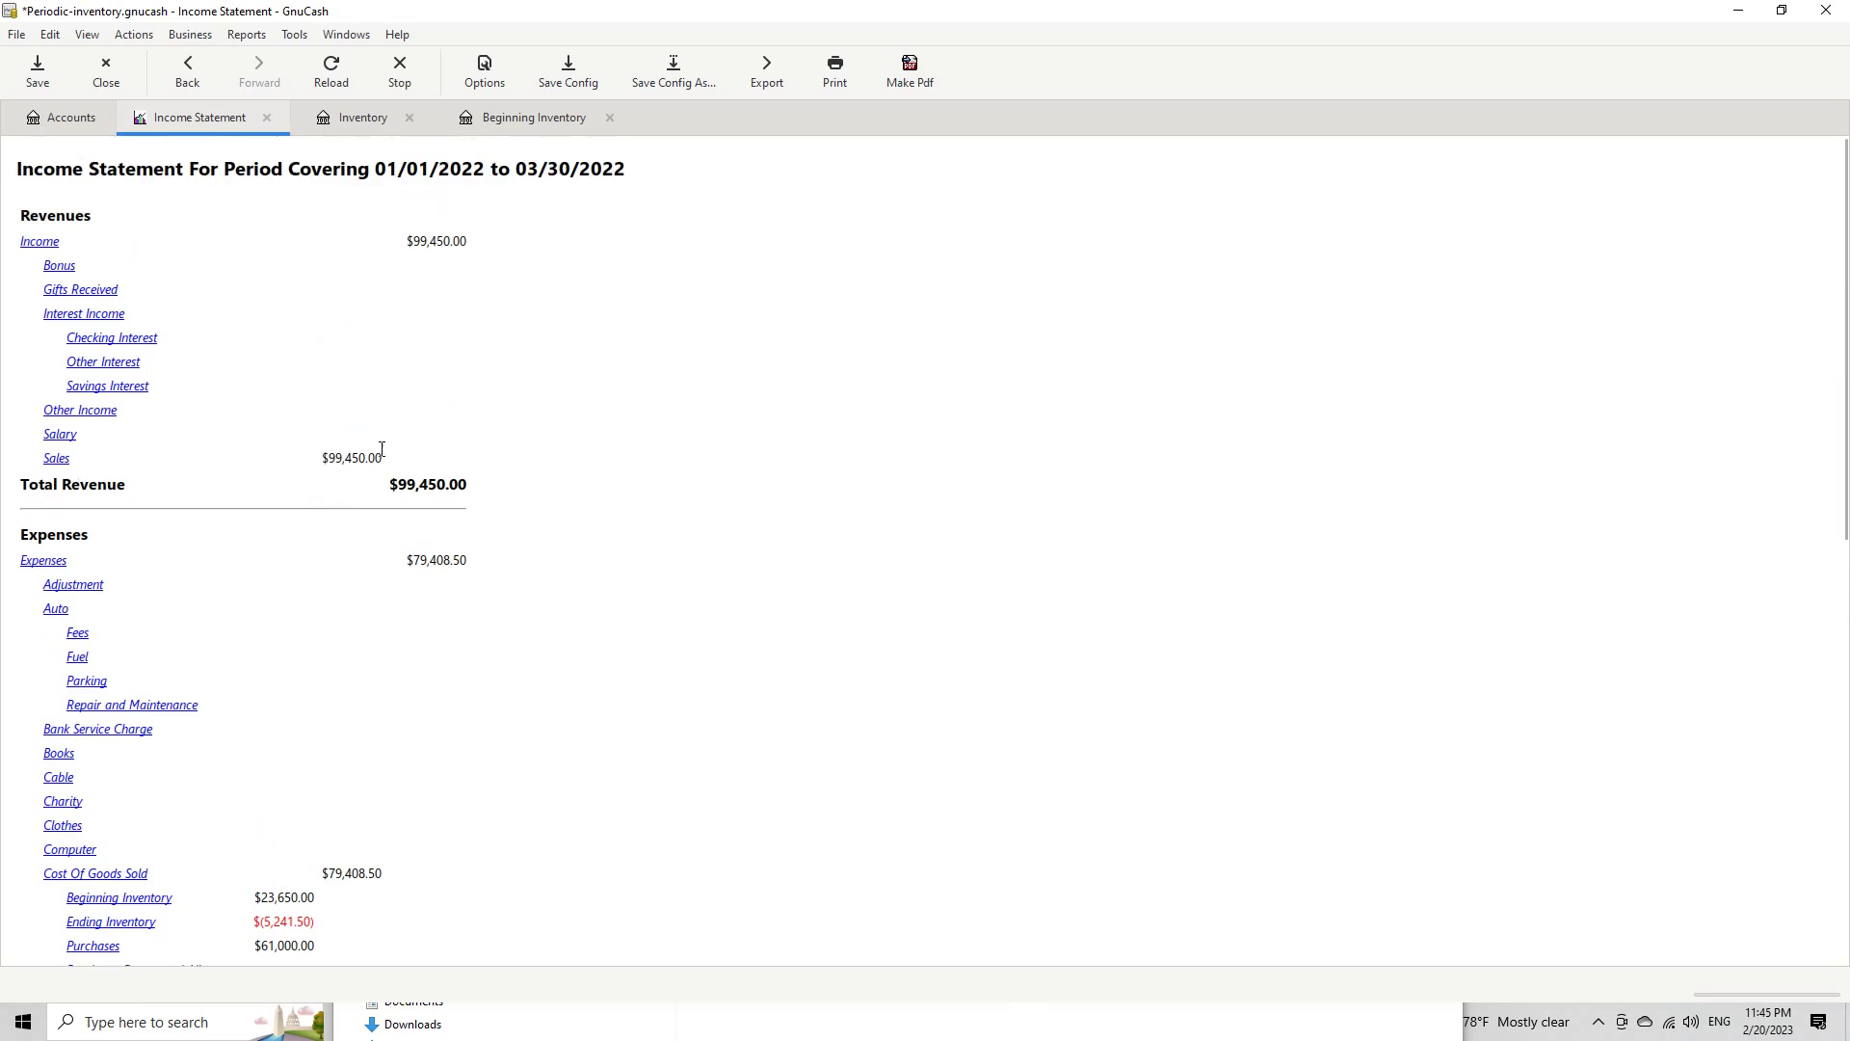
scroll(396, 647, "down", 1)
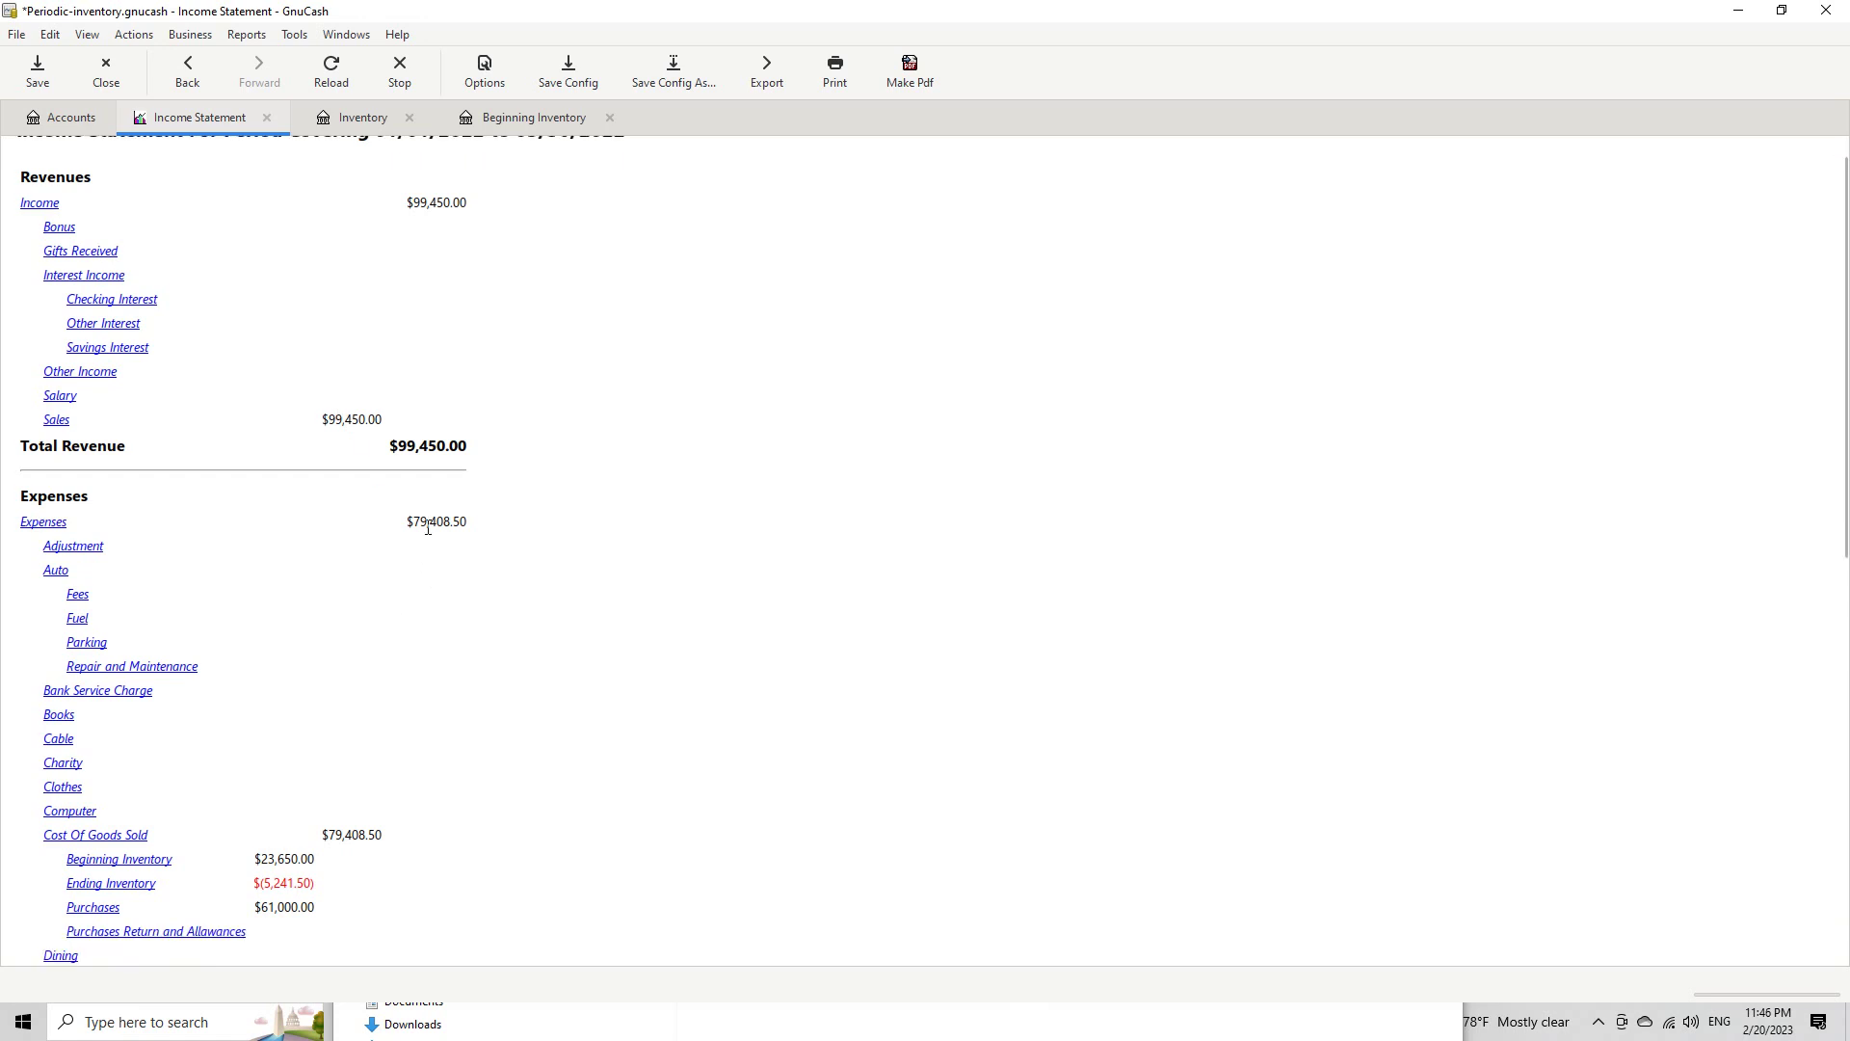
scroll(250, 619, "down", 1)
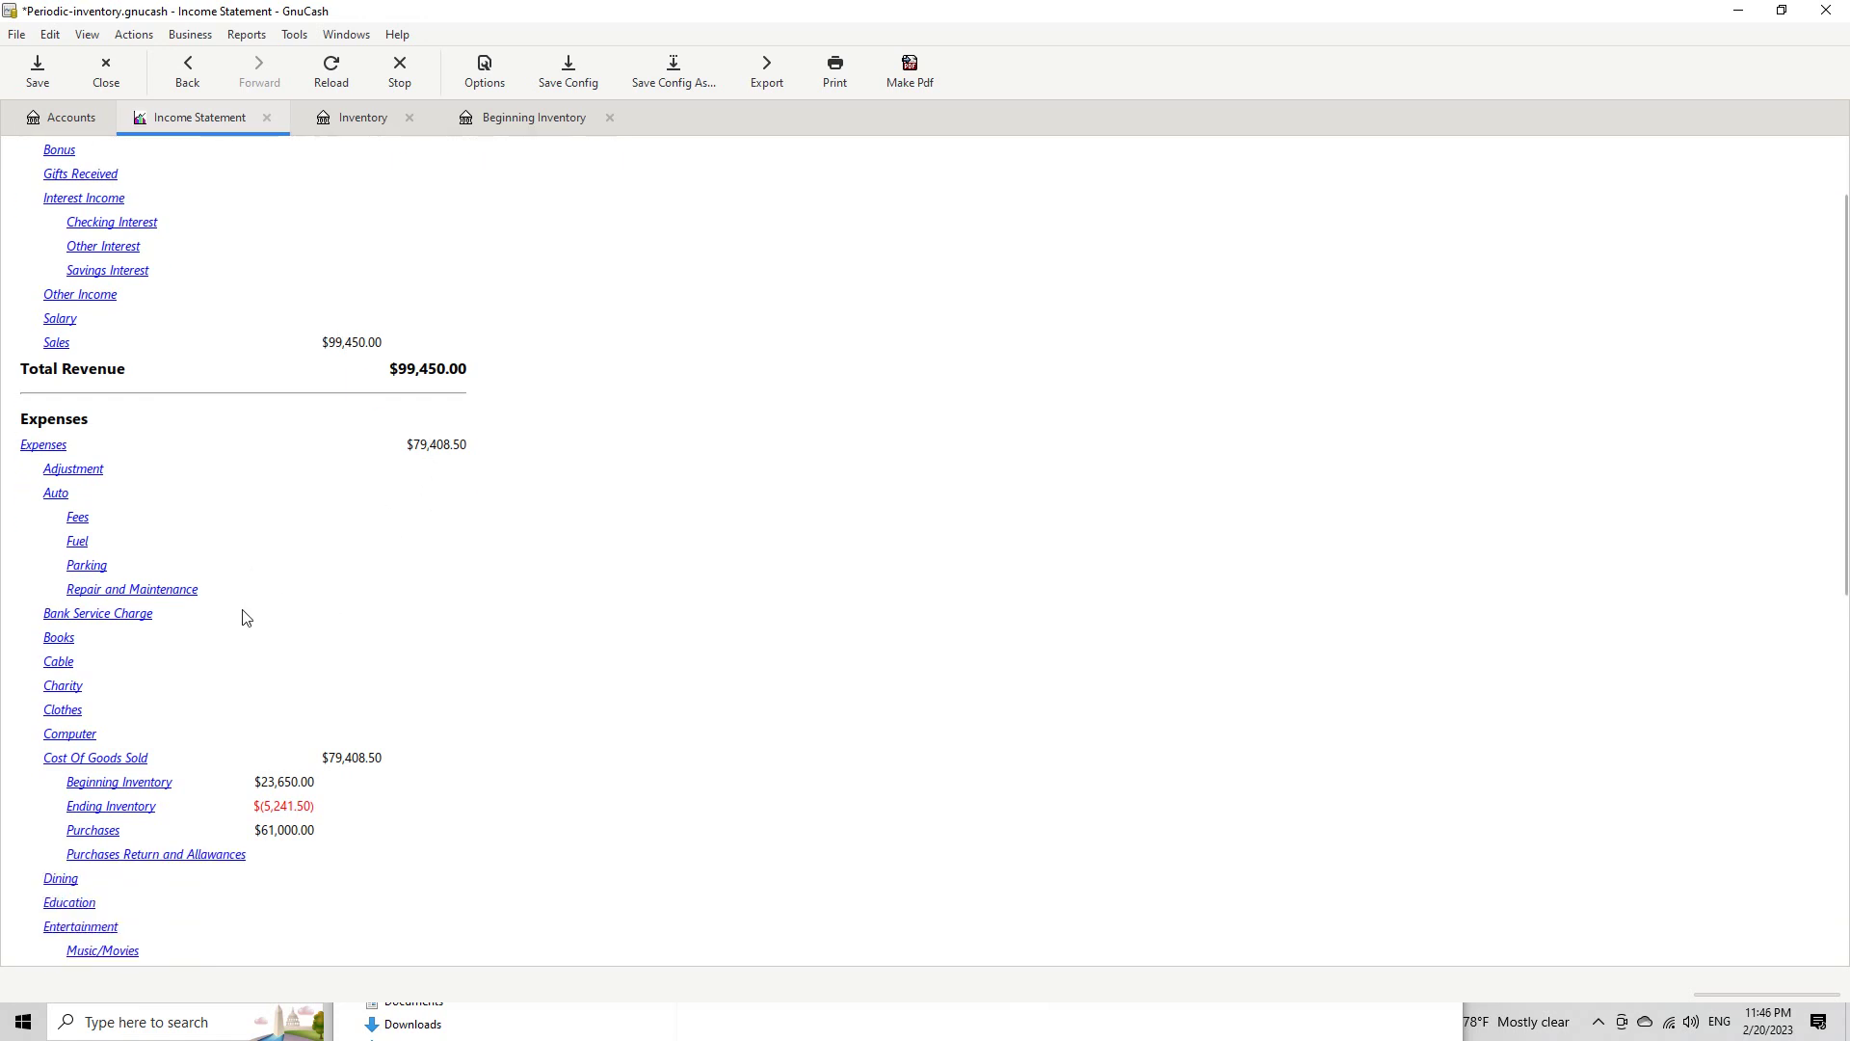
scroll(226, 661, "down", 1)
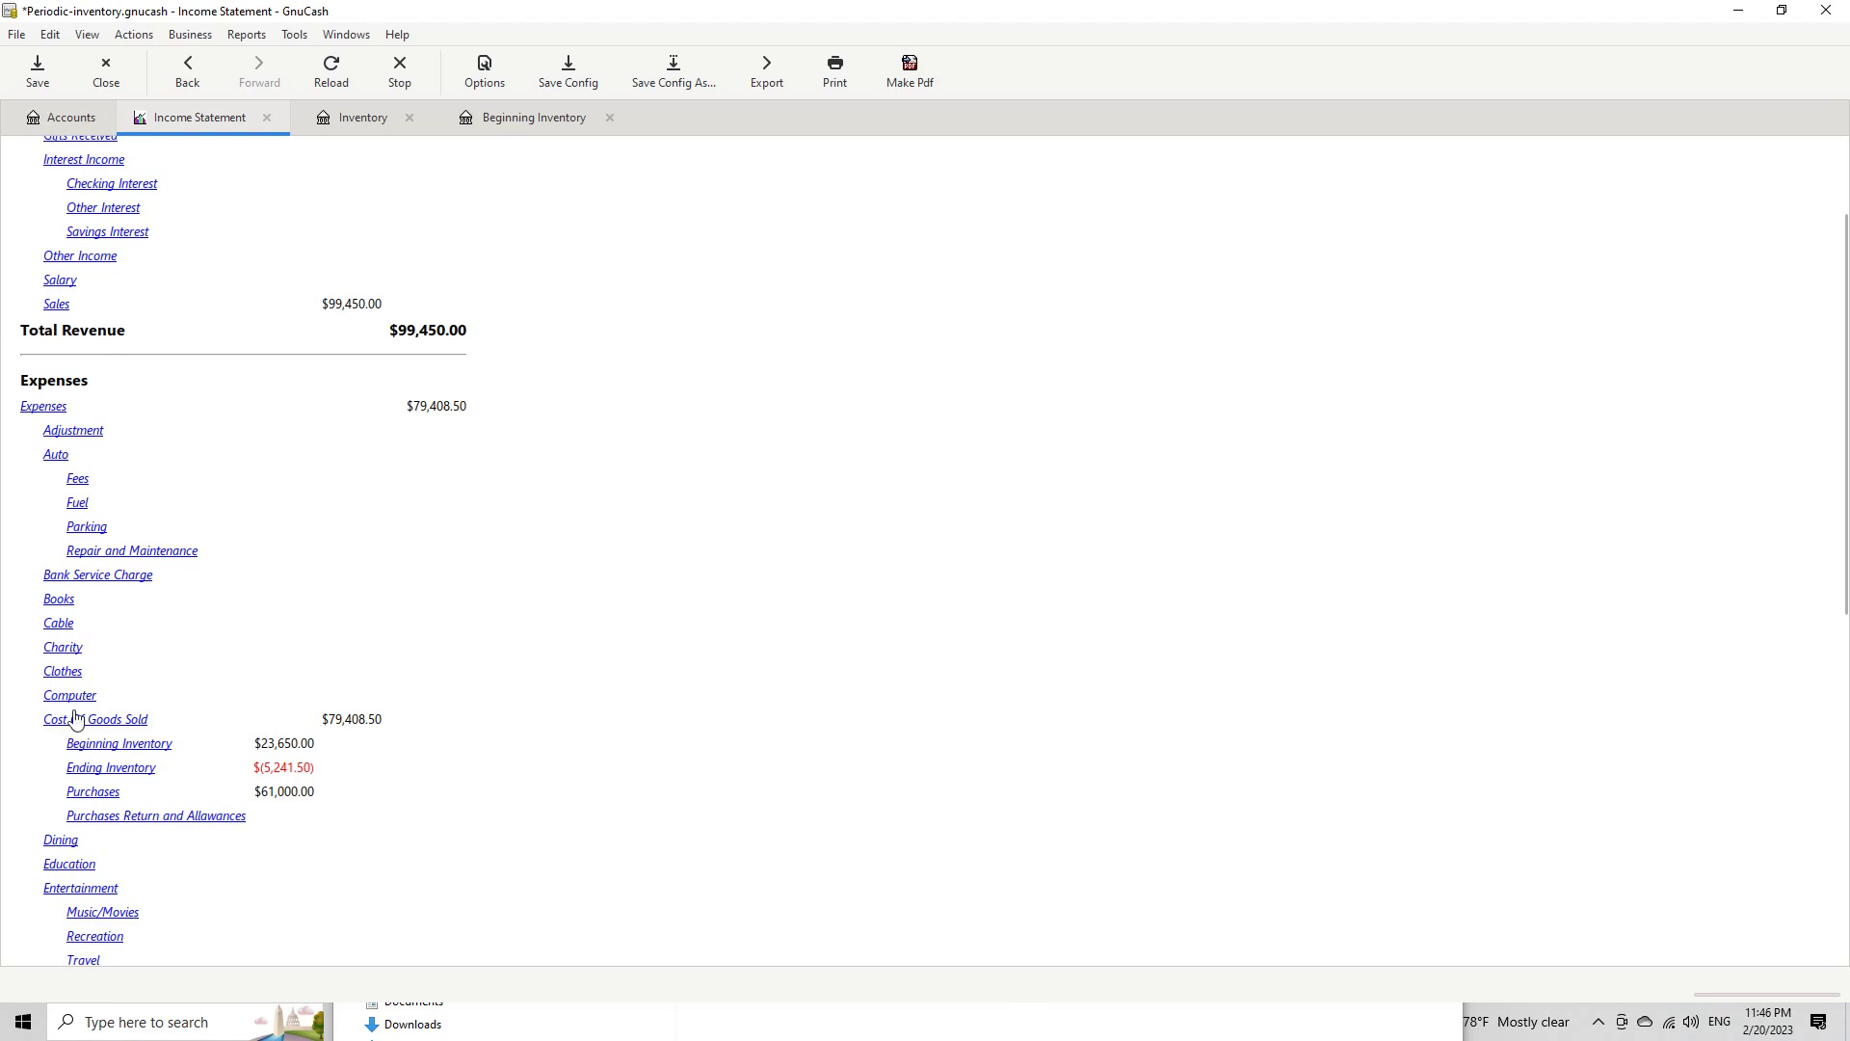
scroll(360, 675, "down", 1)
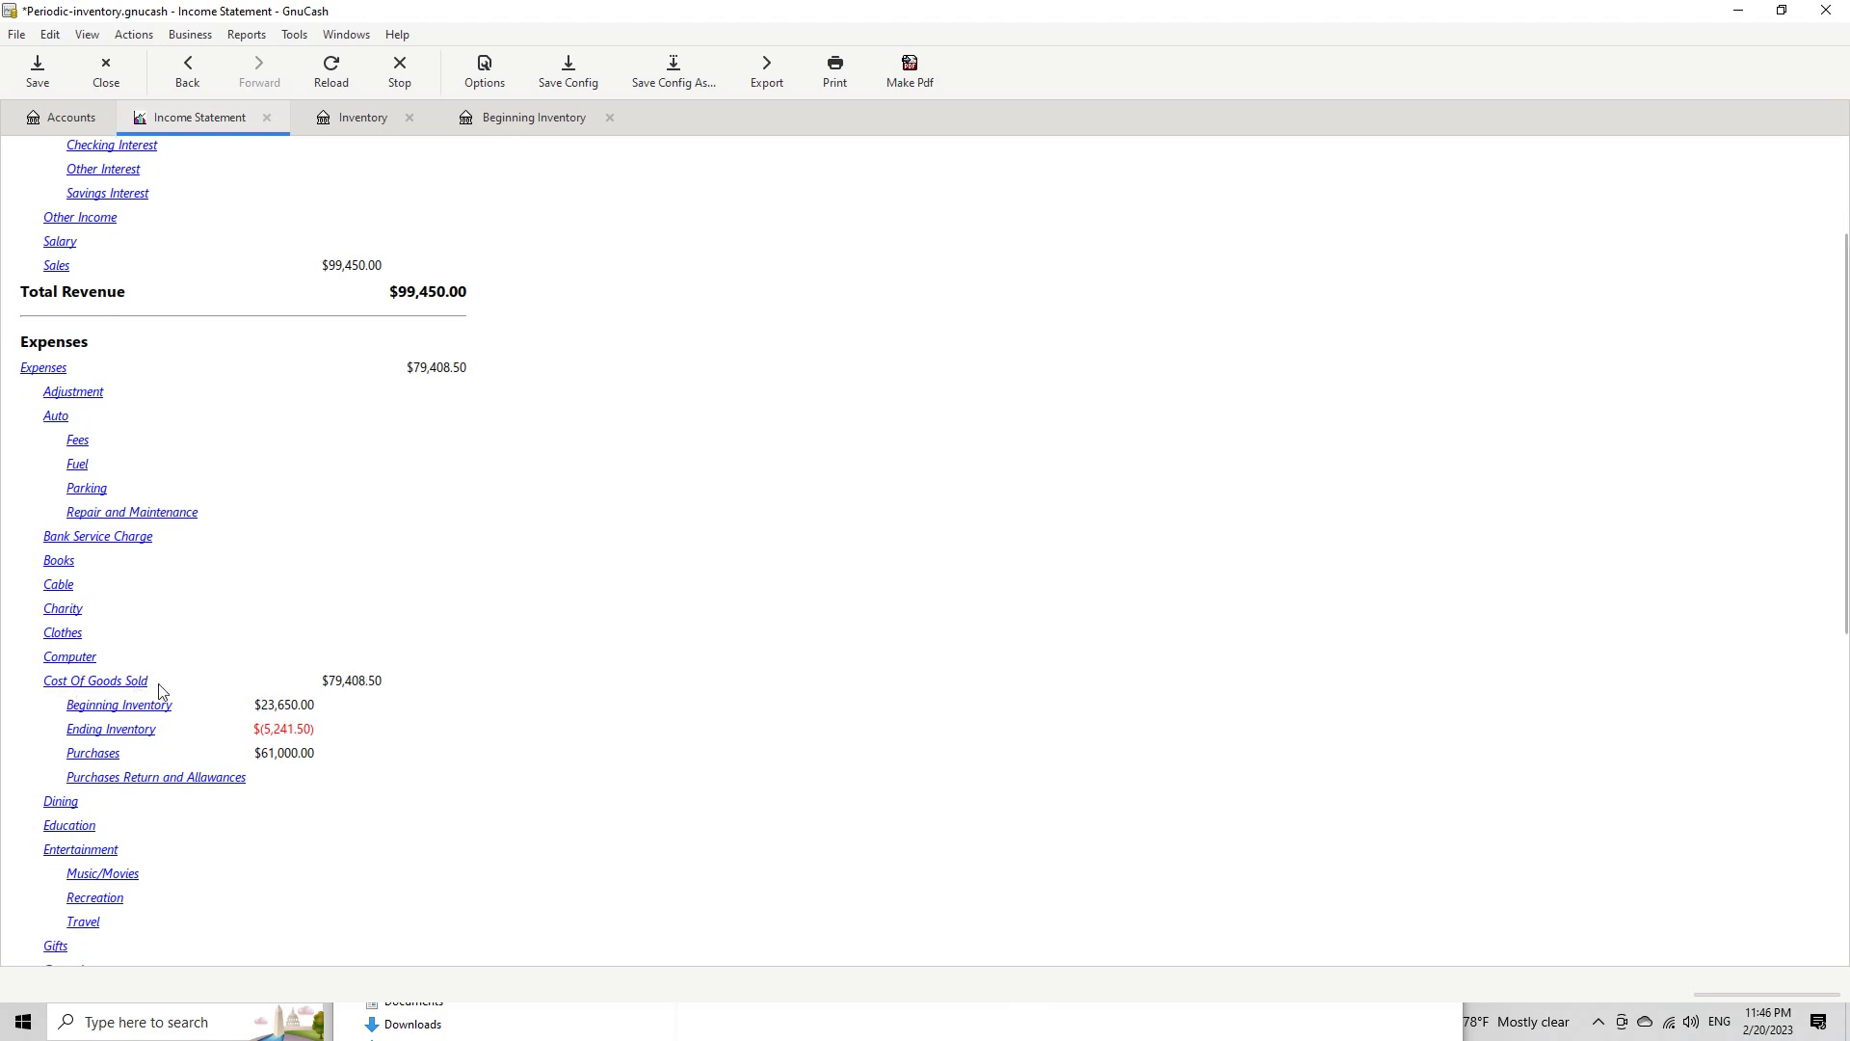
scroll(348, 628, "down", 1)
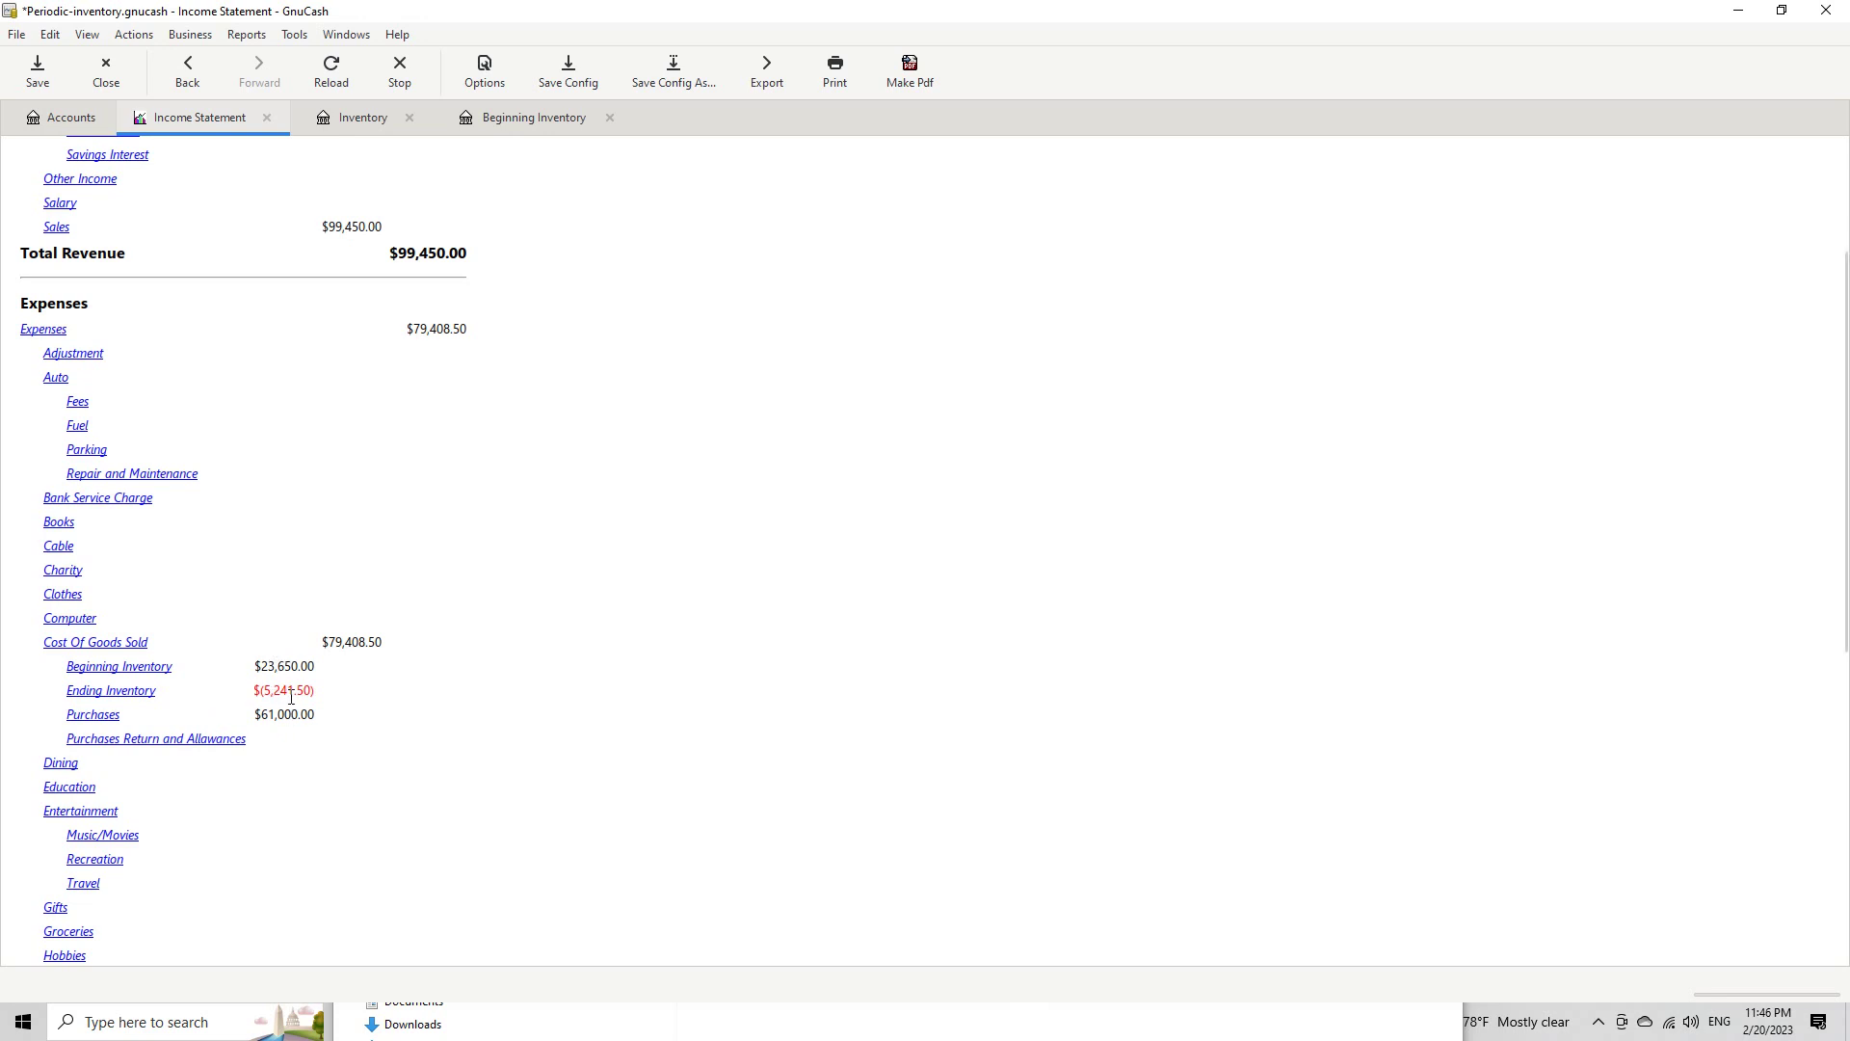
scroll(328, 632, "down", 1)
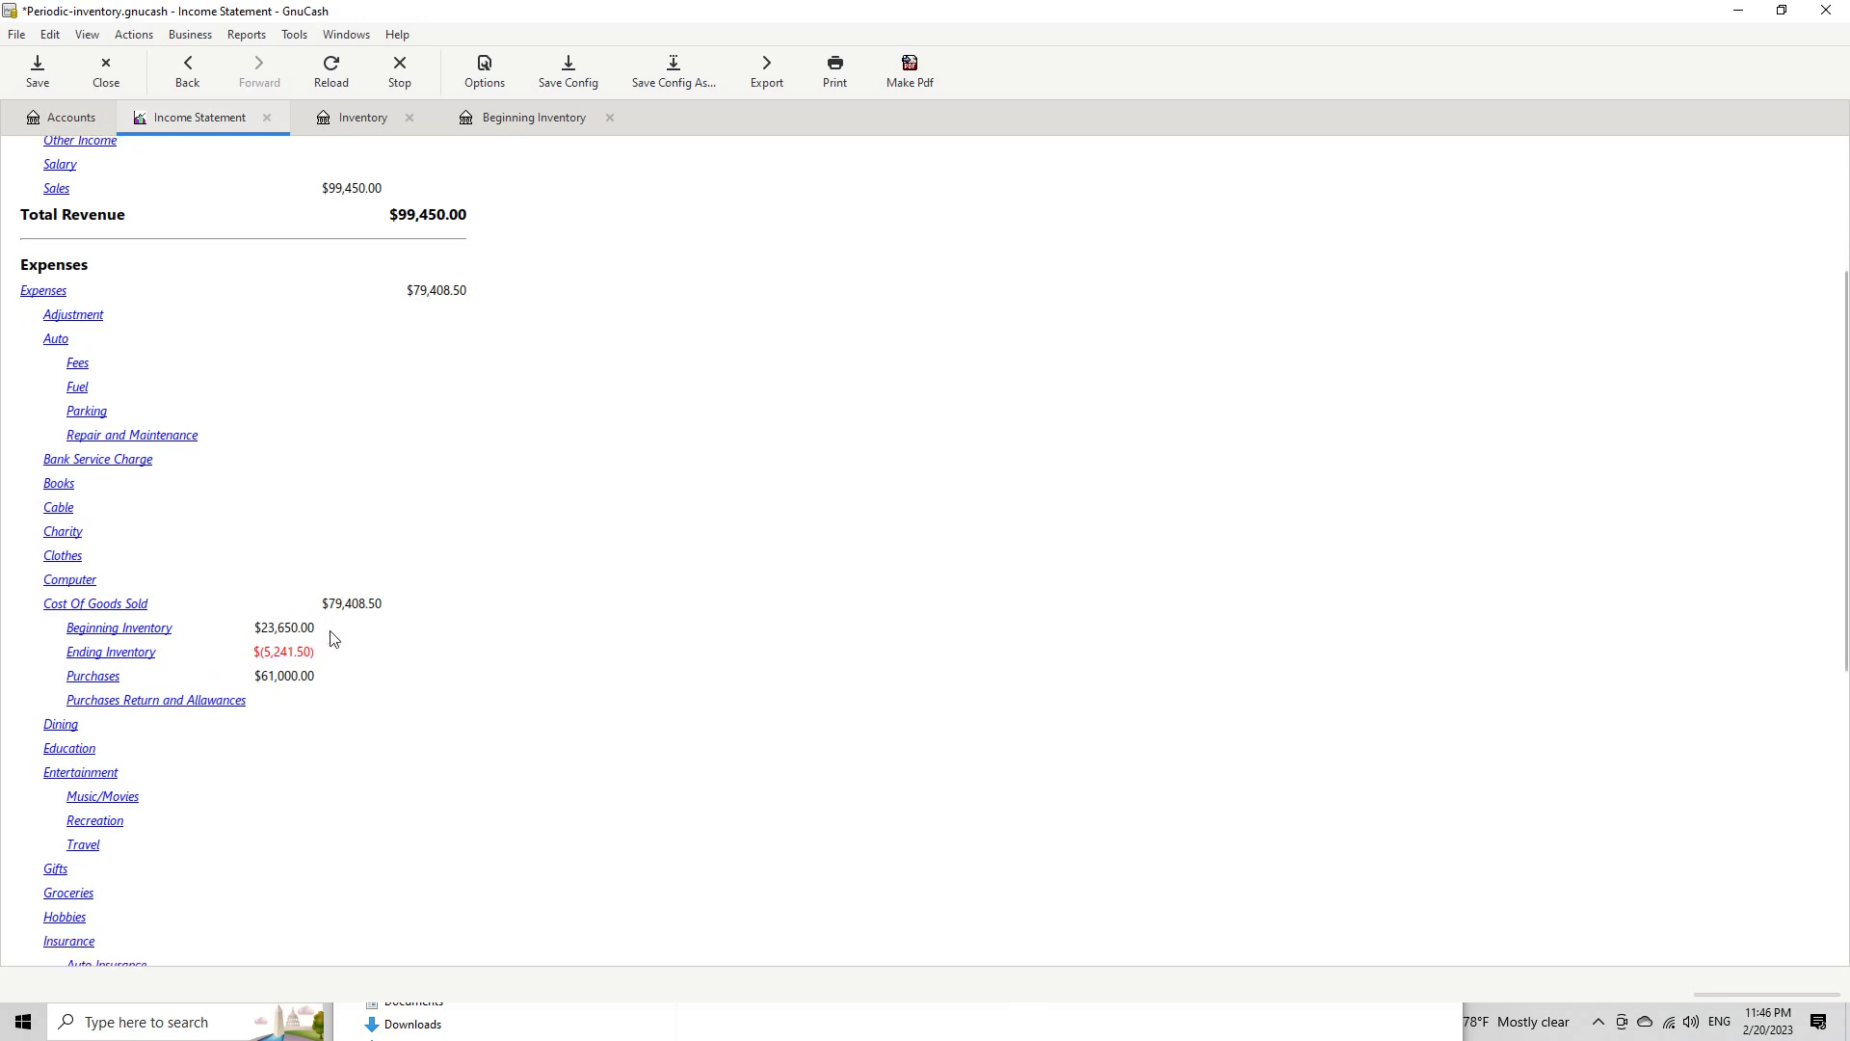
left_click_drag(320, 604, 395, 607)
scroll(404, 629, "down", 1)
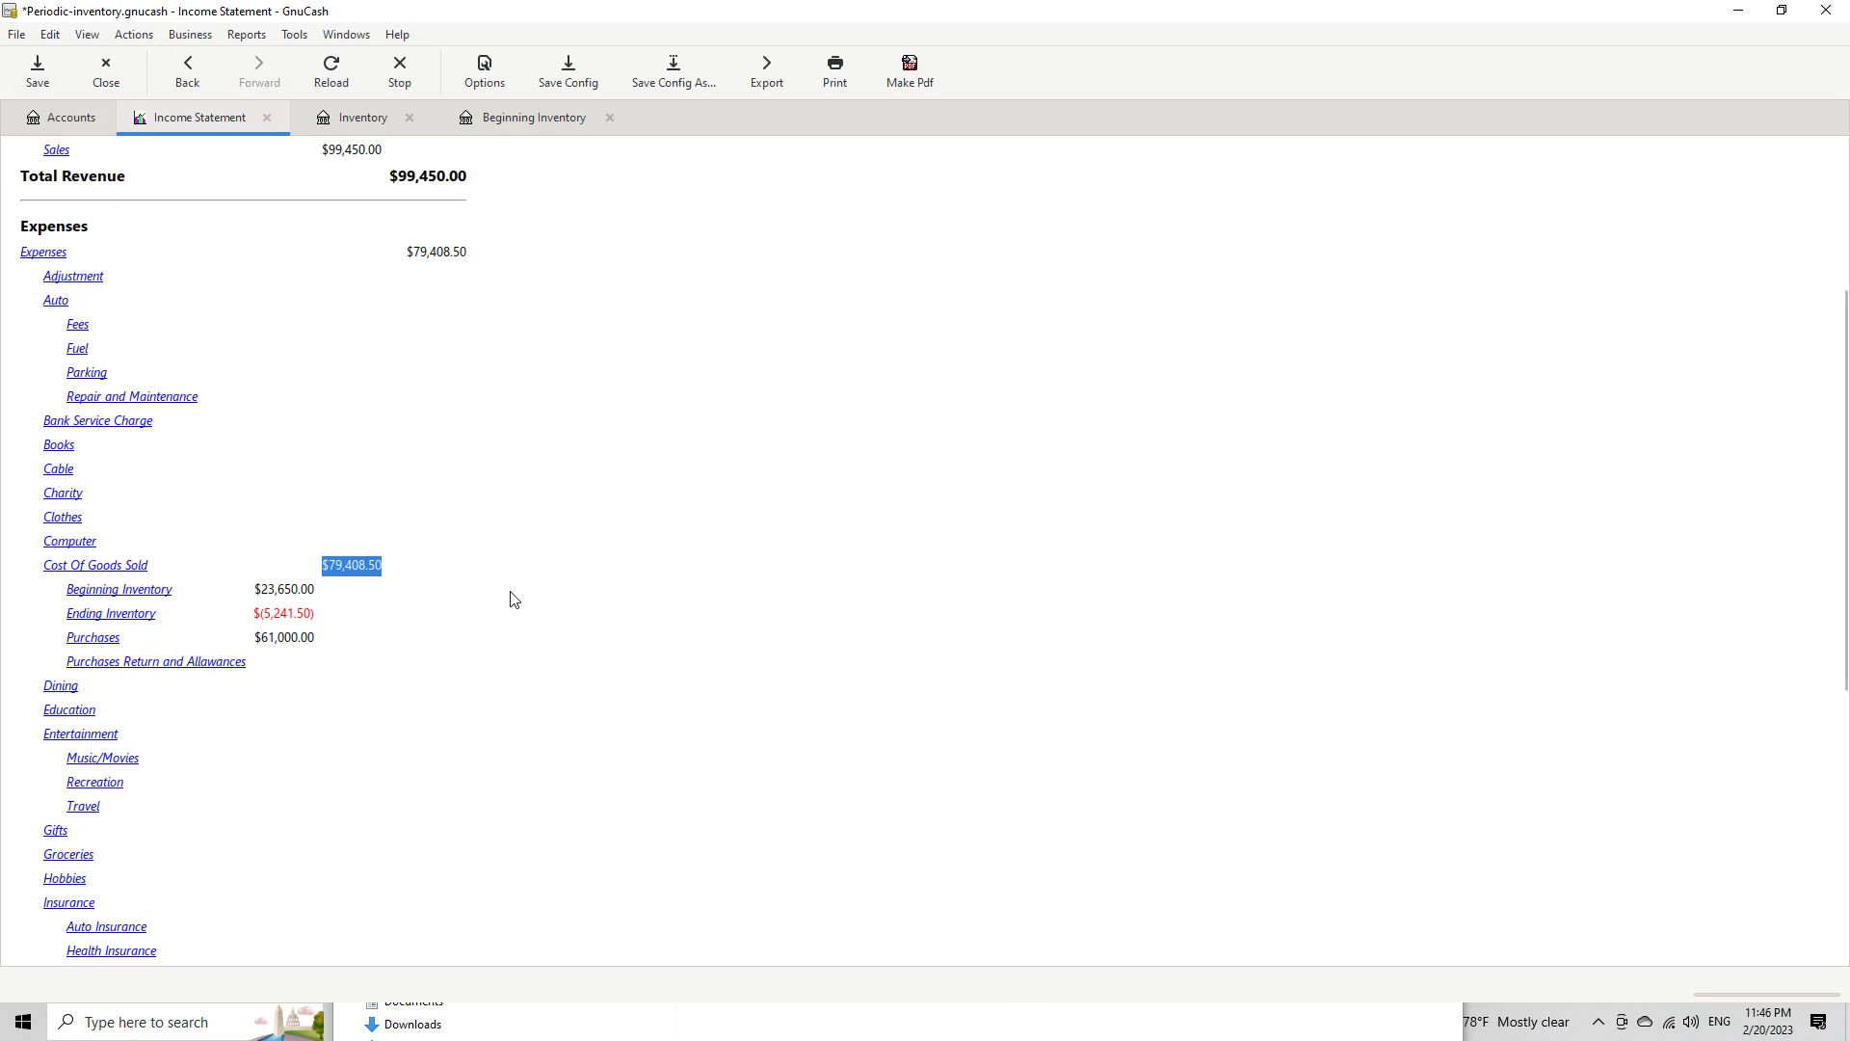
scroll(513, 599, "up", 1)
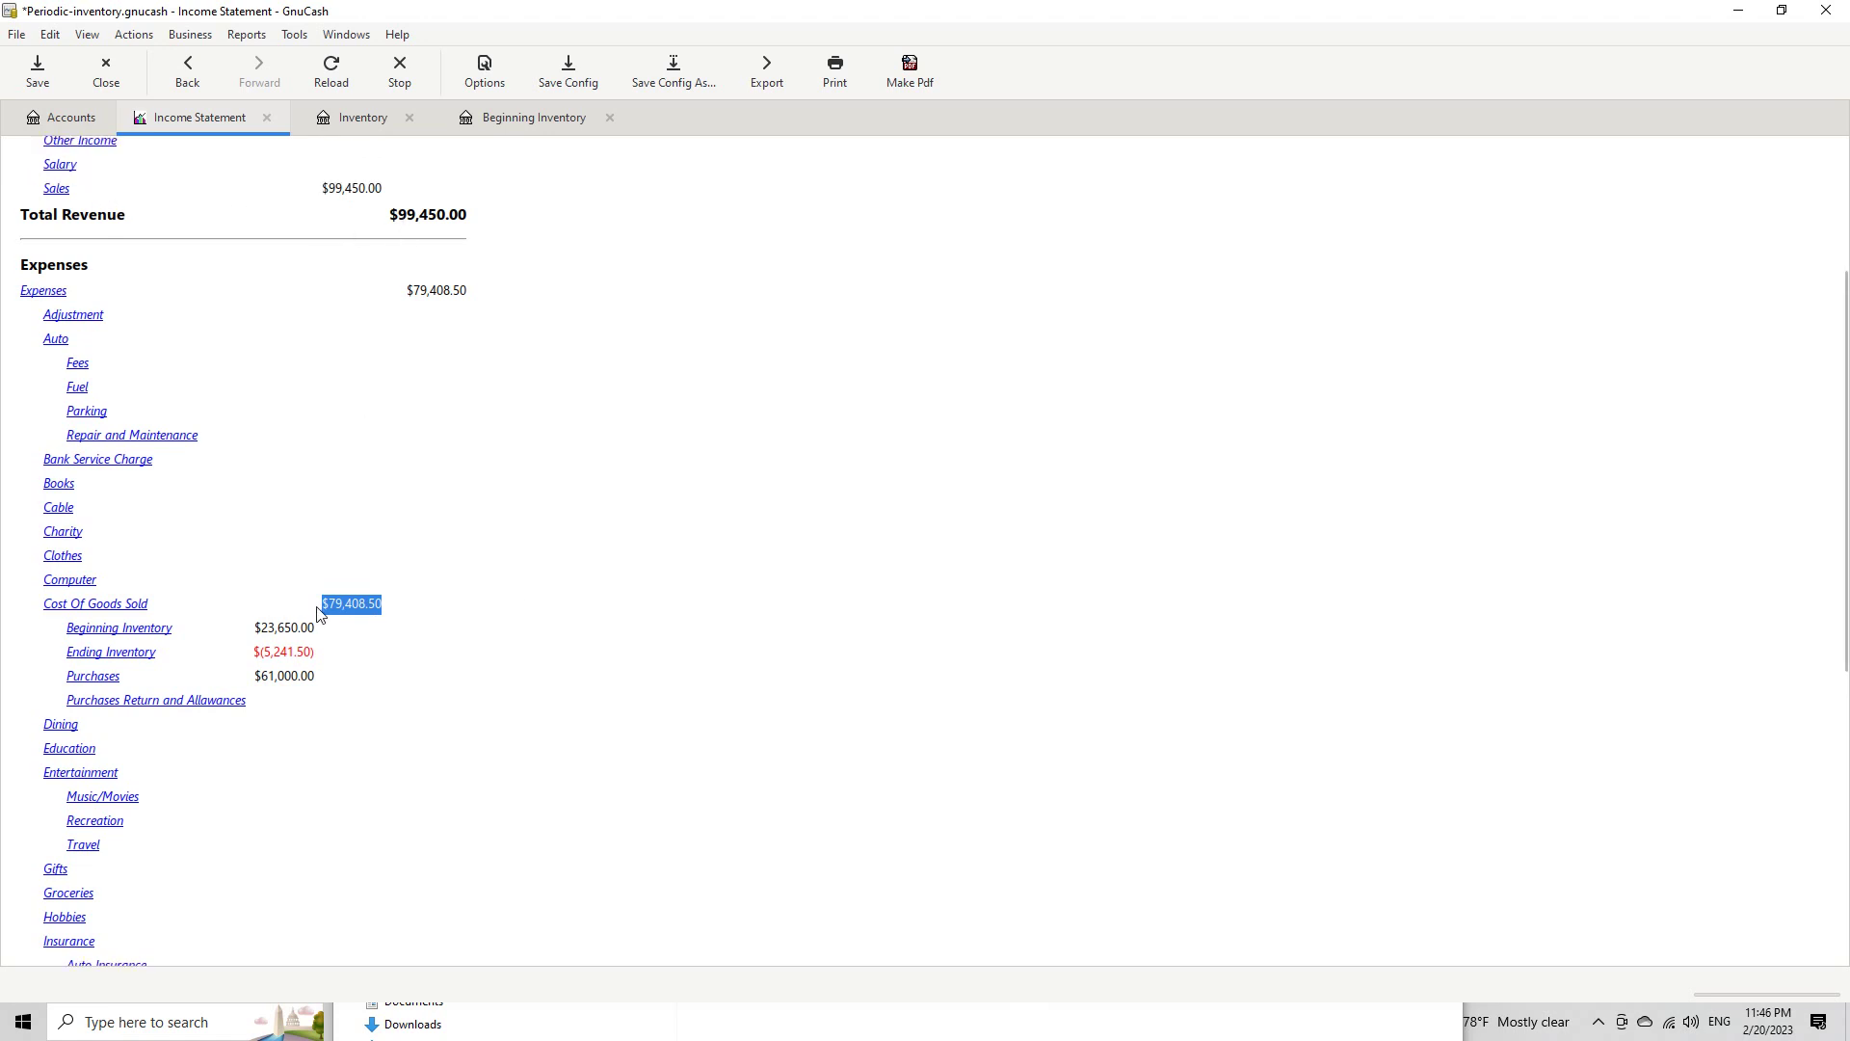
Compare Total Expenses with the Cost Of Goods Sold amount and check the net income for the period
scroll(418, 694, "down", 10)
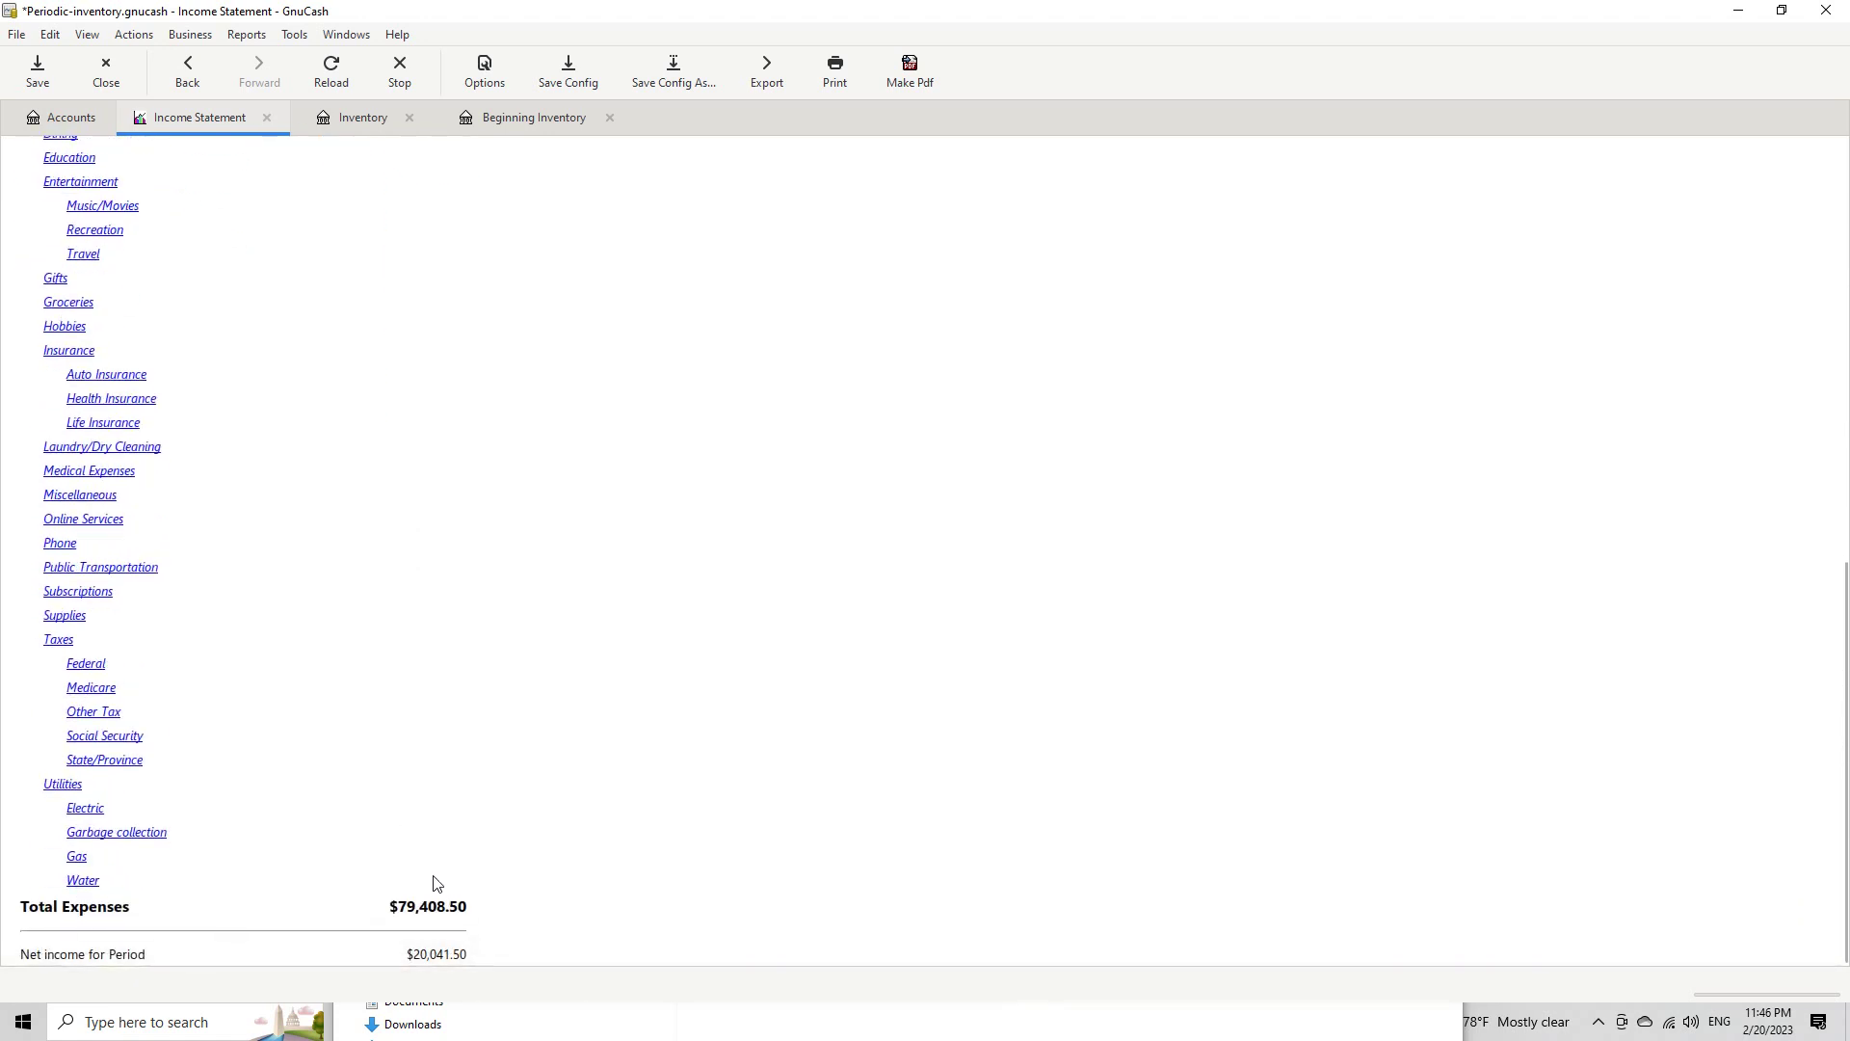
left_click_drag(374, 913, 495, 906)
scroll(524, 747, "up", 5)
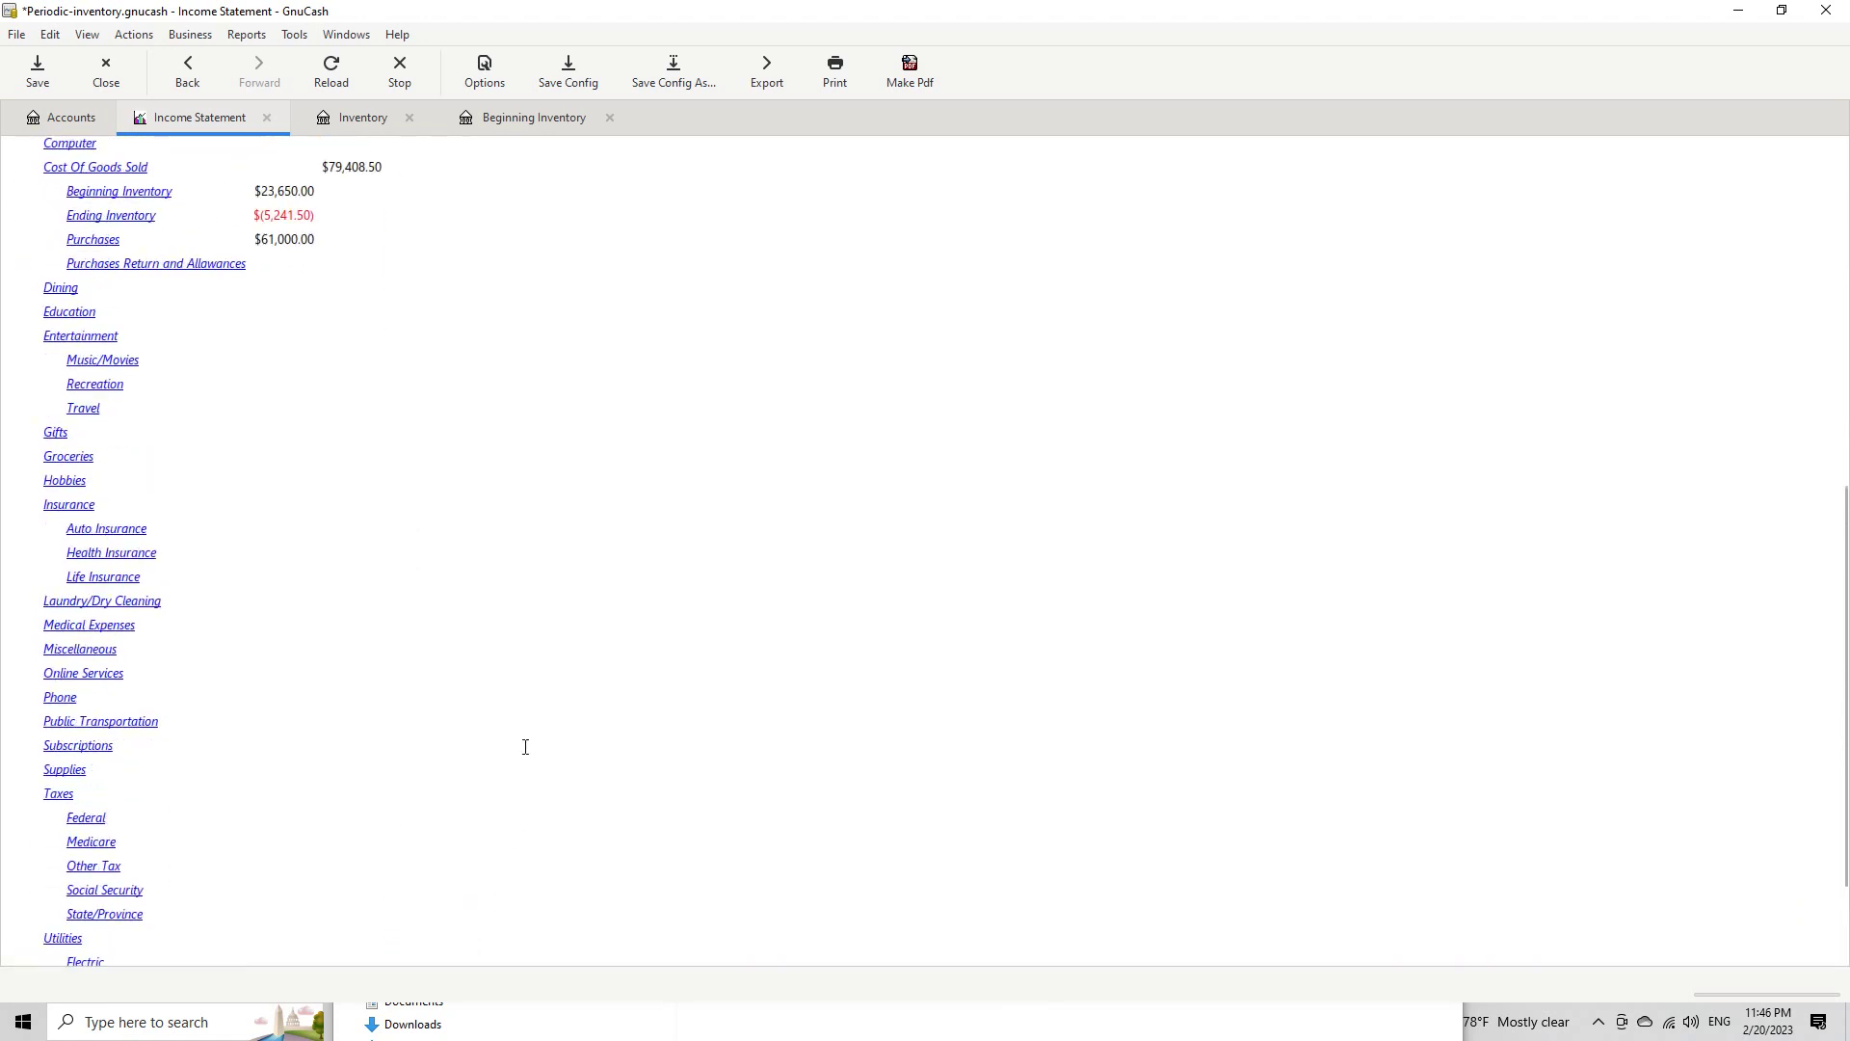
triple_click(326, 314)
scroll(508, 764, "down", 5)
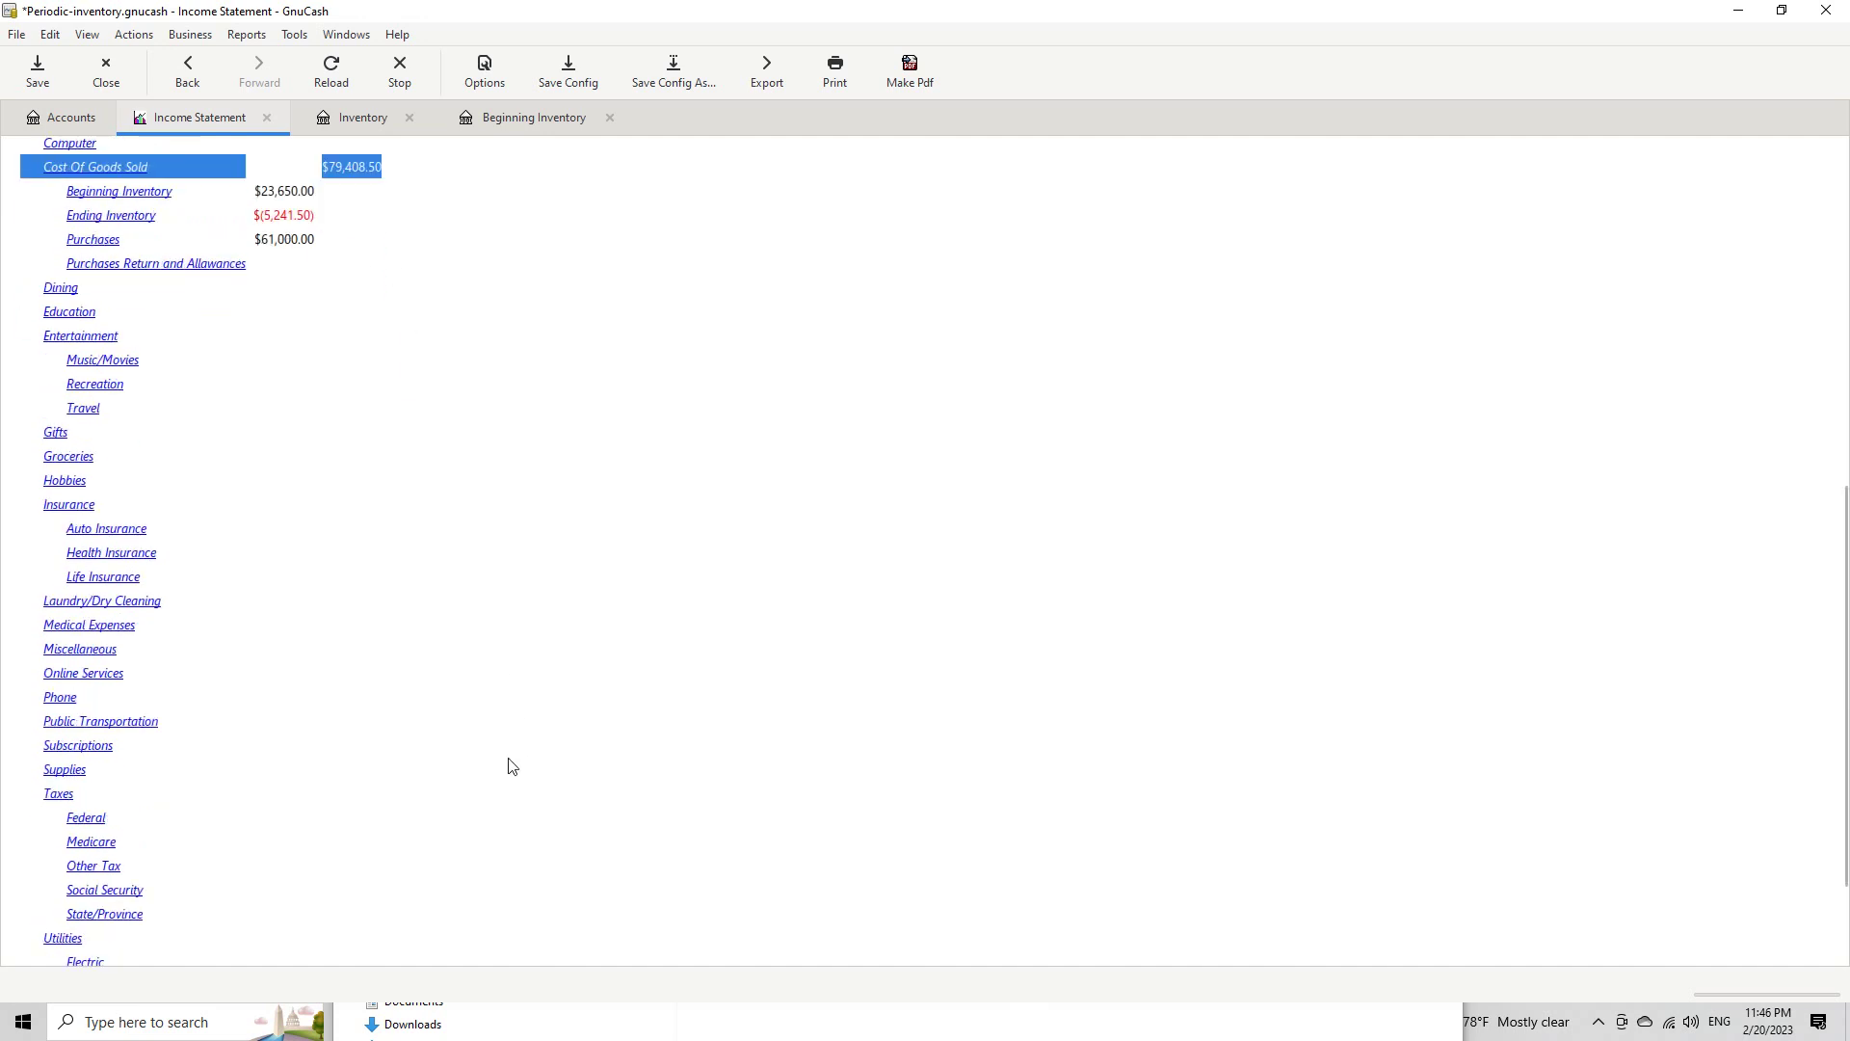
left_click_drag(392, 906, 474, 912)
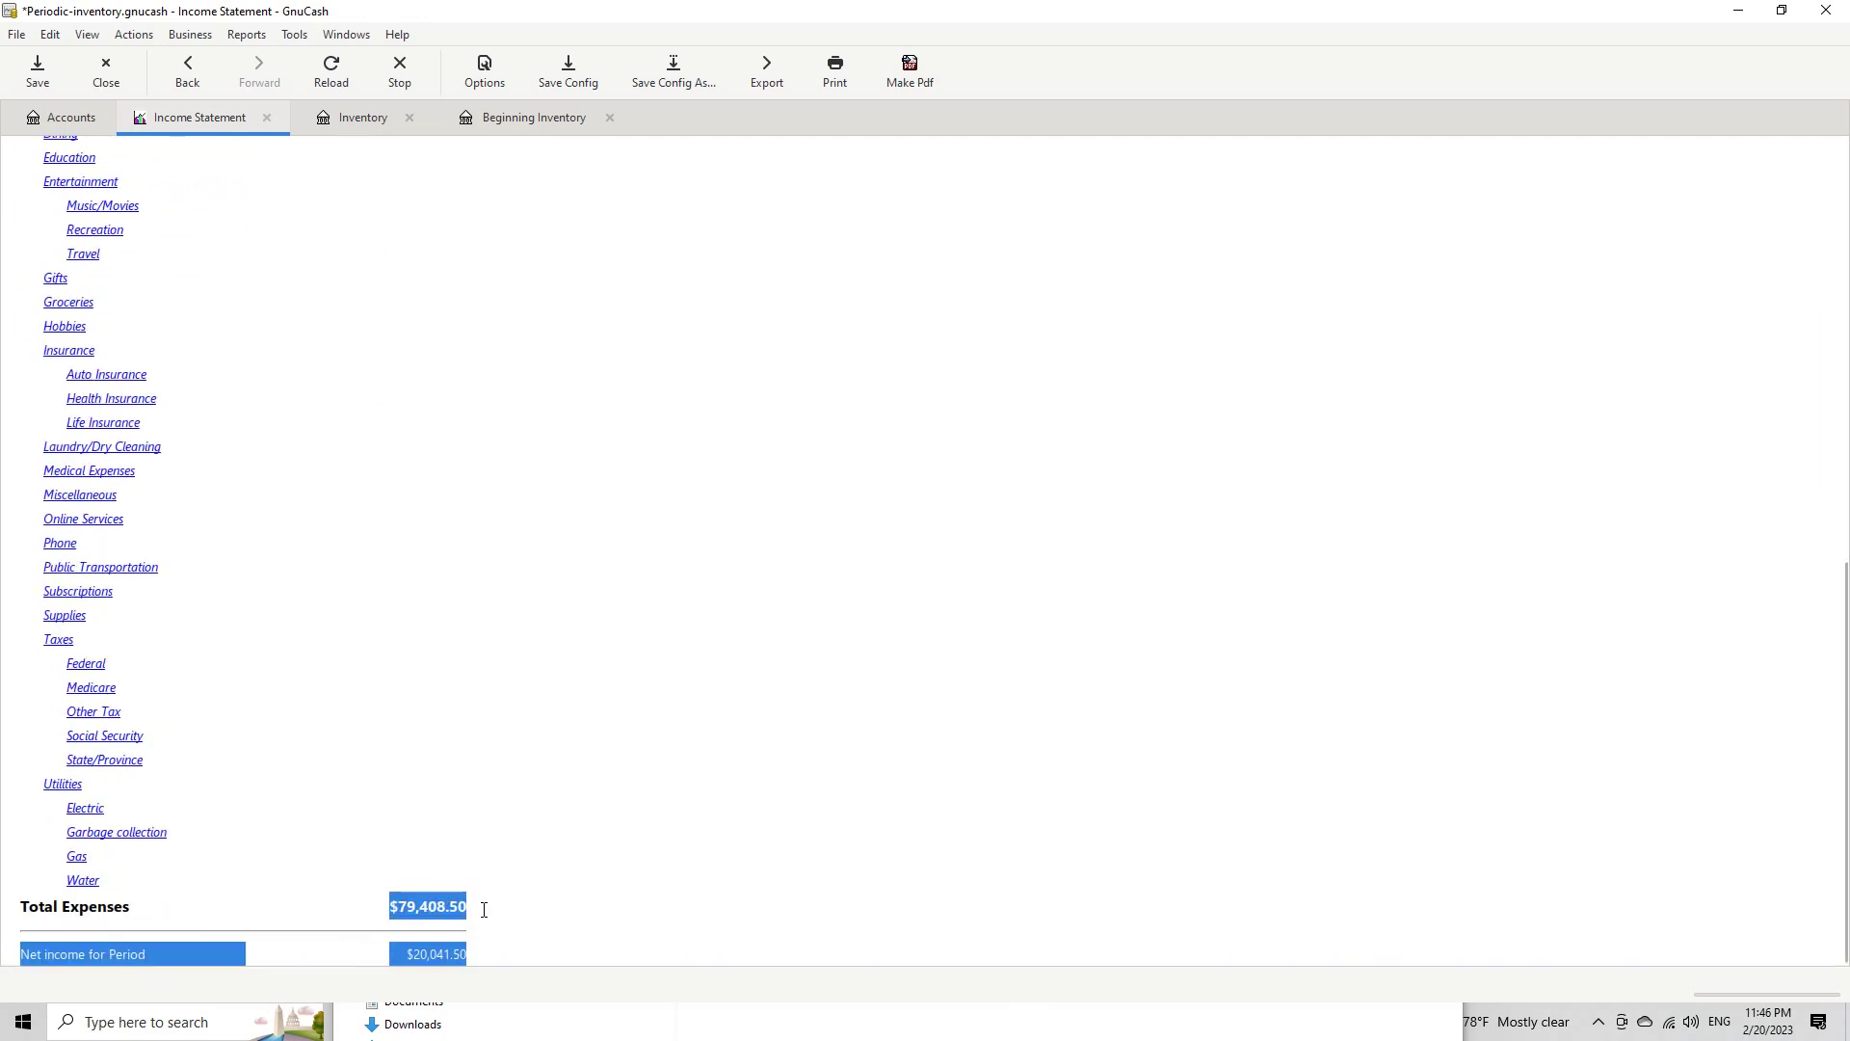
left_click(490, 849)
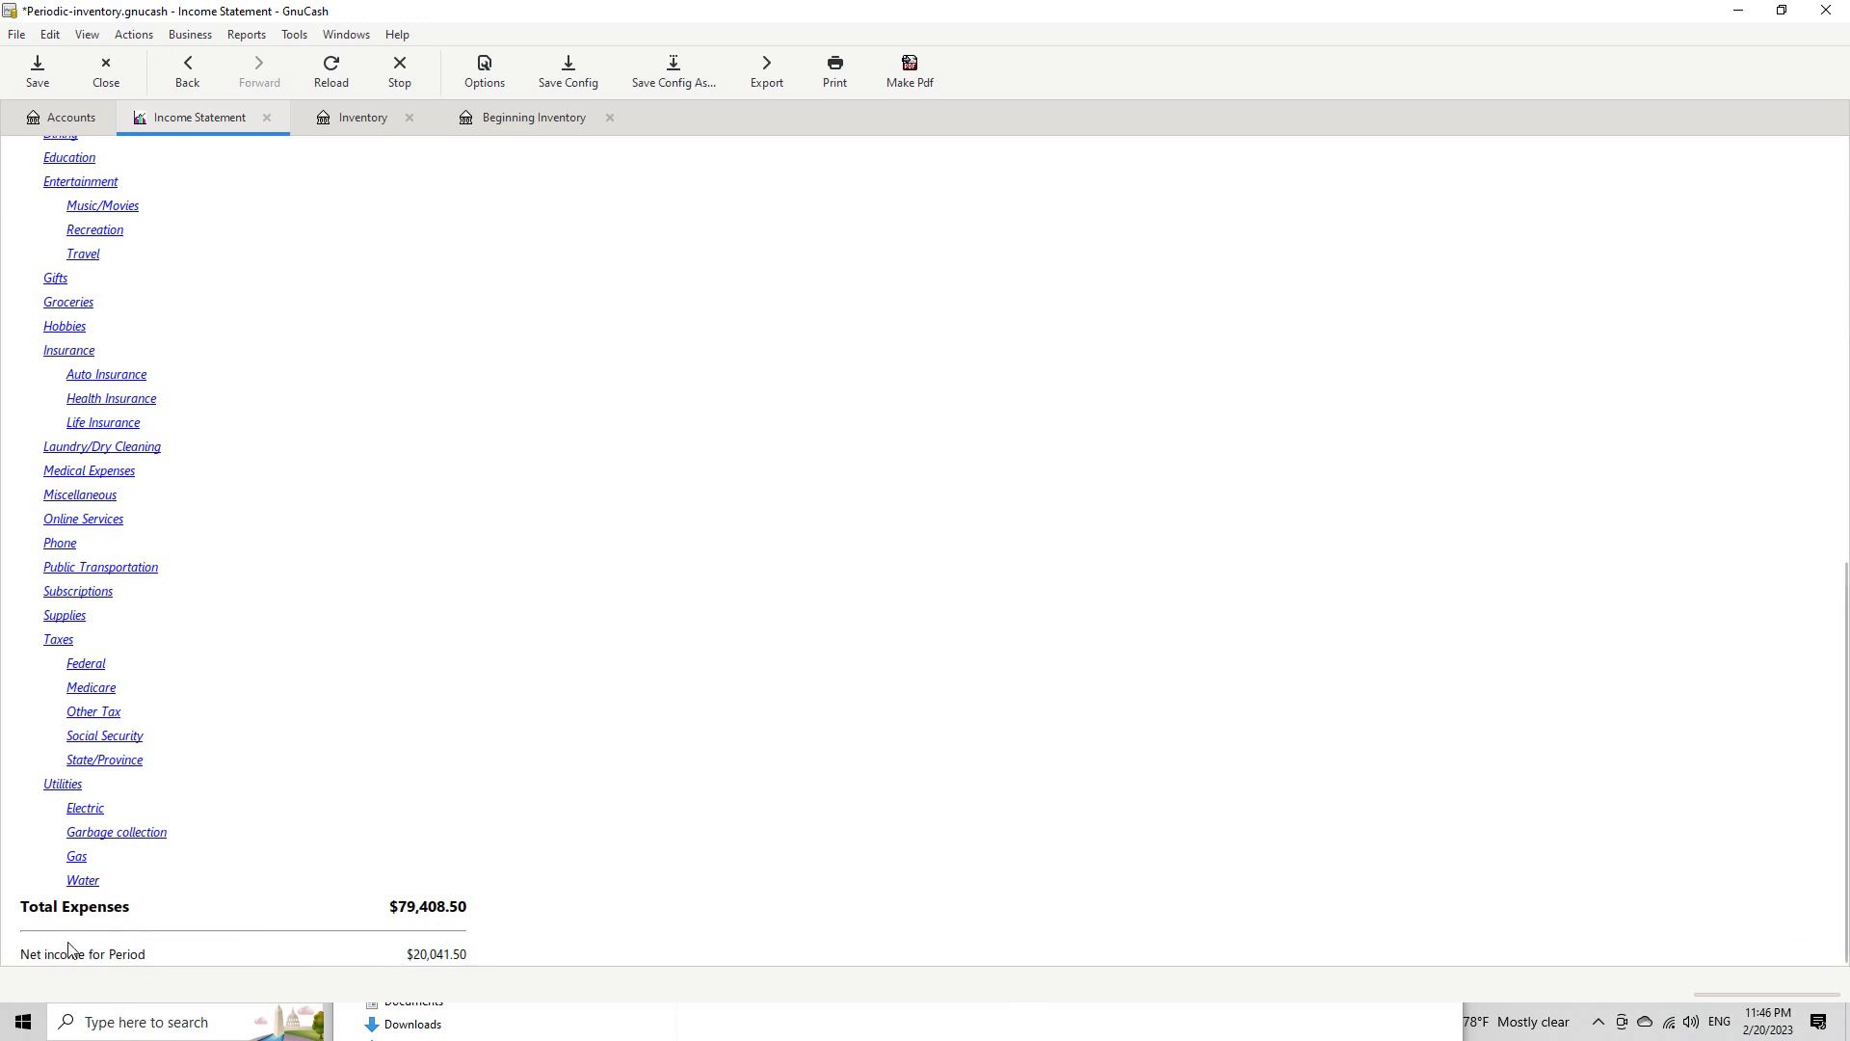
left_click_drag(409, 955, 496, 957)
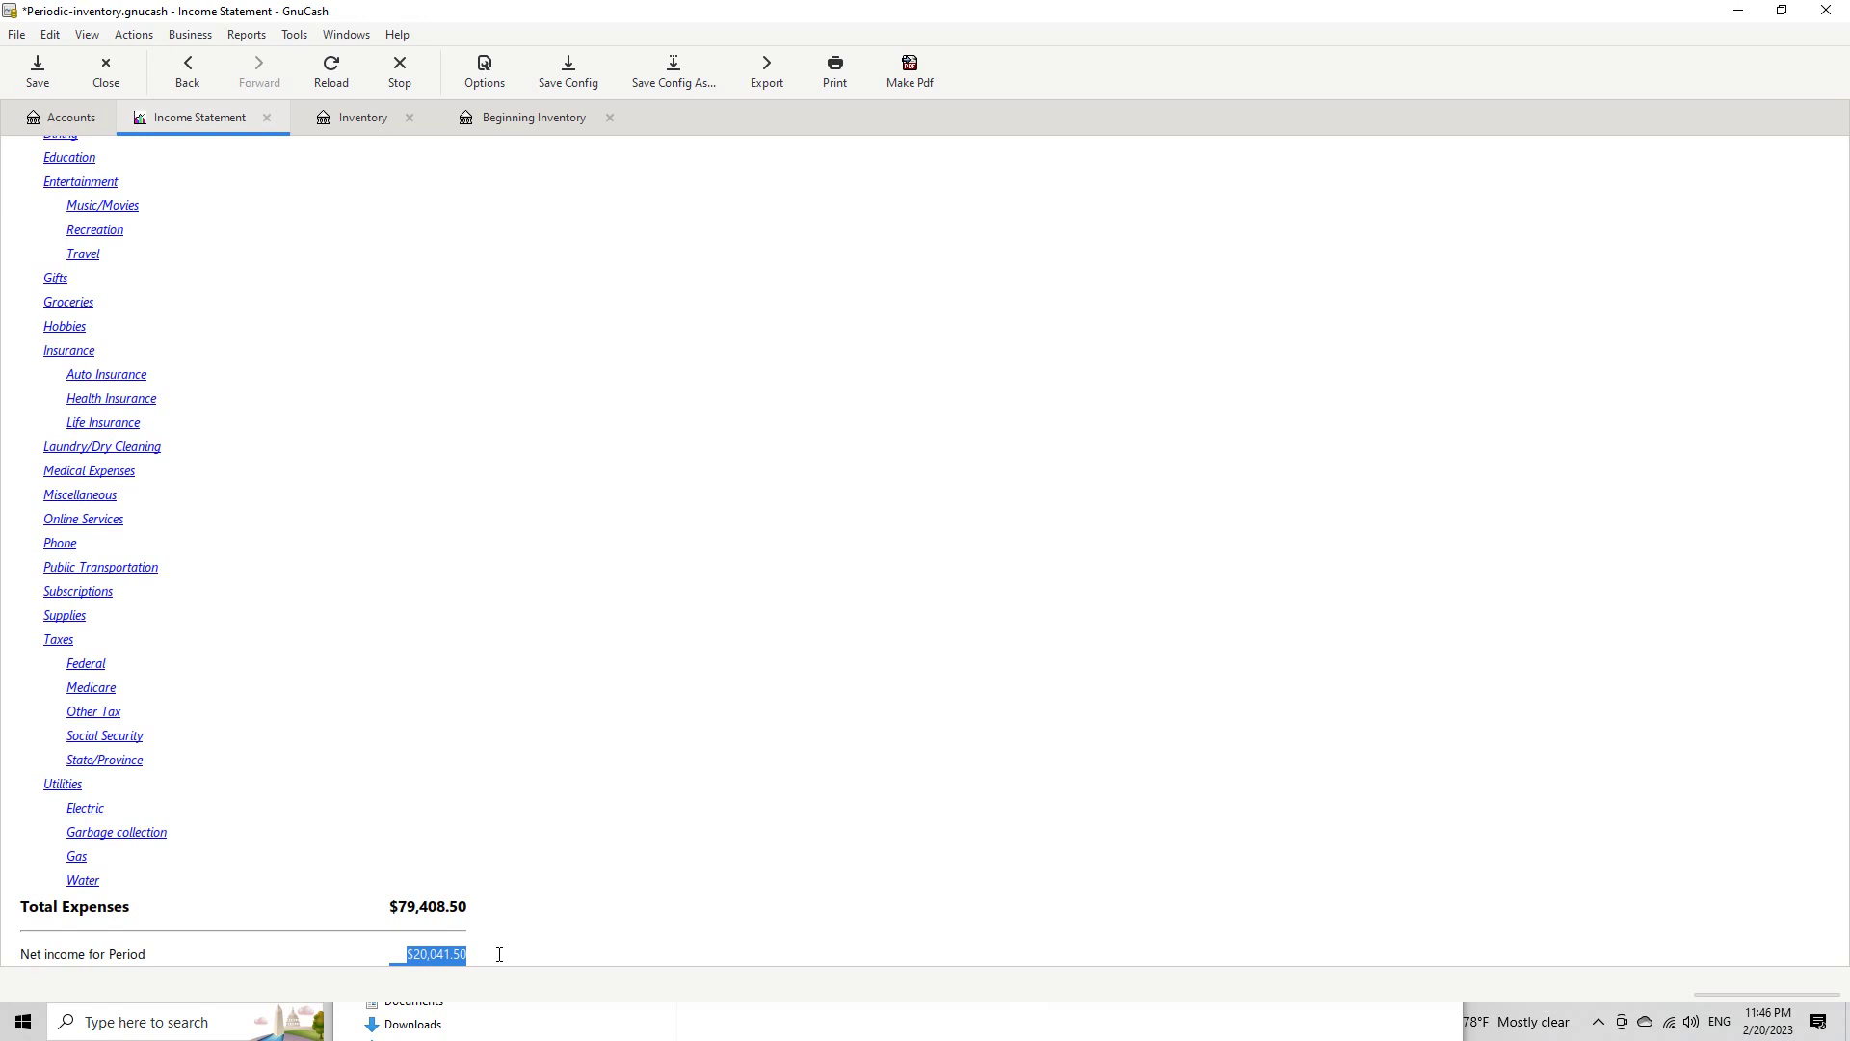
Review the Income Statement again from its reporting period down to Cost Of Goods Sold, and bring up the Windows taskbar
scroll(486, 669, "up", 5)
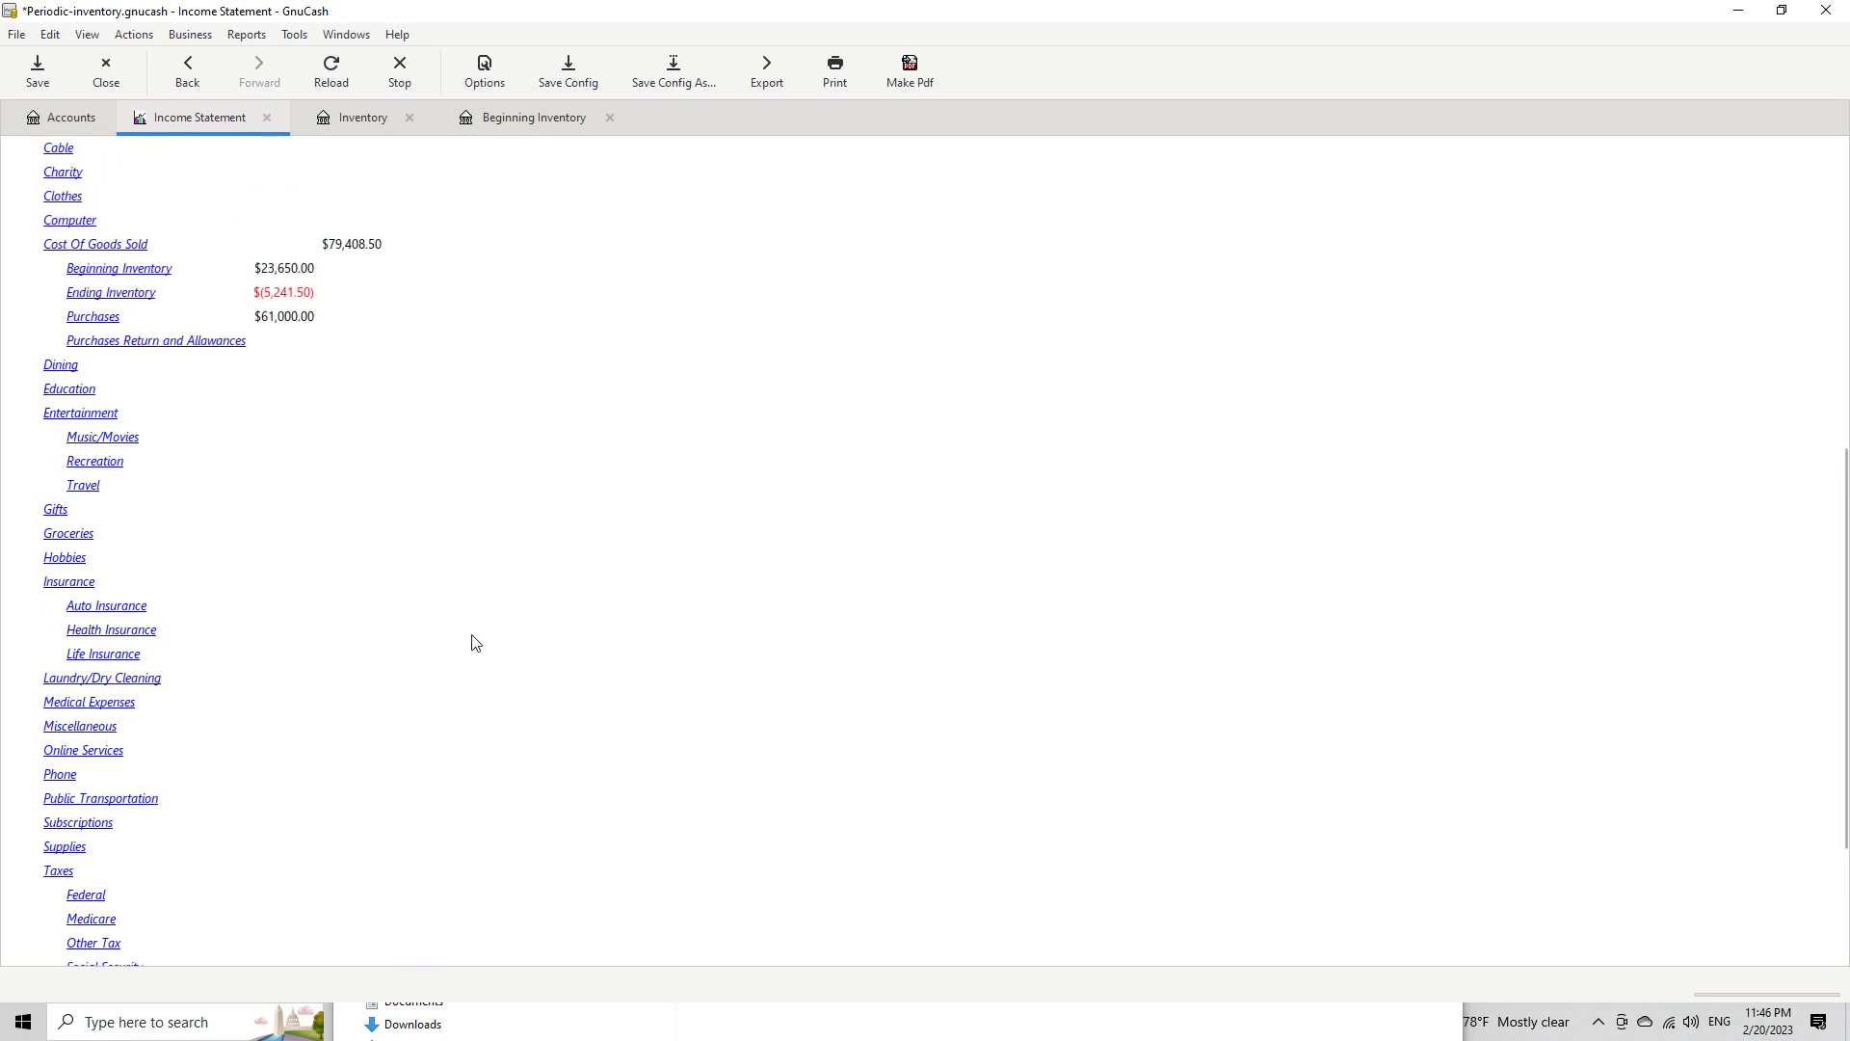
scroll(474, 640, "up", 3)
scroll(473, 641, "up", 7)
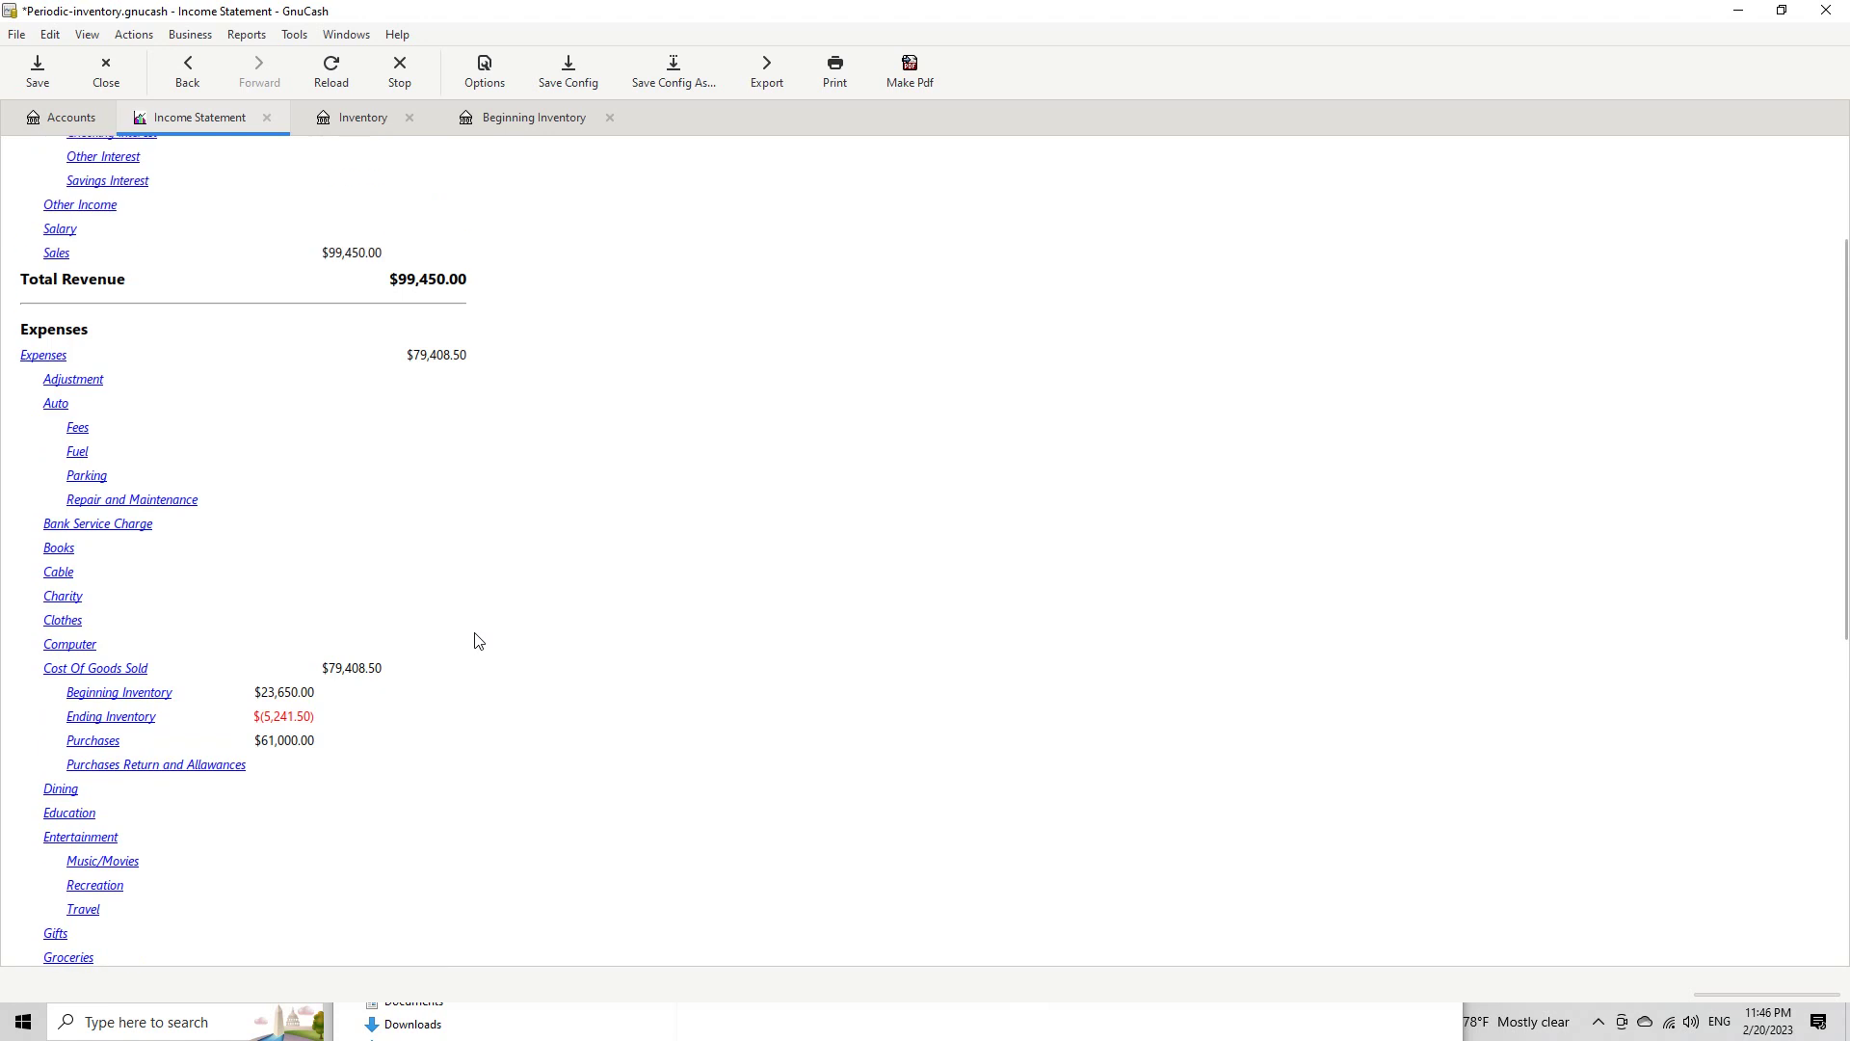
scroll(477, 640, "up", 3)
scroll(640, 610, "up", 2)
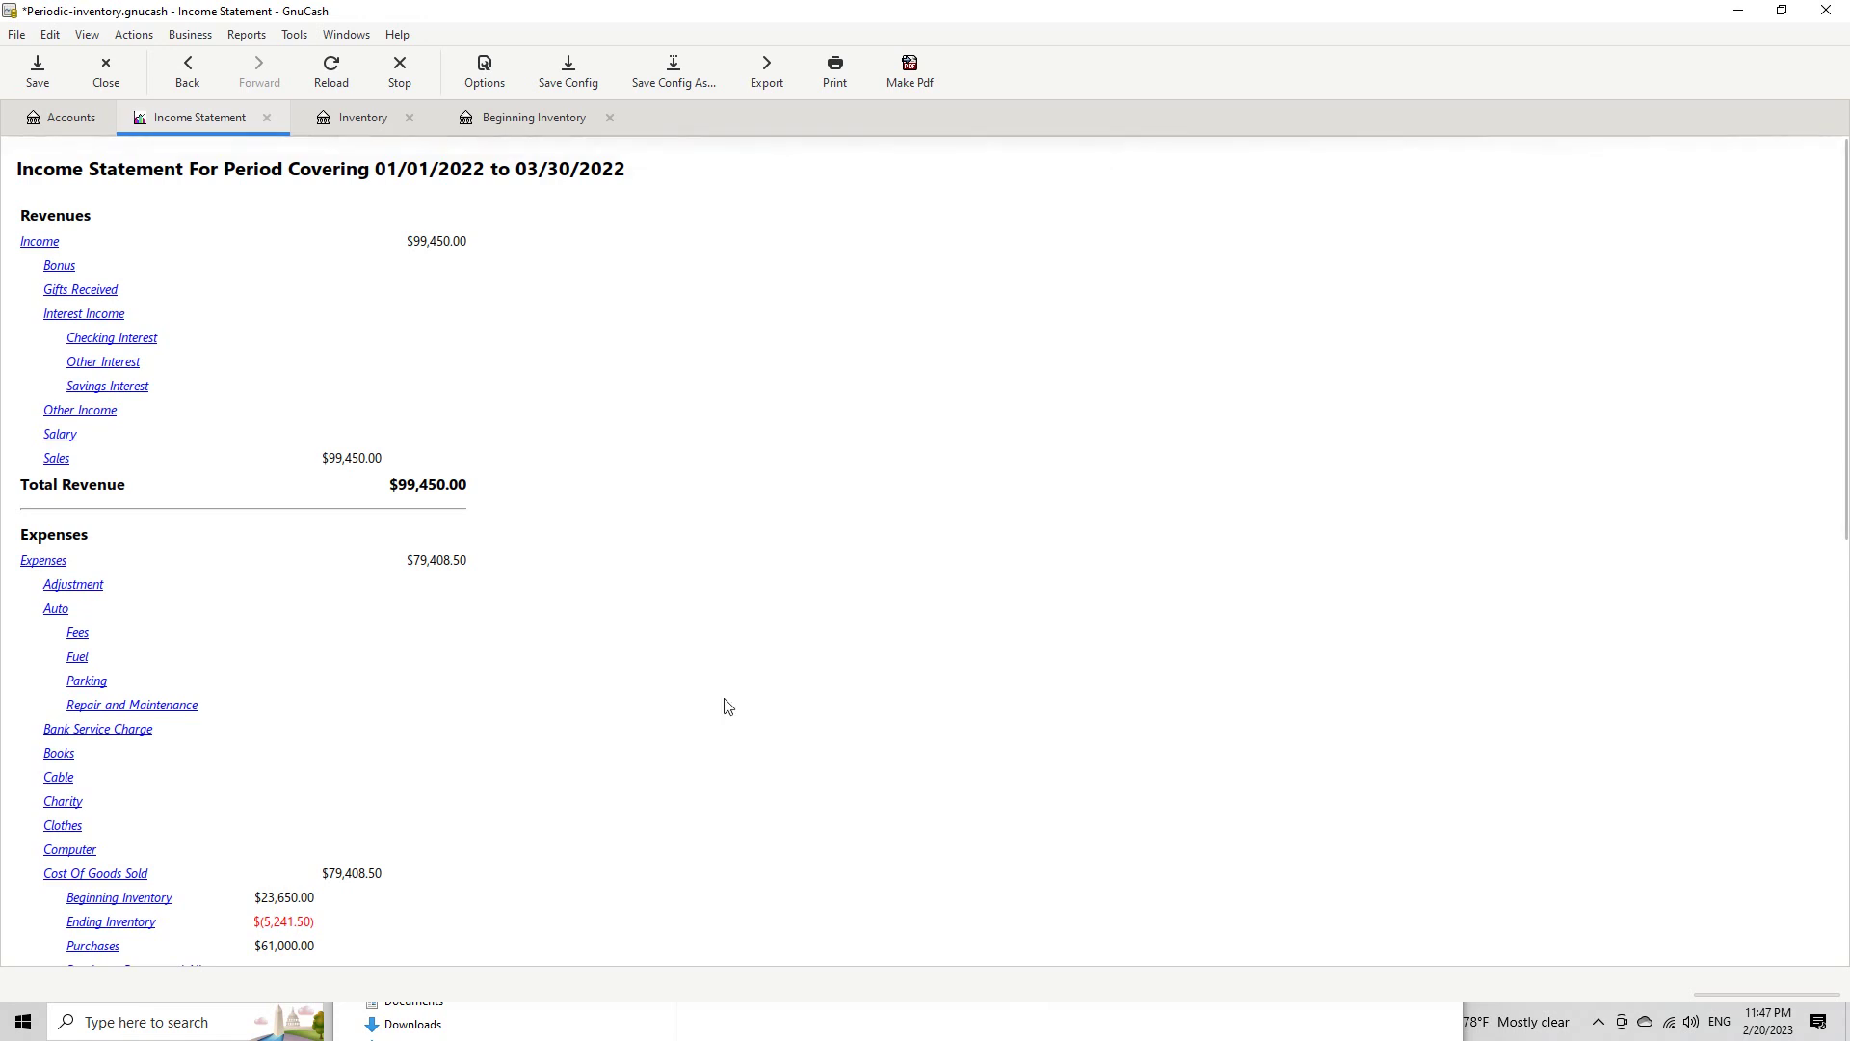
scroll(771, 784, "down", 4)
scroll(777, 790, "down", 2)
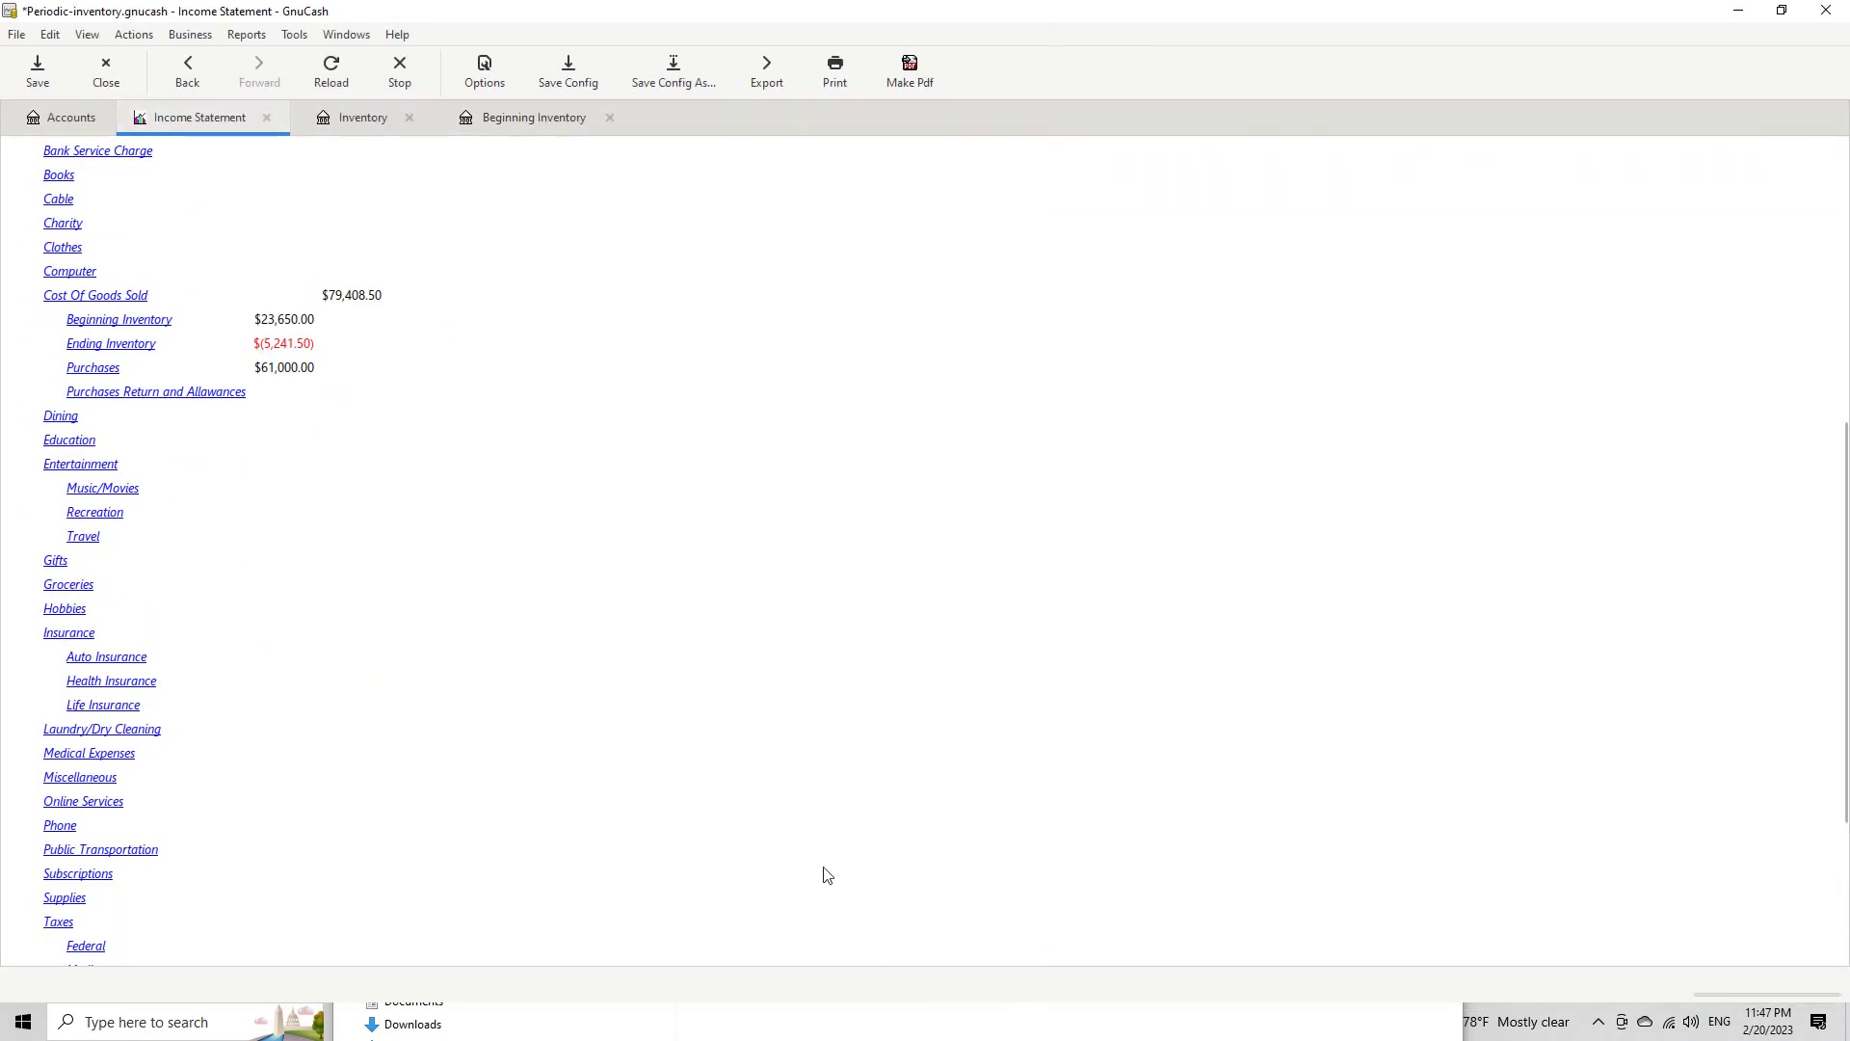
key("super")
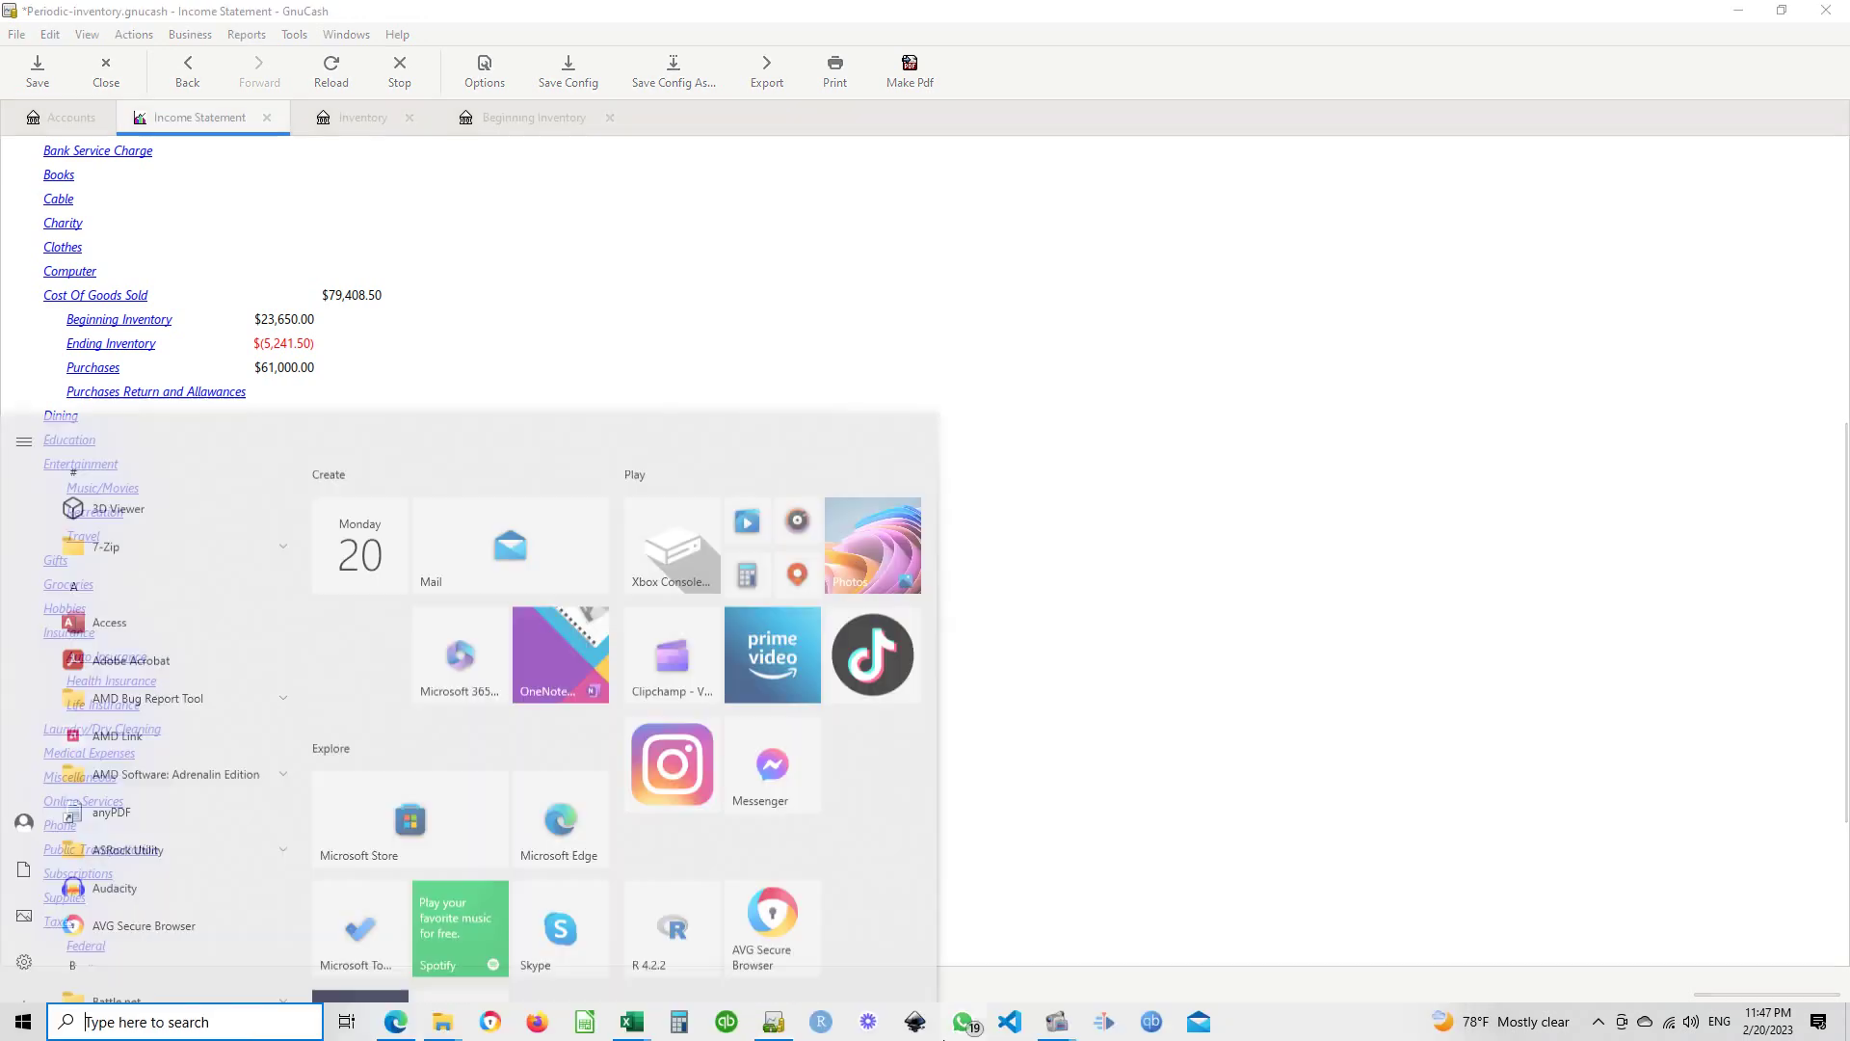